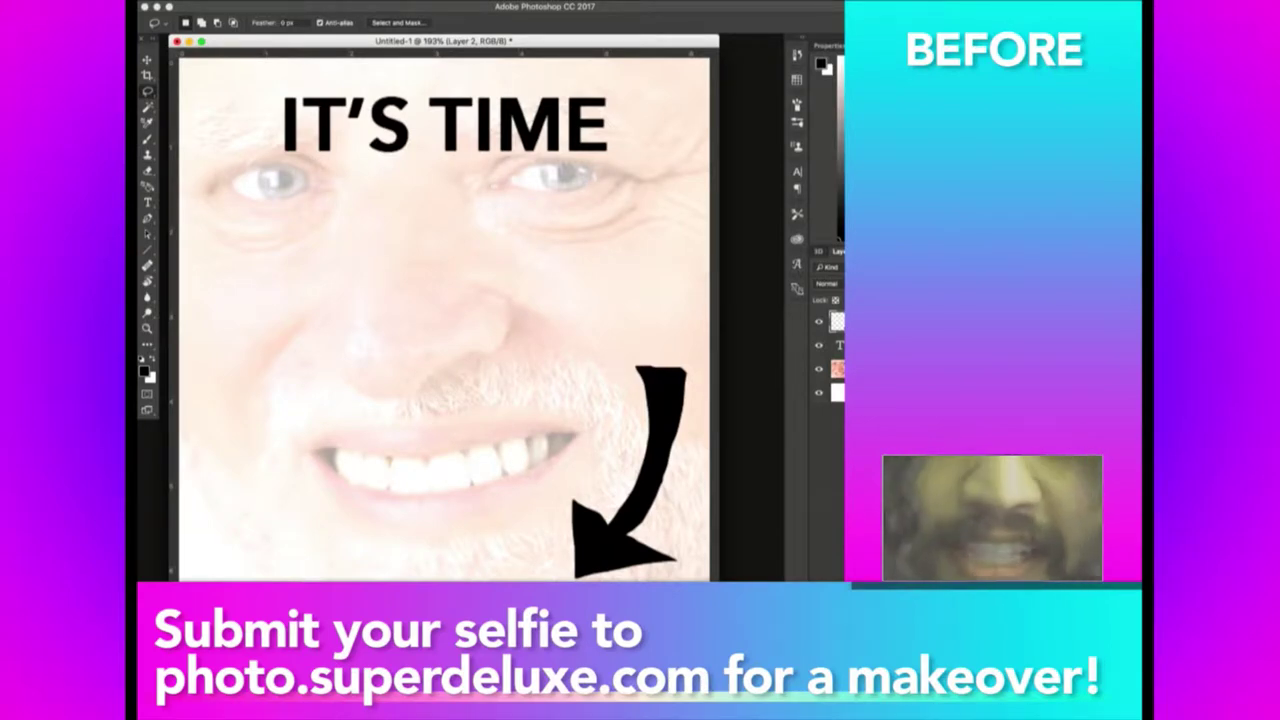
# Scroll the Safari submissions gallery, Copy Image on the chosen selfie, and return to Photoshop.
pyautogui.press('super+Tab')
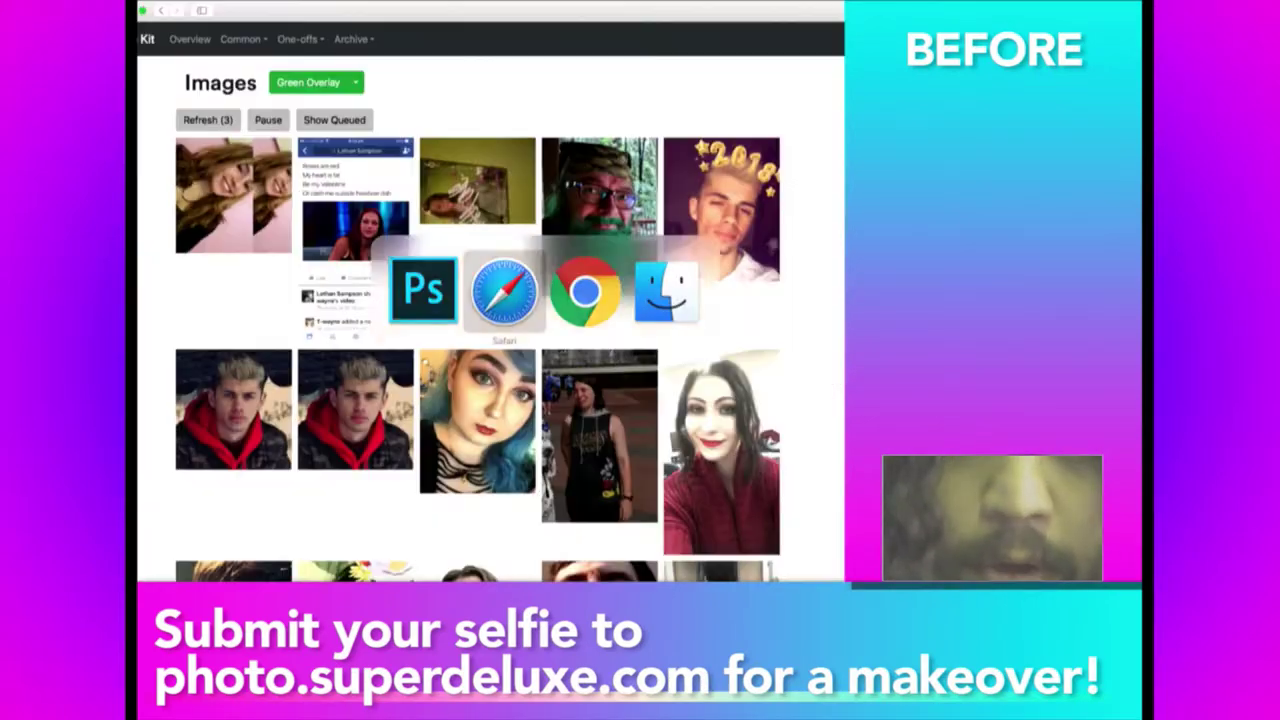
pyautogui.press('super+Tab')
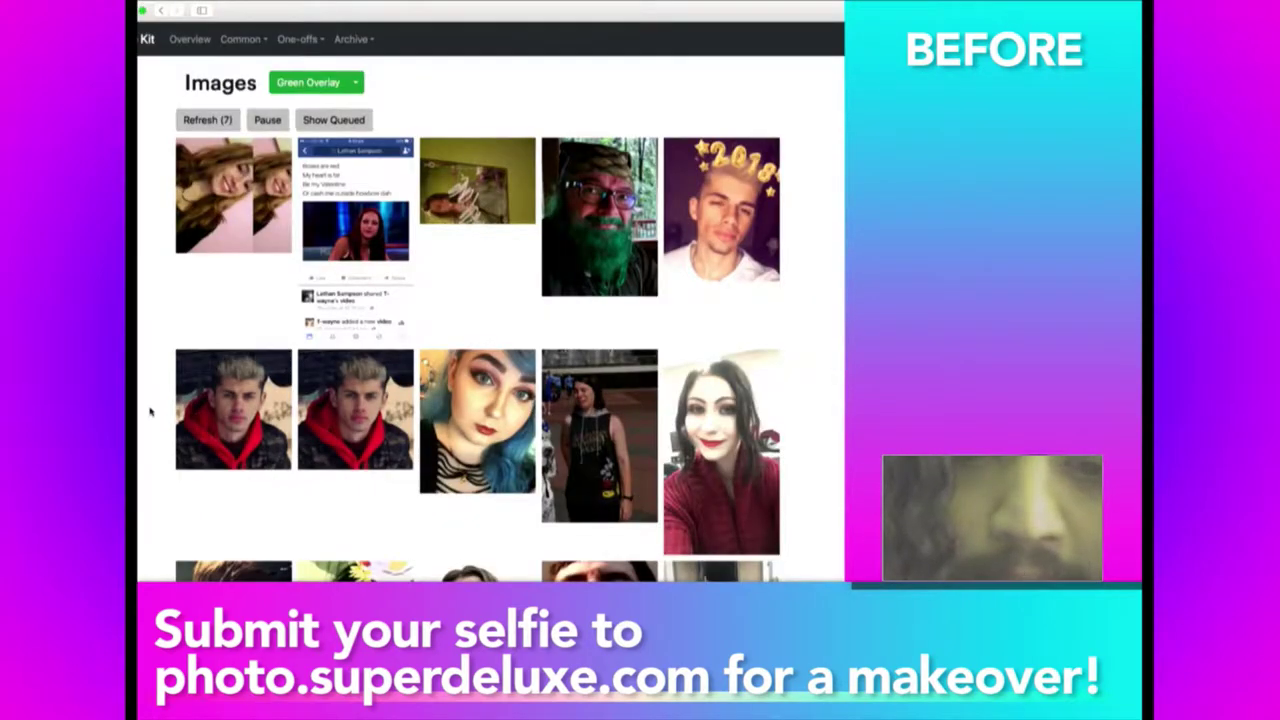
pyautogui.scroll(-3, 150, 411)
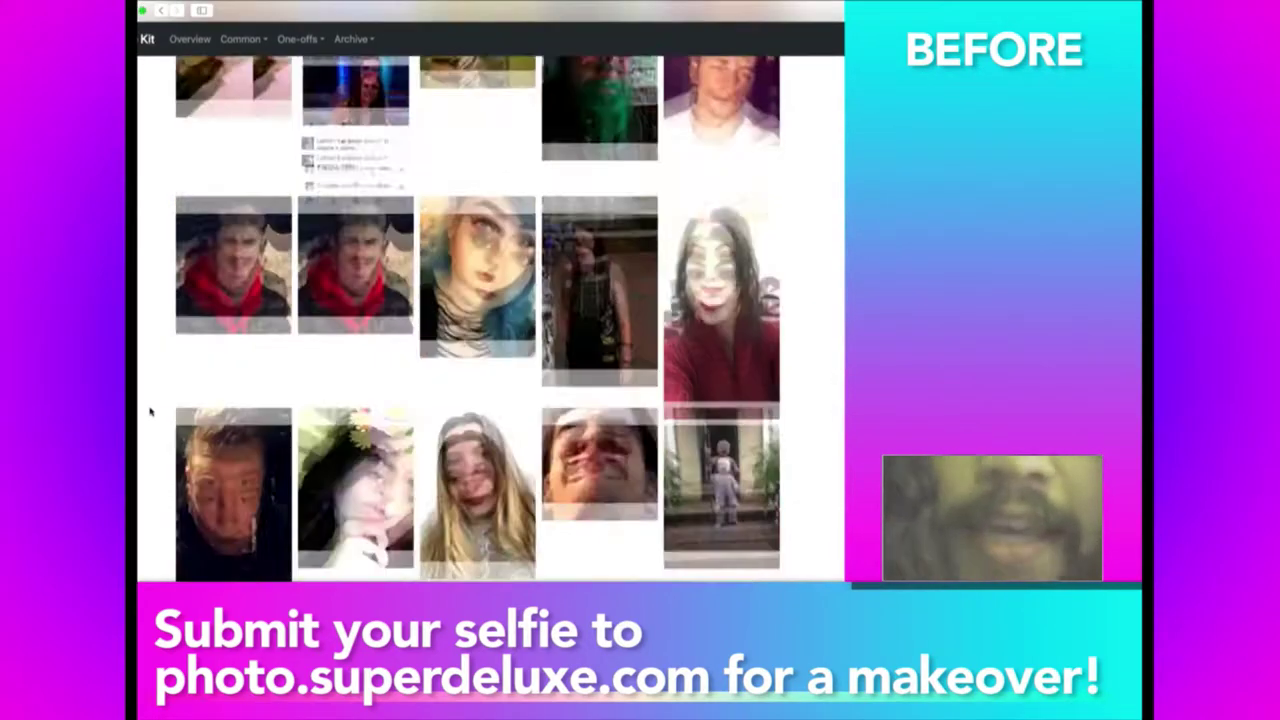
pyautogui.scroll(-5, 150, 411)
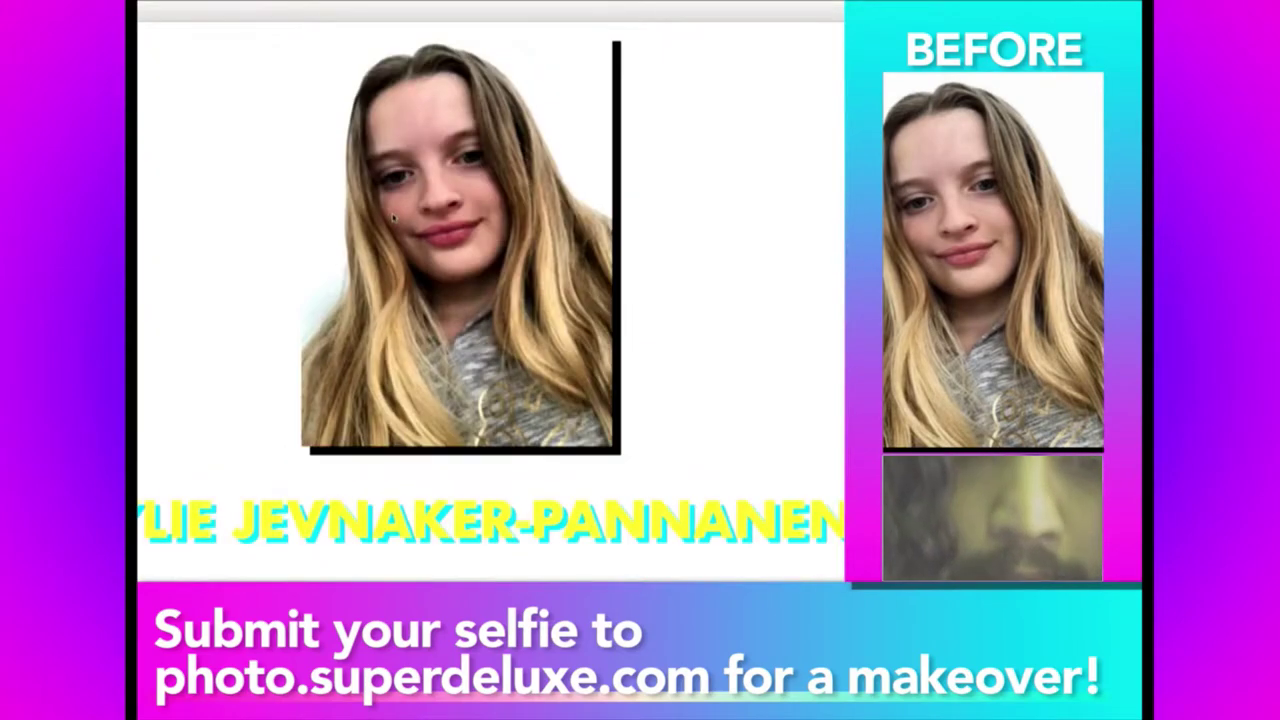
pyautogui.rightClick(395, 215)
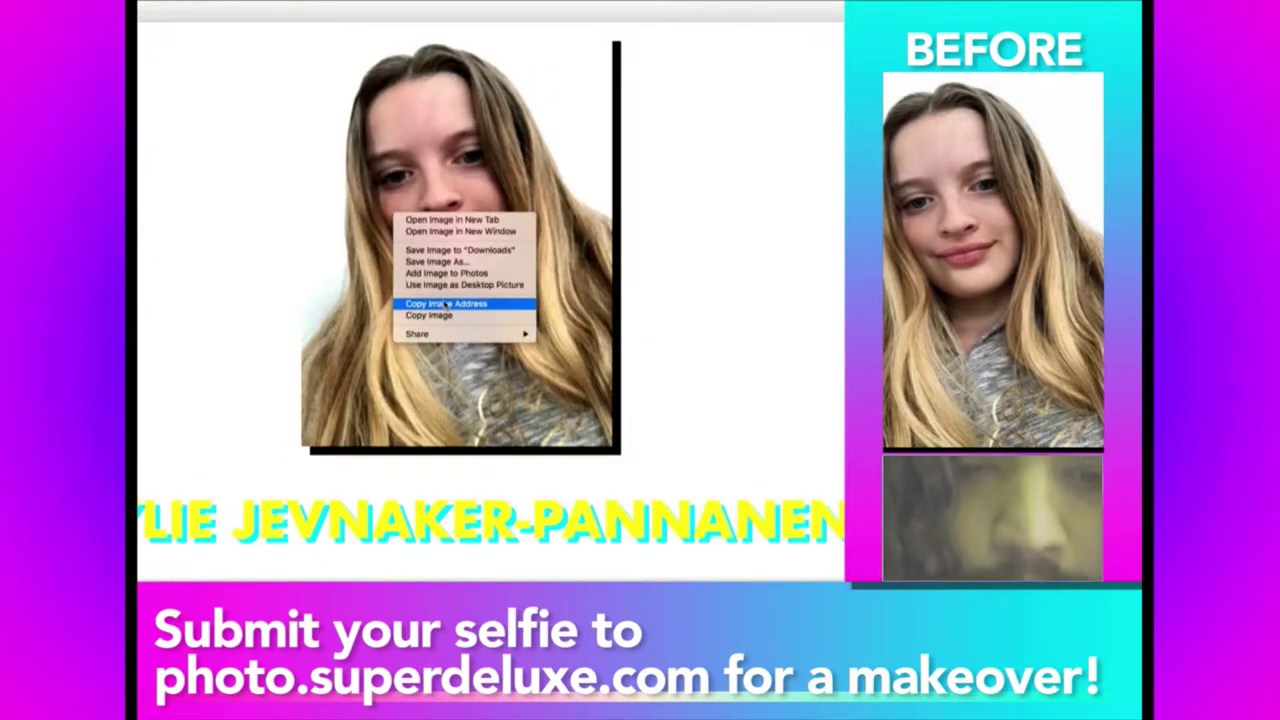
pyautogui.click(452, 319)
pyautogui.press('super+Tab')
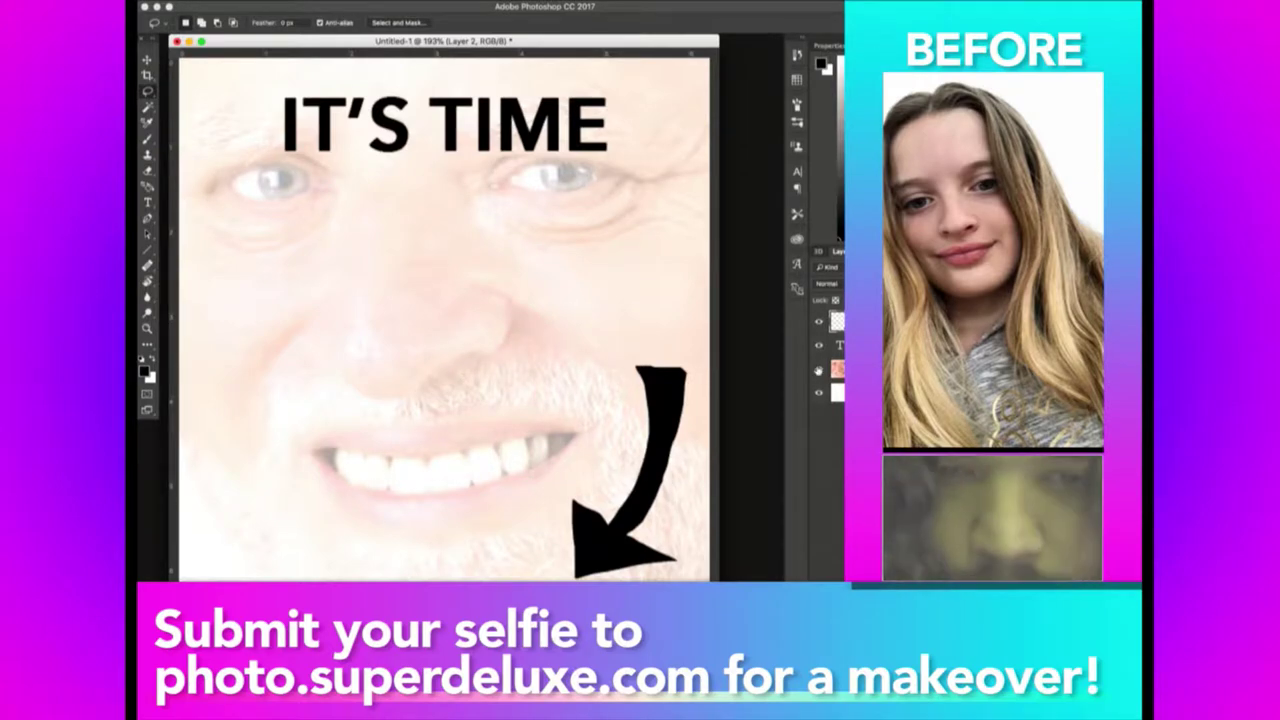
# Paste the selfie into a new default document, Fit on Screen, and switch to full-screen mode.
pyautogui.press('super+n')
pyautogui.press('Return')
pyautogui.press('super+v')
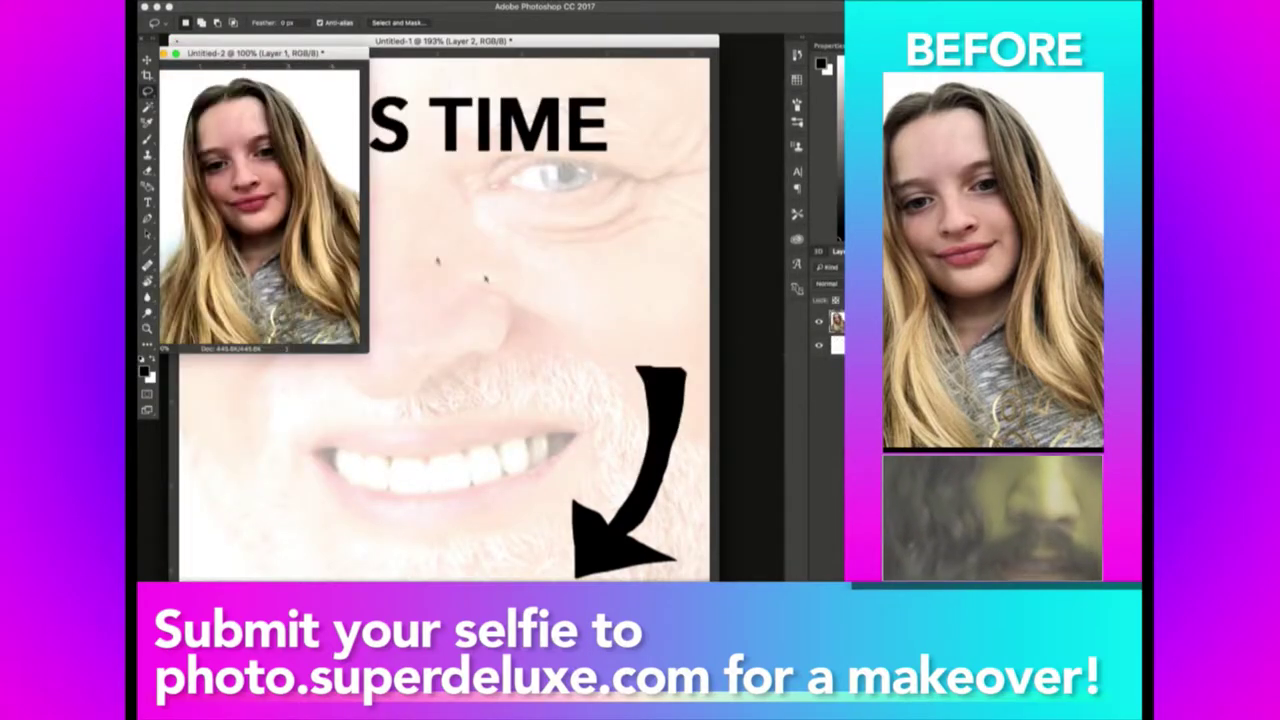
pyautogui.press('z')
pyautogui.rightClick(268, 176)
pyautogui.click(290, 184)
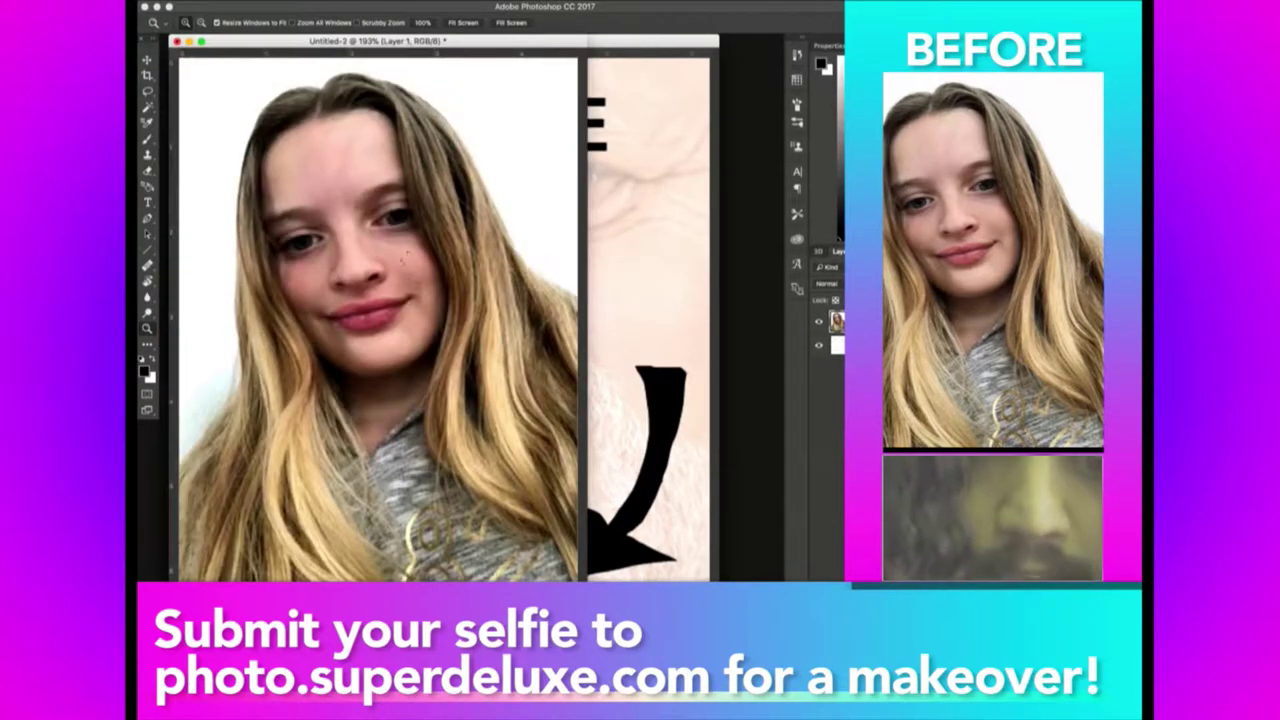
pyautogui.press('f')
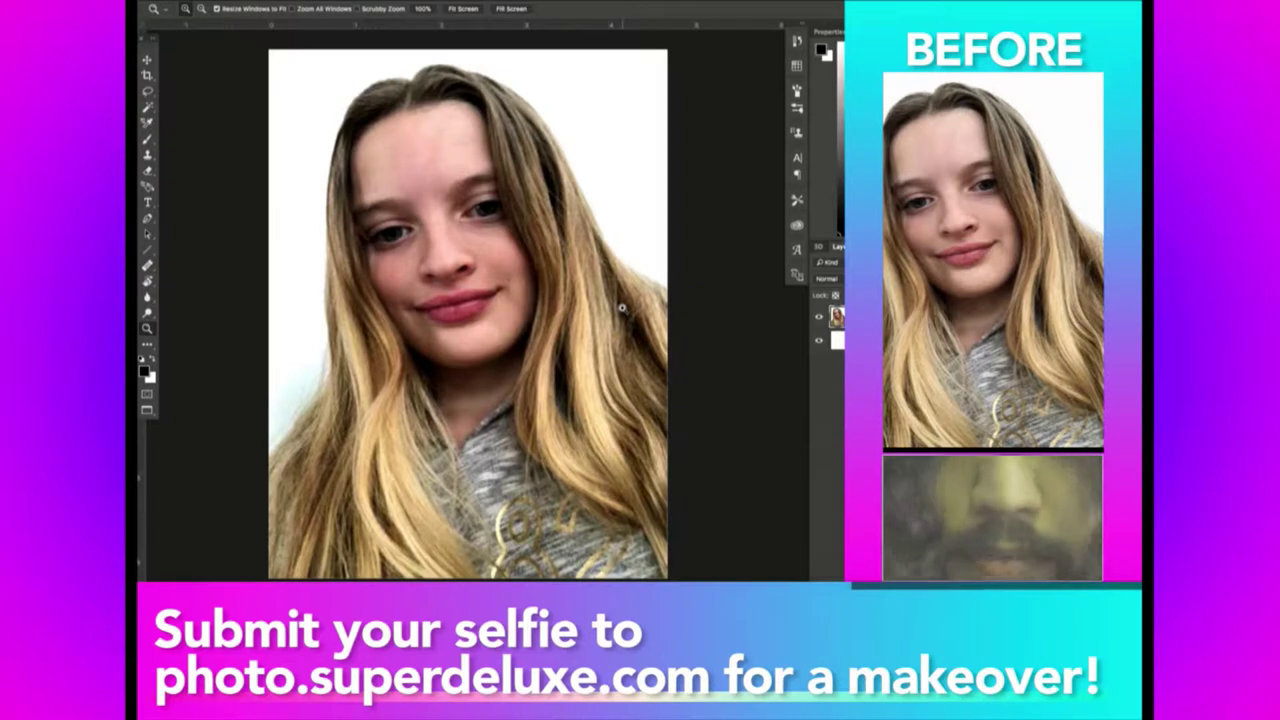
# Type the red caption 'WHAT SHOULD I DO' in a paragraph text box, then hide its layer.
pyautogui.press('t')
pyautogui.moveTo(277, 100); pyautogui.dragTo(649, 505)
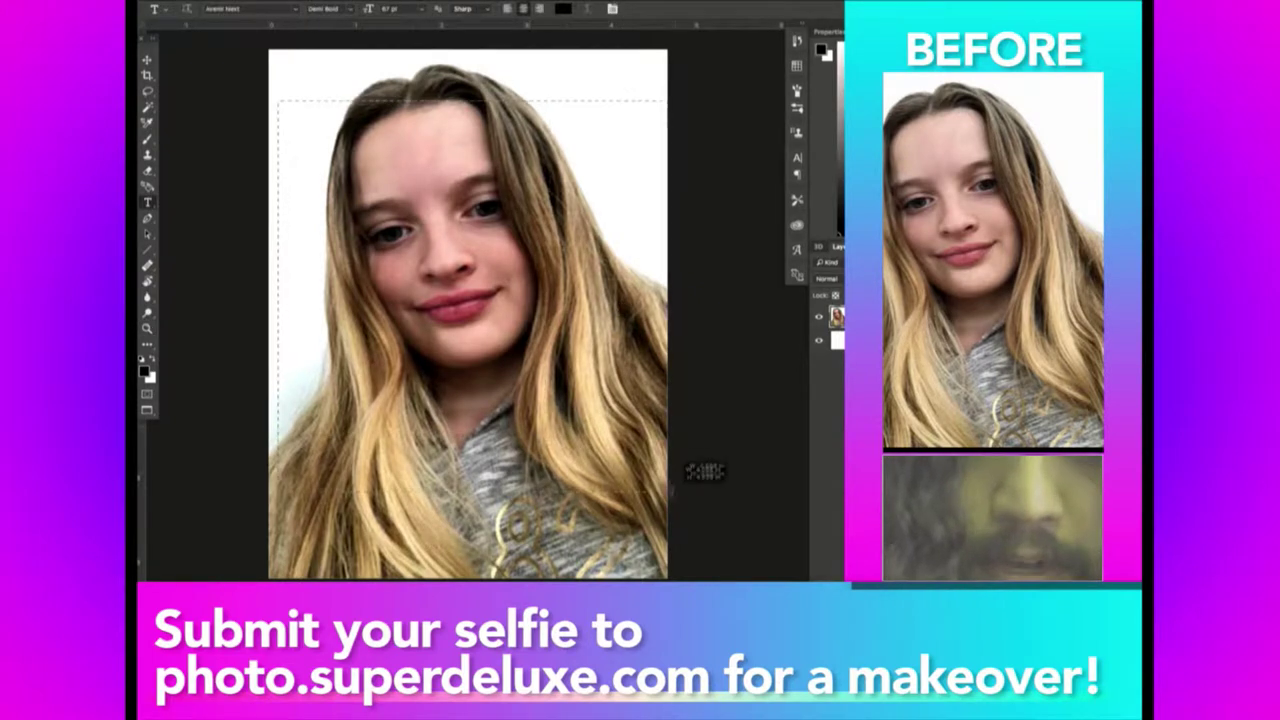
pyautogui.write('WHAT SHOULD I DO')
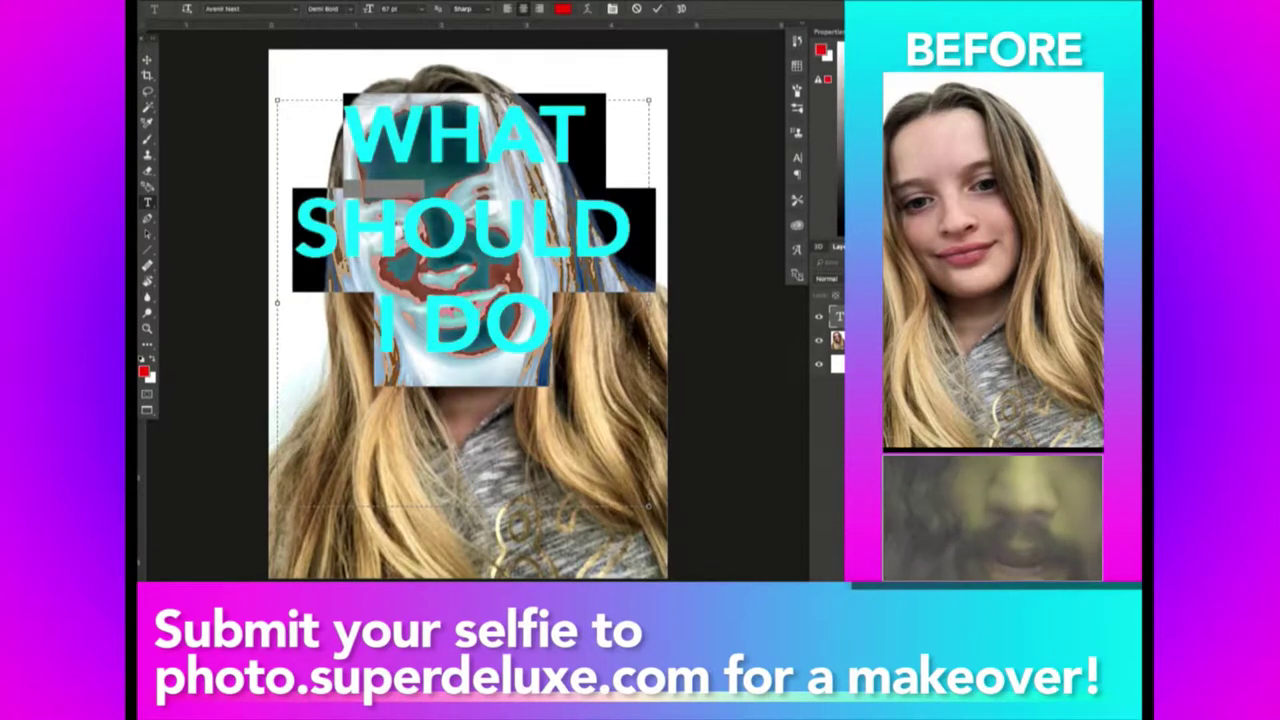
pyautogui.click(147, 61)
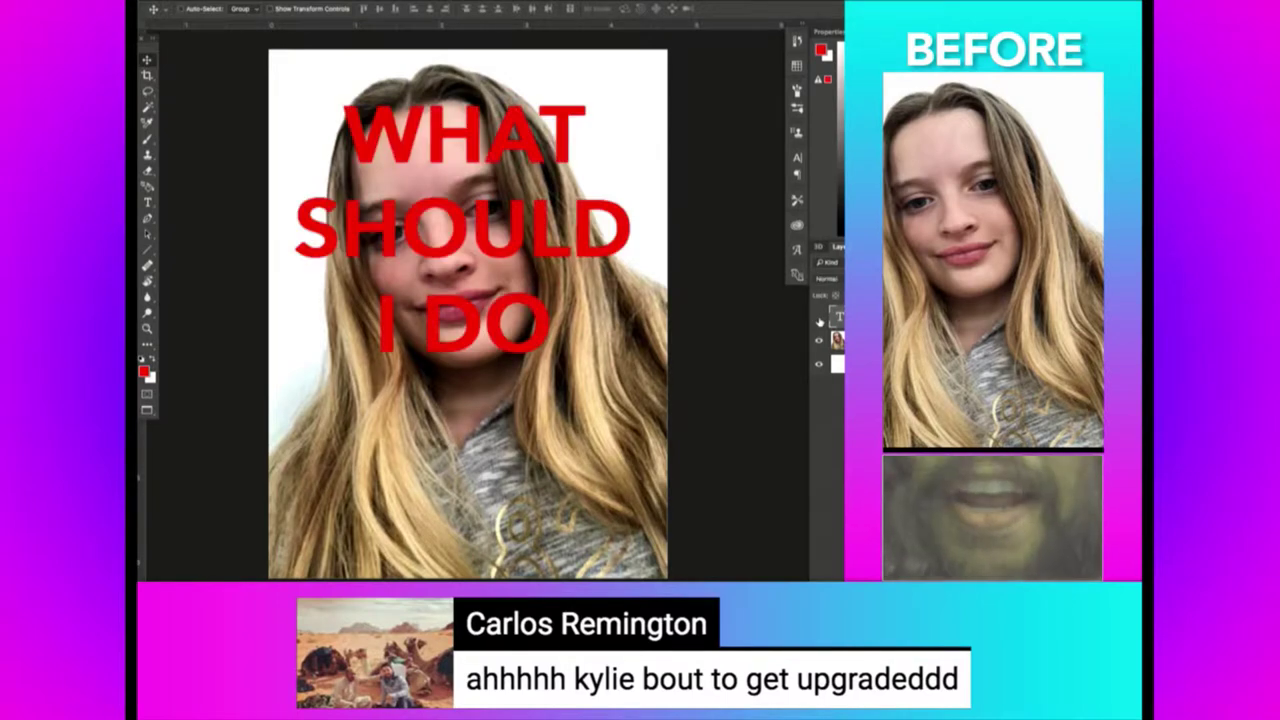
pyautogui.click(818, 318)
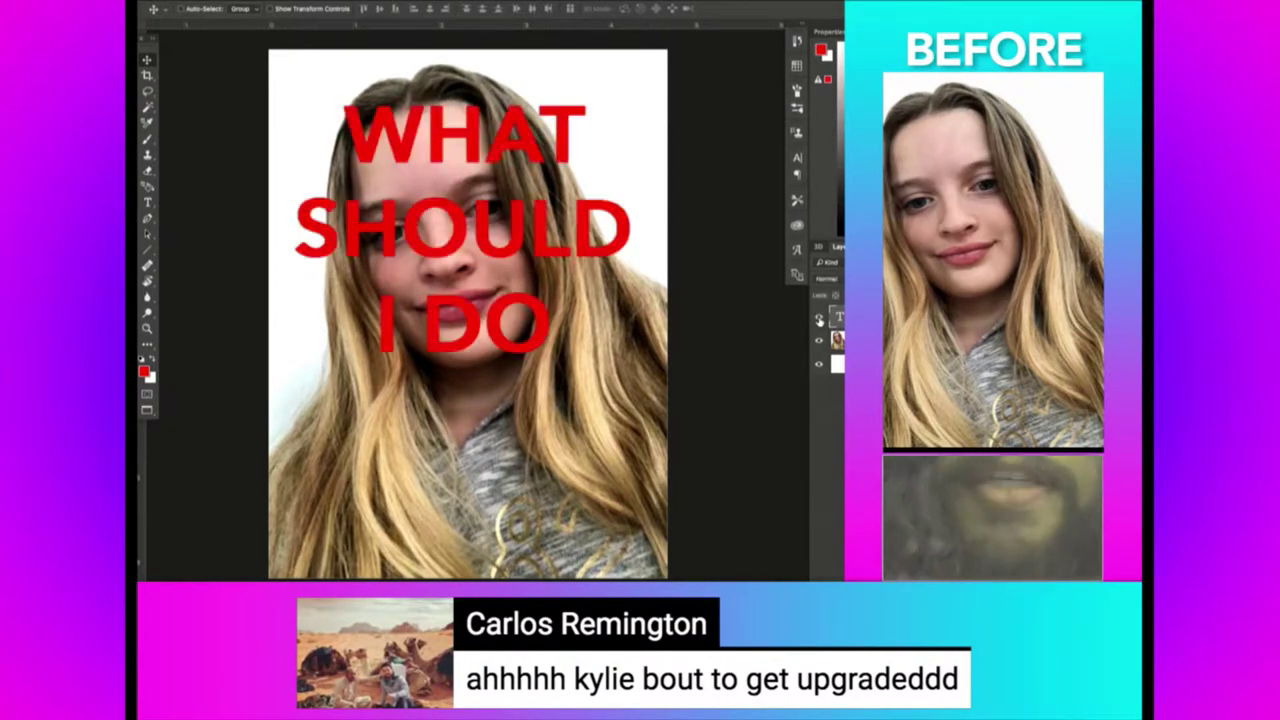
pyautogui.click(819, 319)
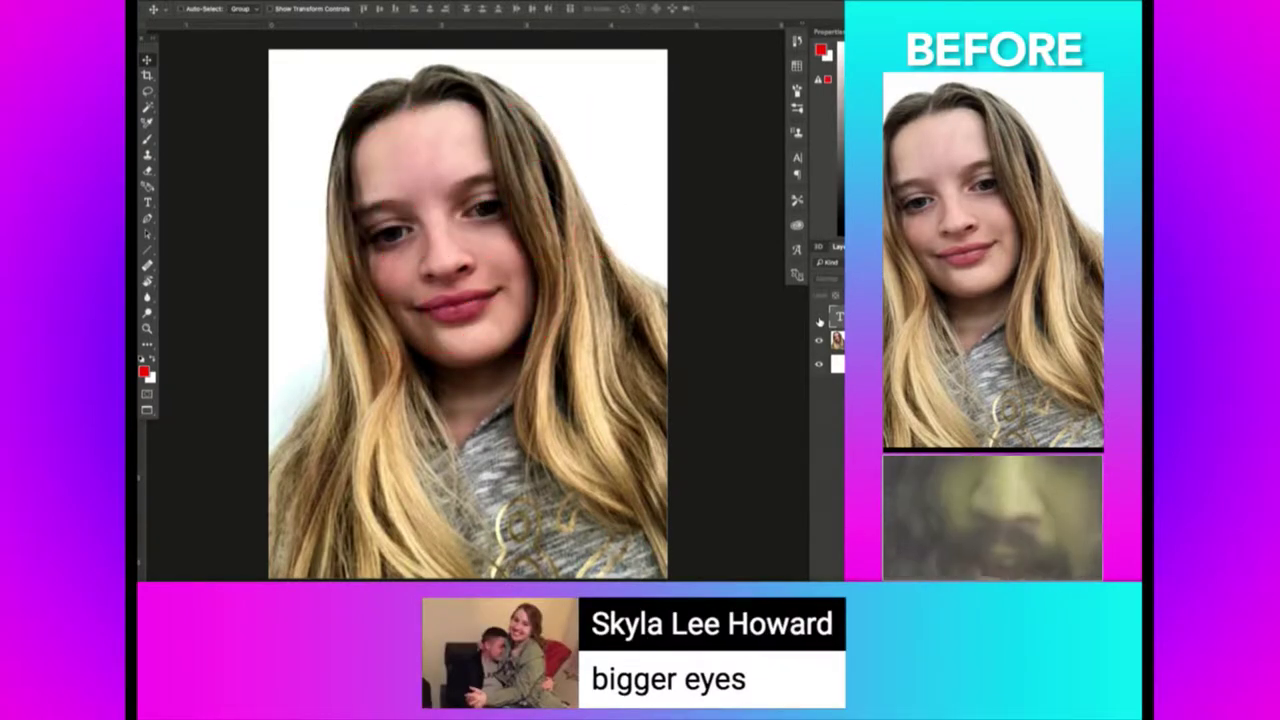
# In Liquify, enlarge Eye Size and set Eye Height and Eye Width to 100, comparing via Preview.
pyautogui.hotkey('ctrl', 'shift', 'x')
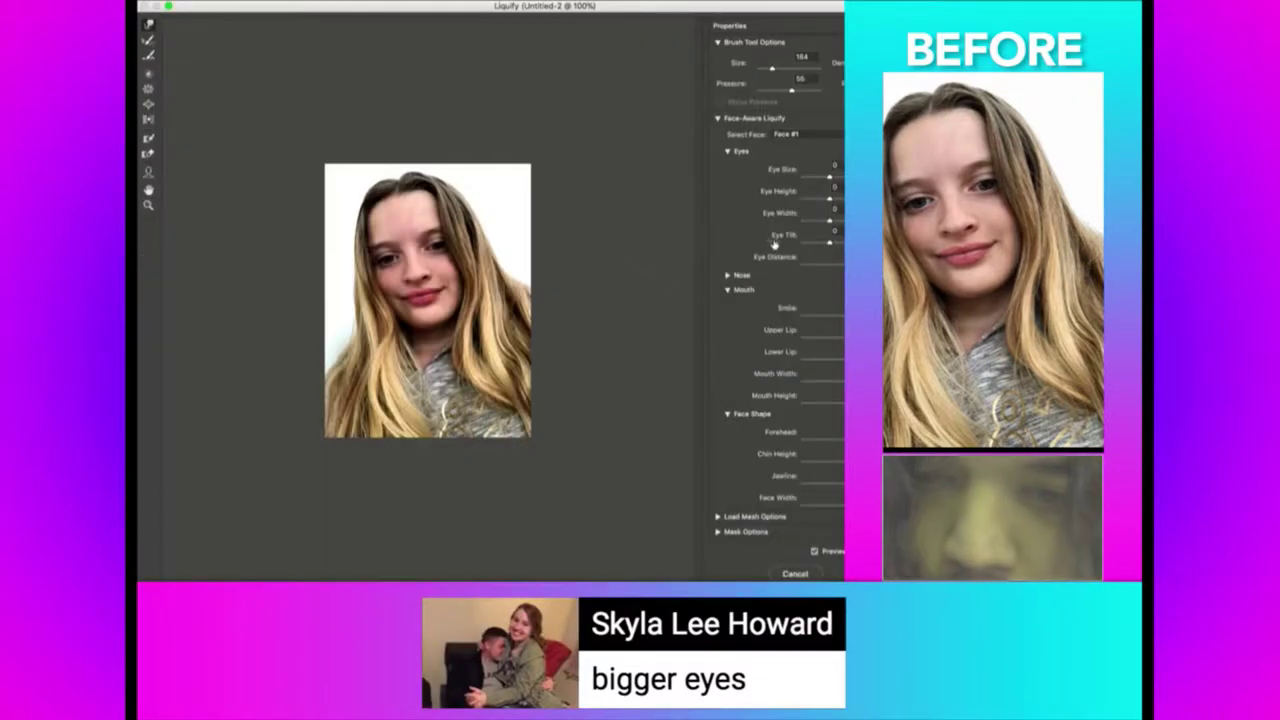
pyautogui.hotkey('ctrl', '+')
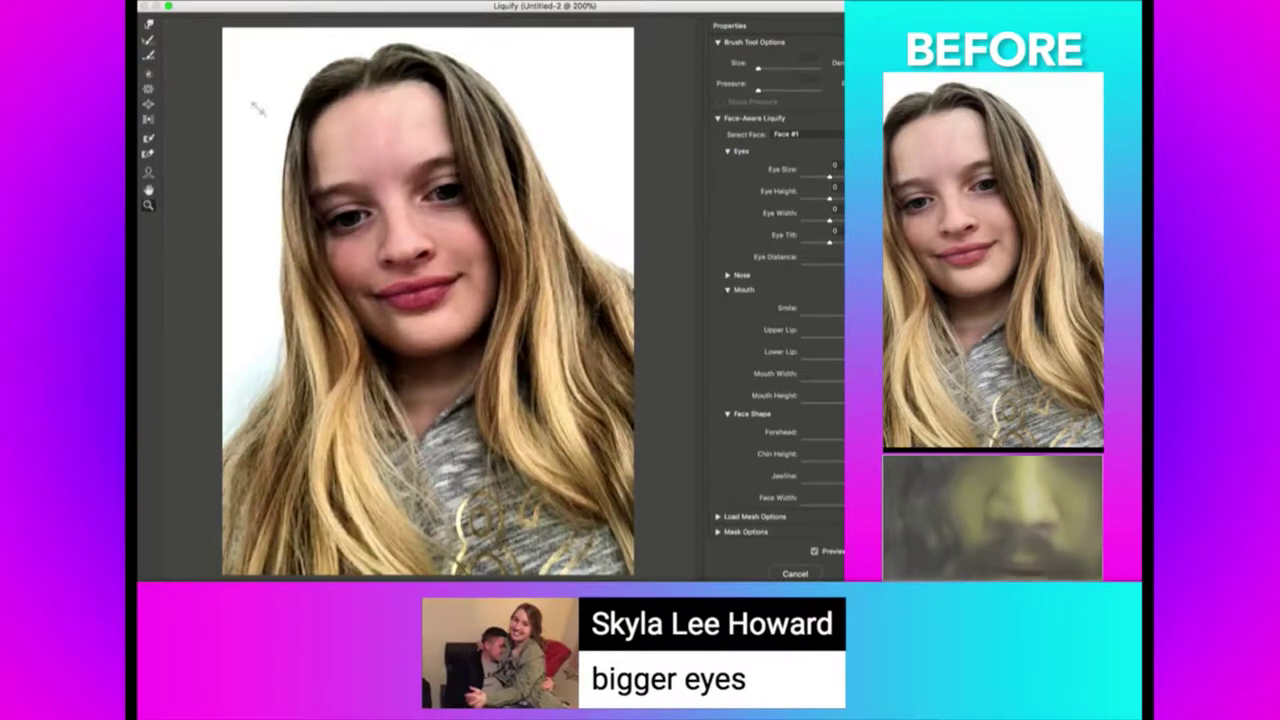
pyautogui.press('w')
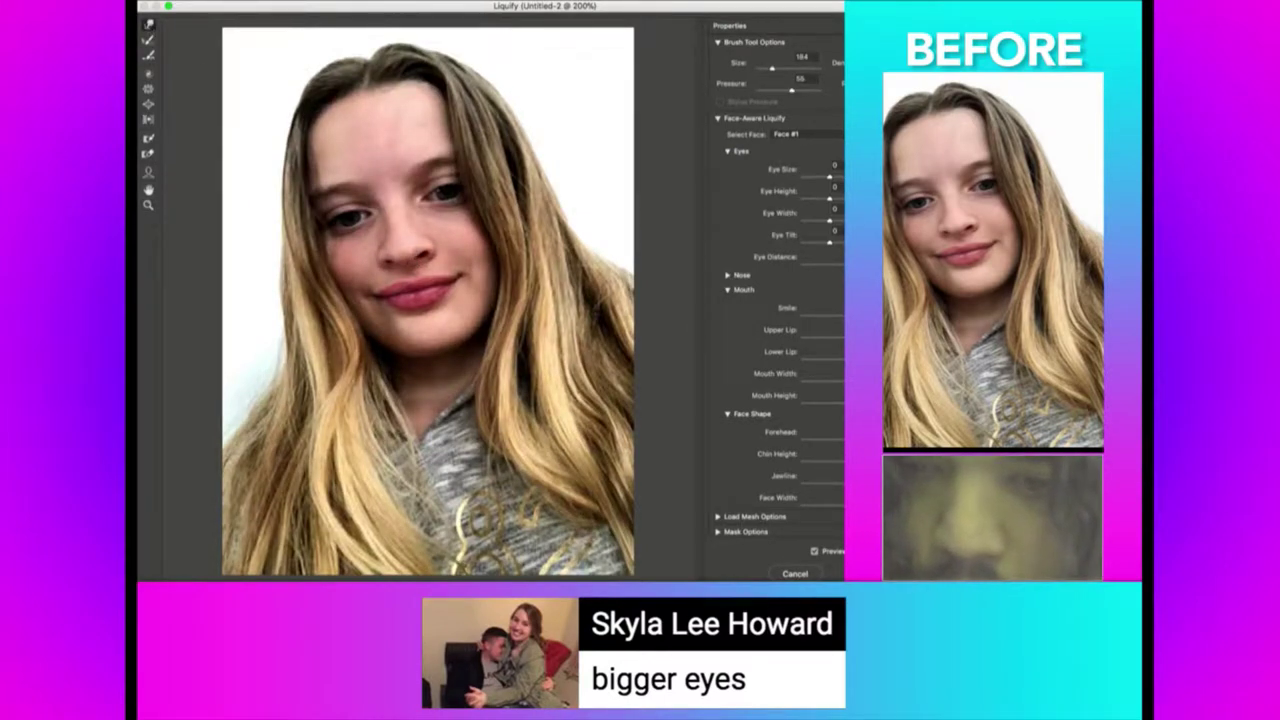
pyautogui.moveTo(829, 177); pyautogui.dragTo(845, 177)
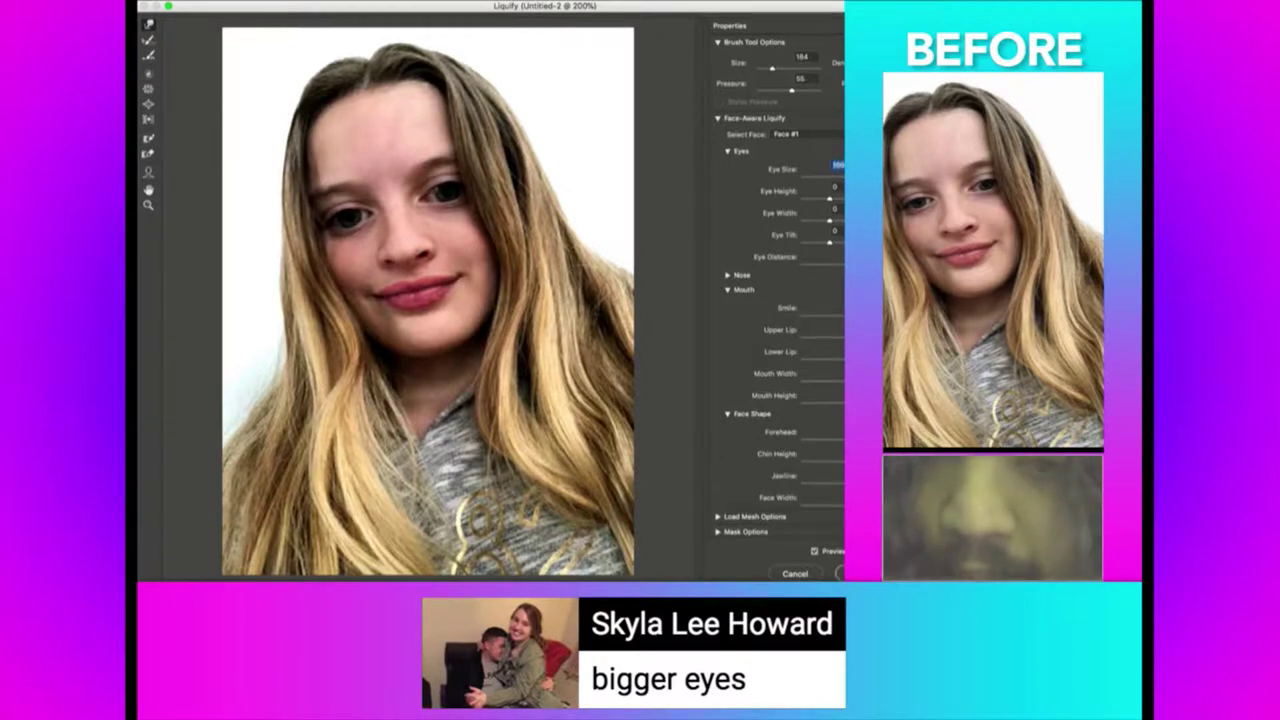
pyautogui.press('Tab')
pyautogui.write('100')
pyautogui.press('Tab')
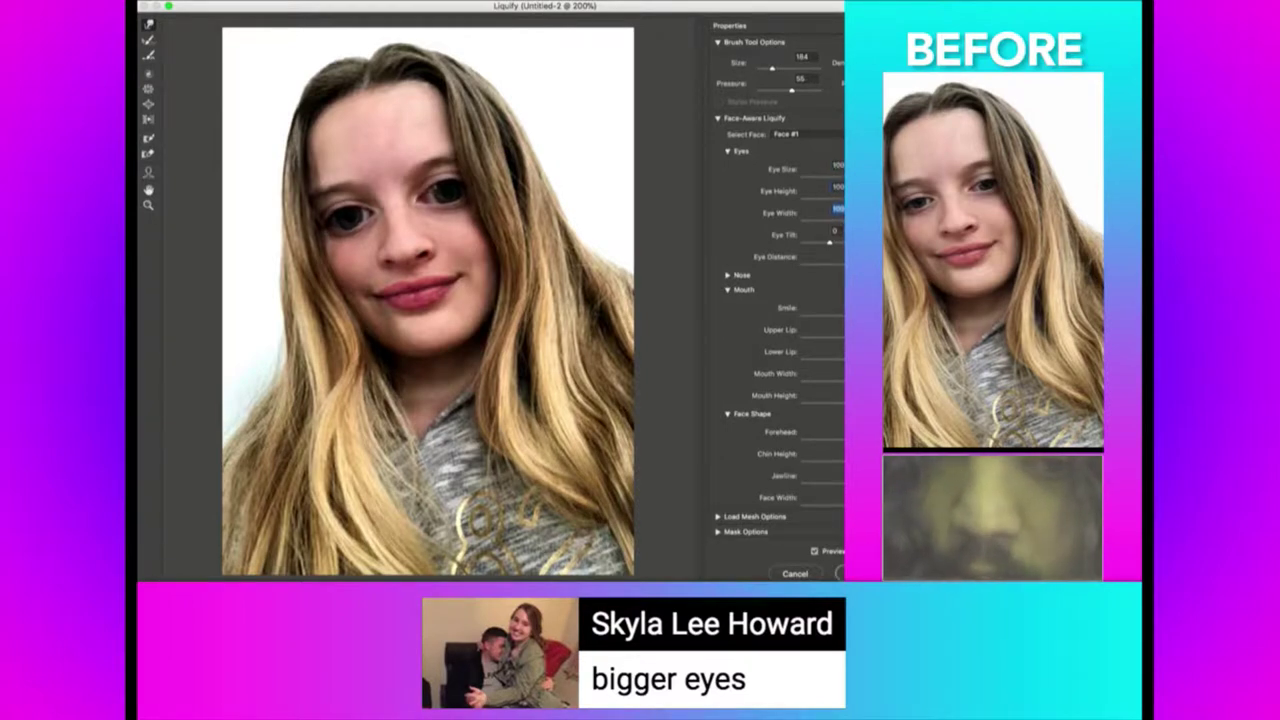
pyautogui.write('100')
pyautogui.press('Tab')
pyautogui.write('50')
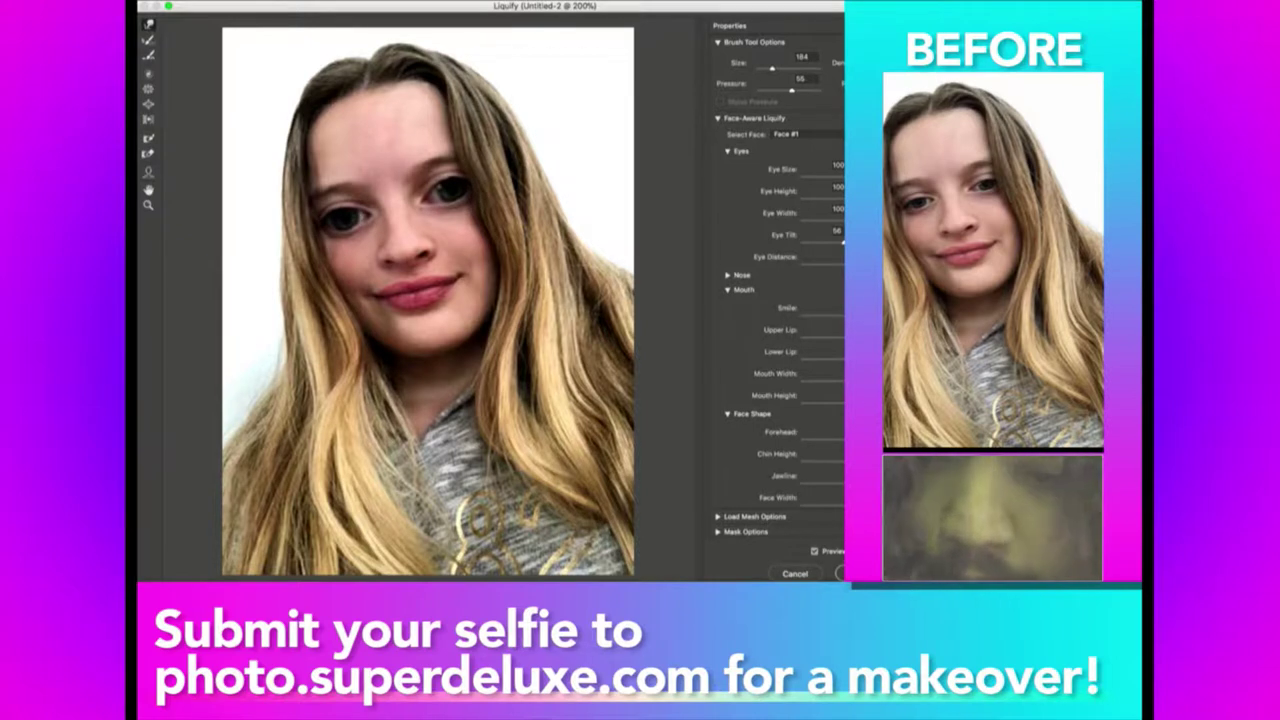
pyautogui.click(815, 551)
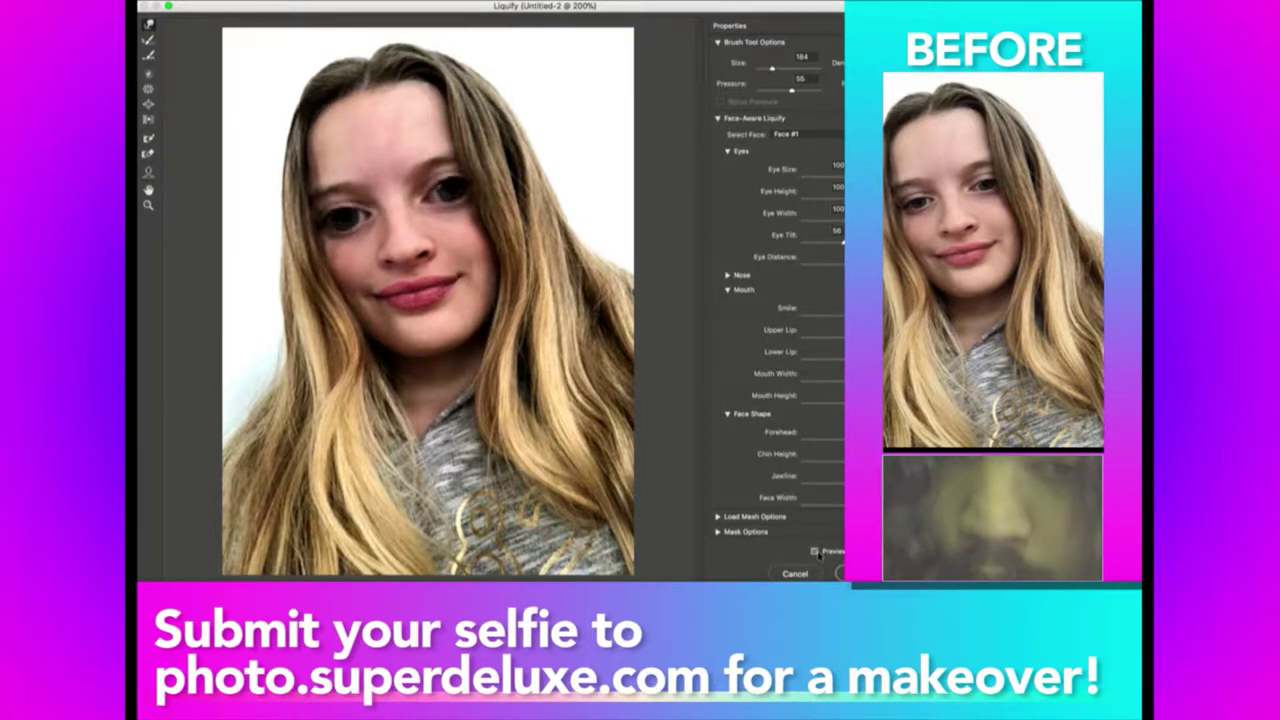
pyautogui.click(815, 551)
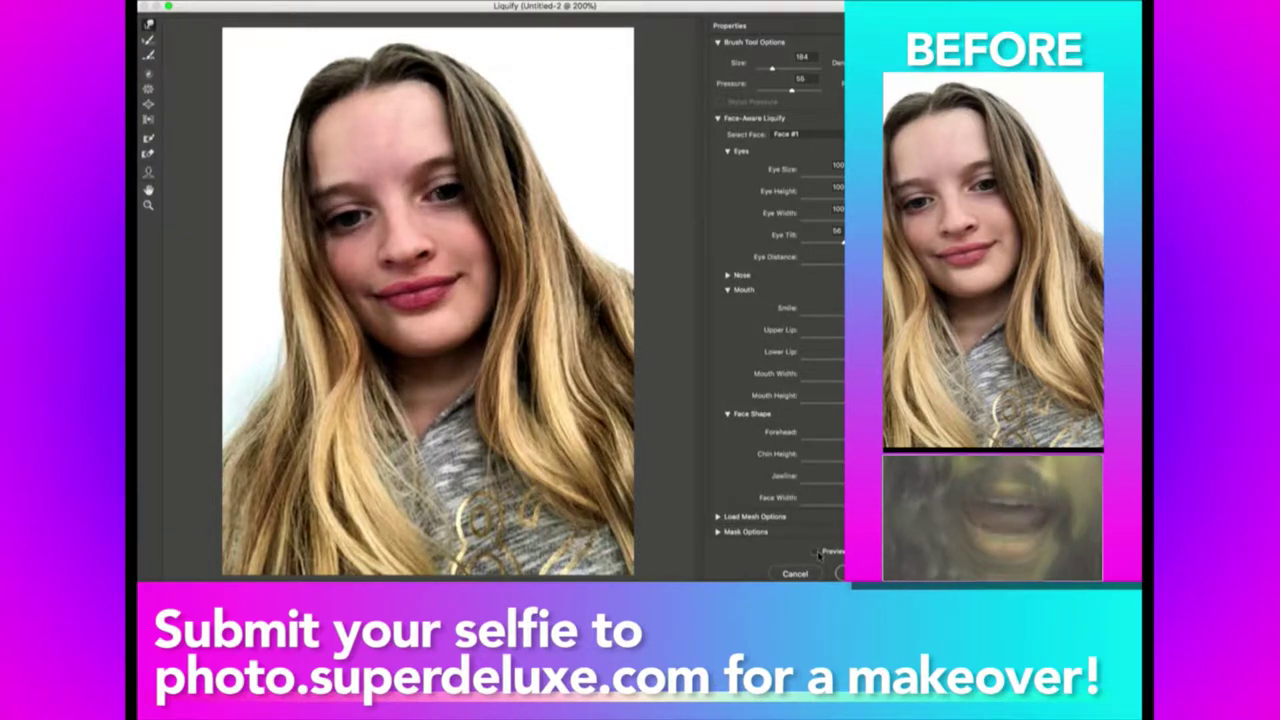
# Apply the Liquify eye changes and copy the left eyebrow area onto its own layer.
pyautogui.press('Return')
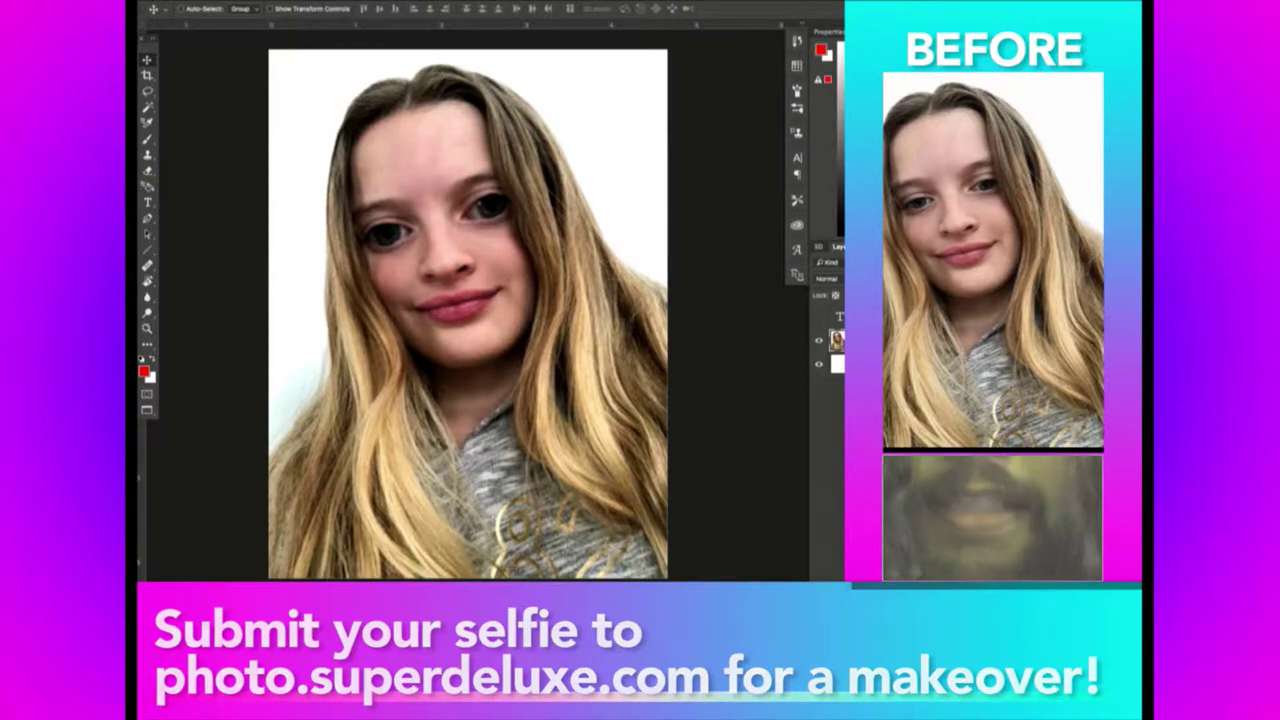
pyautogui.click(819, 318)
pyautogui.click(819, 318)
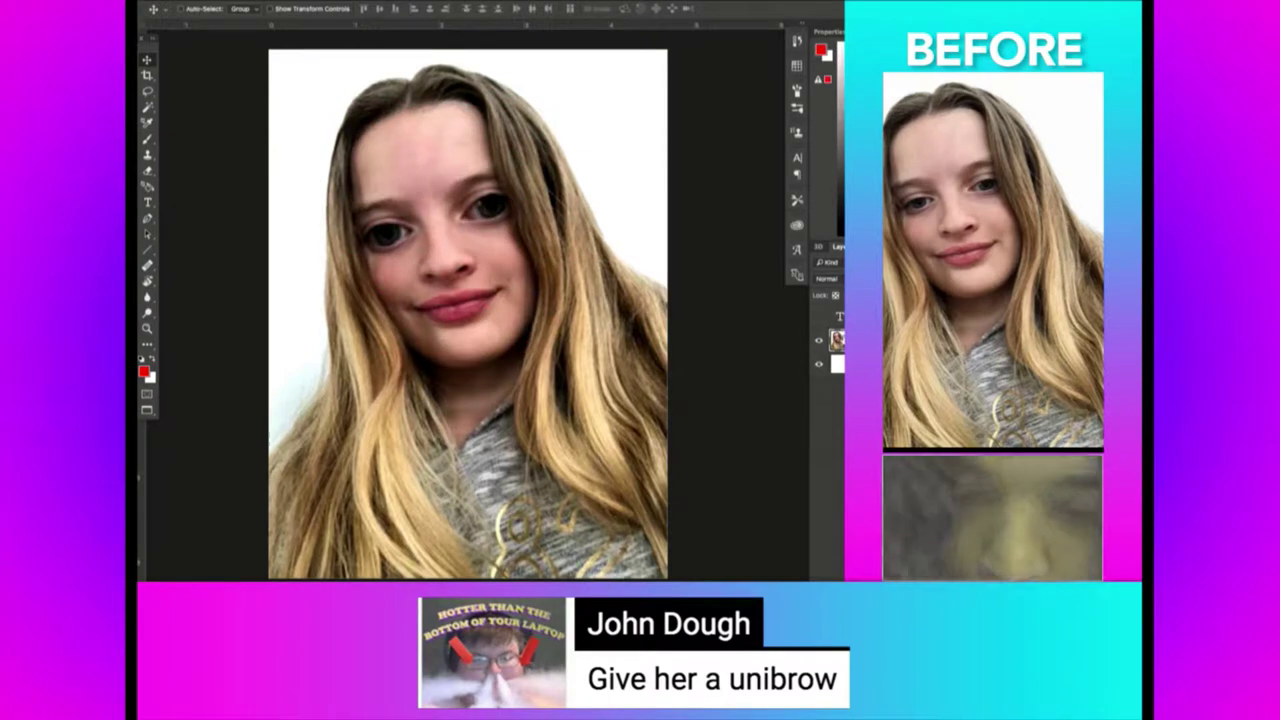
pyautogui.press('m')
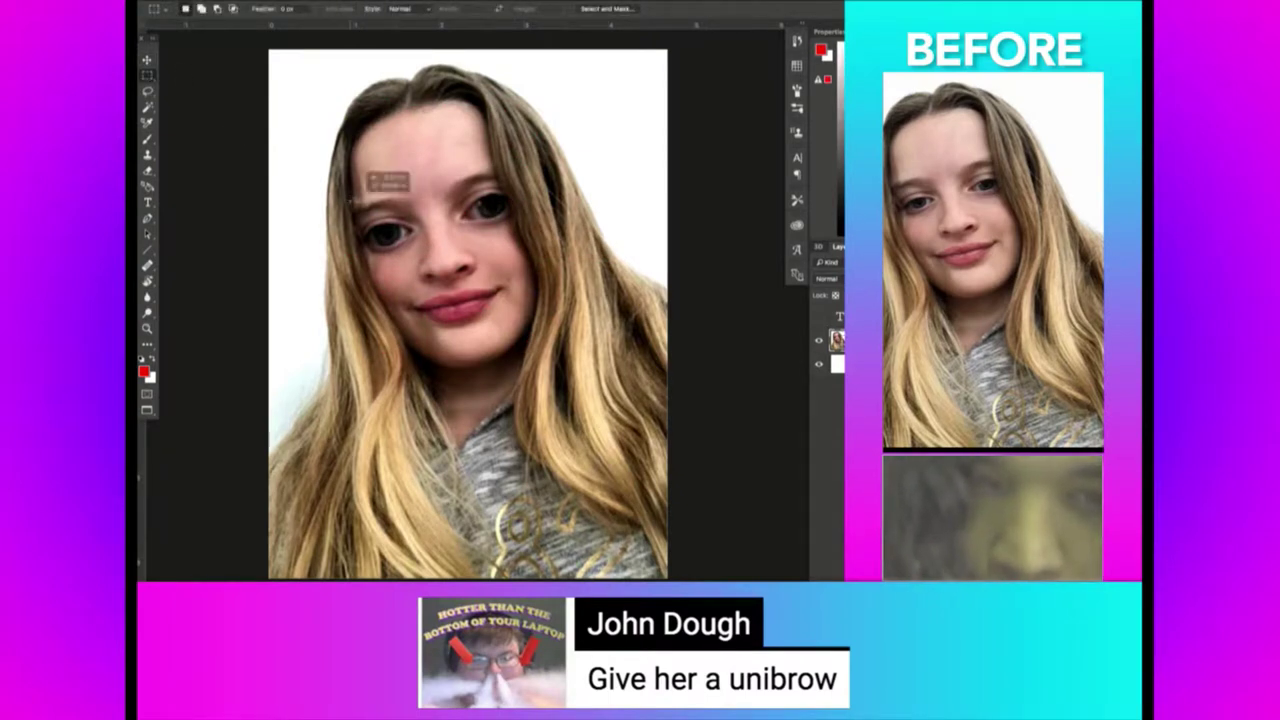
pyautogui.moveTo(350, 198)
pyautogui.mouseDown()
pyautogui.moveTo(405, 214)
pyautogui.moveTo(433, 262)
pyautogui.moveTo(405, 200)
pyautogui.mouseUp()
pyautogui.hotkey('ctrl', 'j')
pyautogui.press('v')
# Set up the eraser brush and erase the top of the teal eyebrow patch.
pyautogui.press('e')
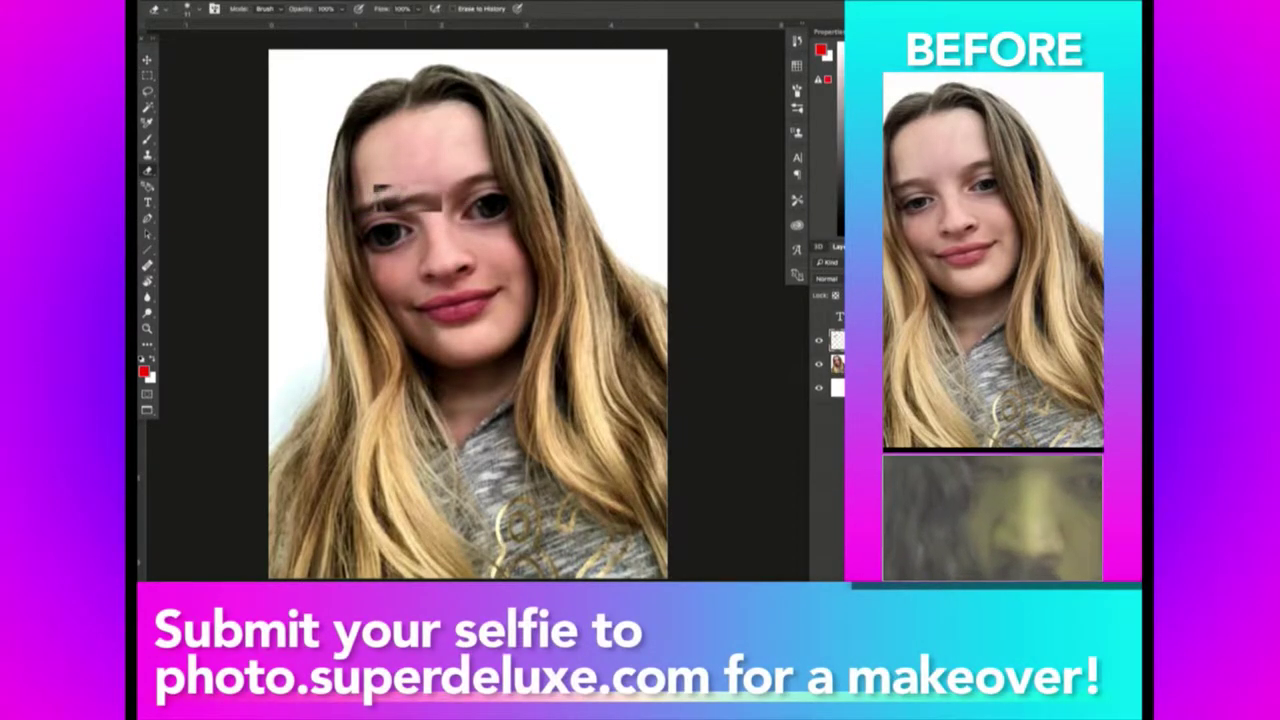
pyautogui.rightClick(372, 183)
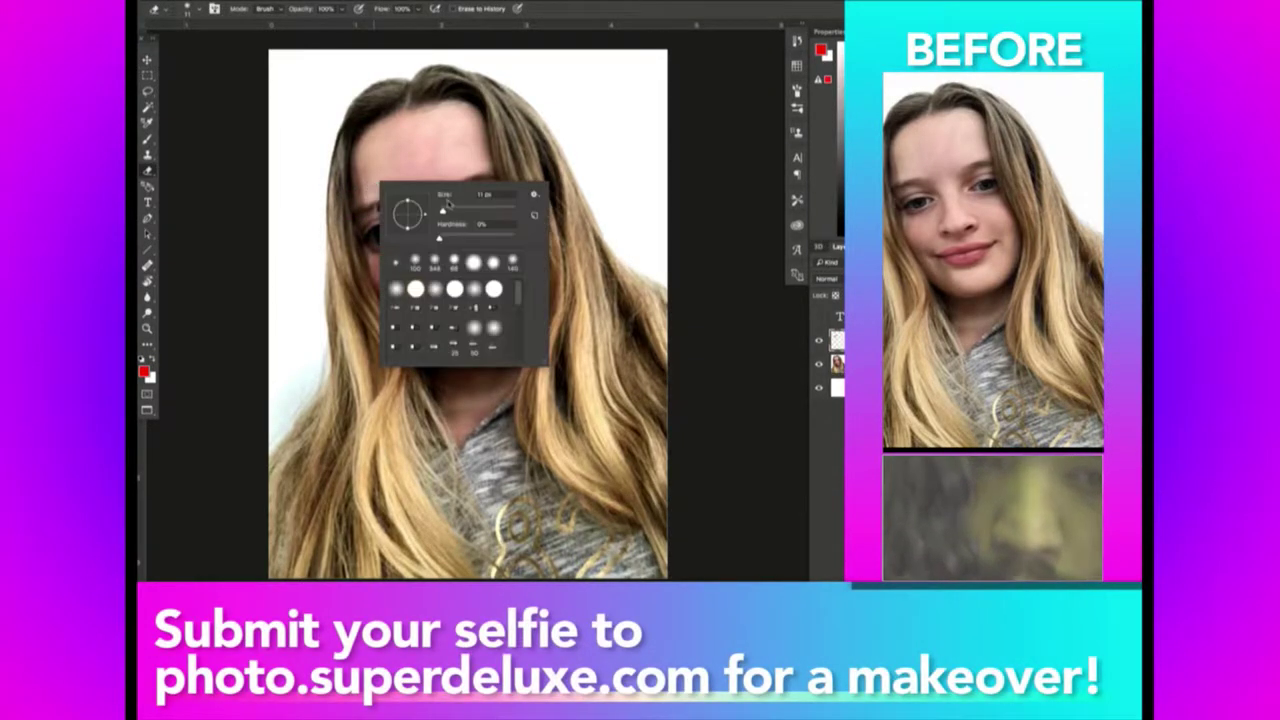
pyautogui.press('Return')
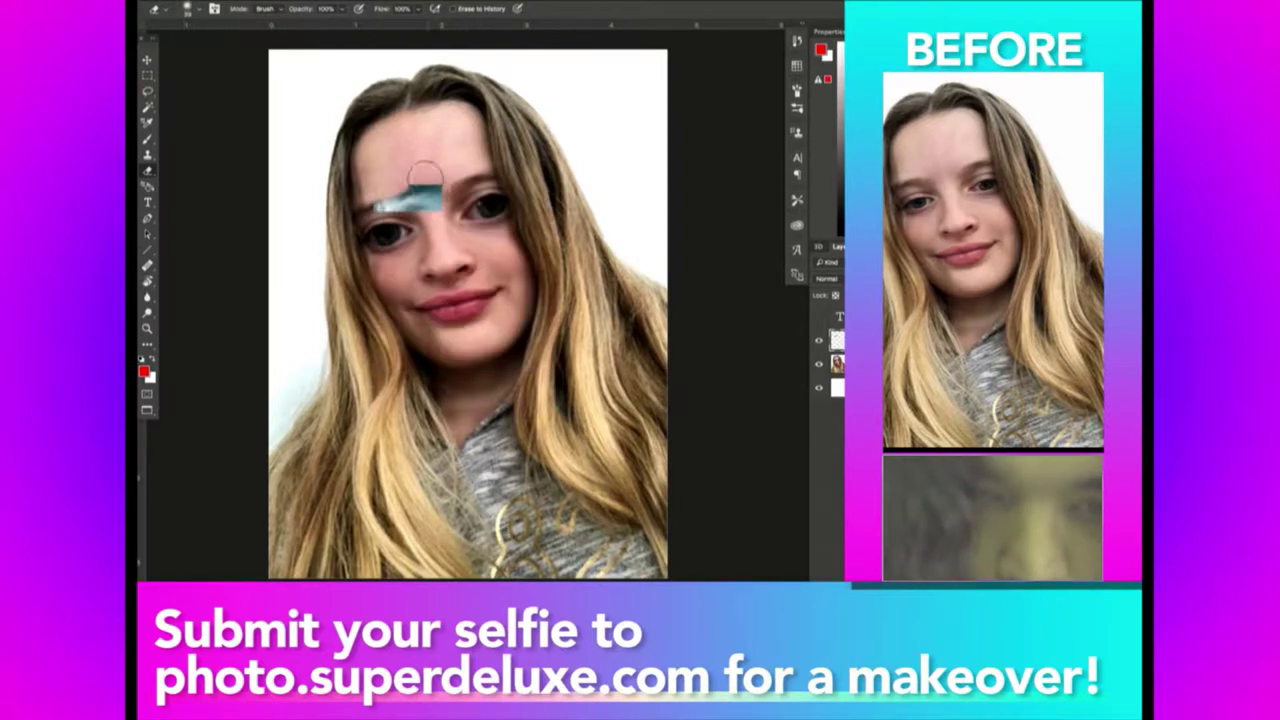
pyautogui.rightClick(422, 170)
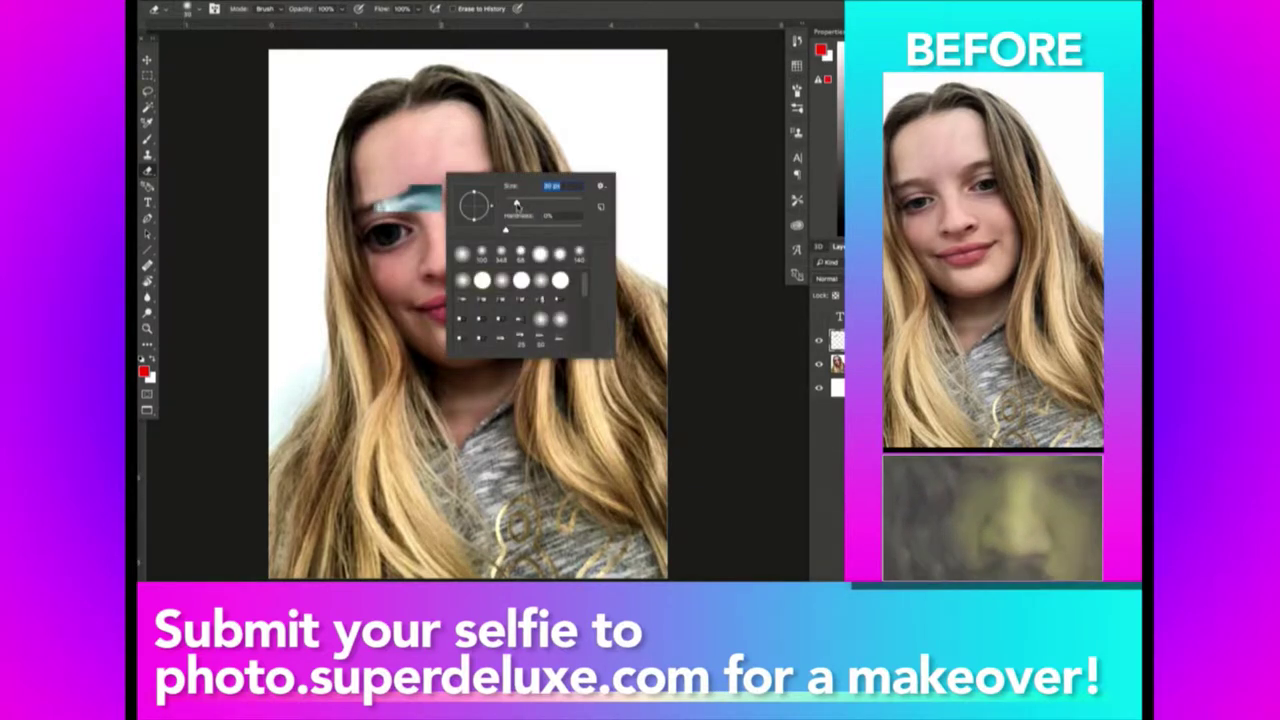
pyautogui.press('Return')
pyautogui.scroll(2, 428, 189)
pyautogui.scroll(3, 428, 189)
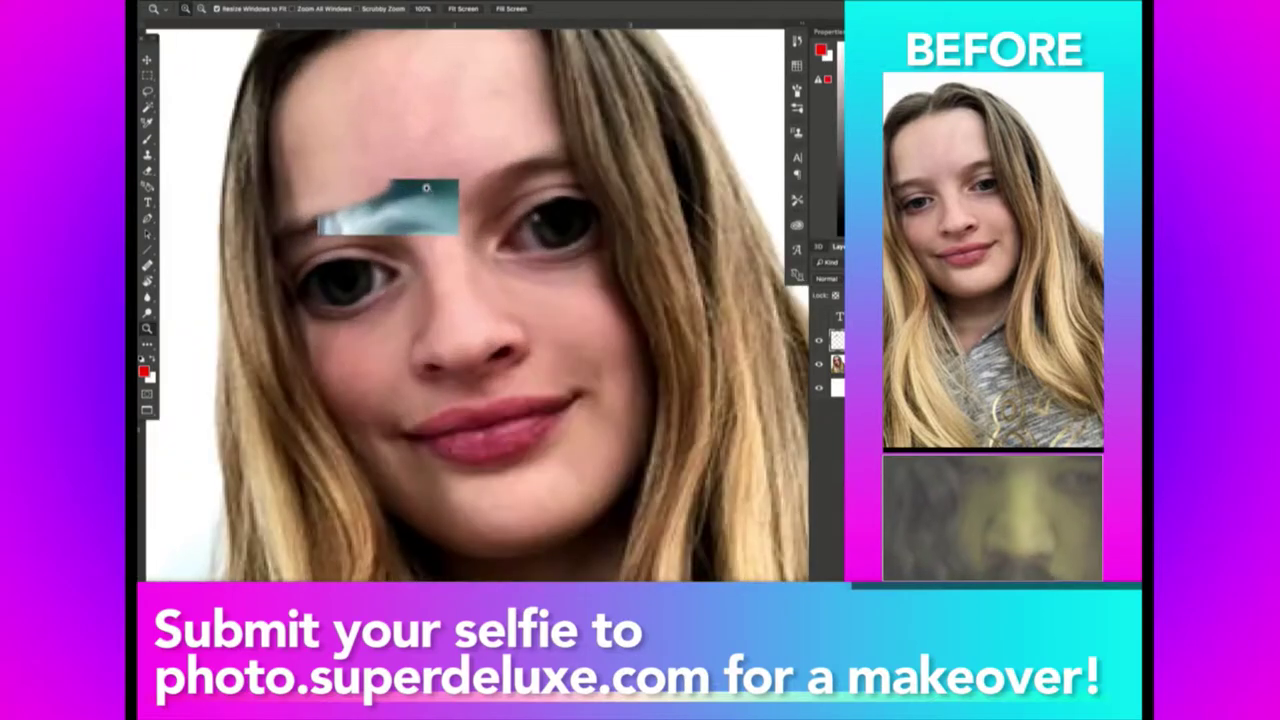
pyautogui.scroll(2, 428, 189)
pyautogui.press('e')
pyautogui.moveTo(410, 190)
pyautogui.mouseDown()
pyautogui.moveTo(377, 149)
pyautogui.moveTo(466, 143)
pyautogui.moveTo(500, 165)
pyautogui.mouseUp()
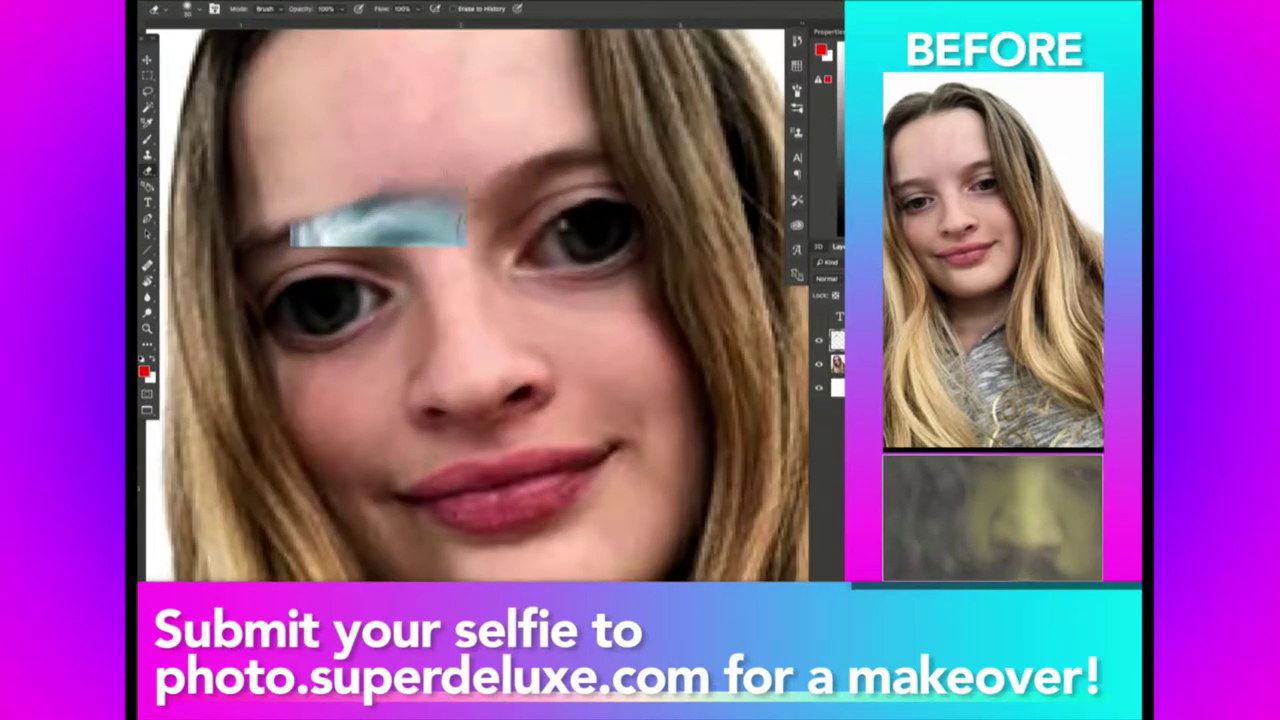
# Resize the eraser and erase the left end and remainder of the teal patch.
pyautogui.rightClick(355, 290)
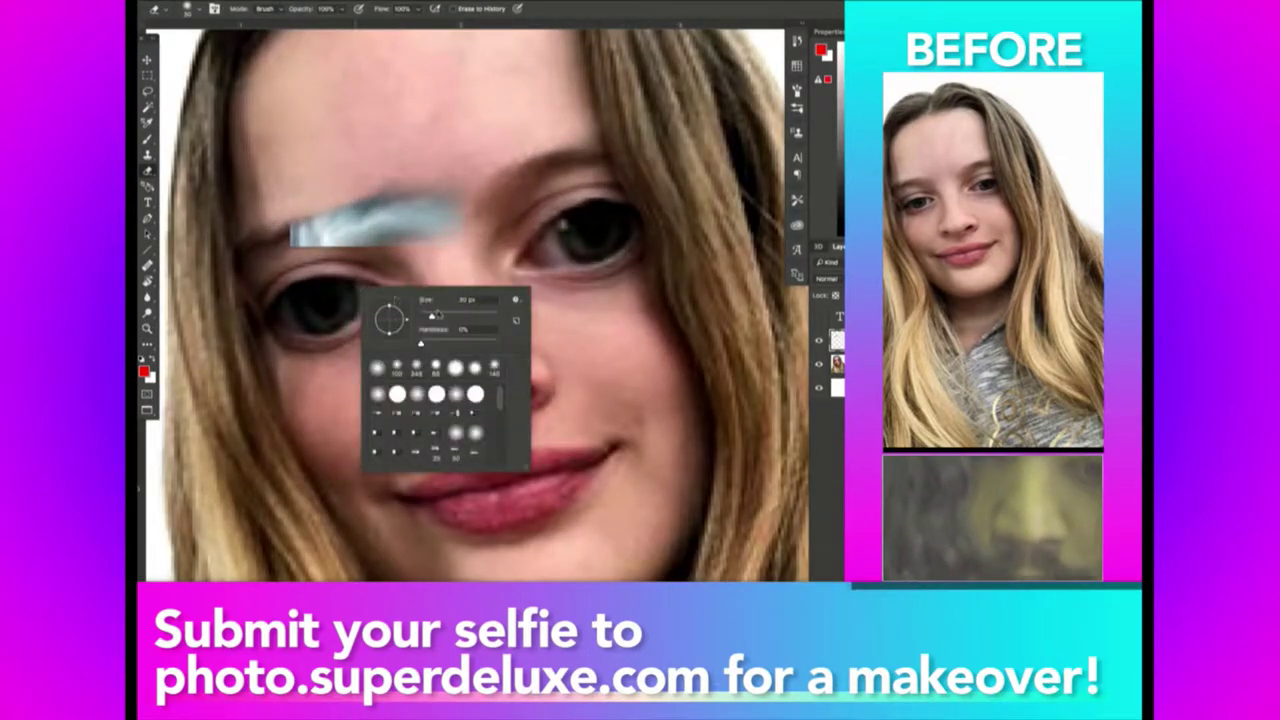
pyautogui.click(292, 225)
pyautogui.moveTo(295, 228); pyautogui.dragTo(350, 232)
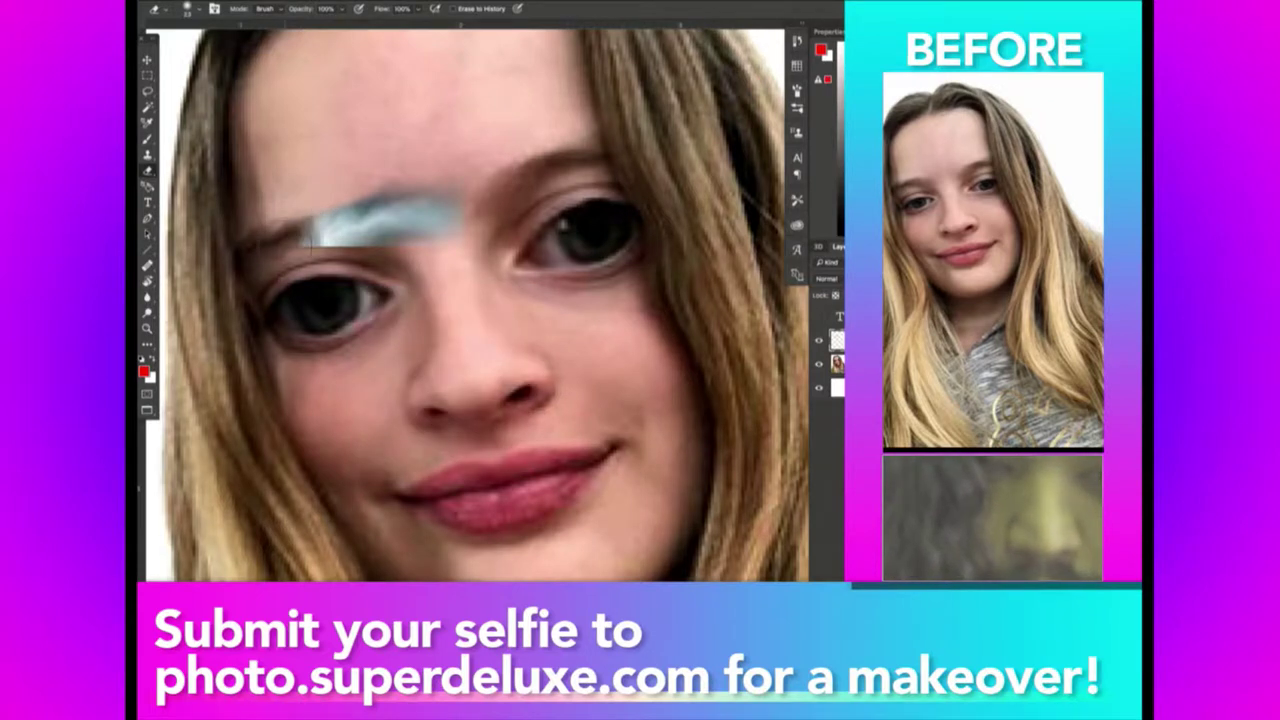
pyautogui.moveTo(450, 250); pyautogui.dragTo(310, 215)
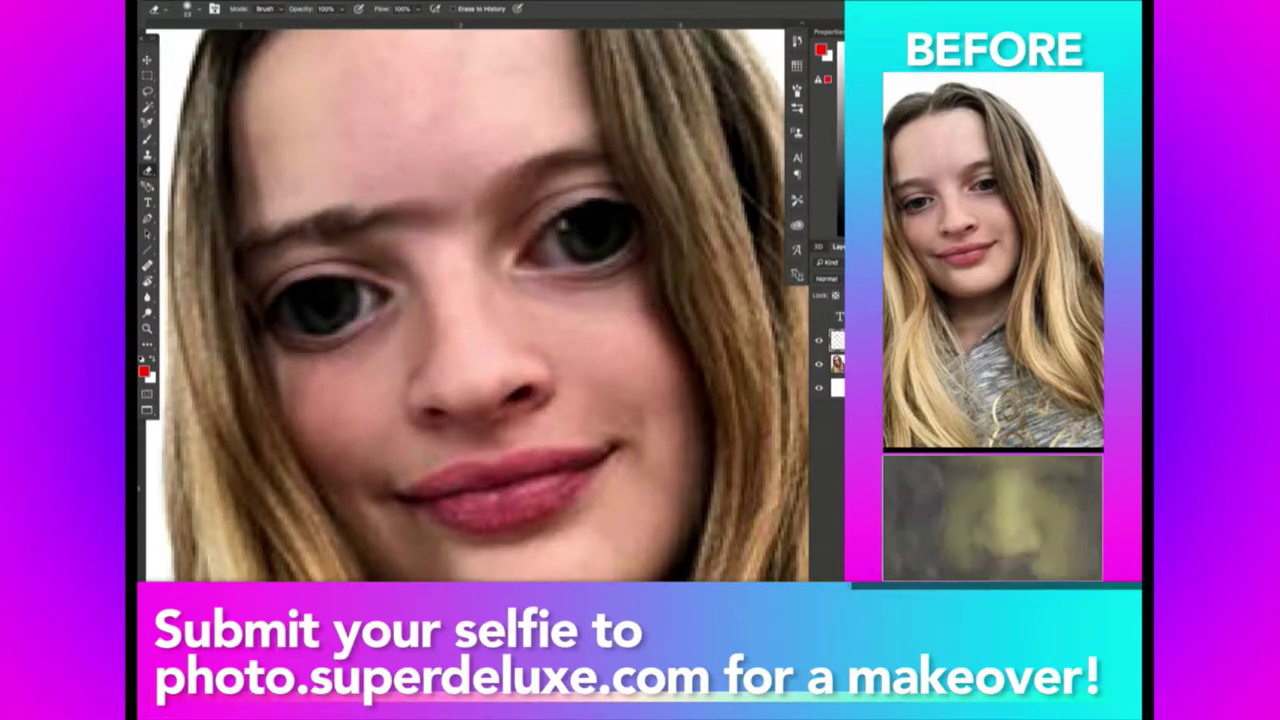
# Move and Free Transform the eyebrow into a unibrow across both eyes, then lighten its upper edge.
pyautogui.press('v')
pyautogui.moveTo(590, 248)
pyautogui.mouseDown()
pyautogui.moveTo(579, 229)
pyautogui.moveTo(500, 222)
pyautogui.mouseUp()
pyautogui.hotkey('ctrl', 't')
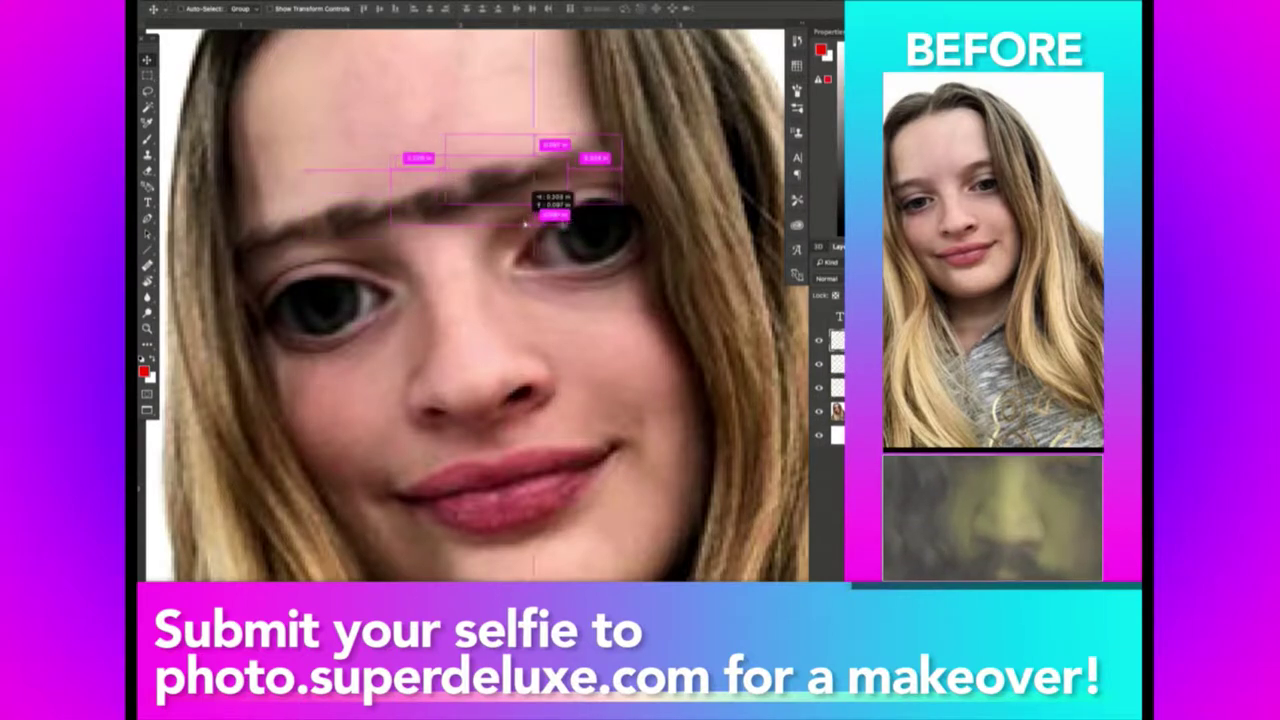
pyautogui.press('Return')
pyautogui.press('e')
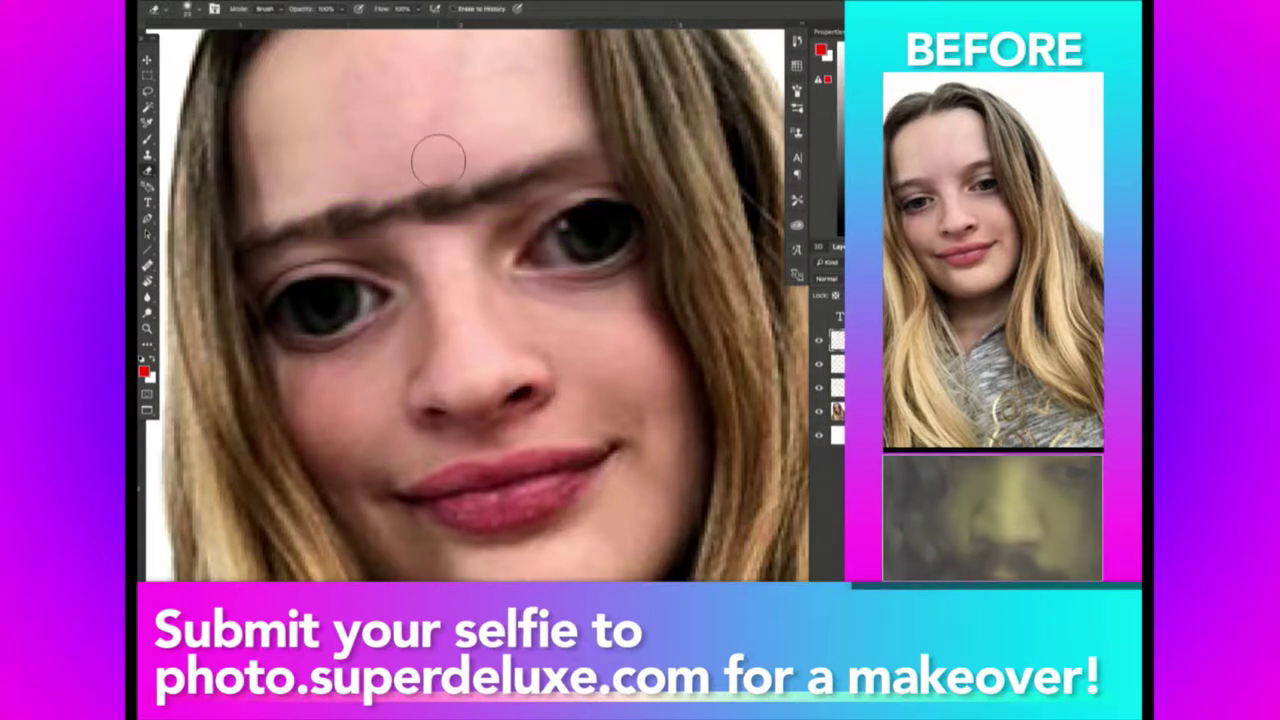
pyautogui.moveTo(437, 157); pyautogui.dragTo(423, 177)
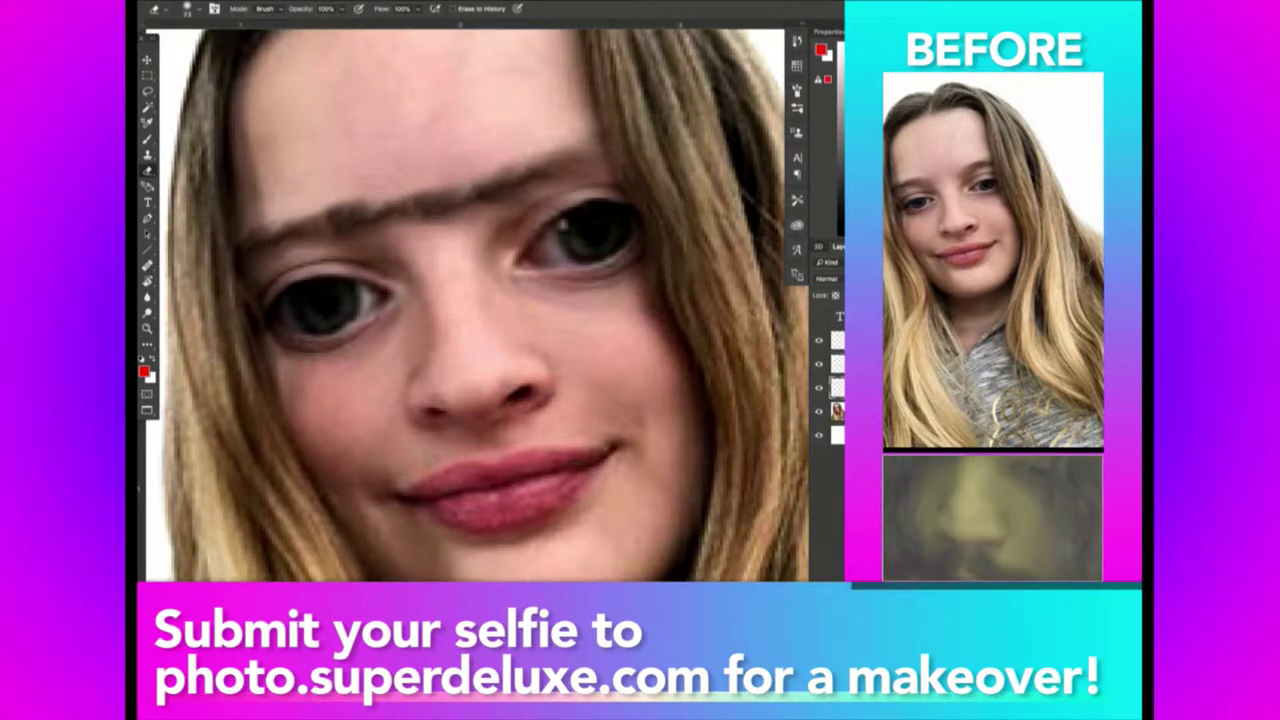
# Zoom out and back in on the face to check the unibrow.
pyautogui.press('z')
pyautogui.keyDown('alt'); pyautogui.click(409, 231); pyautogui.keyUp('alt')
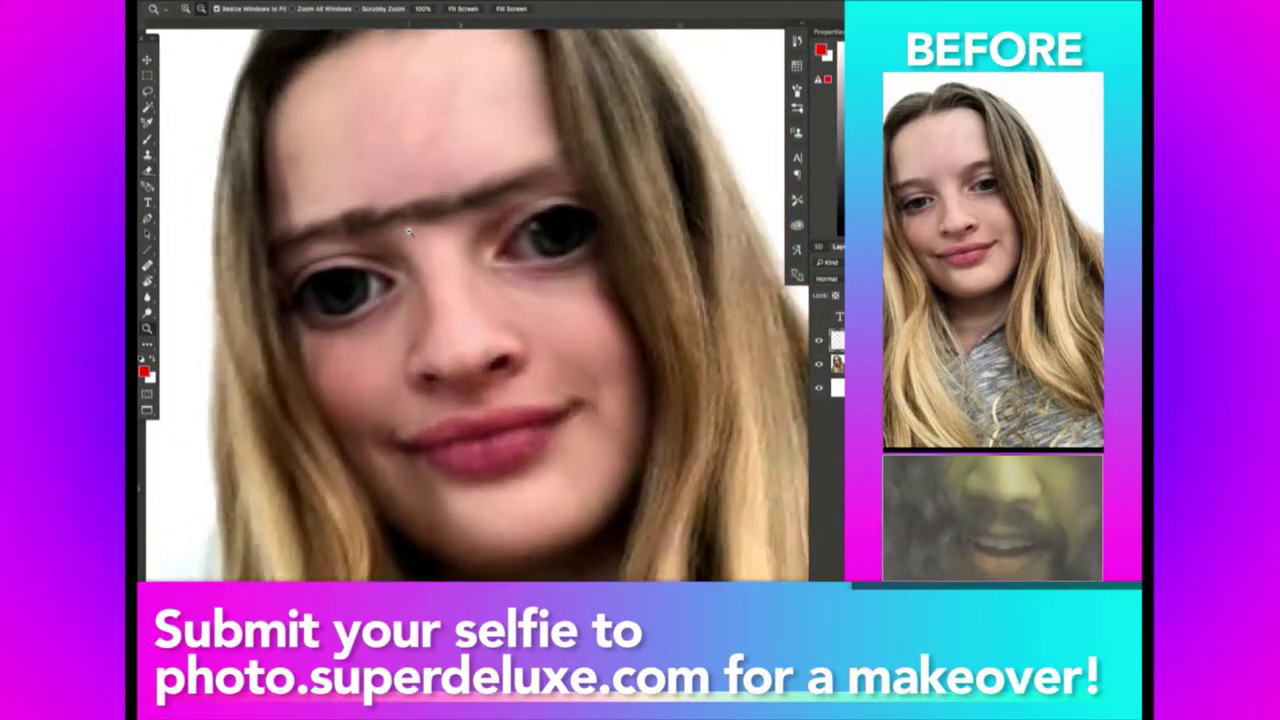
pyautogui.keyDown('alt'); pyautogui.click(410, 232); pyautogui.keyUp('alt')
pyautogui.click(414, 234)
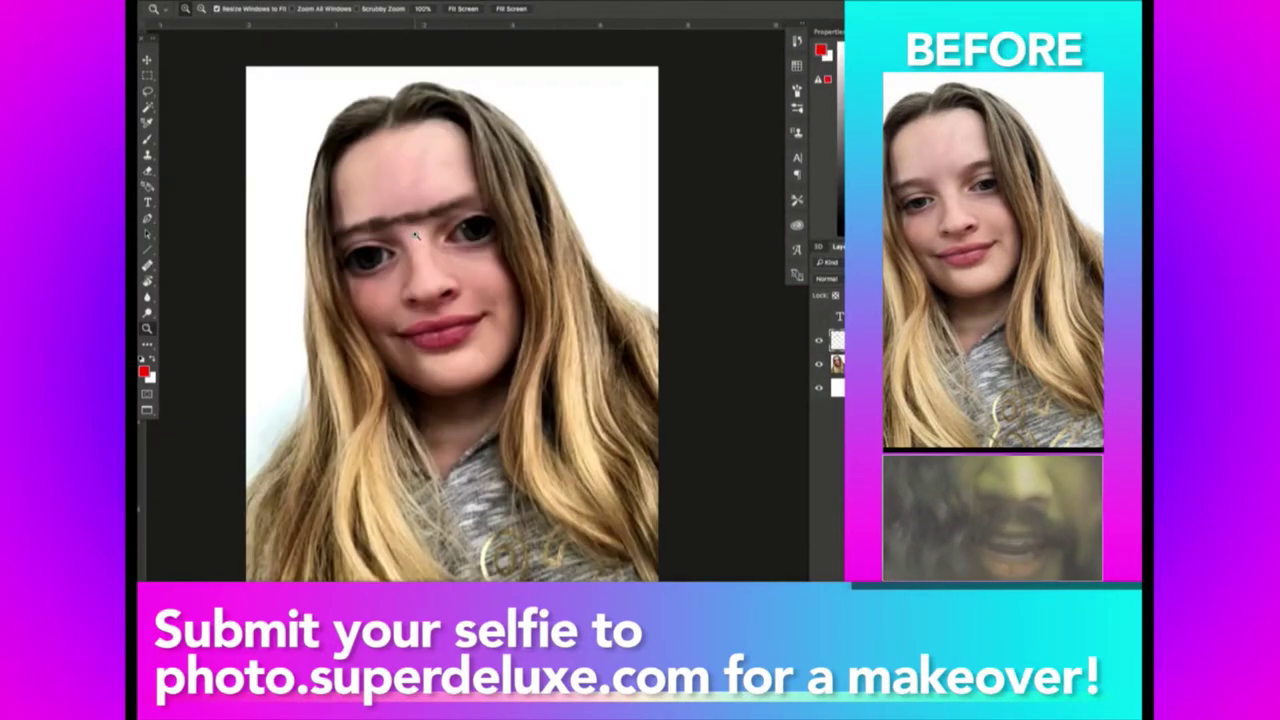
pyautogui.click(414, 234)
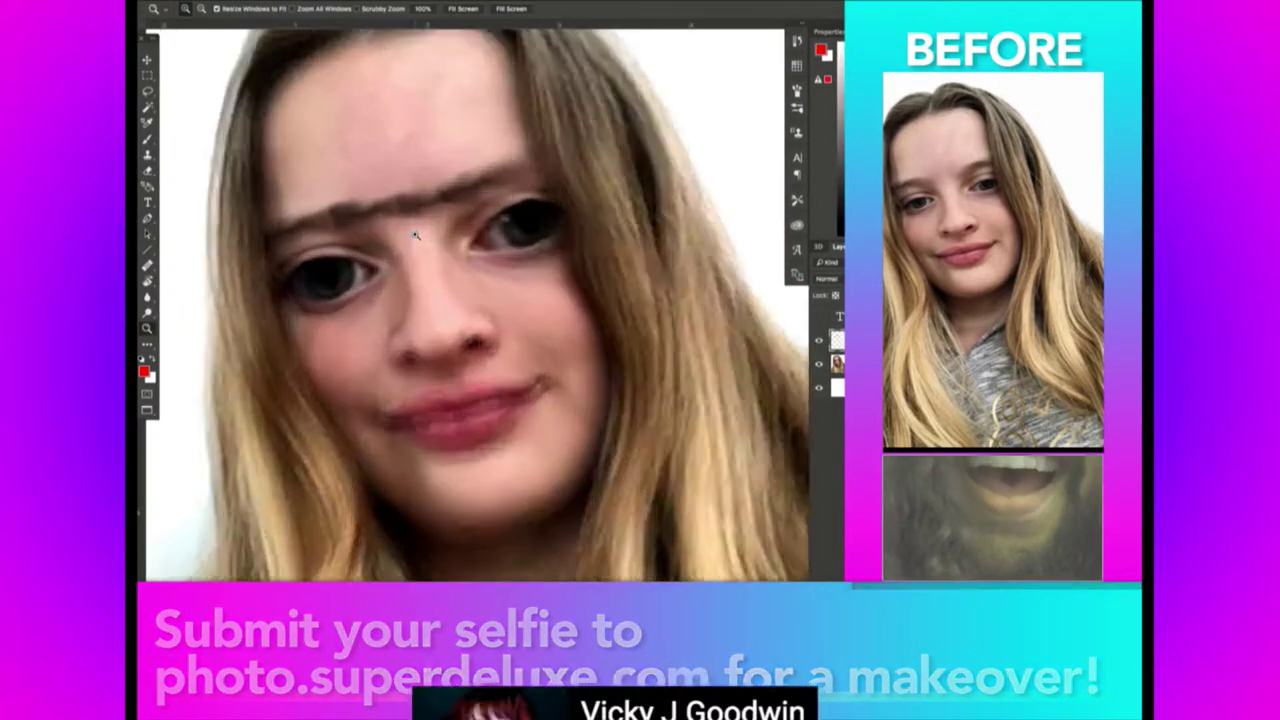
pyautogui.click(414, 234)
pyautogui.press('m')
pyautogui.hotkey('ctrl', '-')
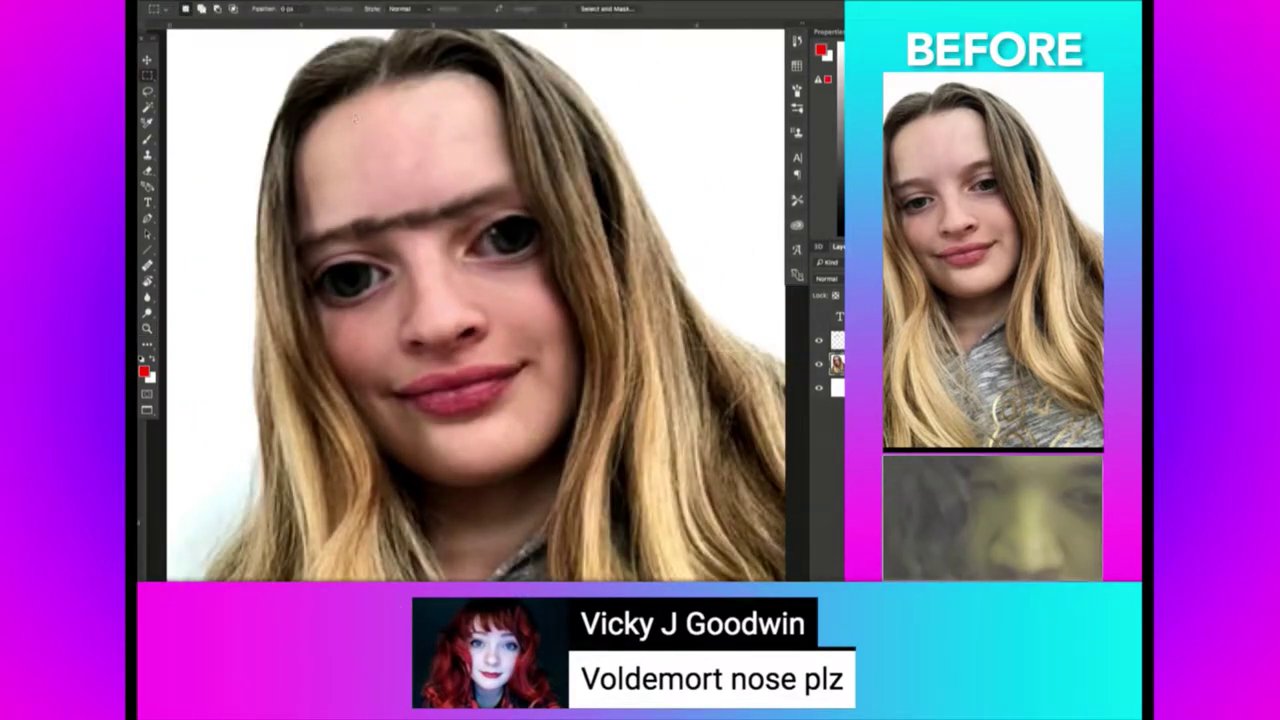
# Copy a strip of forehead skin to a new layer over the nose and set a 58 px eraser.
pyautogui.moveTo(490, 130)
pyautogui.mouseDown()
pyautogui.moveTo(515, 165)
pyautogui.moveTo(522, 357)
pyautogui.mouseUp()
pyautogui.hotkey('ctrl', 'j')
pyautogui.press('v')
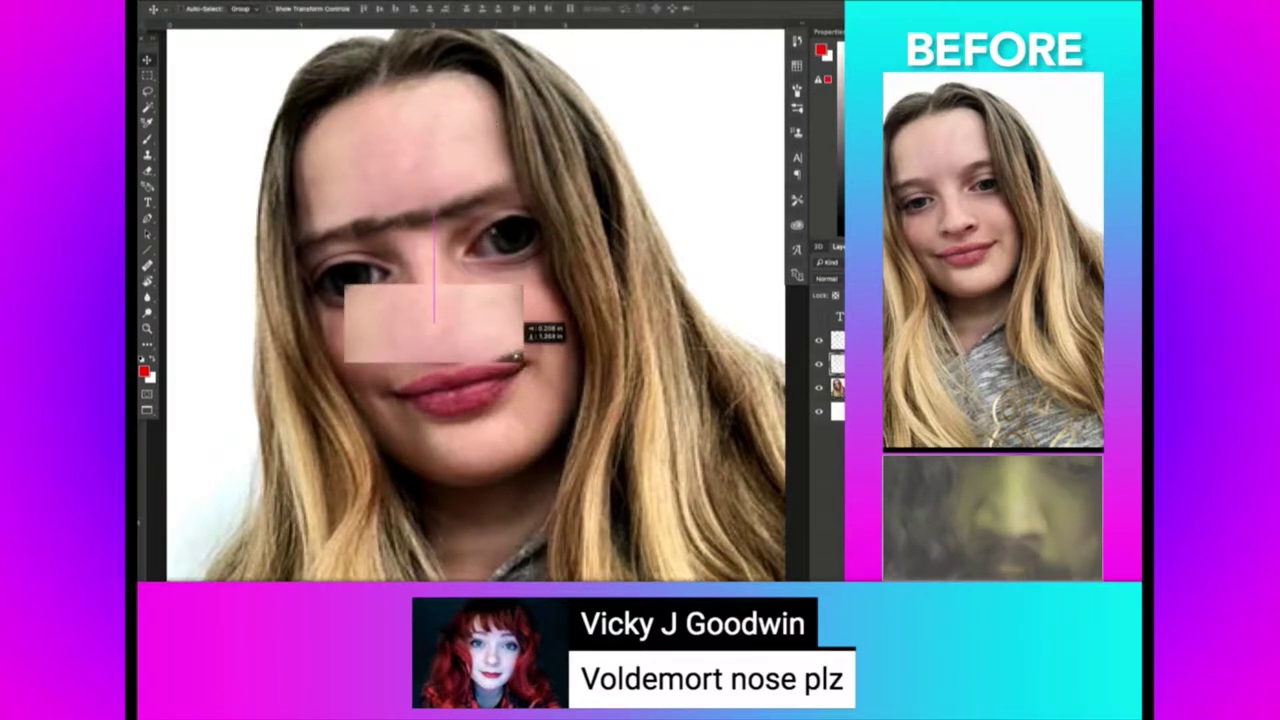
pyautogui.press('e')
pyautogui.rightClick(543, 316)
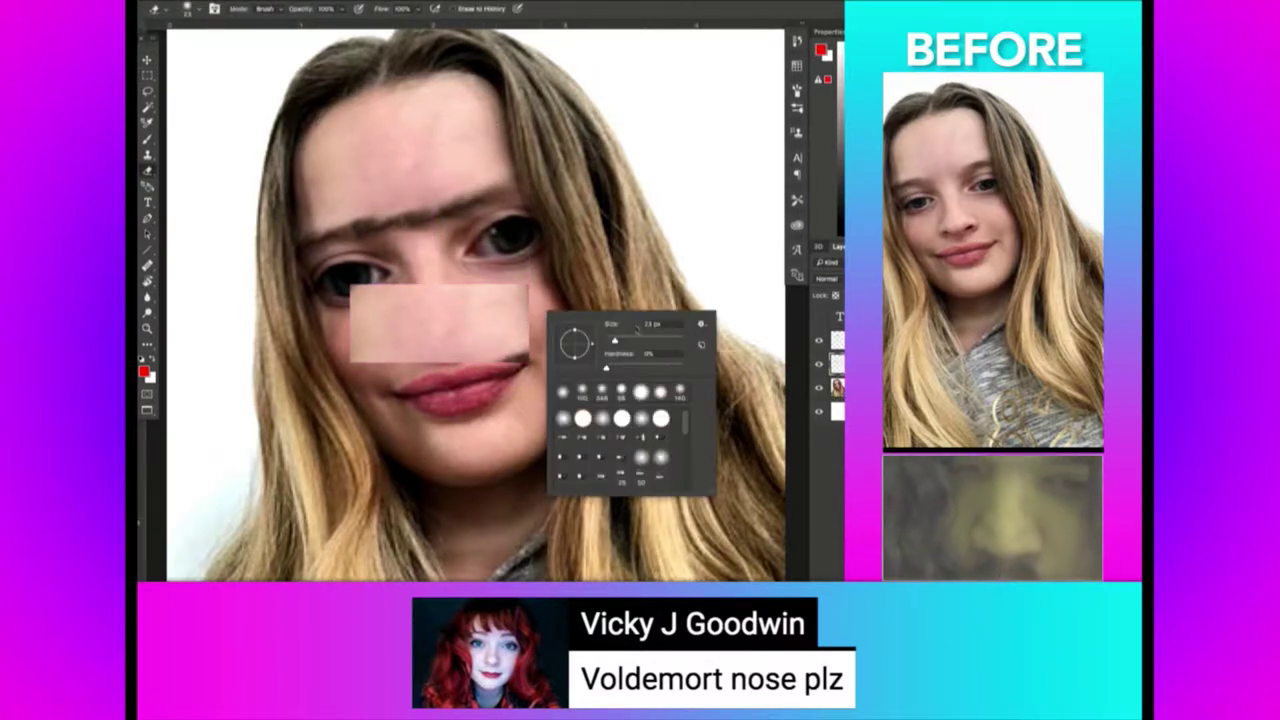
pyautogui.click(633, 344)
pyautogui.press('Return')
# Nudge the skin patch down and erase its edges to blend into the cheeks.
pyautogui.rightClick(545, 287)
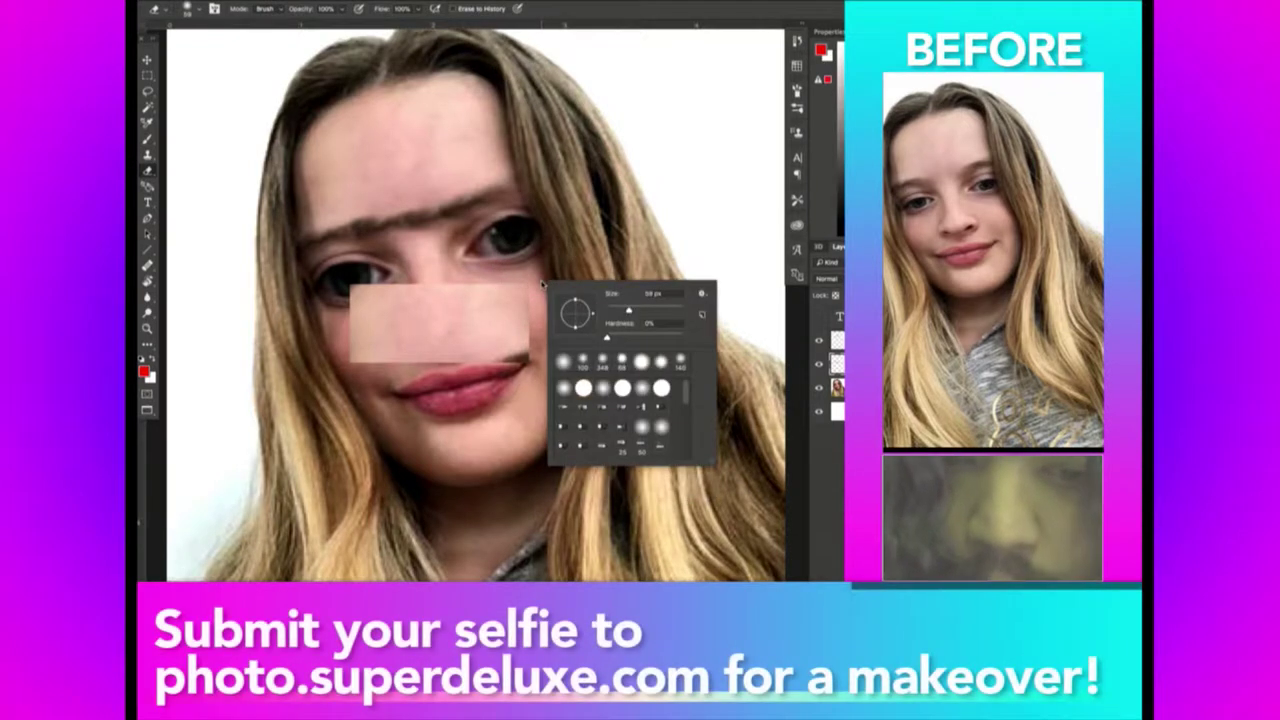
pyautogui.press('Return')
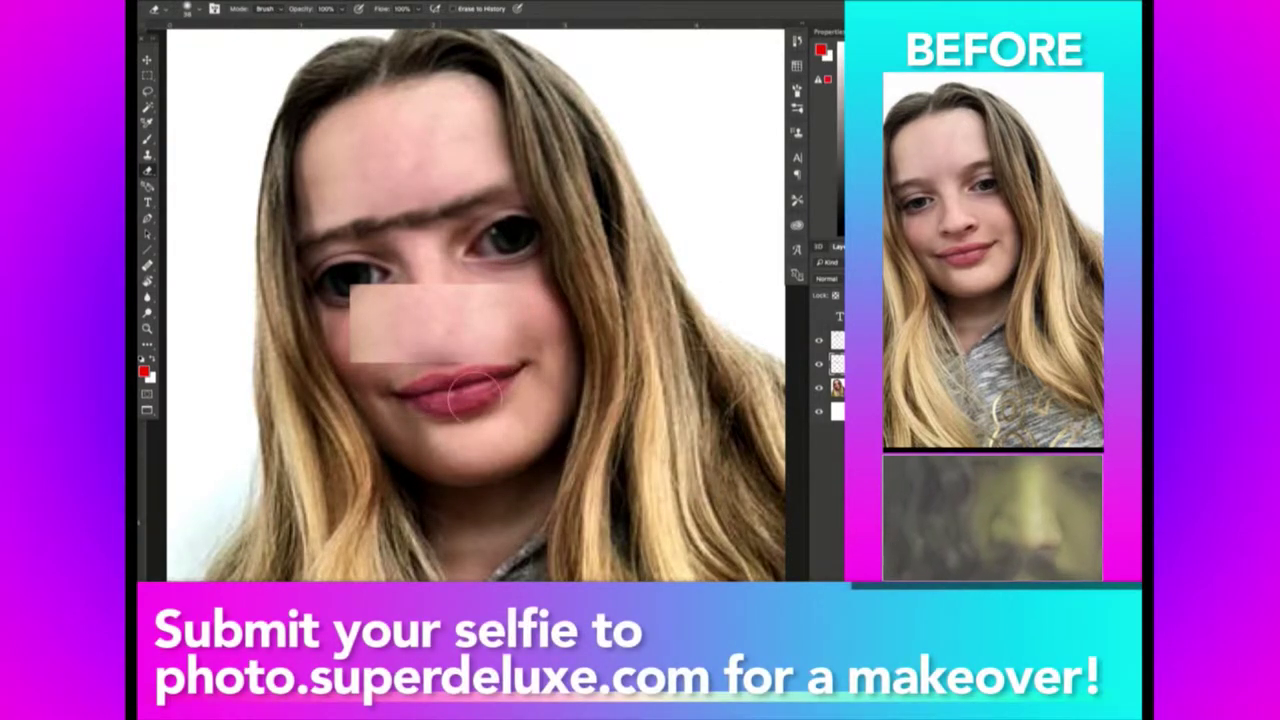
pyautogui.press('v')
pyautogui.moveTo(490, 391); pyautogui.dragTo(476, 402)
pyautogui.press('e')
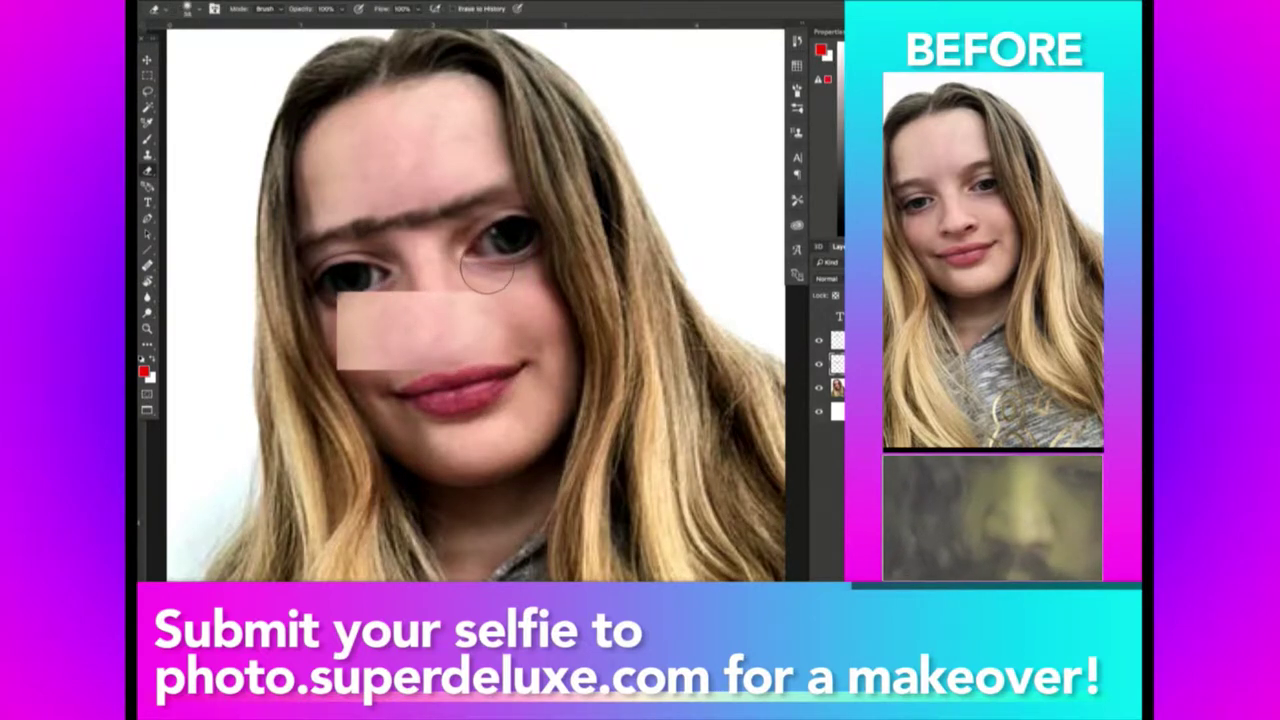
pyautogui.moveTo(340, 290); pyautogui.dragTo(380, 392)
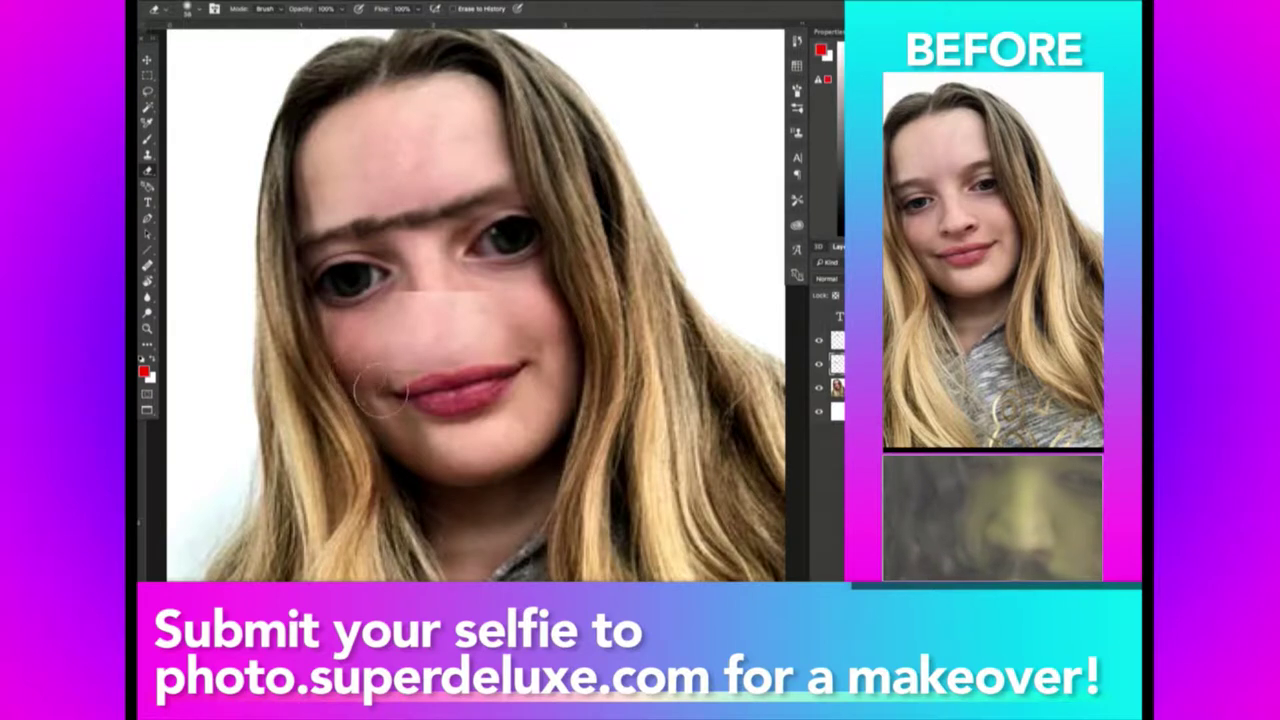
pyautogui.rightClick(382, 392)
pyautogui.click(423, 286)
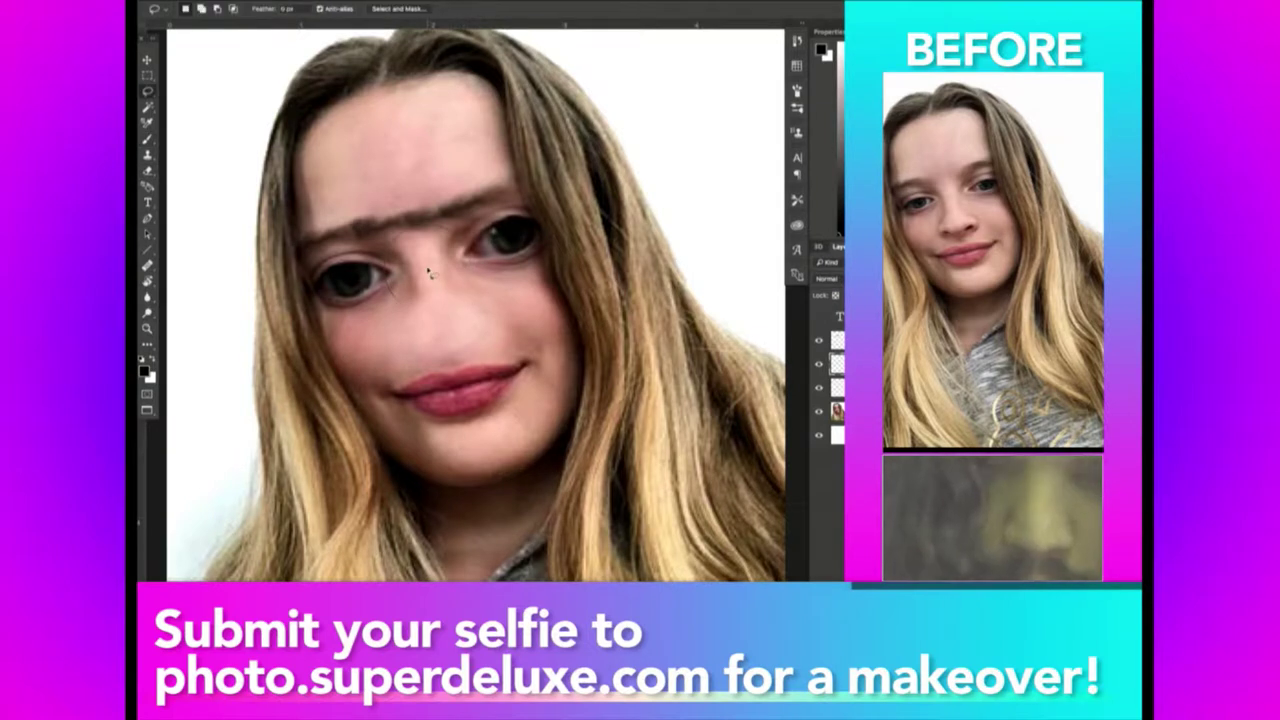
# Lasso black nostril slits on the nose, blur the surrounding skin, and zoom out.
pyautogui.press('l')
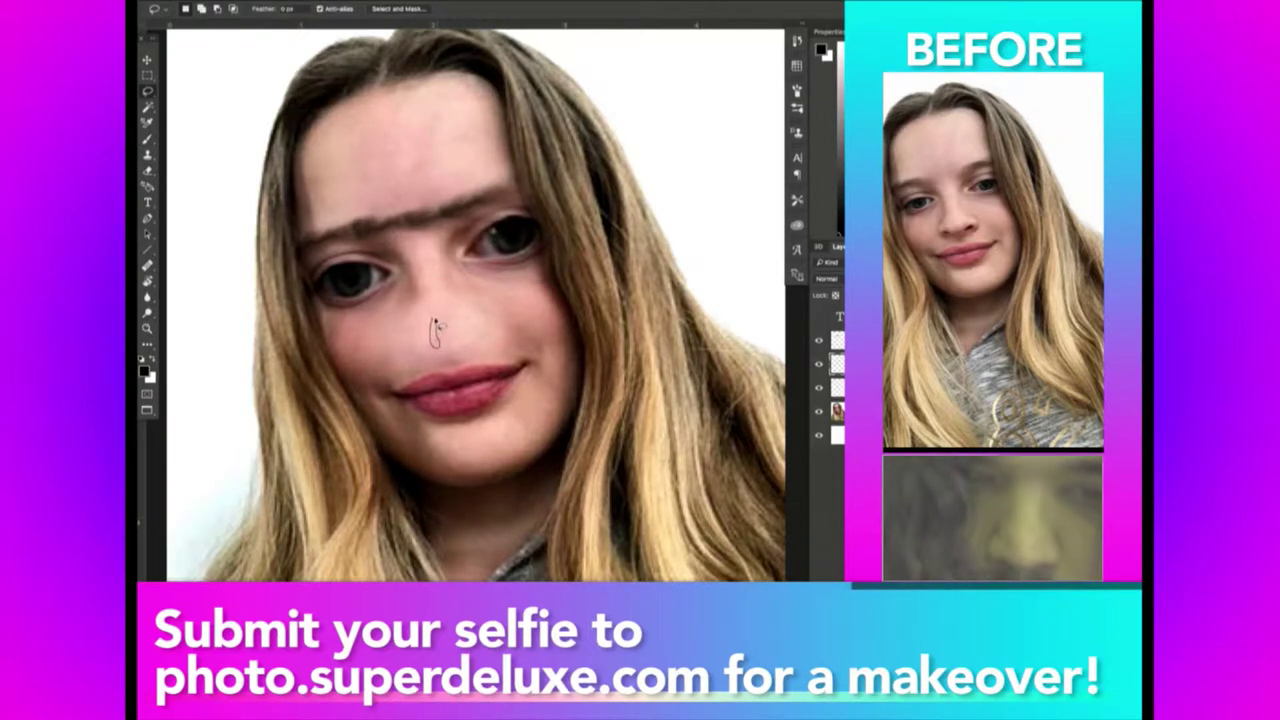
pyautogui.moveTo(455, 321); pyautogui.dragTo(466, 334)
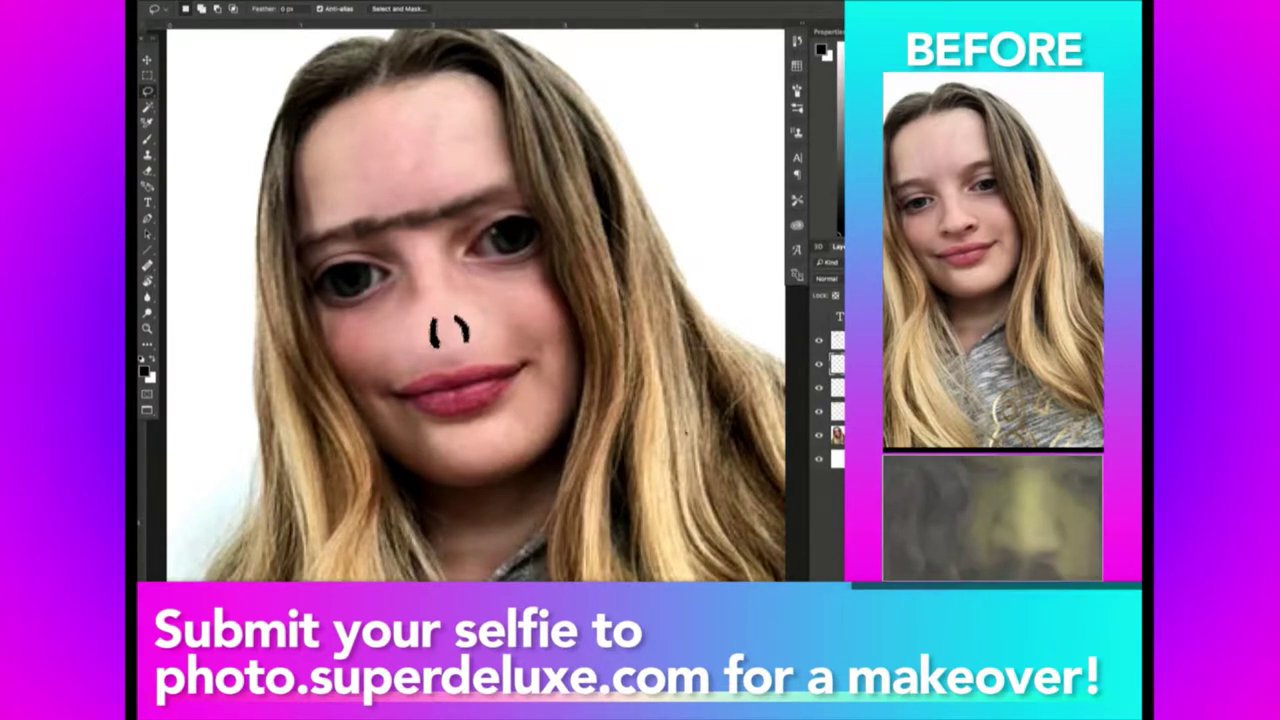
pyautogui.click(148, 298)
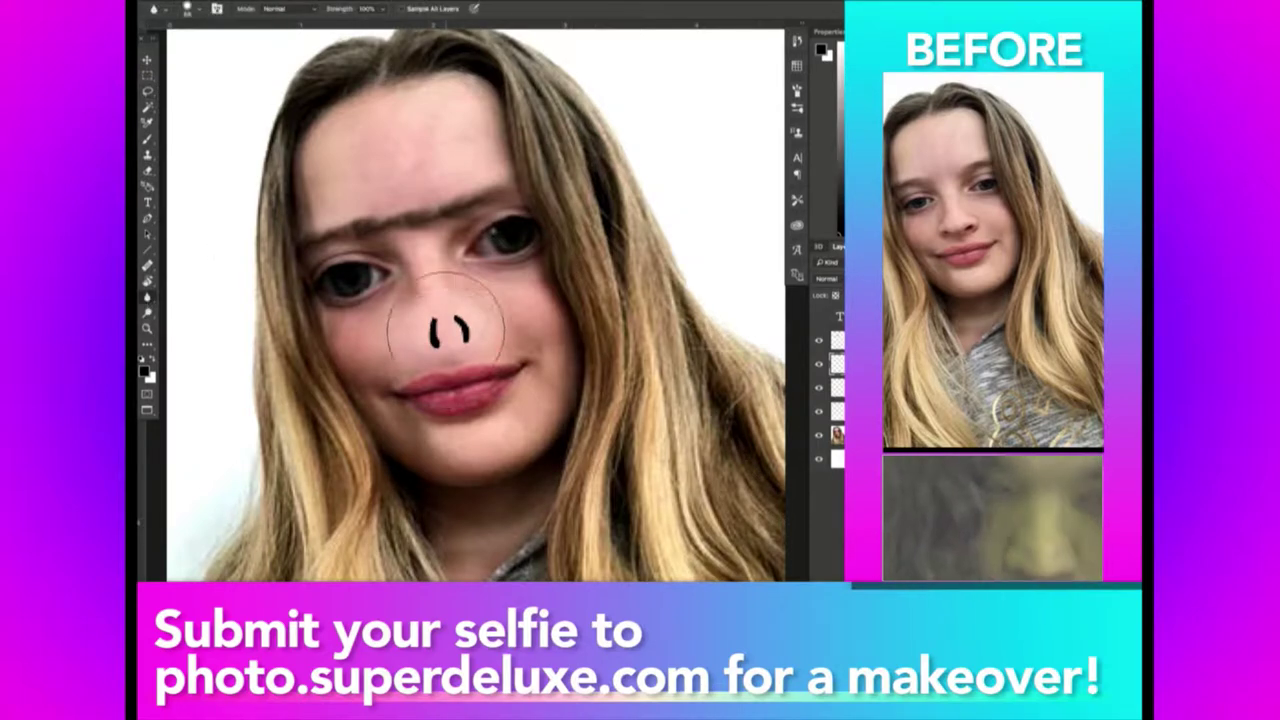
pyautogui.moveTo(445, 325); pyautogui.dragTo(480, 330)
pyautogui.press('z')
pyautogui.keyDown('alt'); pyautogui.click(516, 343); pyautogui.keyUp('alt')
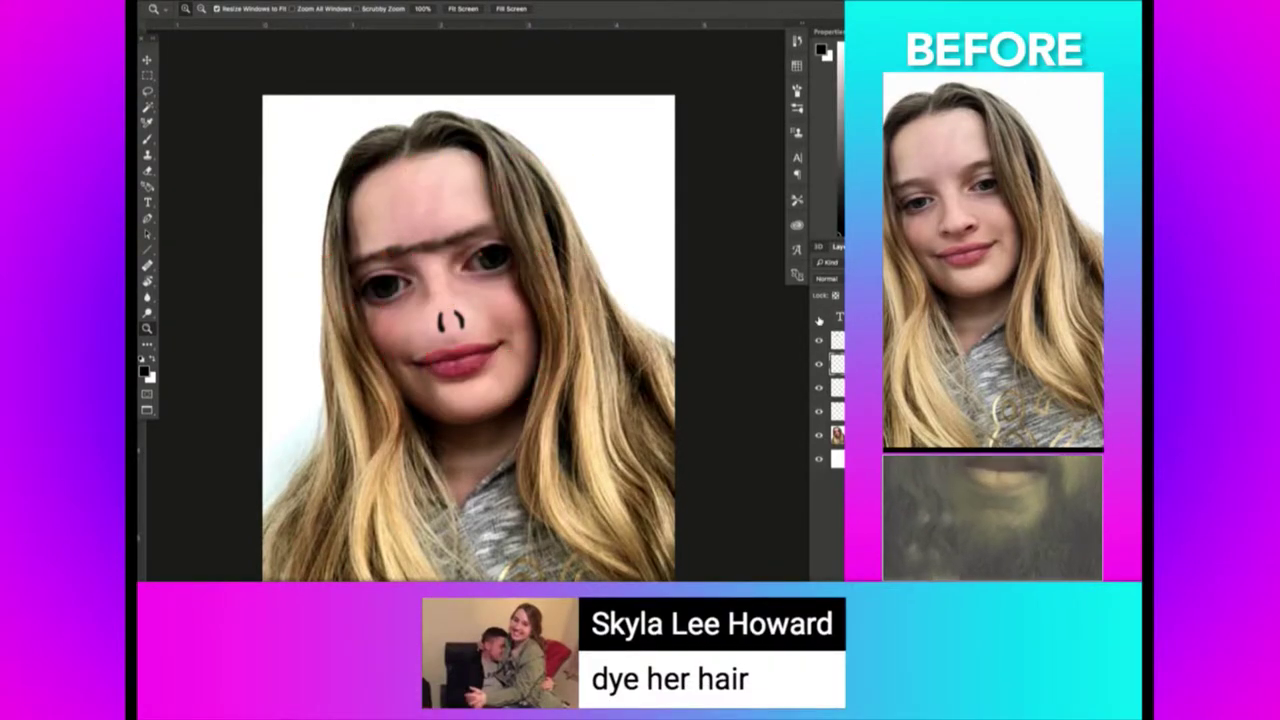
# Magic-wand select the white background around the hair, then set the green hair layer to Overlay.
pyautogui.press('l')
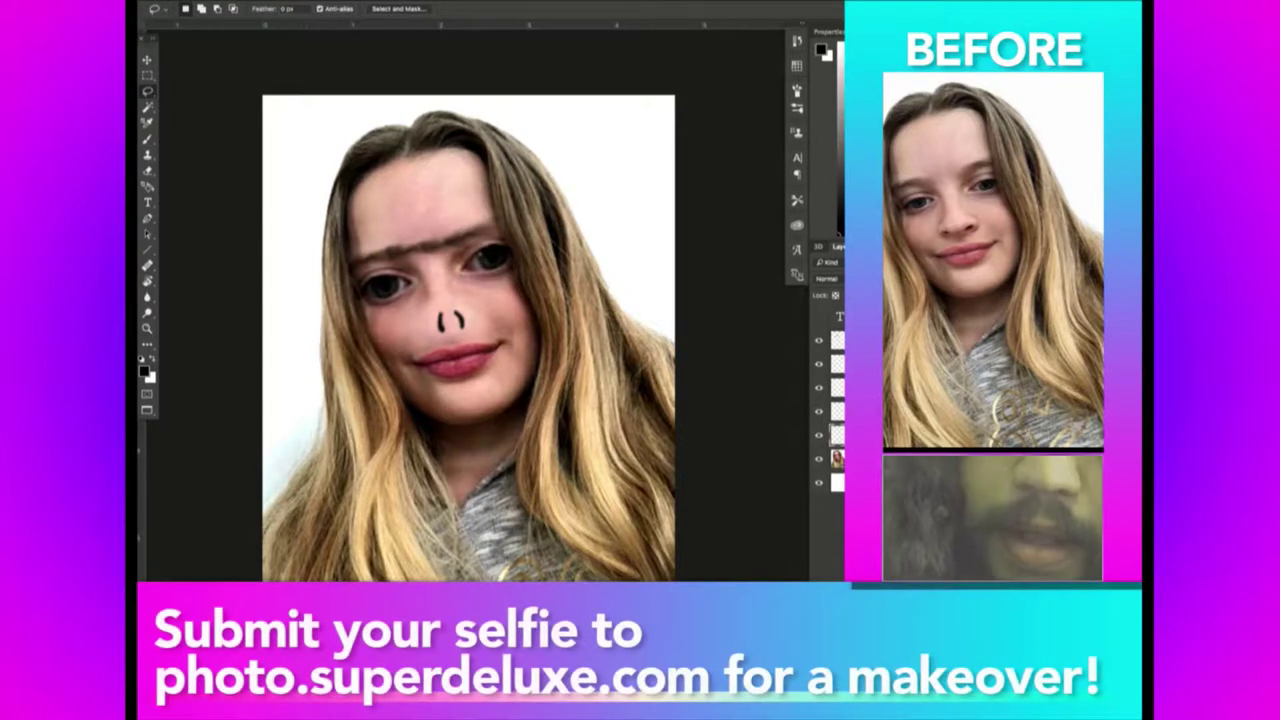
pyautogui.press('w')
pyautogui.click(620, 240)
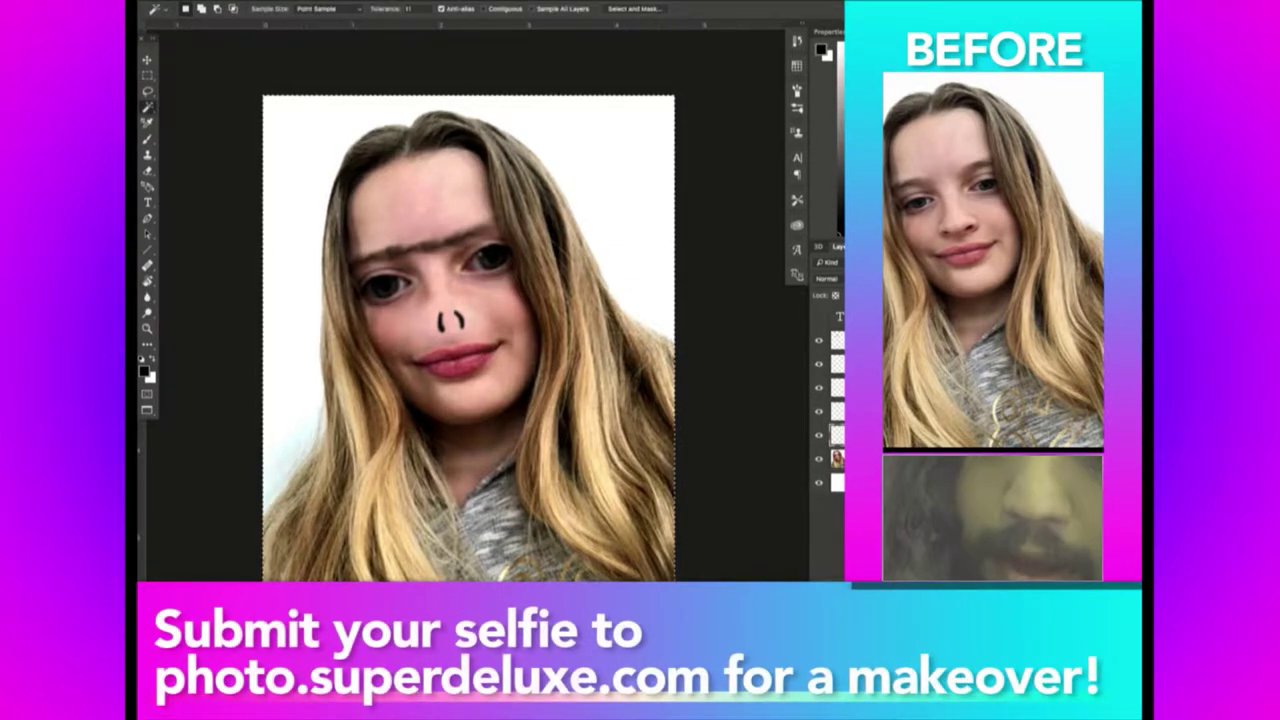
pyautogui.hotkey('ctrl', 'd')
pyautogui.click(616, 199)
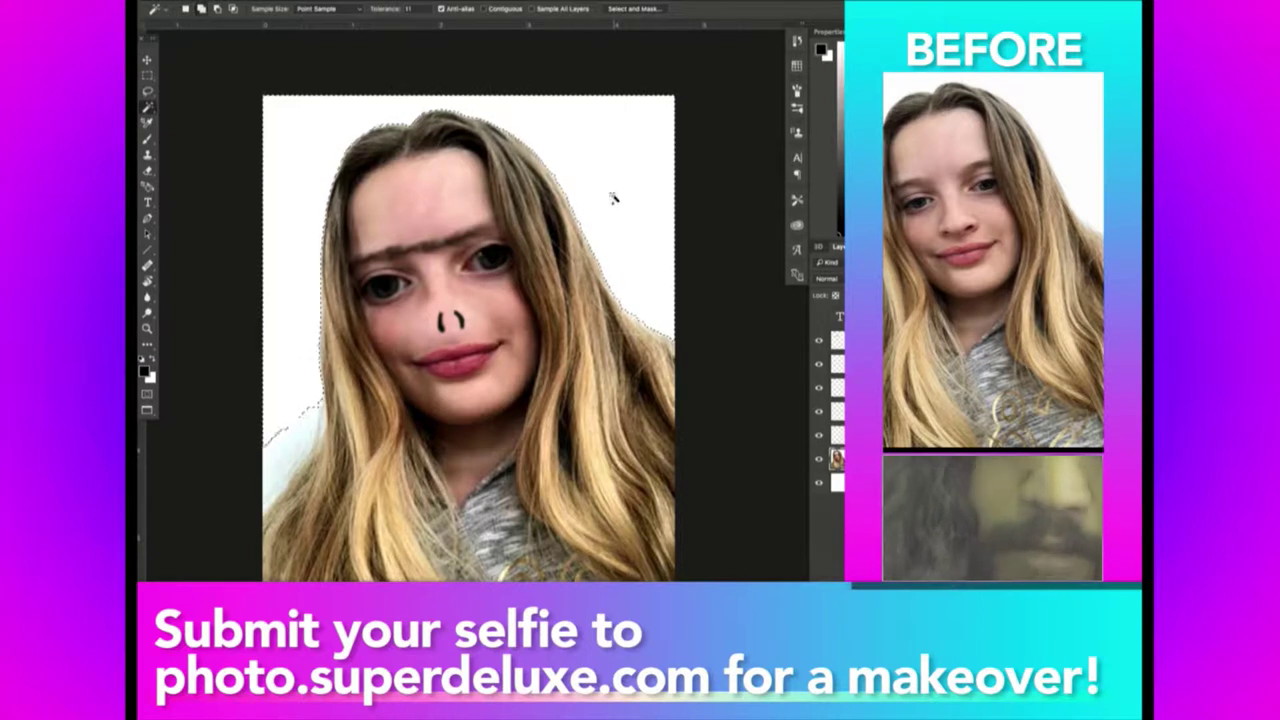
pyautogui.keyDown('shift'); pyautogui.click(286, 447); pyautogui.keyUp('shift')
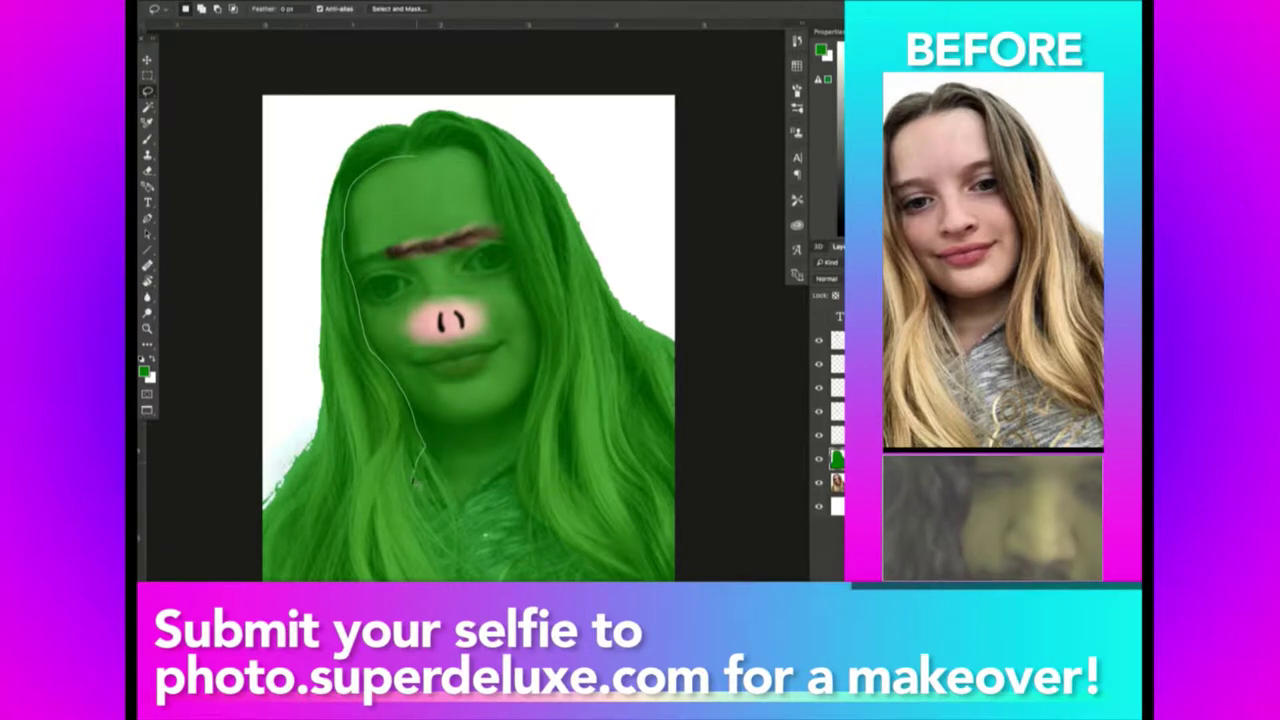
pyautogui.moveTo(420, 524); pyautogui.dragTo(440, 578)
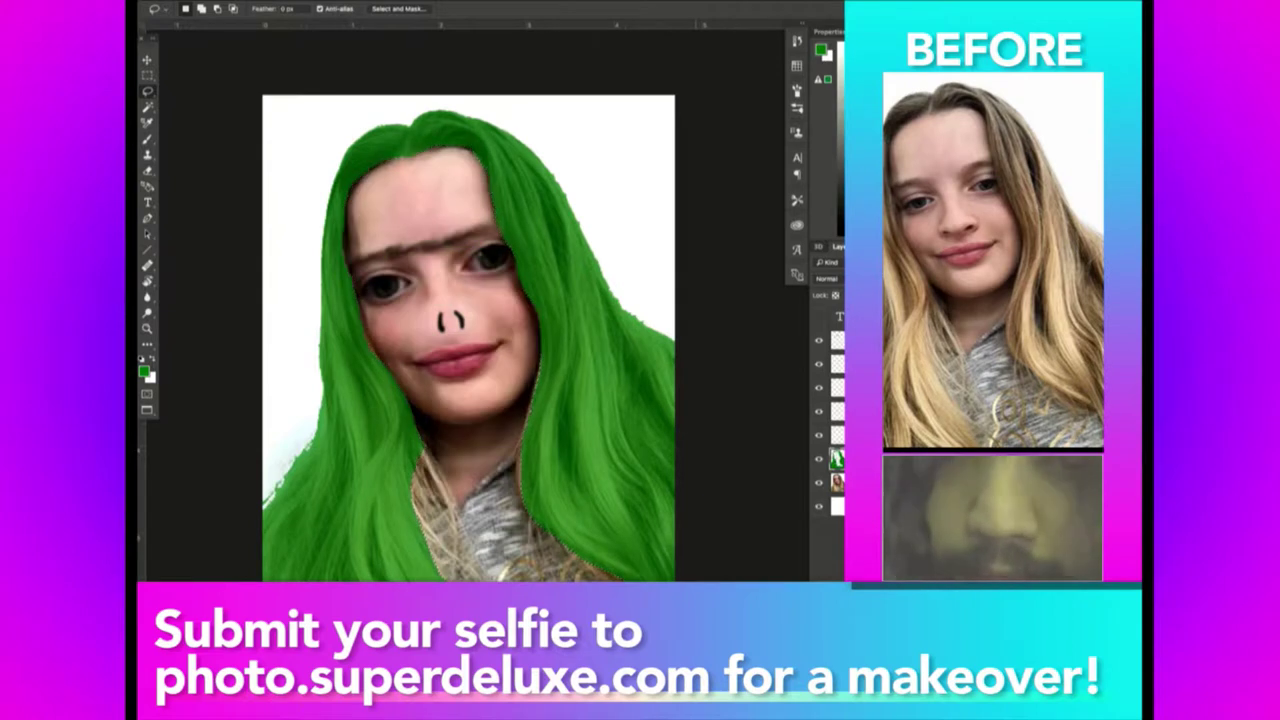
pyautogui.click(826, 278)
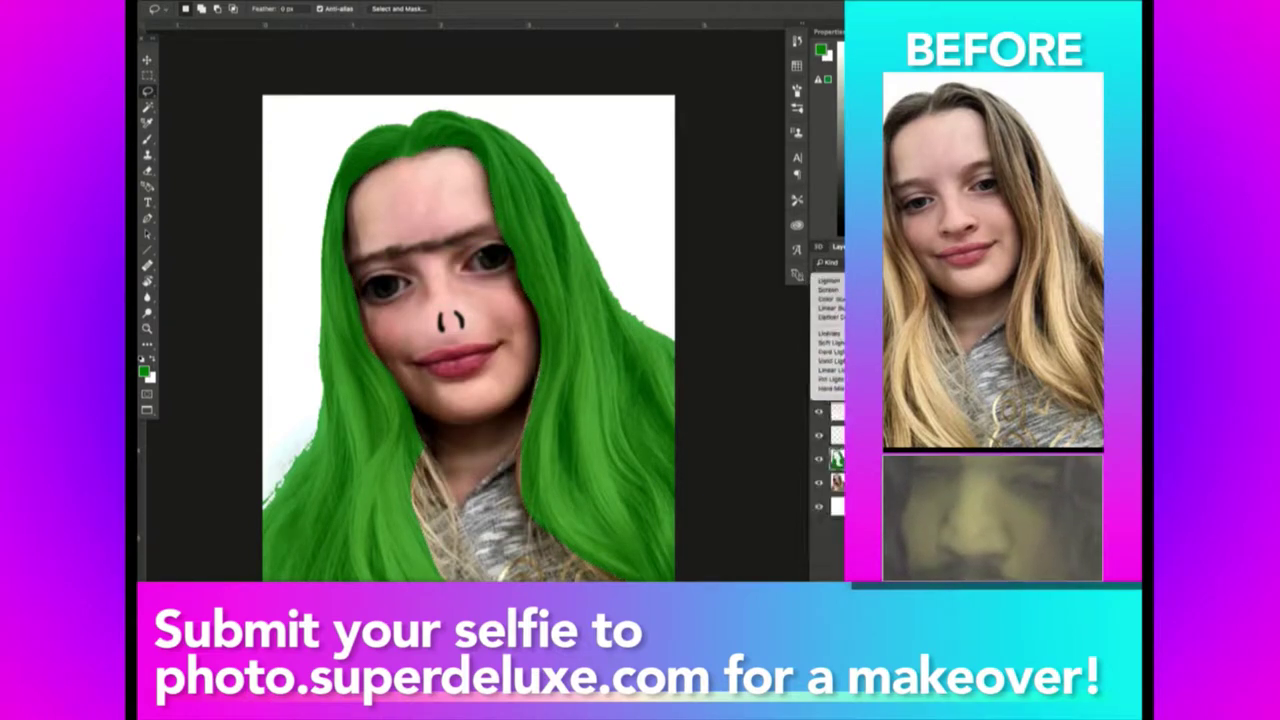
pyautogui.click(826, 410)
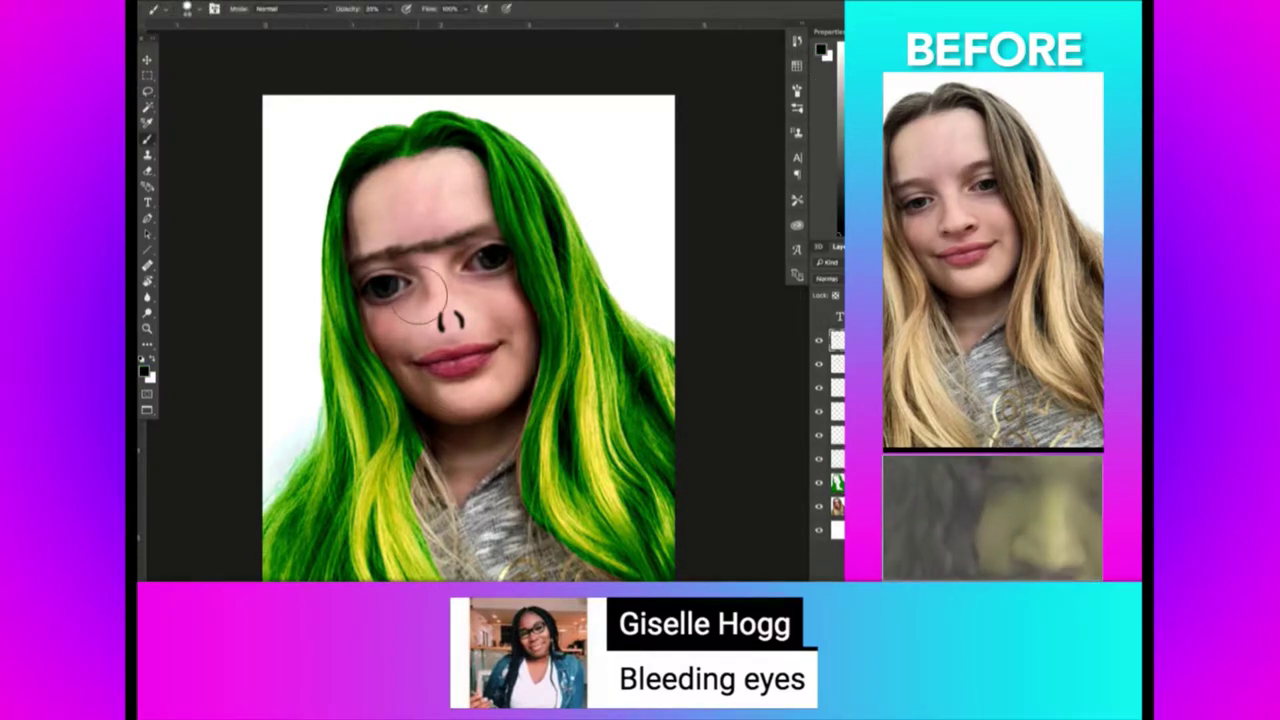
# Zoom in on the face and fill red selections along both lower eyelids.
pyautogui.press('d')
pyautogui.press('z')
pyautogui.moveTo(436, 270); pyautogui.dragTo(476, 280)
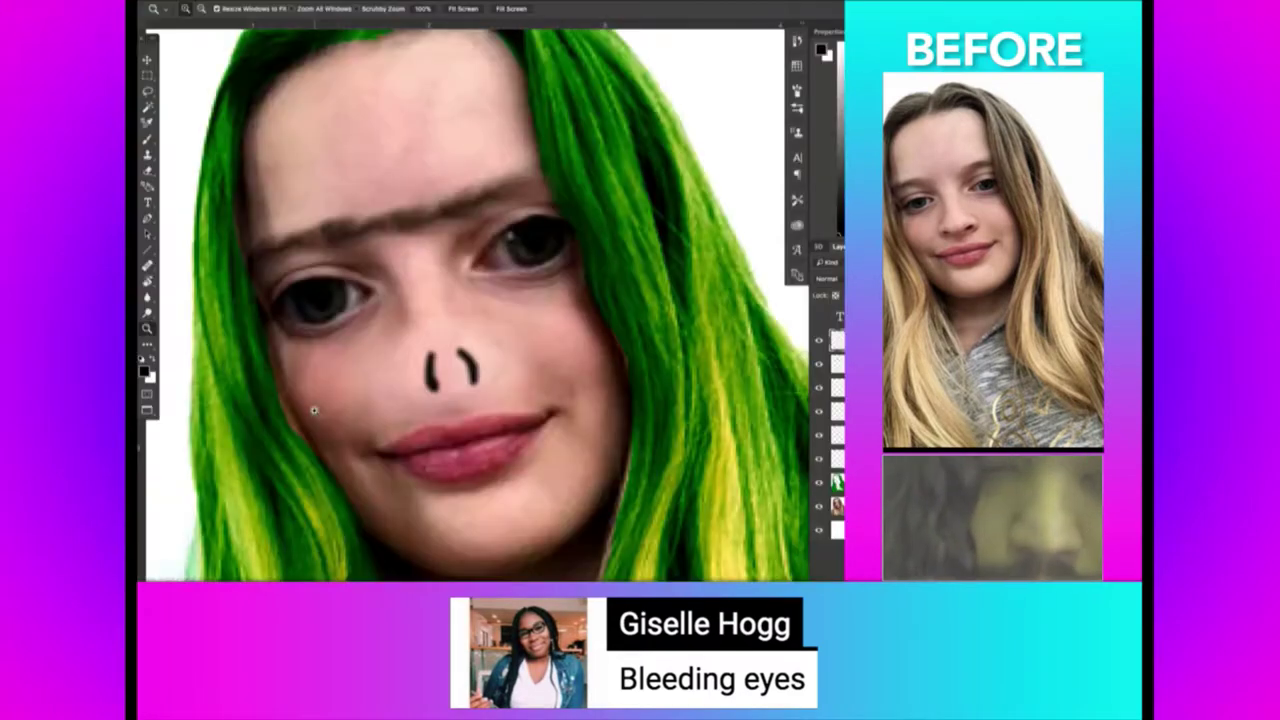
pyautogui.press('l')
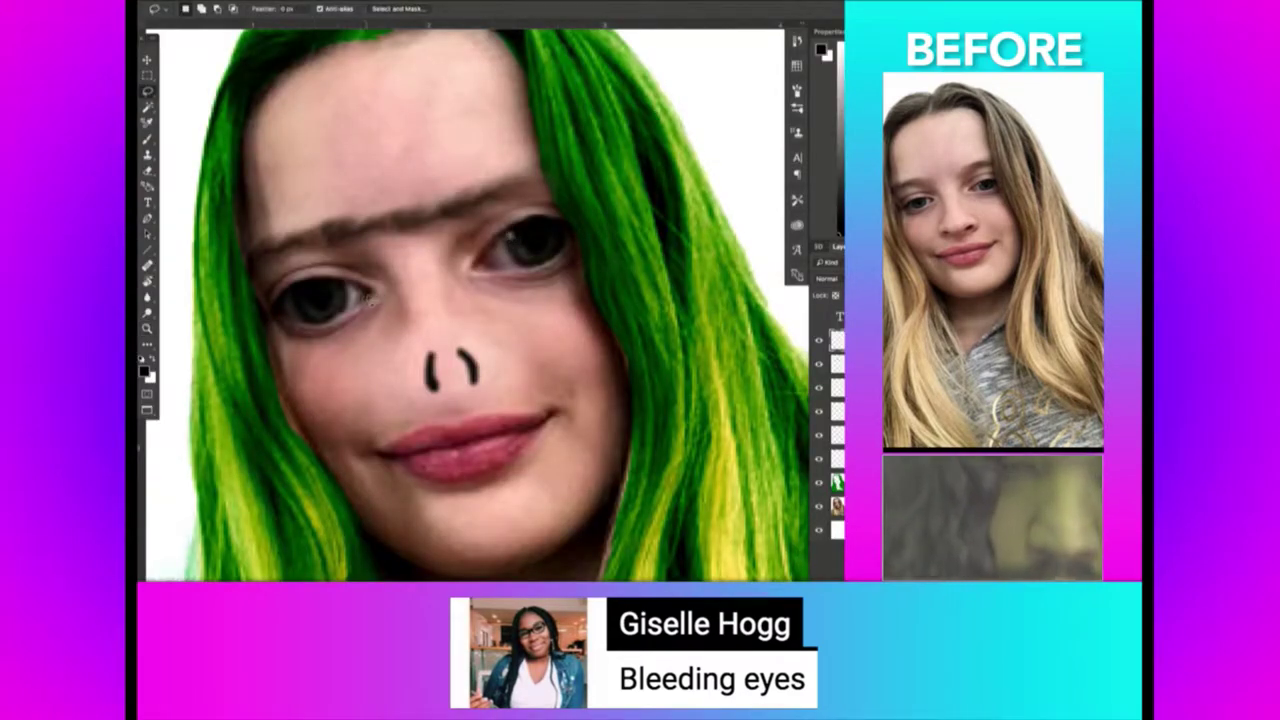
pyautogui.moveTo(362, 297); pyautogui.dragTo(285, 325)
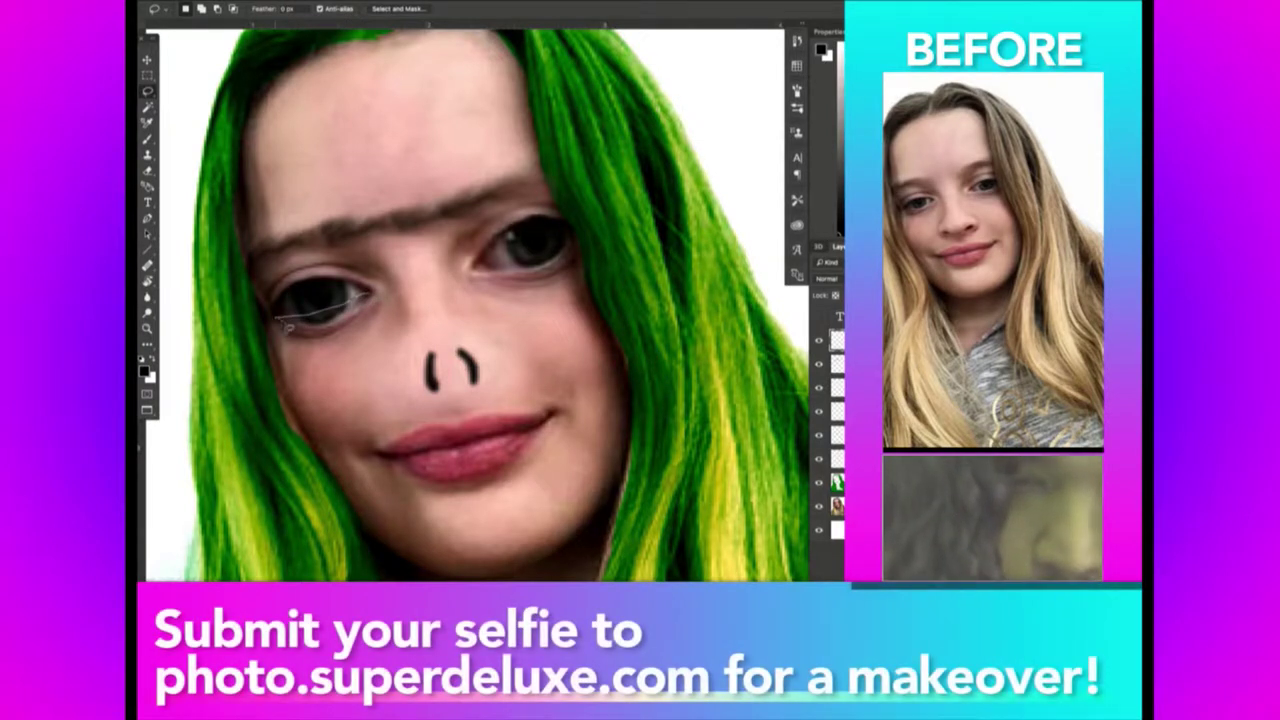
pyautogui.moveTo(368, 298); pyautogui.dragTo(370, 296)
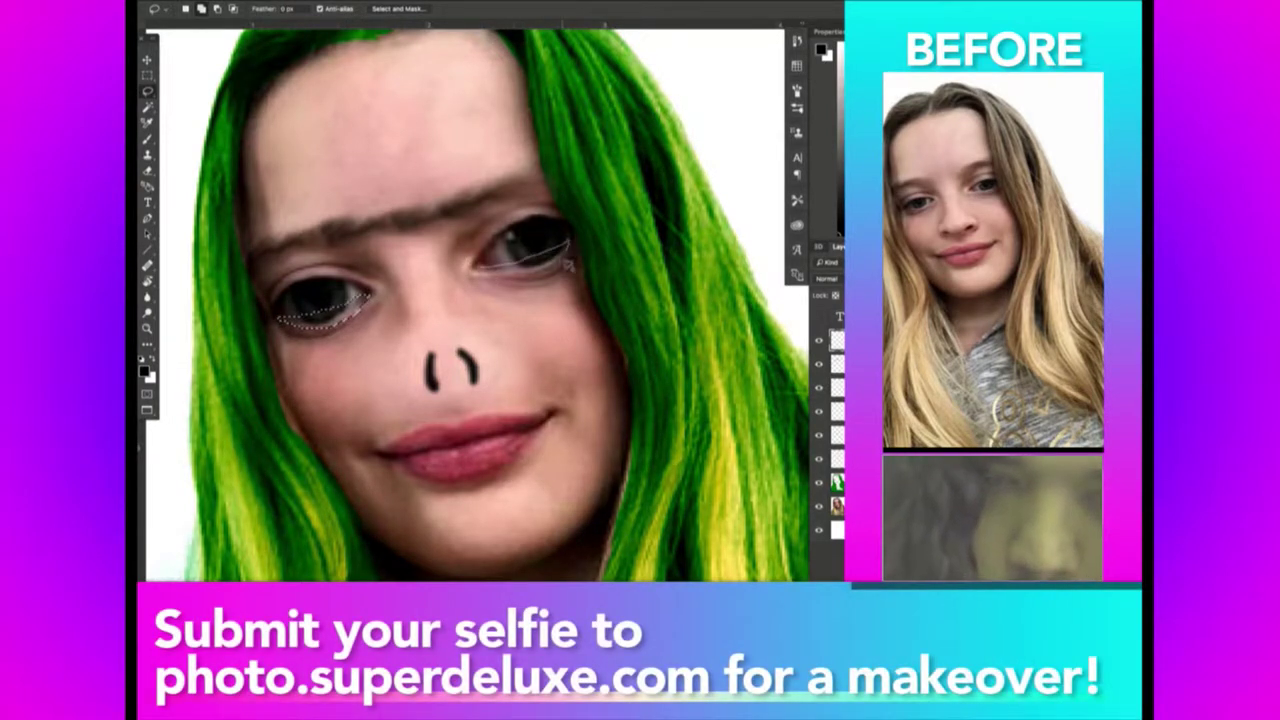
pyautogui.moveTo(475, 268); pyautogui.dragTo(474, 266)
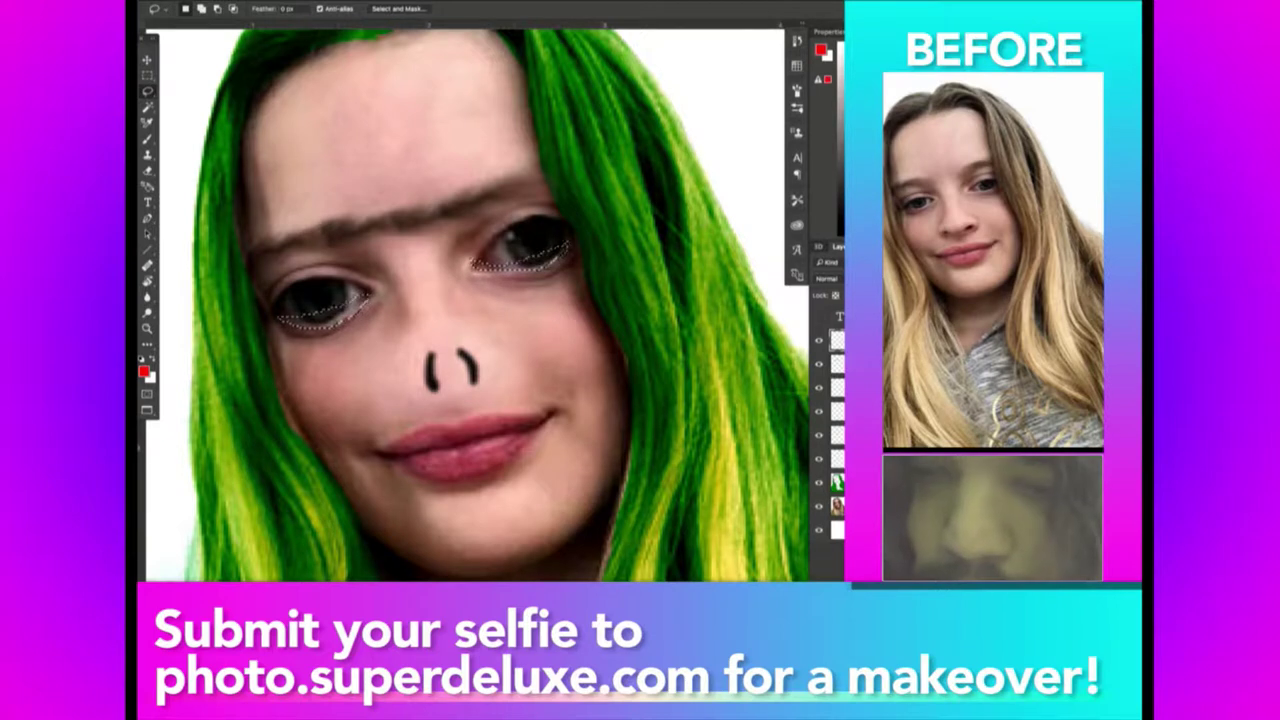
pyautogui.hotkey('alt', 'BackSpace')
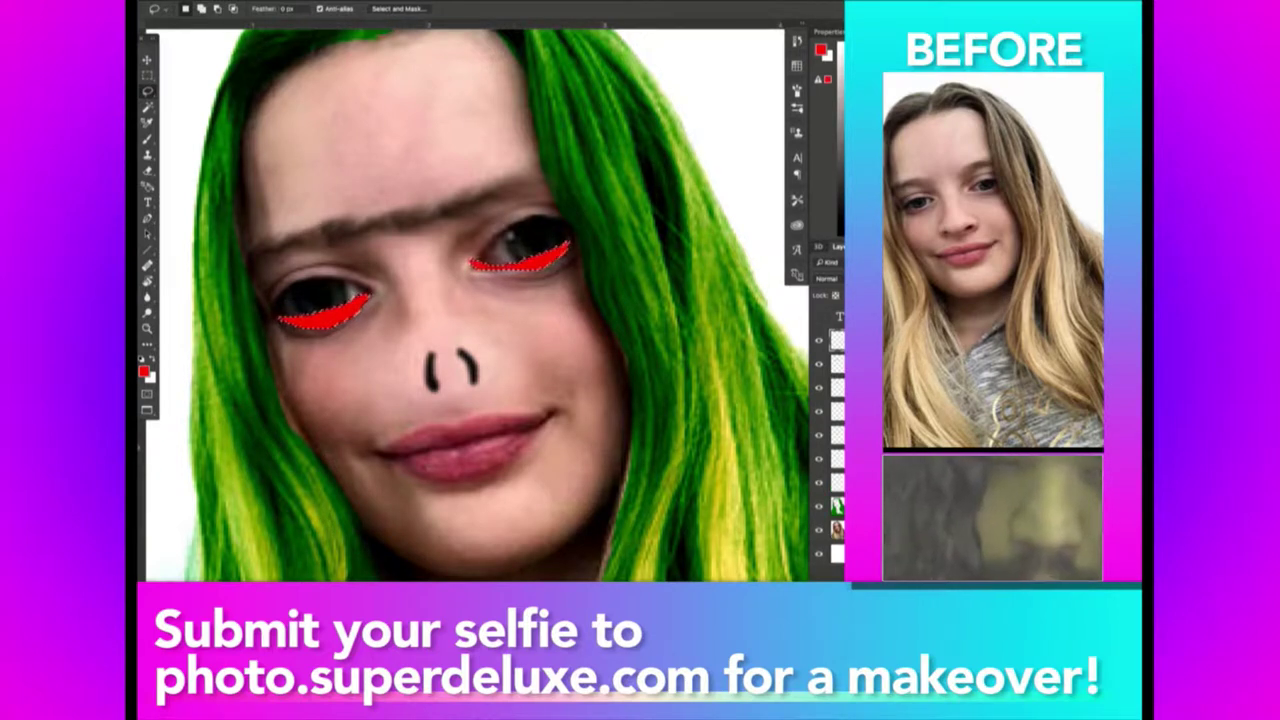
pyautogui.hotkey('ctrl', 'd')
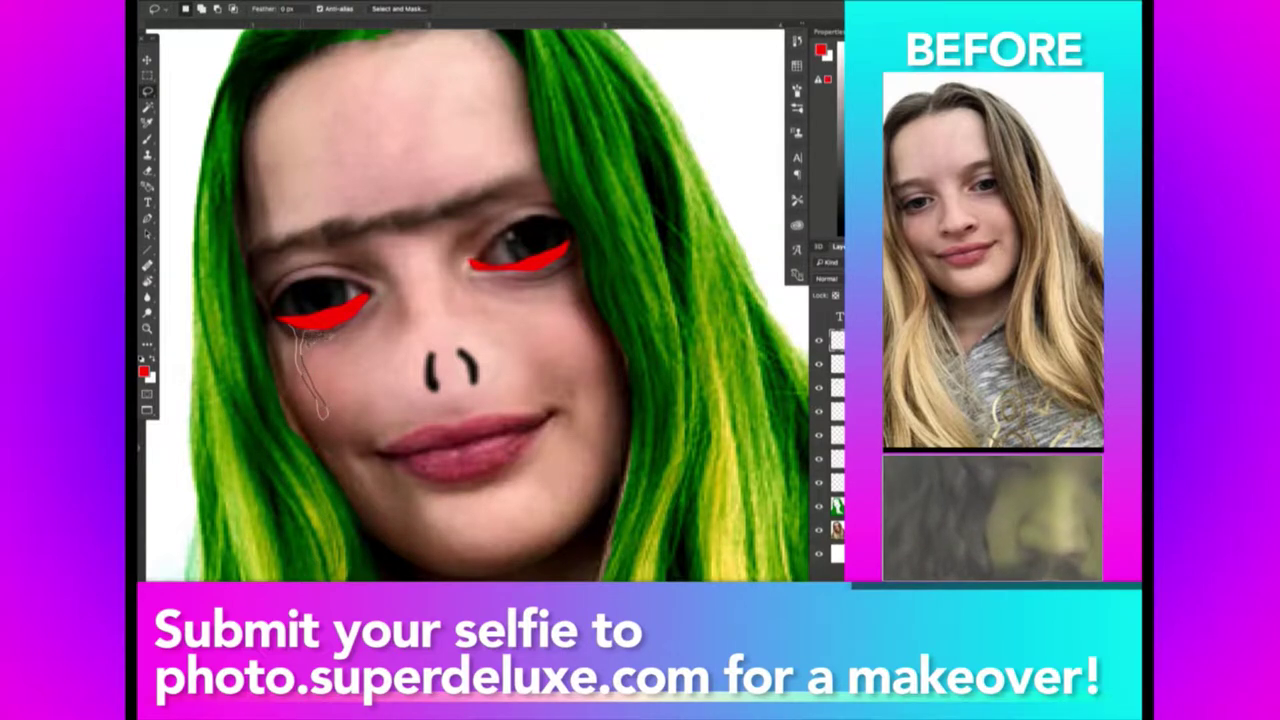
# Fill red tear drips running down from the left and right eyes.
pyautogui.hotkey('alt', 'BackSpace')
pyautogui.hotkey('ctrl', 'd')
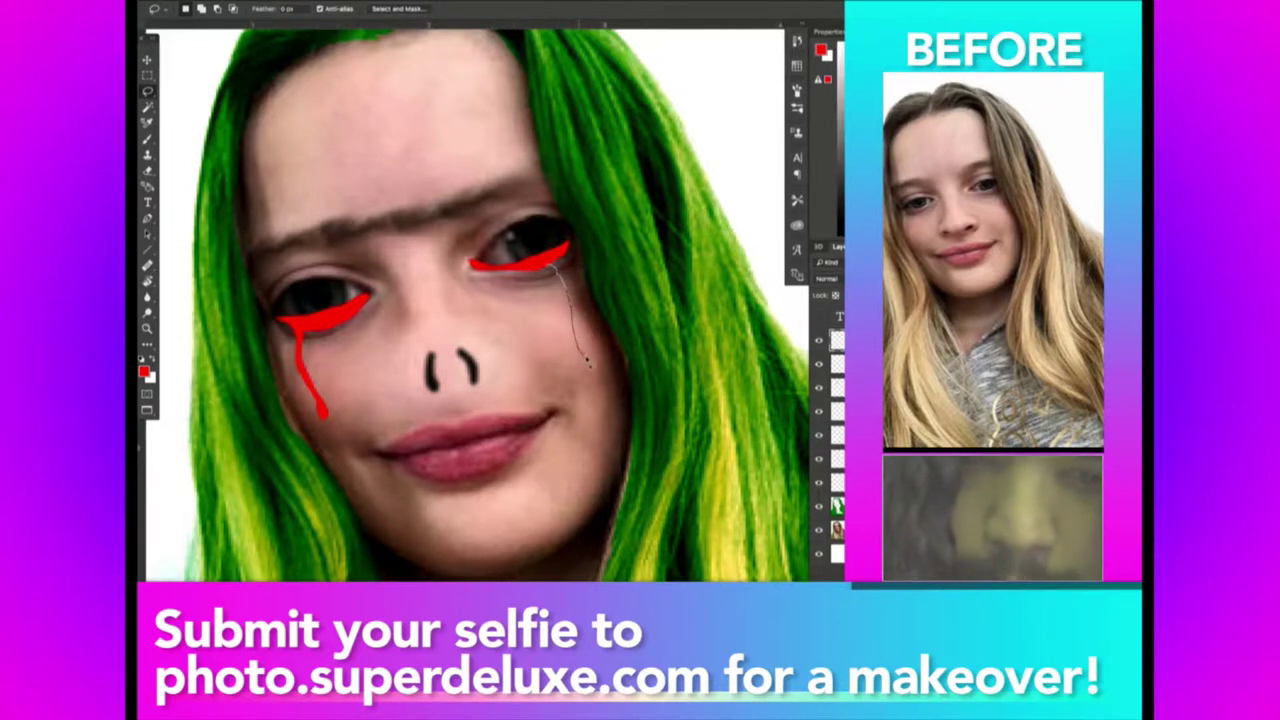
pyautogui.moveTo(574, 284); pyautogui.dragTo(566, 272)
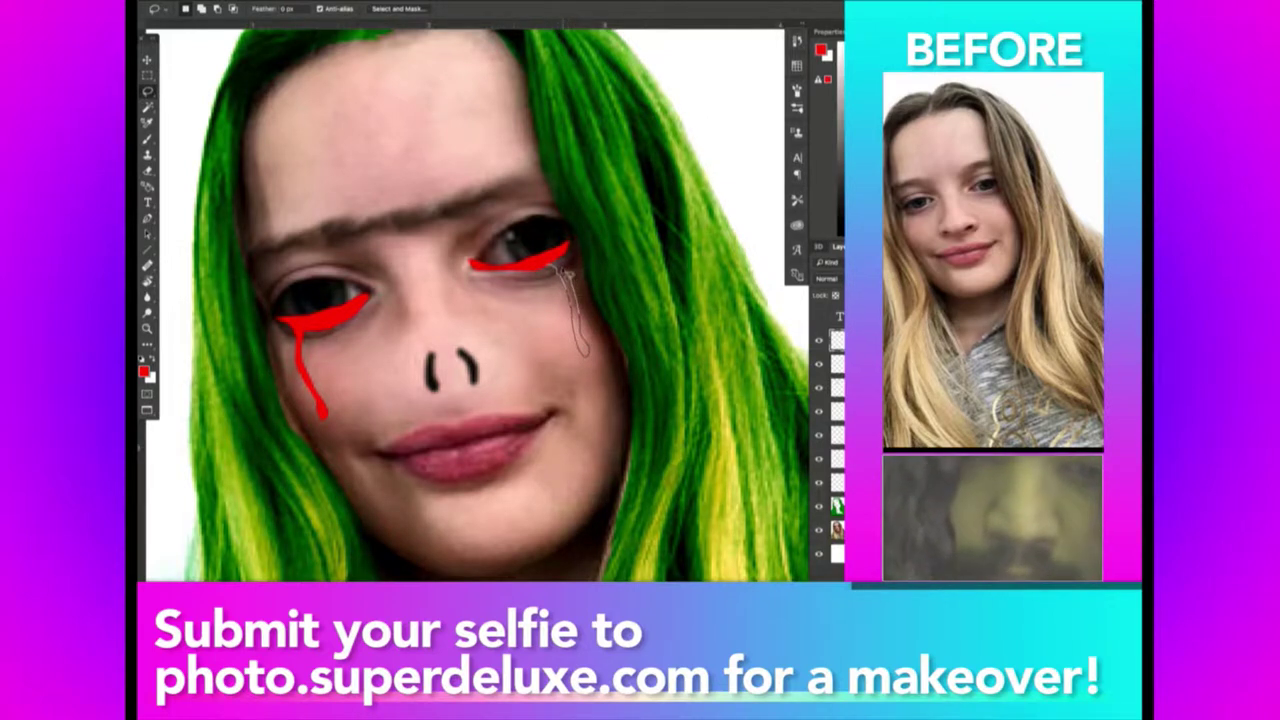
pyautogui.hotkey('alt', 'BackSpace')
pyautogui.hotkey('ctrl', 'd')
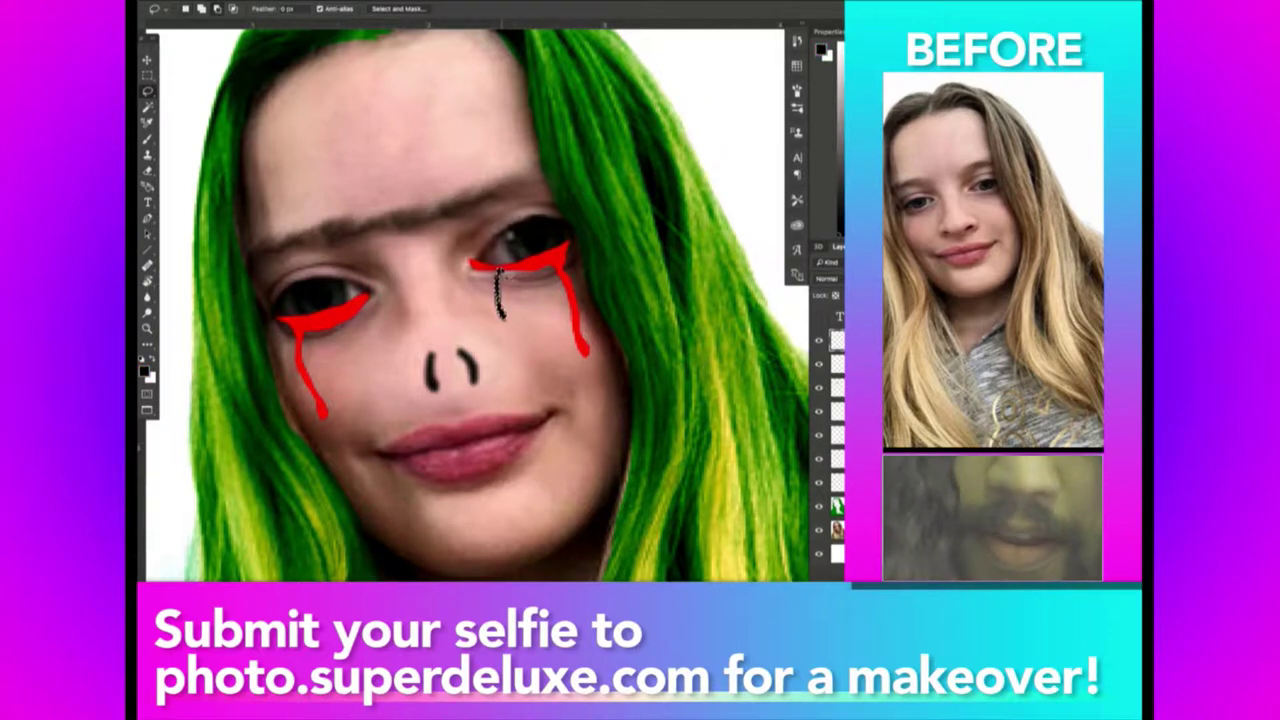
# Brush an extra thin red drip under the right eye and zoom out.
pyautogui.press('b')
pyautogui.keyDown('alt'); pyautogui.click(528, 262); pyautogui.keyUp('alt')
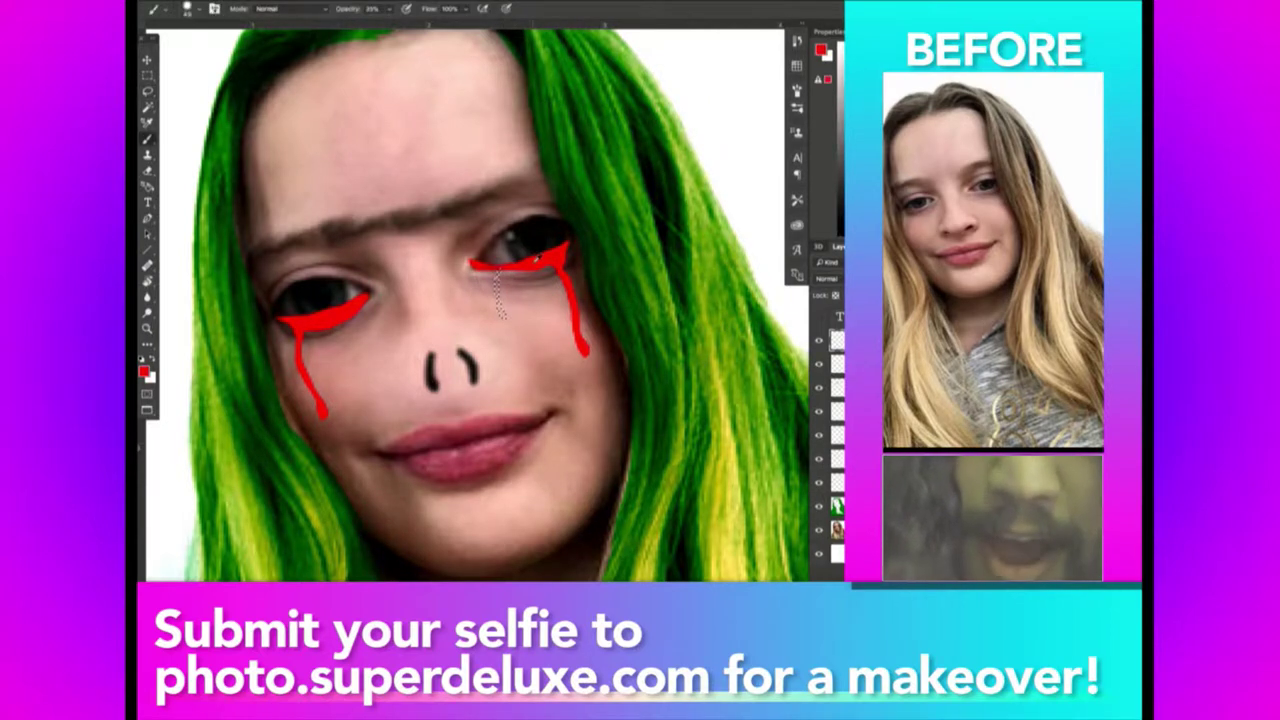
pyautogui.moveTo(499, 270); pyautogui.dragTo(502, 318)
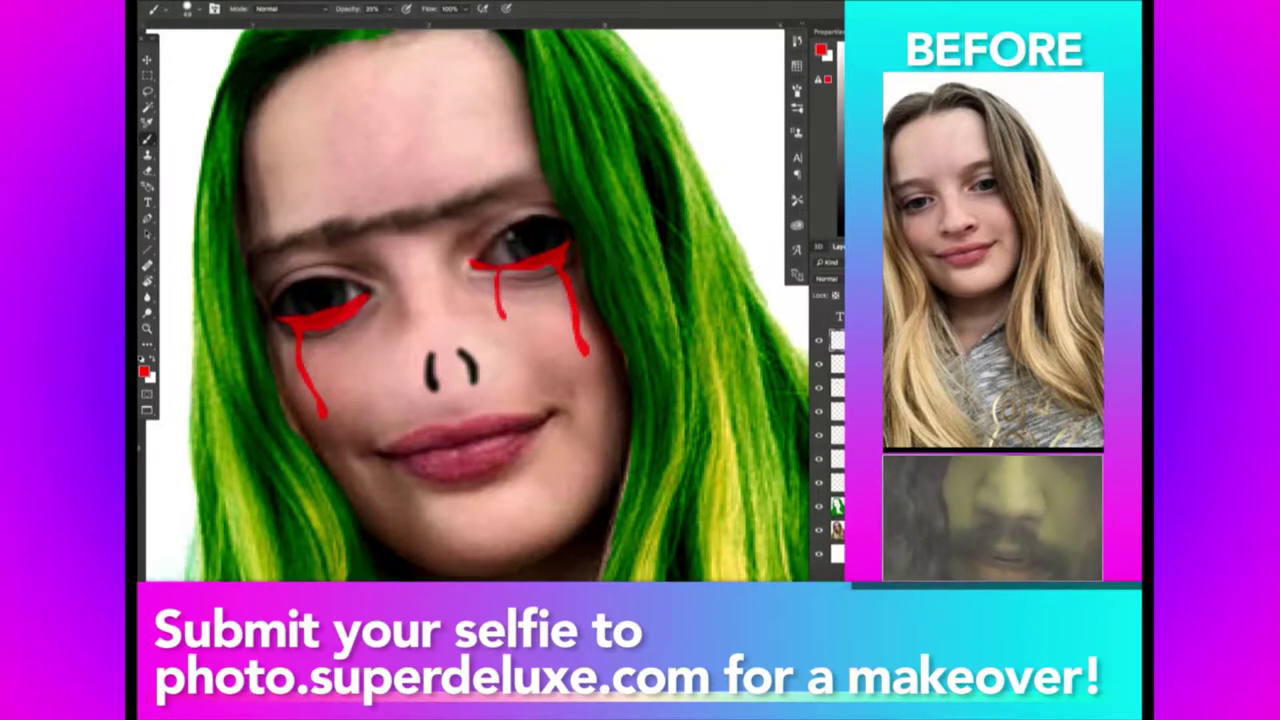
pyautogui.press('z')
pyautogui.keyDown('alt'); pyautogui.click(428, 272); pyautogui.keyUp('alt')
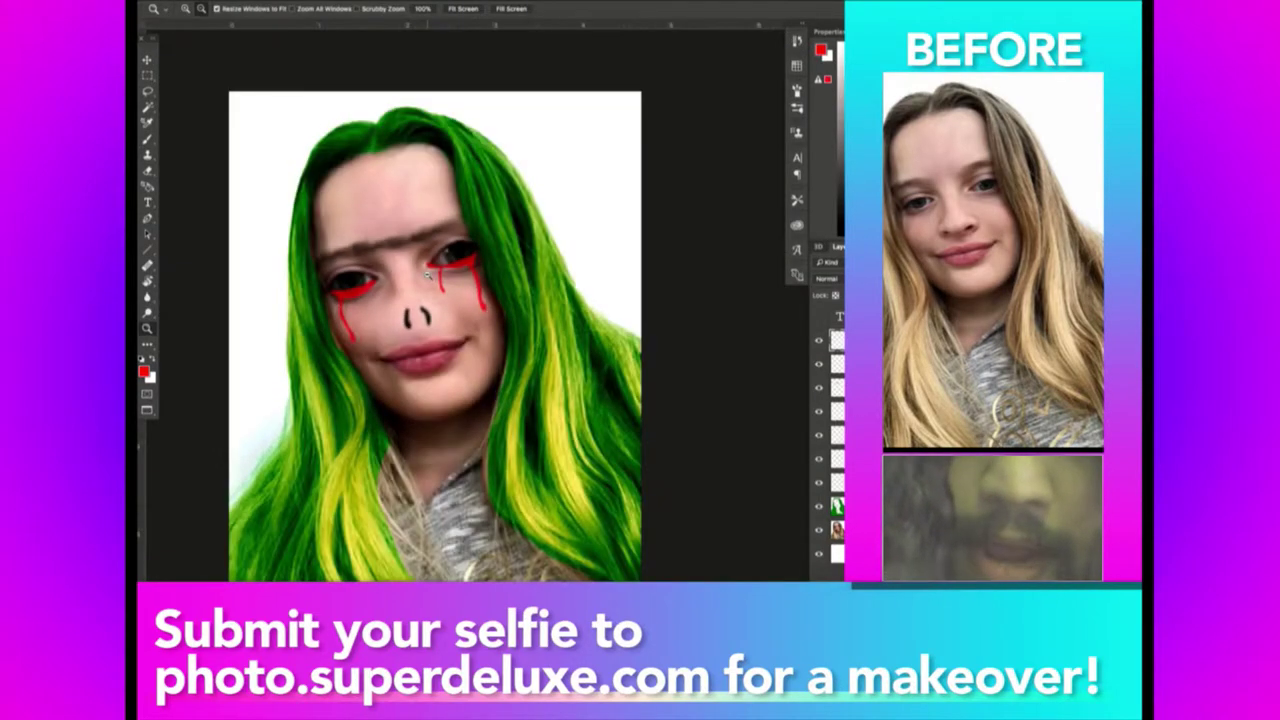
# Zoom and pan around the finished bleeding-eyes edit, then switch to the browser.
pyautogui.moveTo(450, 265); pyautogui.dragTo(718, 322)
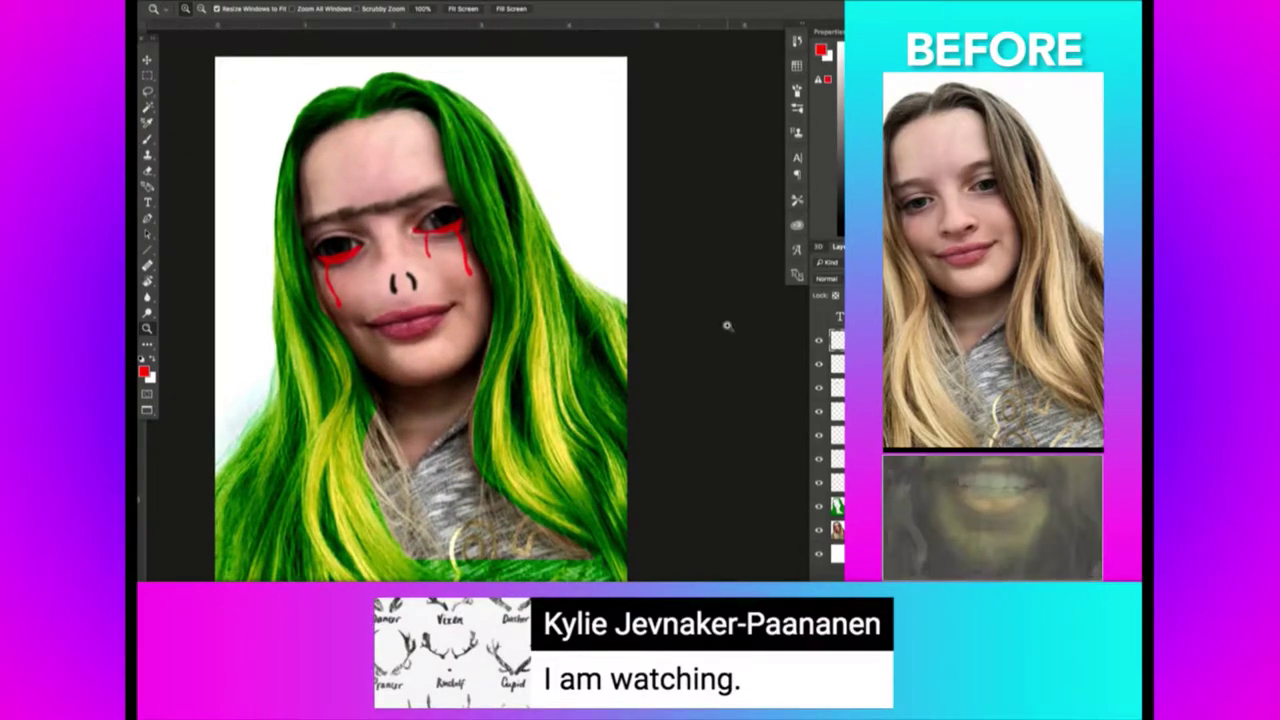
pyautogui.scroll(-2, 727, 325)
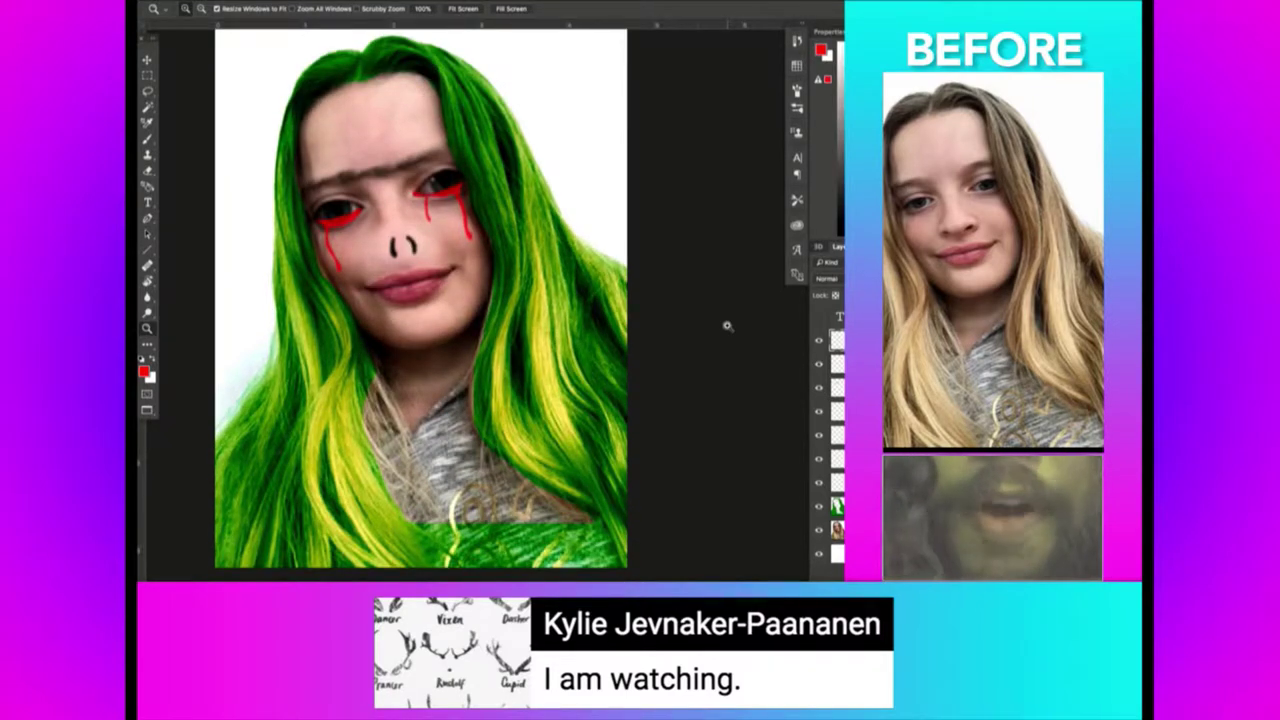
pyautogui.hscroll(-3, 727, 325)
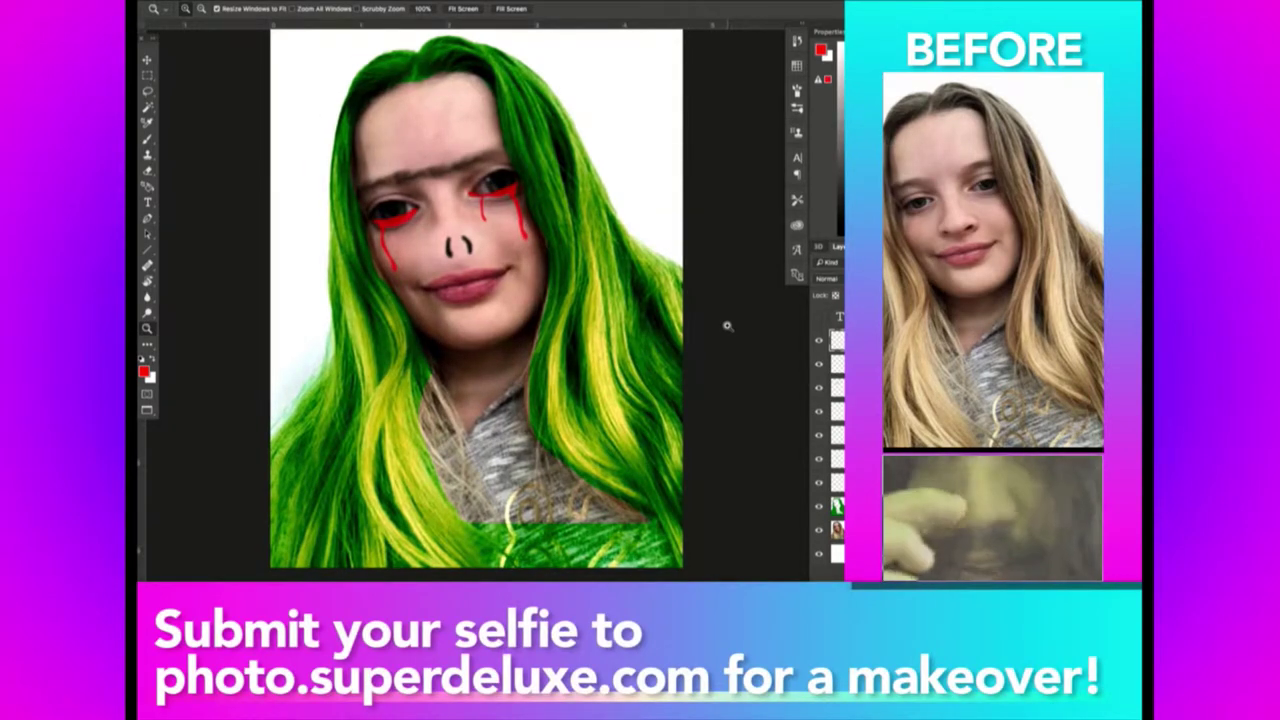
pyautogui.press('super+Tab')
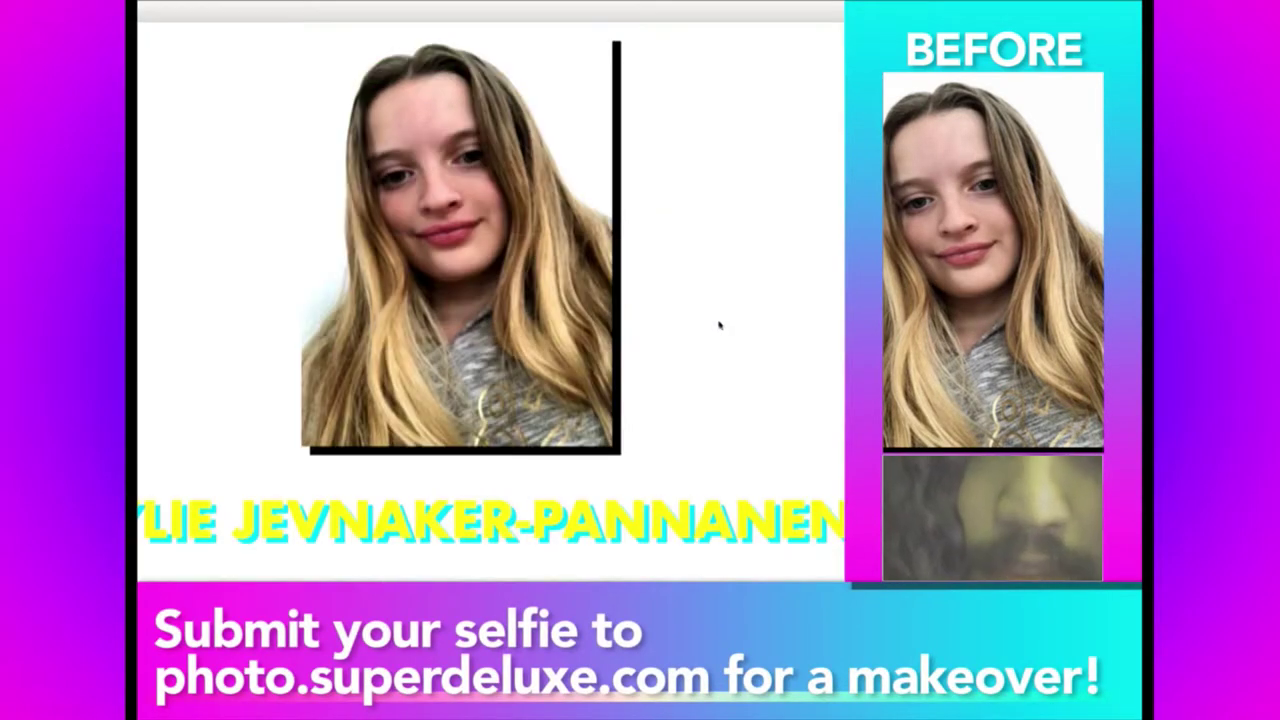
# Back in the selfie gallery, scroll to a different selfie and bring up its image's copy menu.
pyautogui.press('super+w')
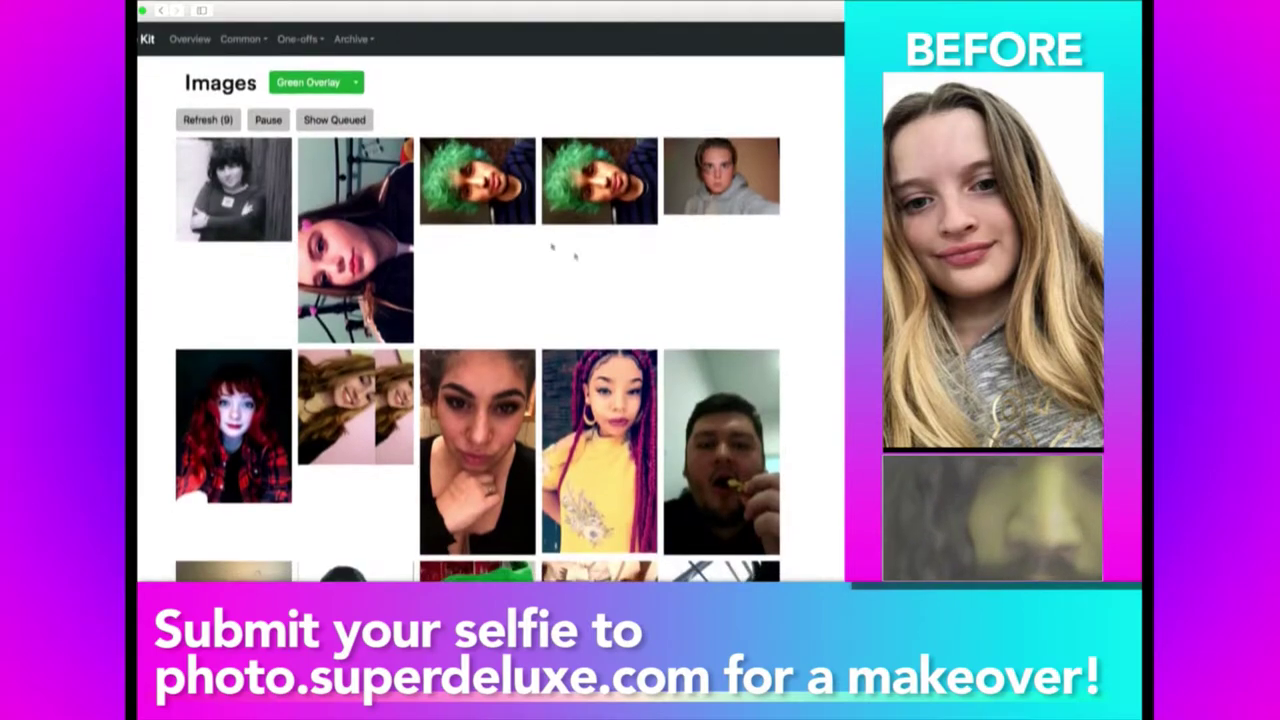
pyautogui.moveTo(355, 425)
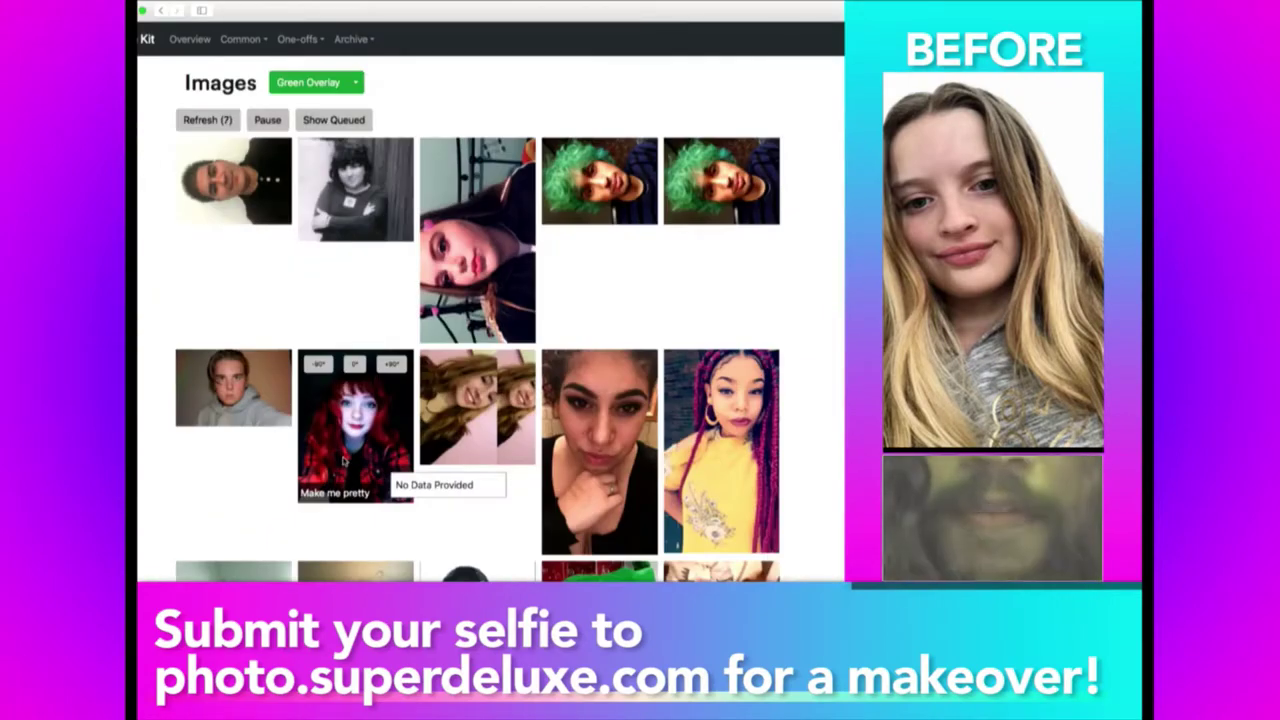
pyautogui.scroll(-3, 345, 460)
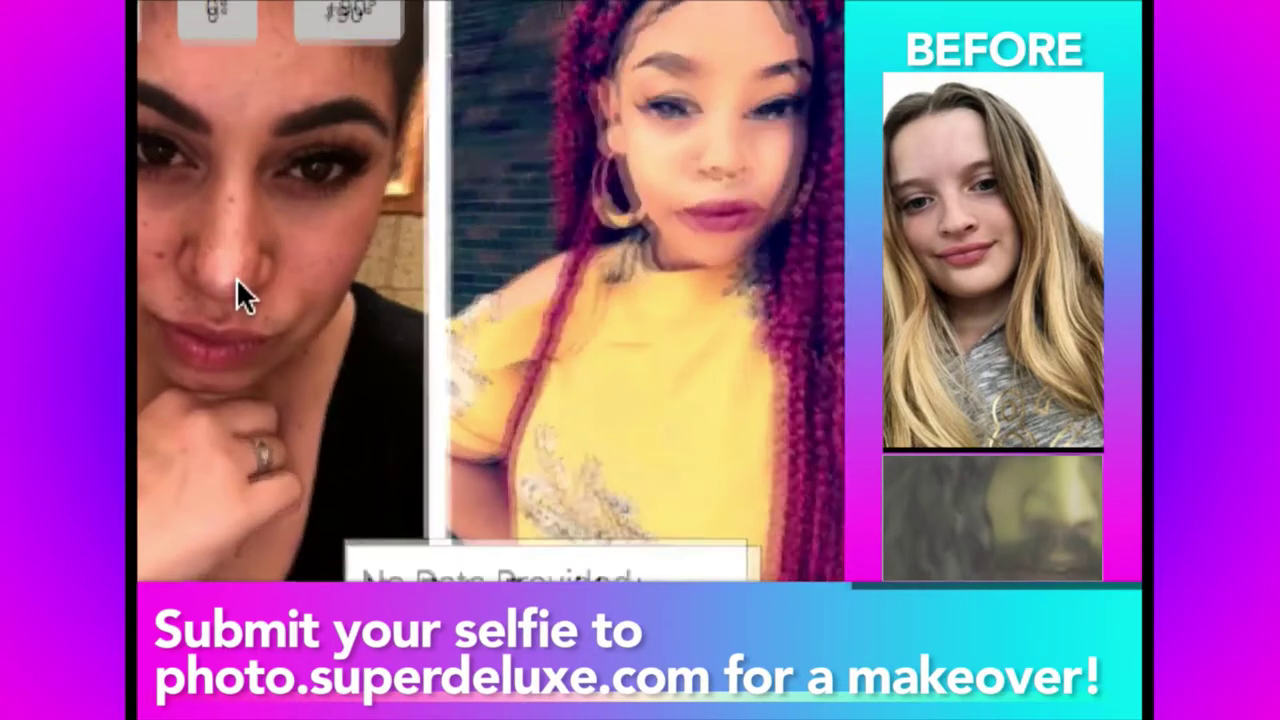
pyautogui.scroll(-1, 238, 286)
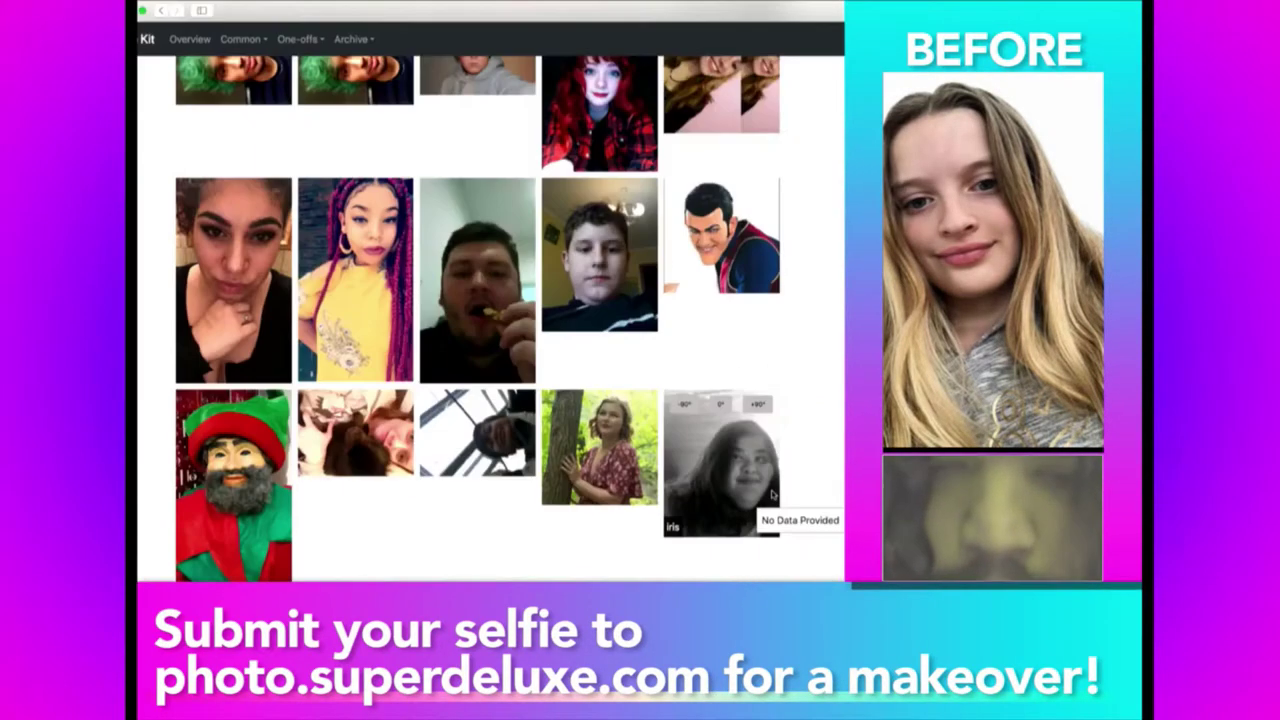
pyautogui.scroll(5, 770, 490)
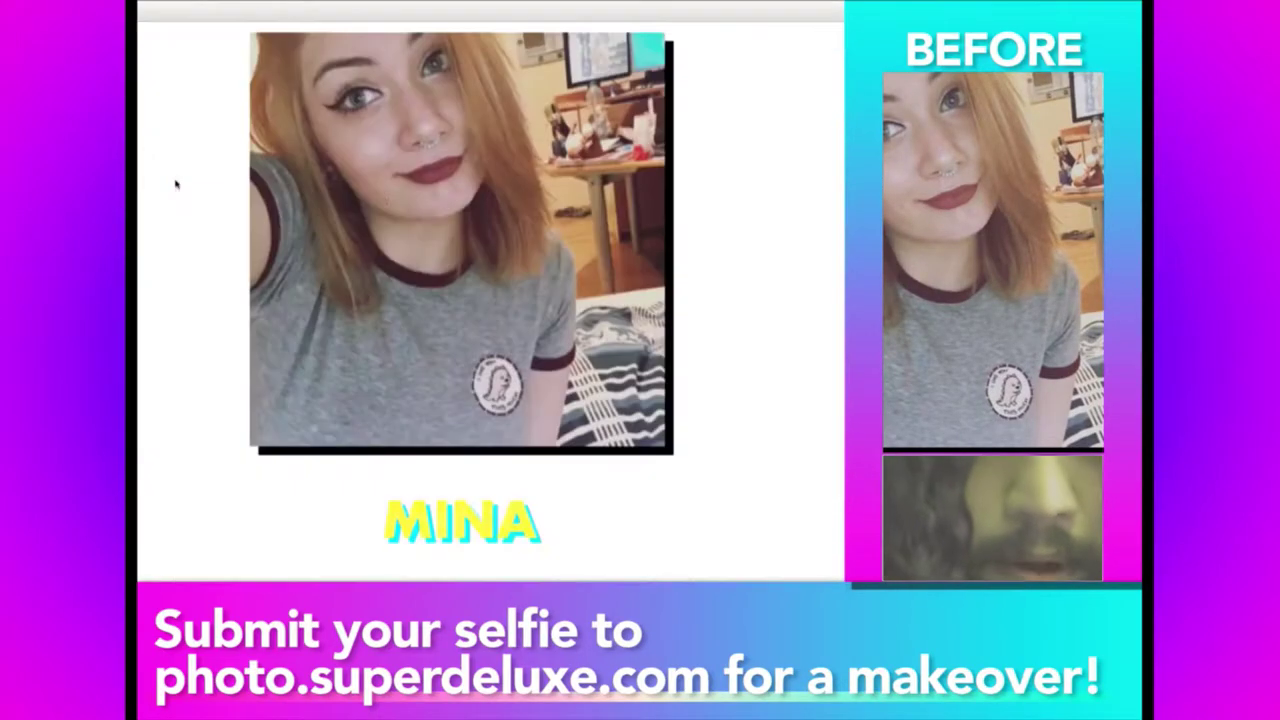
pyautogui.rightClick(386, 190)
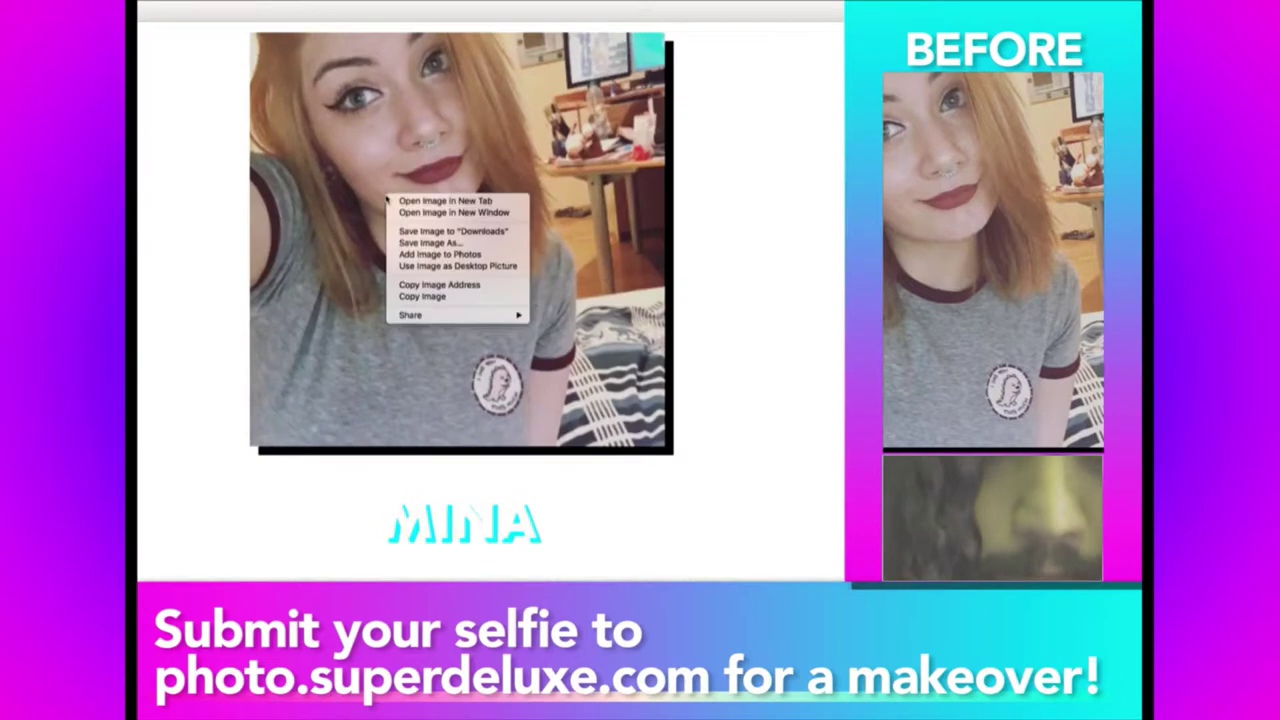
# Copy the selfie, paste it into a new Clipboard-sized Photoshop document, and fit it on screen.
pyautogui.click(430, 292)
pyautogui.press('super+Tab')
pyautogui.press('super+n')
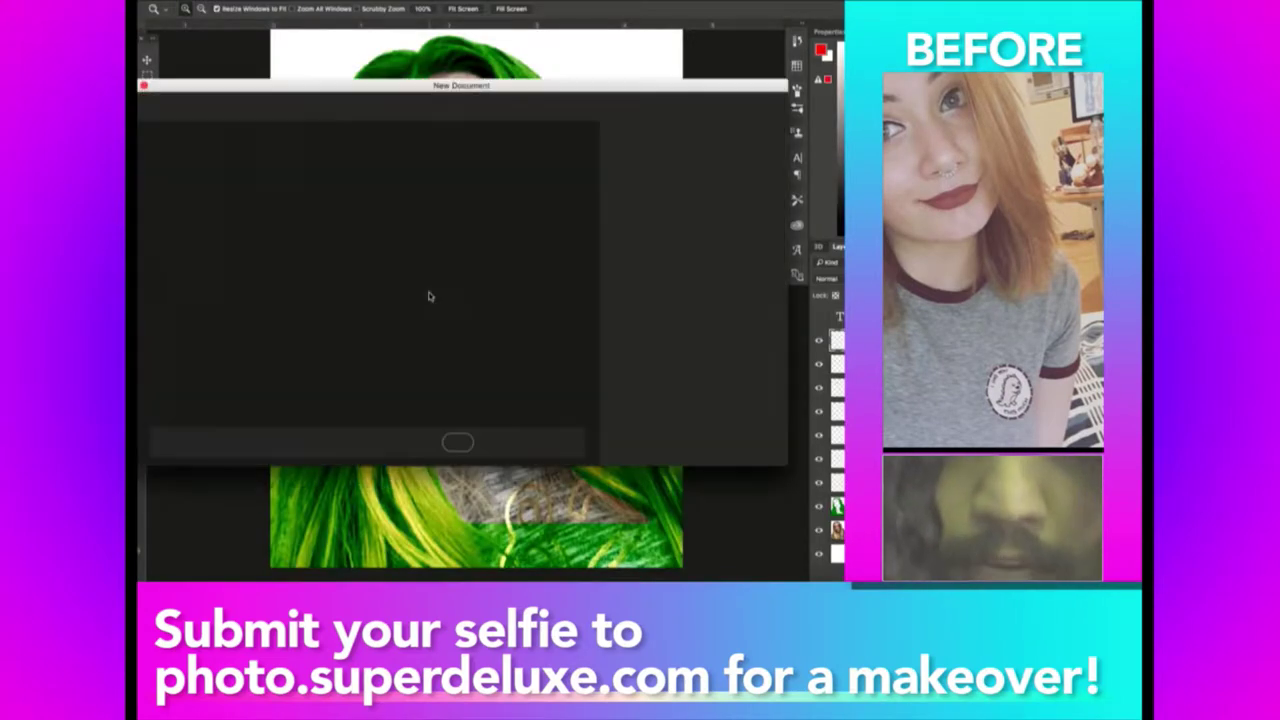
pyautogui.press('Return')
pyautogui.press('super+v')
pyautogui.rightClick(519, 278)
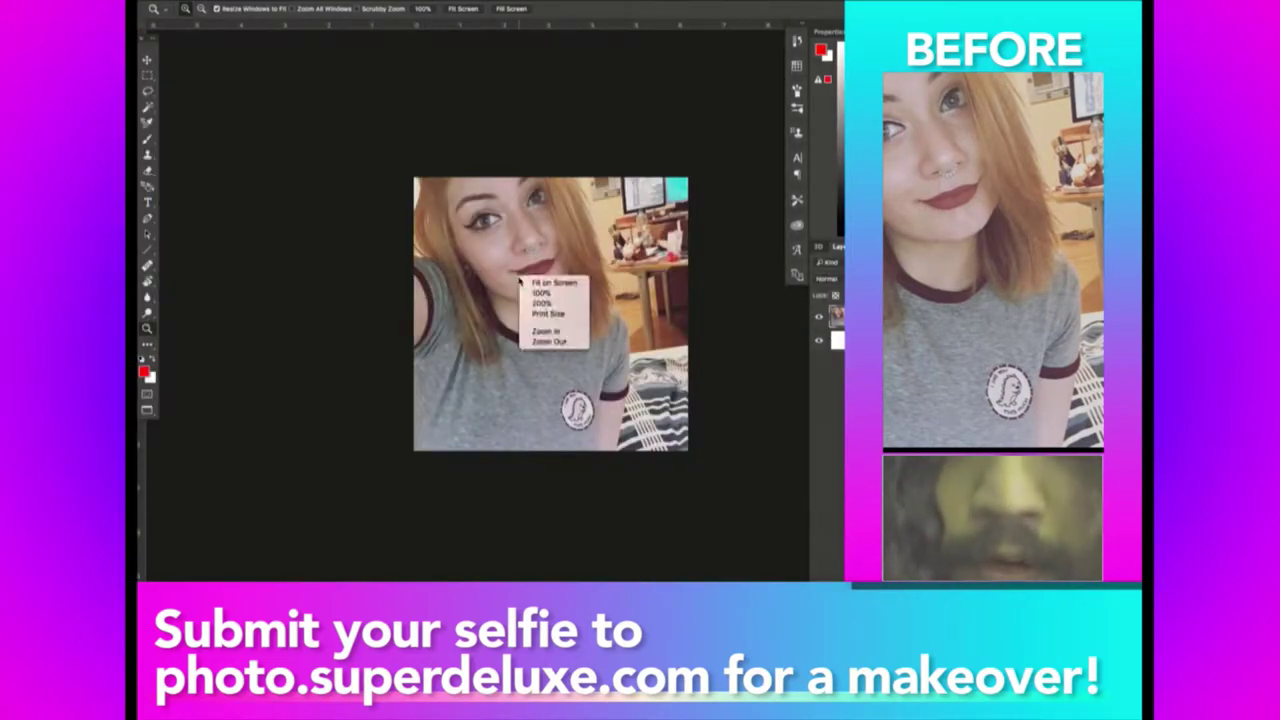
pyautogui.click(535, 283)
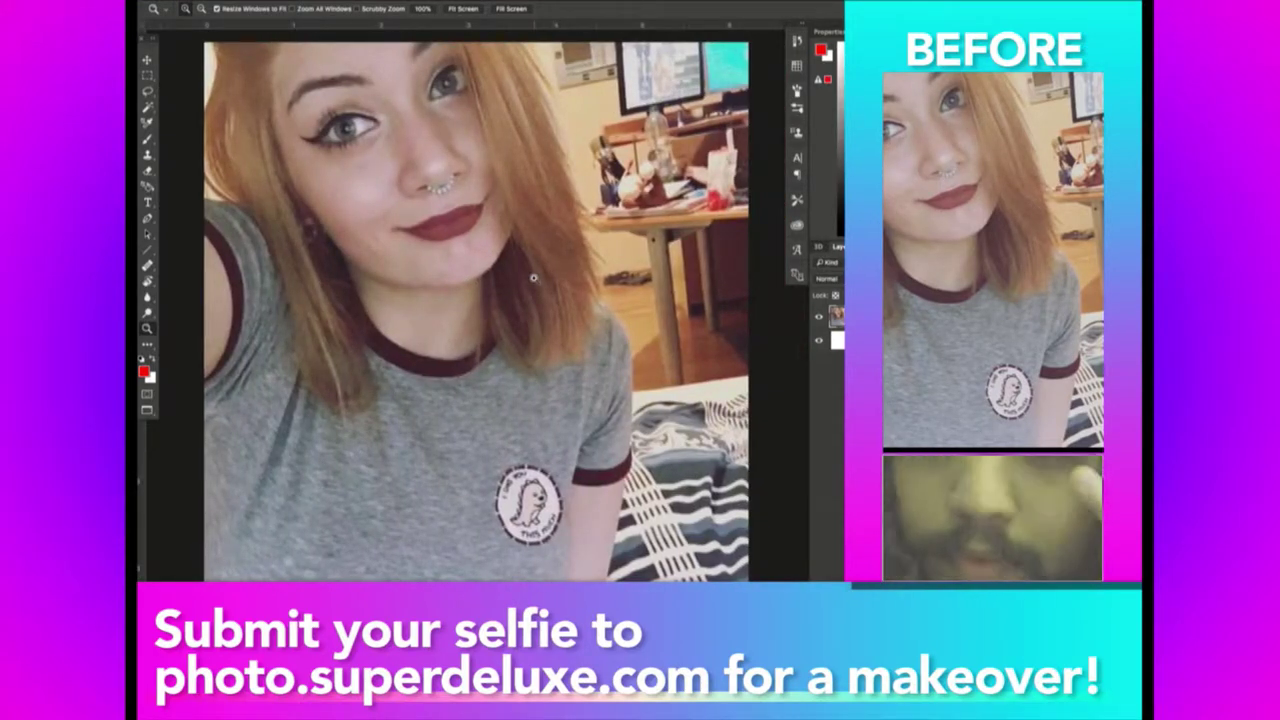
# Add the red text 'WHAT SHOULD I DO?' in a box across the top of the photo.
pyautogui.press('t')
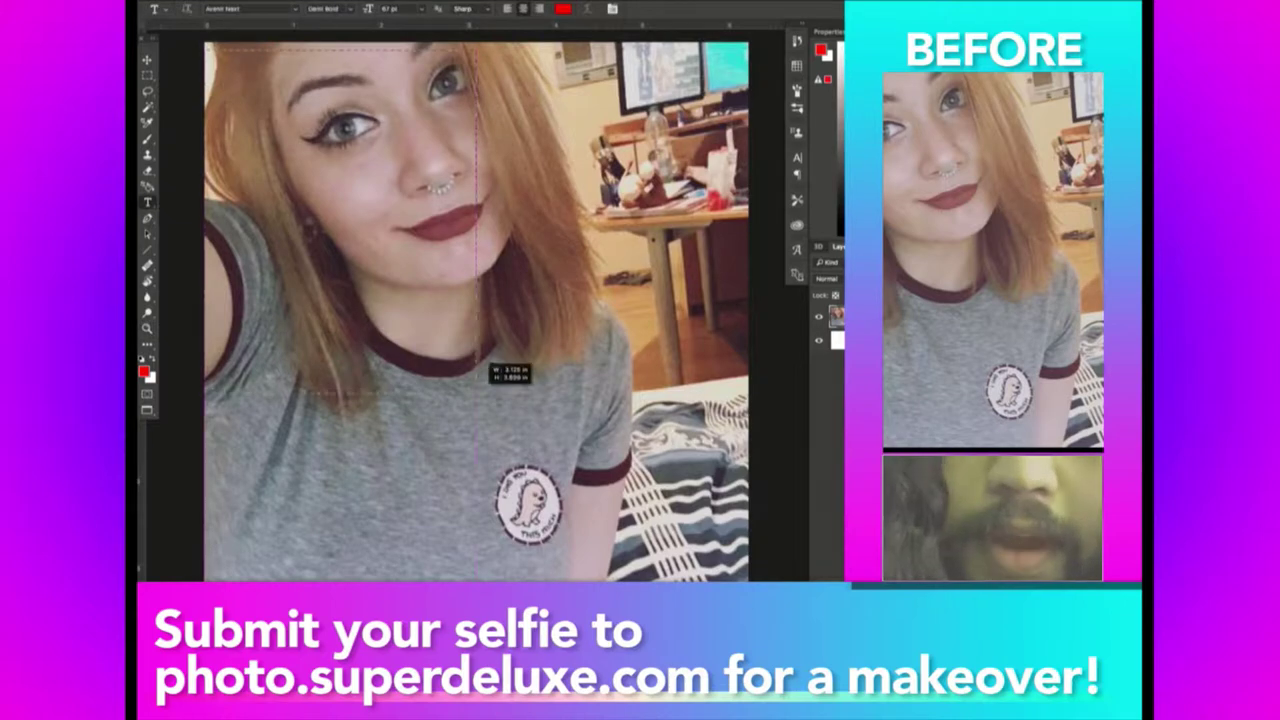
pyautogui.moveTo(206, 44); pyautogui.dragTo(745, 556)
pyautogui.write('WHAT SHOULD')
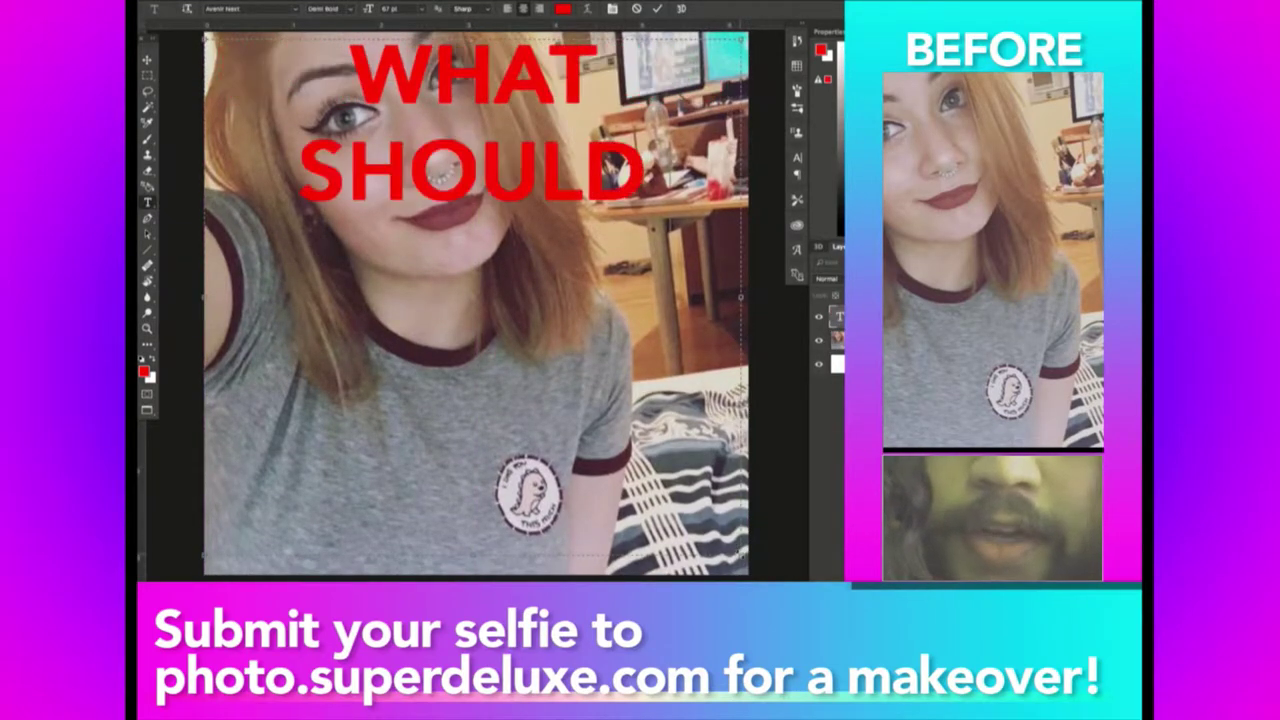
pyautogui.write(' I DO?')
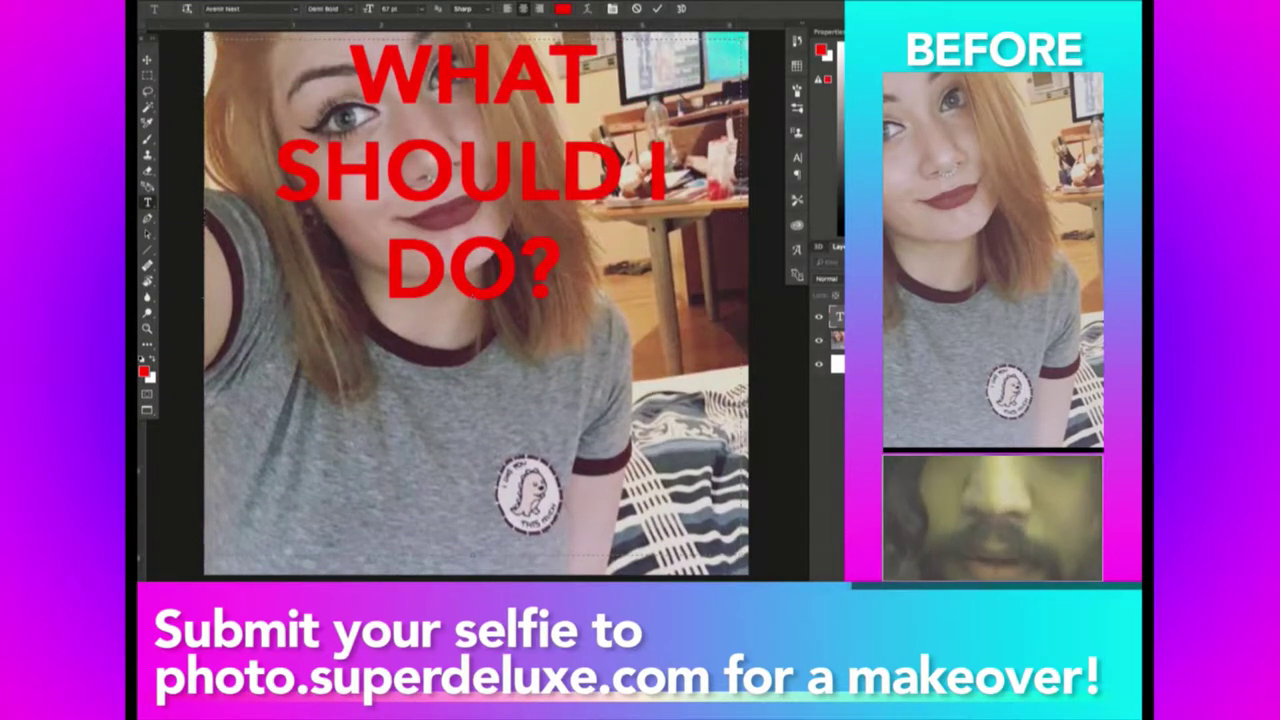
# Toggle the text layer's visibility to compare, leaving it hidden.
pyautogui.scroll(2, 721, 312)
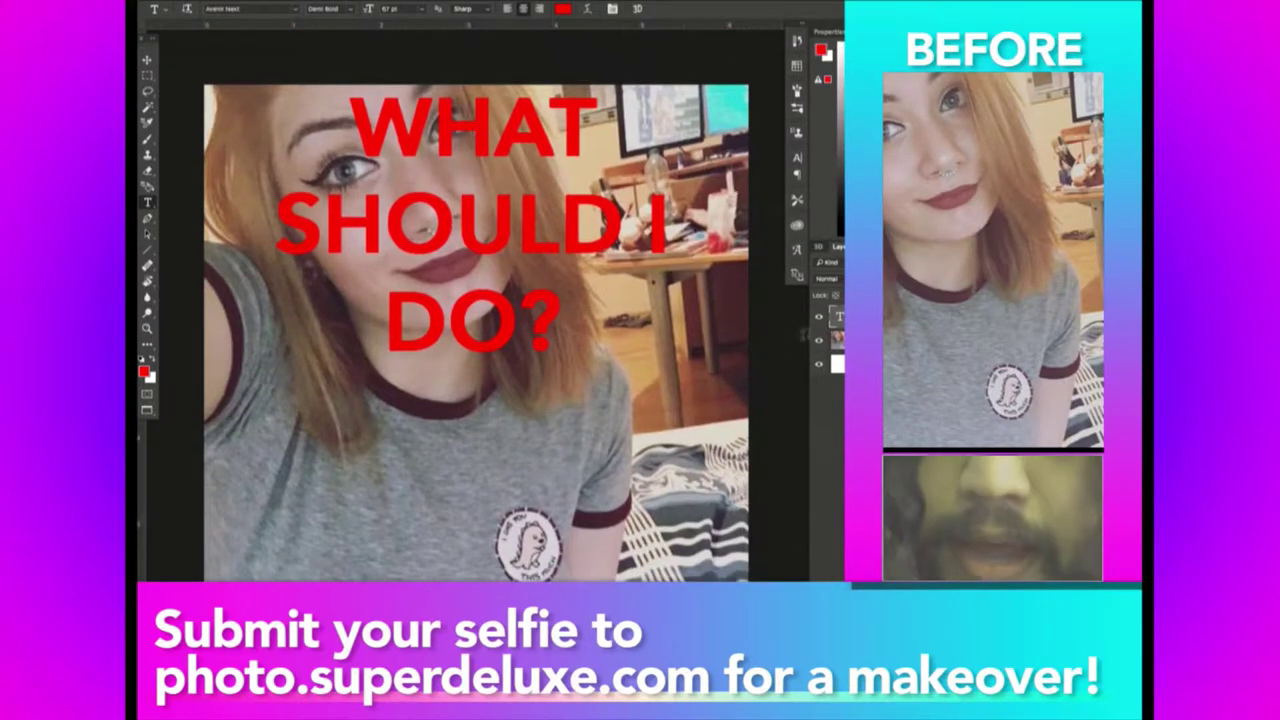
pyautogui.click(820, 318)
pyautogui.click(820, 318)
pyautogui.click(820, 318)
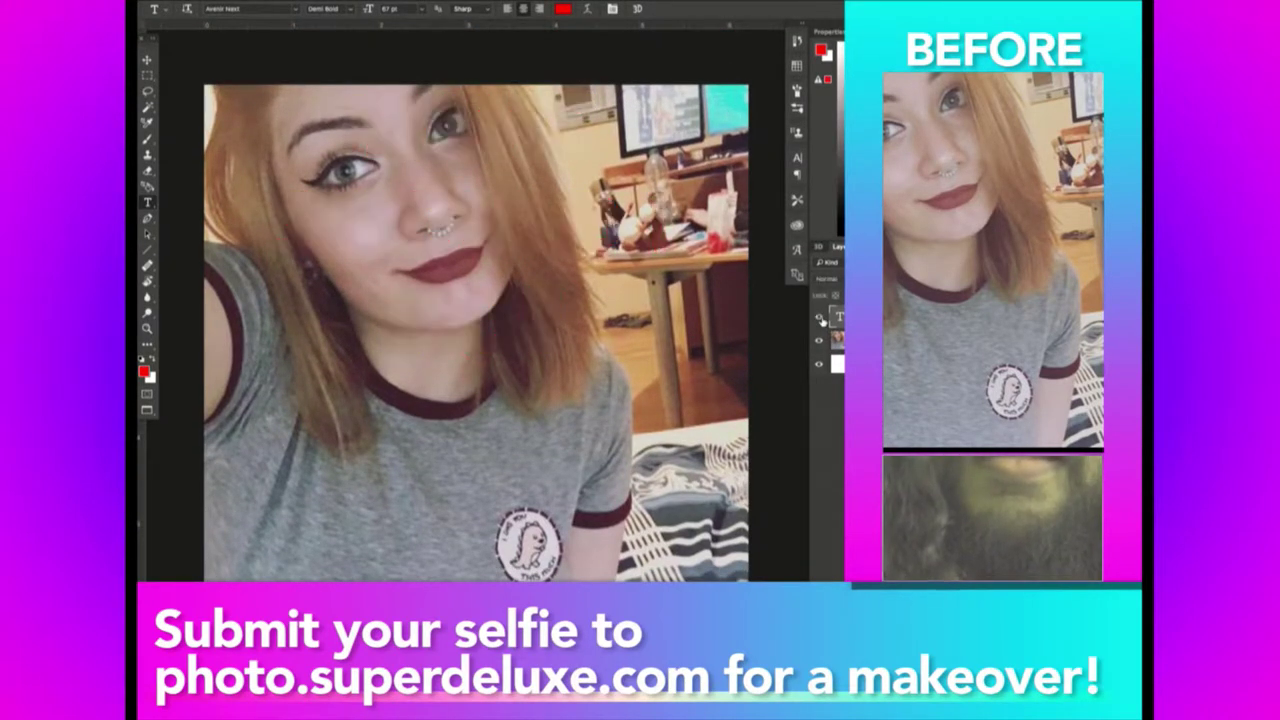
pyautogui.click(820, 318)
pyautogui.click(820, 318)
pyautogui.click(820, 318)
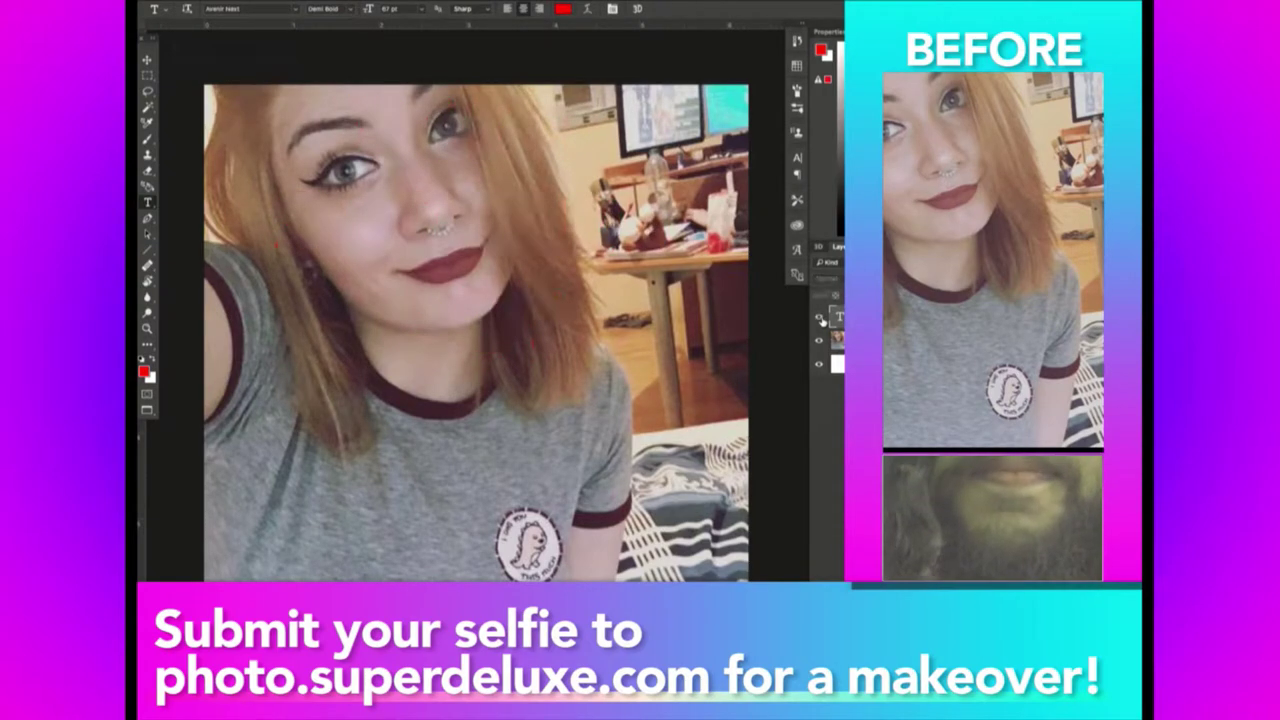
pyautogui.click(820, 318)
pyautogui.click(820, 318)
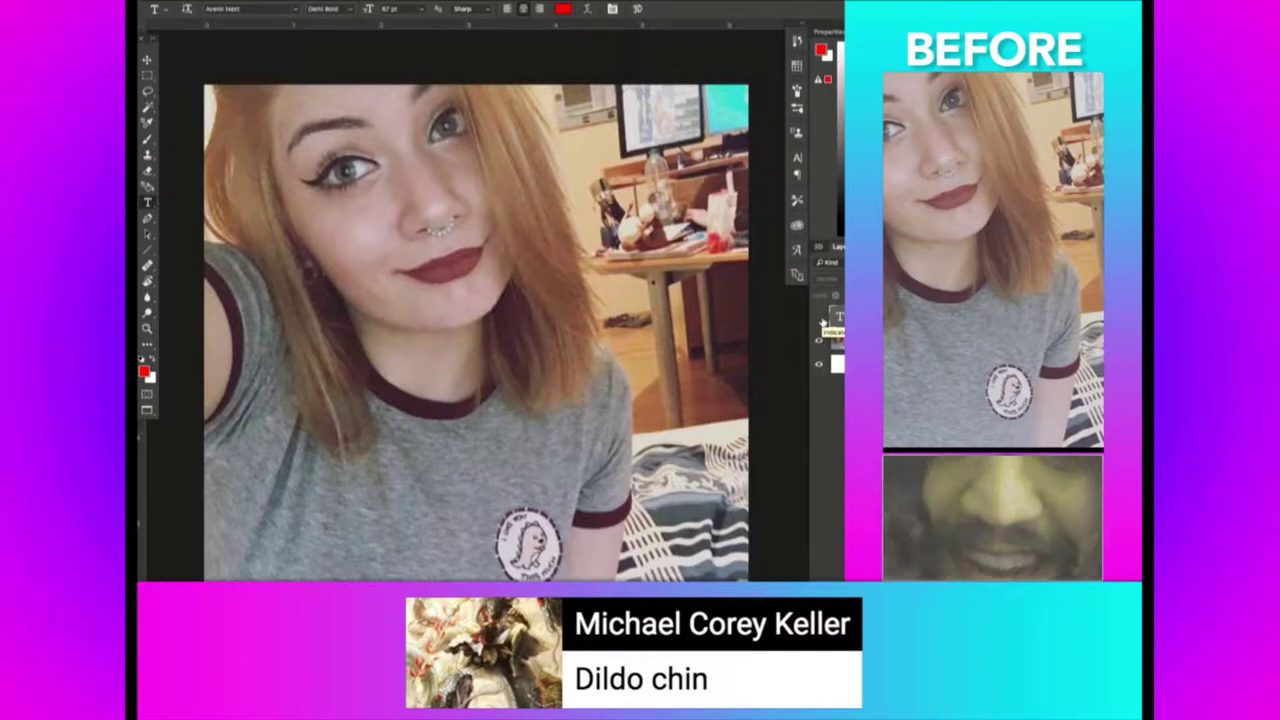
# Search Google Images for 'dildo transparent png' and drag the Pack It Heavy result into Photoshop.
pyautogui.press('super+Tab')
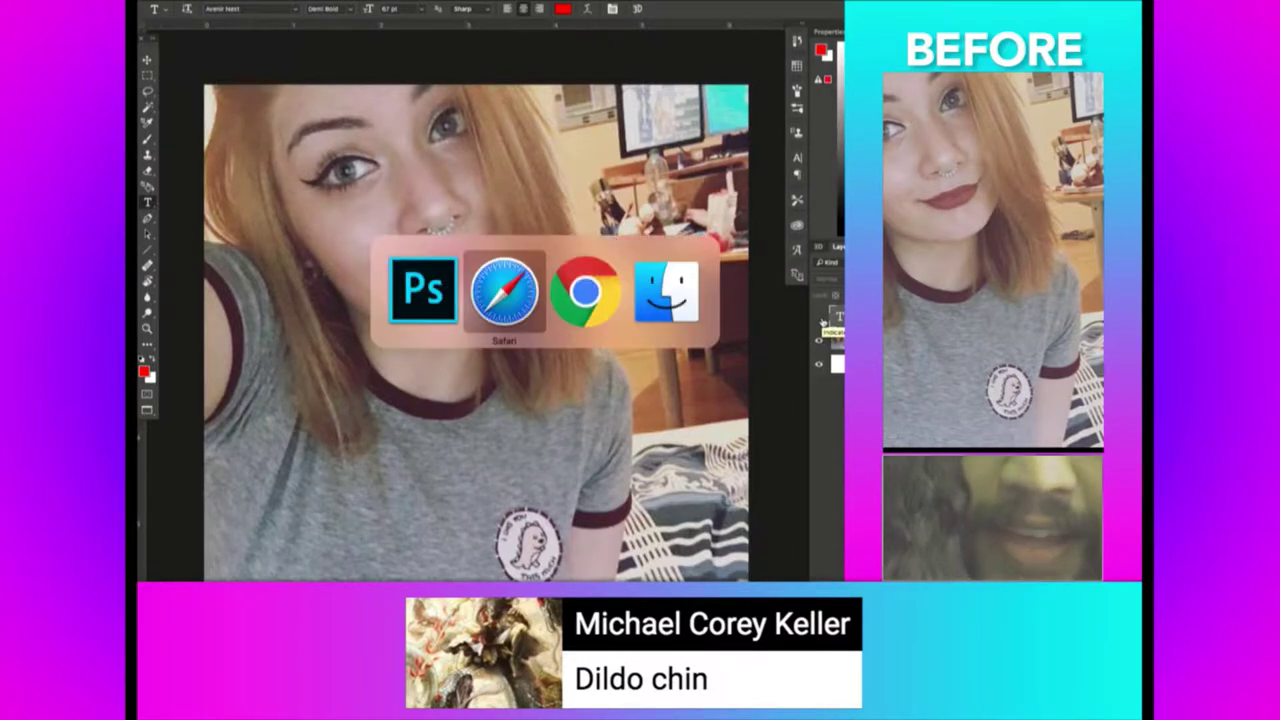
pyautogui.press('super+Tab')
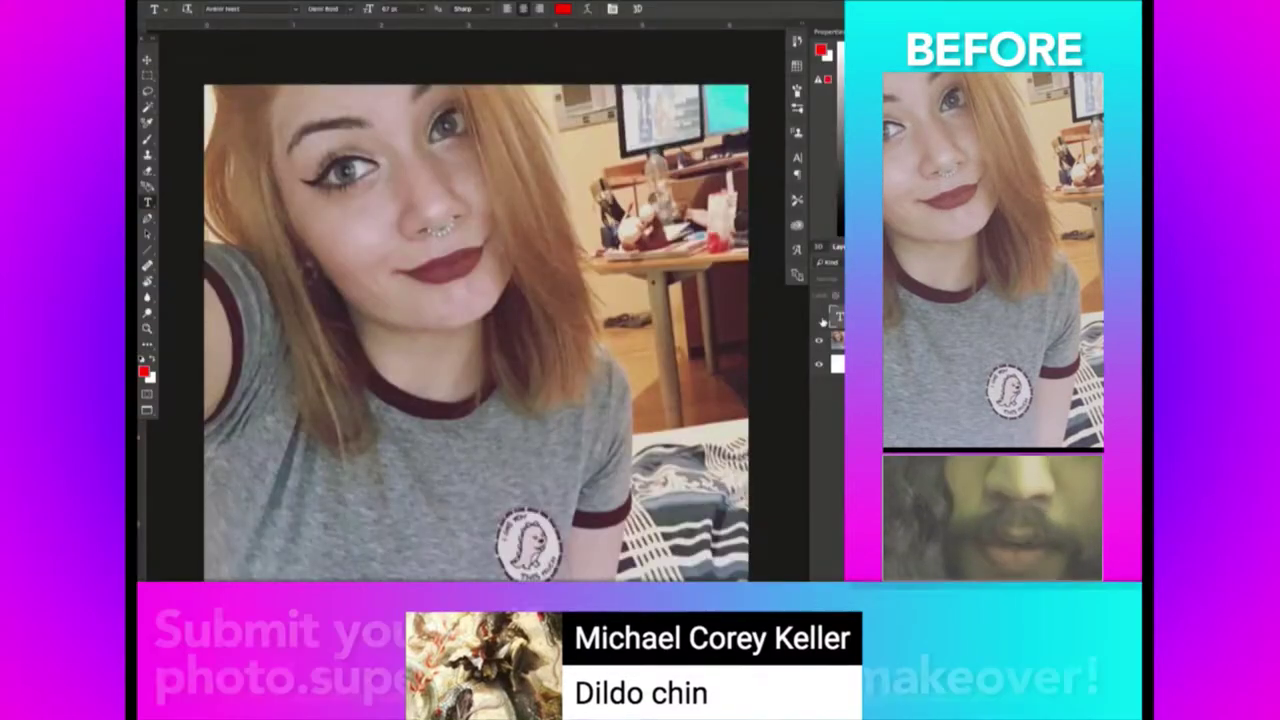
pyautogui.press('super+Tab')
pyautogui.press('super+t')
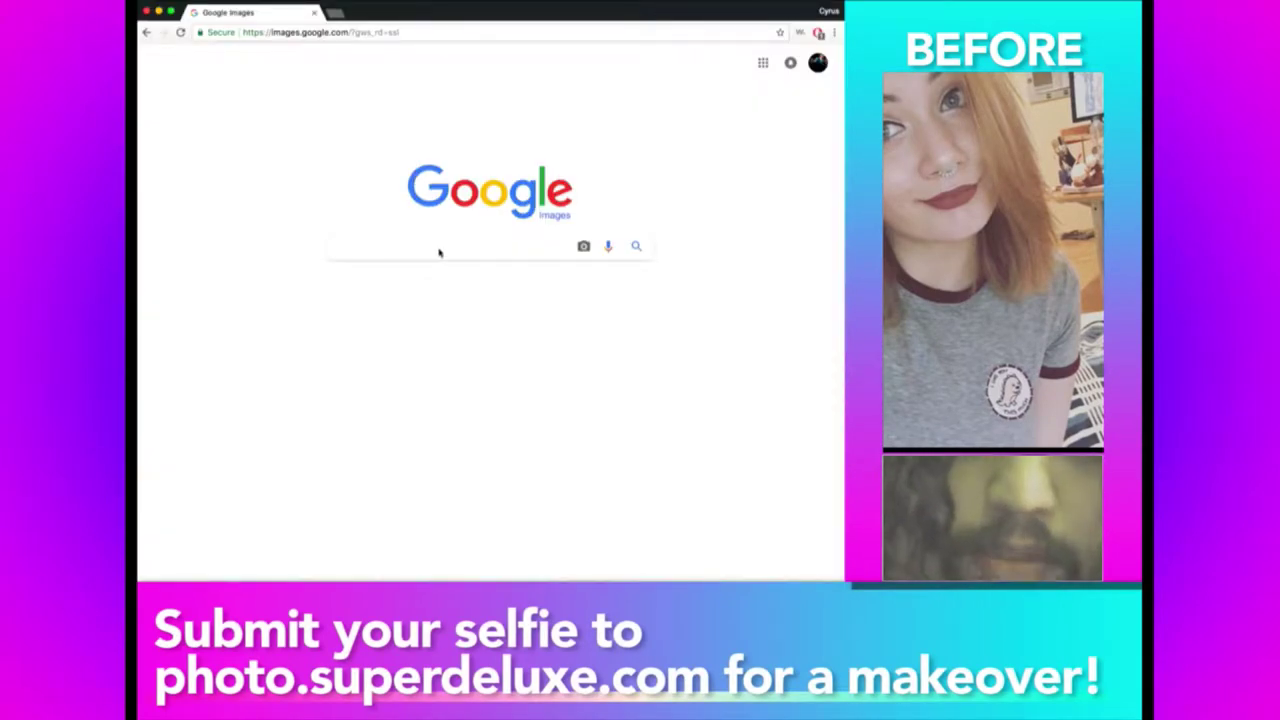
pyautogui.write('transparent')
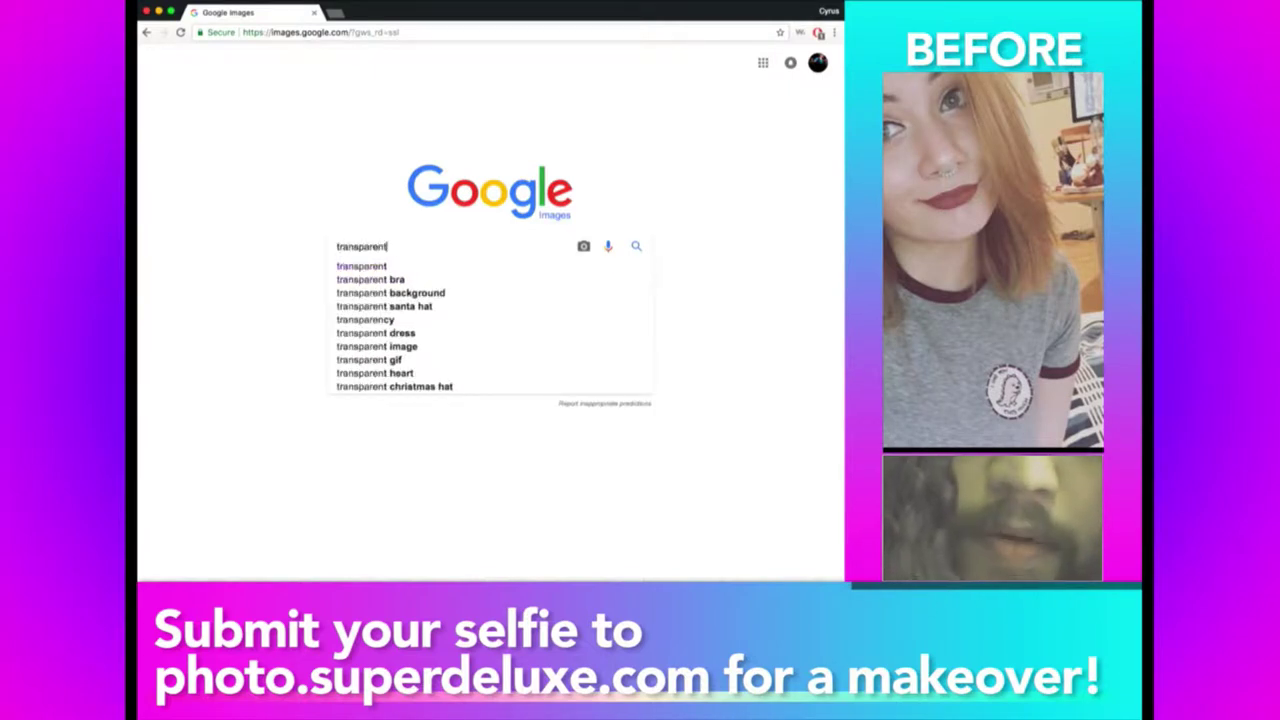
pyautogui.press('super+a')
pyautogui.write('dildo transpa')
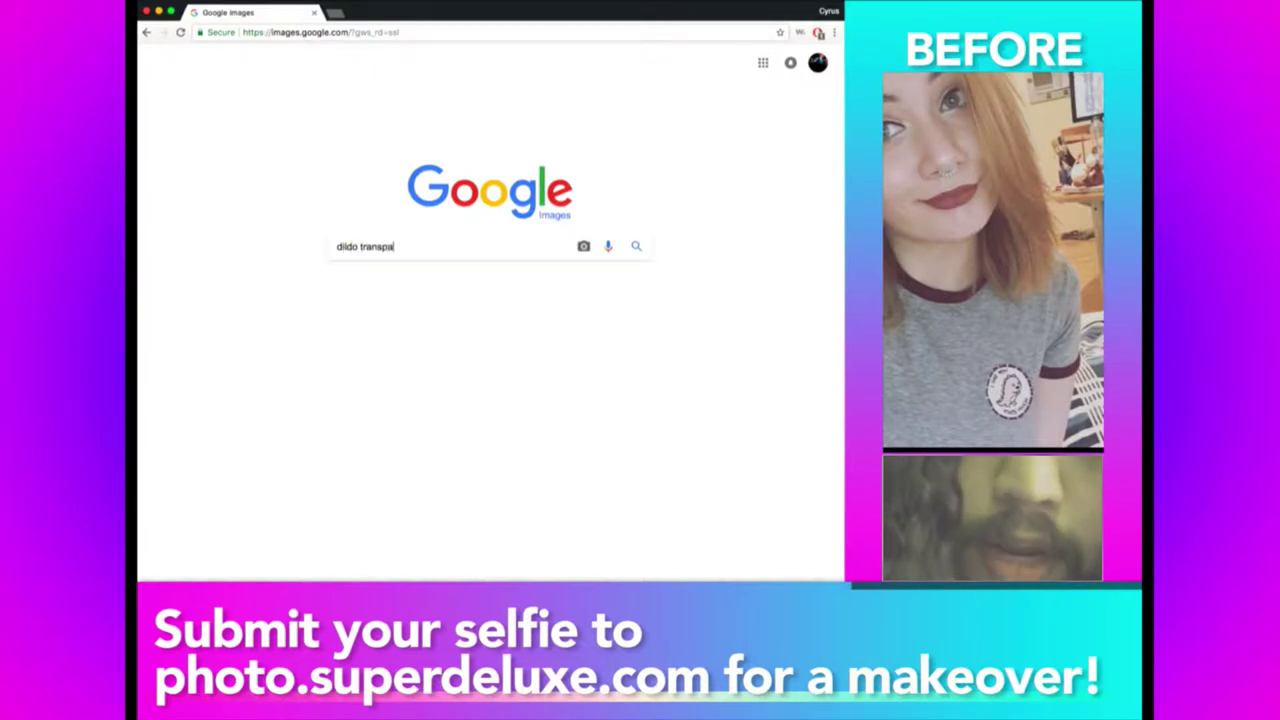
pyautogui.write('rent png')
pyautogui.press('Return')
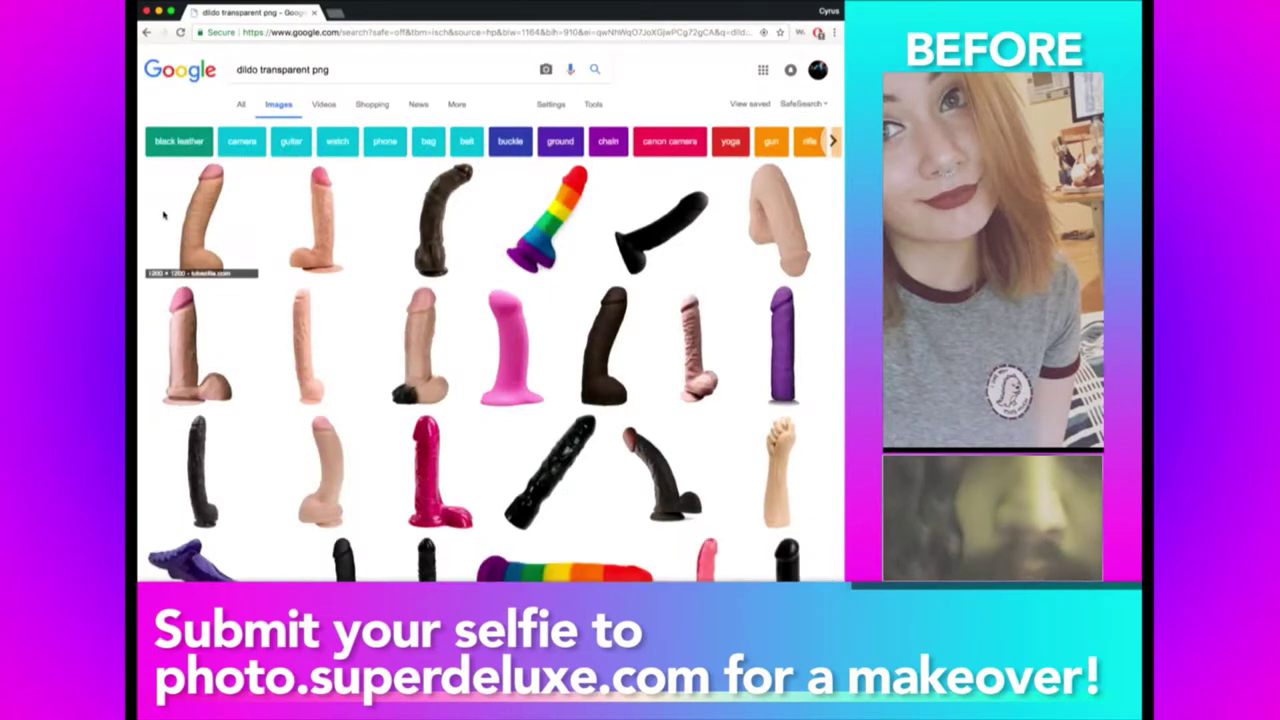
pyautogui.click(778, 218)
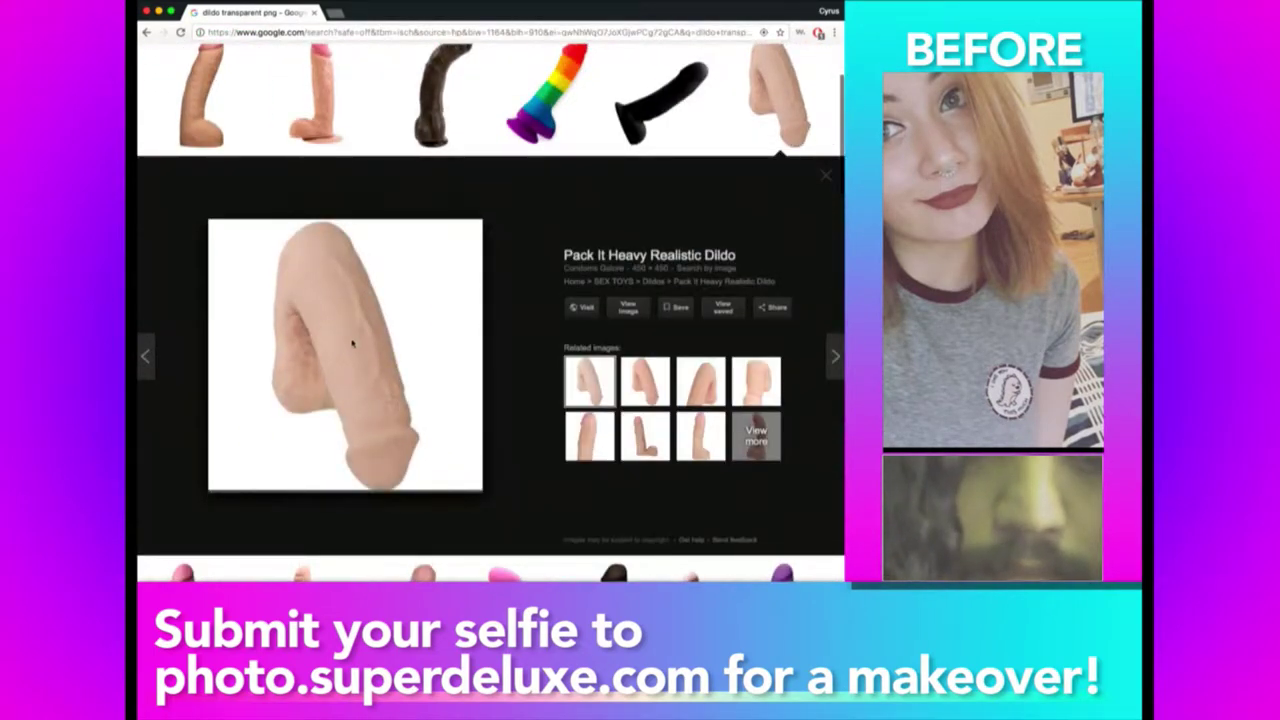
pyautogui.moveTo(352, 343); pyautogui.dragTo(444, 289)
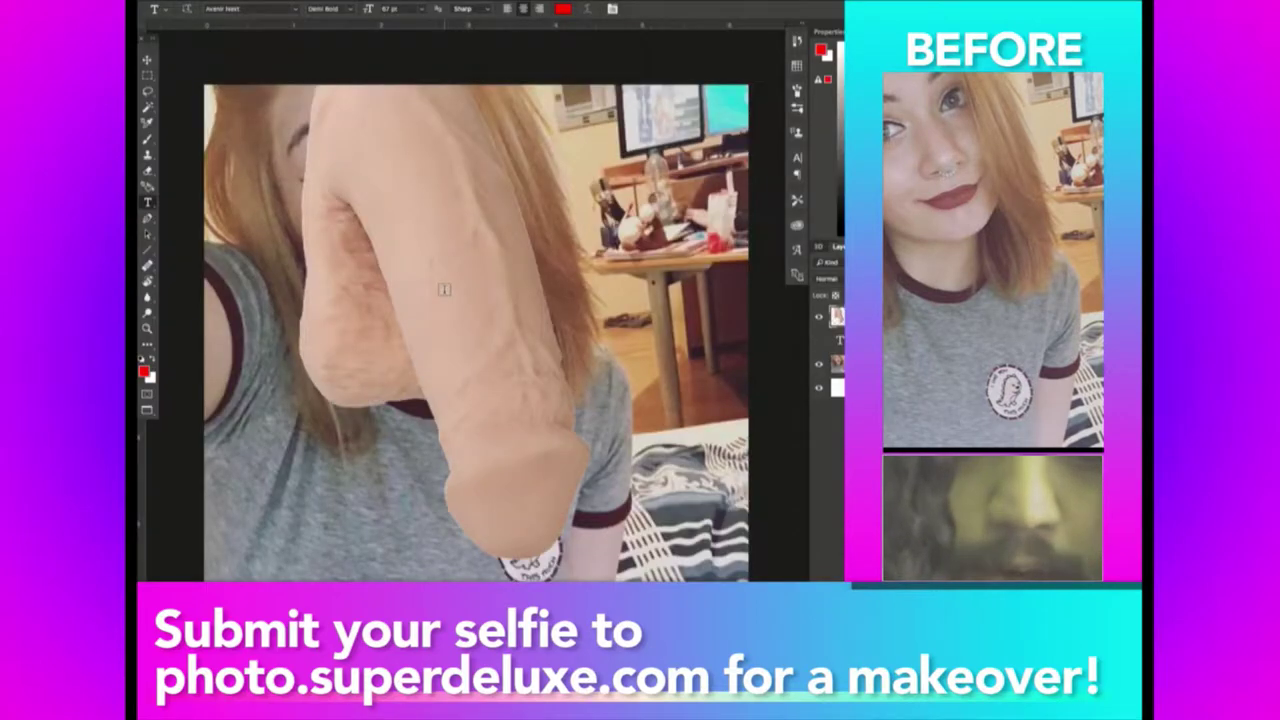
# Scale the placed dildo down under her lips and erase its top edge into the chin.
pyautogui.hotkey('ctrl', 't')
pyautogui.moveTo(371, 127); pyautogui.dragTo(413, 130)
pyautogui.moveTo(338, 77); pyautogui.dragTo(512, 240)
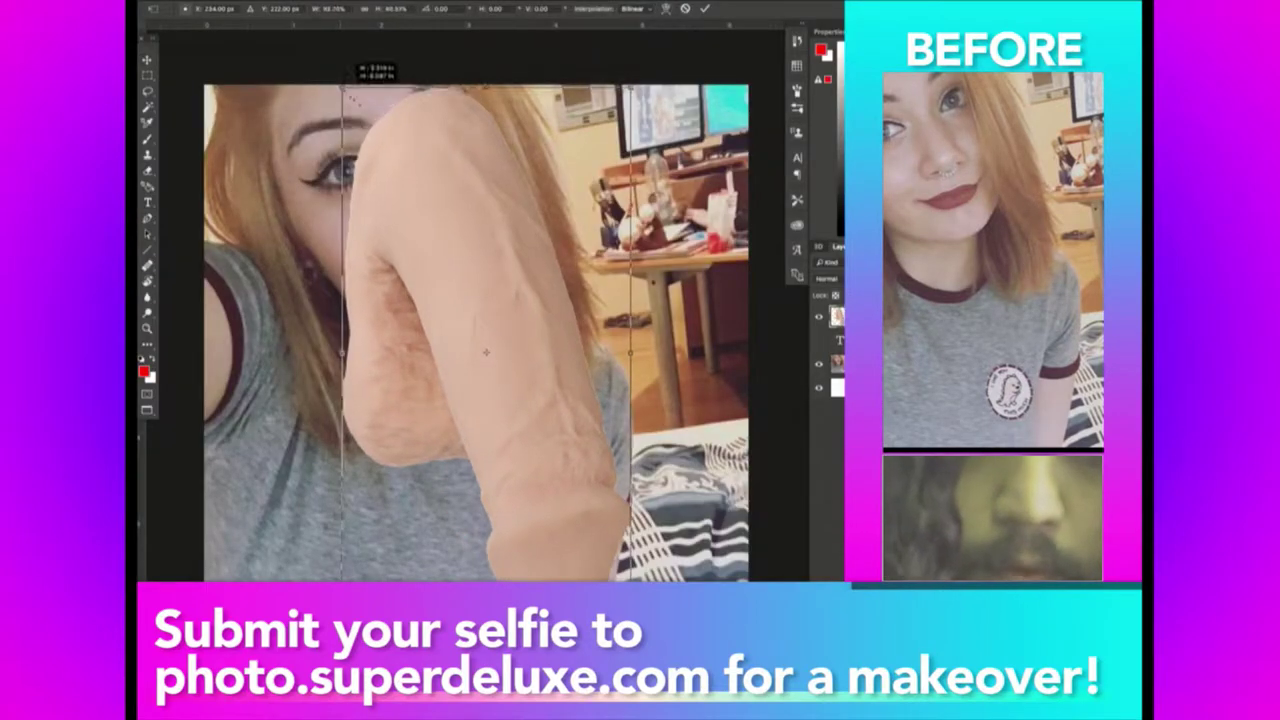
pyautogui.press('Return')
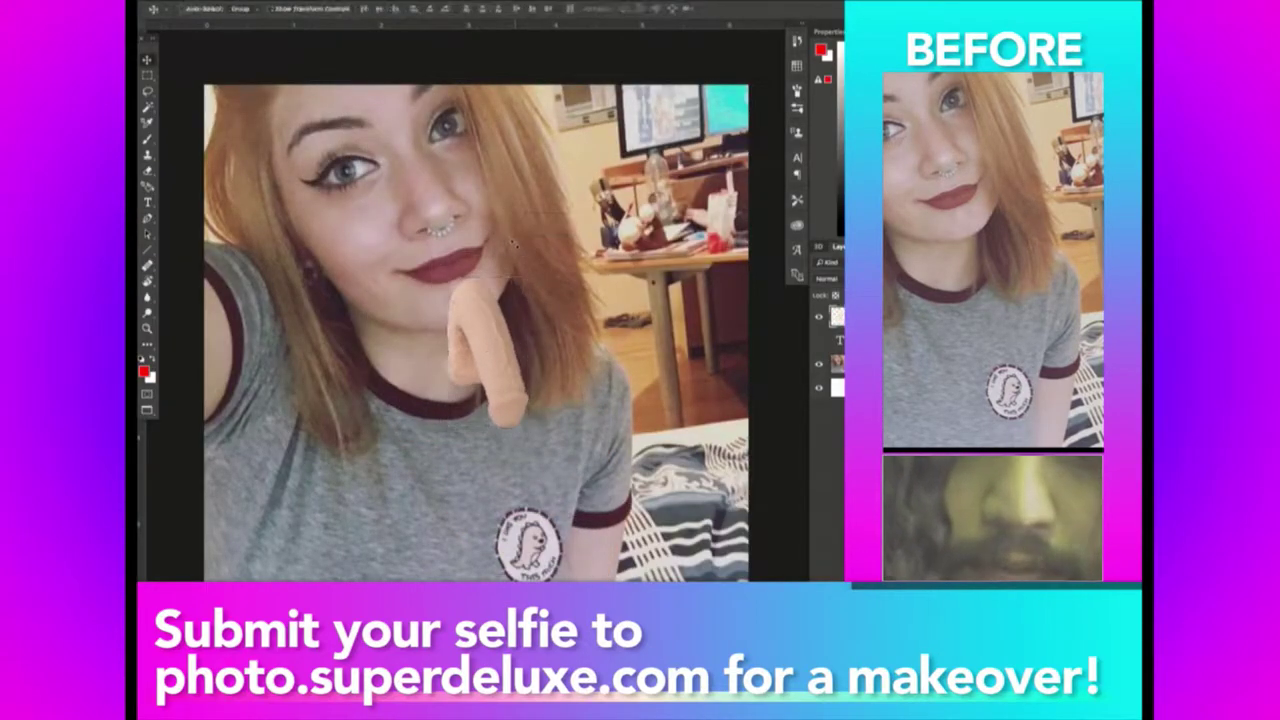
pyautogui.press('e')
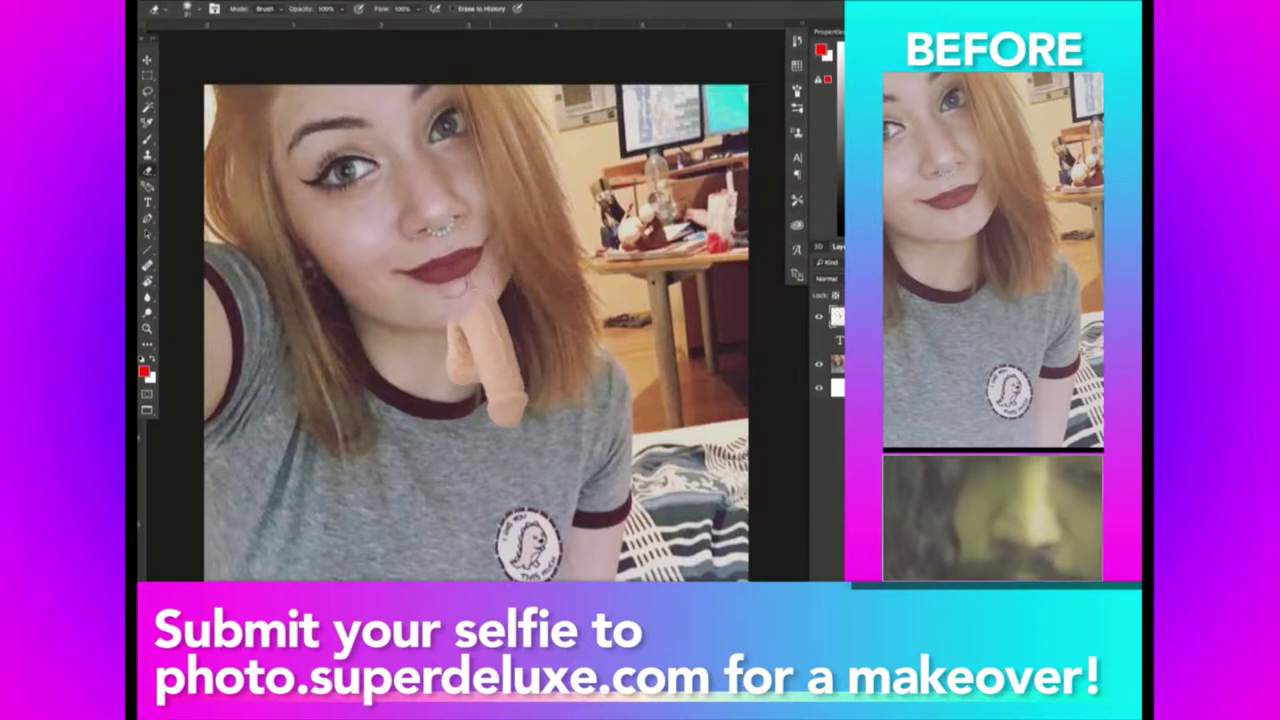
pyautogui.moveTo(482, 268); pyautogui.dragTo(446, 311)
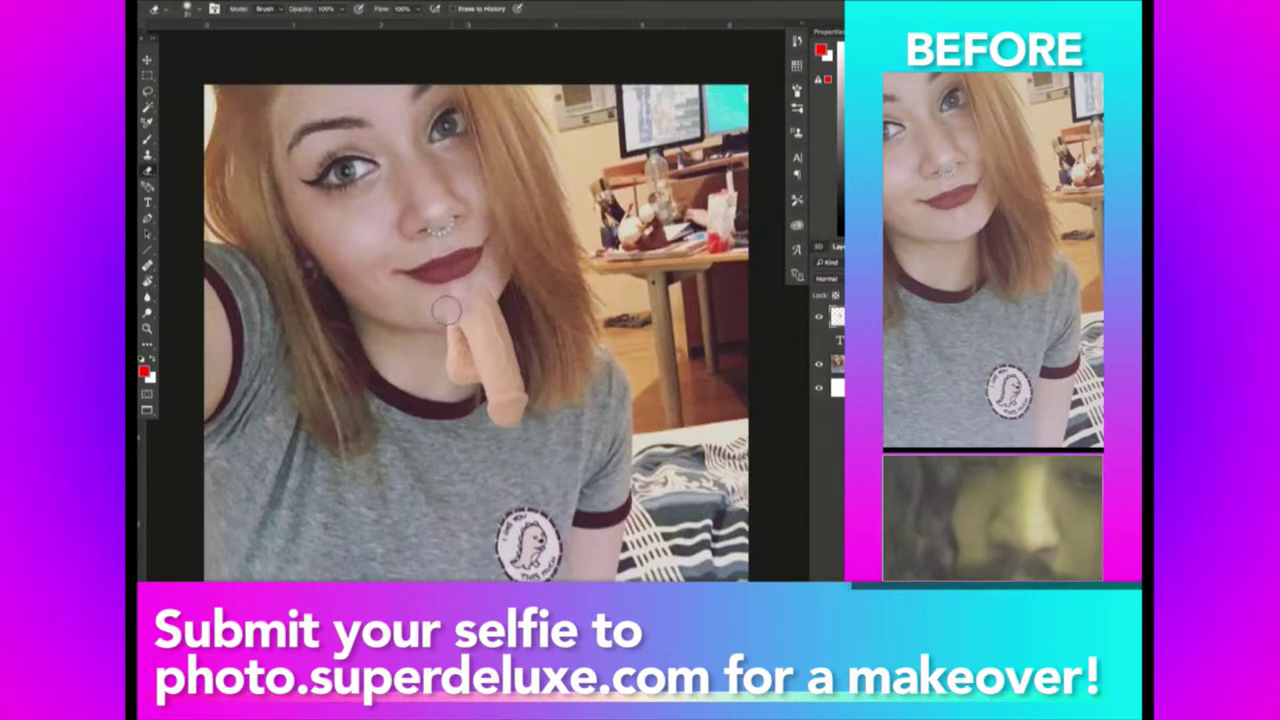
# Reduce its drop shadow and adjust its colour balance and hue to match her skin.
pyautogui.click(345, 2)
pyautogui.moveTo(356, 90)
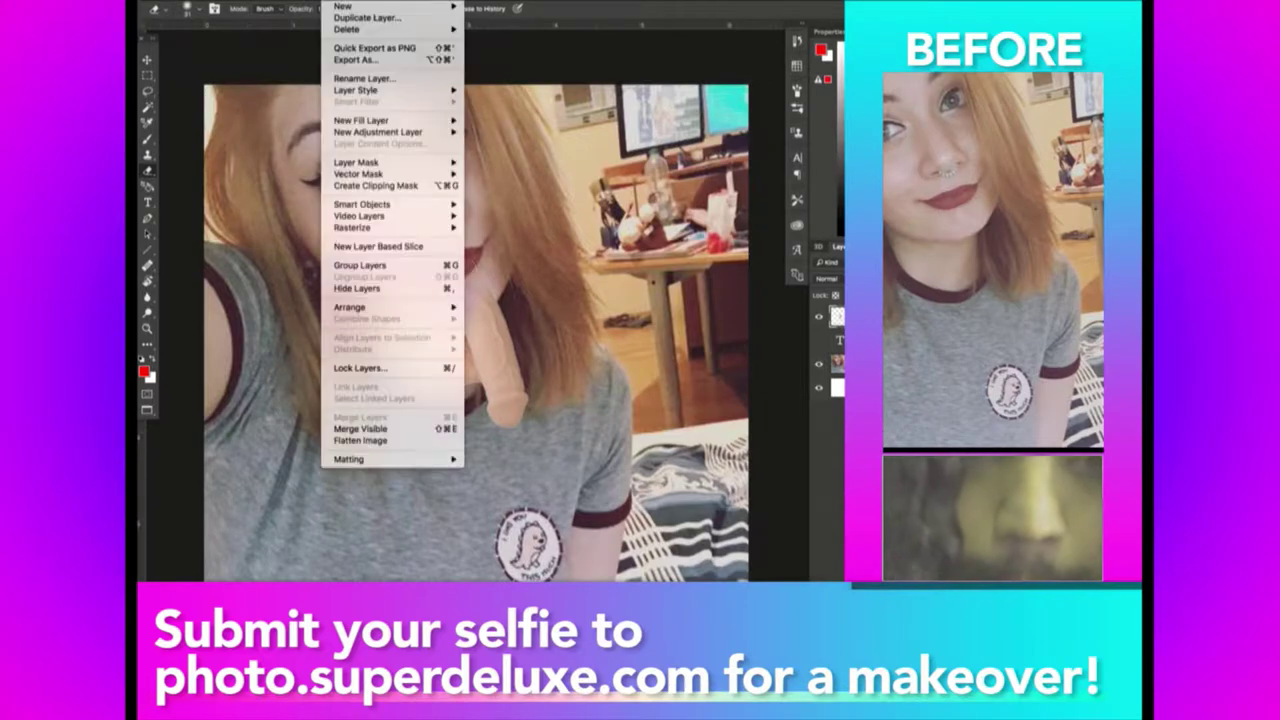
pyautogui.click(506, 213)
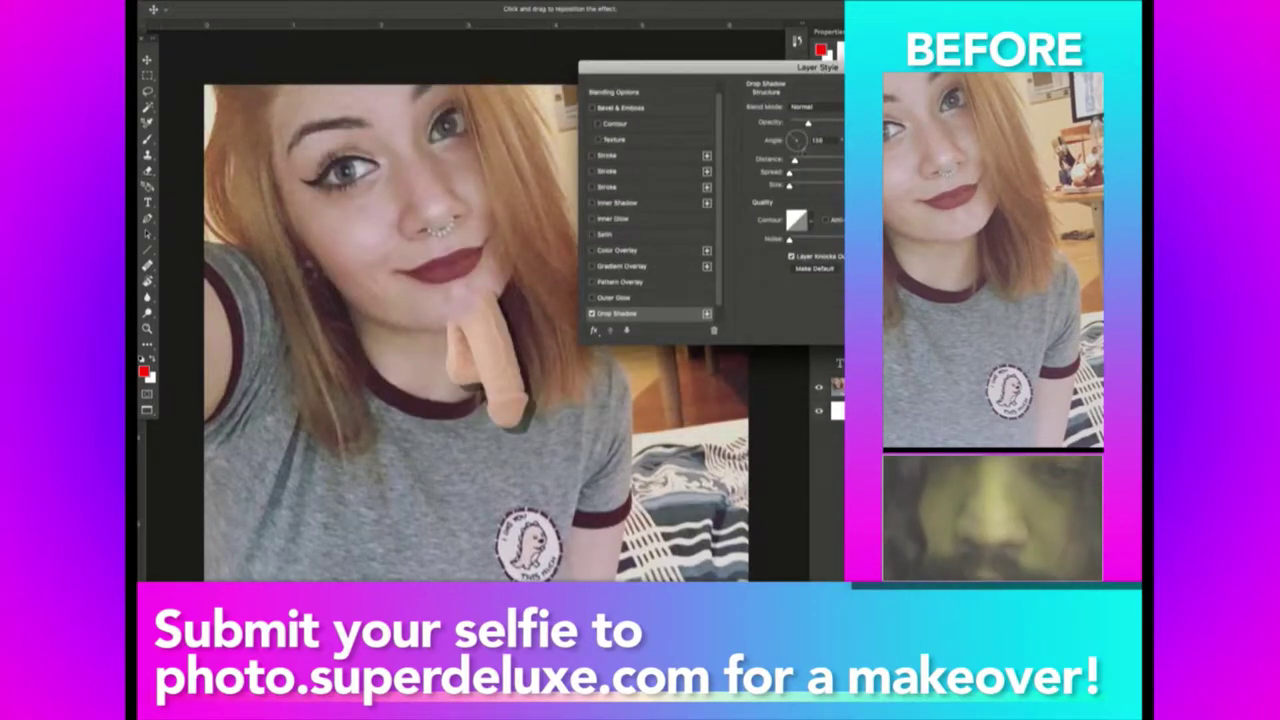
pyautogui.click(804, 186)
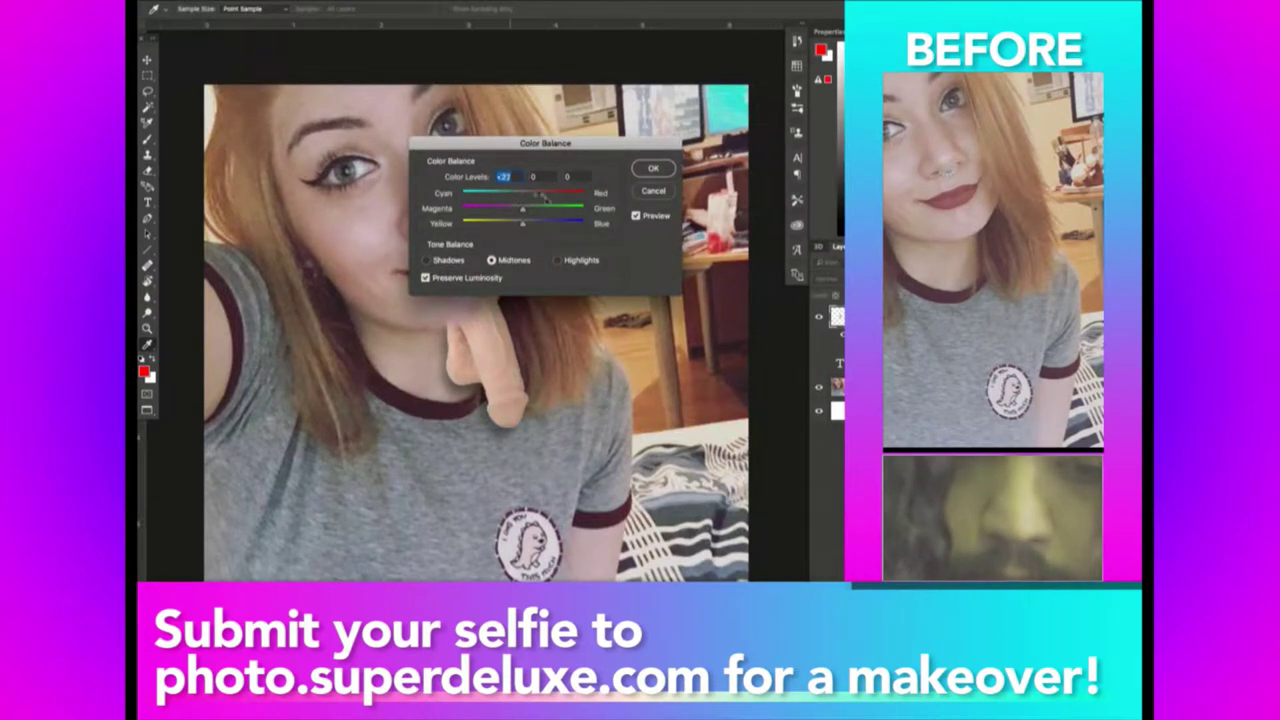
pyautogui.moveTo(543, 195); pyautogui.dragTo(553, 199)
pyautogui.moveTo(543, 150); pyautogui.dragTo(775, 61)
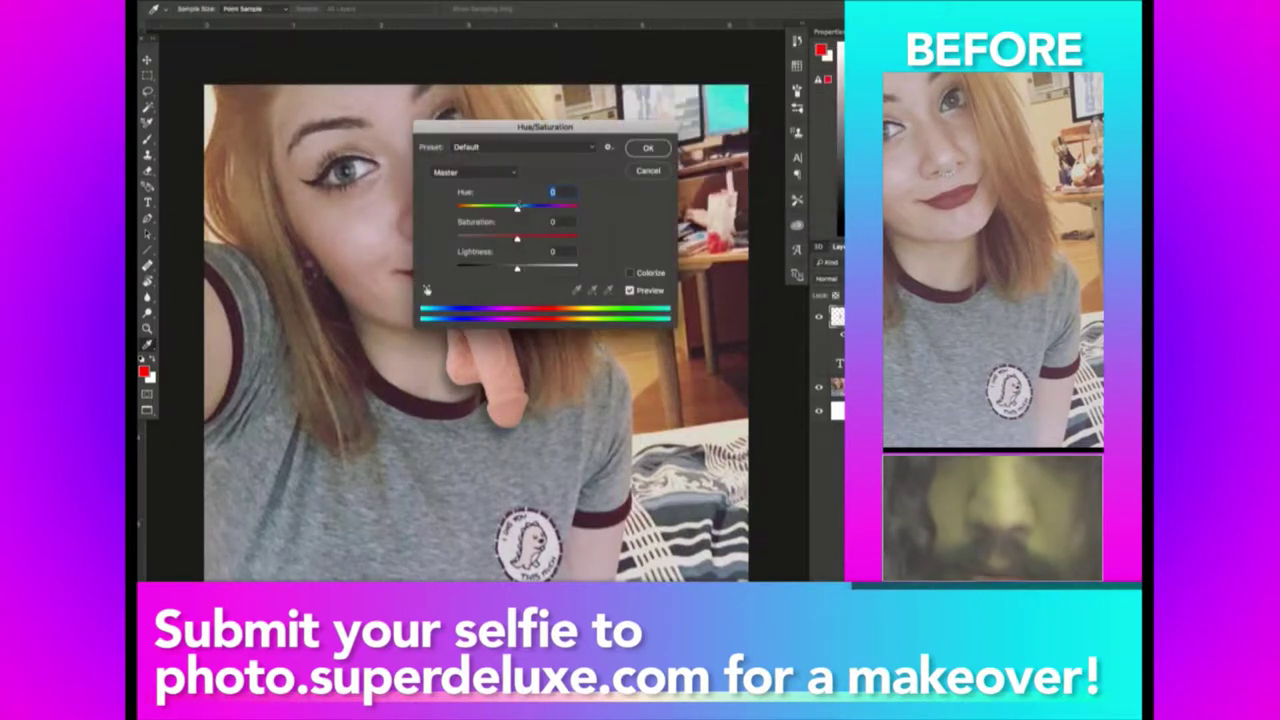
pyautogui.moveTo(517, 206); pyautogui.dragTo(515, 210)
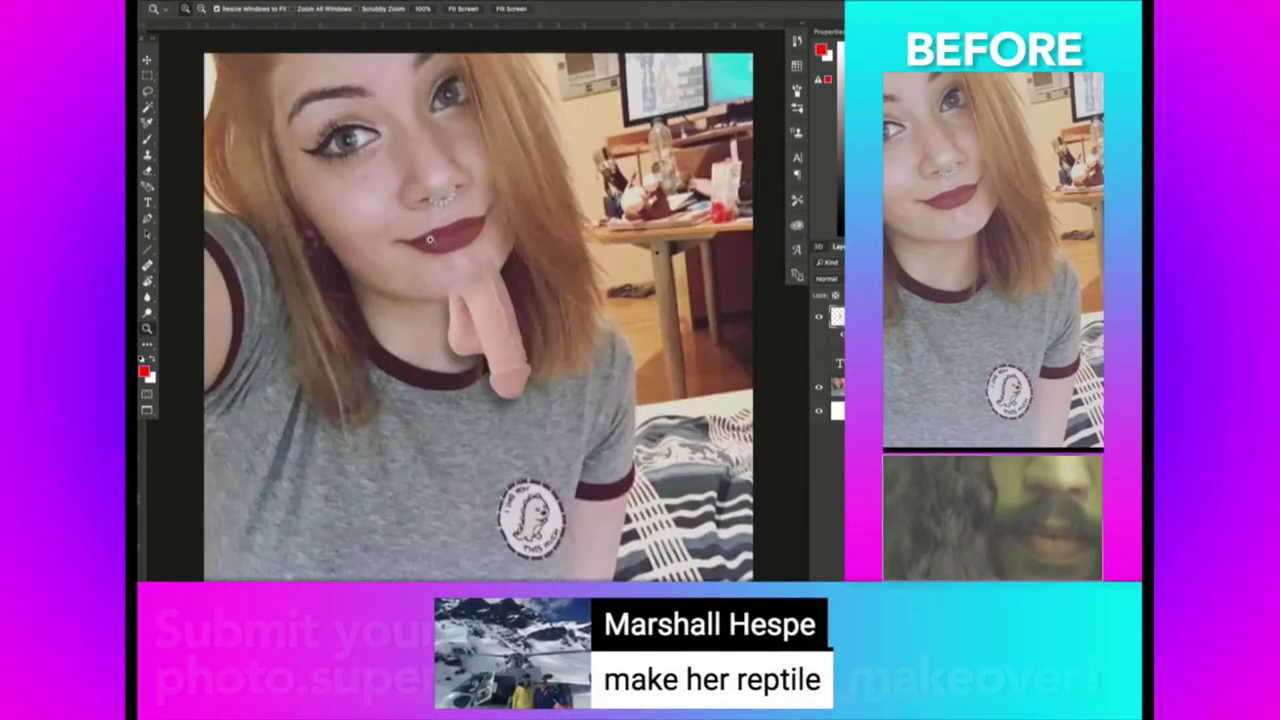
pyautogui.press('v')
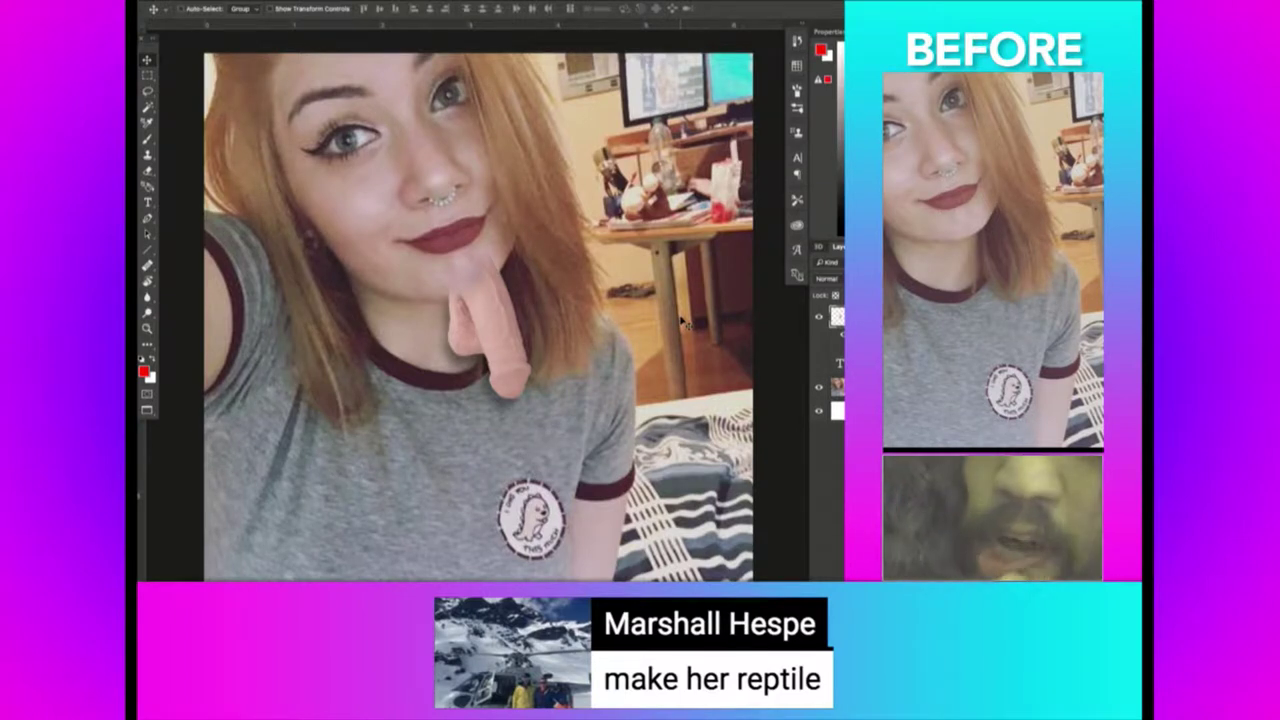
# Search Google Images for 'reptile skin' and copy a chameleon-skin texture image.
pyautogui.press('super+Tab')
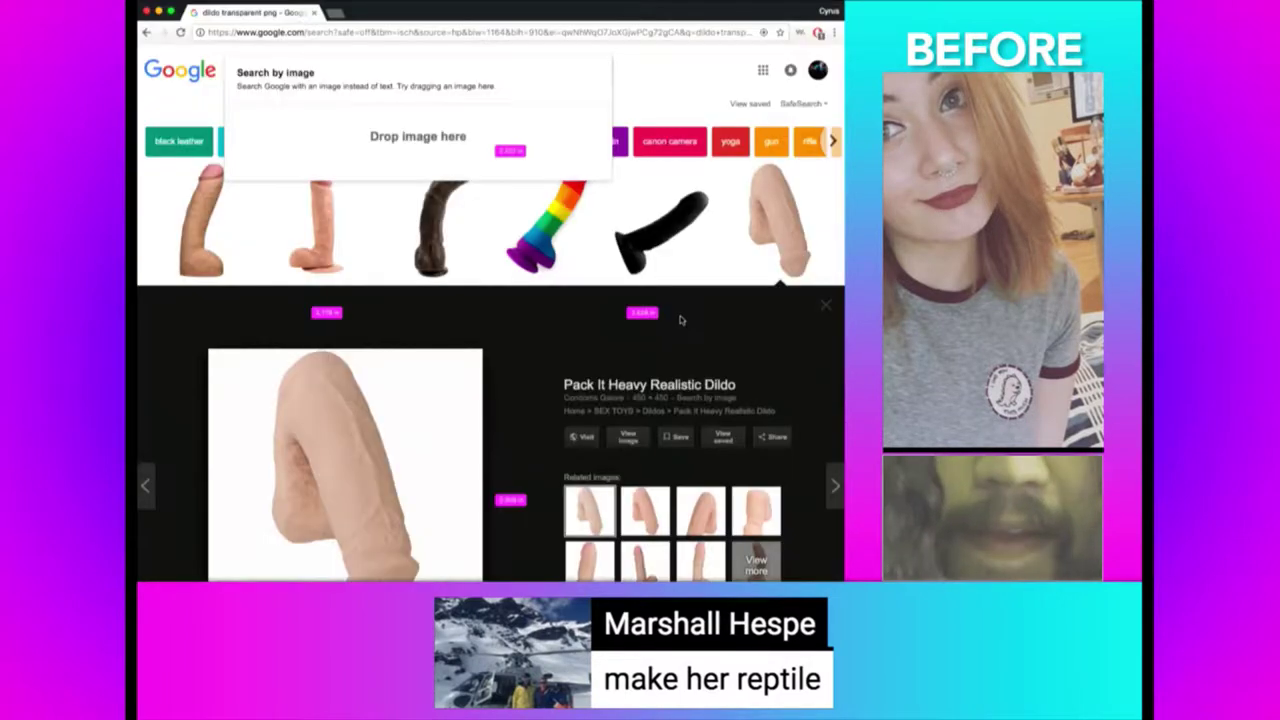
pyautogui.write('reptile skin')
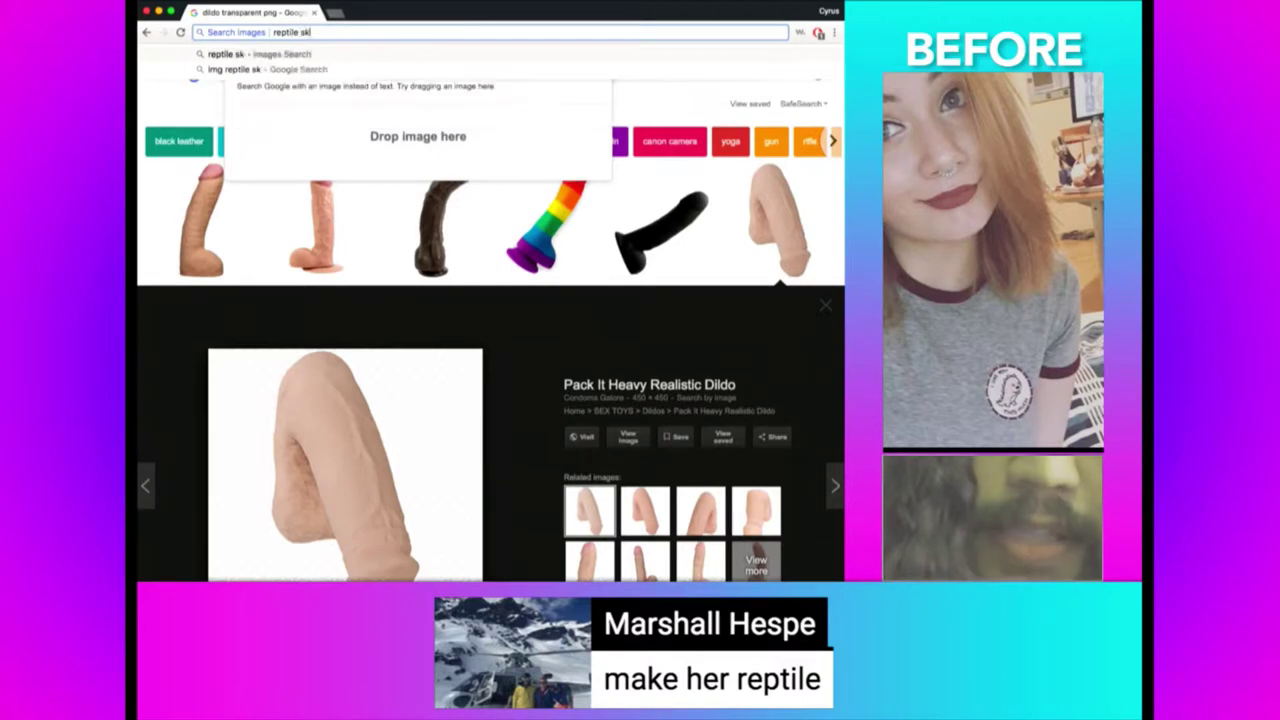
pyautogui.press('Return')
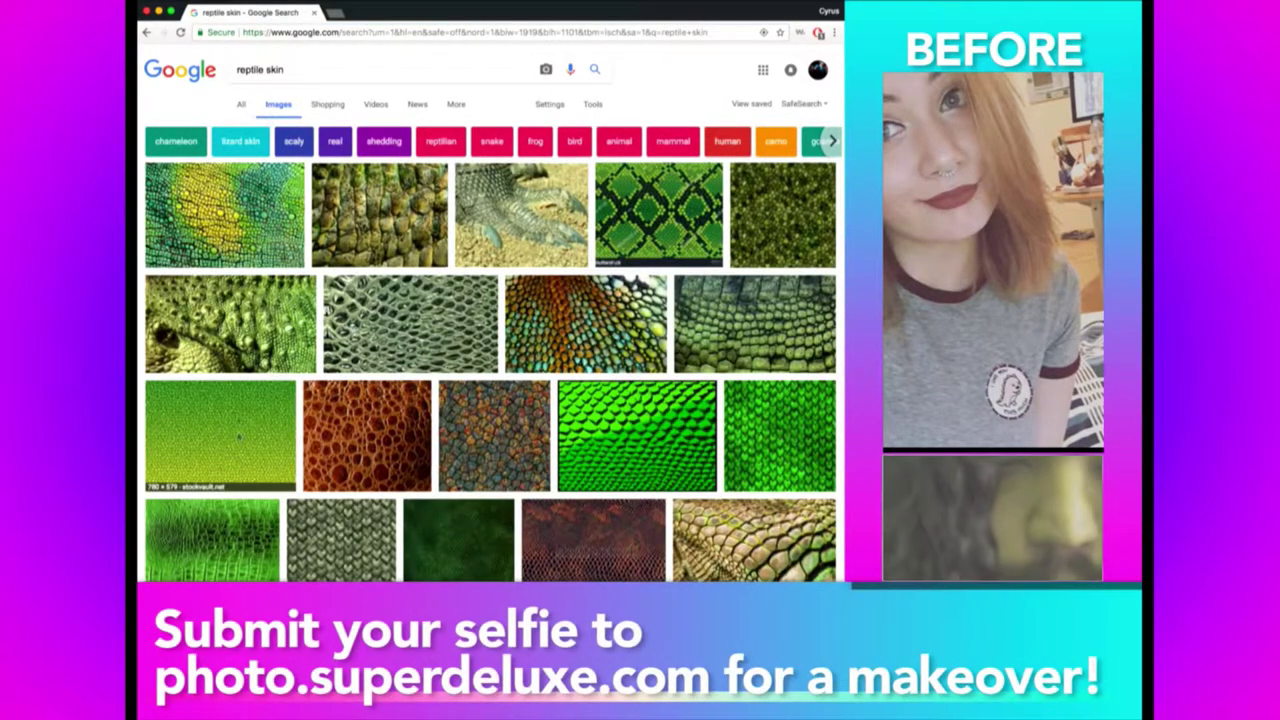
pyautogui.click(238, 190)
pyautogui.rightClick(381, 326)
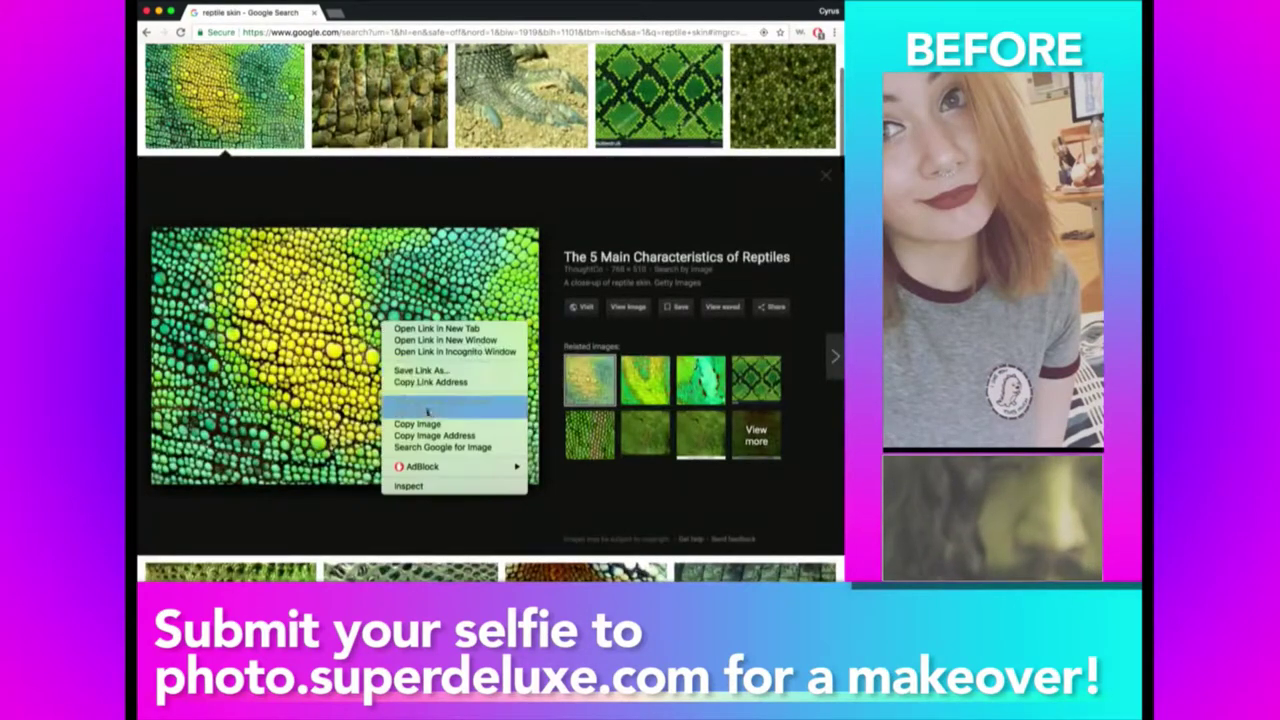
# Paste the chameleon-skin texture as a layer and try Overlay, Multiply and Darker Color blend modes.
pyautogui.hotkey('ctrl', 'v')
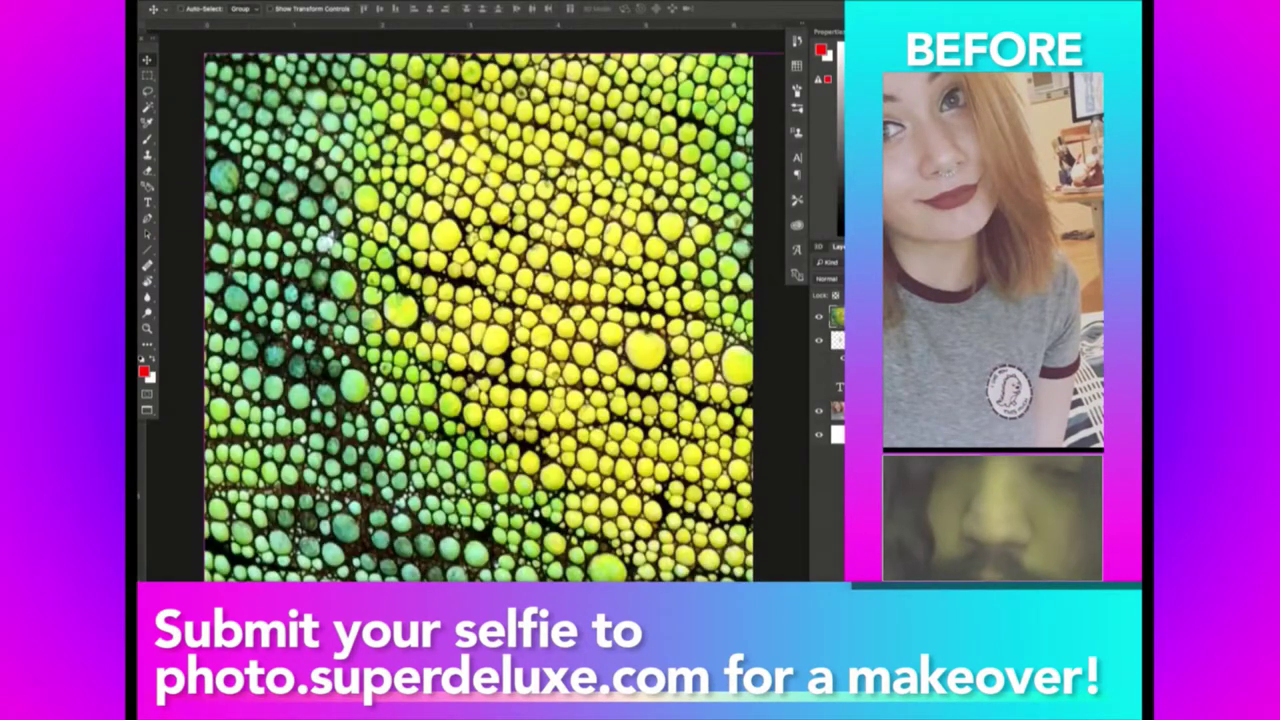
pyautogui.hotkey('alt', 'shift', 'o')
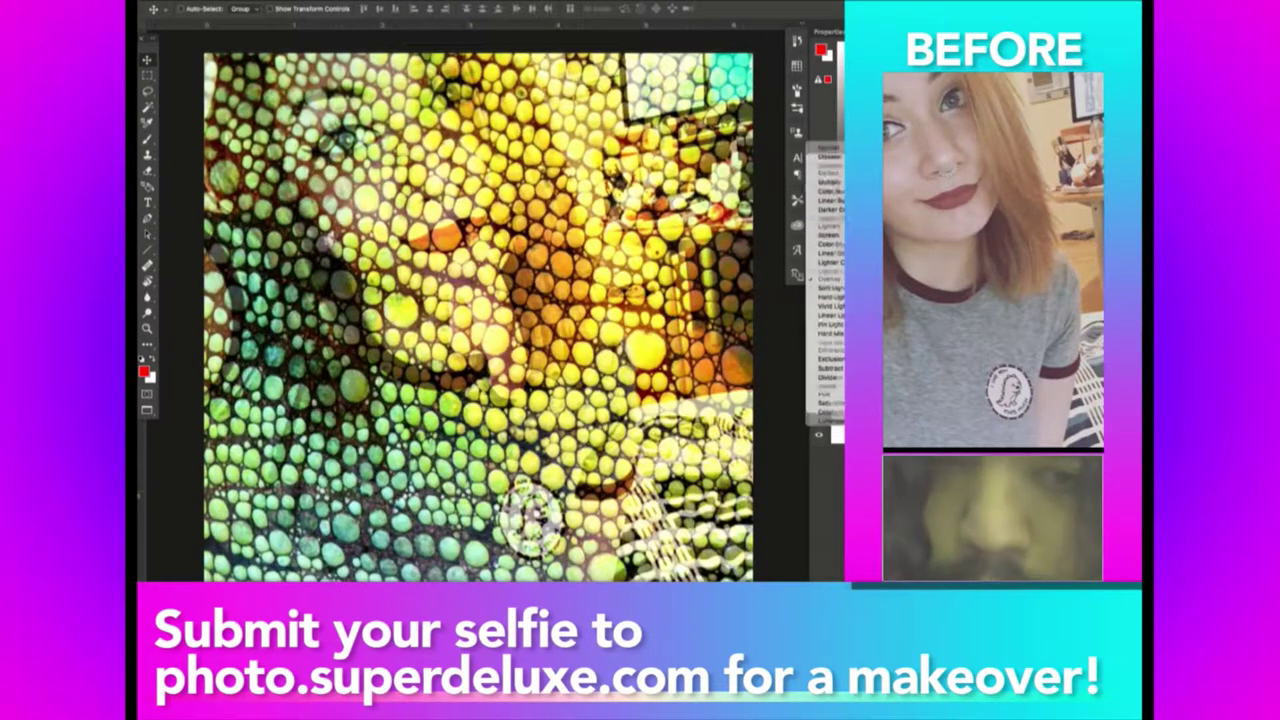
pyautogui.hotkey('alt', 'shift', 'm')
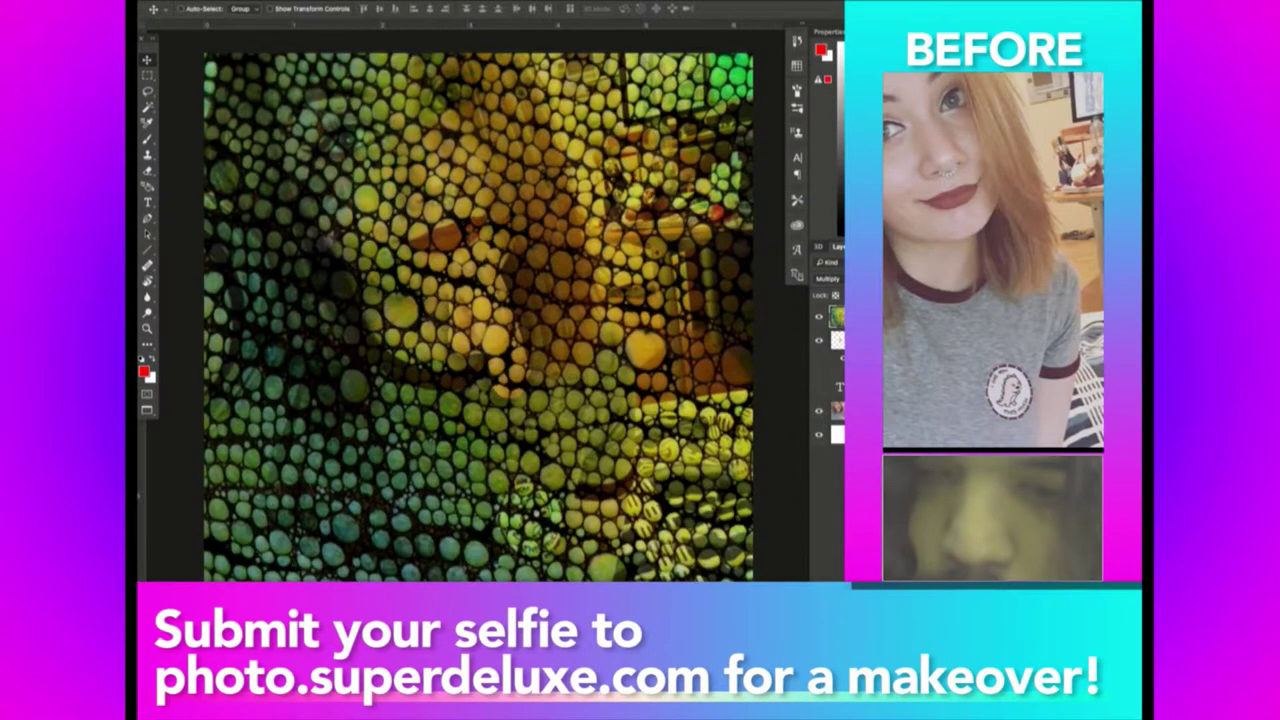
pyautogui.hotkey('alt', 'shift', 's')
pyautogui.hotkey('alt', 'shift', 'd')
pyautogui.click(828, 278)
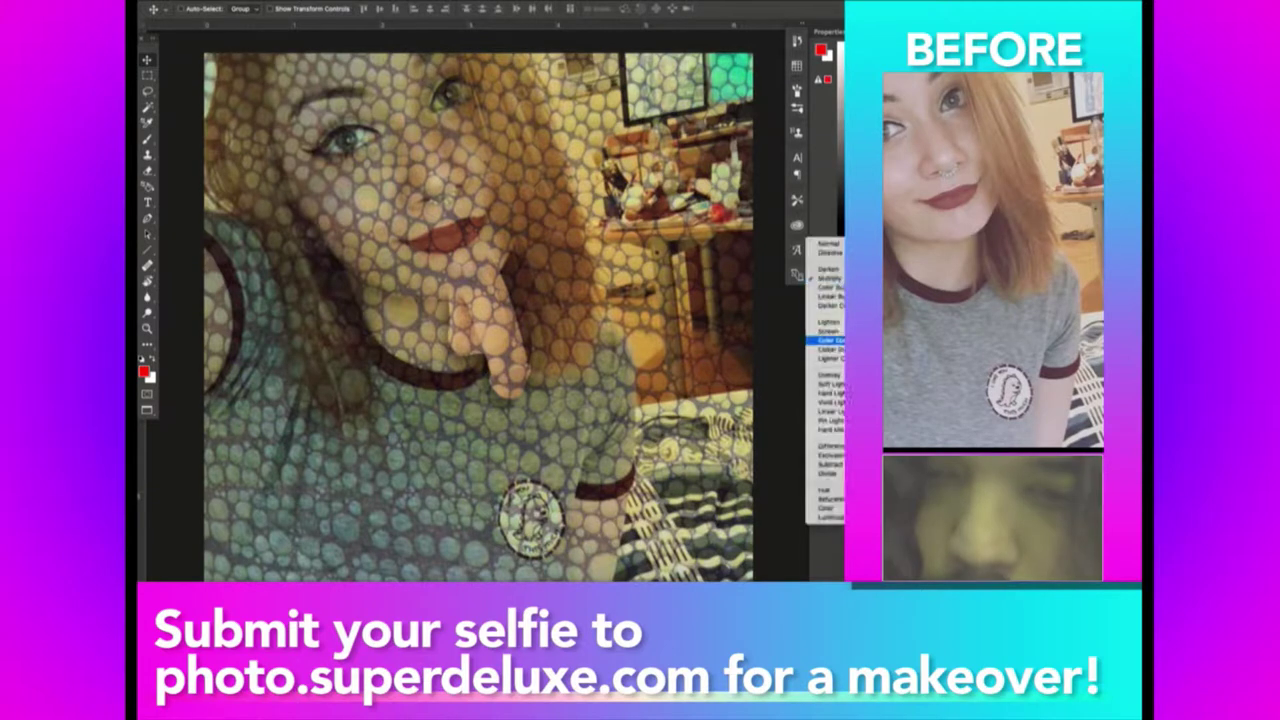
pyautogui.click(828, 305)
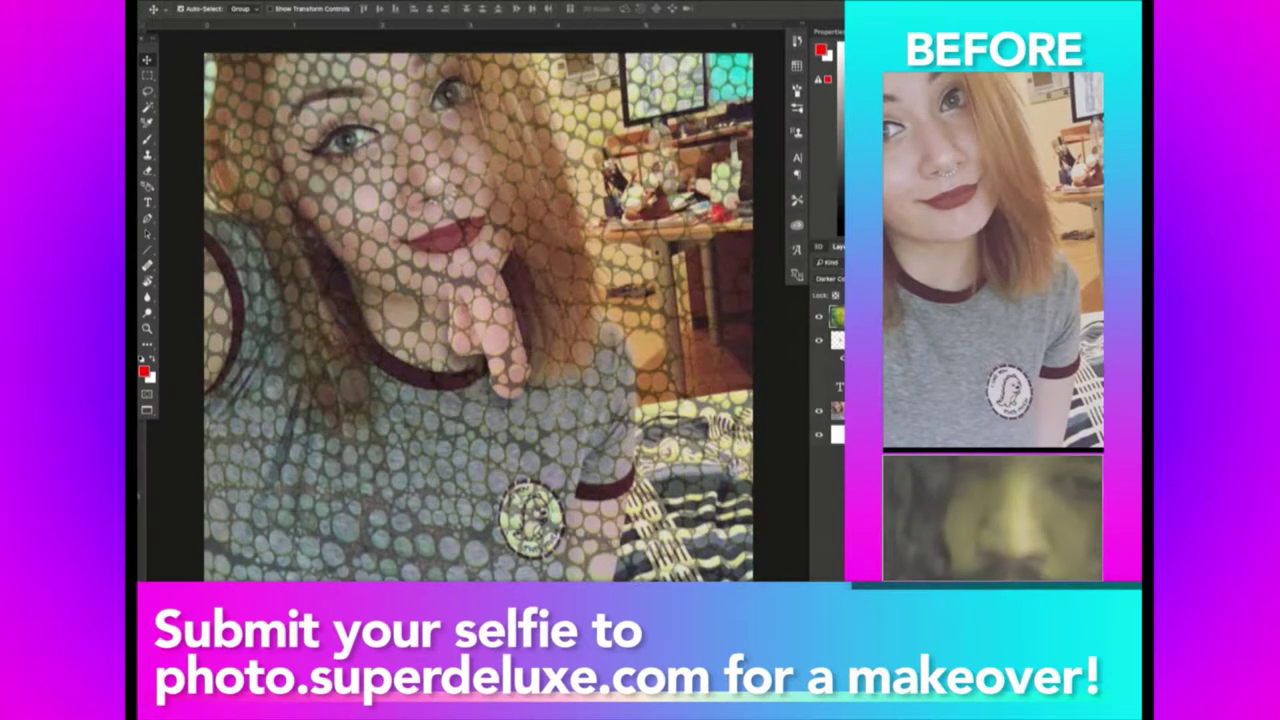
pyautogui.click(828, 278)
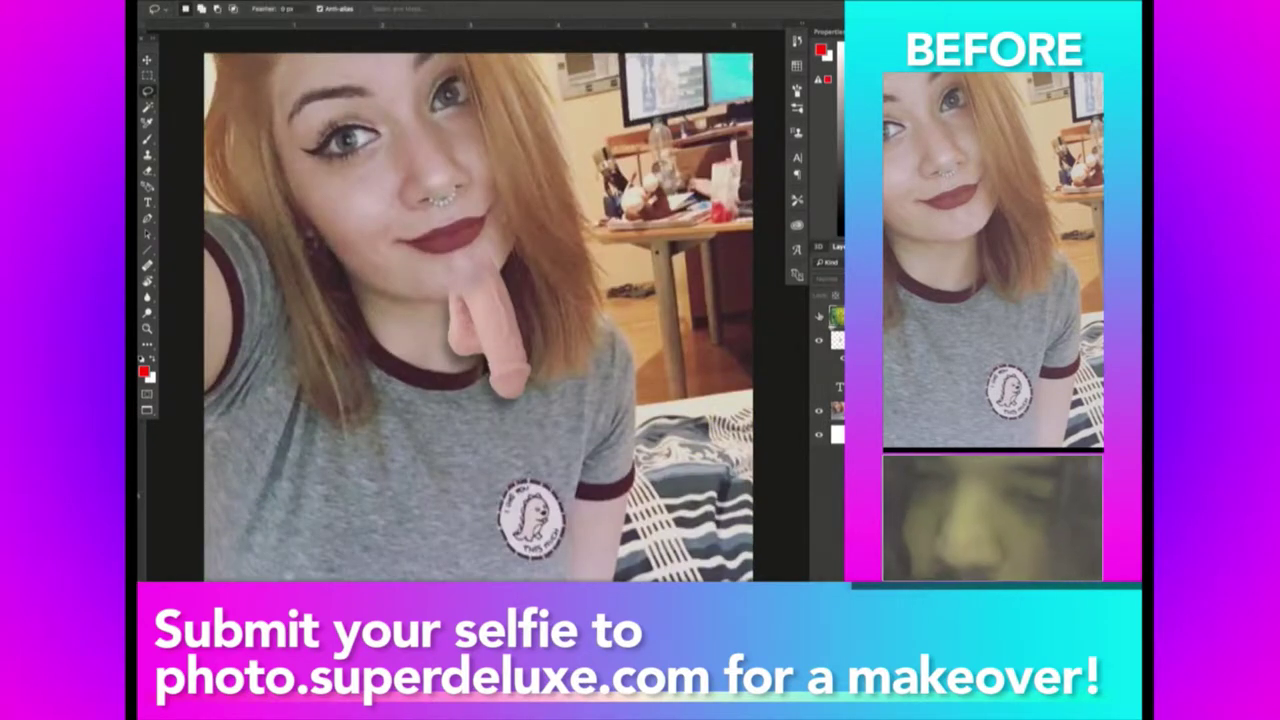
# Merge the photo into a single layer and duplicate it as a new top layer.
pyautogui.hotkey('ctrl', 'a')
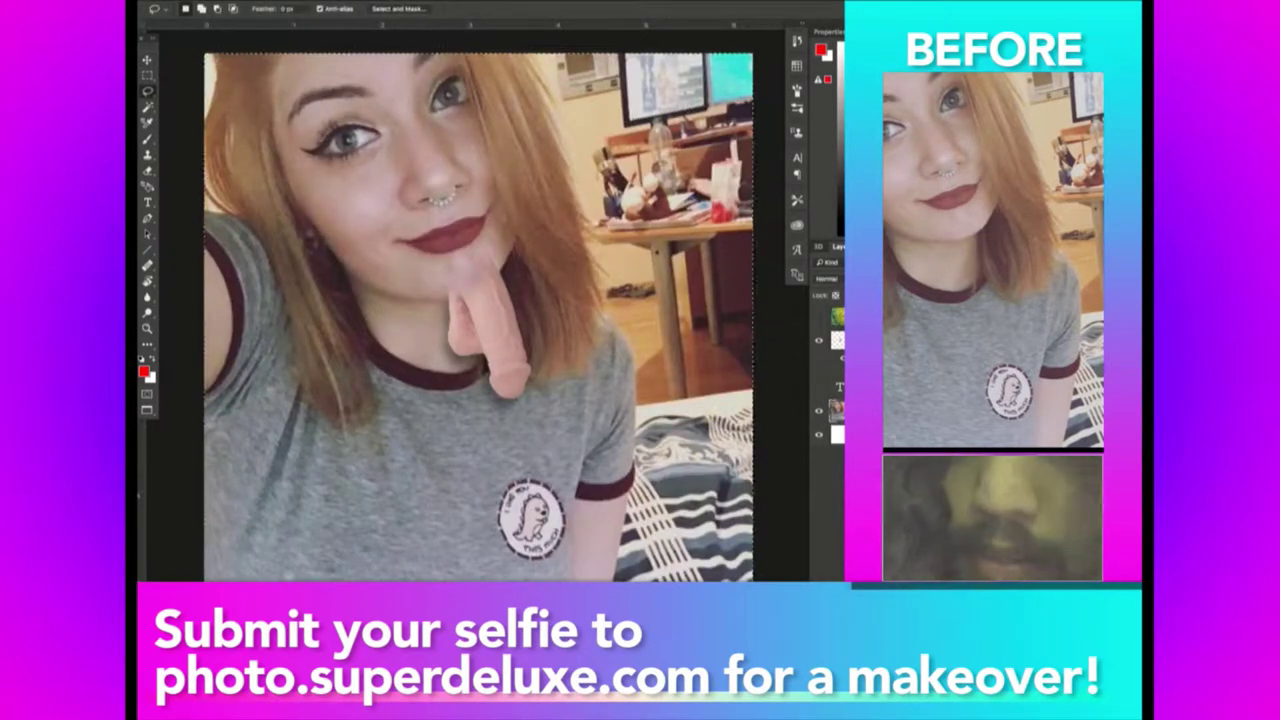
pyautogui.hotkey('ctrl', 'e')
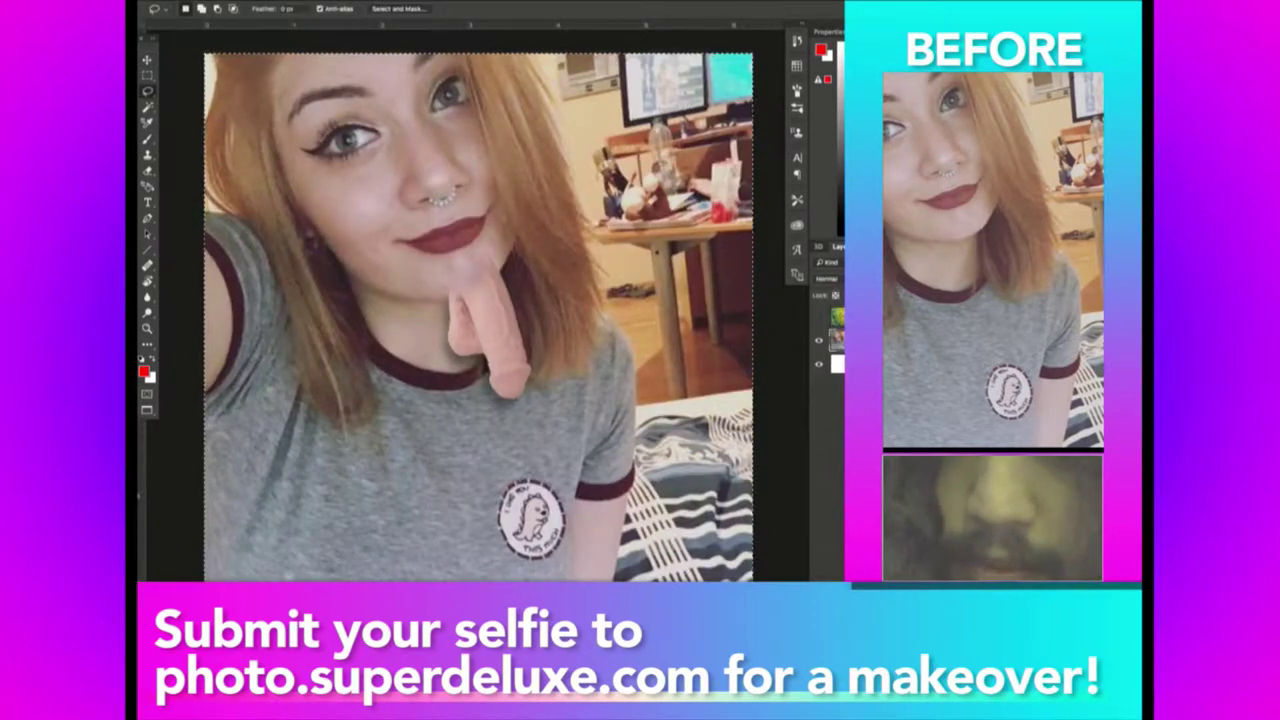
pyautogui.hotkey('ctrl', 'j')
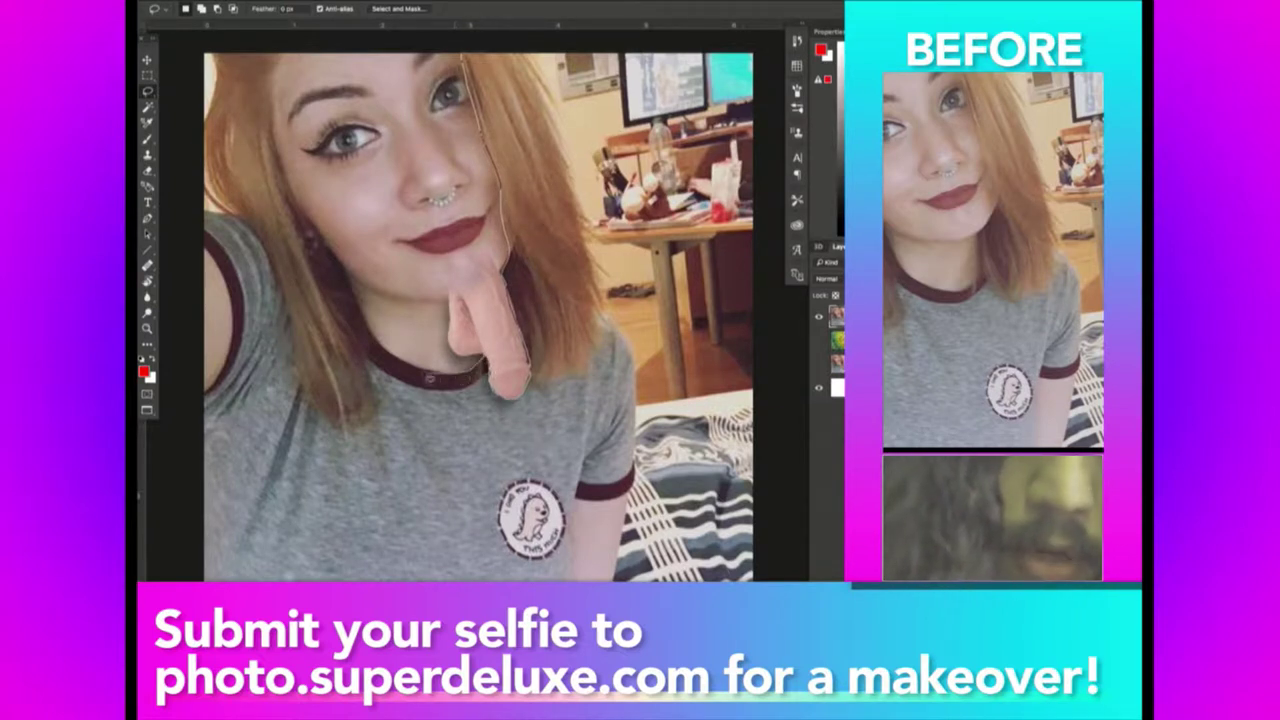
# Lasso-trace around the face and neck and delete everything outside it.
pyautogui.moveTo(360, 335)
pyautogui.mouseDown()
pyautogui.moveTo(346, 280)
pyautogui.moveTo(302, 222)
pyautogui.mouseUp()
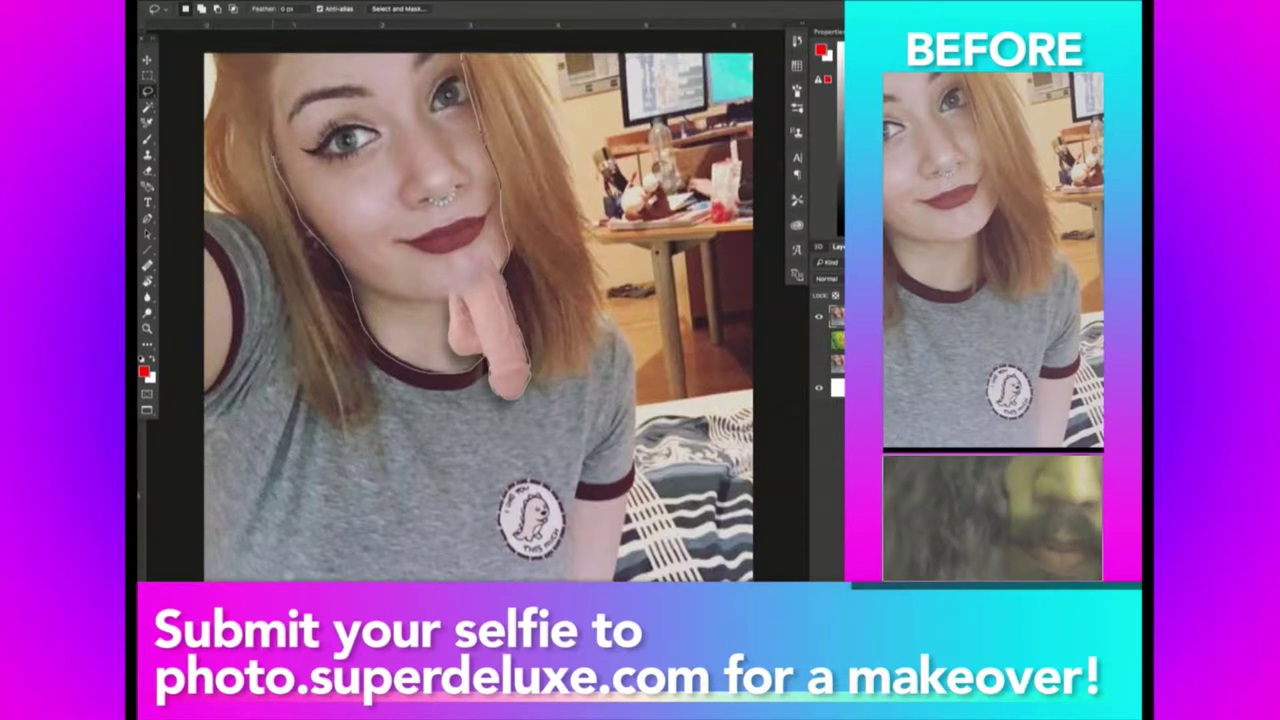
pyautogui.moveTo(280, 165); pyautogui.dragTo(272, 100)
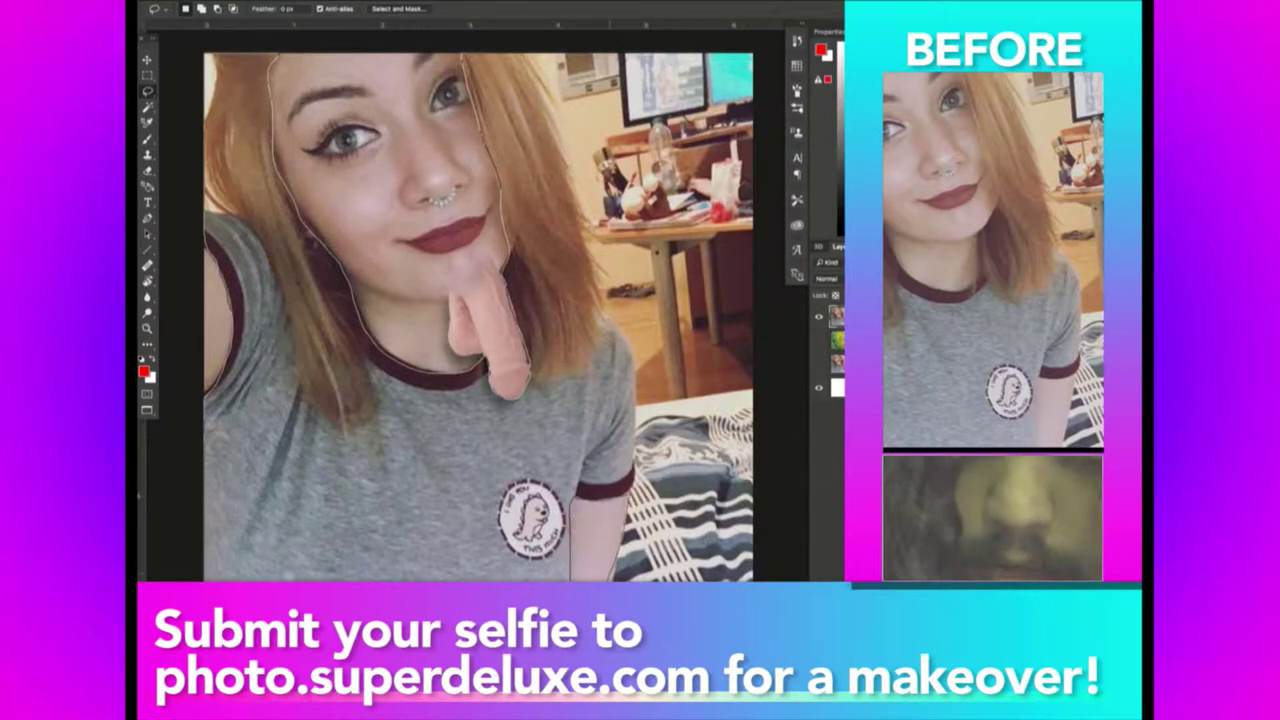
pyautogui.moveTo(740, 176); pyautogui.dragTo(755, 390)
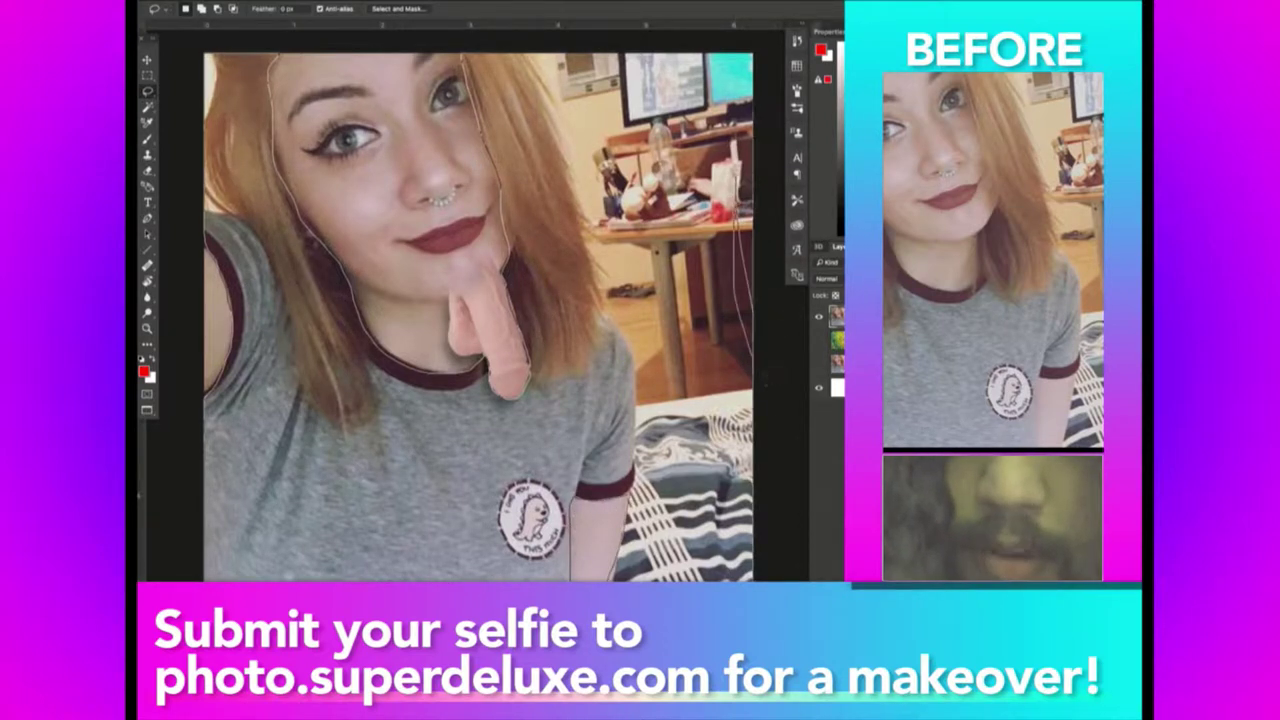
pyautogui.moveTo(754, 340); pyautogui.dragTo(810, 20)
pyautogui.press('Delete')
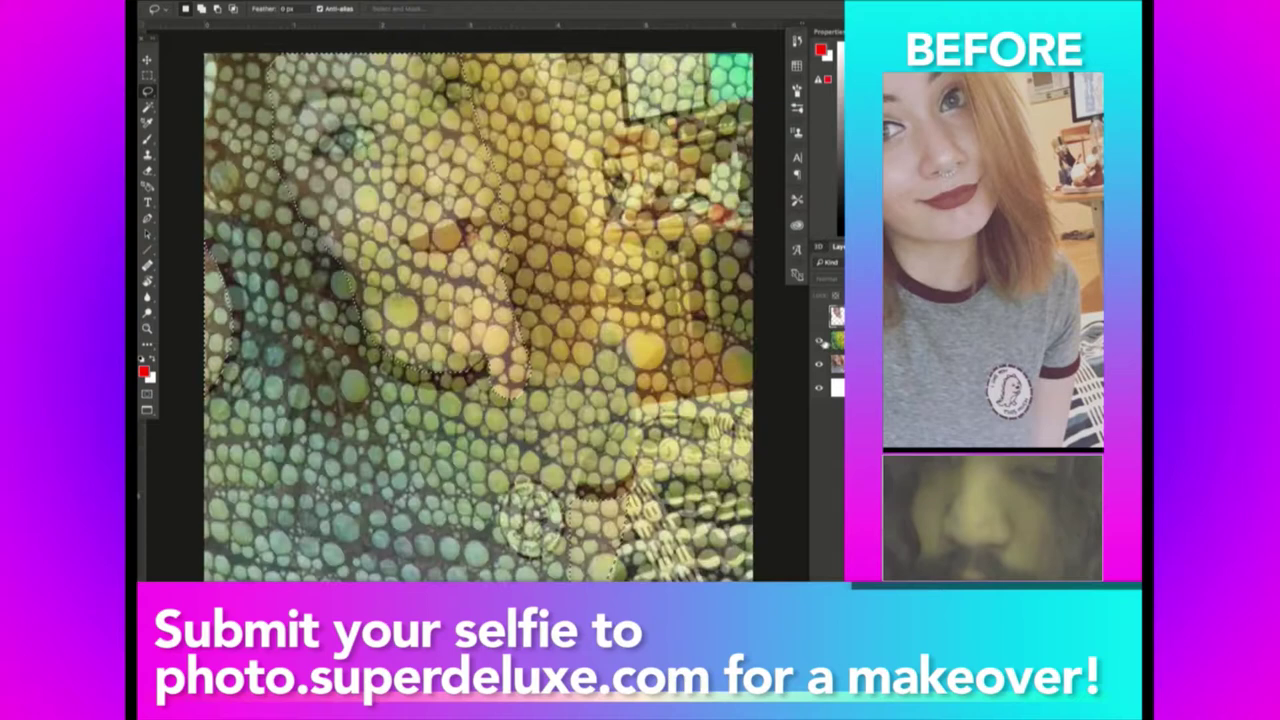
# Confine the reptile texture to the face area and blend it with Overlay.
pyautogui.click(818, 341)
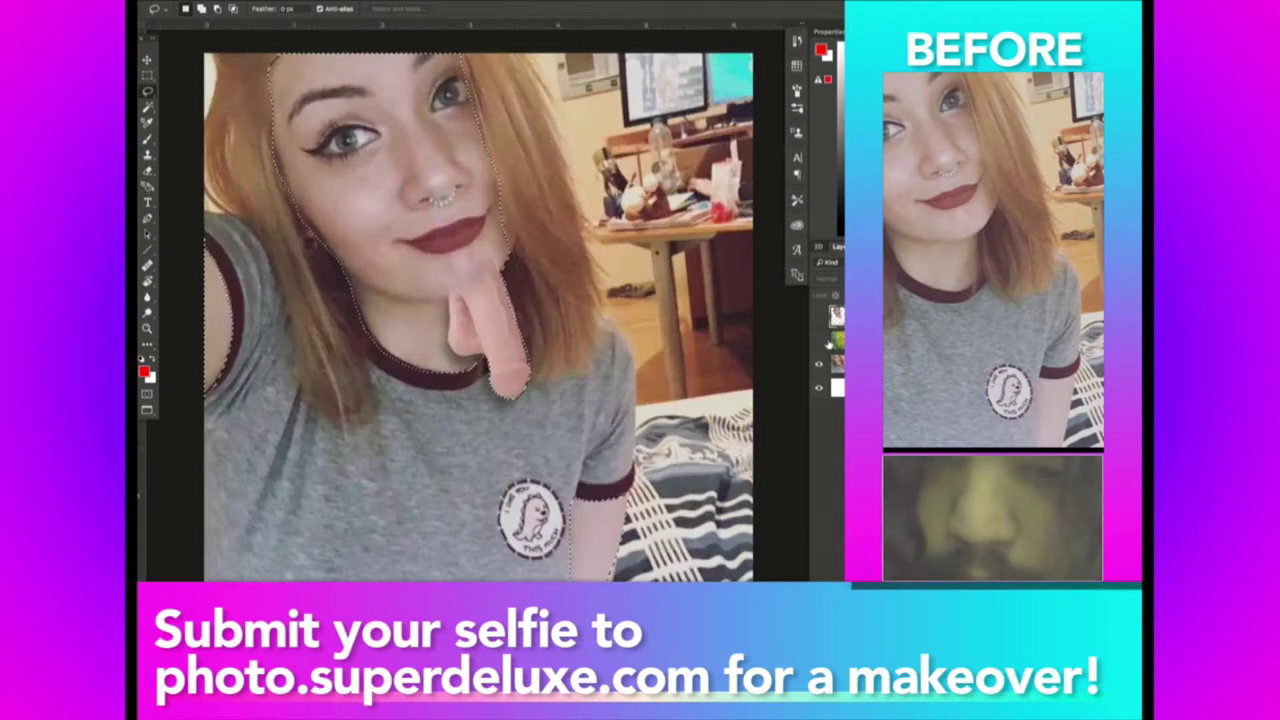
pyautogui.click(818, 341)
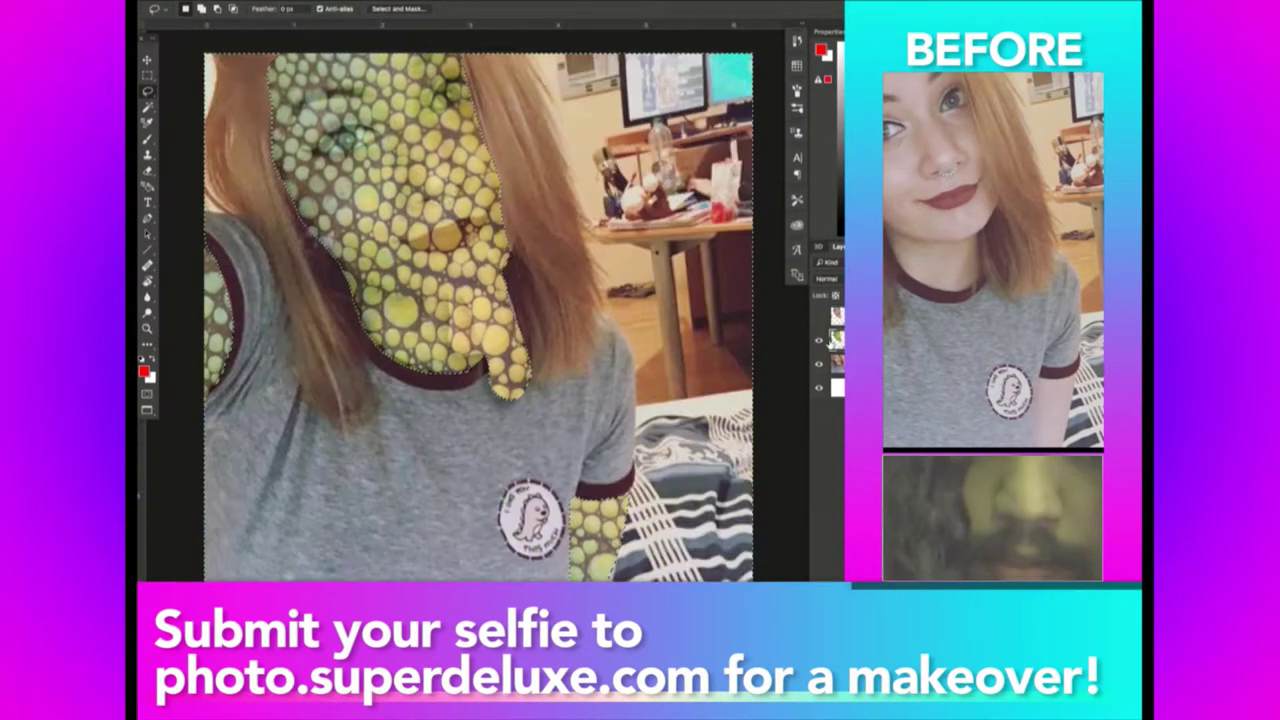
pyautogui.click(828, 278)
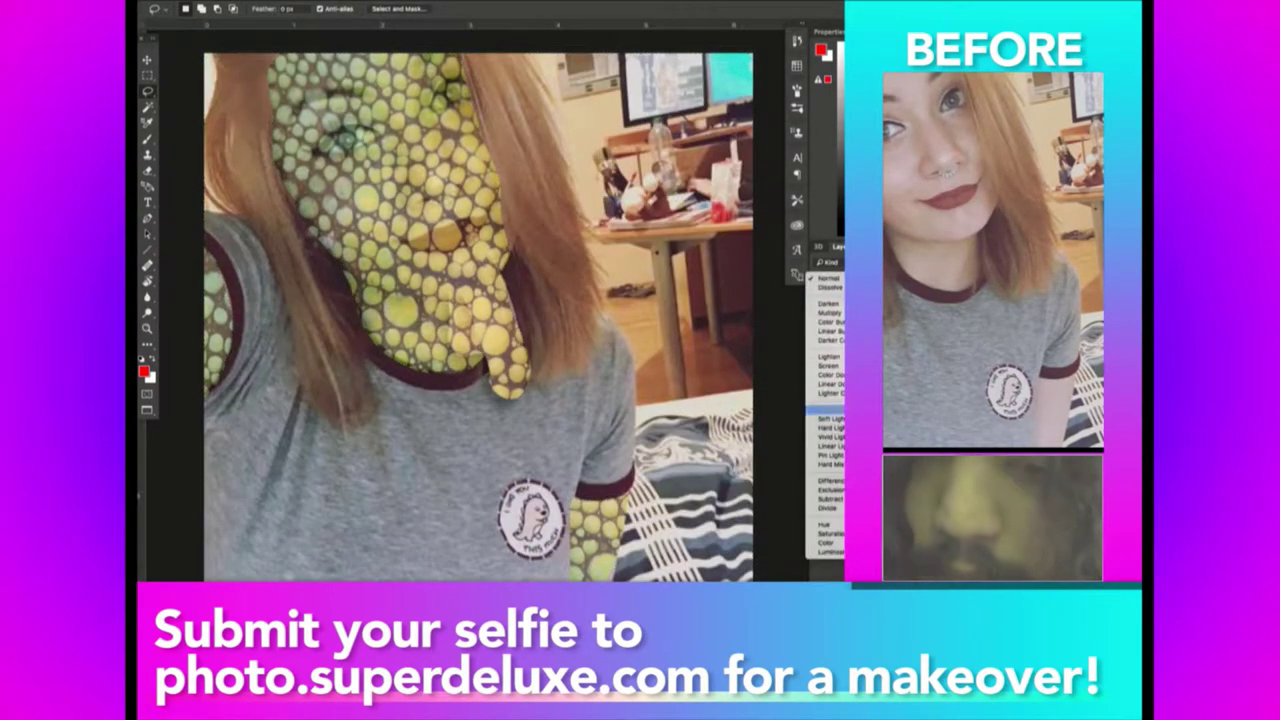
pyautogui.click(829, 410)
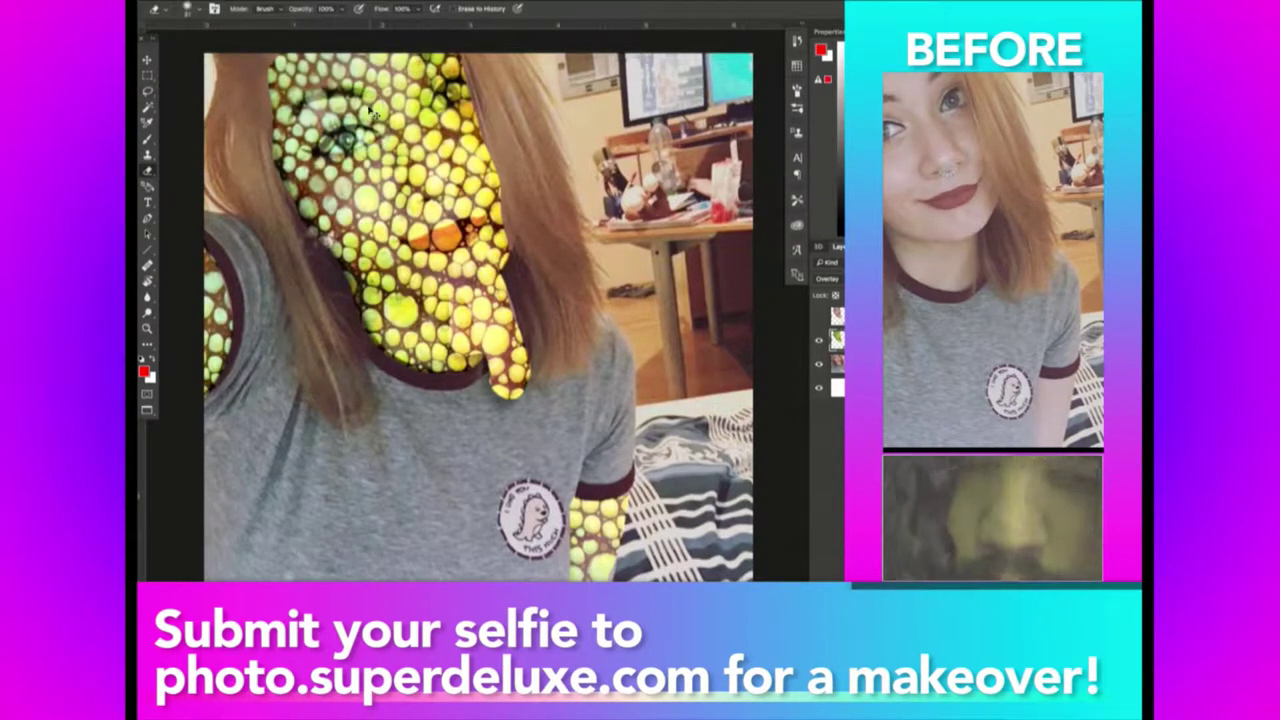
# Darken the texture's midtones to 0.36 with Levels.
pyautogui.hotkey('ctrl', 'l')
pyautogui.moveTo(760, 459); pyautogui.dragTo(805, 459)
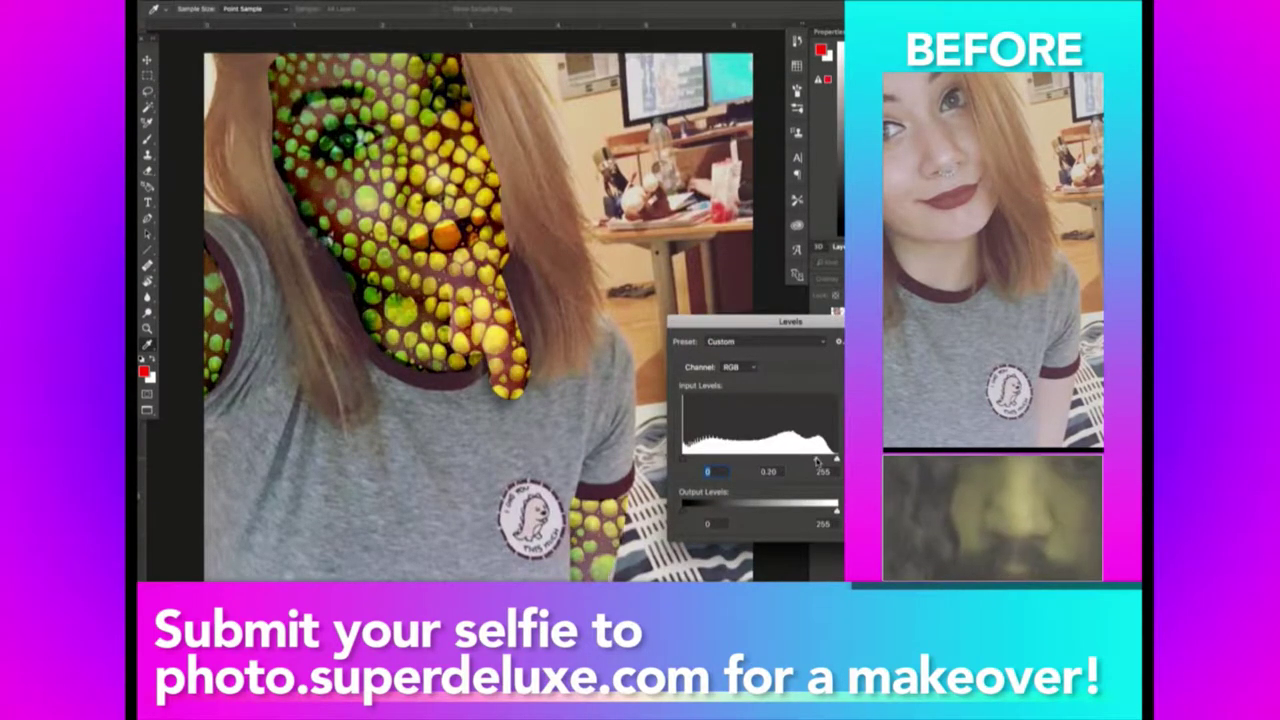
pyautogui.press('Return')
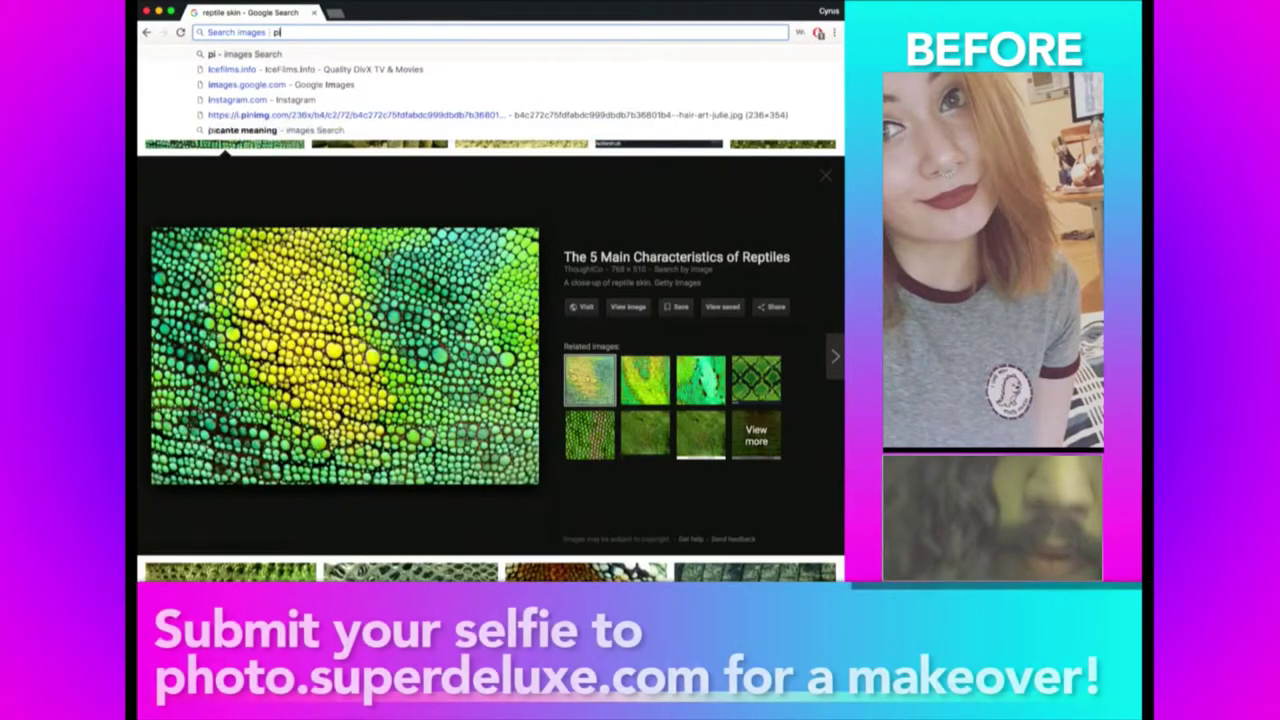
# Search Google Images for 'pig nose png' and open the second result.
pyautogui.write('g nose png')
pyautogui.press('Return')
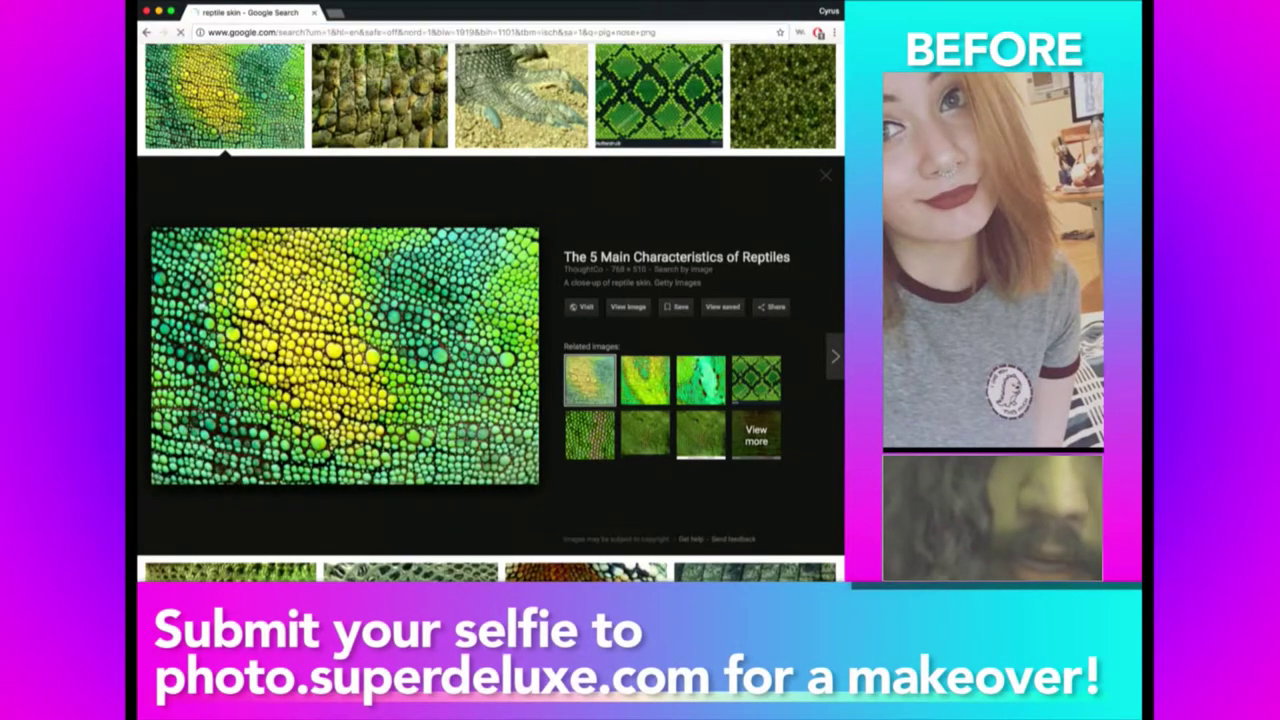
pyautogui.click(314, 214)
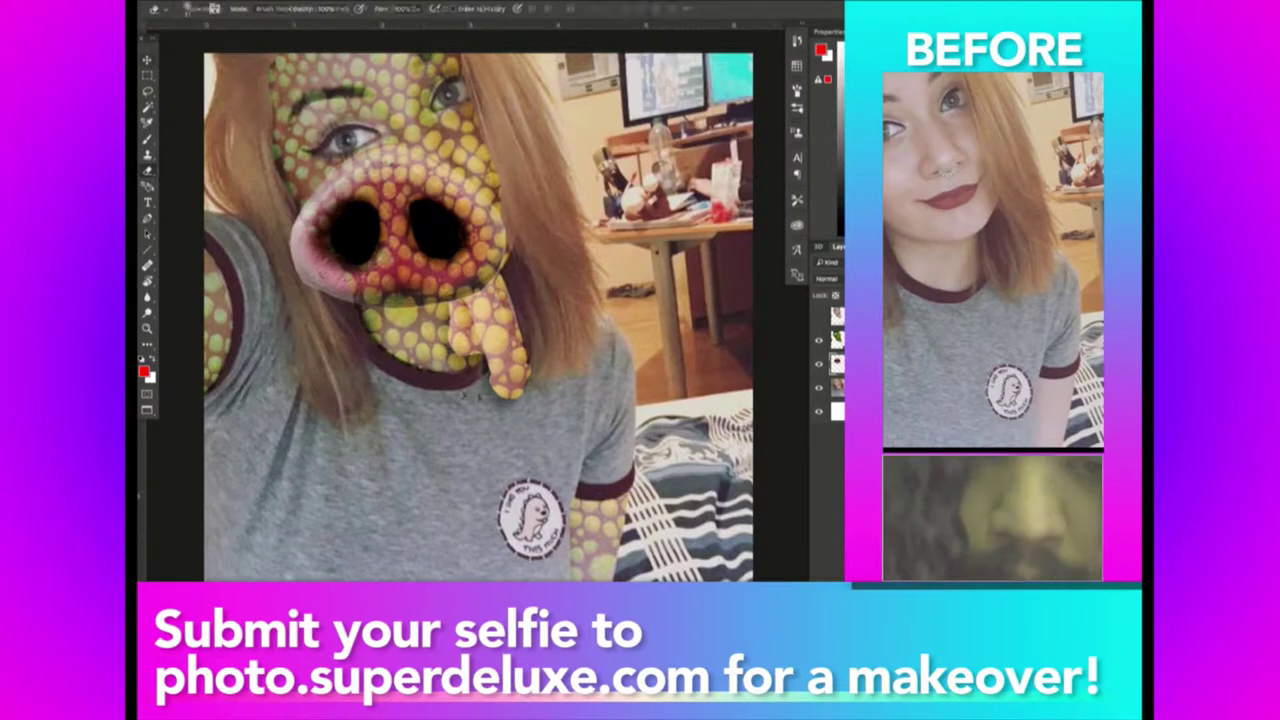
# Rotate the pasted pig nose about -17° and position it over her nose.
pyautogui.hotkey('ctrl', 't')
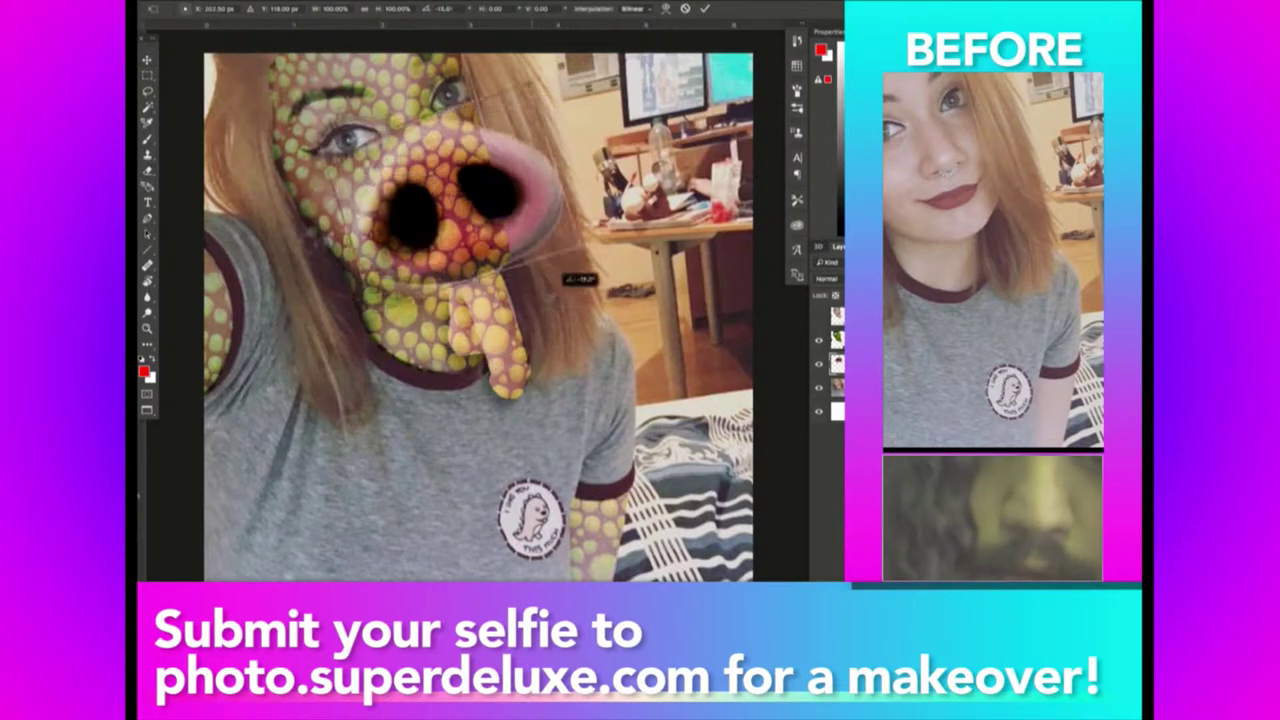
pyautogui.moveTo(468, 395)
pyautogui.mouseDown()
pyautogui.moveTo(580, 270)
pyautogui.moveTo(502, 204)
pyautogui.moveTo(422, 212)
pyautogui.mouseUp()
pyautogui.press('Return')
pyautogui.press('e')
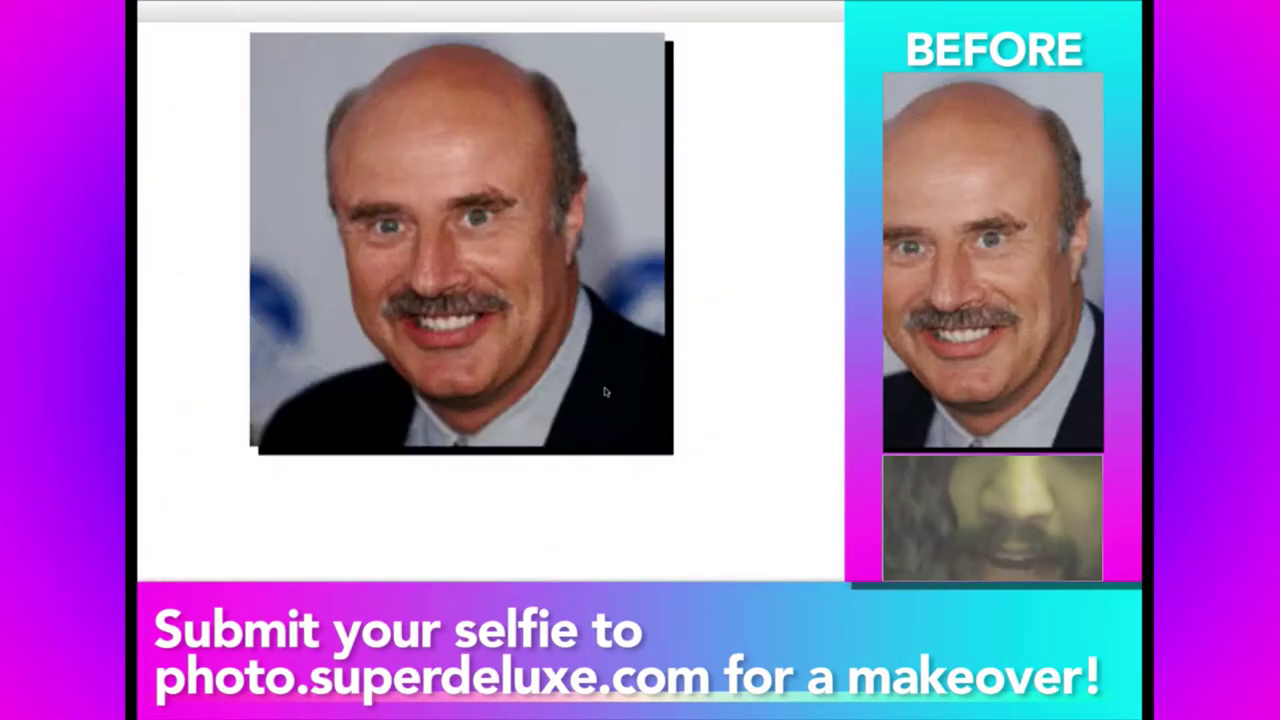
# Copy the bald man's photo from the gallery and start a new 450 x 450 px document.
pyautogui.rightClick(456, 255)
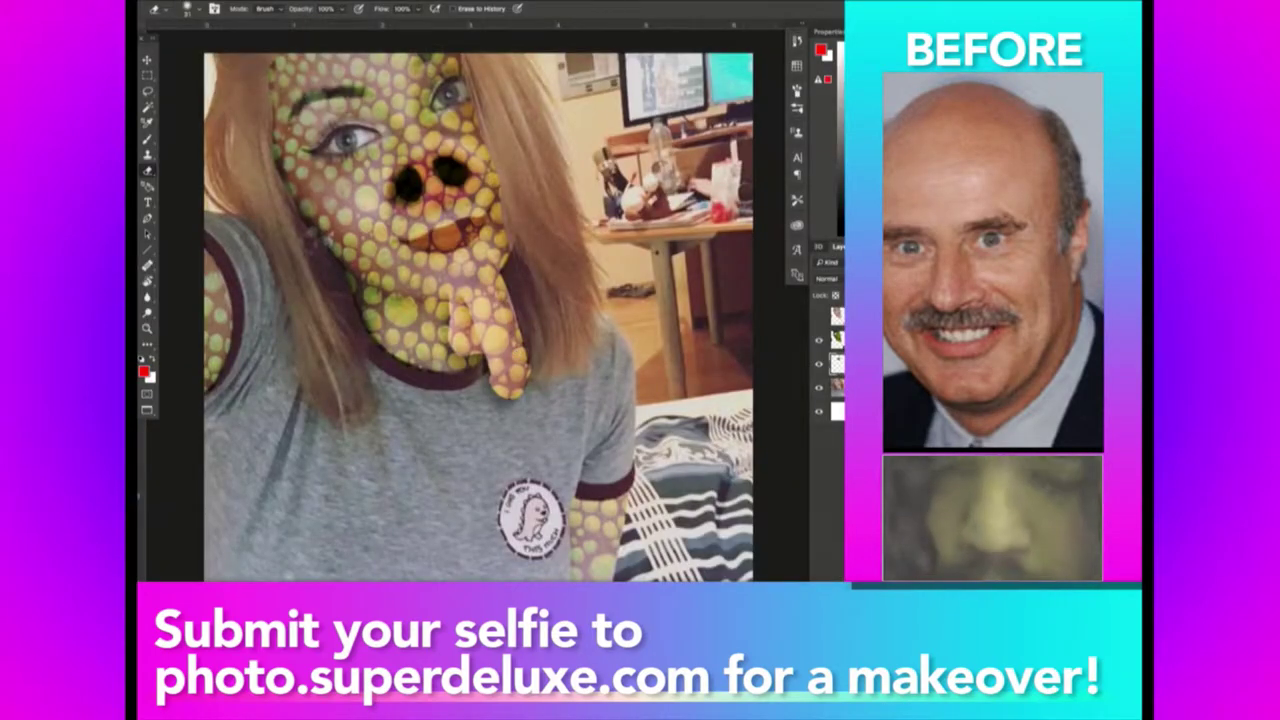
pyautogui.hotkey('ctrl', 'n')
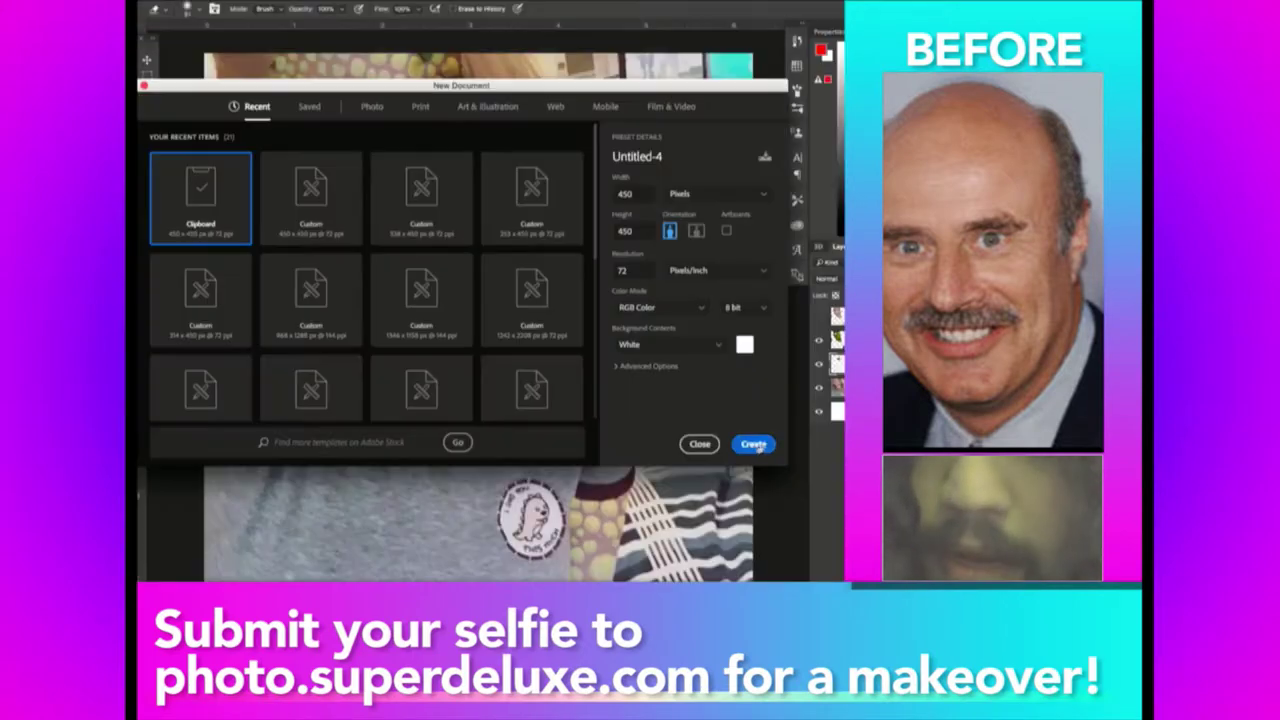
# Create the 450 x 450 px document, paste in the bald man's photo, and zoom in.
pyautogui.click(762, 446)
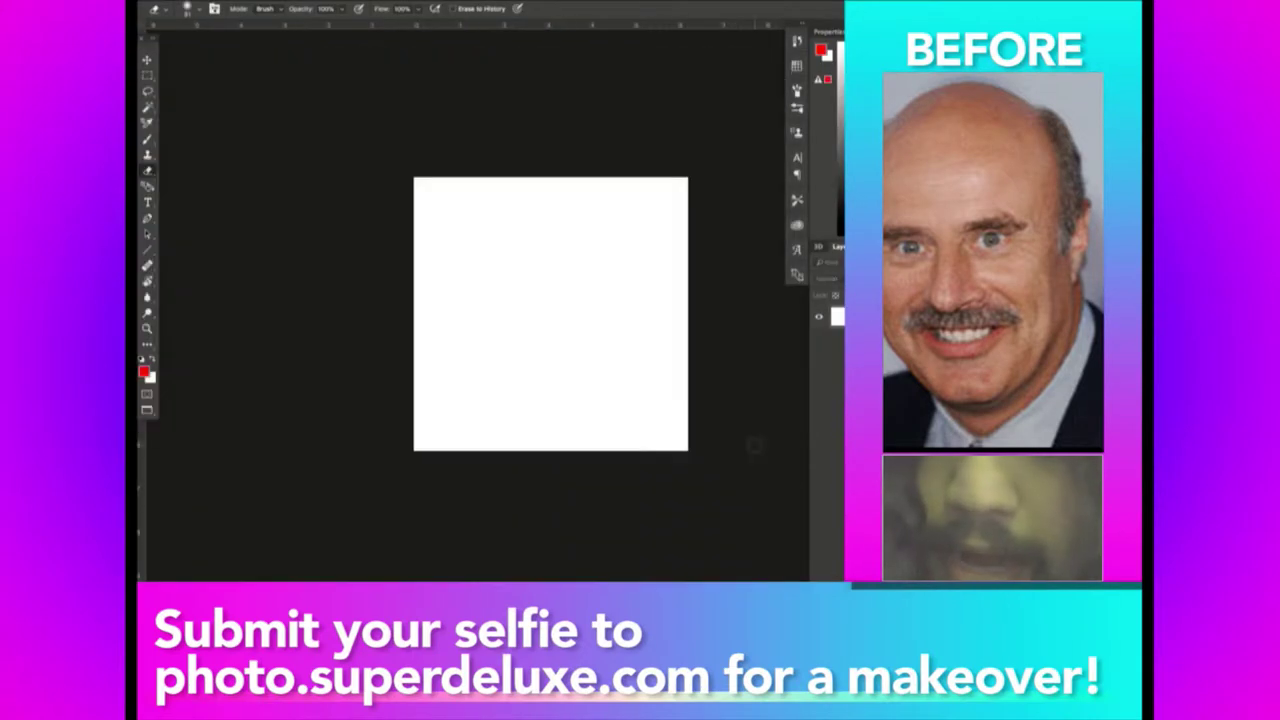
pyautogui.hotkey('ctrl', 'v')
pyautogui.press('z')
pyautogui.click(629, 351)
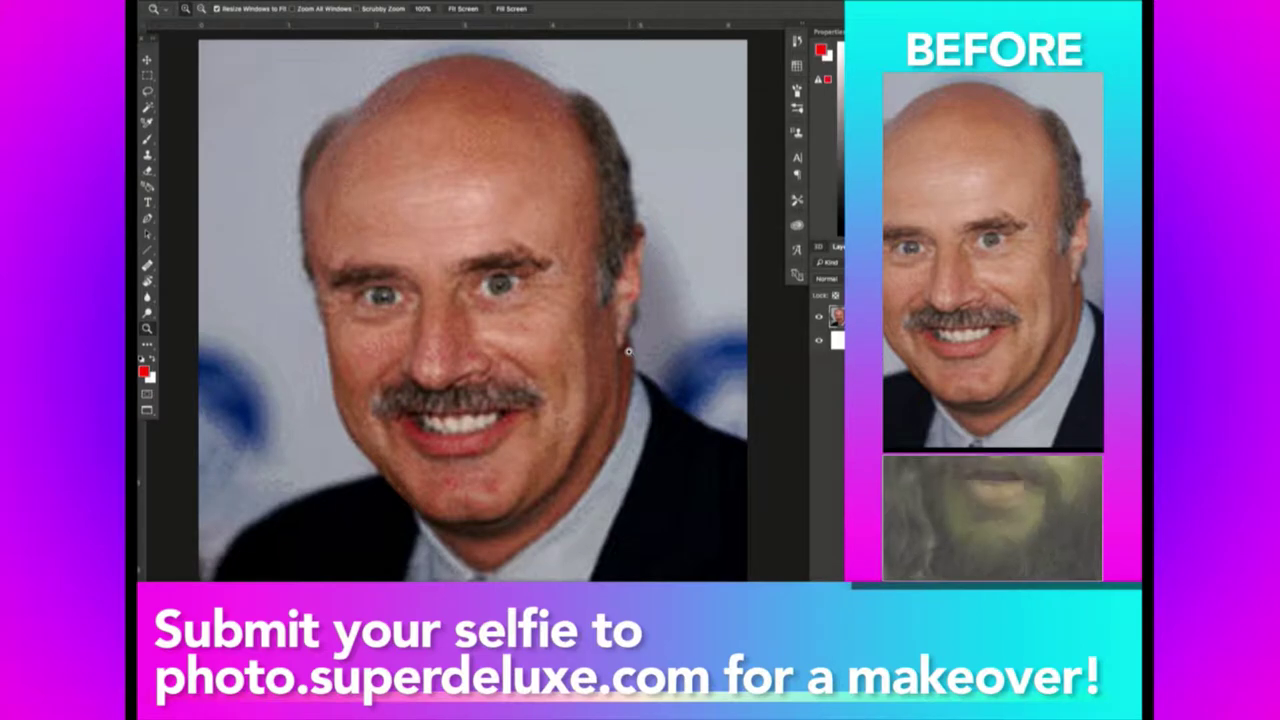
# Add a full-canvas red text caption reading 'WHAT SHOULD WE DO?'.
pyautogui.press('t')
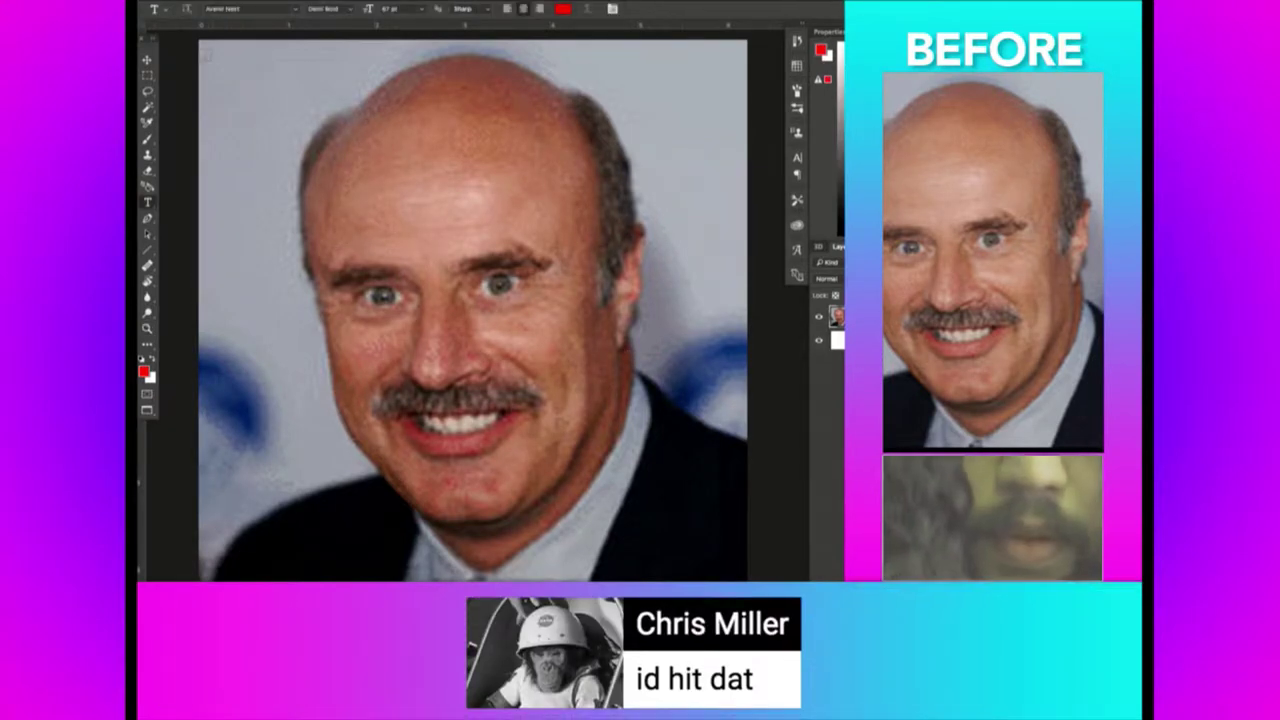
pyautogui.moveTo(203, 57); pyautogui.dragTo(746, 563)
pyautogui.write('WHAT SHOULD W')
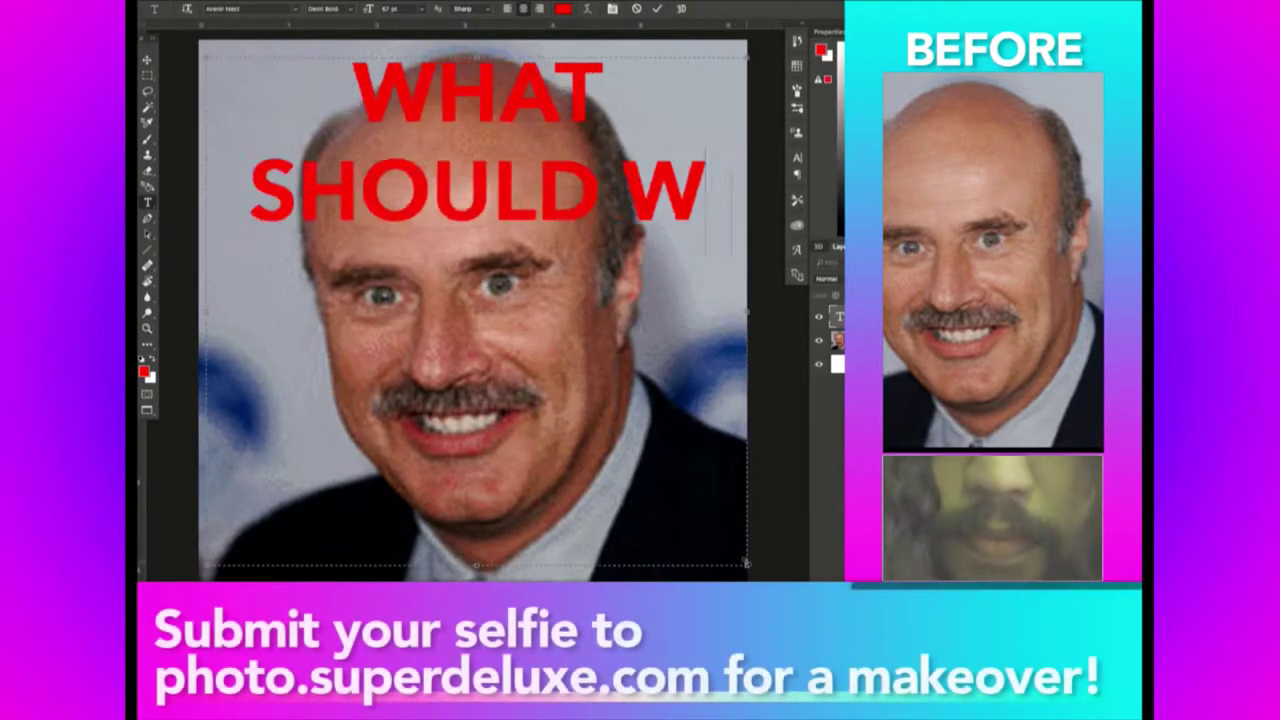
pyautogui.write('E DO?')
pyautogui.hotkey('ctrl', 'Return')
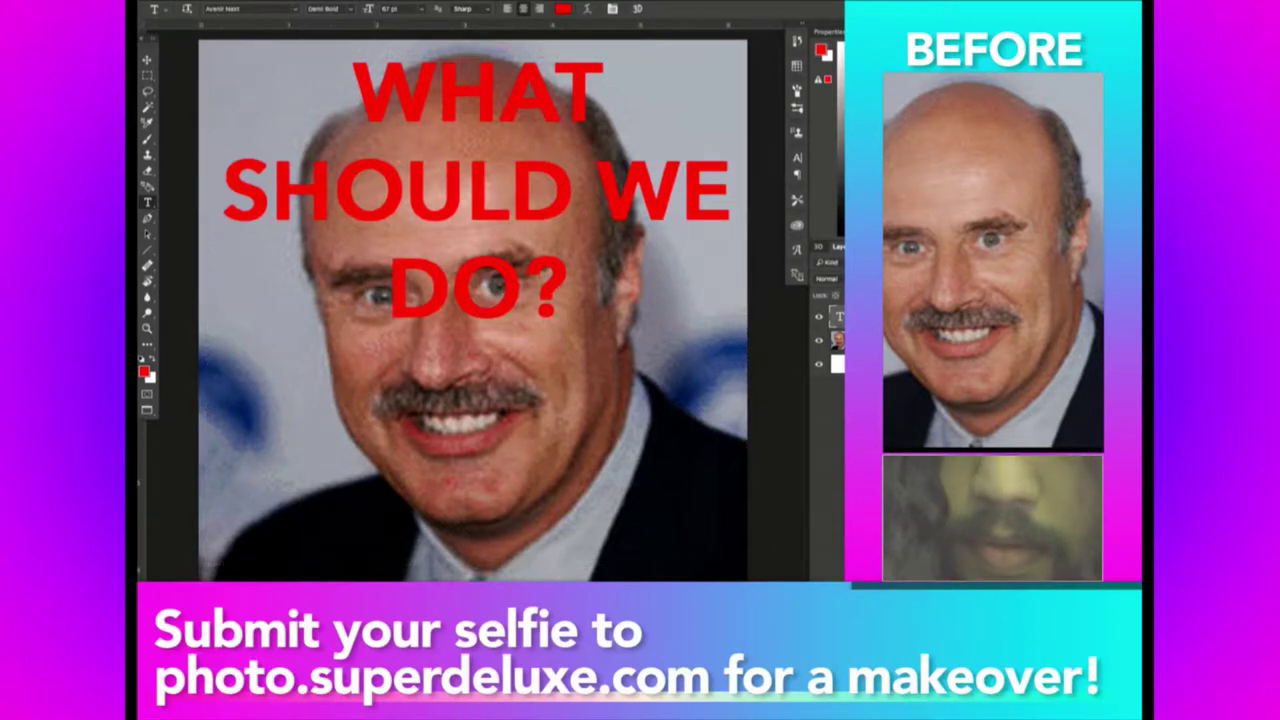
# Toggle the caption layer's visibility repeatedly, leaving the red caption hidden.
pyautogui.click(817, 318)
pyautogui.click(817, 318)
pyautogui.click(817, 318)
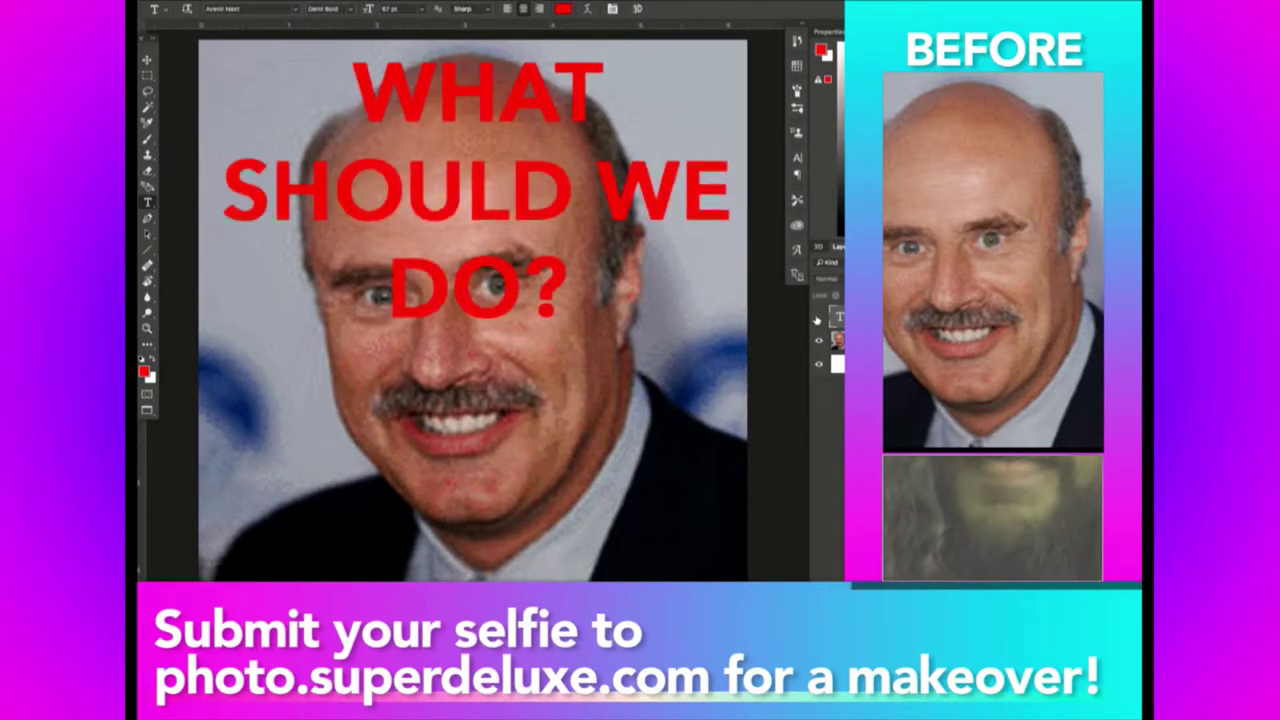
pyautogui.click(817, 318)
pyautogui.click(817, 318)
pyautogui.click(817, 318)
pyautogui.click(817, 318)
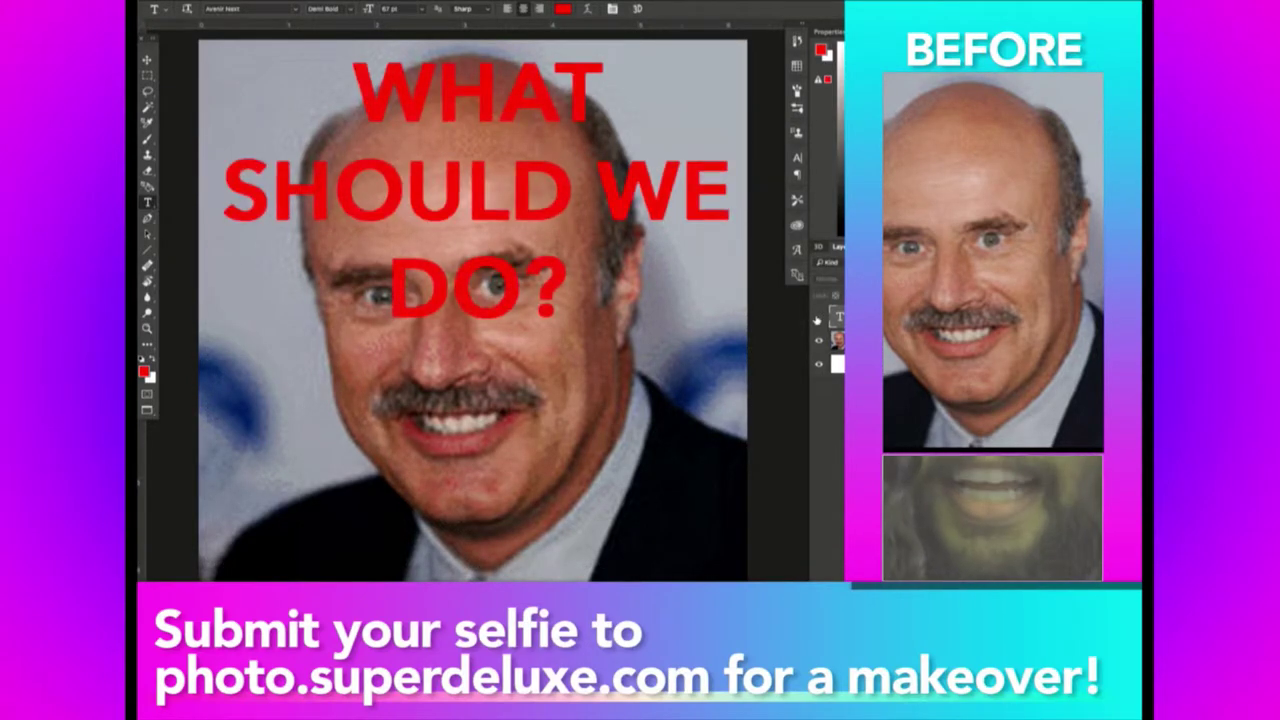
pyautogui.click(817, 318)
pyautogui.click(817, 318)
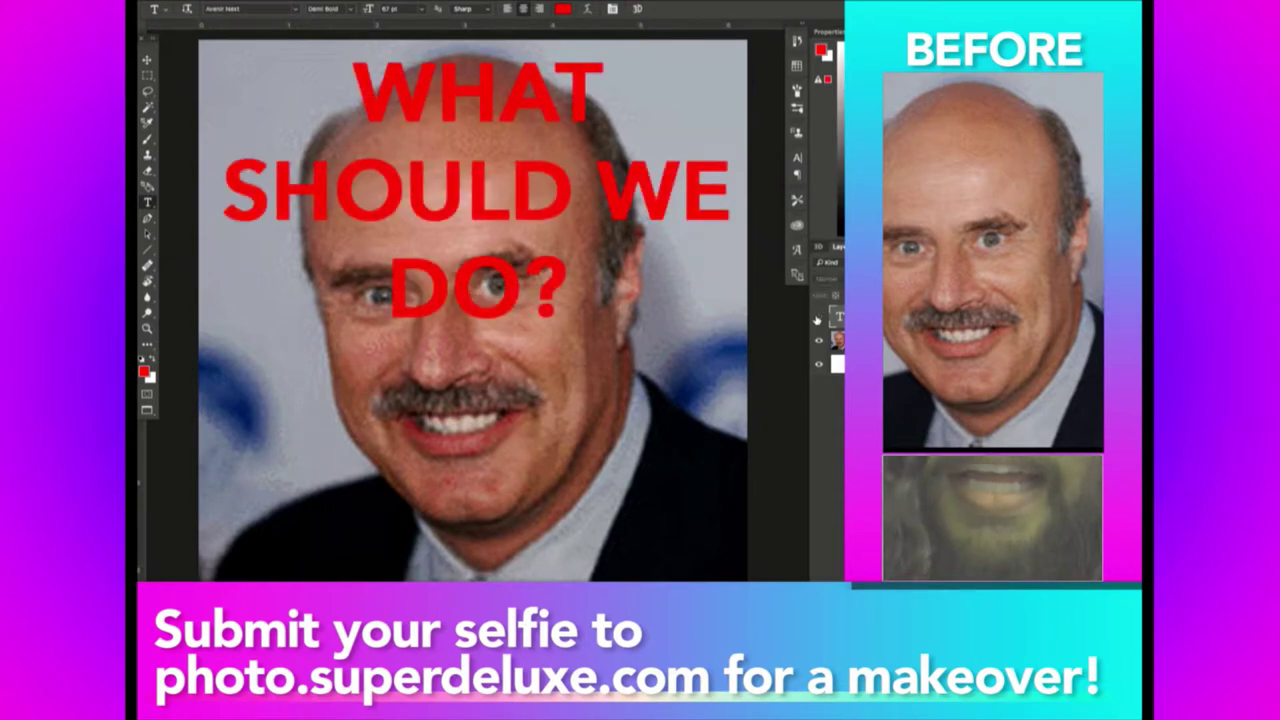
pyautogui.click(817, 318)
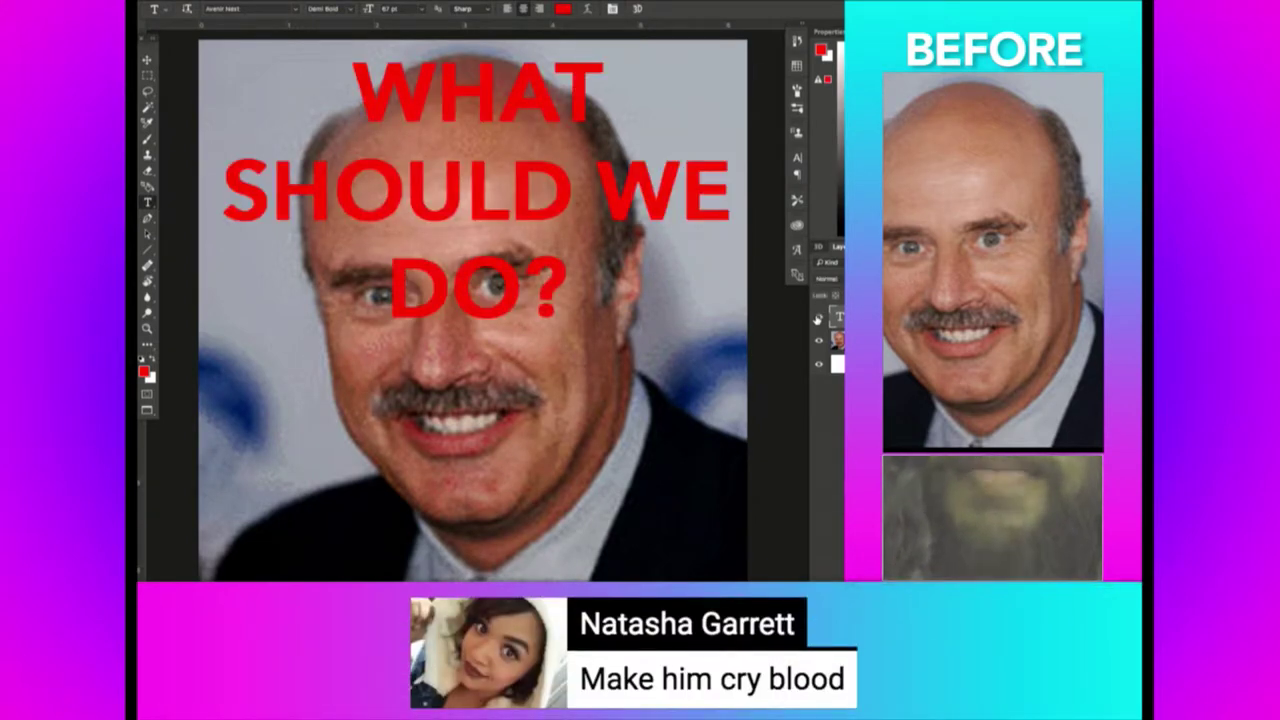
pyautogui.click(817, 318)
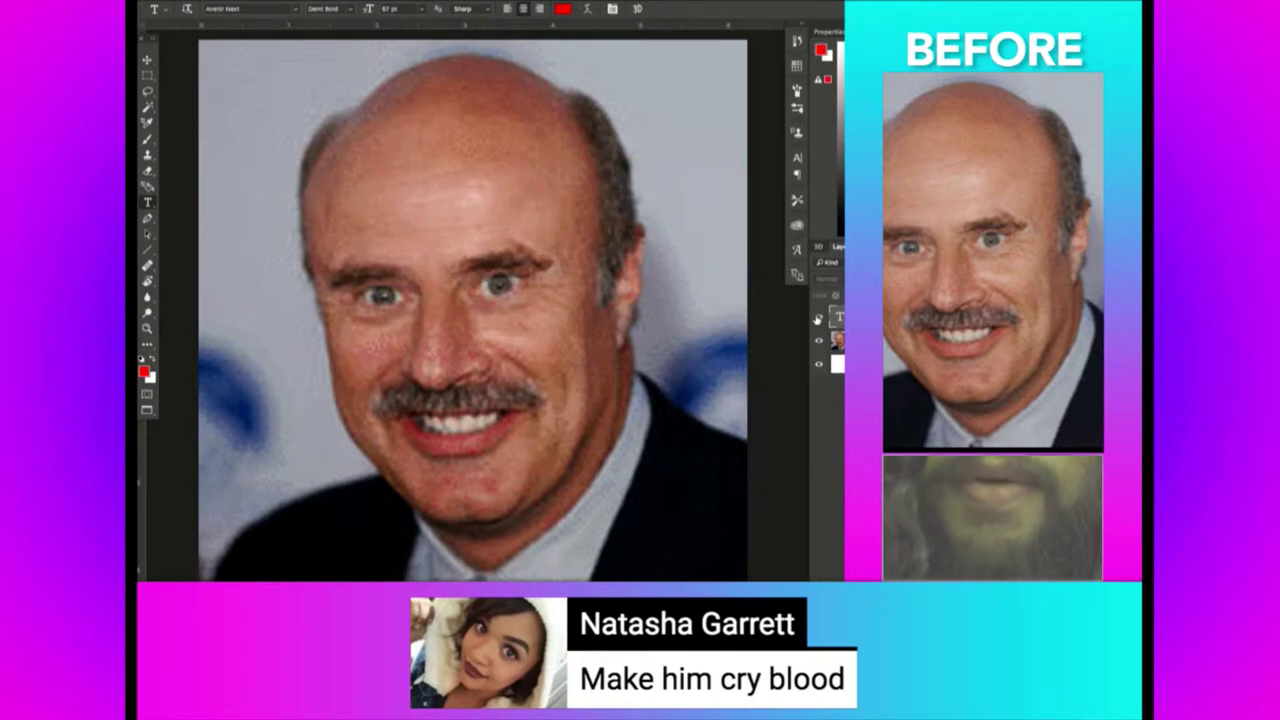
pyautogui.click(817, 318)
pyautogui.click(817, 318)
pyautogui.click(817, 318)
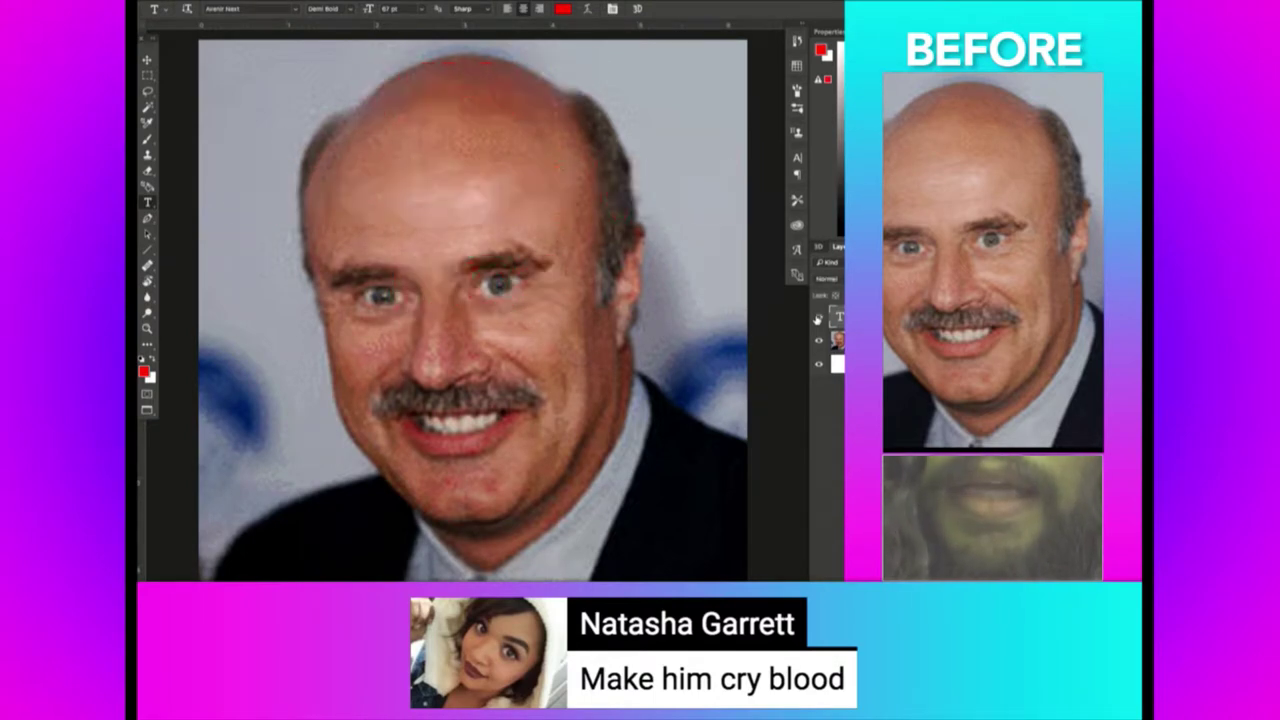
pyautogui.click(817, 318)
pyautogui.click(817, 318)
pyautogui.click(817, 318)
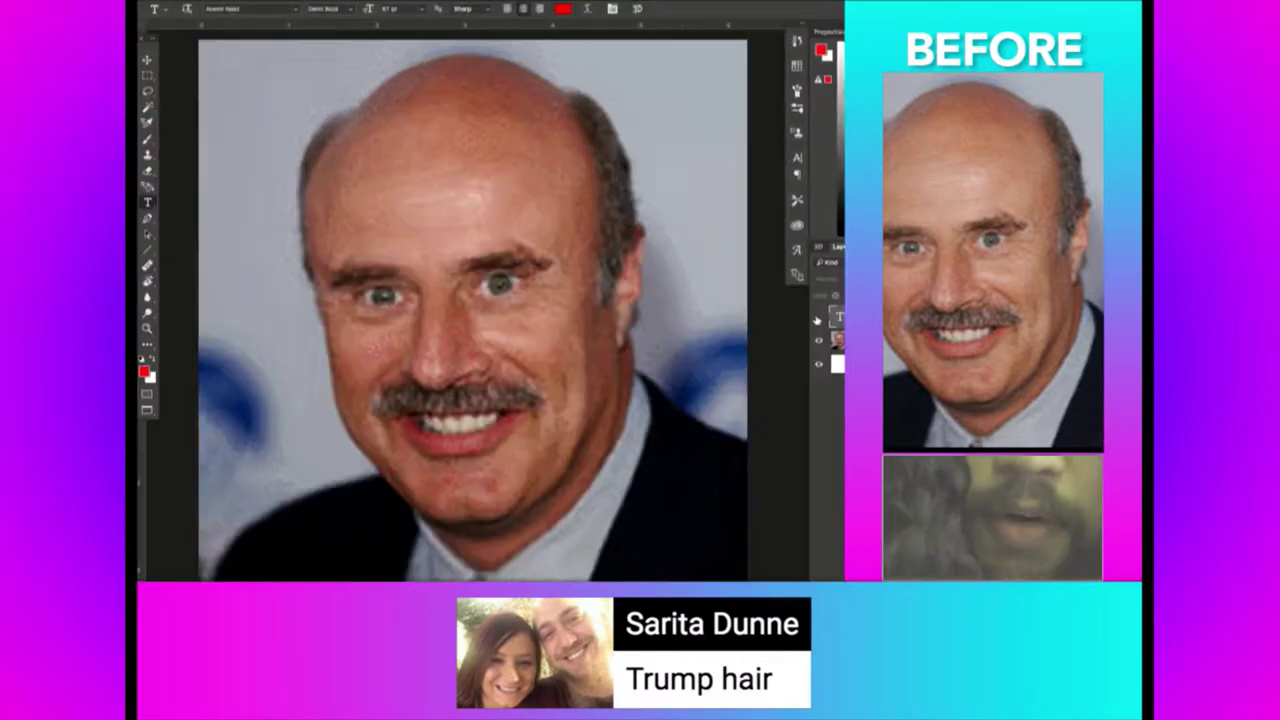
# Search Google Images for 'trump hair png' and preview the Trump's Hair result.
pyautogui.press('super+Tab')
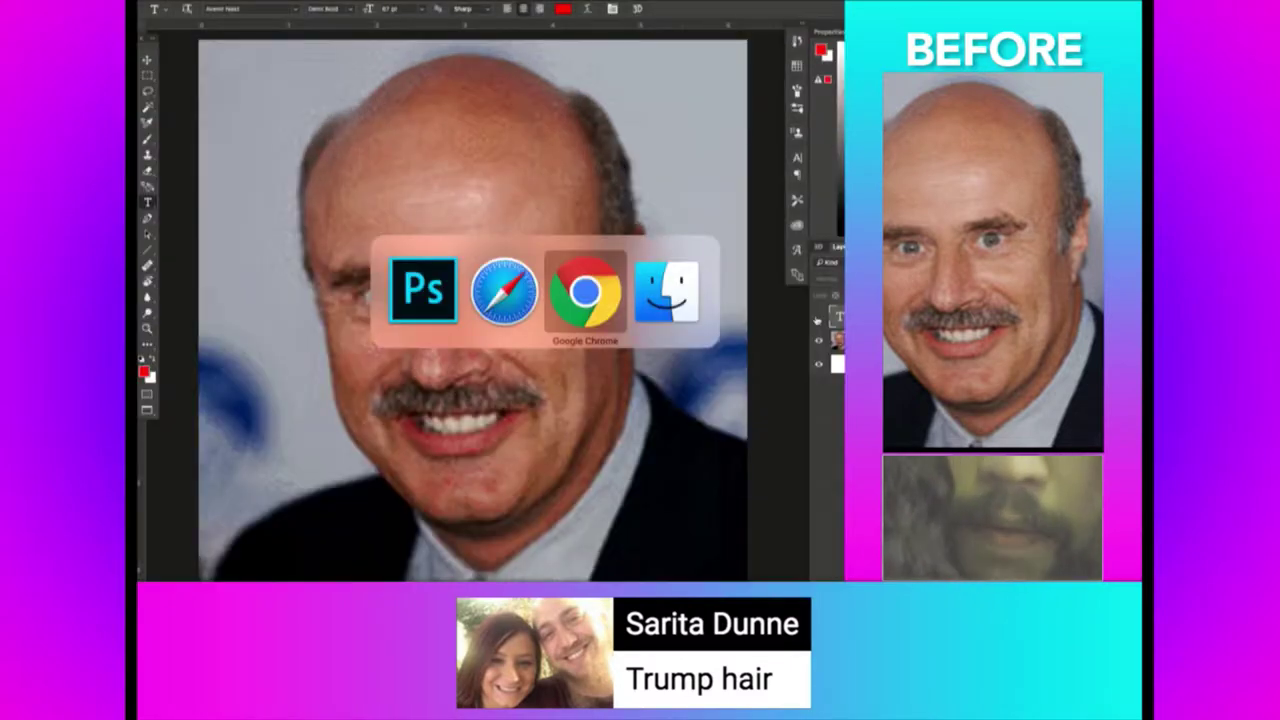
pyautogui.write('tur')
pyautogui.press('BackSpace')
pyautogui.press('BackSpace')
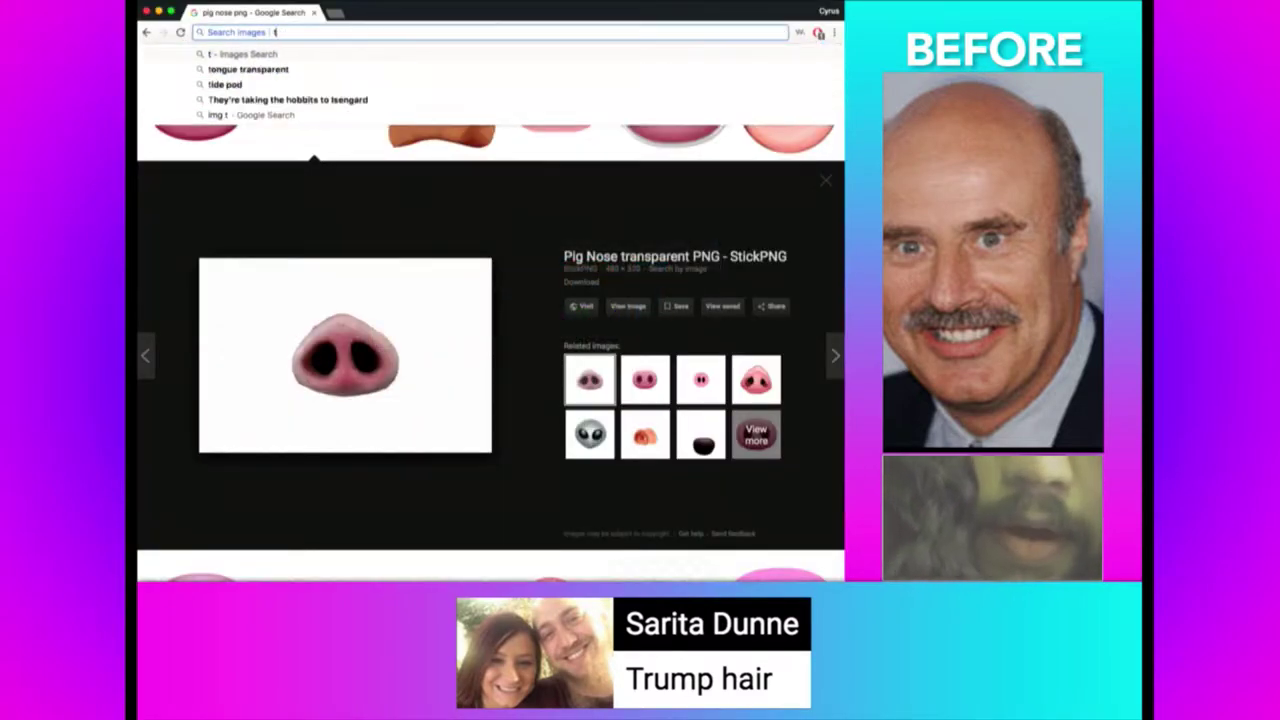
pyautogui.write('rump hair png')
pyautogui.press('Return')
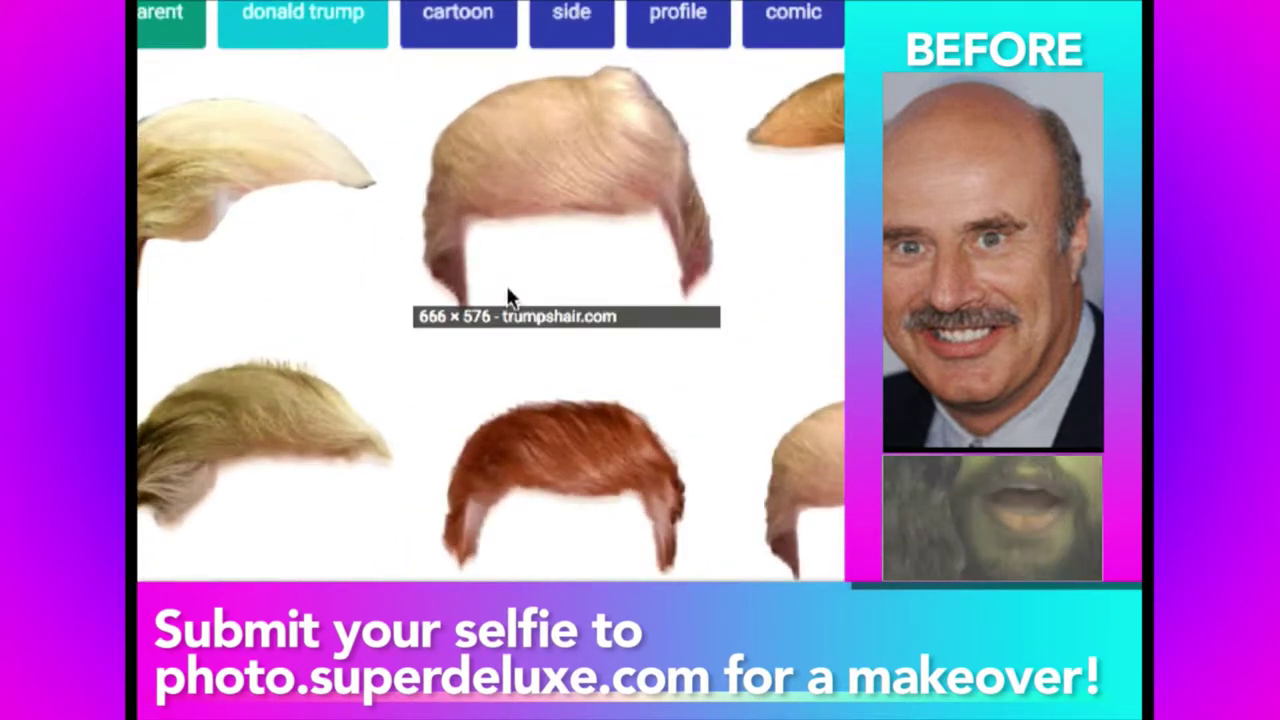
pyautogui.click(505, 290)
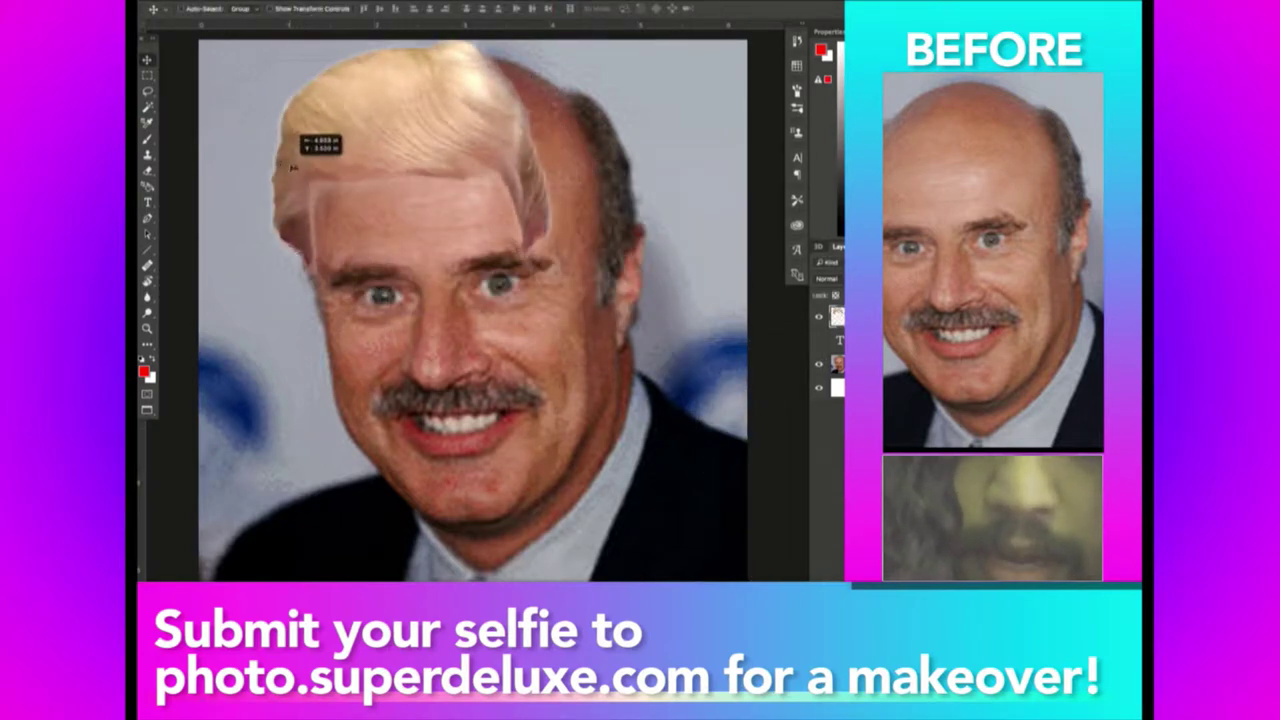
# Enlarge the pasted blond hairpiece in two Free Transform passes and move it onto the head.
pyautogui.moveTo(587, 312); pyautogui.dragTo(640, 340)
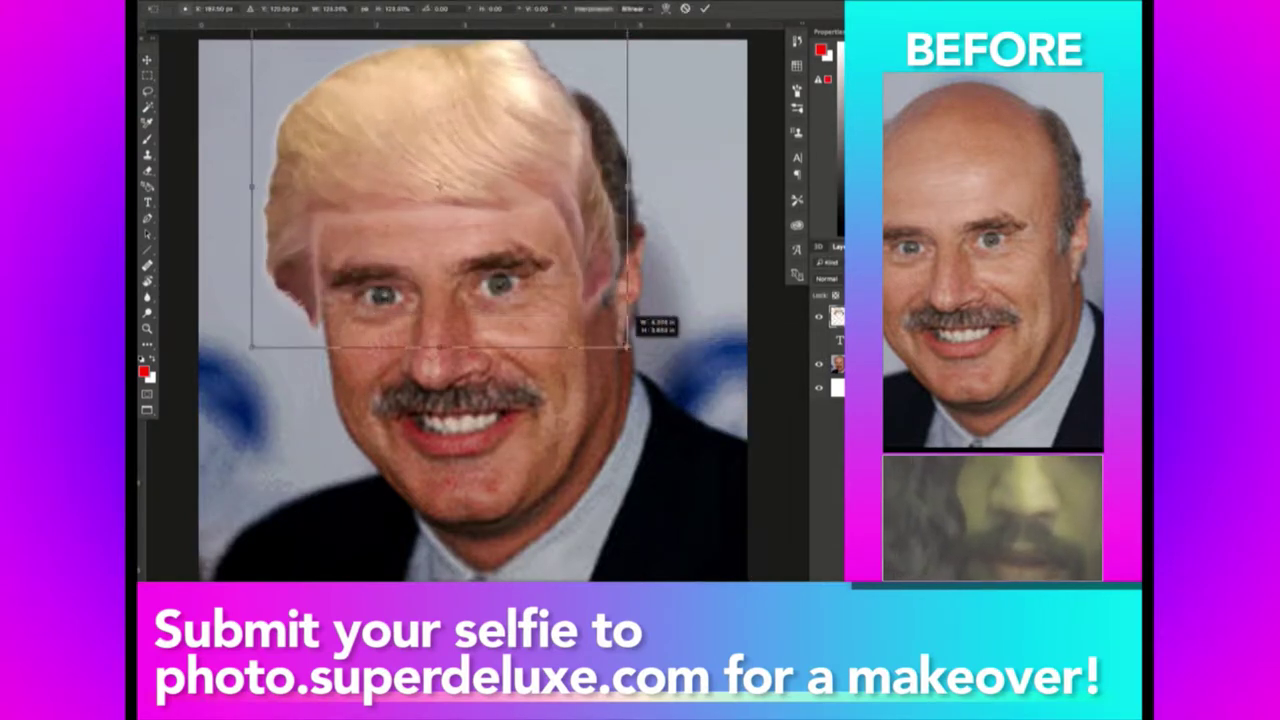
pyautogui.press('Return')
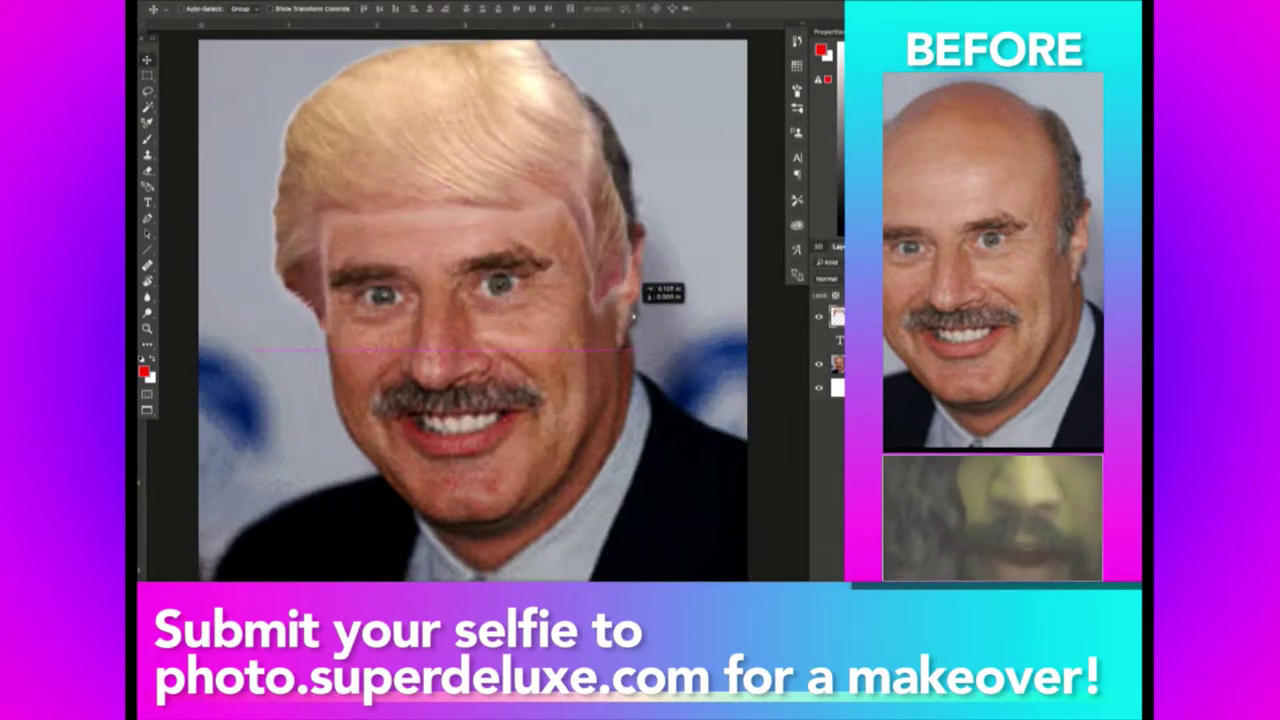
pyautogui.hotkey('ctrl', 't')
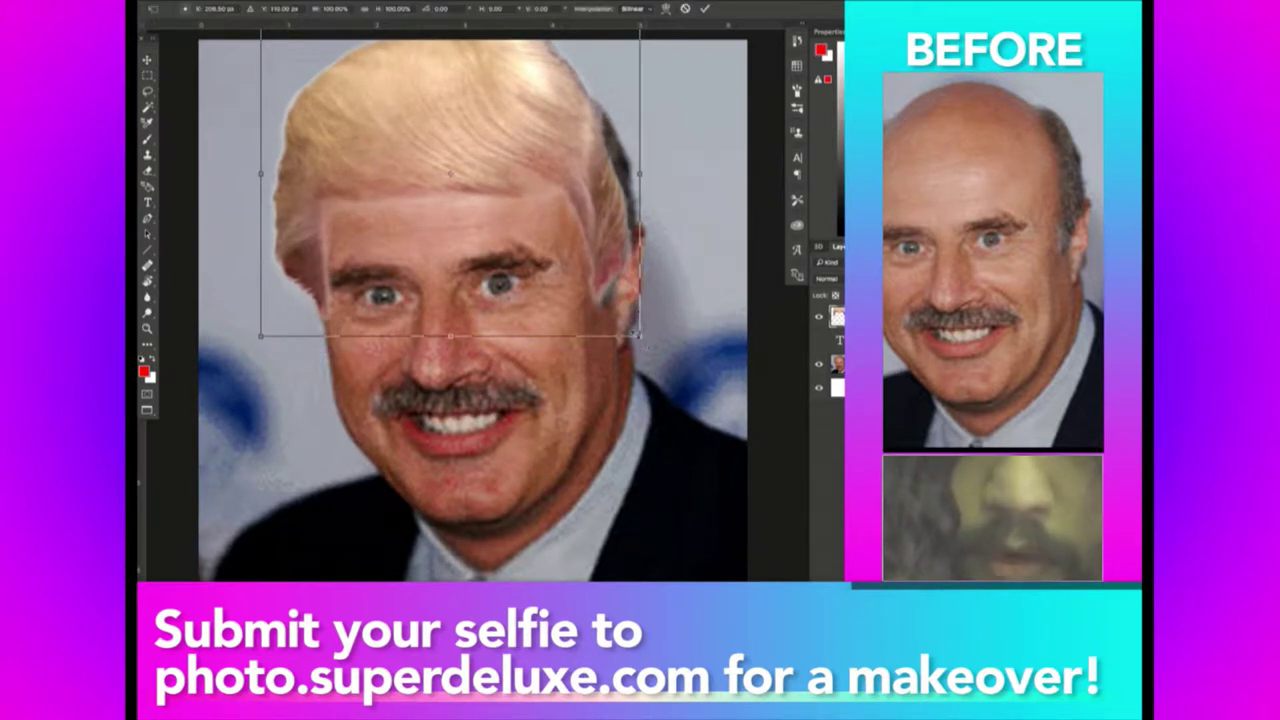
pyautogui.moveTo(637, 334); pyautogui.dragTo(648, 342)
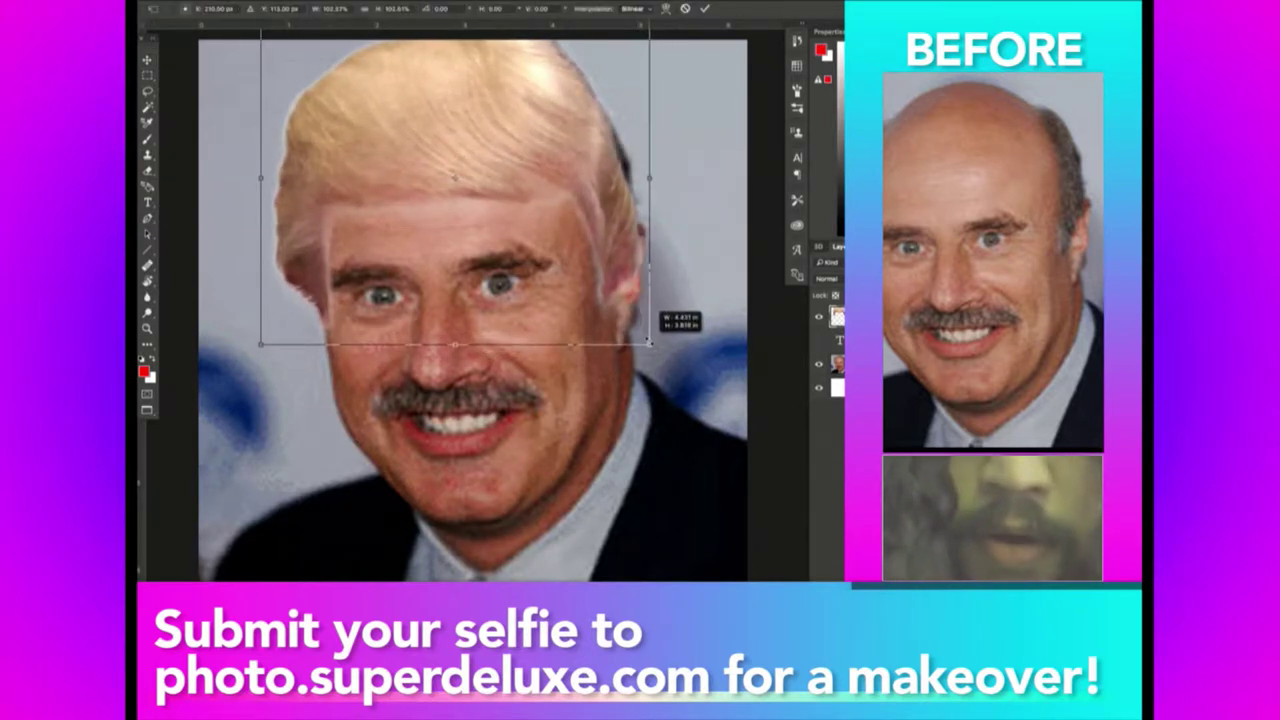
pyautogui.moveTo(648, 342)
pyautogui.mouseDown()
pyautogui.moveTo(660, 354)
pyautogui.moveTo(660, 343)
pyautogui.mouseUp()
pyautogui.press('Return')
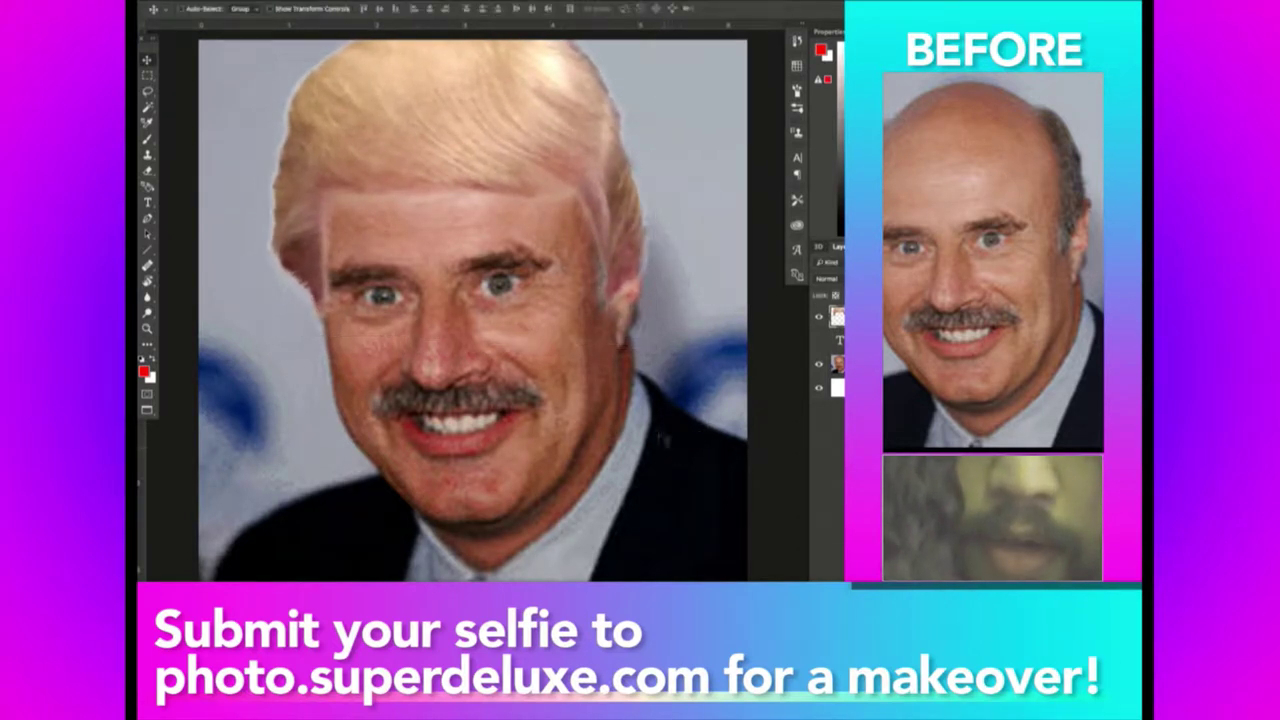
pyautogui.moveTo(663, 437); pyautogui.dragTo(665, 355)
# Zoom out to check the whole photo, then zoom in closely on the mouth.
pyautogui.press('z')
pyautogui.keyDown('alt'); pyautogui.click(506, 350); pyautogui.keyUp('alt')
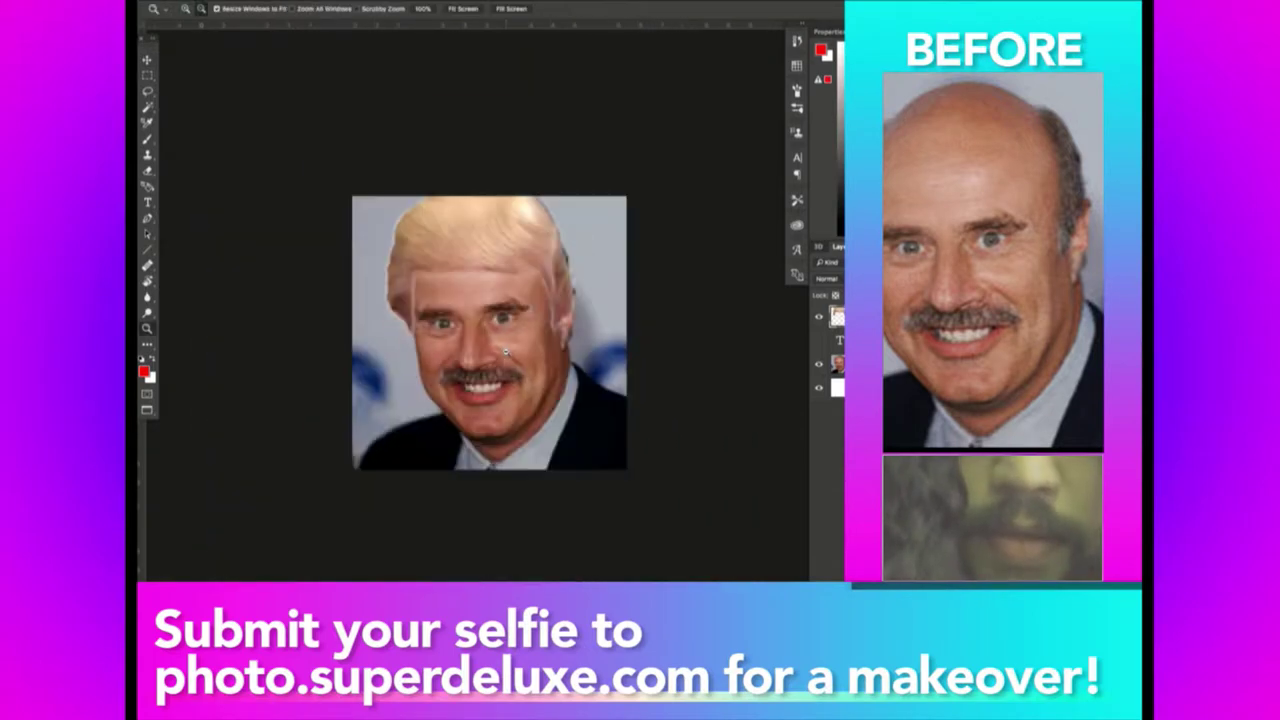
pyautogui.press('e')
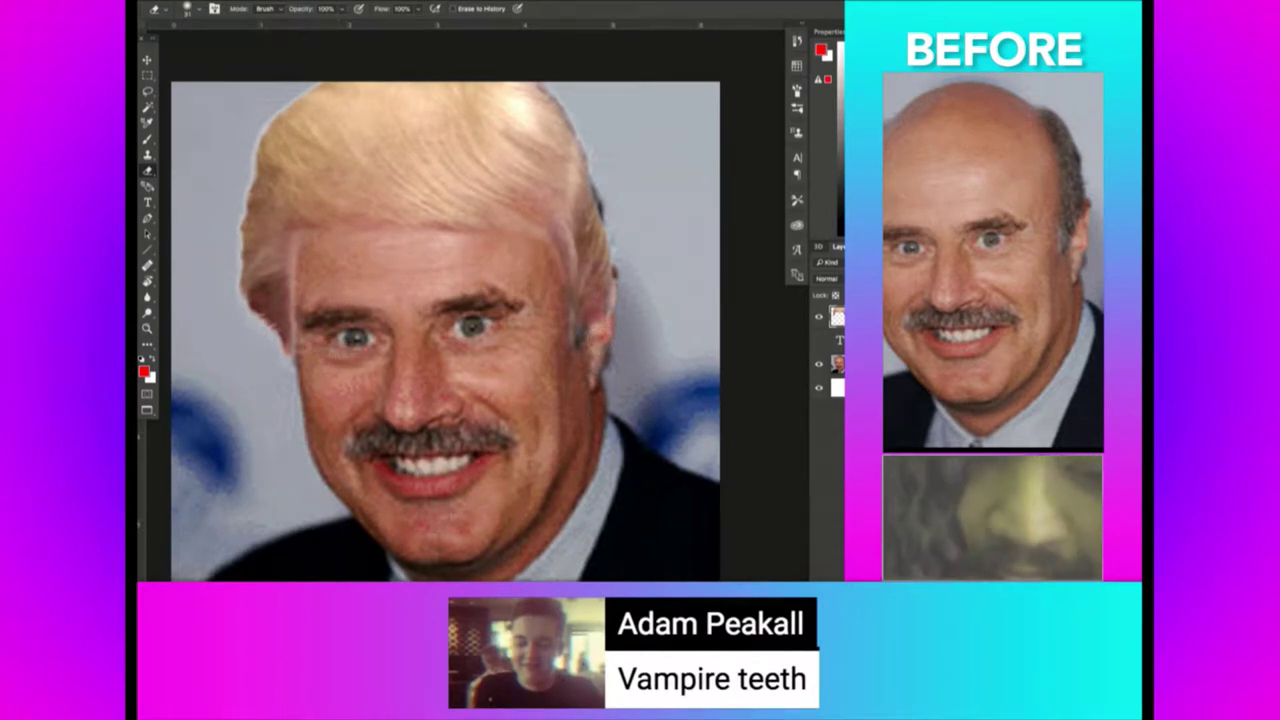
pyautogui.press('z')
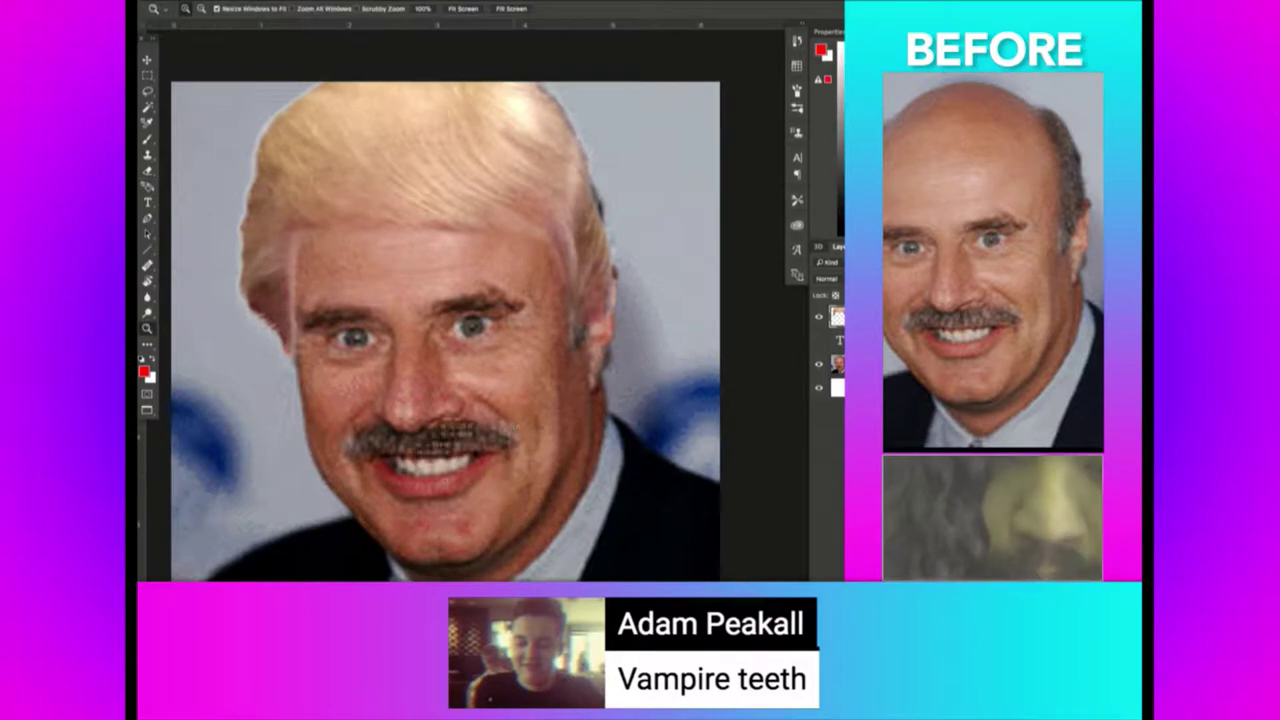
pyautogui.moveTo(325, 518); pyautogui.dragTo(341, 527)
pyautogui.scroll(-5, 569, 322)
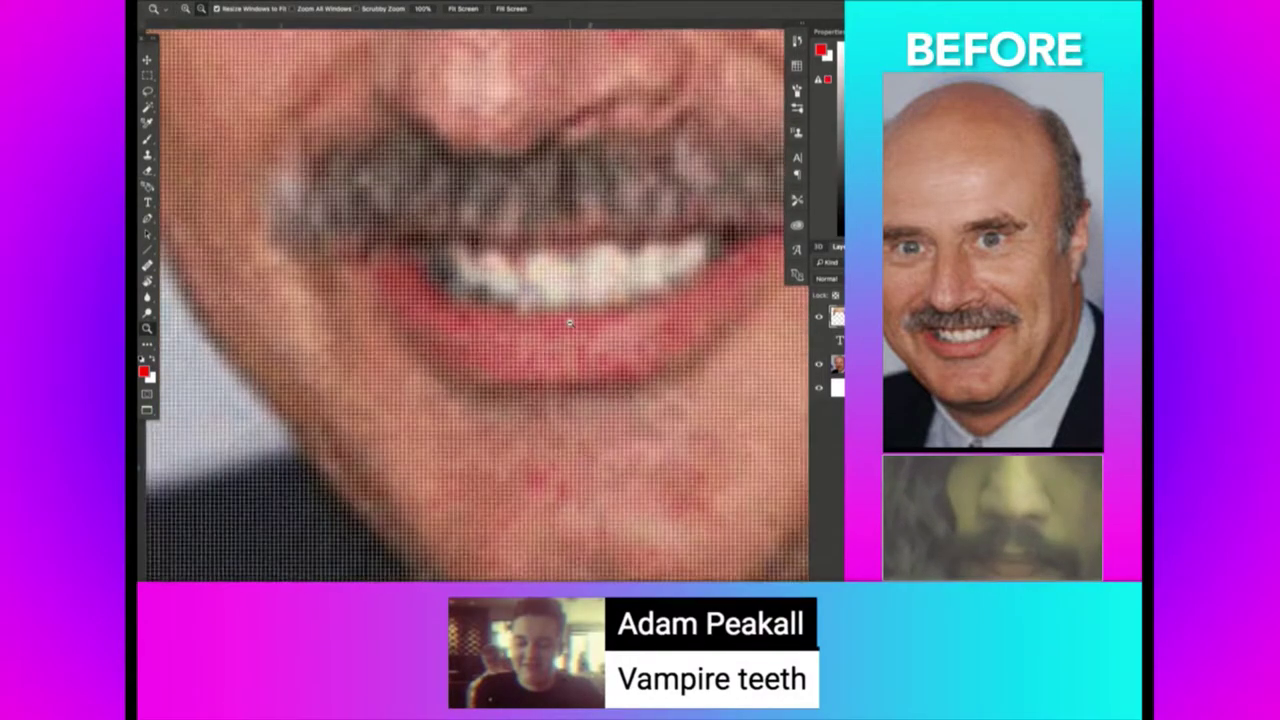
# Lasso the teeth and reshape them into pointed fangs with Liquify.
pyautogui.press('l')
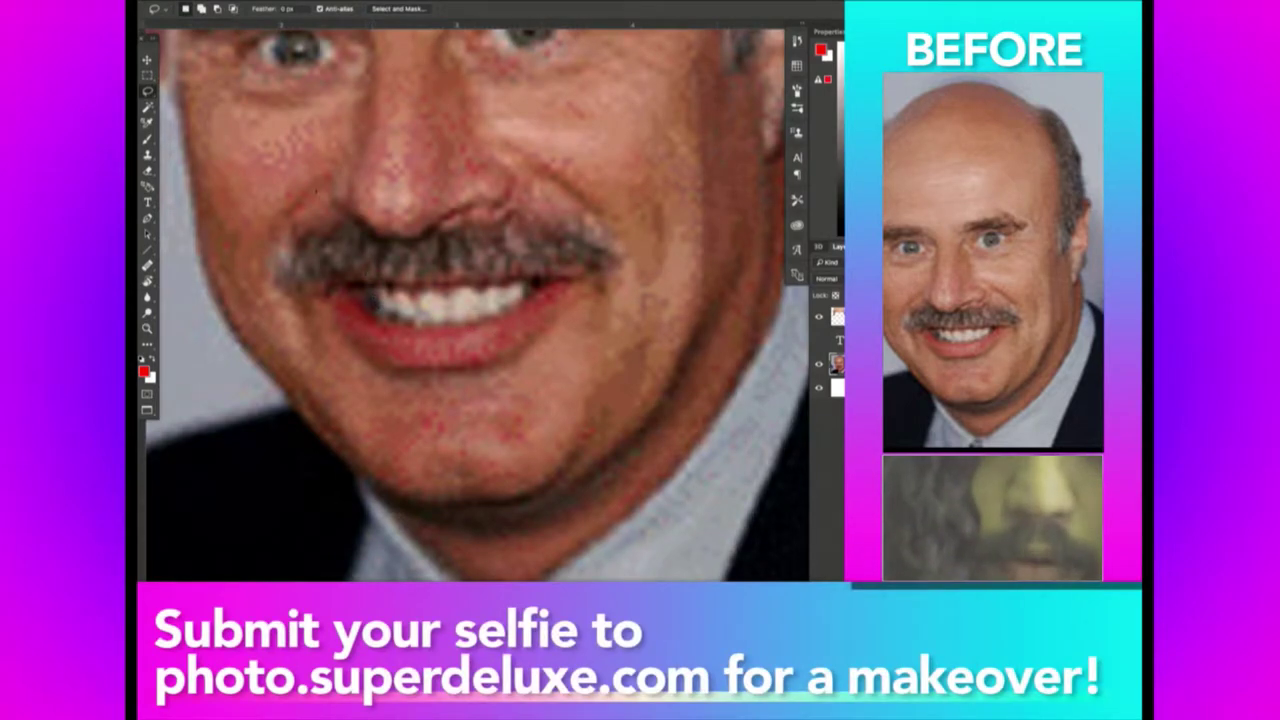
pyautogui.hotkey('ctrl', 'shift', 'x')
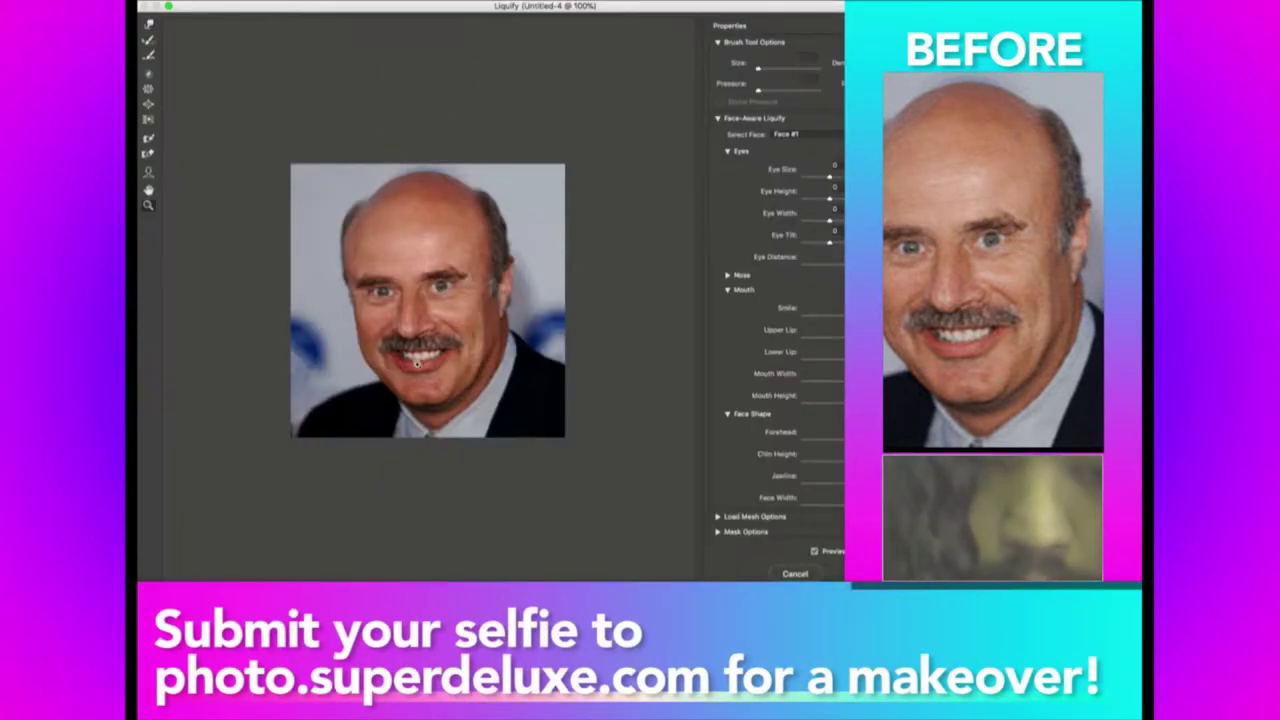
pyautogui.scroll(1, 446, 360)
pyautogui.scroll(1, 446, 360)
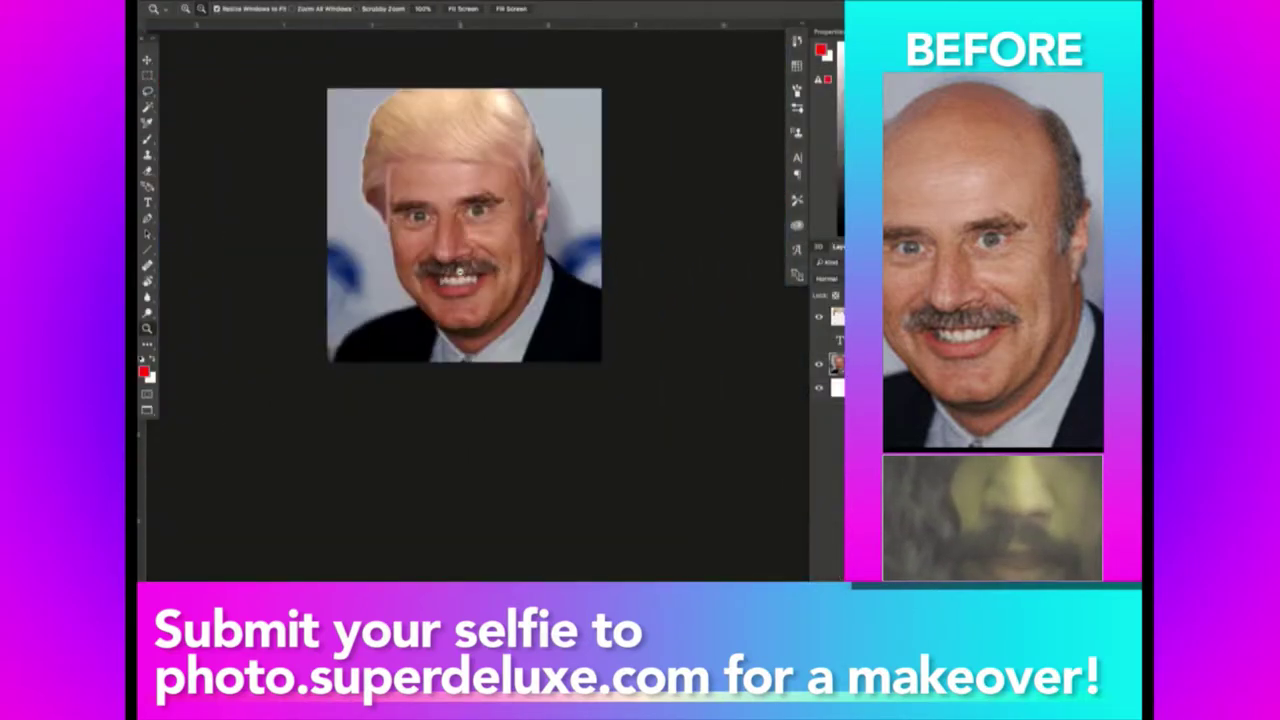
pyautogui.moveTo(459, 269); pyautogui.dragTo(476, 201)
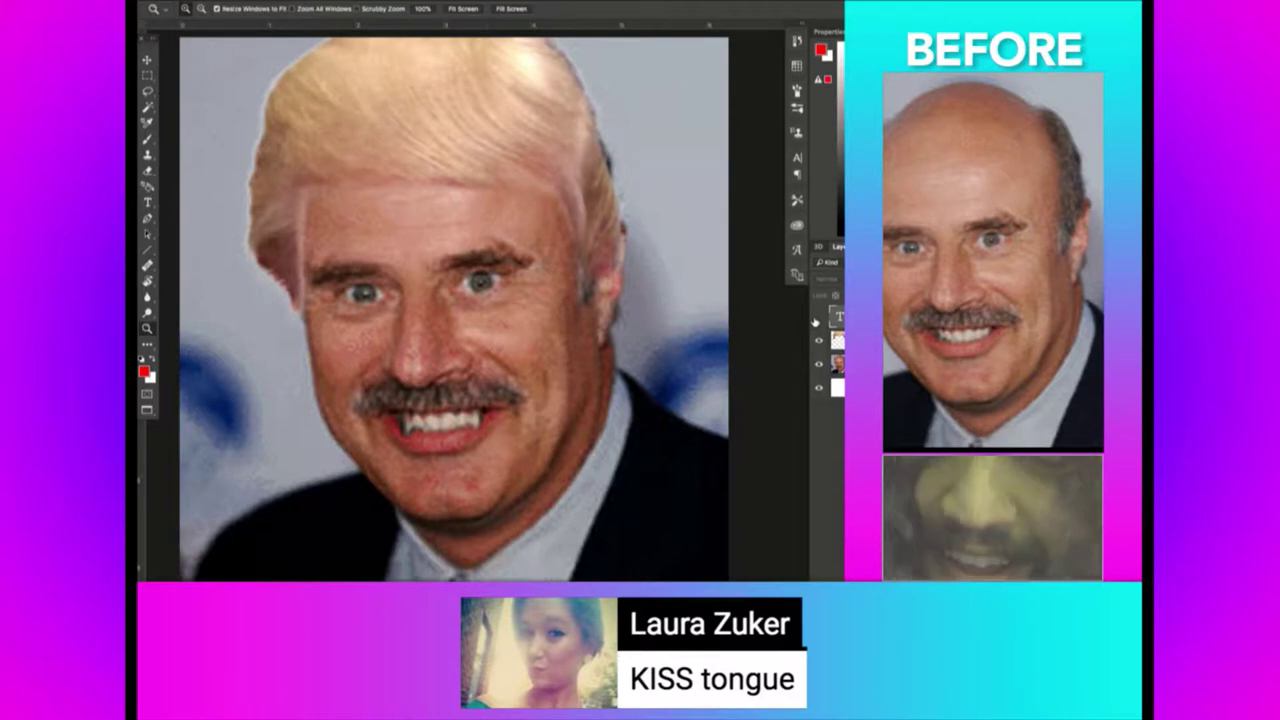
# Load images.google.com and search for 'tongue transparent'.
pyautogui.press('super+Tab')
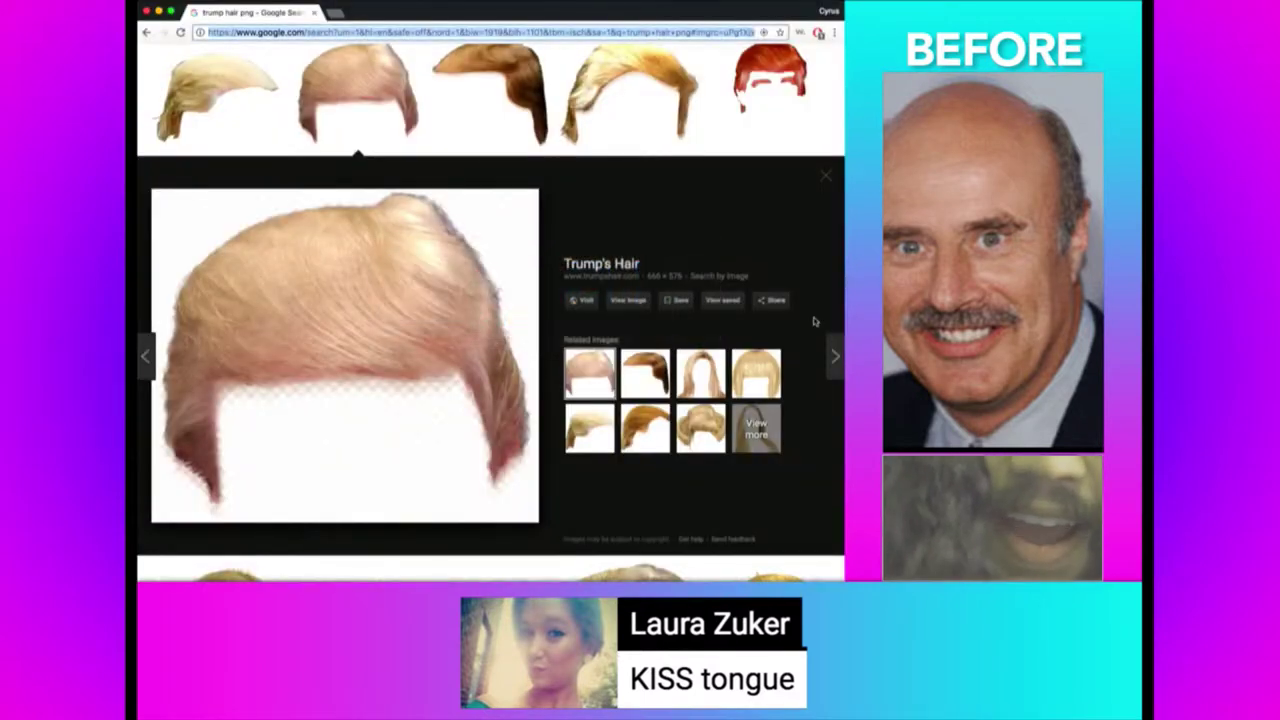
pyautogui.press('super+l')
pyautogui.write('images.google.com')
pyautogui.press('Return')
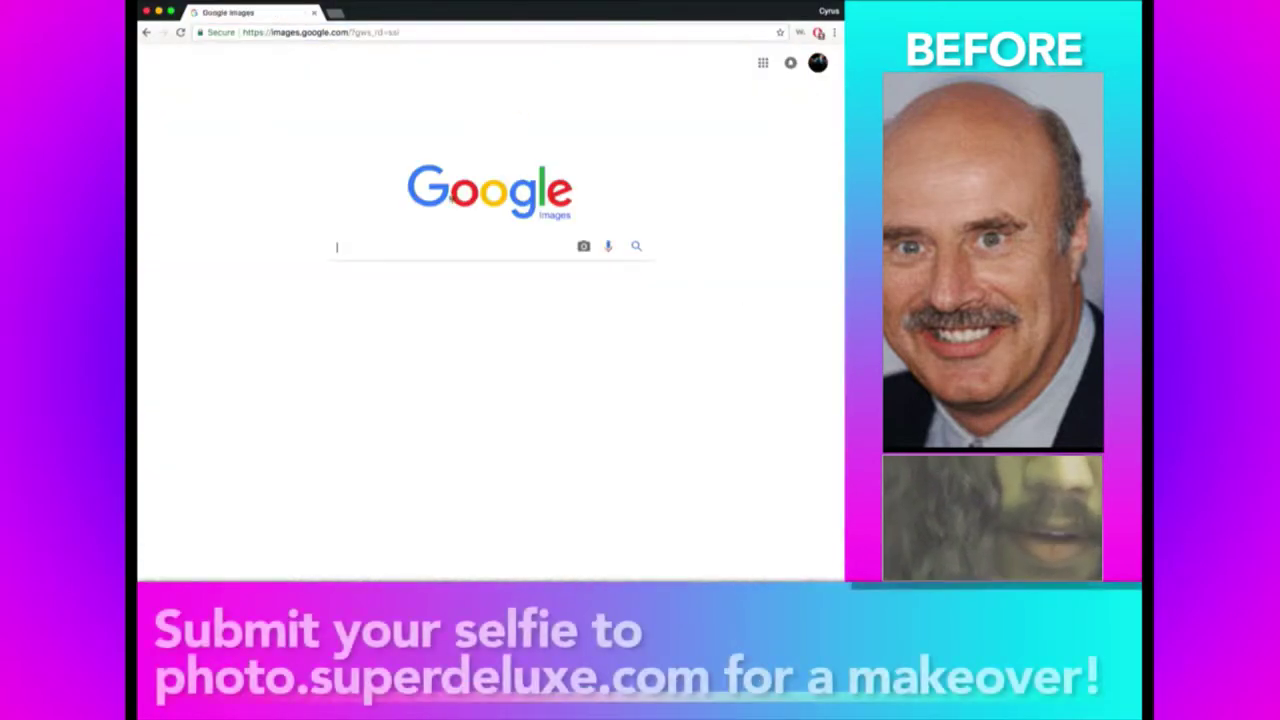
pyautogui.write('t')
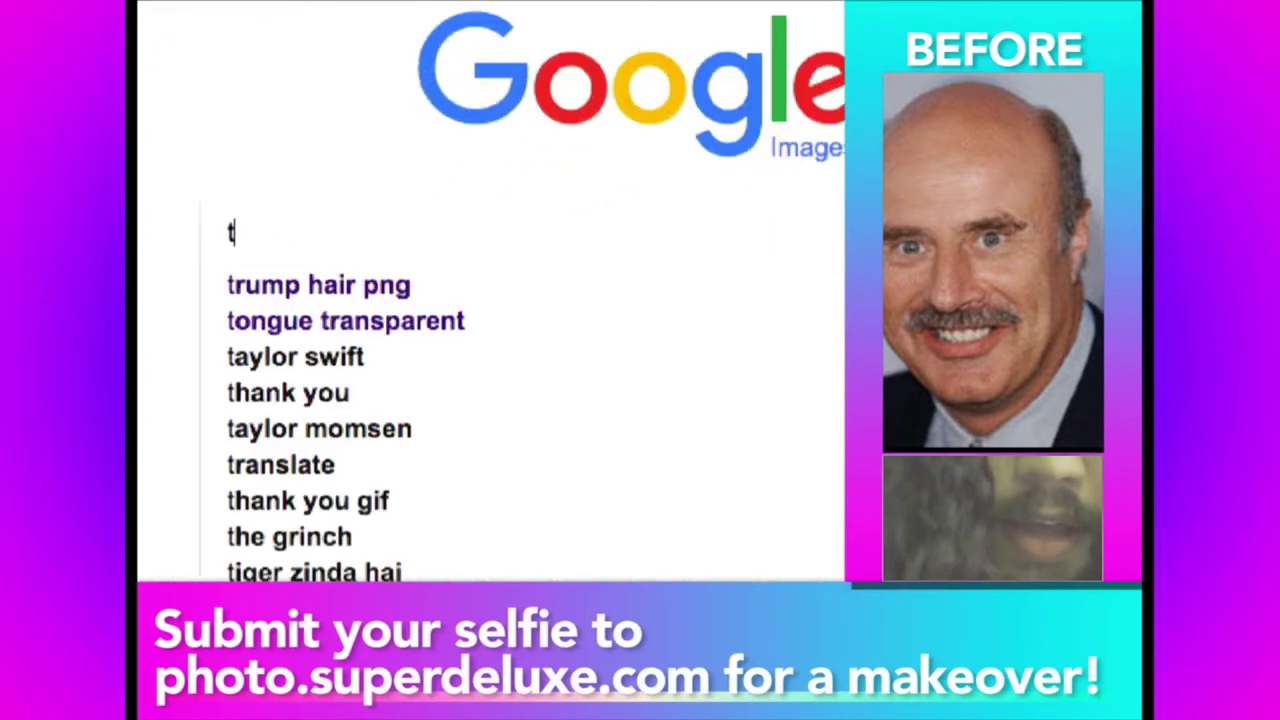
pyautogui.write('ongue transpa')
pyautogui.press('BackSpace')
pyautogui.press('BackSpace')
pyautogui.write('anspa')
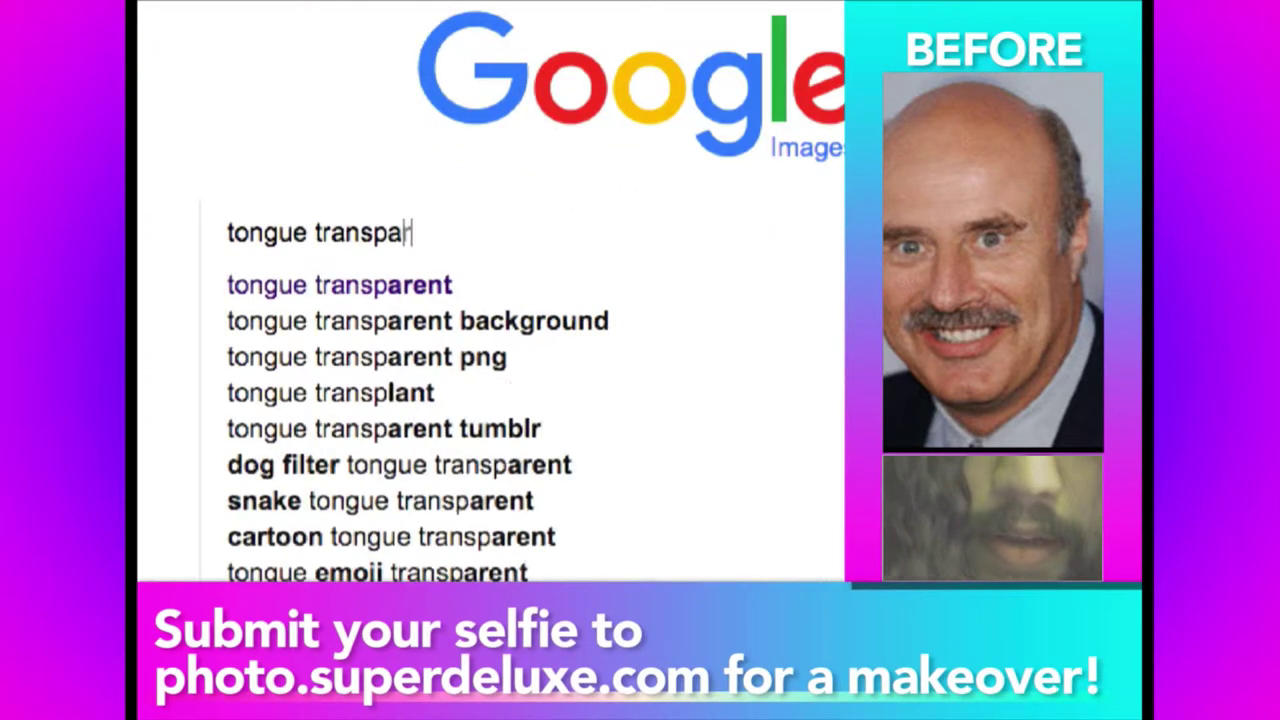
pyautogui.write('rent')
pyautogui.click(350, 285)
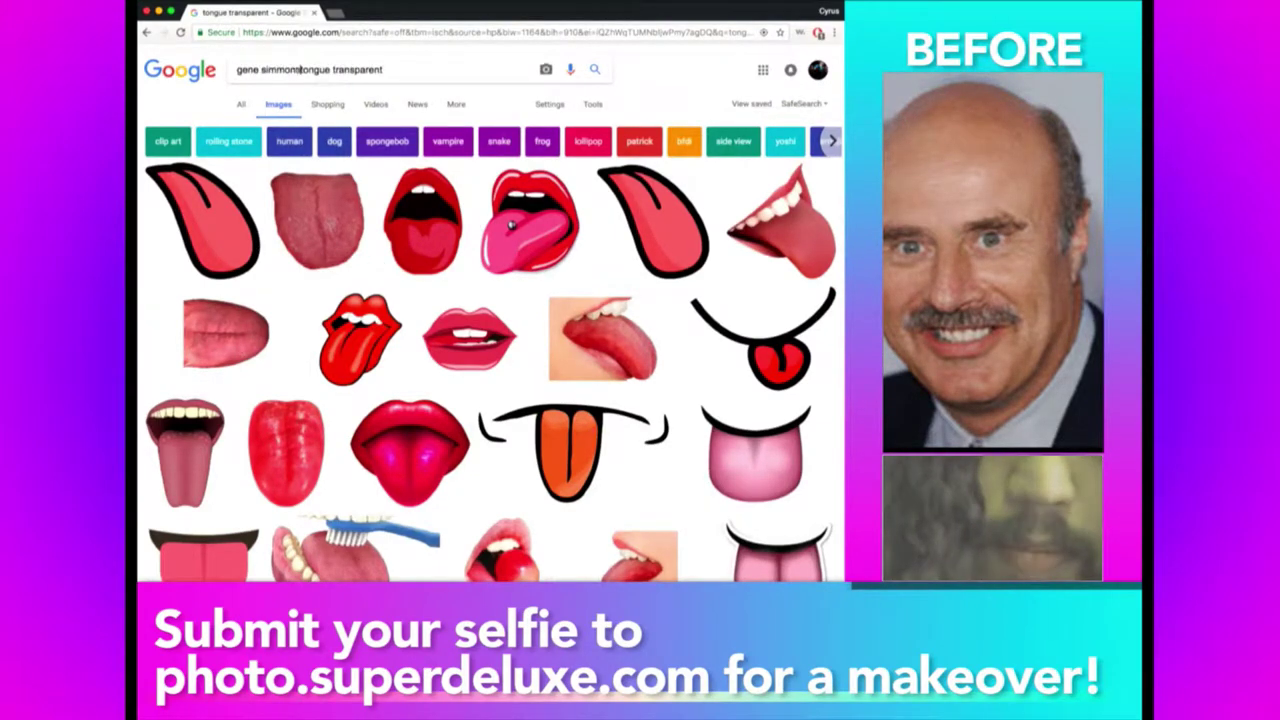
# Search 'gene simmons tongue transparent', preview a tongue photo, and copy it.
pyautogui.press('Return')
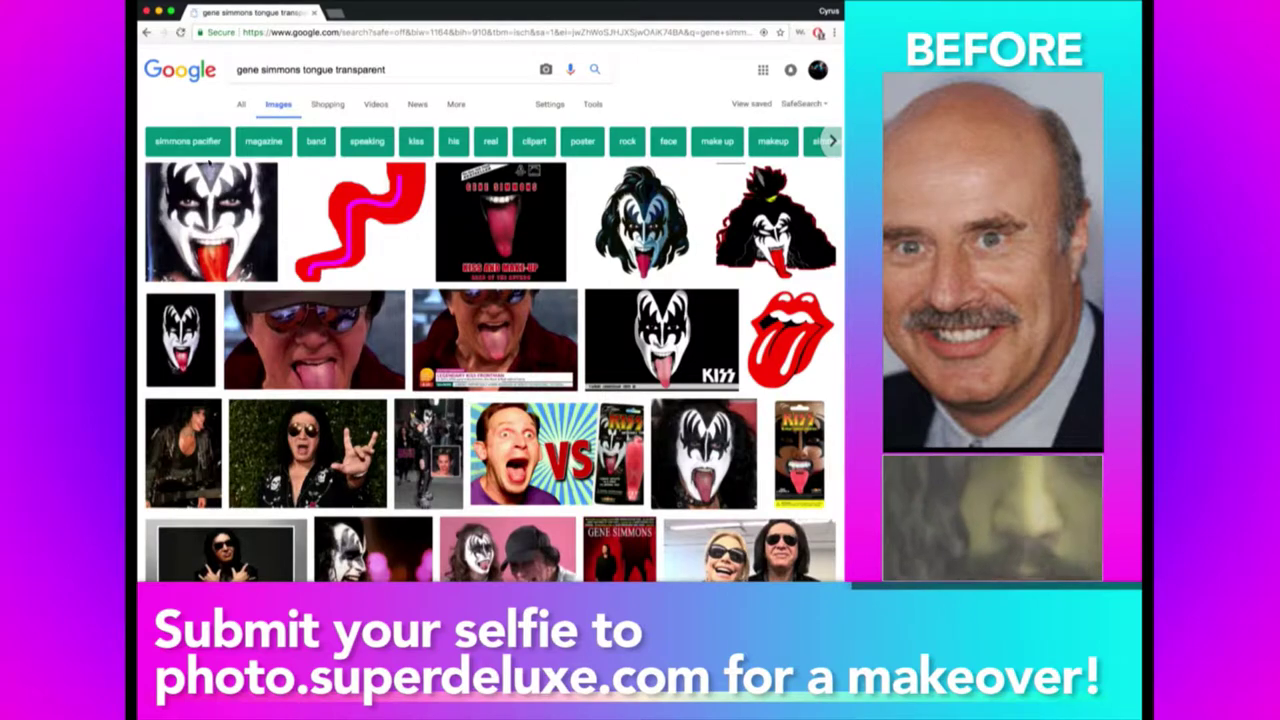
pyautogui.click(515, 315)
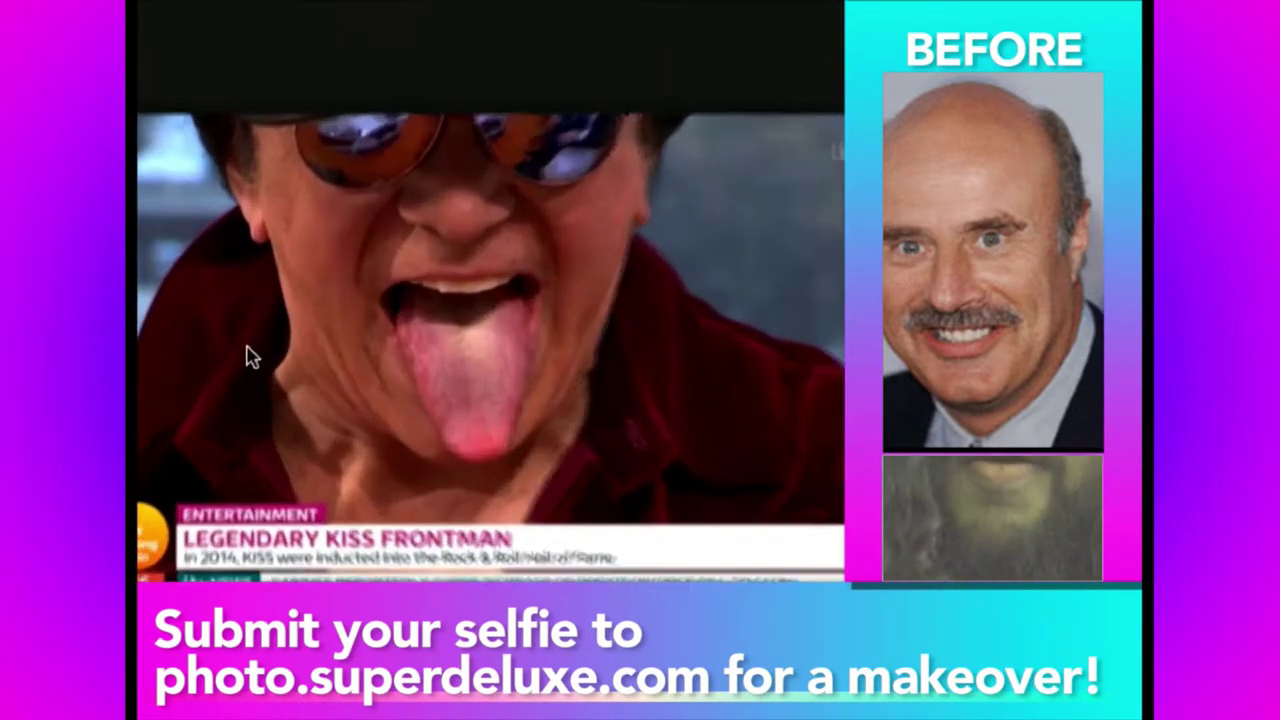
pyautogui.rightClick(458, 312)
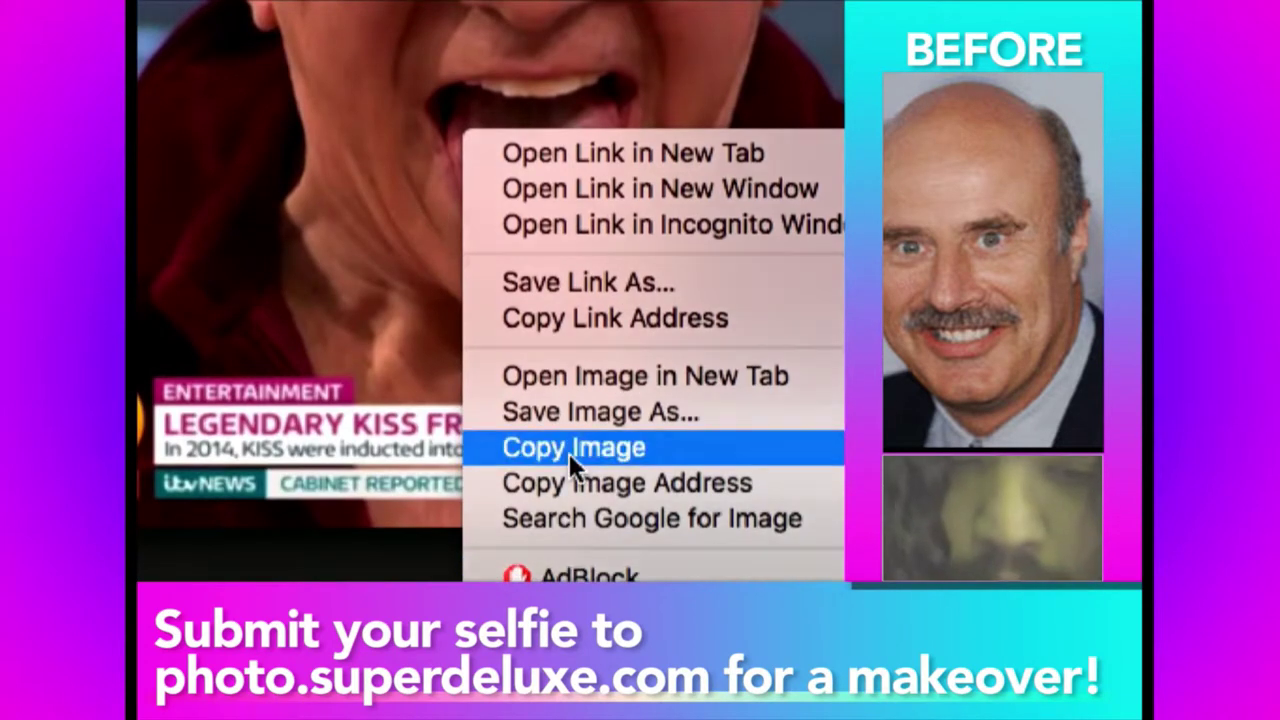
pyautogui.click(569, 453)
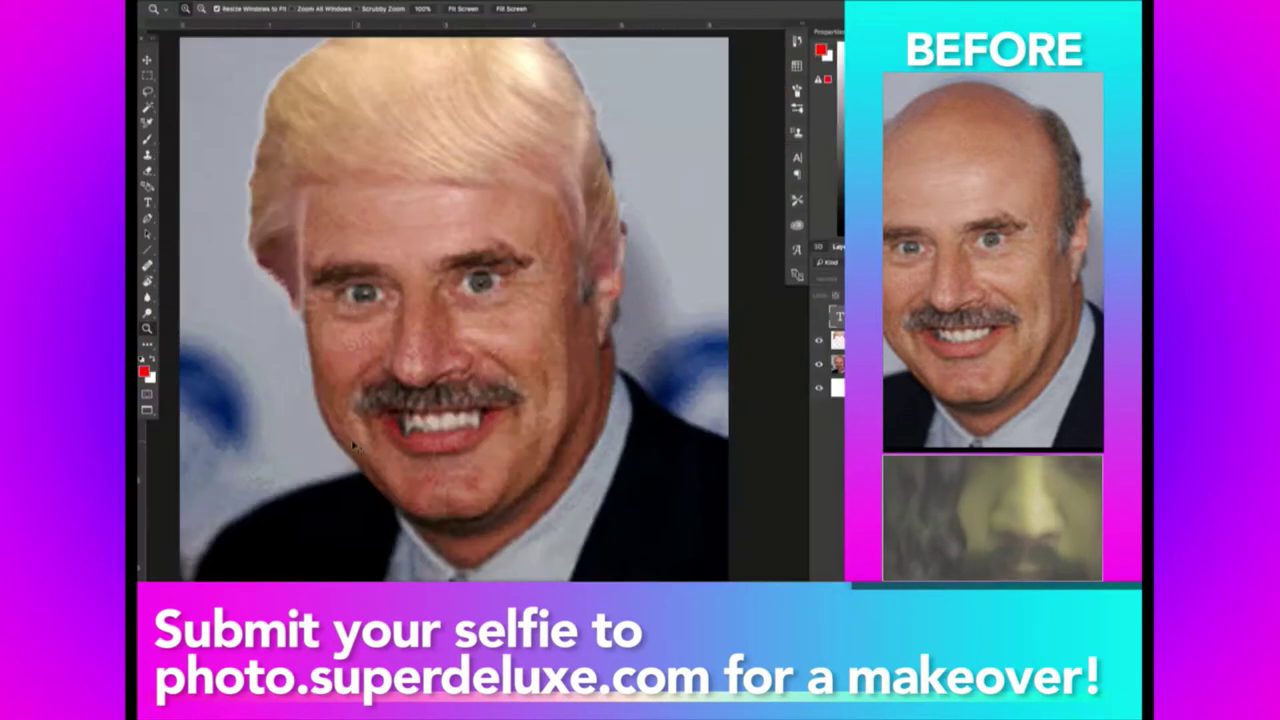
# Paste the tongue photo, lasso its mouth and jaw, and flip the cutout horizontally.
pyautogui.hotkey('ctrl', 'v')
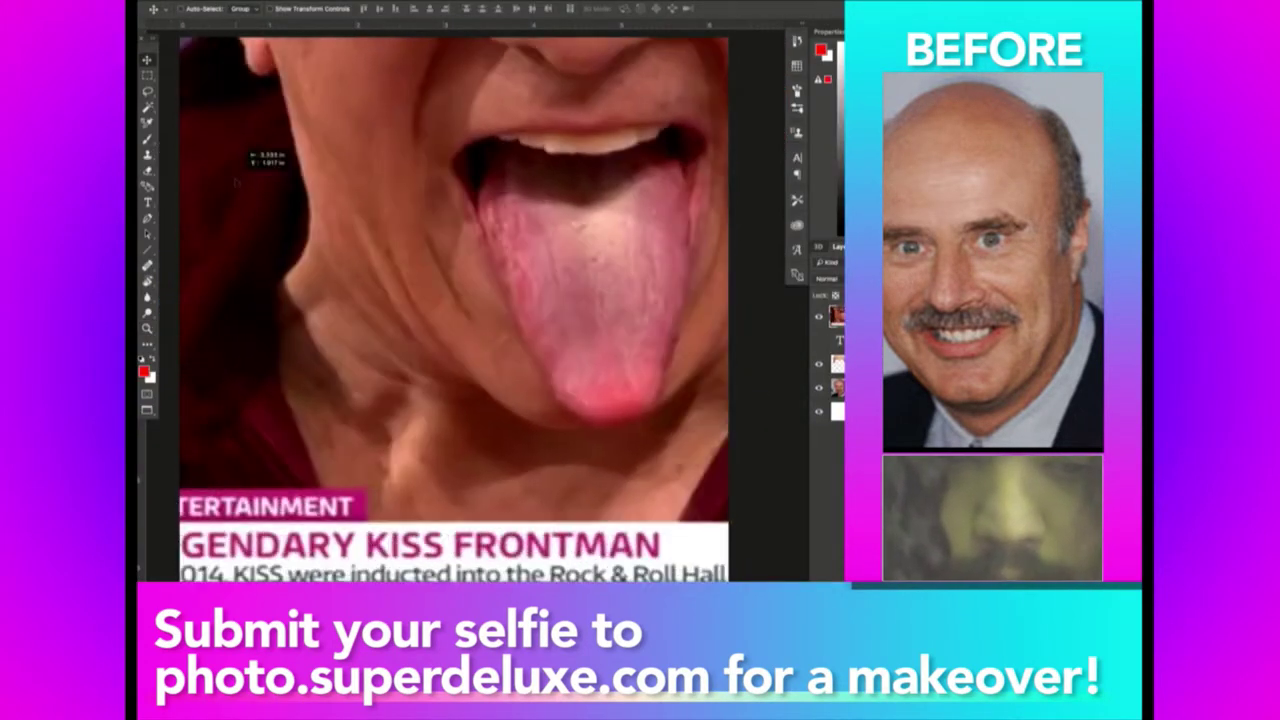
pyautogui.moveTo(555, 245); pyautogui.dragTo(440, 256)
pyautogui.press('l')
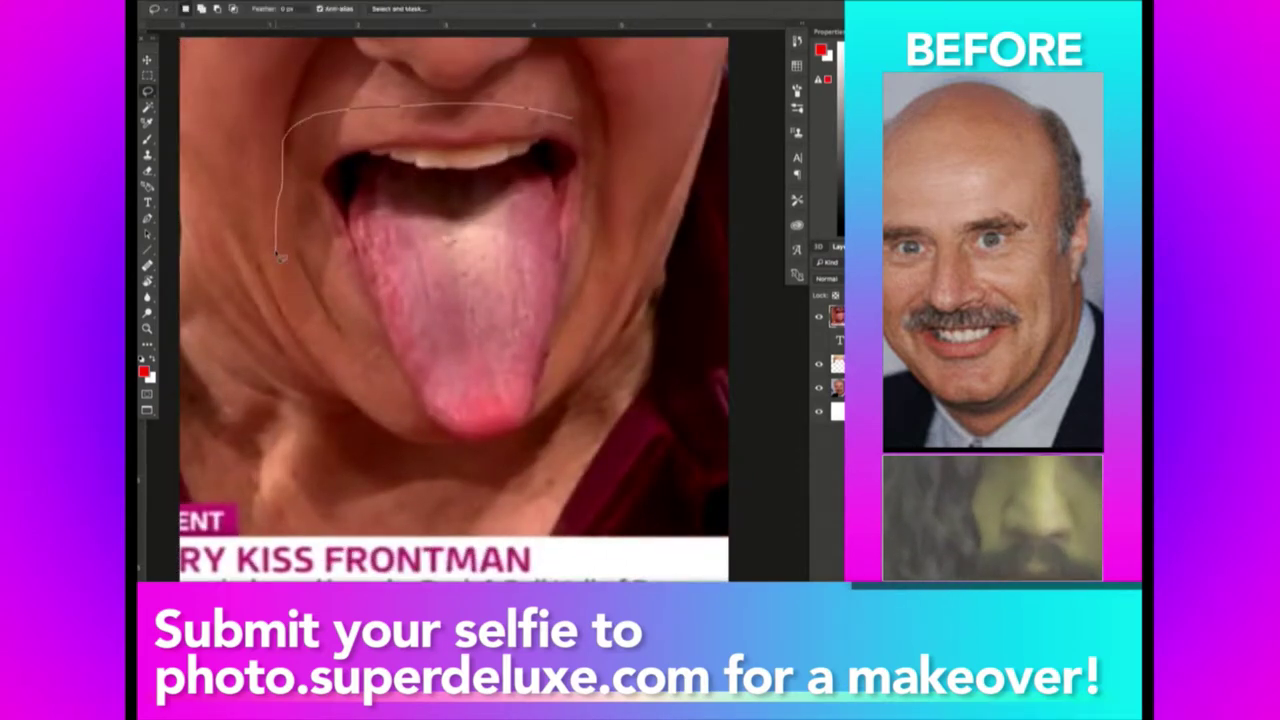
pyautogui.moveTo(280, 255); pyautogui.dragTo(280, 250)
pyautogui.moveTo(195, 278)
pyautogui.mouseDown()
pyautogui.moveTo(340, 440)
pyautogui.moveTo(580, 436)
pyautogui.mouseUp()
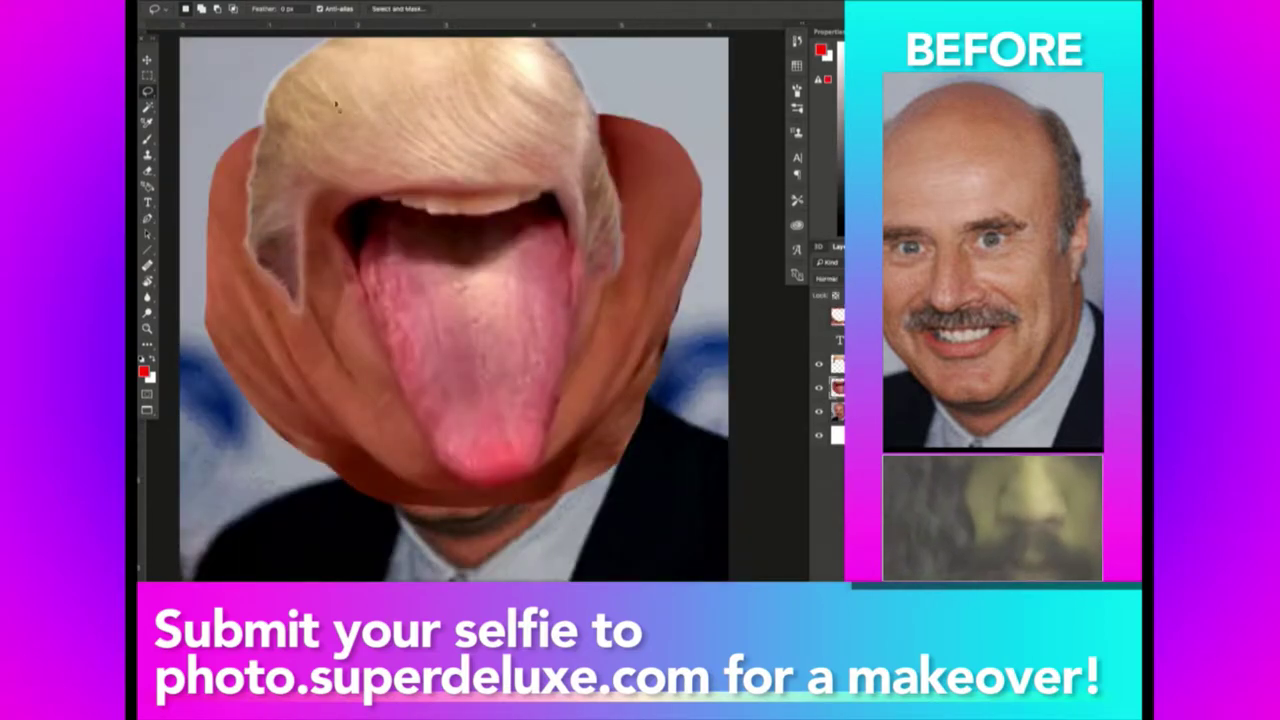
pyautogui.click(245, 2)
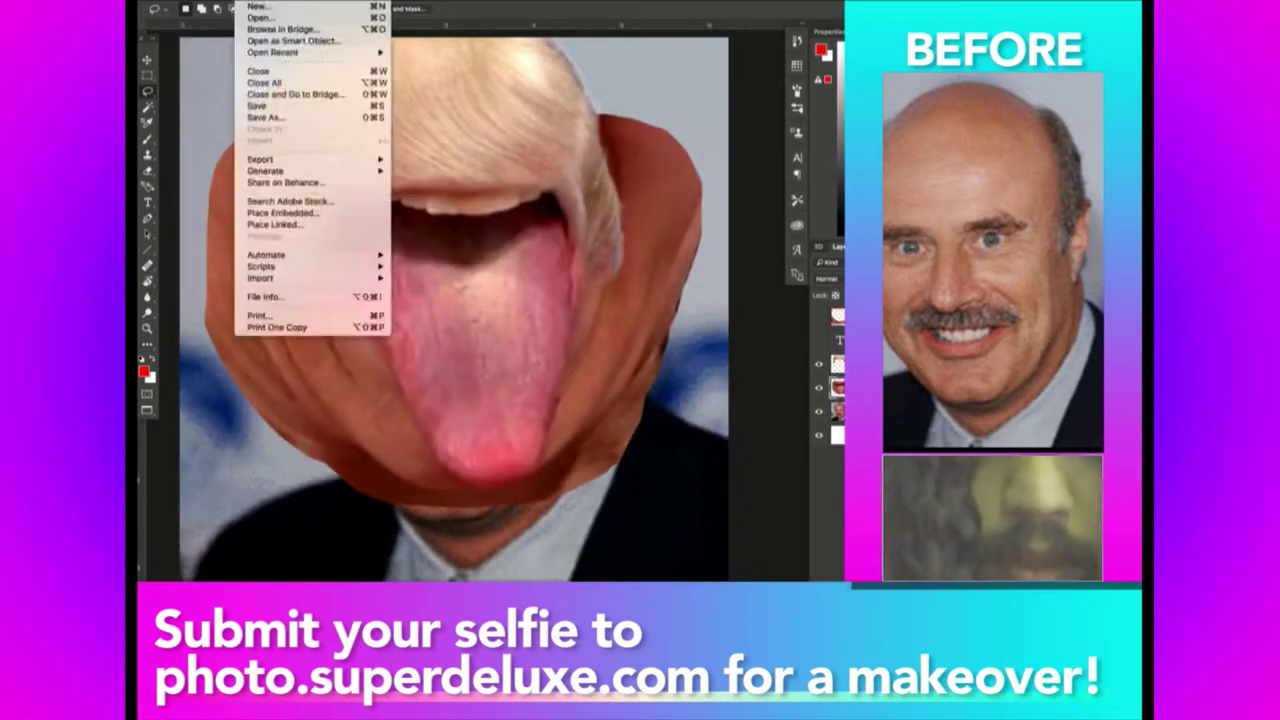
pyautogui.click(455, 398)
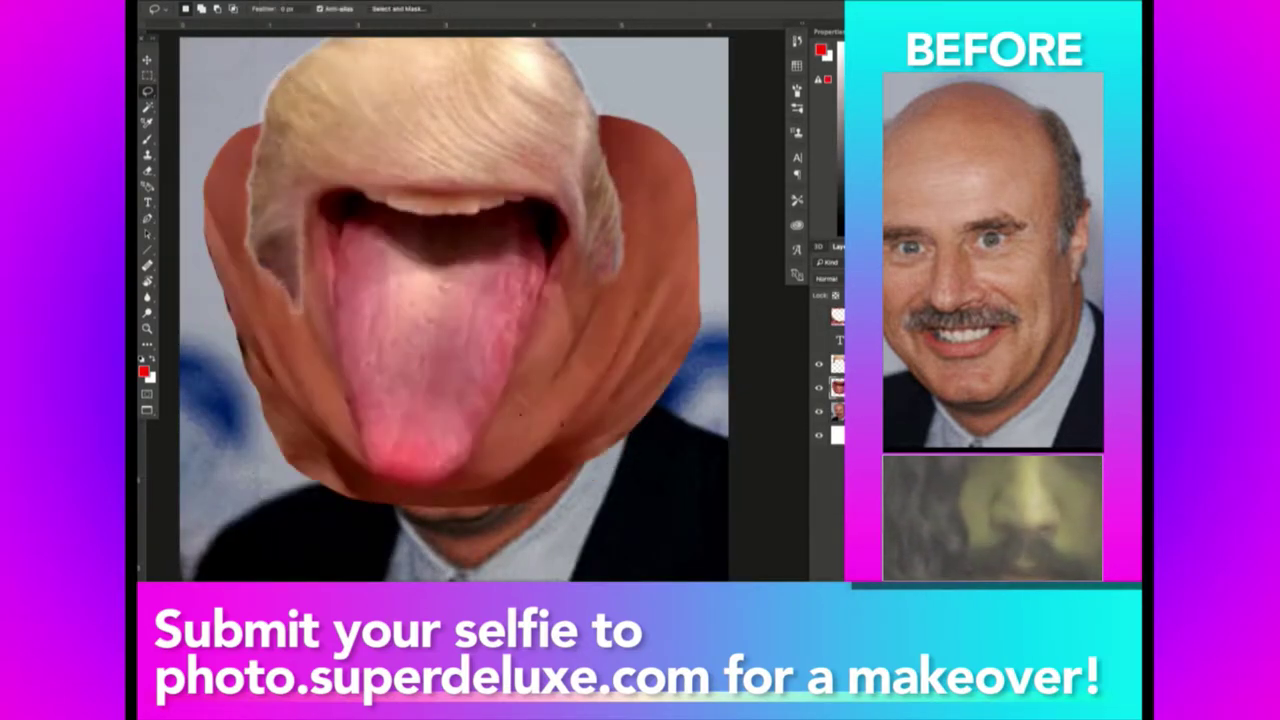
# Scale, tilt and position the mouth cutout over the man's chin.
pyautogui.hotkey('ctrl', 't')
pyautogui.moveTo(700, 508); pyautogui.dragTo(600, 421)
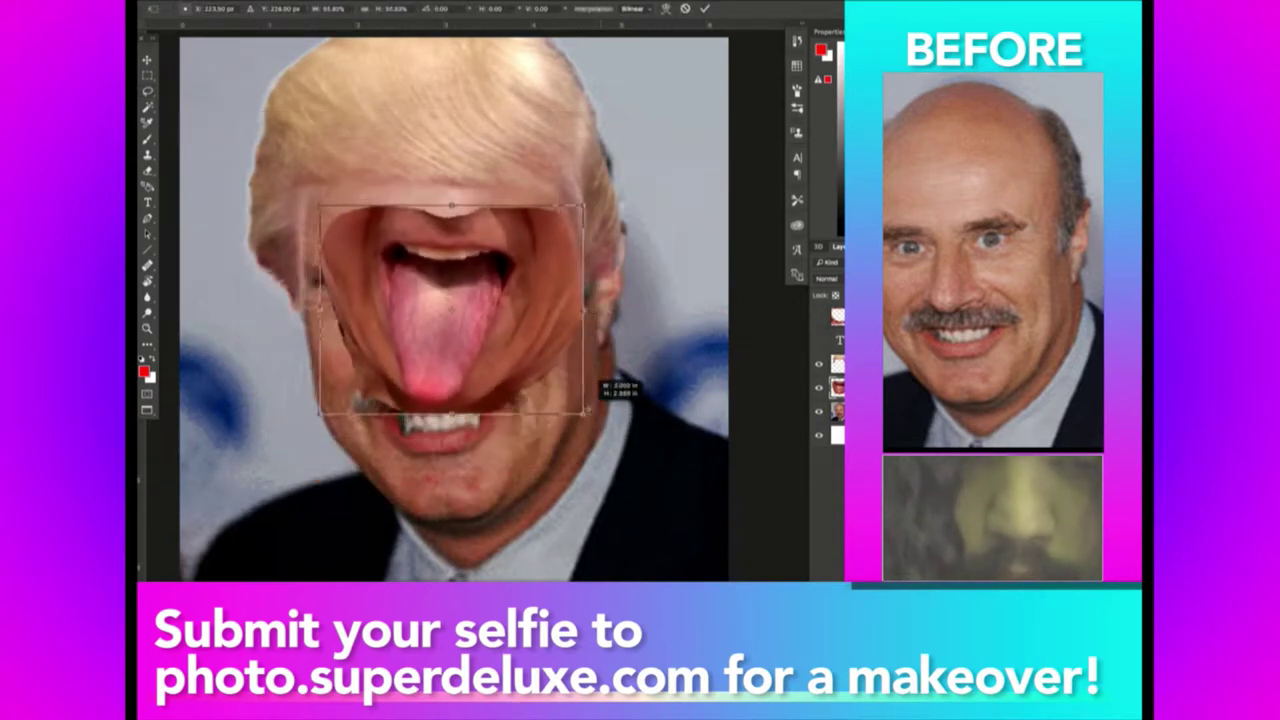
pyautogui.moveTo(540, 350)
pyautogui.mouseDown()
pyautogui.moveTo(540, 519)
pyautogui.moveTo(600, 560)
pyautogui.mouseUp()
pyautogui.moveTo(690, 420); pyautogui.dragTo(686, 386)
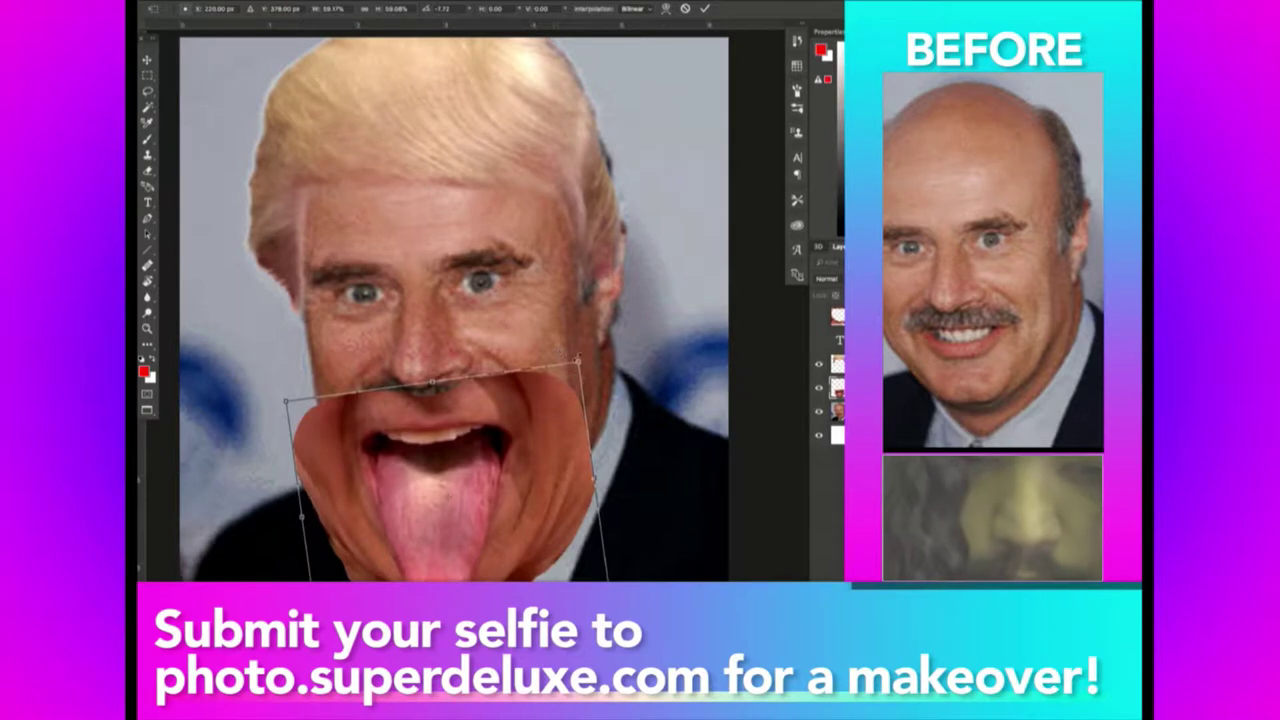
pyautogui.moveTo(579, 358); pyautogui.dragTo(549, 362)
pyautogui.moveTo(520, 417); pyautogui.dragTo(520, 435)
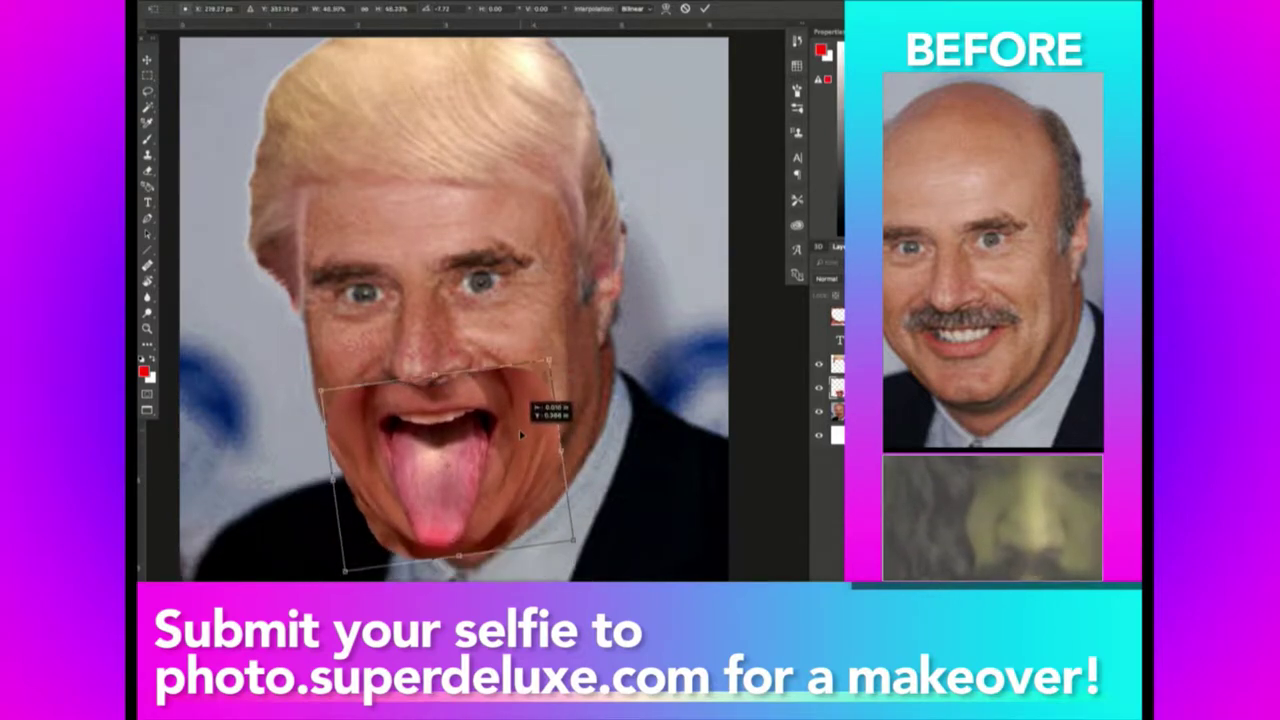
# Commit the mouth placement and brighten it with Levels, midtones set to 1.22.
pyautogui.press('Return')
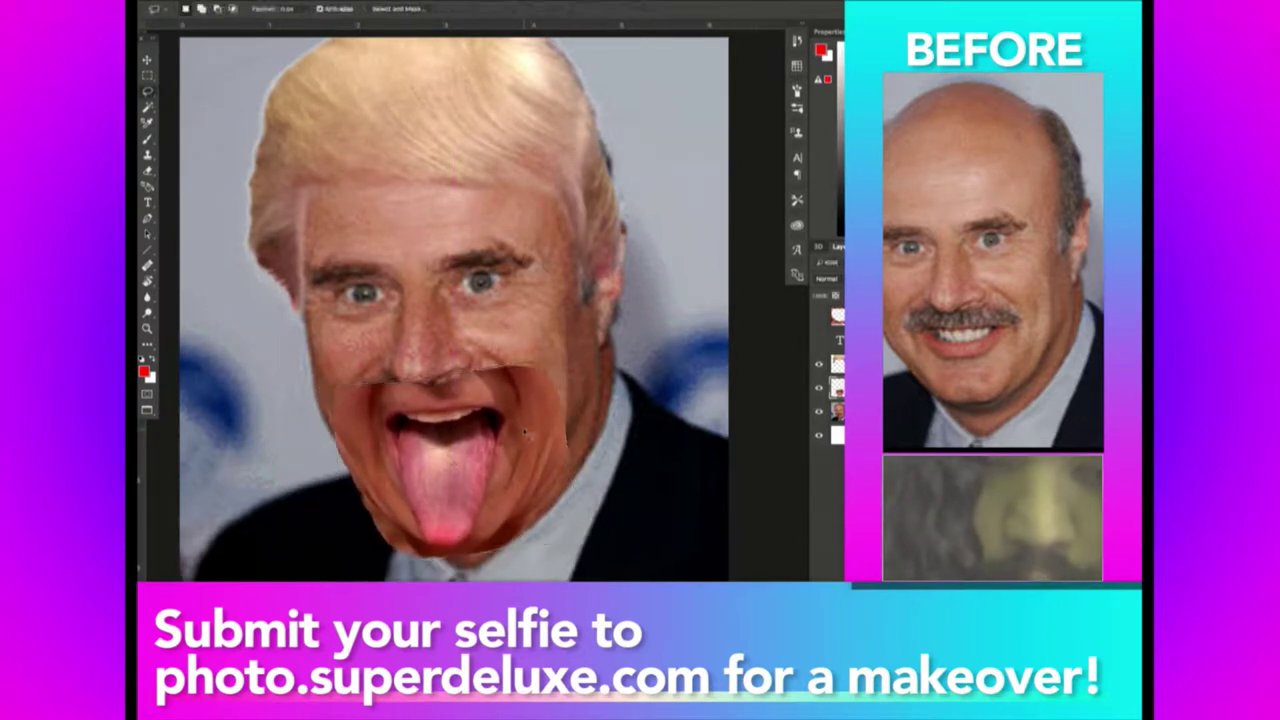
pyautogui.press('e')
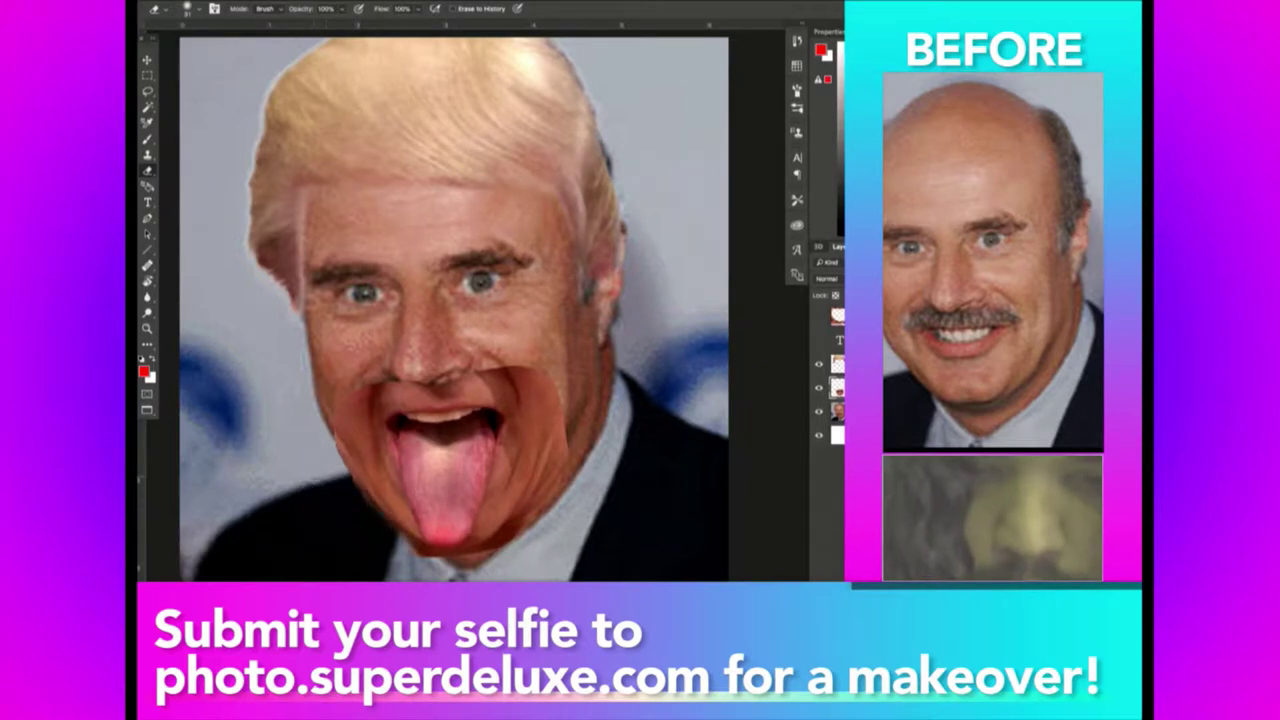
pyautogui.hotkey('ctrl', 'l')
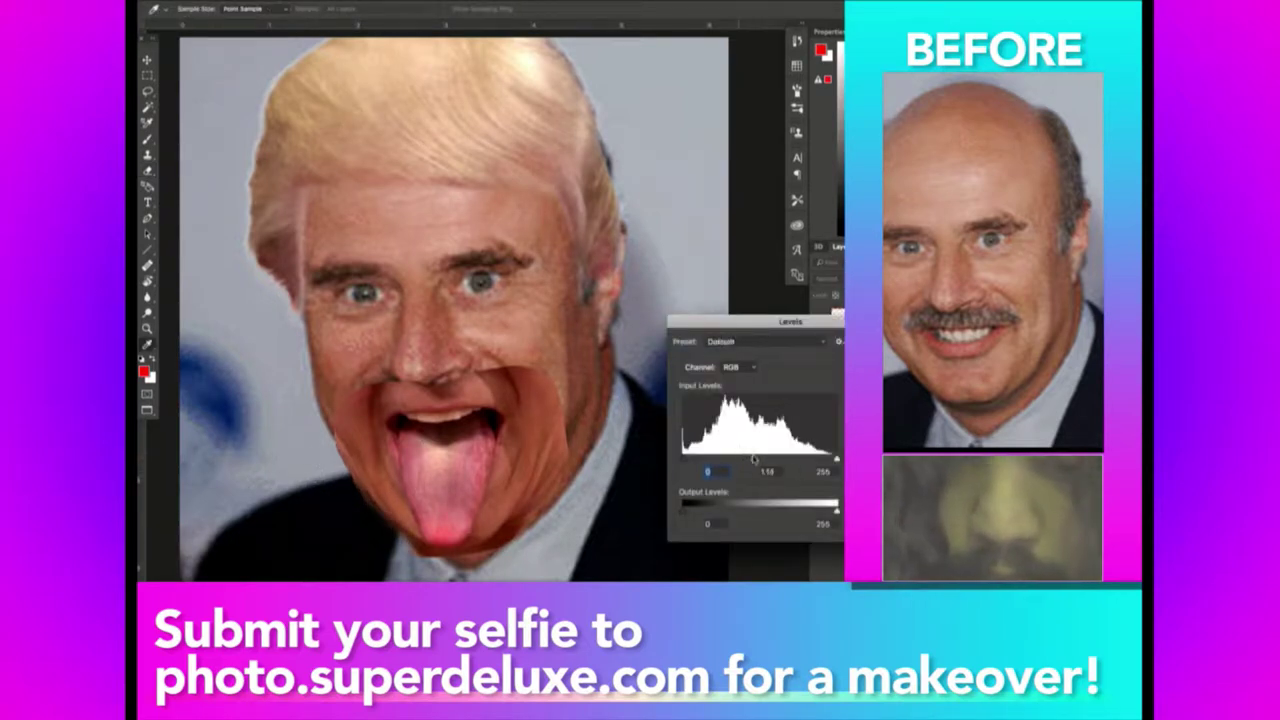
pyautogui.moveTo(754, 459); pyautogui.dragTo(749, 459)
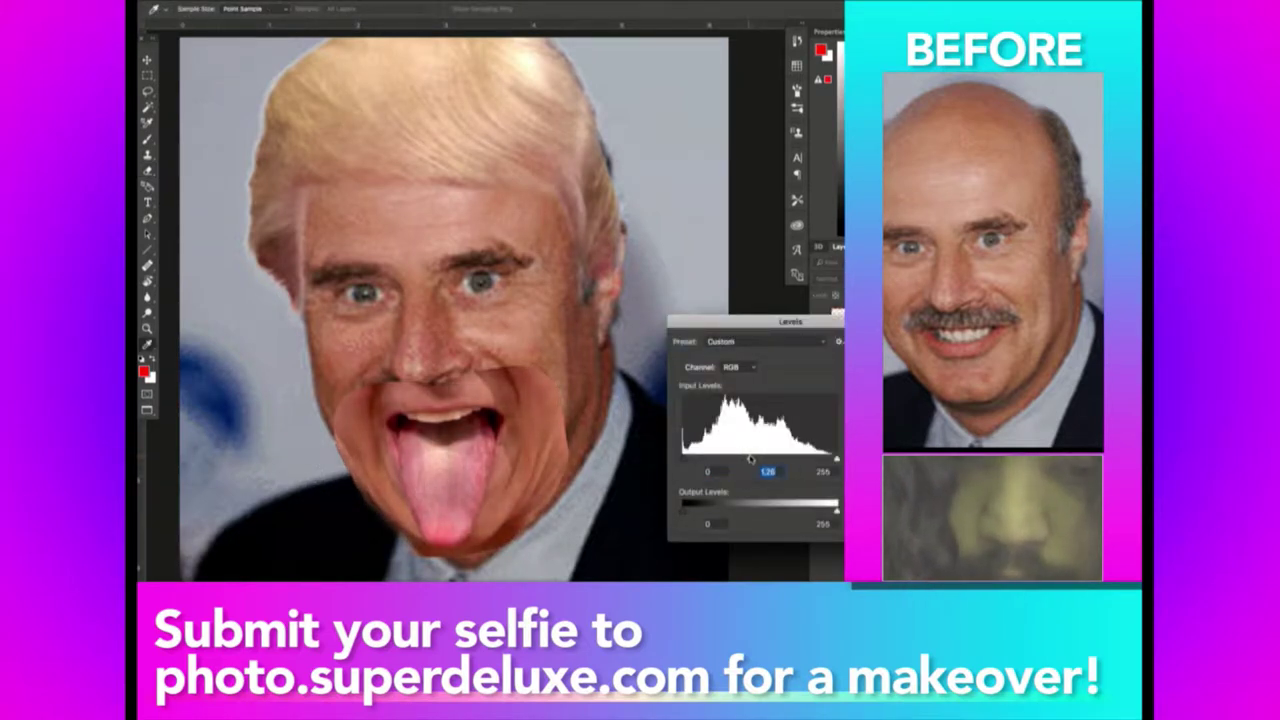
pyautogui.press('Return')
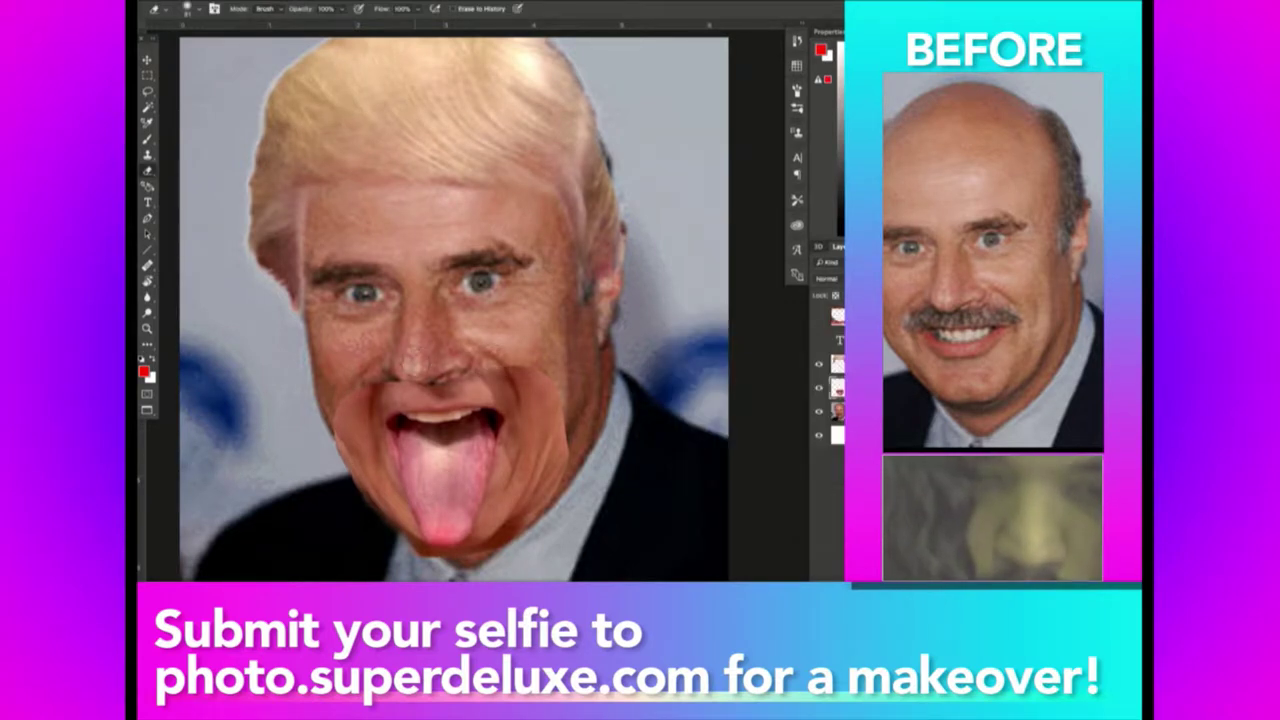
# Erase the mouth patch's top edge to bring back the mustache on both sides of the nose.
pyautogui.moveTo(440, 382); pyautogui.dragTo(508, 383)
pyautogui.moveTo(430, 378); pyautogui.dragTo(462, 386)
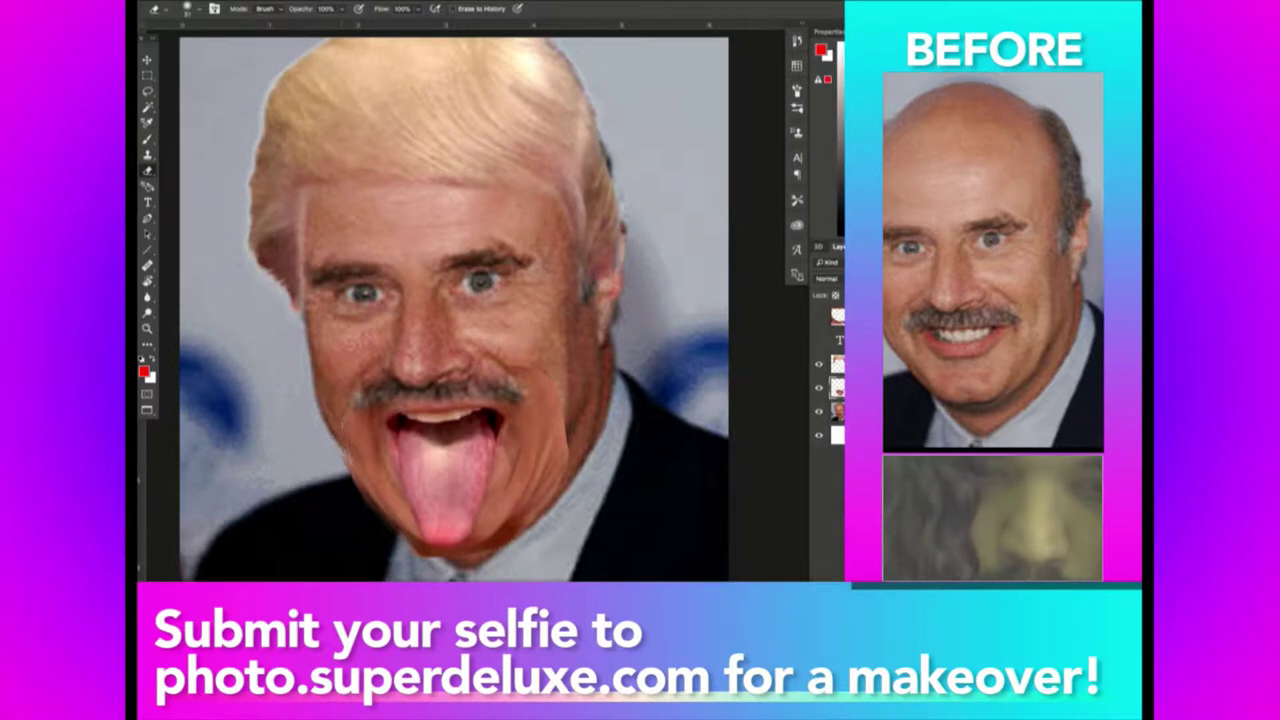
pyautogui.moveTo(358, 396); pyautogui.dragTo(436, 390)
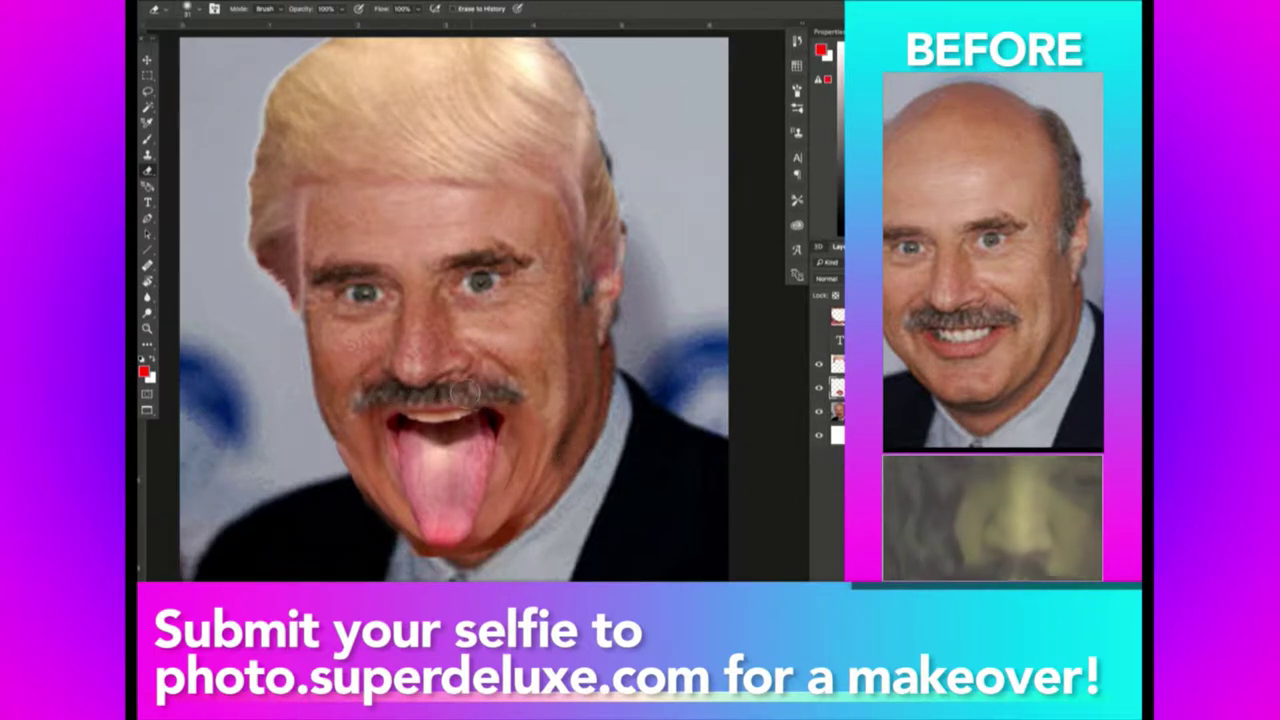
pyautogui.press('z')
pyautogui.moveTo(350, 445); pyautogui.dragTo(372, 465)
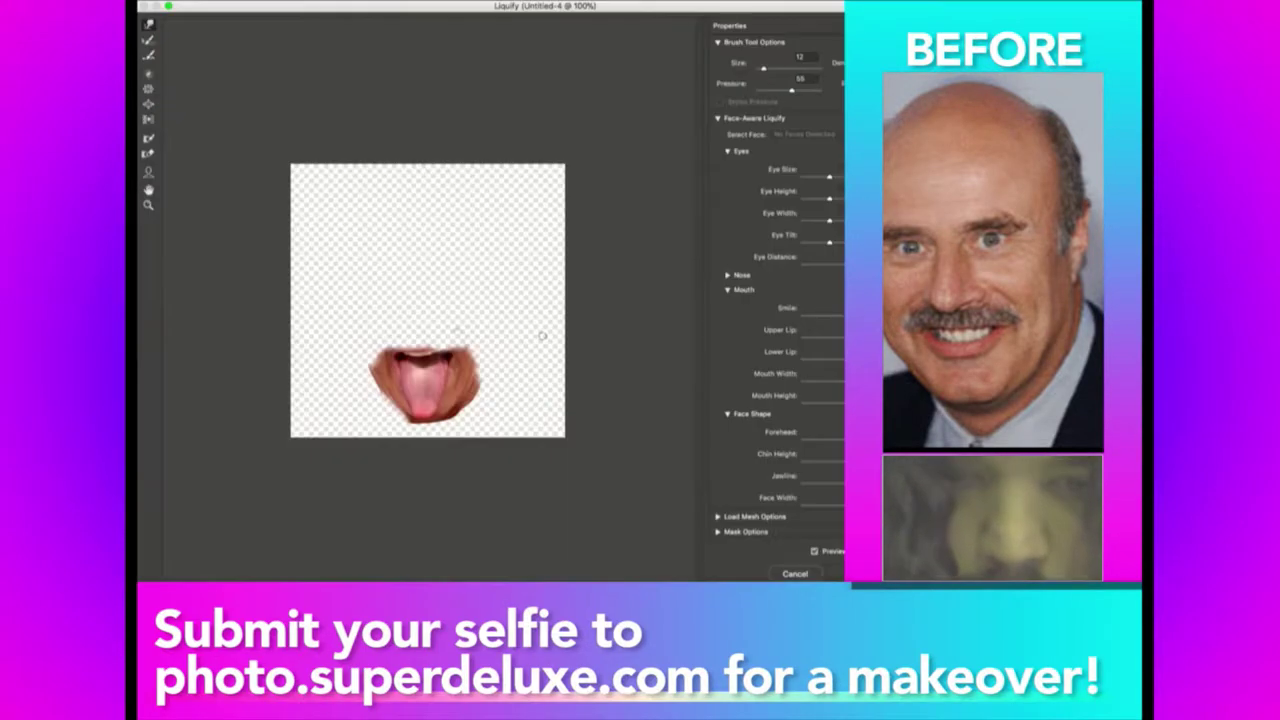
# In Liquify, pull the left and right upper tooth edges down into two pointed fangs.
pyautogui.press('z')
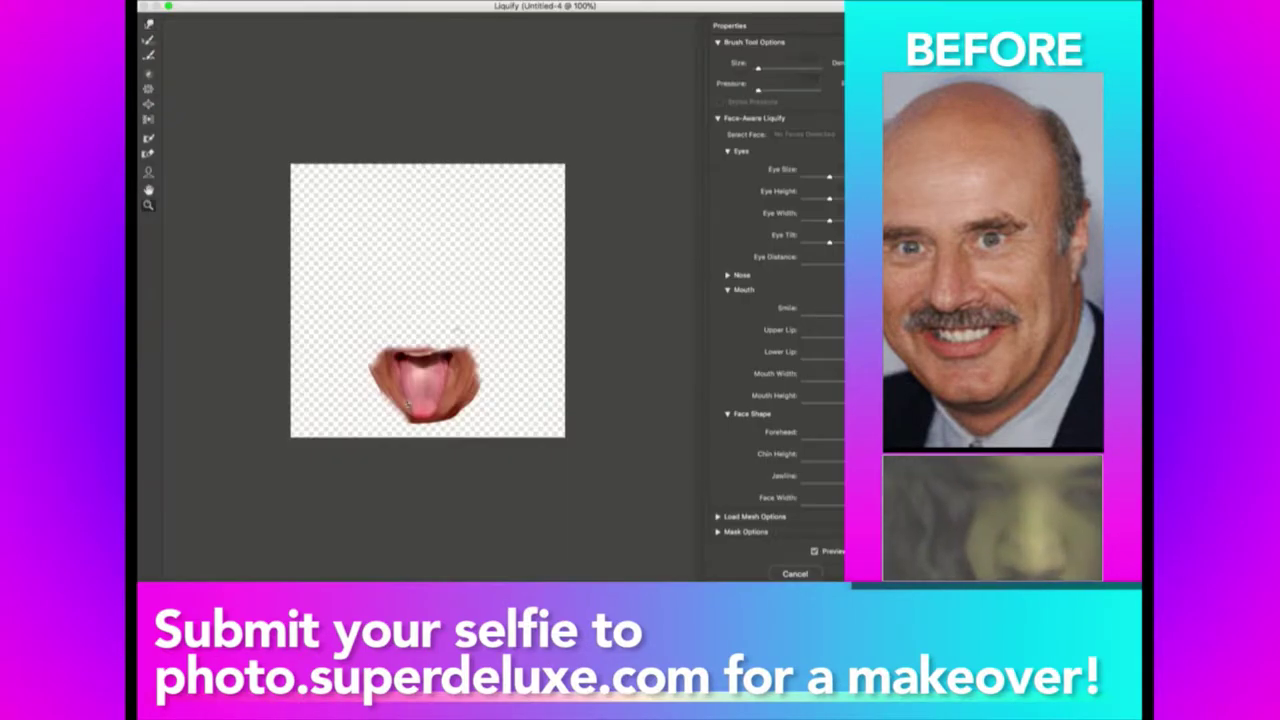
pyautogui.moveTo(408, 403); pyautogui.dragTo(474, 300)
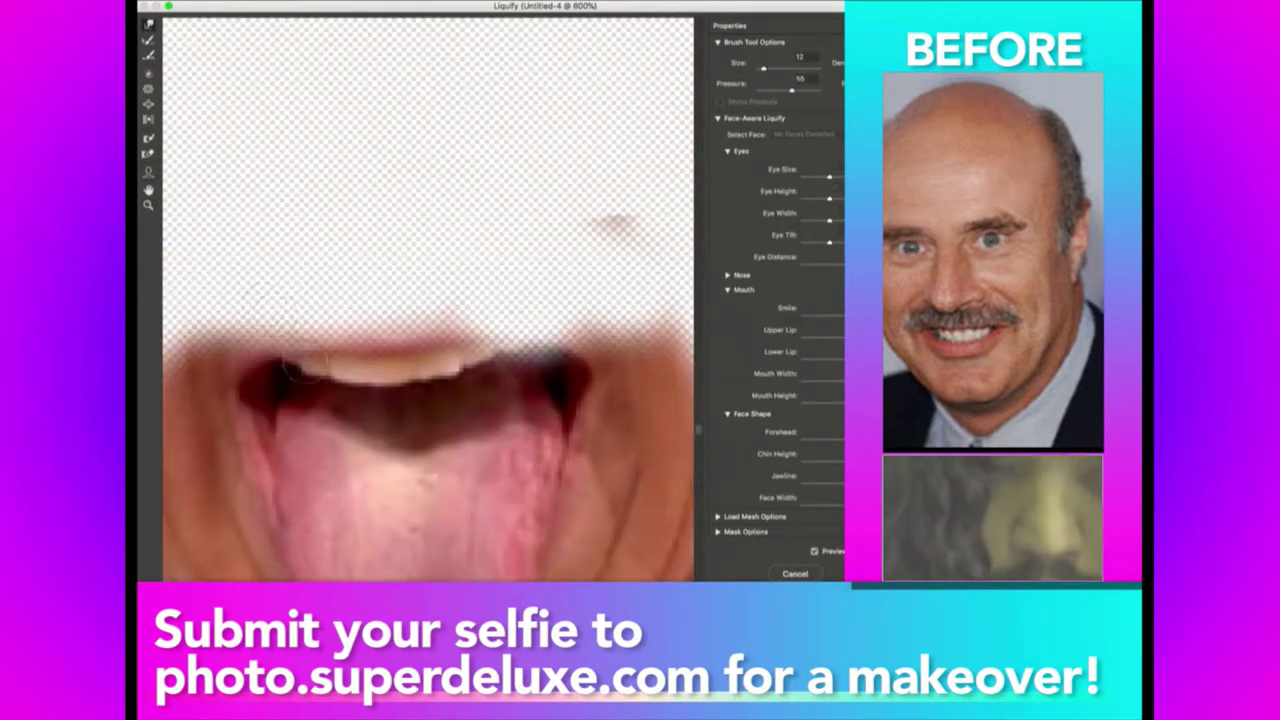
pyautogui.moveTo(304, 365); pyautogui.dragTo(313, 431)
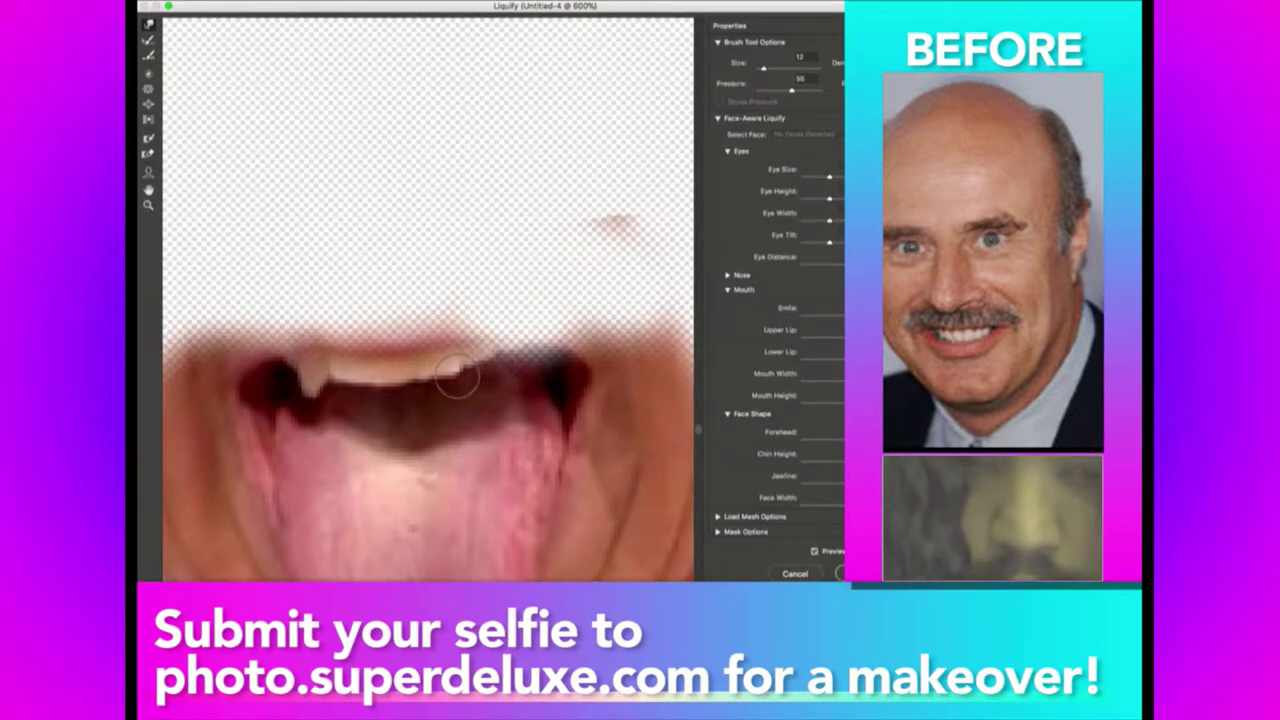
pyautogui.moveTo(460, 370); pyautogui.dragTo(458, 412)
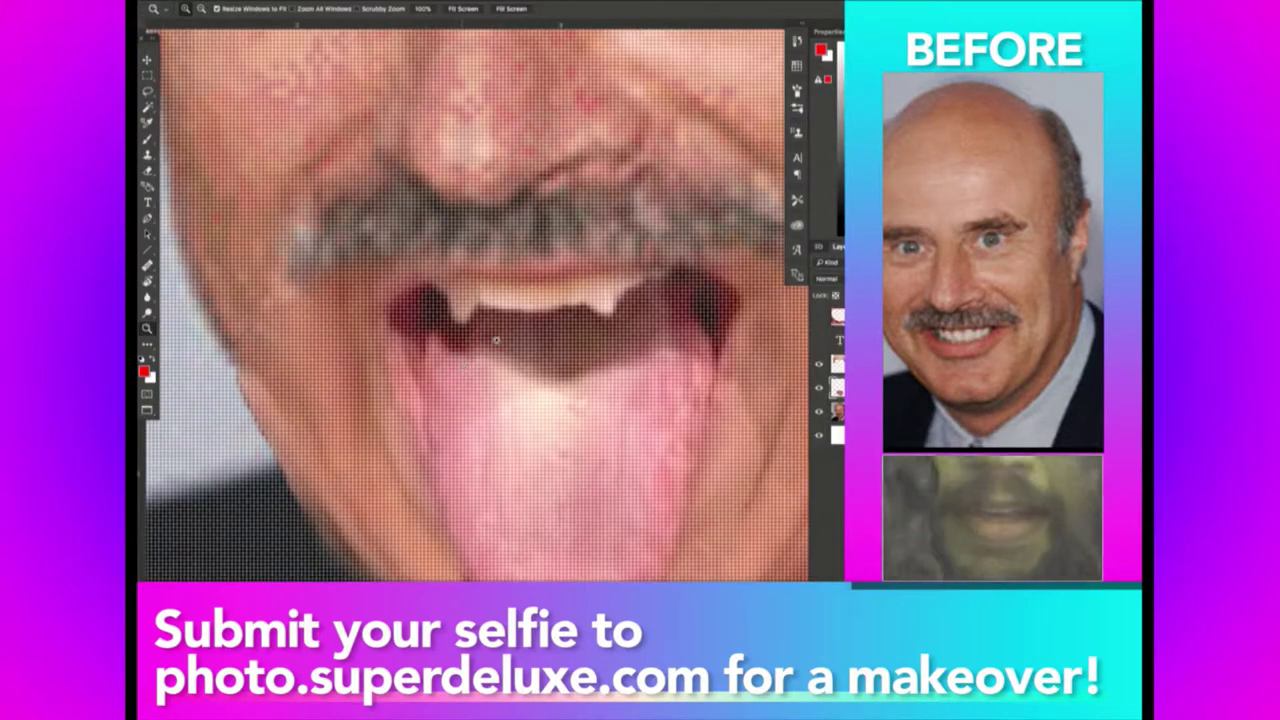
pyautogui.keyDown('alt'); pyautogui.click(495, 340); pyautogui.keyUp('alt')
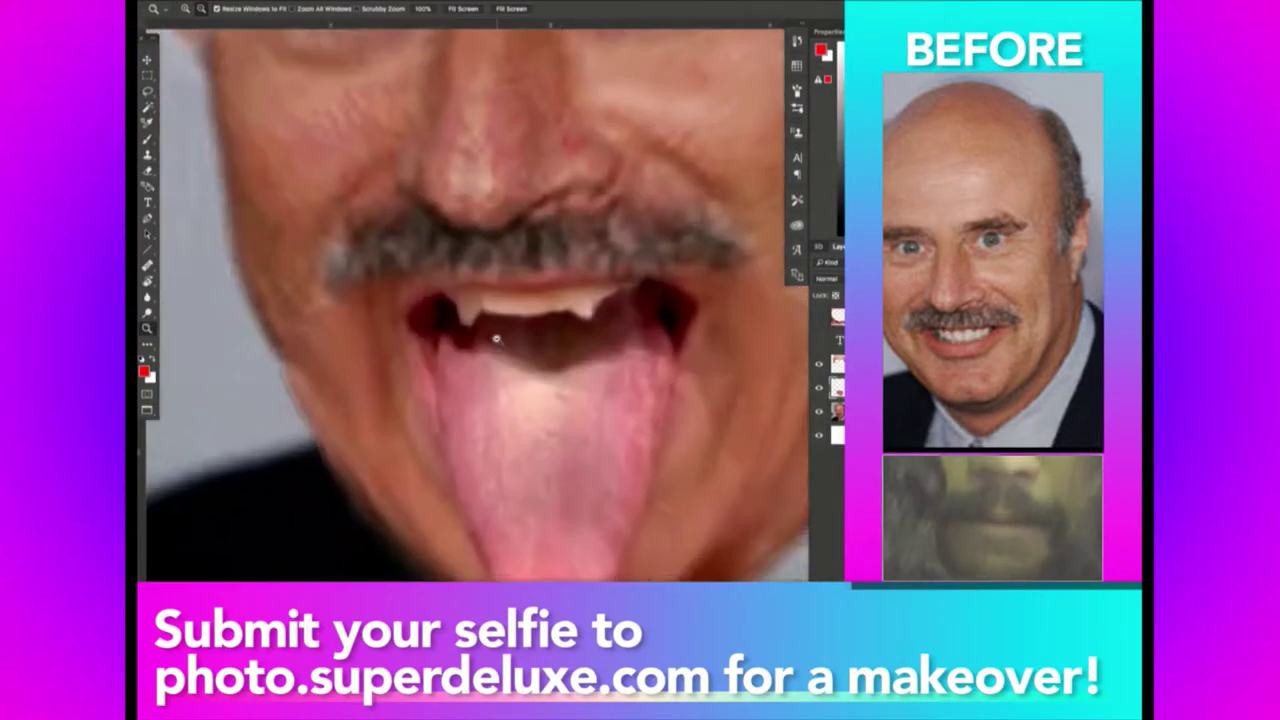
pyautogui.keyDown('alt'); pyautogui.click(495, 340); pyautogui.keyUp('alt')
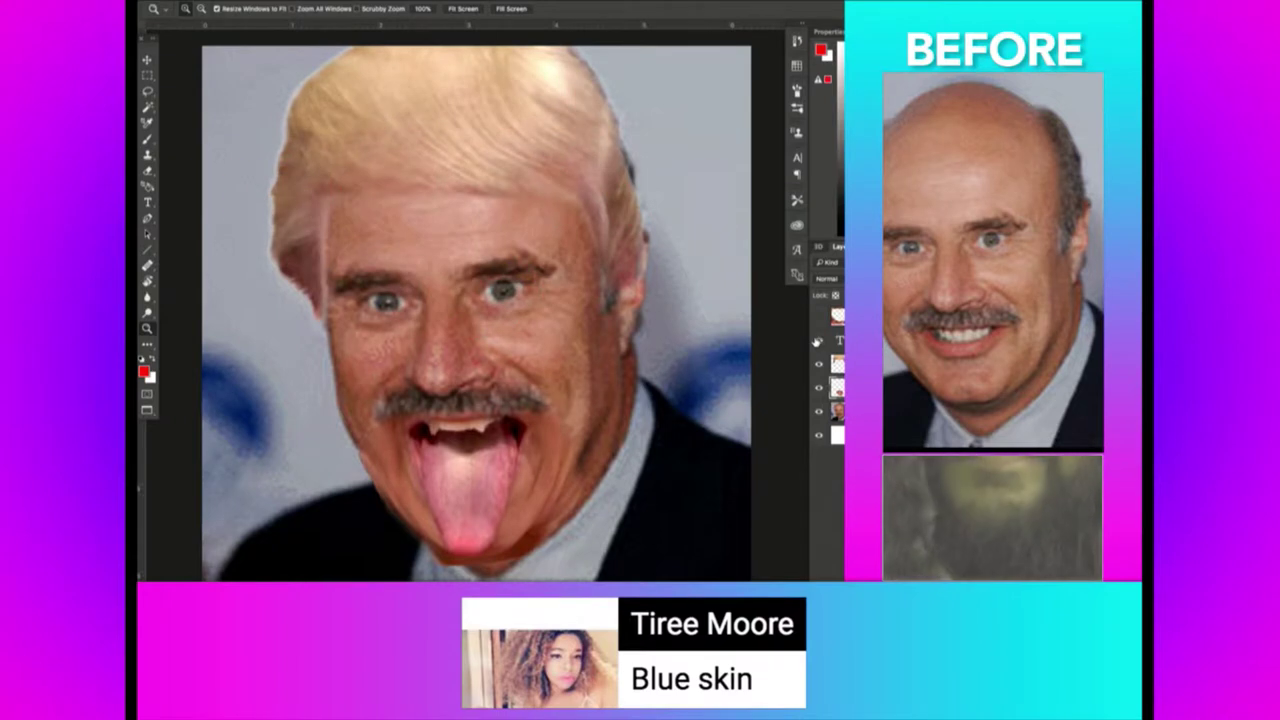
# Lasso the whole face from hairline to chin and add a new layer.
pyautogui.press('l')
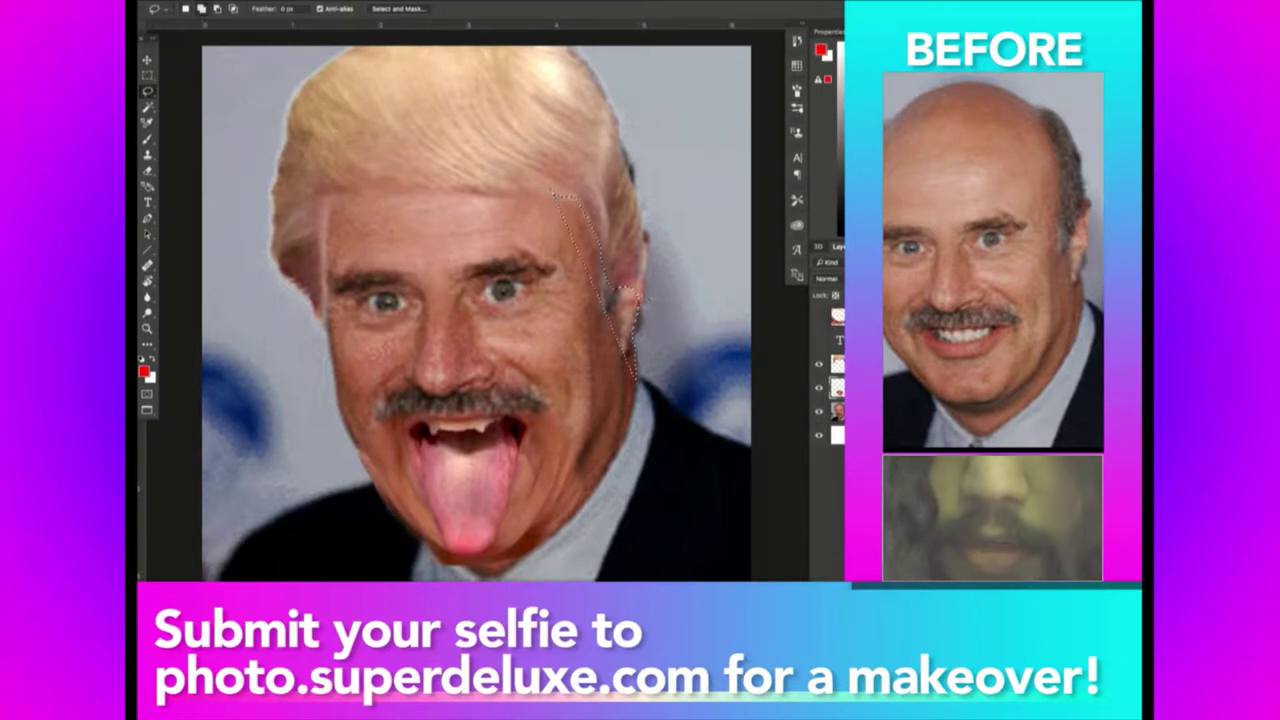
pyautogui.moveTo(630, 265); pyautogui.dragTo(342, 133)
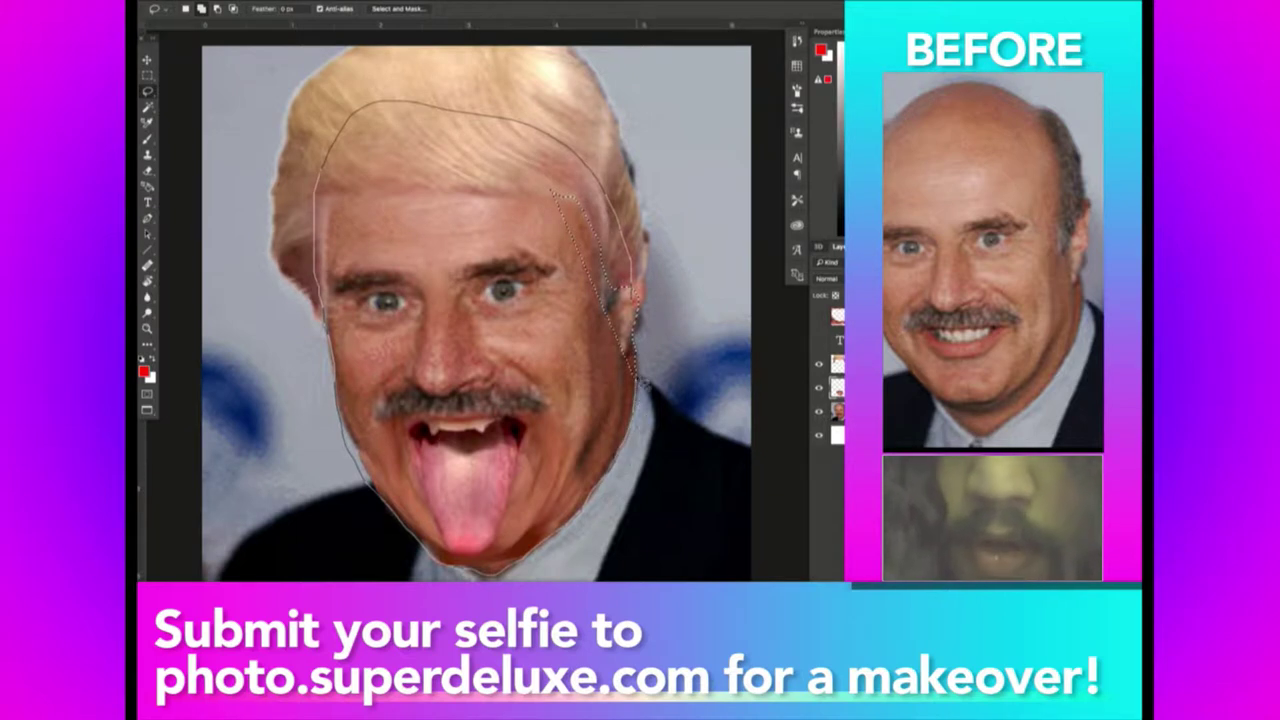
pyautogui.moveTo(630, 305); pyautogui.dragTo(635, 345)
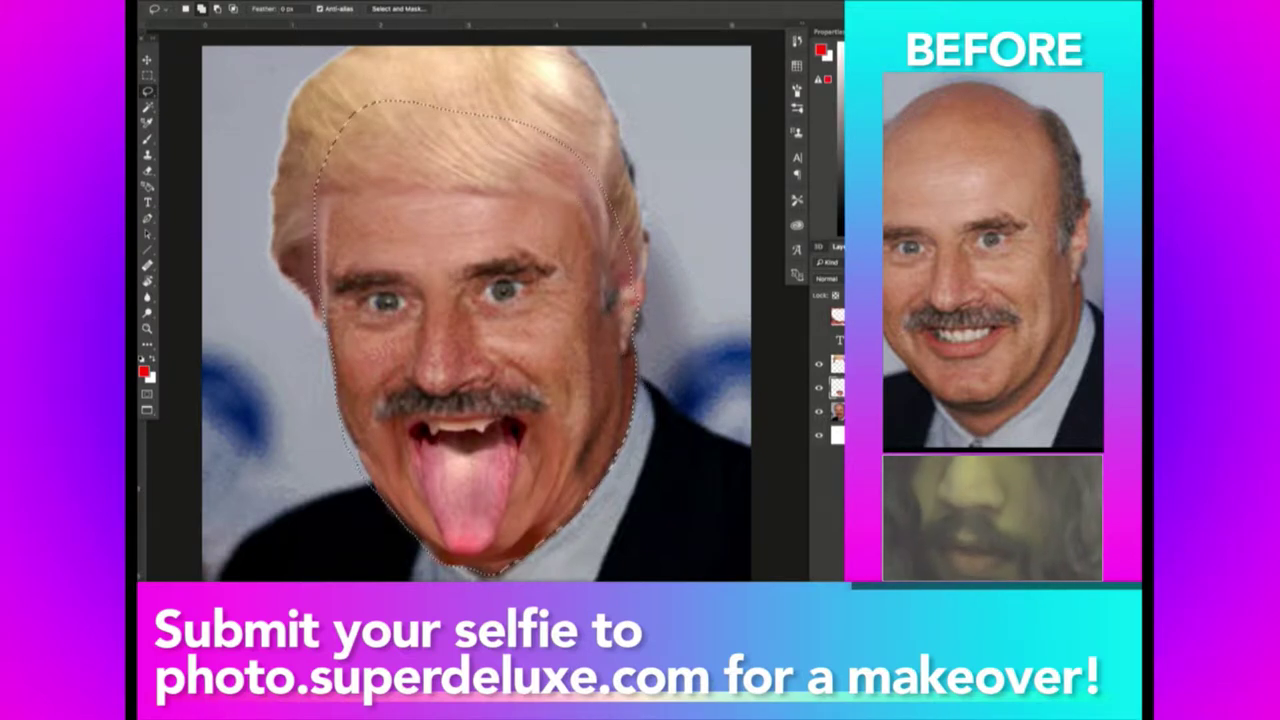
pyautogui.hotkey('ctrl', 'j')
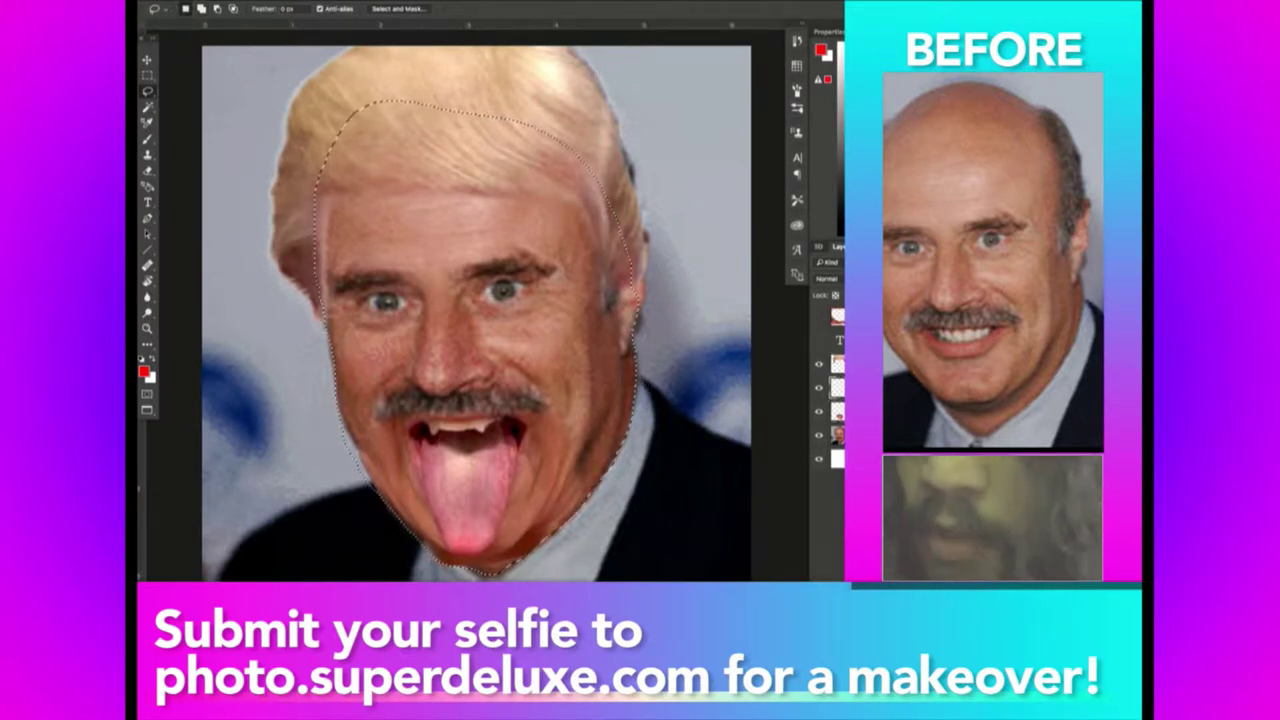
# Fill the face selection with solid blue and try Overlay, then Hue blending on that layer.
pyautogui.hotkey('alt', 'BackSpace')
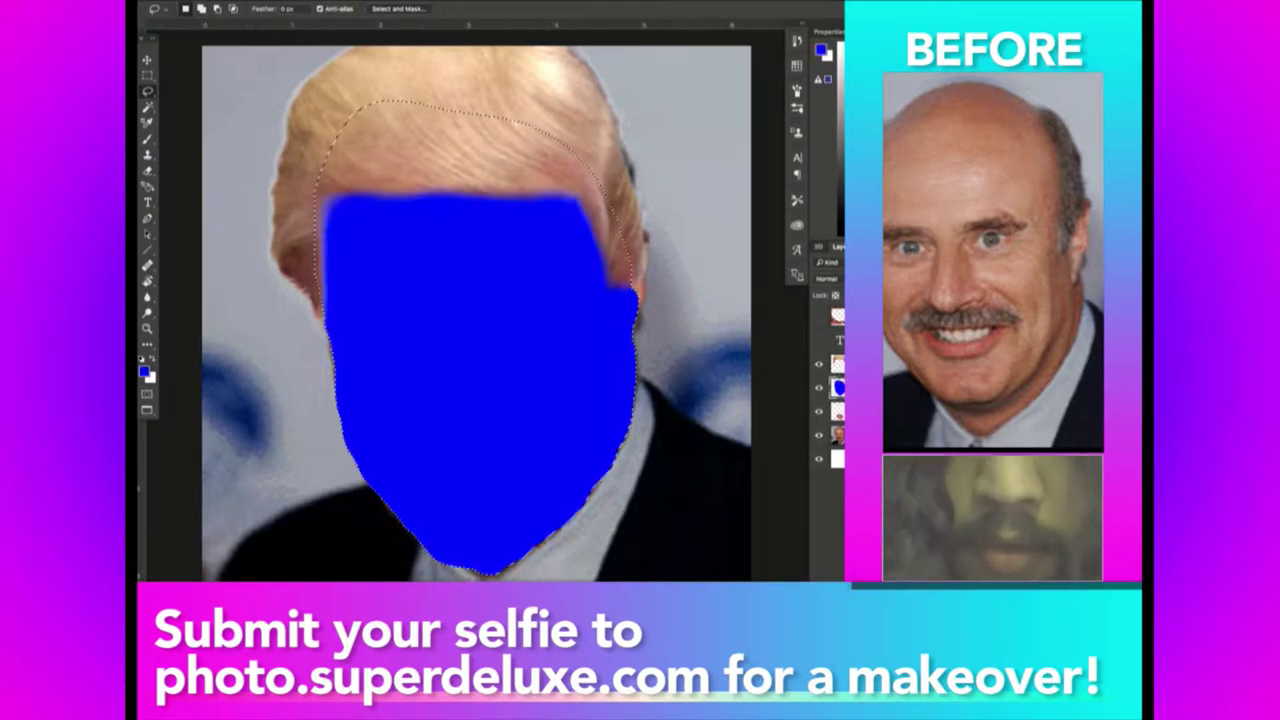
pyautogui.click(828, 278)
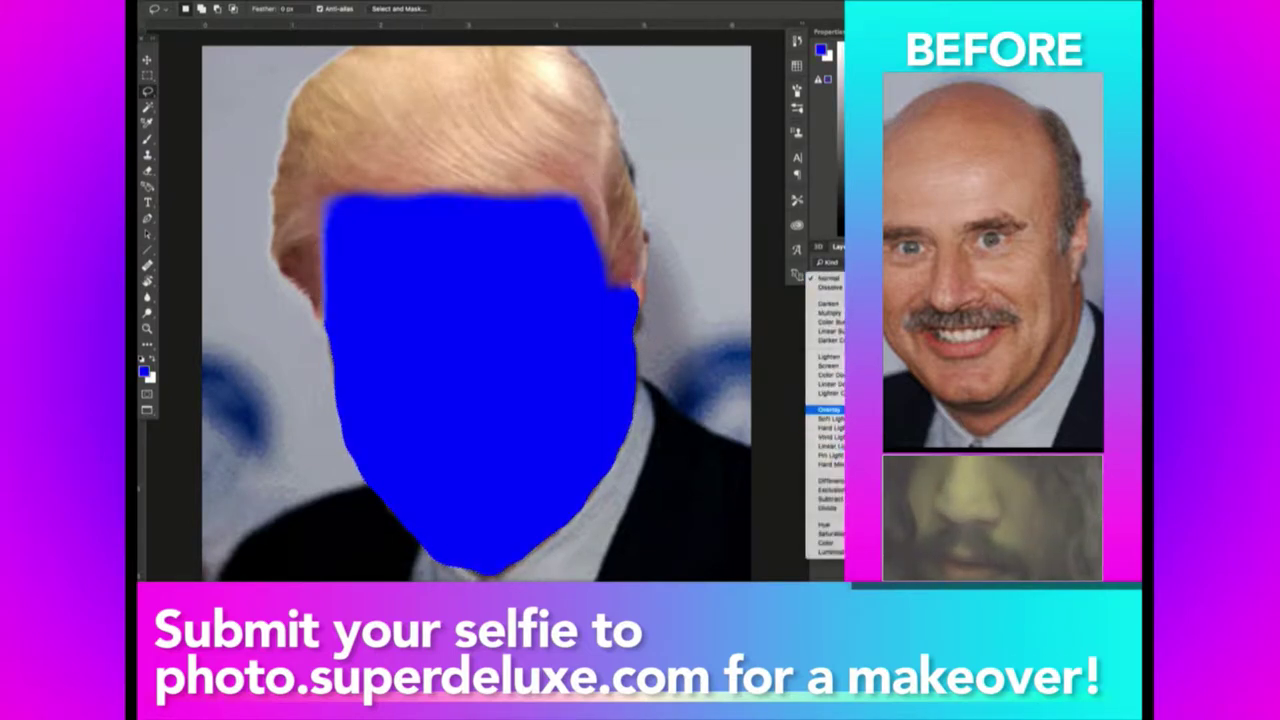
pyautogui.click(828, 410)
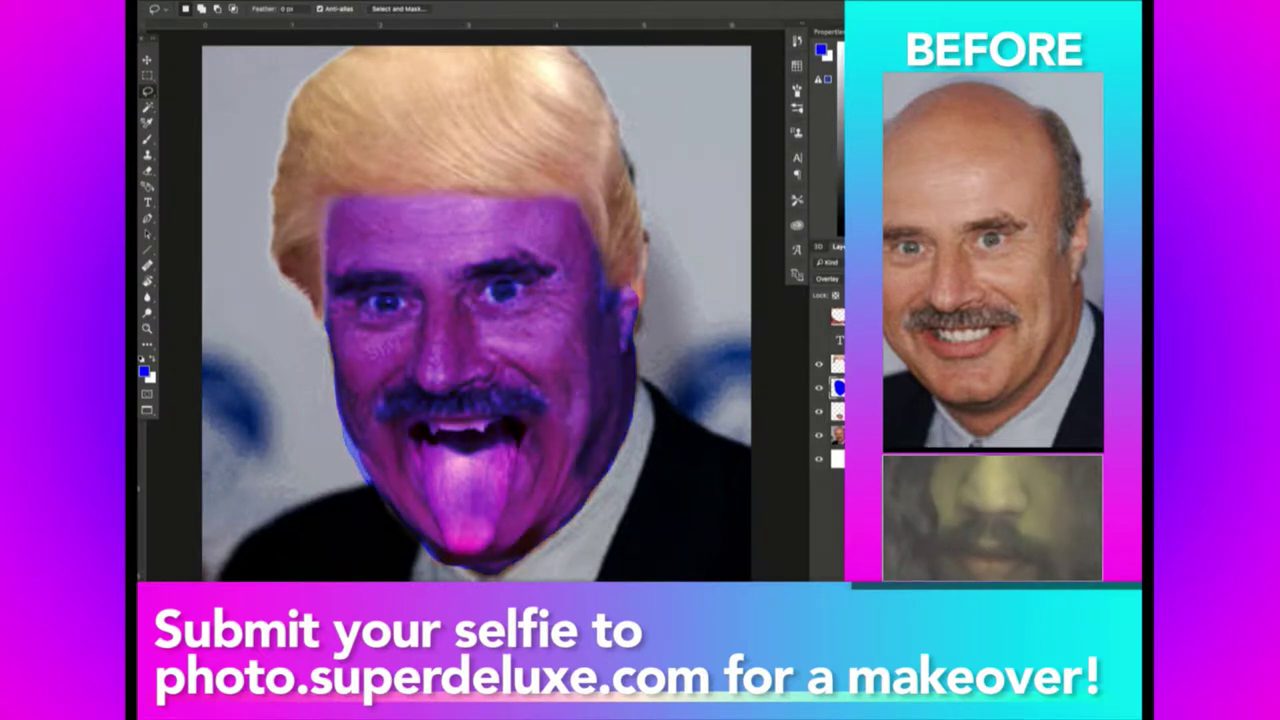
pyautogui.click(828, 278)
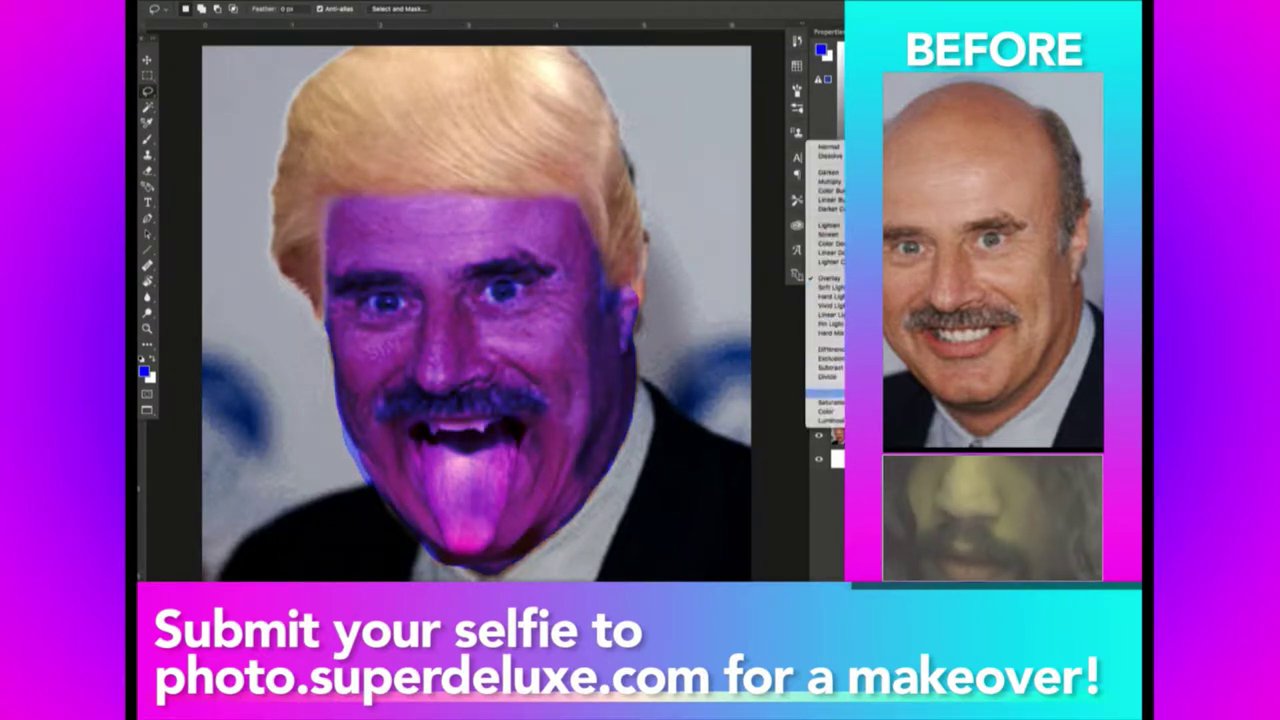
pyautogui.click(828, 393)
# Compare Color blending, settle the blue layer on Hue, and zoom out to the whole face.
pyautogui.click(828, 278)
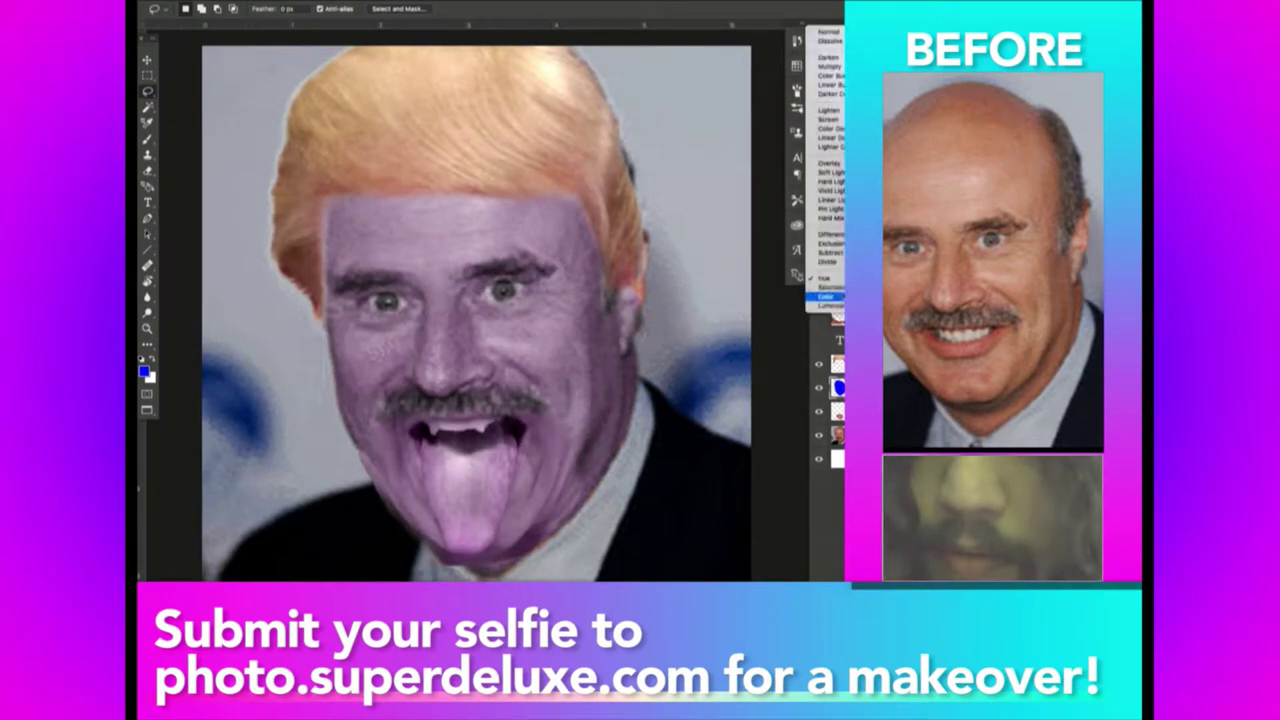
pyautogui.click(828, 302)
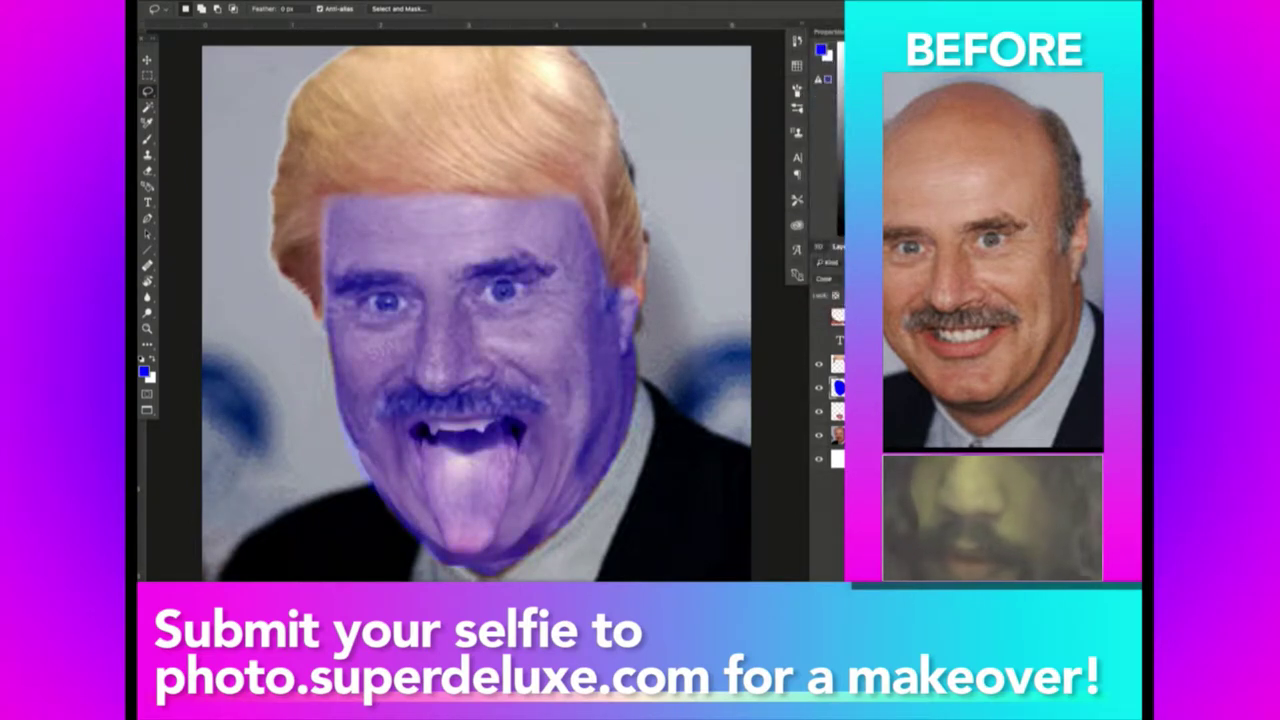
pyautogui.click(828, 278)
pyautogui.click(828, 261)
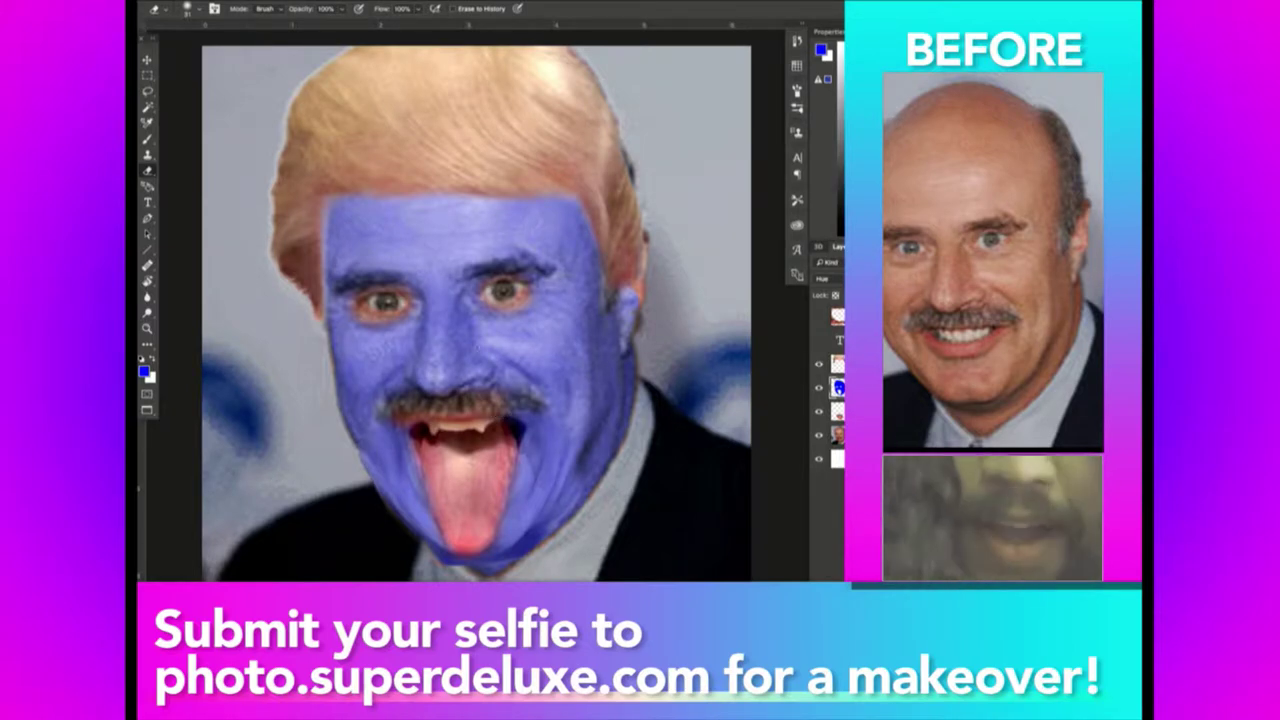
pyautogui.press('z')
pyautogui.keyDown('alt'); pyautogui.click(532, 357); pyautogui.keyUp('alt')
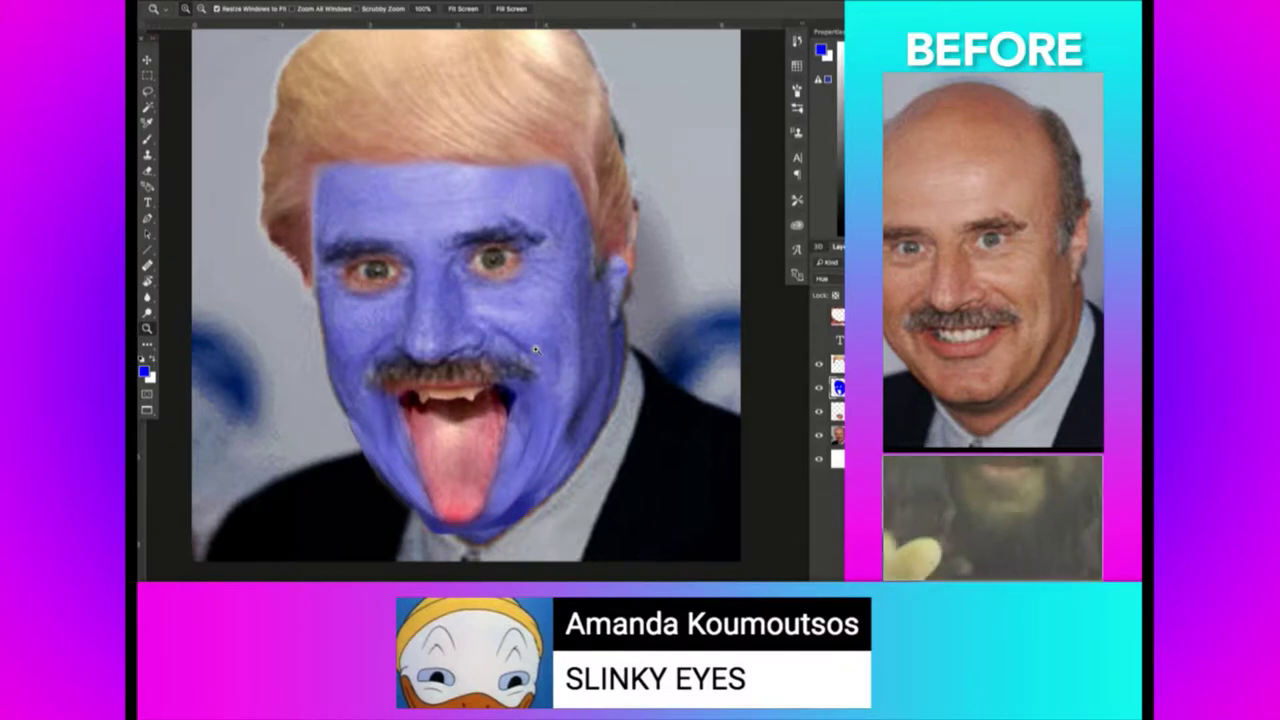
# In the browser, search Google Images for 'slinky', refined to transparent slinky images.
pyautogui.press('super+Tab')
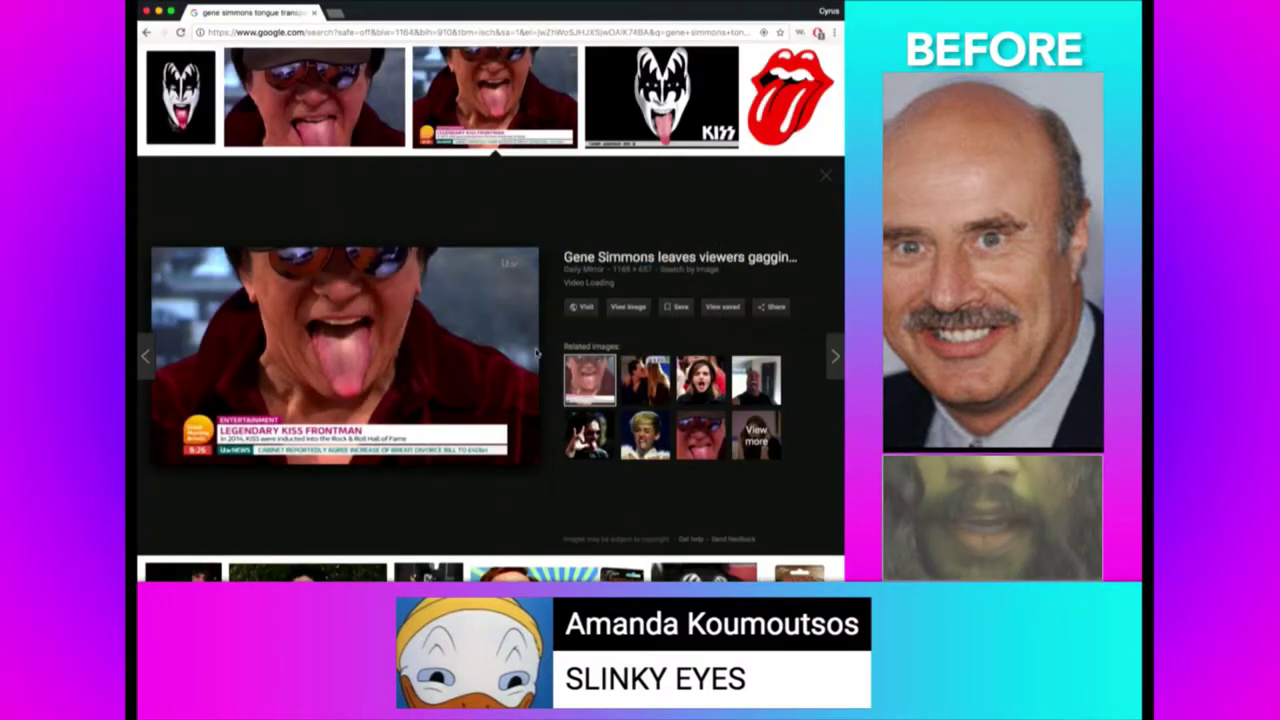
pyautogui.press('super+l')
pyautogui.write('slinky')
pyautogui.press('Return')
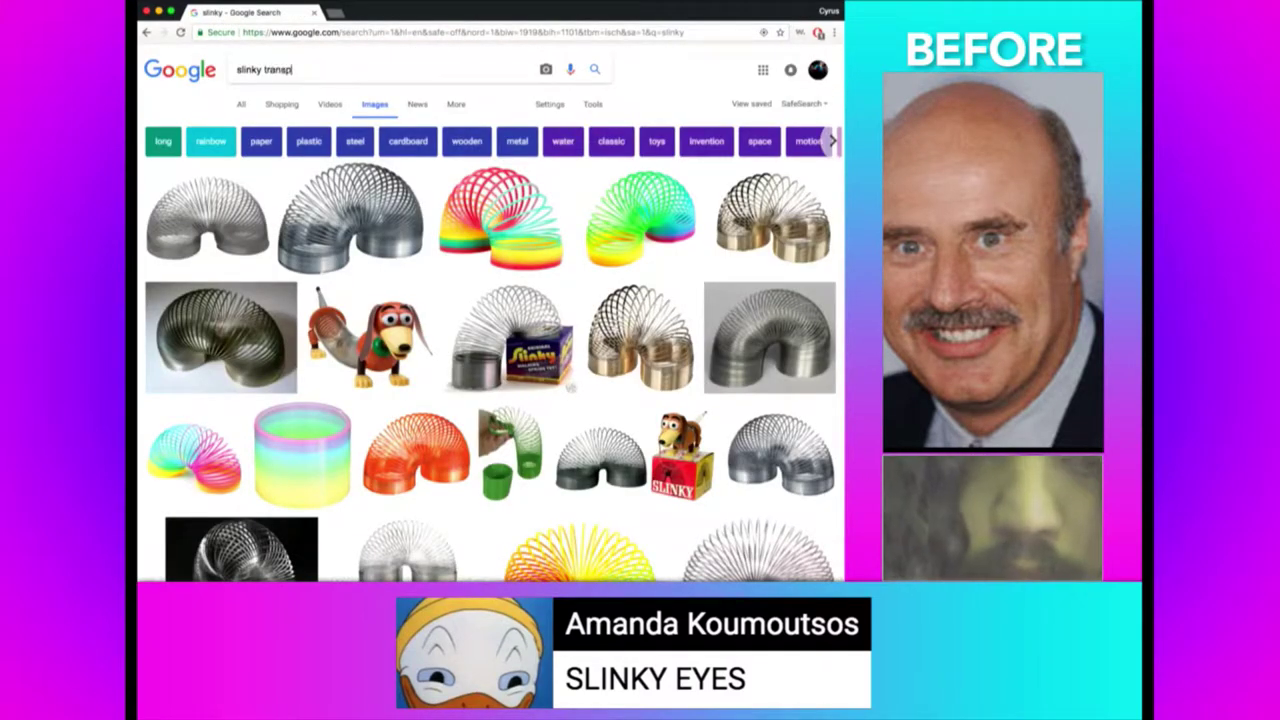
pyautogui.write('arent')
pyautogui.press('Return')
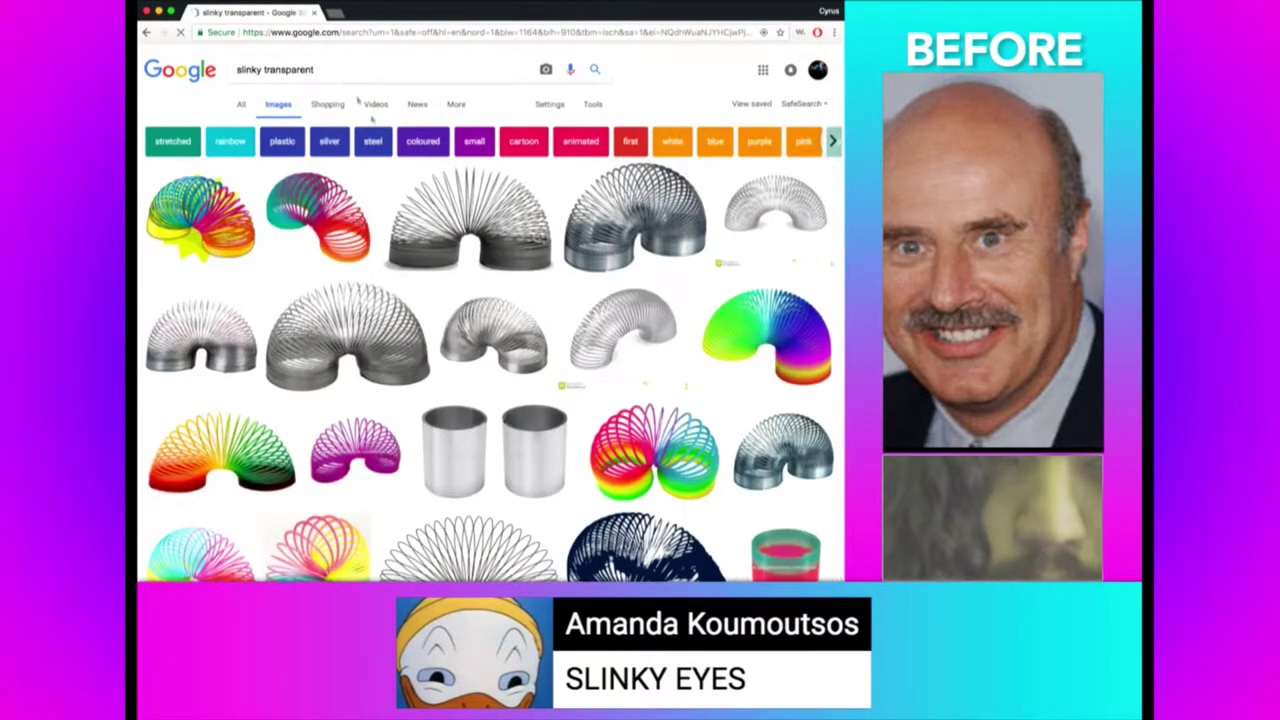
# Preview a silver slinky result, then scroll down and preview another silver slinky.
pyautogui.hscroll(-5, 357, 100)
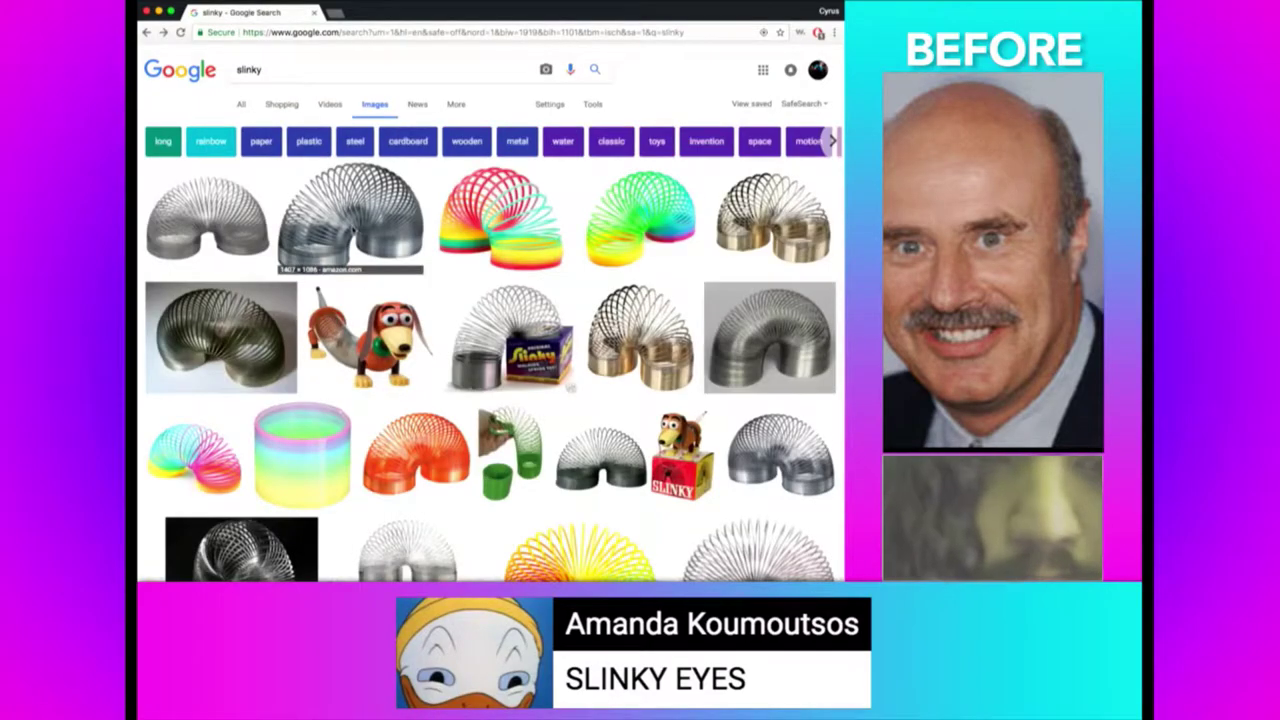
pyautogui.click(285, 214)
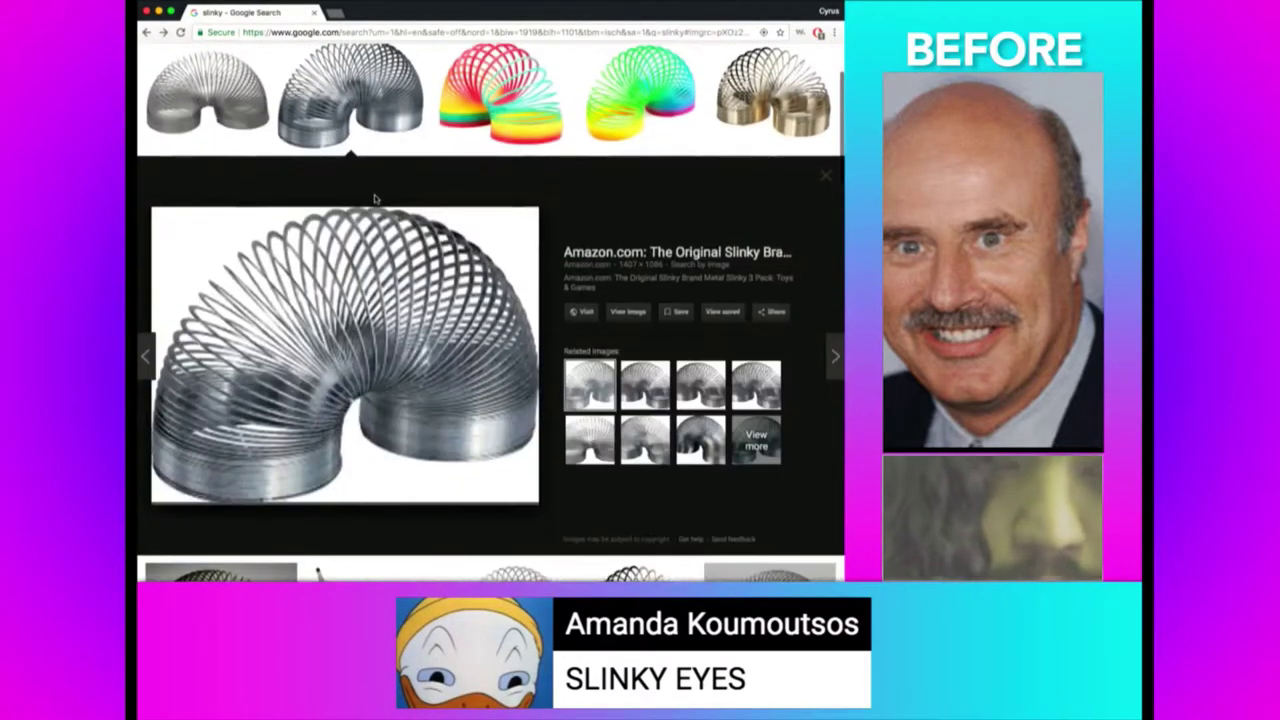
pyautogui.scroll(-5, 375, 200)
pyautogui.scroll(-5, 375, 200)
pyautogui.scroll(-5, 375, 200)
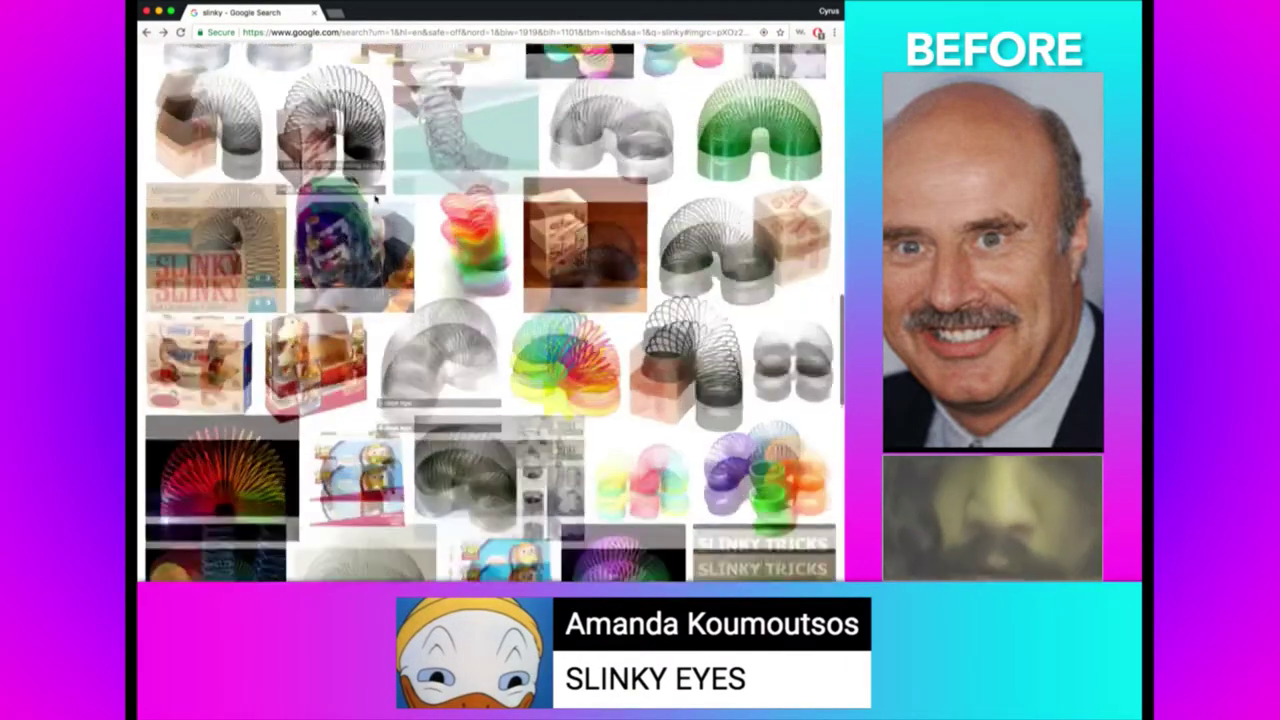
pyautogui.scroll(-5, 376, 200)
pyautogui.scroll(-1, 376, 200)
pyautogui.click(469, 199)
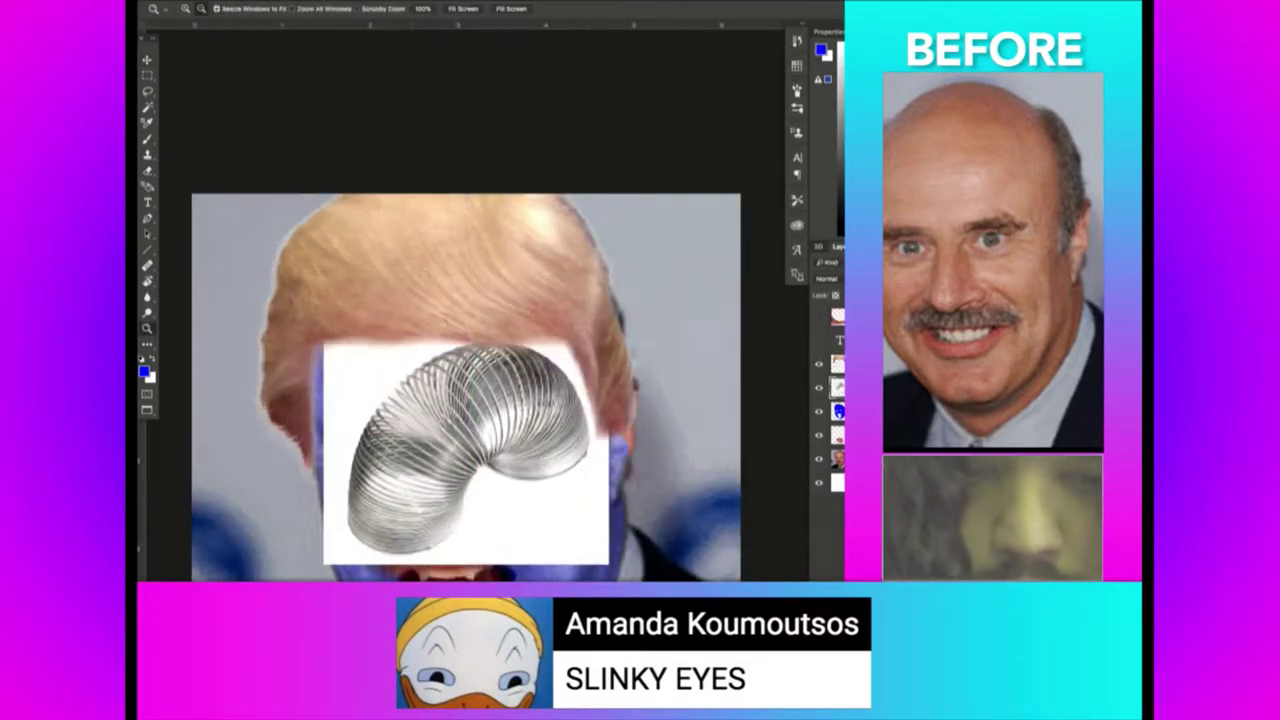
# Delete the pasted slinky's white background and rotate it to curve around the eye.
pyautogui.scroll(-3, 564, 443)
pyautogui.scroll(-2, 564, 443)
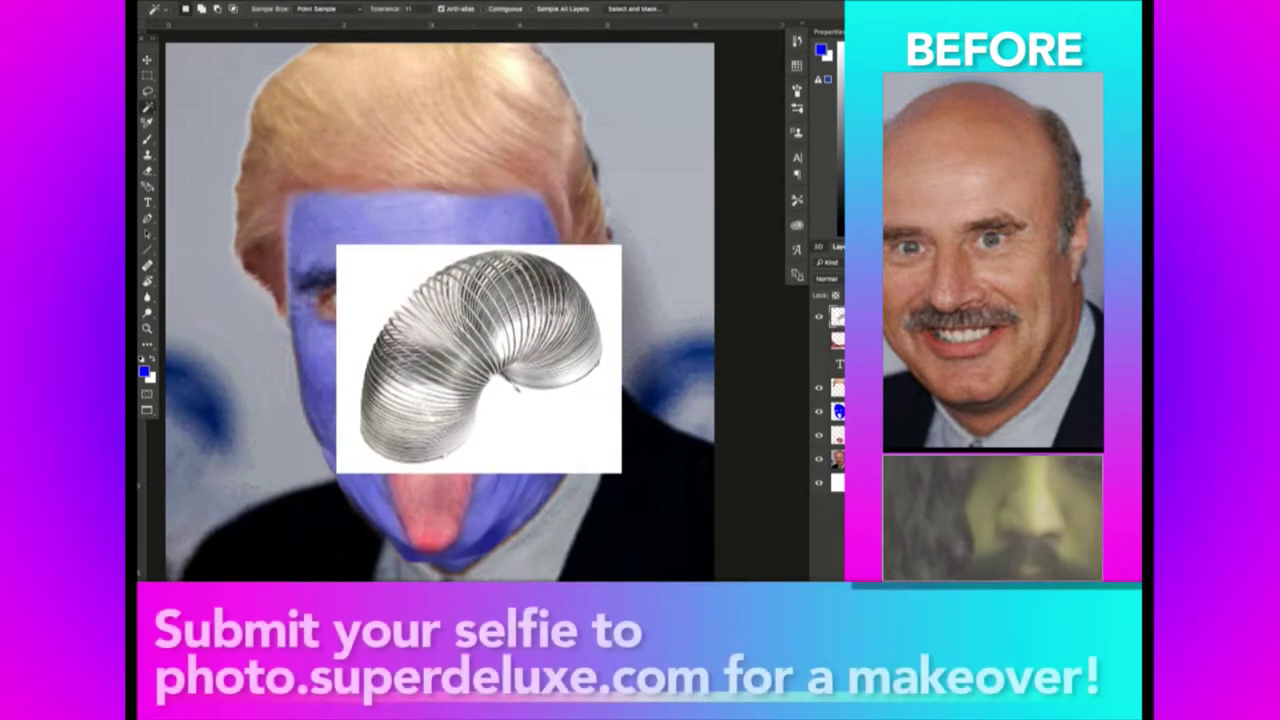
pyautogui.click(530, 418)
pyautogui.press('Delete')
pyautogui.hotkey('ctrl', 't')
pyautogui.moveTo(662, 342); pyautogui.dragTo(601, 352)
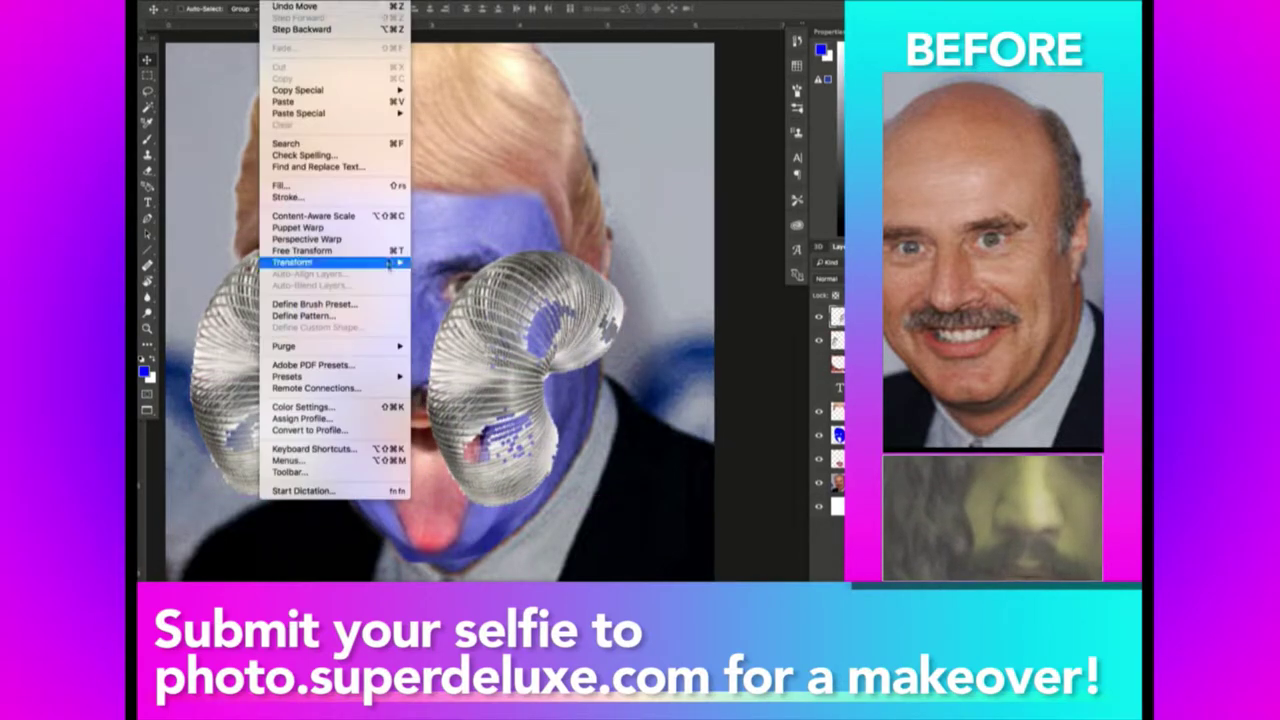
# Mirror the right slinky horizontally, move it up onto the eye and shrink it.
pyautogui.moveTo(334, 262)
pyautogui.click(508, 409)
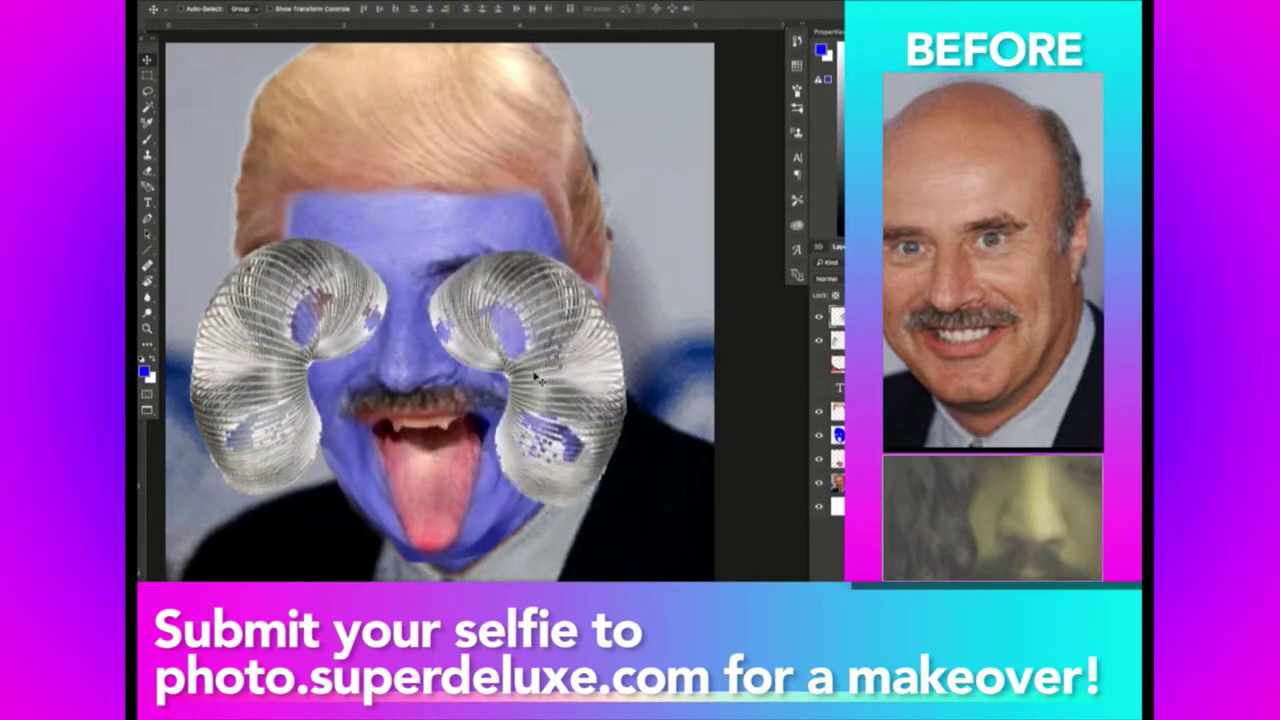
pyautogui.moveTo(537, 378); pyautogui.dragTo(547, 357)
pyautogui.hotkey('ctrl', 't')
pyautogui.moveTo(645, 490)
pyautogui.mouseDown()
pyautogui.moveTo(577, 432)
pyautogui.moveTo(581, 420)
pyautogui.mouseUp()
pyautogui.press('Return')
pyautogui.hotkey('ctrl', 't')
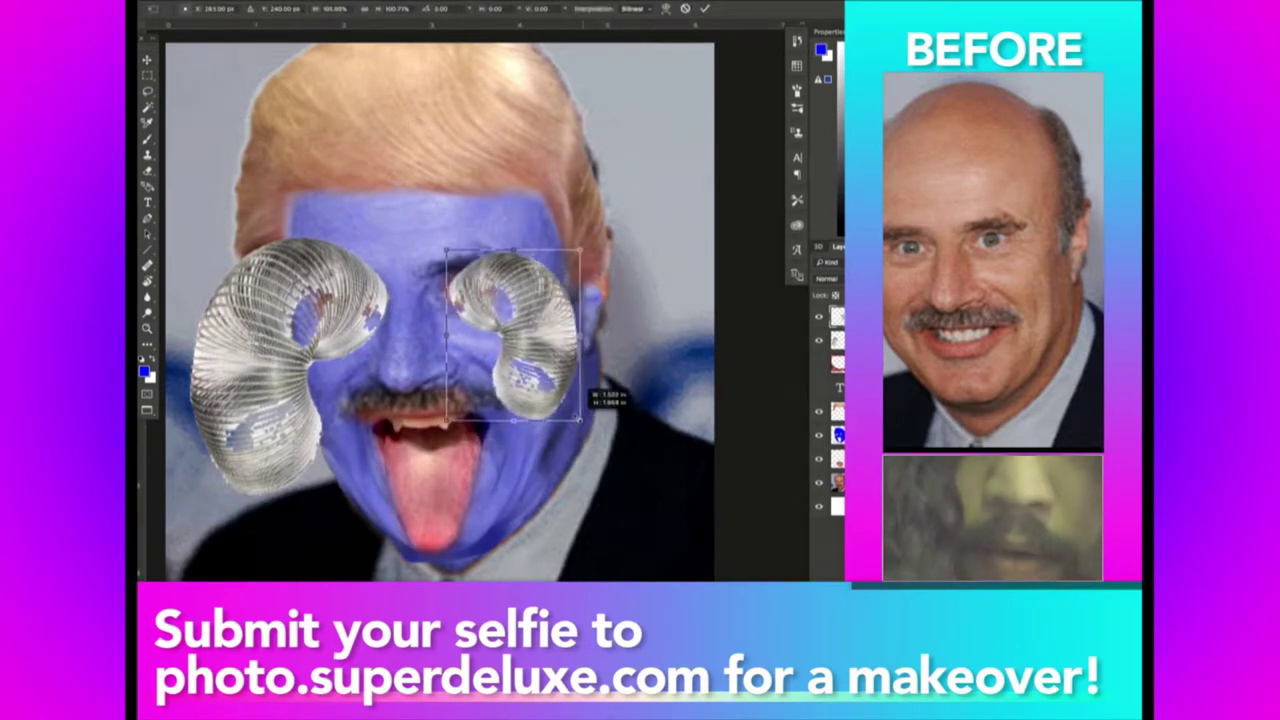
pyautogui.press('Return')
# Shrink the left slinky to match and position it over the left eye, then zoom out.
pyautogui.hotkey('ctrl', 't')
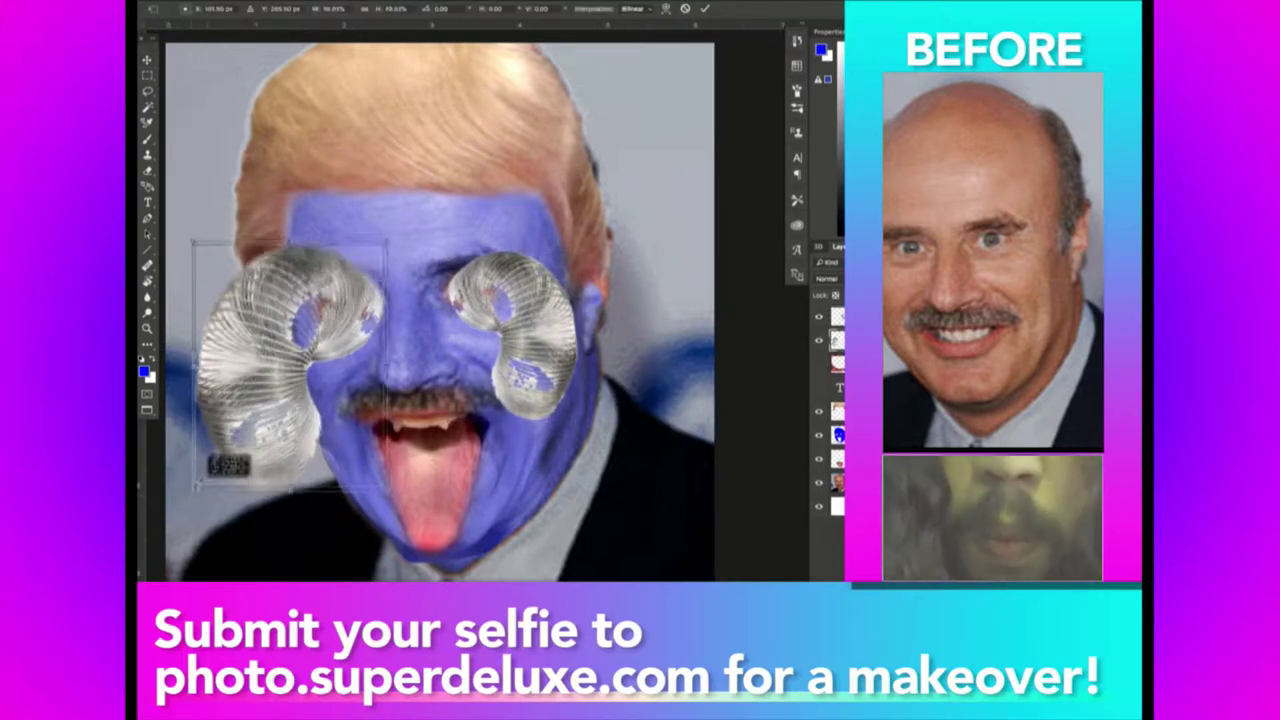
pyautogui.moveTo(189, 494); pyautogui.dragTo(220, 460)
pyautogui.press('Return')
pyautogui.moveTo(300, 395); pyautogui.dragTo(340, 410)
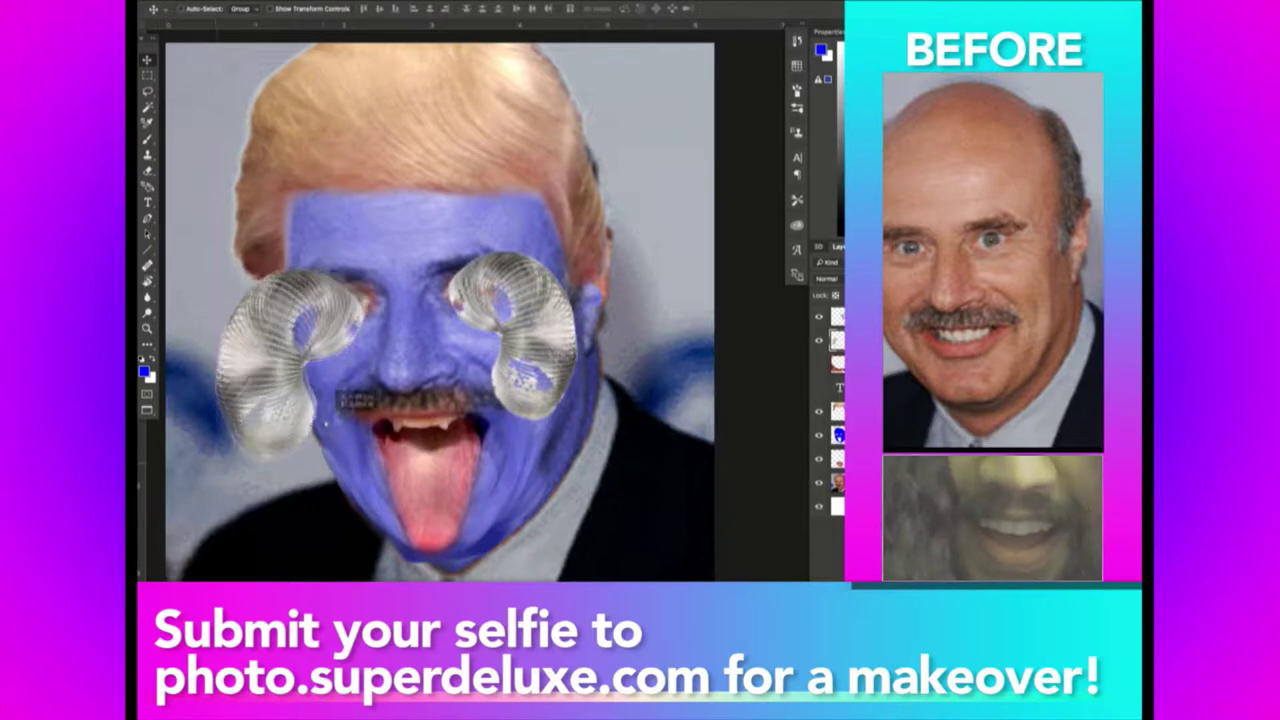
pyautogui.press('z')
pyautogui.keyDown('alt'); pyautogui.click(336, 412); pyautogui.keyUp('alt')
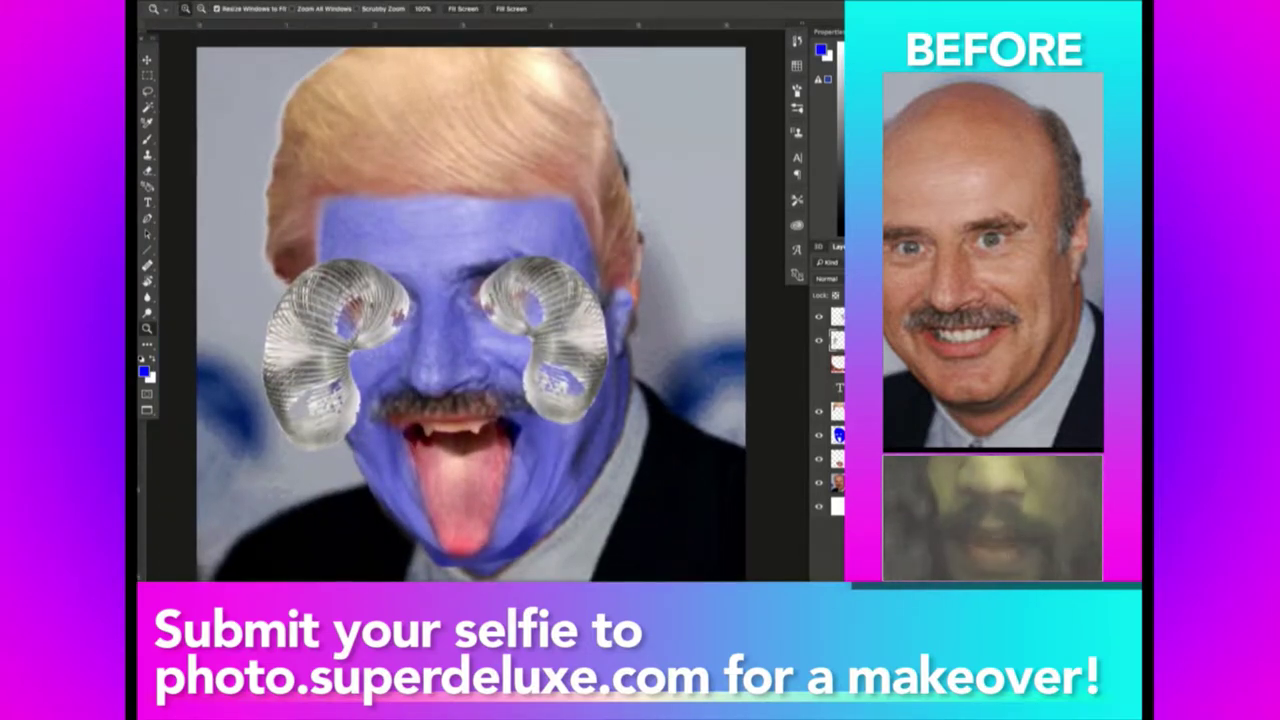
pyautogui.press('super+Tab')
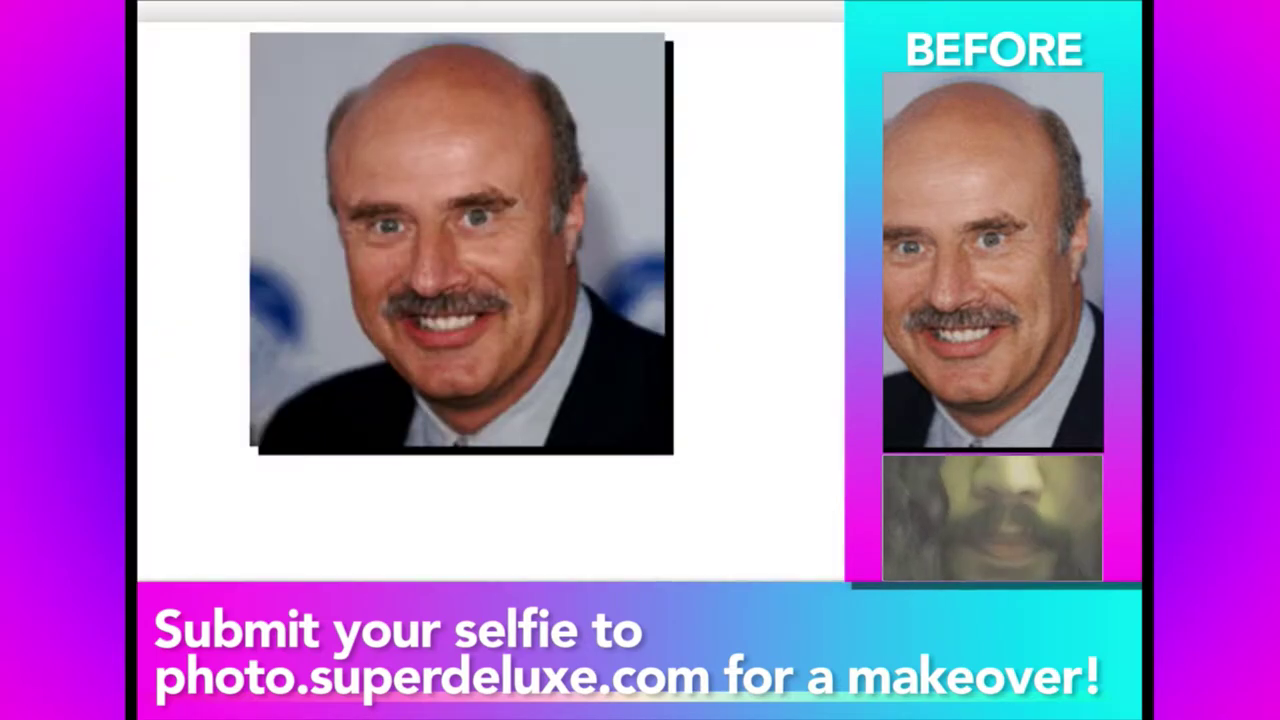
# Scroll down through the selfie submissions and back up to the top of the gallery.
pyautogui.scroll(-5, 435, 573)
pyautogui.scroll(-2, 435, 573)
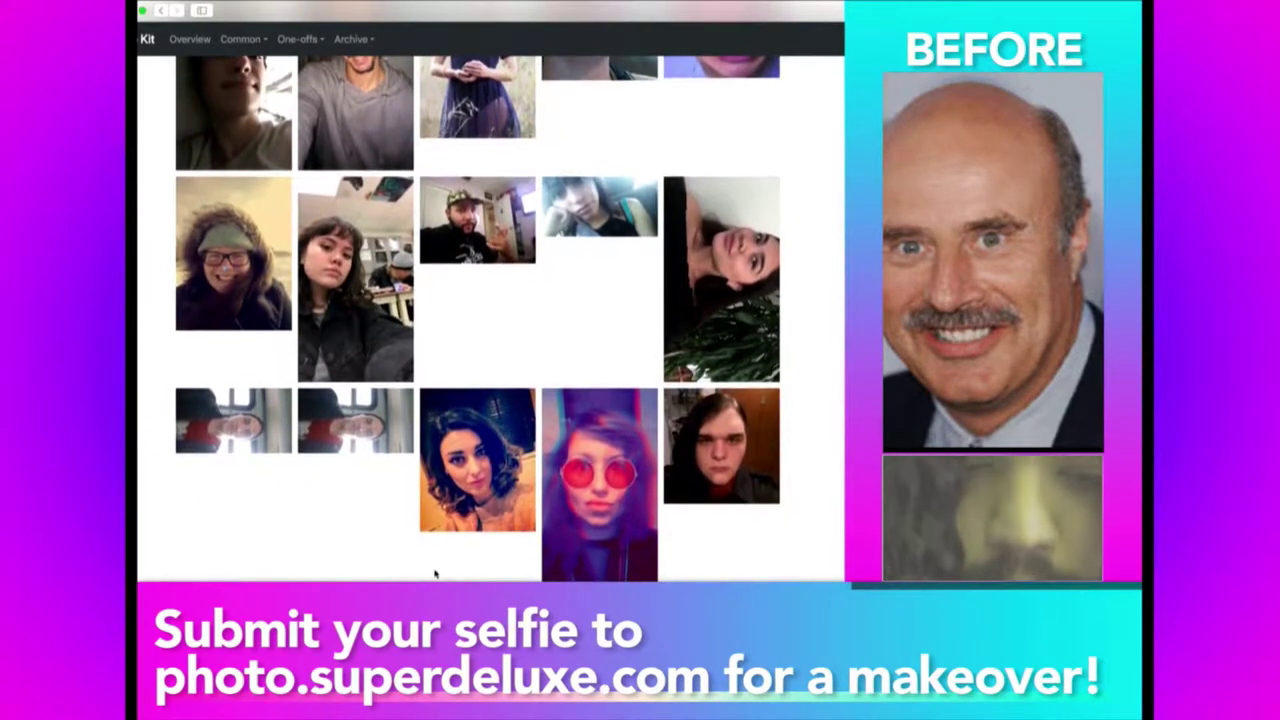
pyautogui.scroll(1, 481, 450)
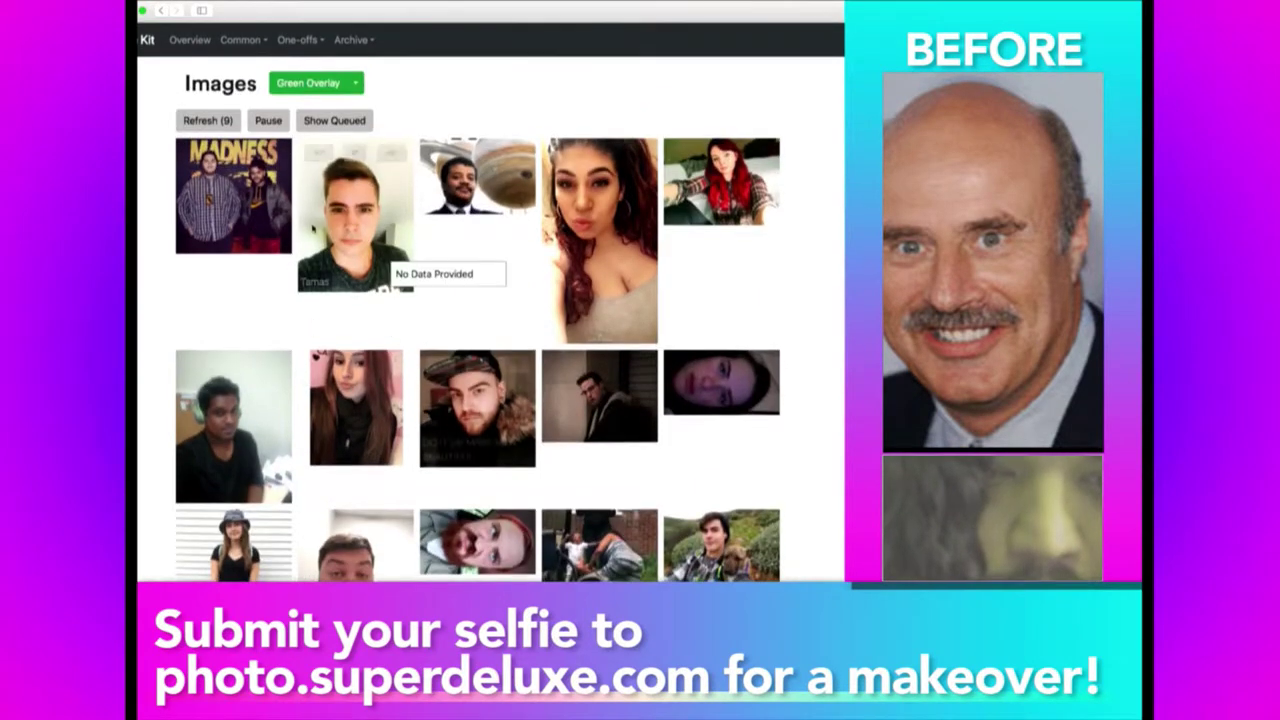
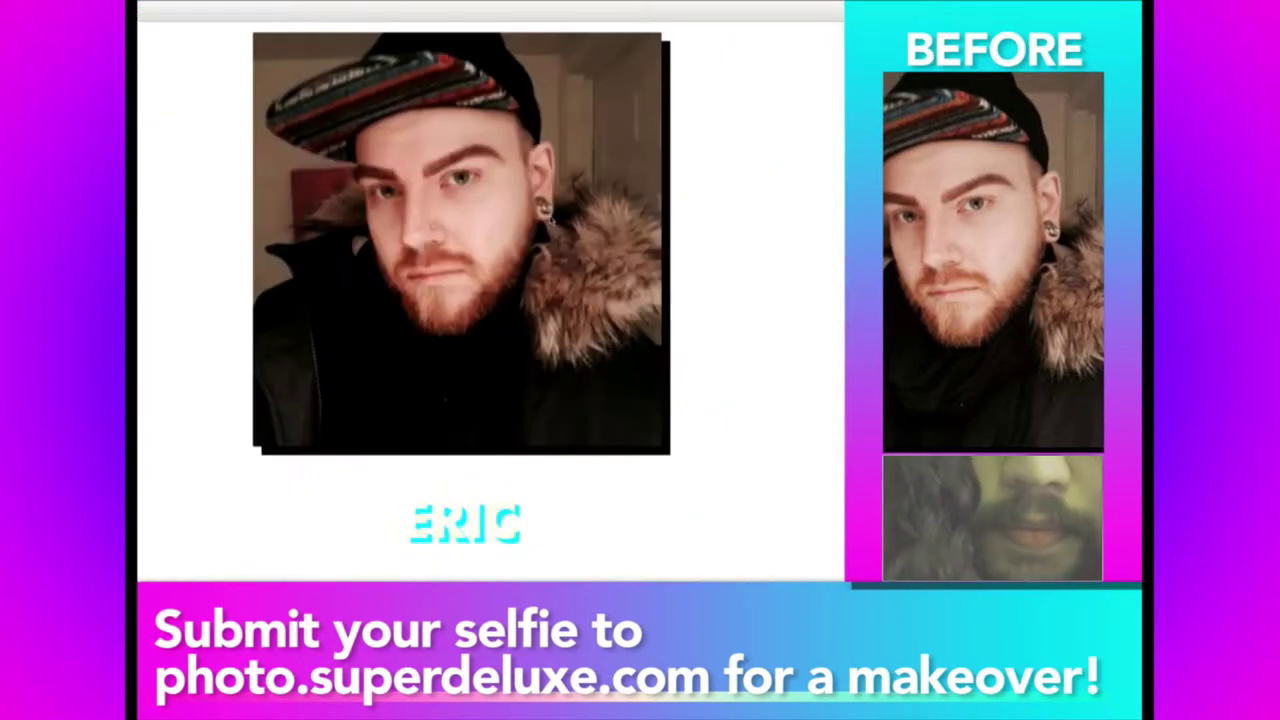
# Copy the selfie from Chrome and paste it into a new blank Photoshop document.
pyautogui.rightClick(550, 215)
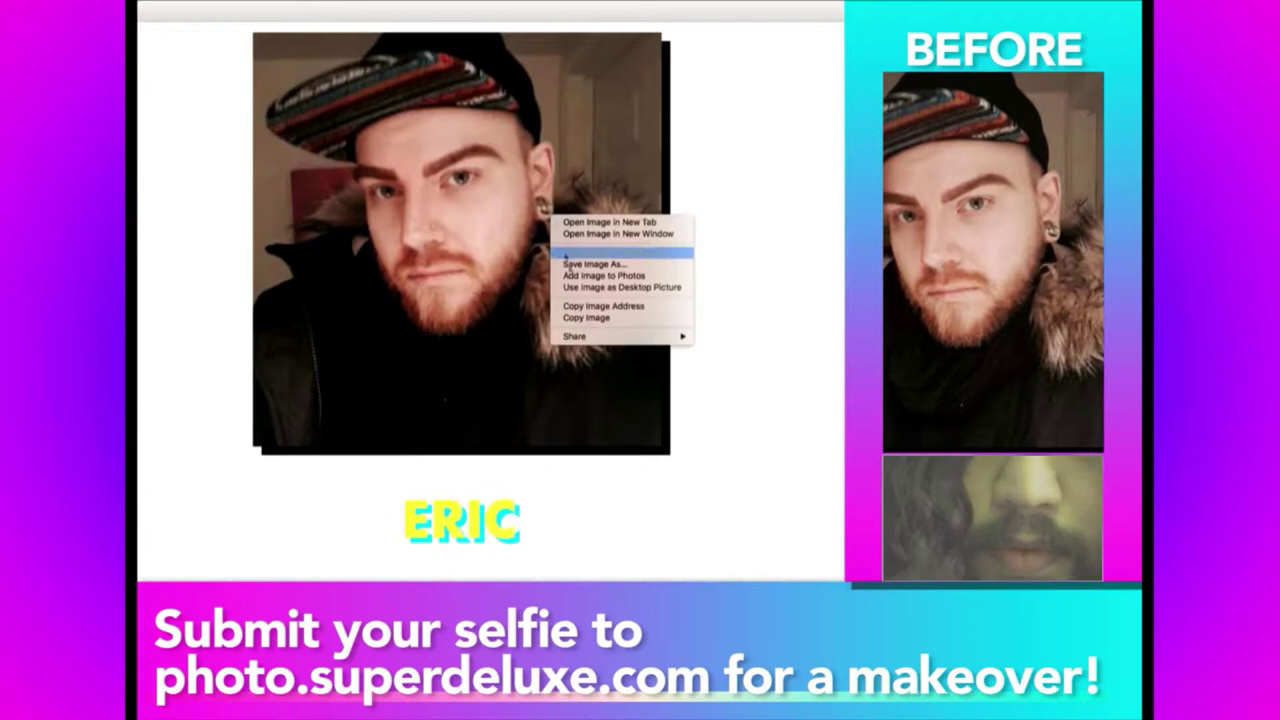
pyautogui.click(590, 318)
pyautogui.press('super+Tab')
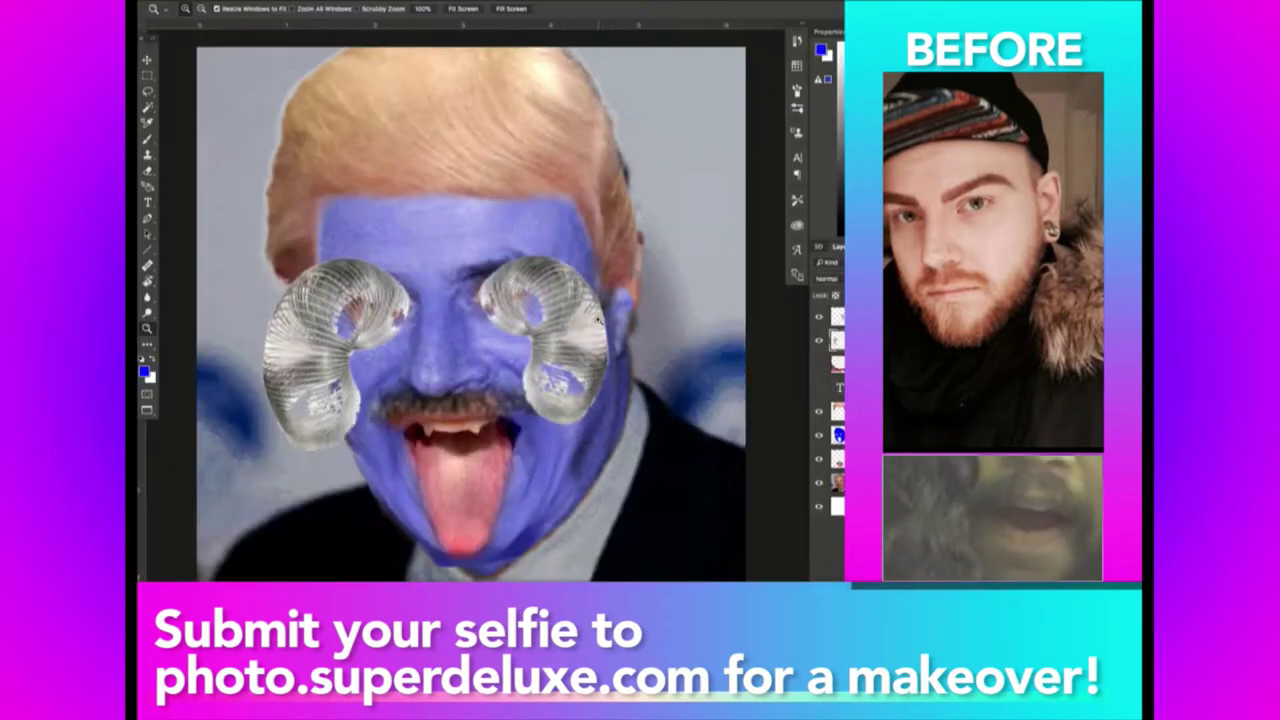
pyautogui.press('super+n')
pyautogui.press('Return')
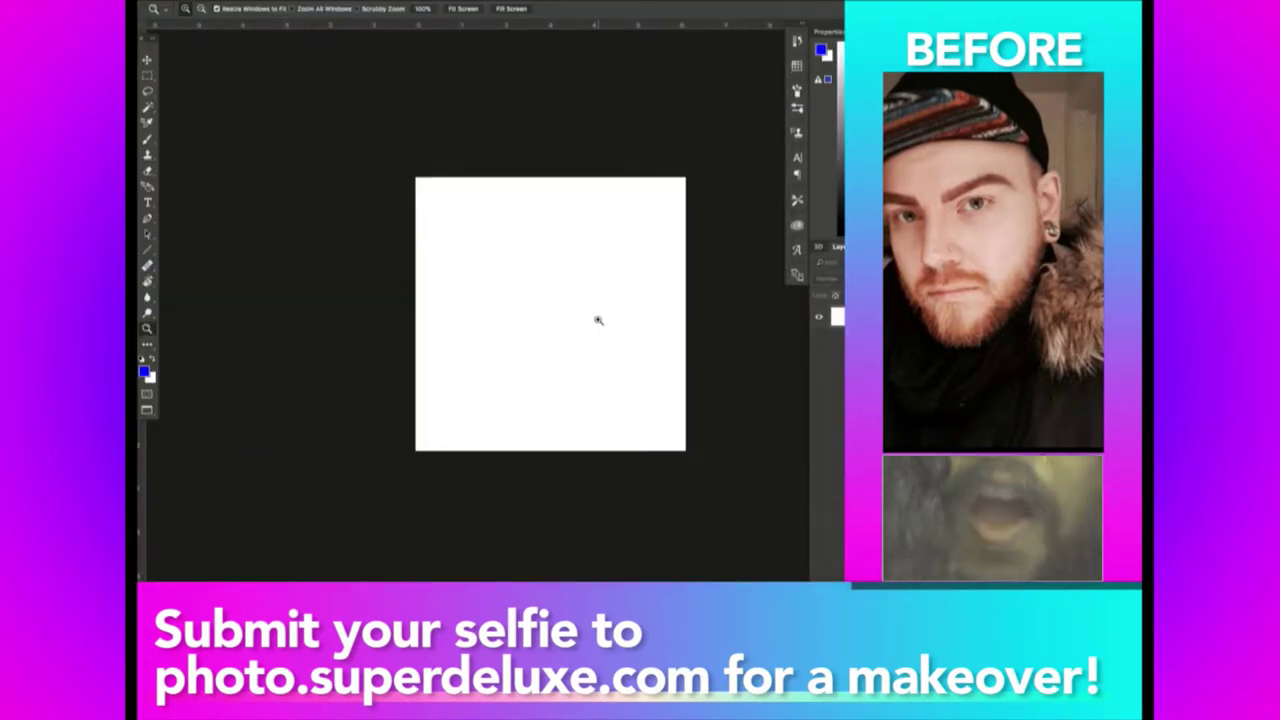
pyautogui.press('super+v')
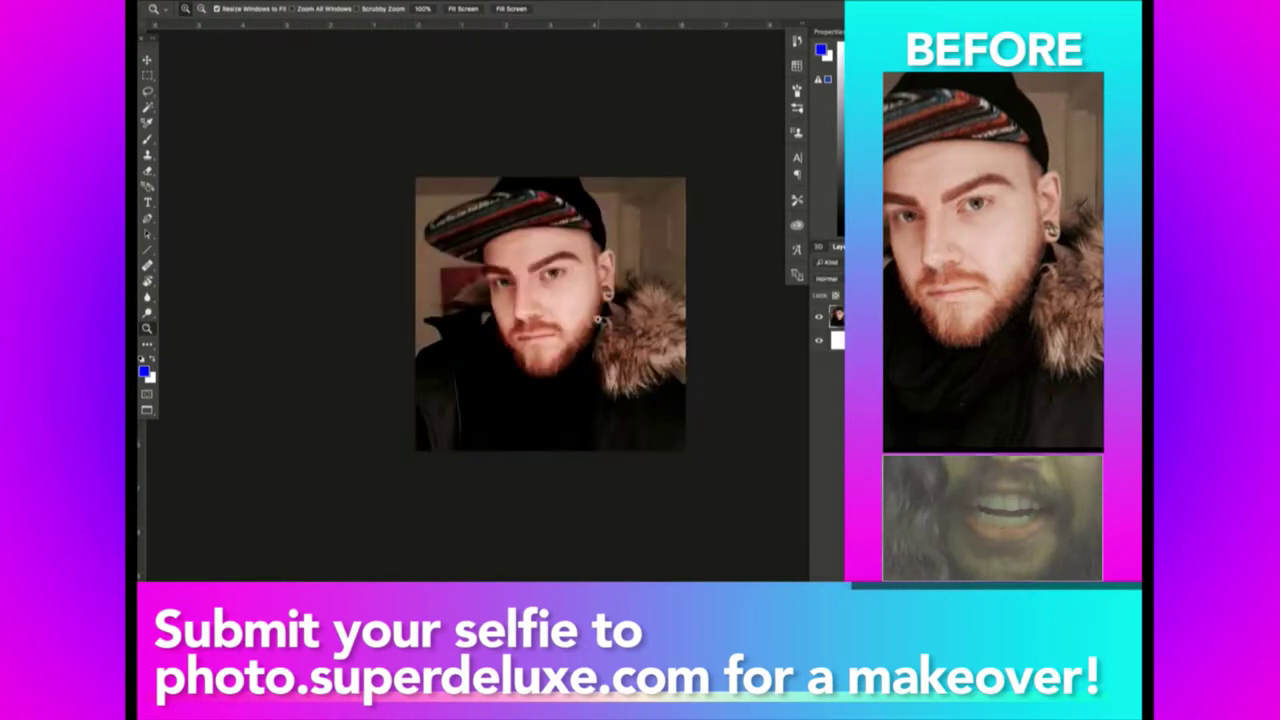
pyautogui.click(645, 298)
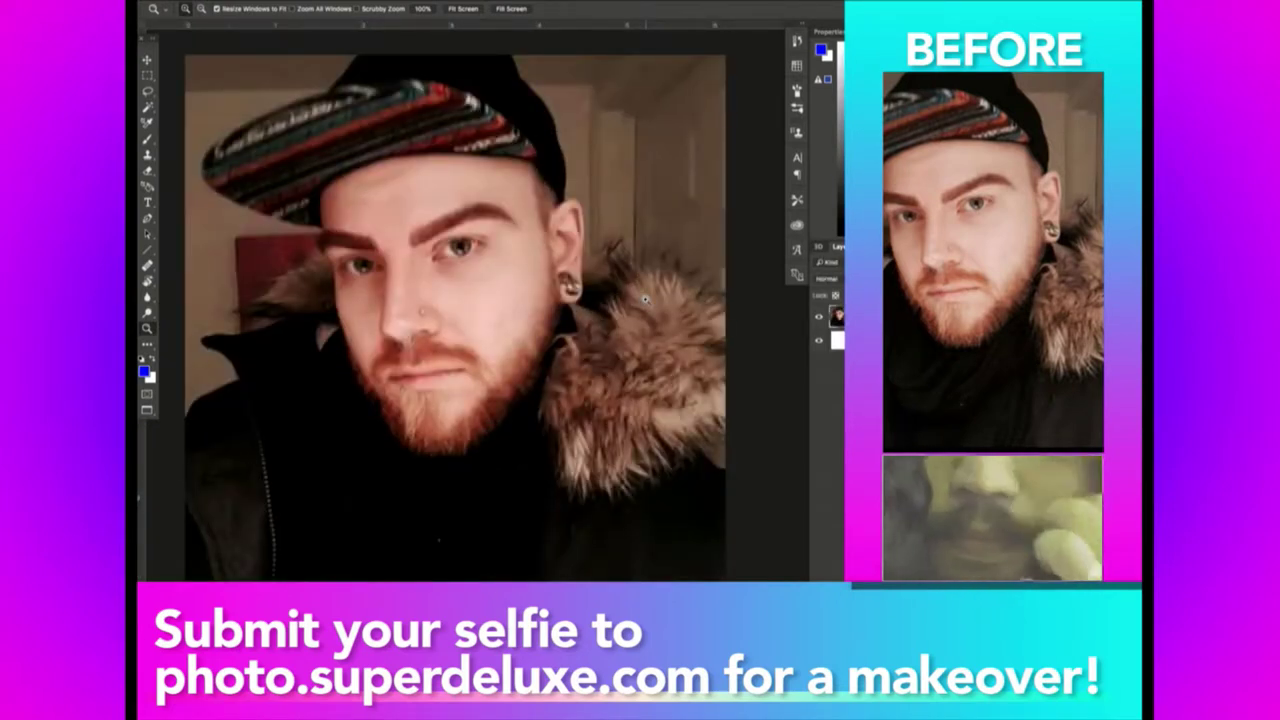
# Add a 'WHAT SHOULD WE DO?' text caption over the photo, then hide that layer.
pyautogui.press('t')
pyautogui.moveTo(188, 60); pyautogui.dragTo(720, 477)
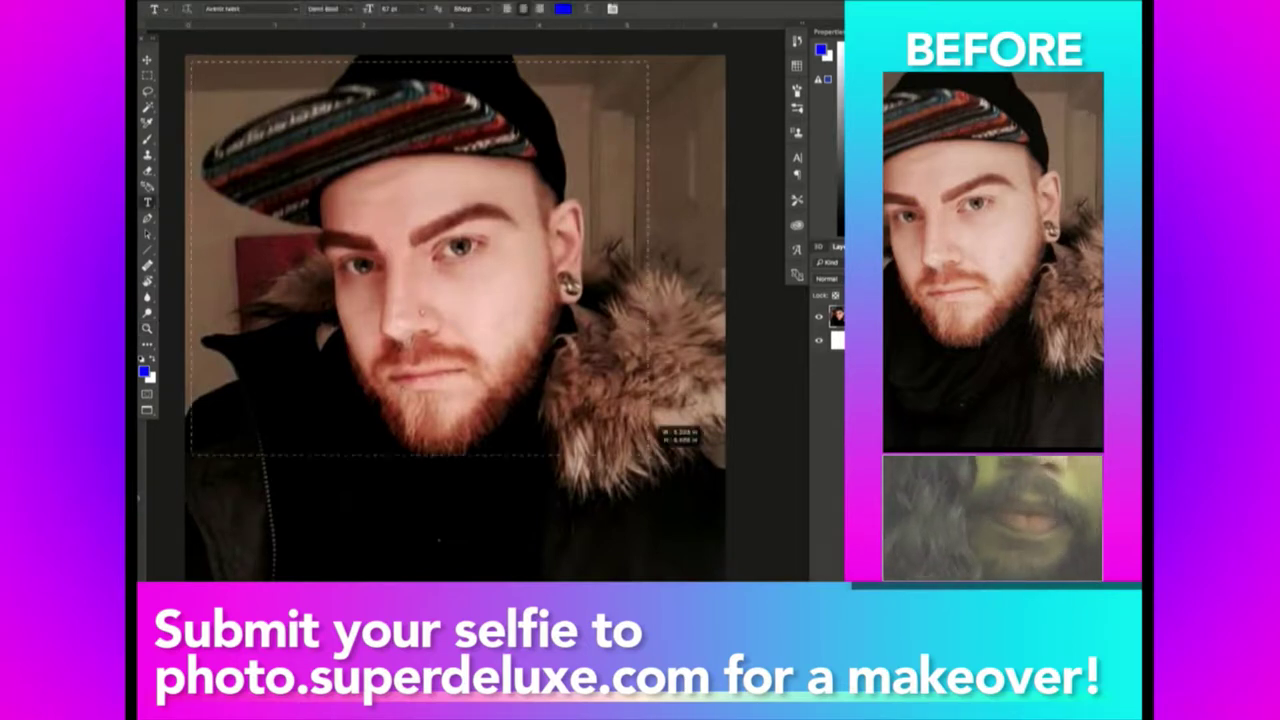
pyautogui.write('WHA')
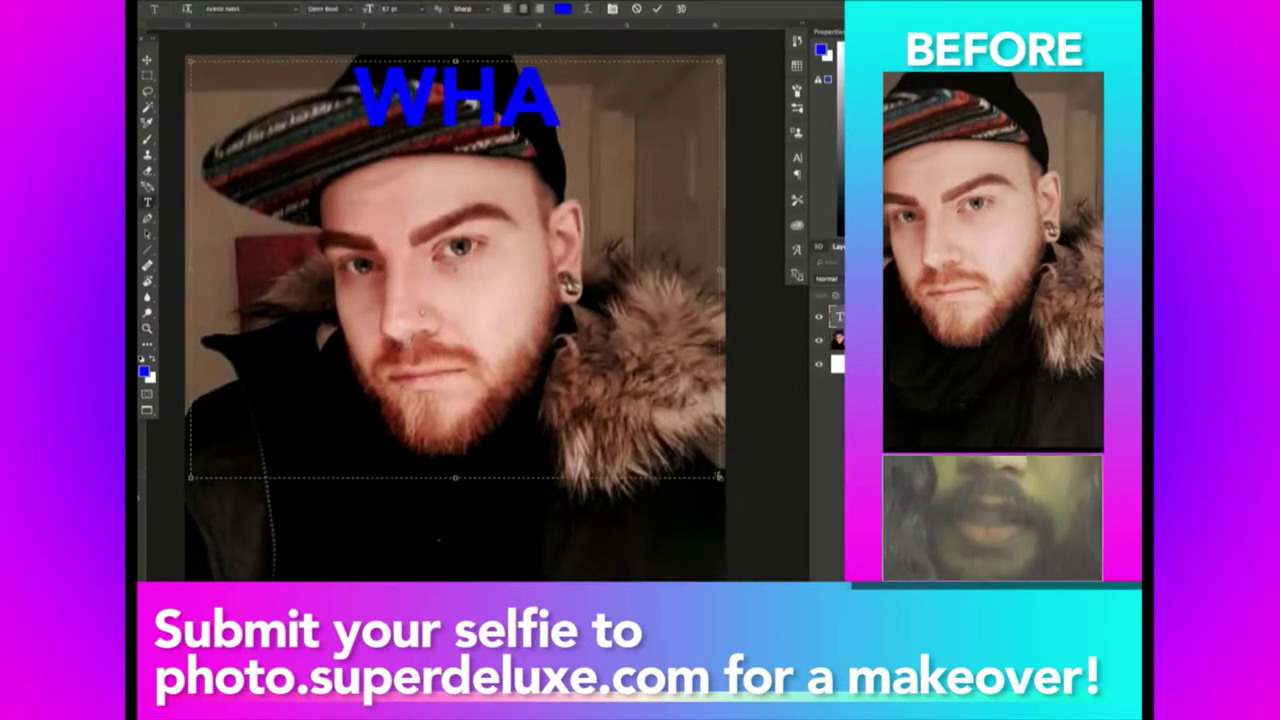
pyautogui.write('T SHOULD WE DO?')
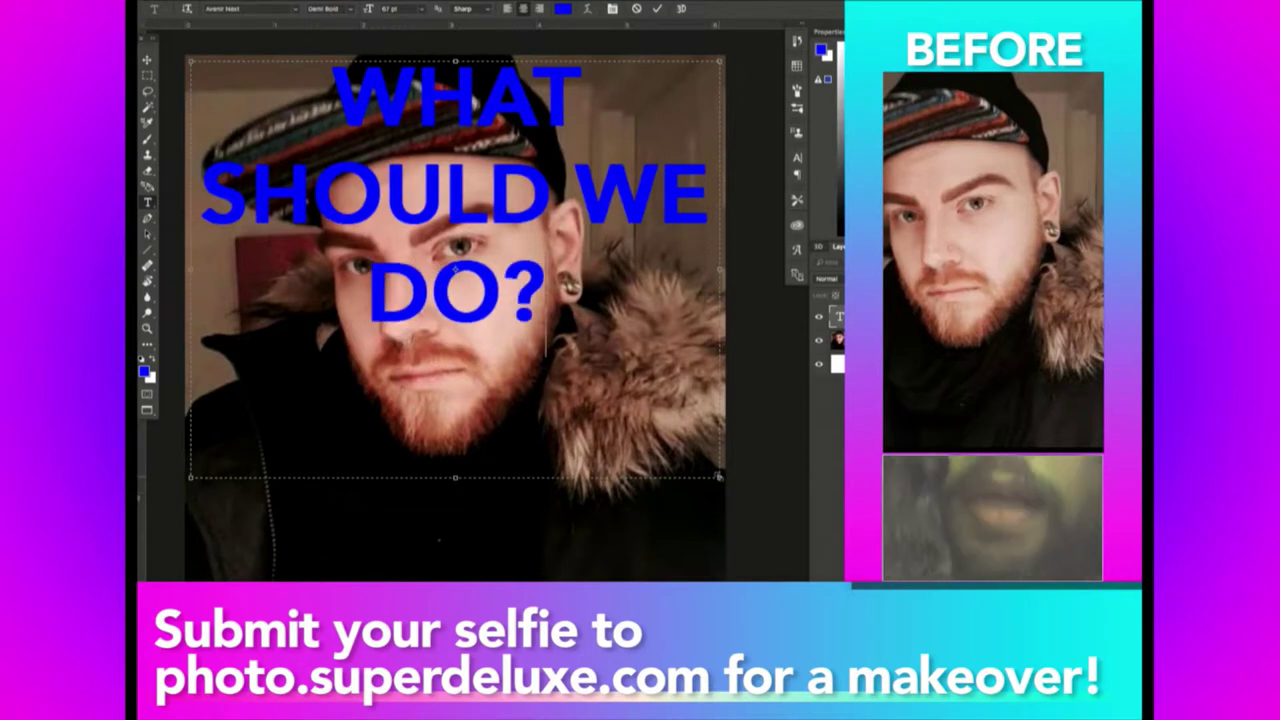
pyautogui.hotkey('ctrl', 'Return')
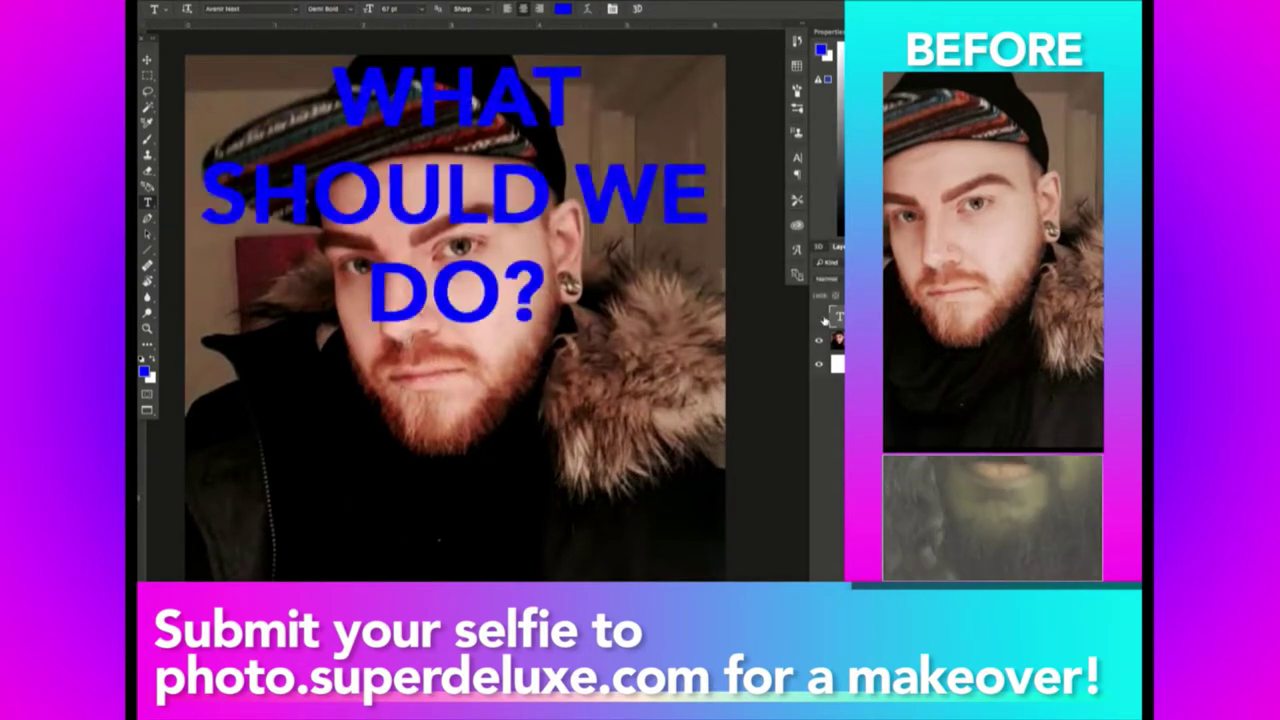
pyautogui.click(821, 317)
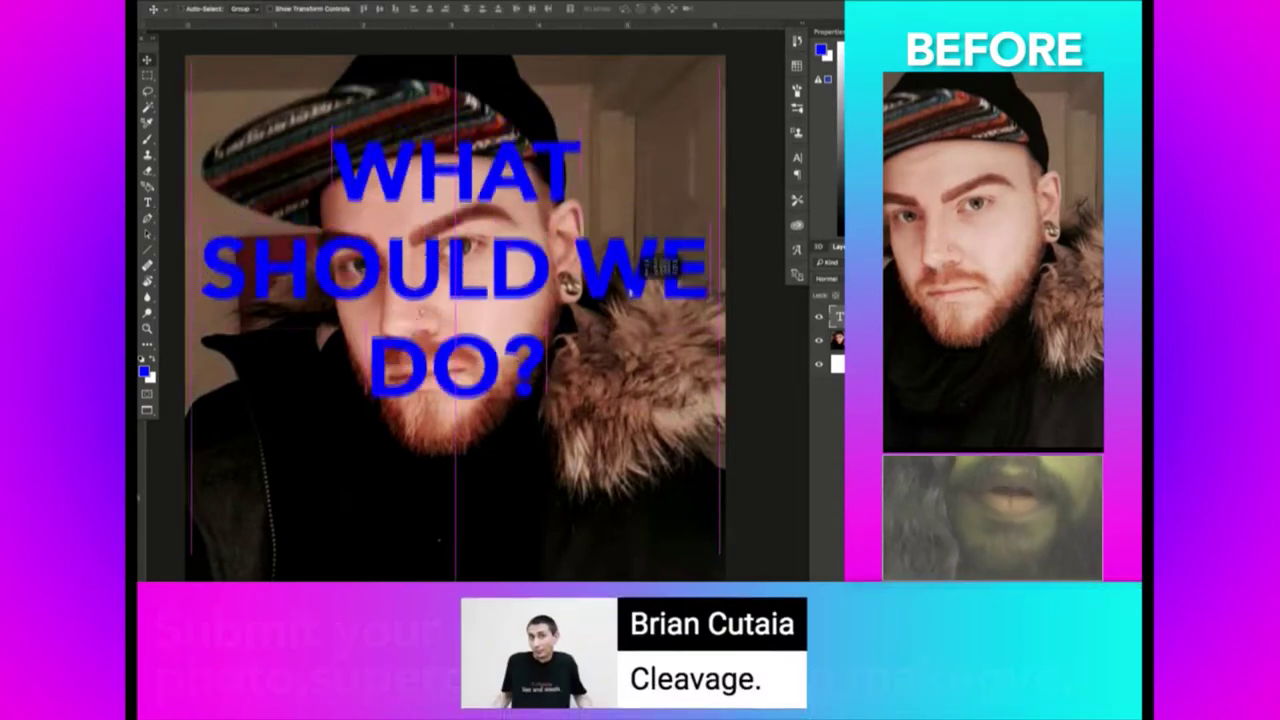
pyautogui.click(820, 318)
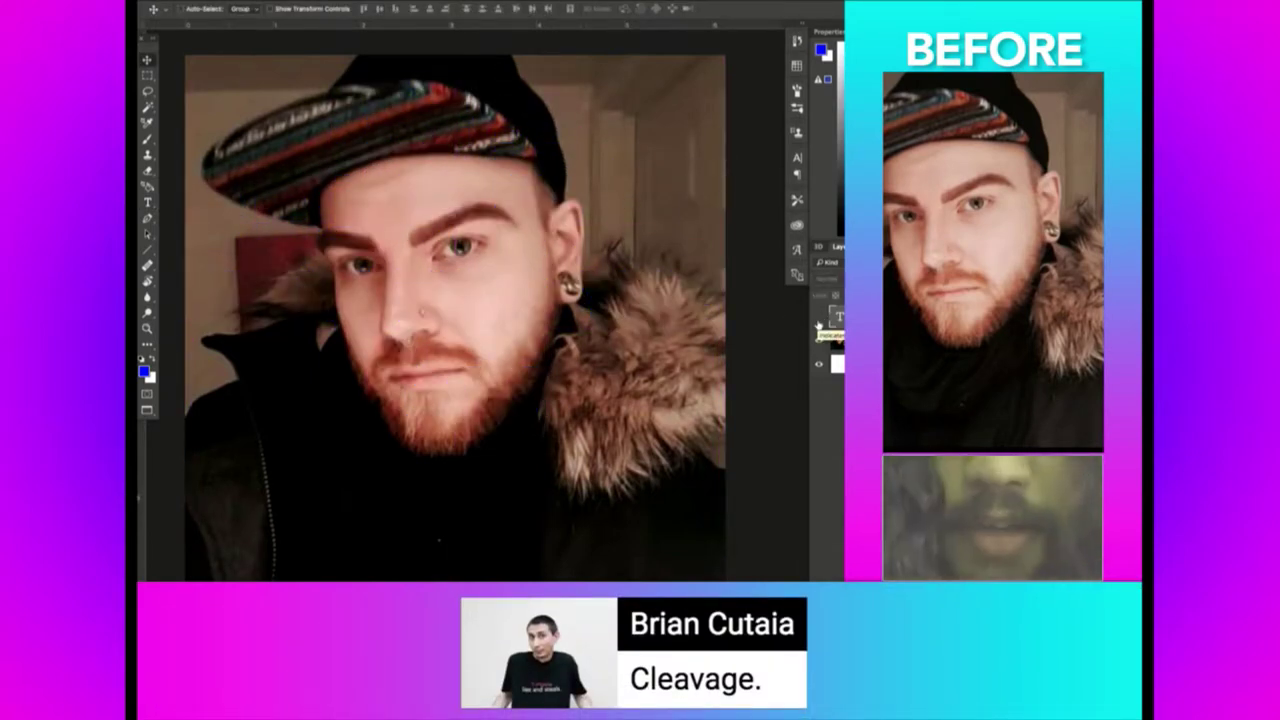
pyautogui.press('super+Tab')
# Search Google Images for 'cleaveage' and bring up the copy menu on a previewed car selfie.
pyautogui.press('super+l')
pyautogui.write('img')
pyautogui.press('Tab')
pyautogui.write('cleave')
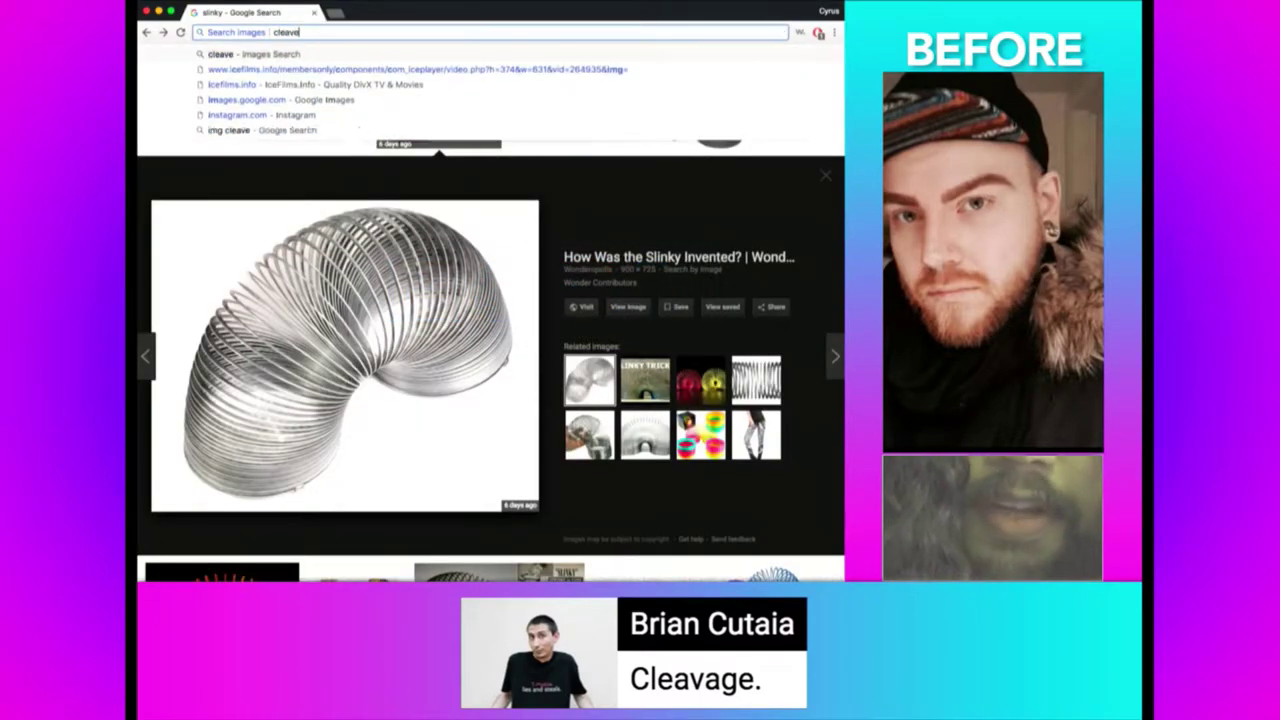
pyautogui.write('age')
pyautogui.press('Return')
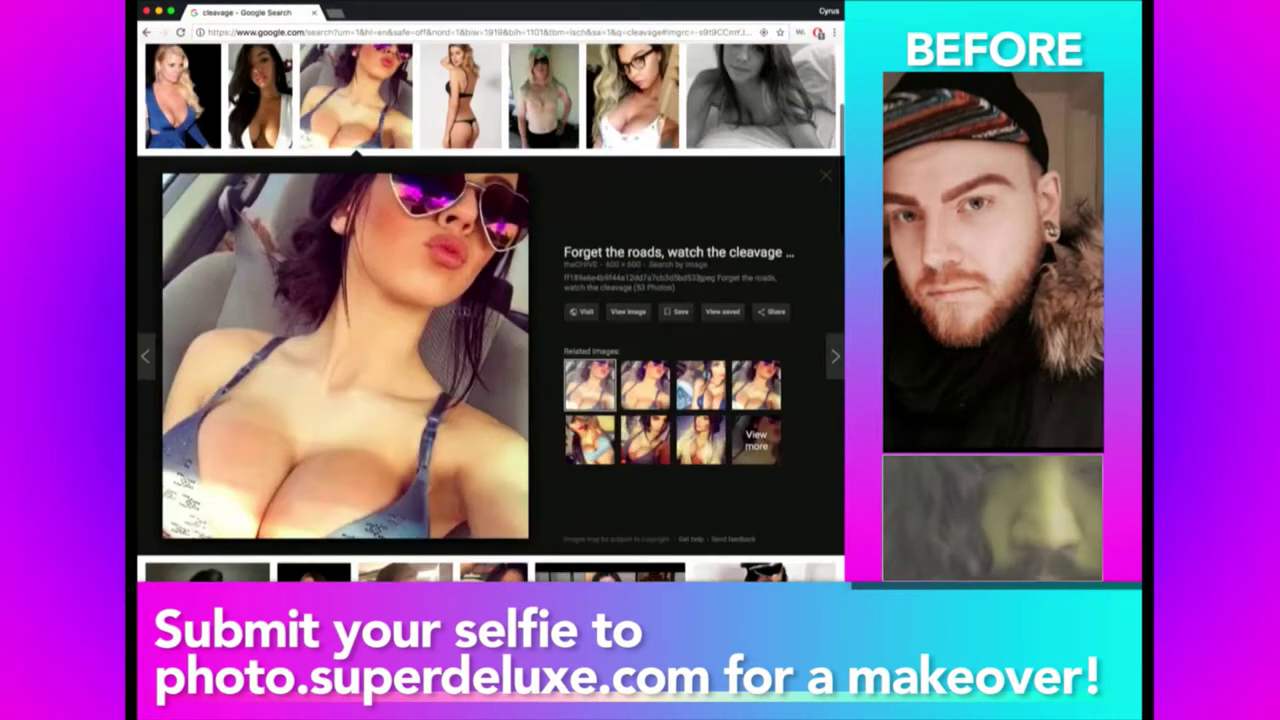
pyautogui.rightClick(440, 304)
# Copy the car selfie into Photoshop, then scale and slightly rotate it to fit beneath the man.
pyautogui.click(470, 404)
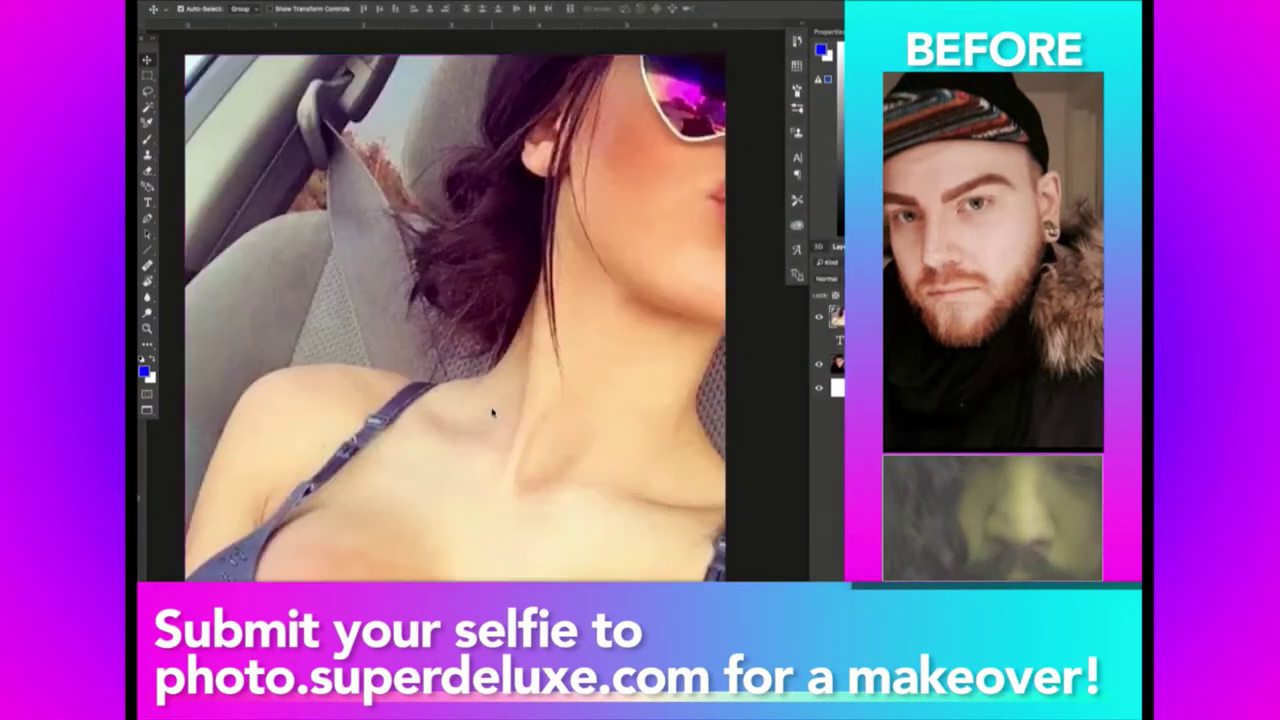
pyautogui.moveTo(493, 410); pyautogui.dragTo(360, 202)
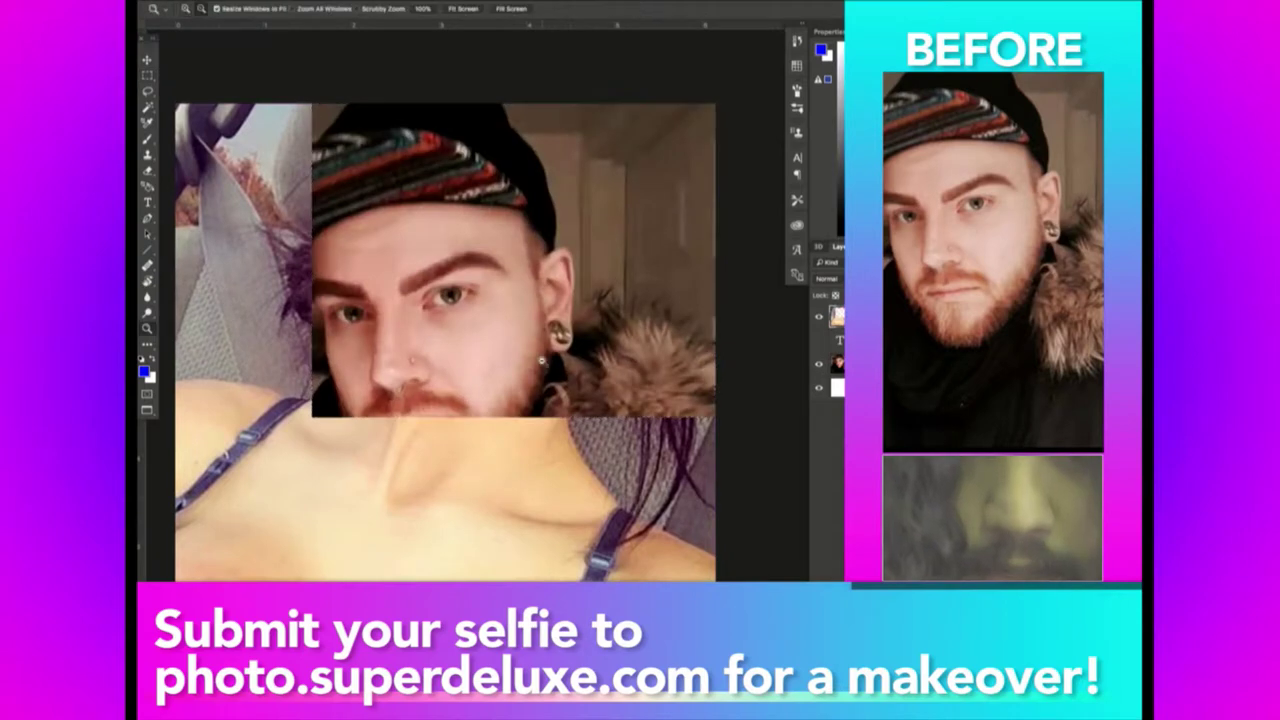
pyautogui.hotkey('ctrl', '-')
pyautogui.hotkey('ctrl', 't')
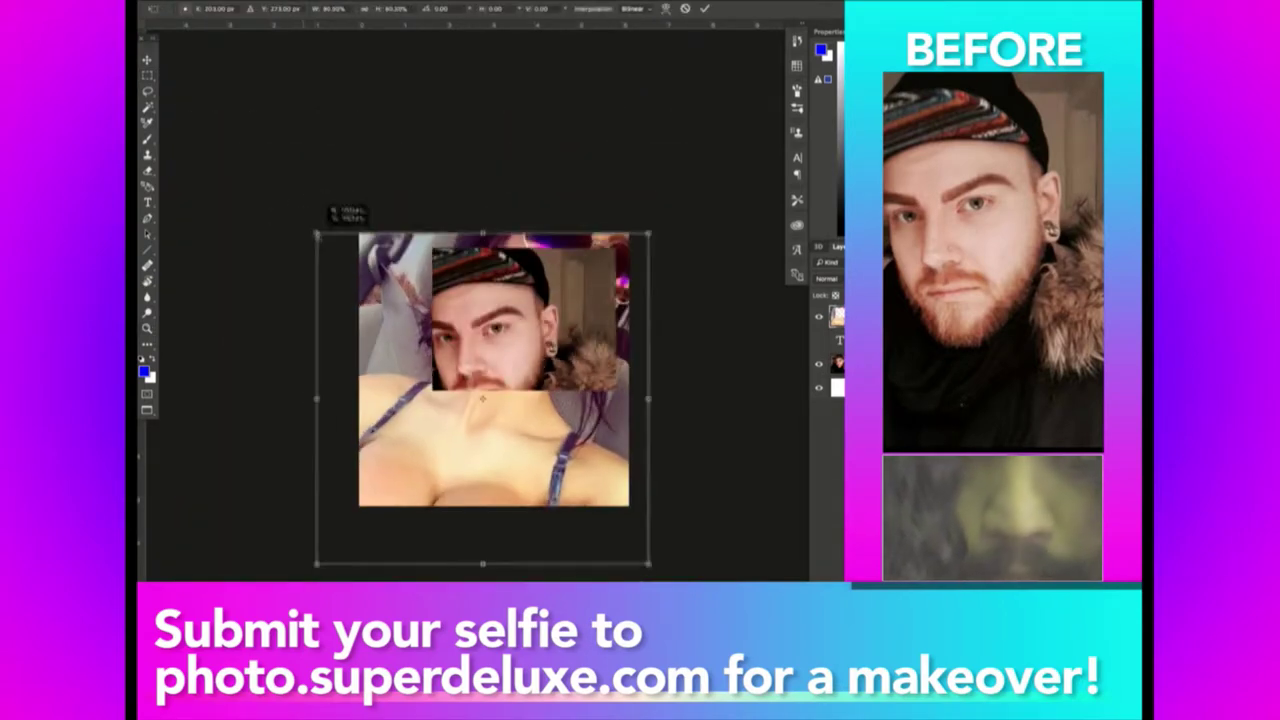
pyautogui.moveTo(293, 213); pyautogui.dragTo(357, 271)
pyautogui.moveTo(447, 418); pyautogui.dragTo(442, 421)
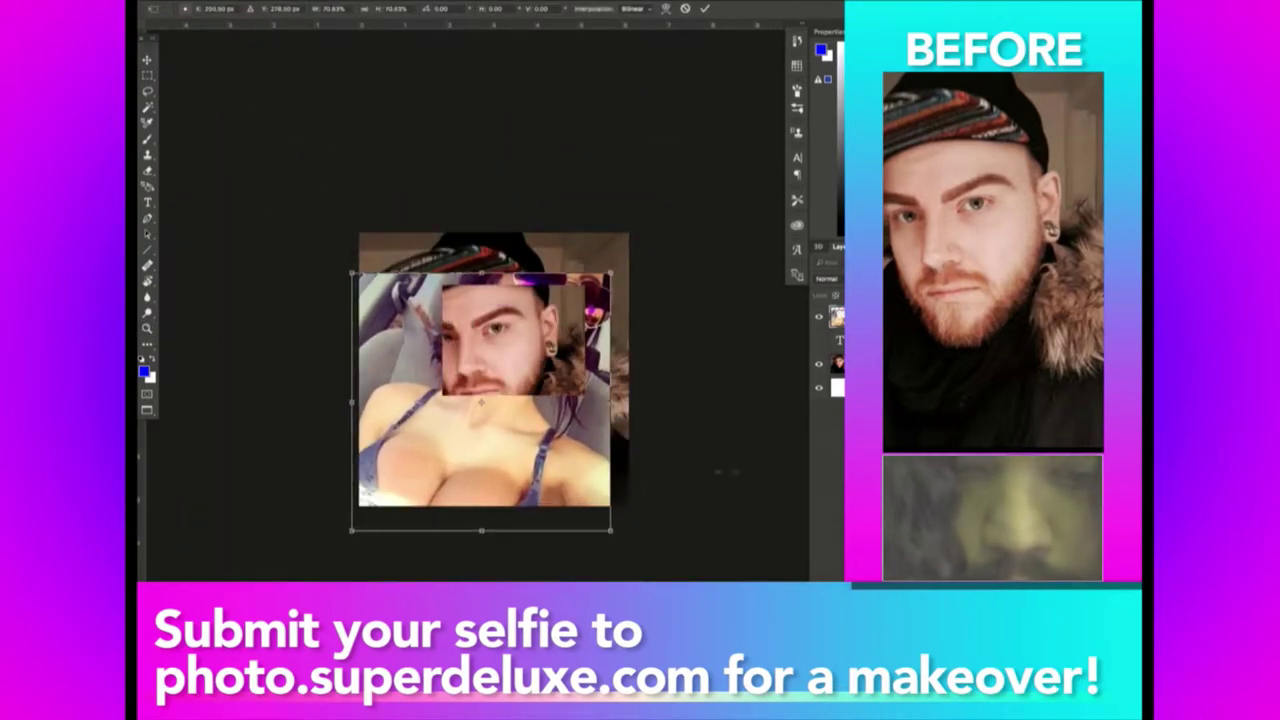
pyautogui.moveTo(776, 452); pyautogui.dragTo(770, 437)
pyautogui.moveTo(617, 527); pyautogui.dragTo(674, 520)
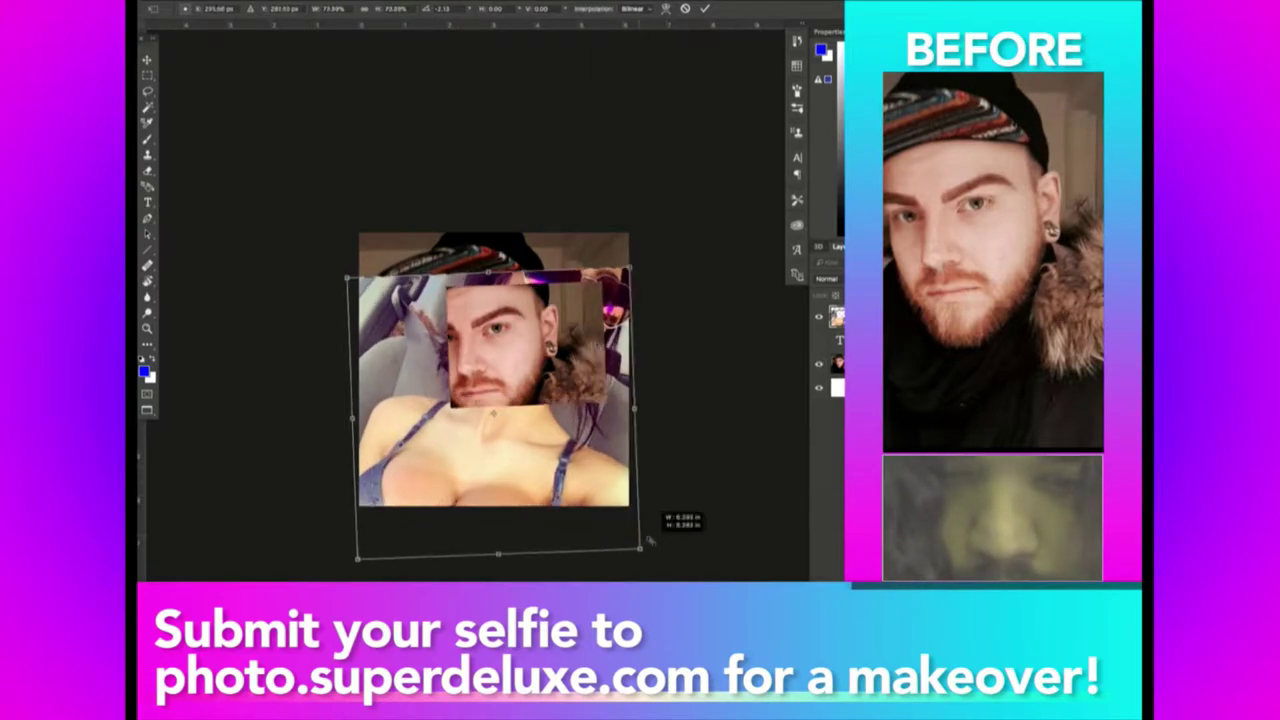
pyautogui.press('Escape')
# Lasso-select the upper area of the pasted photo covering the man's face.
pyautogui.press('super+Tab')
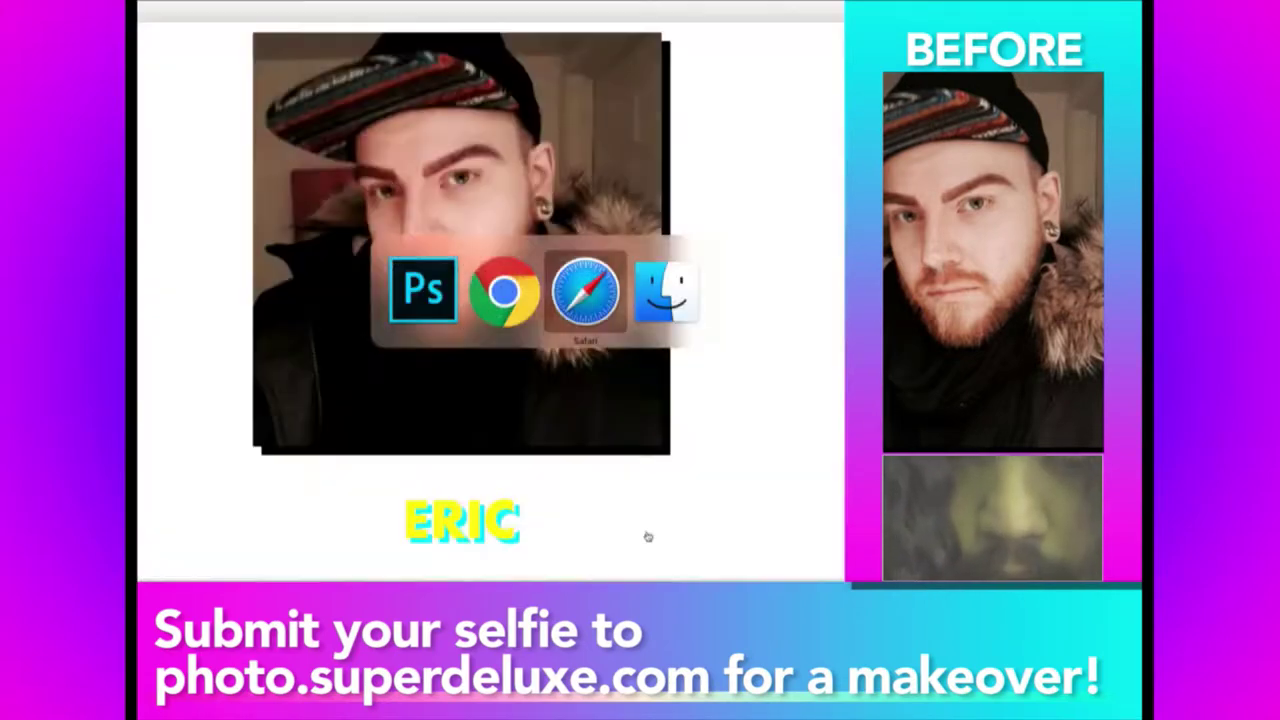
pyautogui.press('l')
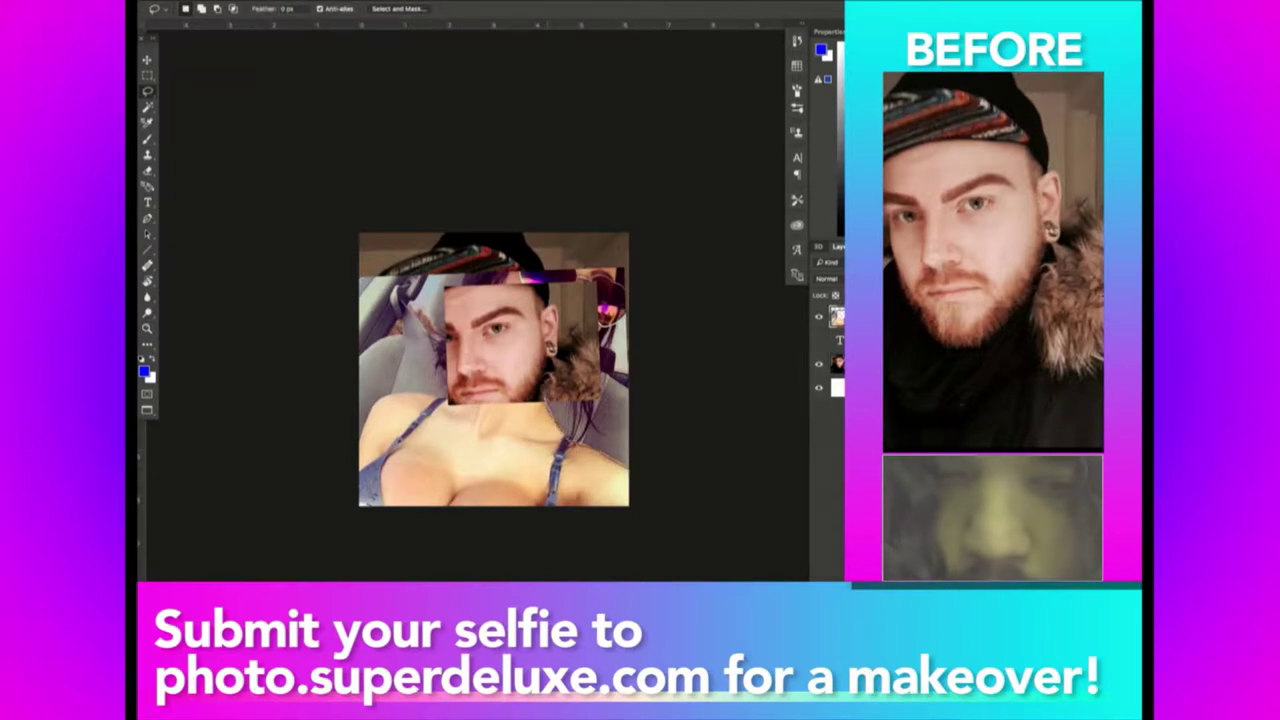
pyautogui.moveTo(545, 392)
pyautogui.mouseDown()
pyautogui.moveTo(466, 372)
pyautogui.moveTo(398, 398)
pyautogui.mouseUp()
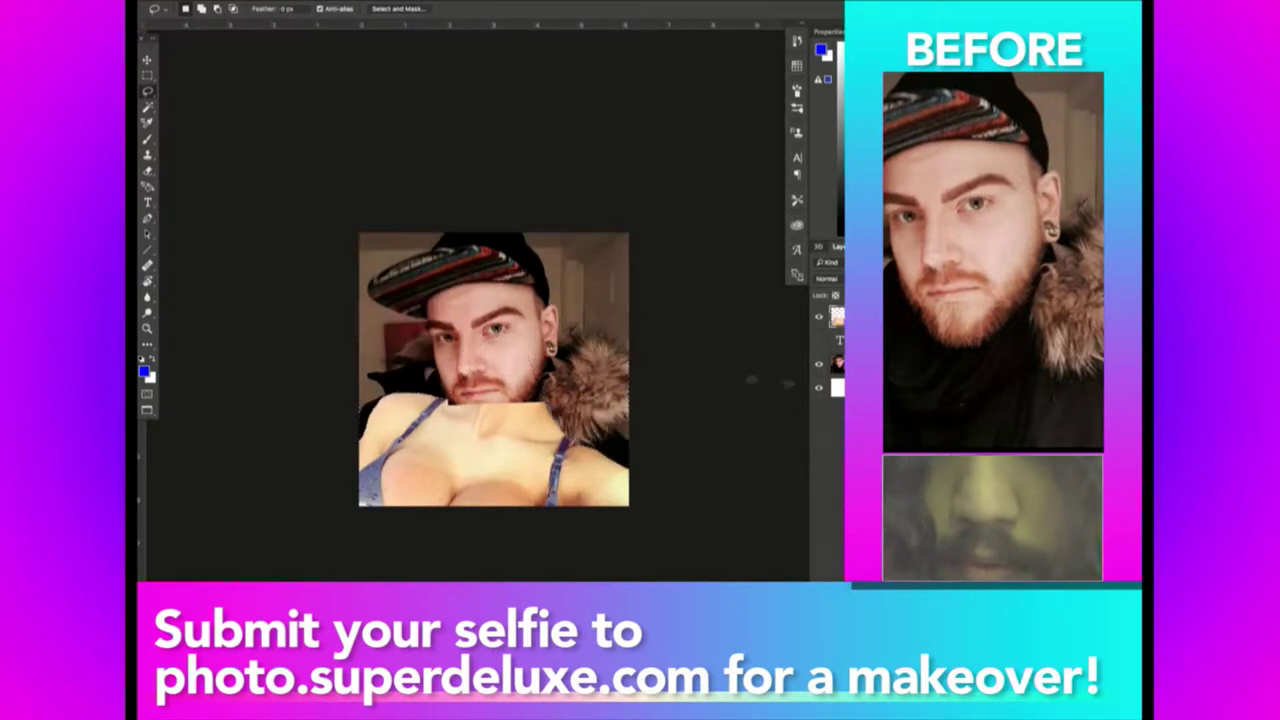
# Move the body photo below the text layer and shrink it slightly.
pyautogui.moveTo(836, 317); pyautogui.dragTo(820, 343)
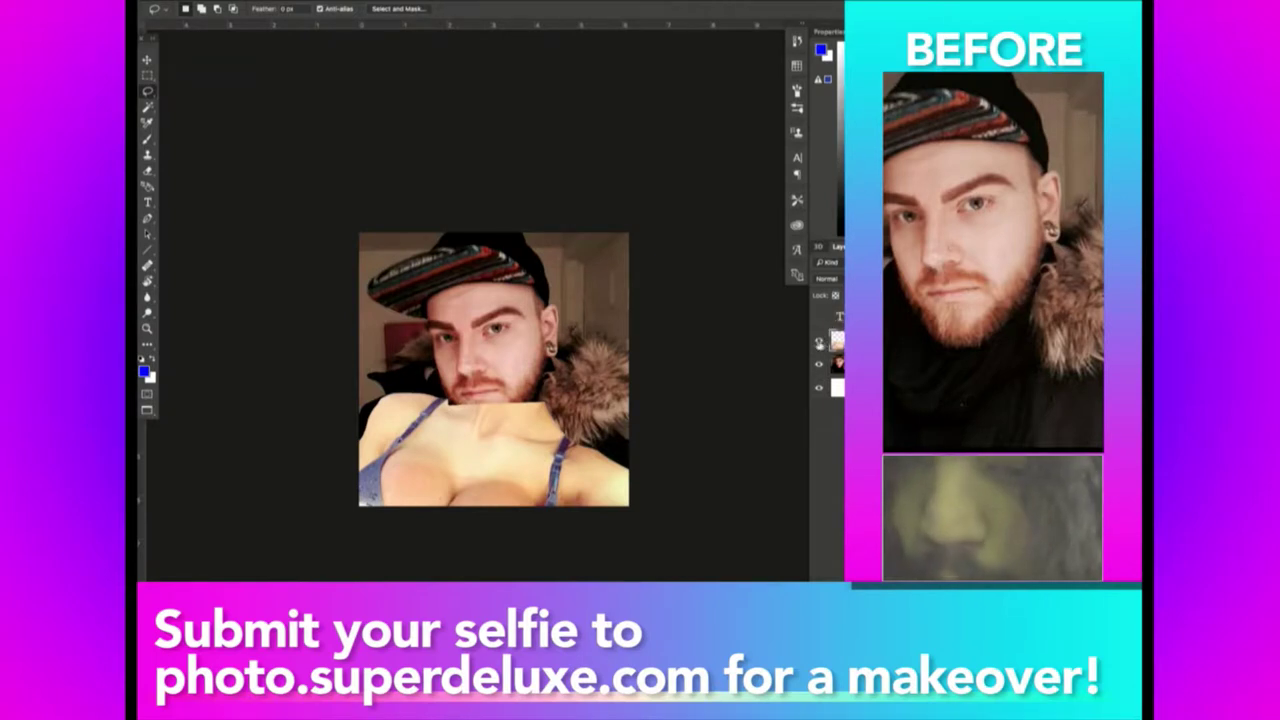
pyautogui.press('v')
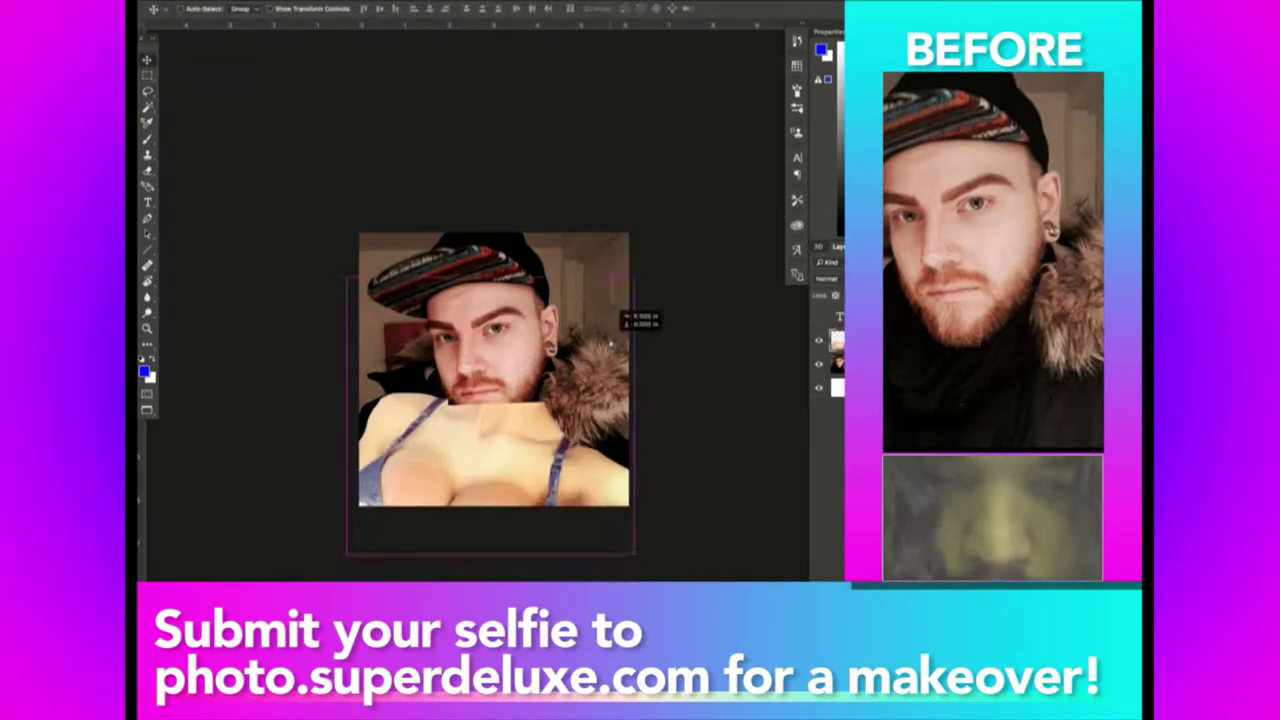
pyautogui.hotkey('ctrl', 't')
pyautogui.moveTo(636, 556); pyautogui.dragTo(630, 549)
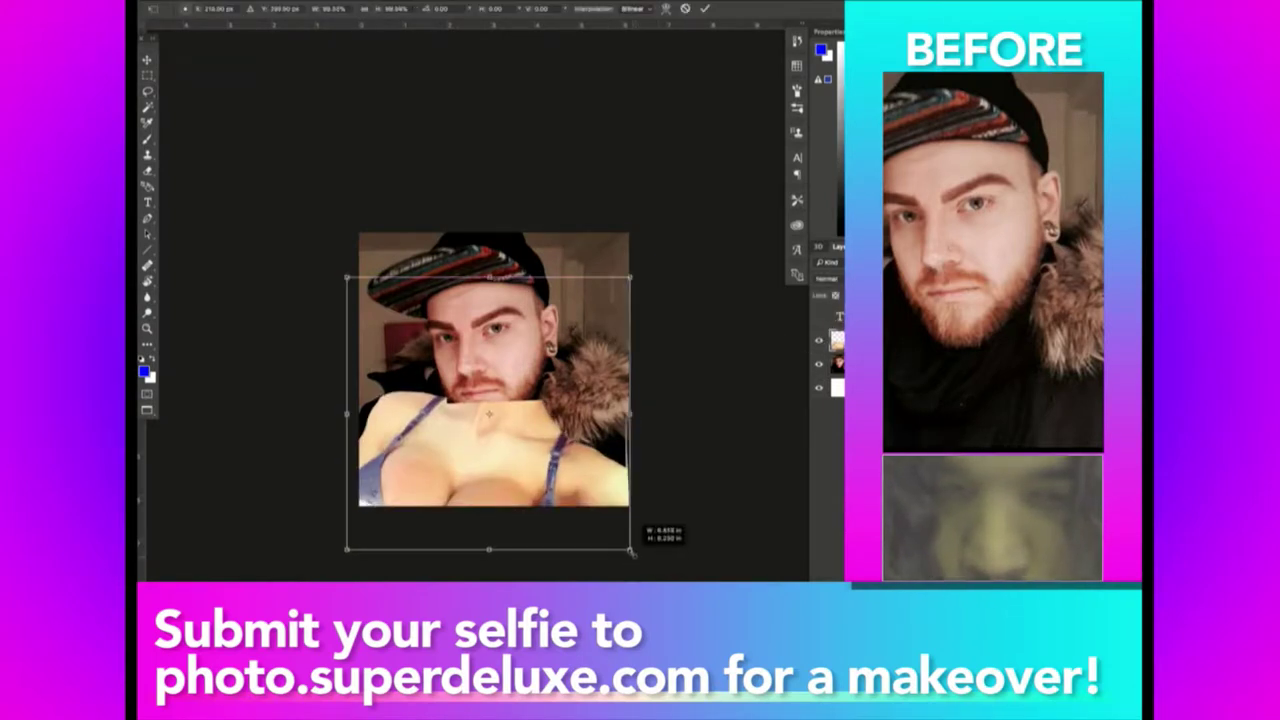
pyautogui.moveTo(347, 552); pyautogui.dragTo(350, 548)
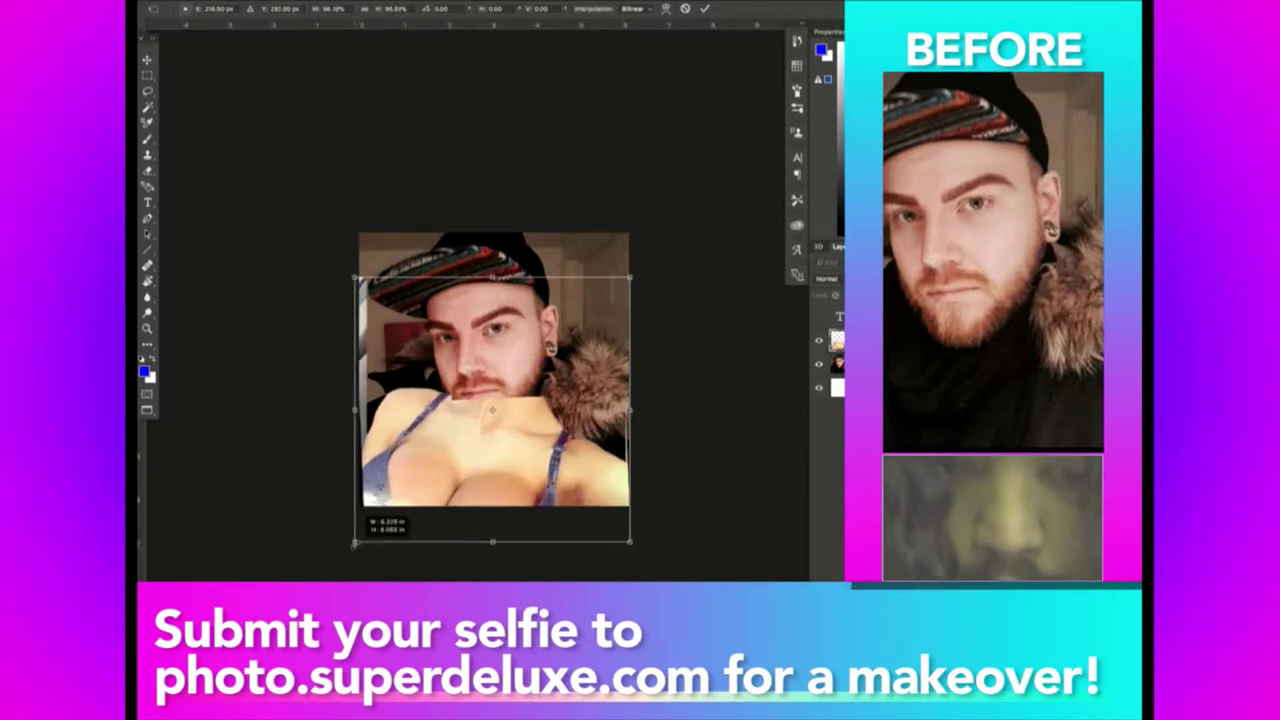
pyautogui.press('Return')
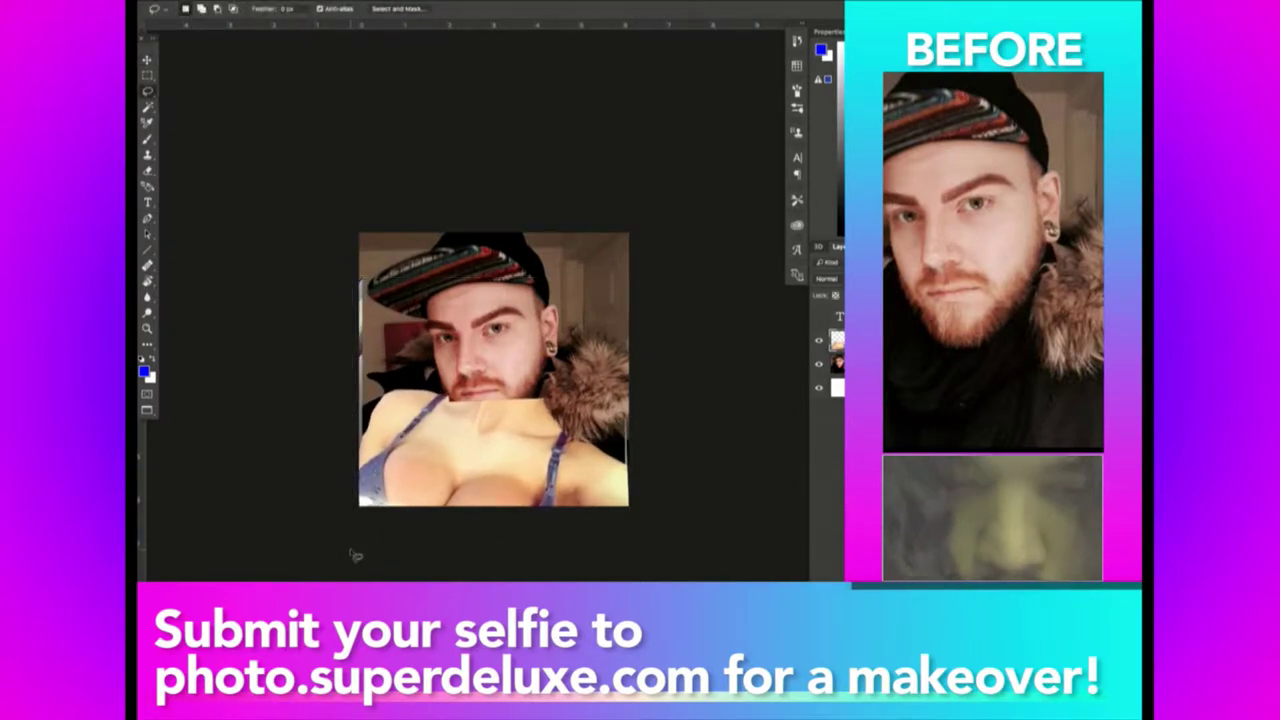
# Erase the chest's edges to reveal the beard at the chin and the dark jacket on the left.
pyautogui.press('l')
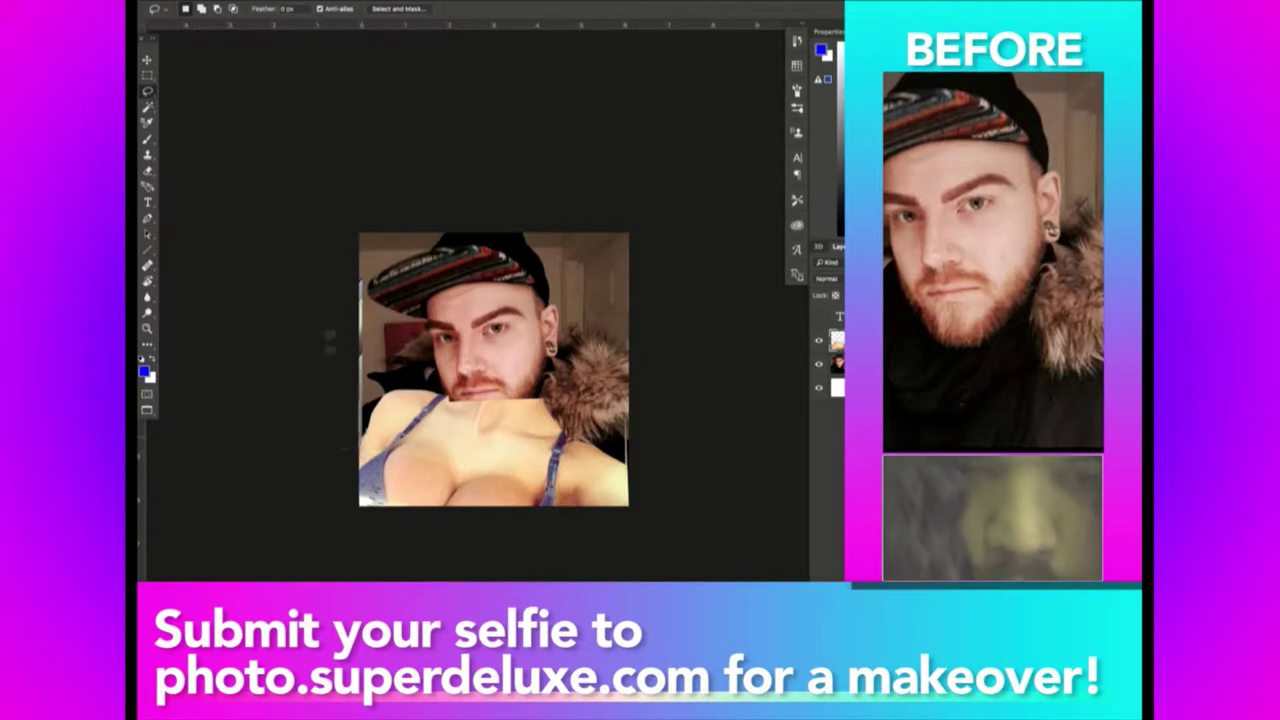
pyautogui.moveTo(414, 236)
pyautogui.mouseDown()
pyautogui.moveTo(363, 381)
pyautogui.moveTo(343, 308)
pyautogui.mouseUp()
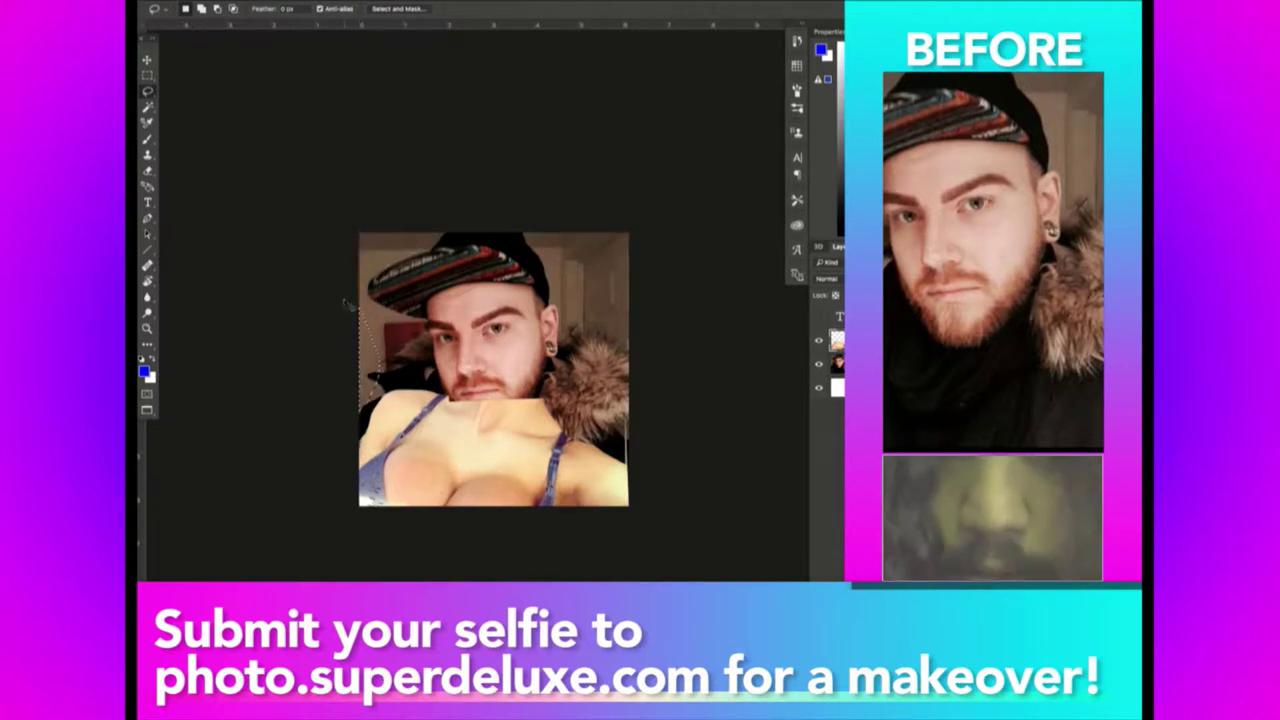
pyautogui.press('e')
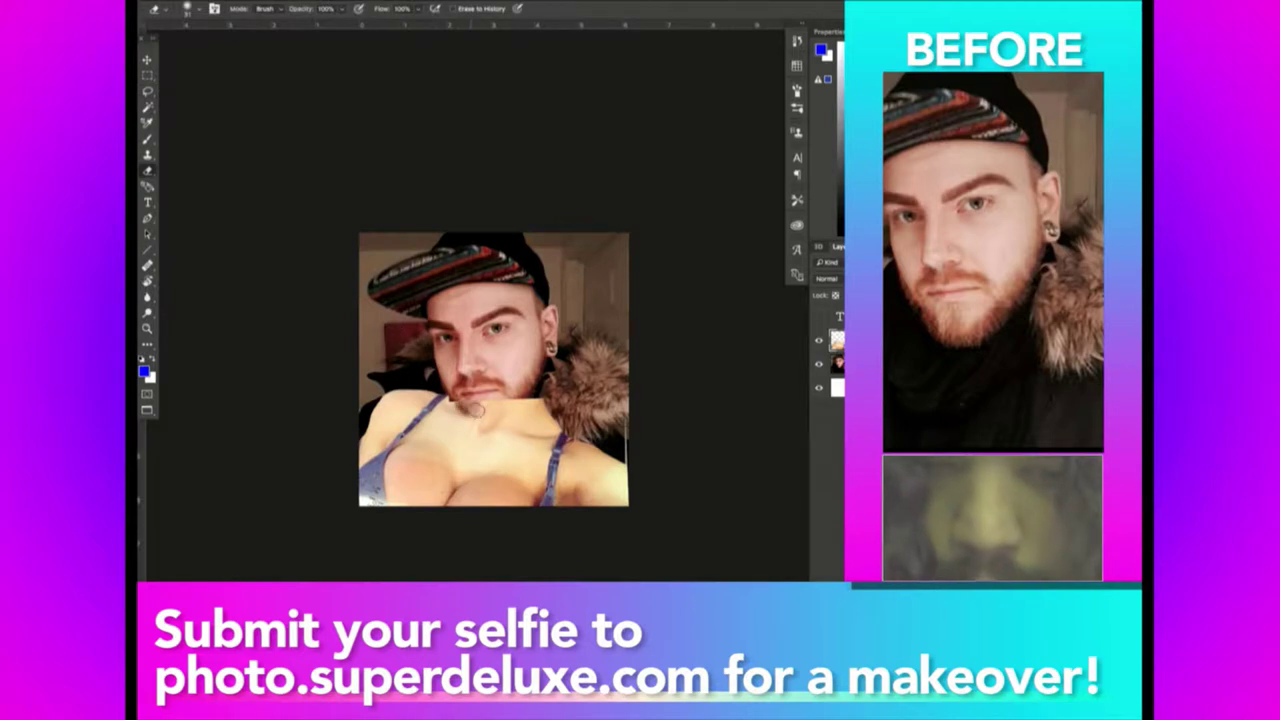
pyautogui.moveTo(476, 409); pyautogui.dragTo(515, 400)
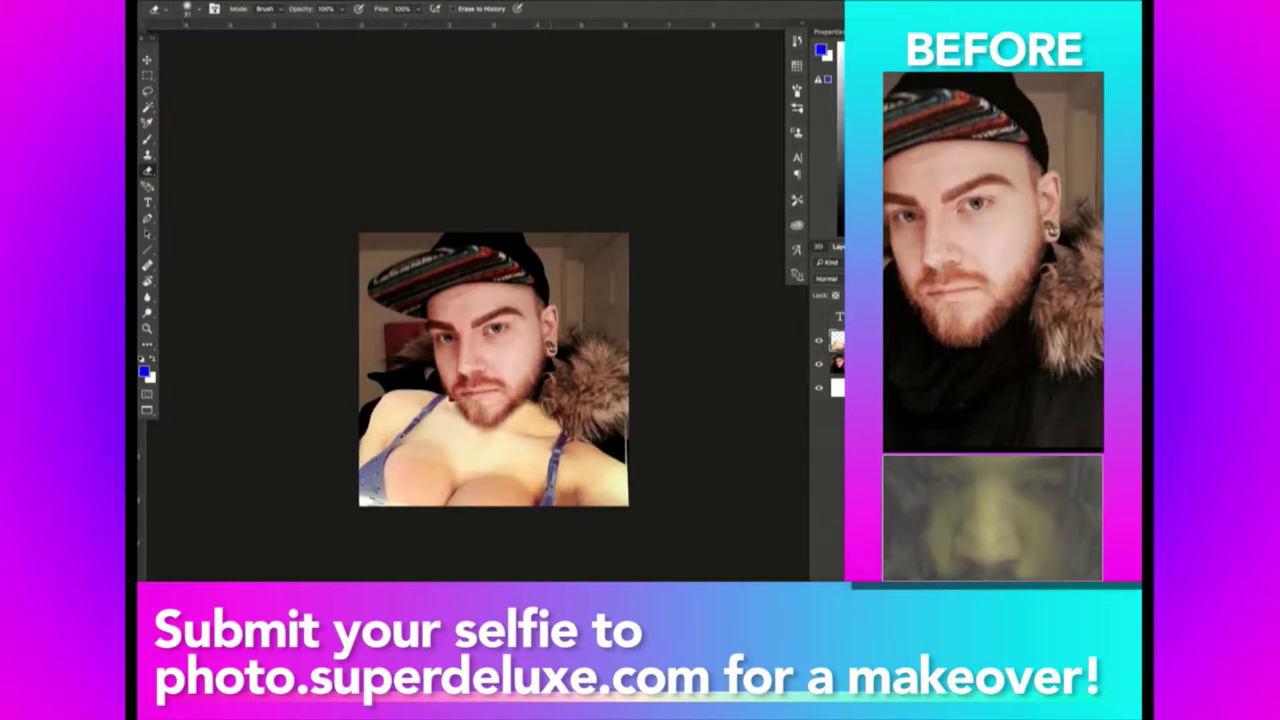
pyautogui.moveTo(432, 388)
pyautogui.mouseDown()
pyautogui.moveTo(355, 445)
pyautogui.moveTo(432, 382)
pyautogui.mouseUp()
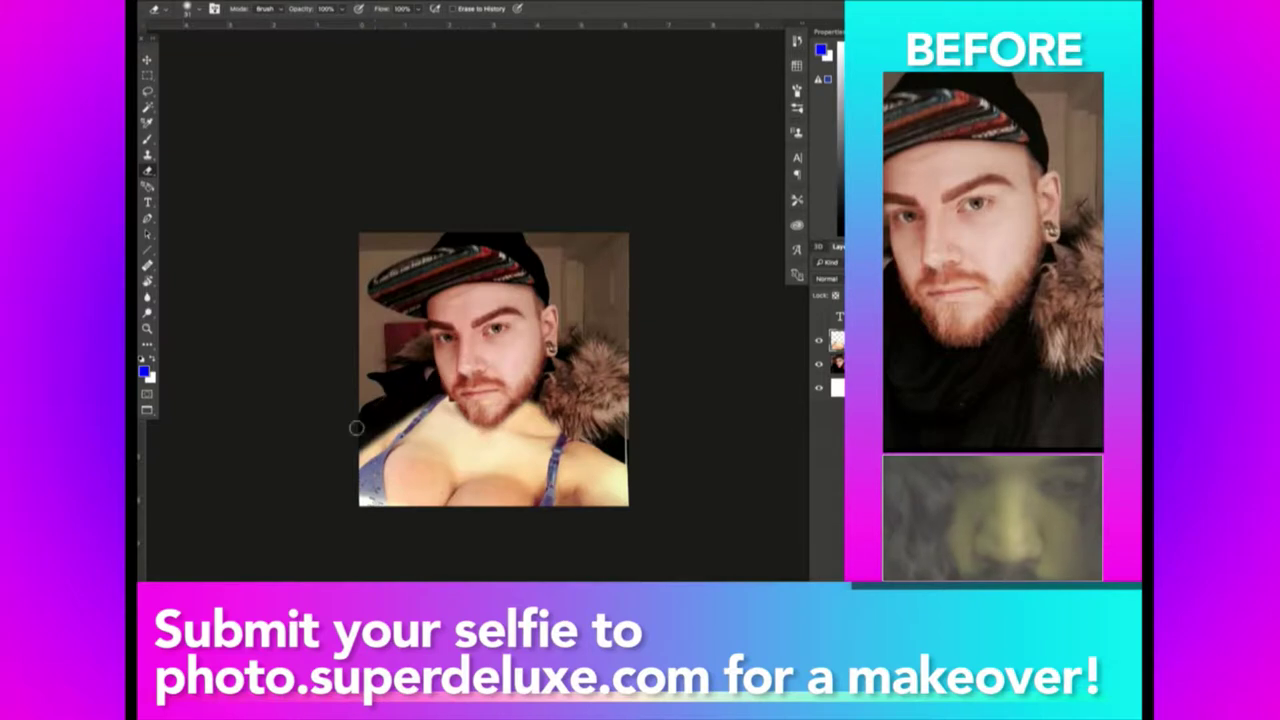
pyautogui.moveTo(397, 428)
pyautogui.mouseDown()
pyautogui.moveTo(365, 455)
pyautogui.moveTo(371, 508)
pyautogui.mouseUp()
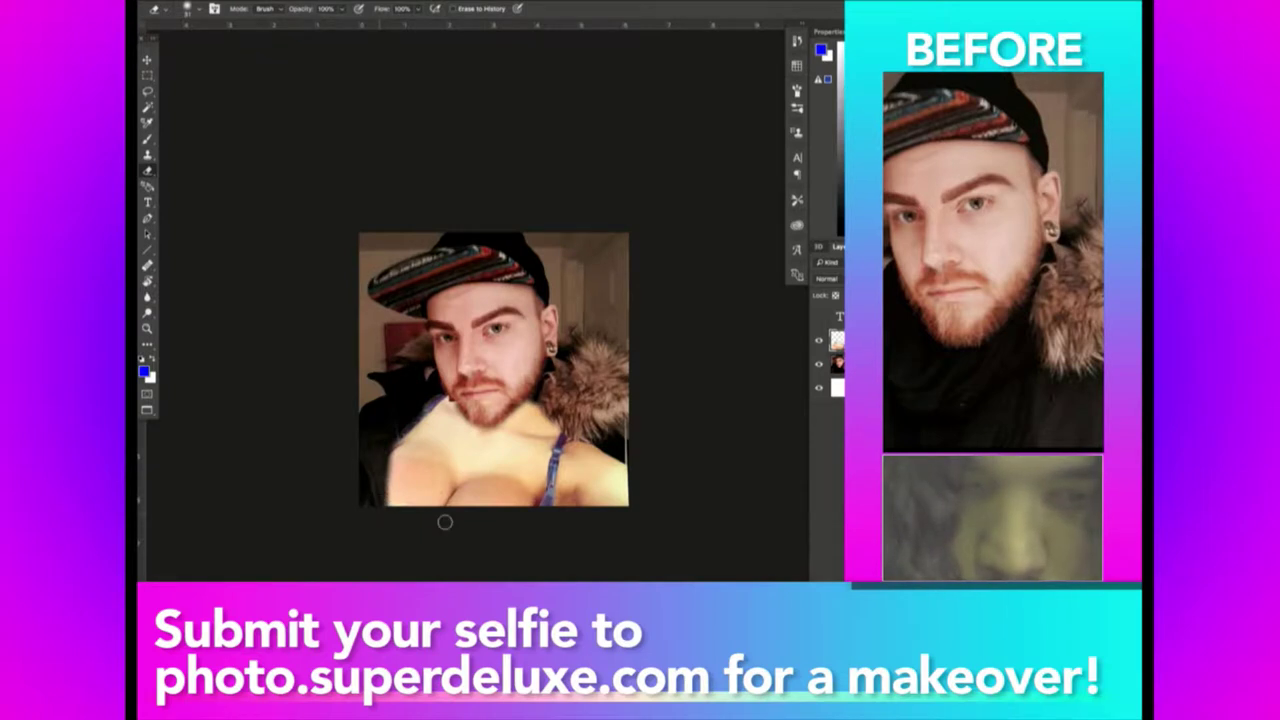
pyautogui.scroll(-2, 445, 521)
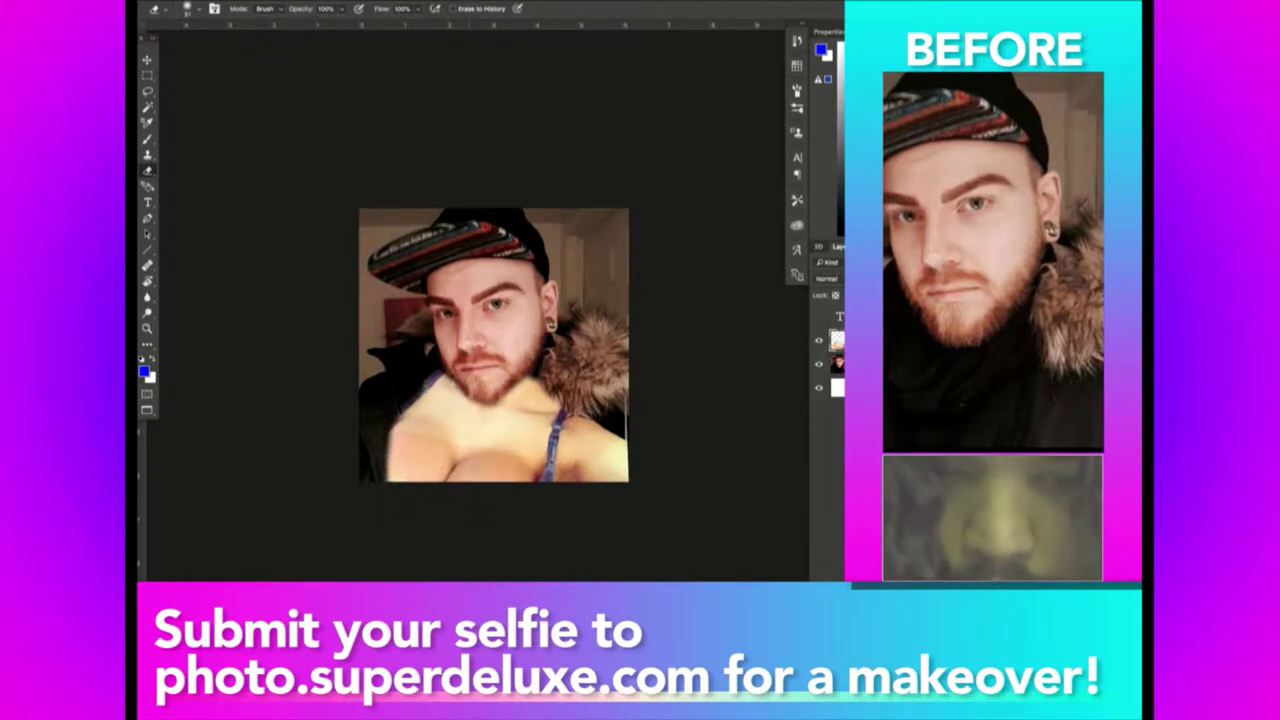
# Set Hue/Saturation on the pasted chest to Hue -10 with slightly lower Lightness.
pyautogui.hotkey('ctrl', 'u')
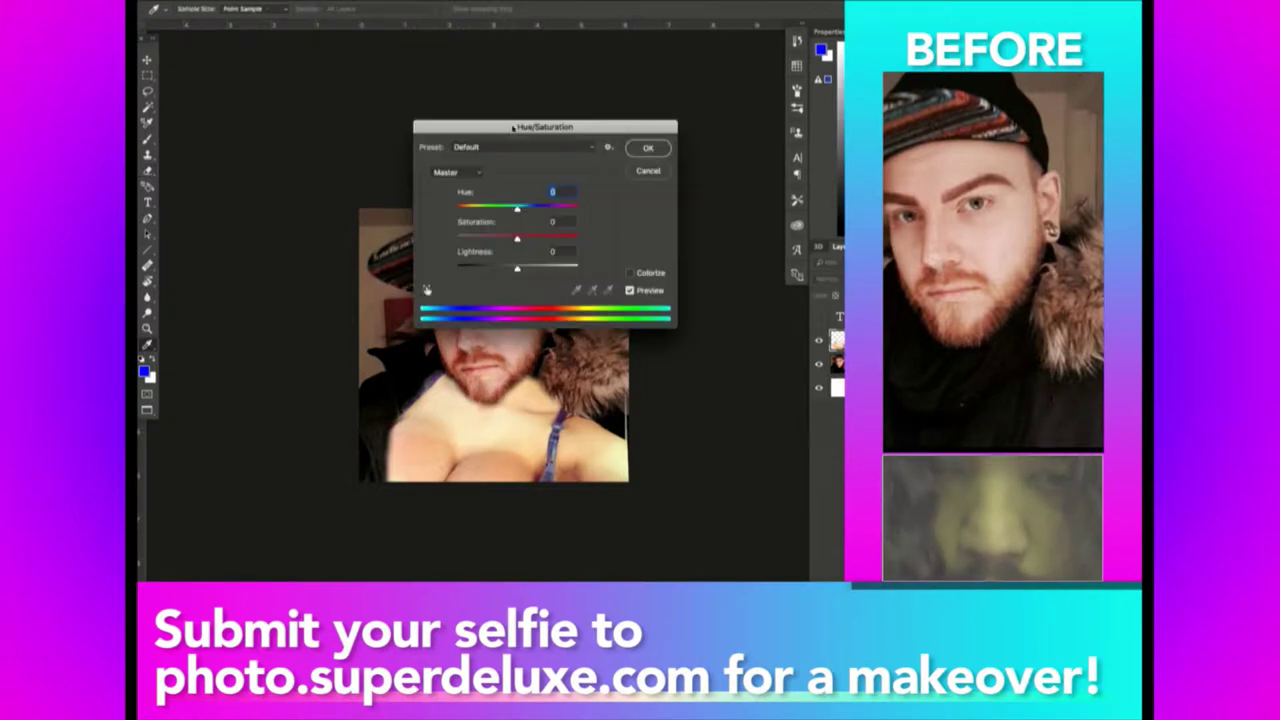
pyautogui.moveTo(513, 127); pyautogui.dragTo(731, 181)
pyautogui.moveTo(735, 262); pyautogui.dragTo(727, 262)
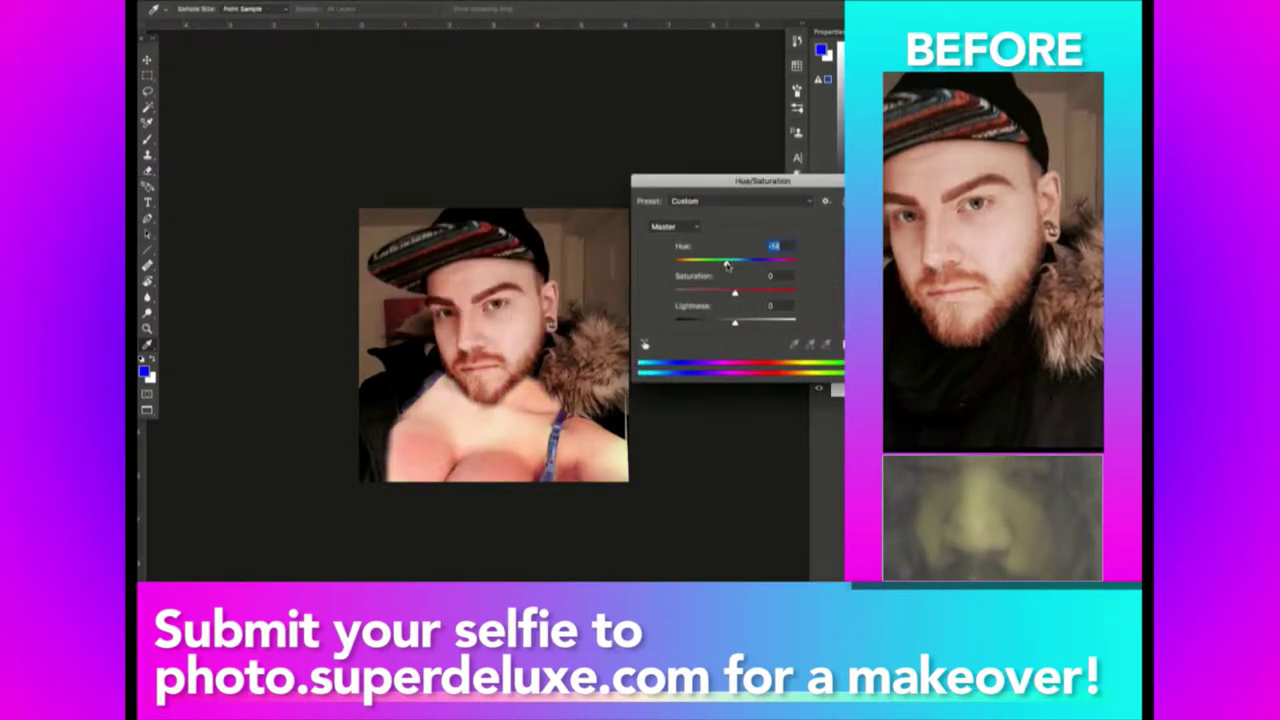
pyautogui.click(736, 322)
pyautogui.press('Return')
# Return to the Eraser and zoom in on the man's face.
pyautogui.press('e')
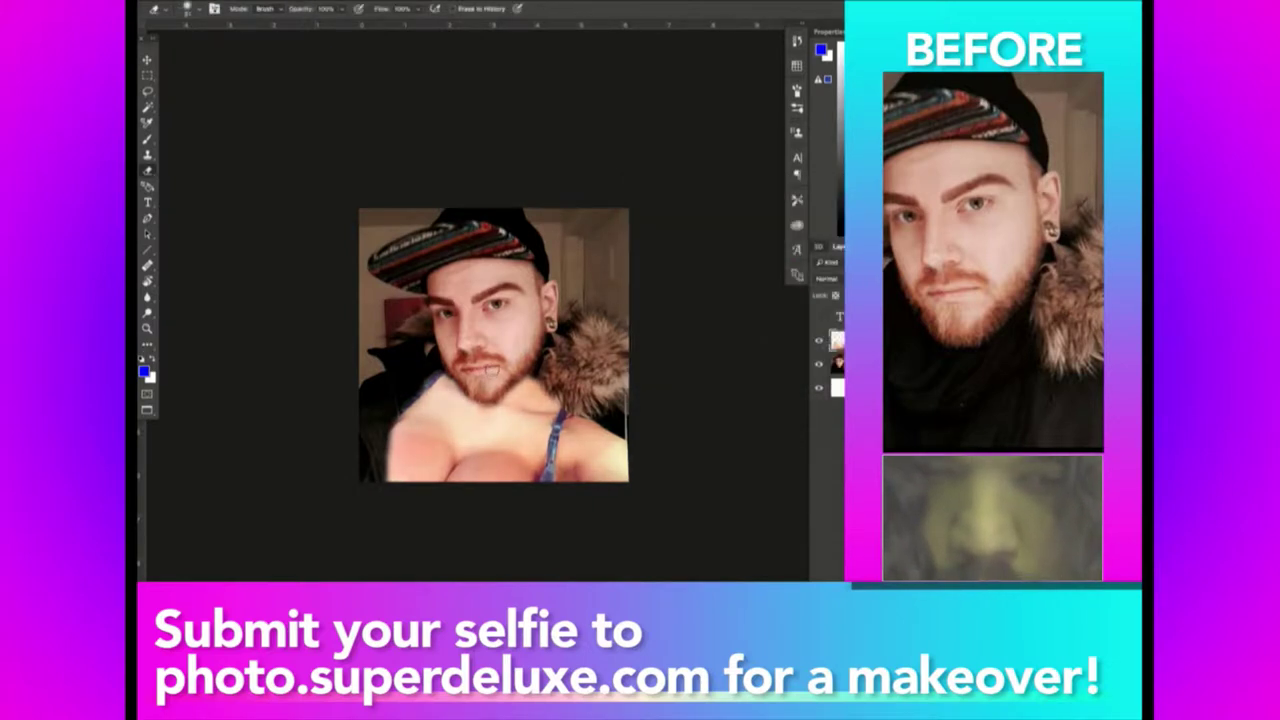
pyautogui.press('z')
pyautogui.click(571, 352)
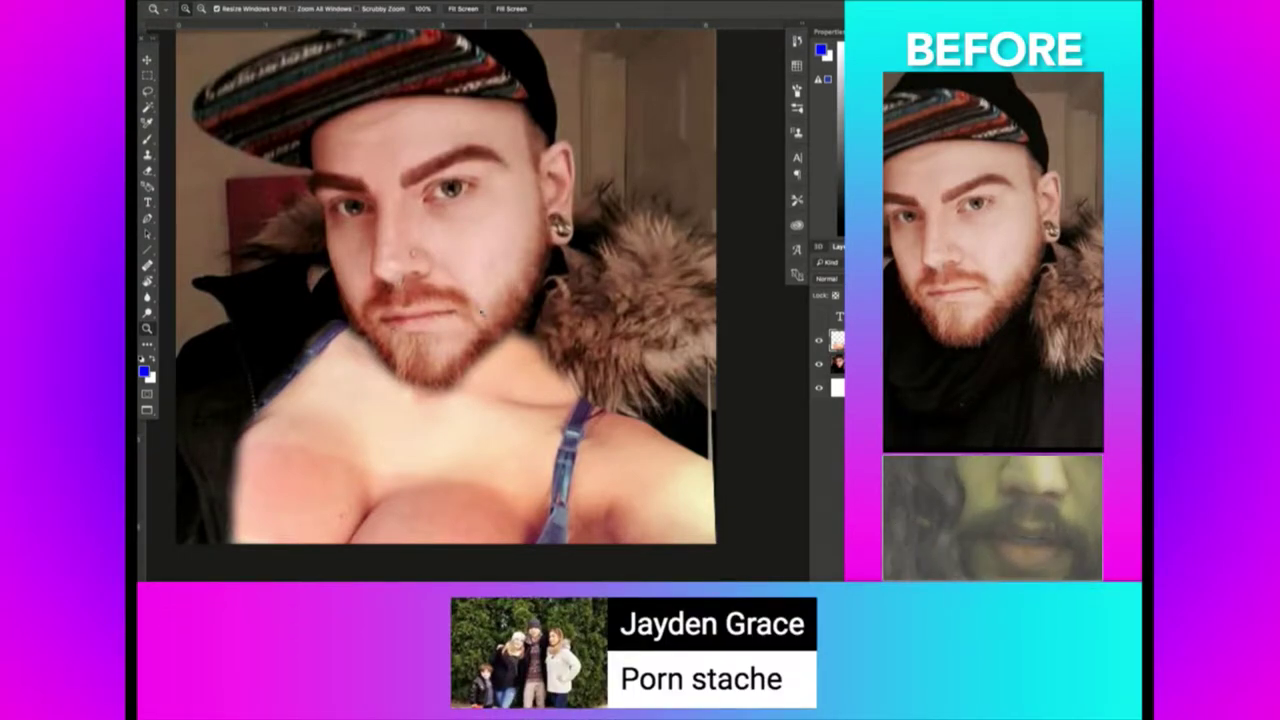
pyautogui.click(396, 295)
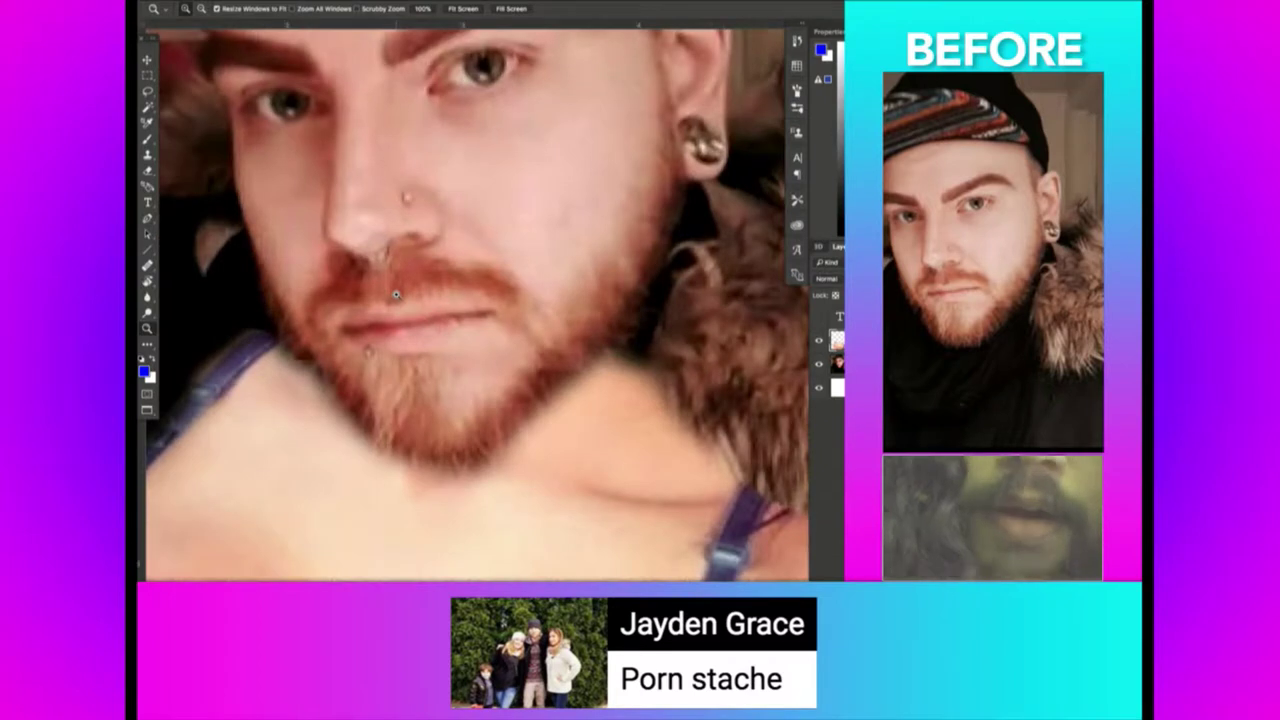
pyautogui.click(454, 299)
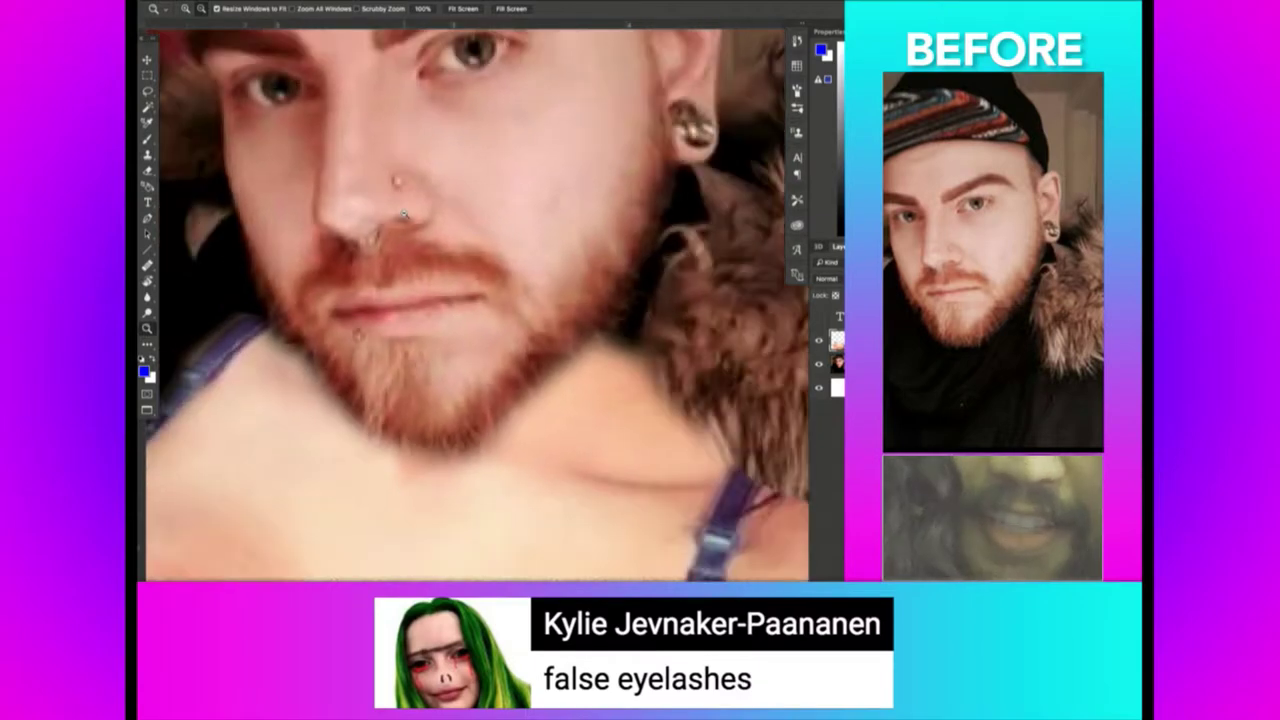
pyautogui.scroll(5, 425, 120)
# Run a Google Images search for 'fake eyelashes' in Chrome.
pyautogui.press('super+Tab')
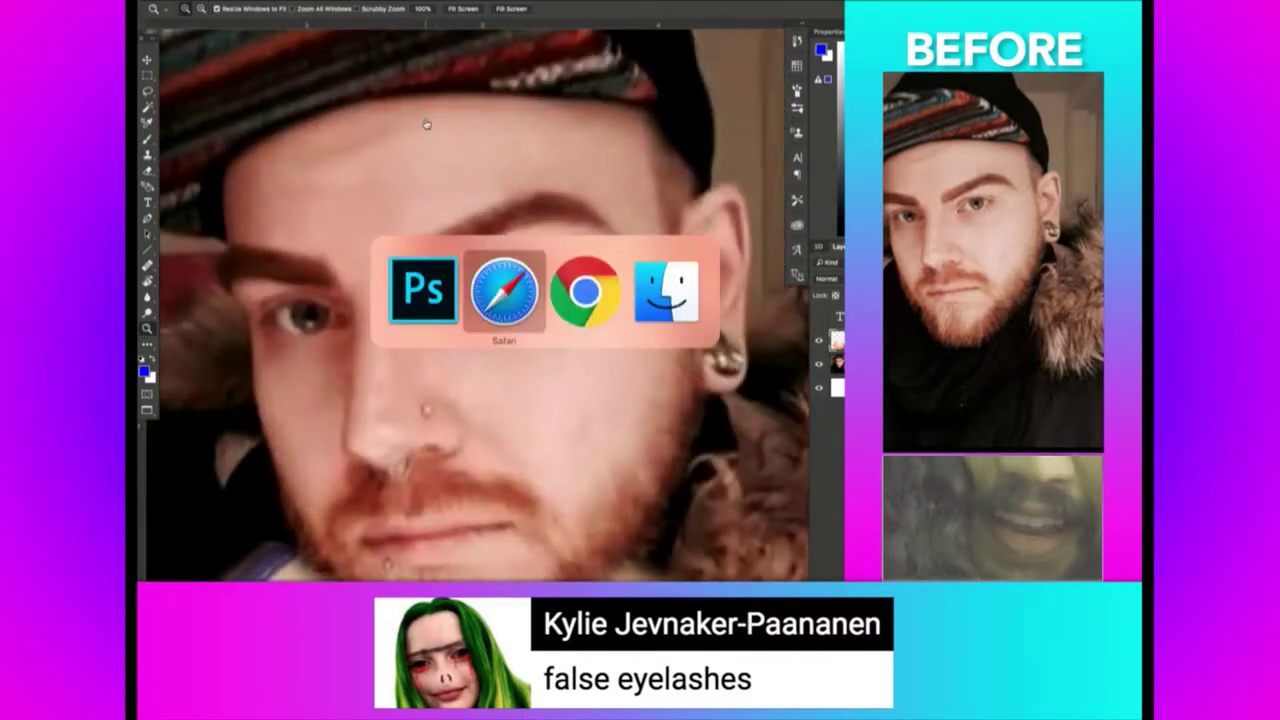
pyautogui.press('super+l')
pyautogui.write('img')
pyautogui.press('Tab')
pyautogui.write('a')
pyautogui.press('BackSpace')
pyautogui.write('fake ')
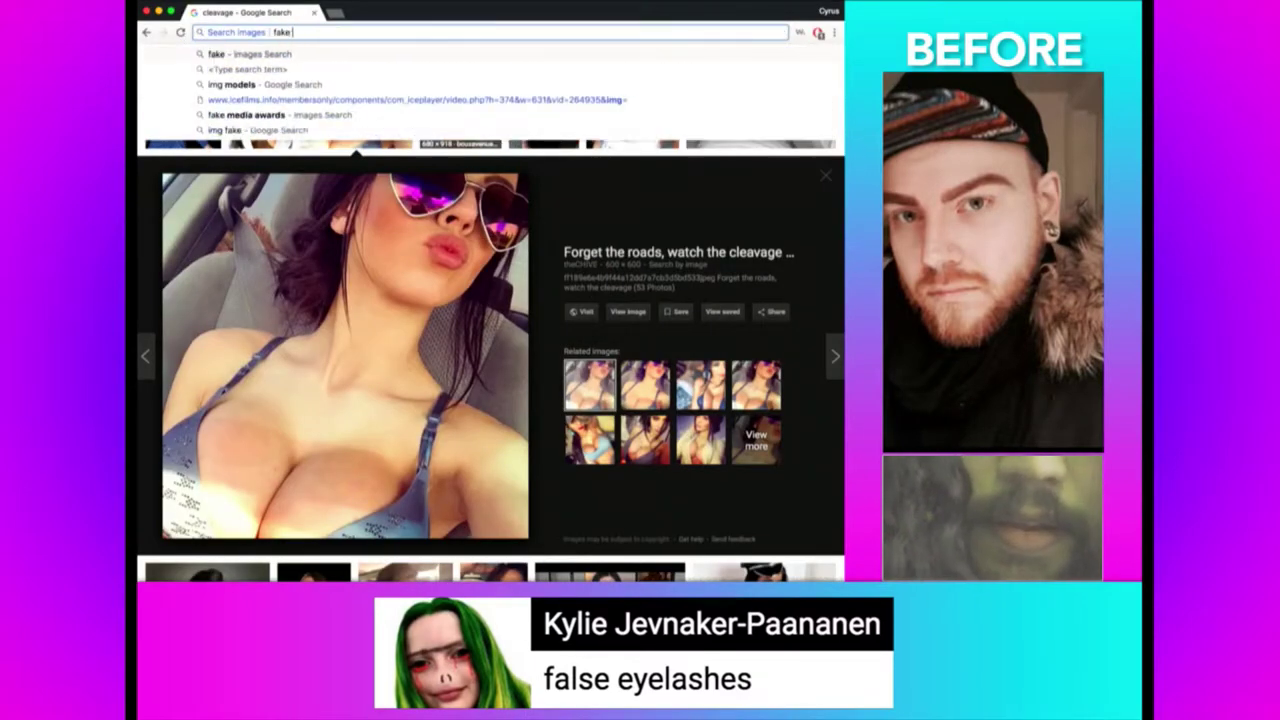
pyautogui.write('eyelashes')
pyautogui.press('Return')
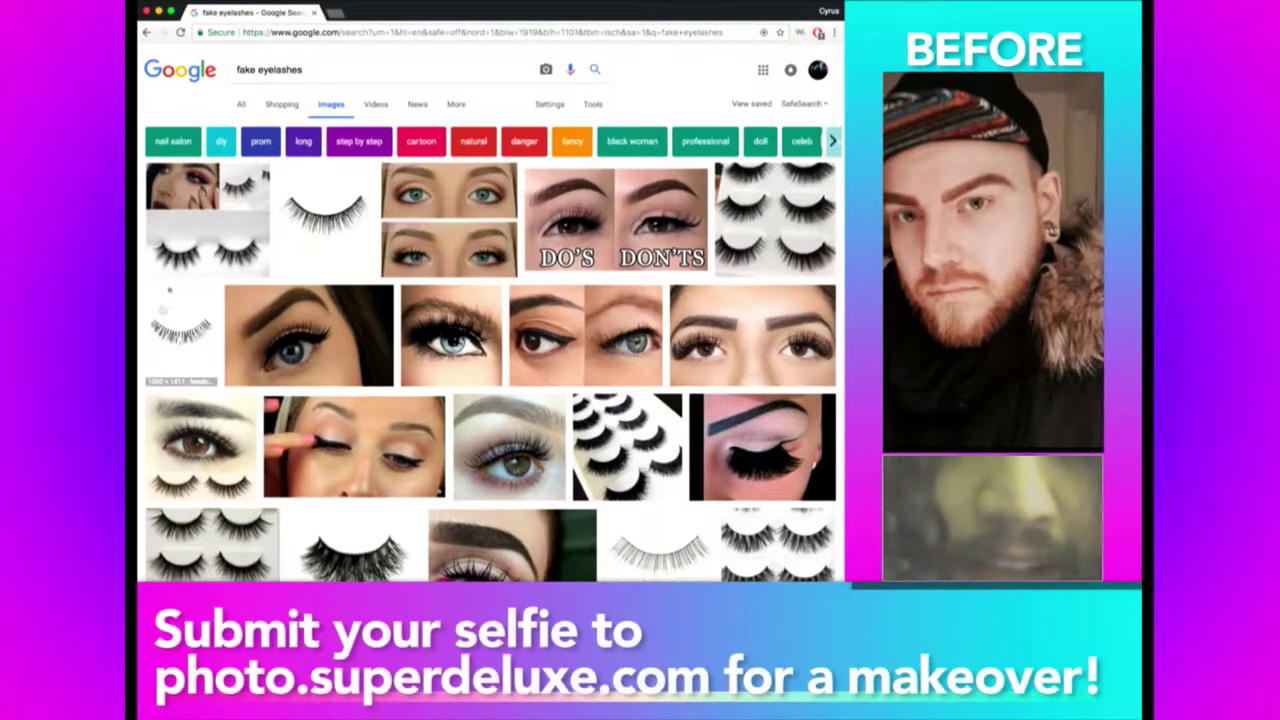
# Open the thin eyelash strip result and copy its image.
pyautogui.scroll(-2, 197, 402)
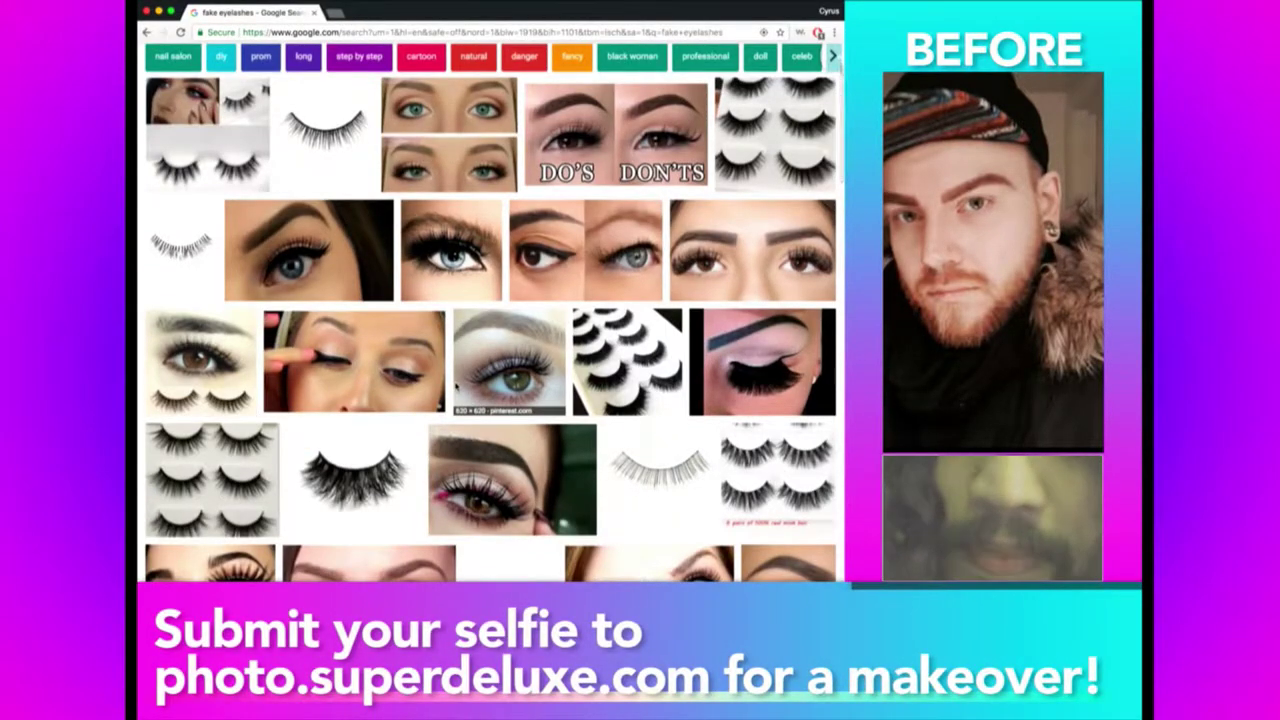
pyautogui.scroll(-1, 510, 370)
pyautogui.click(655, 445)
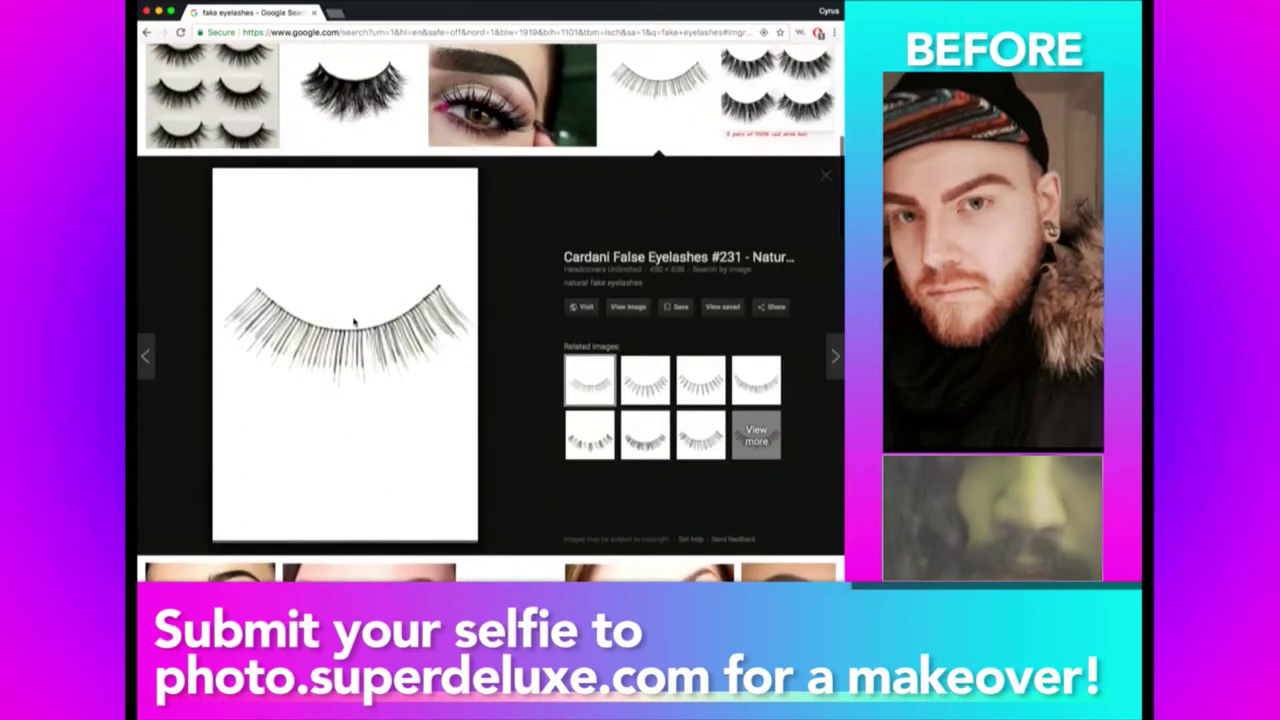
pyautogui.rightClick(353, 321)
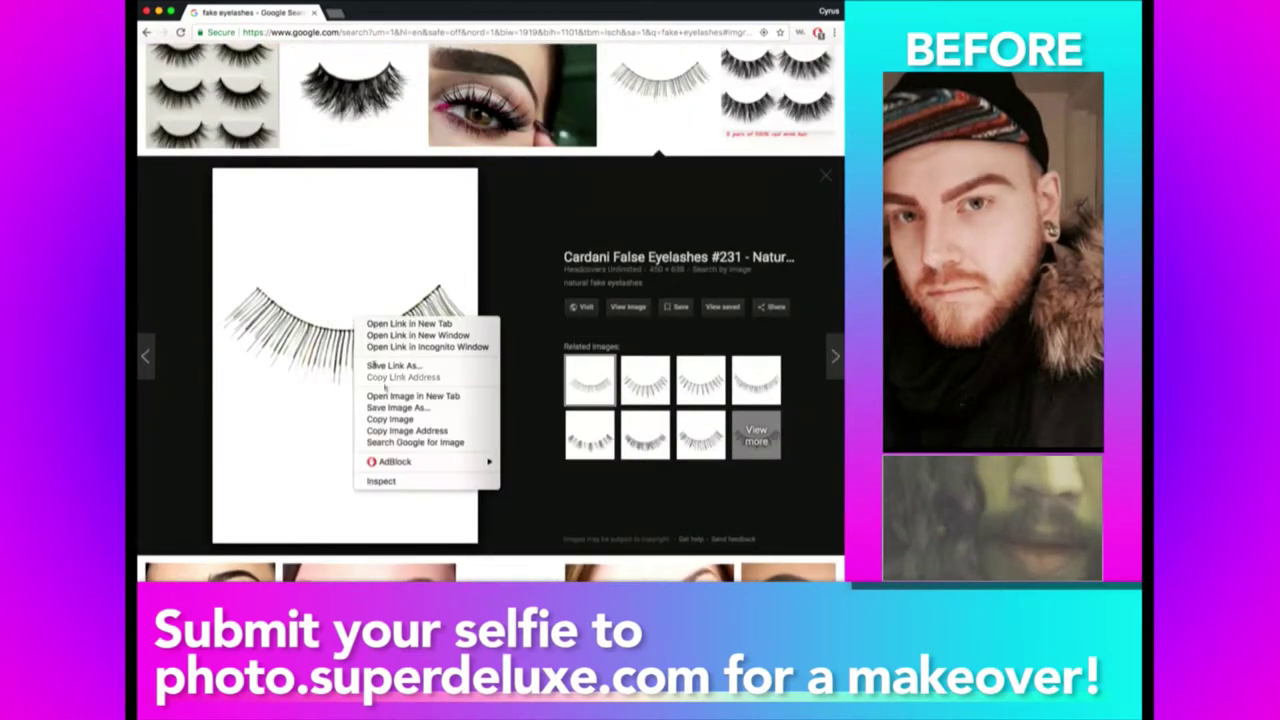
pyautogui.click(425, 420)
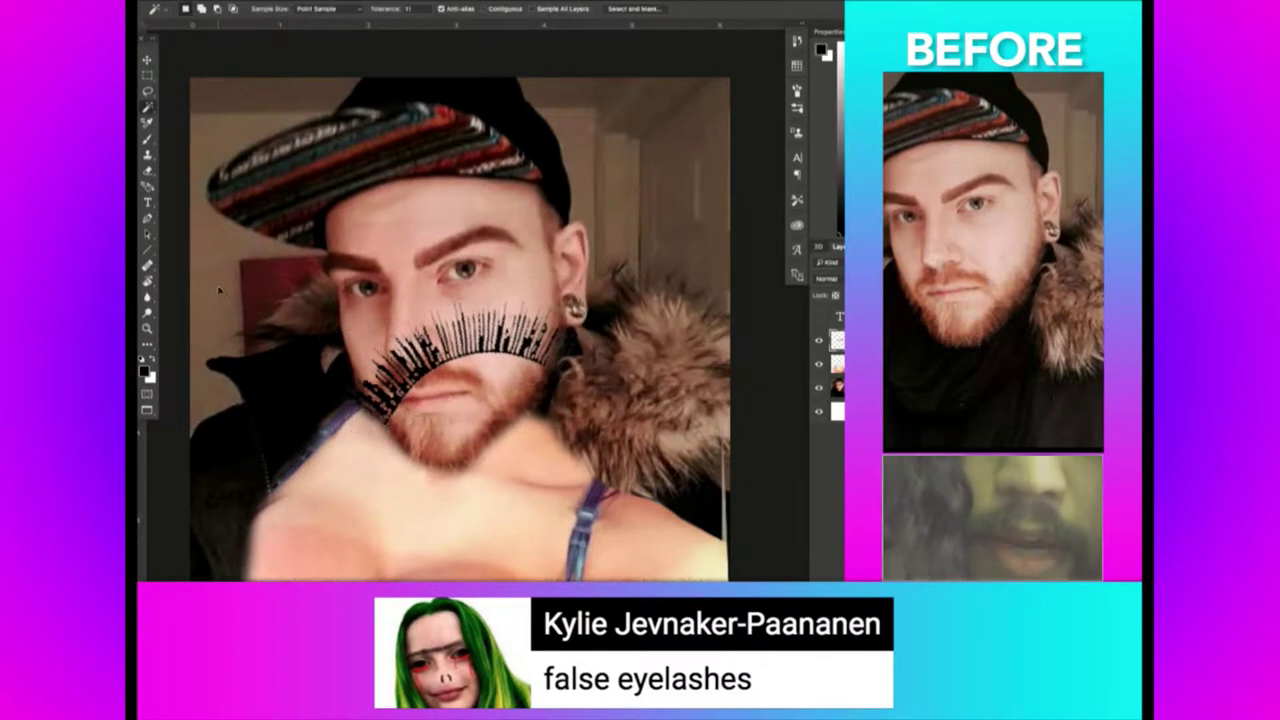
# Scale the pasted eyelashes onto the right-side eye and tilt them slightly.
pyautogui.hotkey('ctrl', 't')
pyautogui.moveTo(588, 425)
pyautogui.mouseDown()
pyautogui.moveTo(520, 370)
pyautogui.moveTo(413, 327)
pyautogui.moveTo(505, 293)
pyautogui.mouseUp()
pyautogui.press('Return')
pyautogui.hotkey('ctrl', 't')
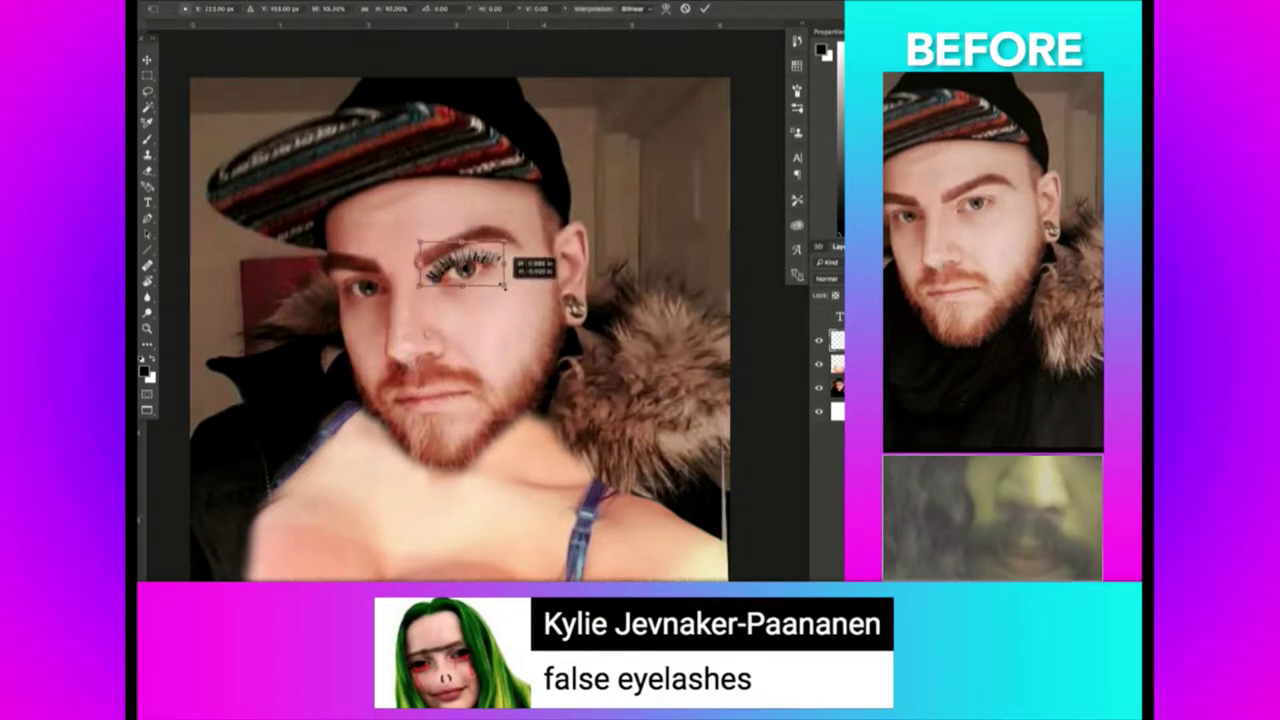
pyautogui.press('Return')
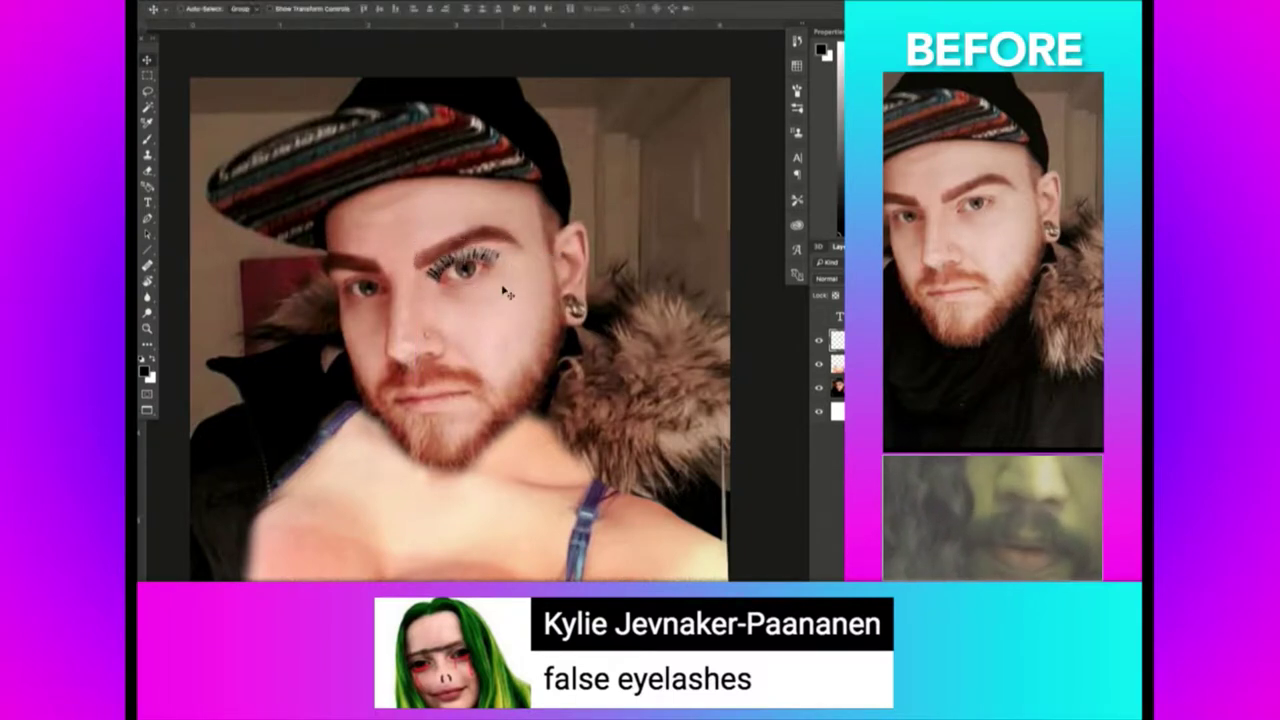
# Duplicate the eyelashes onto the other eye at about 82% size, then reframe on the face.
pyautogui.moveTo(545, 291); pyautogui.dragTo(440, 301)
pyautogui.hotkey('ctrl', 't')
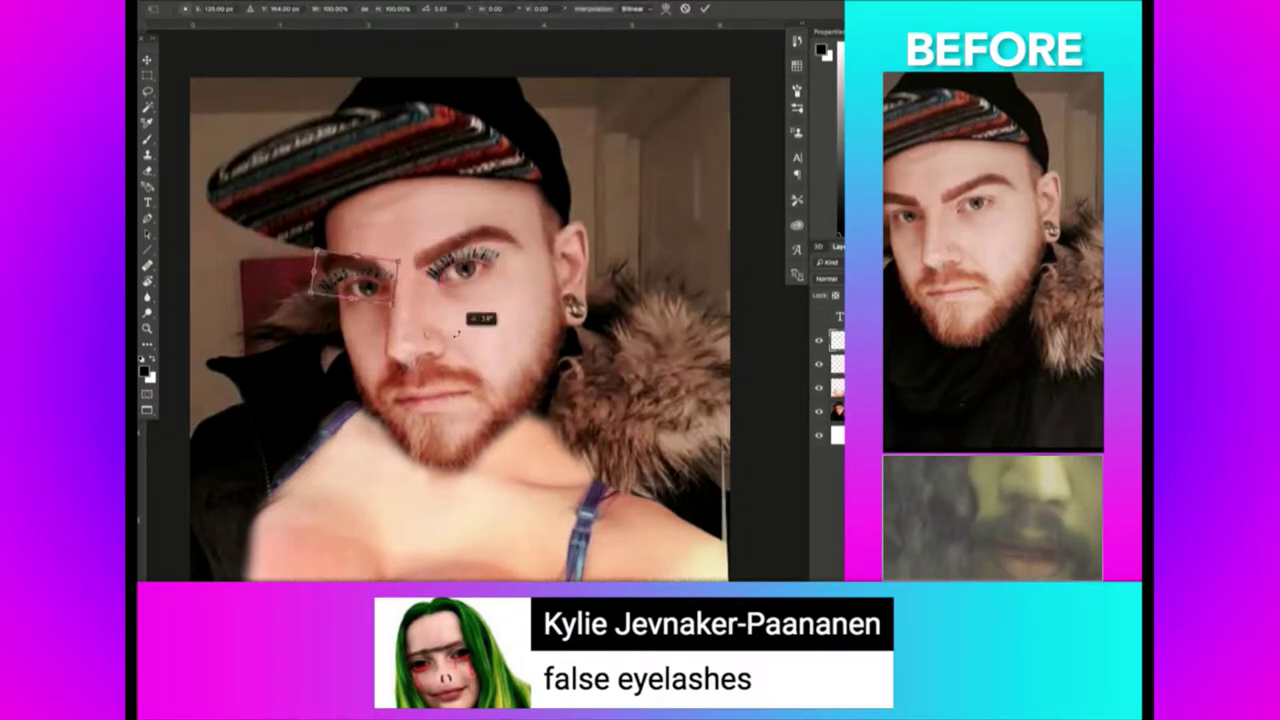
pyautogui.moveTo(398, 257); pyautogui.dragTo(395, 299)
pyautogui.press('Return')
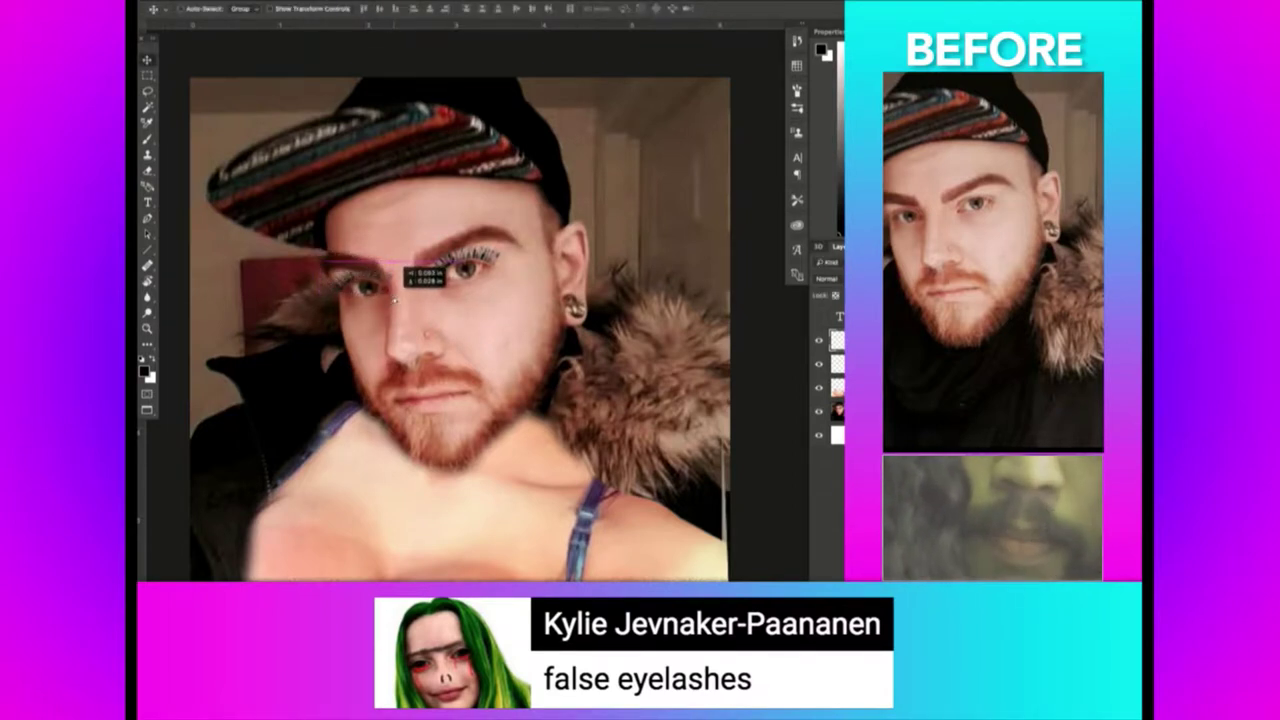
pyautogui.press('z')
pyautogui.hotkey('ctrl', '-')
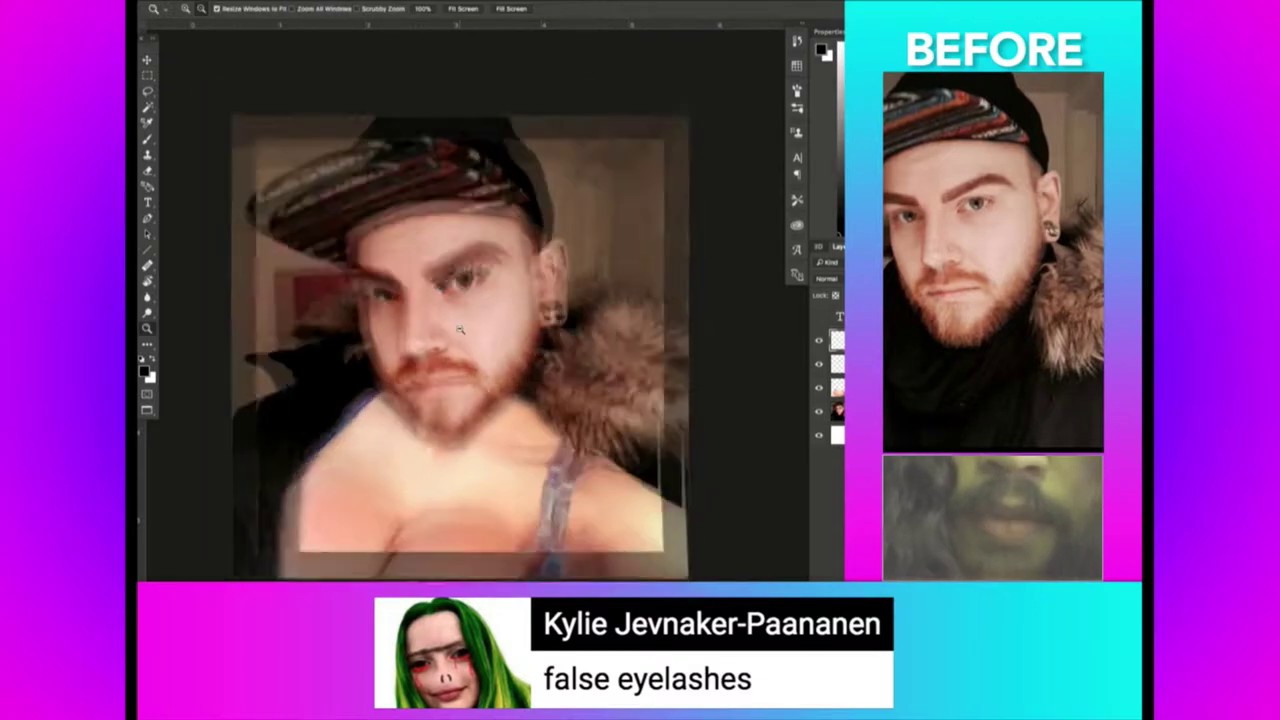
pyautogui.click(457, 395)
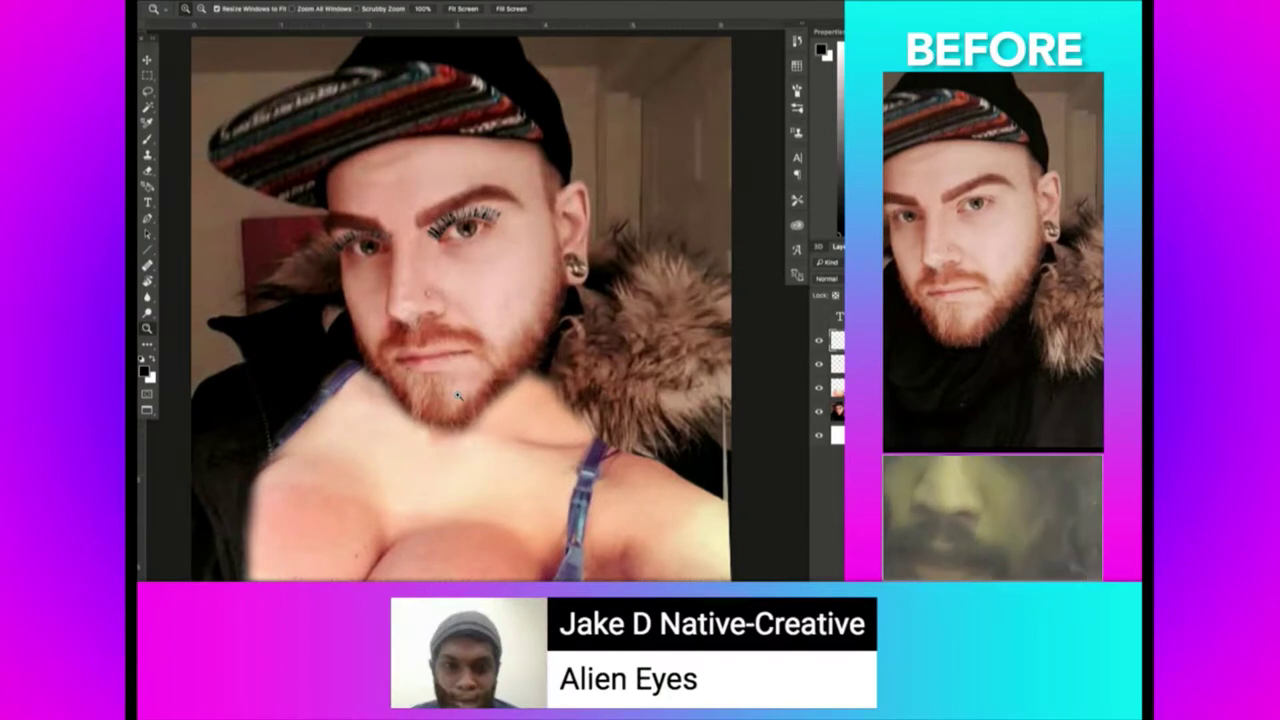
# Search Google Images for 'alien eyes', scroll the results, then zoom Photoshop onto the man's eyes.
pyautogui.press('super+Tab')
pyautogui.write('ien eyes')
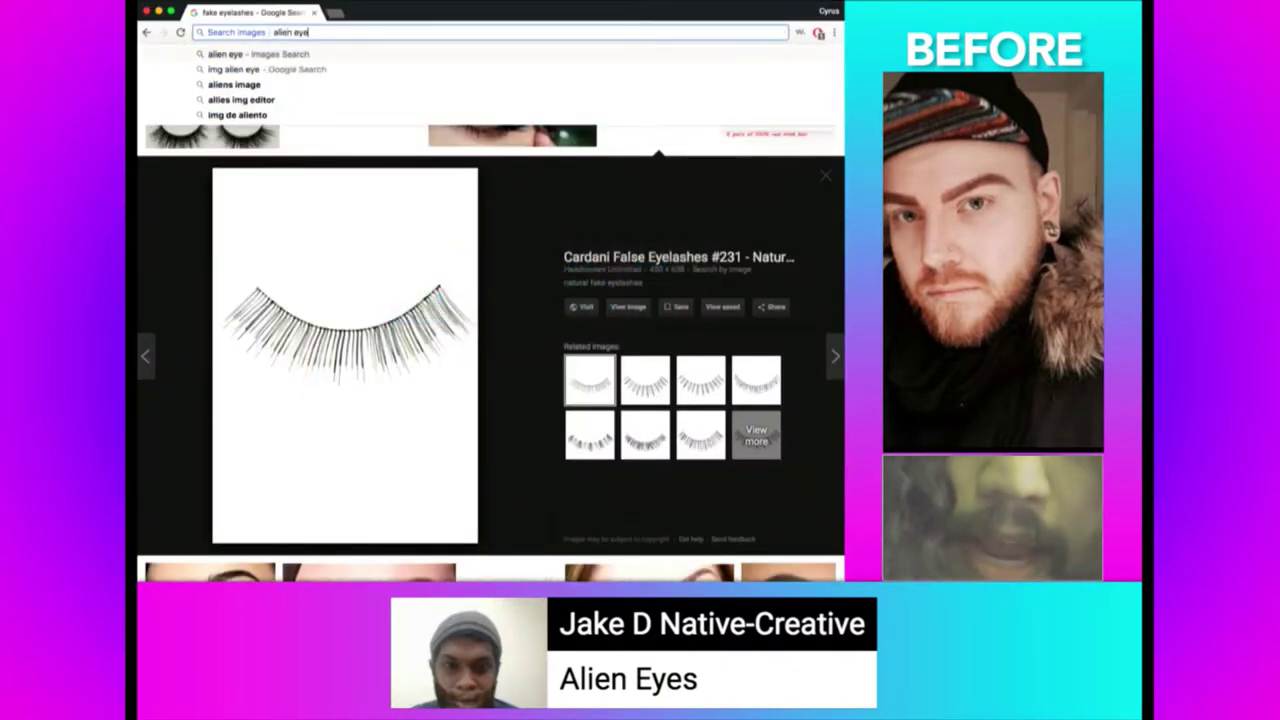
pyautogui.press('Return')
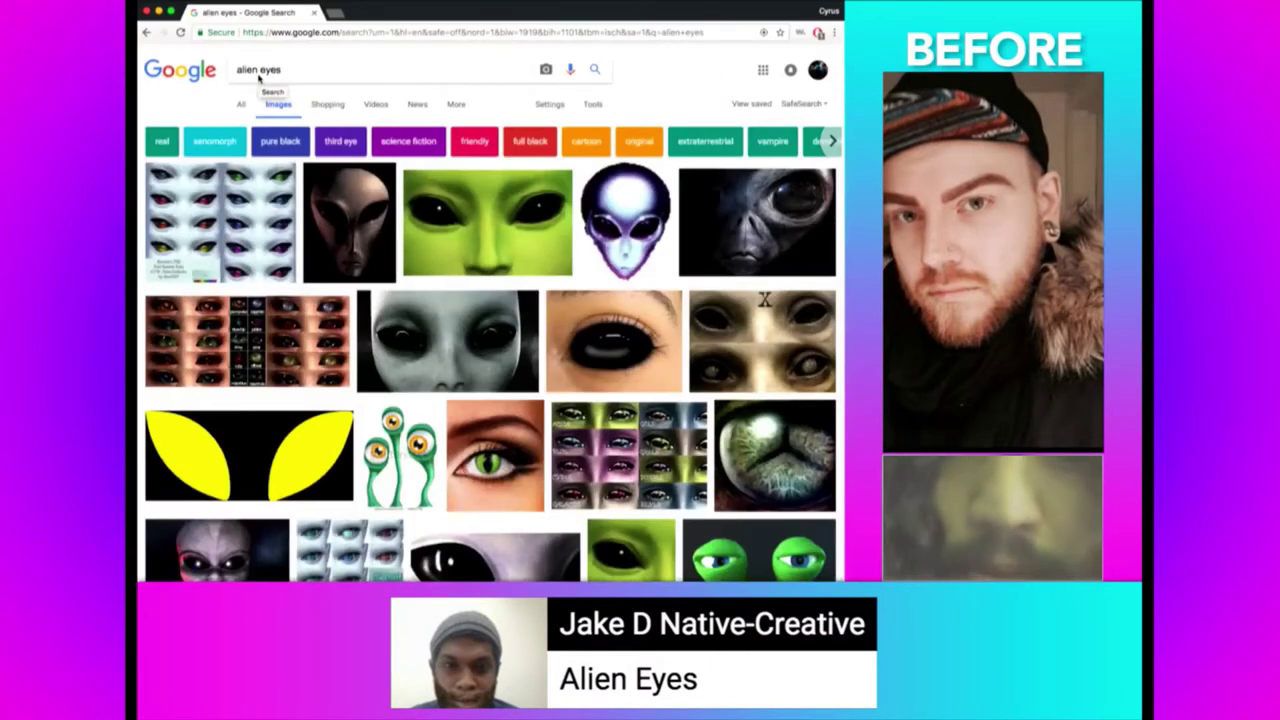
pyautogui.scroll(-1, 258, 78)
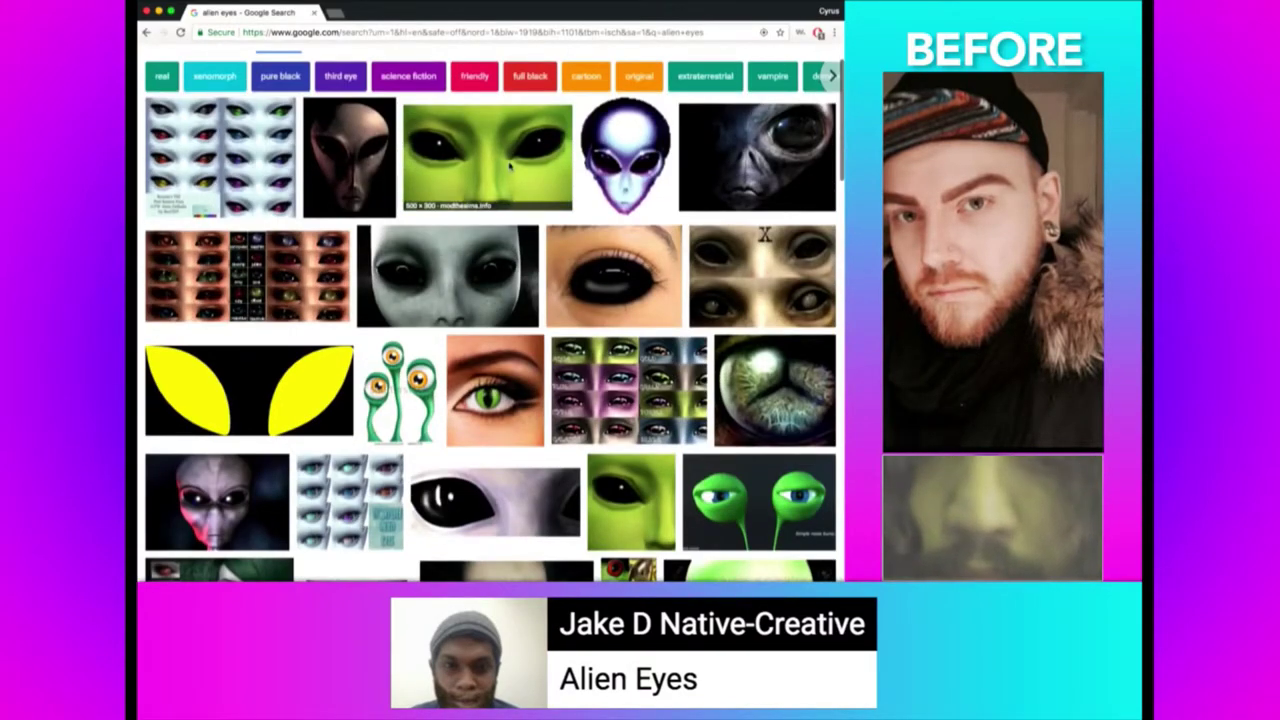
pyautogui.scroll(-3, 258, 78)
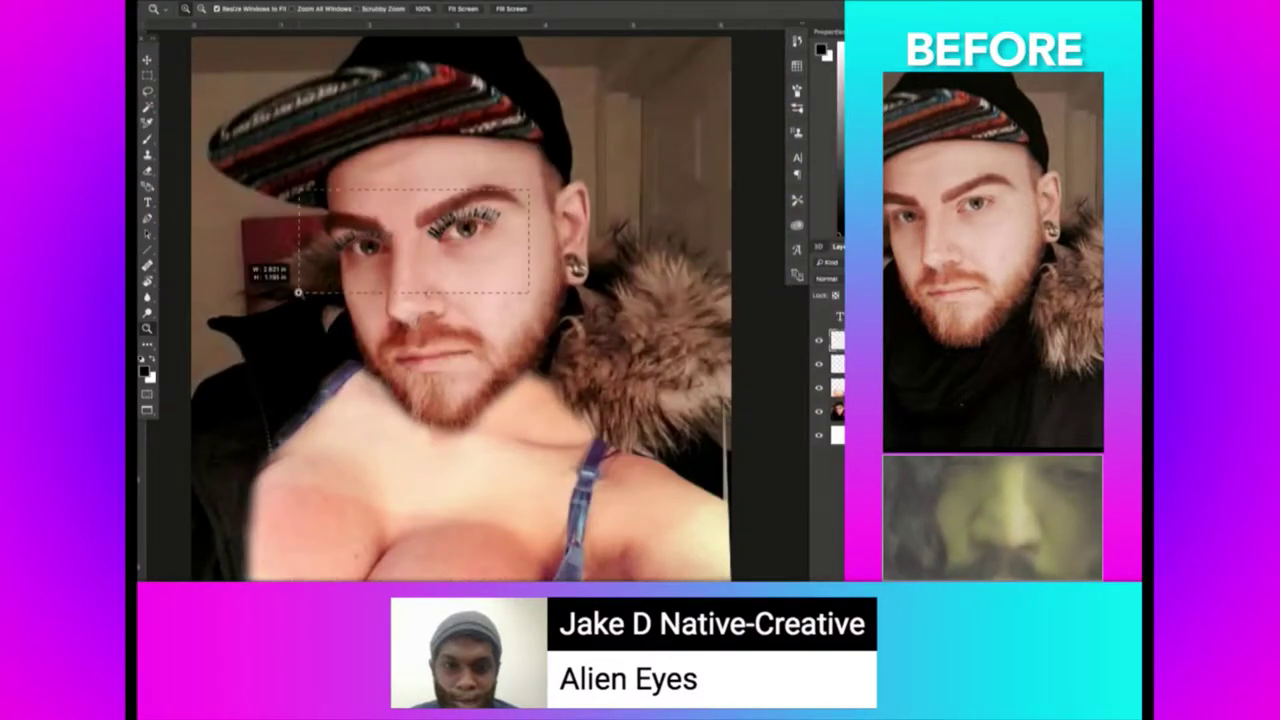
pyautogui.moveTo(440, 235)
pyautogui.mouseDown()
pyautogui.moveTo(557, 297)
pyautogui.moveTo(480, 297)
pyautogui.mouseUp()
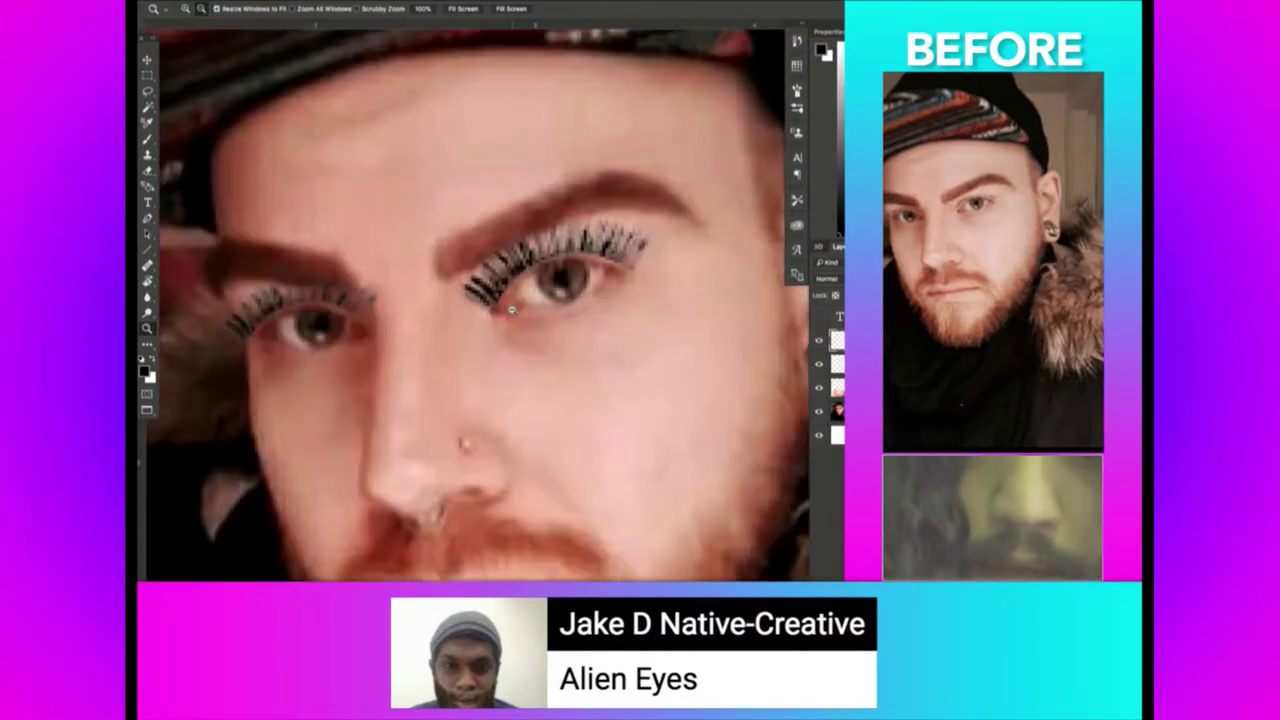
# Select both of the man's eyes and fill them solid black.
pyautogui.press('m')
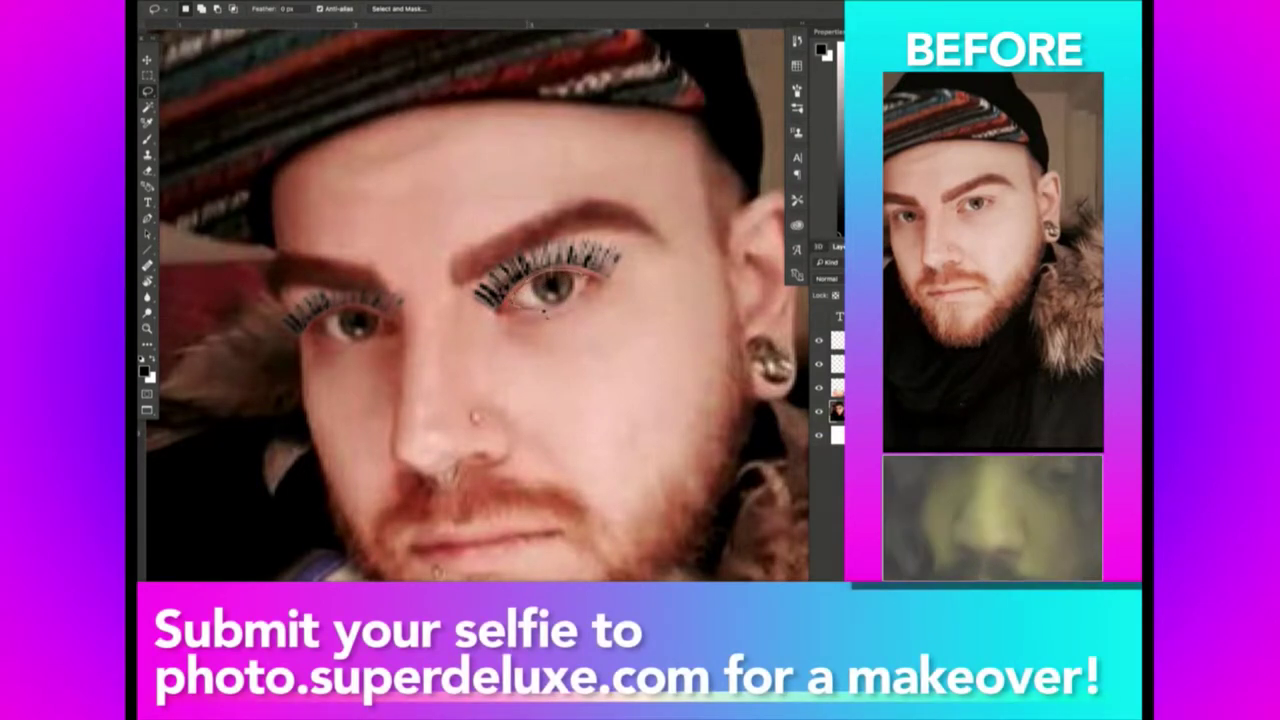
pyautogui.moveTo(592, 287); pyautogui.dragTo(586, 283)
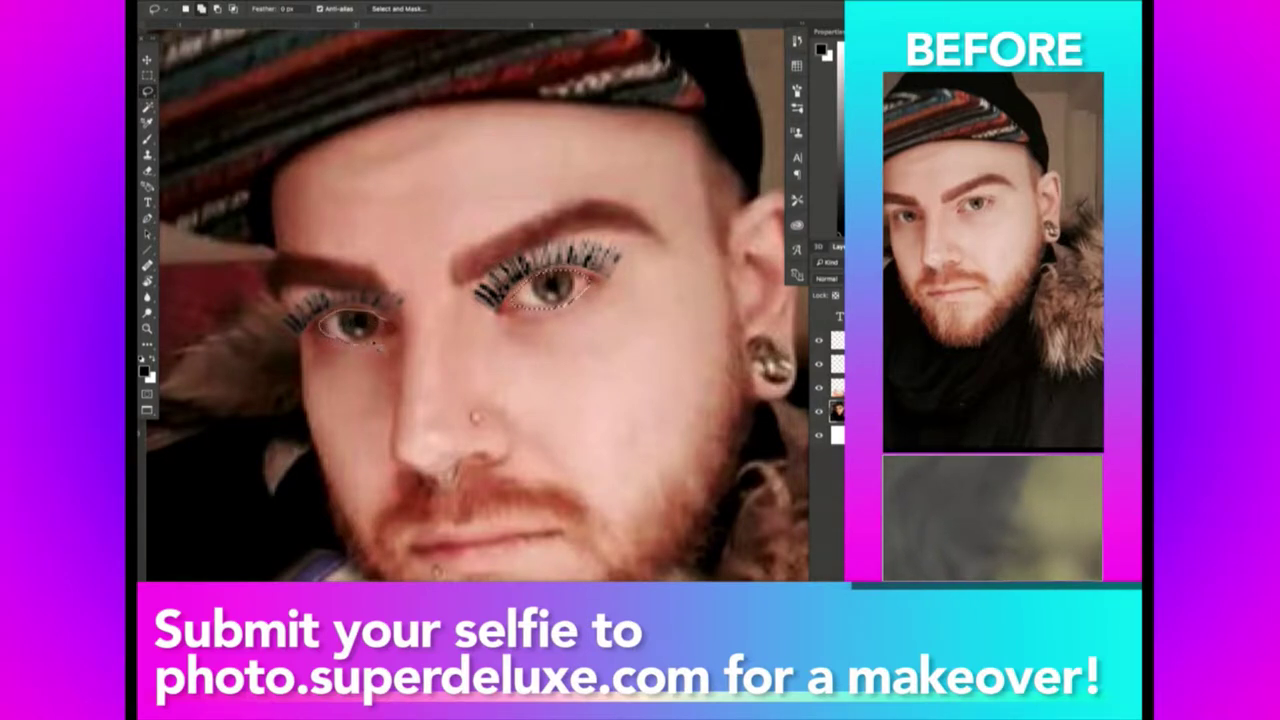
pyautogui.moveTo(390, 340); pyautogui.dragTo(384, 336)
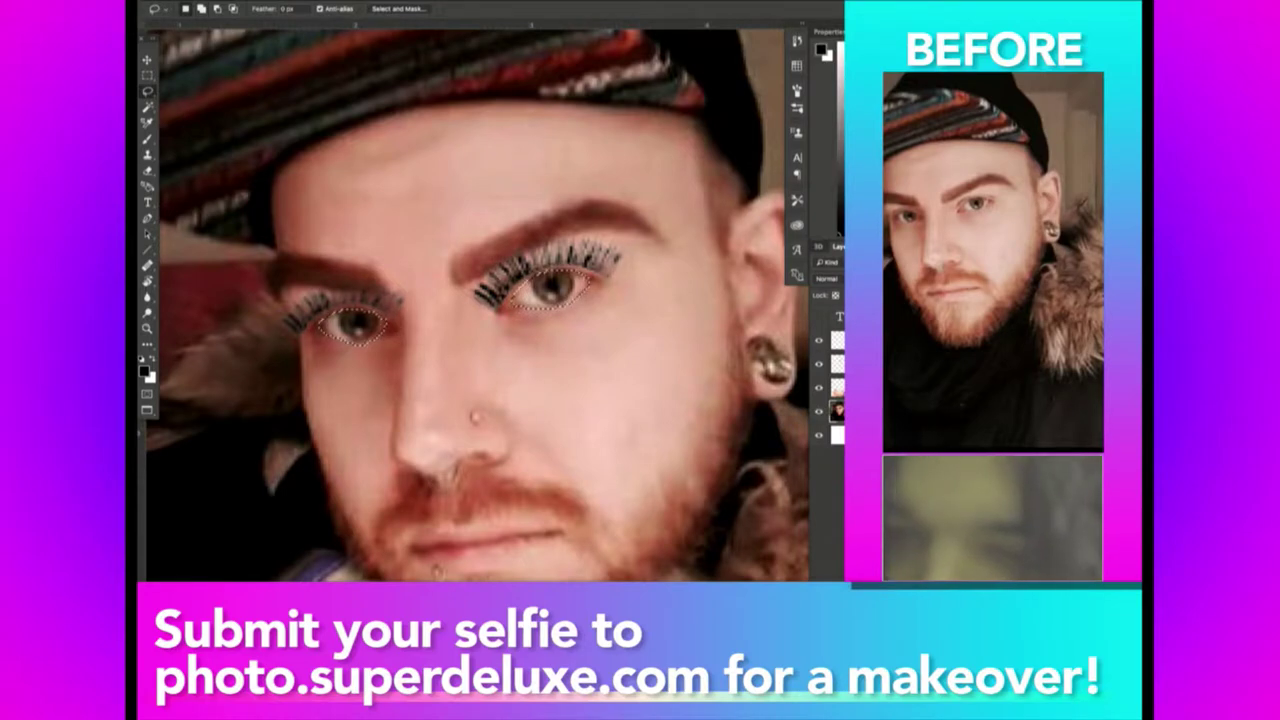
pyautogui.hotkey('alt', 'BackSpace')
pyautogui.press('z')
pyautogui.keyDown('alt'); pyautogui.click(627, 363); pyautogui.keyUp('alt')
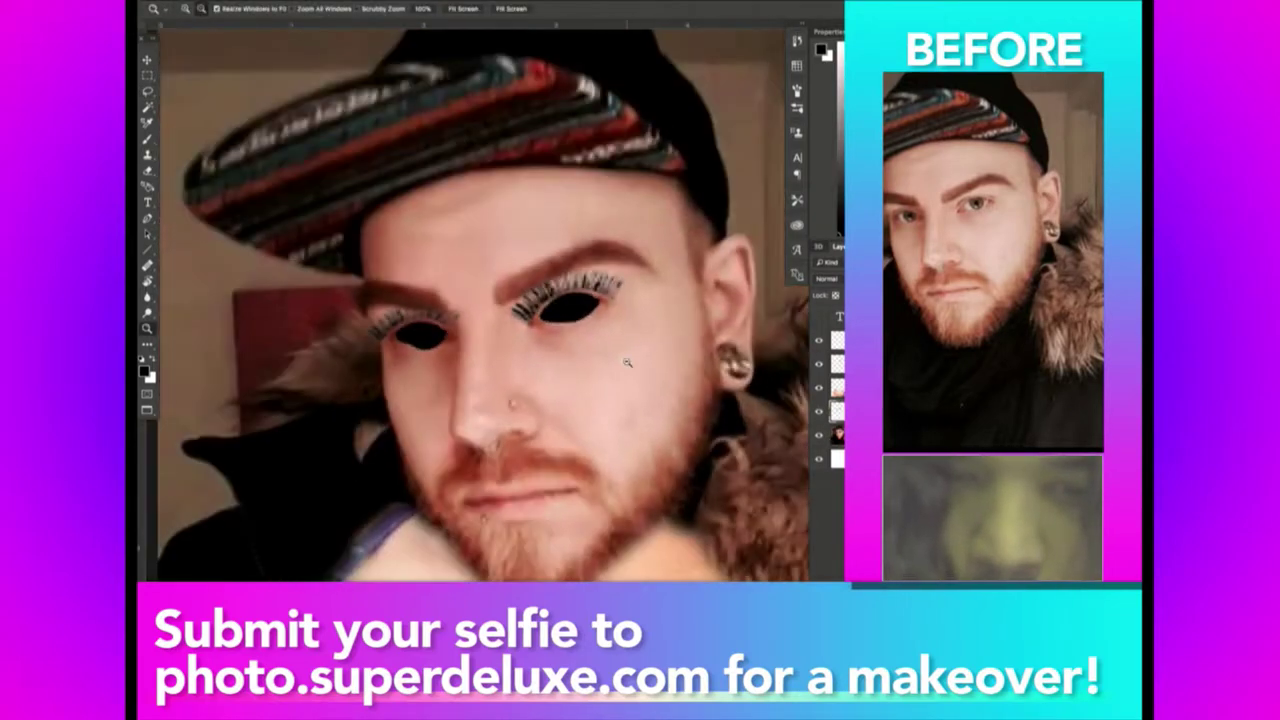
pyautogui.click(708, 380)
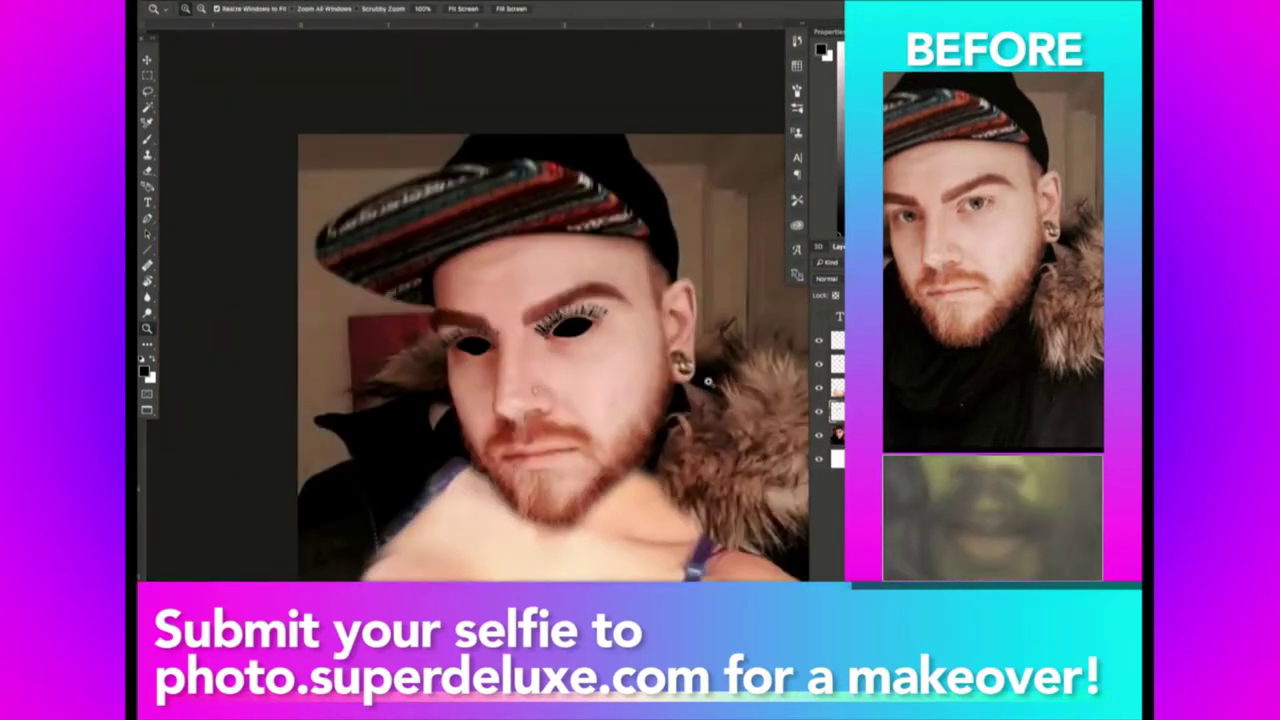
pyautogui.click(600, 360)
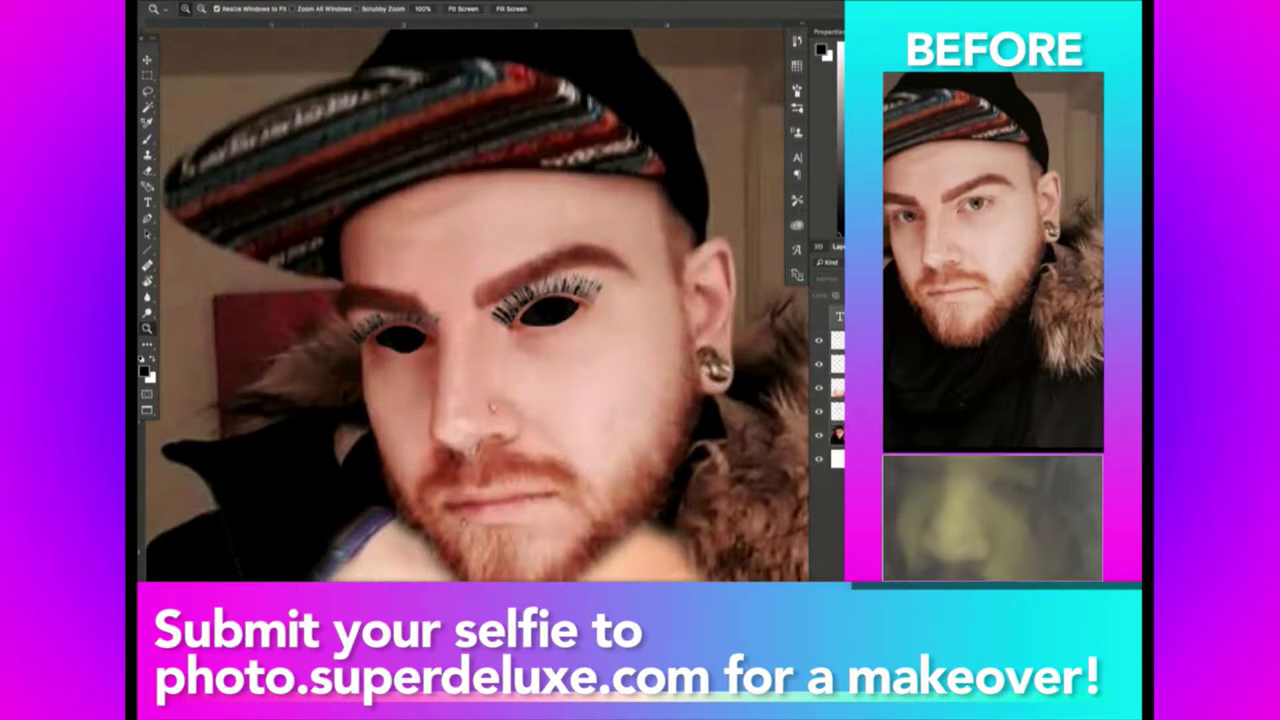
# Stamp the visible face edits into a new merged layer and open Liquify on it.
pyautogui.hotkey('ctrl', 'shift', 'e')
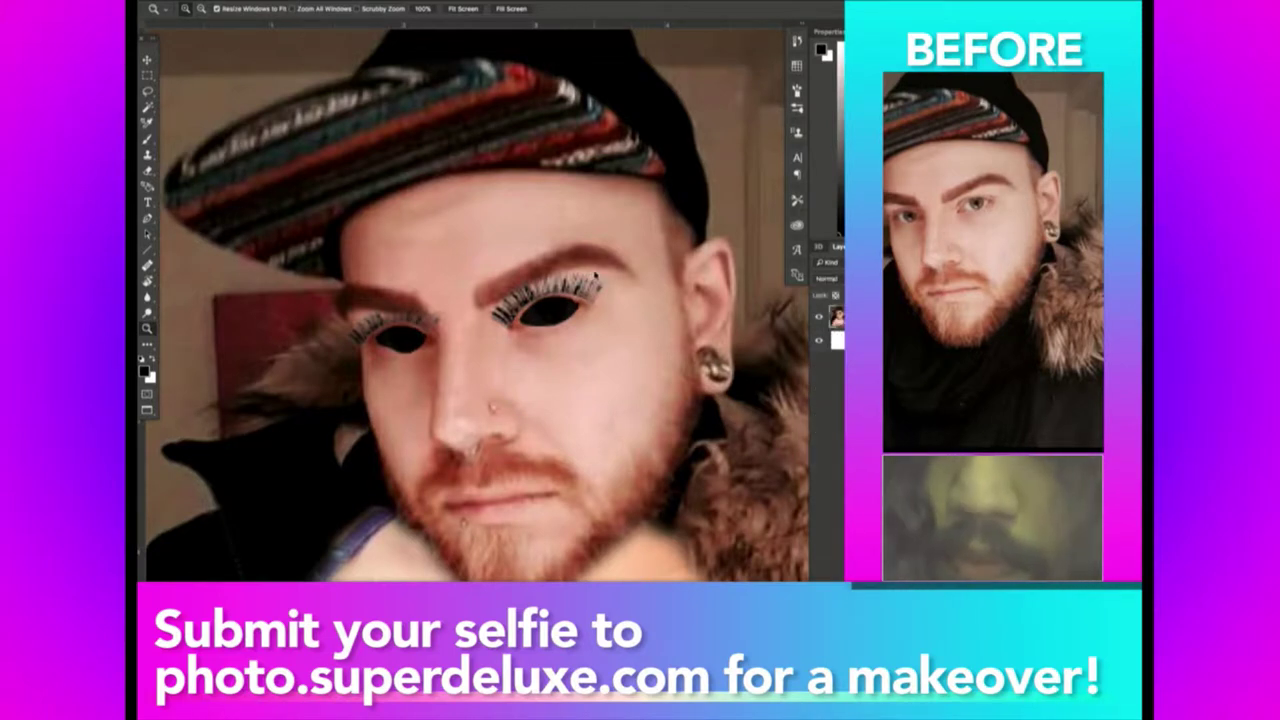
pyautogui.hotkey('ctrl', 'j')
pyautogui.hotkey('ctrl', 'shift', 'x')
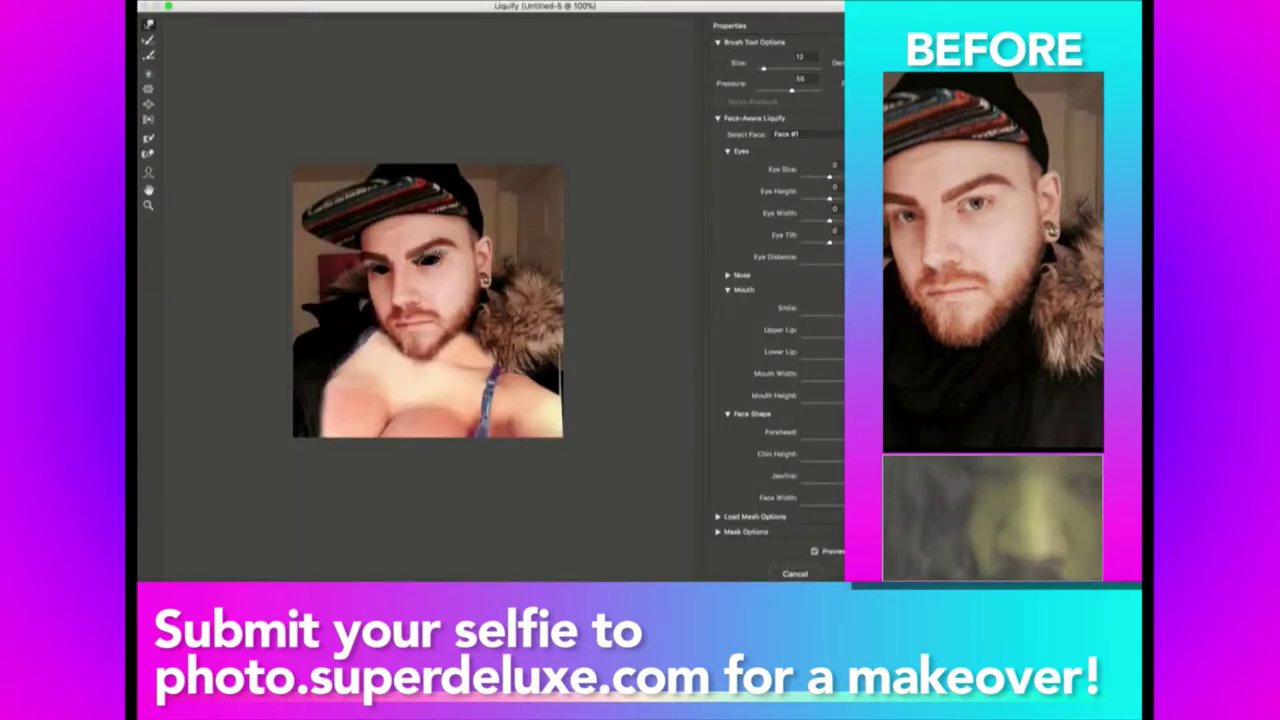
# In Liquify at 200%, set Eye Tilt 100, Eye Size 100 and Eye Height 61, then apply.
pyautogui.hotkey('ctrl', '+')
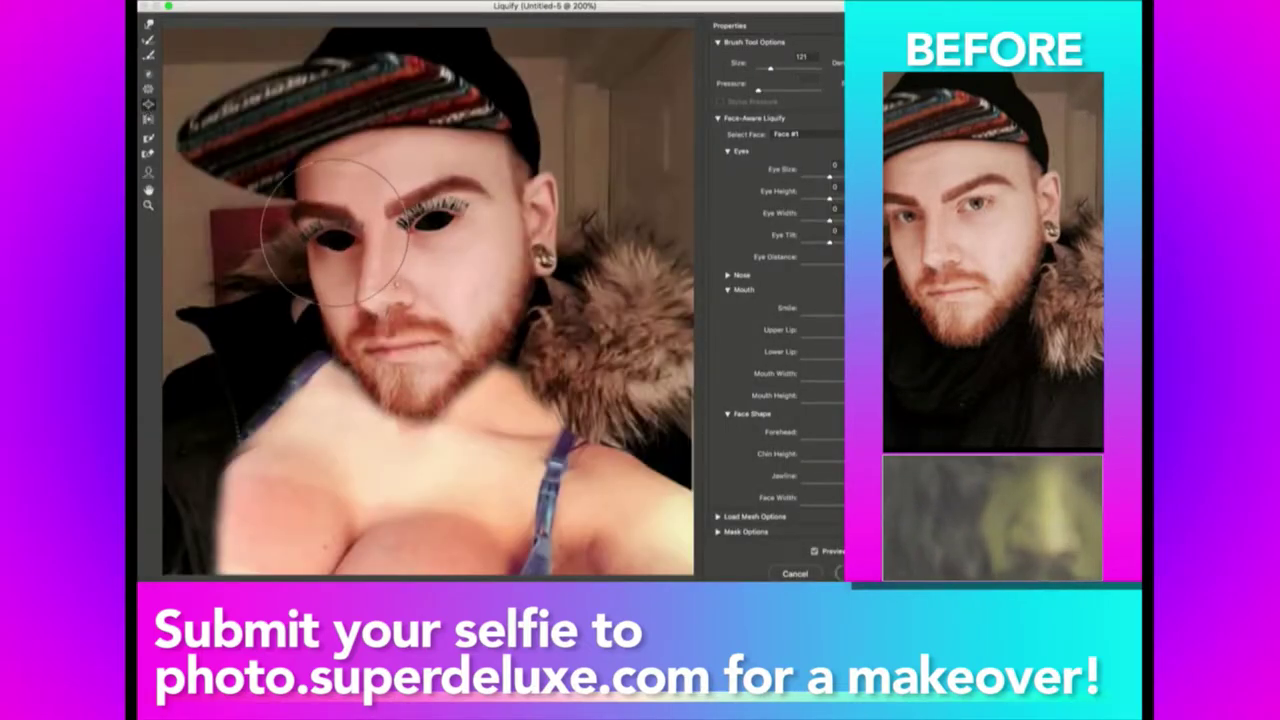
pyautogui.moveTo(443, 230); pyautogui.dragTo(444, 217)
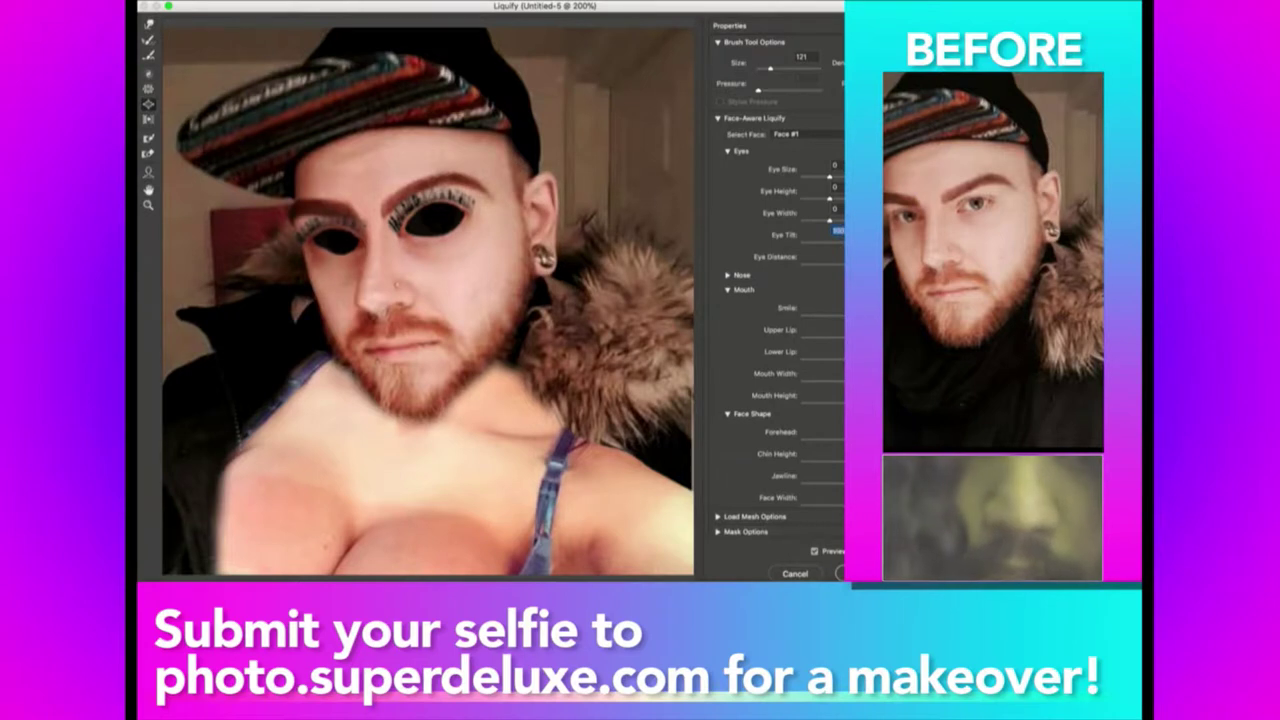
pyautogui.press('Return')
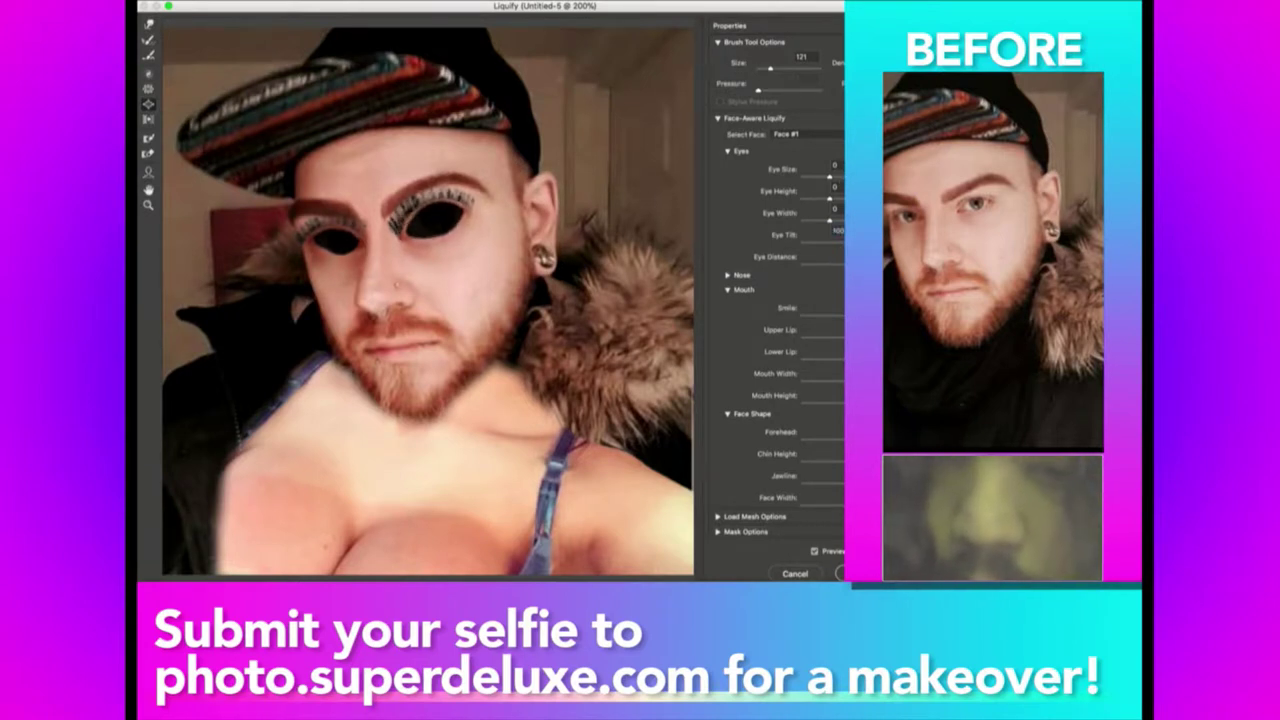
pyautogui.write('100')
pyautogui.press('Return')
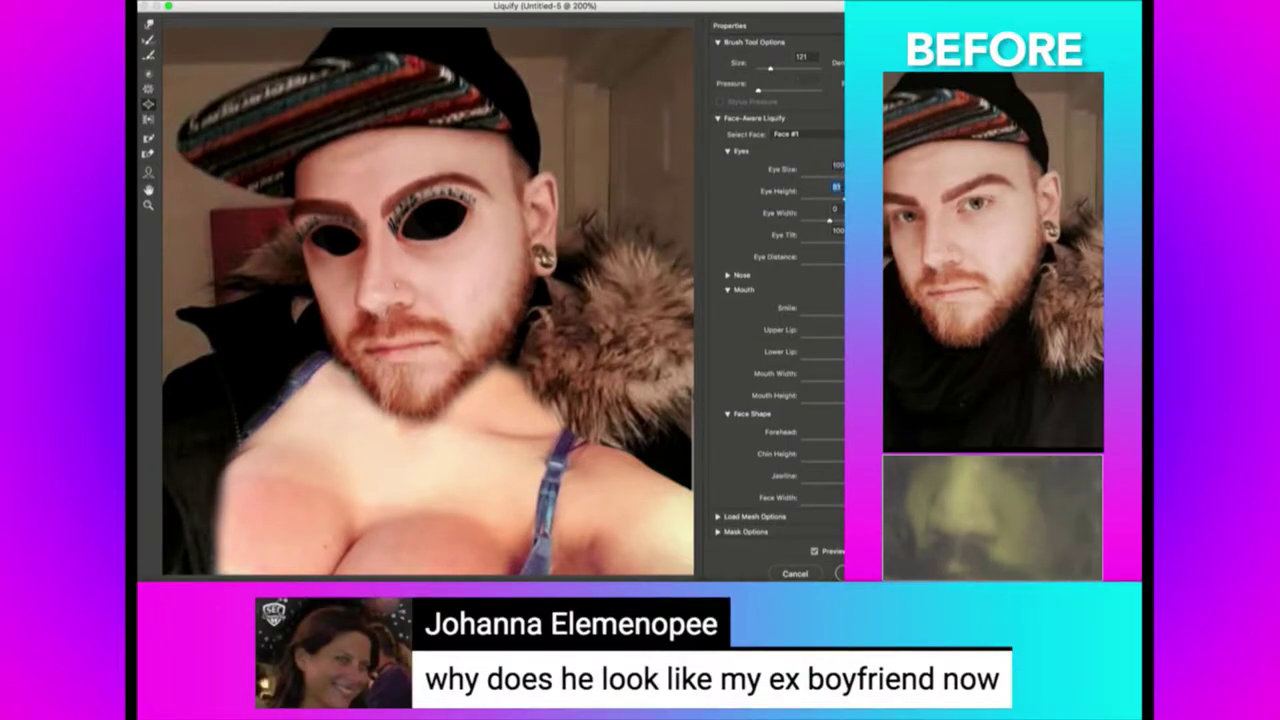
pyautogui.press('Return')
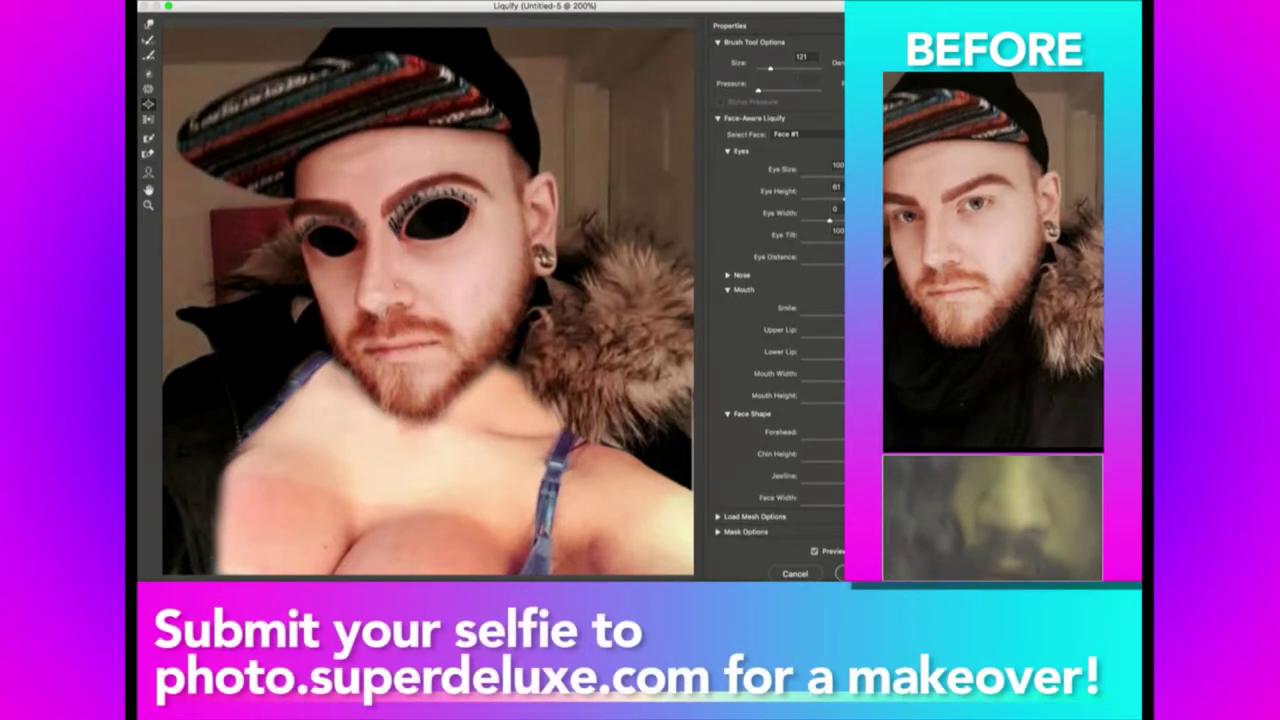
pyautogui.click(840, 573)
# Check the warped face zoomed out and in, then return to Chrome.
pyautogui.keyDown('alt'); pyautogui.click(497, 318); pyautogui.keyUp('alt')
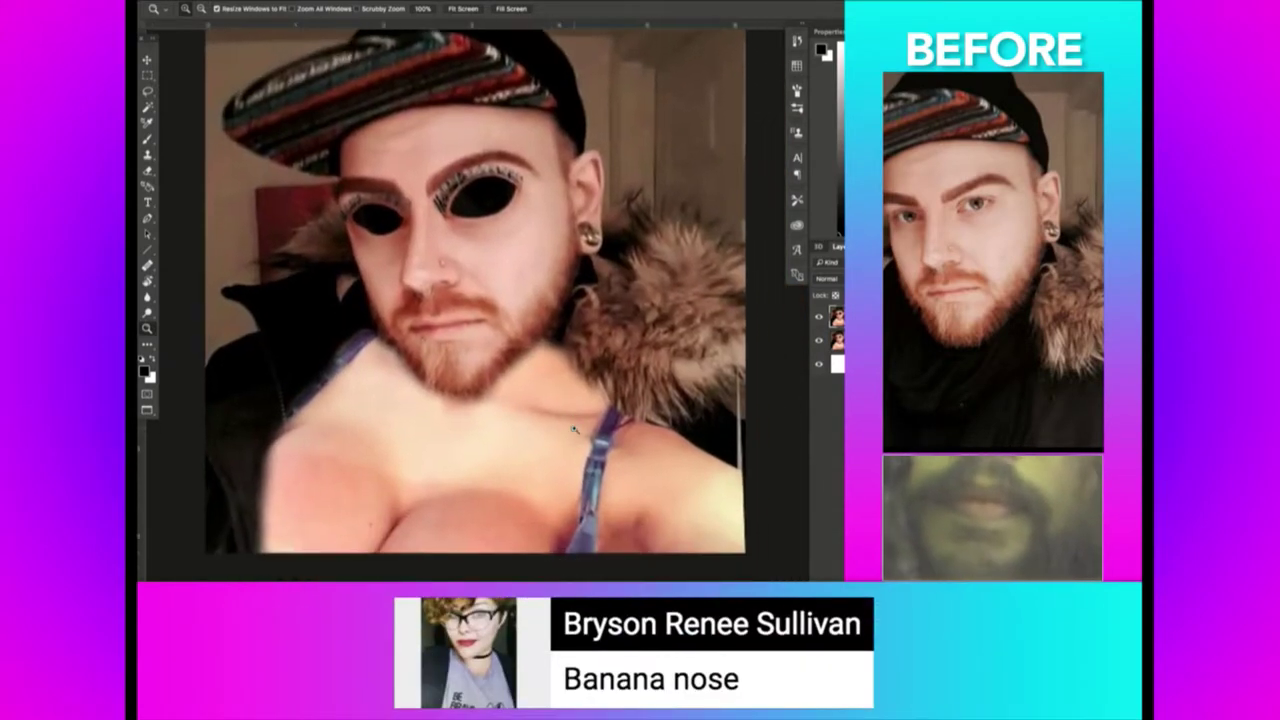
pyautogui.click(574, 428)
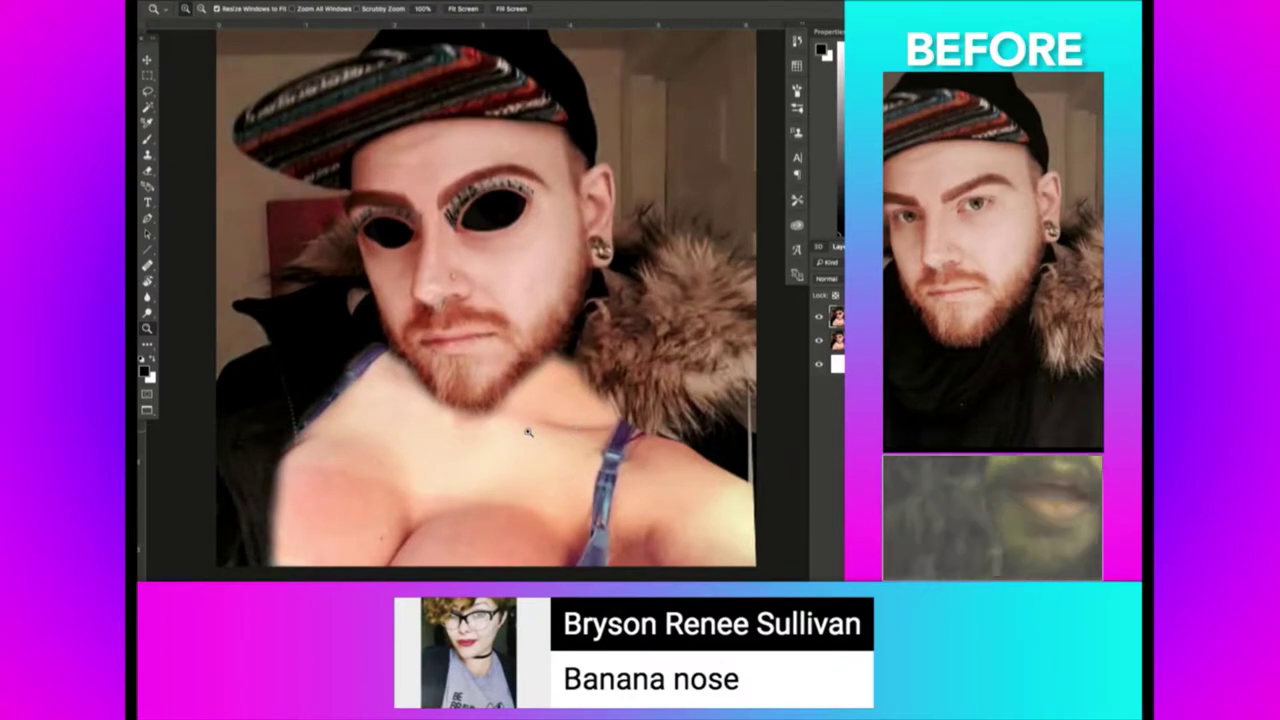
pyautogui.press('super+Tab')
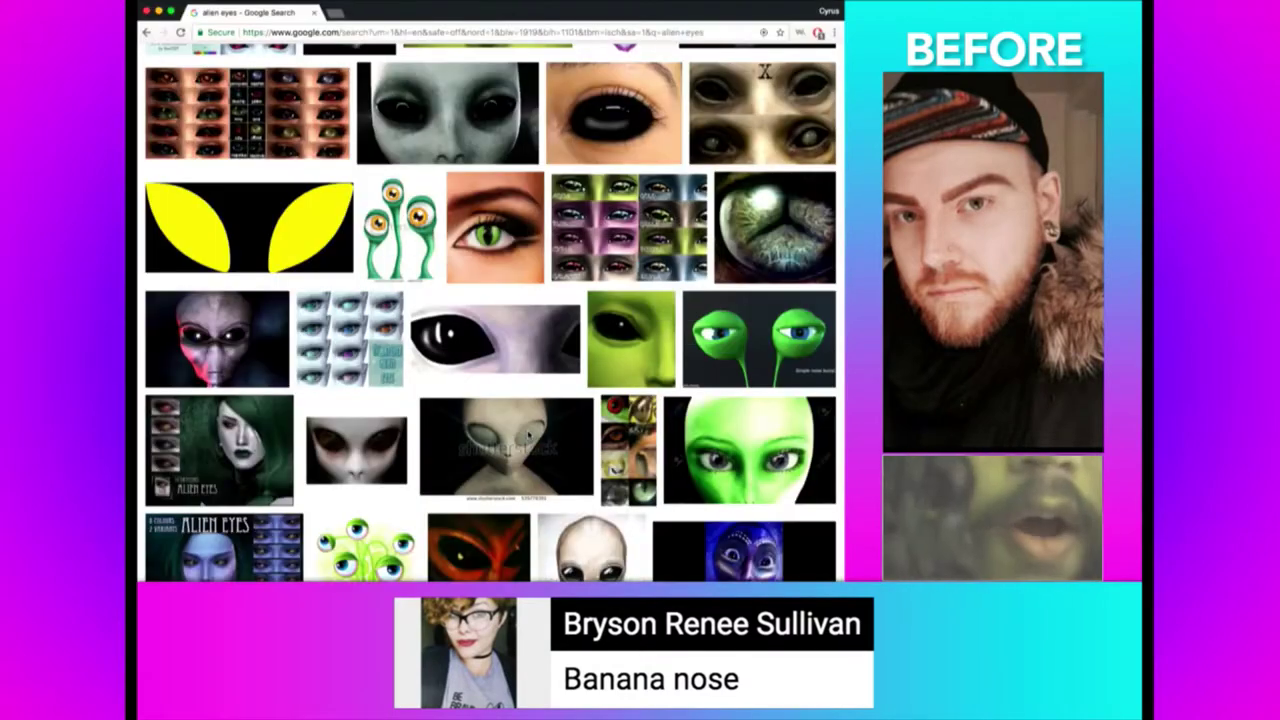
# Search Google Images for 'bana na nose' and browse several banana-nose previews.
pyautogui.press('super+l')
pyautogui.write('bana')
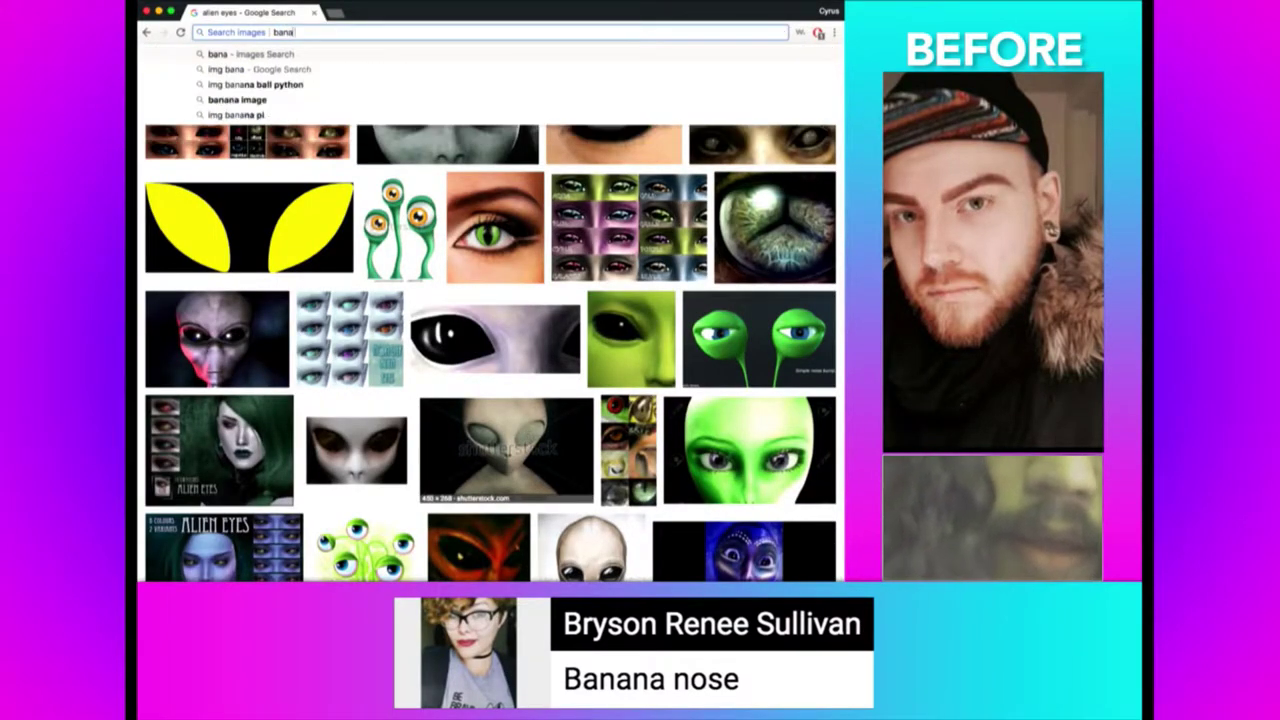
pyautogui.write(' na nose')
pyautogui.press('Return')
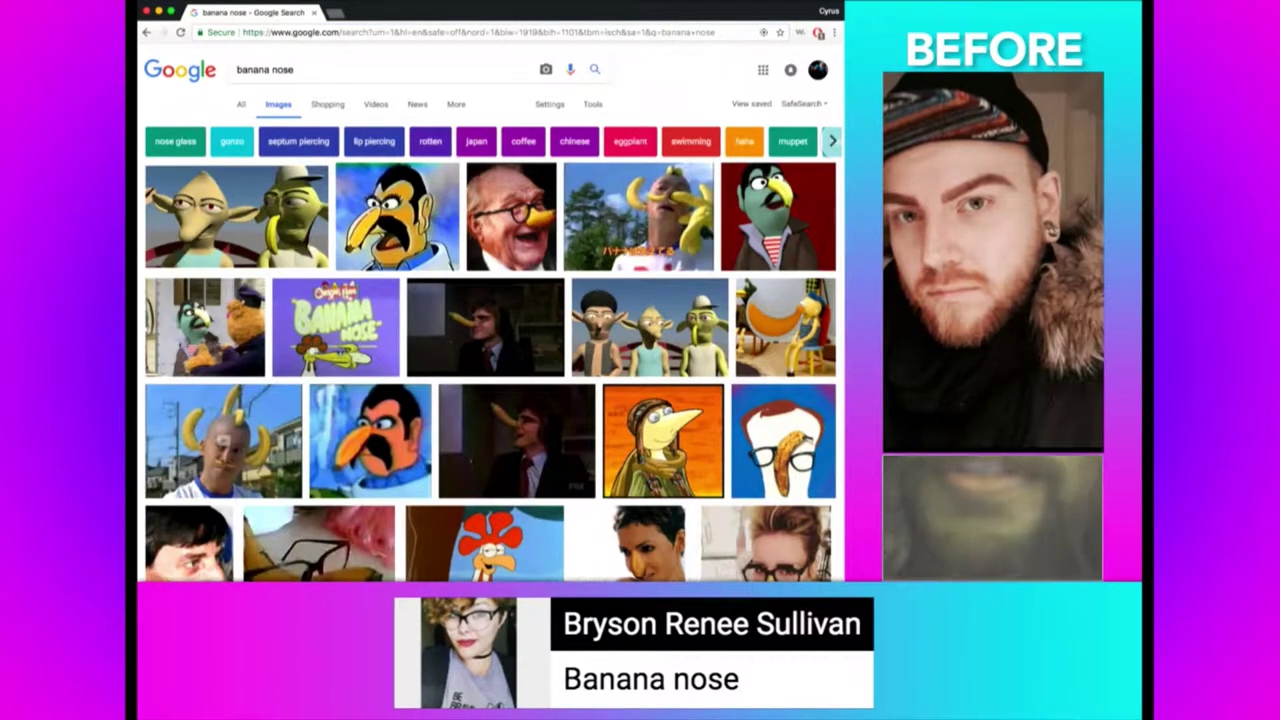
pyautogui.click(380, 206)
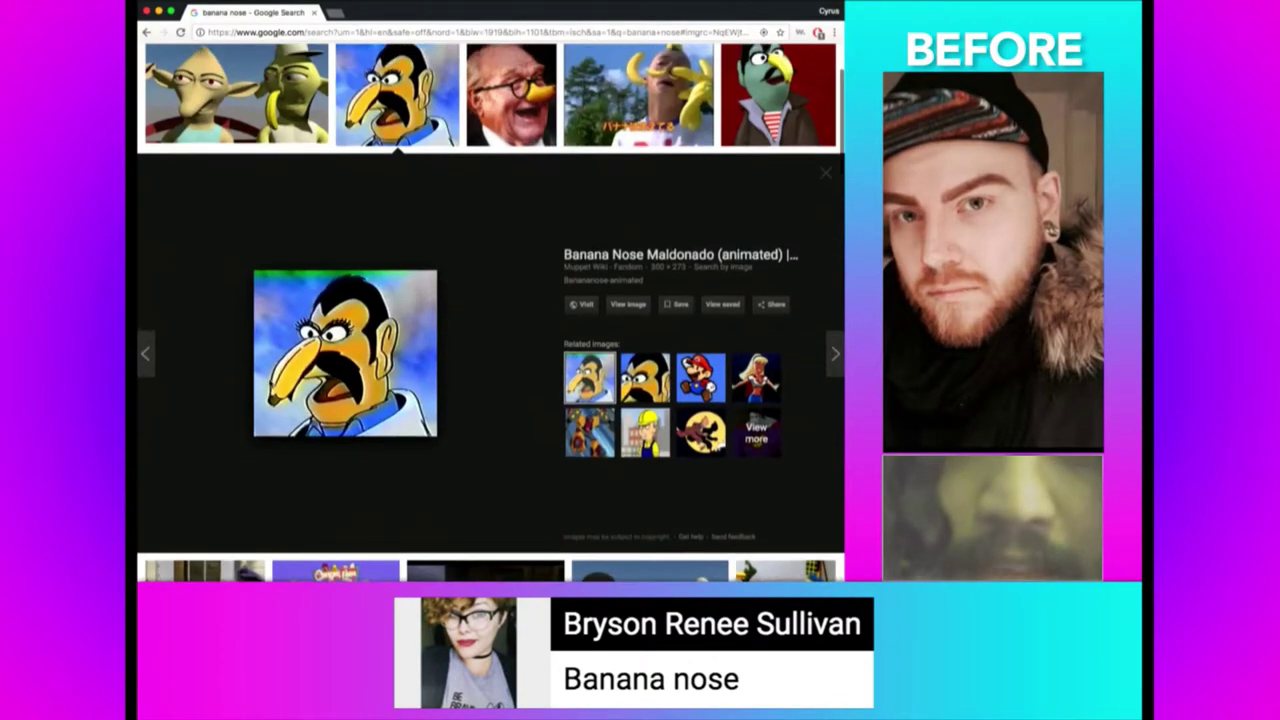
pyautogui.press('Right')
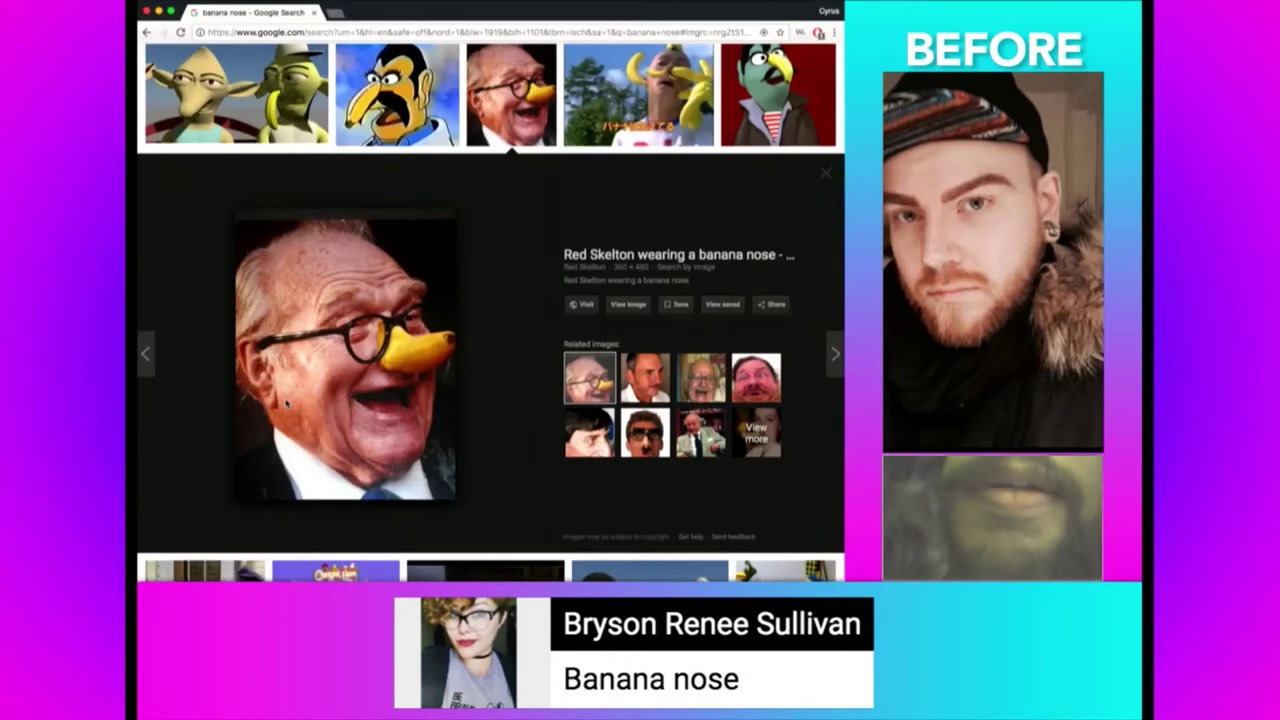
pyautogui.press('Right')
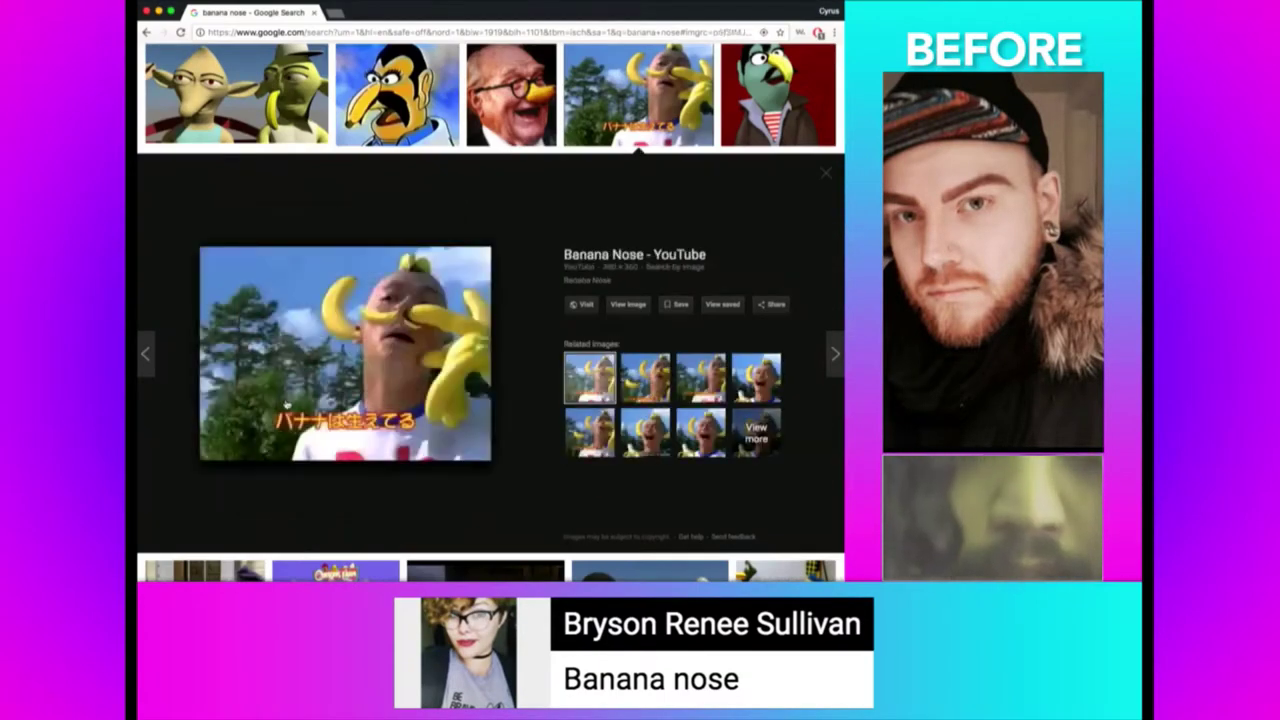
pyautogui.press('Right')
pyautogui.press('Right')
pyautogui.press('Right')
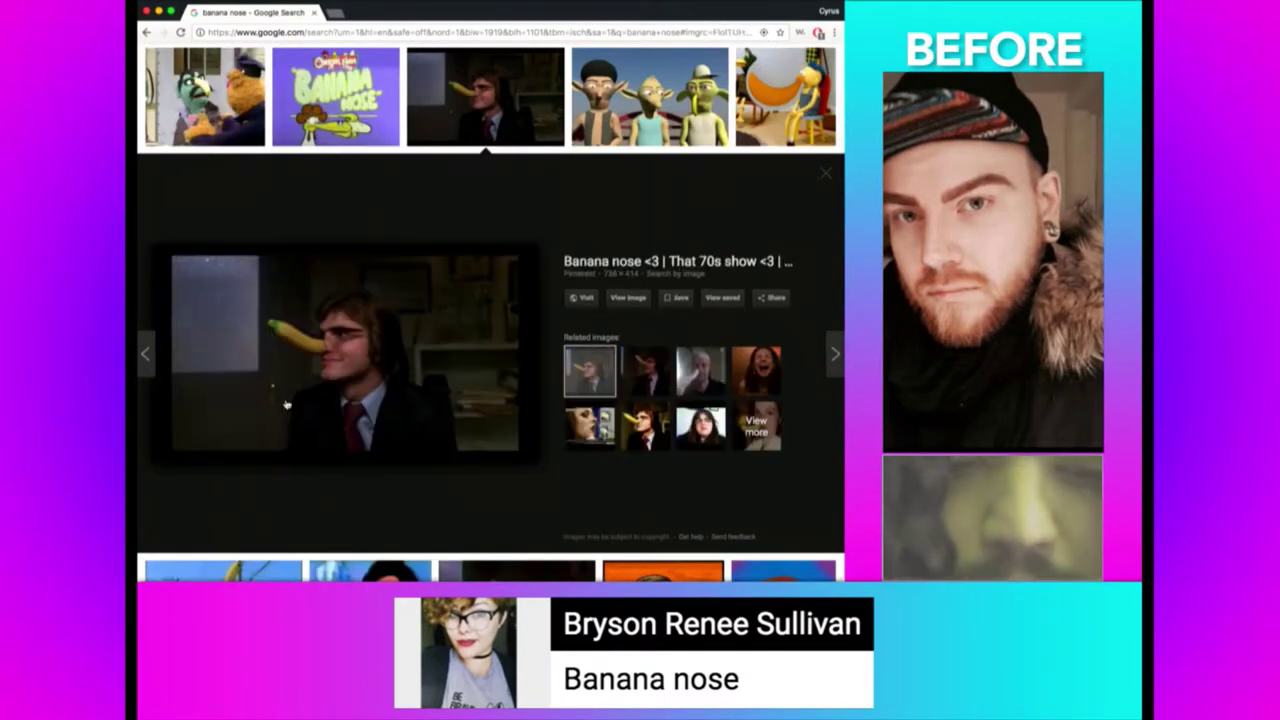
pyautogui.press('Right')
pyautogui.press('Right')
# Search for 'banana', refine to 'banana transparent', and preview single banana images.
pyautogui.press('super+l')
pyautogui.write('banana')
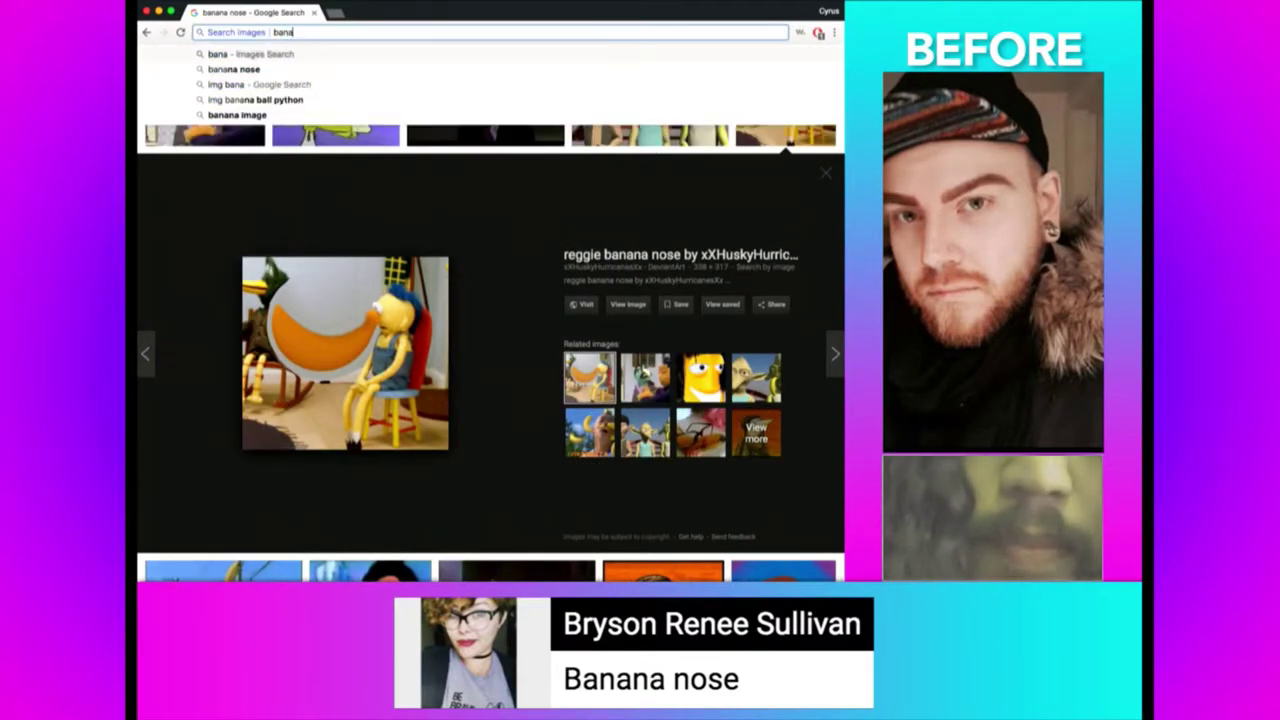
pyautogui.press('Return')
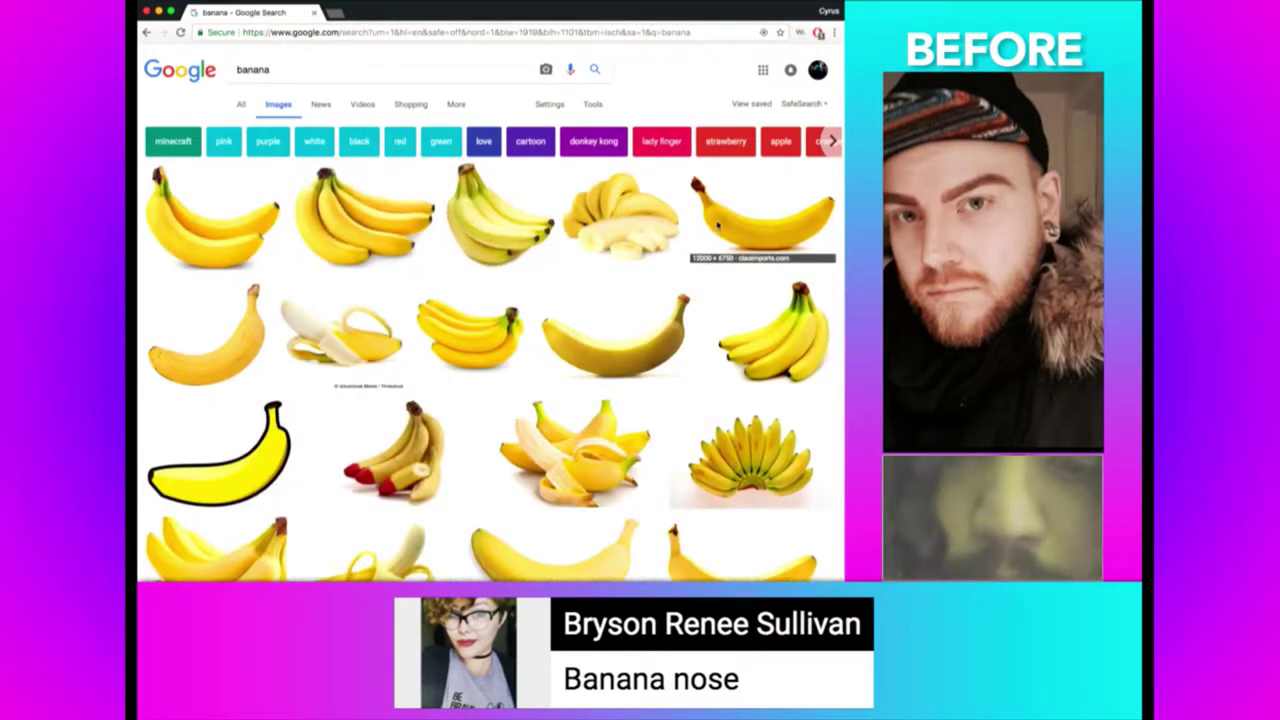
pyautogui.click(757, 215)
pyautogui.scroll(3, 403, 206)
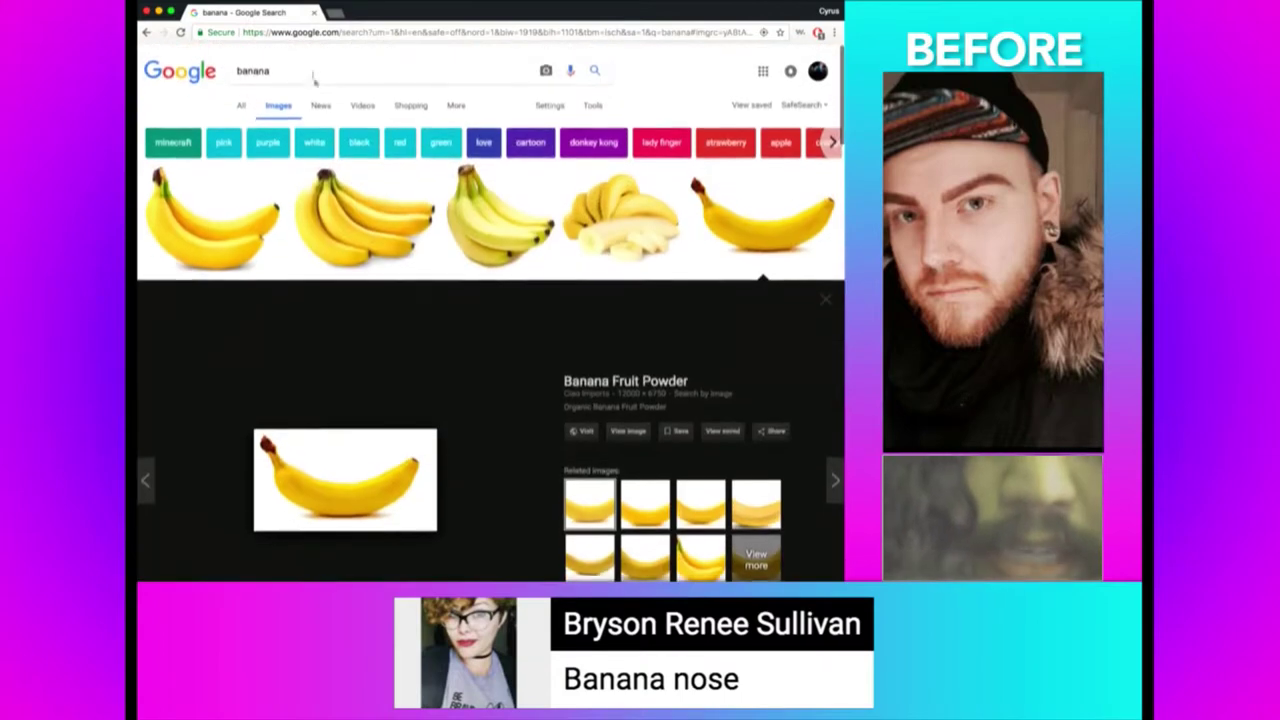
pyautogui.click(314, 70)
pyautogui.write('transparent')
pyautogui.press('Return')
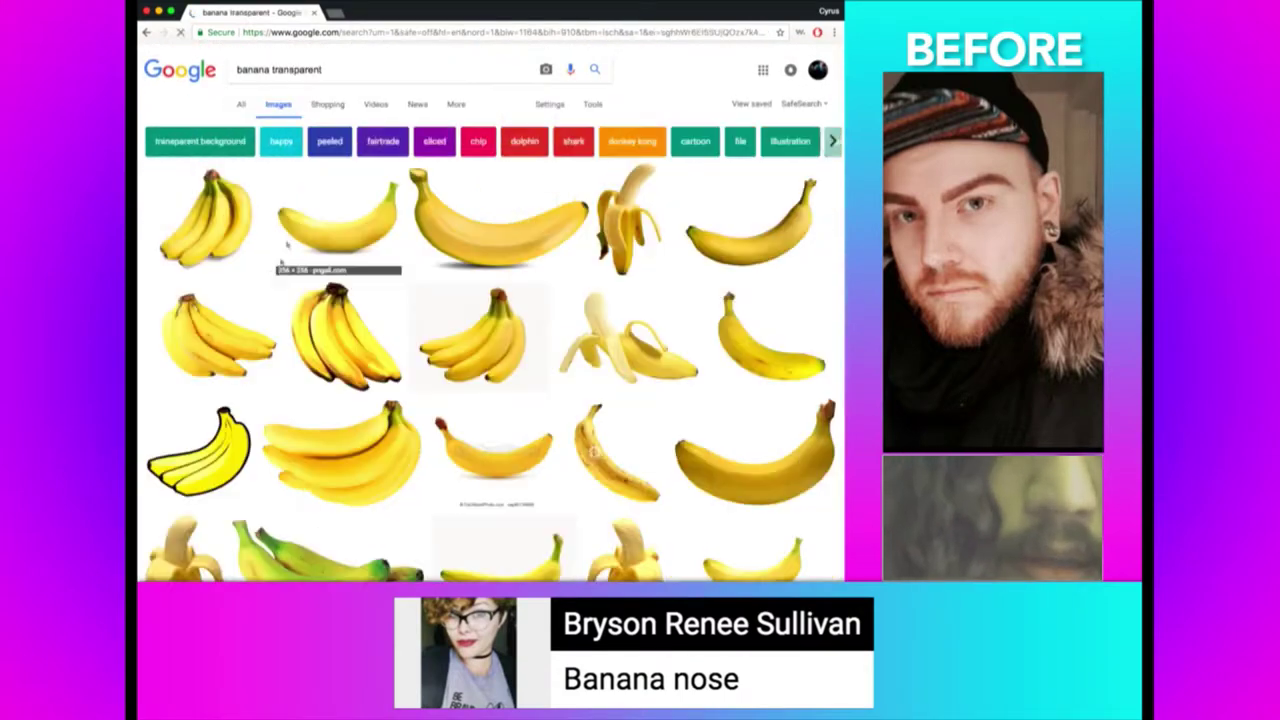
pyautogui.click(722, 212)
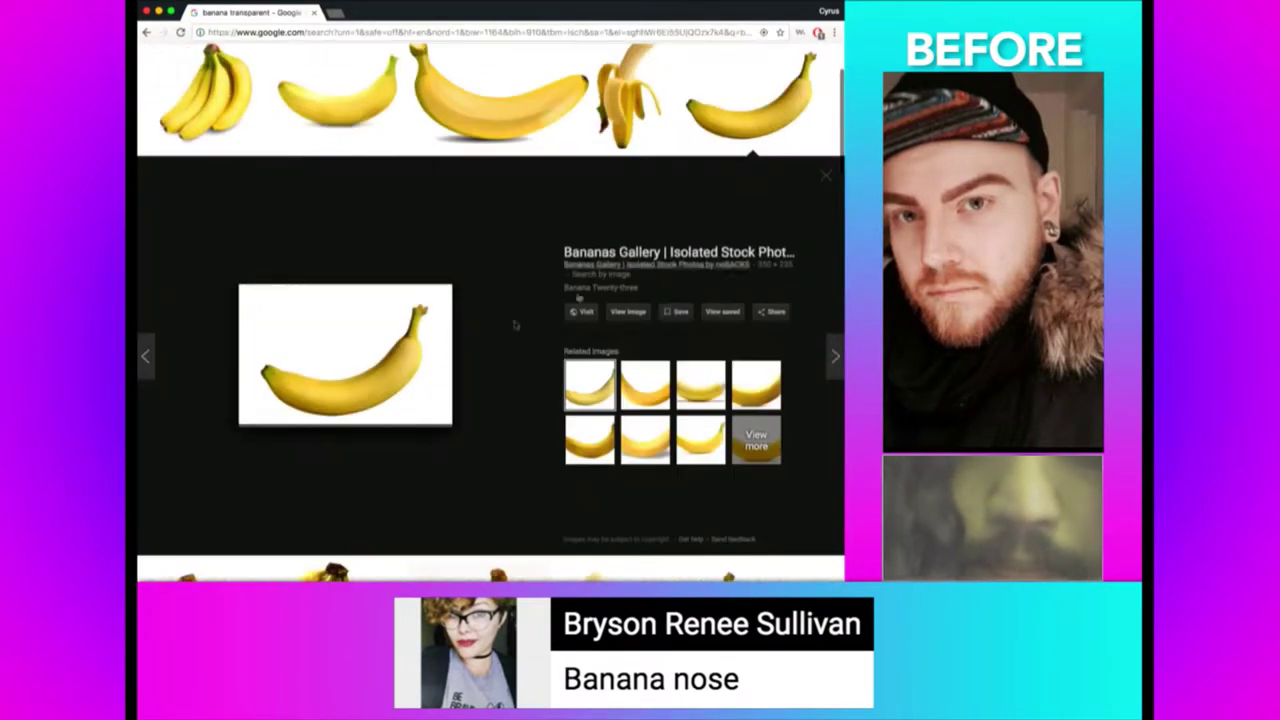
pyautogui.click(338, 100)
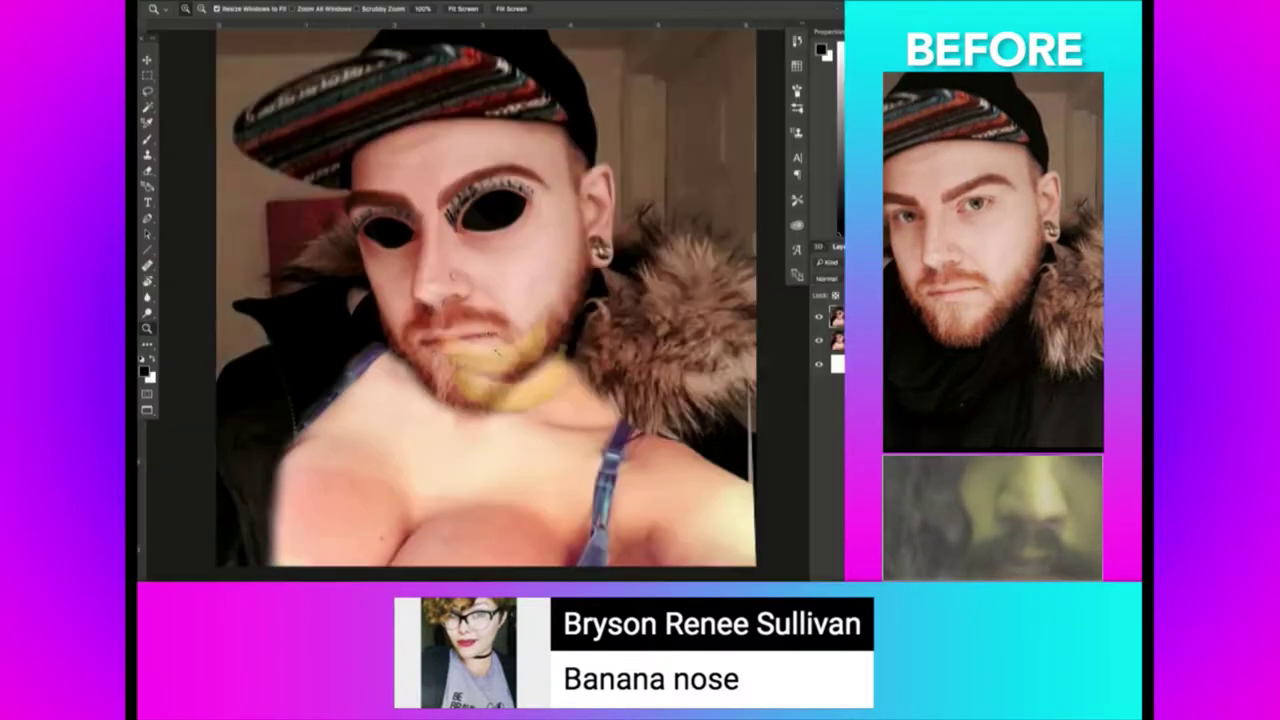
# Flip the pasted banana vertically with Edit > Transform > Flip Vertical.
pyautogui.click(320, 8)
pyautogui.moveTo(292, 262)
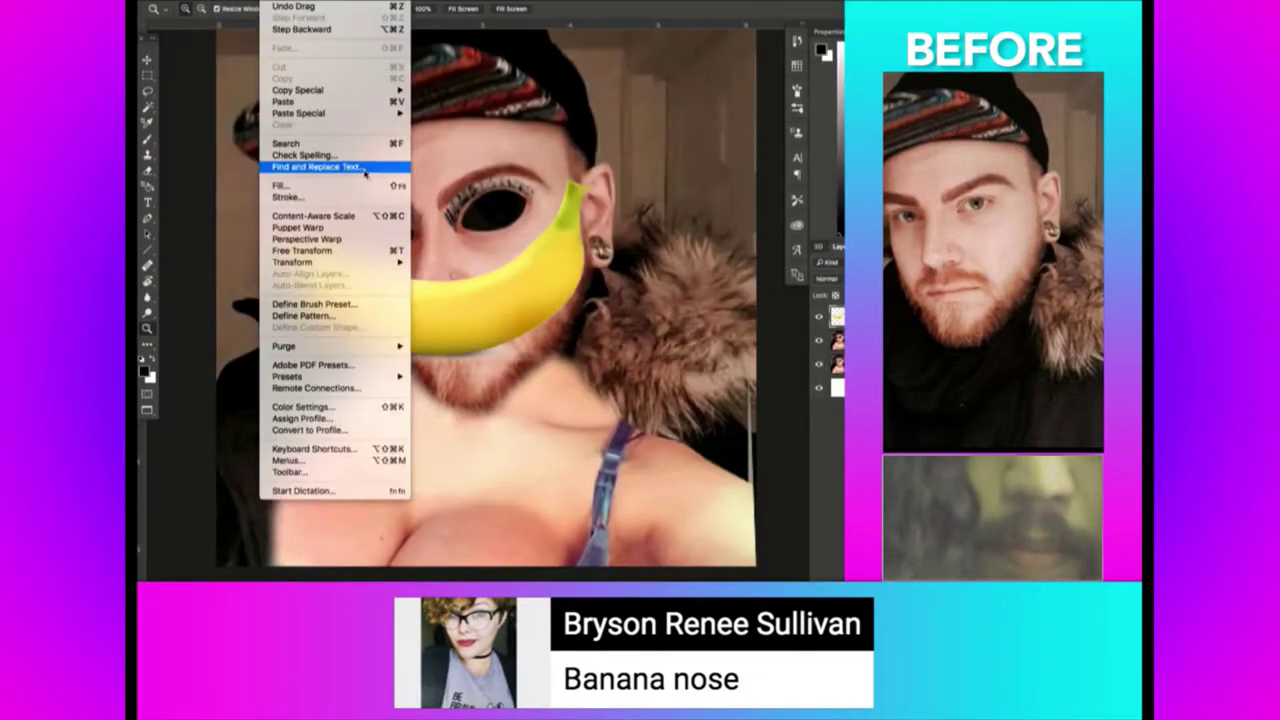
pyautogui.click(447, 411)
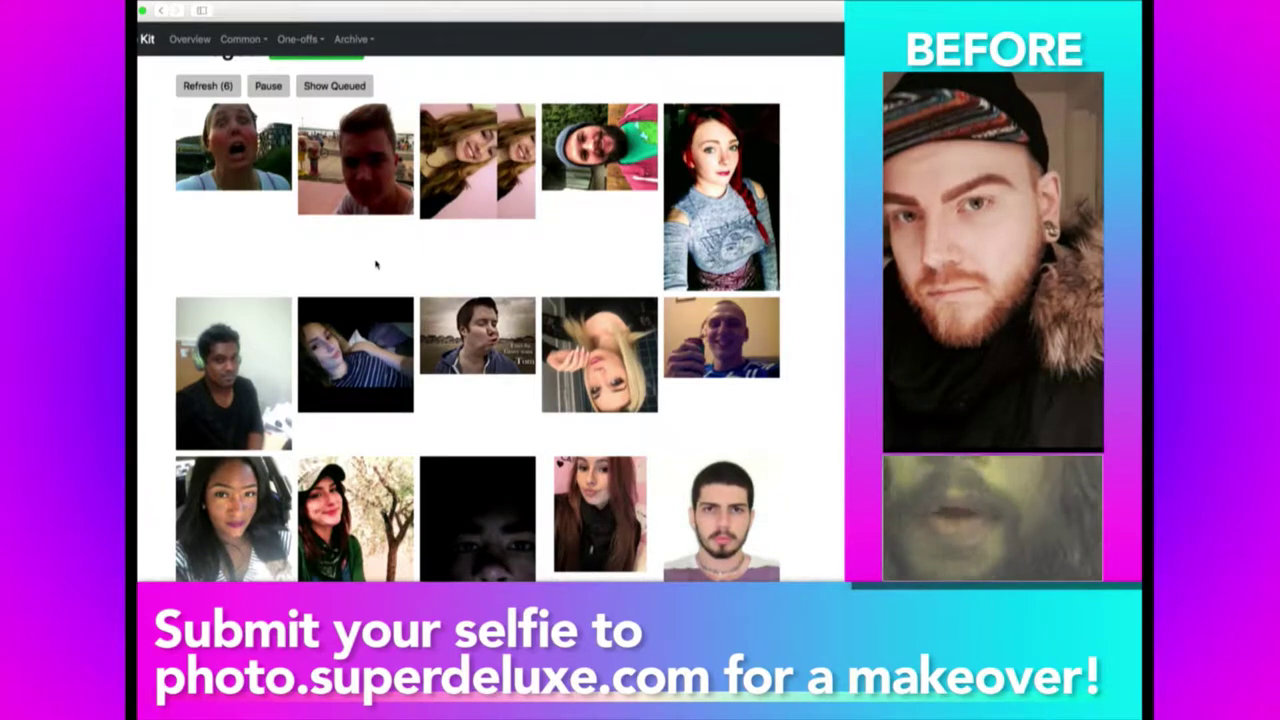
# Set the dark-haired woman's hair-clip selfie as the BEFORE photo and copy the image.
pyautogui.scroll(2, 340, 278)
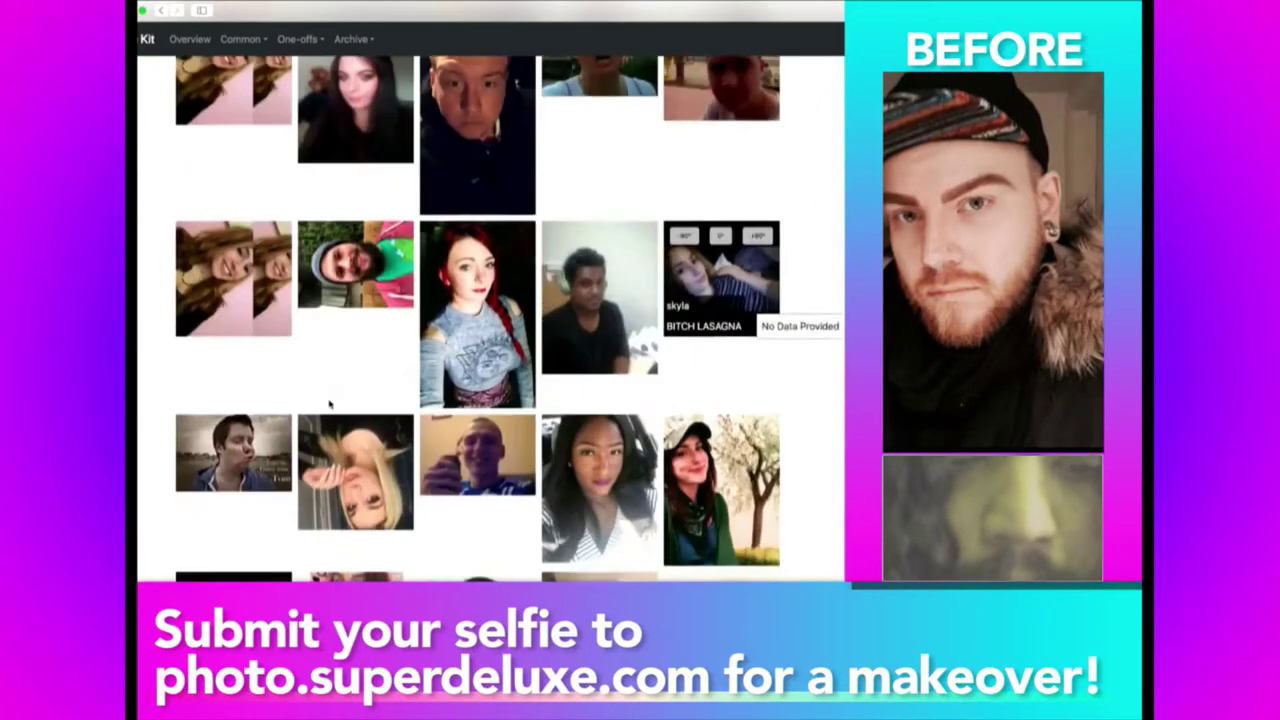
pyautogui.scroll(-5, 720, 200)
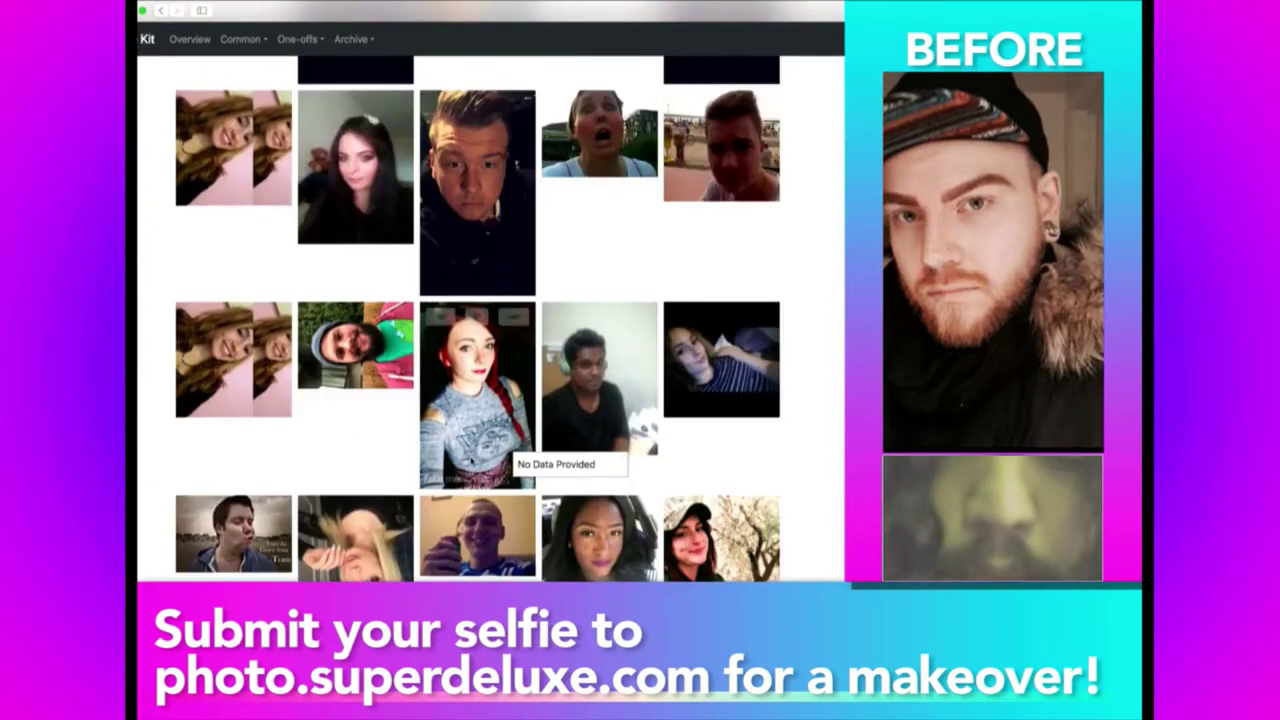
pyautogui.scroll(3, 143, 411)
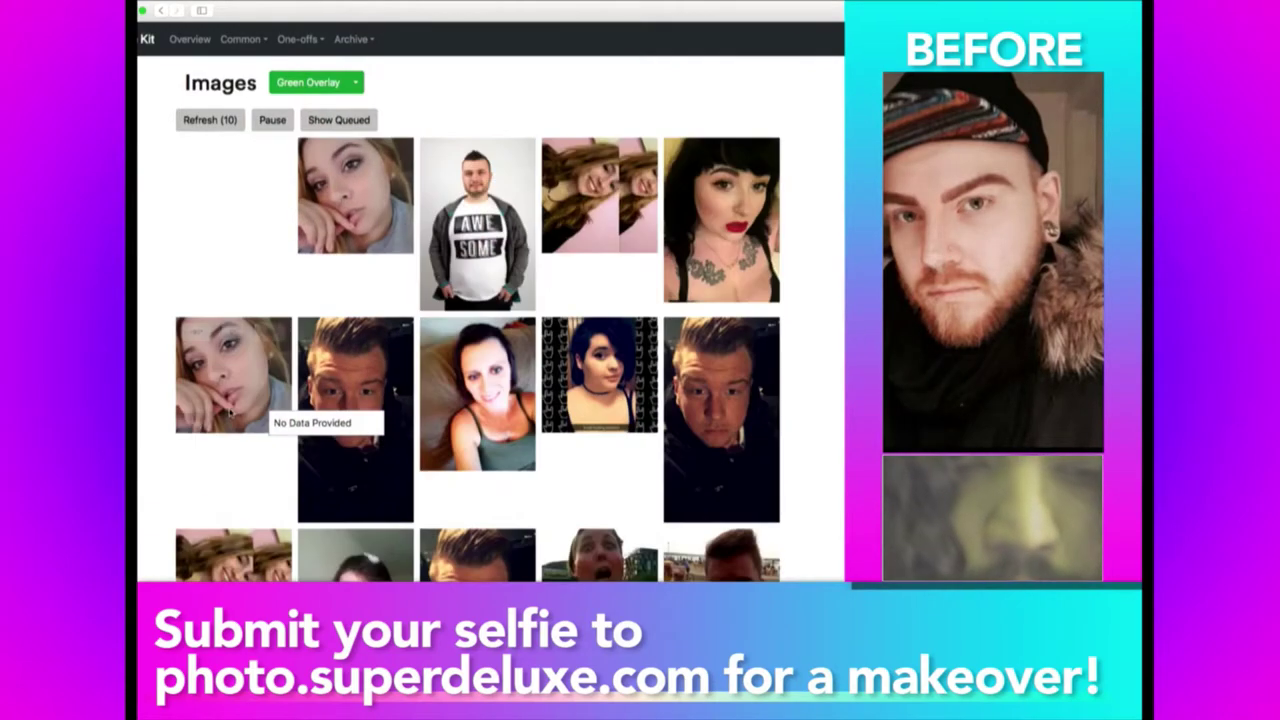
pyautogui.scroll(-3, 230, 412)
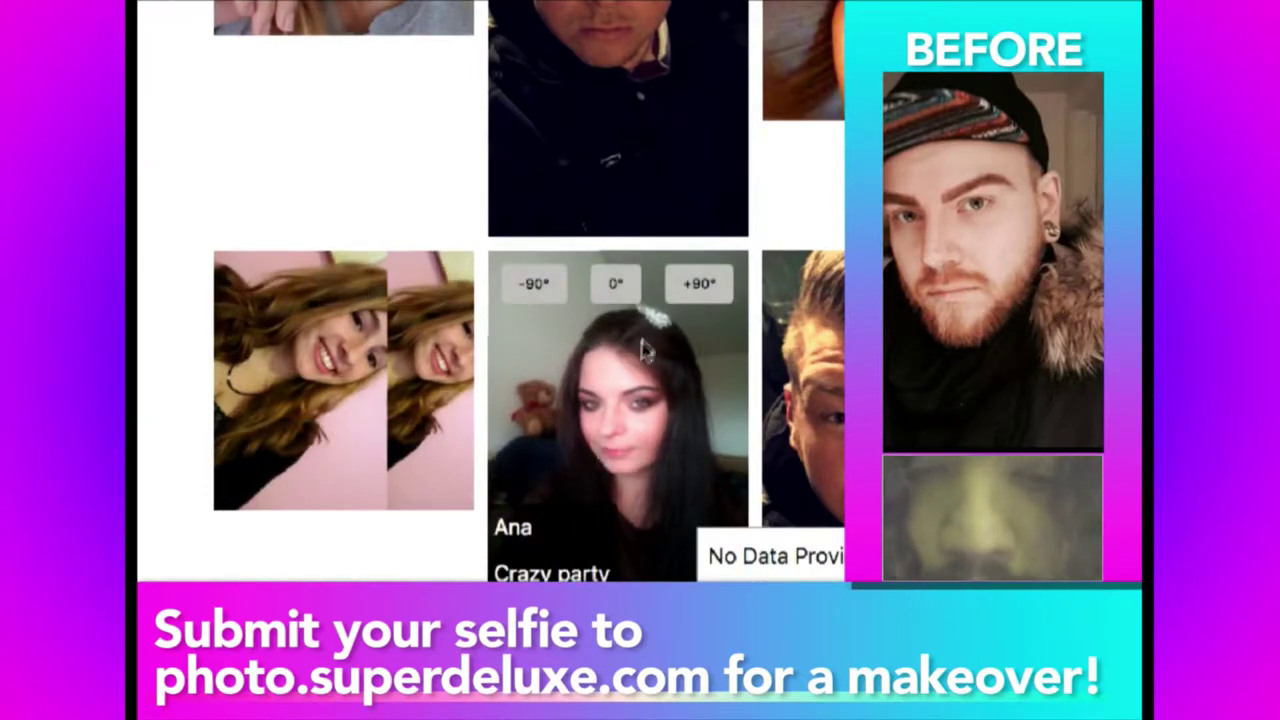
pyautogui.click(621, 297)
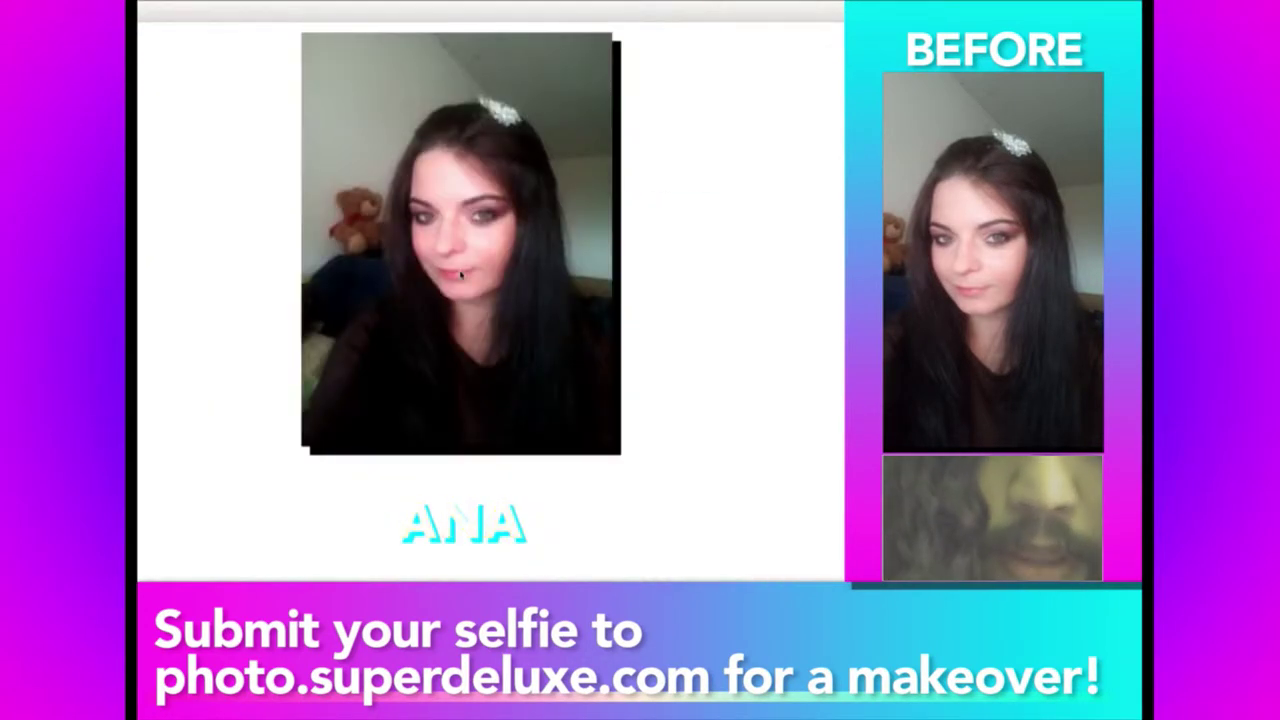
pyautogui.rightClick(459, 269)
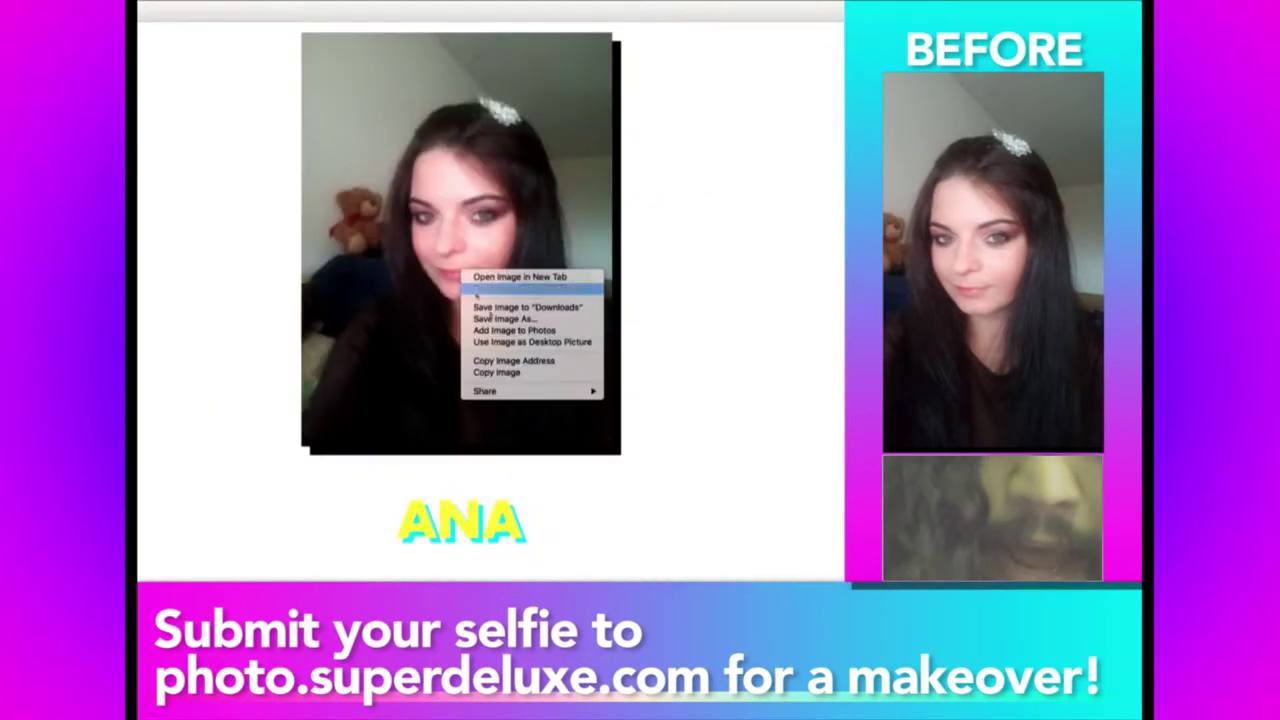
pyautogui.click(543, 373)
# Create a new 338 × 450 px Clipboard-preset document and fit it on screen.
pyautogui.press('super+Tab')
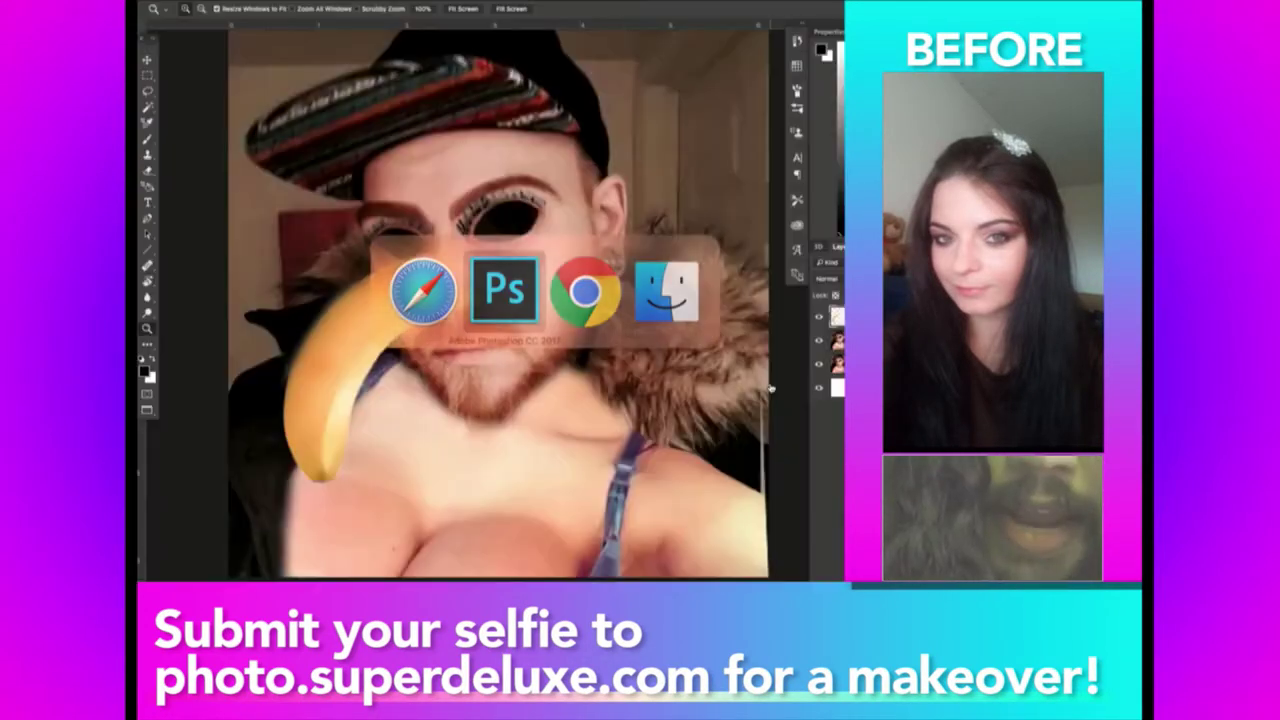
pyautogui.press('super+n')
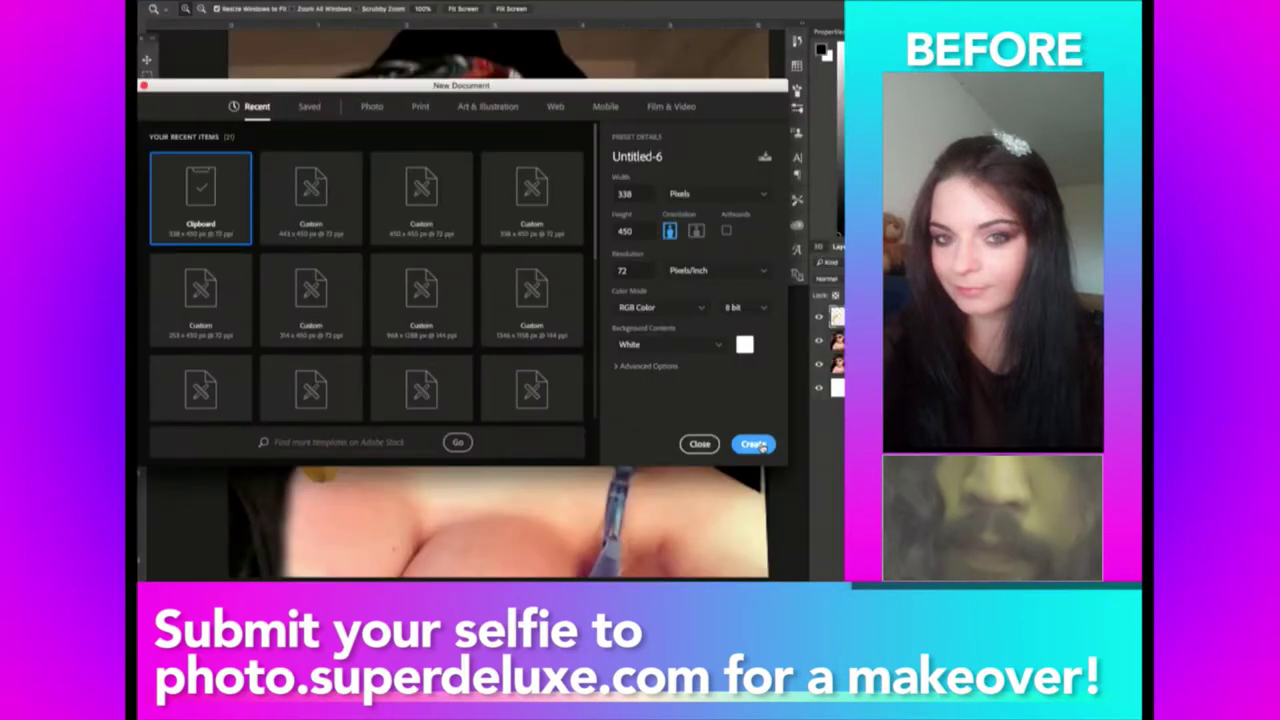
pyautogui.moveTo(667, 90); pyautogui.dragTo(674, 81)
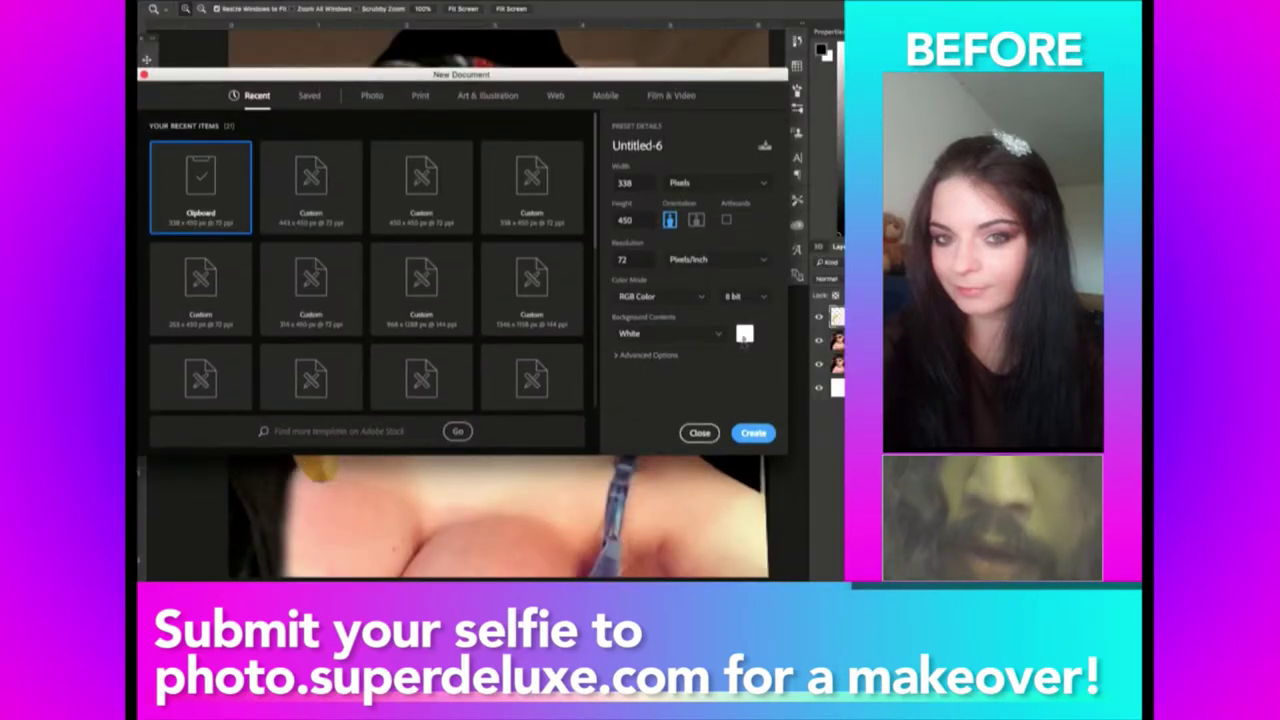
pyautogui.click(756, 437)
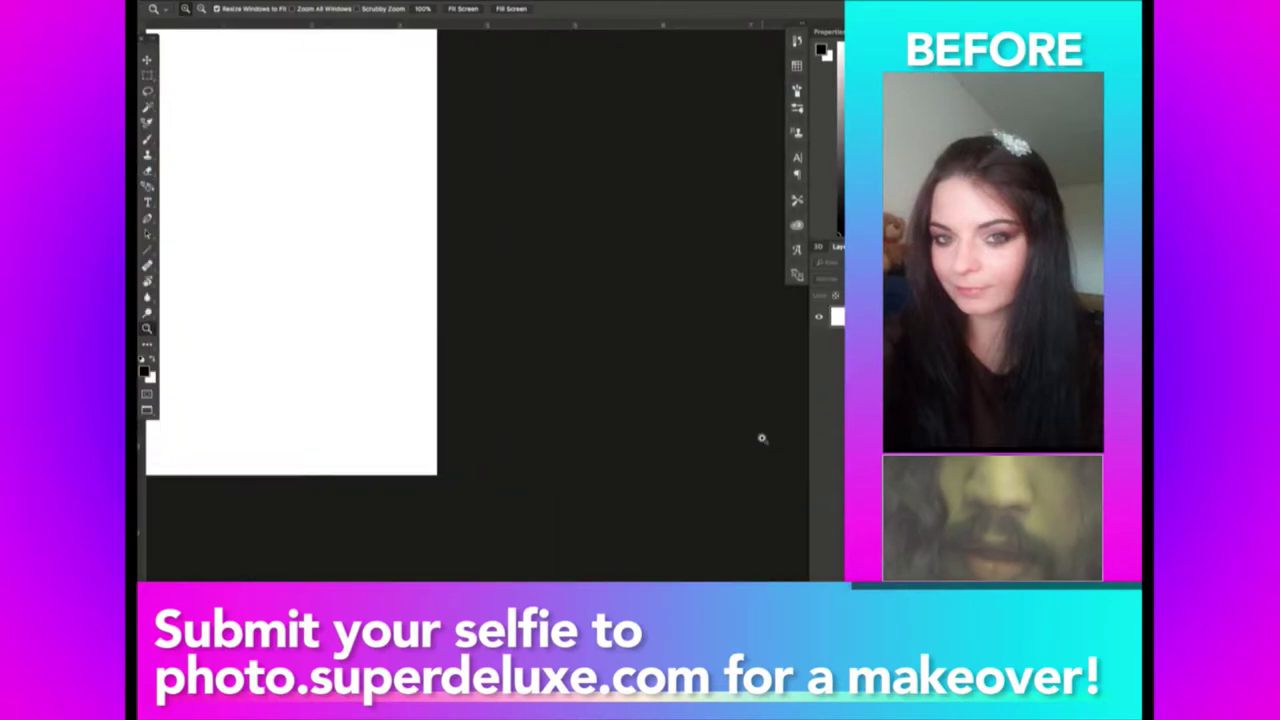
pyautogui.rightClick(293, 228)
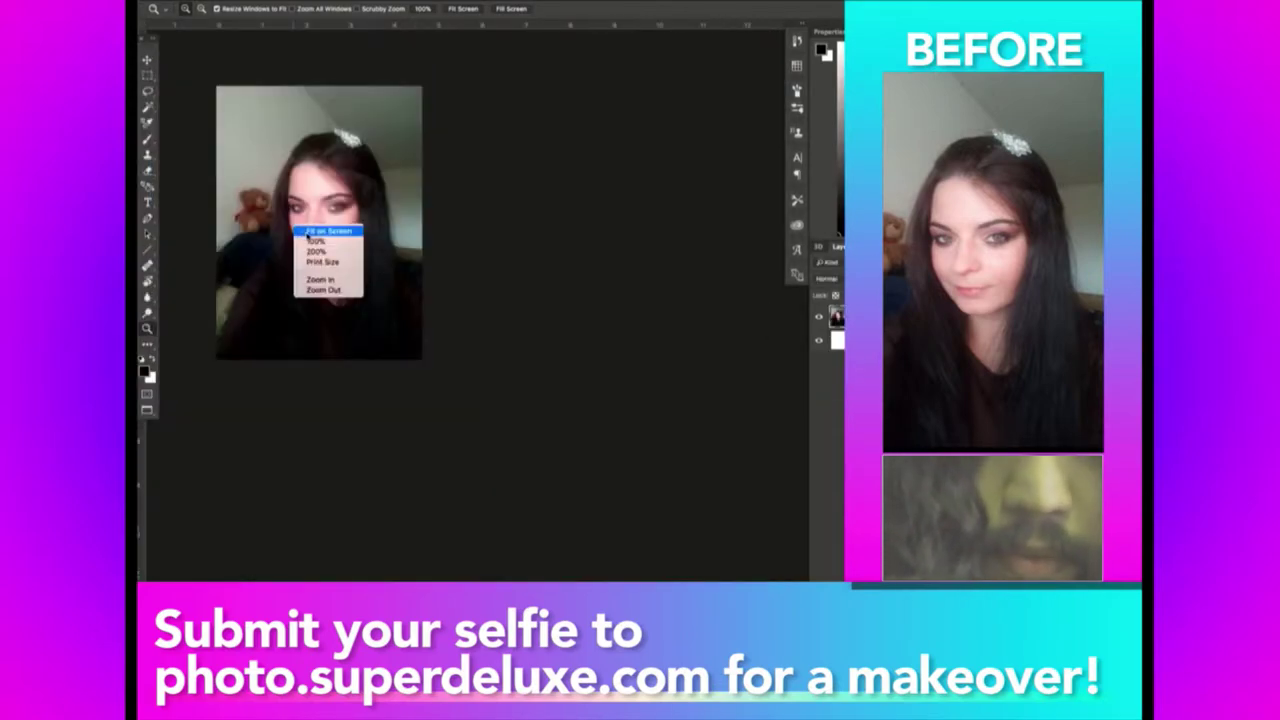
pyautogui.click(307, 233)
pyautogui.hscroll(3, 307, 233)
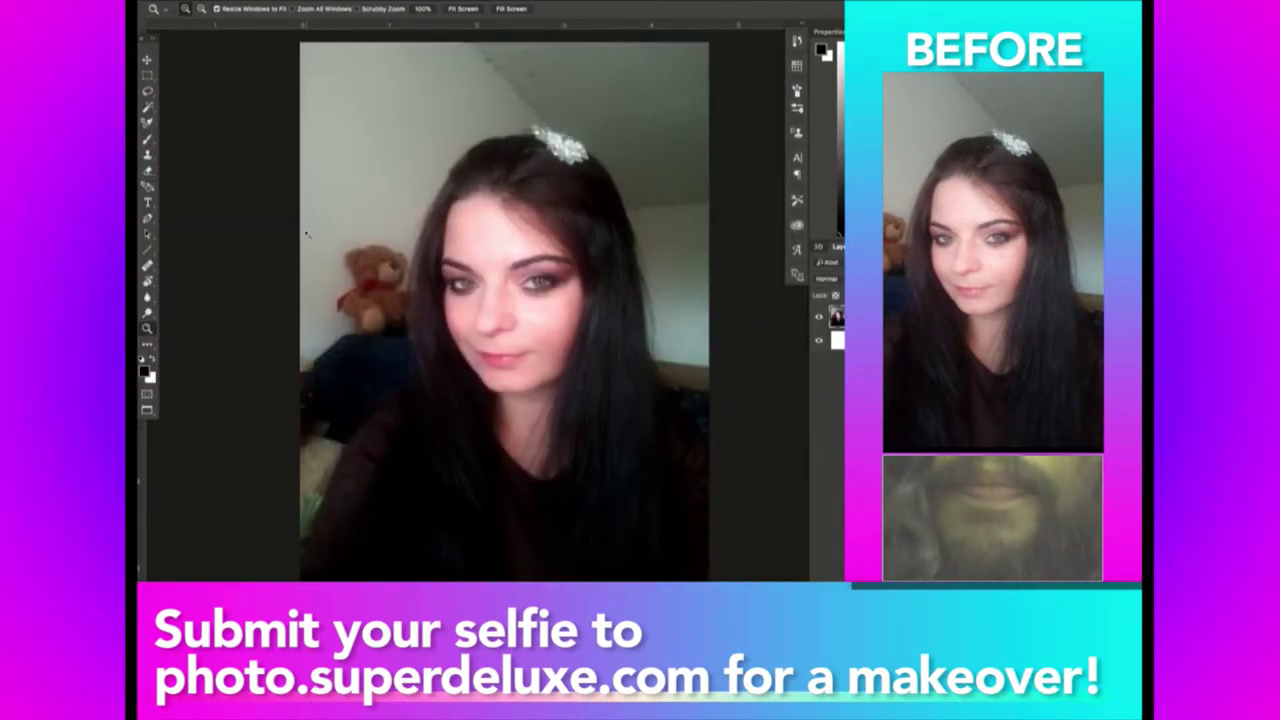
# Add a red 'WHAT SHOULD I DO TO…' caption with the woman's name, then hide it.
pyautogui.press('t')
pyautogui.moveTo(259, 50); pyautogui.dragTo(658, 405)
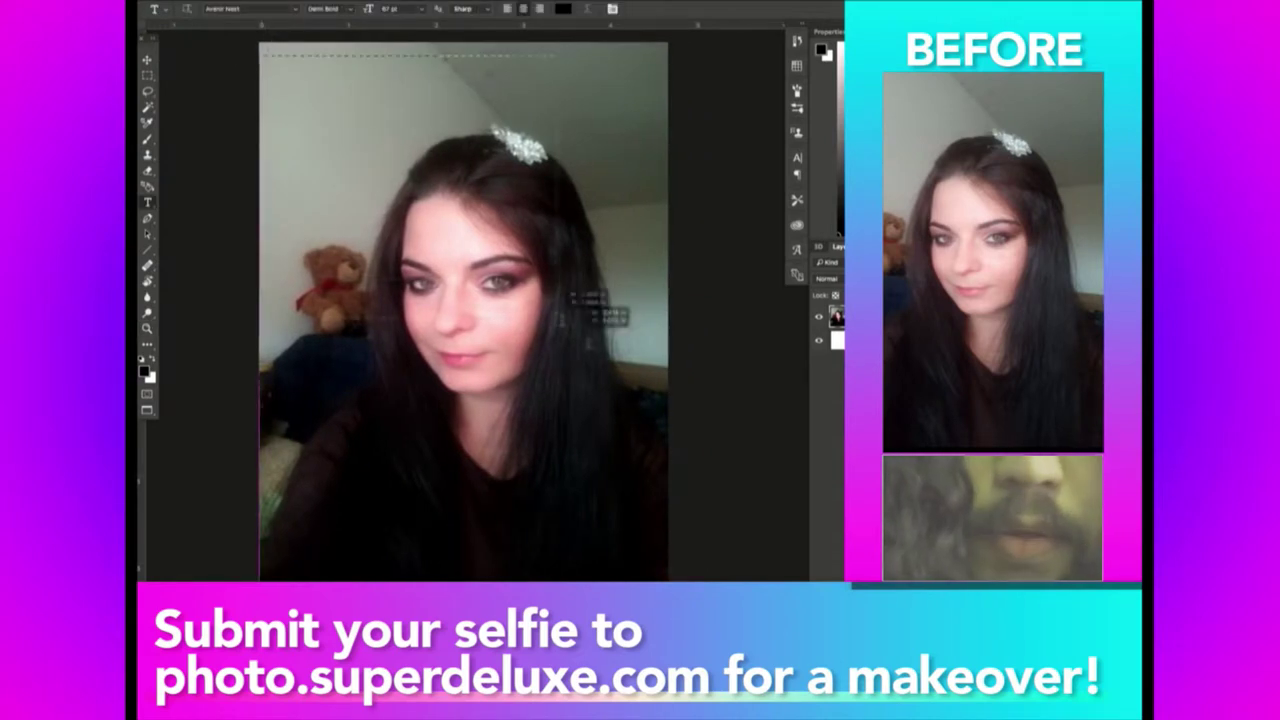
pyautogui.write('WHAT SHOULD I ')
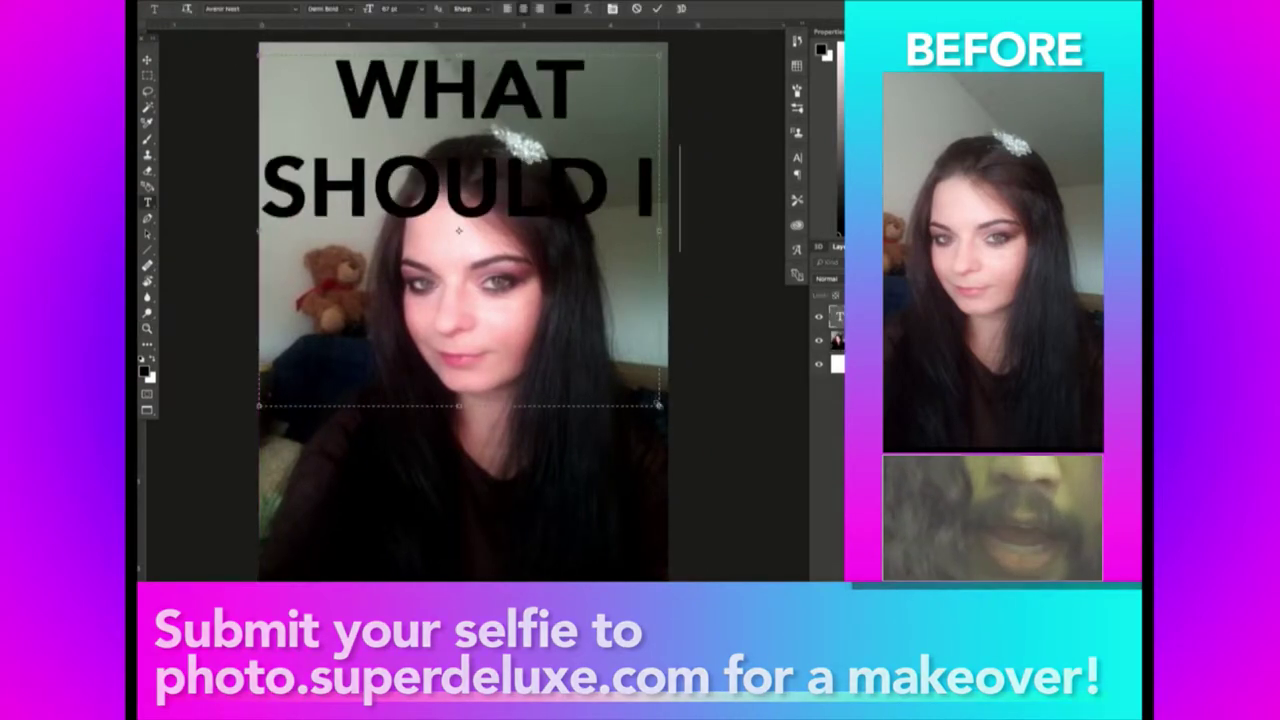
pyautogui.write('DO TO')
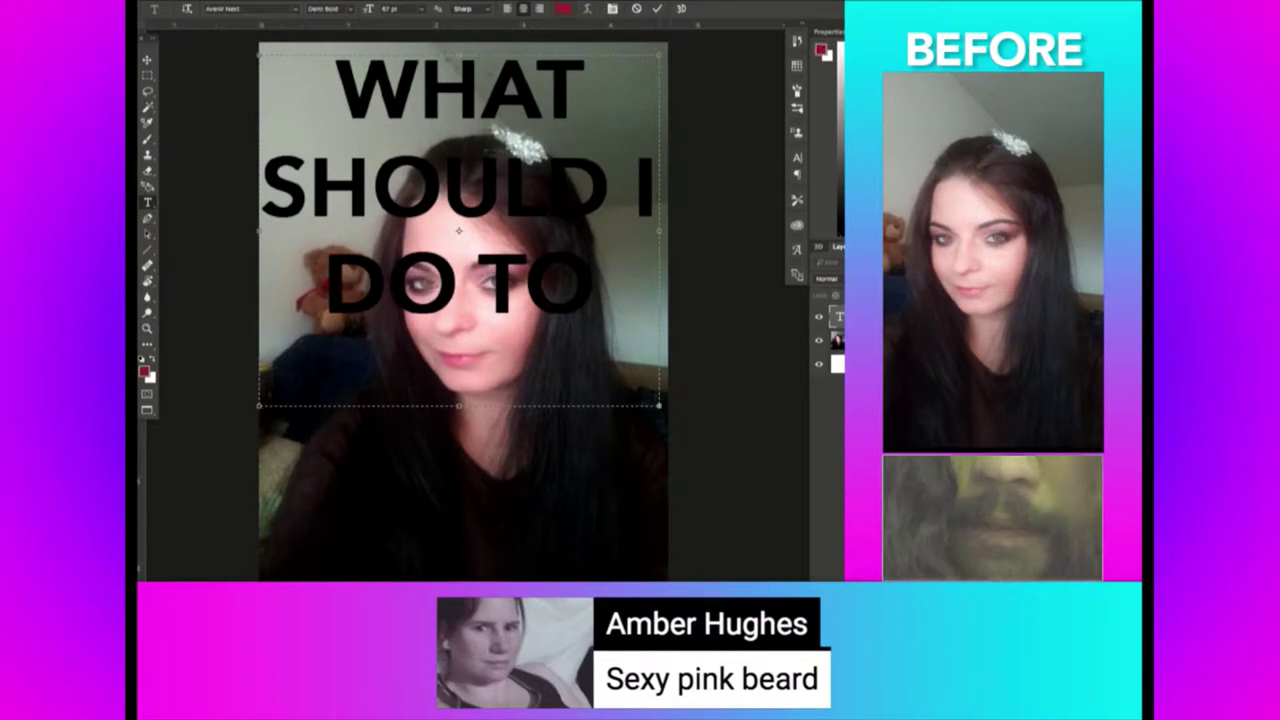
pyautogui.write(' ANA')
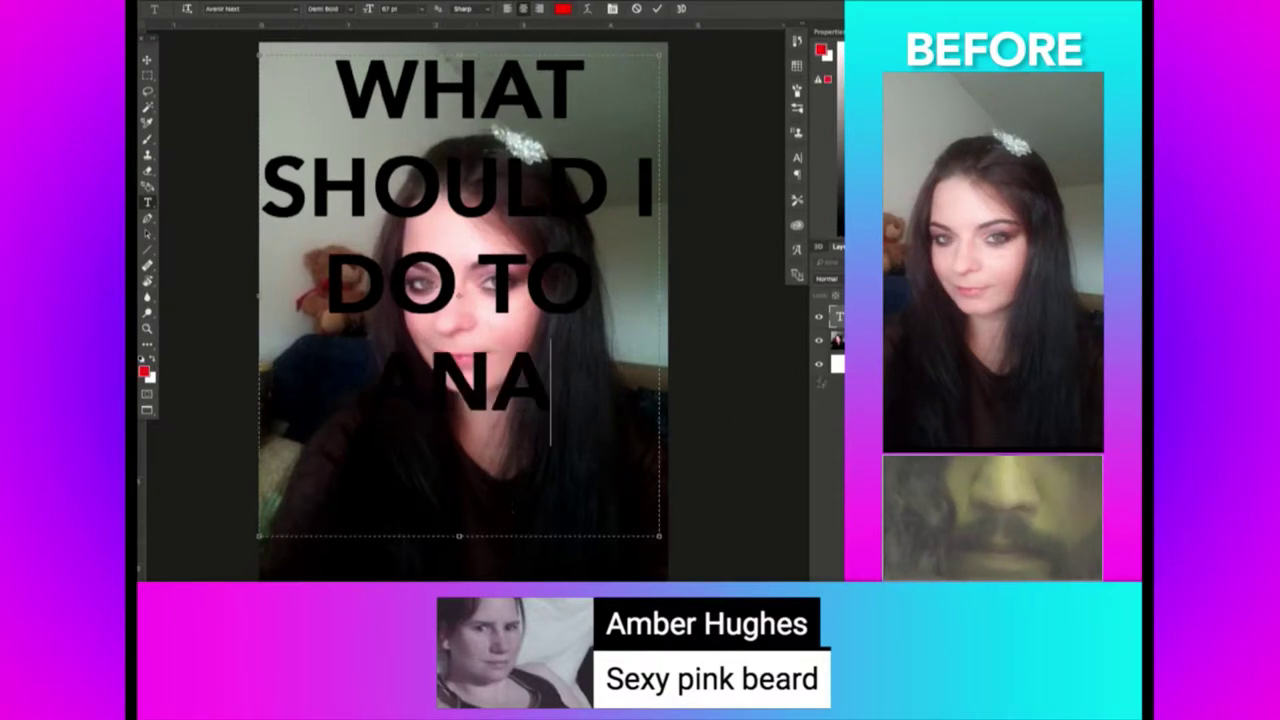
pyautogui.click(147, 60)
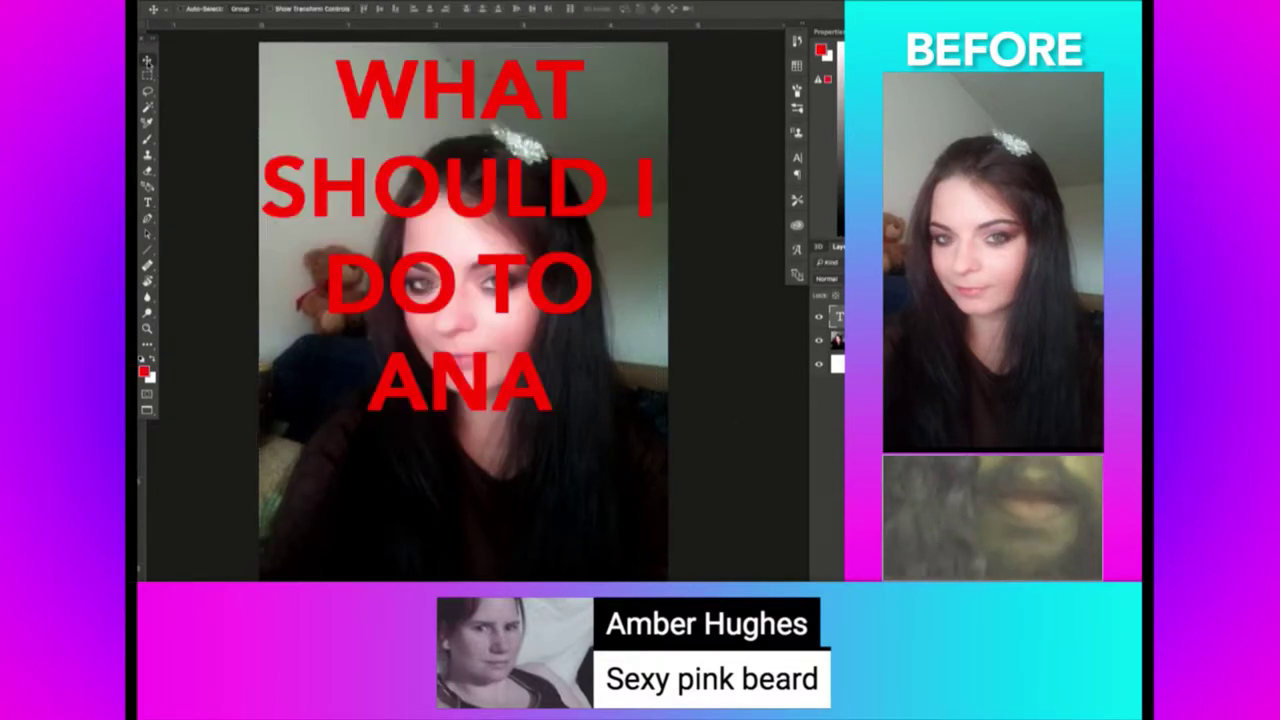
pyautogui.click(820, 318)
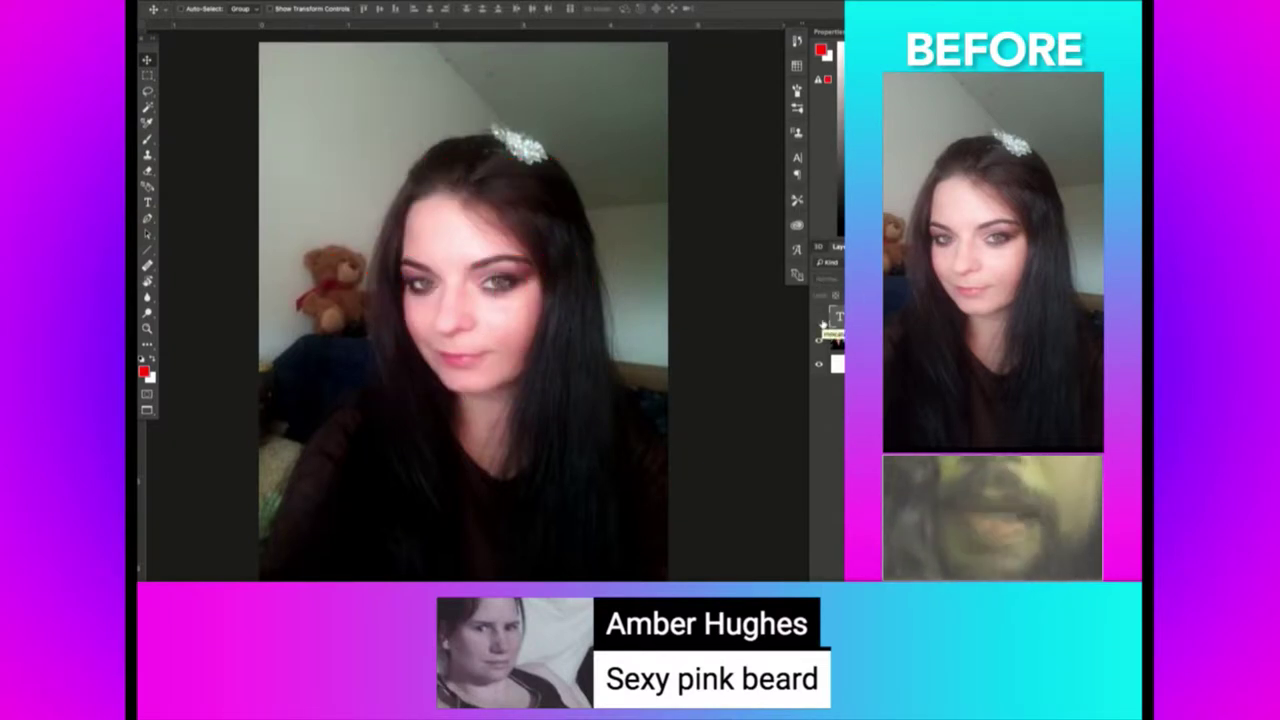
pyautogui.press('z')
pyautogui.click(485, 320)
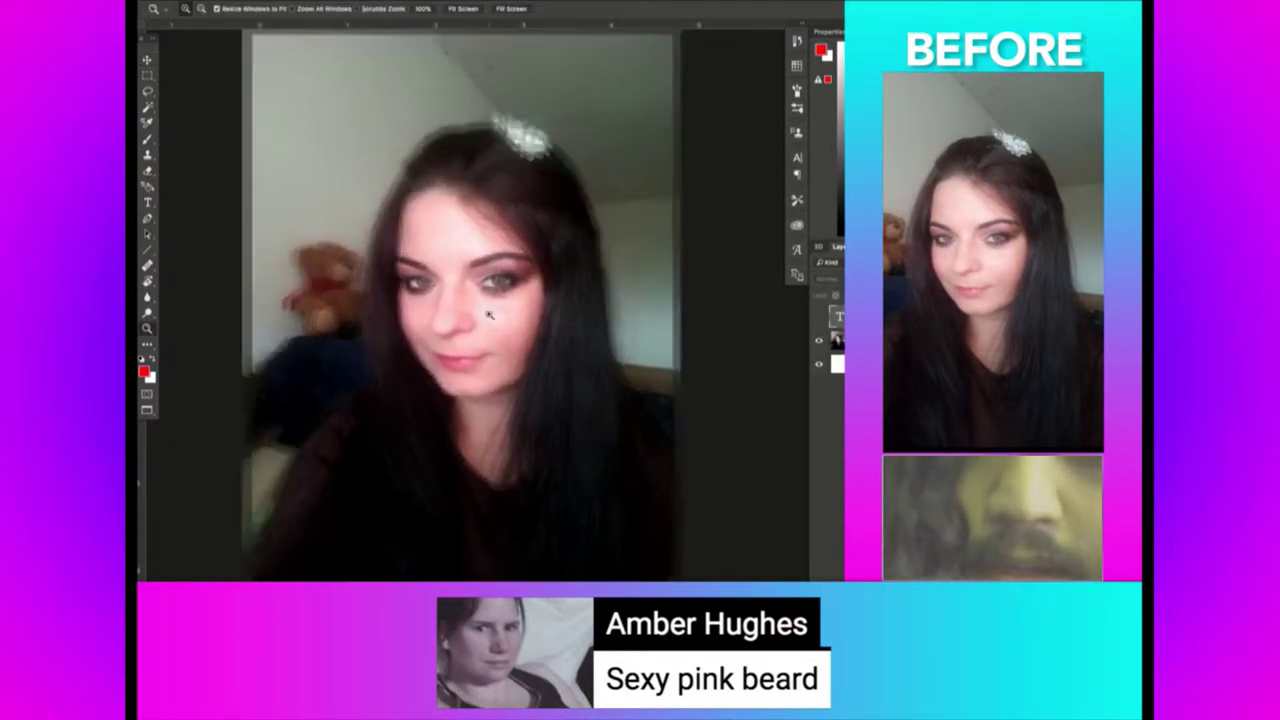
# Search Google Images in Chrome for 'sexy pink beard'.
pyautogui.press('super+Tab')
pyautogui.press('super+Tab')
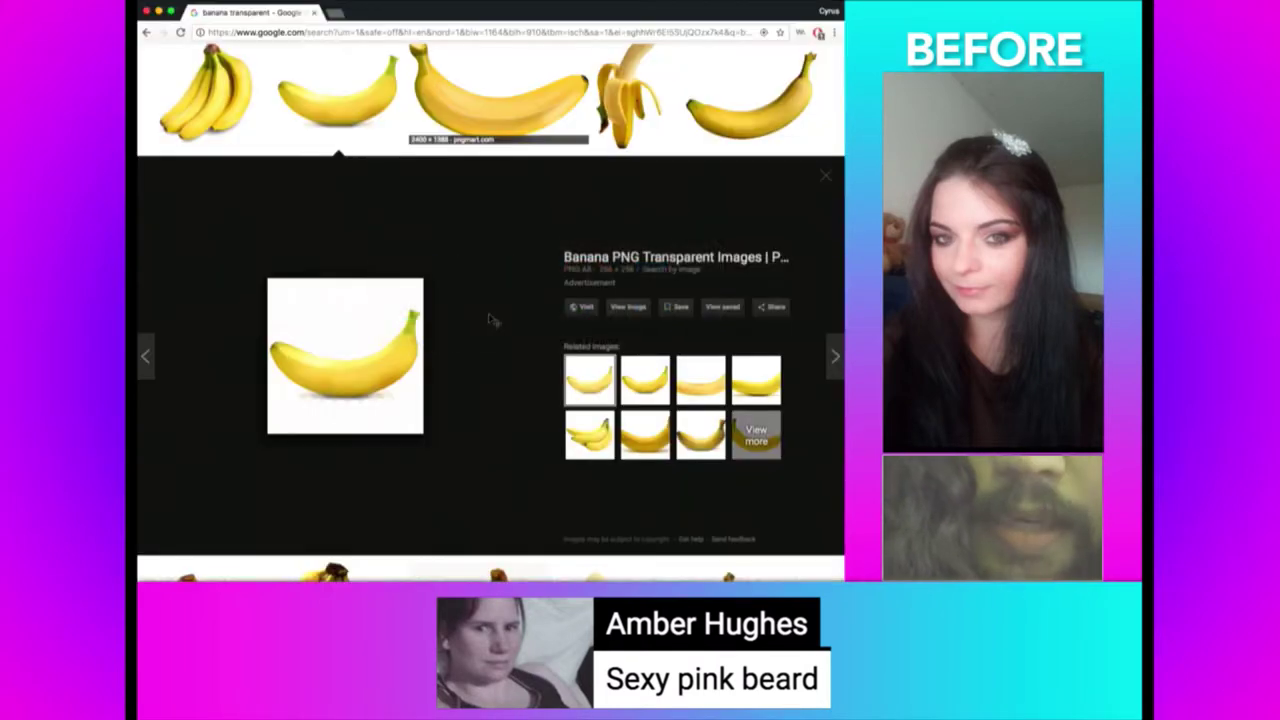
pyautogui.press('super+l')
pyautogui.write('sexy pi')
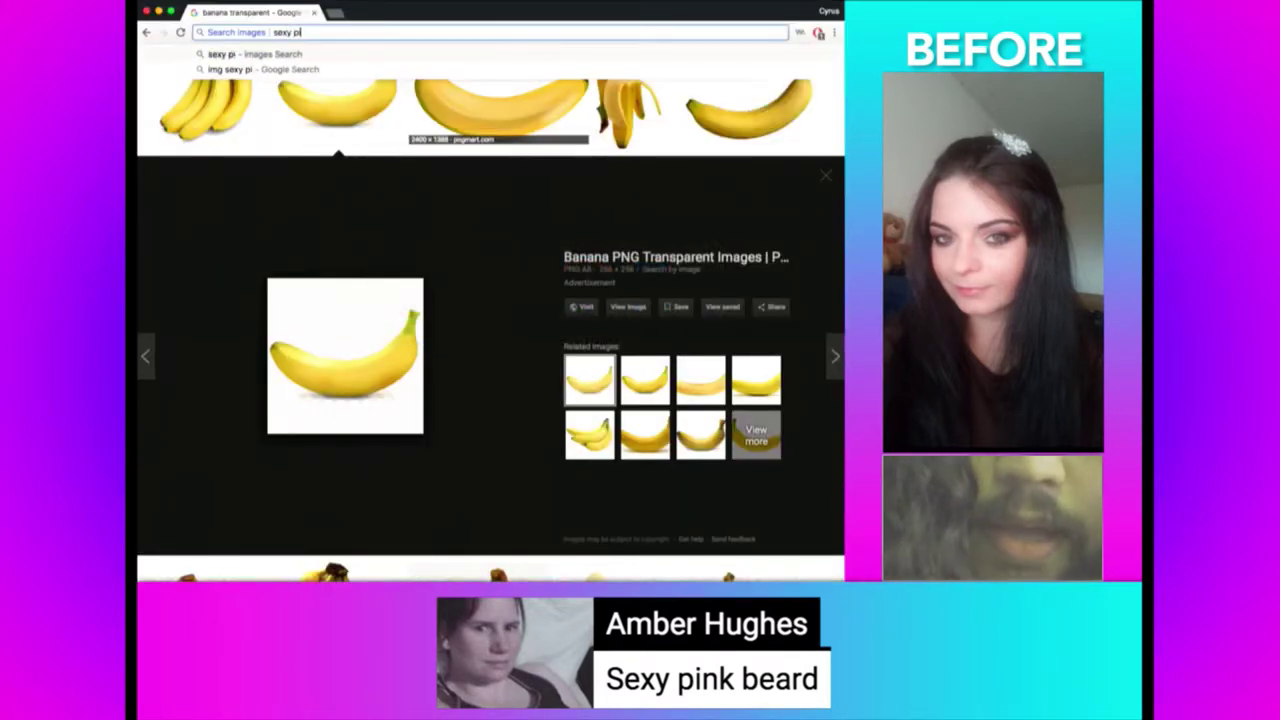
pyautogui.write('nk beard')
pyautogui.press('Return')
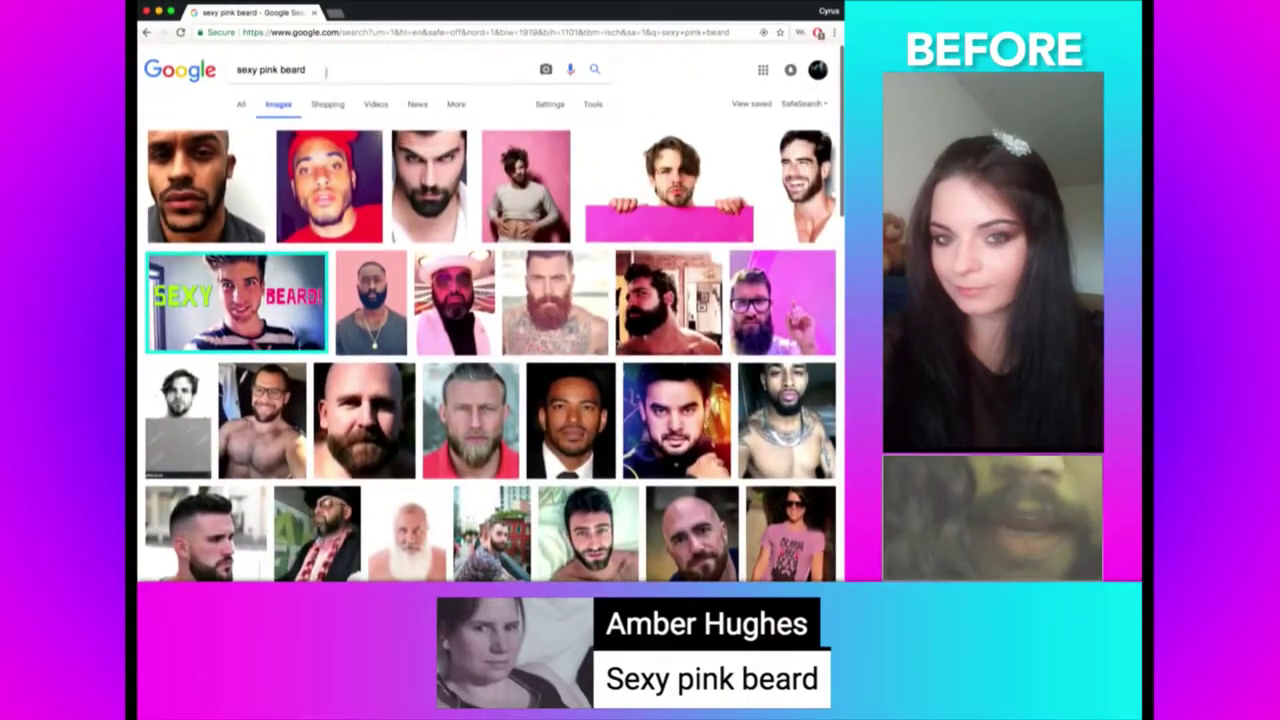
# Search for 'beard transparent' and step through previews to the bushy hipster beard.
pyautogui.write('beard transparent')
pyautogui.press('Return')
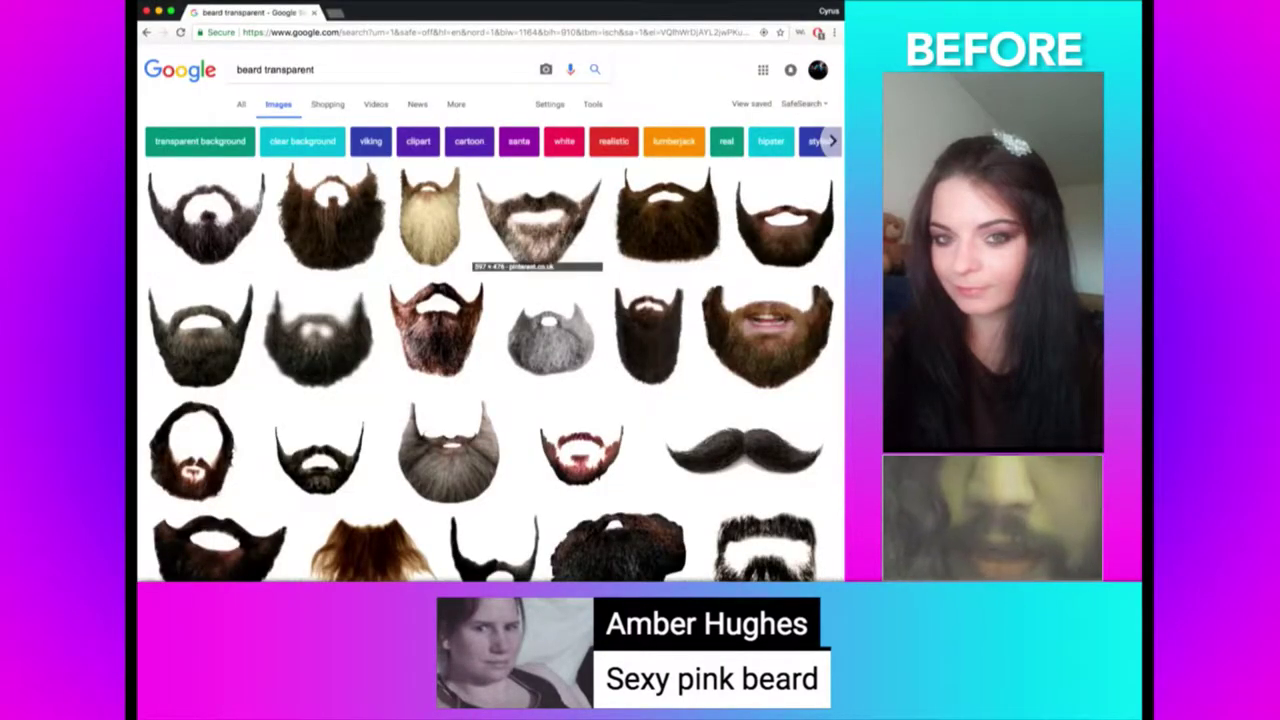
pyautogui.click(218, 454)
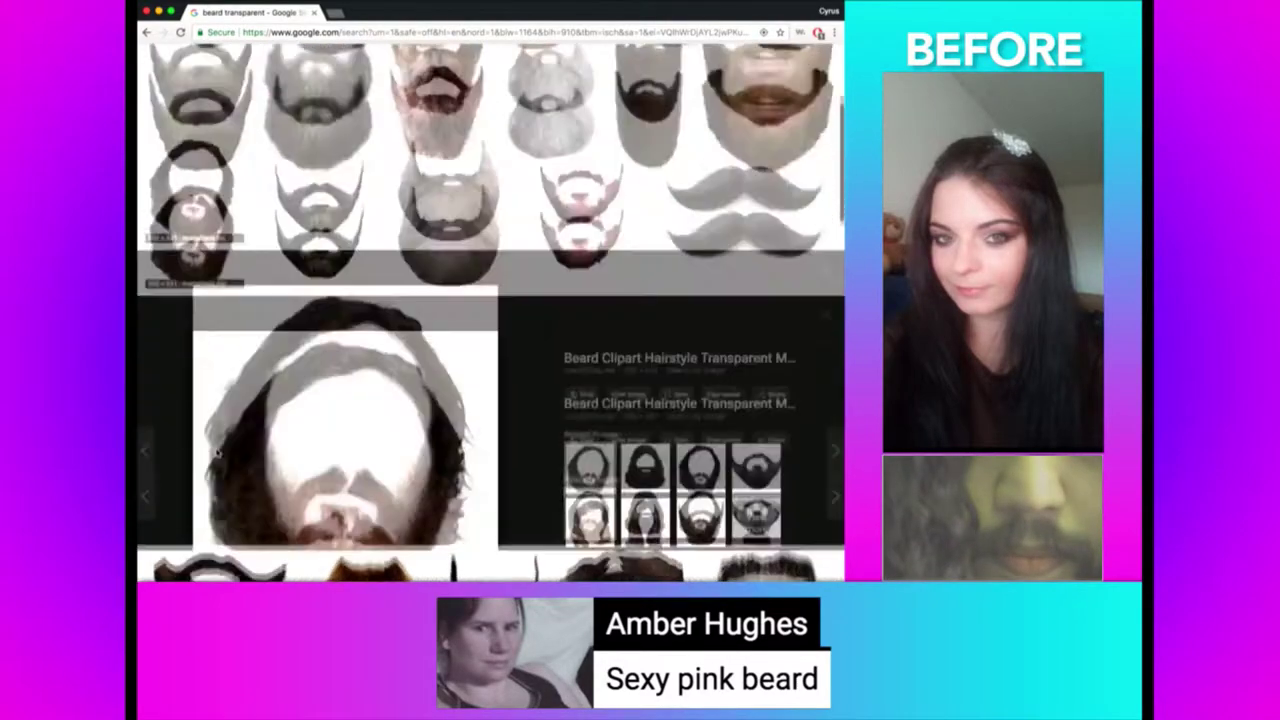
pyautogui.scroll(-1, 490, 405)
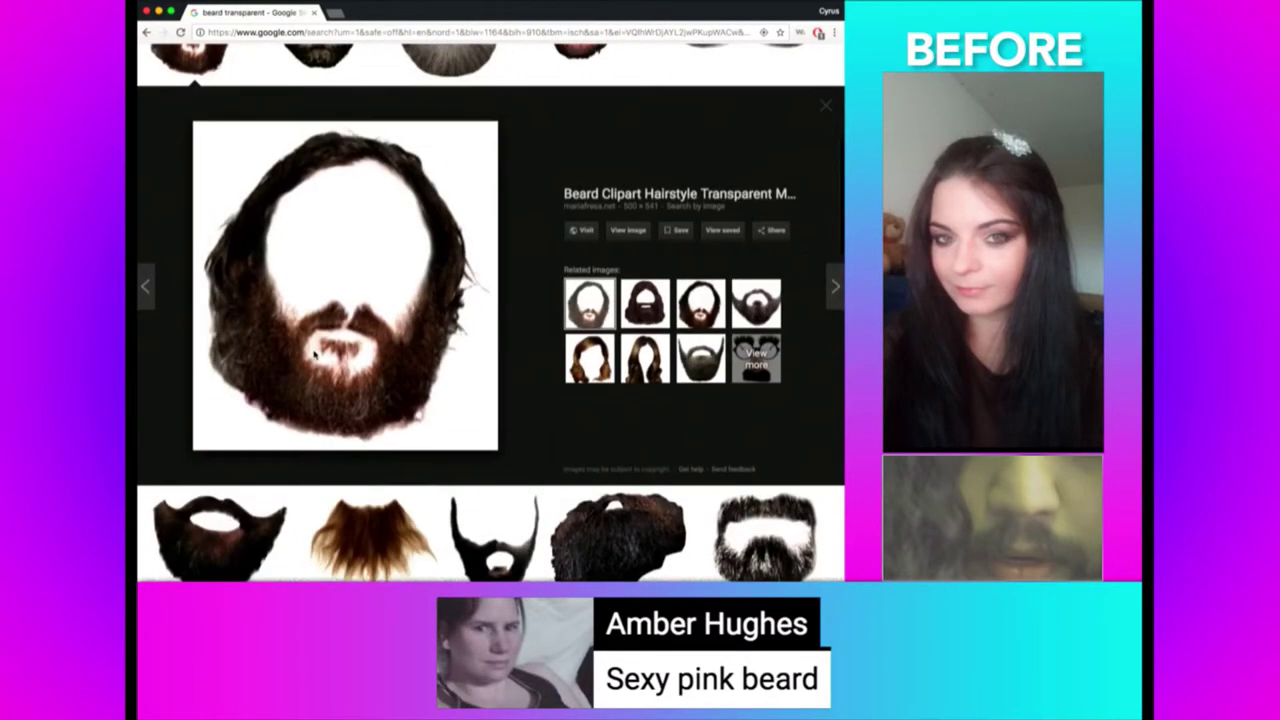
pyautogui.scroll(5, 490, 405)
pyautogui.click(437, 330)
pyautogui.press('Left')
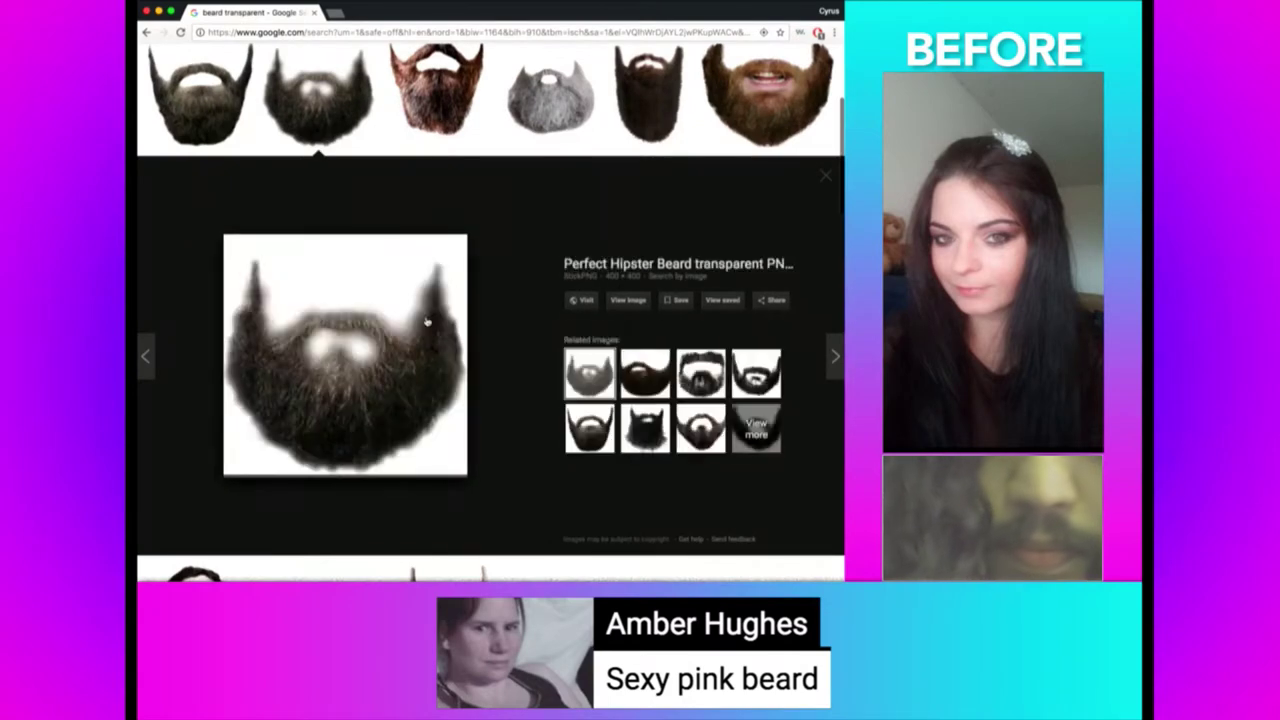
pyautogui.press('Left')
pyautogui.press('Right')
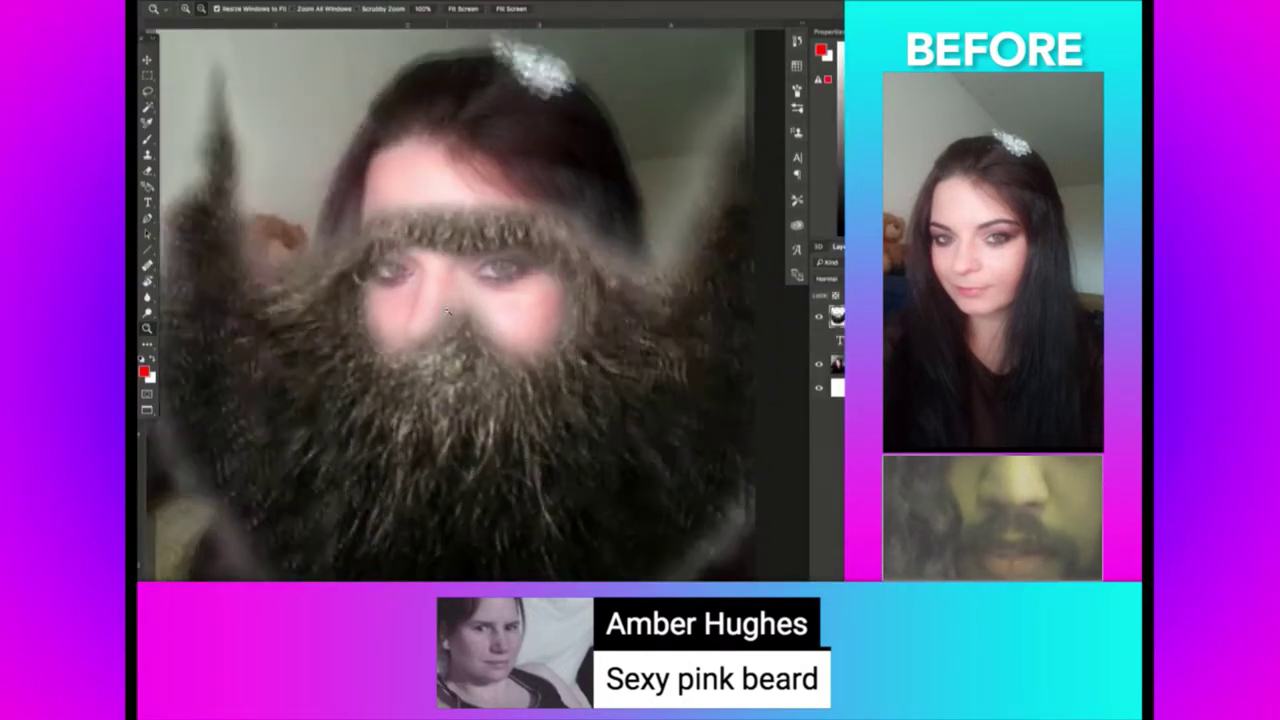
# Scale the pasted beard down to fit her face.
pyautogui.hotkey('ctrl', '0')
pyautogui.hotkey('ctrl', 't')
pyautogui.moveTo(588, 441); pyautogui.dragTo(528, 392)
pyautogui.press('Return')
pyautogui.press('z')
# Add a magenta Color Overlay layer style to the beard.
pyautogui.click(300, 0)
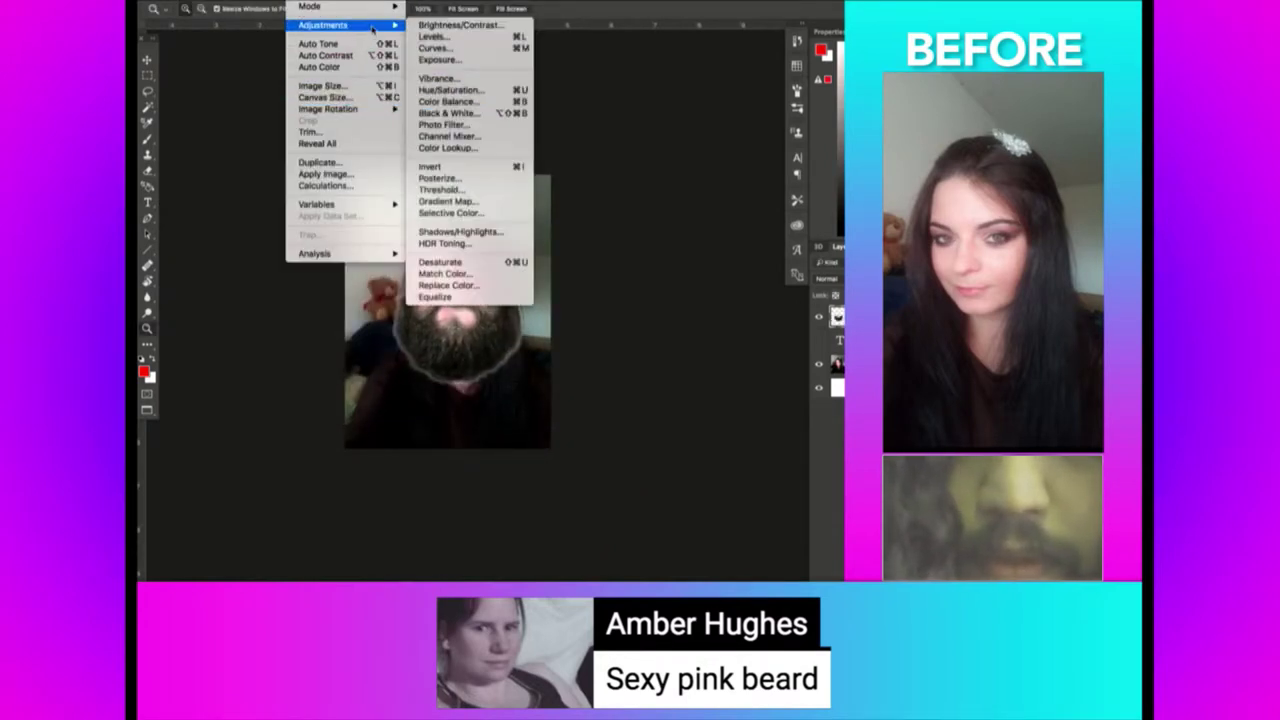
pyautogui.press('Escape')
pyautogui.rightClick(837, 316)
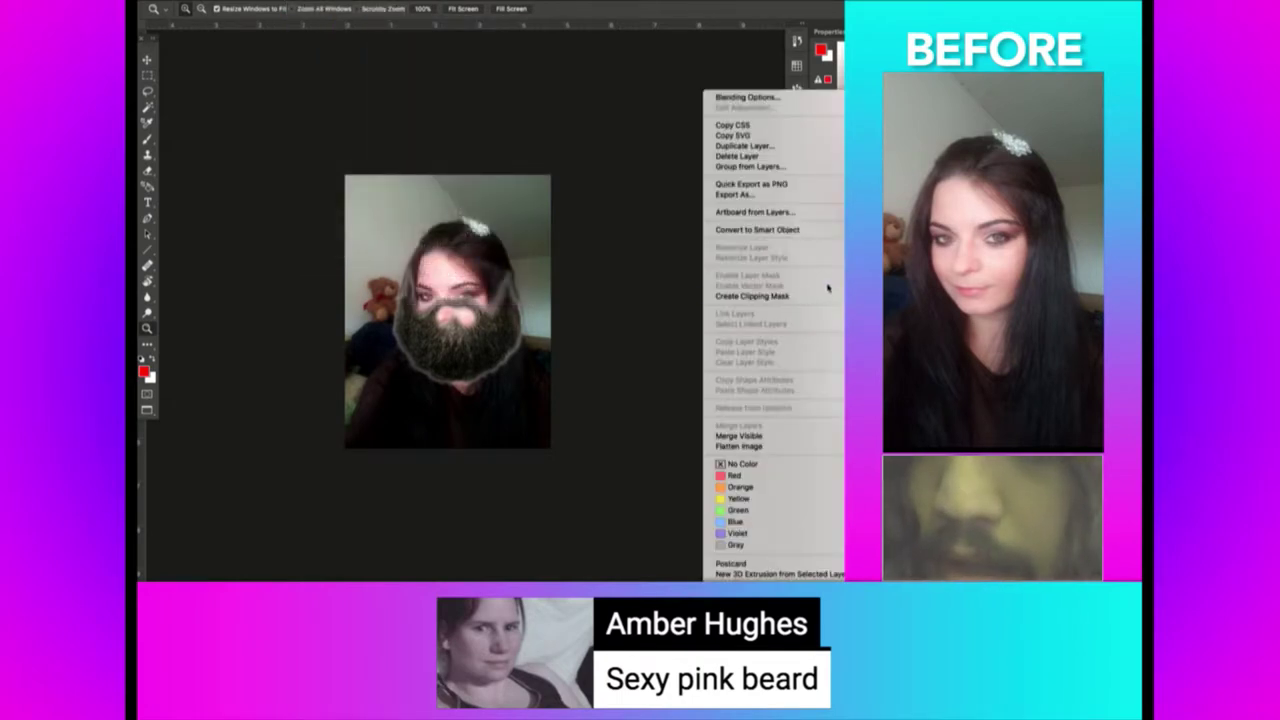
pyautogui.press('Escape')
pyautogui.click(340, 0)
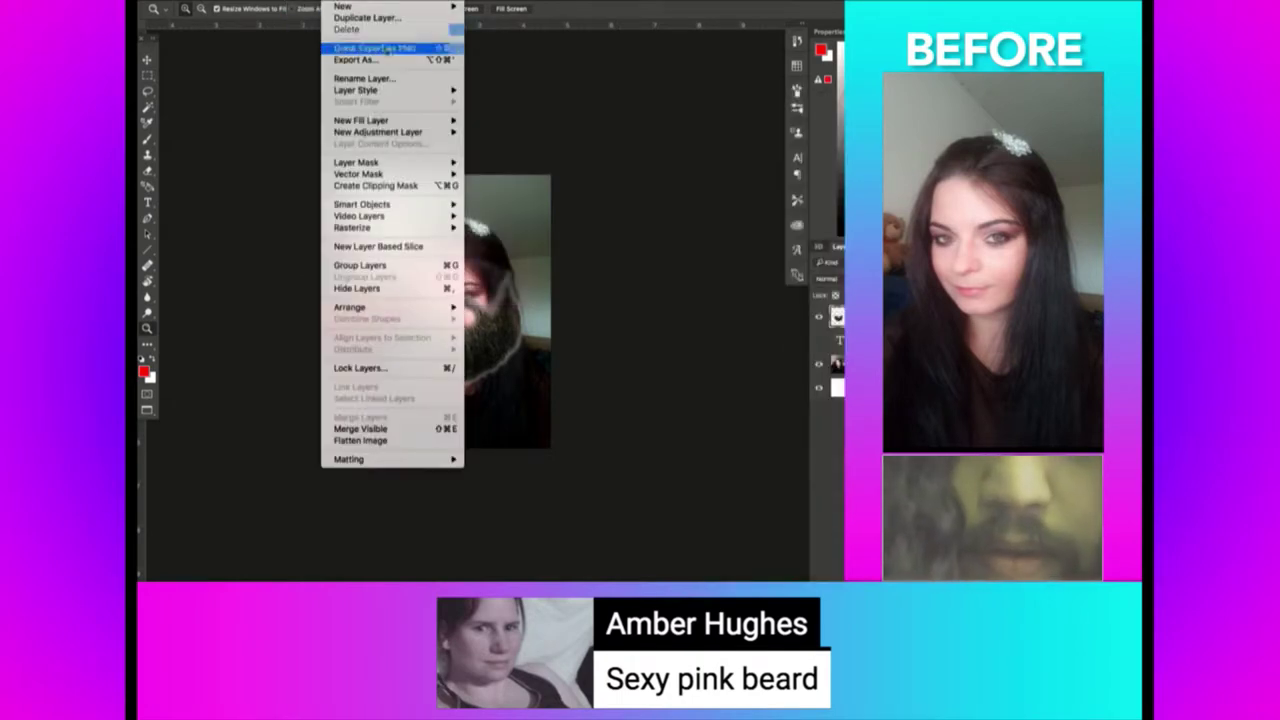
pyautogui.moveTo(393, 90)
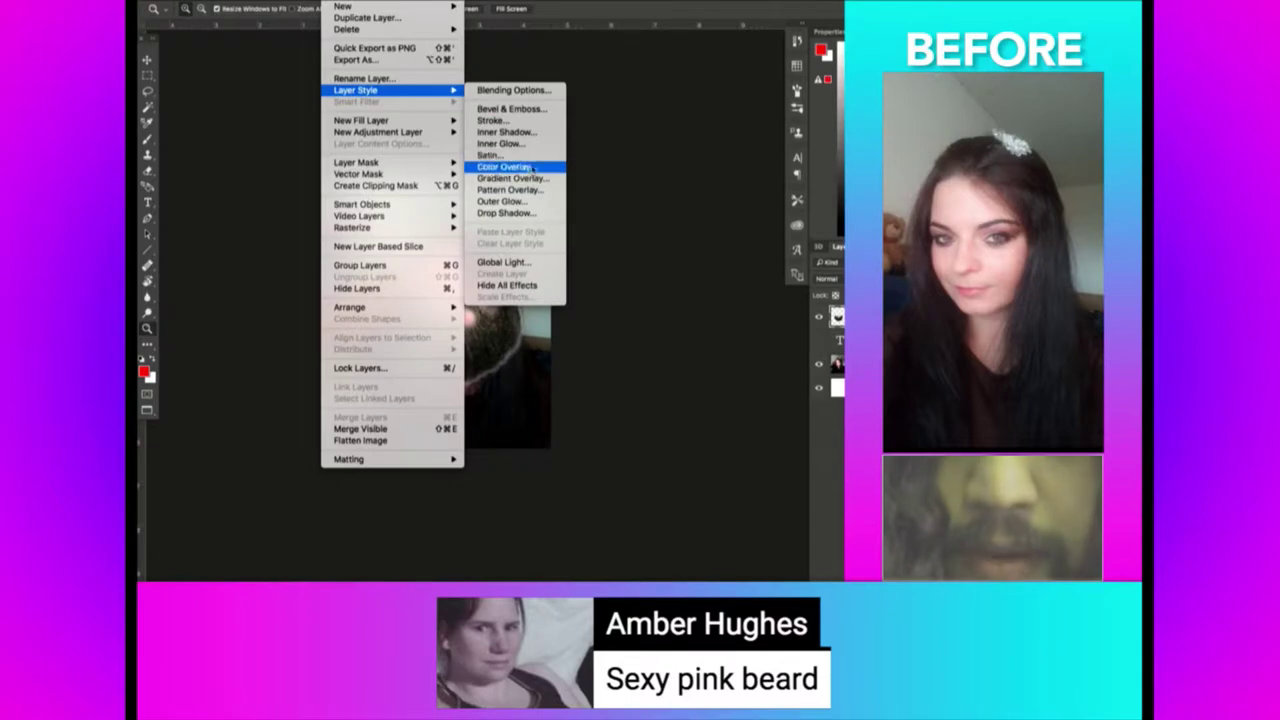
pyautogui.click(532, 168)
pyautogui.click(598, 181)
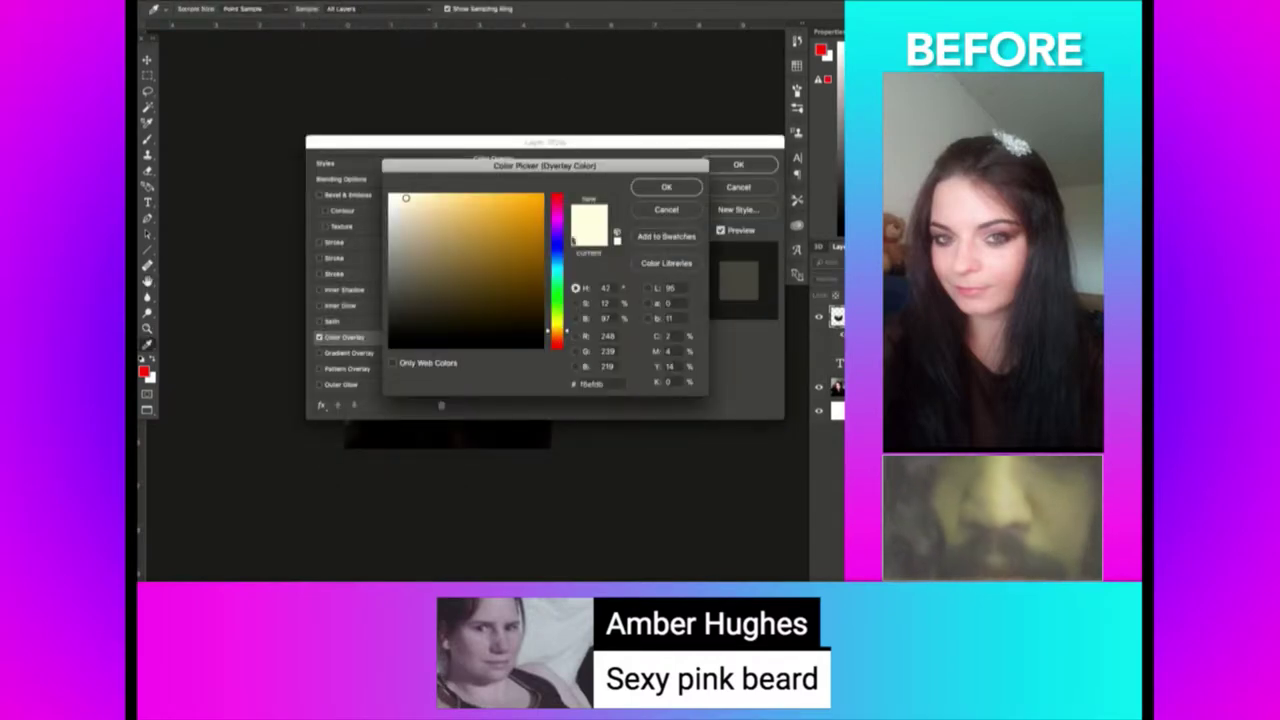
pyautogui.click(557, 300)
pyautogui.press('Return')
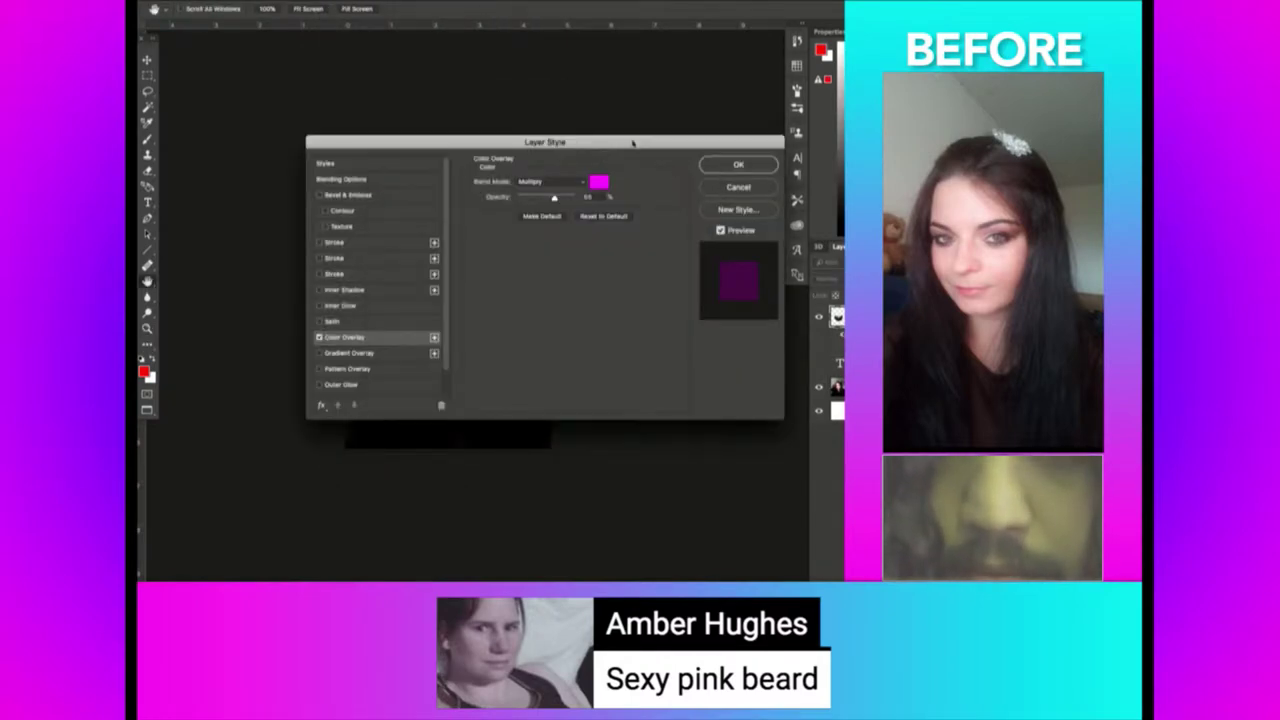
# Set the overlay to Overlay blend mode with slightly lower opacity and apply it.
pyautogui.moveTo(632, 143); pyautogui.dragTo(628, 397)
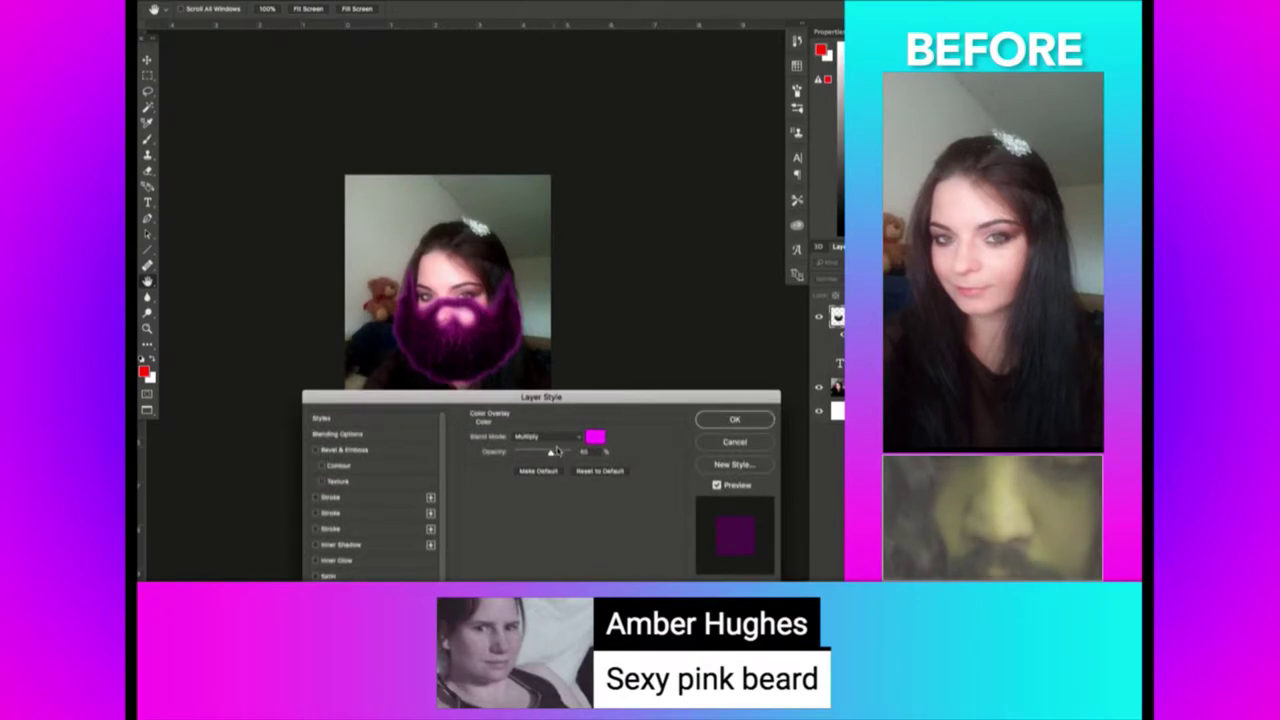
pyautogui.click(553, 436)
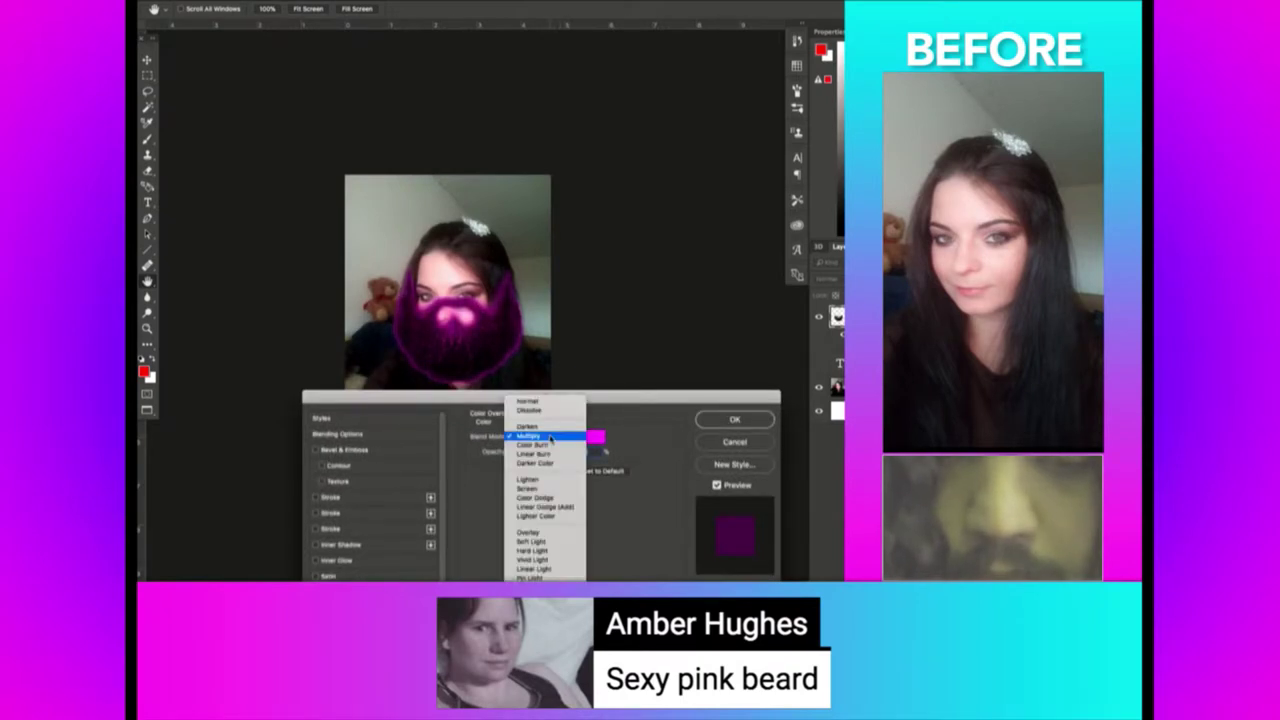
pyautogui.click(543, 533)
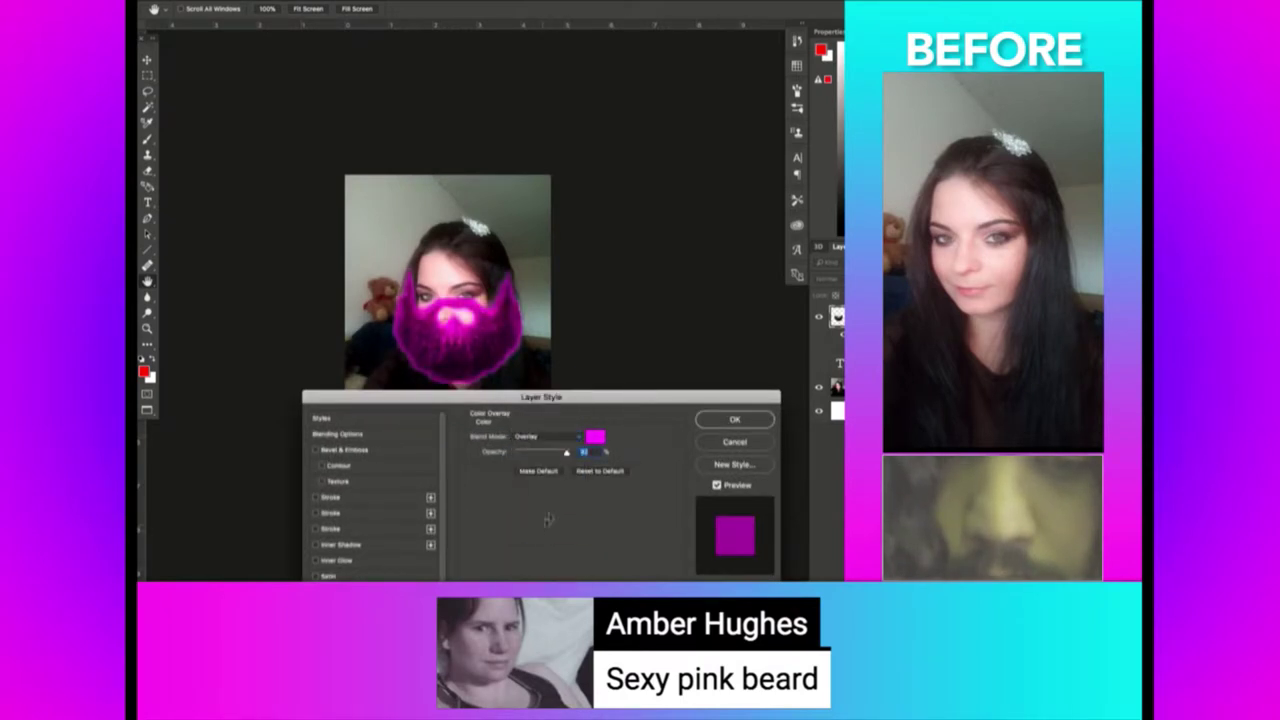
pyautogui.moveTo(576, 456); pyautogui.dragTo(548, 454)
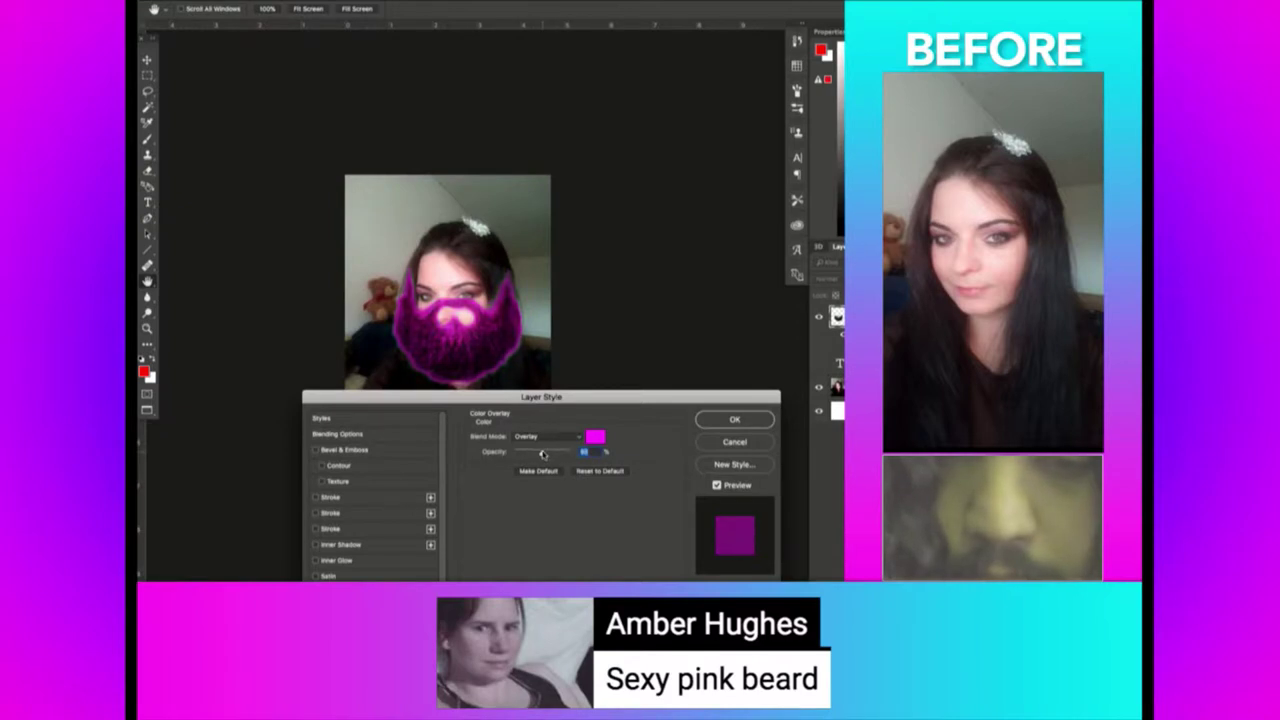
pyautogui.press('Return')
pyautogui.hotkey('ctrl', '+')
# Move the pink beard down onto her chin and perspective-squeeze it narrower.
pyautogui.press('v')
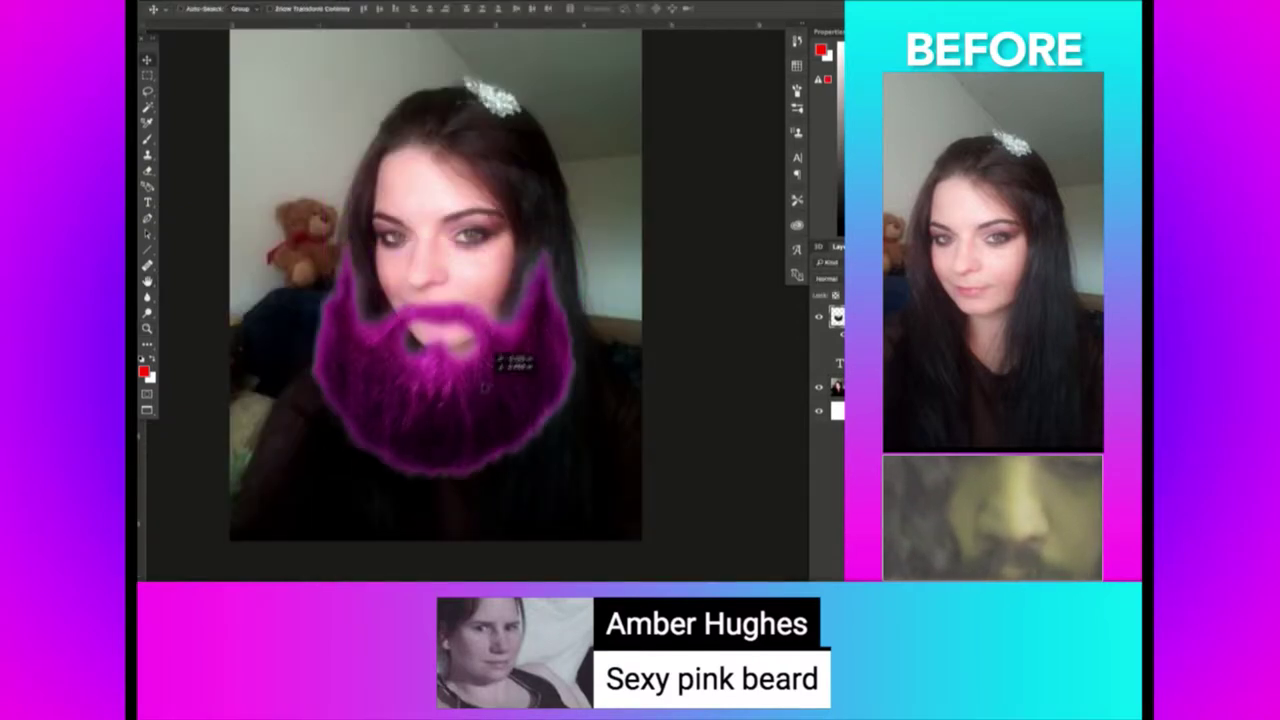
pyautogui.moveTo(496, 317); pyautogui.dragTo(480, 367)
pyautogui.click(275, 1)
pyautogui.moveTo(292, 262)
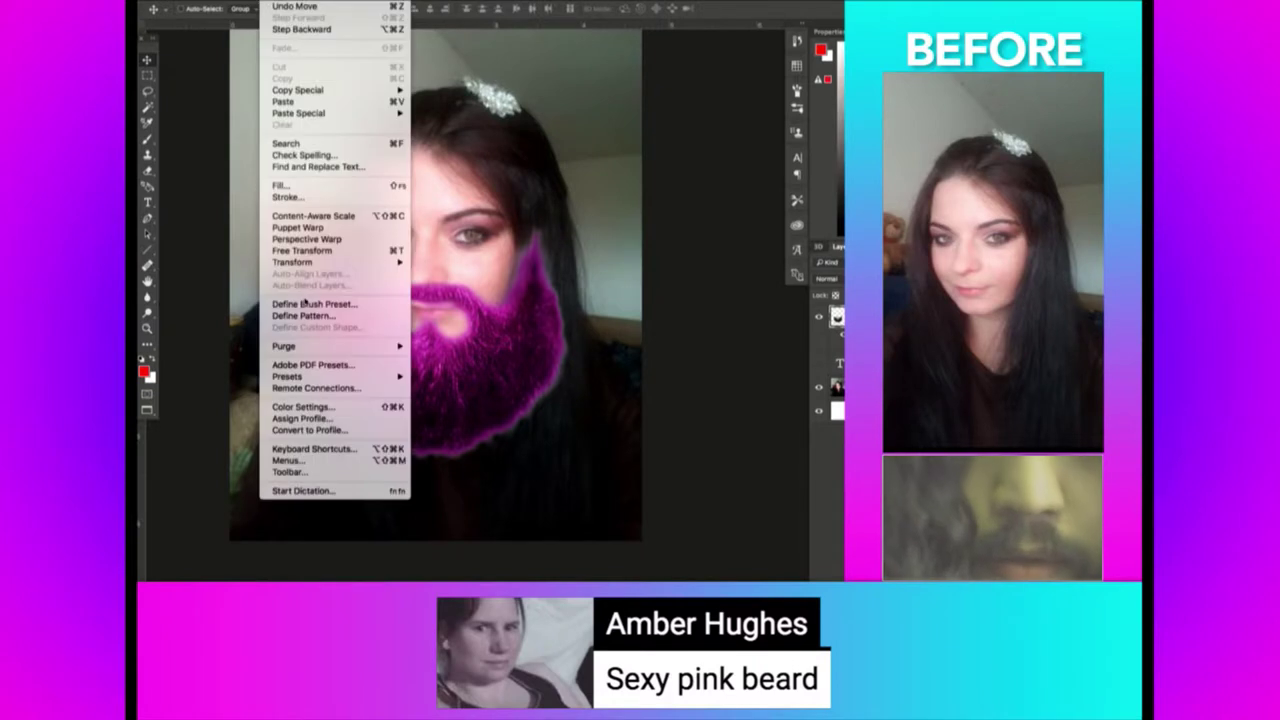
pyautogui.click(467, 329)
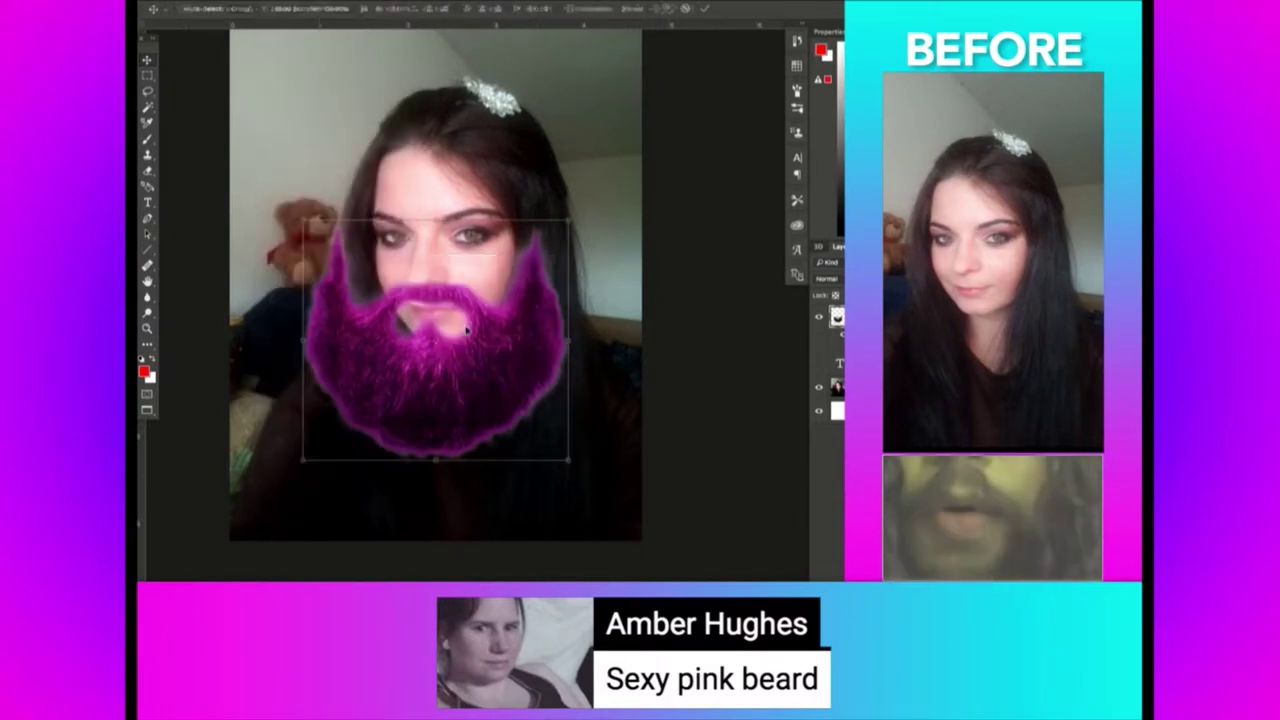
pyautogui.moveTo(303, 462)
pyautogui.mouseDown()
pyautogui.moveTo(304, 401)
pyautogui.moveTo(303, 458)
pyautogui.mouseUp()
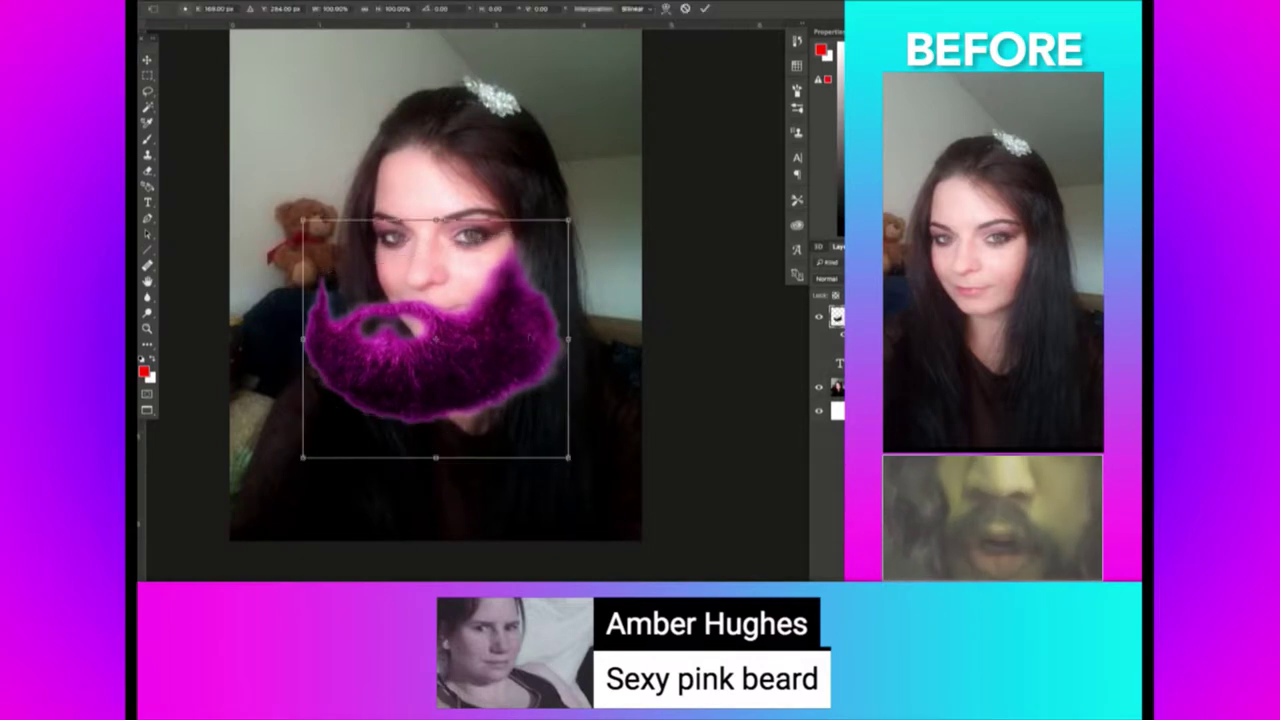
pyautogui.moveTo(560, 340); pyautogui.dragTo(488, 336)
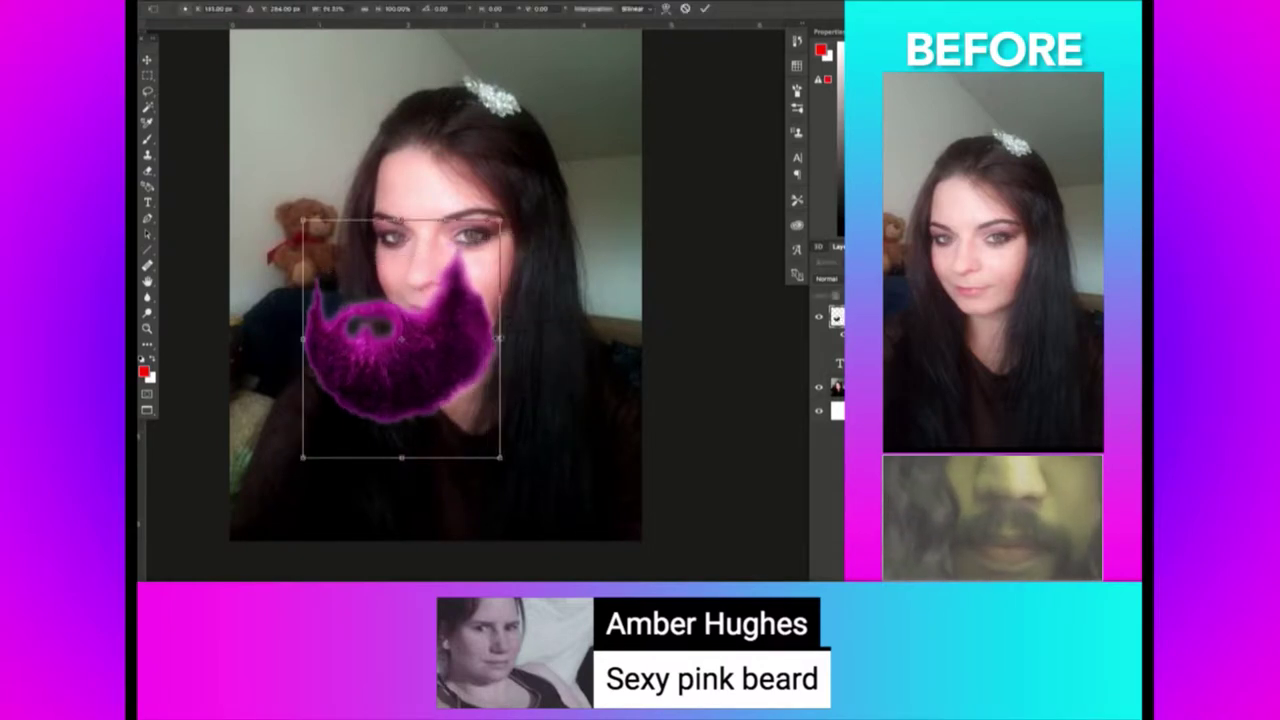
pyautogui.press('Return')
# Reshape the beard's corner with Edit > Transform so it fits the chin.
pyautogui.hotkey('ctrl', 't')
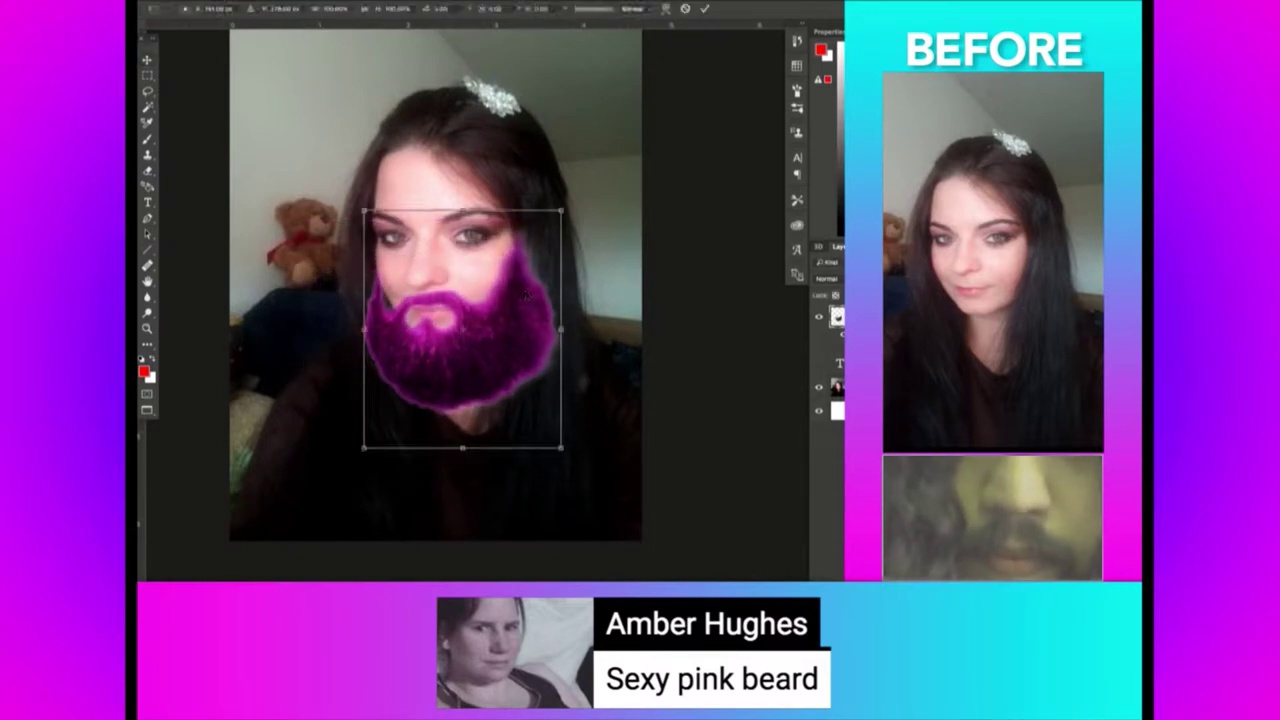
pyautogui.press('Return')
pyautogui.click(275, 1)
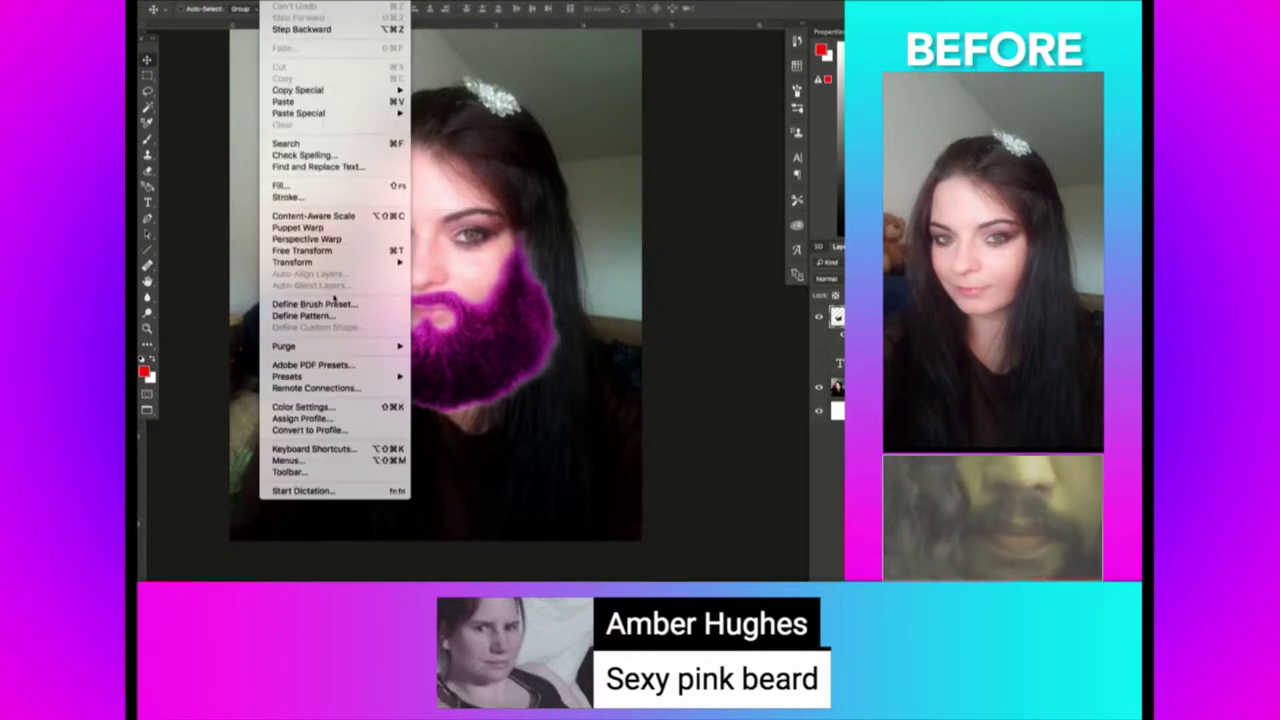
pyautogui.moveTo(292, 262)
pyautogui.click(455, 323)
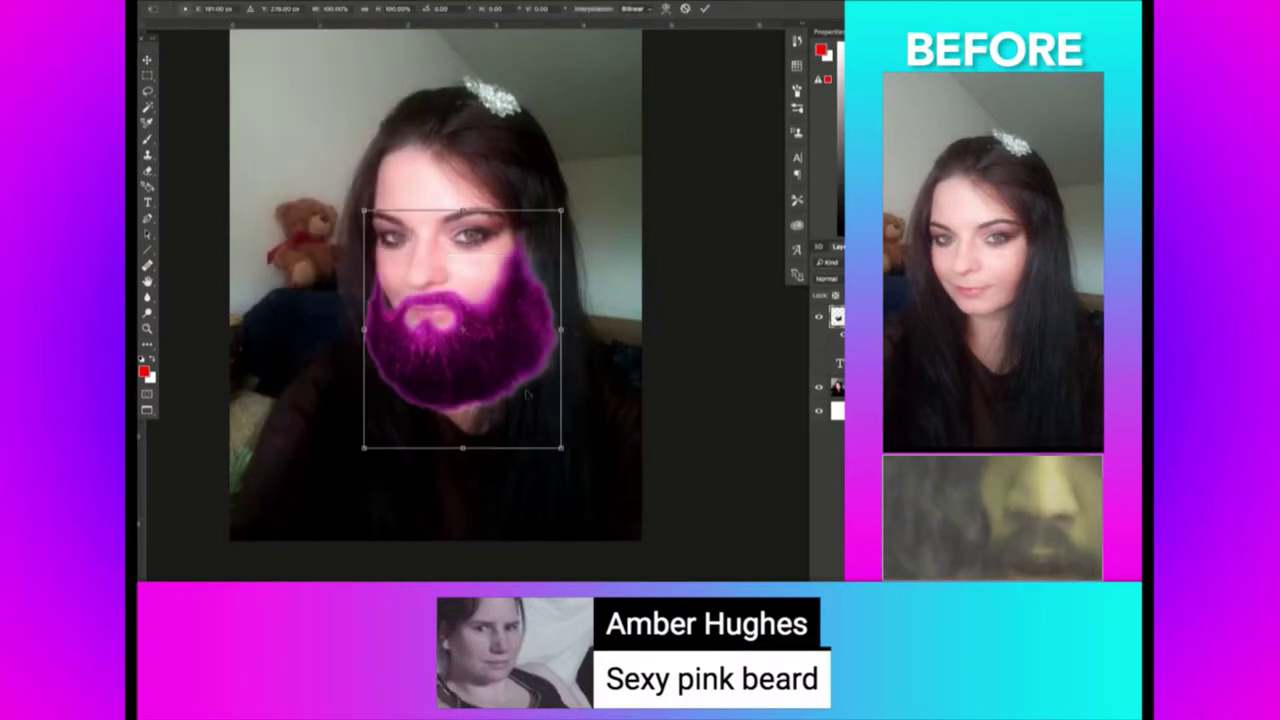
pyautogui.moveTo(565, 450)
pyautogui.mouseDown()
pyautogui.moveTo(568, 425)
pyautogui.moveTo(525, 403)
pyautogui.moveTo(545, 416)
pyautogui.mouseUp()
pyautogui.press('Return')
pyautogui.hotkey('ctrl', 't')
pyautogui.press('Return')
# Narrow the beard slightly from the left and nudge it down her chin.
pyautogui.press('e')
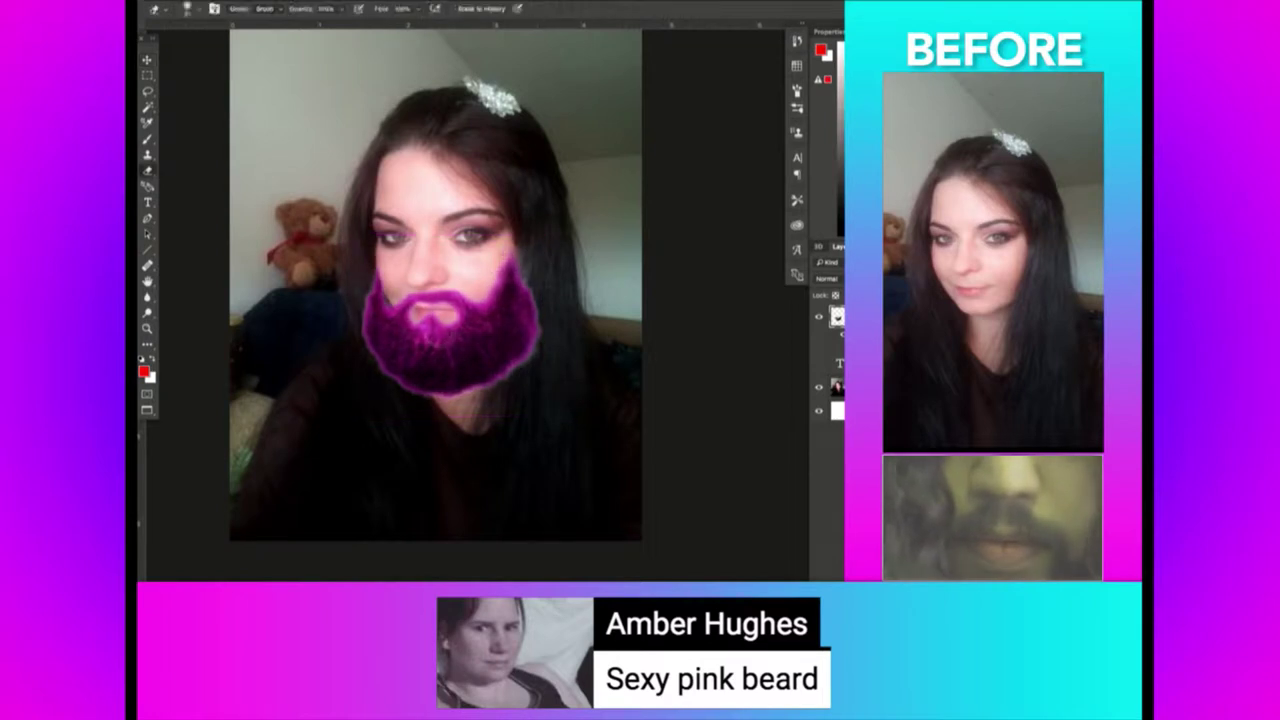
pyautogui.hotkey('ctrl', 't')
pyautogui.moveTo(360, 326); pyautogui.dragTo(364, 327)
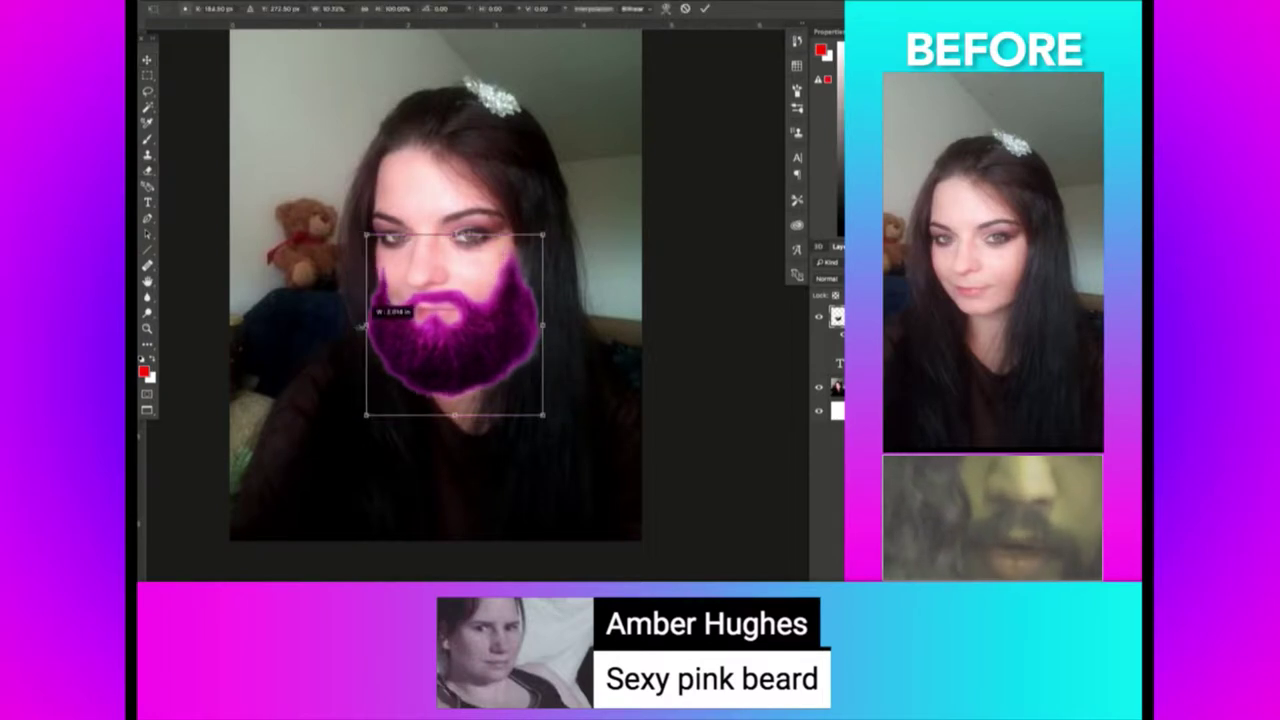
pyautogui.press('Return')
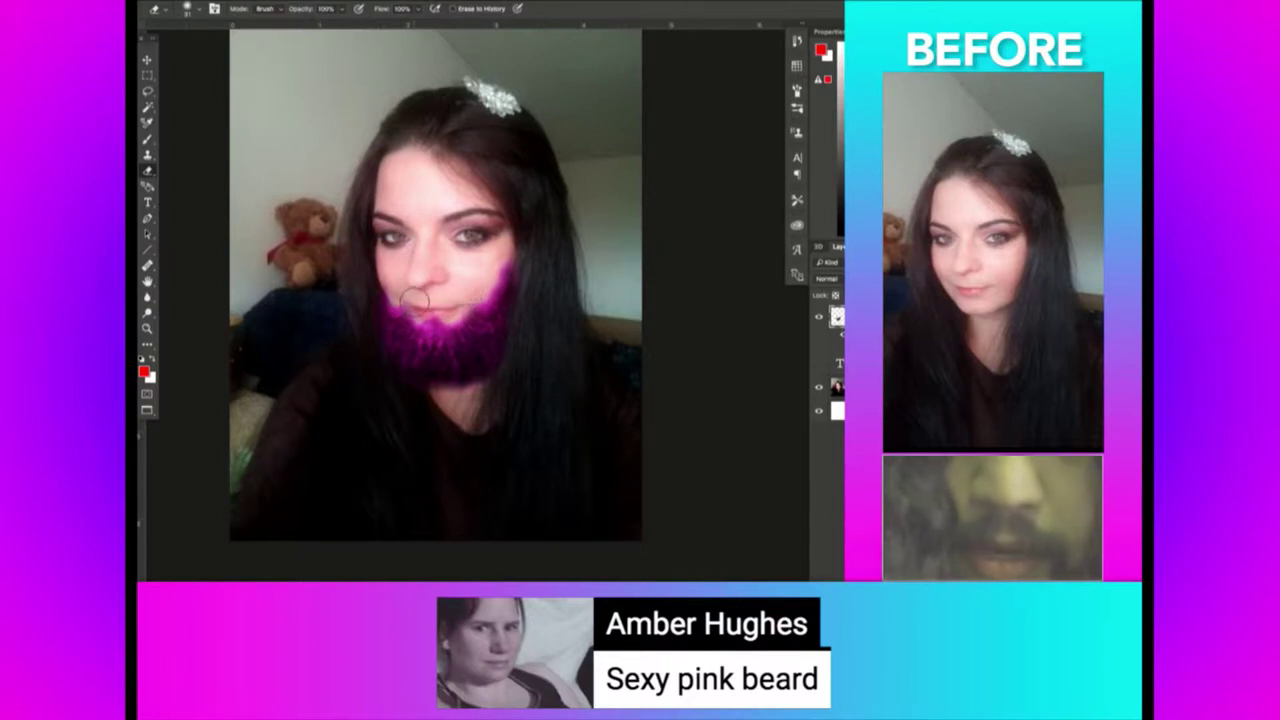
pyautogui.press('v')
pyautogui.moveTo(480, 310); pyautogui.dragTo(480, 310)
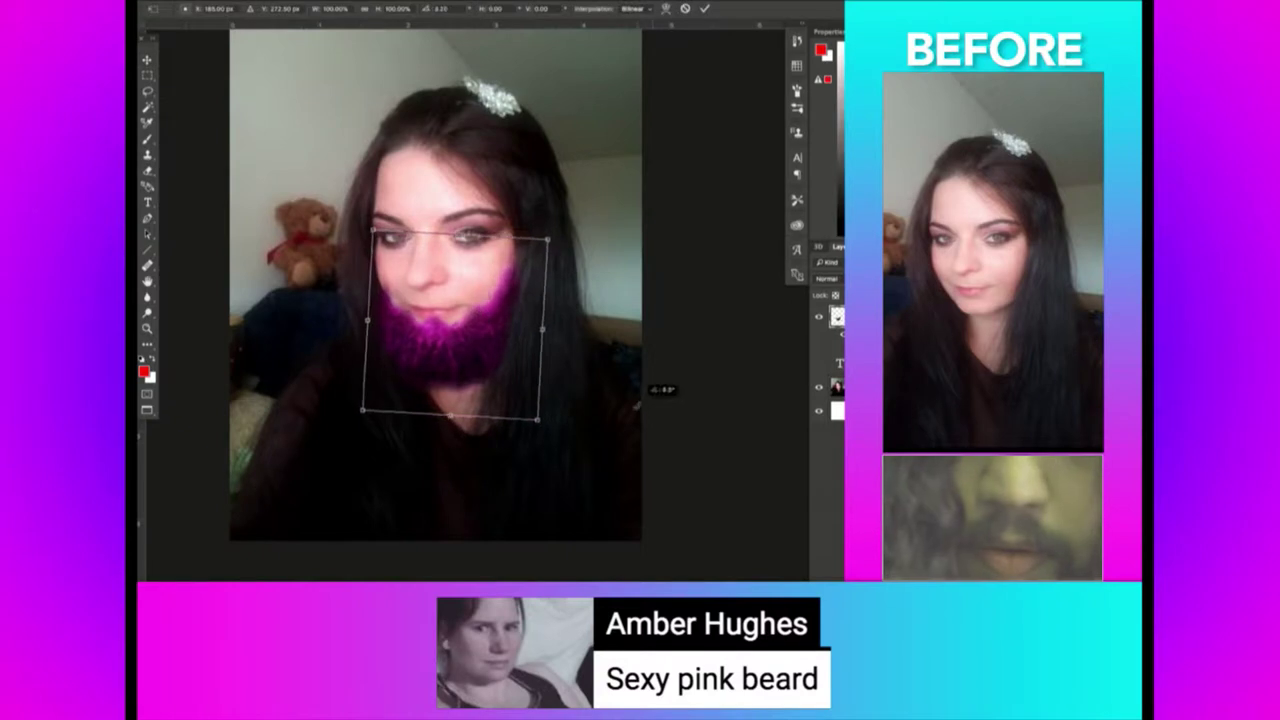
pyautogui.moveTo(516, 292); pyautogui.dragTo(518, 297)
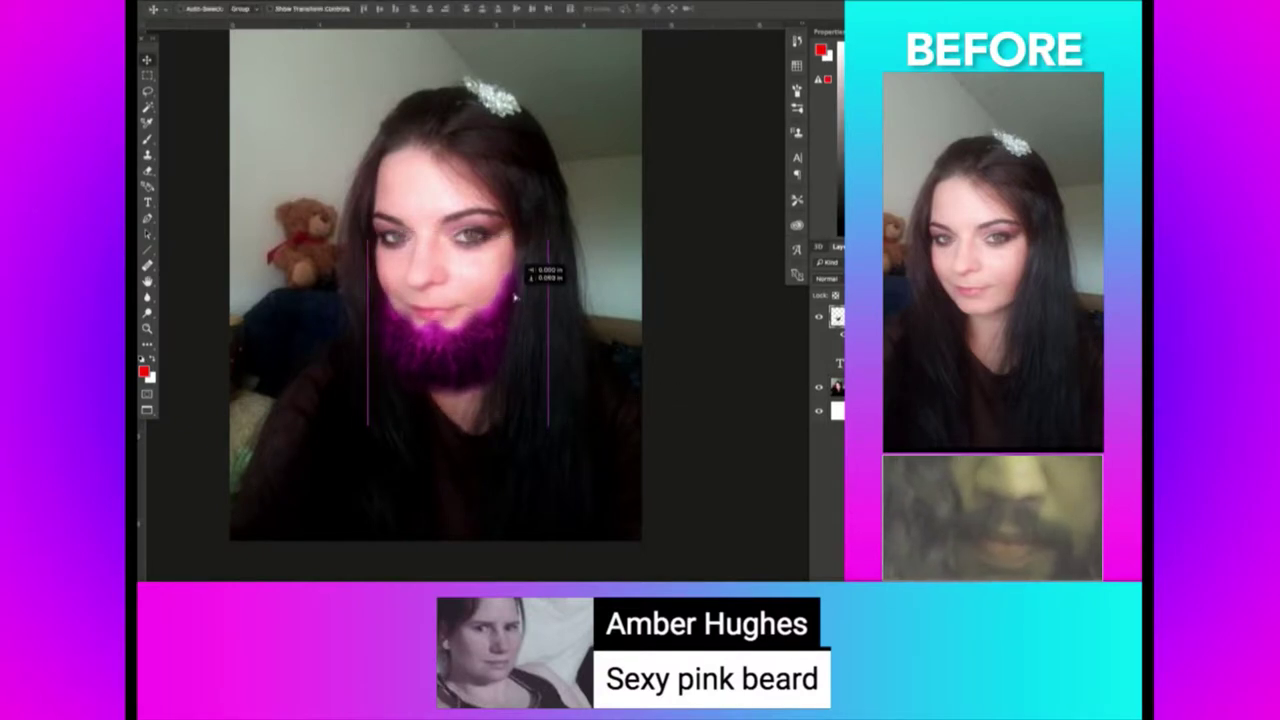
pyautogui.press('e')
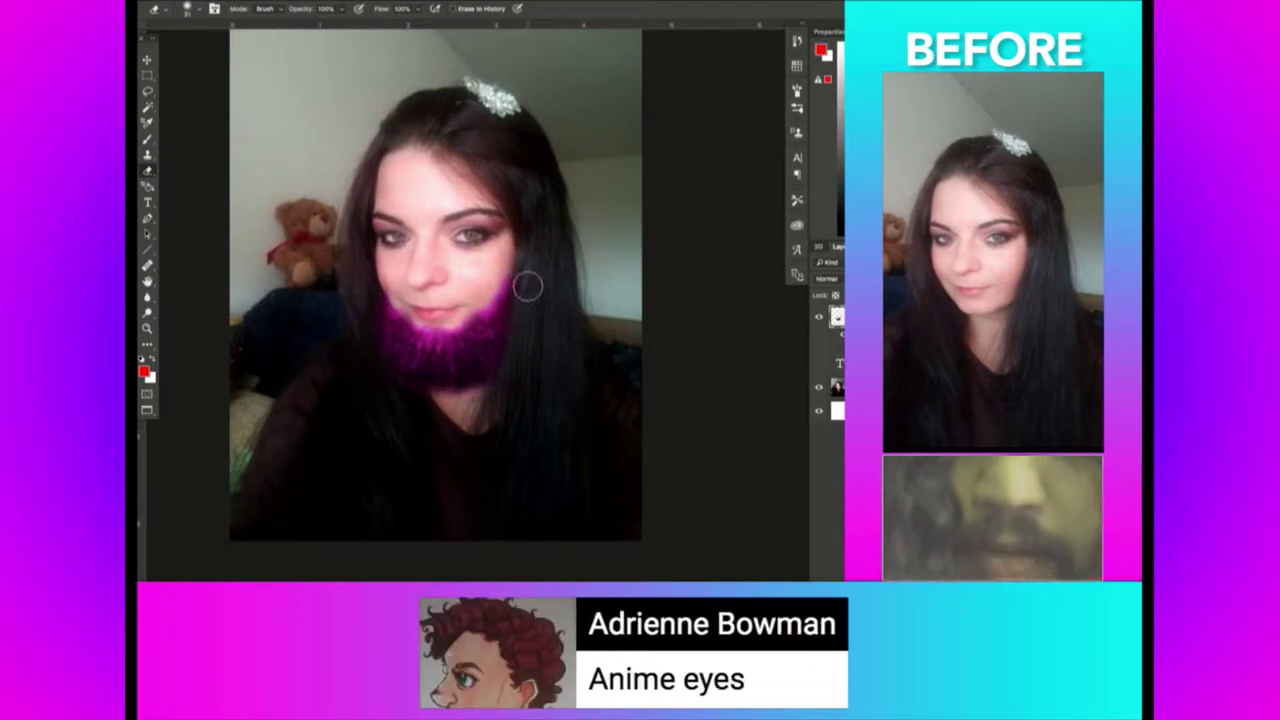
# Search Google Images for 'anime eyes' and arrow through previews to Kawaii Anime Eyes.
pyautogui.press('super+Tab')
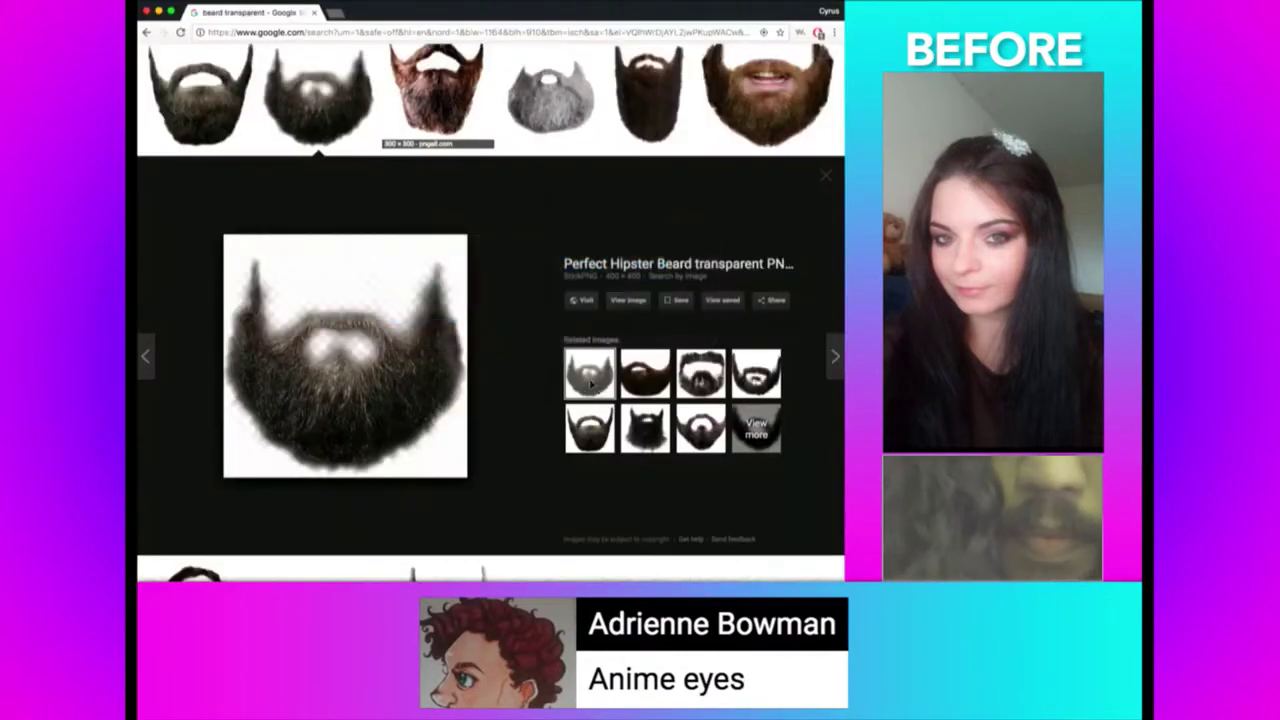
pyautogui.press('super+l')
pyautogui.write('anime eyes')
pyautogui.press('Return')
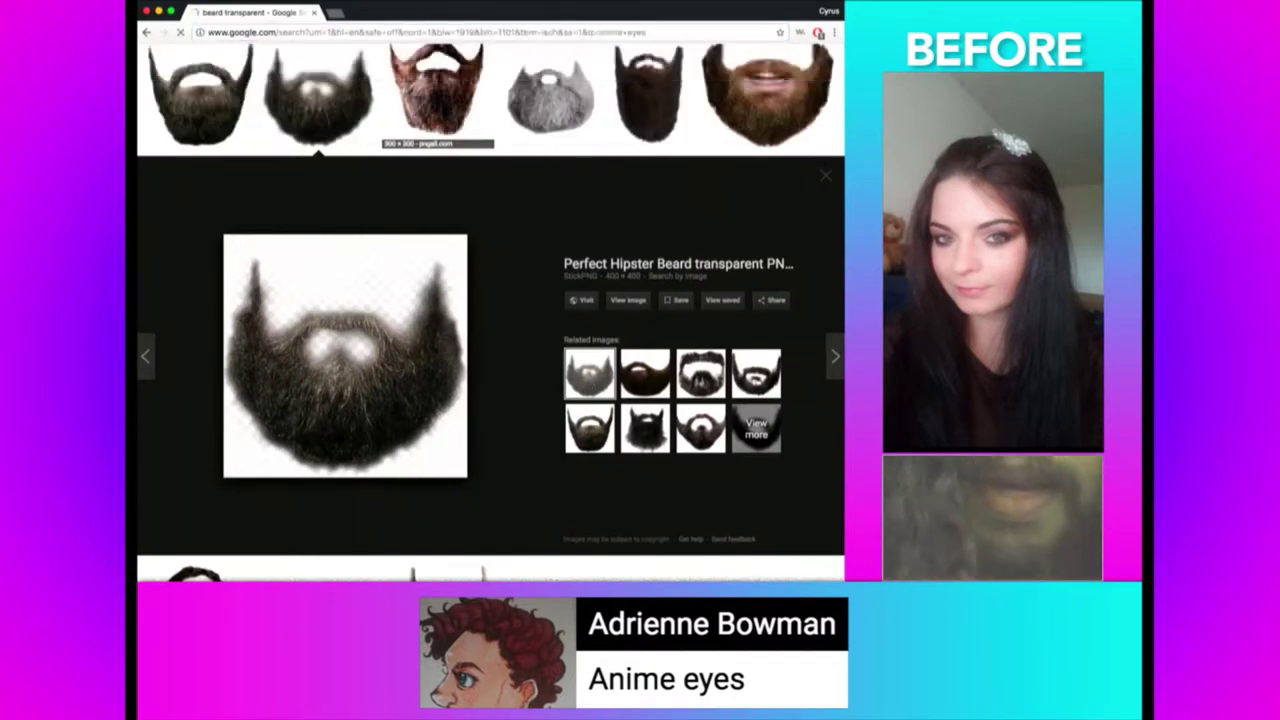
pyautogui.click(320, 215)
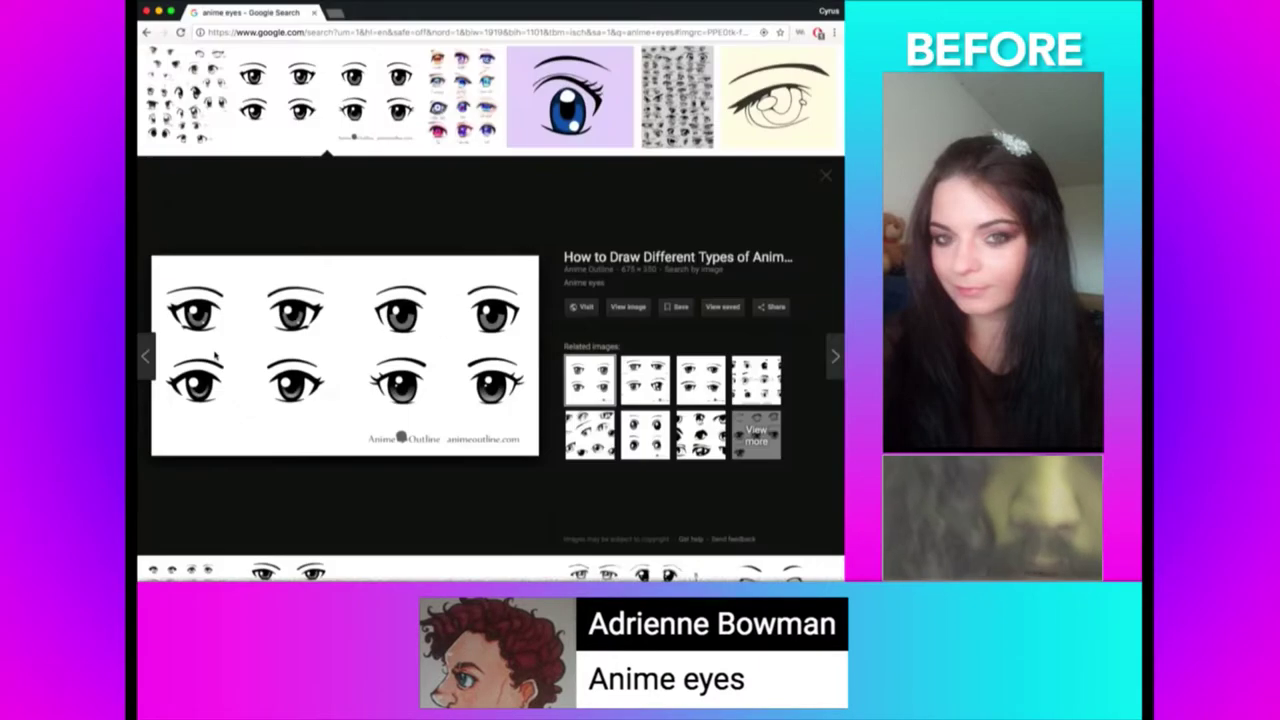
pyautogui.click(145, 355)
pyautogui.press('Right')
pyautogui.press('Right')
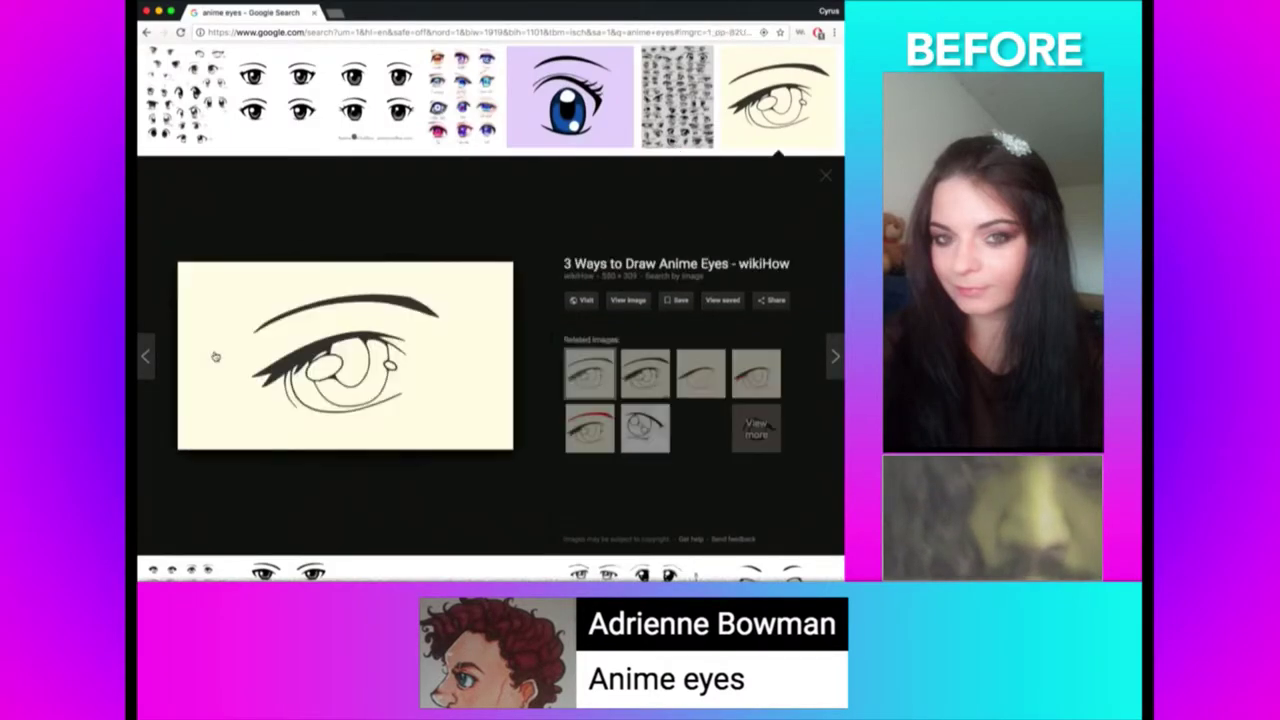
pyautogui.press('Right')
pyautogui.press('Right')
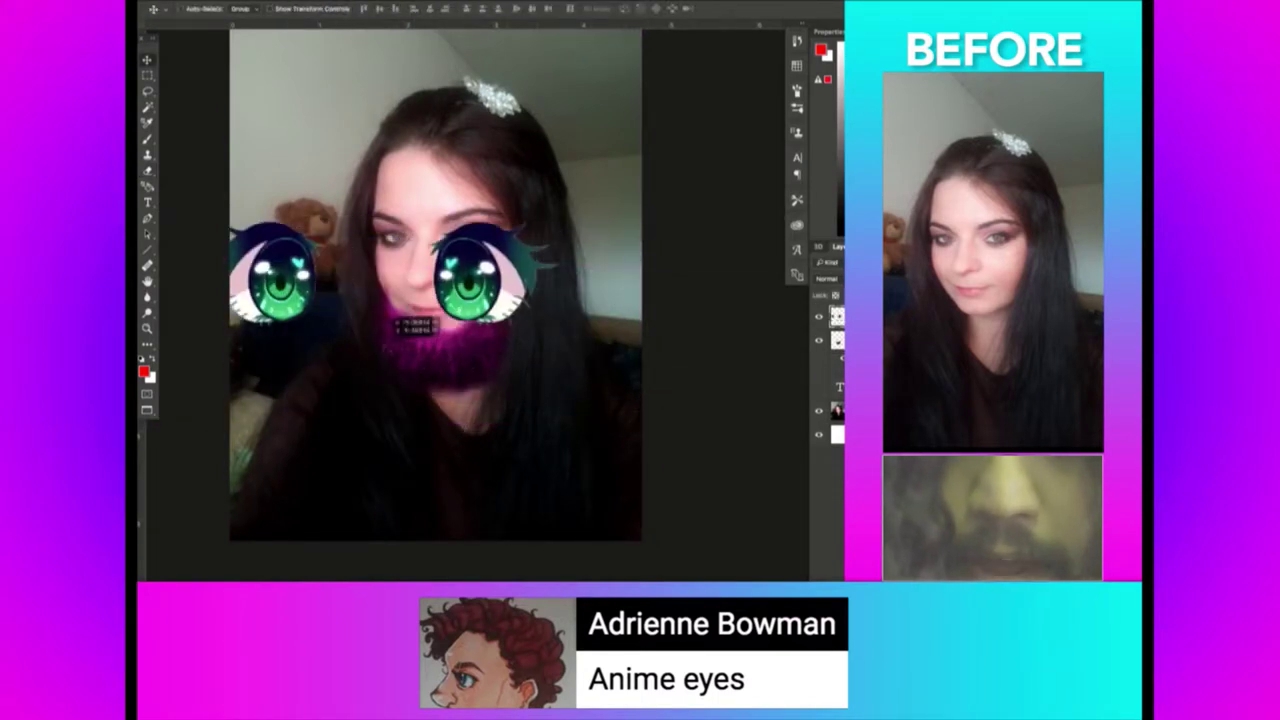
# Shrink the pasted anime eyes, move them up over hers, and squash them vertically.
pyautogui.press('Return')
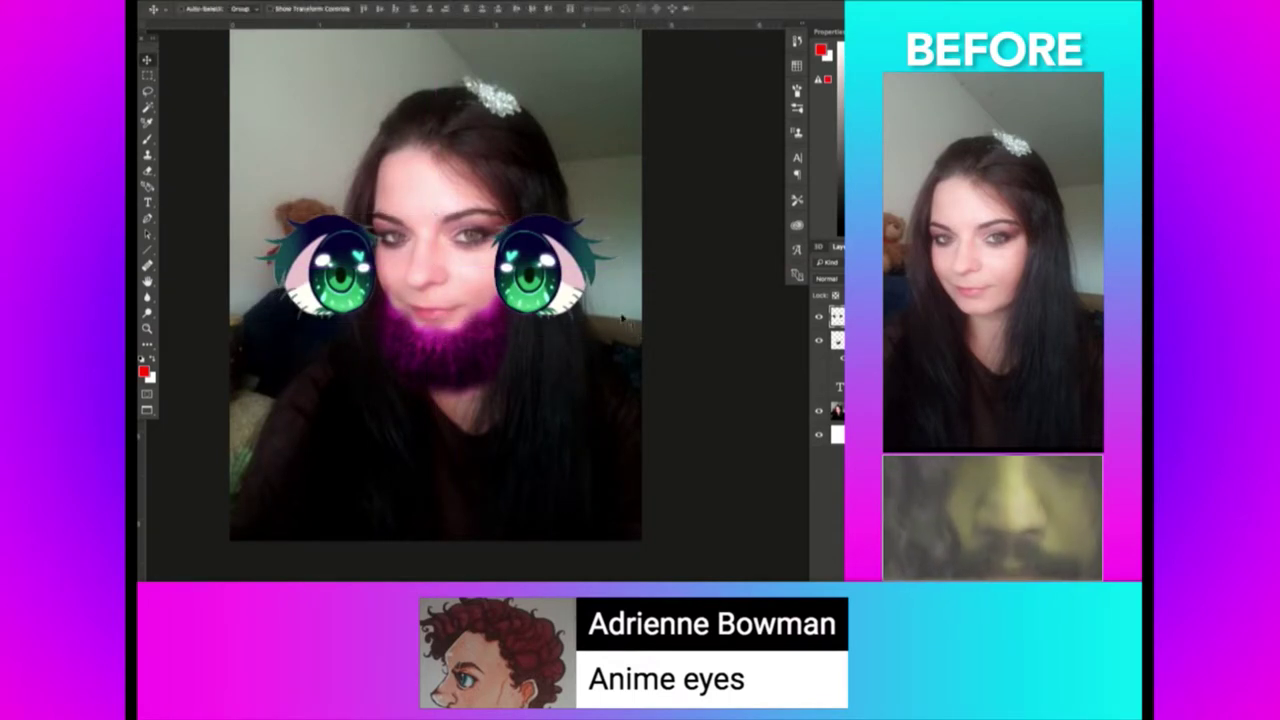
pyautogui.hotkey('ctrl', 't')
pyautogui.moveTo(621, 213); pyautogui.dragTo(512, 245)
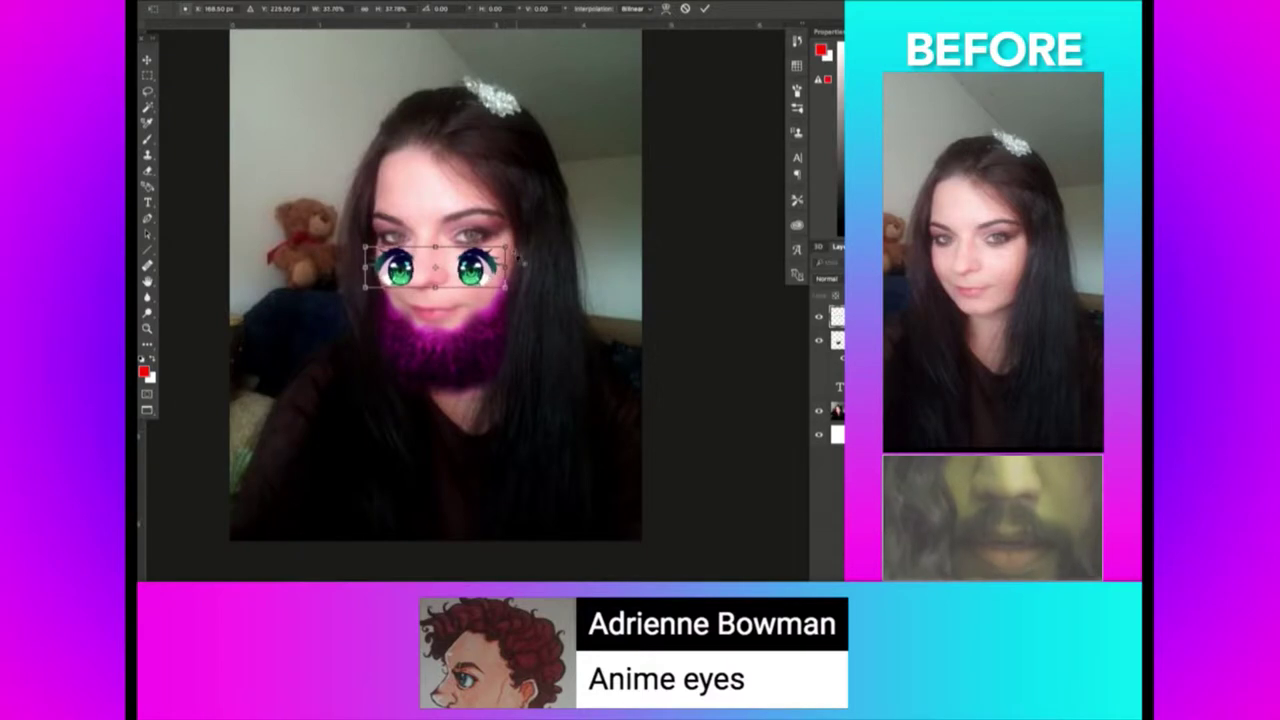
pyautogui.press('Return')
pyautogui.moveTo(512, 258); pyautogui.dragTo(515, 227)
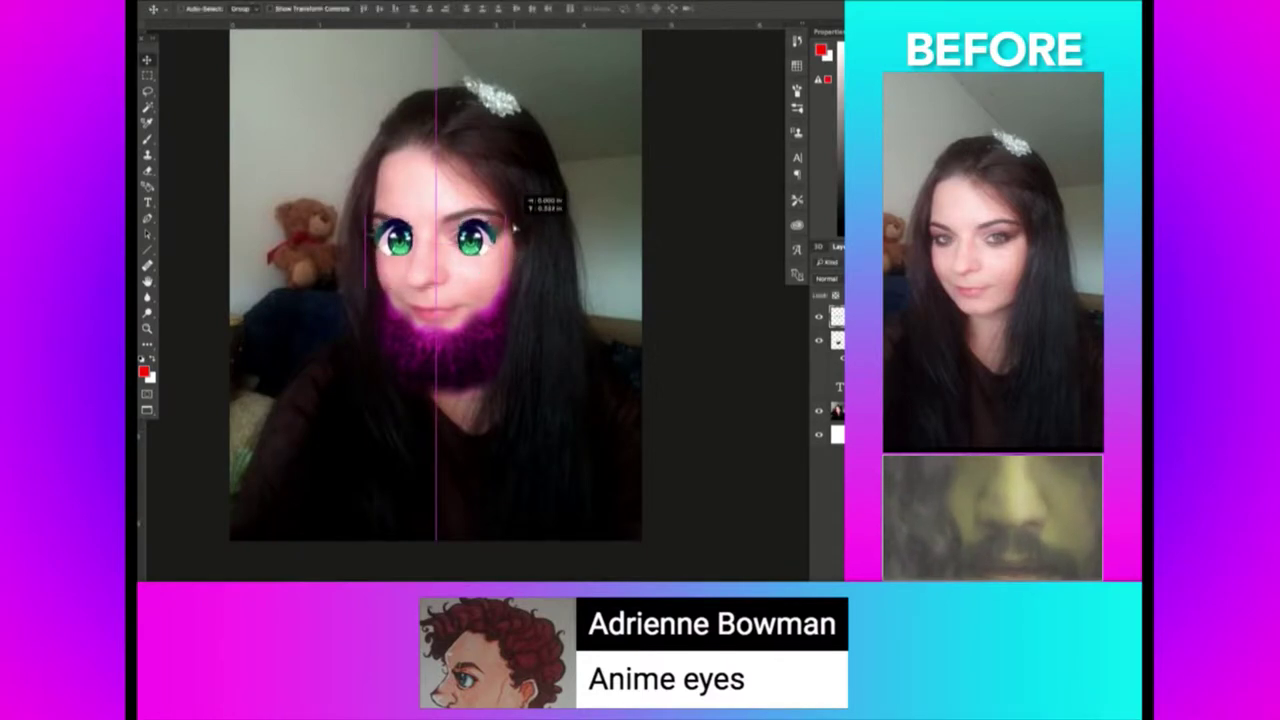
pyautogui.hotkey('ctrl', 't')
pyautogui.moveTo(435, 261); pyautogui.dragTo(435, 252)
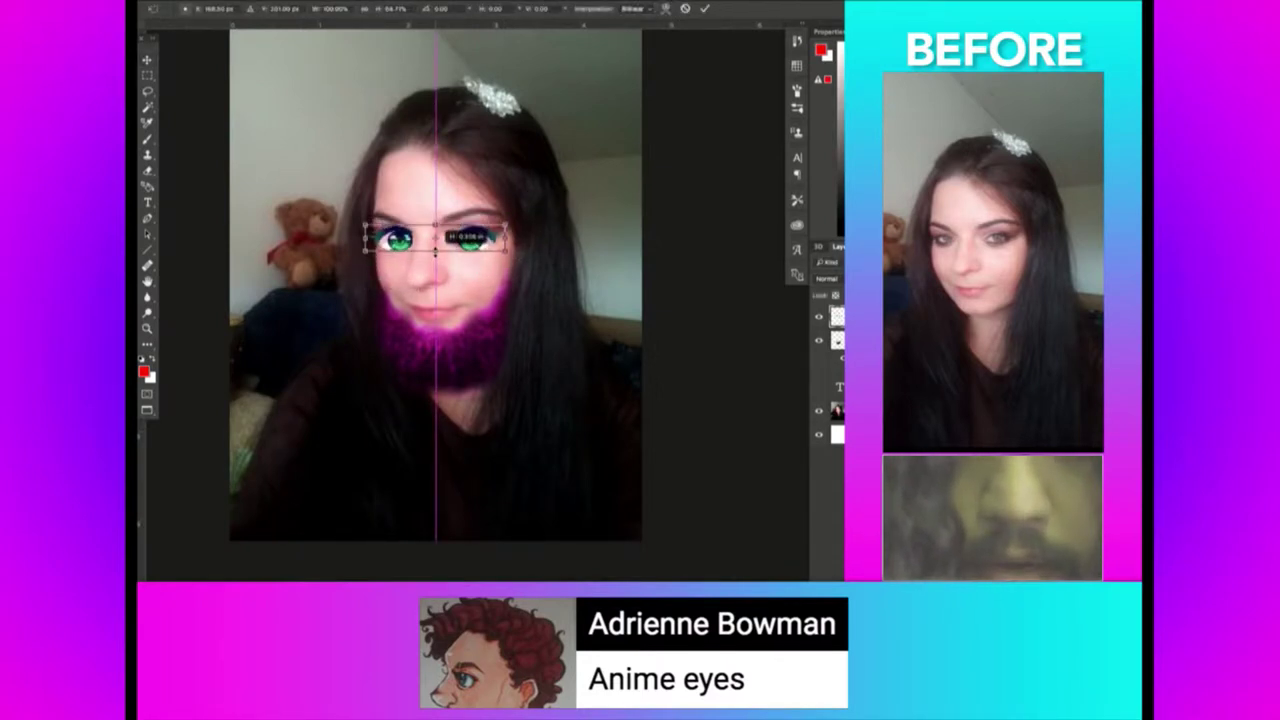
pyautogui.press('Return')
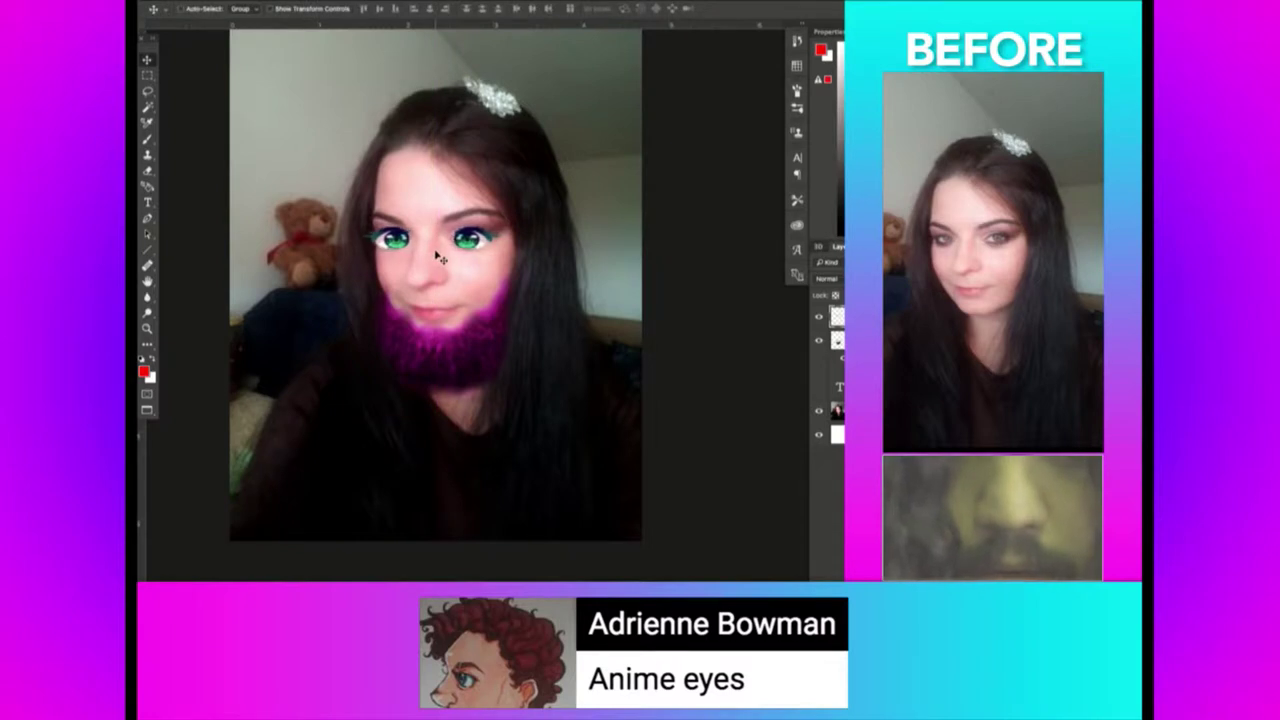
# Select and transform the area around the anime eyes, then zoom in on her face.
pyautogui.press('m')
pyautogui.moveTo(358, 262); pyautogui.dragTo(340, 275)
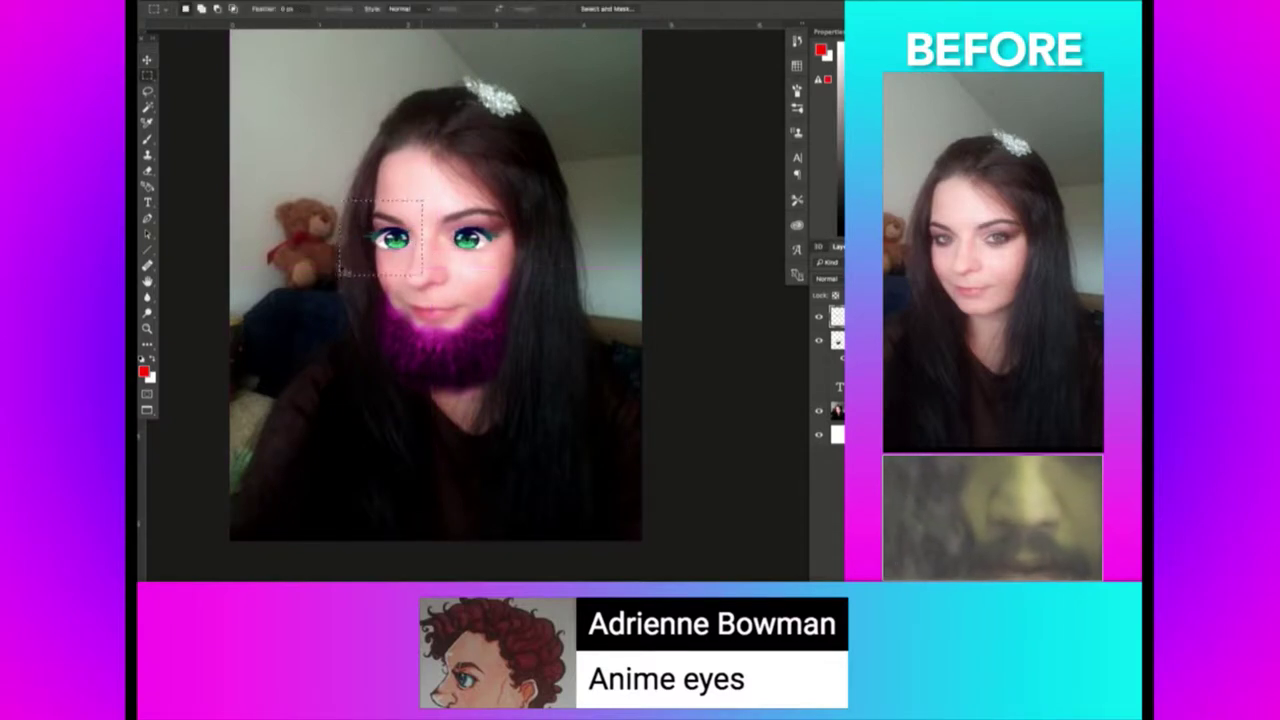
pyautogui.hotkey('ctrl', 't')
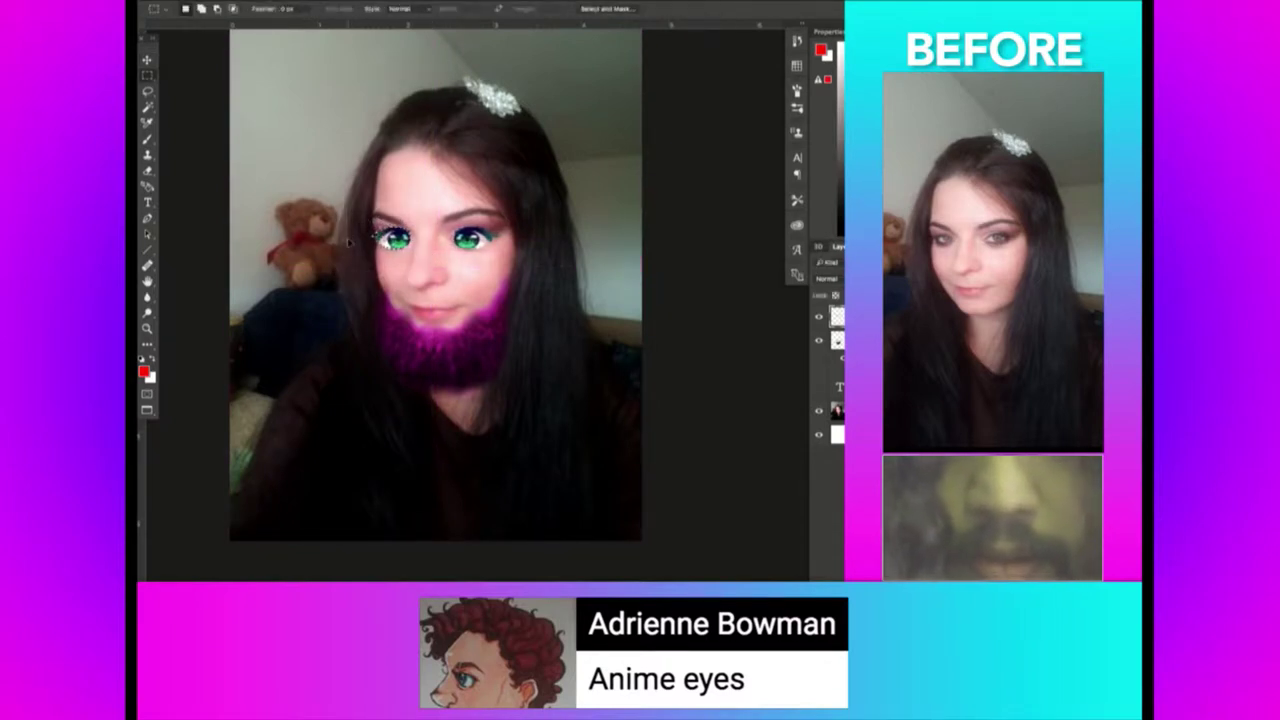
pyautogui.press('Return')
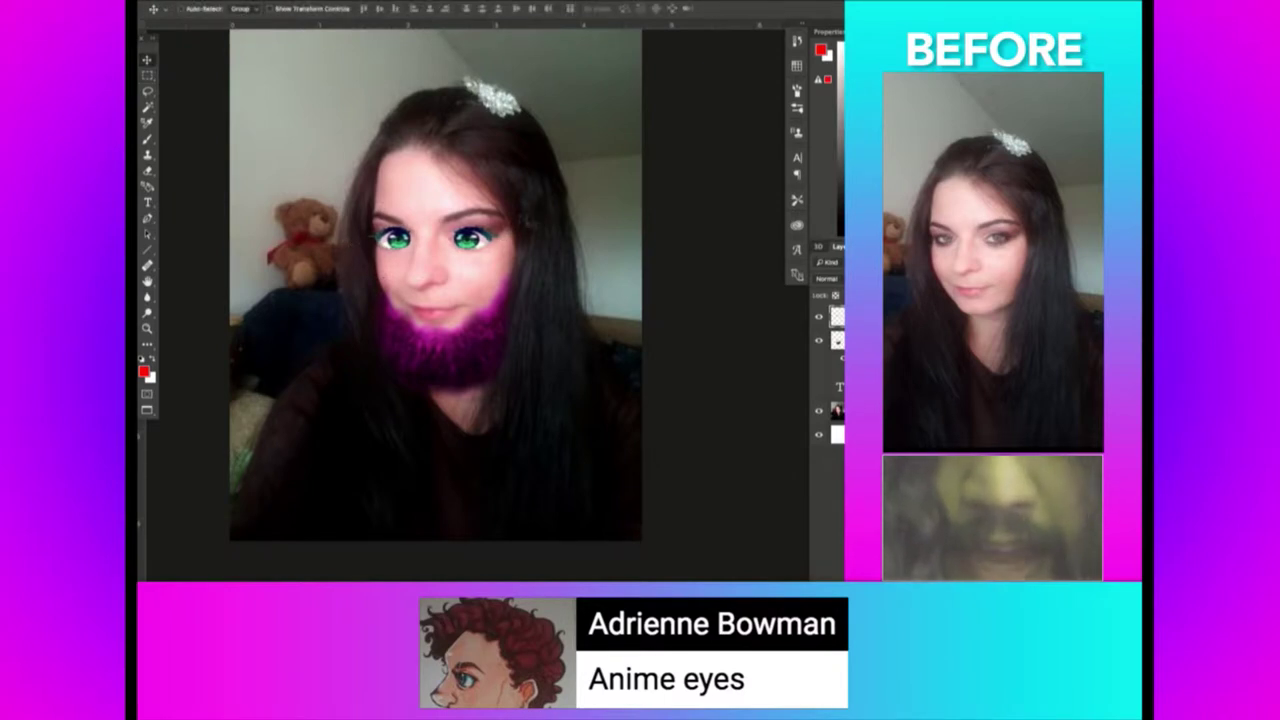
pyautogui.press('z')
pyautogui.click(432, 212)
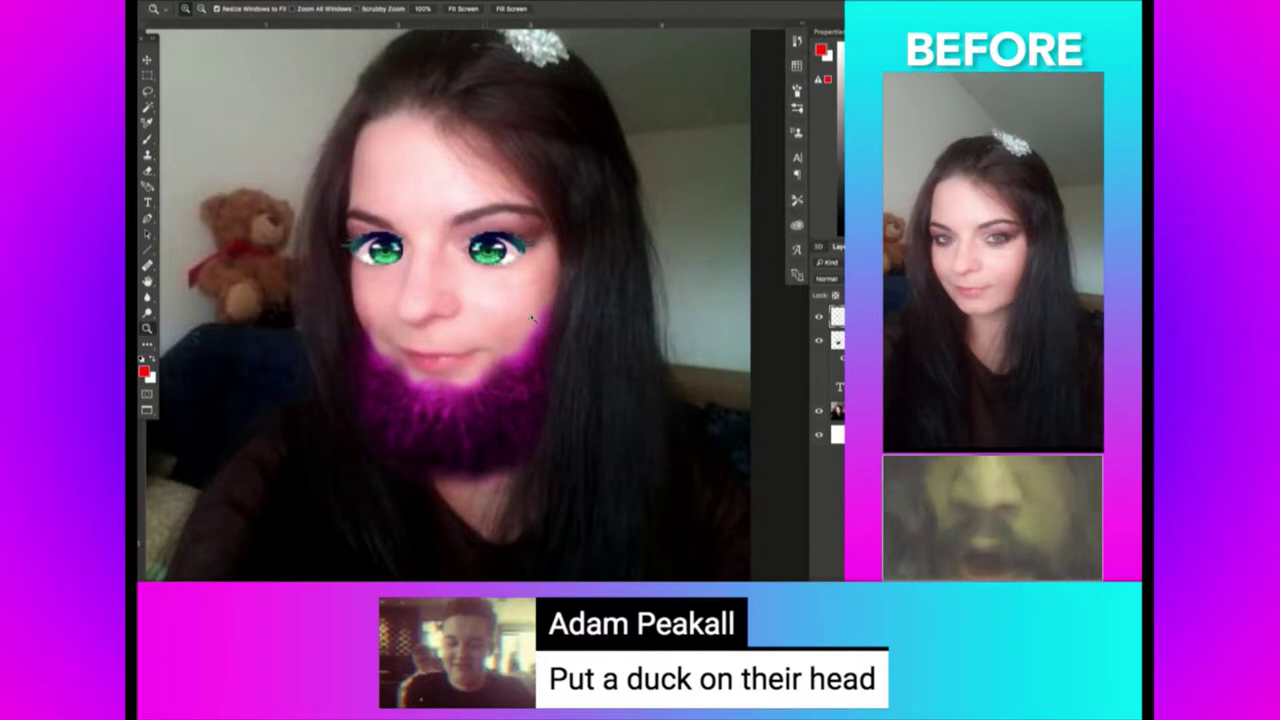
# Select around the left anime eye, deselect, and re-zoom to check the fit.
pyautogui.press('m')
pyautogui.moveTo(420, 280); pyautogui.dragTo(331, 200)
pyautogui.hotkey('ctrl', 'd')
pyautogui.press('v')
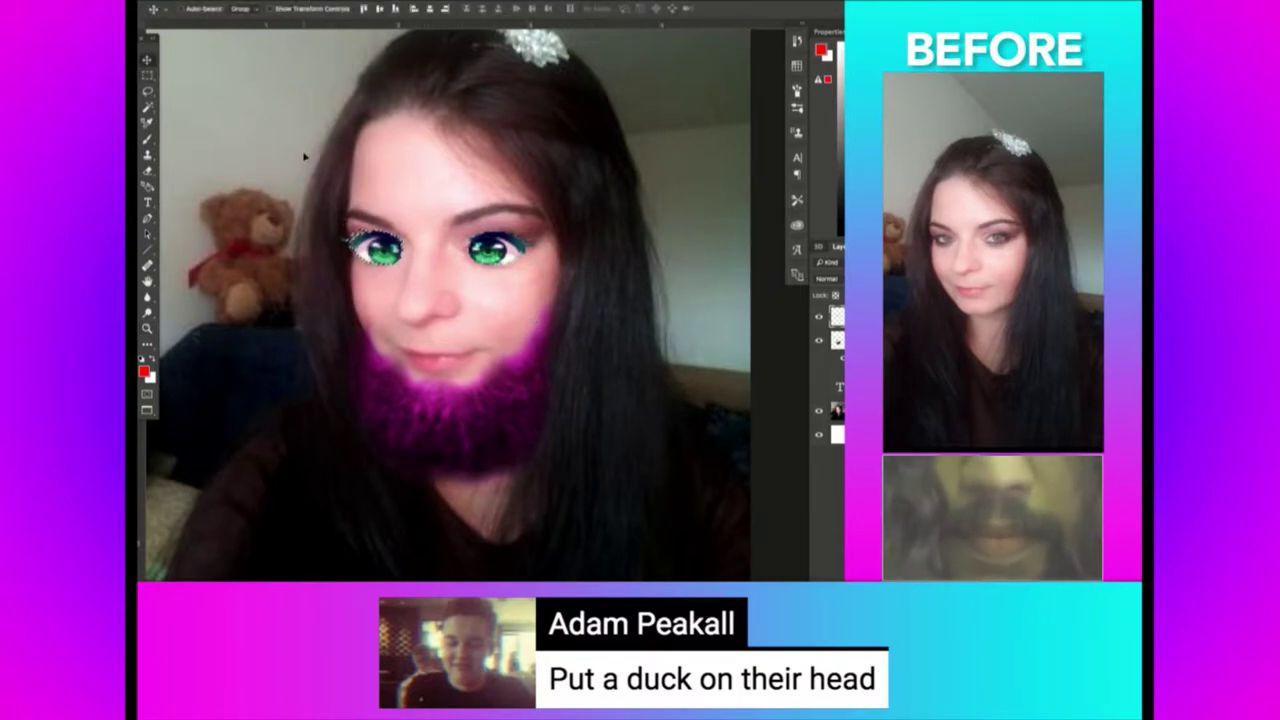
pyautogui.press('z')
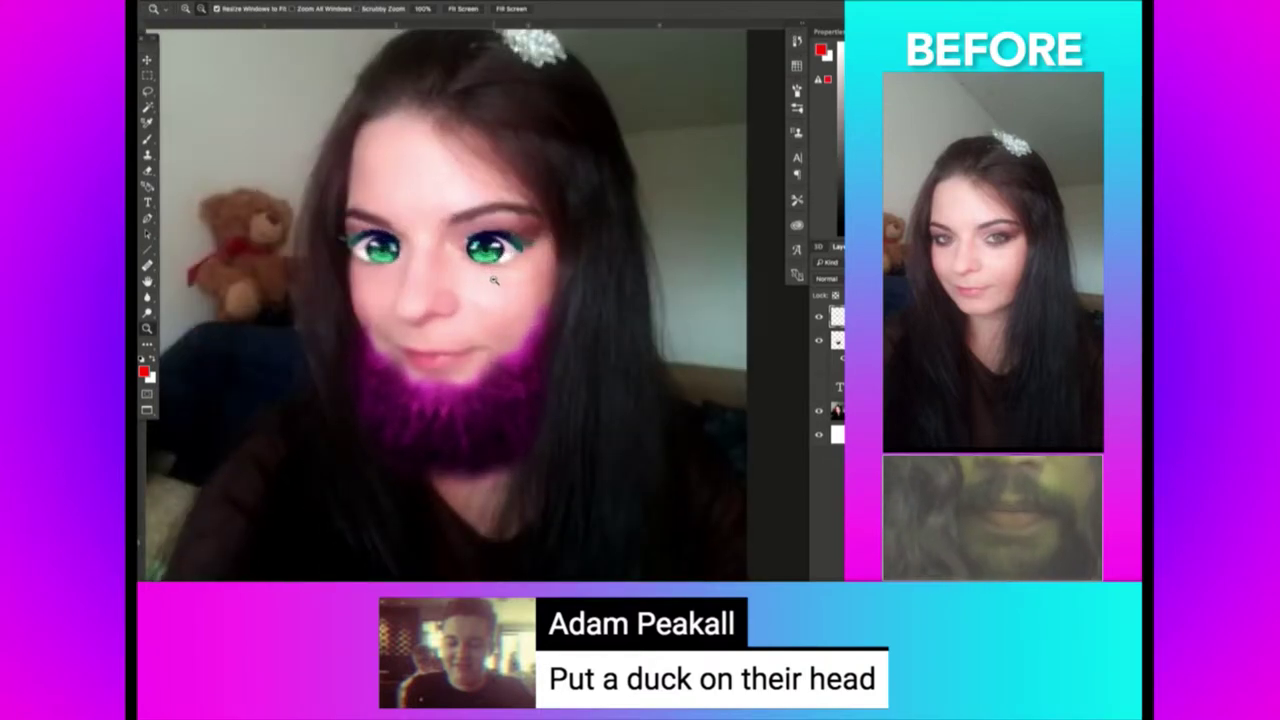
pyautogui.moveTo(410, 212); pyautogui.dragTo(493, 280)
pyautogui.click(493, 280)
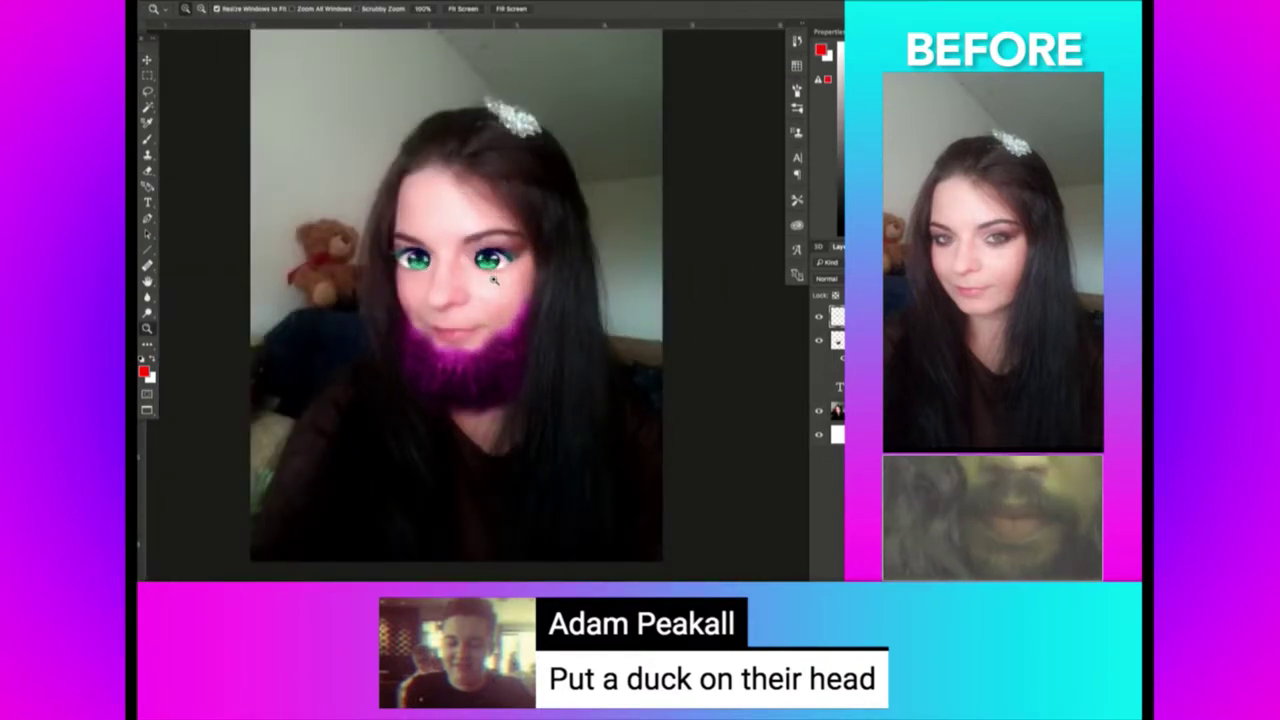
pyautogui.press('super+Tab')
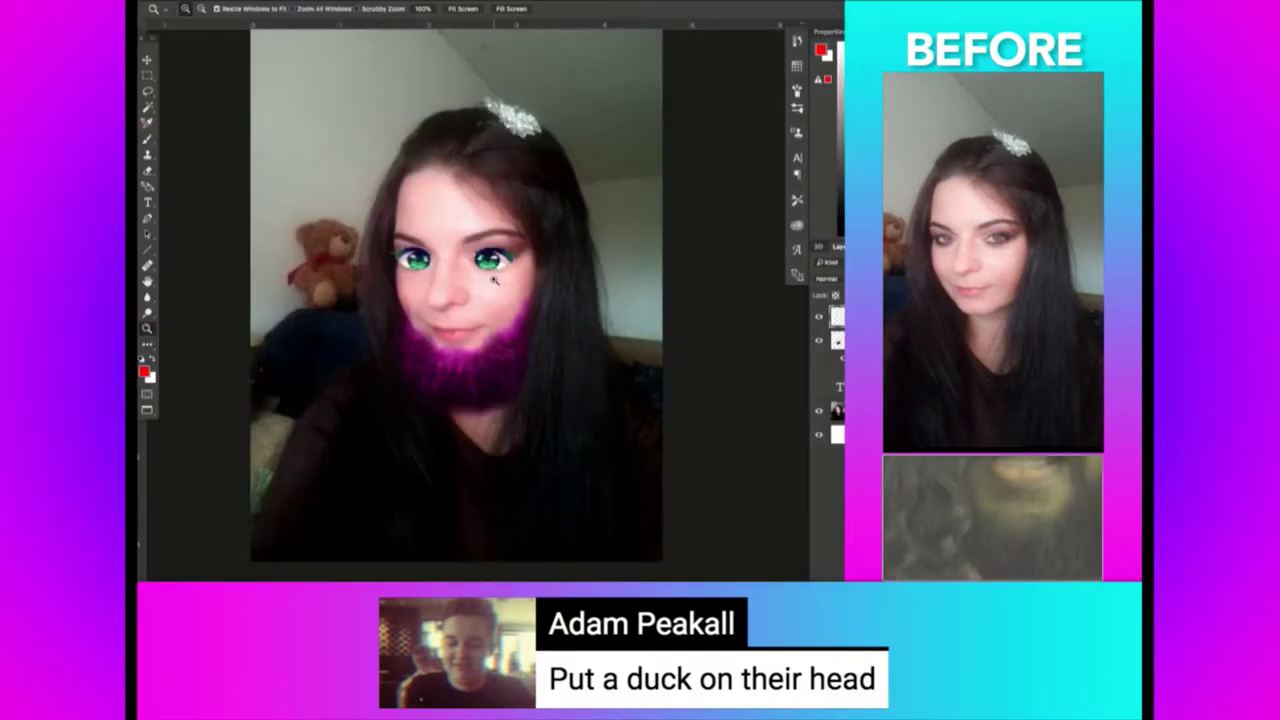
# Search Google Images for 'duck' and copy the white duck picture.
pyautogui.press('super+Tab')
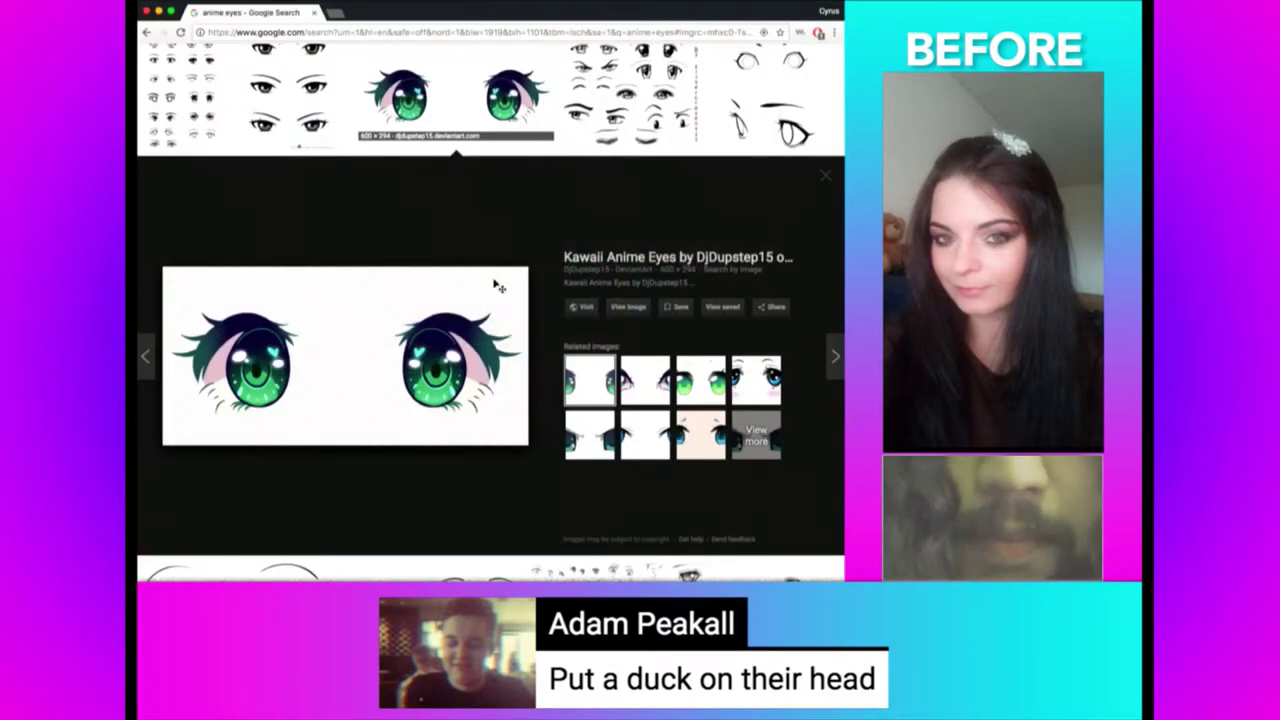
pyautogui.press('super+l')
pyautogui.write('duck')
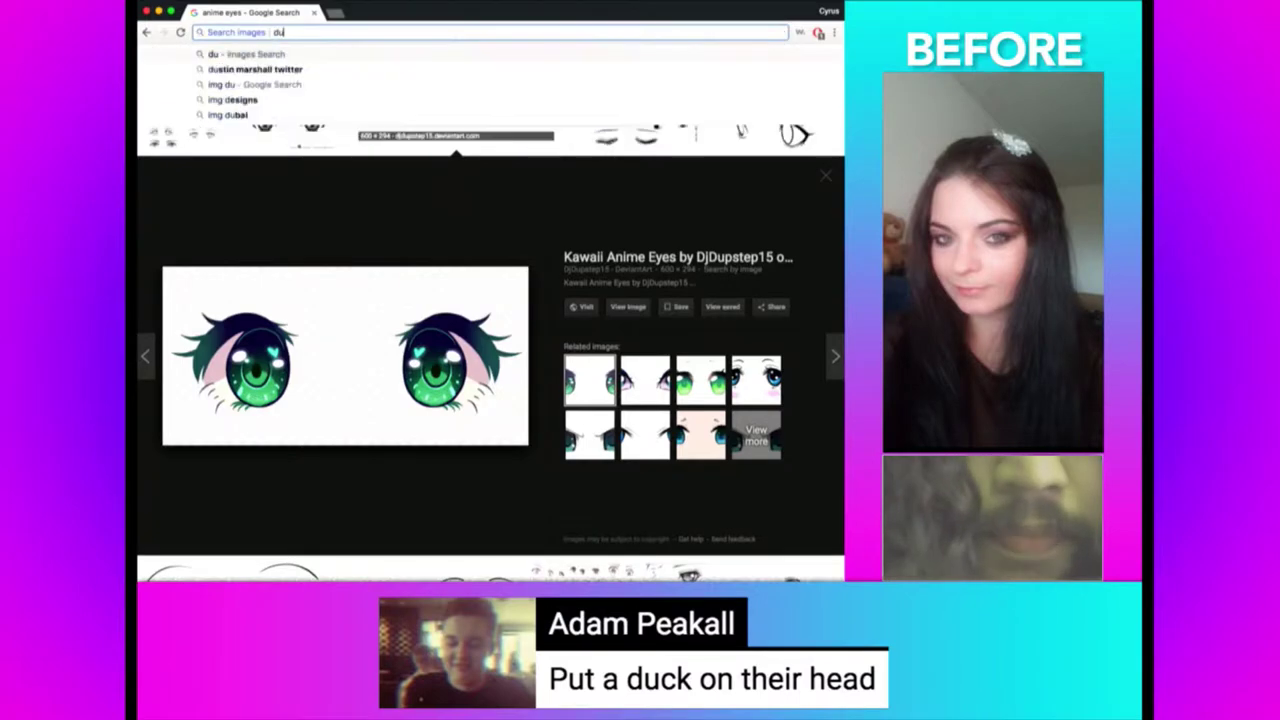
pyautogui.press('Return')
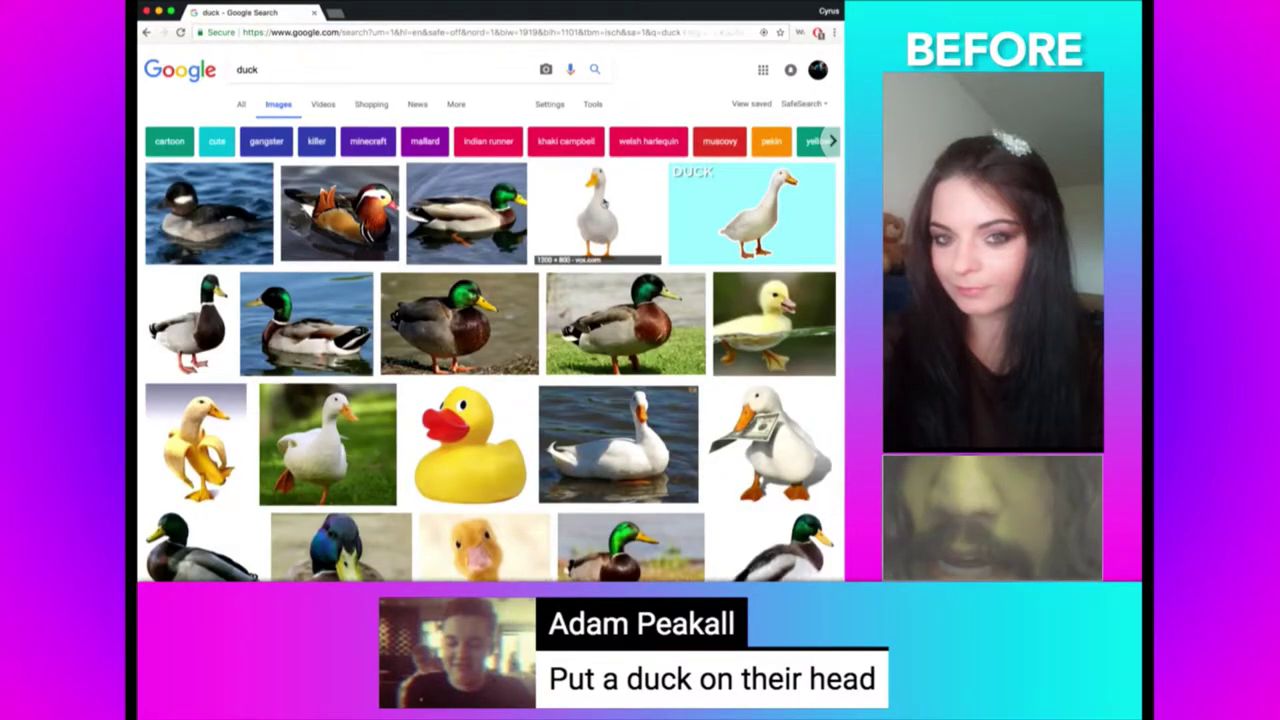
pyautogui.click(603, 205)
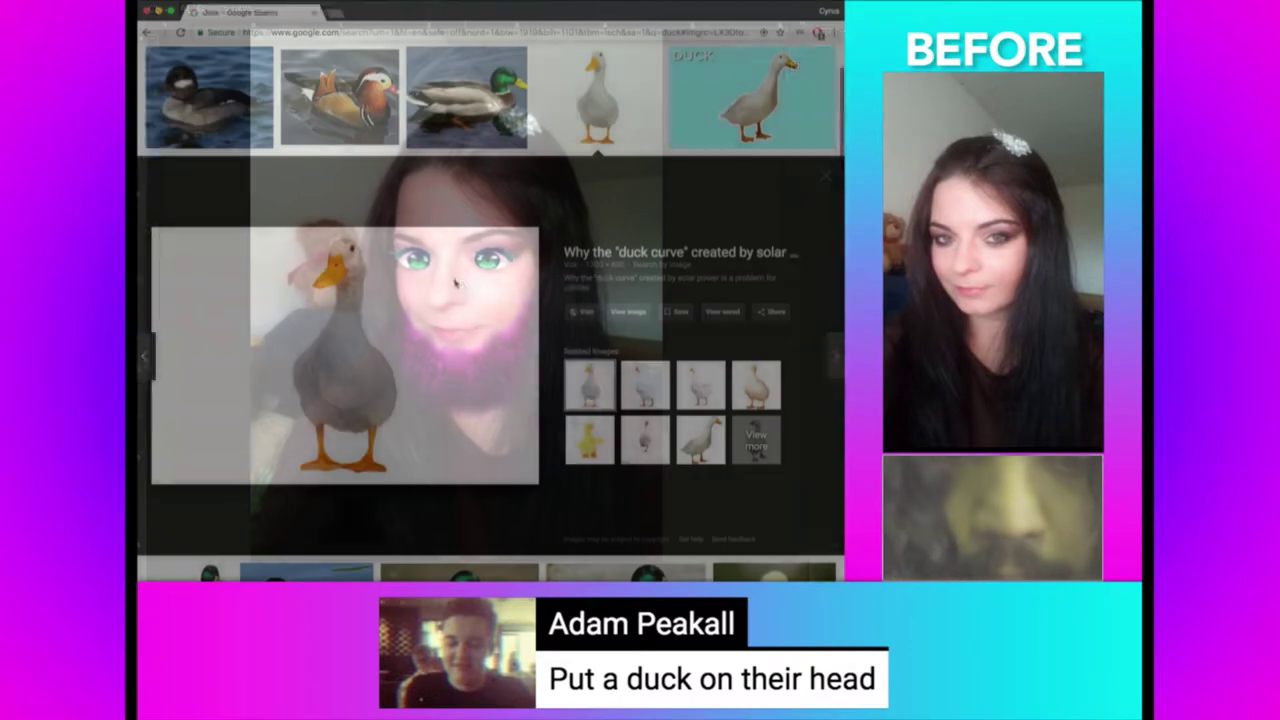
pyautogui.rightClick(458, 282)
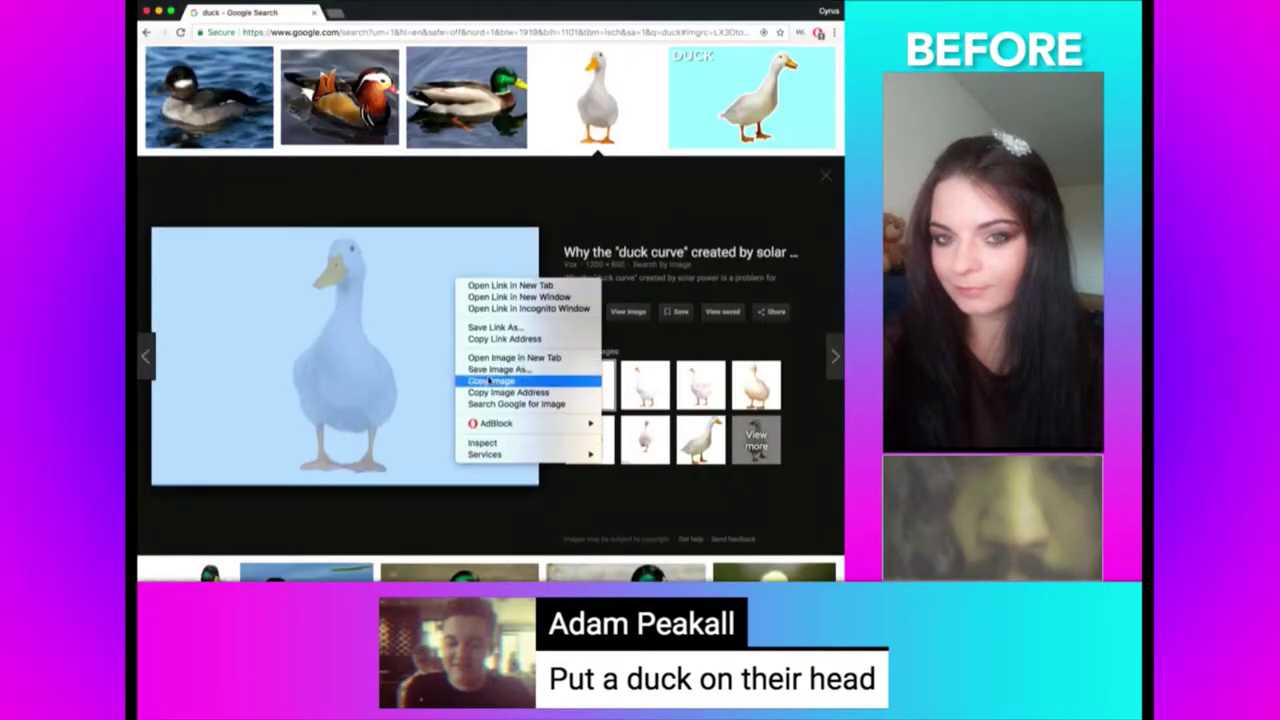
pyautogui.click(520, 375)
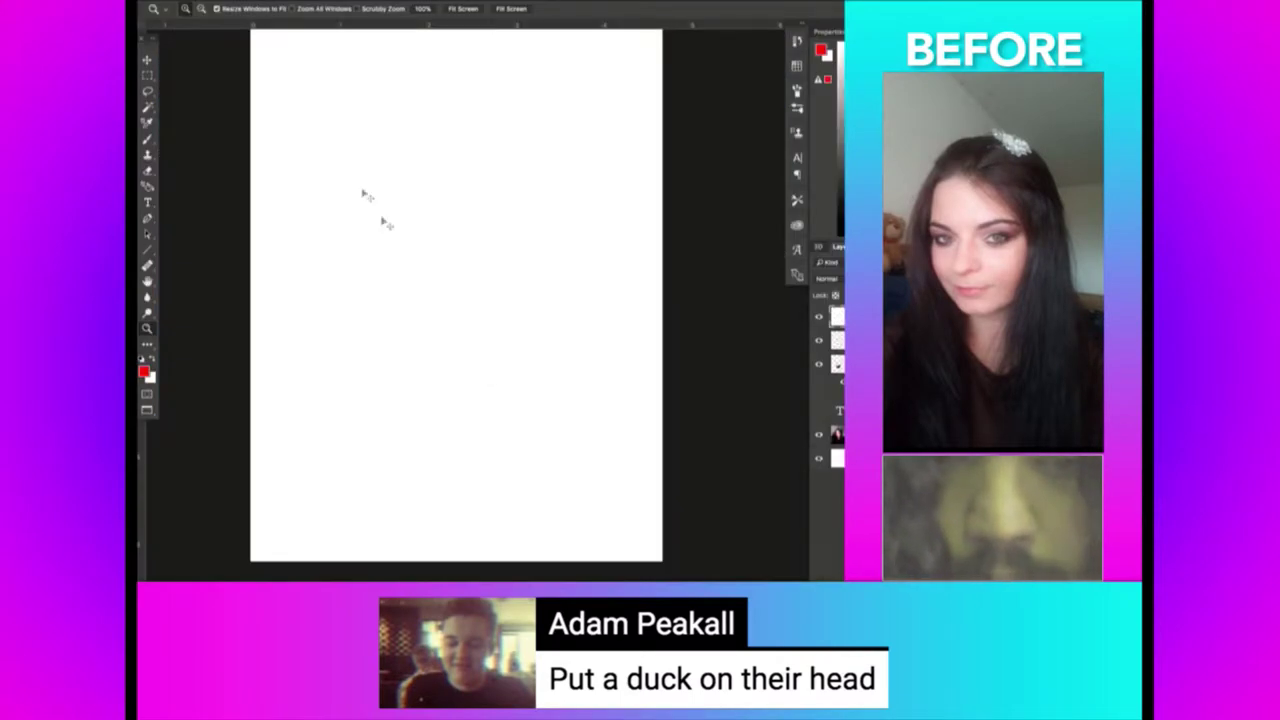
# Paste the duck picture into the selfie and move it to the photo's top-left.
pyautogui.hotkey('ctrl', 'v')
pyautogui.hotkey('ctrl', 't')
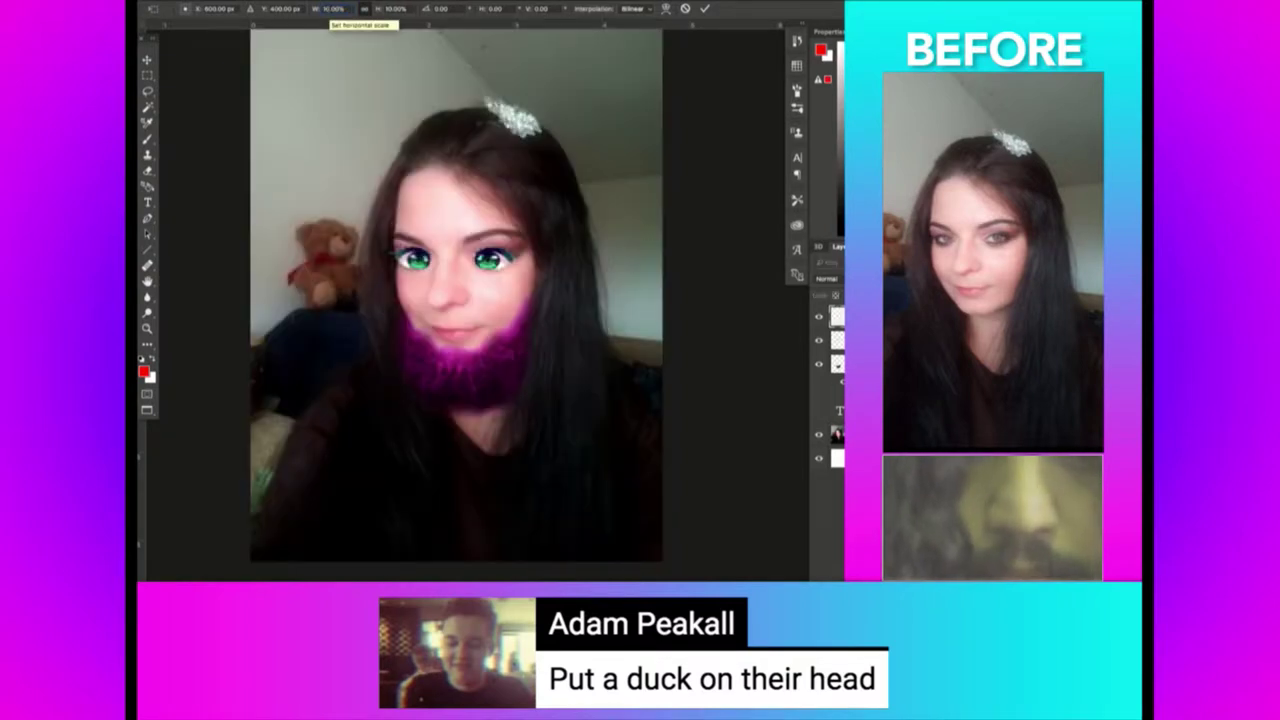
pyautogui.click(146, 62)
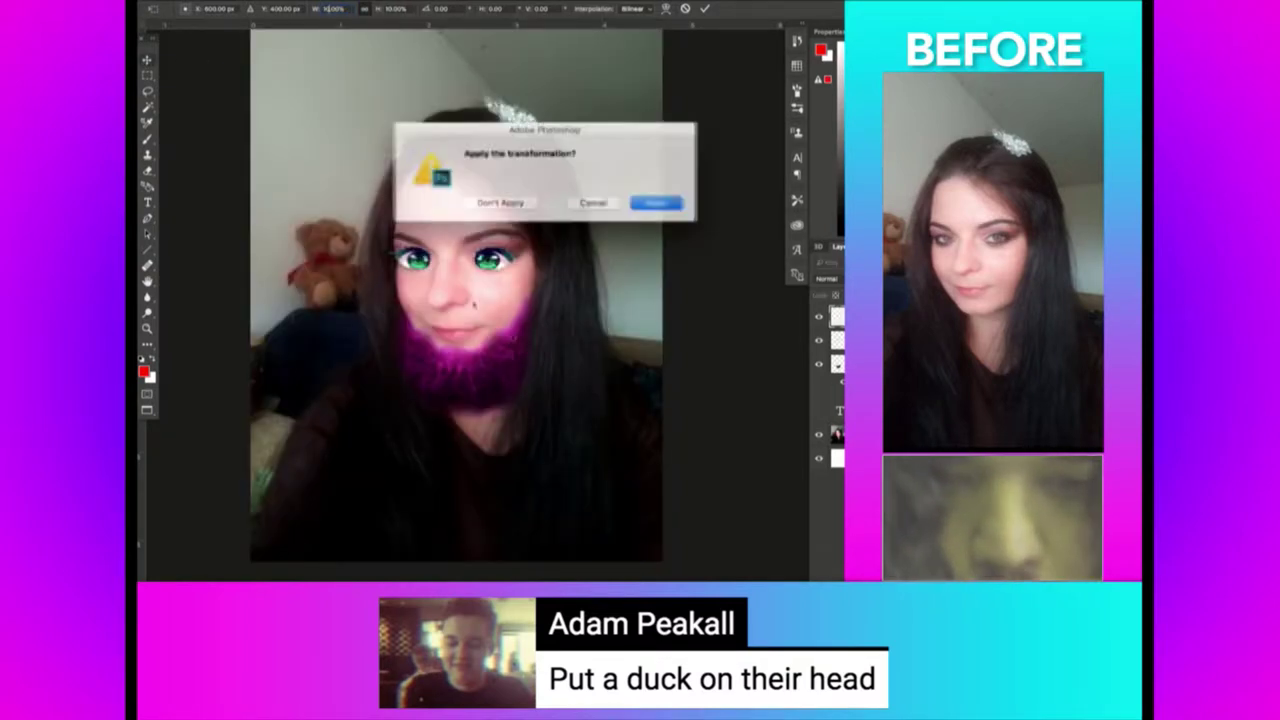
pyautogui.press('Return')
pyautogui.moveTo(630, 430); pyautogui.dragTo(383, 145)
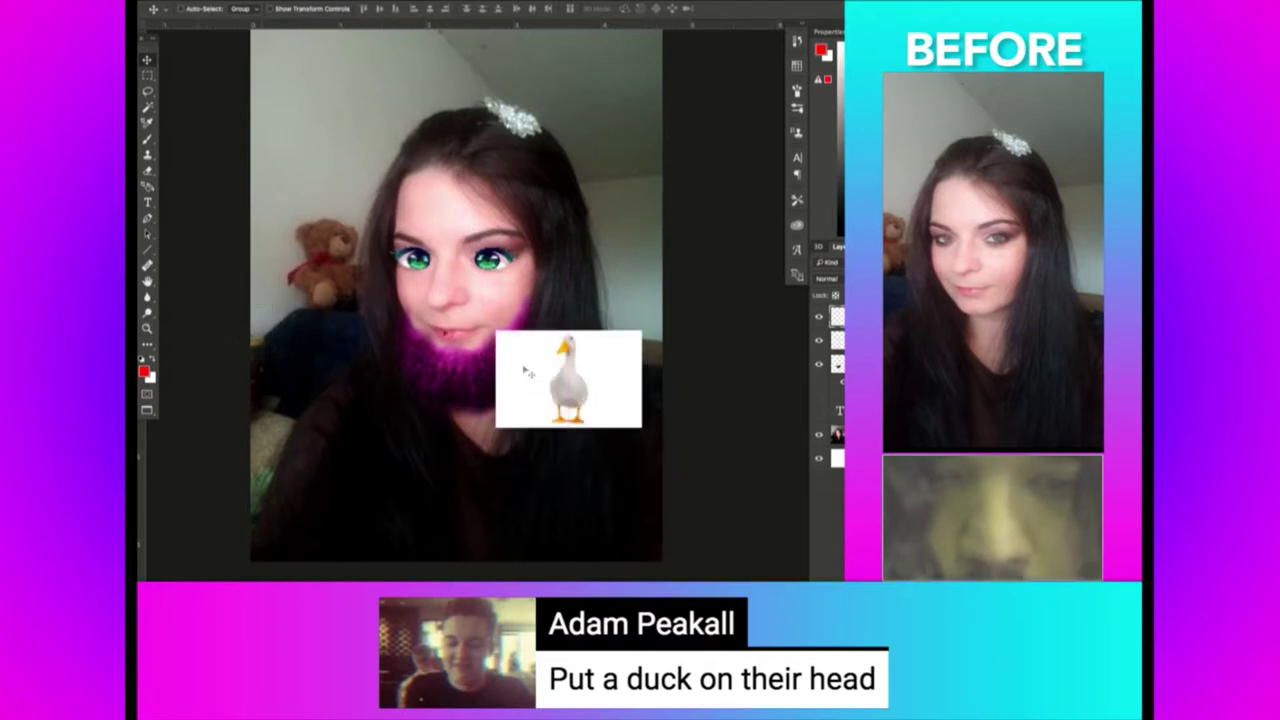
# Delete the duck's white background, then enlarge and place it on her head.
pyautogui.press('w')
pyautogui.click(383, 145)
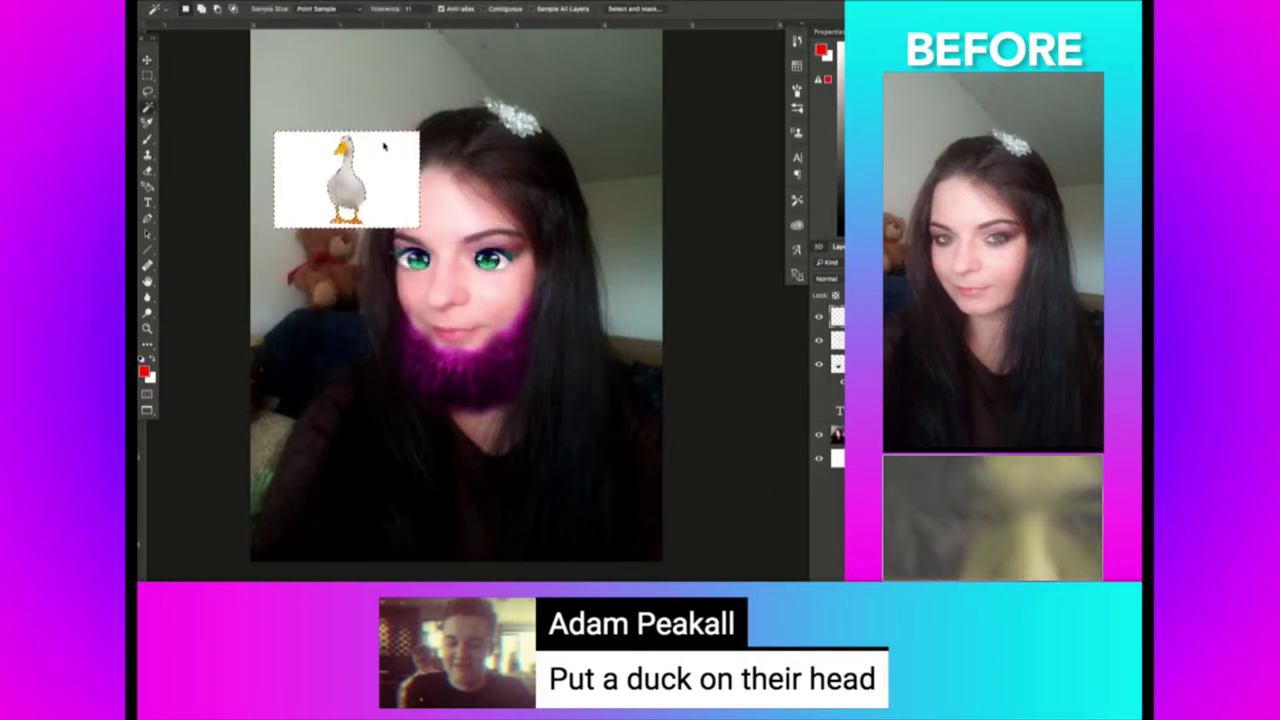
pyautogui.press('Delete')
pyautogui.hotkey('ctrl', 't')
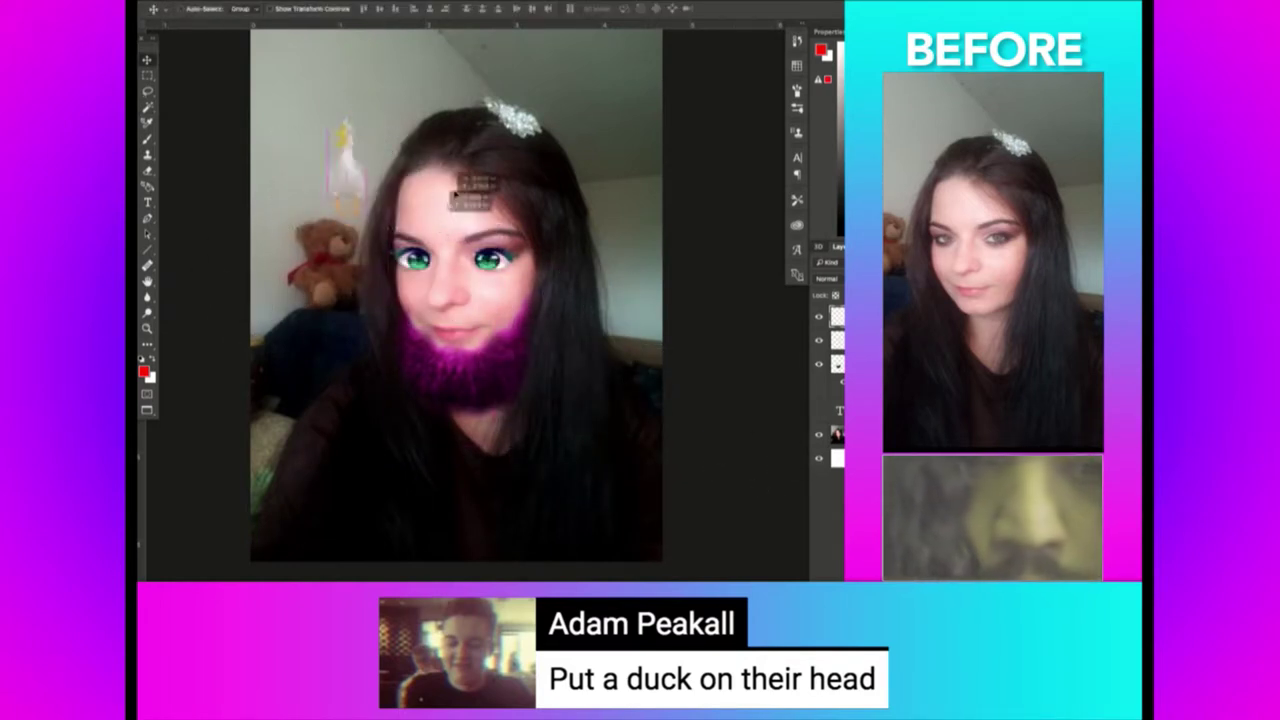
pyautogui.moveTo(347, 180); pyautogui.dragTo(436, 100)
pyautogui.moveTo(578, 186); pyautogui.dragTo(590, 150)
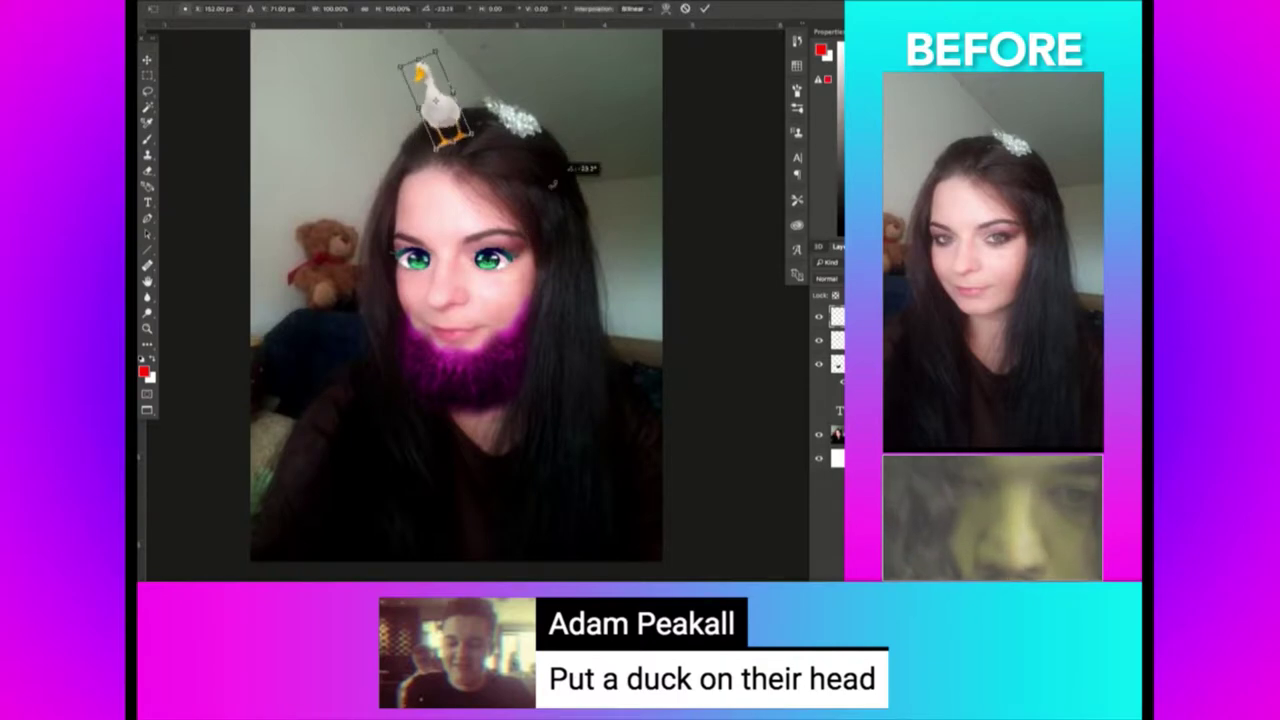
pyautogui.press('Return')
pyautogui.moveTo(549, 197)
pyautogui.mouseDown()
pyautogui.moveTo(500, 185)
pyautogui.moveTo(510, 188)
pyautogui.mouseUp()
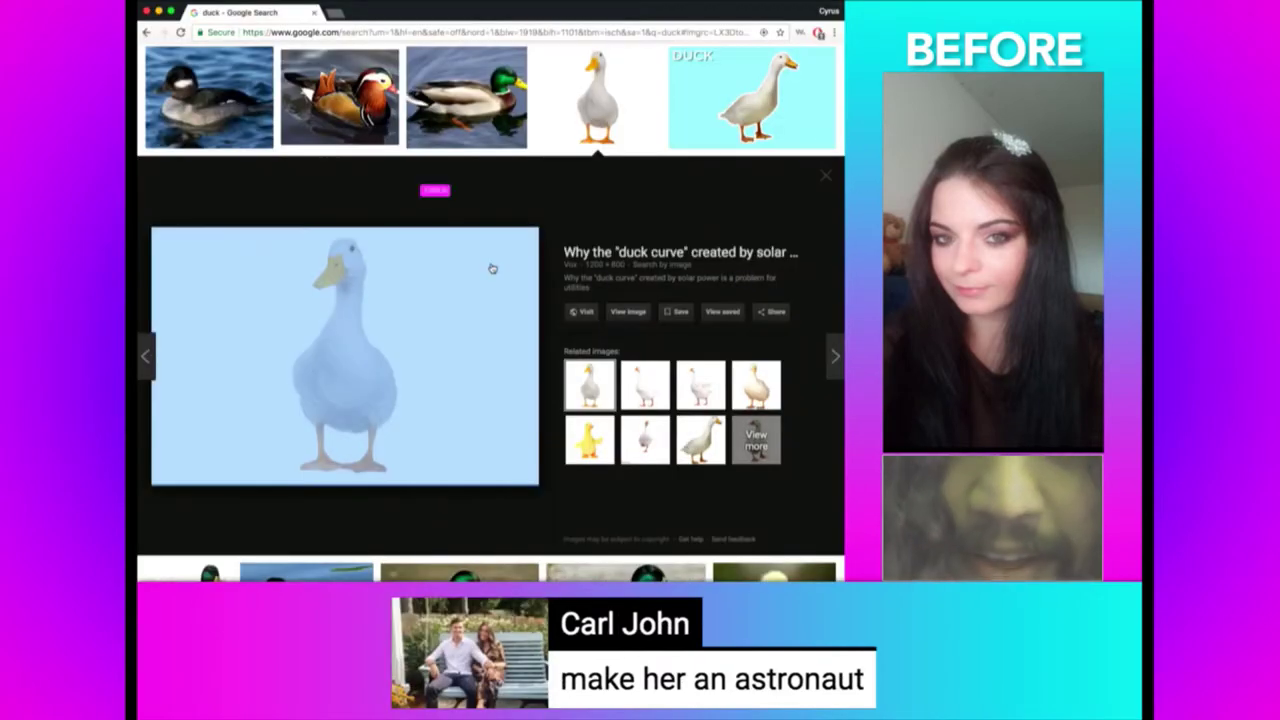
# Search Google Images for 'moon landing' and copy the Earth-over-moon picture.
pyautogui.write('moon landing')
pyautogui.press('Return')
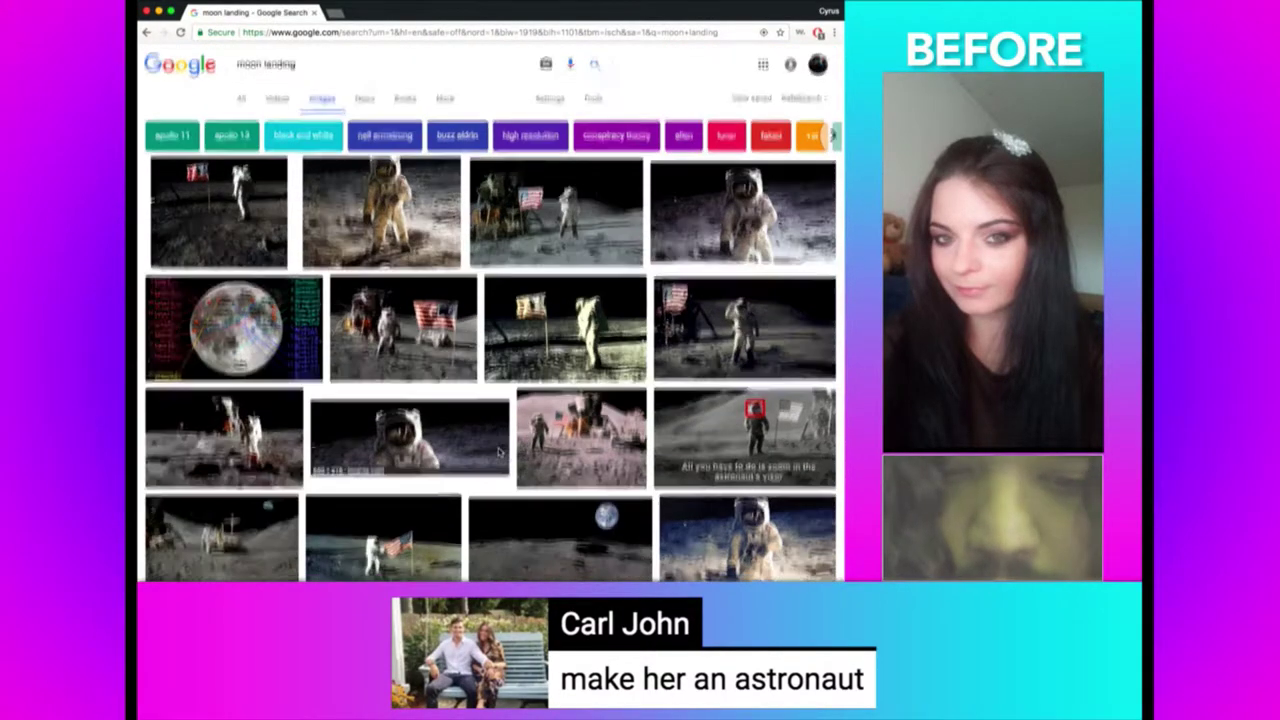
pyautogui.scroll(-2, 515, 457)
pyautogui.click(533, 447)
pyautogui.rightClick(420, 340)
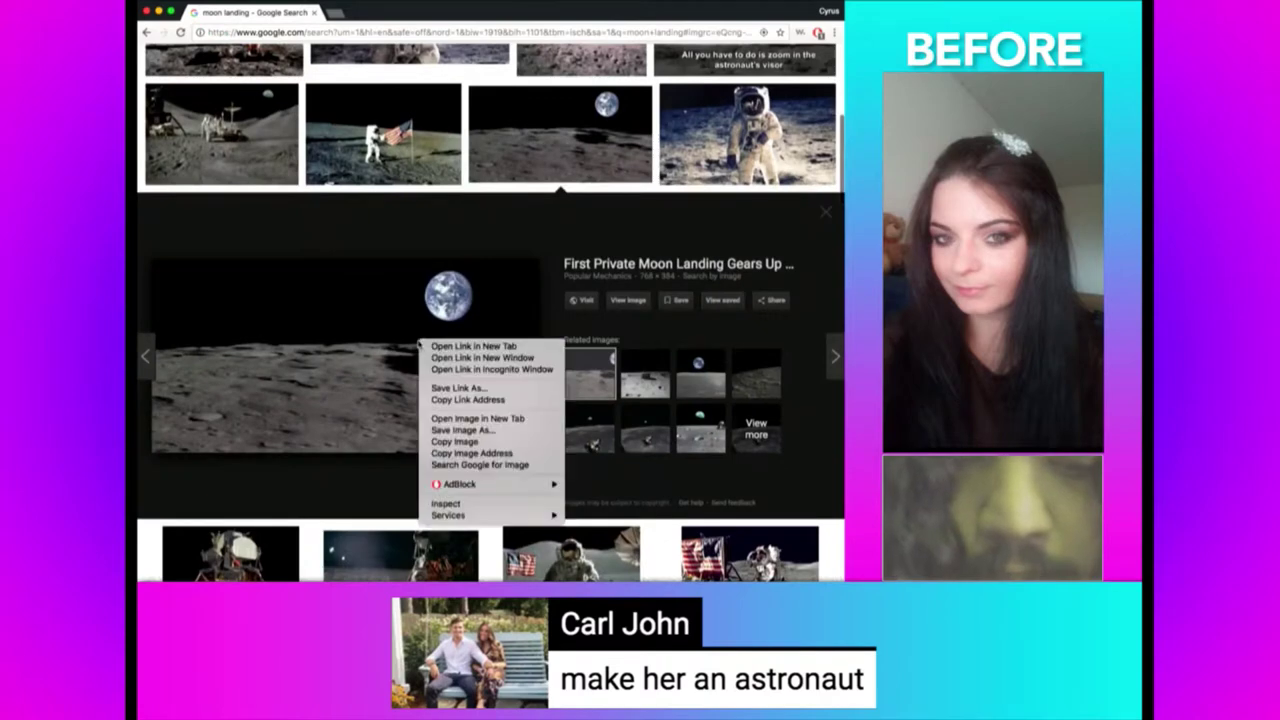
pyautogui.click(462, 443)
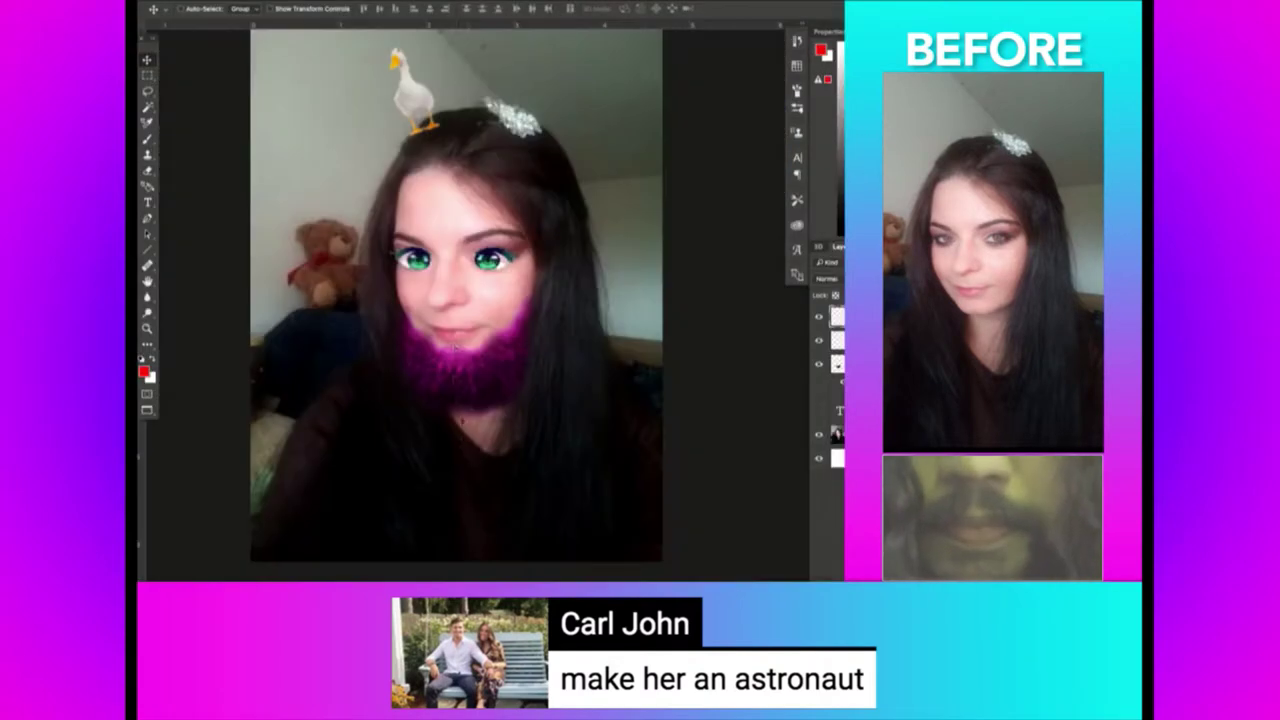
# Paste the Earth-over-moon picture, enlarged over the canvas with Earth at the top-right.
pyautogui.hotkey('ctrl', 'v')
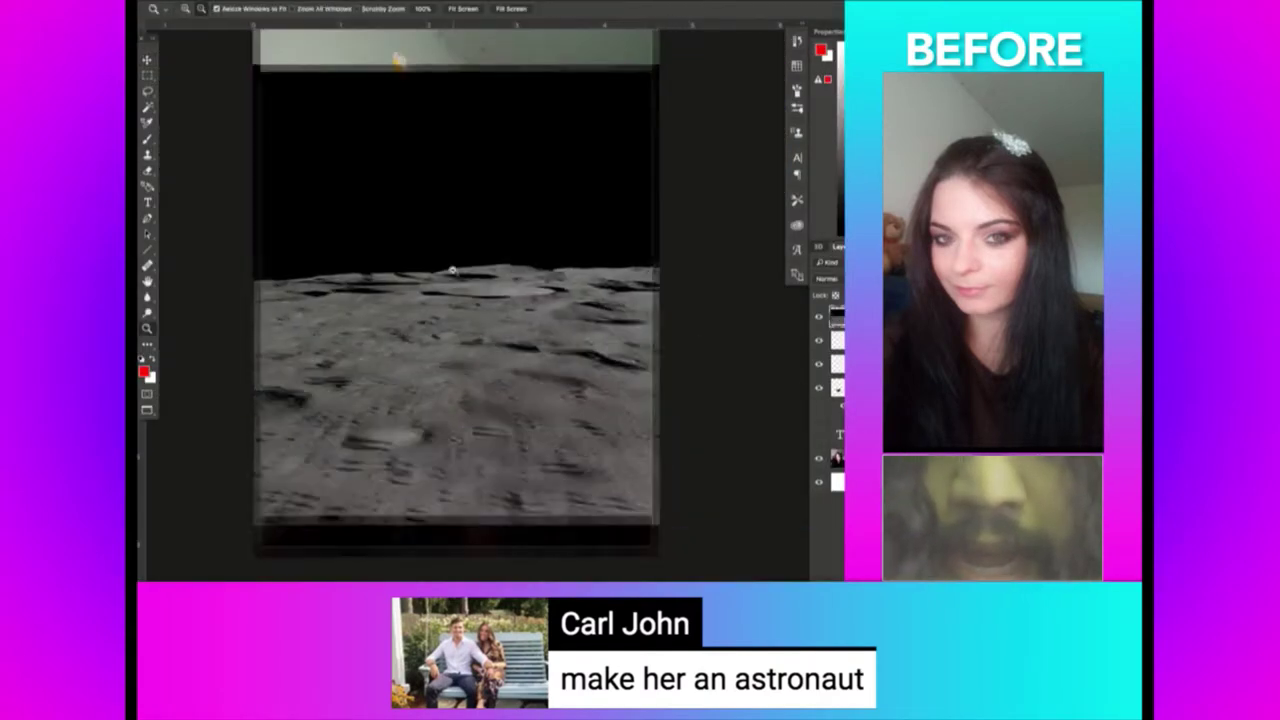
pyautogui.hotkey('ctrl', '-')
pyautogui.moveTo(230, 330); pyautogui.dragTo(203, 300)
pyautogui.hotkey('ctrl', 't')
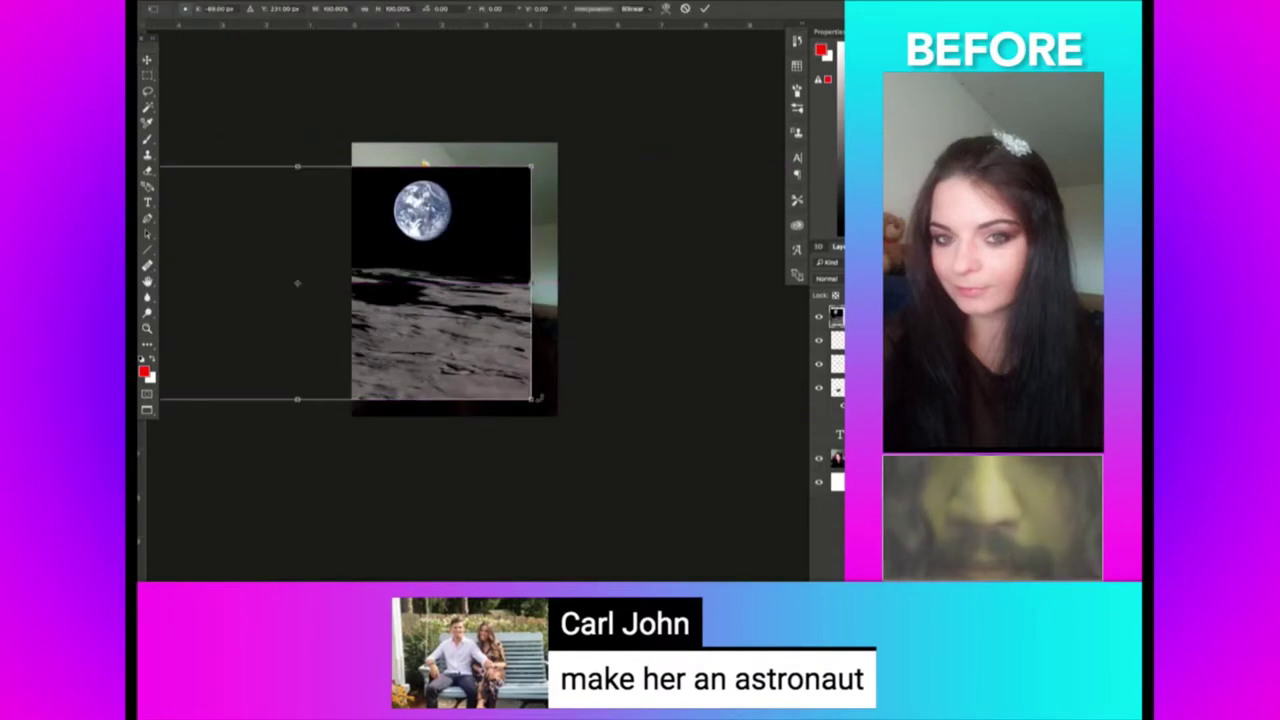
pyautogui.moveTo(533, 402); pyautogui.dragTo(691, 463)
pyautogui.press('Return')
pyautogui.moveTo(438, 272); pyautogui.dragTo(460, 265)
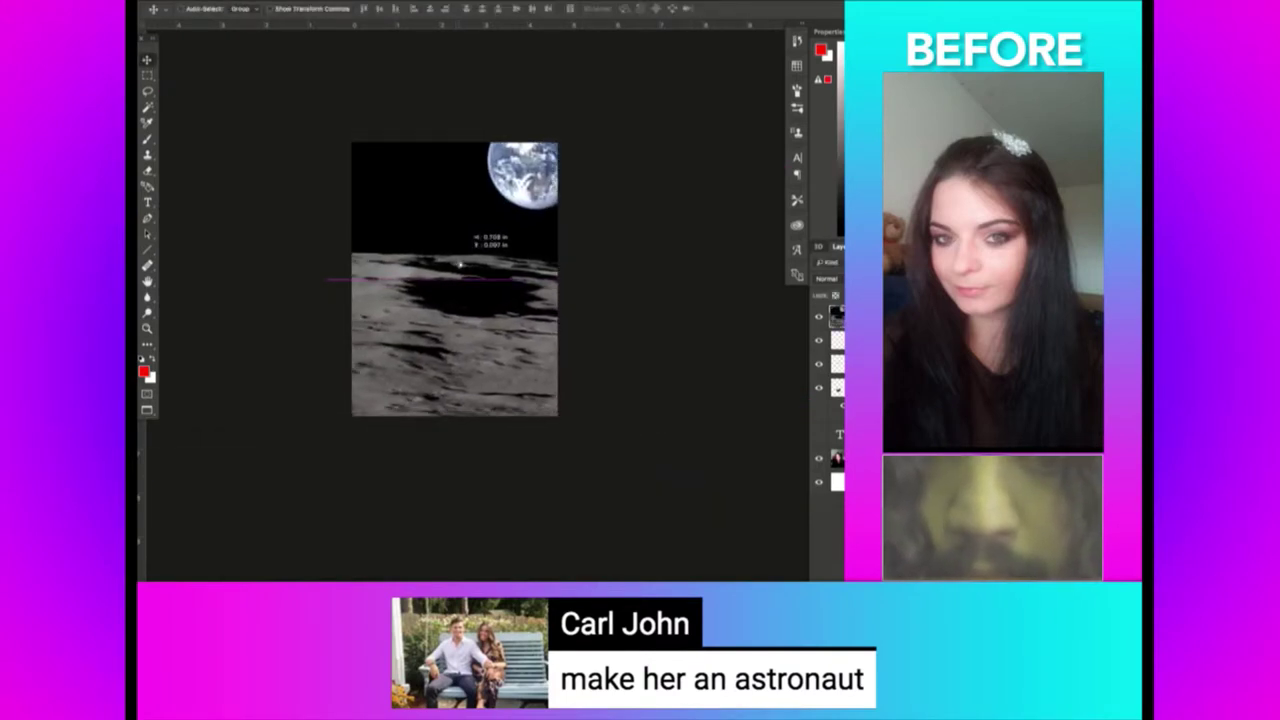
pyautogui.hotkey('ctrl', 'u')
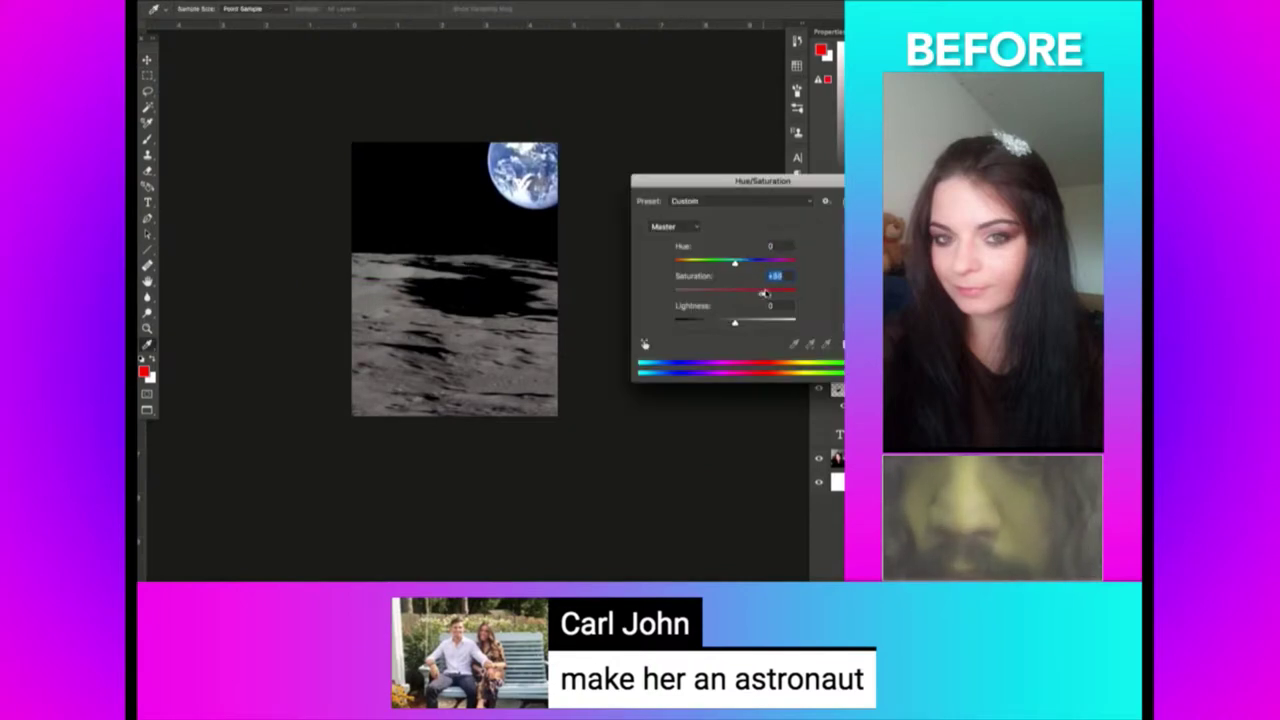
pyautogui.press('Return')
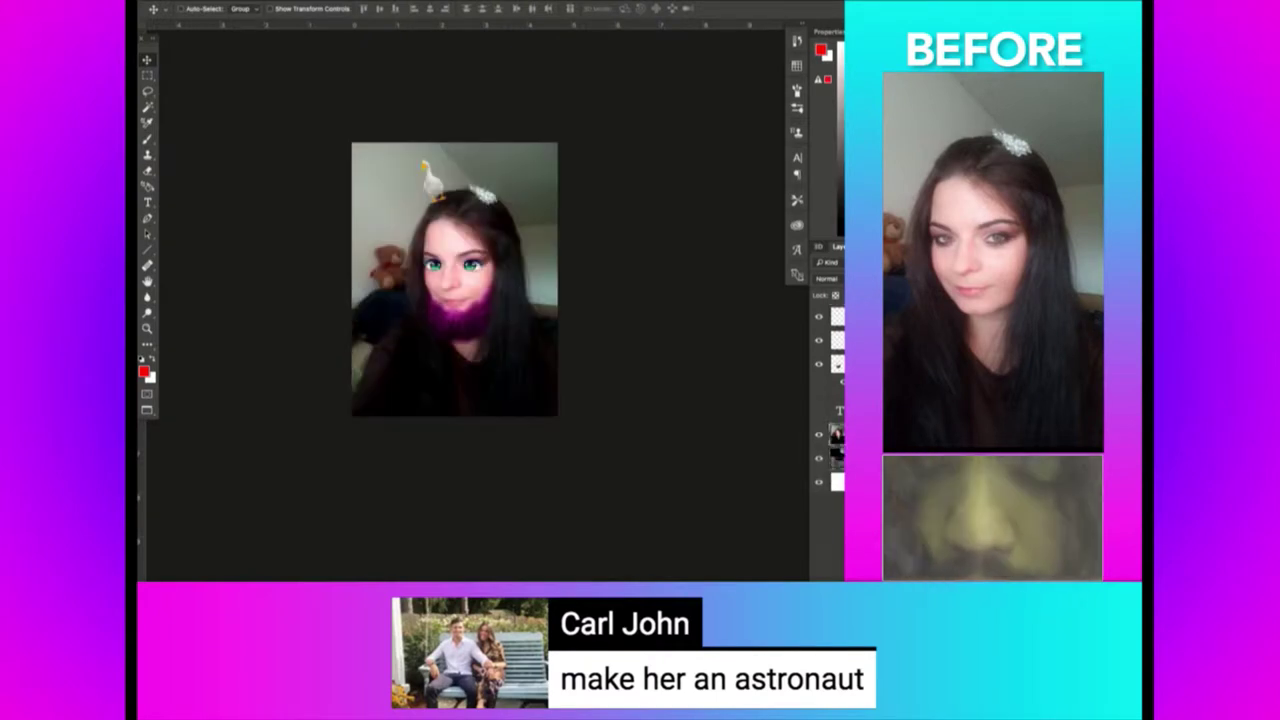
pyautogui.press('l')
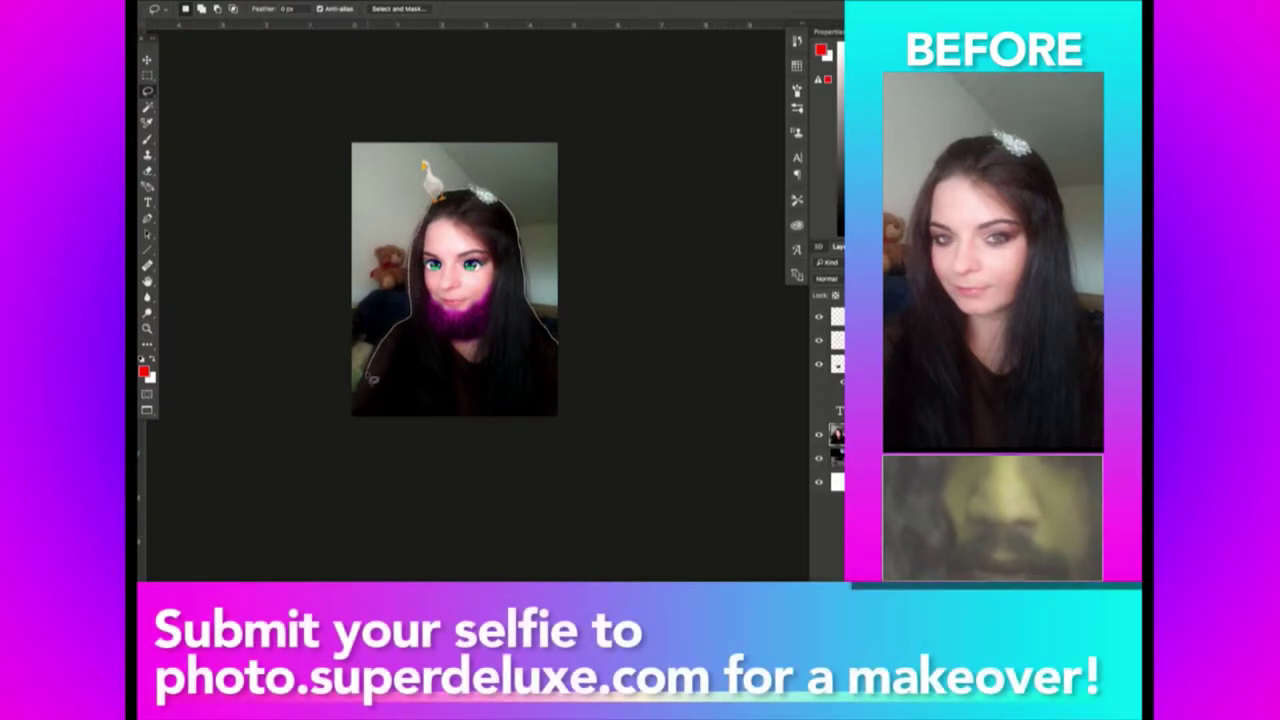
# Lasso around the girl and zoom in to inspect the cutout edges.
pyautogui.moveTo(349, 425); pyautogui.dragTo(605, 468)
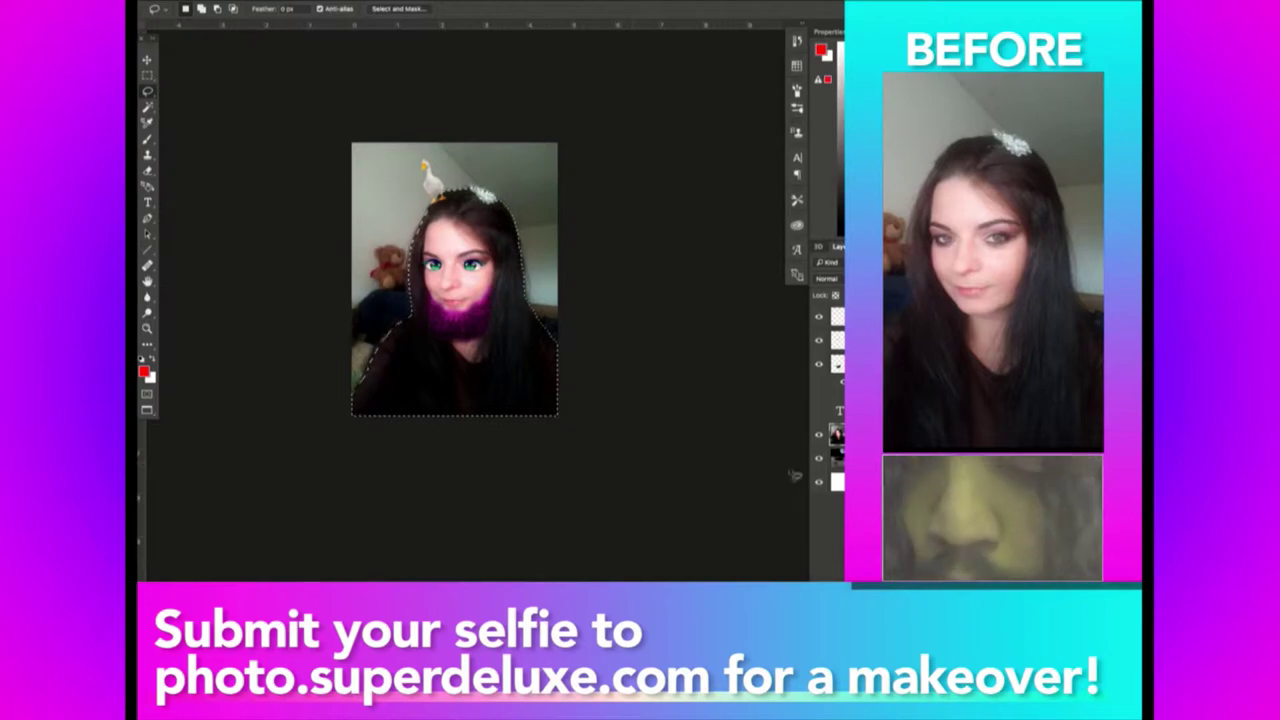
pyautogui.press('z')
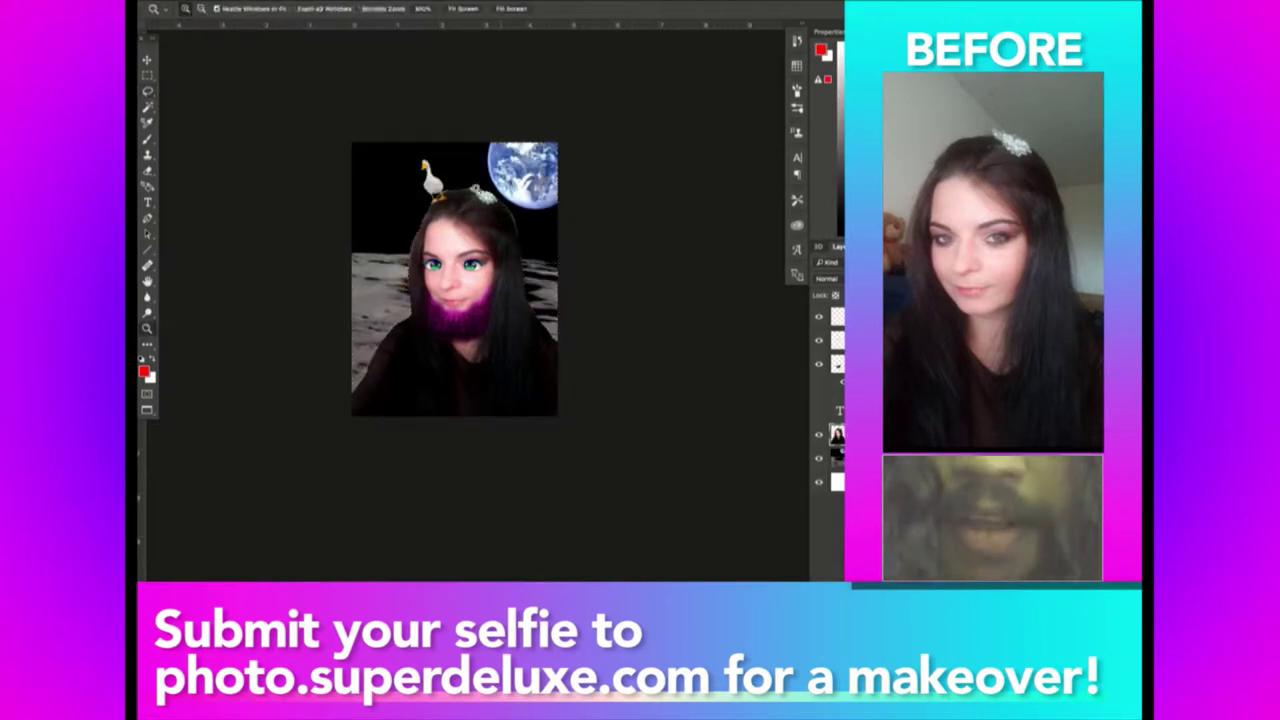
pyautogui.click(499, 428)
pyautogui.keyDown('alt'); pyautogui.click(499, 428); pyautogui.keyUp('alt')
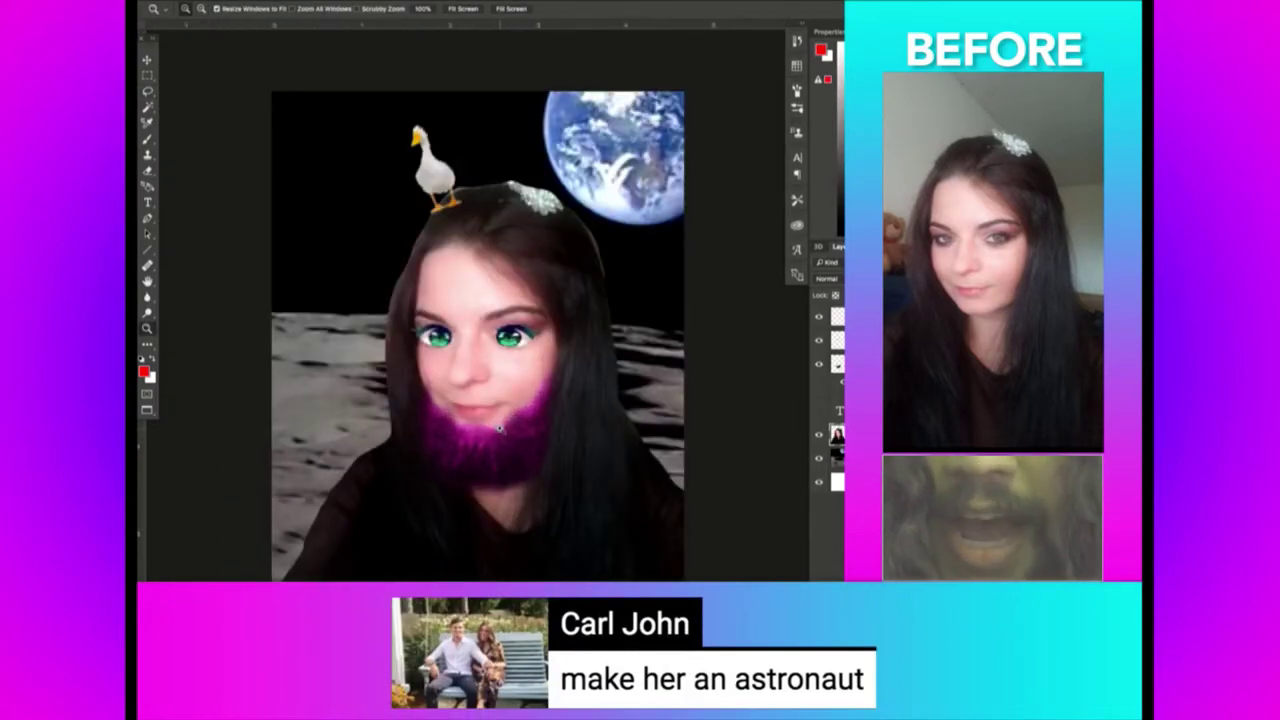
pyautogui.keyDown('alt'); pyautogui.click(510, 340); pyautogui.keyUp('alt')
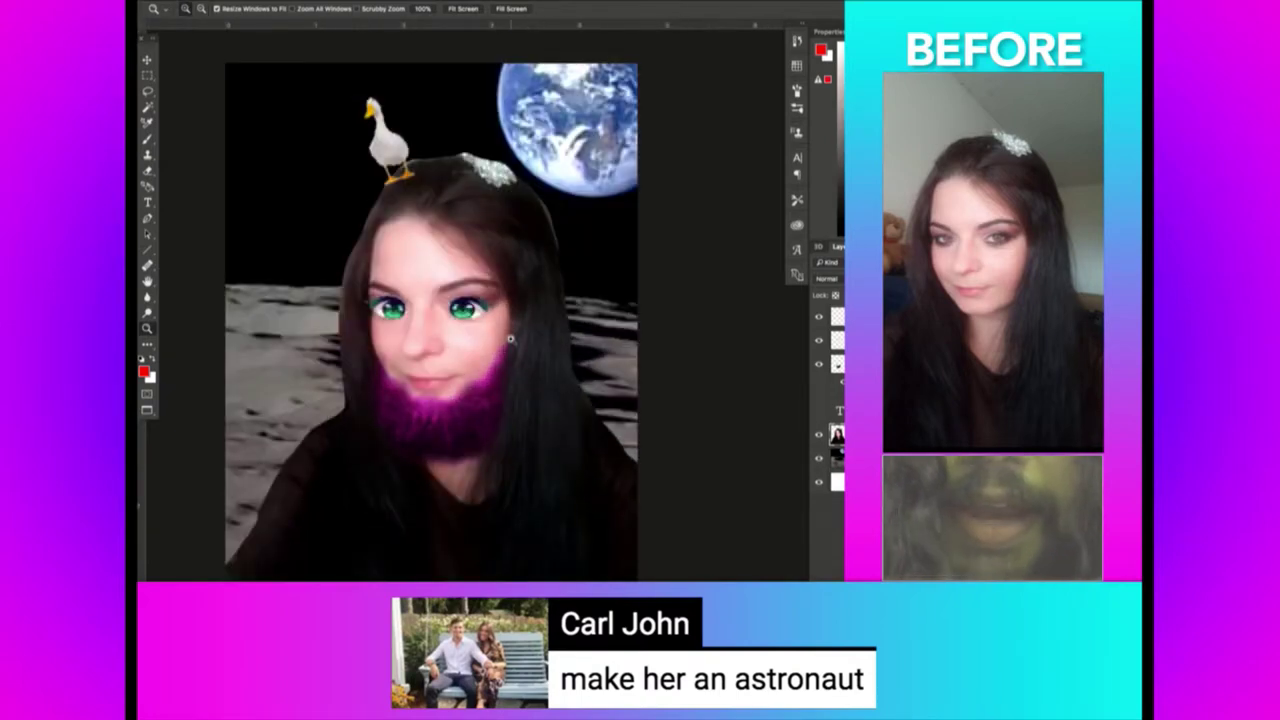
pyautogui.press('super+Tab')
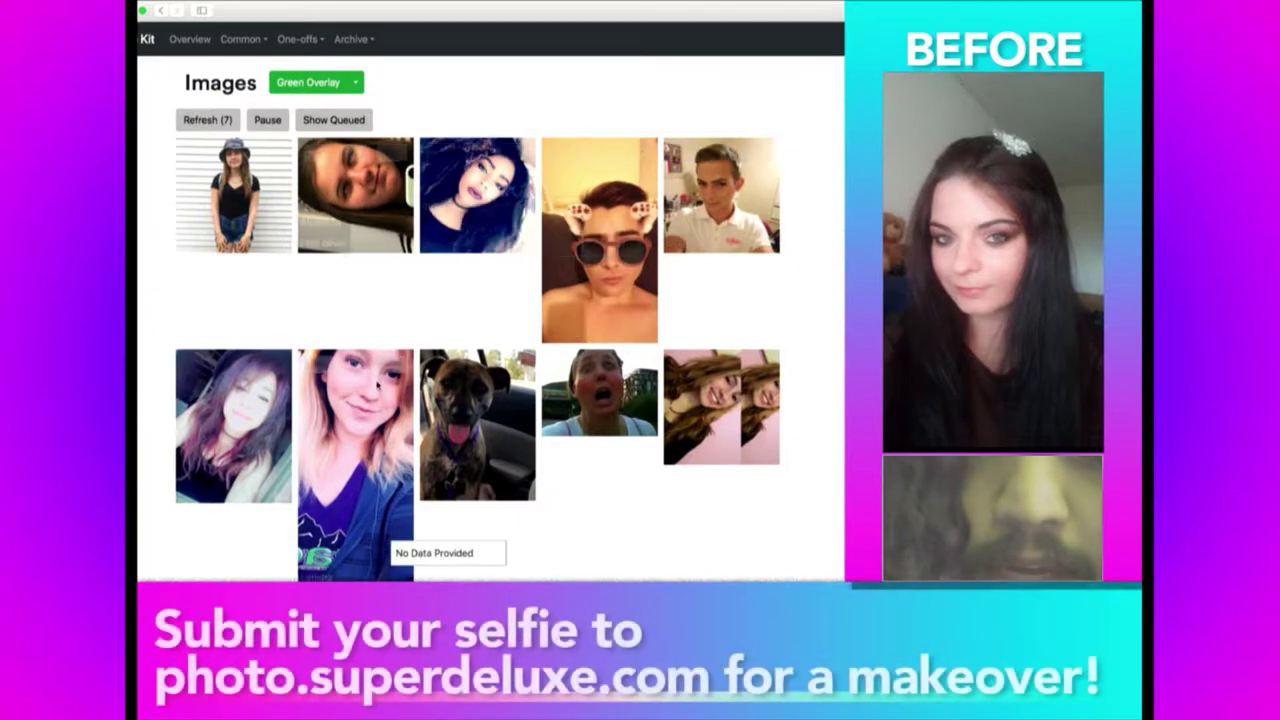
# Find the bearded man's selfie in the Images grid and copy his photo.
pyautogui.scroll(-2, 443, 470)
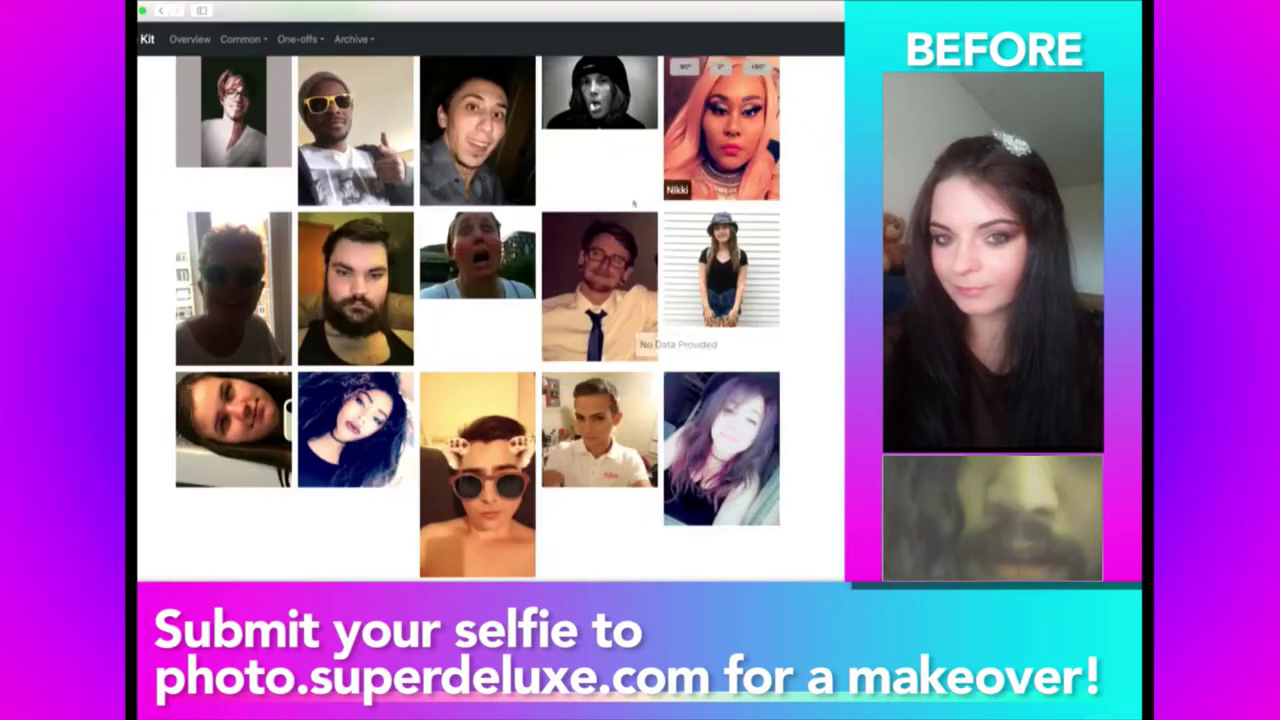
pyautogui.scroll(-3, 508, 339)
pyautogui.scroll(-2, 508, 339)
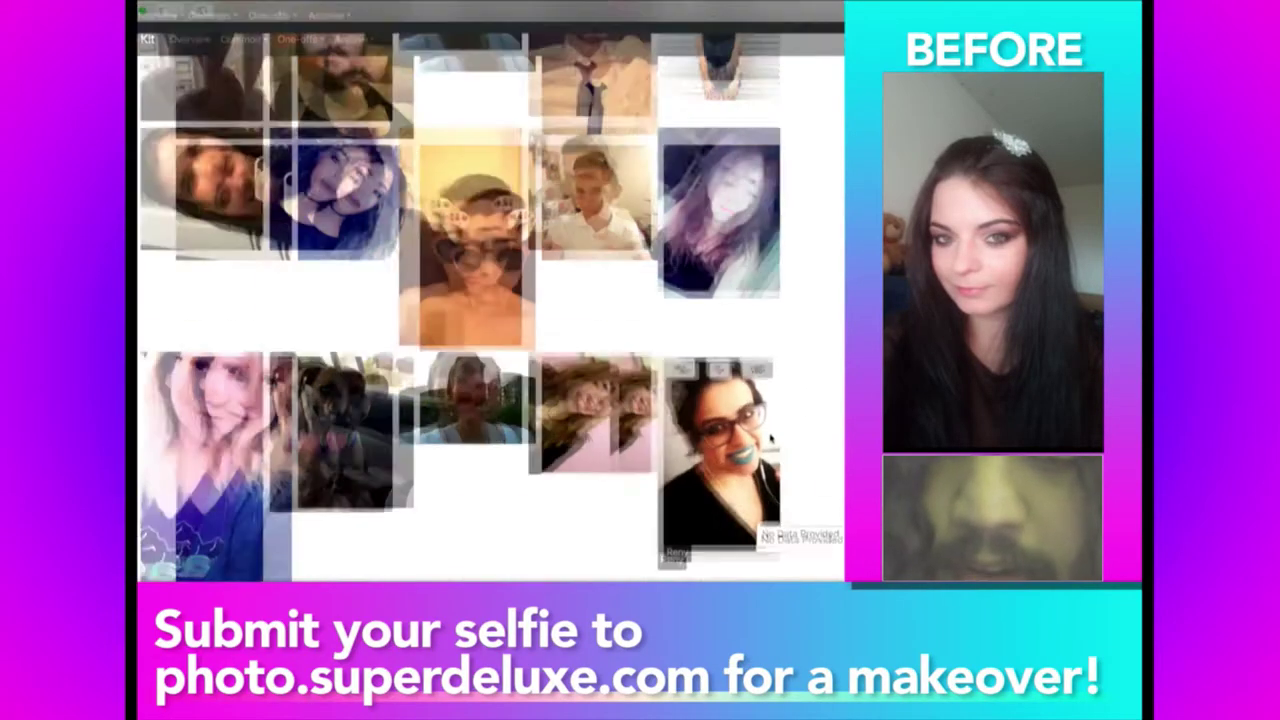
pyautogui.scroll(5, 478, 318)
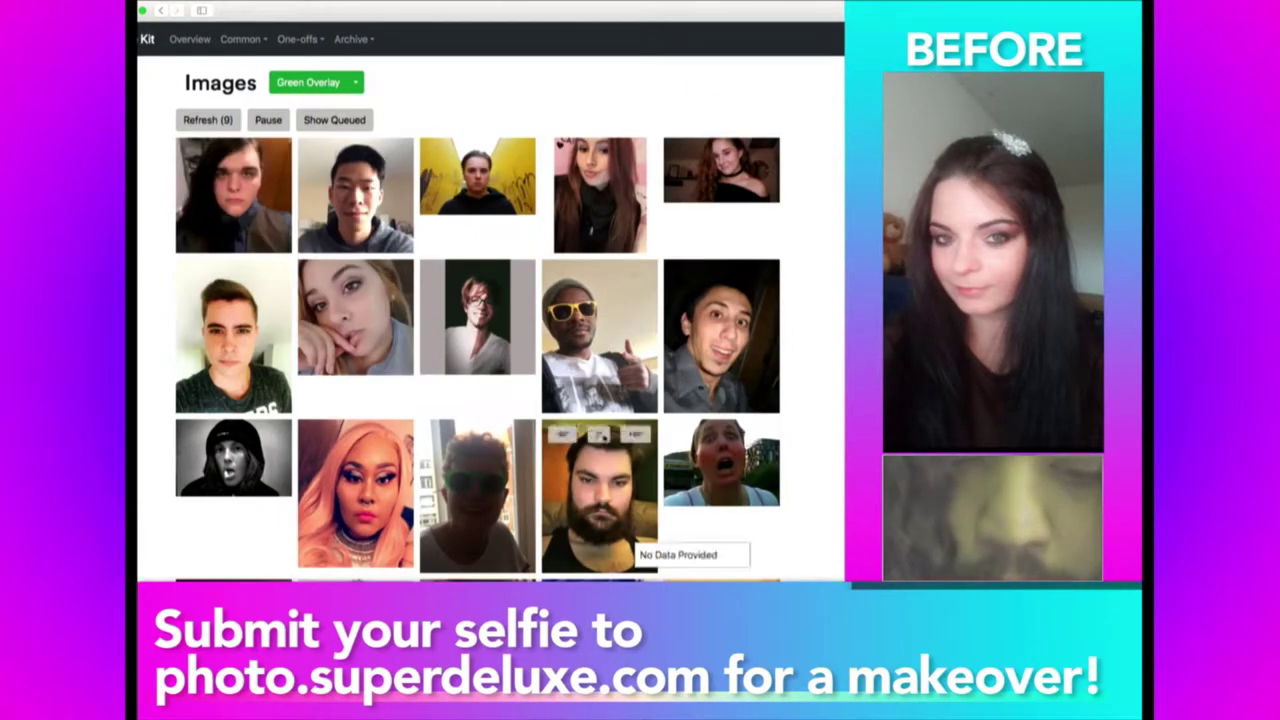
pyautogui.scroll(-3, 603, 430)
pyautogui.click(598, 405)
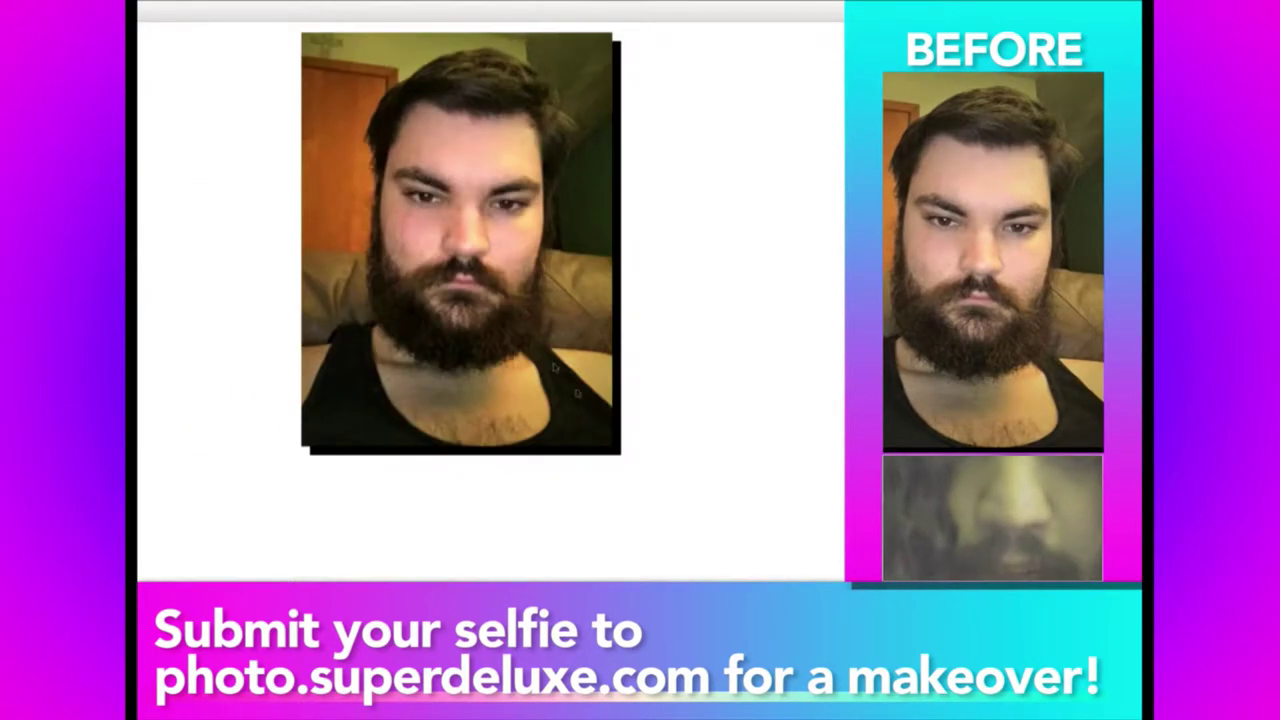
pyautogui.rightClick(500, 258)
pyautogui.click(545, 362)
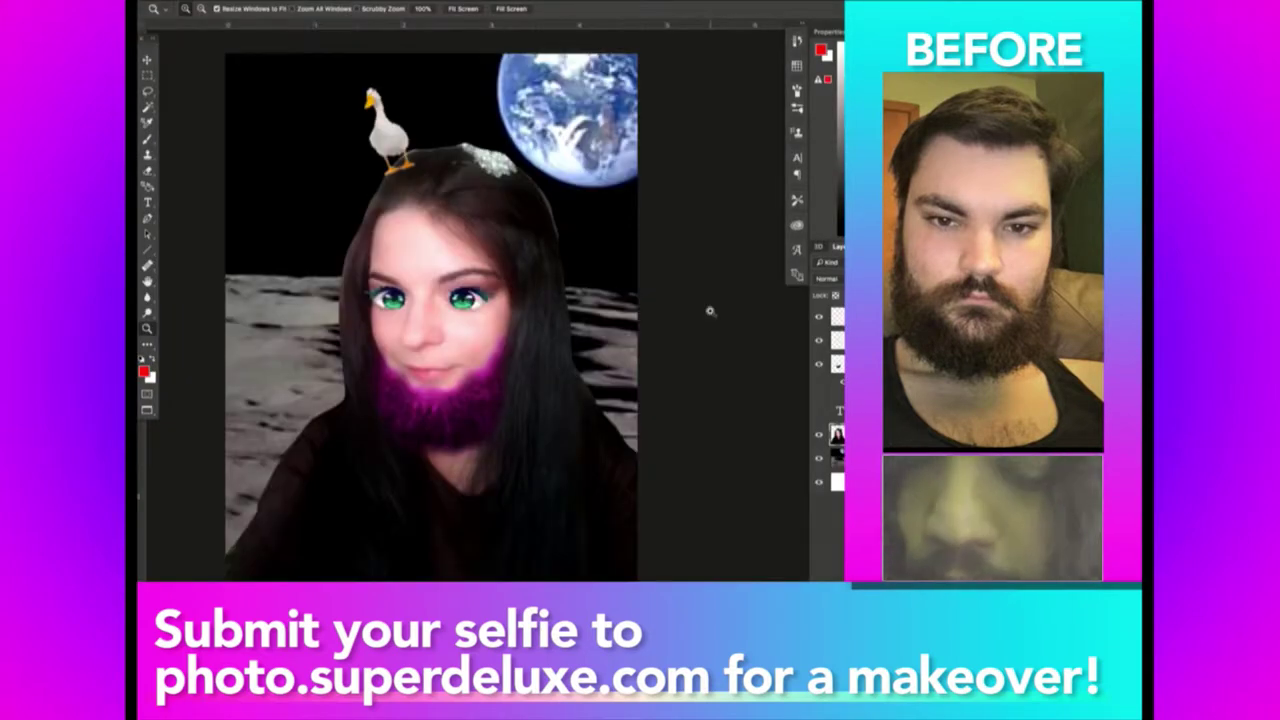
# Paste the bearded man's photo into a new document, zoomed to fit.
pyautogui.hotkey('ctrl', 'n')
pyautogui.press('Return')
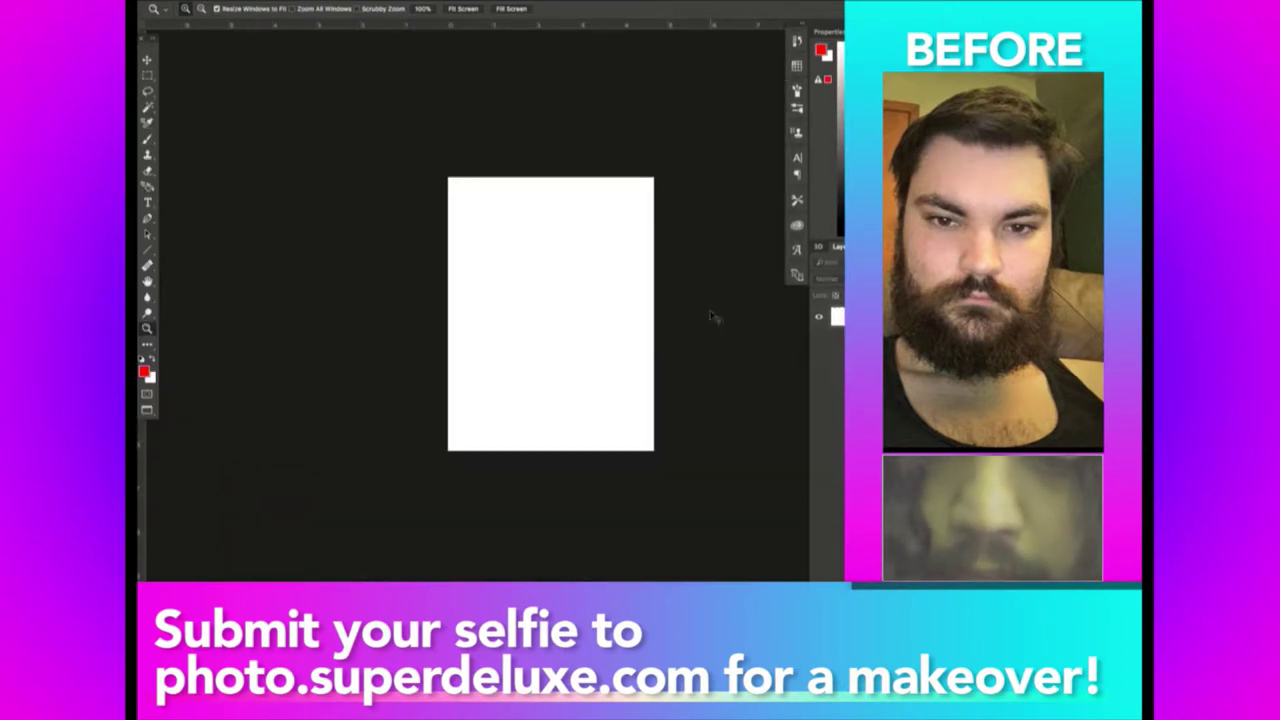
pyautogui.hotkey('ctrl', 'v')
pyautogui.hotkey('ctrl', '0')
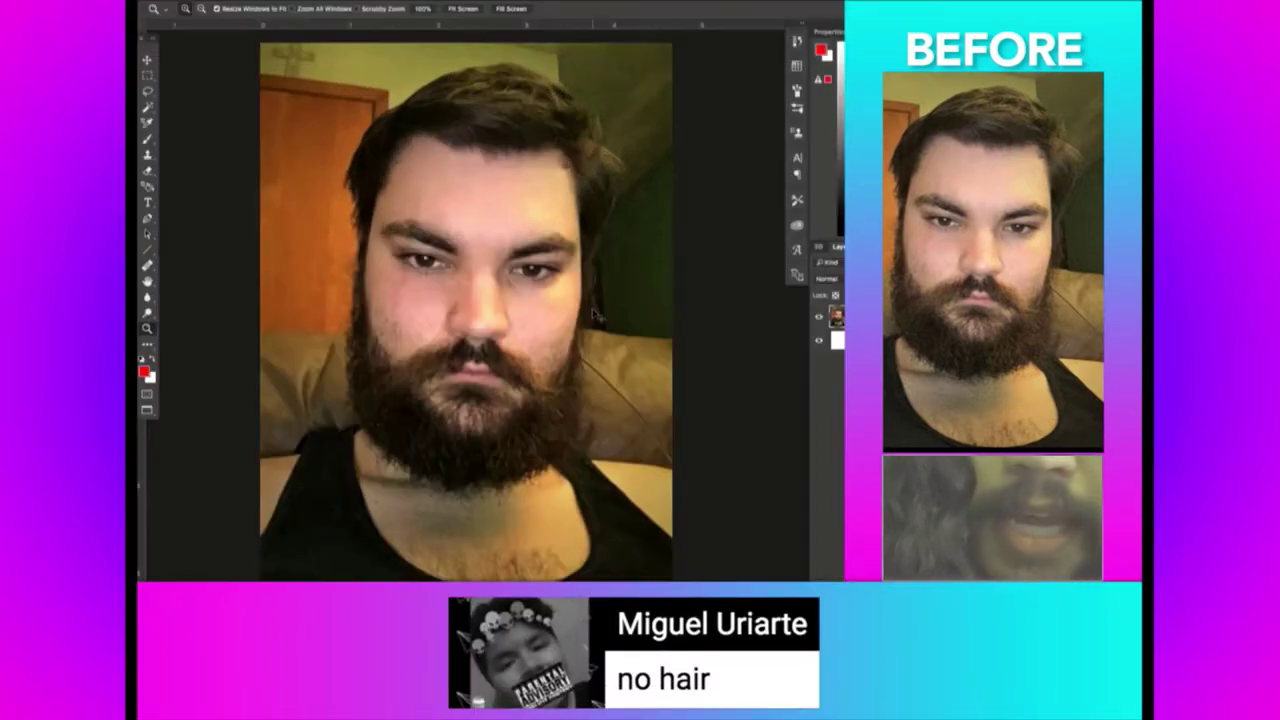
# Search Google Images for 'bald head' and preview the rubber bald head picture.
pyautogui.press('super+Tab')
pyautogui.press('super+l')
pyautogui.write('img')
pyautogui.press('BackSpace')
pyautogui.press('BackSpace')
pyautogui.press('BackSpace')
pyautogui.write('bald')
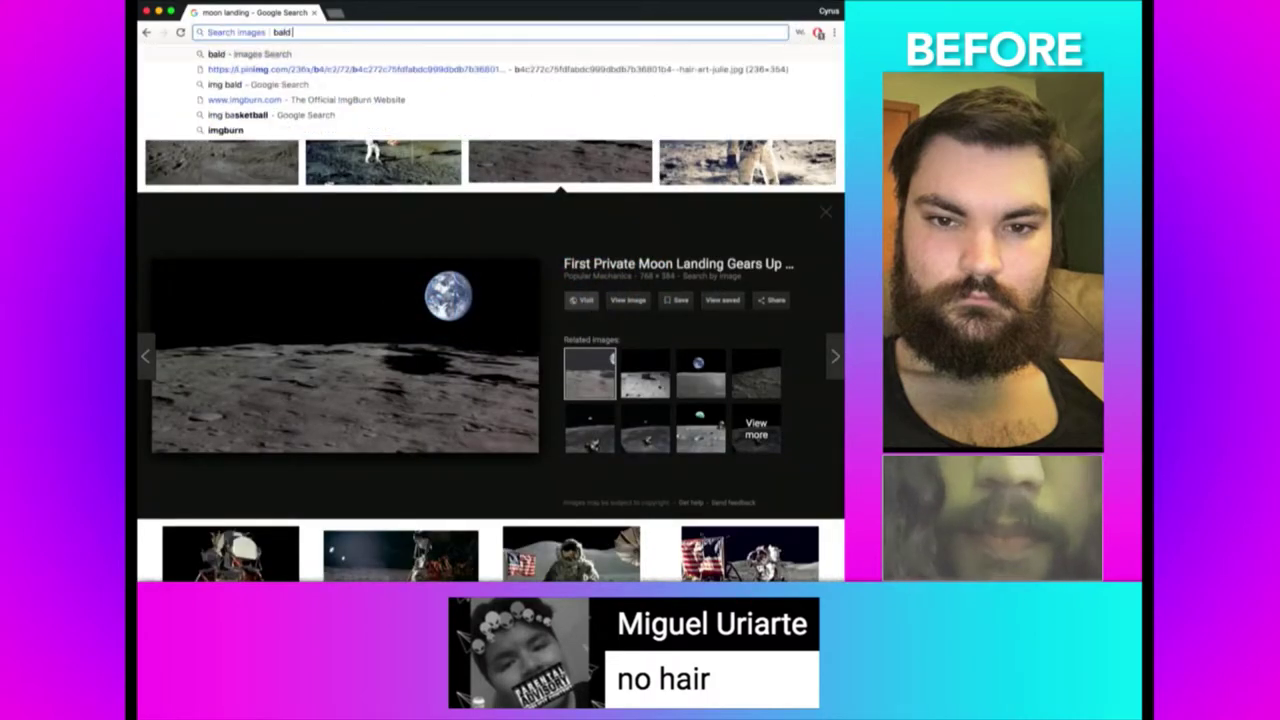
pyautogui.write(' head')
pyautogui.press('Return')
pyautogui.click(213, 200)
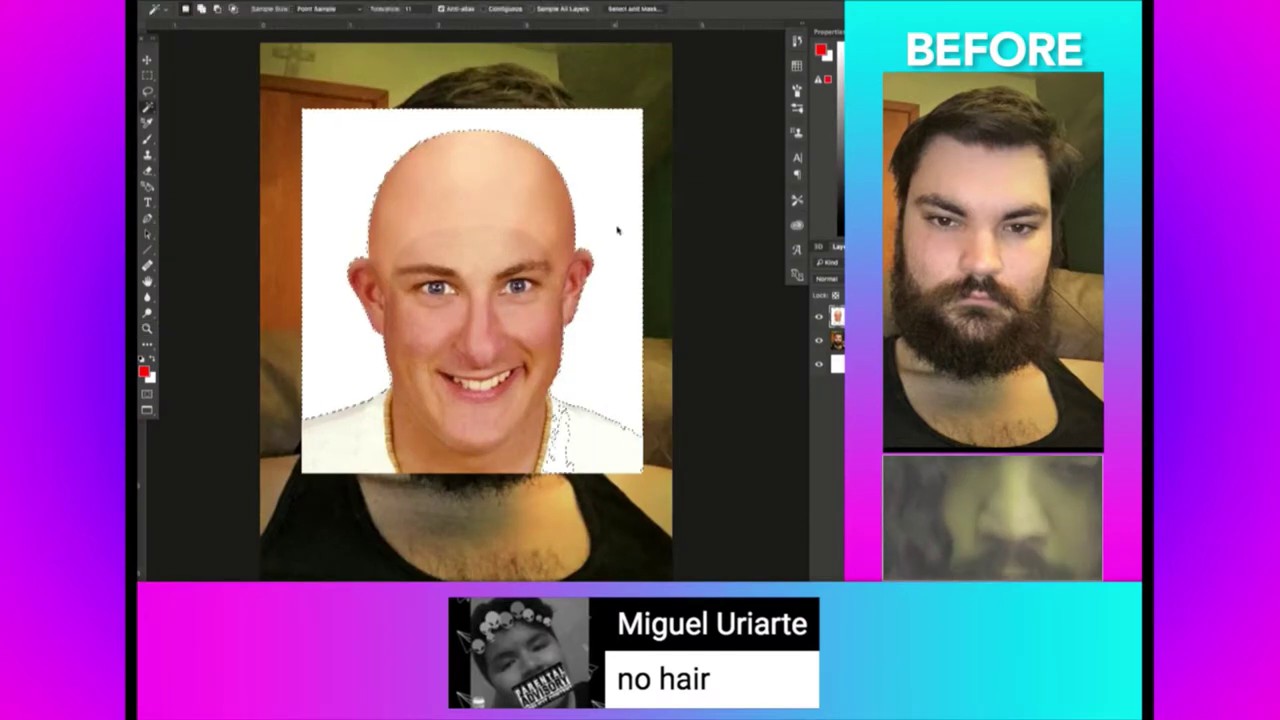
# Delete the bald head's white background and the traced face and body area.
pyautogui.click(614, 229)
pyautogui.press('Delete')
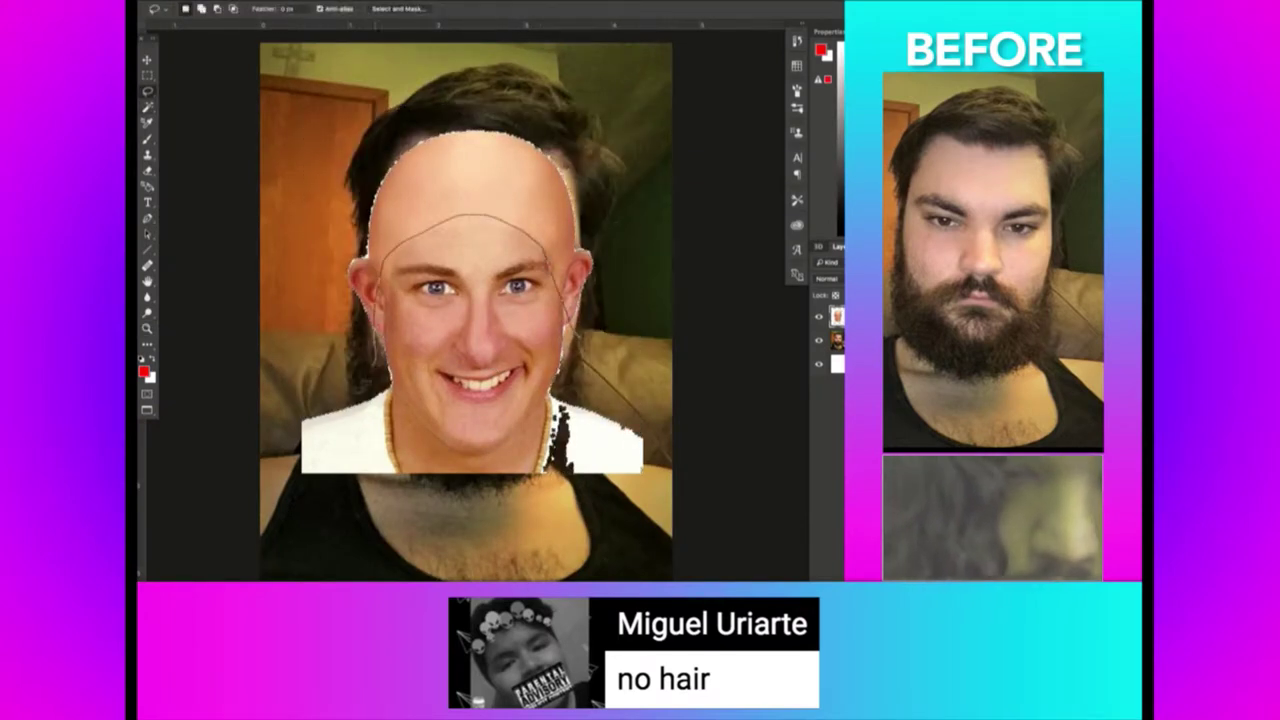
pyautogui.moveTo(640, 420)
pyautogui.mouseDown()
pyautogui.moveTo(378, 300)
pyautogui.moveTo(420, 293)
pyautogui.moveTo(406, 294)
pyautogui.mouseUp()
pyautogui.press('Delete')
# Enlarge and slightly tilt the bald head to cover the man's hair.
pyautogui.press('v')
pyautogui.hotkey('ctrl', 't')
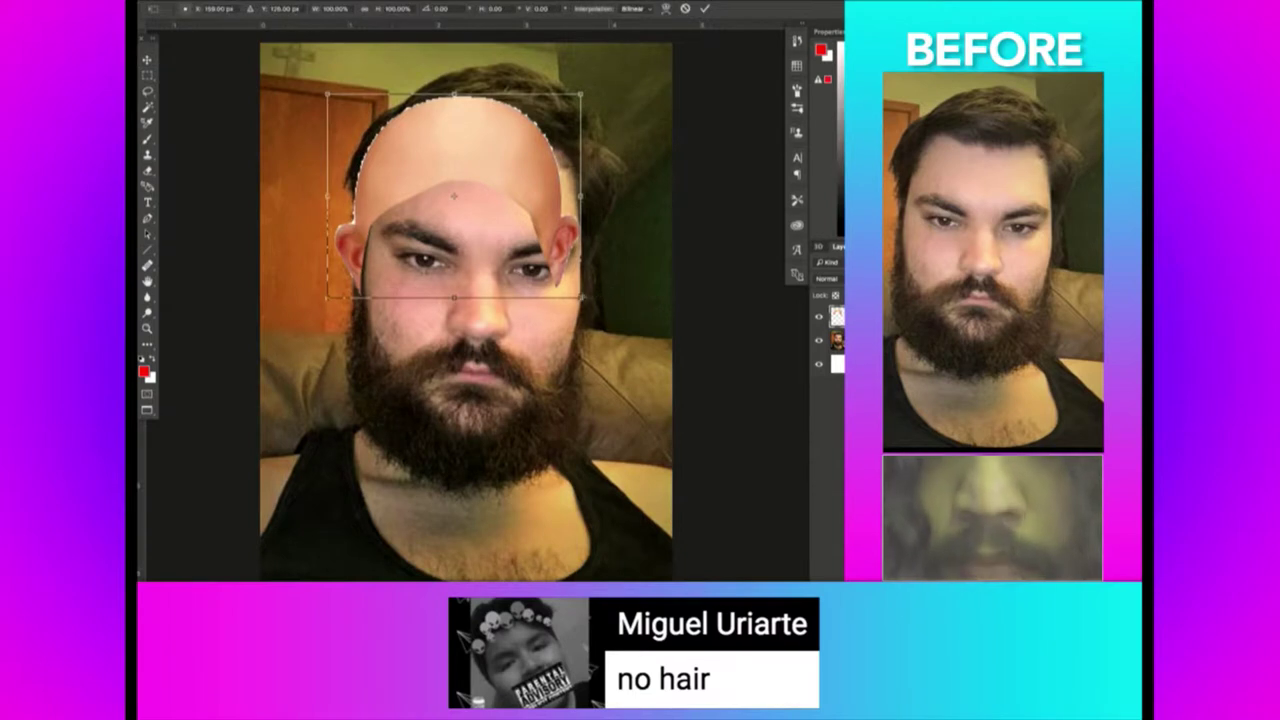
pyautogui.moveTo(583, 298); pyautogui.dragTo(620, 332)
pyautogui.moveTo(645, 408); pyautogui.dragTo(636, 362)
pyautogui.press('Return')
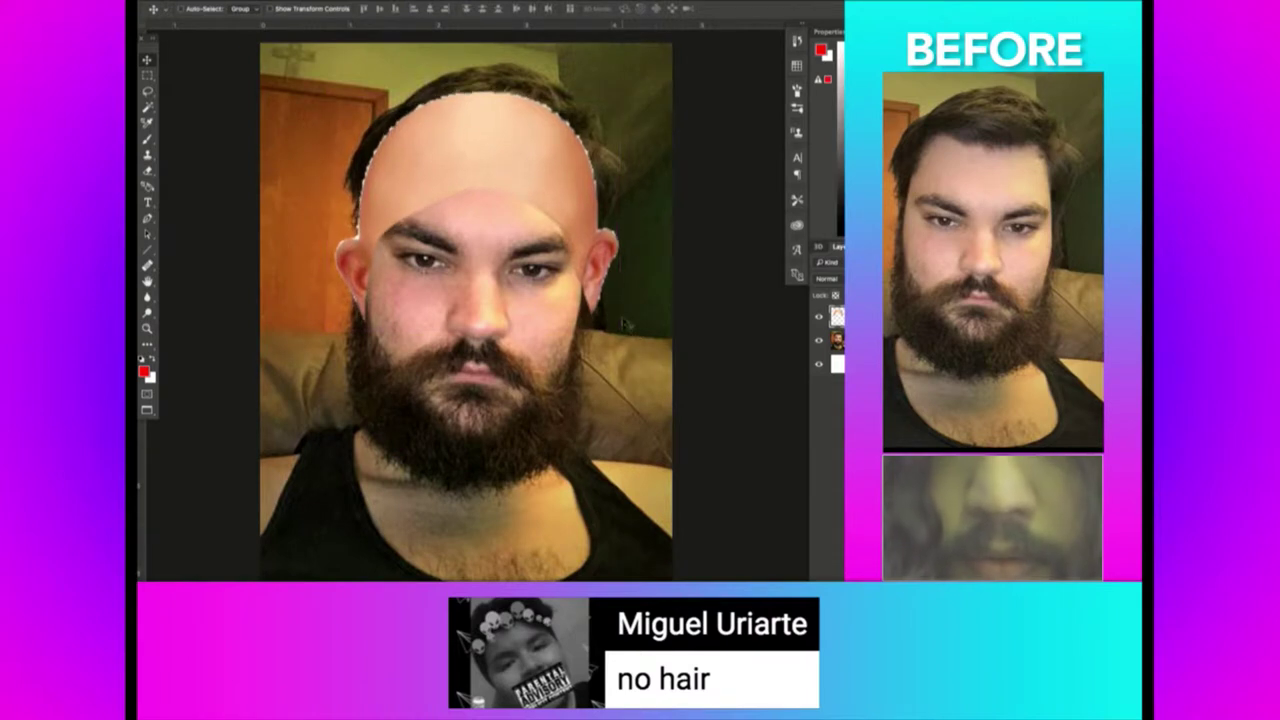
# Lasso the hair sticking out by the right ear and erase it.
pyautogui.press('l')
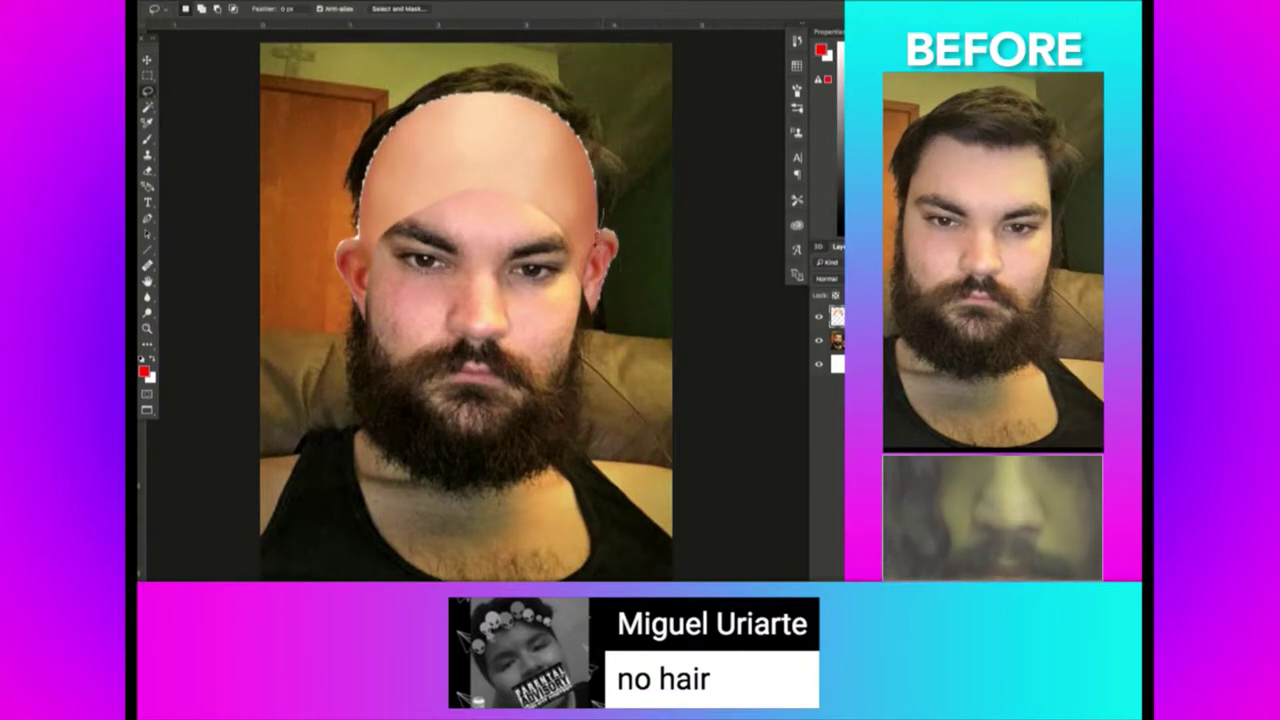
pyautogui.moveTo(674, 212); pyautogui.dragTo(673, 210)
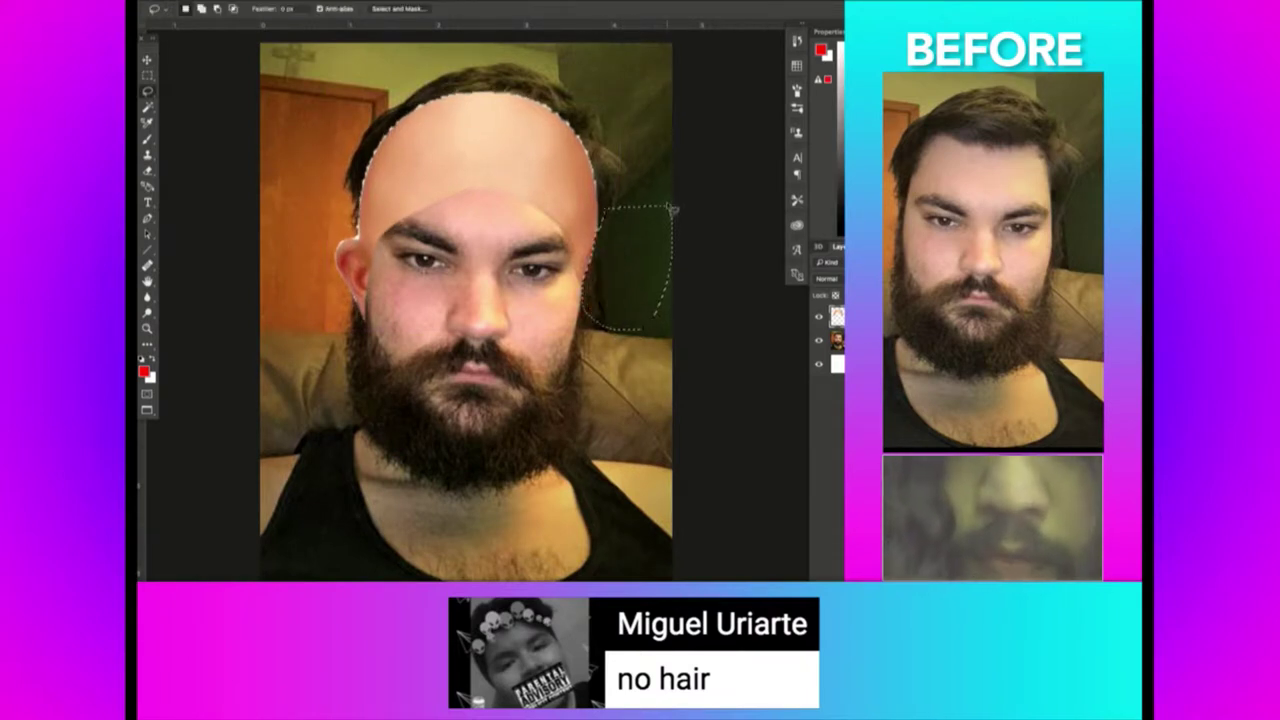
pyautogui.press('e')
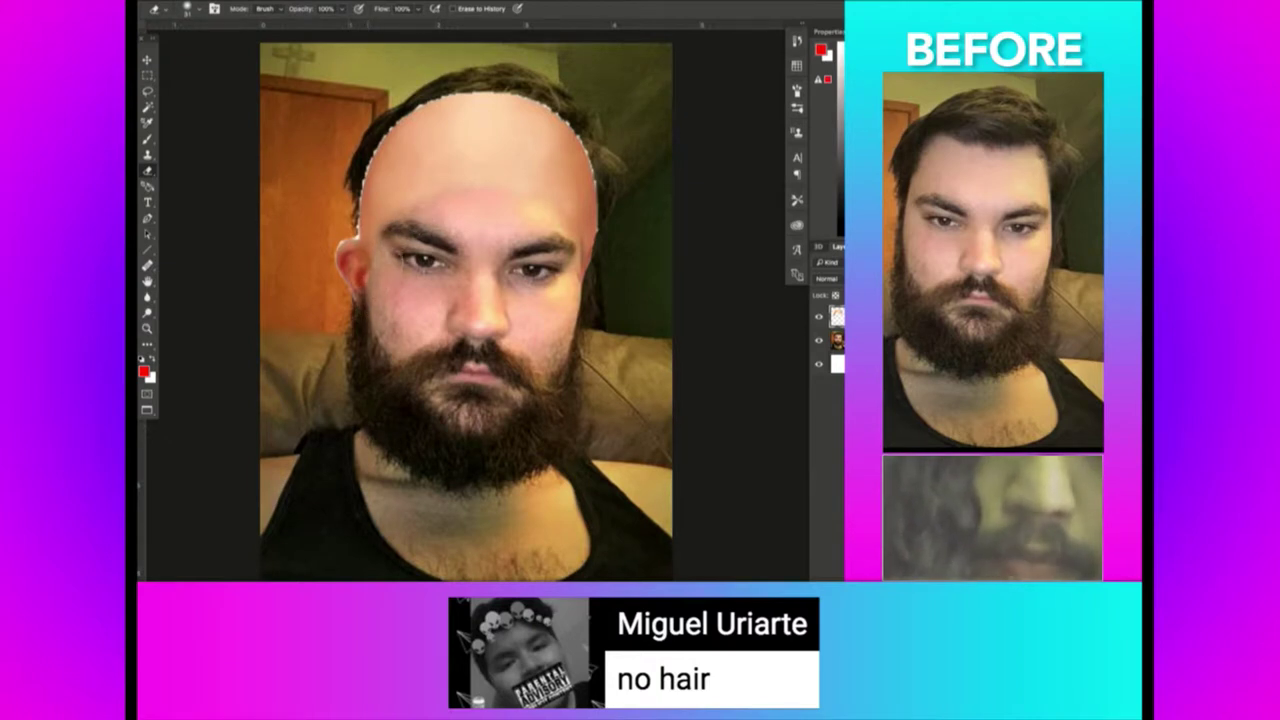
pyautogui.press('m')
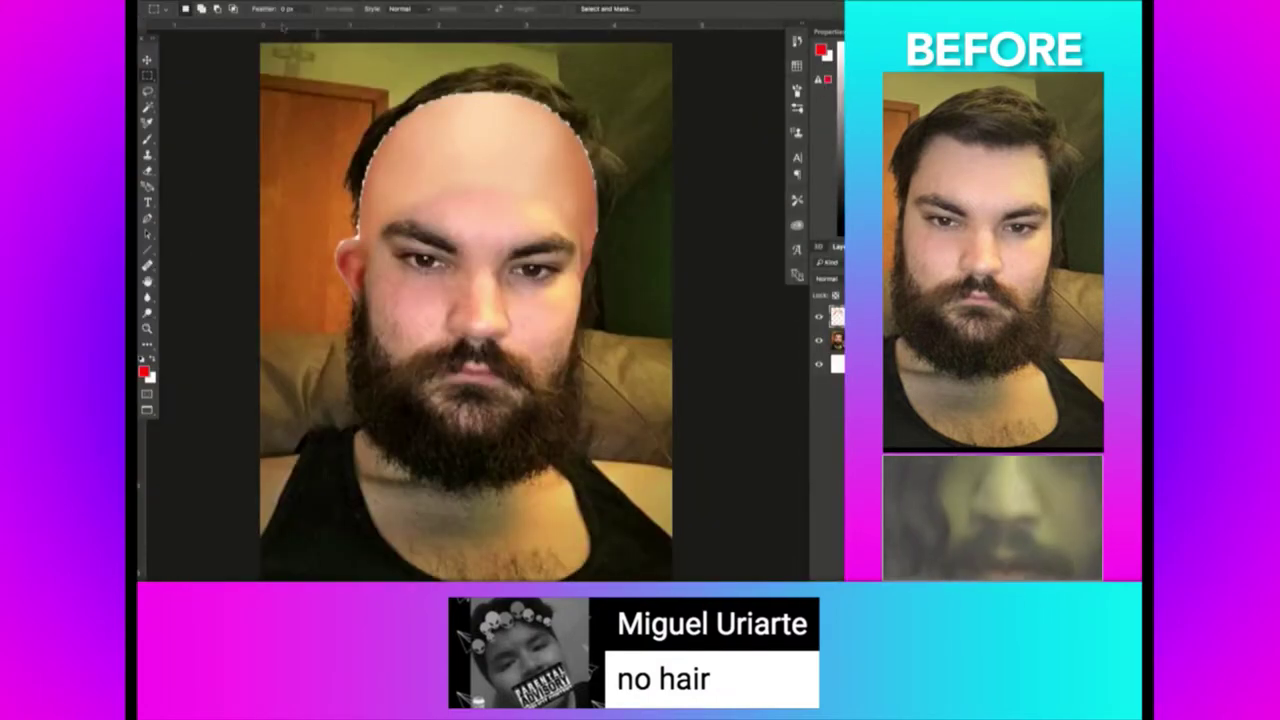
pyautogui.press('l')
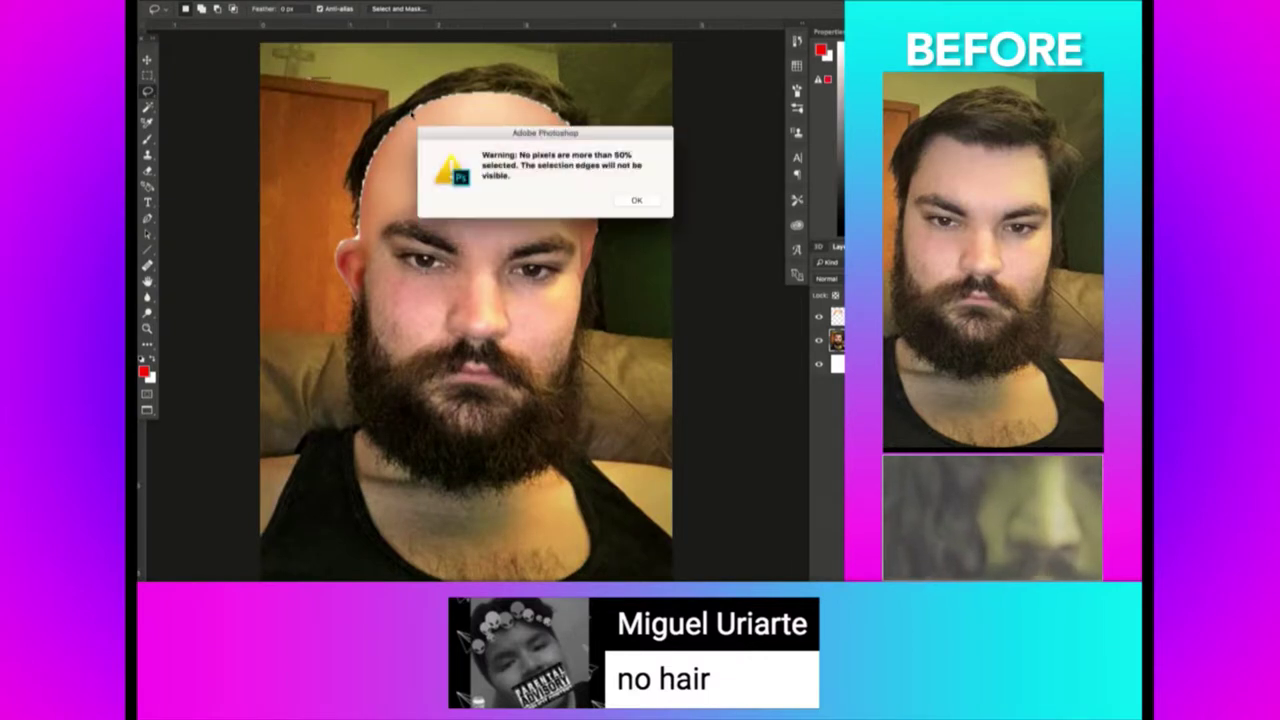
pyautogui.press('Return')
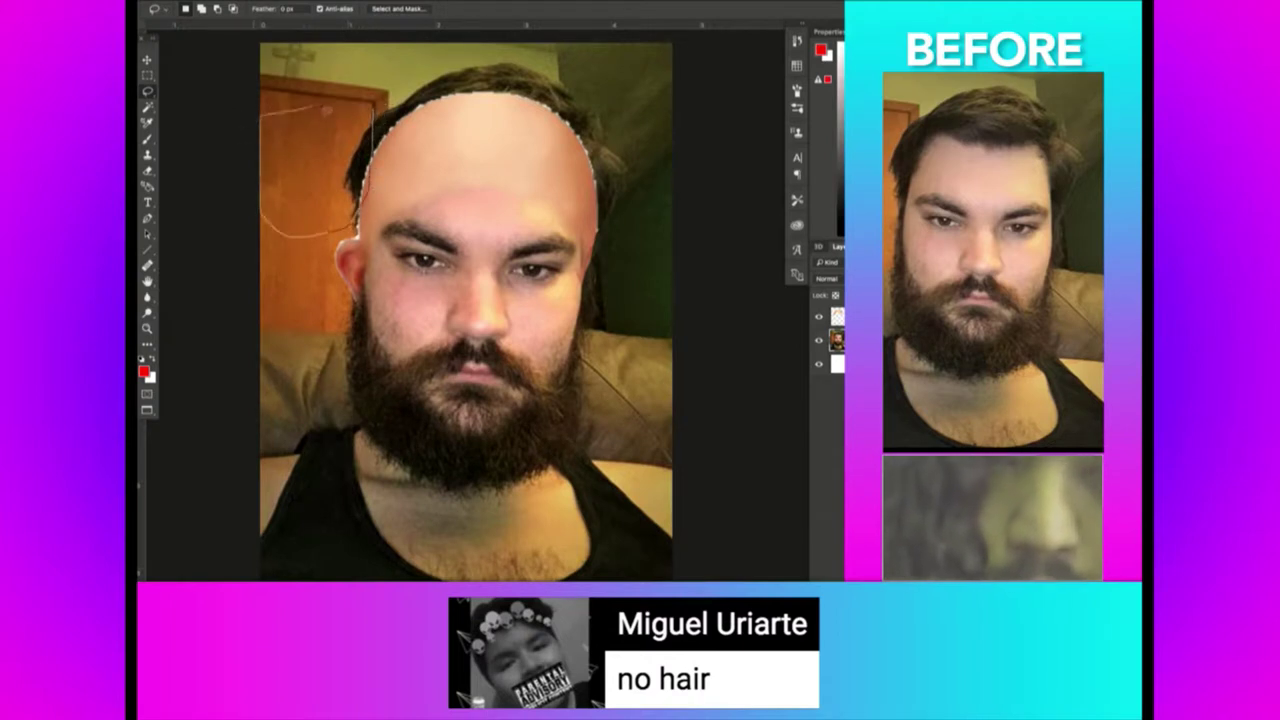
# Paint door colour over the leftover hair on the left side.
pyautogui.press('b')
pyautogui.moveTo(345, 130); pyautogui.dragTo(330, 190)
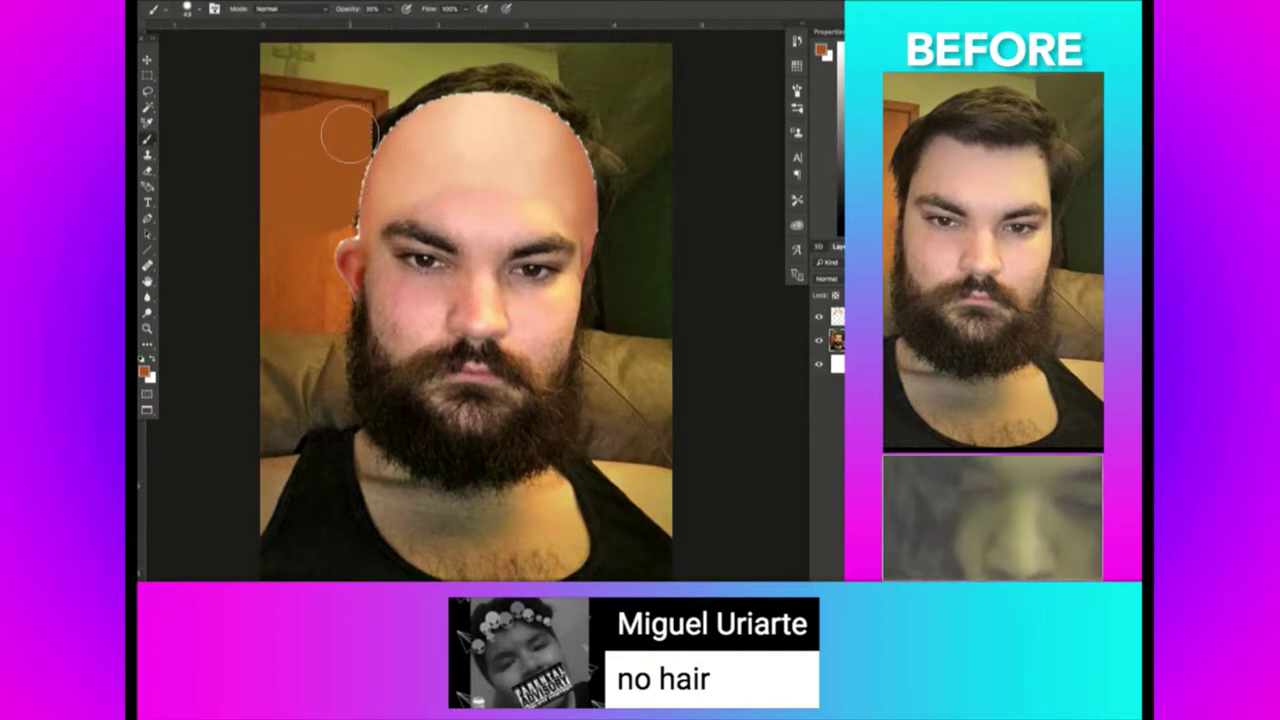
pyautogui.hotkey('ctrl', 'd')
pyautogui.press('l')
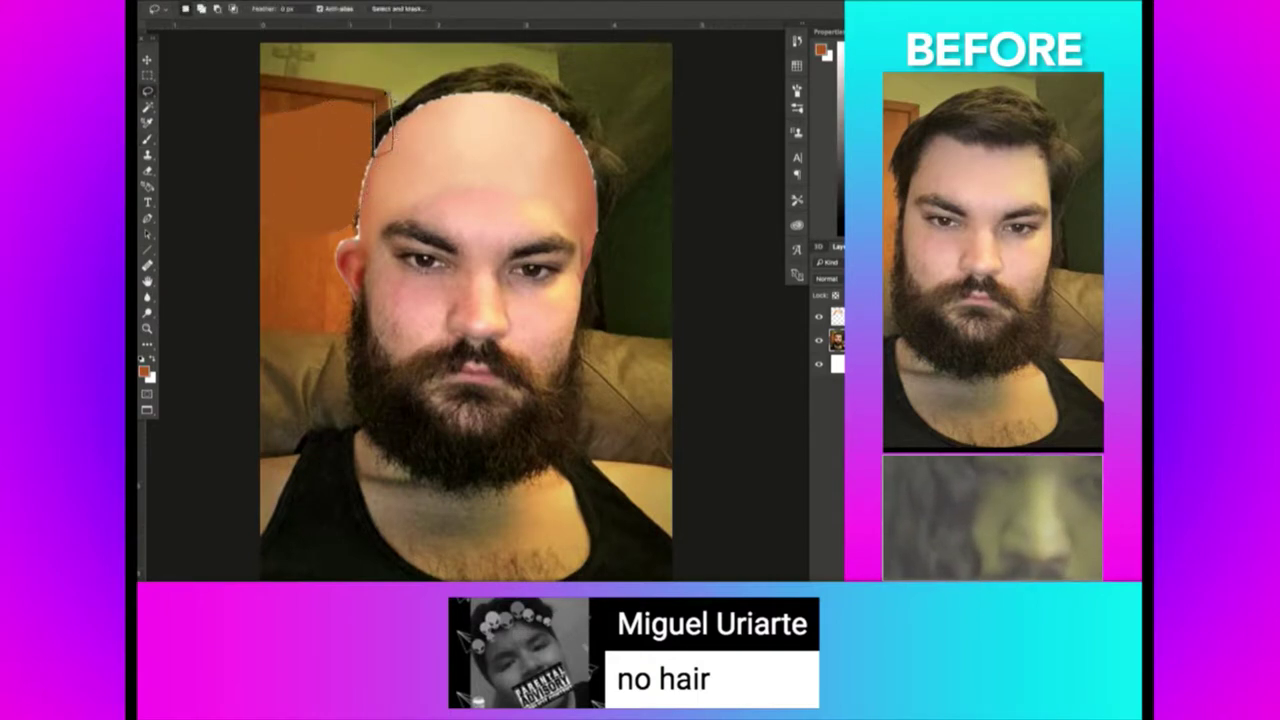
pyautogui.press('b')
pyautogui.press('l')
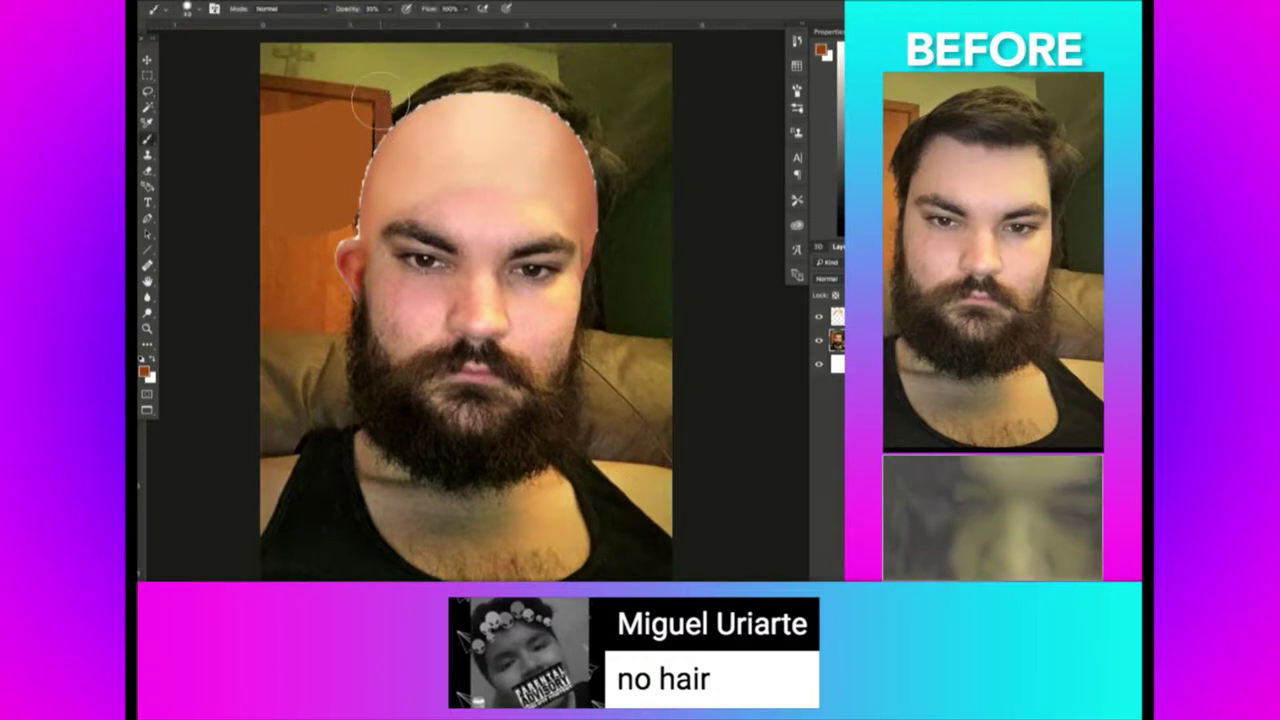
# Stretch strips of wall from the image top down over the hair above the head.
pyautogui.moveTo(394, 120); pyautogui.dragTo(560, 126)
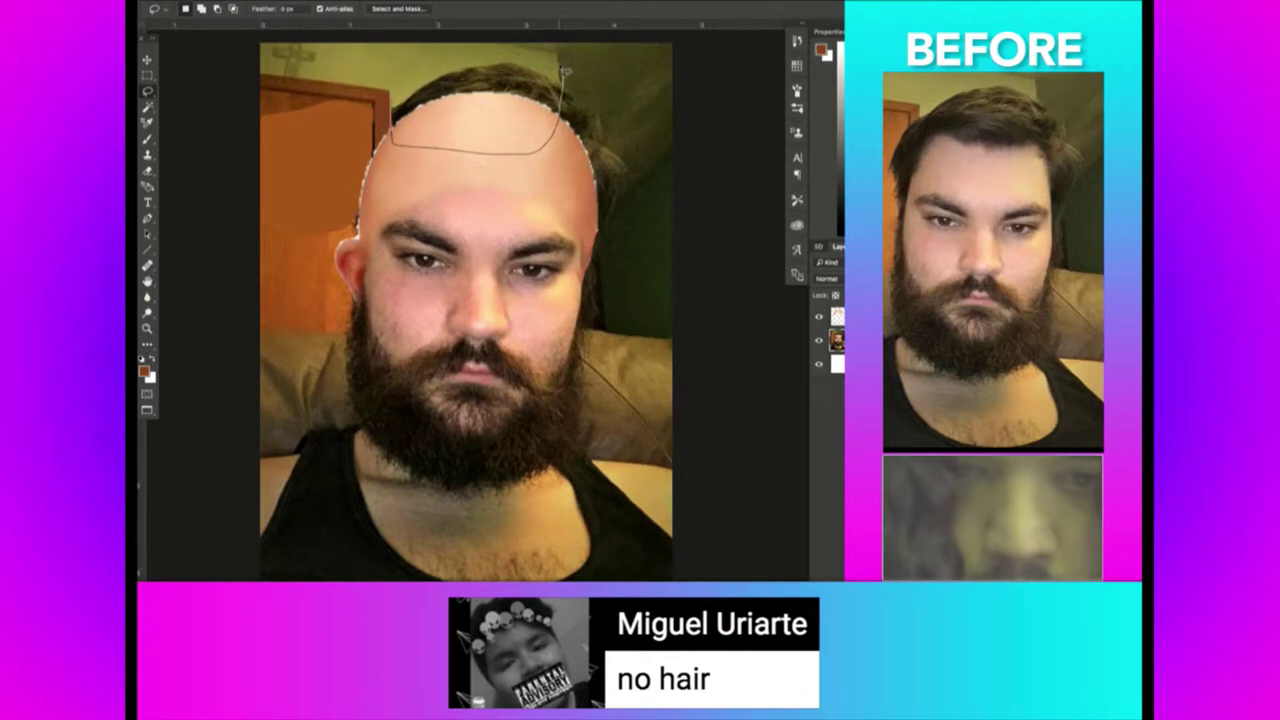
pyautogui.press('m')
pyautogui.moveTo(395, 80); pyautogui.dragTo(718, 81)
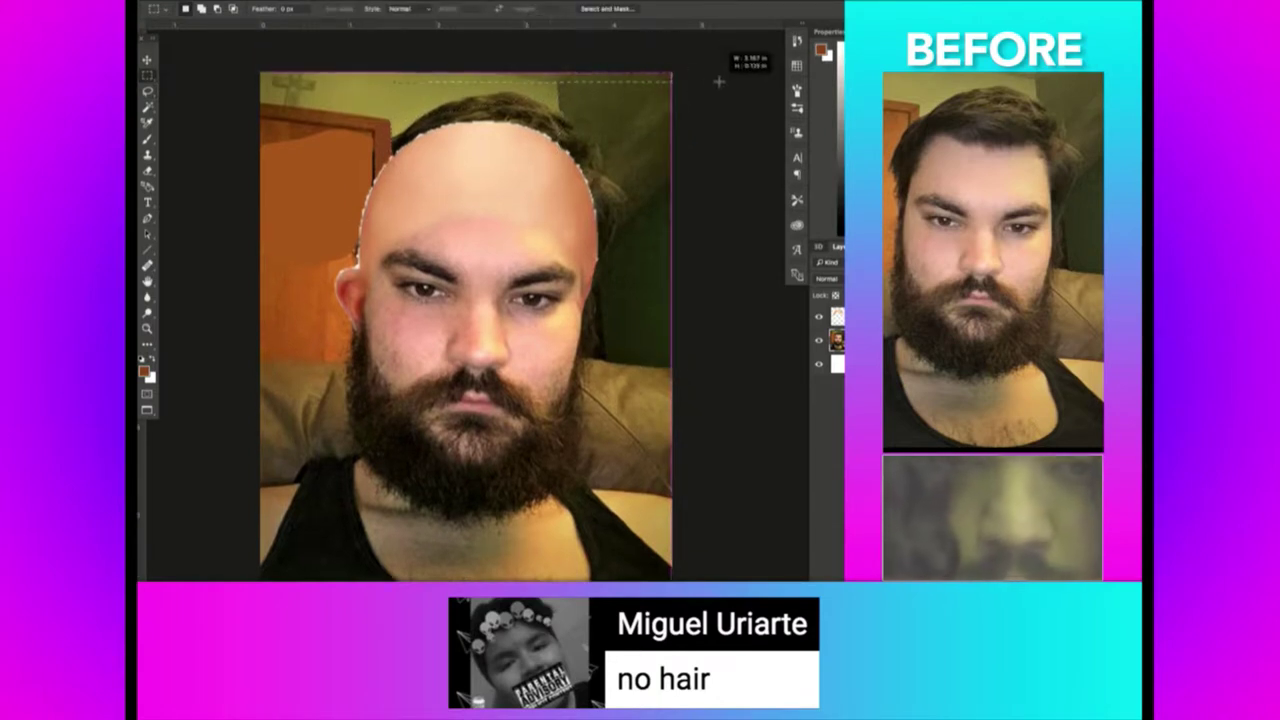
pyautogui.hotkey('ctrl', 't')
pyautogui.moveTo(533, 89); pyautogui.dragTo(538, 201)
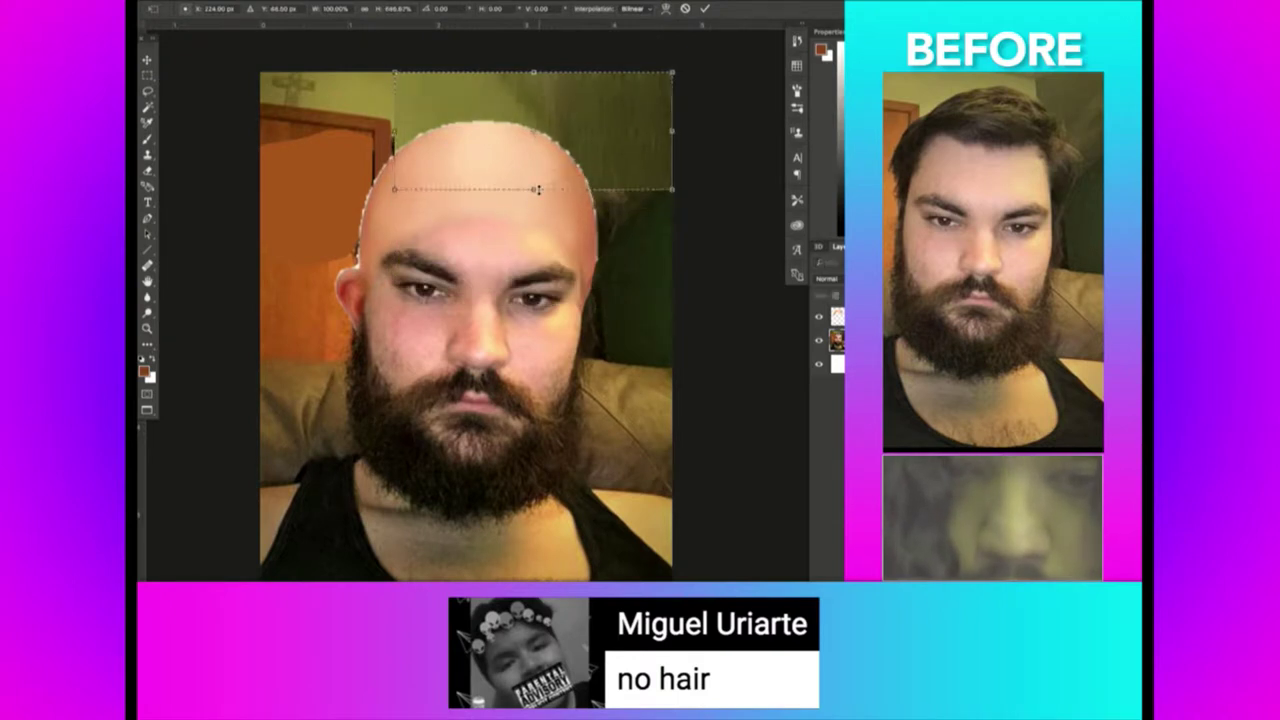
pyautogui.press('Return')
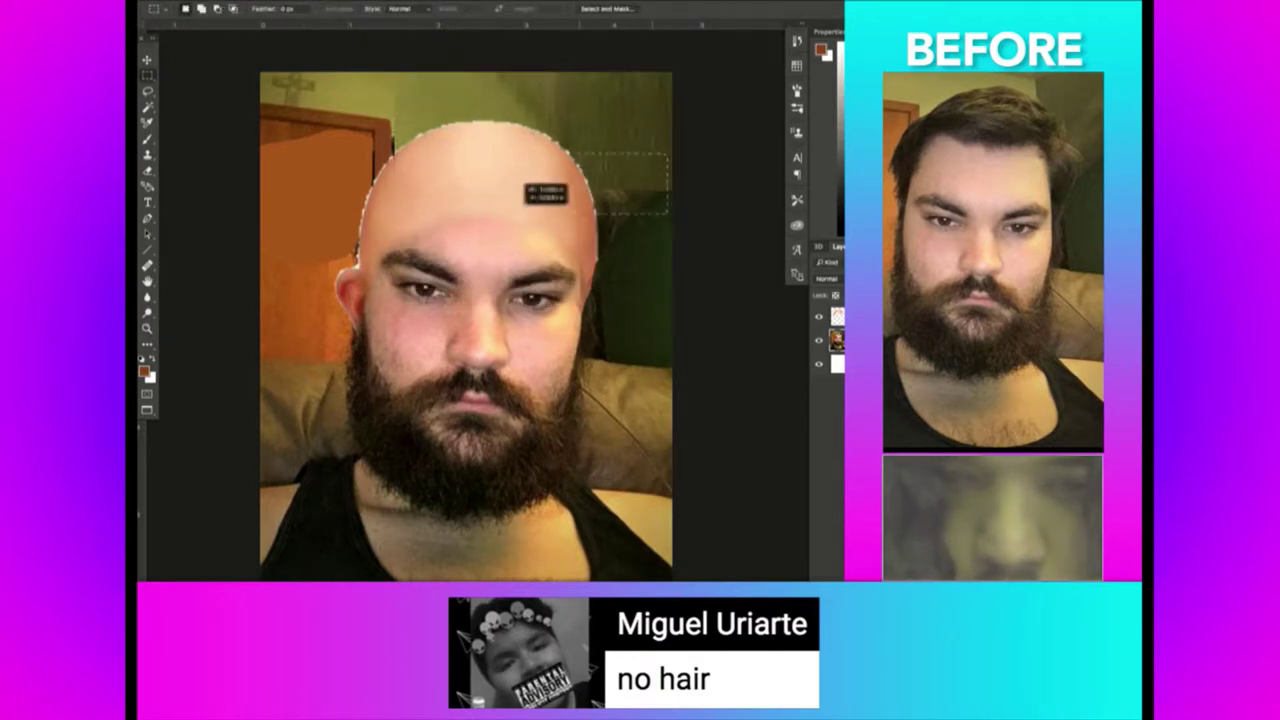
pyautogui.hotkey('ctrl', 't')
pyautogui.moveTo(620, 214)
pyautogui.mouseDown()
pyautogui.moveTo(618, 305)
pyautogui.moveTo(622, 226)
pyautogui.mouseUp()
pyautogui.press('Return')
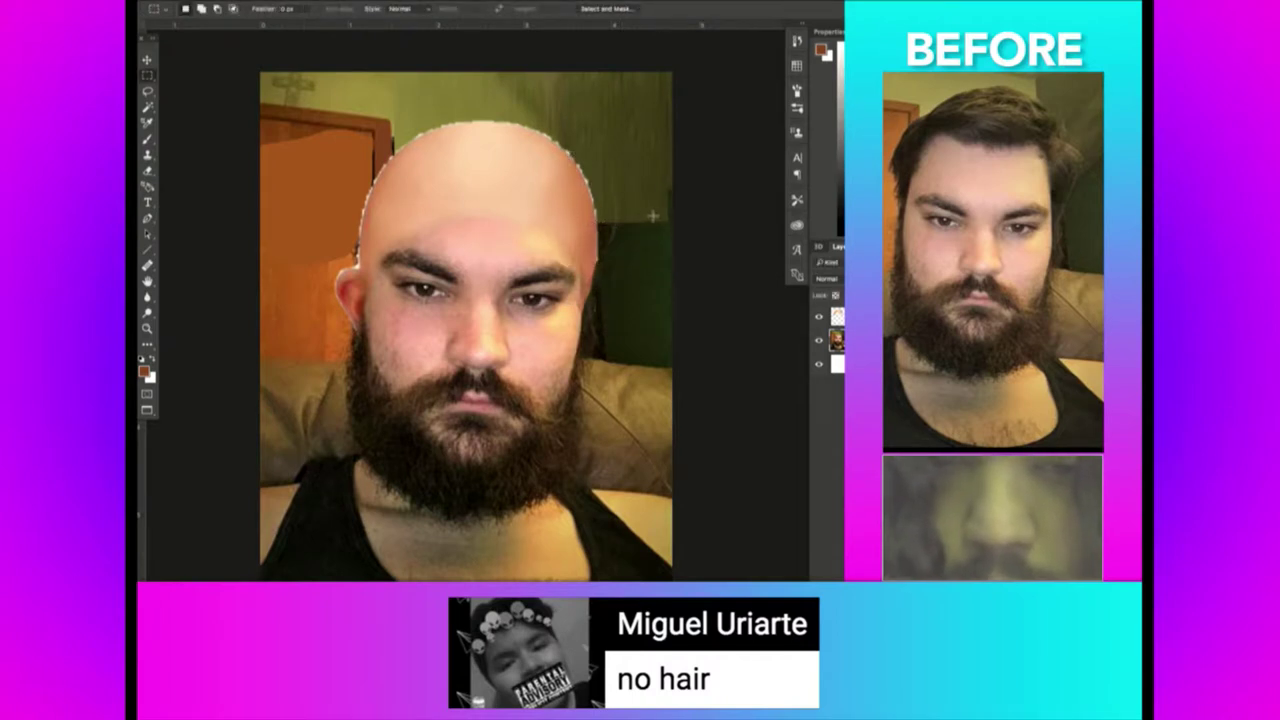
pyautogui.press('b')
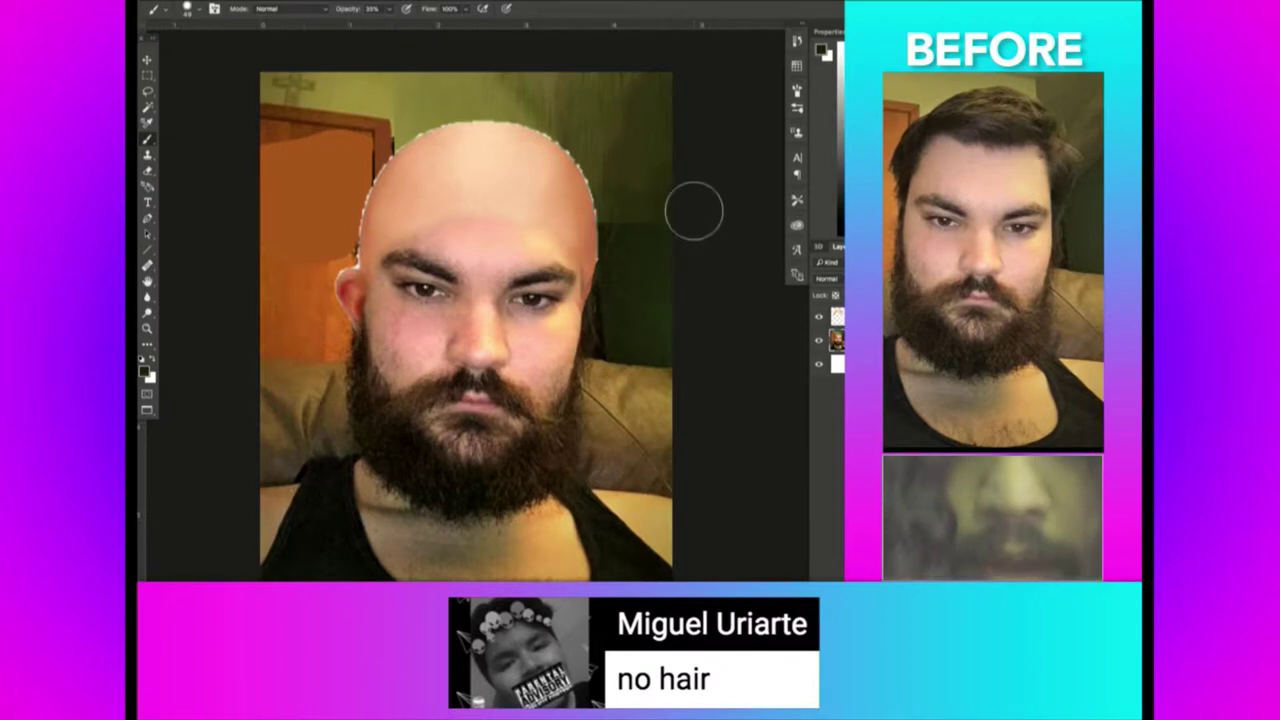
# Shift the bald head's hue slightly pinker and make it a little narrower.
pyautogui.press('e')
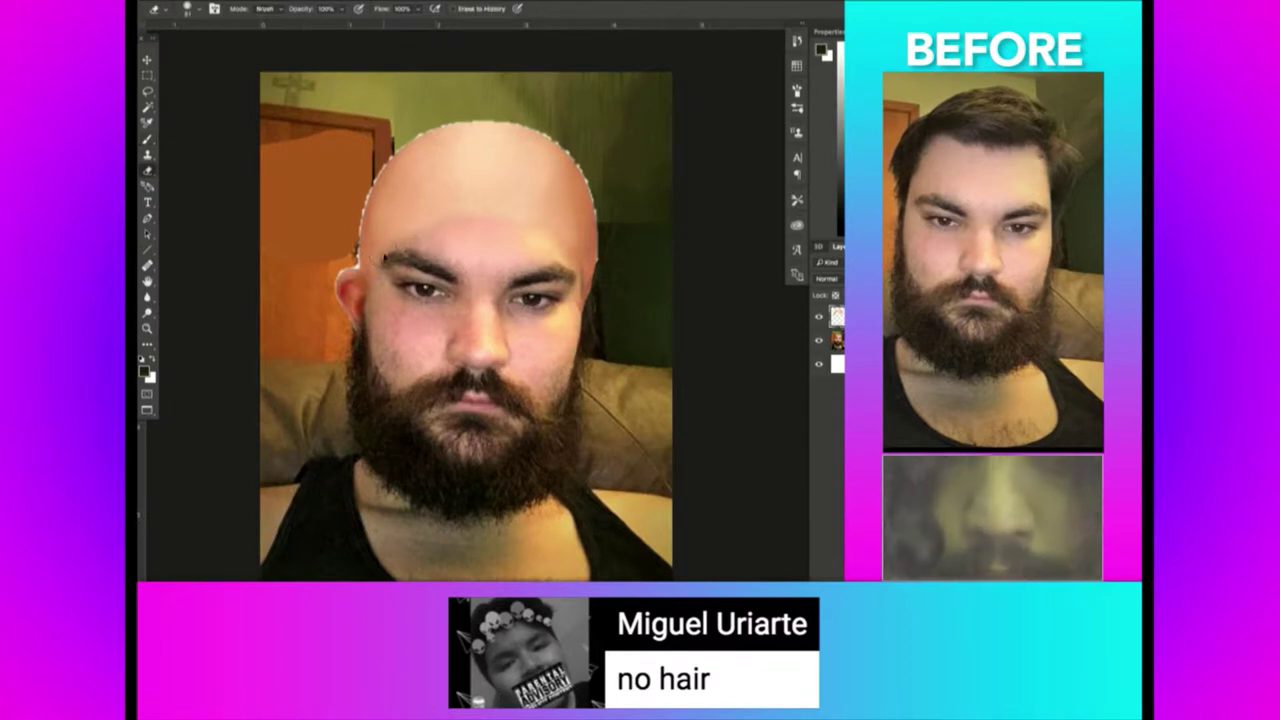
pyautogui.hotkey('ctrl', 'u')
pyautogui.moveTo(736, 265); pyautogui.dragTo(731, 265)
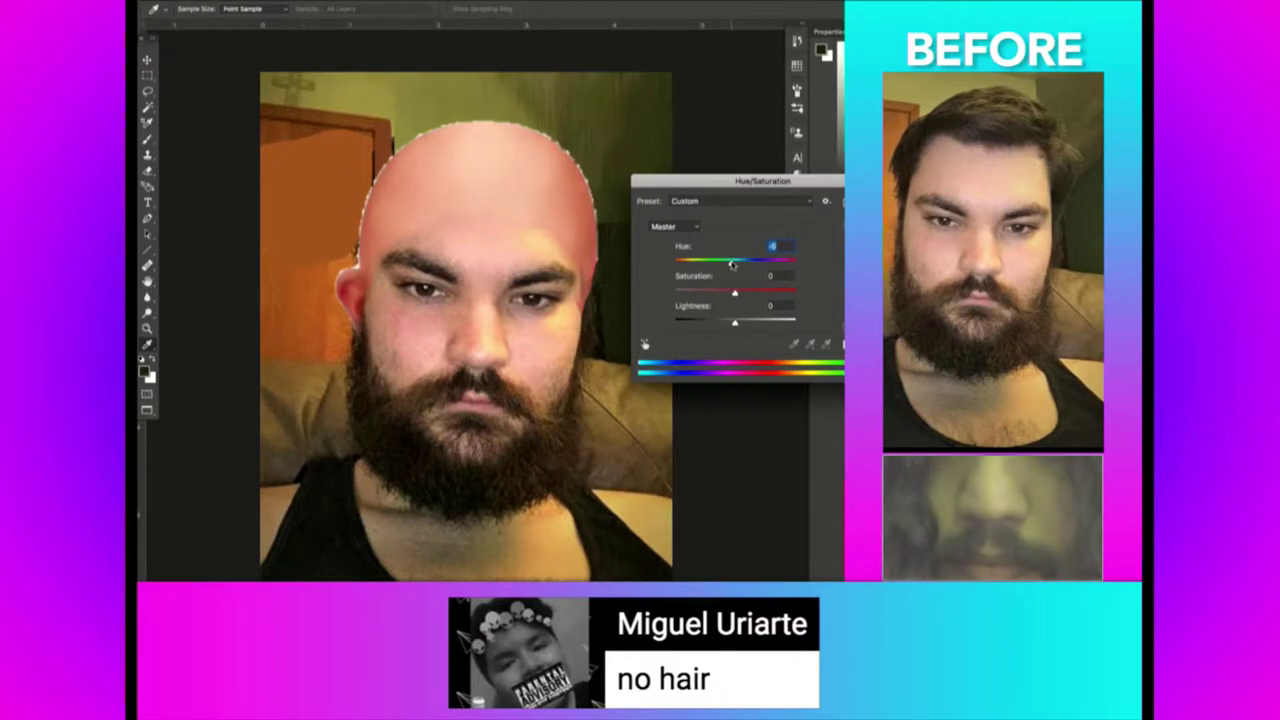
pyautogui.press('Return')
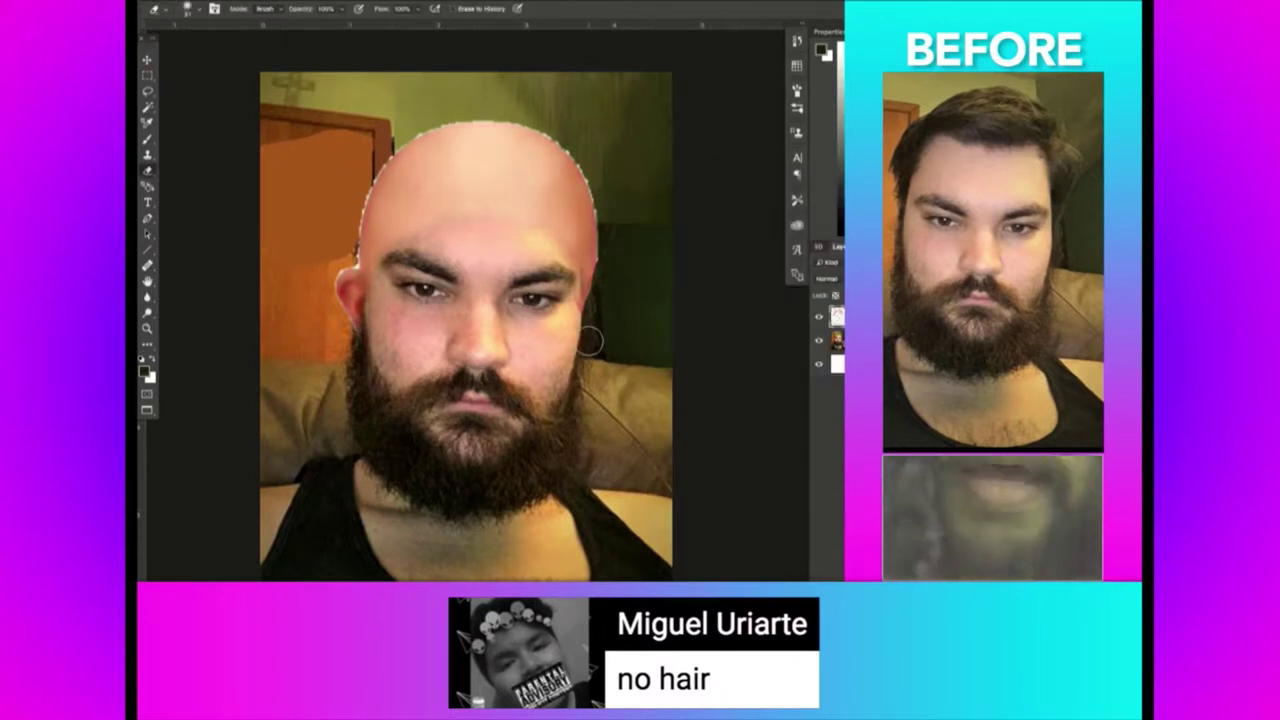
pyautogui.moveTo(604, 243); pyautogui.dragTo(599, 236)
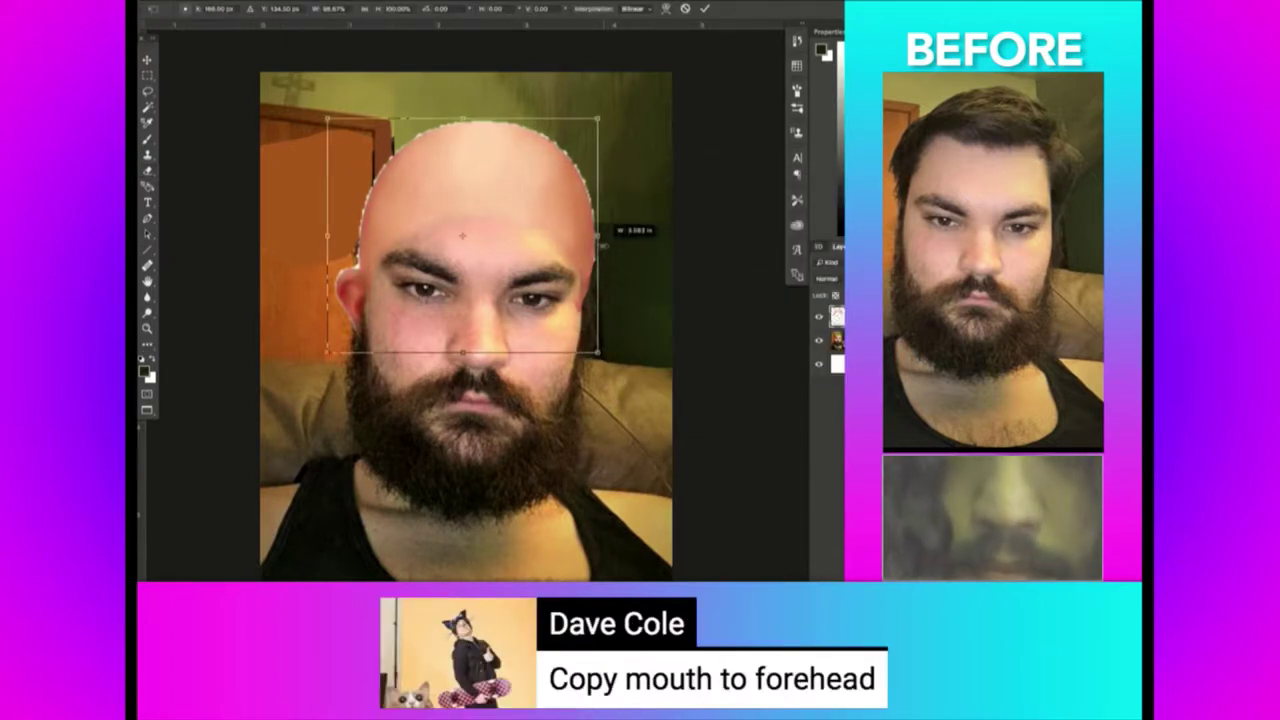
pyautogui.press('Return')
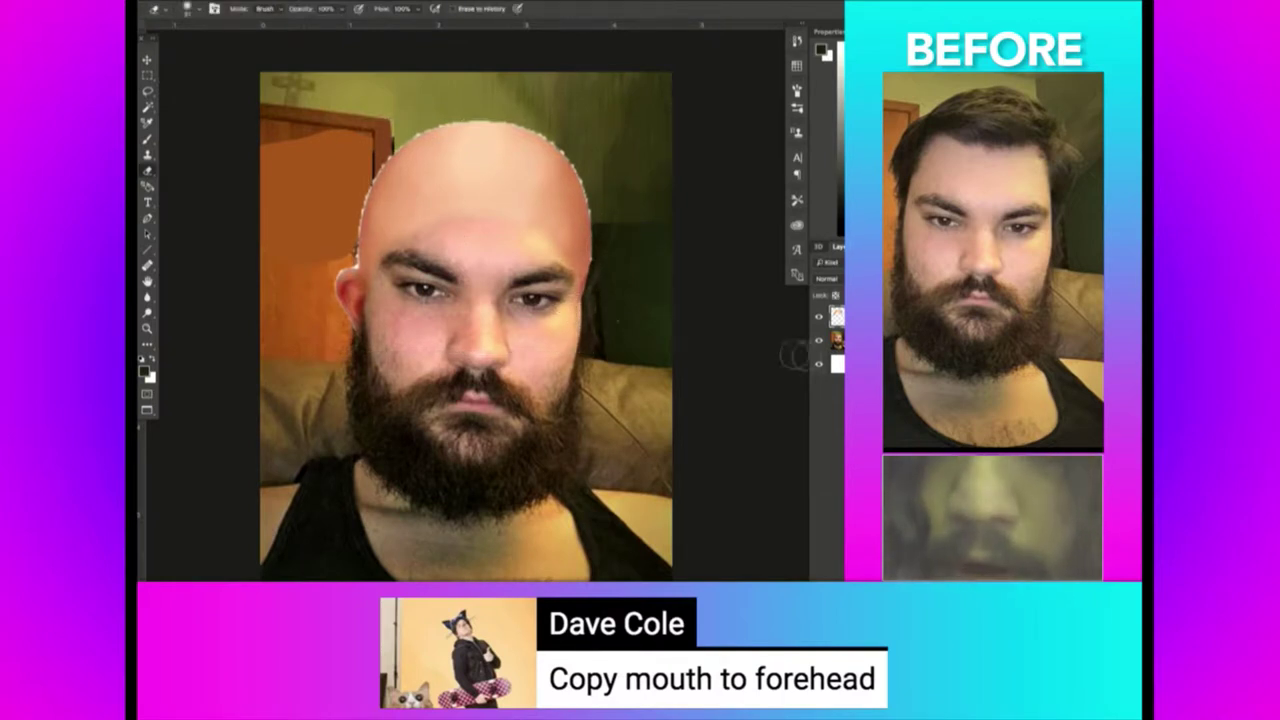
pyautogui.press('m')
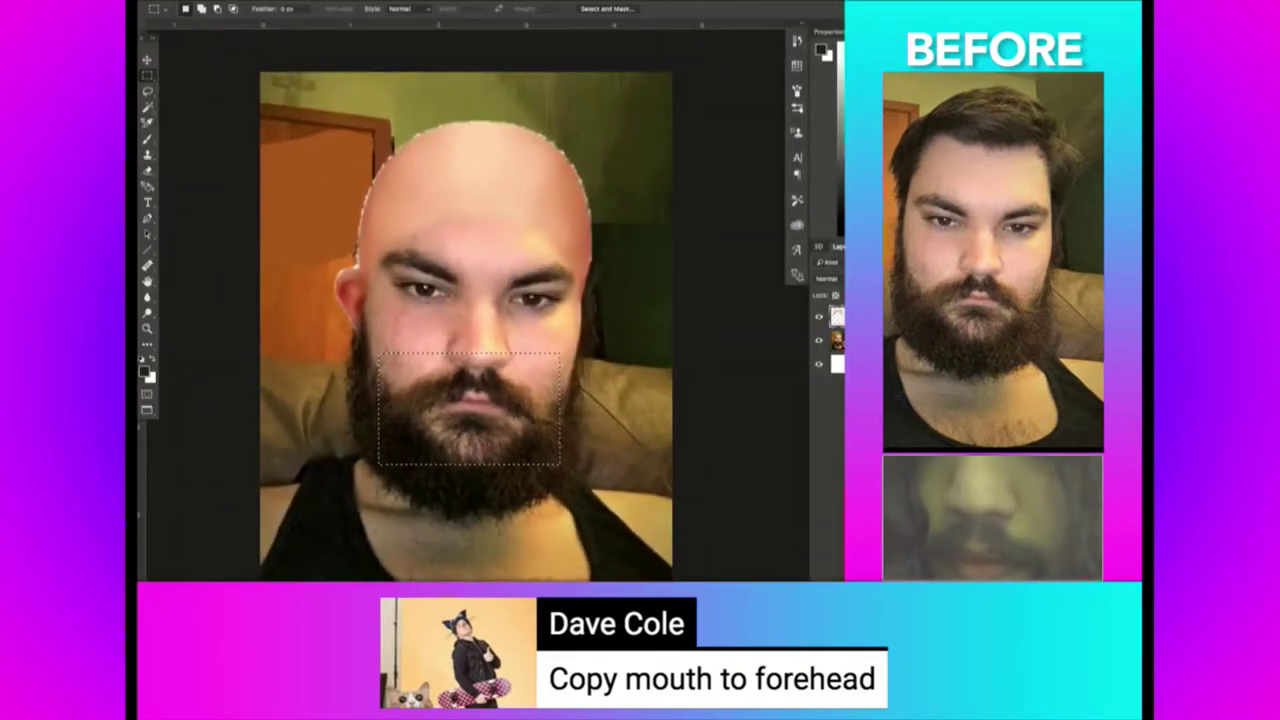
# Duplicate the mouth area to its own layer, turn it upside down and move it onto the forehead.
pyautogui.hotkey('ctrl', 'j')
pyautogui.hotkey('ctrl', 't')
pyautogui.moveTo(720, 450); pyautogui.dragTo(213, 368)
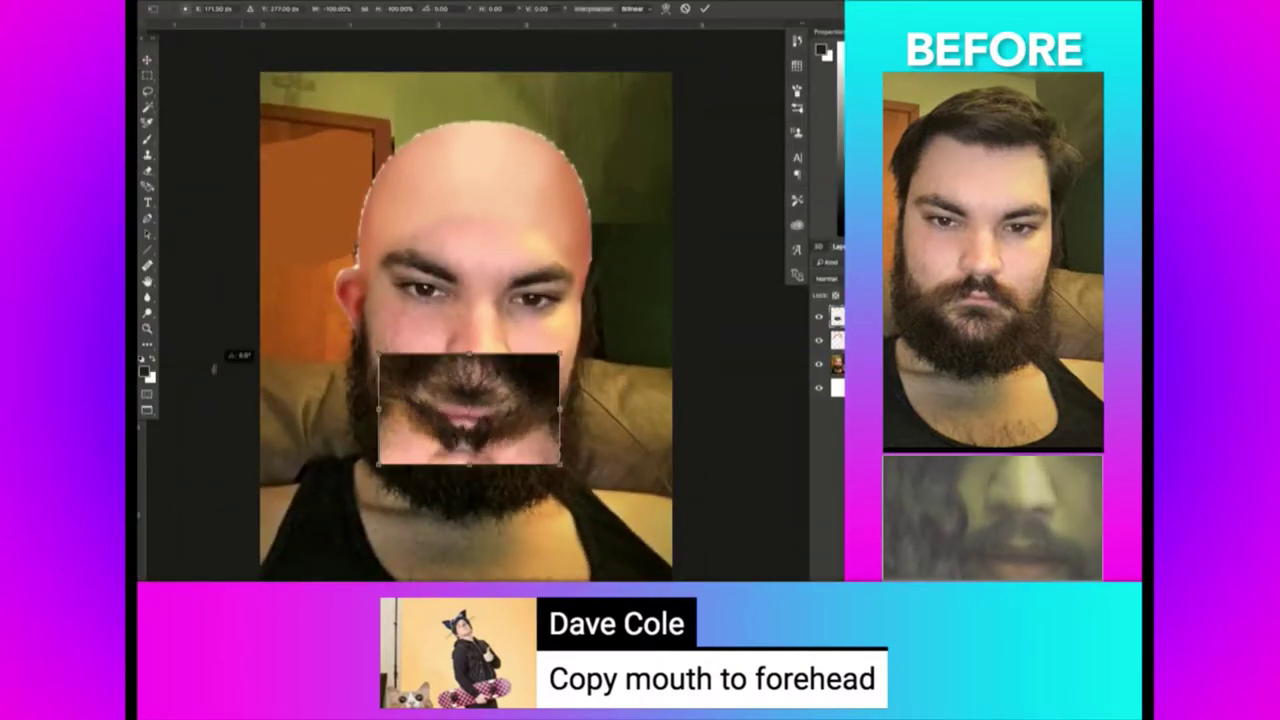
pyautogui.press('Return')
pyautogui.moveTo(481, 389)
pyautogui.mouseDown()
pyautogui.moveTo(517, 197)
pyautogui.moveTo(505, 239)
pyautogui.mouseUp()
# Erase the lower and top edges of the flipped mouth copy so it blends into a unibrow.
pyautogui.press('e')
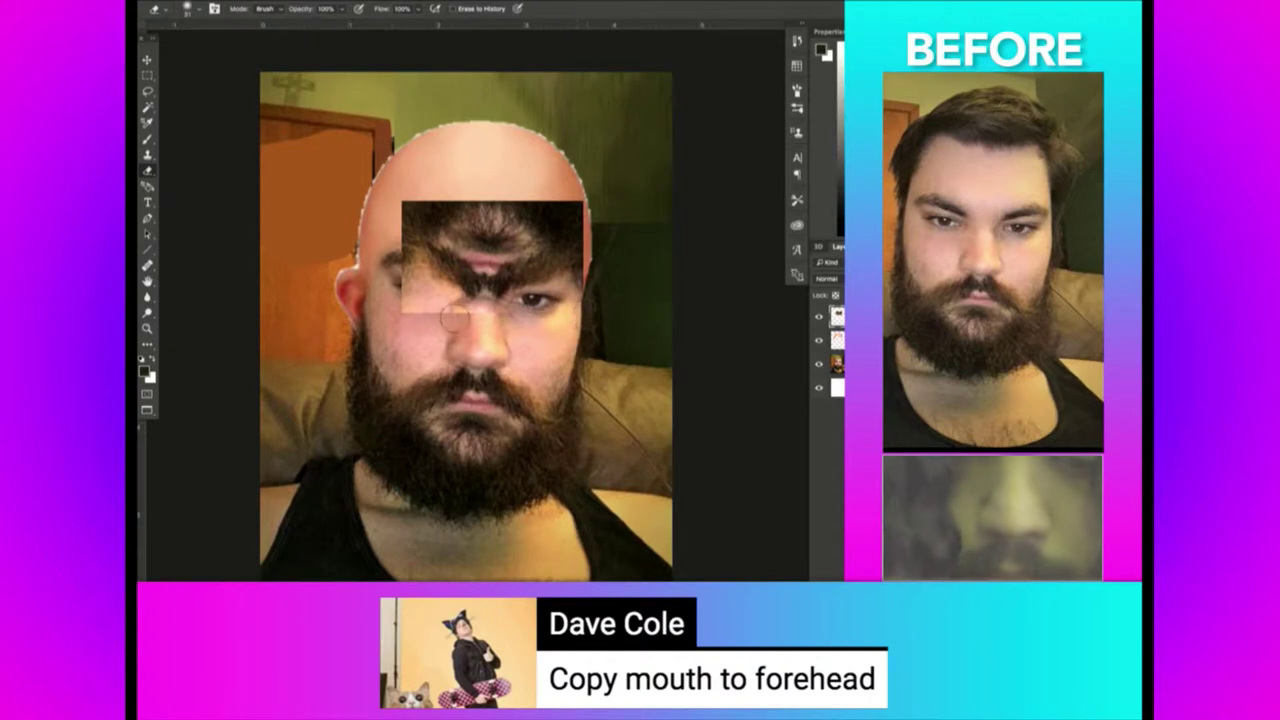
pyautogui.moveTo(452, 318); pyautogui.dragTo(513, 312)
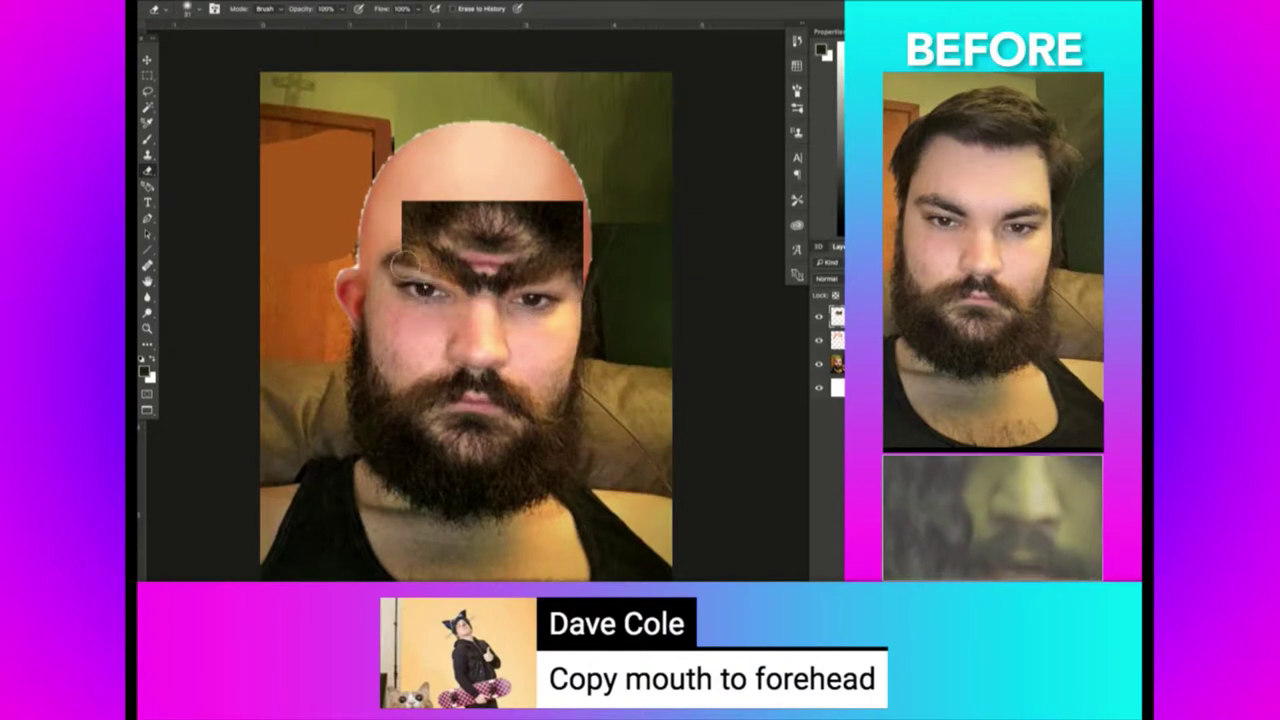
pyautogui.moveTo(410, 232); pyautogui.dragTo(438, 212)
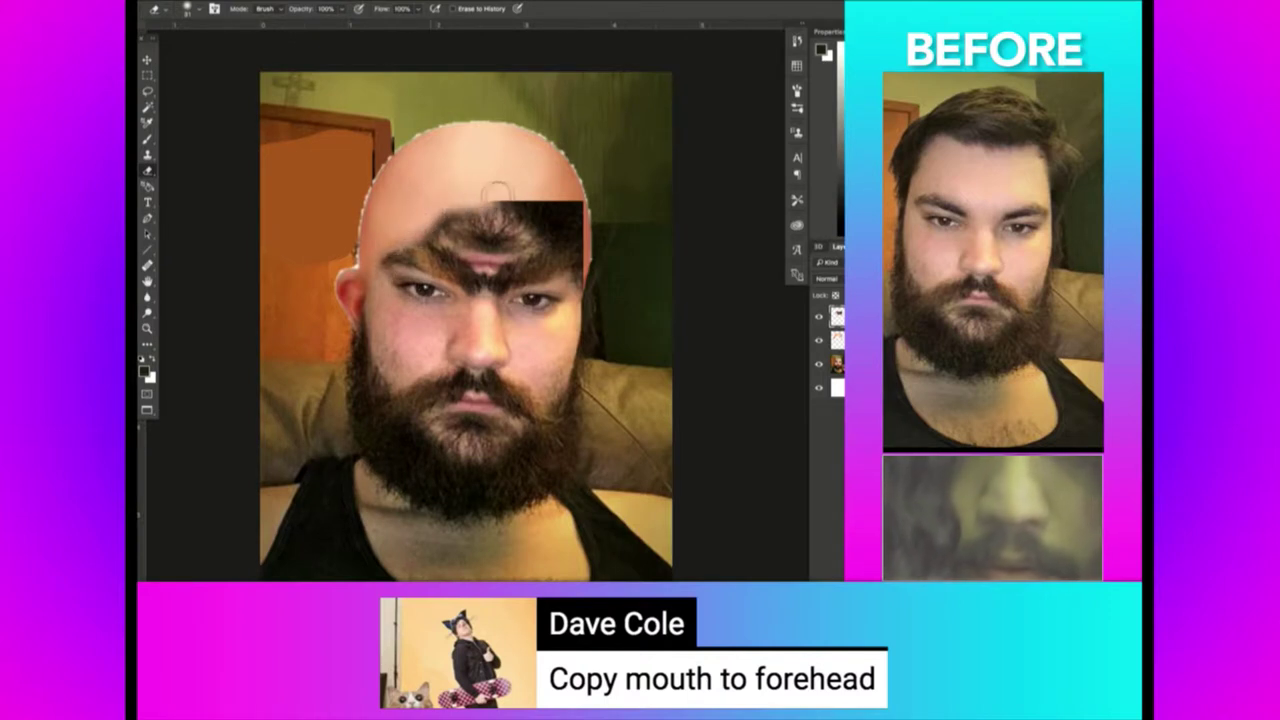
pyautogui.moveTo(496, 192)
pyautogui.mouseDown()
pyautogui.moveTo(548, 220)
pyautogui.moveTo(478, 234)
pyautogui.moveTo(530, 218)
pyautogui.mouseUp()
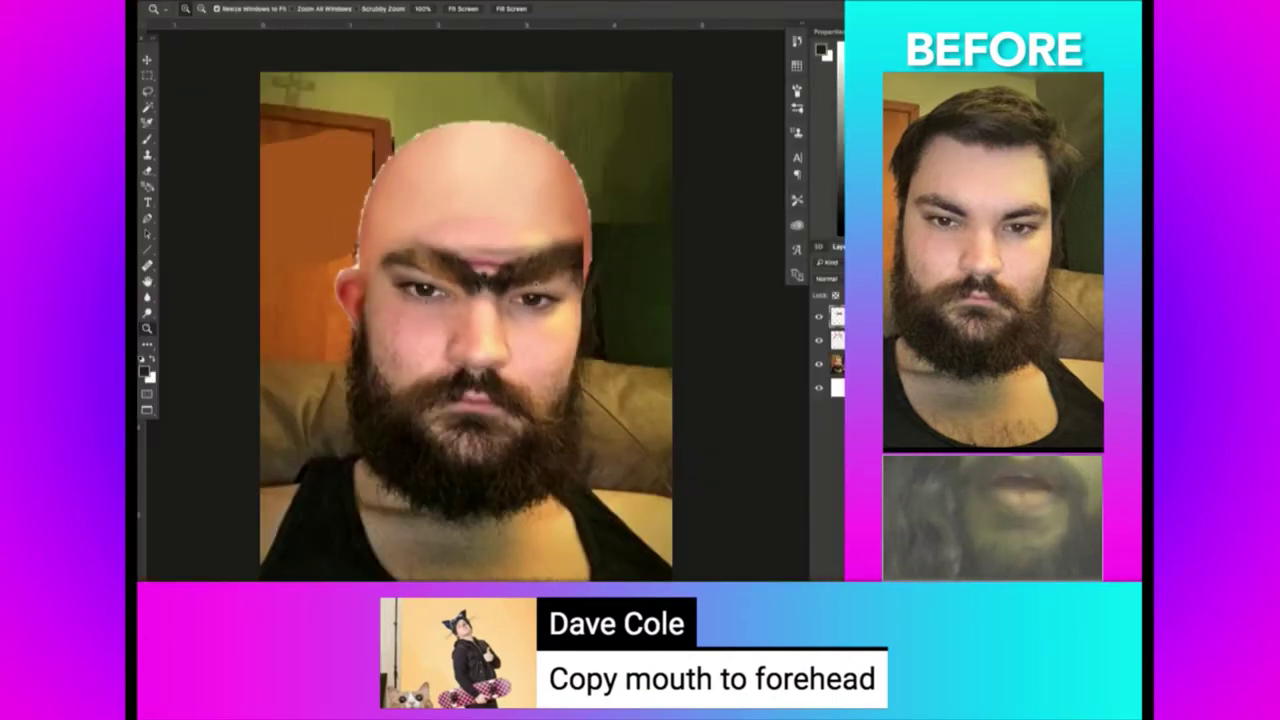
pyautogui.click(820, 317)
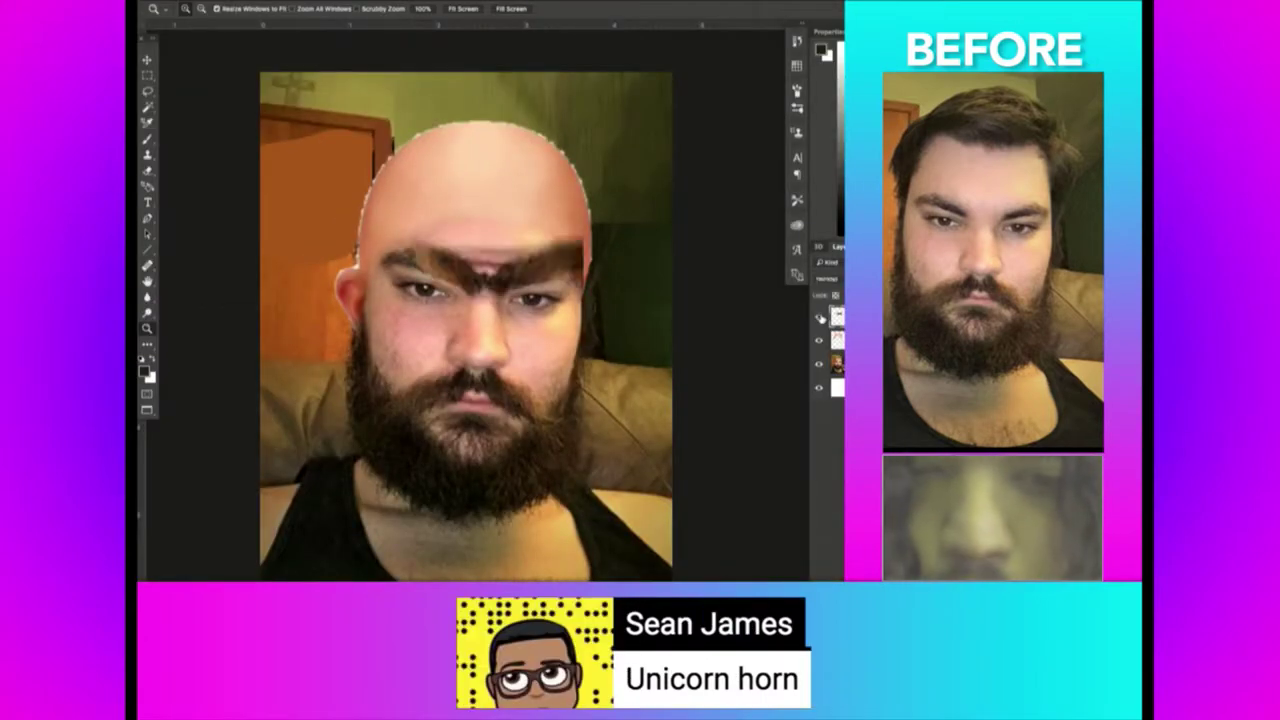
pyautogui.press('e')
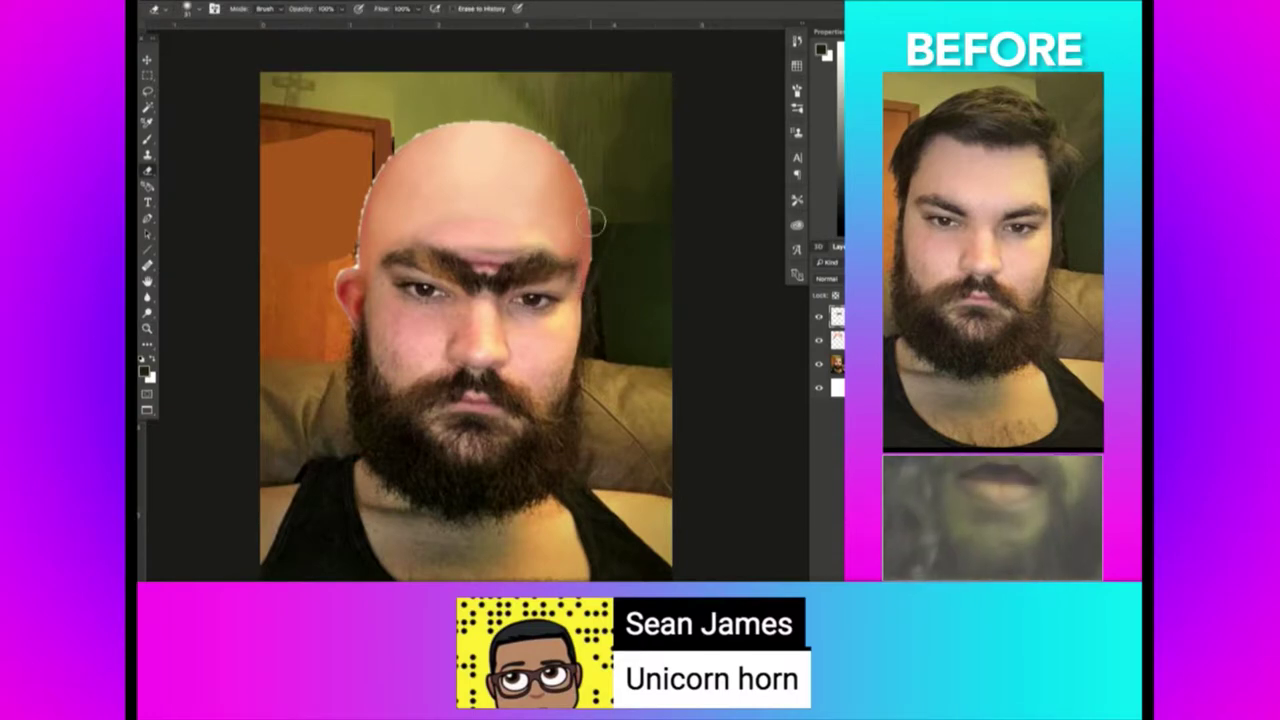
pyautogui.press('super+Tab')
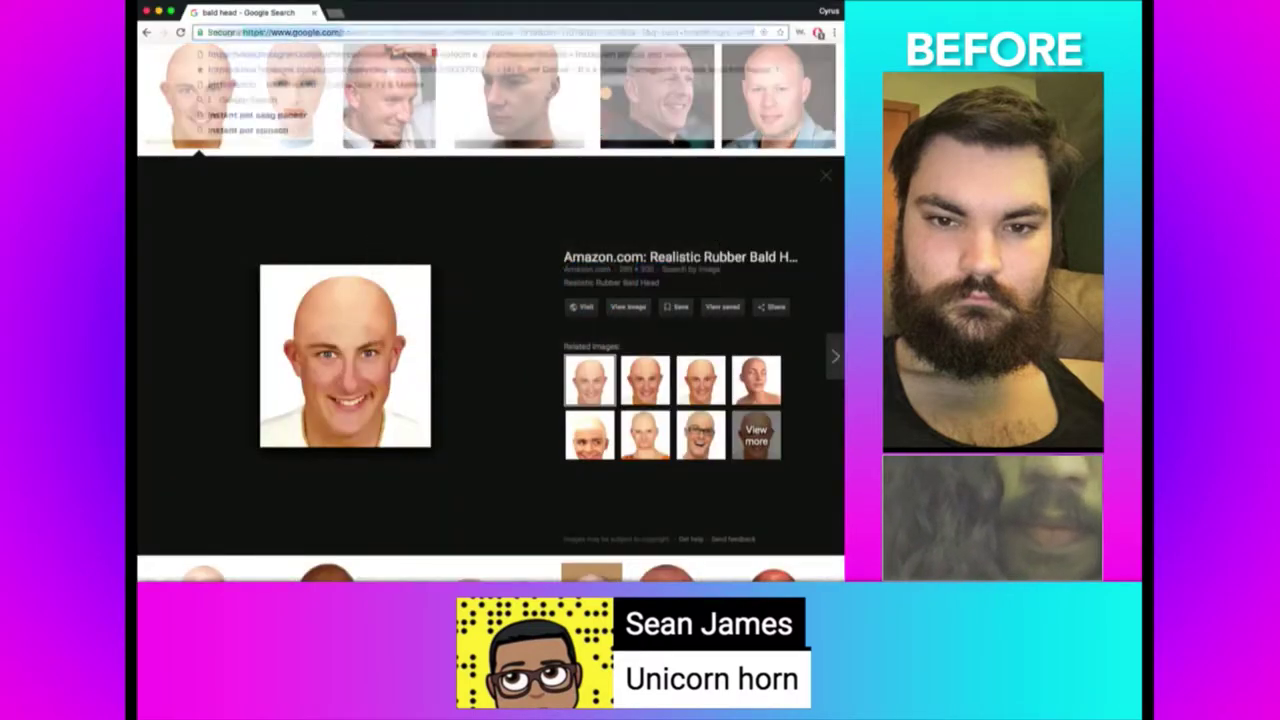
# Search Google Images for 'unicorn horn' and copy the green spiral horn picture from its preview.
pyautogui.press('super+l')
pyautogui.write('im')
pyautogui.press('Tab')
pyautogui.write('unicorn horn')
pyautogui.press('Return')
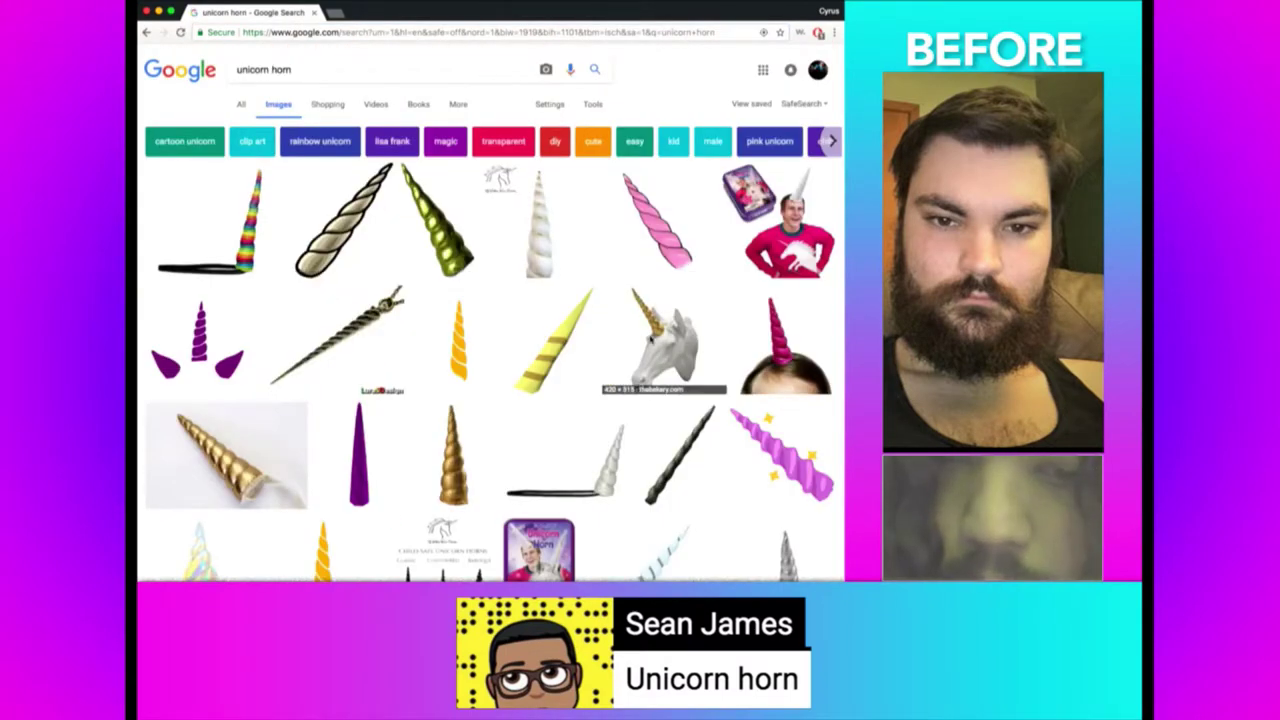
pyautogui.click(656, 336)
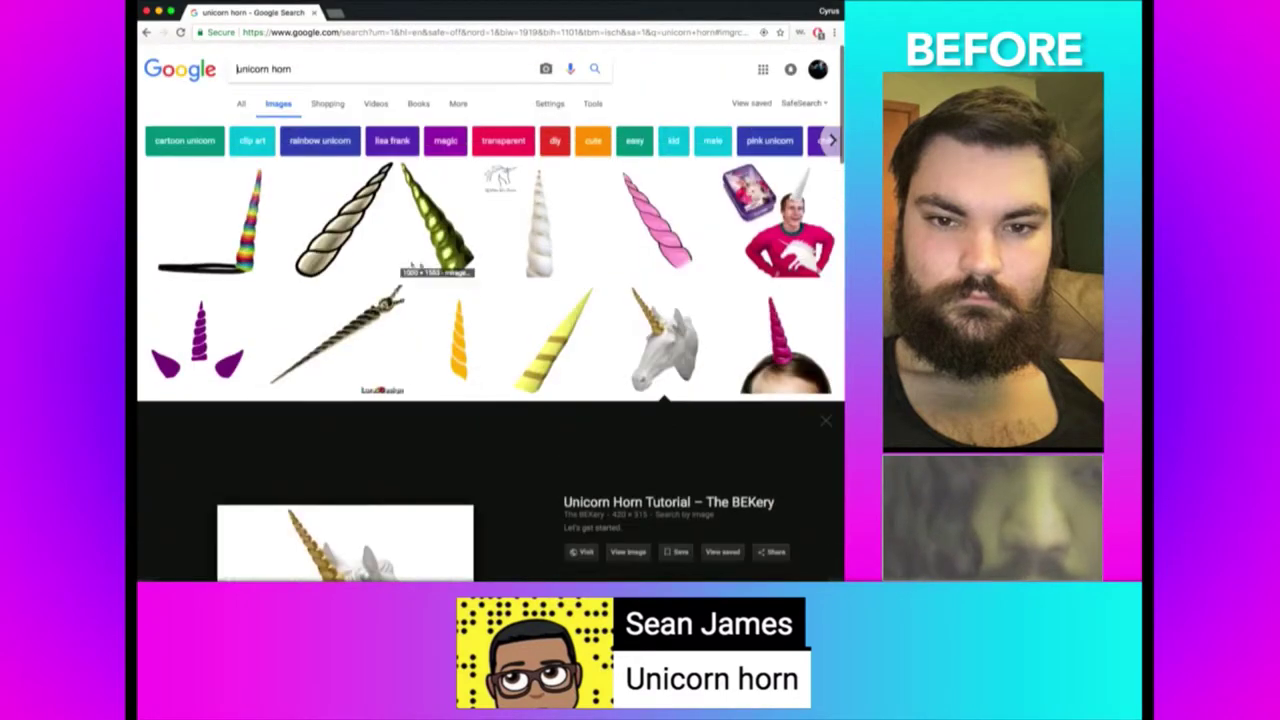
pyautogui.rightClick(352, 305)
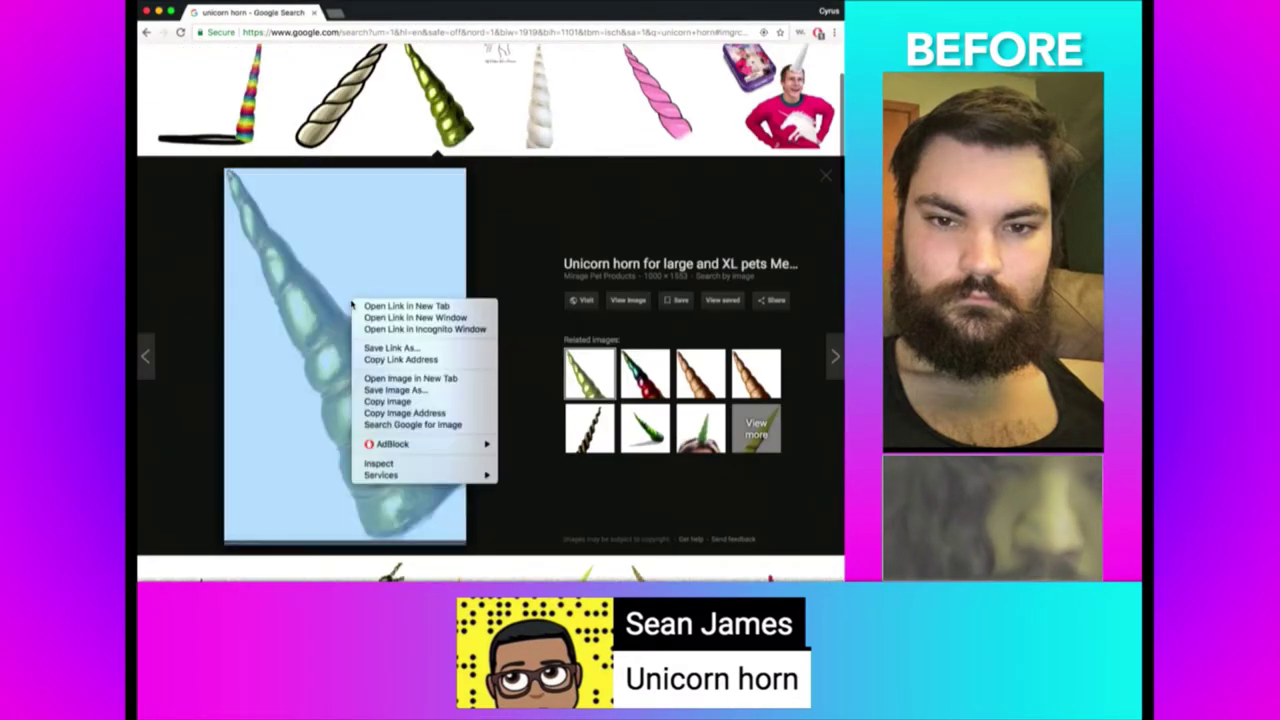
pyautogui.click(384, 405)
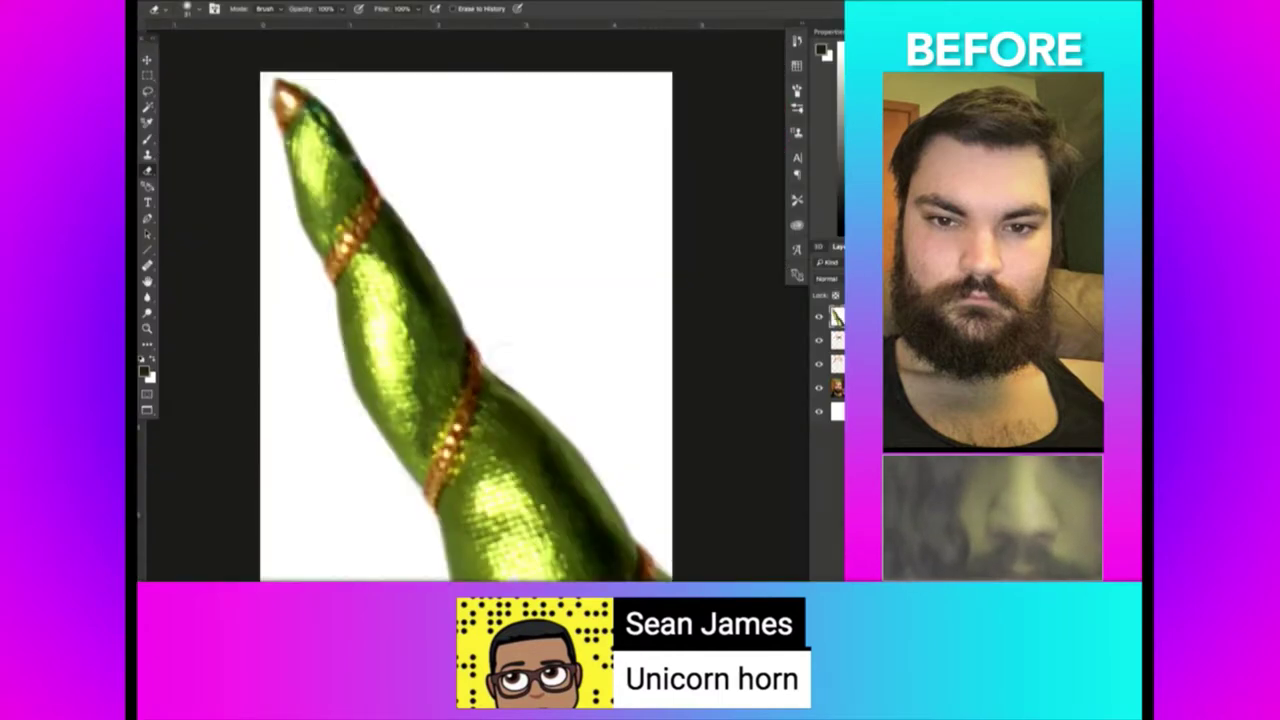
# Shrink the pasted horn, move it over the face and delete its white background with the Magic Wand.
pyautogui.moveTo(258, 70); pyautogui.dragTo(426, 110)
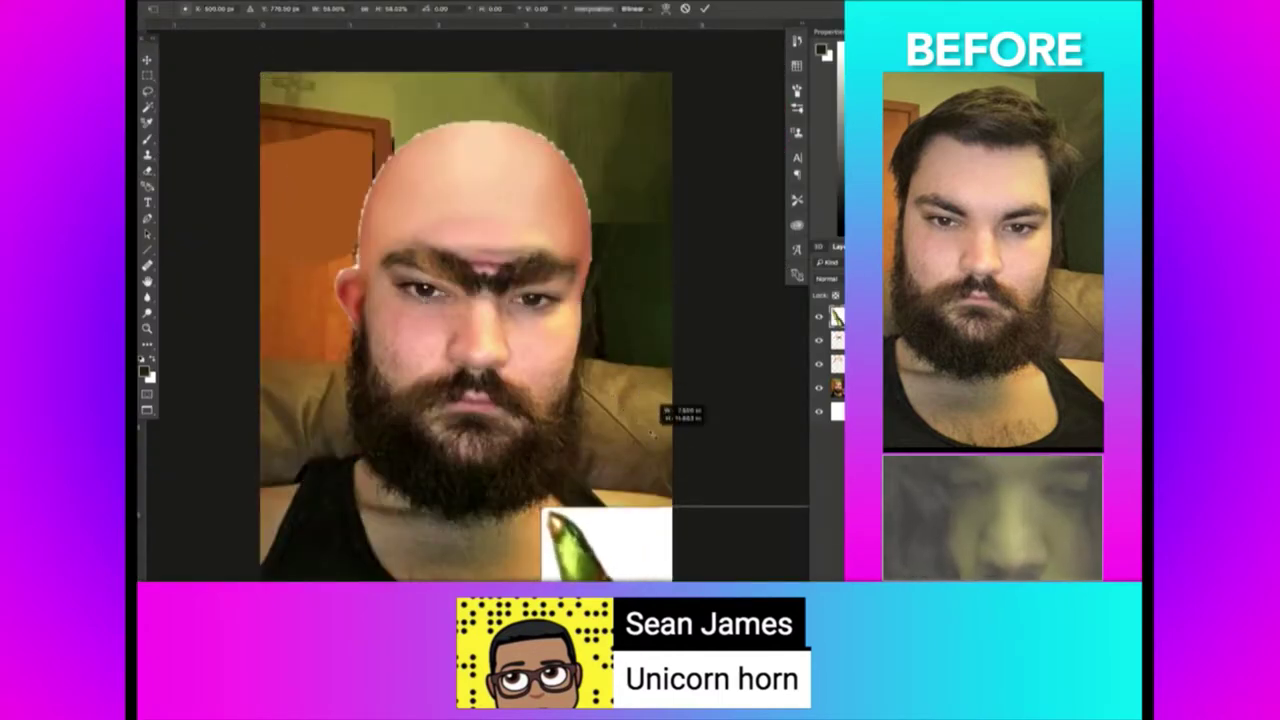
pyautogui.press('Return')
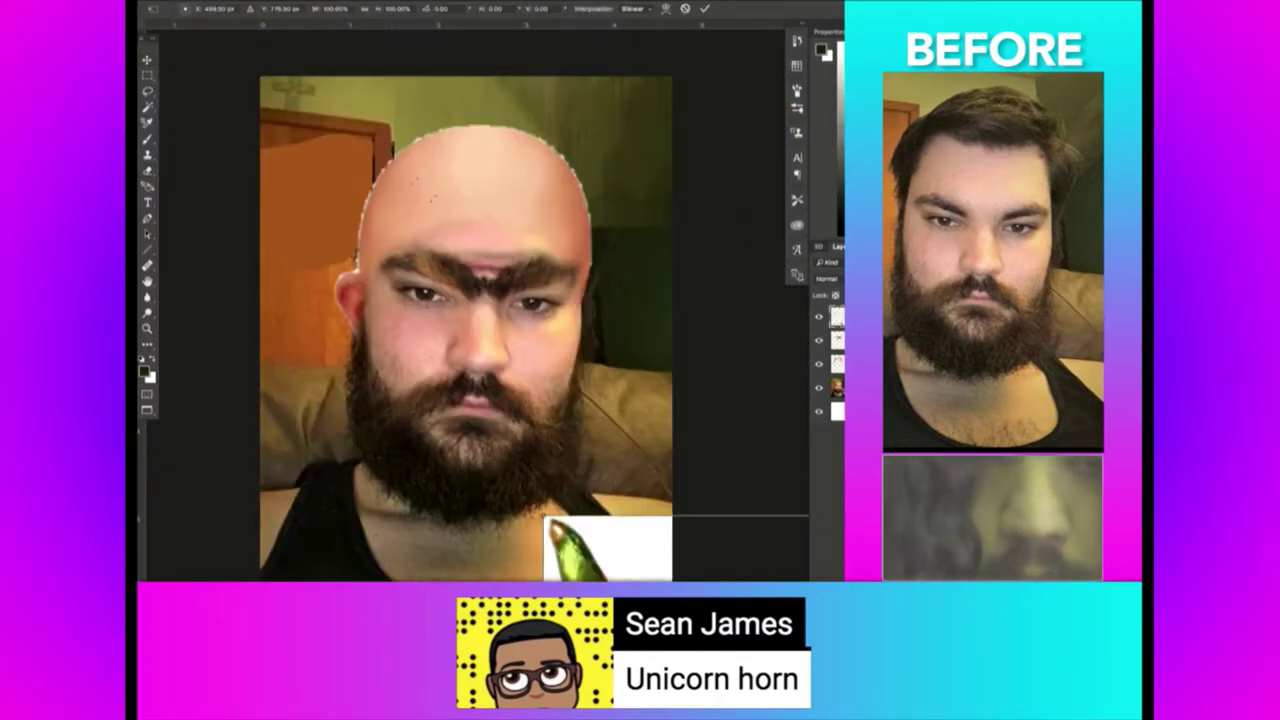
pyautogui.moveTo(607, 543); pyautogui.dragTo(405, 195)
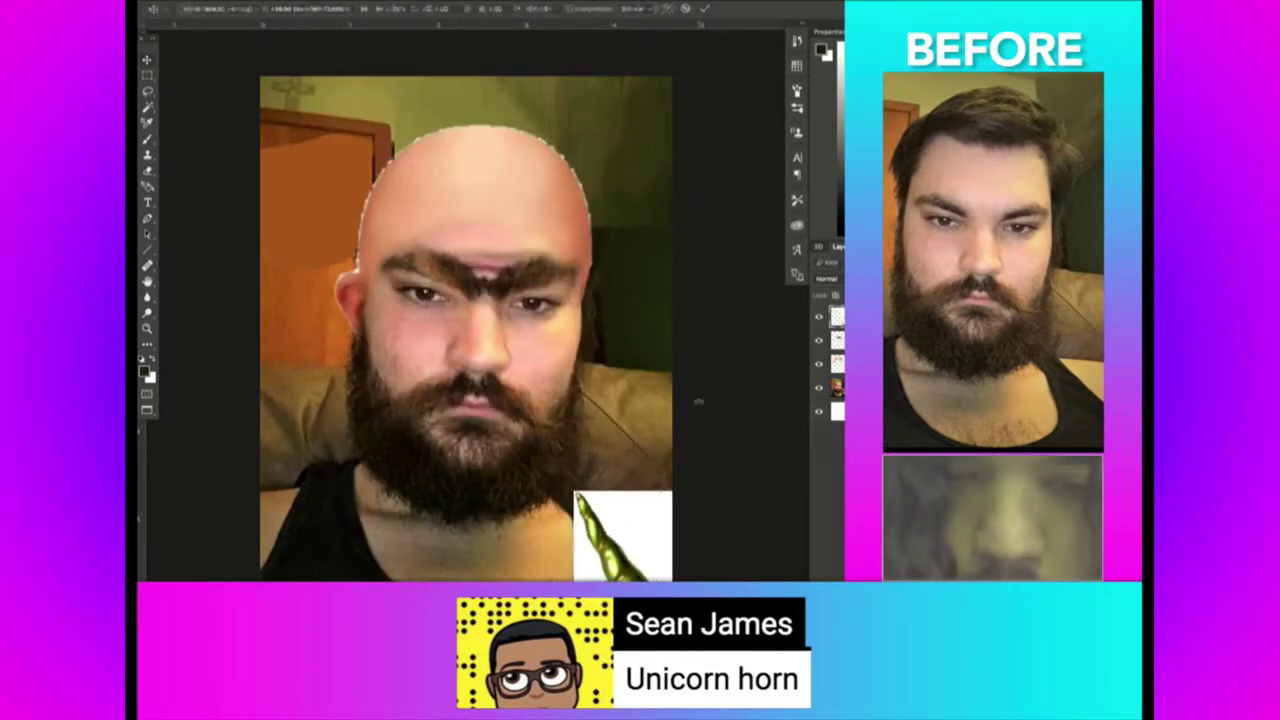
pyautogui.press('w')
pyautogui.click(423, 306)
pyautogui.press('Delete')
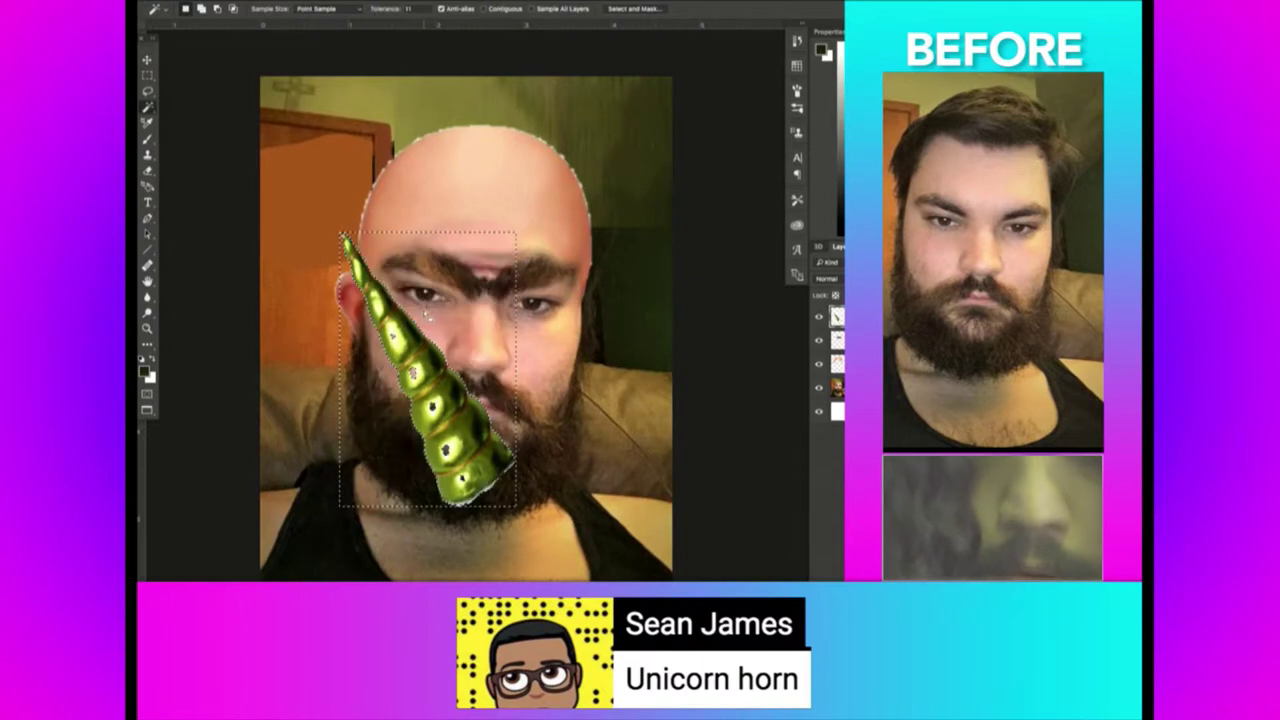
pyautogui.hotkey('ctrl', 'z')
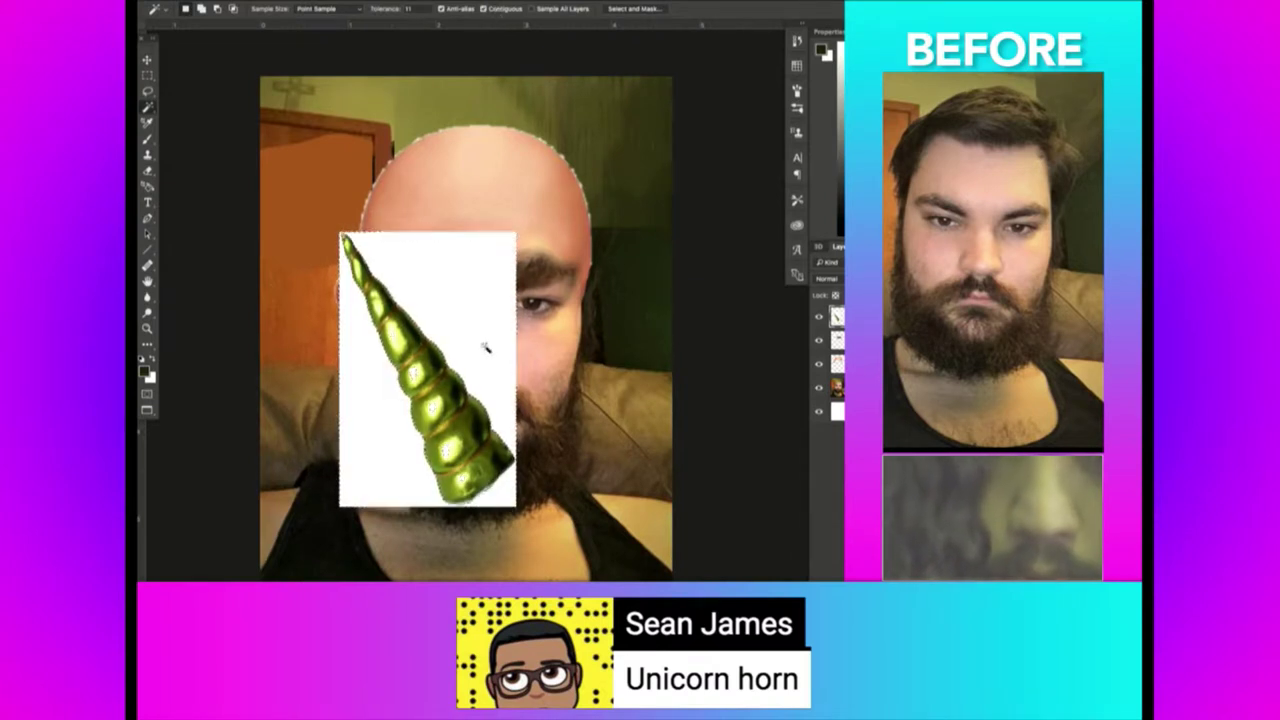
pyautogui.press('Delete')
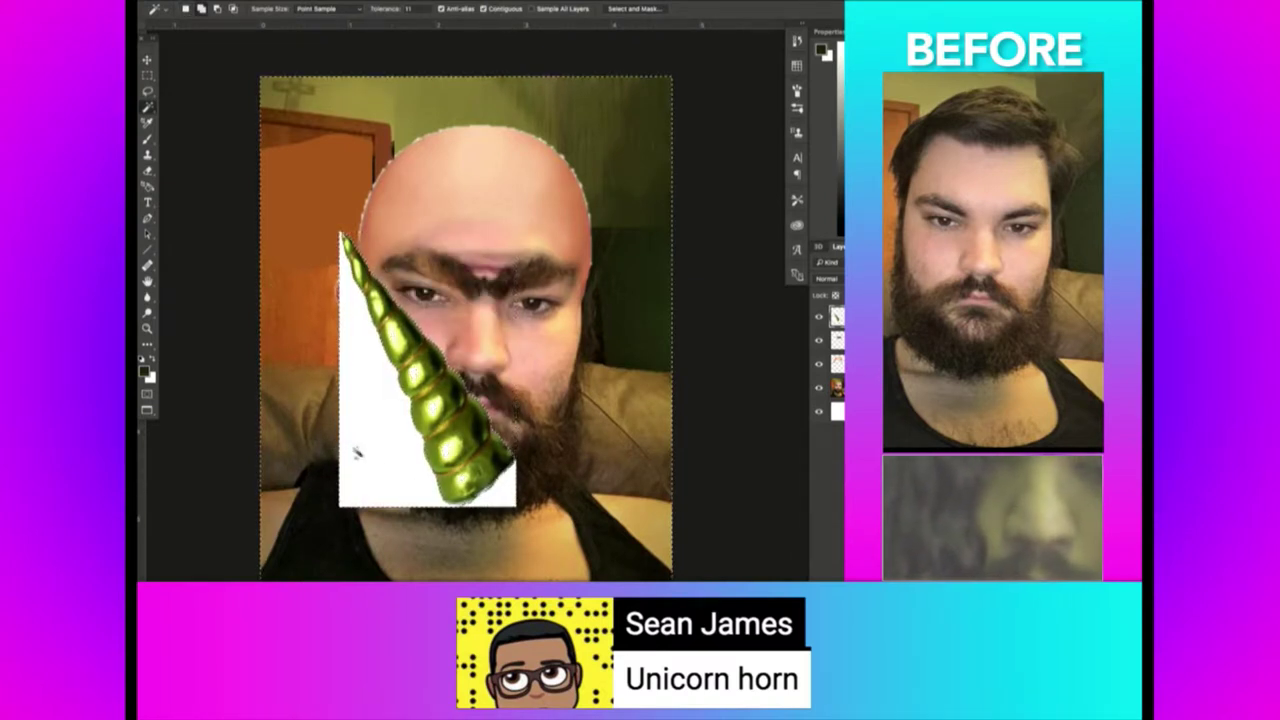
pyautogui.click(373, 460)
pyautogui.press('Delete')
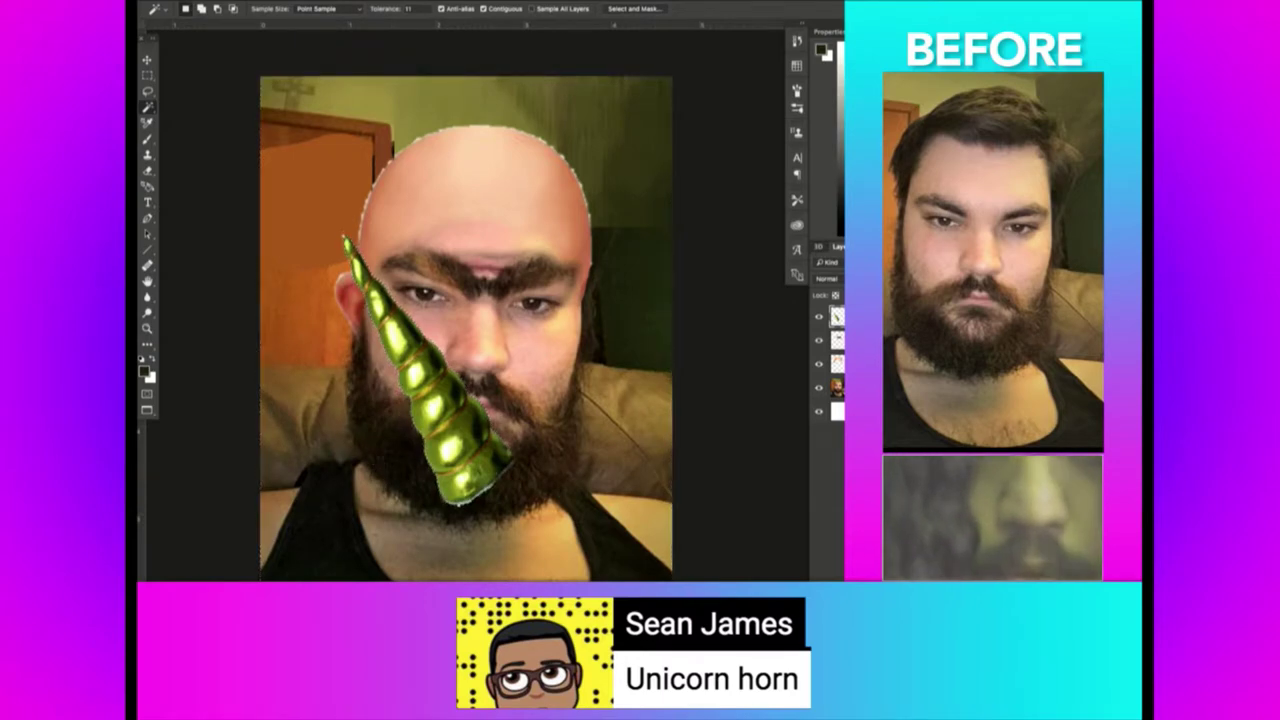
# Flip the horn horizontally, then scale and tilt it onto the top of the bald head.
pyautogui.click(290, 0)
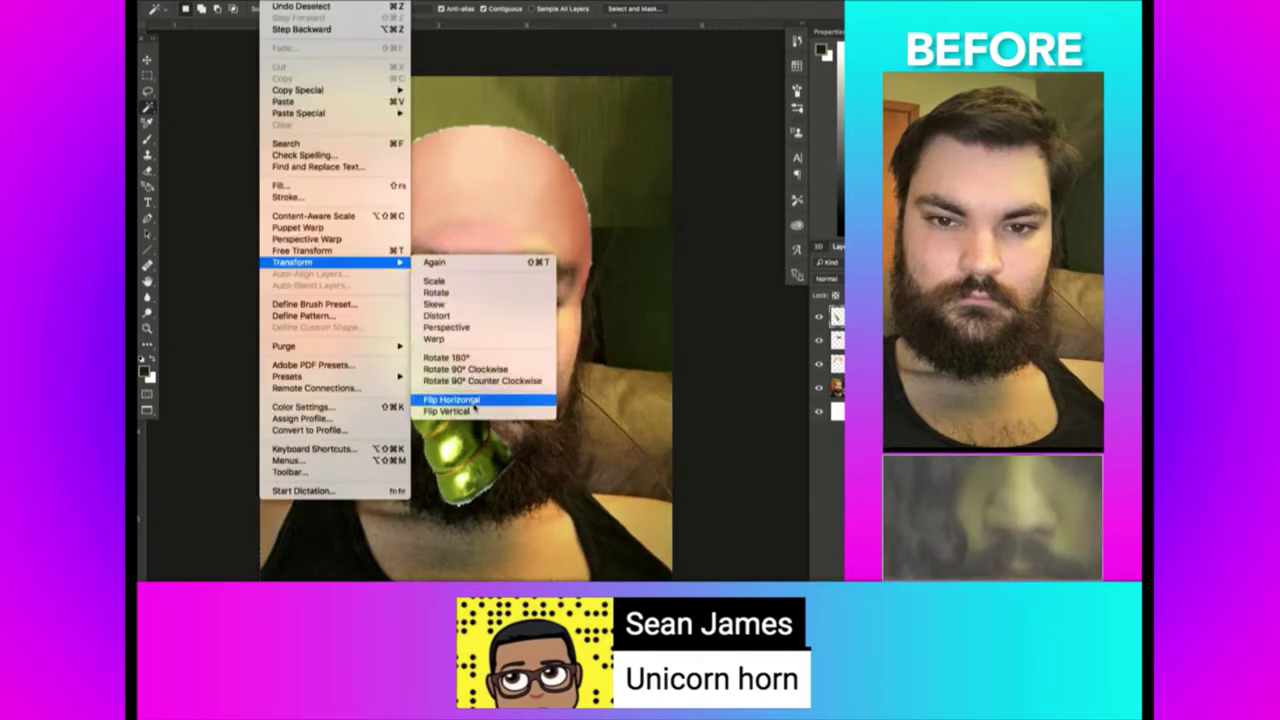
pyautogui.click(475, 403)
pyautogui.hotkey('ctrl', 't')
pyautogui.moveTo(600, 276)
pyautogui.mouseDown()
pyautogui.moveTo(645, 232)
pyautogui.moveTo(556, 97)
pyautogui.mouseUp()
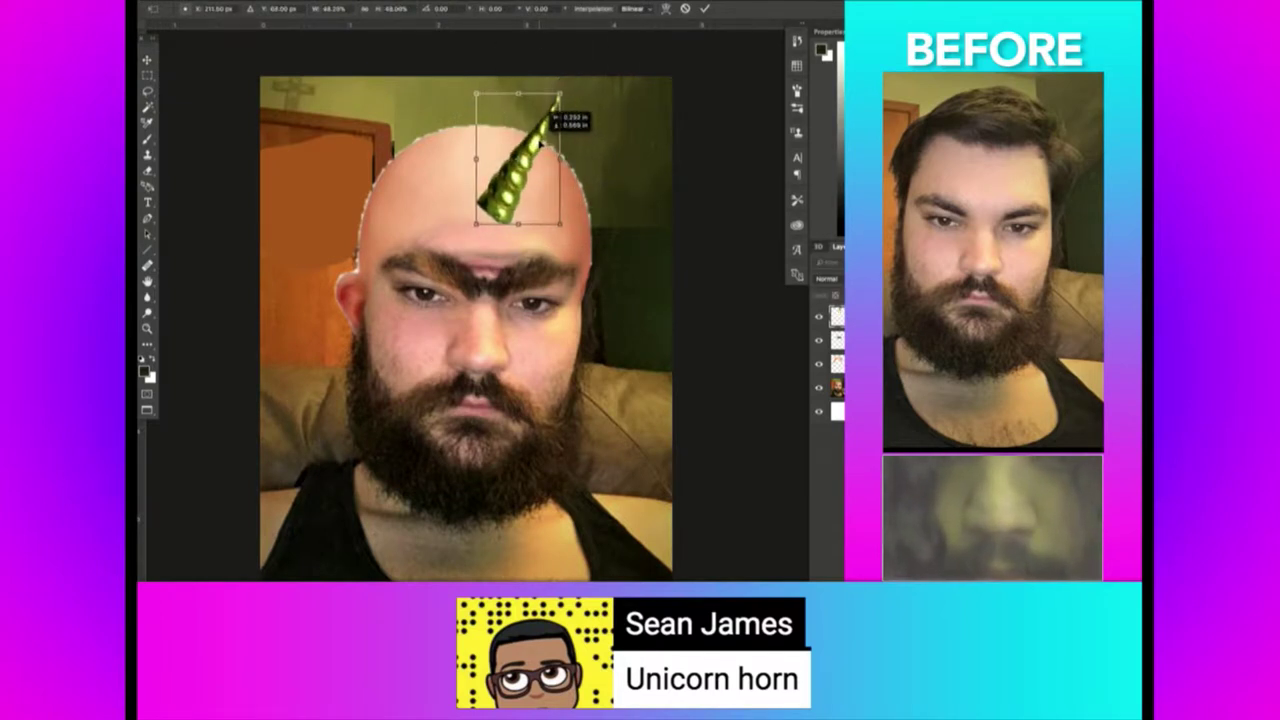
pyautogui.press('Return')
# Recolour the horn silver with Hue/Saturation and nudge it slightly down on the head.
pyautogui.hotkey('ctrl', 'u')
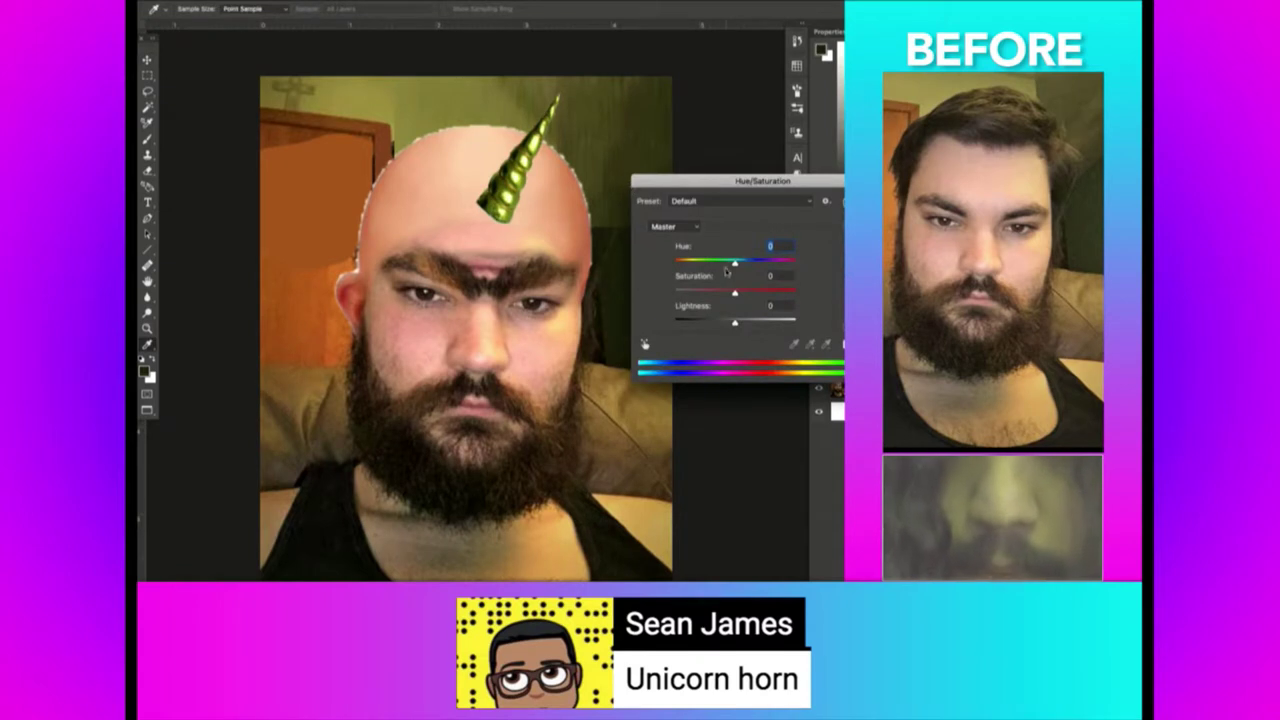
pyautogui.moveTo(735, 262)
pyautogui.mouseDown()
pyautogui.moveTo(716, 262)
pyautogui.moveTo(757, 260)
pyautogui.moveTo(672, 292)
pyautogui.mouseUp()
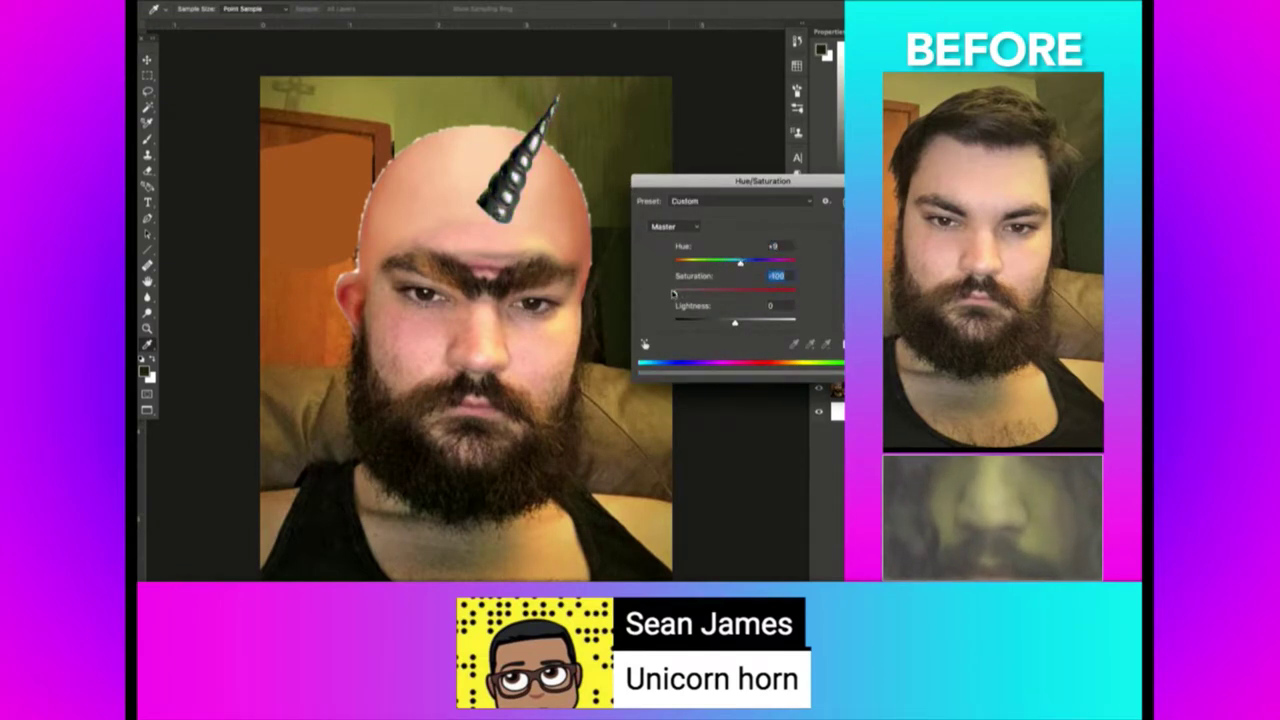
pyautogui.moveTo(766, 324); pyautogui.dragTo(747, 325)
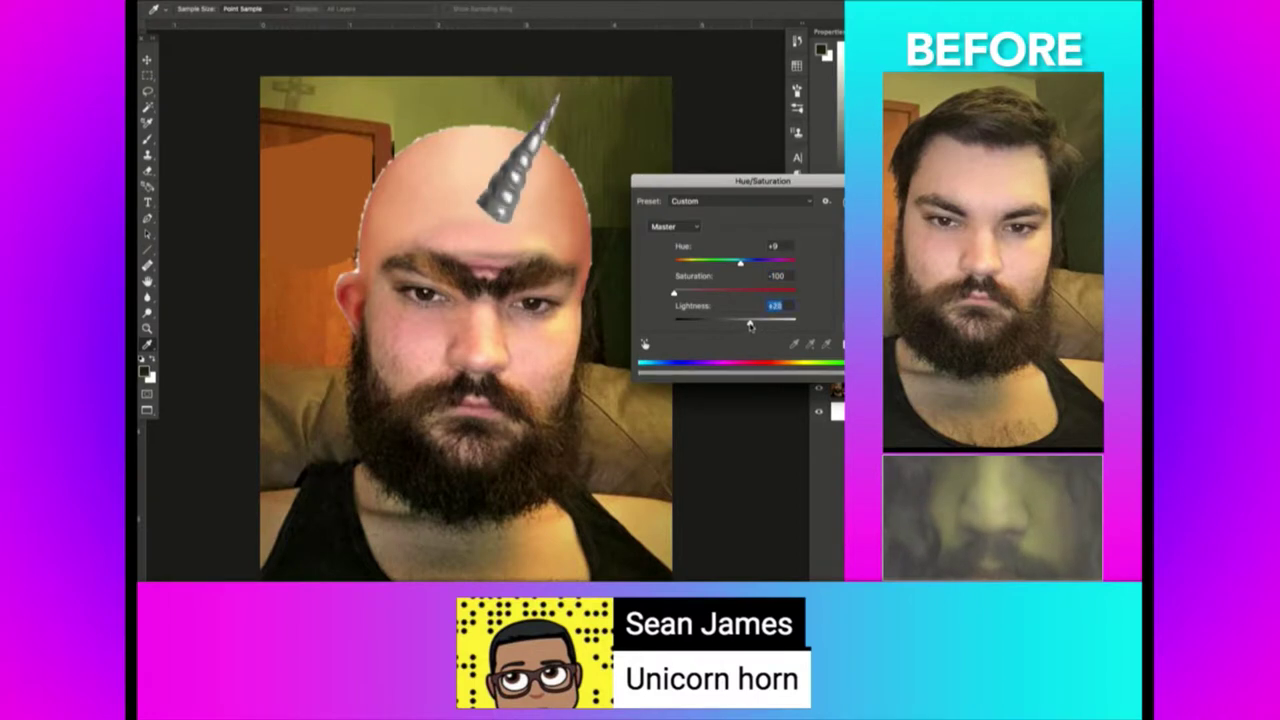
pyautogui.press('Return')
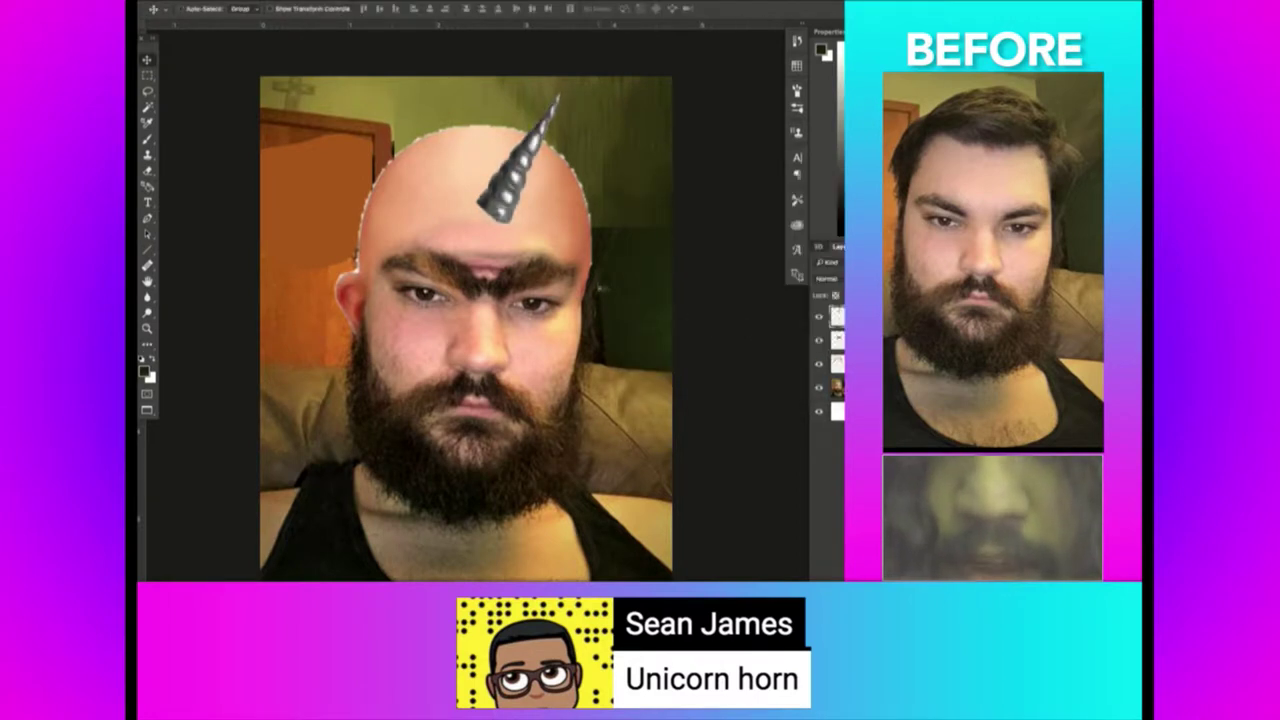
pyautogui.moveTo(597, 285); pyautogui.dragTo(597, 305)
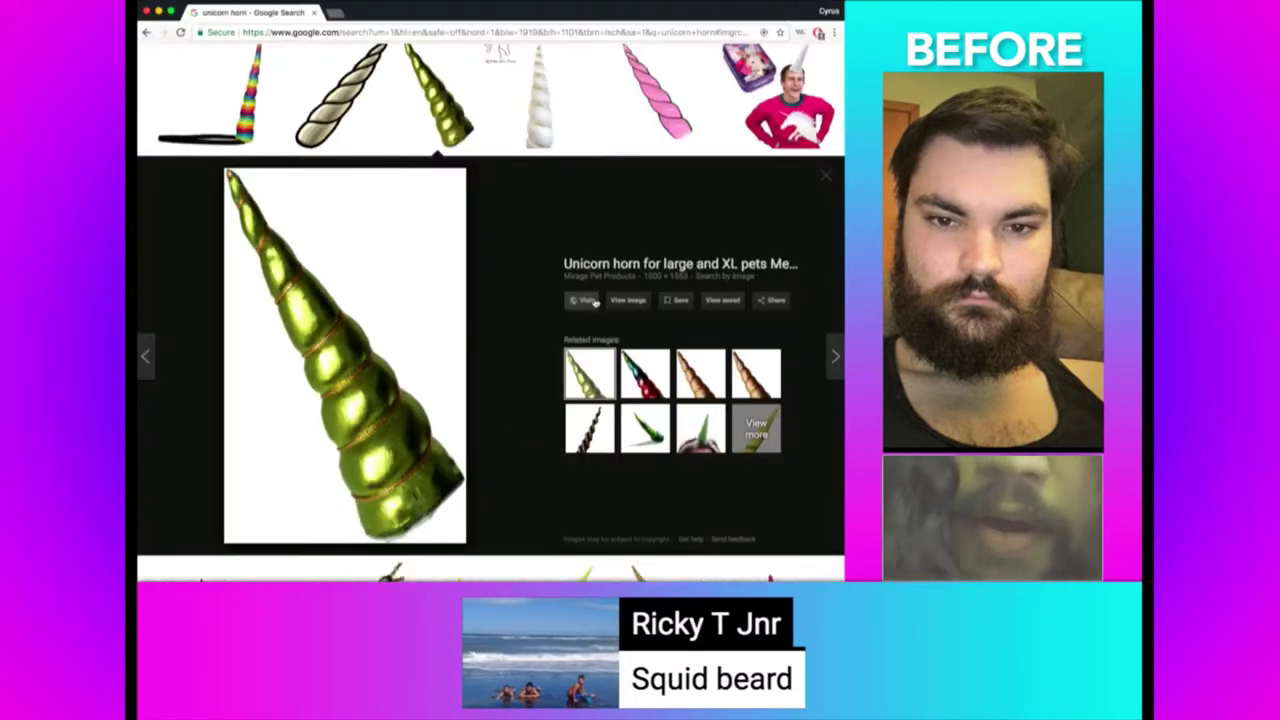
# Search images for 'suqid' (squid) and copy the pale pink squid photo from its preview.
pyautogui.write('suqid')
pyautogui.press('Return')
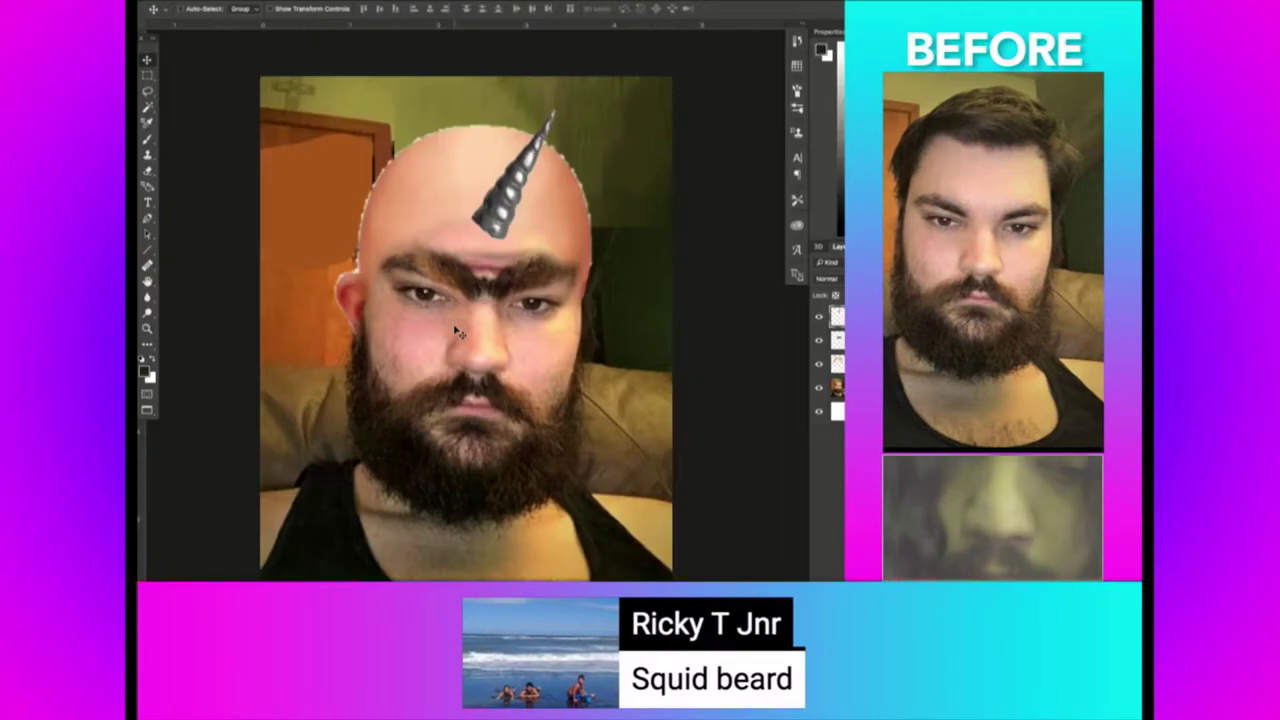
pyautogui.scroll(-3, 455, 330)
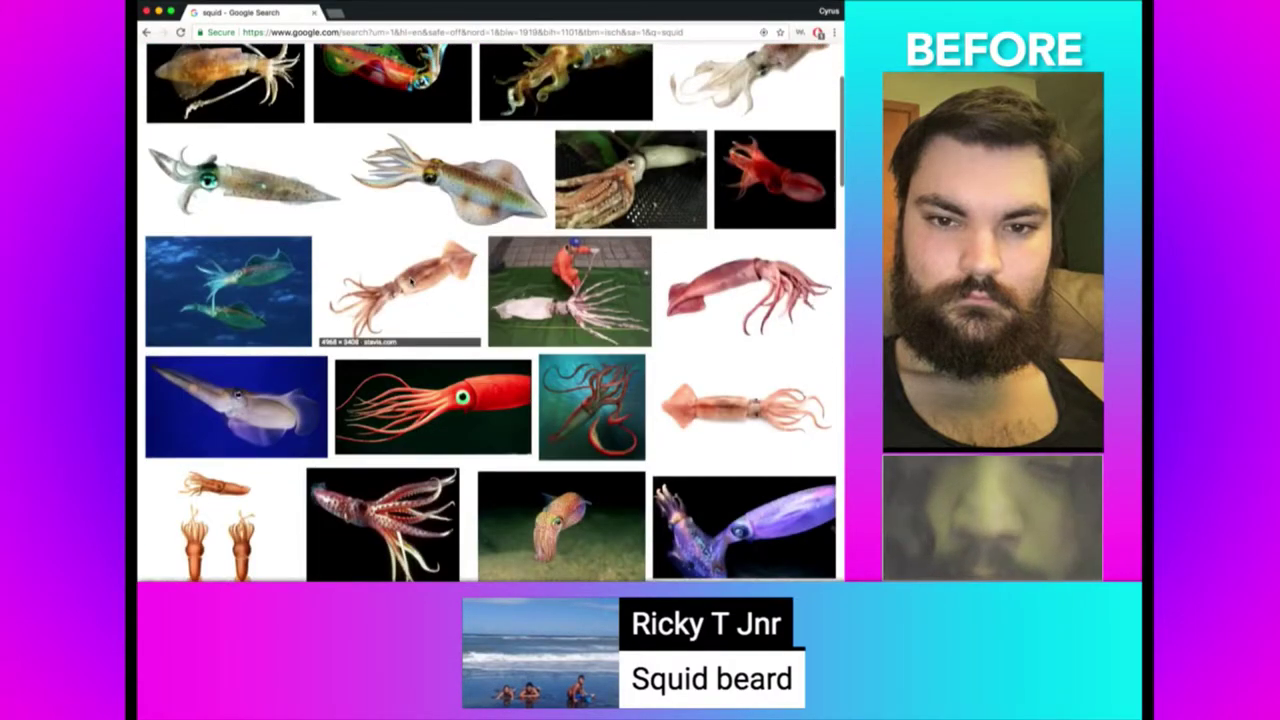
pyautogui.scroll(-3, 410, 285)
pyautogui.scroll(-1, 770, 262)
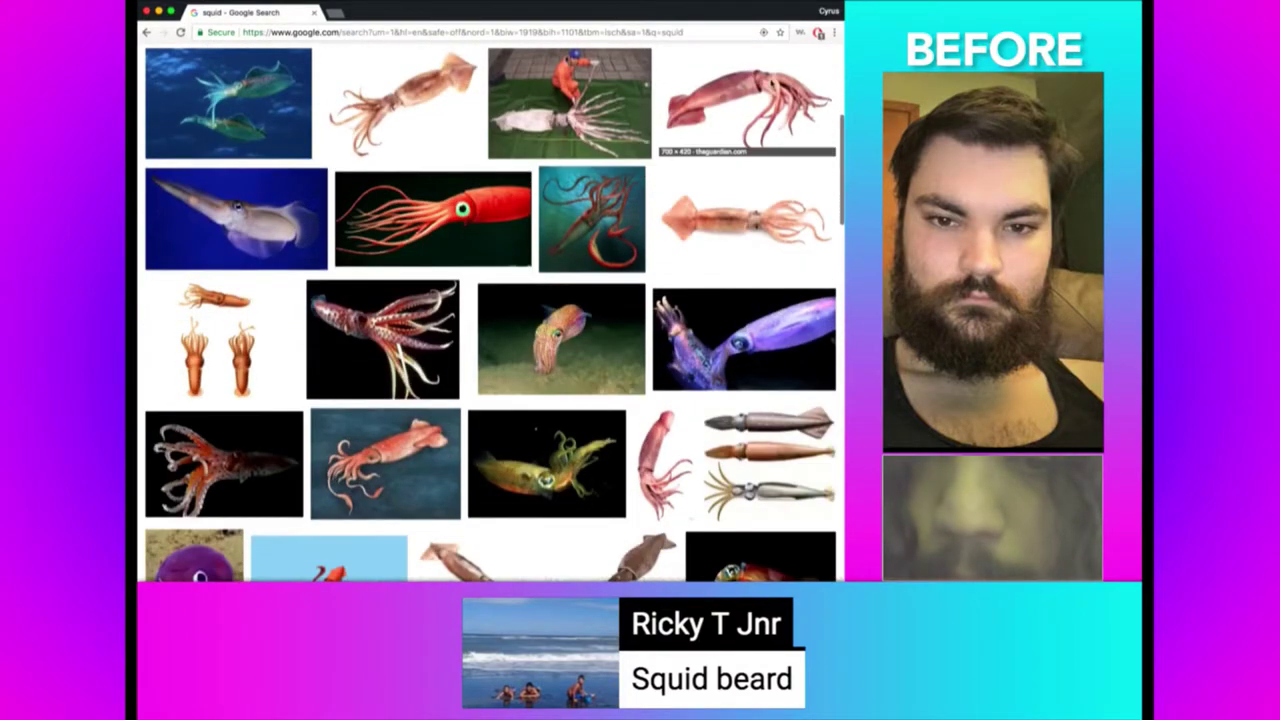
pyautogui.click(745, 110)
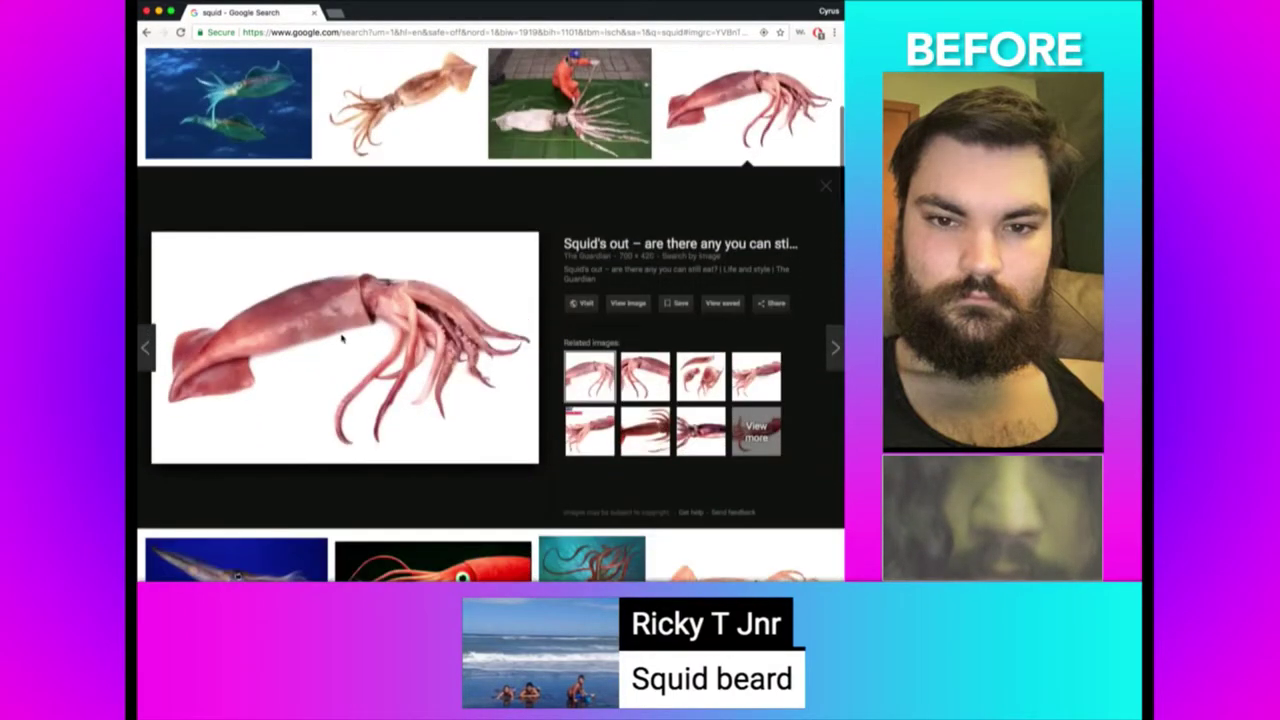
pyautogui.rightClick(343, 337)
pyautogui.click(400, 437)
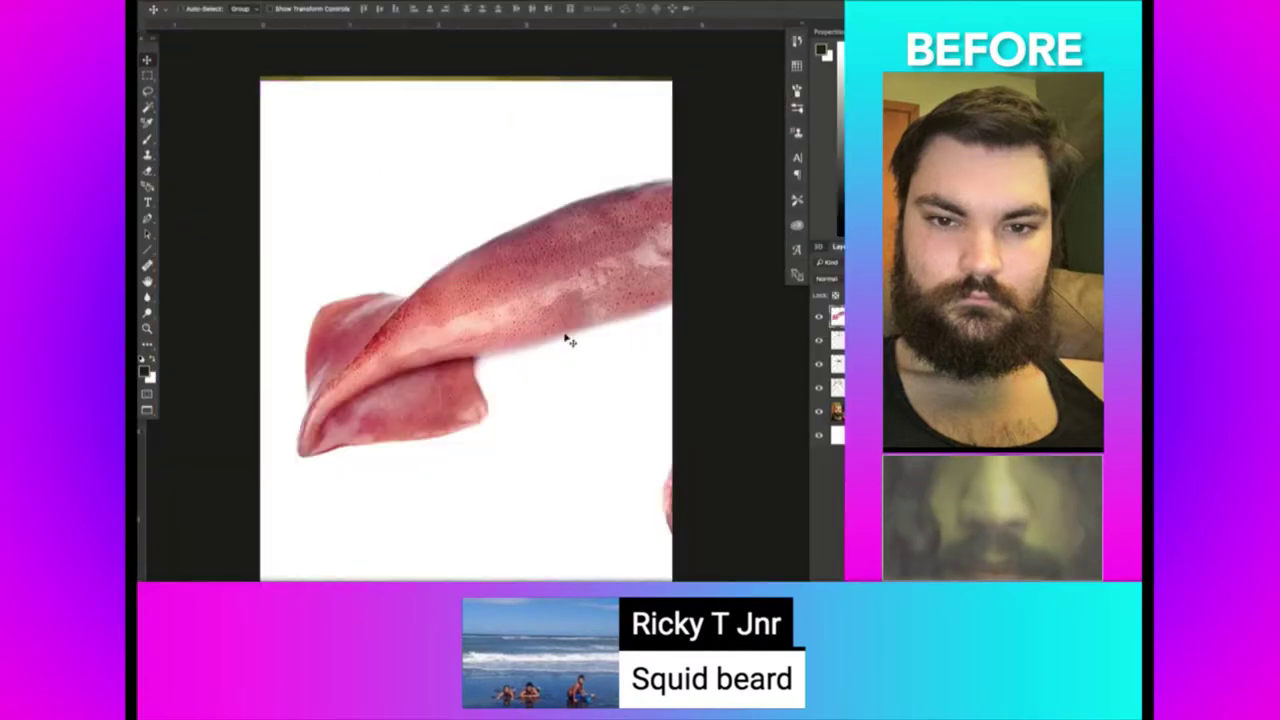
# Position, rotate about 29° and enlarge the pasted squid, then delete its white background.
pyautogui.hotkey('ctrl', 't')
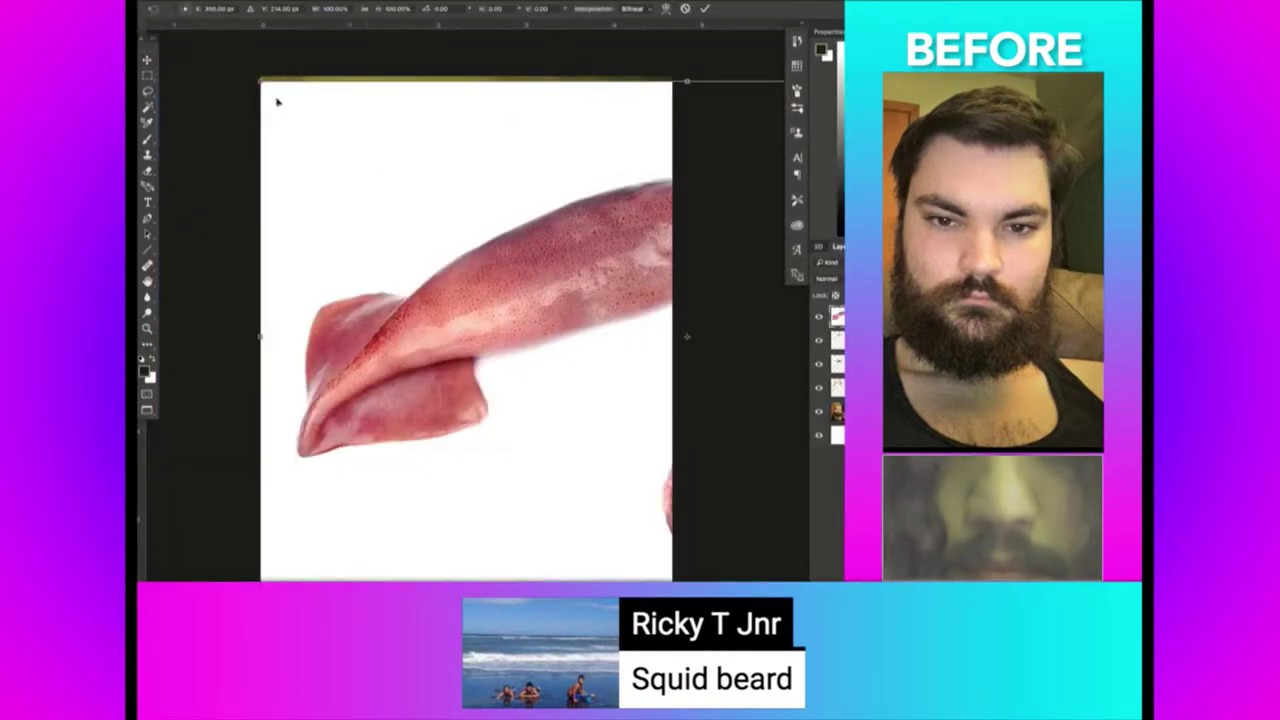
pyautogui.hotkey('ctrl', '0')
pyautogui.moveTo(611, 323); pyautogui.dragTo(328, 256)
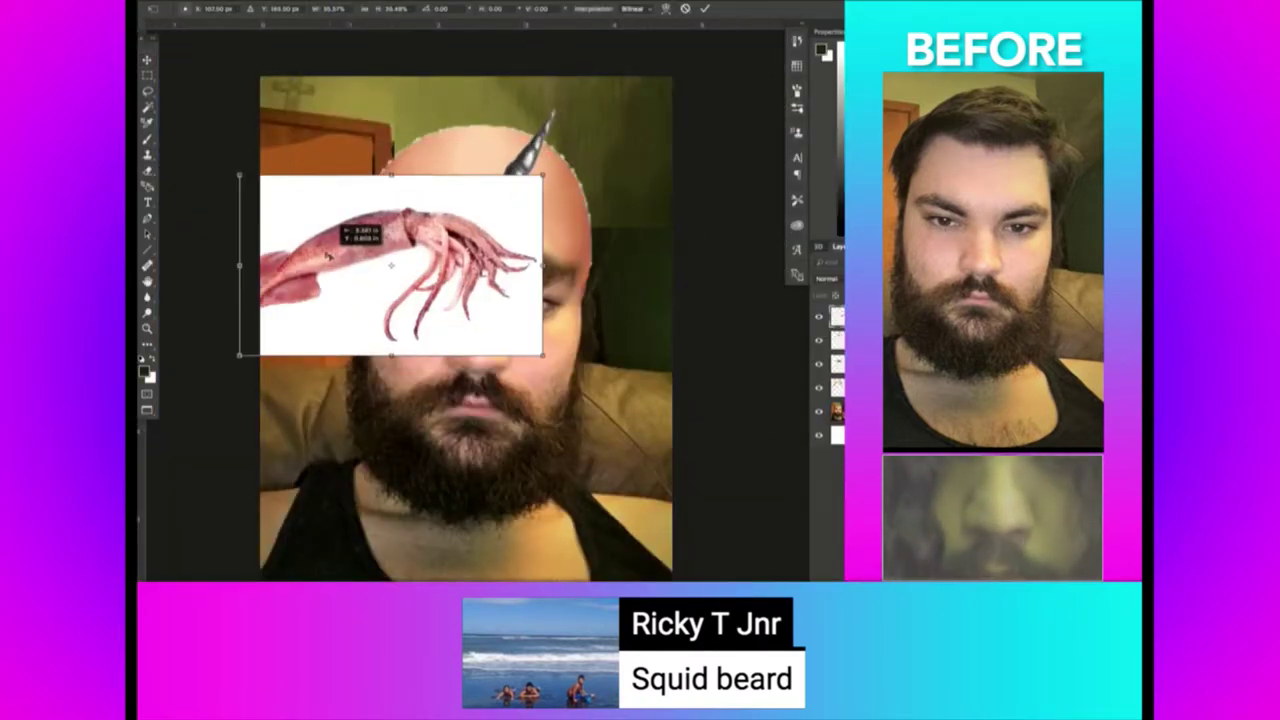
pyautogui.moveTo(575, 410); pyautogui.dragTo(487, 481)
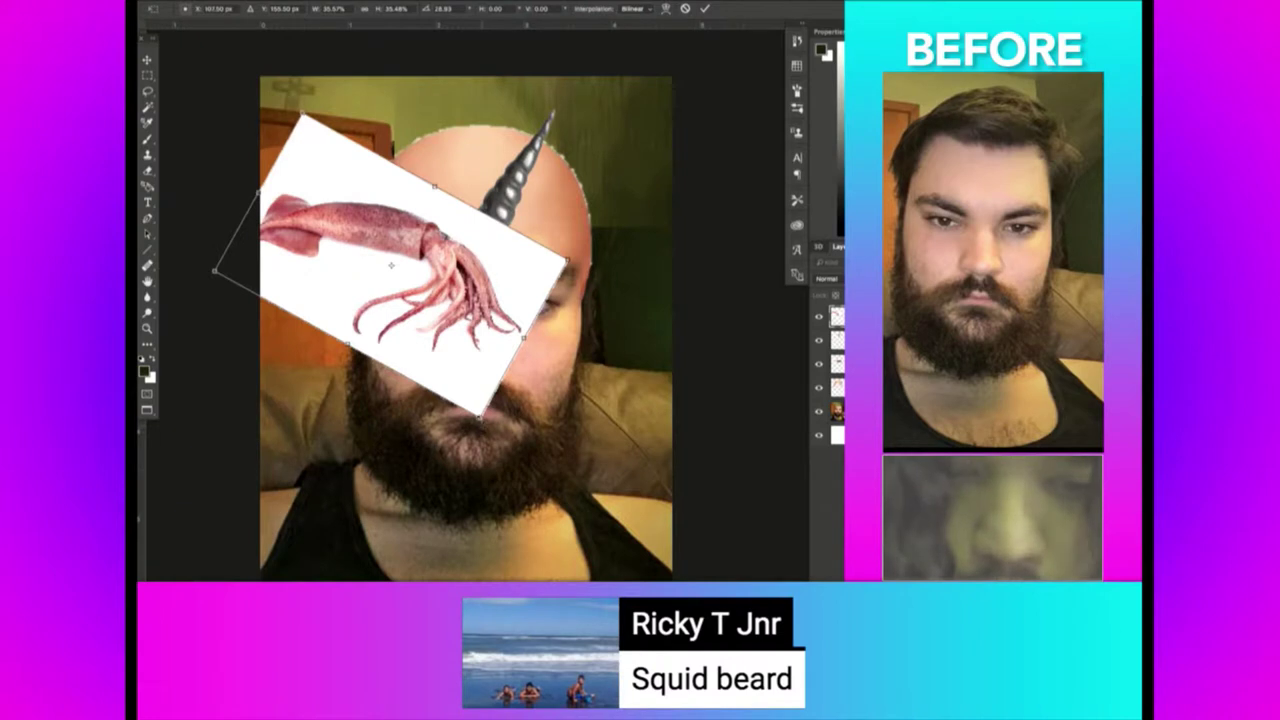
pyautogui.moveTo(482, 413); pyautogui.dragTo(552, 537)
pyautogui.press('Return')
pyautogui.press('w')
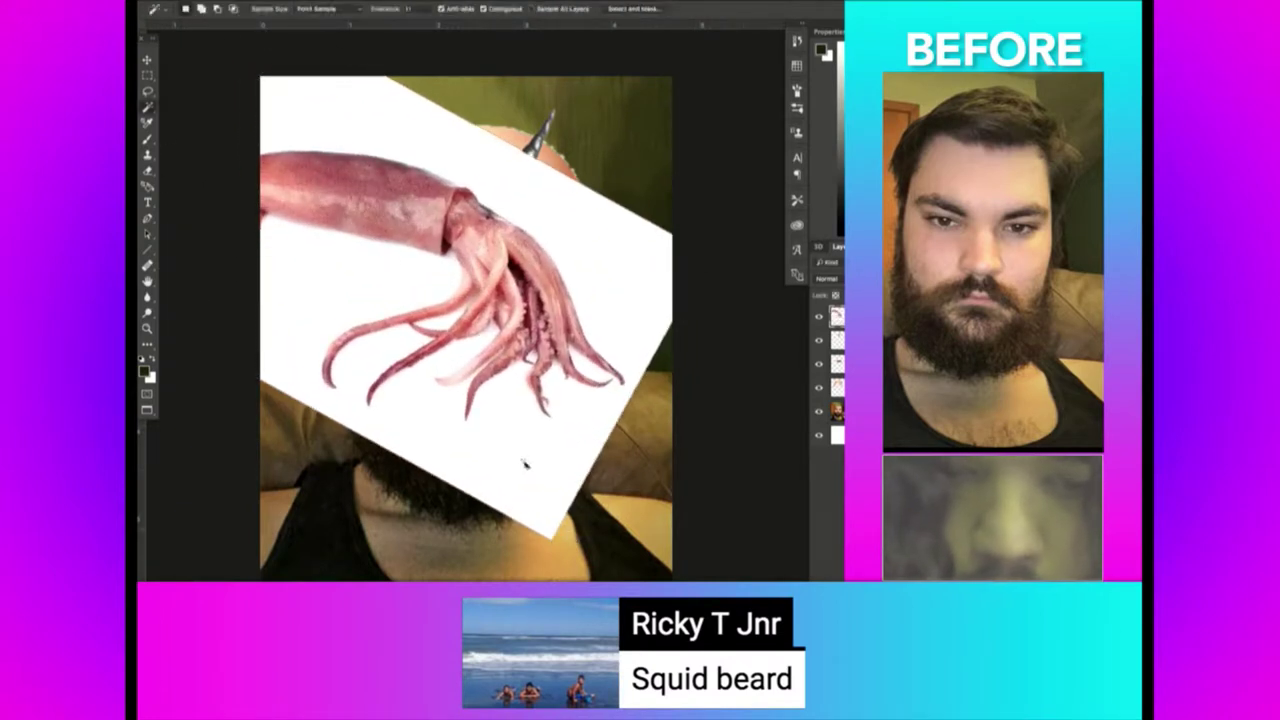
pyautogui.click(523, 463)
pyautogui.press('Delete')
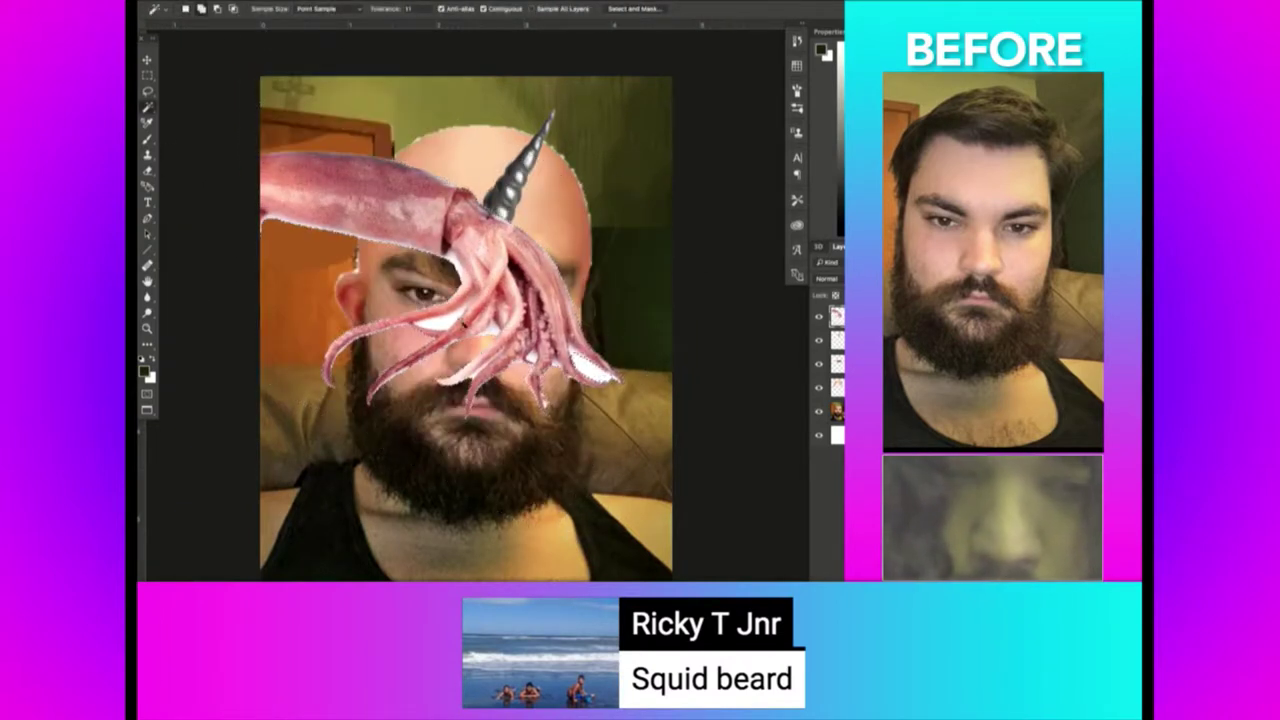
# Move the squid tentacles down onto the man's beard.
pyautogui.press('l')
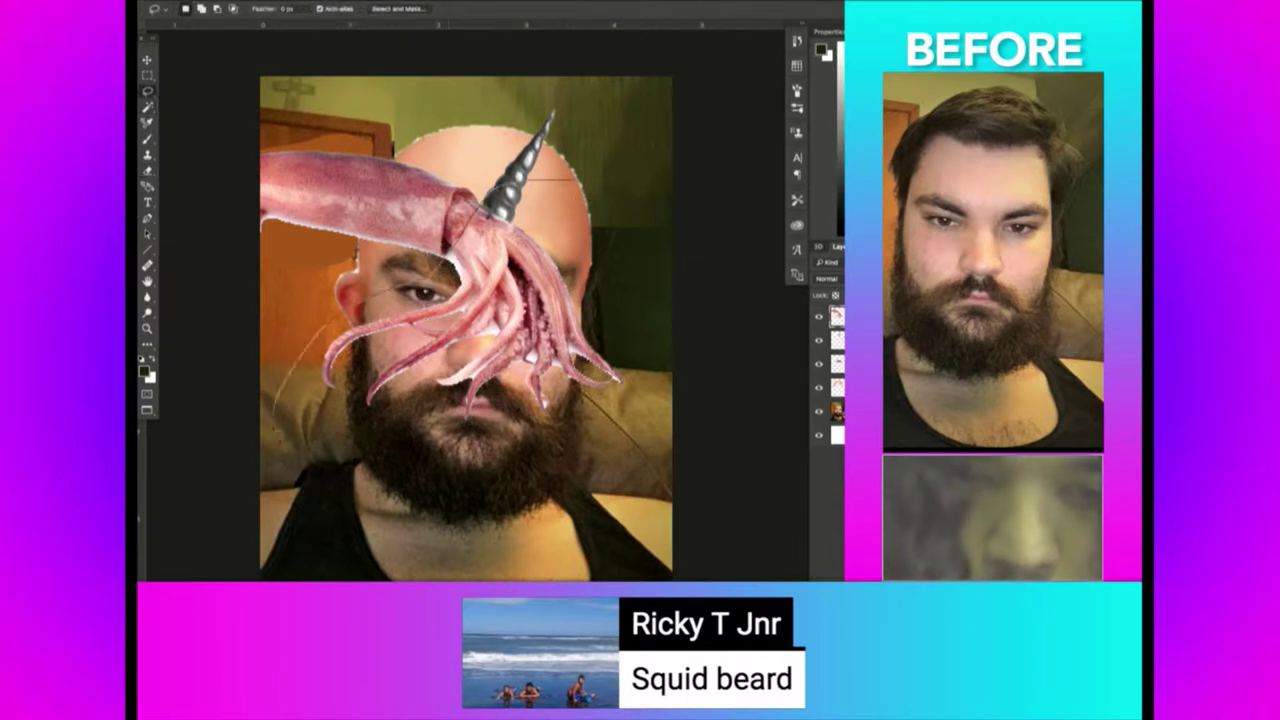
pyautogui.click(818, 316)
pyautogui.click(818, 340)
pyautogui.press('v')
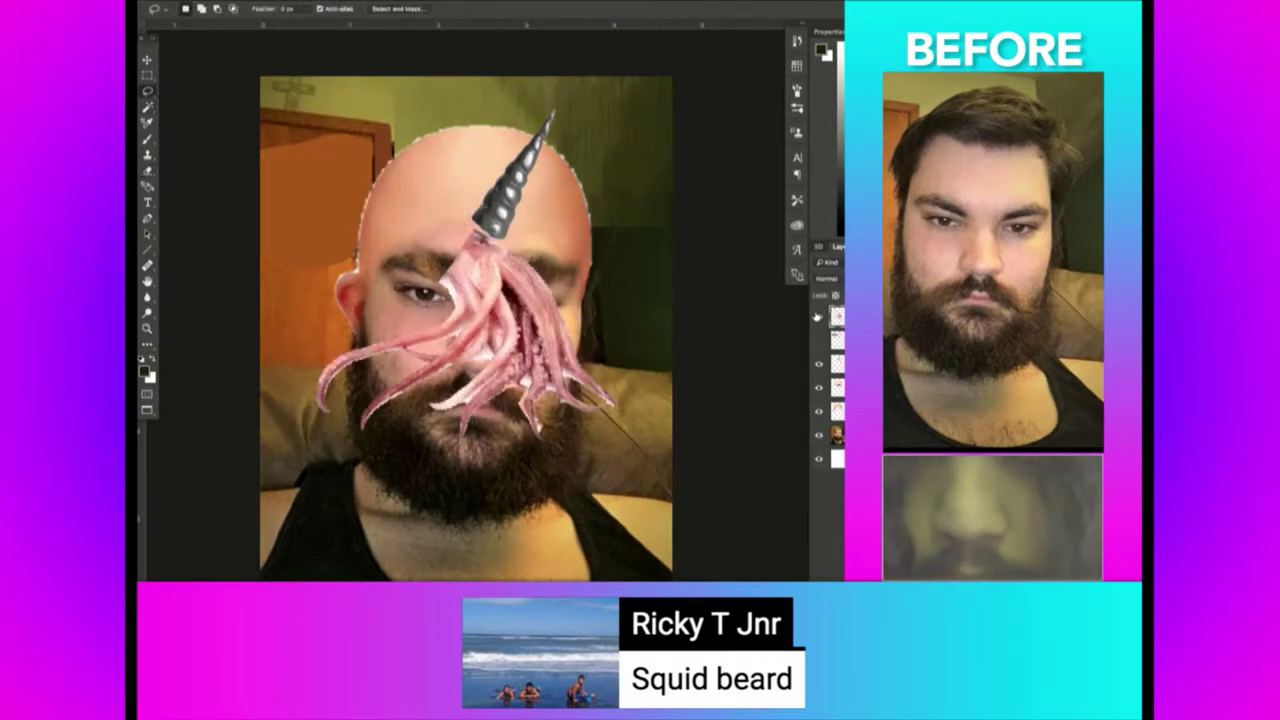
pyautogui.moveTo(490, 280); pyautogui.dragTo(550, 408)
# Nudge the tentacle beard down and place a horizontally mirrored copy on the chin's other side.
pyautogui.press('e')
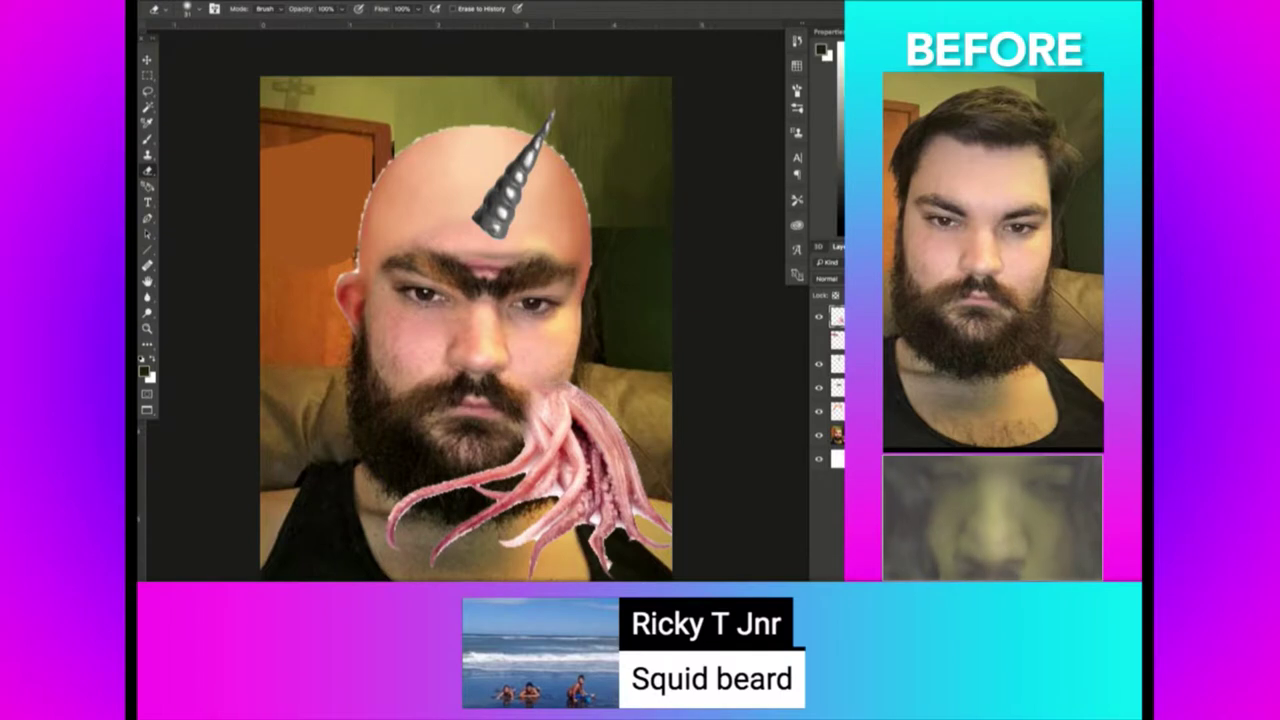
pyautogui.press('w')
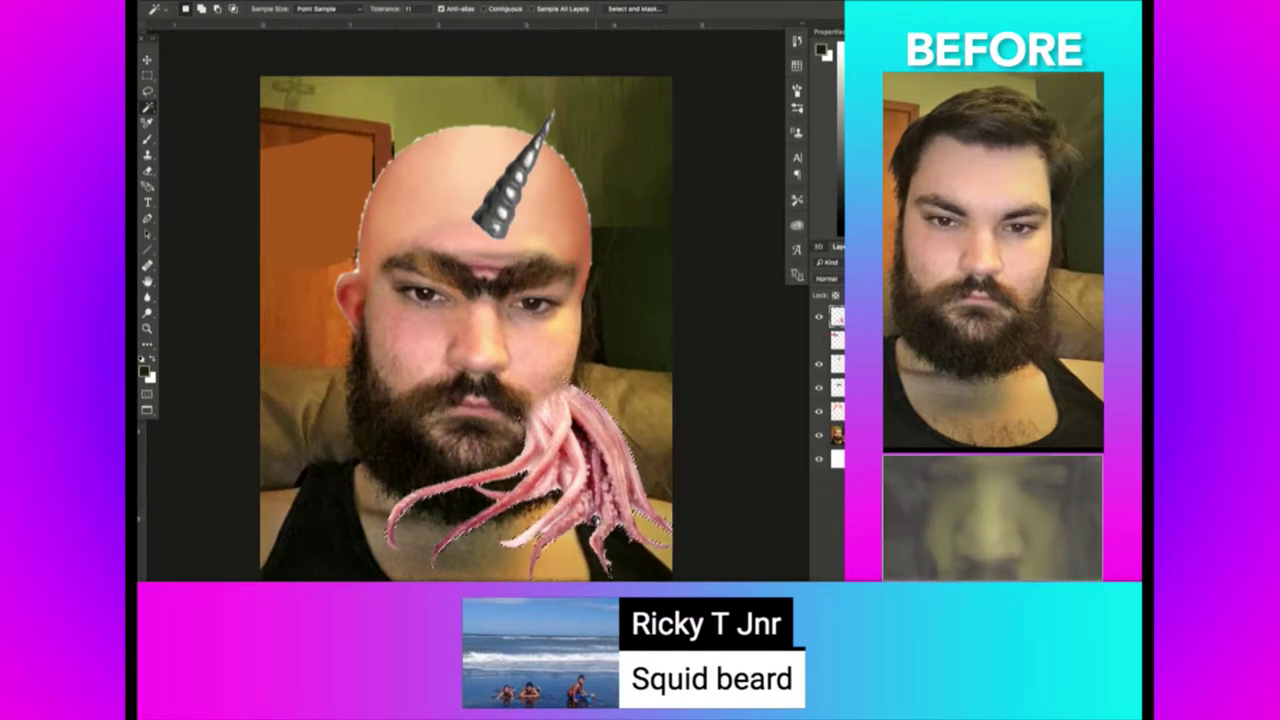
pyautogui.press('v')
pyautogui.moveTo(607, 455); pyautogui.dragTo(602, 462)
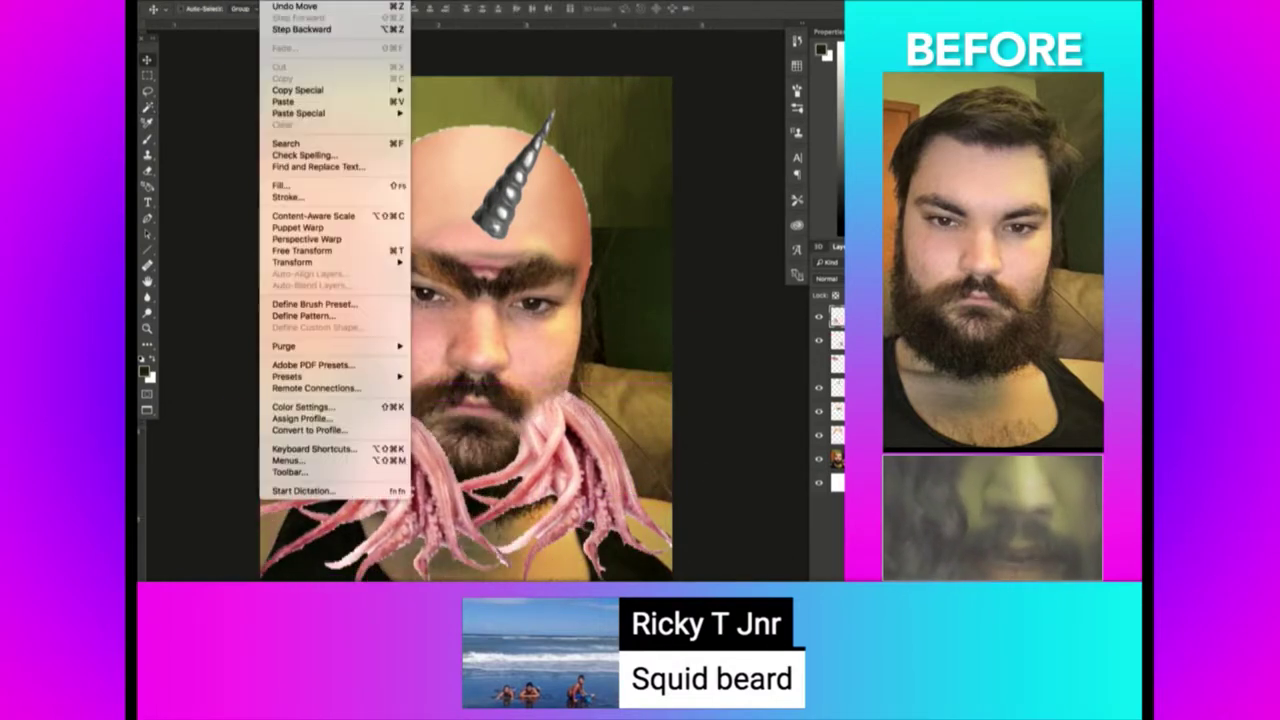
pyautogui.moveTo(330, 262)
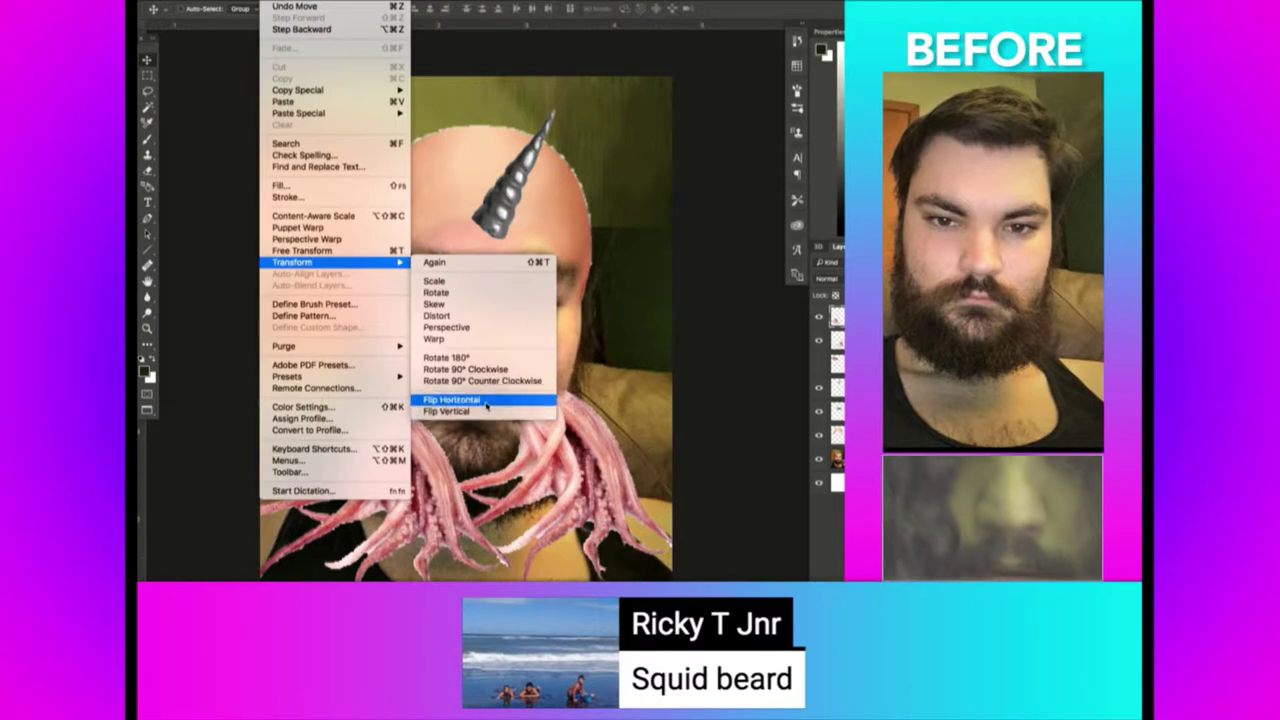
pyautogui.click(487, 402)
pyautogui.moveTo(560, 352); pyautogui.dragTo(600, 343)
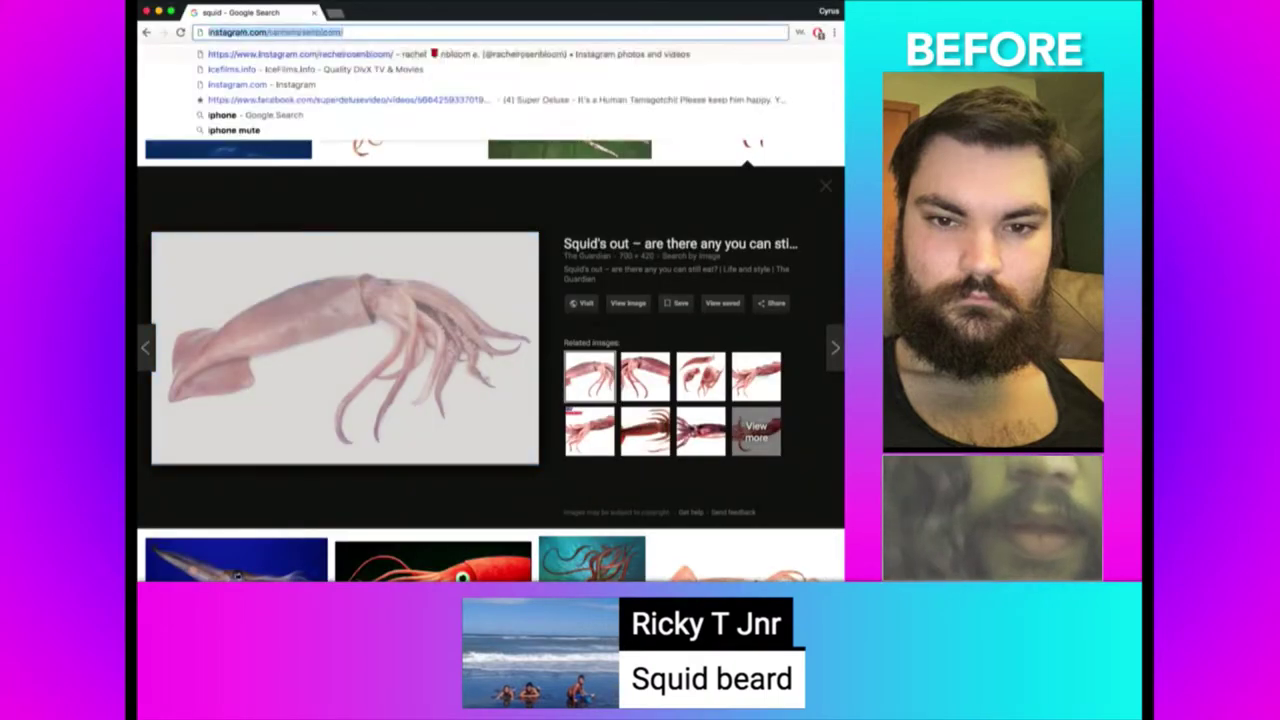
# Search images for 'squid' and open a larger preview of one squid photo.
pyautogui.write('squid')
pyautogui.press('Return')
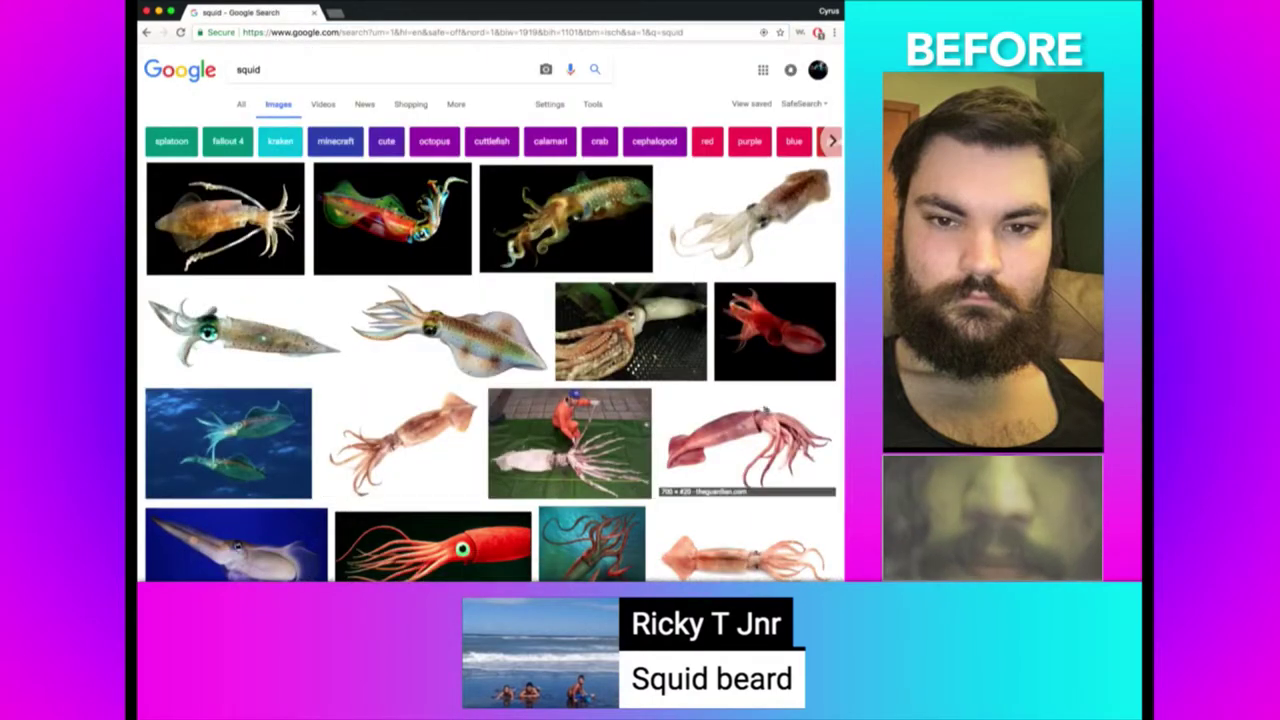
pyautogui.scroll(-5, 785, 300)
pyautogui.click(785, 275)
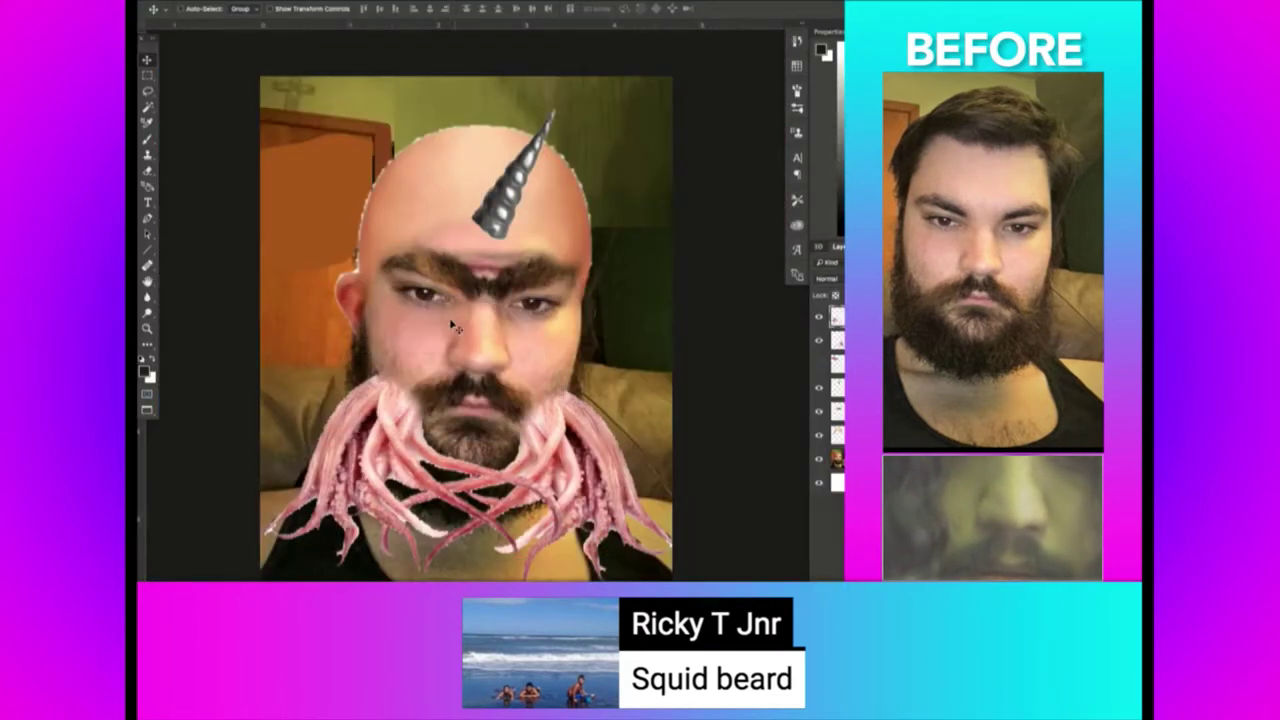
# Select the newly pasted squid and delete its white background with the Magic Wand.
pyautogui.press('m')
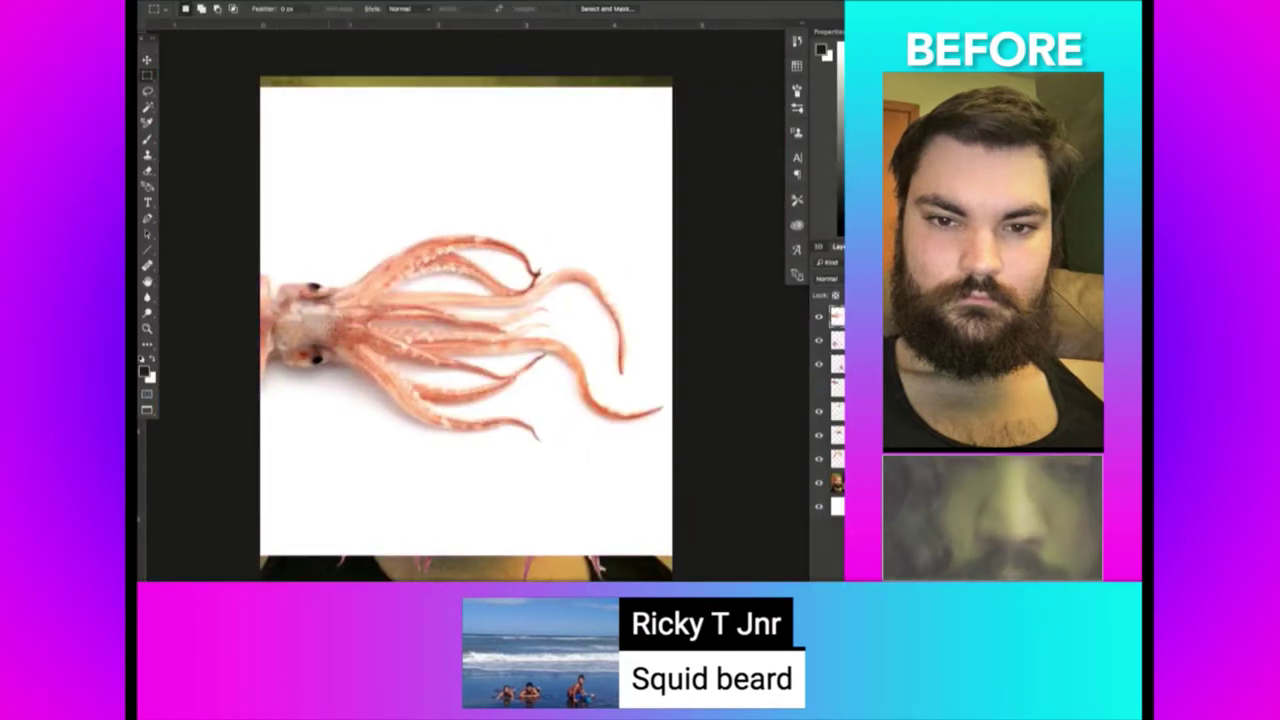
pyautogui.moveTo(263, 210); pyautogui.dragTo(672, 466)
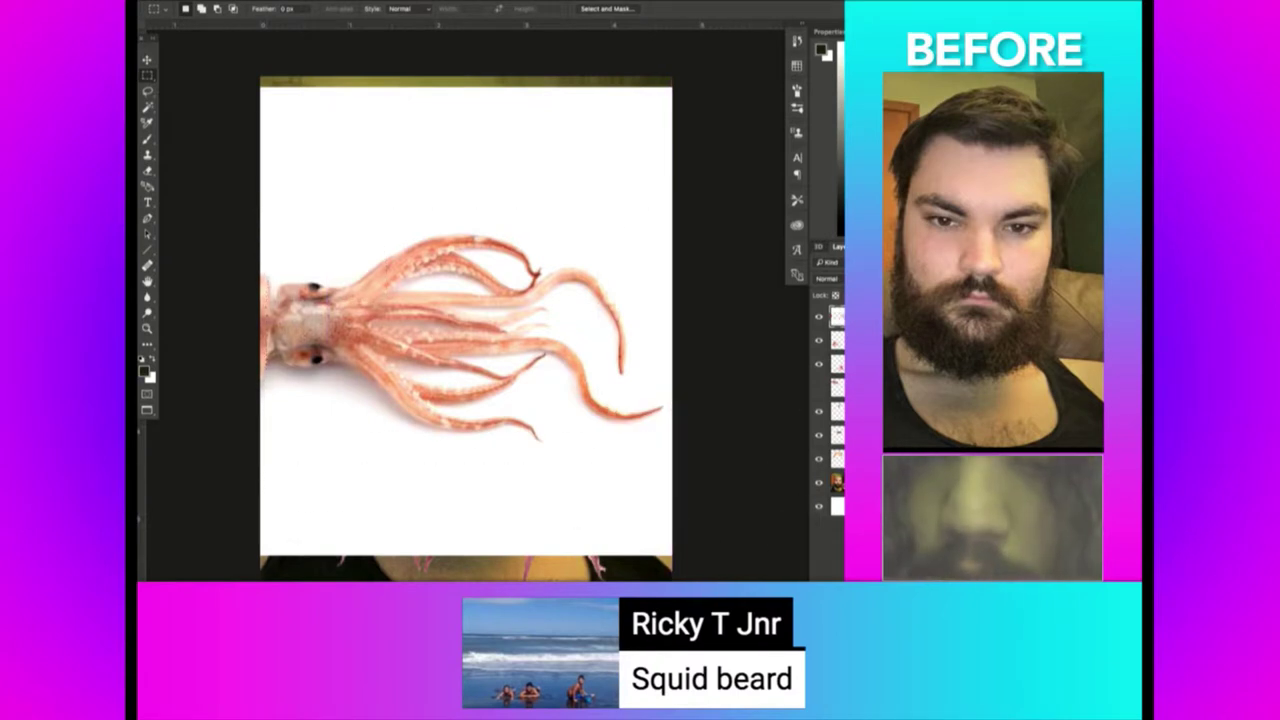
pyautogui.click(819, 318)
pyautogui.press('w')
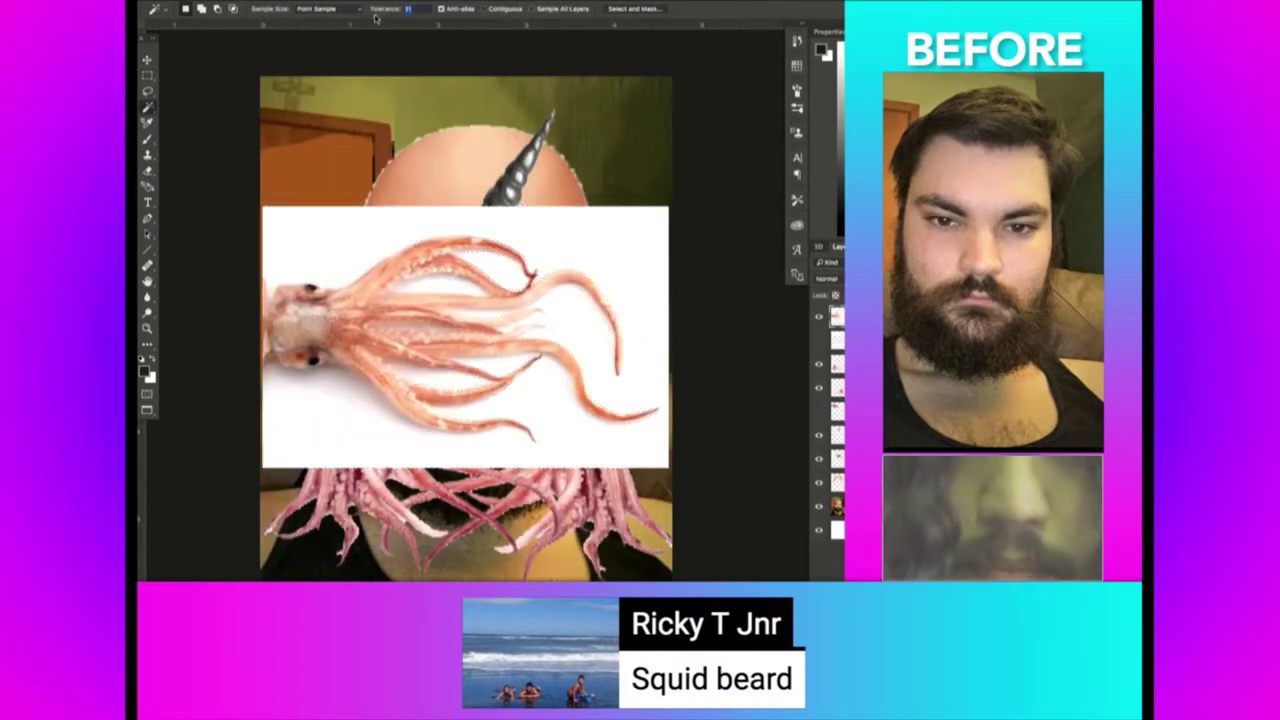
pyautogui.click(342, 262)
pyautogui.press('Delete')
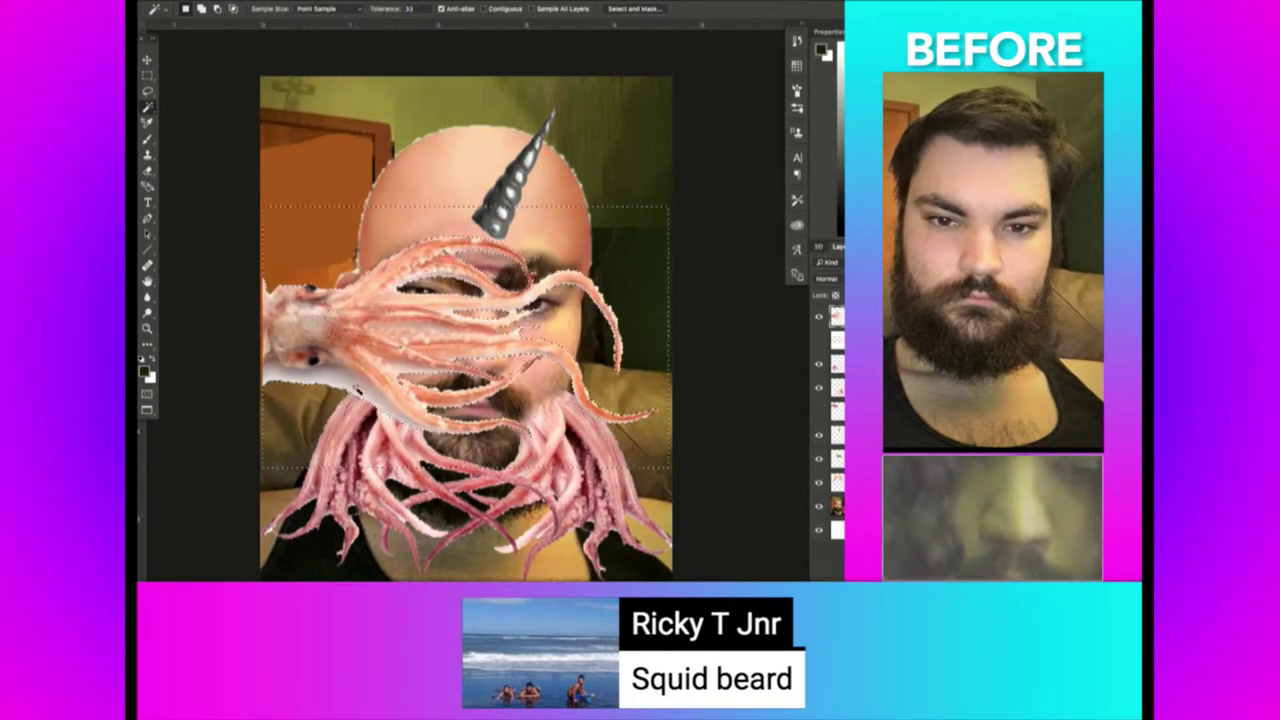
# Rotate the squid to hang vertically, move it down and enlarge it over the beard.
pyautogui.hotkey('ctrl', 't')
pyautogui.moveTo(250, 450); pyautogui.dragTo(345, 125)
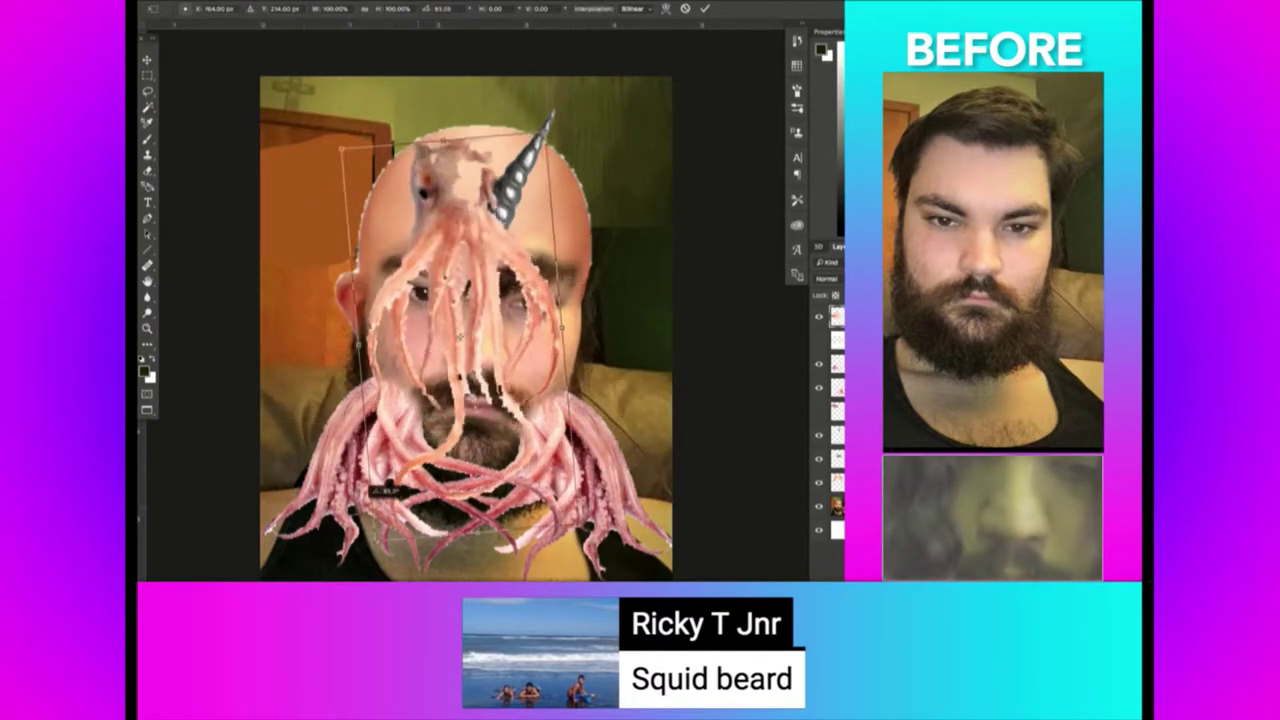
pyautogui.press('Return')
pyautogui.moveTo(590, 182); pyautogui.dragTo(600, 312)
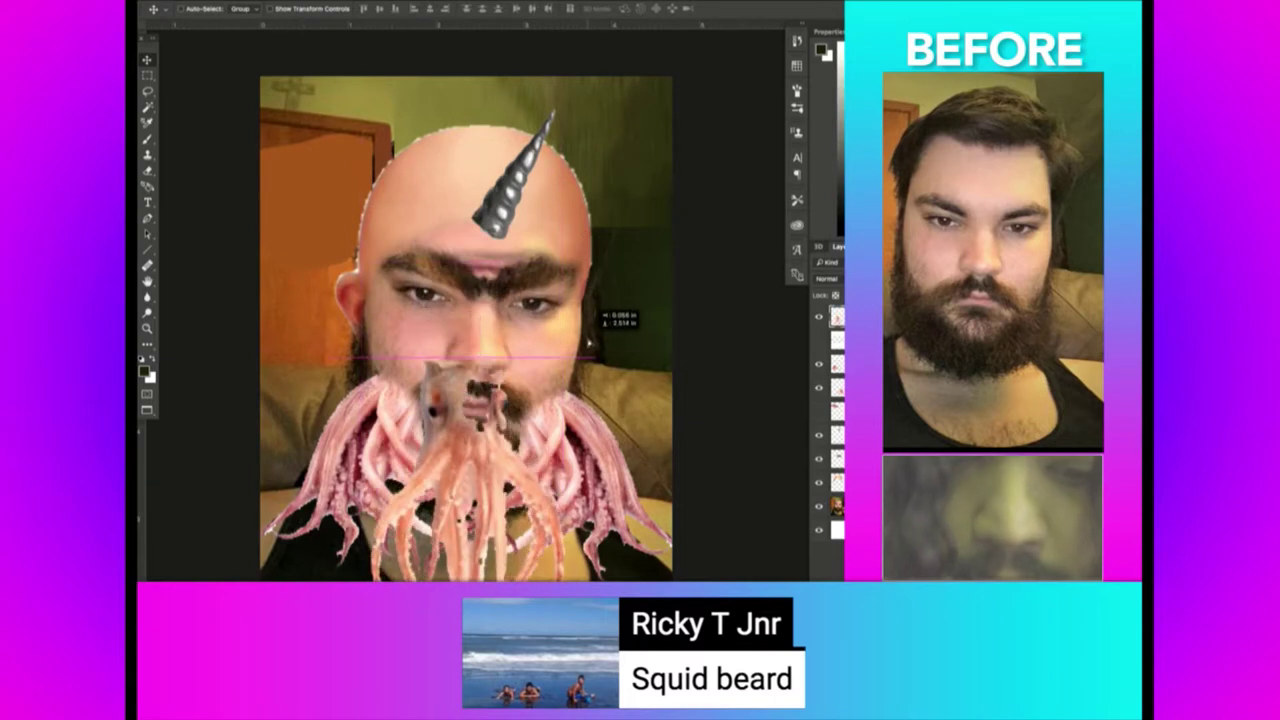
pyautogui.hotkey('ctrl', 't')
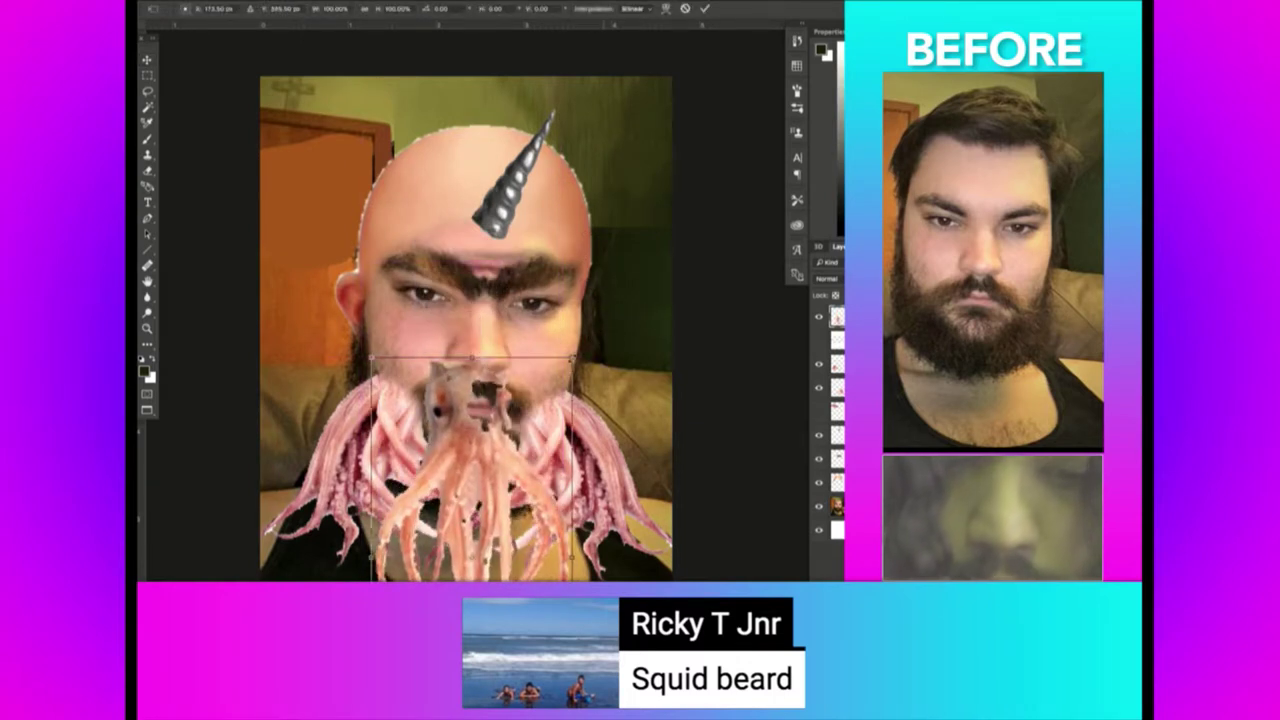
pyautogui.moveTo(573, 358); pyautogui.dragTo(600, 312)
pyautogui.press('Return')
# Erase the squid body and tentacles covering the nose, mouth, chin and left cheek.
pyautogui.press('e')
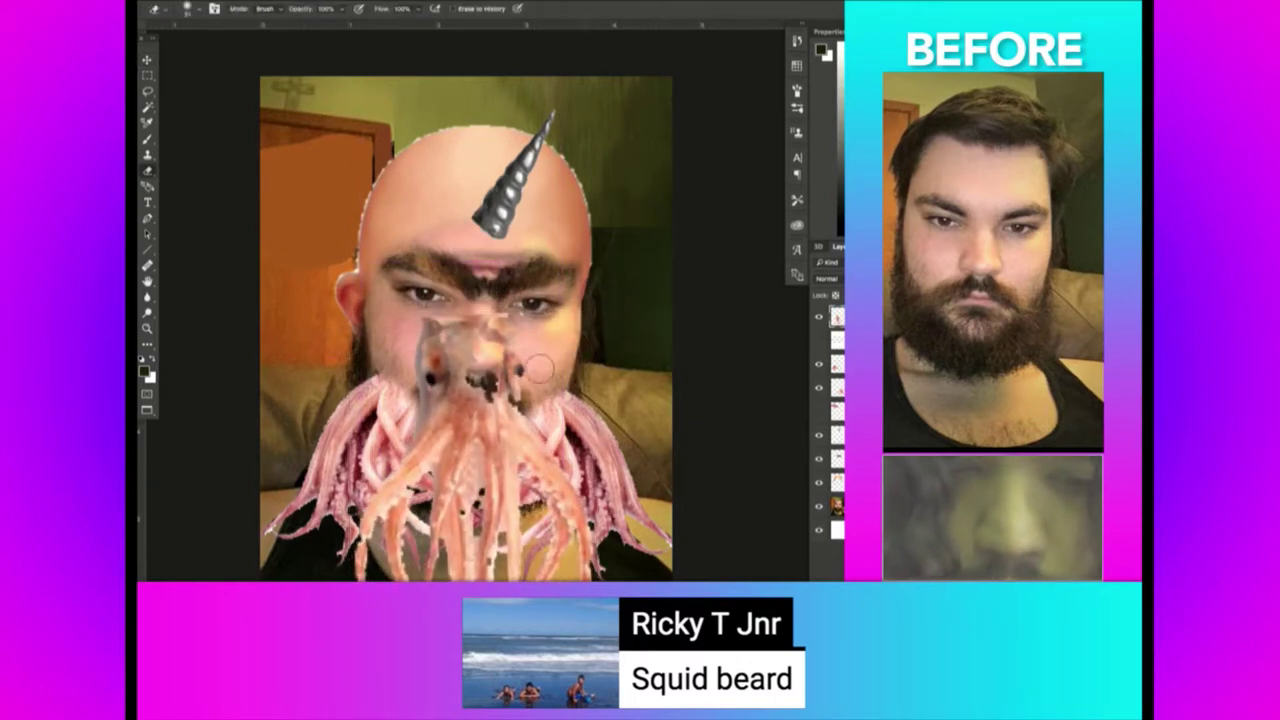
pyautogui.moveTo(538, 368); pyautogui.dragTo(404, 396)
pyautogui.moveTo(515, 372); pyautogui.dragTo(440, 410)
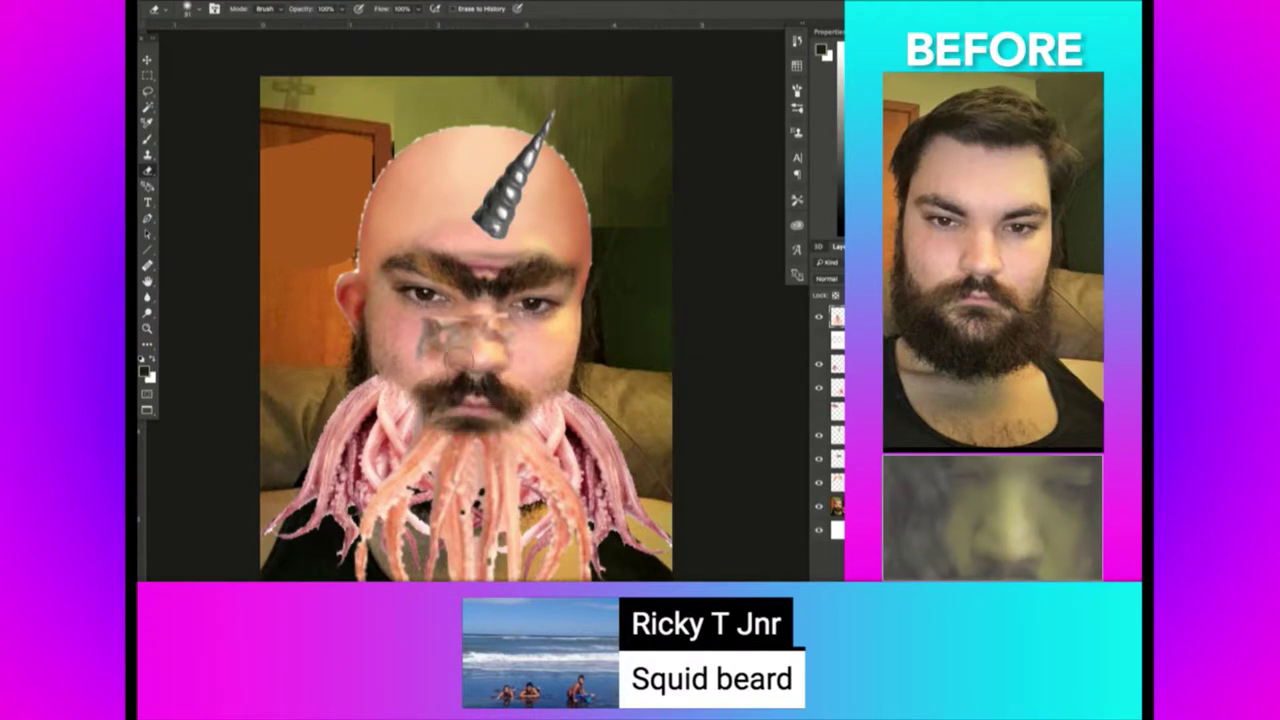
pyautogui.moveTo(458, 353); pyautogui.dragTo(403, 339)
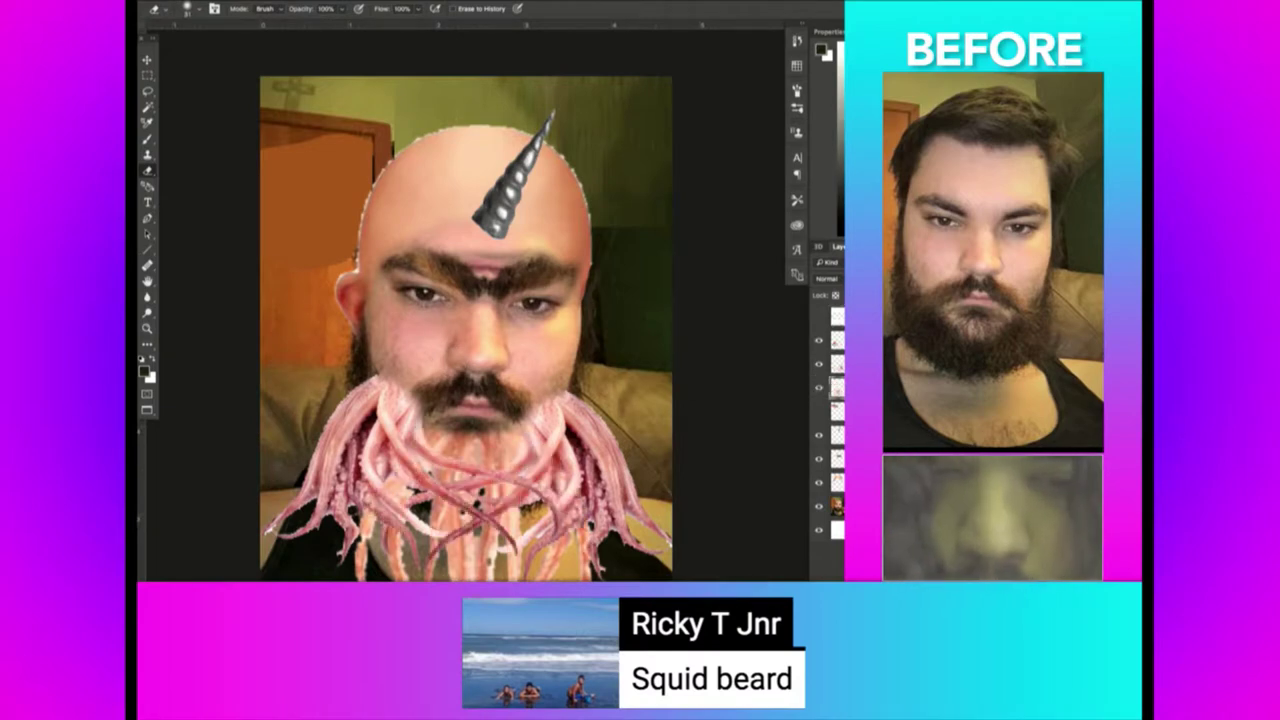
pyautogui.press('z')
pyautogui.moveTo(481, 318); pyautogui.dragTo(493, 304)
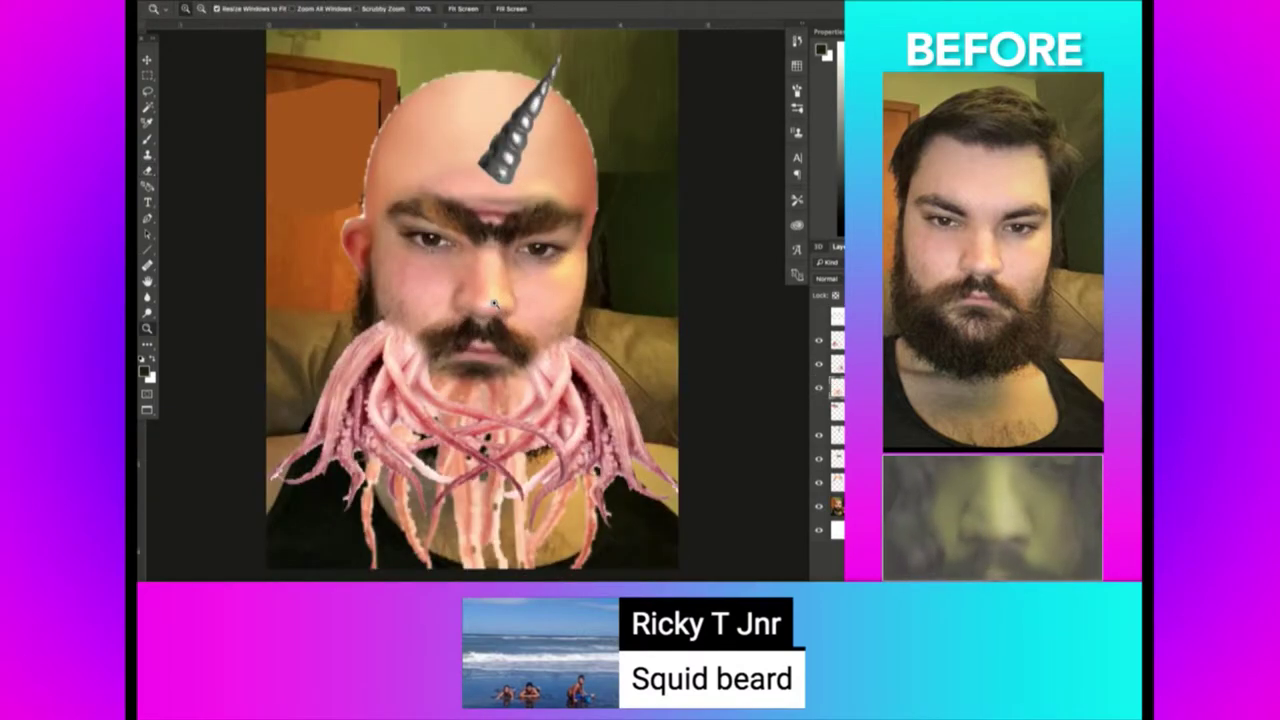
pyautogui.hscroll(2, 493, 304)
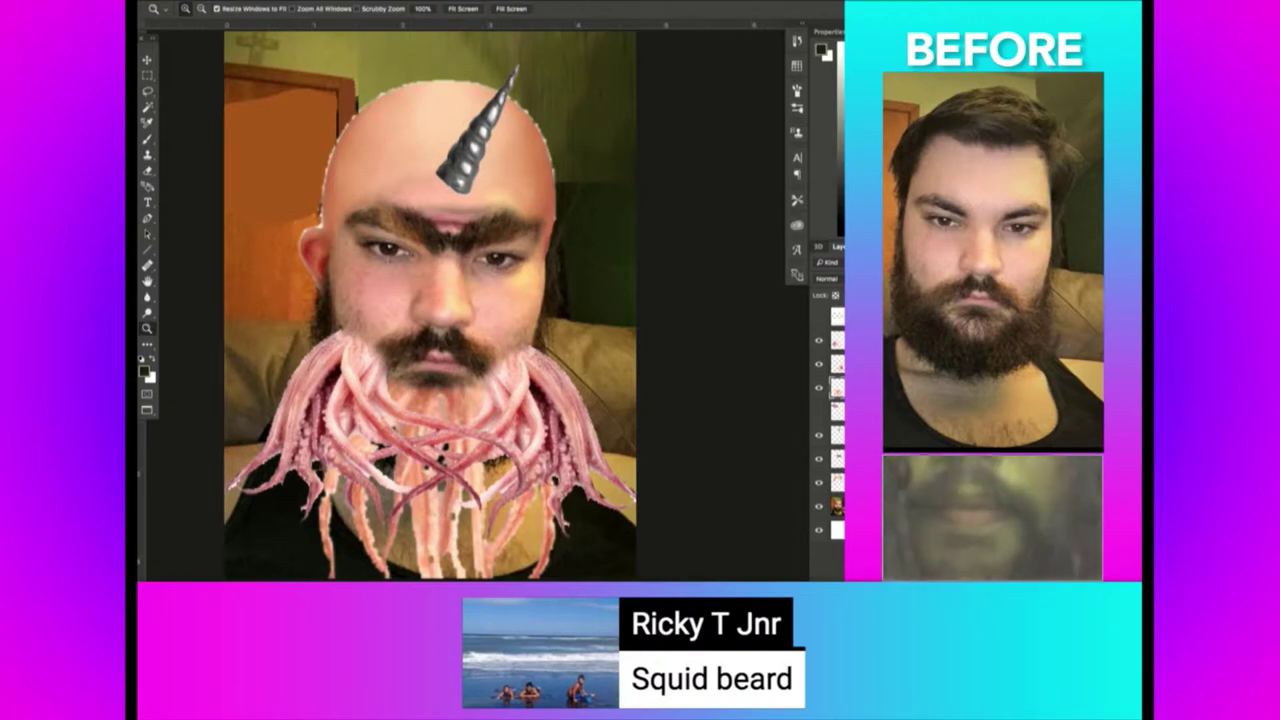
pyautogui.press('super+Tab')
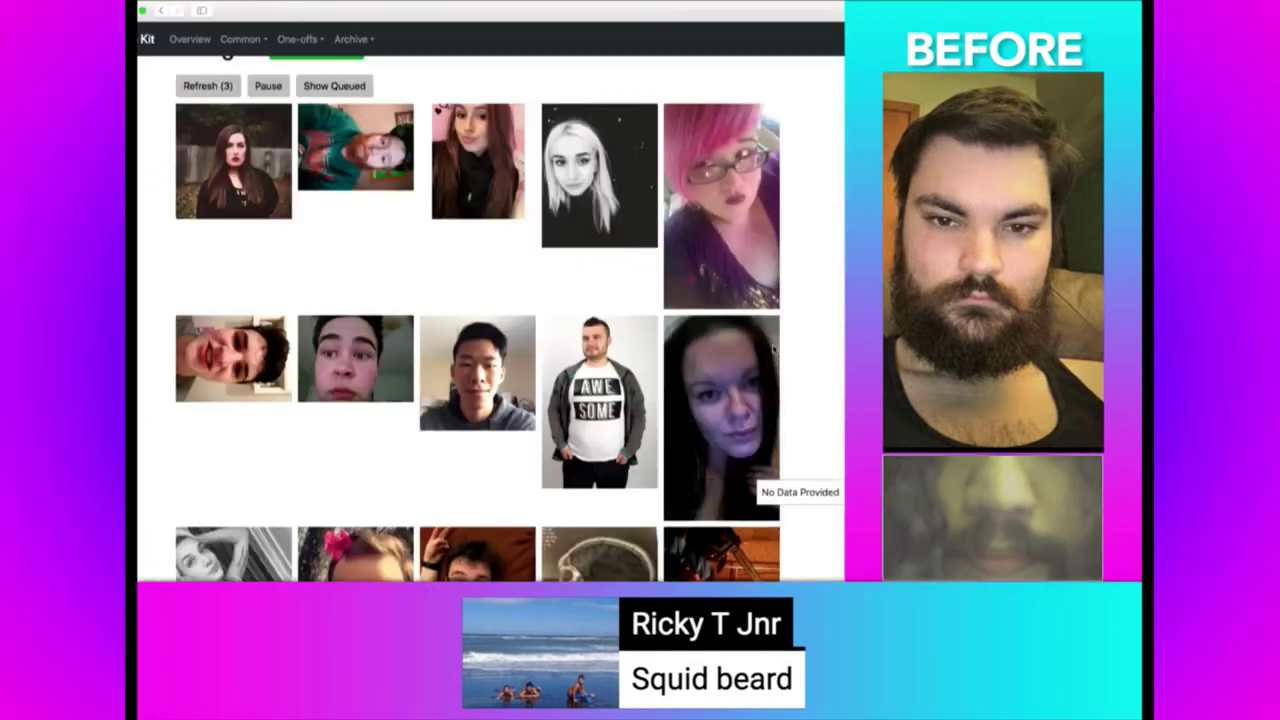
# Open the next sideways selfie submission enlarged in Kit and copy the image.
pyautogui.scroll(2, 773, 346)
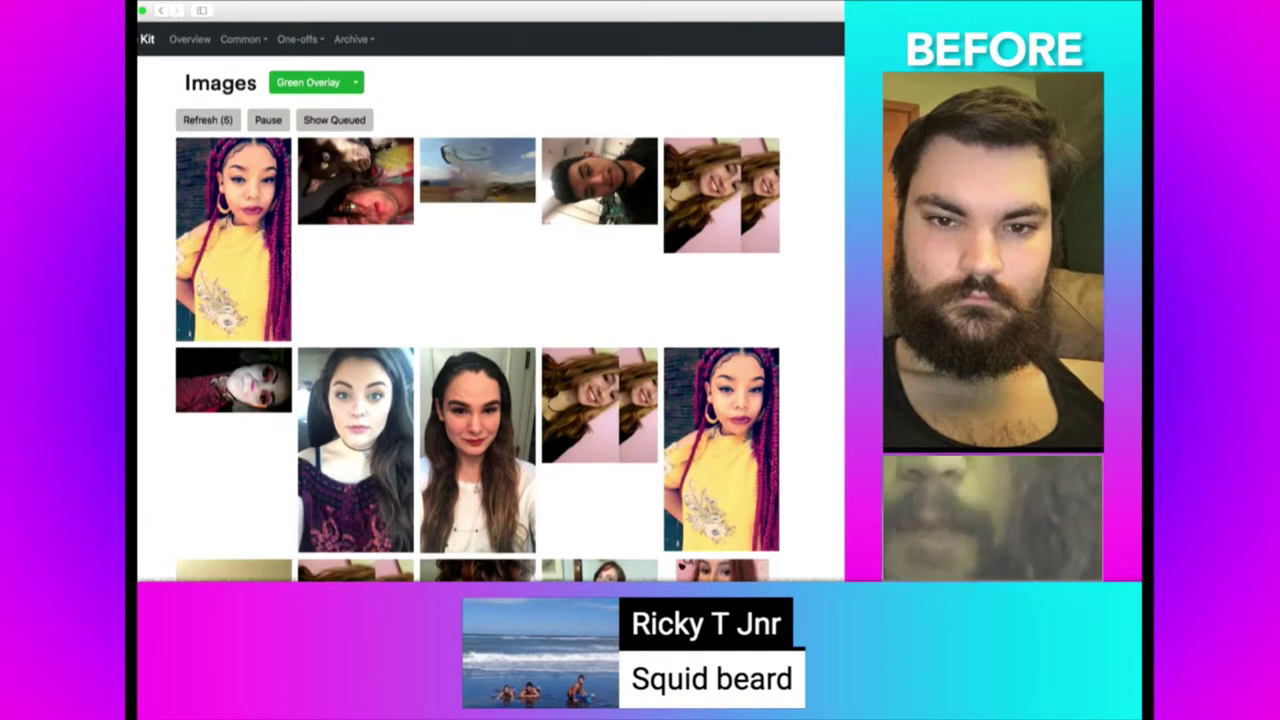
pyautogui.scroll(-3, 706, 224)
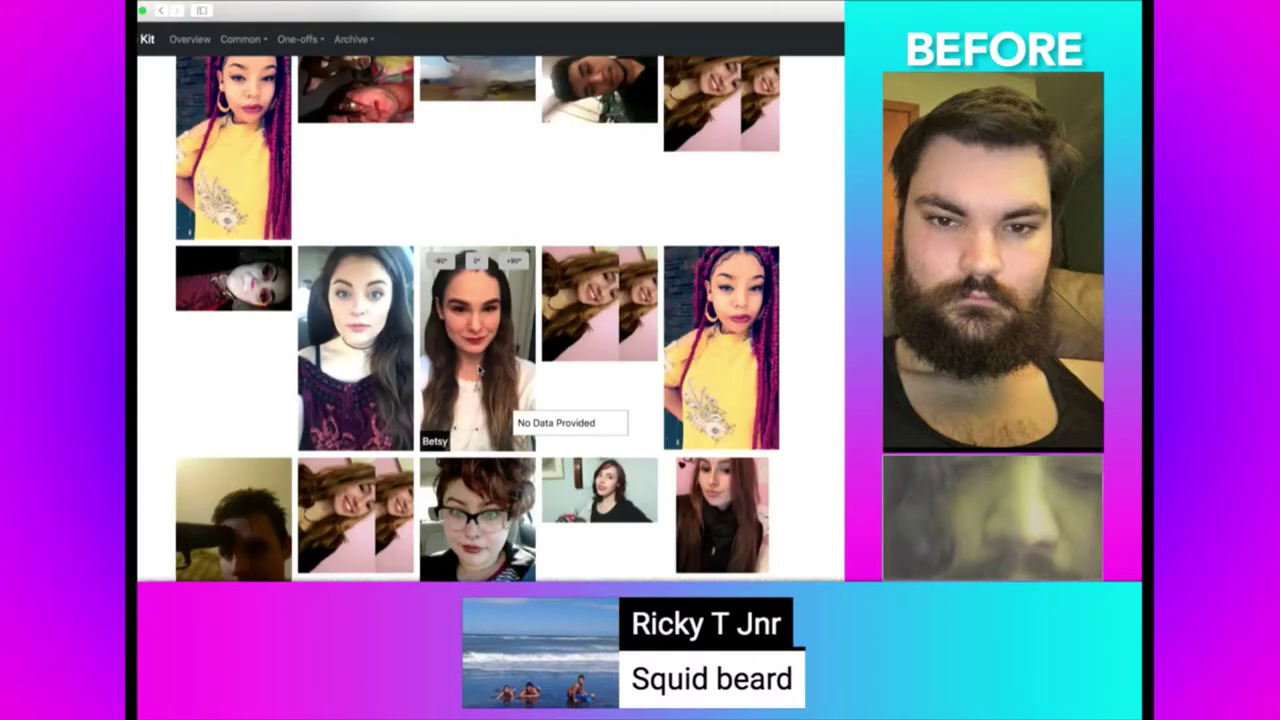
pyautogui.click(474, 268)
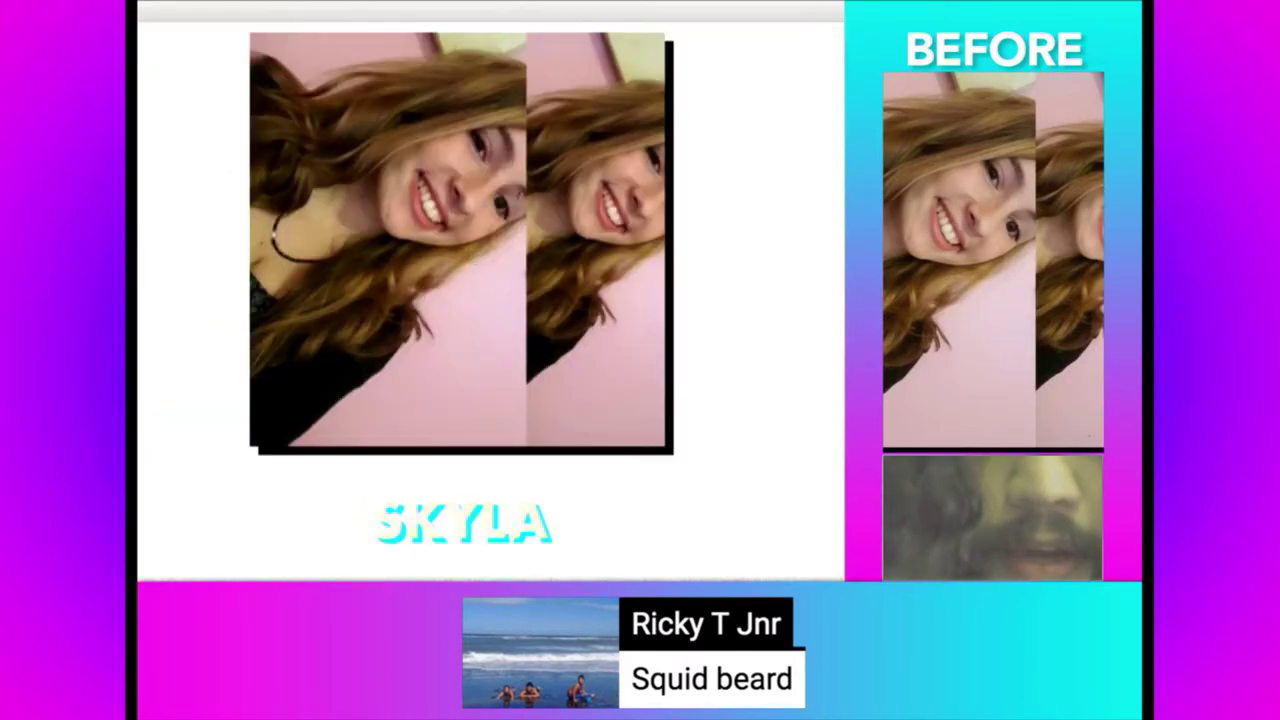
pyautogui.rightClick(518, 185)
pyautogui.moveTo(588, 304)
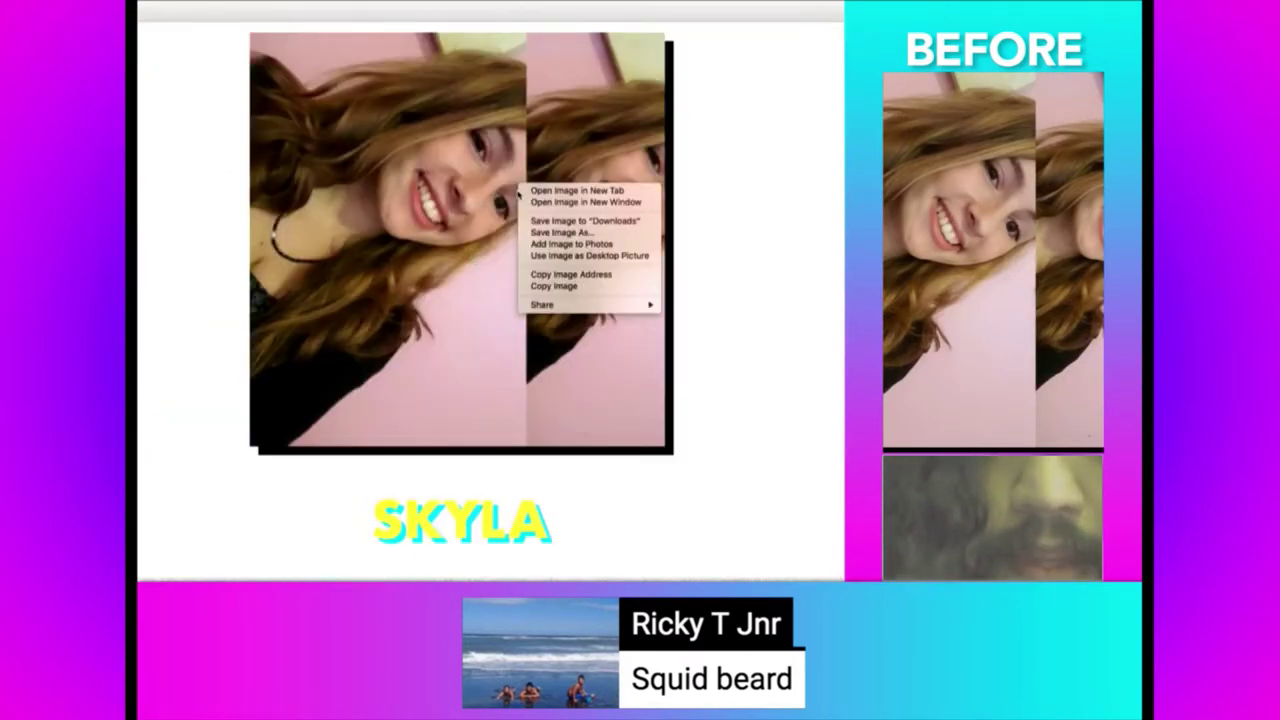
pyautogui.click(558, 286)
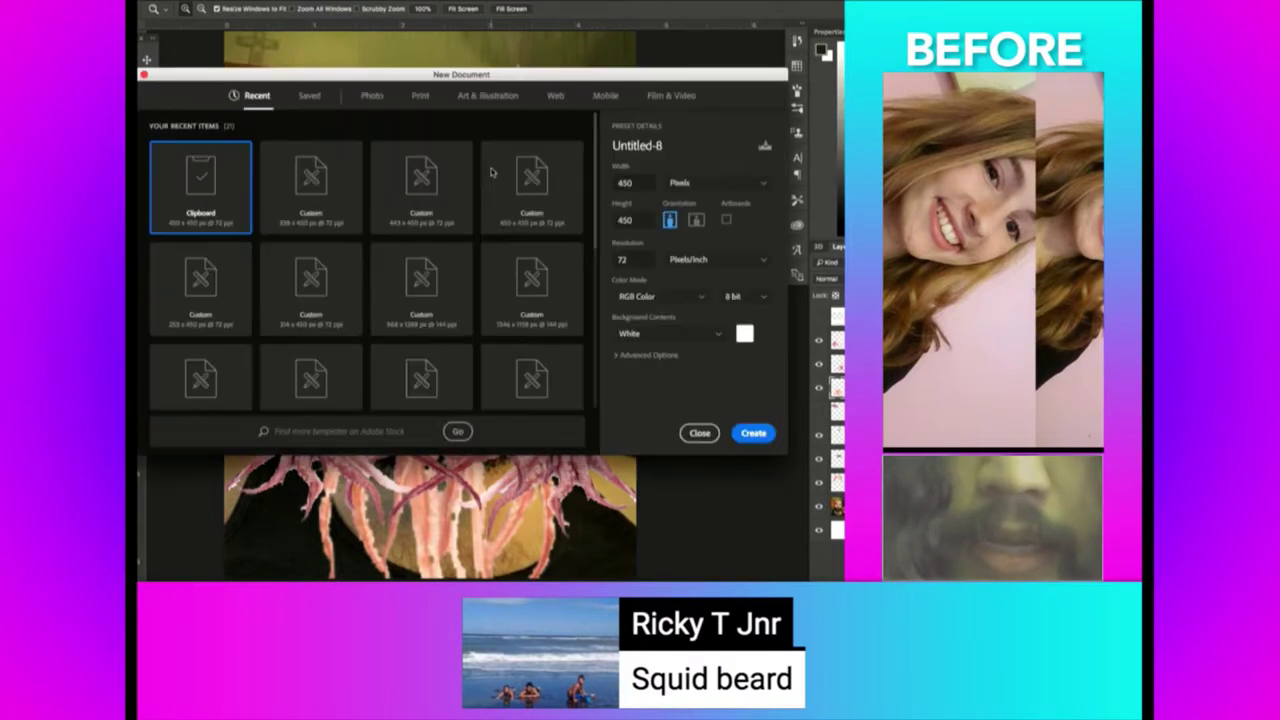
# Crop the pasted image down to the left copy of the doubled selfie.
pyautogui.press('m')
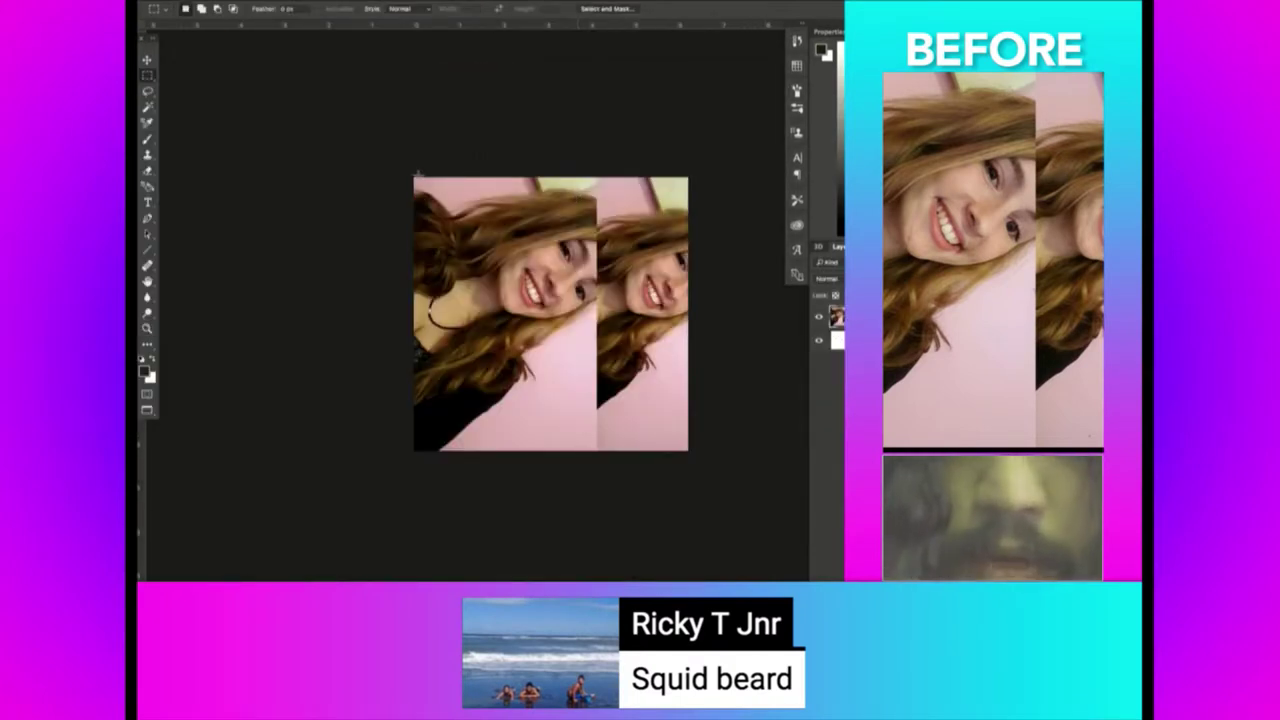
pyautogui.moveTo(418, 174); pyautogui.dragTo(595, 468)
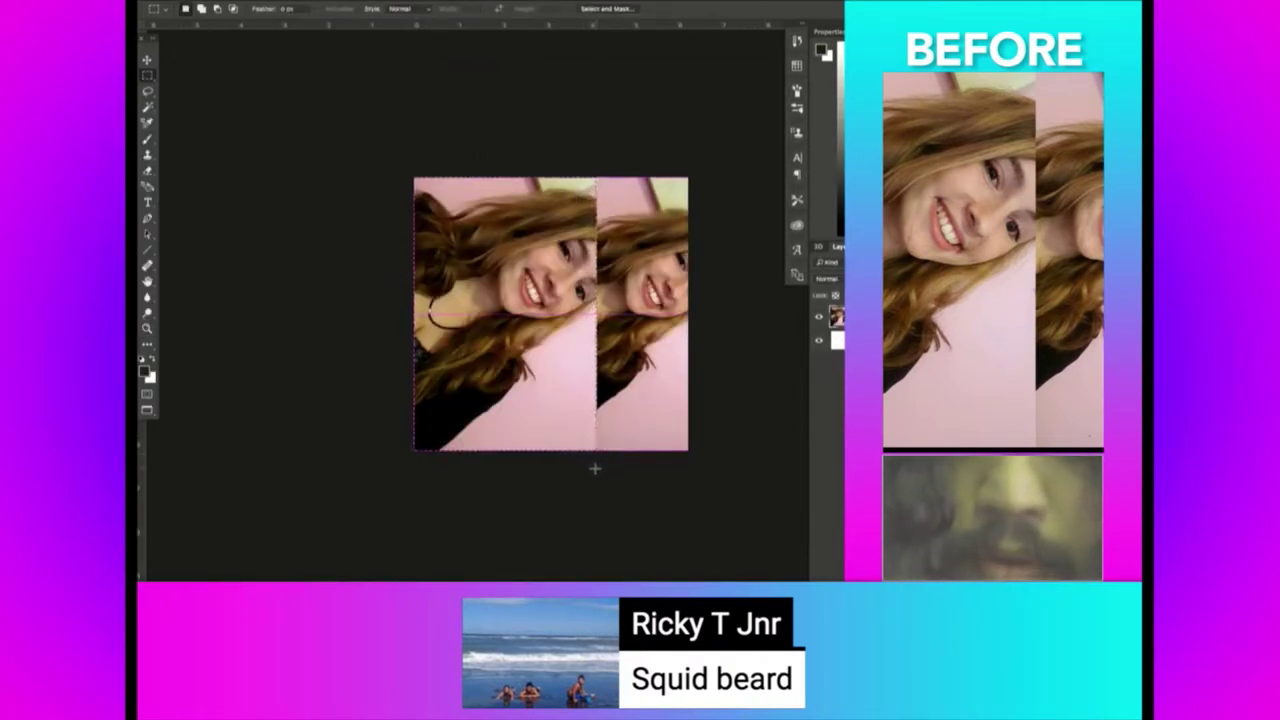
pyautogui.click(300, 0)
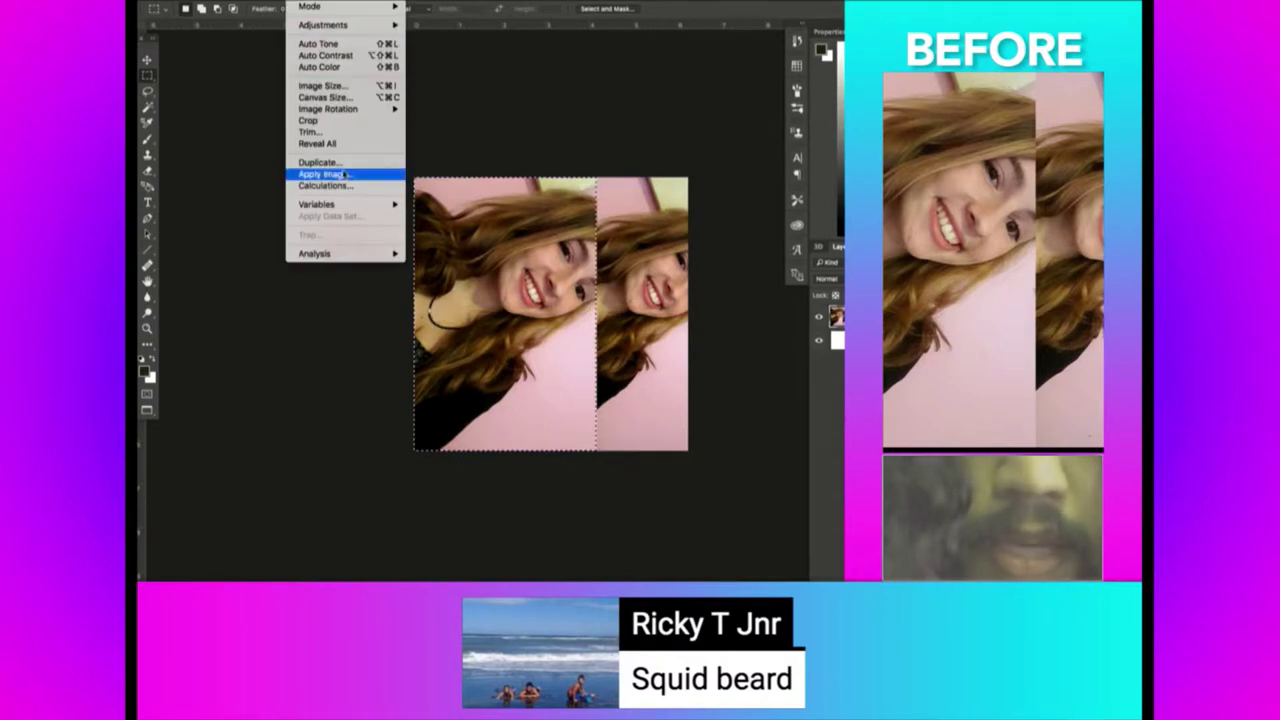
pyautogui.click(342, 122)
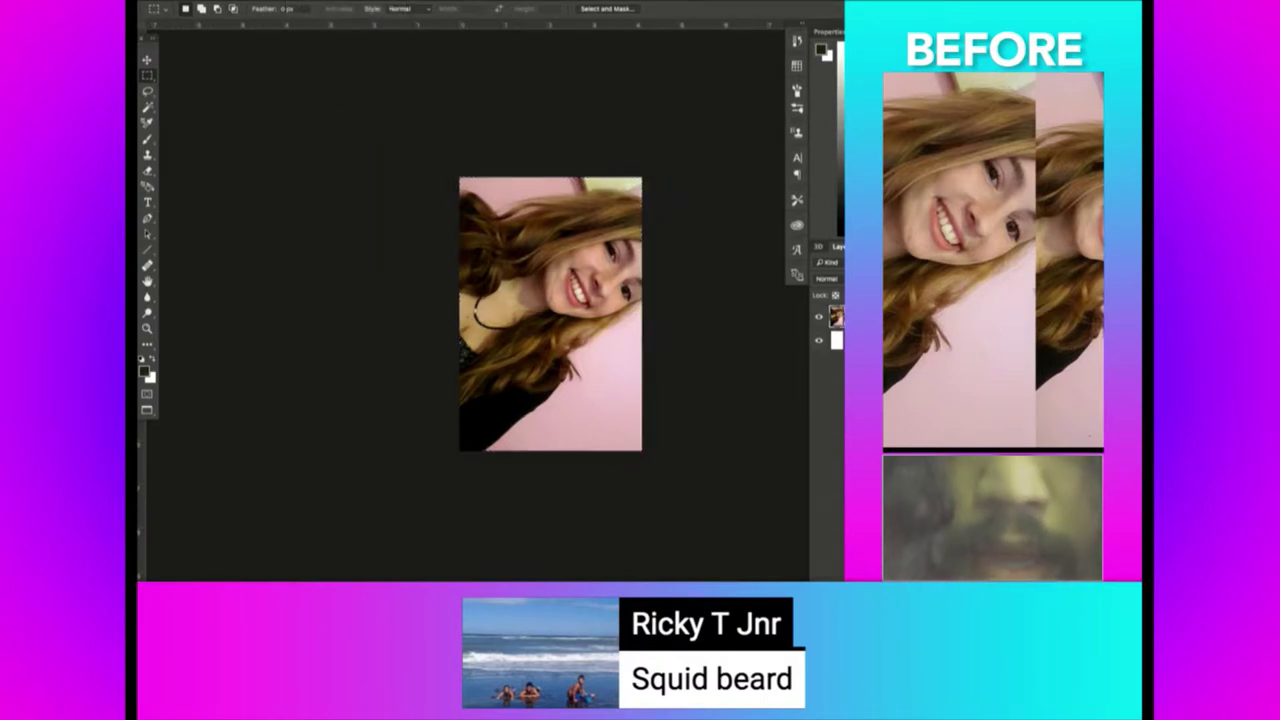
# Rotate the photo upright into landscape and zoom in so it fills the workspace.
pyautogui.click(310, 0)
pyautogui.moveTo(328, 109)
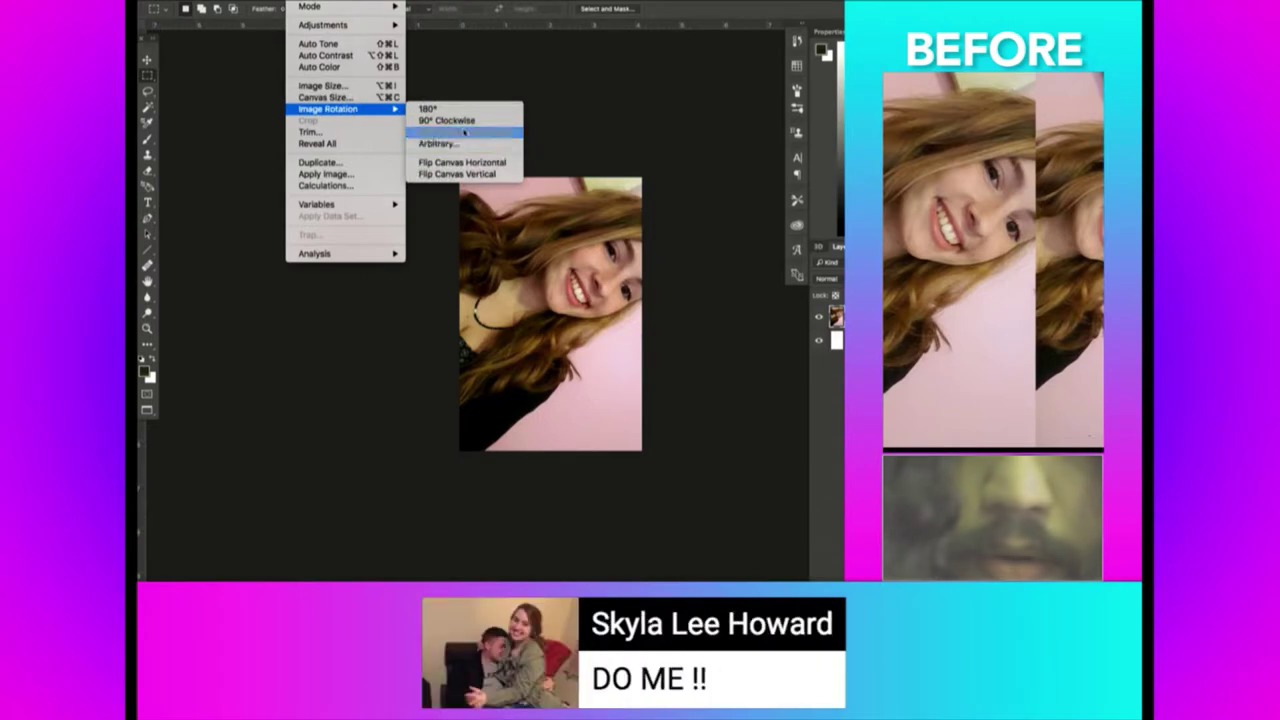
pyautogui.click(464, 131)
pyautogui.press('z')
pyautogui.click(616, 312)
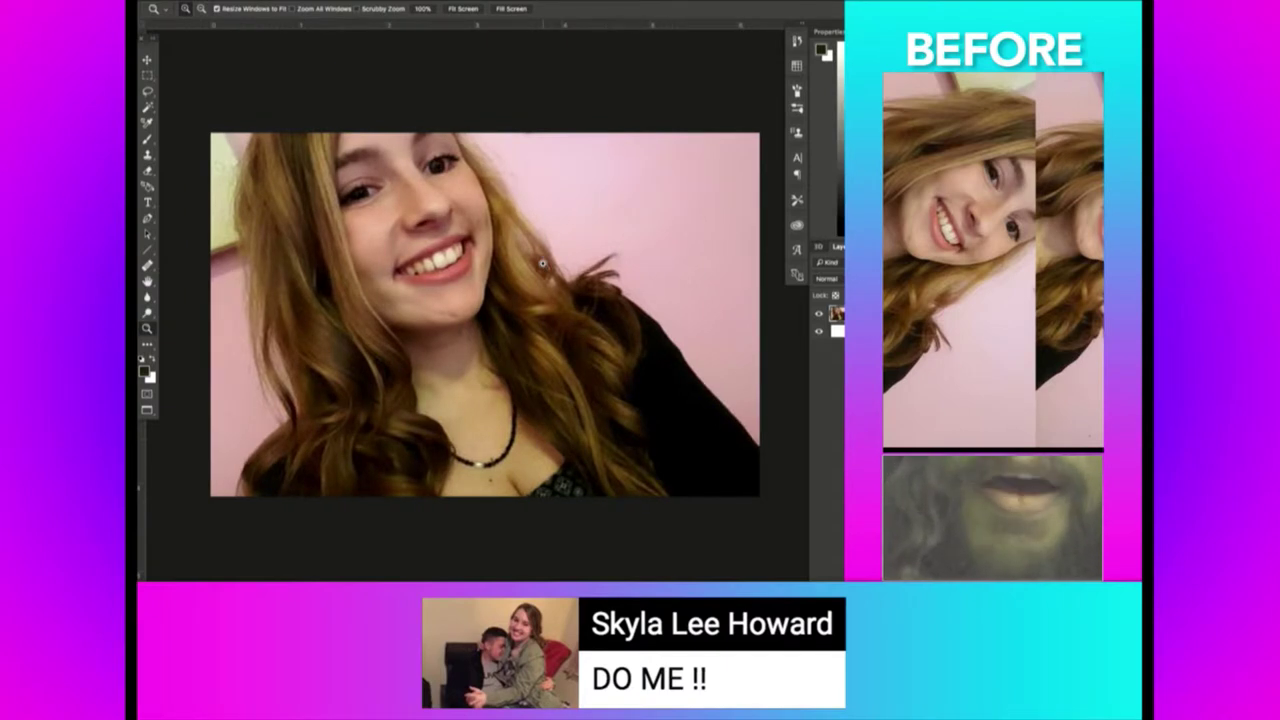
pyautogui.hscroll(1, 542, 264)
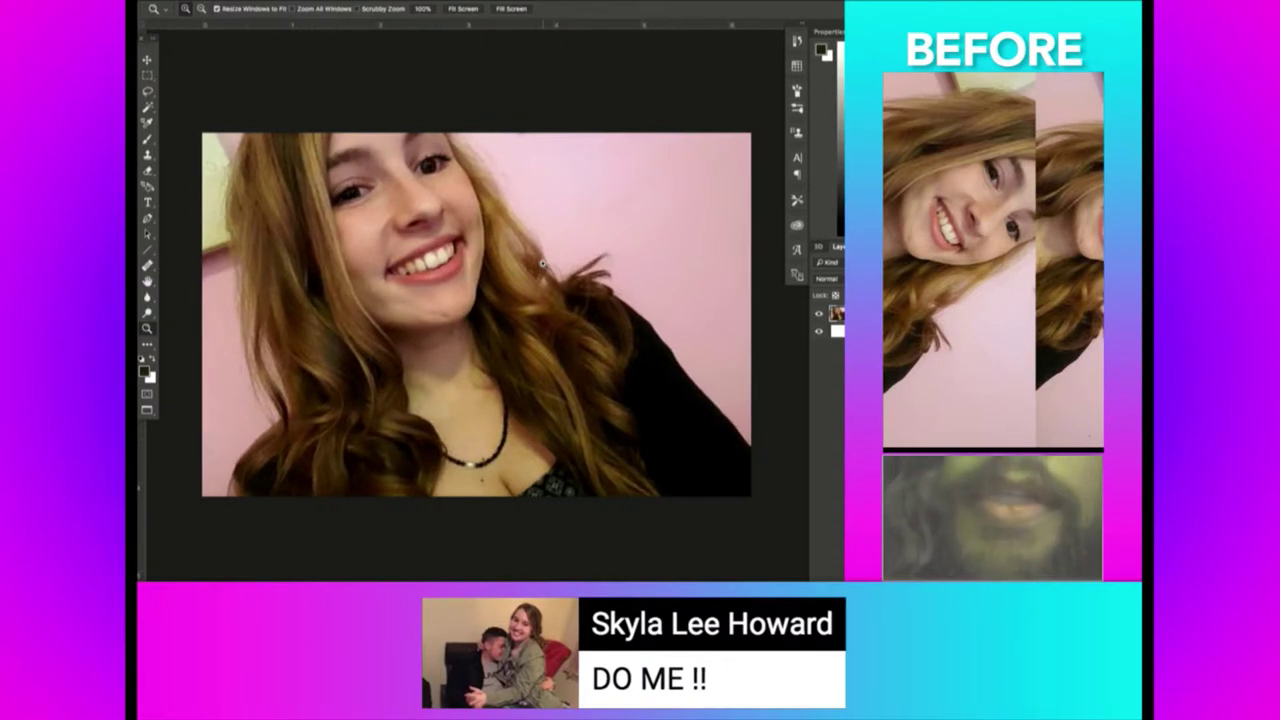
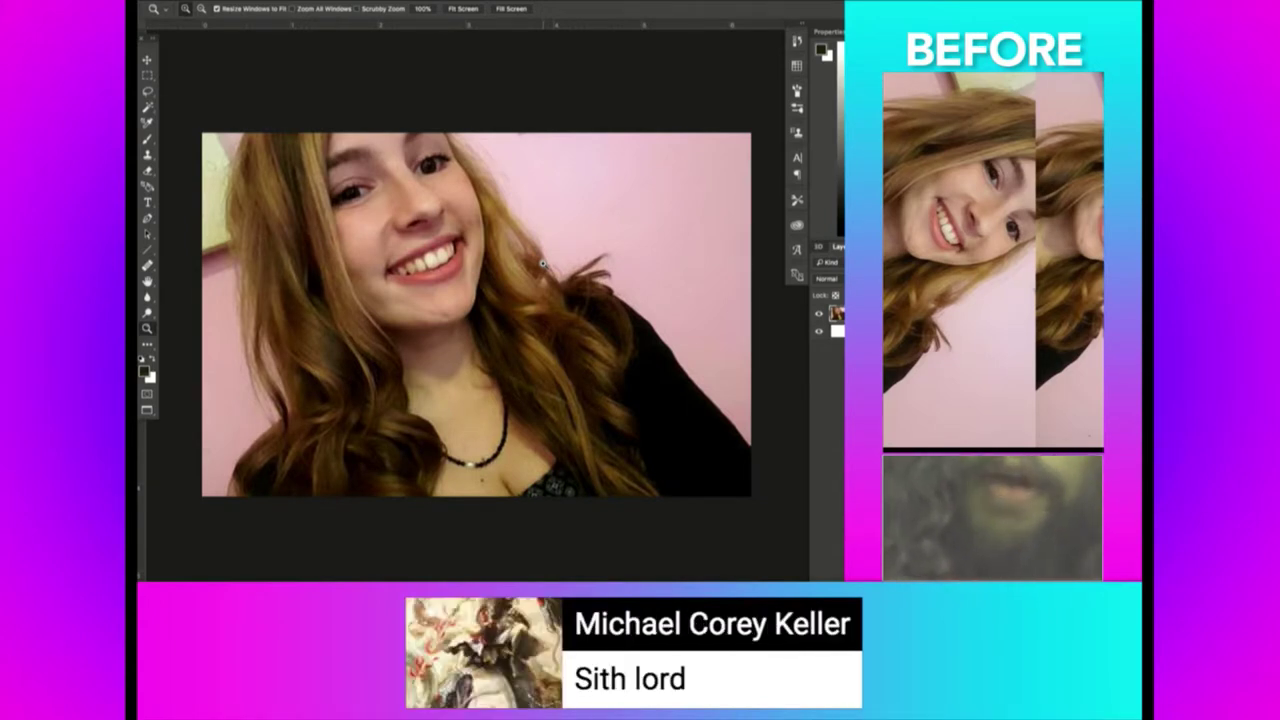
# Search Google Images in Chrome for 'darth maul'.
pyautogui.press('super+Tab')
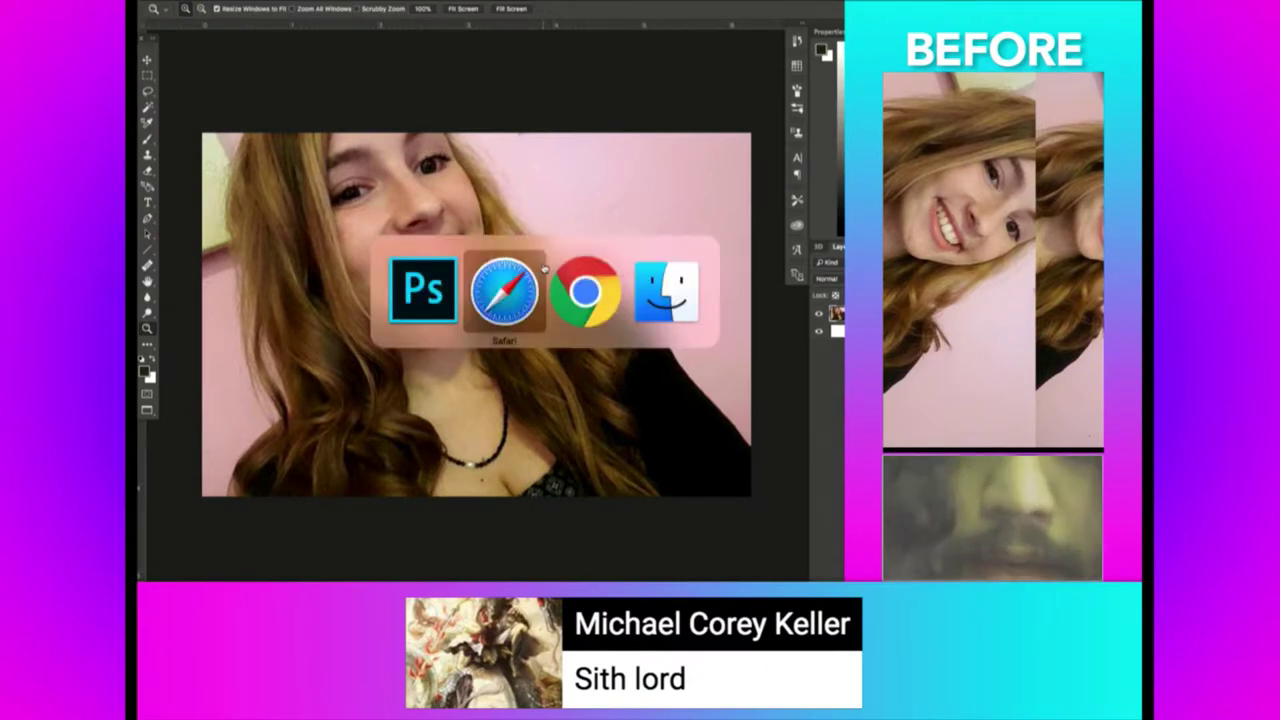
pyautogui.press('super+Tab')
pyautogui.press('super+l')
pyautogui.write('darth')
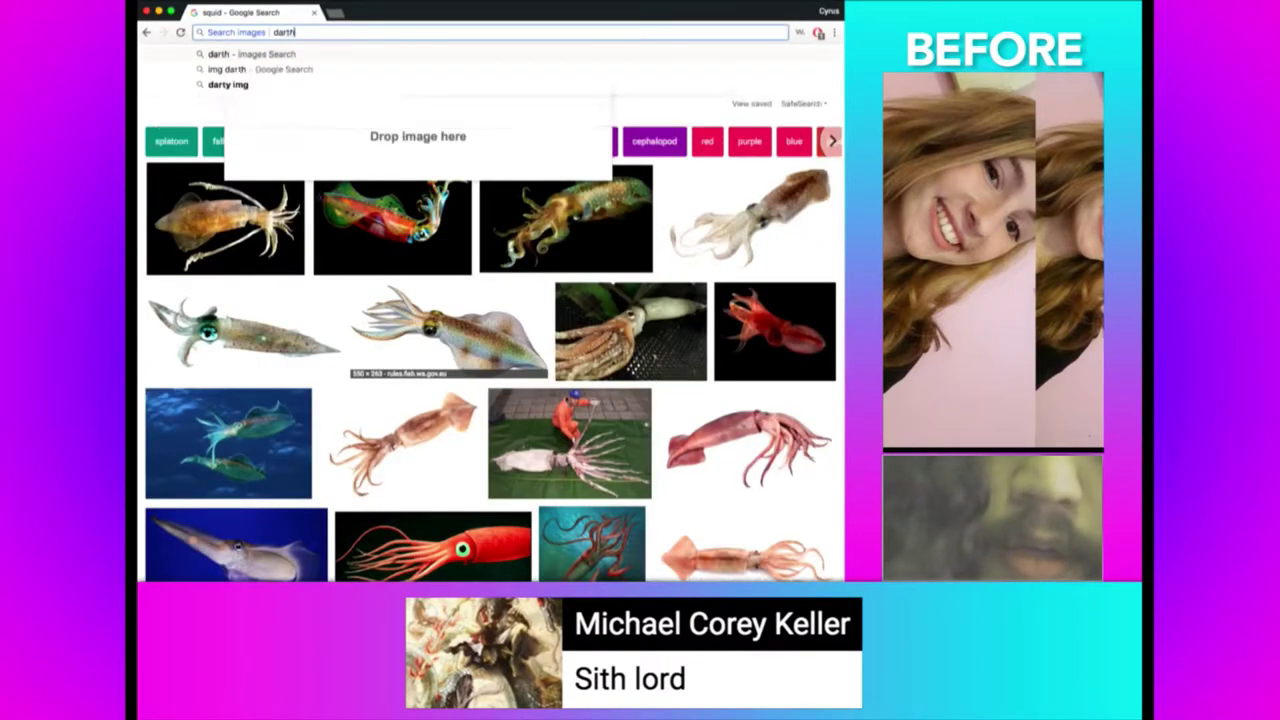
pyautogui.write(' maul')
pyautogui.press('Return')
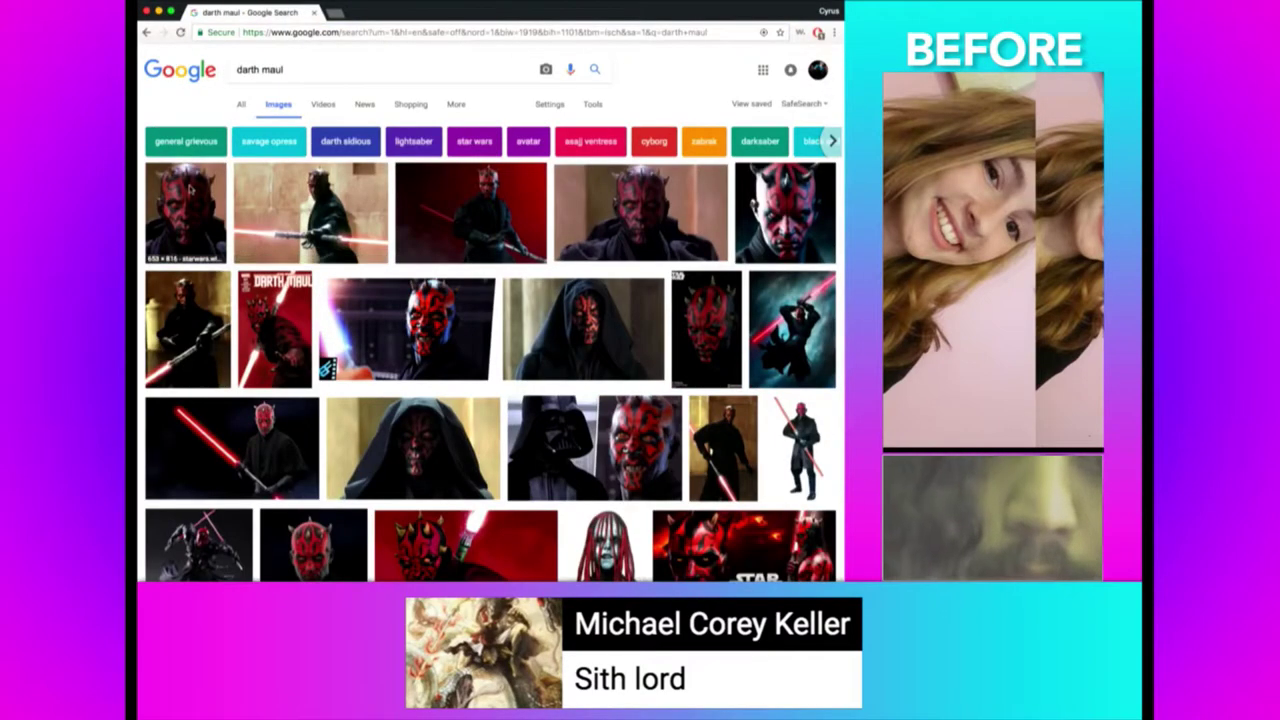
# Open the red Maul portrait preview and capture it as a screenshot.
pyautogui.scroll(-3, 377, 468)
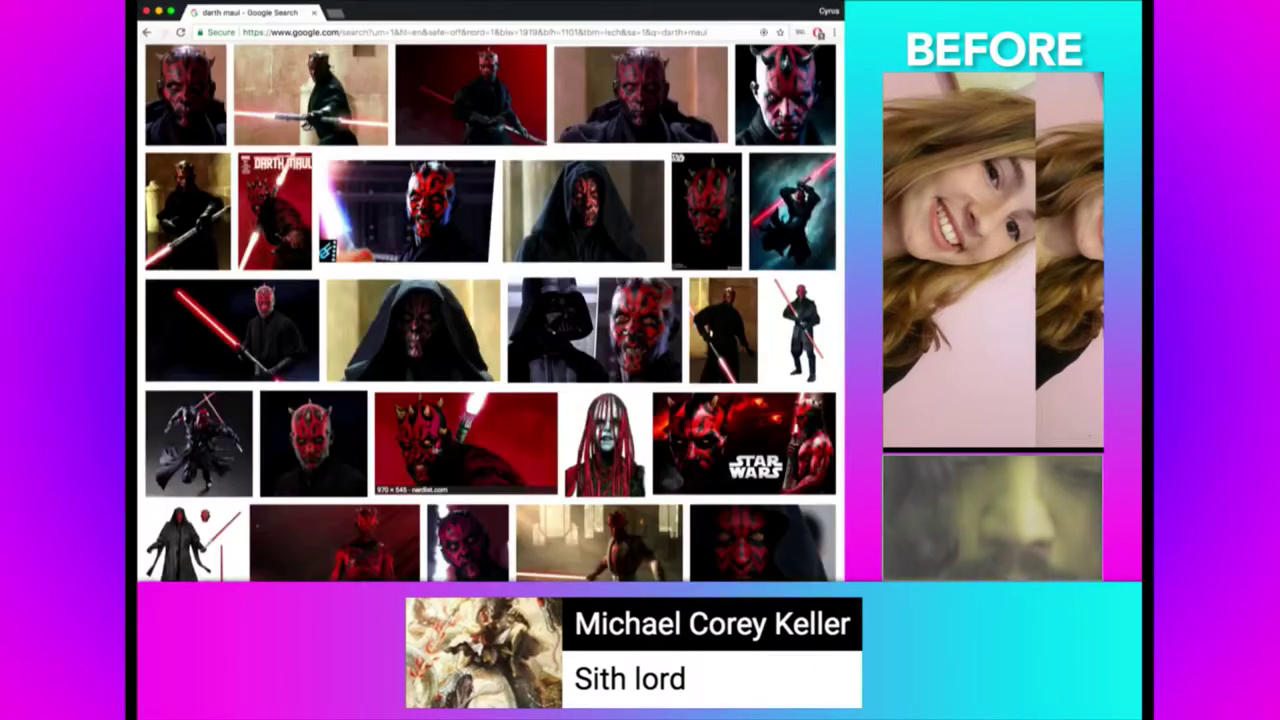
pyautogui.click(458, 447)
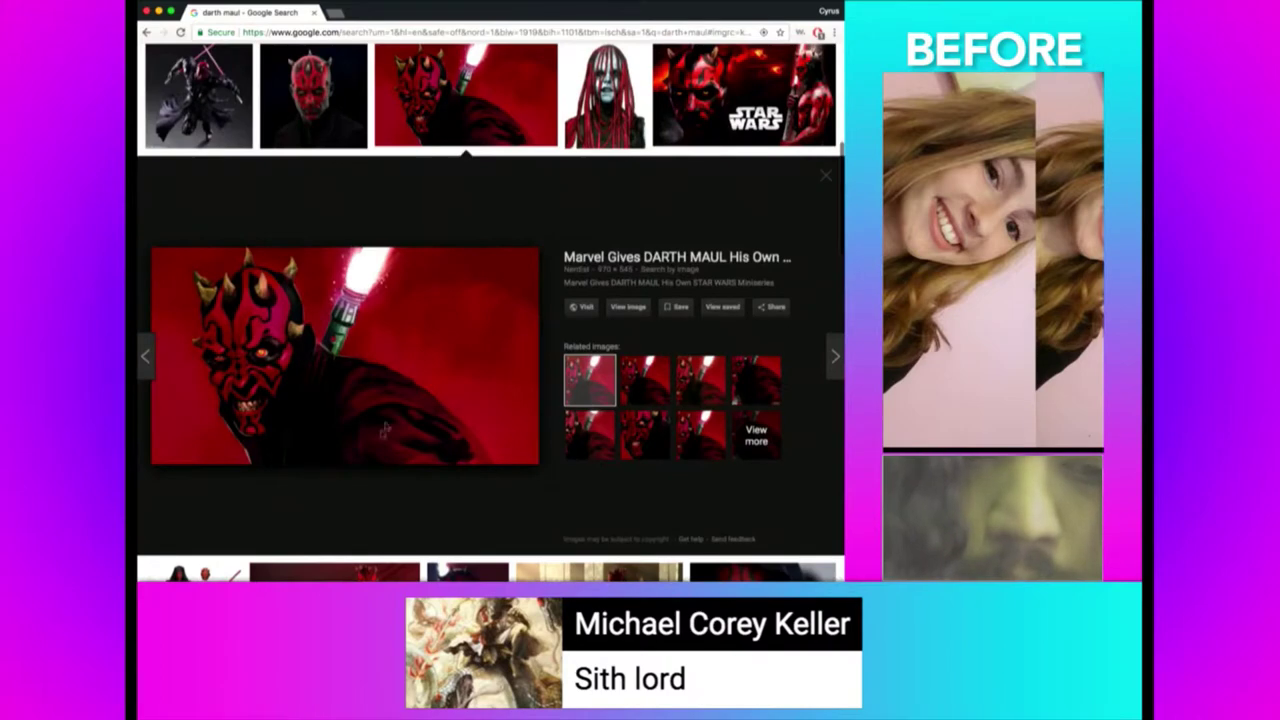
pyautogui.moveTo(356, 461)
pyautogui.mouseDown()
pyautogui.moveTo(170, 244)
pyautogui.moveTo(688, 561)
pyautogui.moveTo(586, 471)
pyautogui.moveTo(600, 491)
pyautogui.mouseUp()
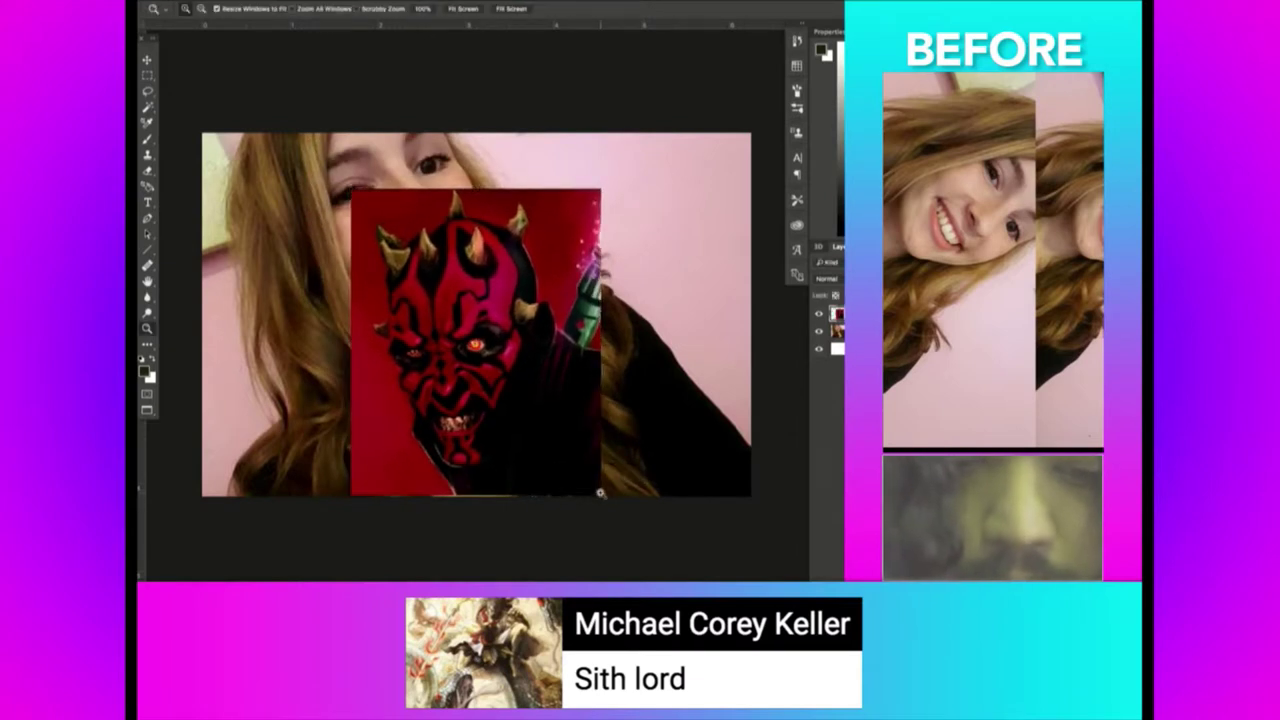
# Shrink the Maul layer and lasso-cut away everything except his face.
pyautogui.press('Return')
pyautogui.press('w')
pyautogui.press('l')
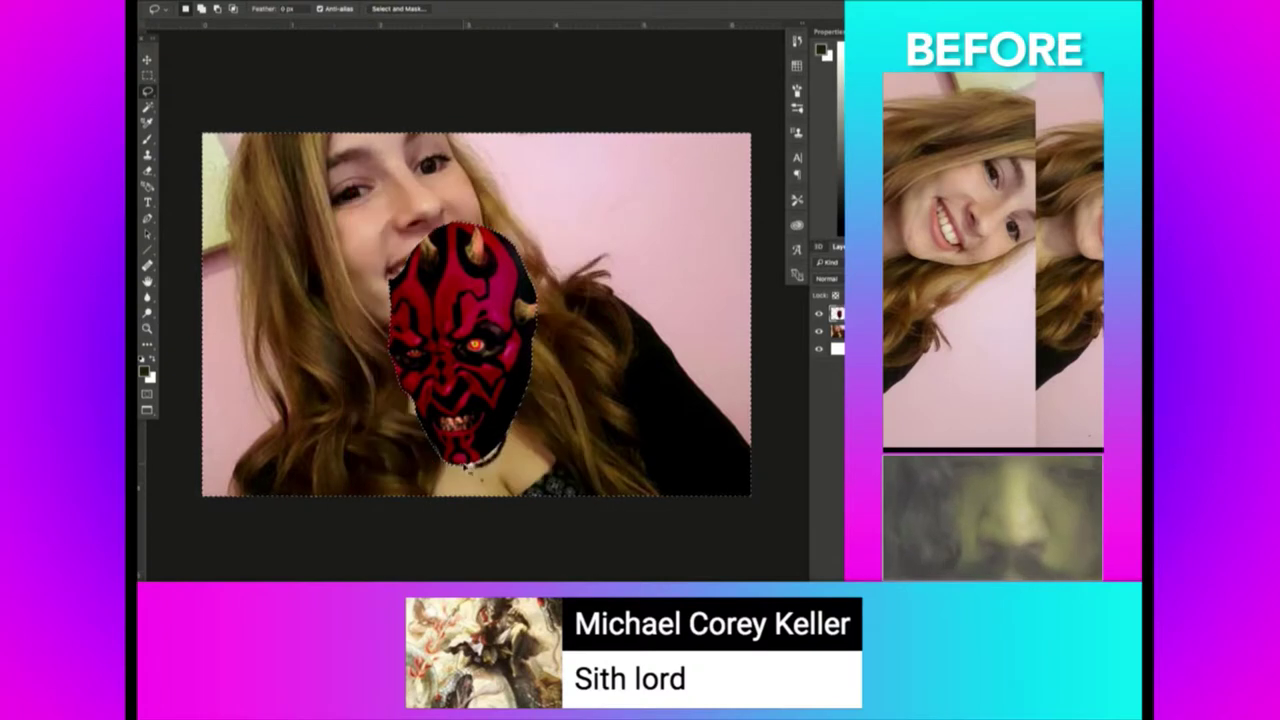
pyautogui.hotkey('ctrl', 'shift', 'i')
pyautogui.press('Delete')
# Set the Maul layer's blend mode to Overlay and flip it horizontally.
pyautogui.click(829, 278)
pyautogui.click(828, 410)
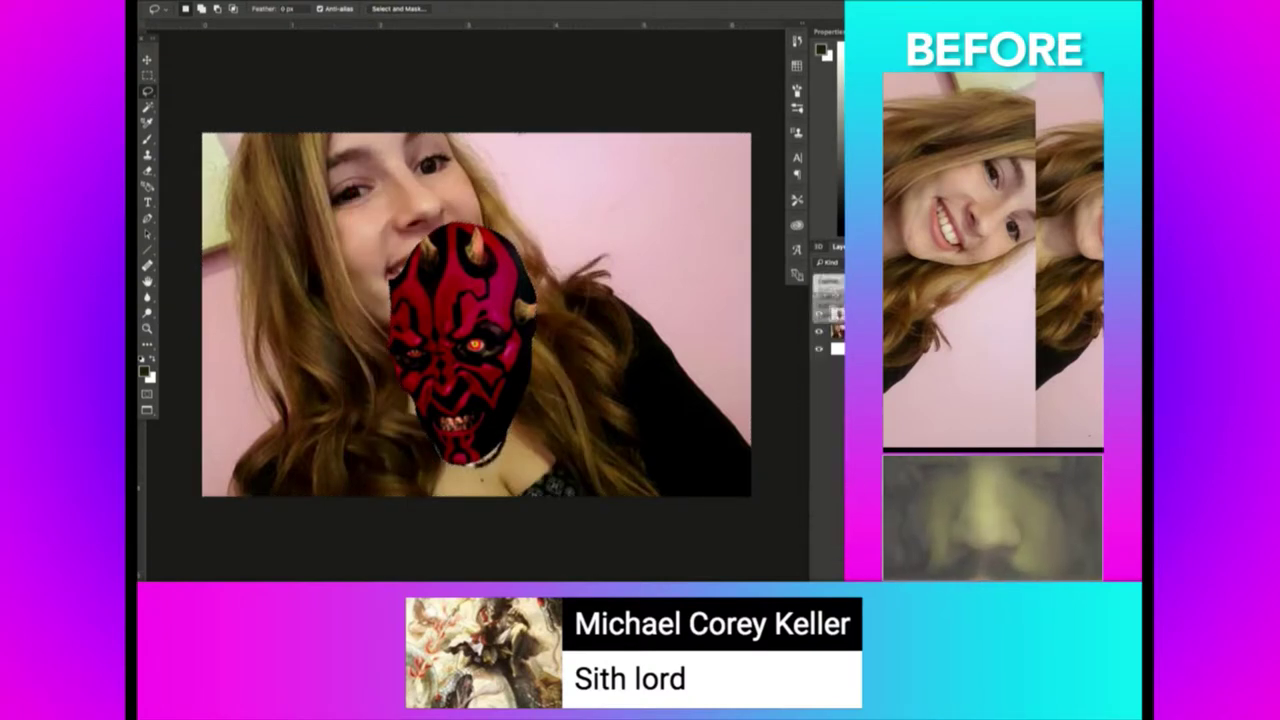
pyautogui.click(255, 2)
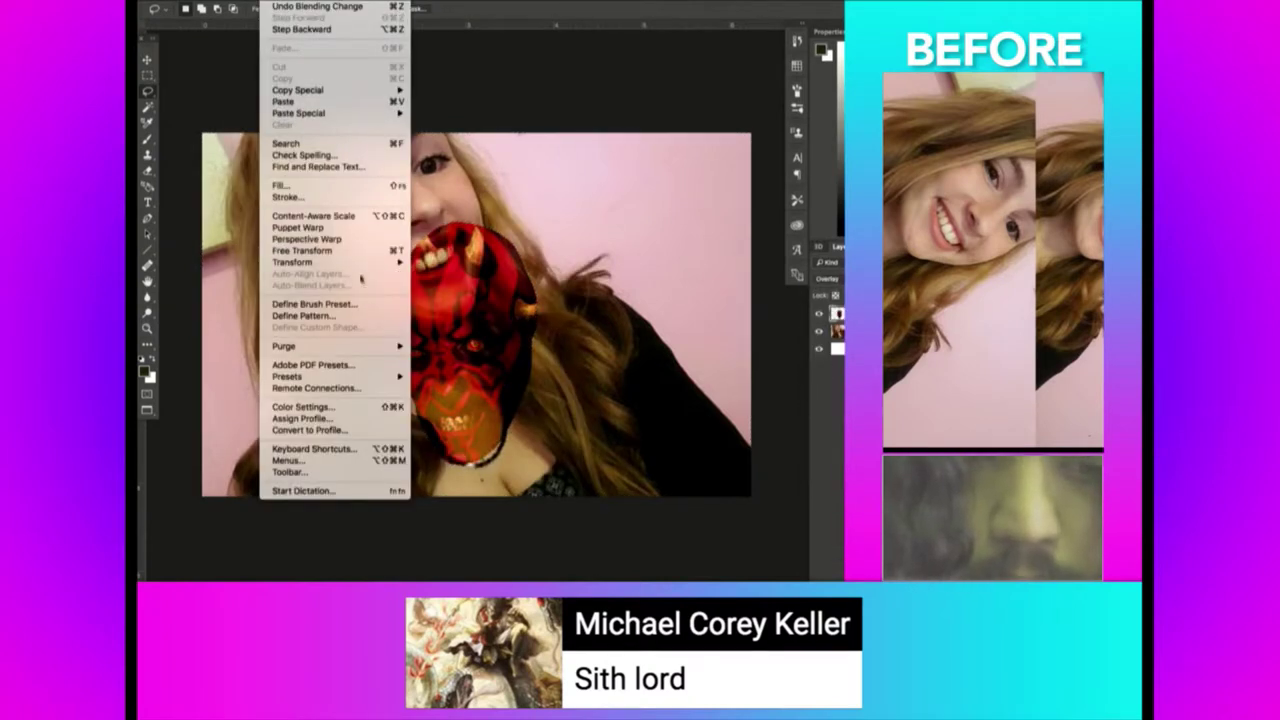
pyautogui.moveTo(292, 262)
pyautogui.click(500, 402)
# Move, rotate and scale the Maul face to match her tilted face.
pyautogui.hotkey('ctrl', 't')
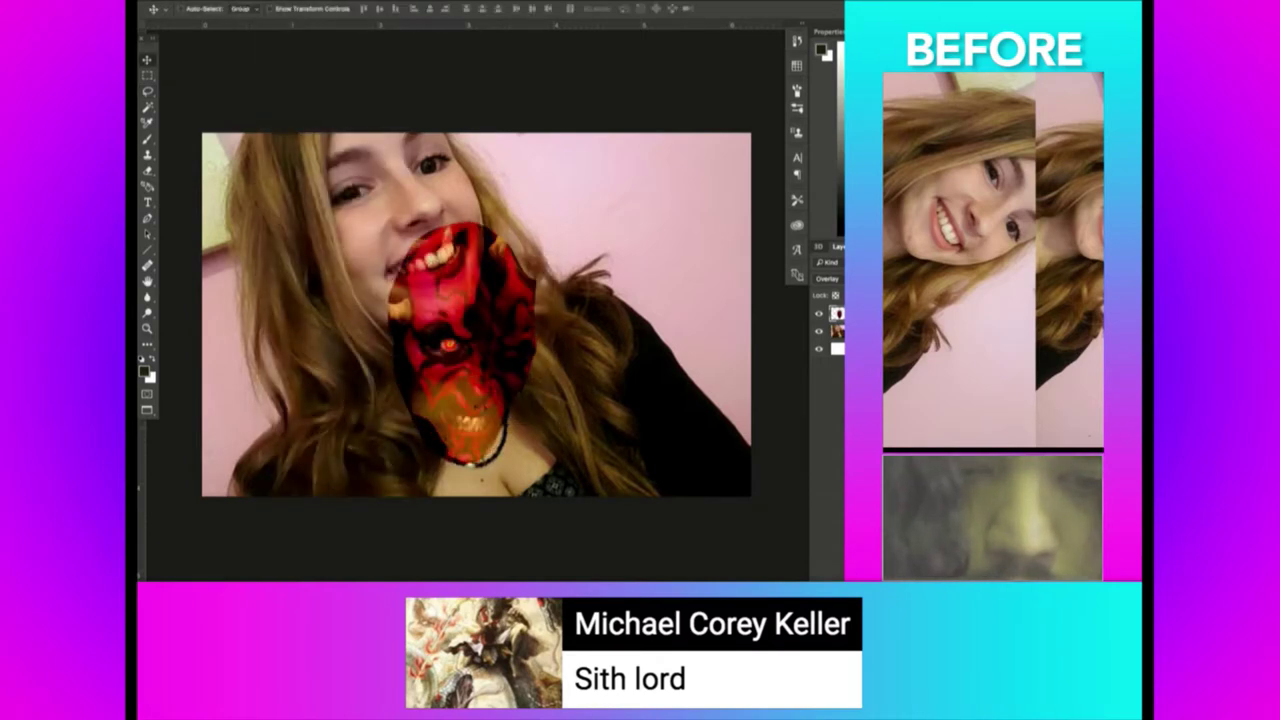
pyautogui.moveTo(460, 340); pyautogui.dragTo(410, 230)
pyautogui.moveTo(570, 300)
pyautogui.mouseDown()
pyautogui.moveTo(620, 288)
pyautogui.moveTo(619, 260)
pyautogui.mouseUp()
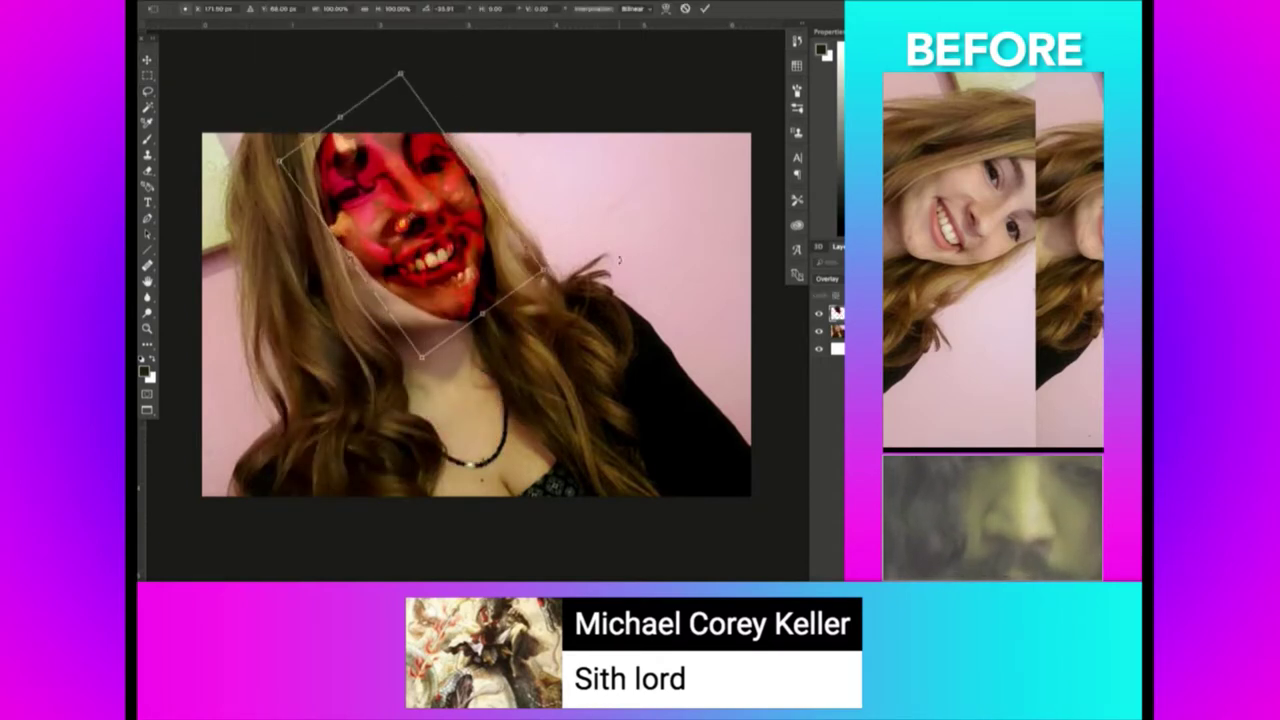
pyautogui.moveTo(499, 237); pyautogui.dragTo(467, 209)
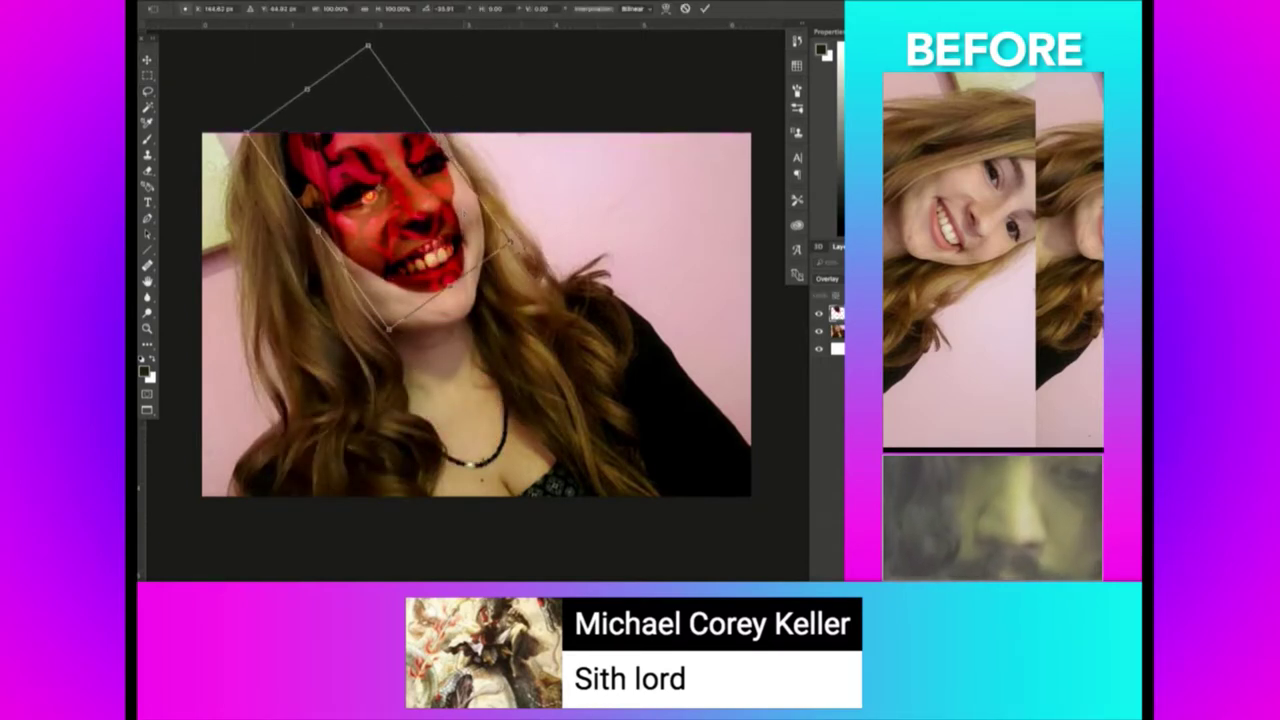
pyautogui.moveTo(550, 235); pyautogui.dragTo(562, 258)
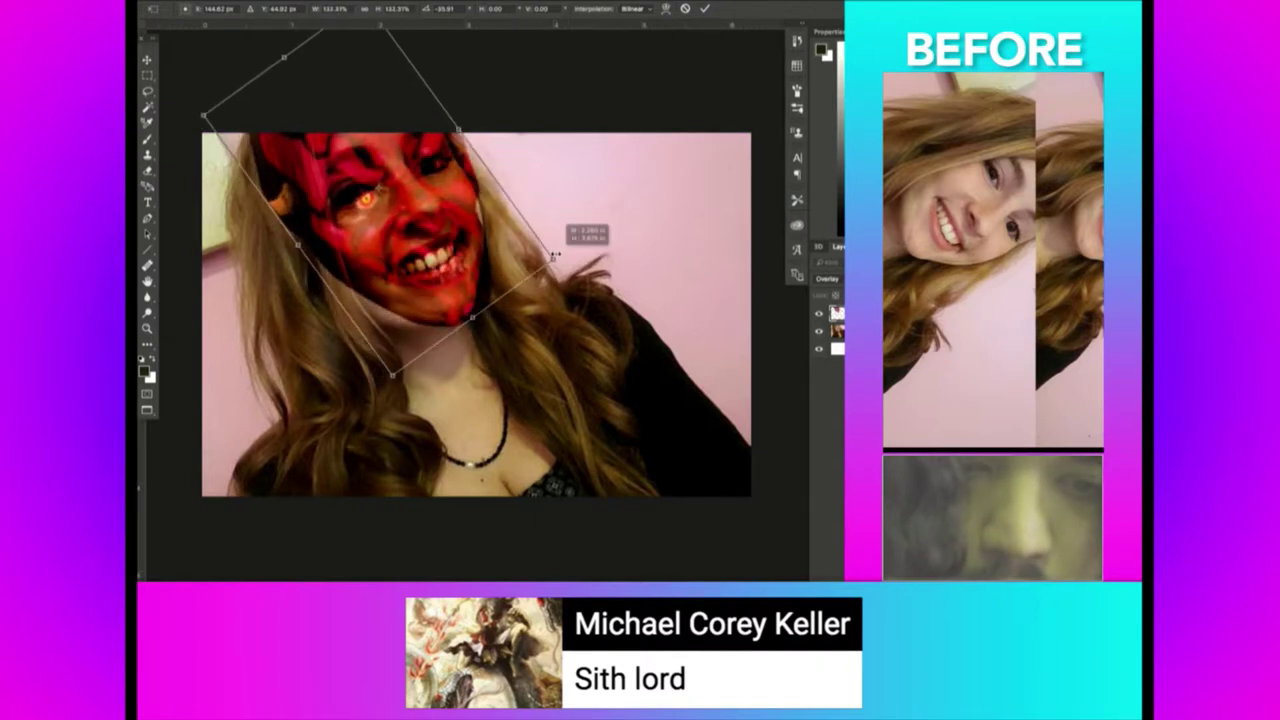
pyautogui.press('Return')
# Erase the red paint off her teeth.
pyautogui.press('e')
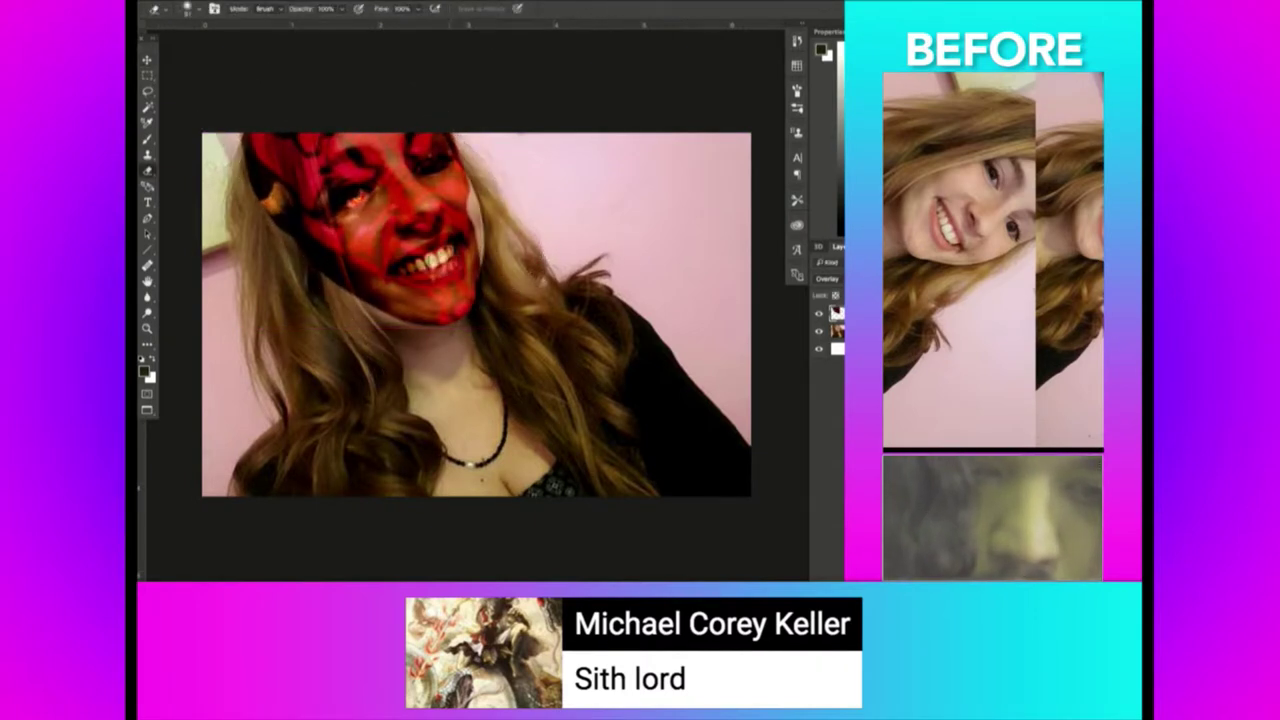
pyautogui.moveTo(446, 256); pyautogui.dragTo(404, 270)
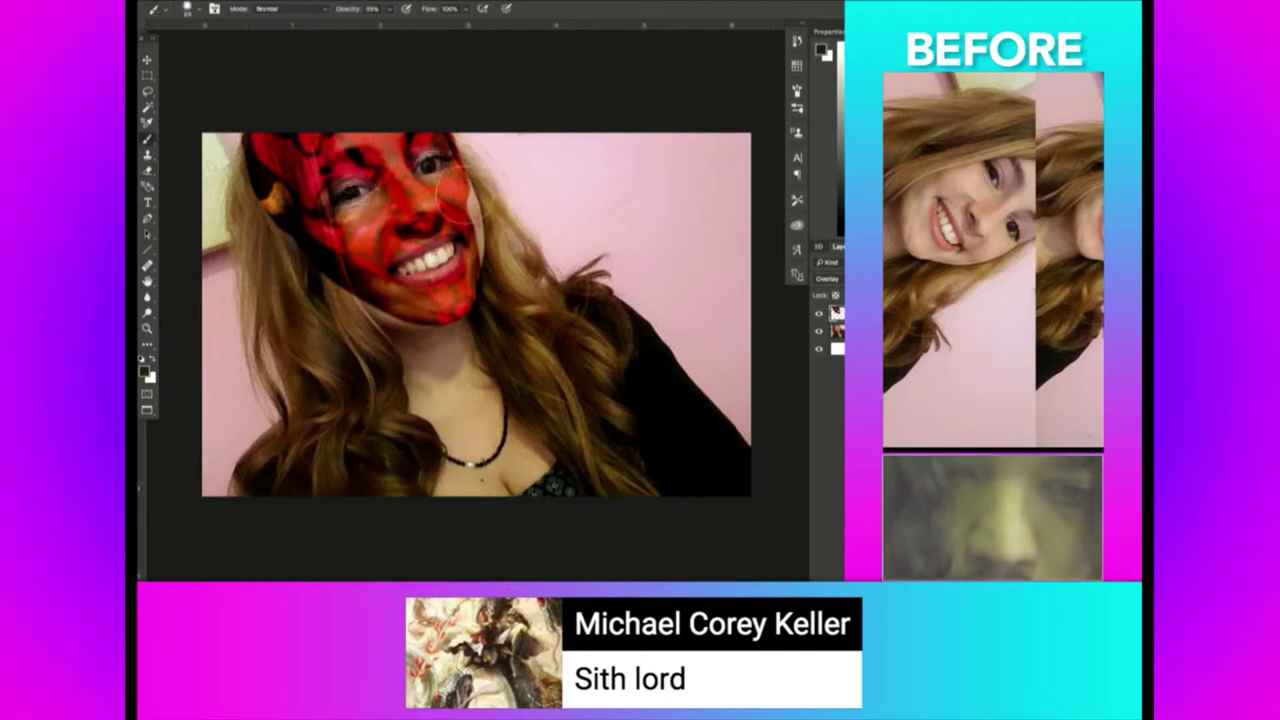
pyautogui.click(285, 0)
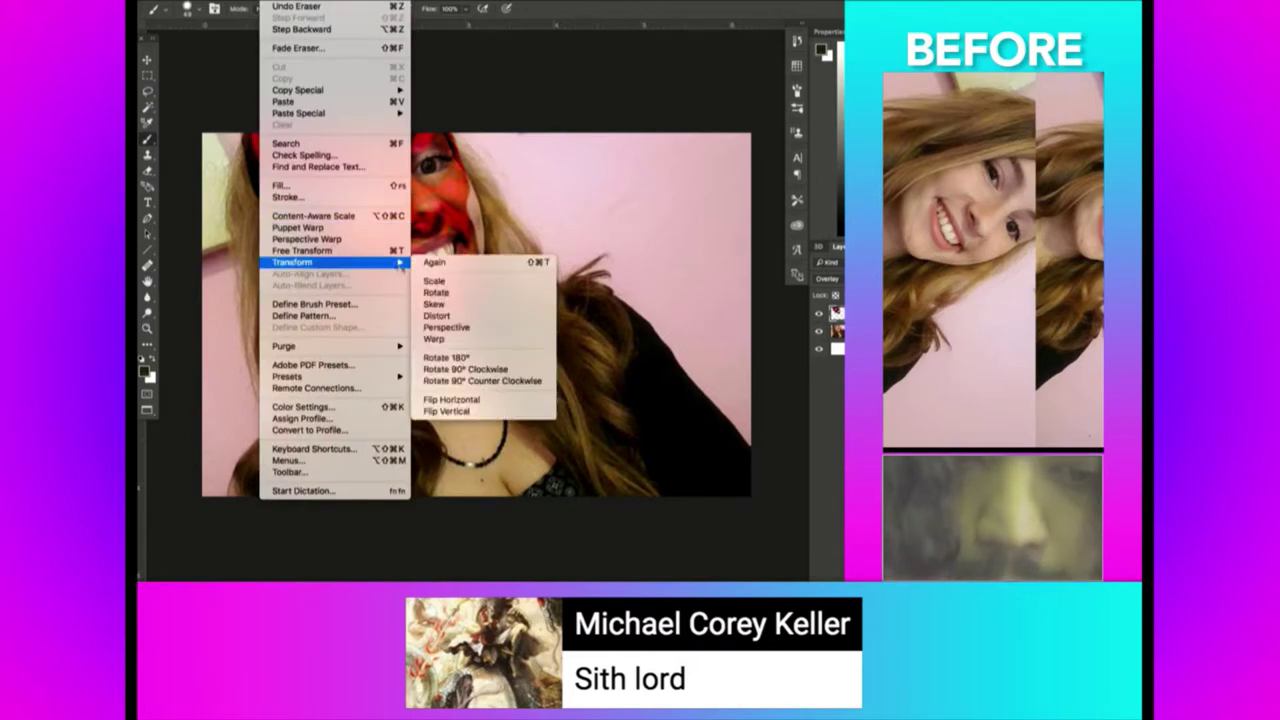
# Warp the face paint so its right side bulges outward.
pyautogui.click(440, 340)
pyautogui.moveTo(483, 233); pyautogui.dragTo(525, 226)
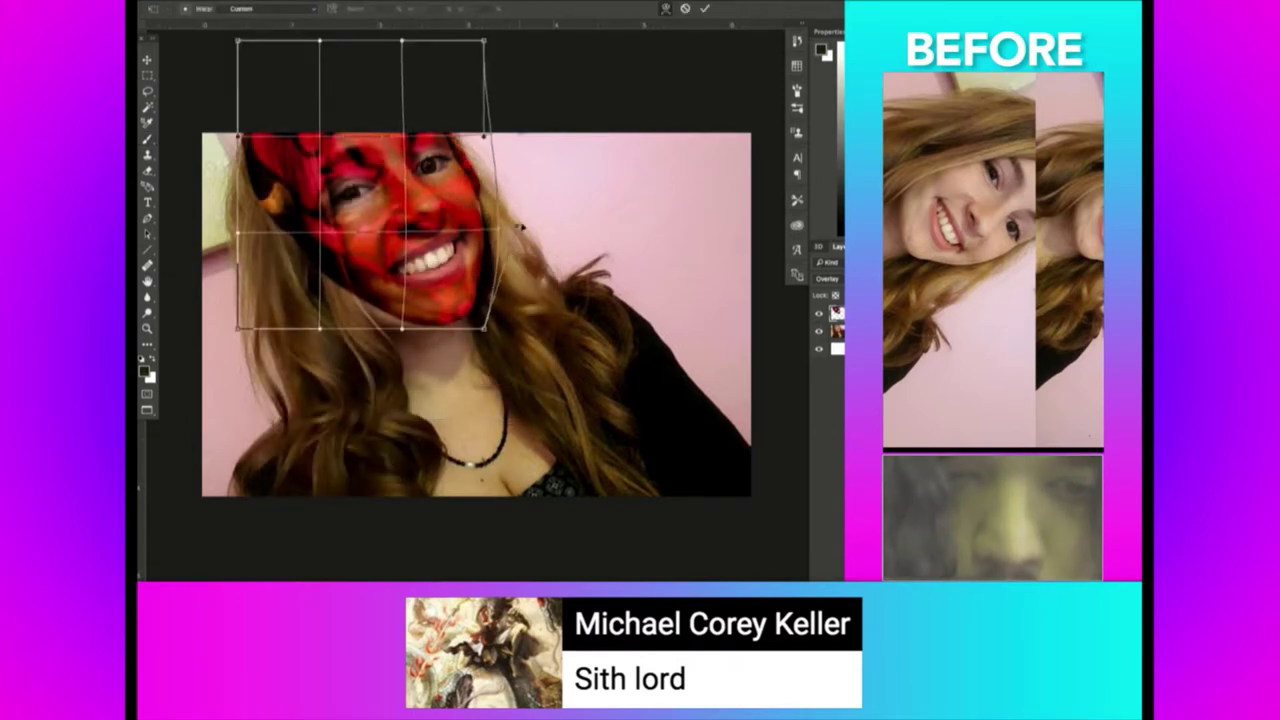
pyautogui.press('Return')
pyautogui.press('e')
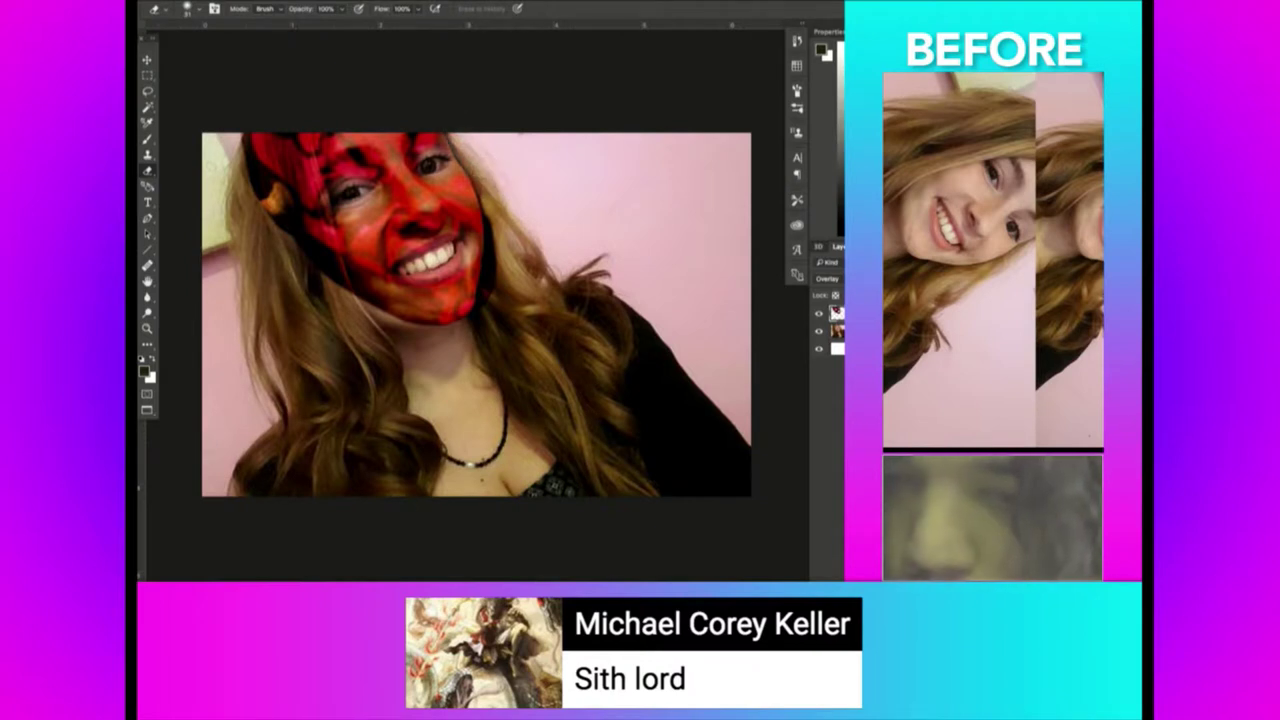
# Set the face-paint layer's blend mode to Multiply.
pyautogui.click(830, 278)
pyautogui.click(829, 181)
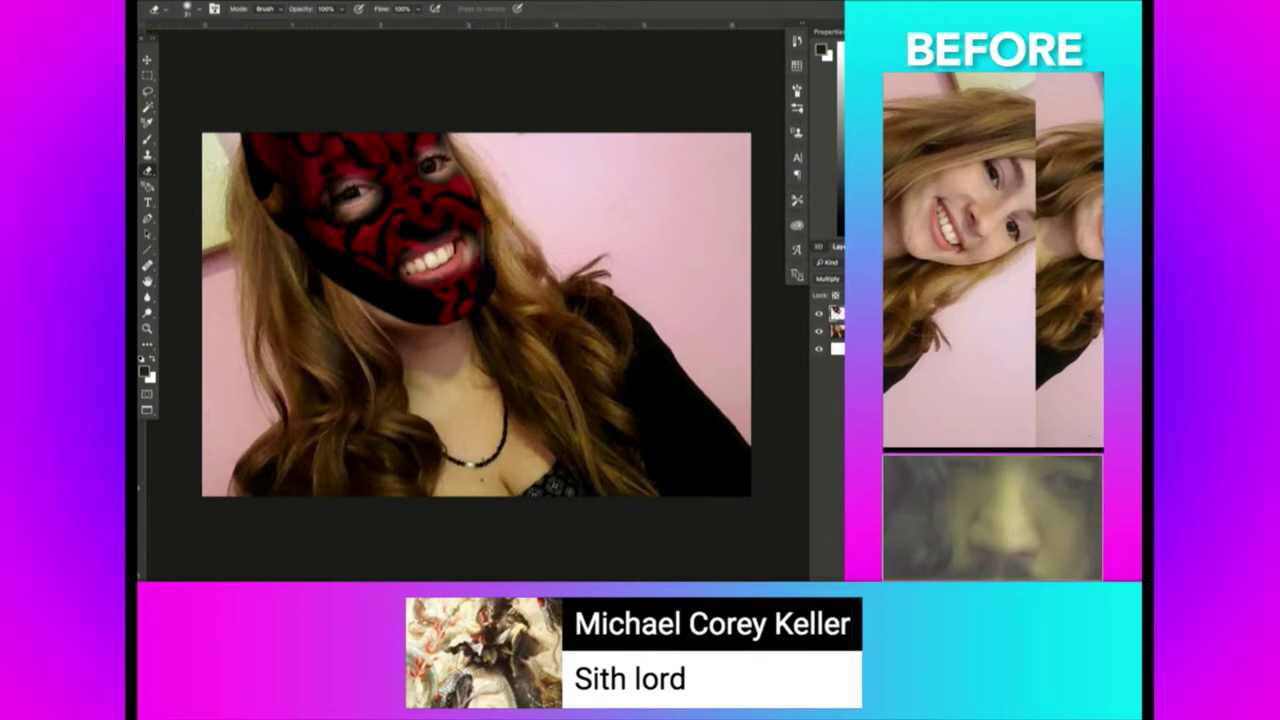
pyautogui.click(280, 2)
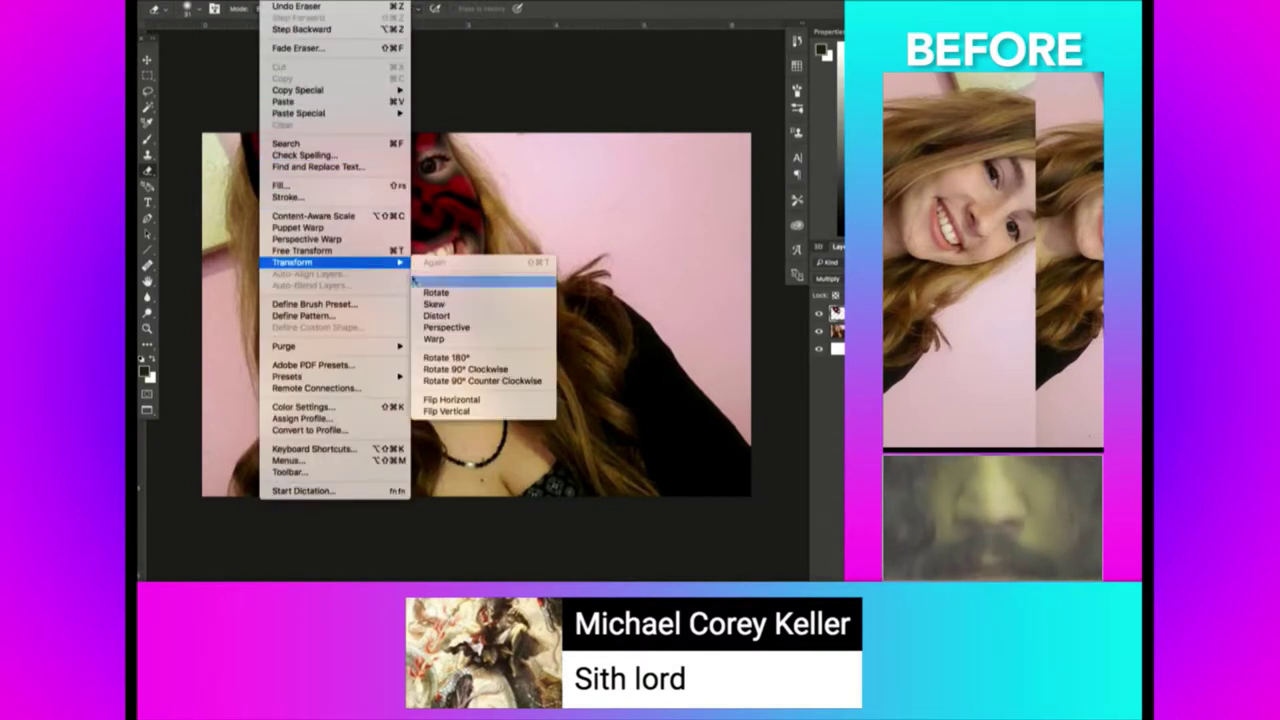
# Warp the face paint down to her chin and along her cheek, then erase its left edge.
pyautogui.click(440, 340)
pyautogui.moveTo(460, 295); pyautogui.dragTo(383, 275)
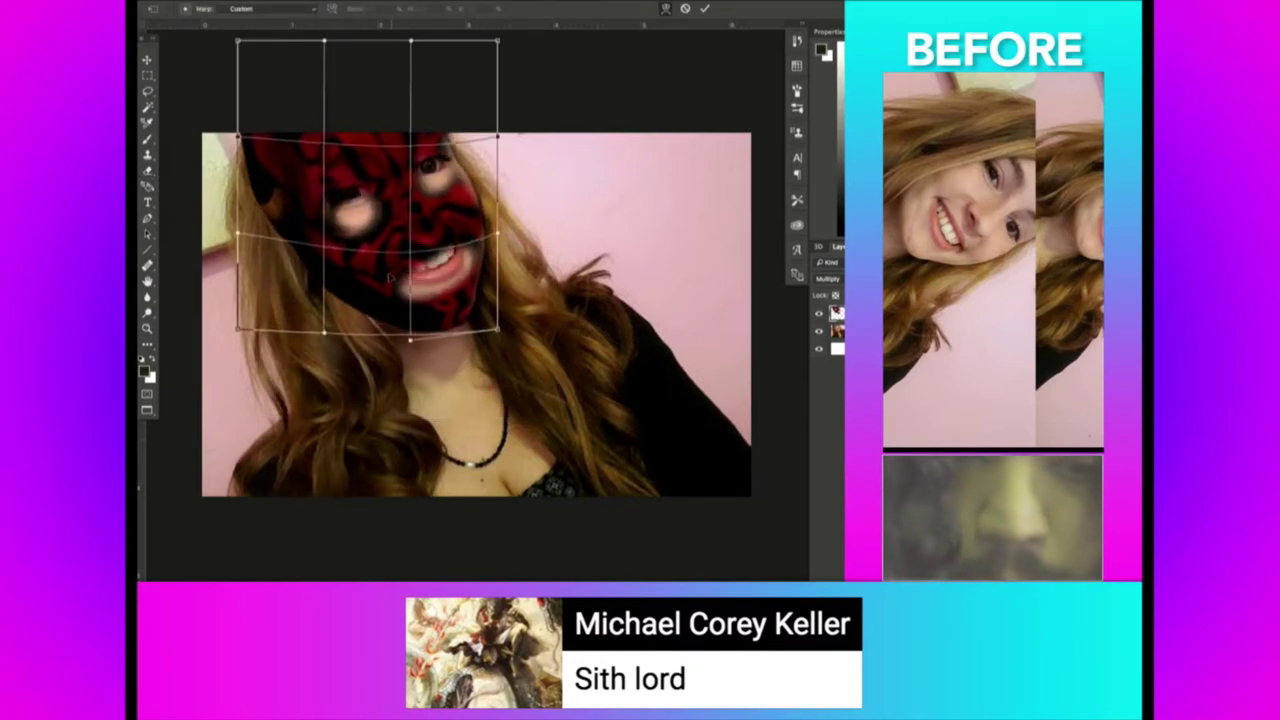
pyautogui.moveTo(324, 331); pyautogui.dragTo(307, 373)
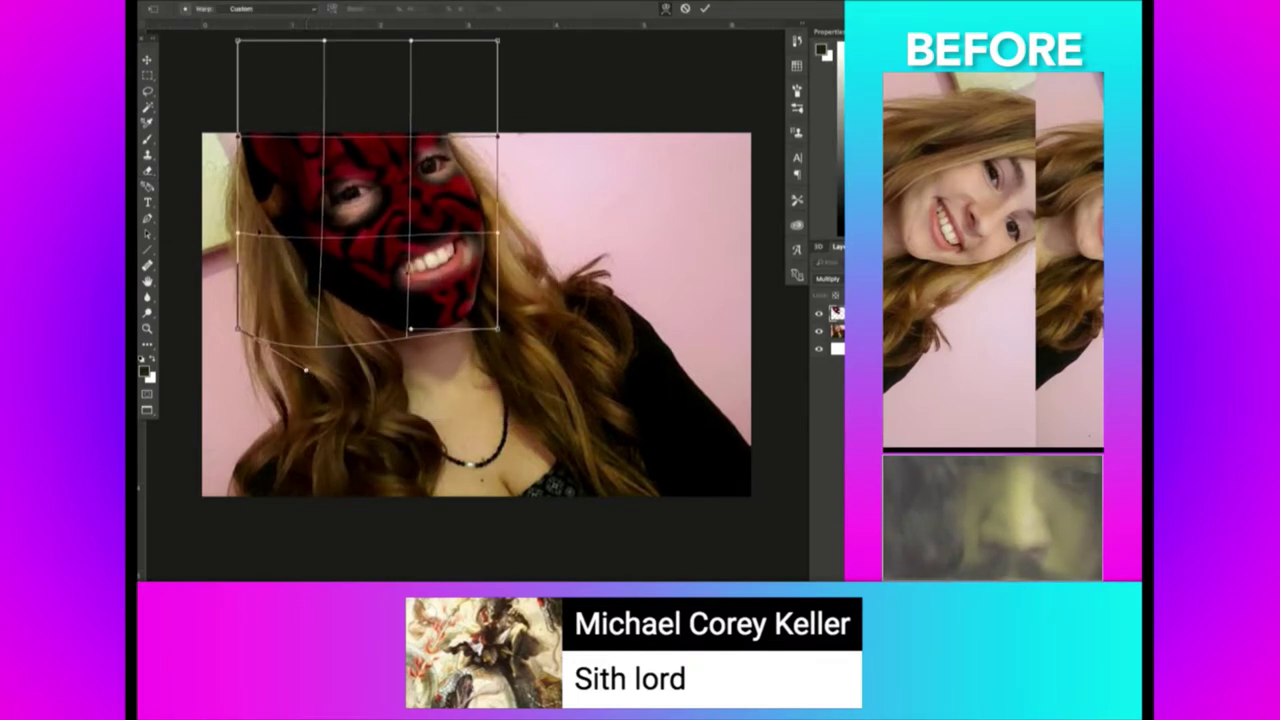
pyautogui.moveTo(258, 232); pyautogui.dragTo(265, 231)
pyautogui.moveTo(425, 215); pyautogui.dragTo(422, 212)
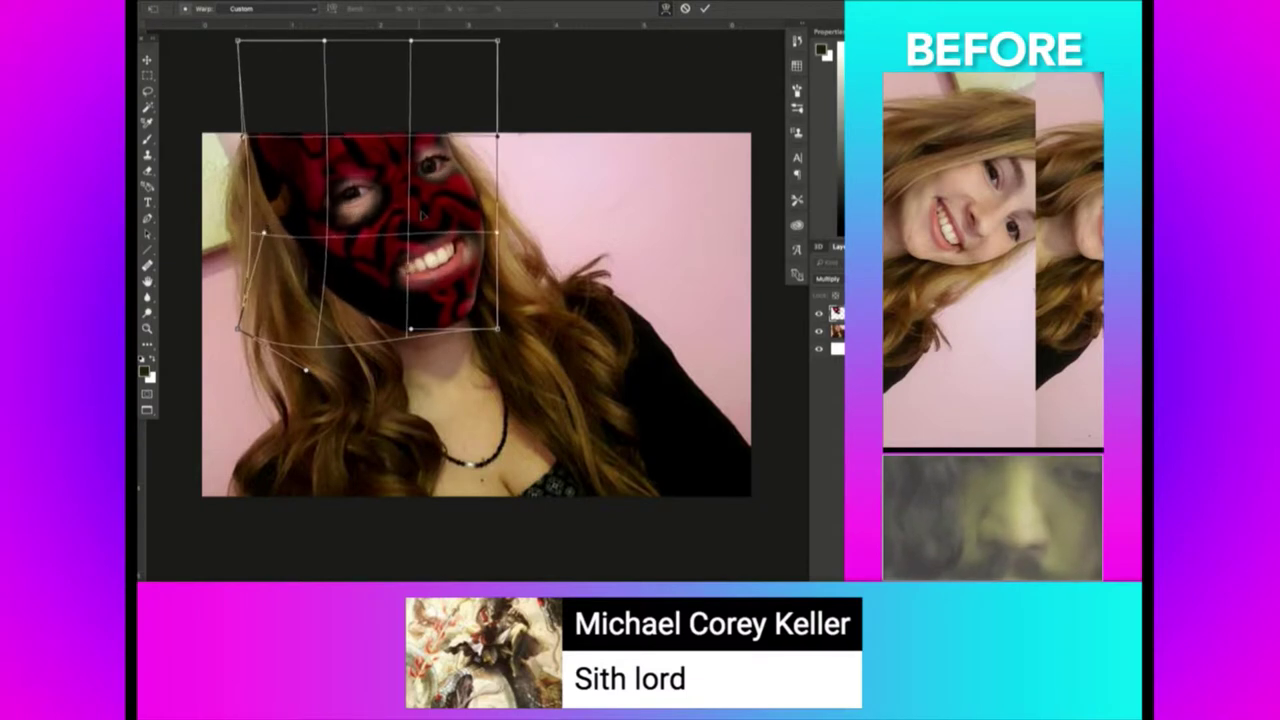
pyautogui.press('Return')
pyautogui.press('e')
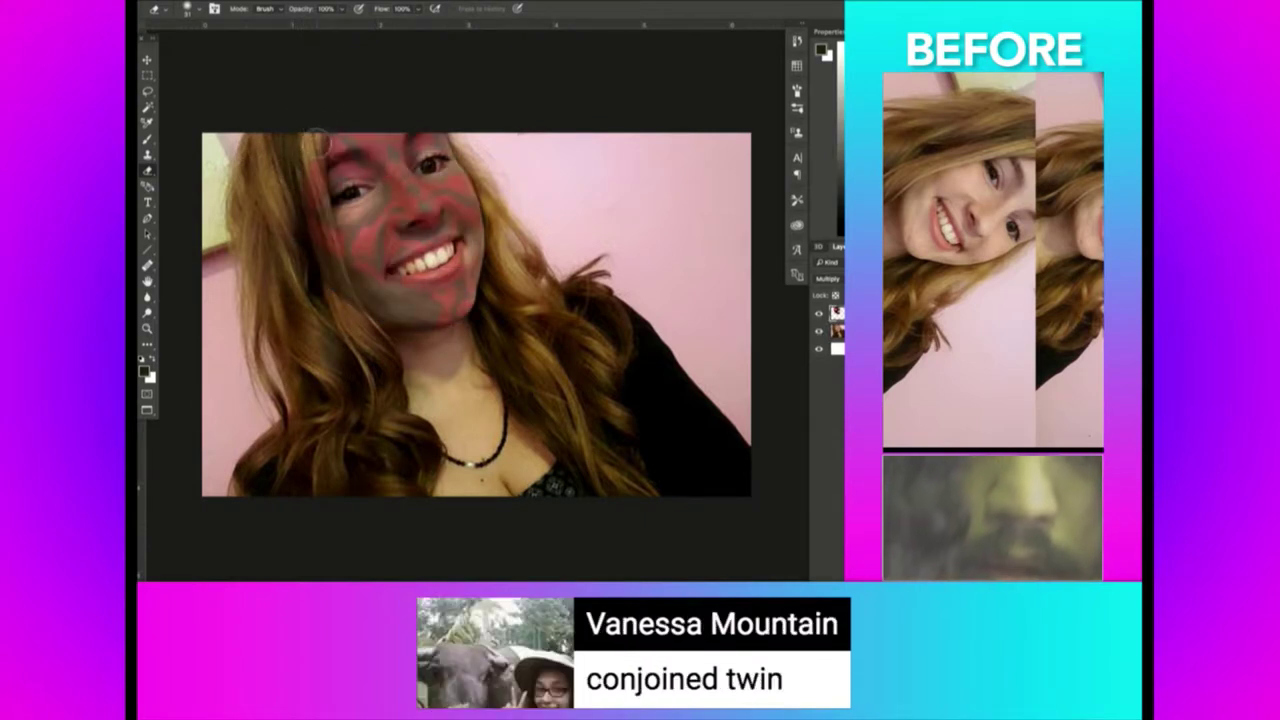
pyautogui.moveTo(317, 141); pyautogui.dragTo(326, 260)
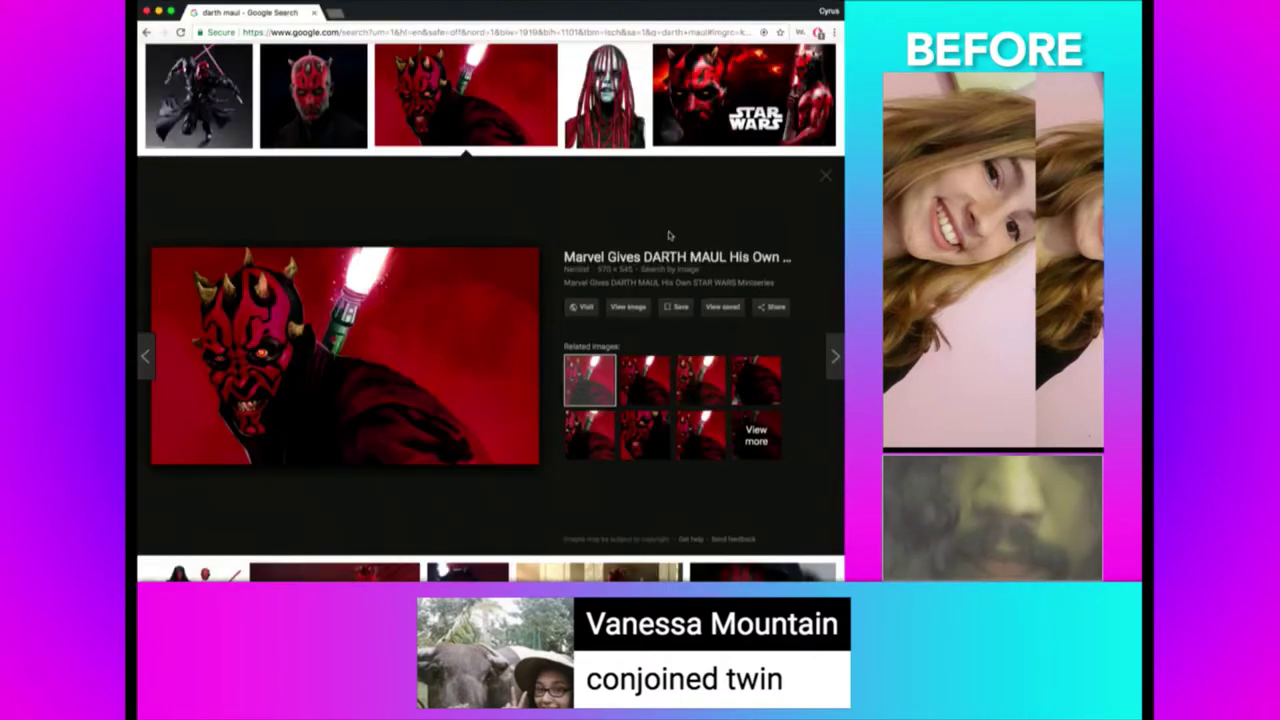
# Search Google Images for 'conjoined twin' and scroll through the results.
pyautogui.write('conjoined twin')
pyautogui.press('Return')
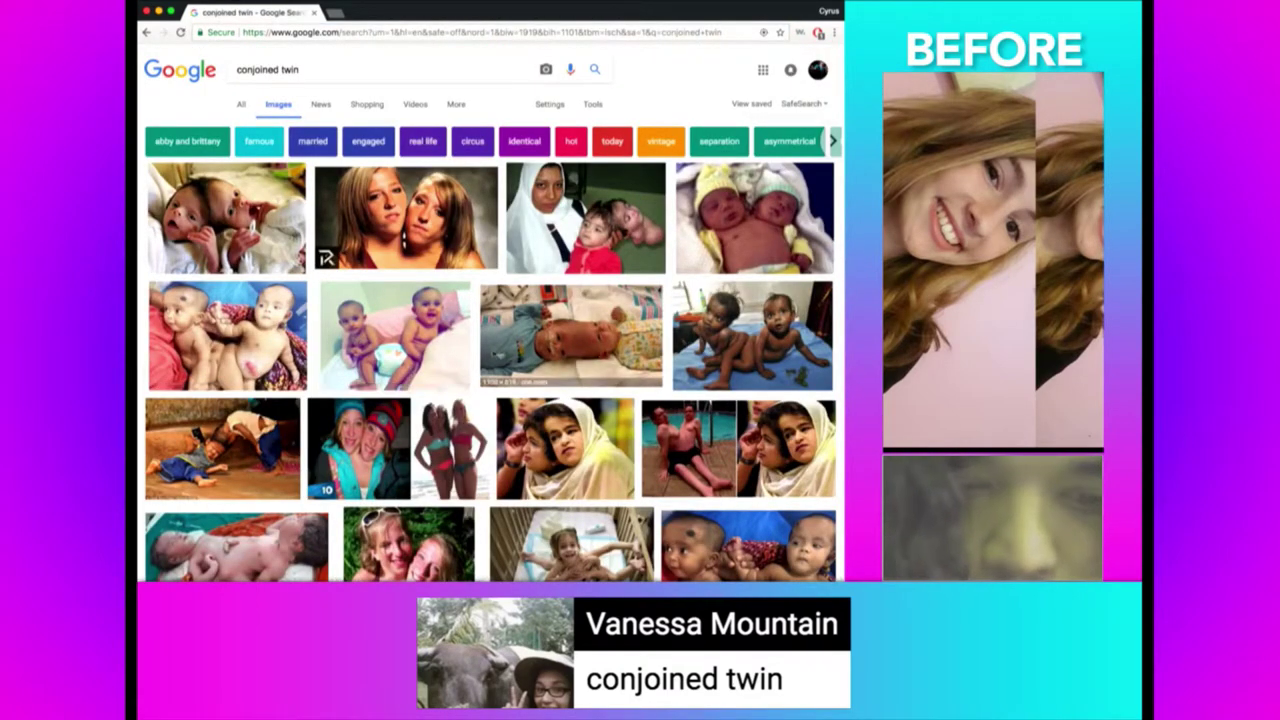
pyautogui.scroll(-1, 490, 315)
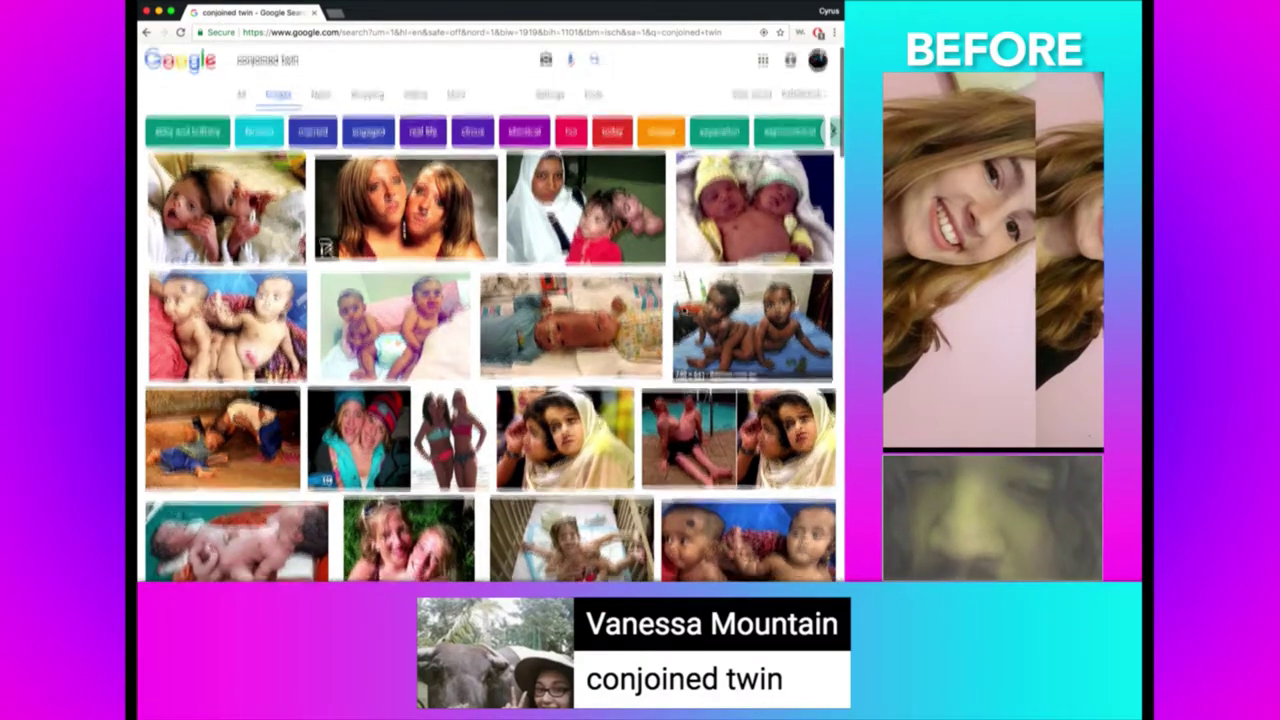
pyautogui.scroll(-3, 490, 315)
pyautogui.scroll(-2, 490, 315)
pyautogui.scroll(-1, 490, 315)
pyautogui.scroll(-1, 490, 315)
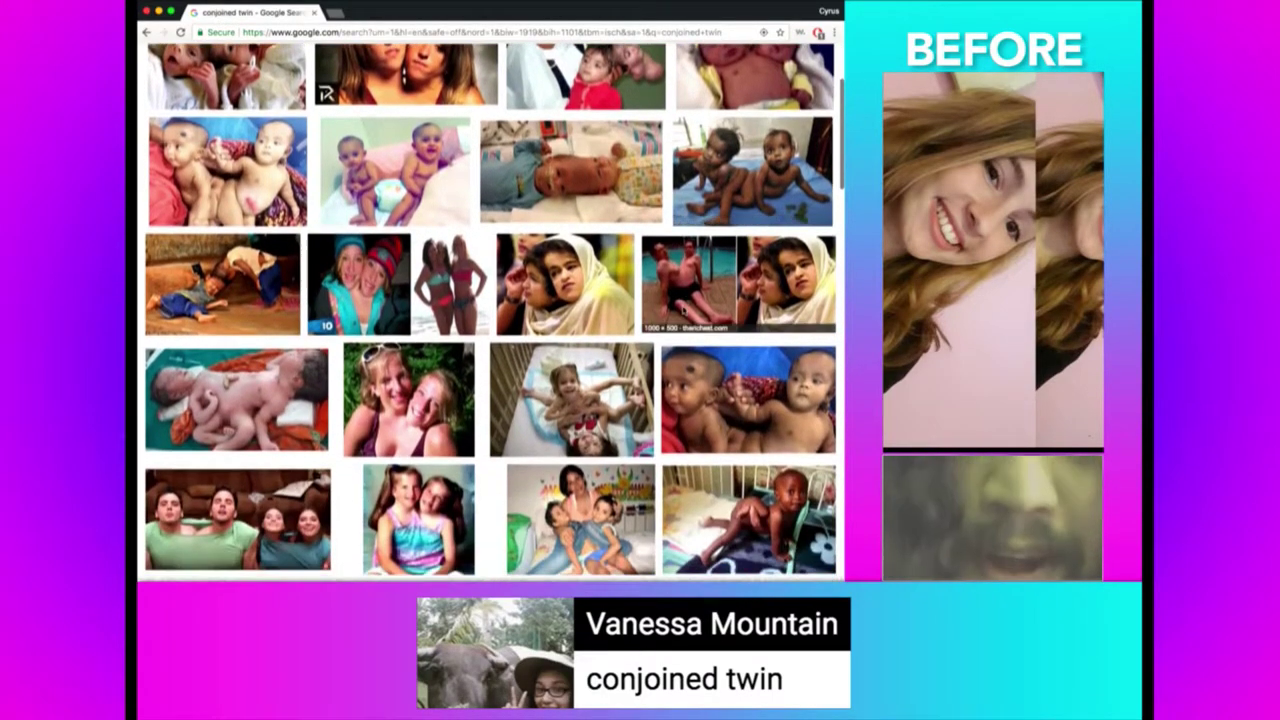
pyautogui.scroll(-2, 490, 315)
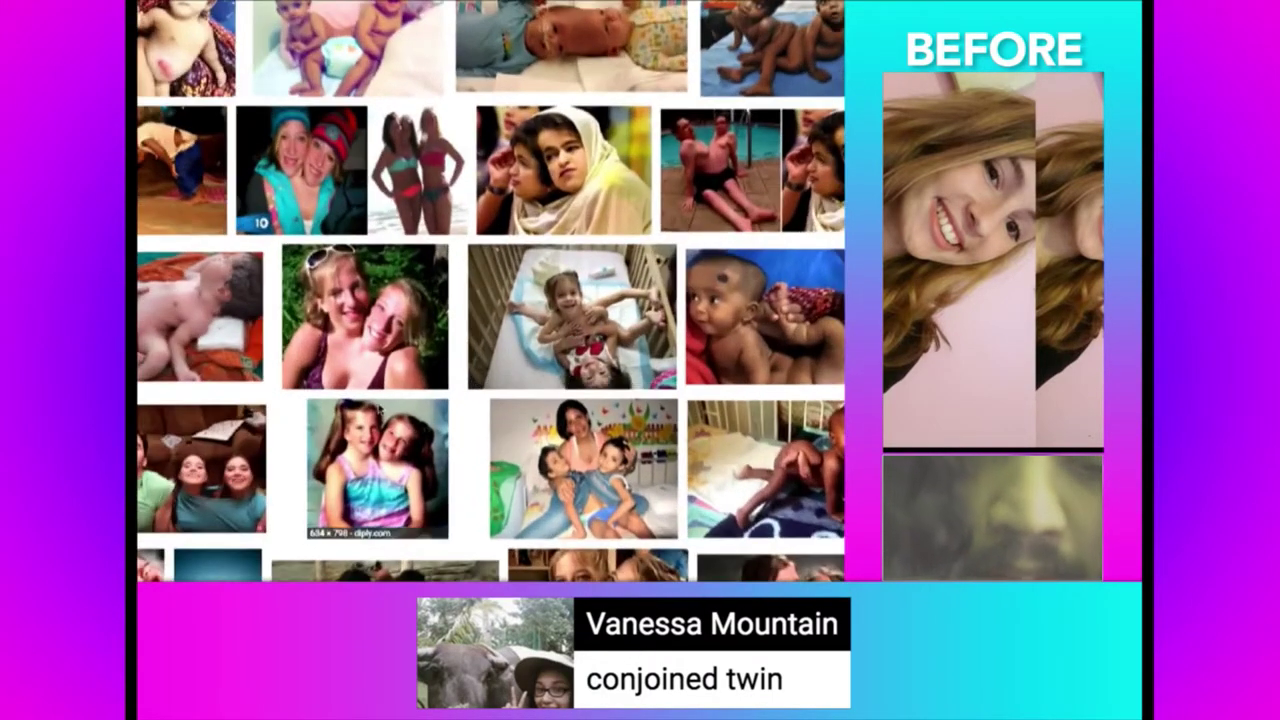
pyautogui.scroll(-1, 490, 292)
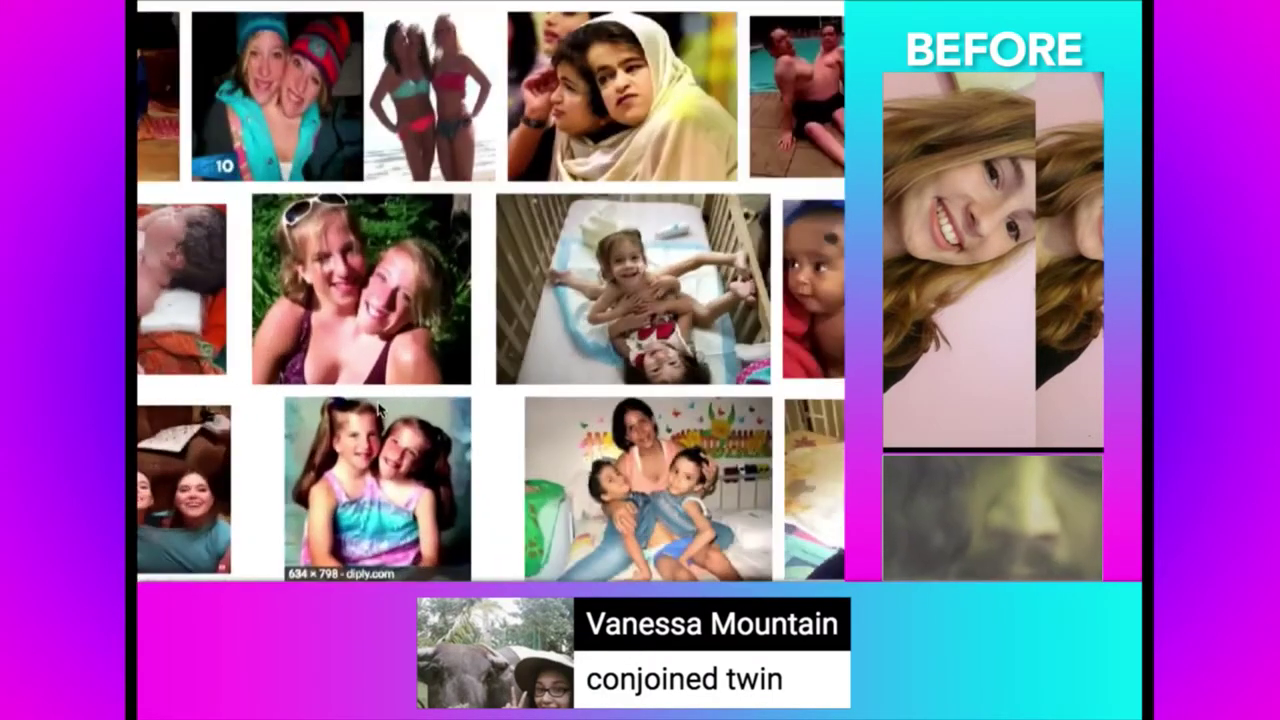
pyautogui.scroll(-2, 490, 292)
pyautogui.scroll(-1, 490, 292)
pyautogui.scroll(-1, 490, 292)
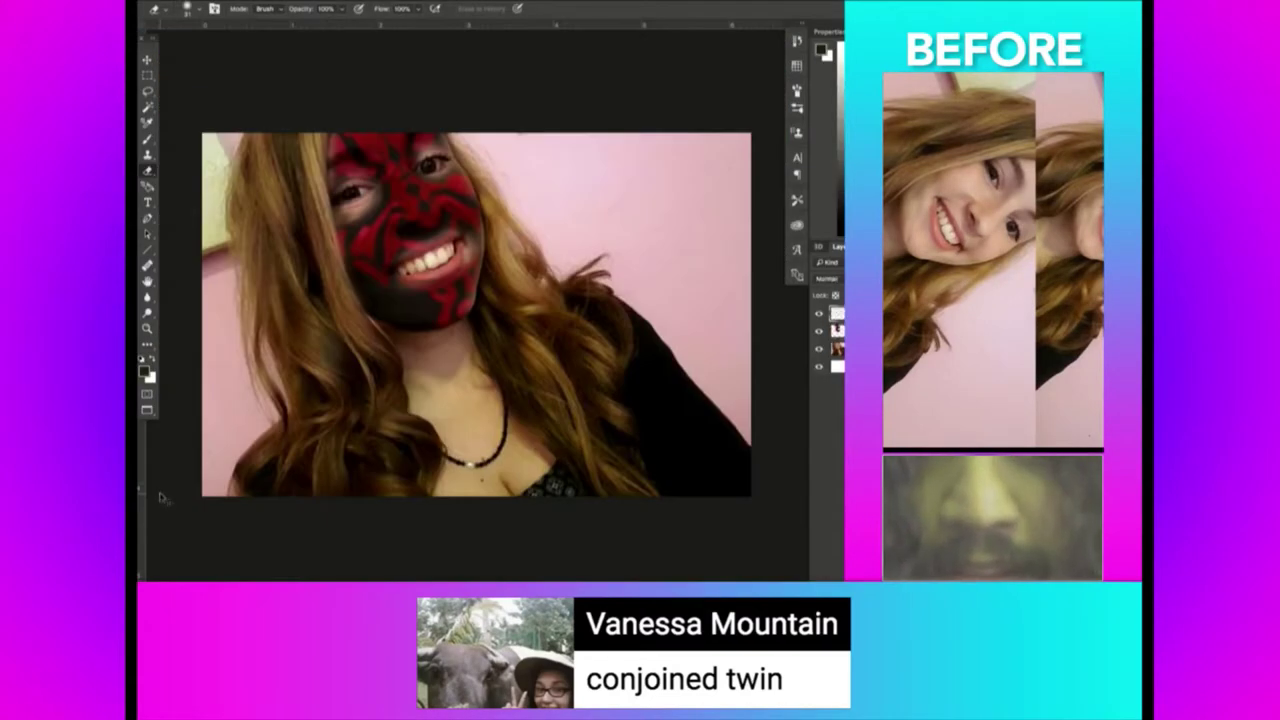
# Paste the conjoined twin image and move it left across the photo.
pyautogui.hotkey('ctrl', 'v')
pyautogui.hotkey('ctrl', 't')
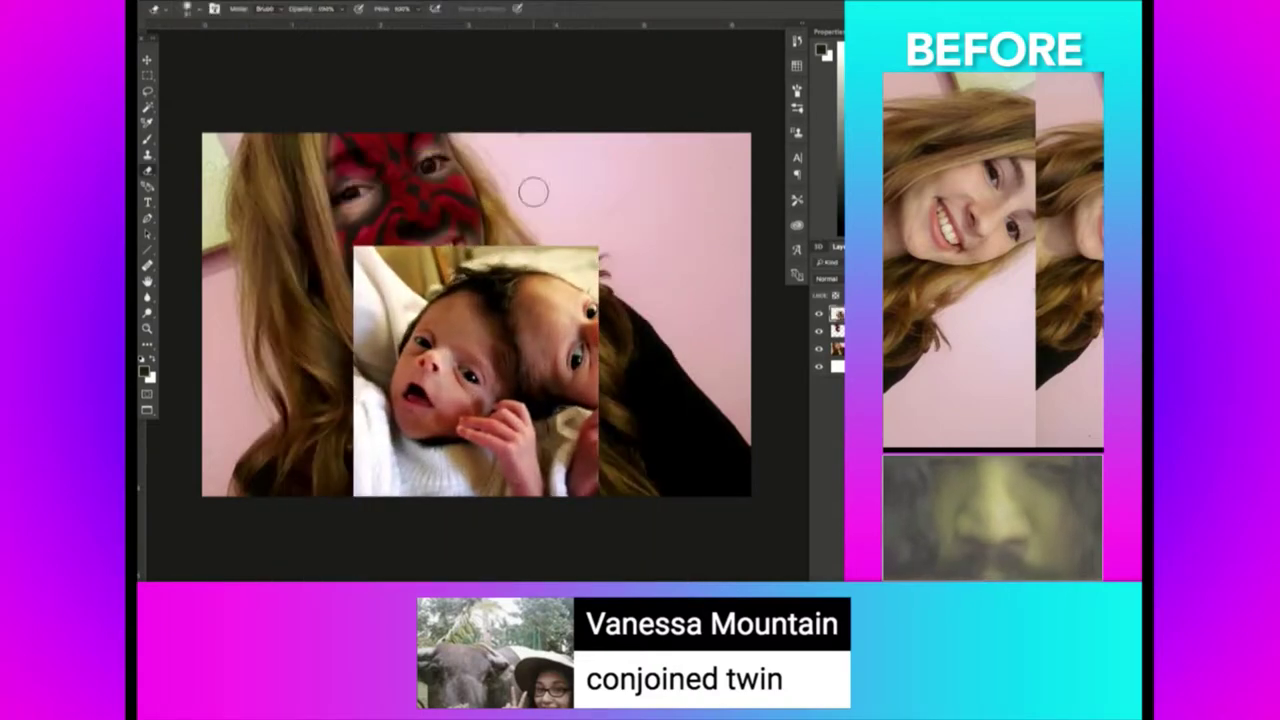
pyautogui.moveTo(630, 200); pyautogui.dragTo(330, 212)
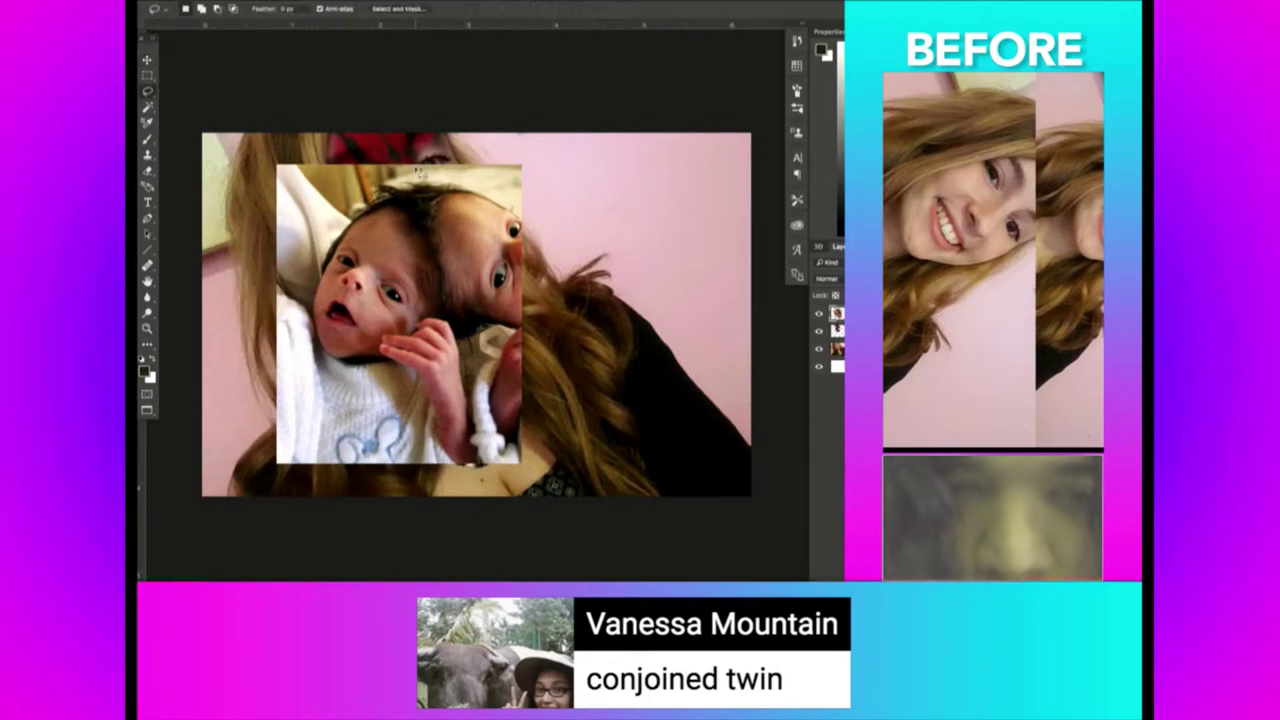
# Erase the second twin's head and arm, then shift the baby further left beside her face.
pyautogui.press('e')
pyautogui.moveTo(478, 186); pyautogui.dragTo(458, 198)
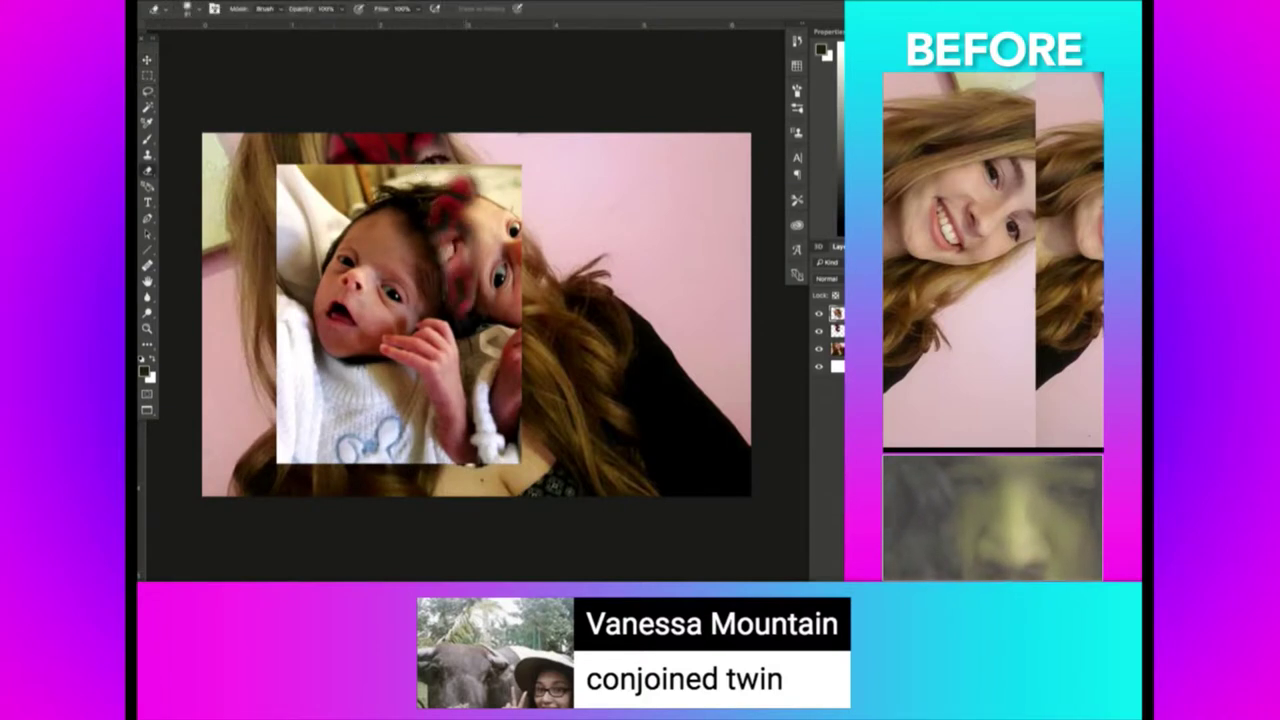
pyautogui.moveTo(488, 360)
pyautogui.mouseDown()
pyautogui.moveTo(500, 455)
pyautogui.moveTo(516, 140)
pyautogui.moveTo(492, 290)
pyautogui.moveTo(510, 140)
pyautogui.mouseUp()
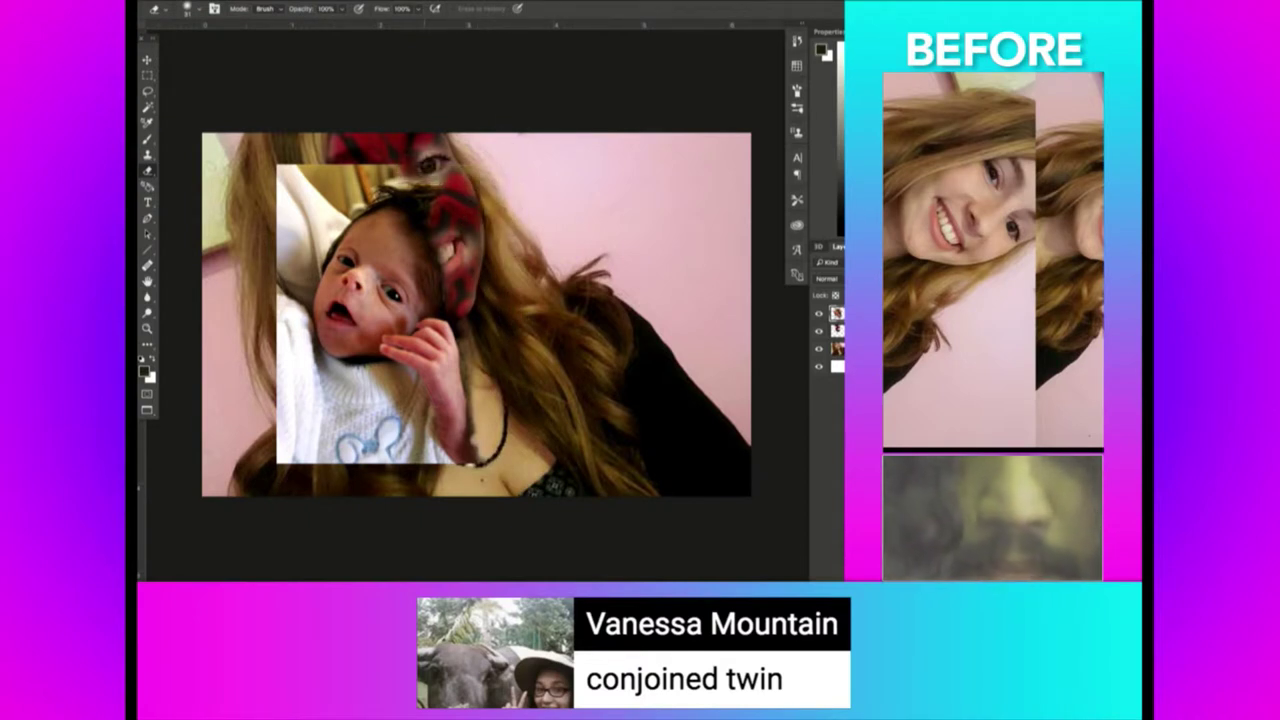
pyautogui.moveTo(335, 205); pyautogui.dragTo(295, 262)
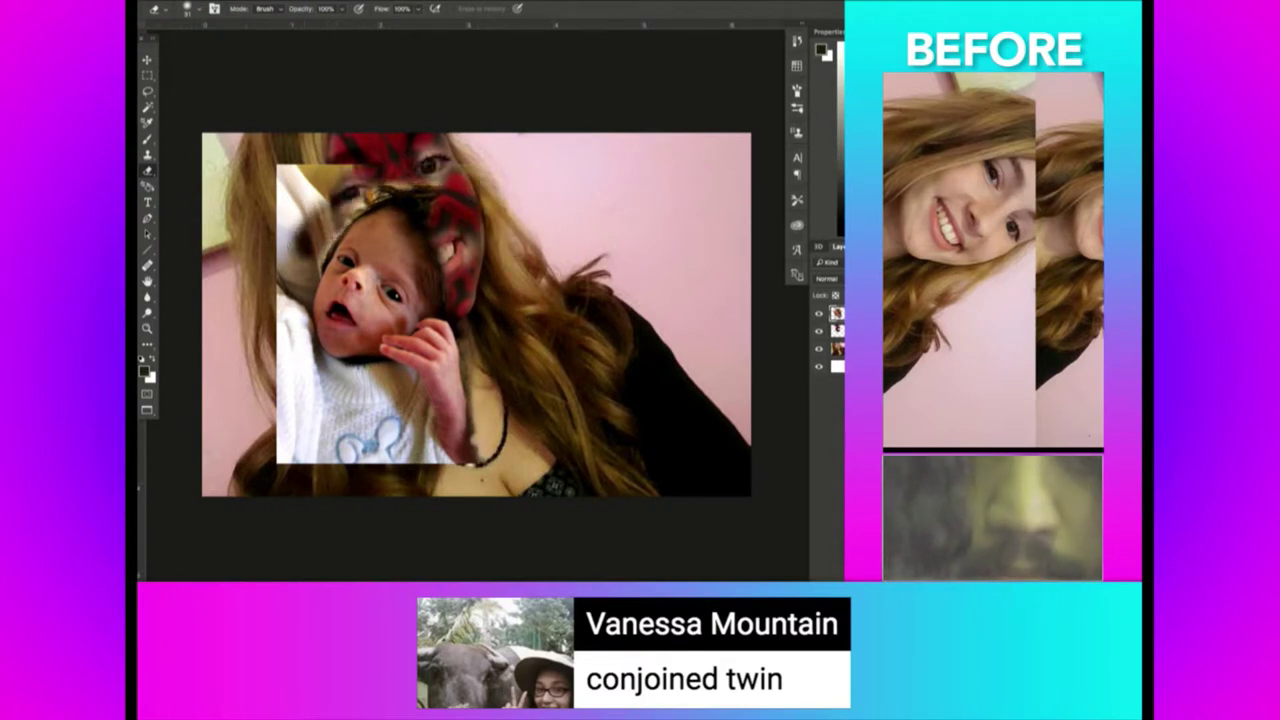
pyautogui.moveTo(305, 175); pyautogui.dragTo(290, 225)
pyautogui.moveTo(325, 180)
pyautogui.mouseDown()
pyautogui.moveTo(355, 150)
pyautogui.moveTo(372, 175)
pyautogui.moveTo(276, 204)
pyautogui.mouseUp()
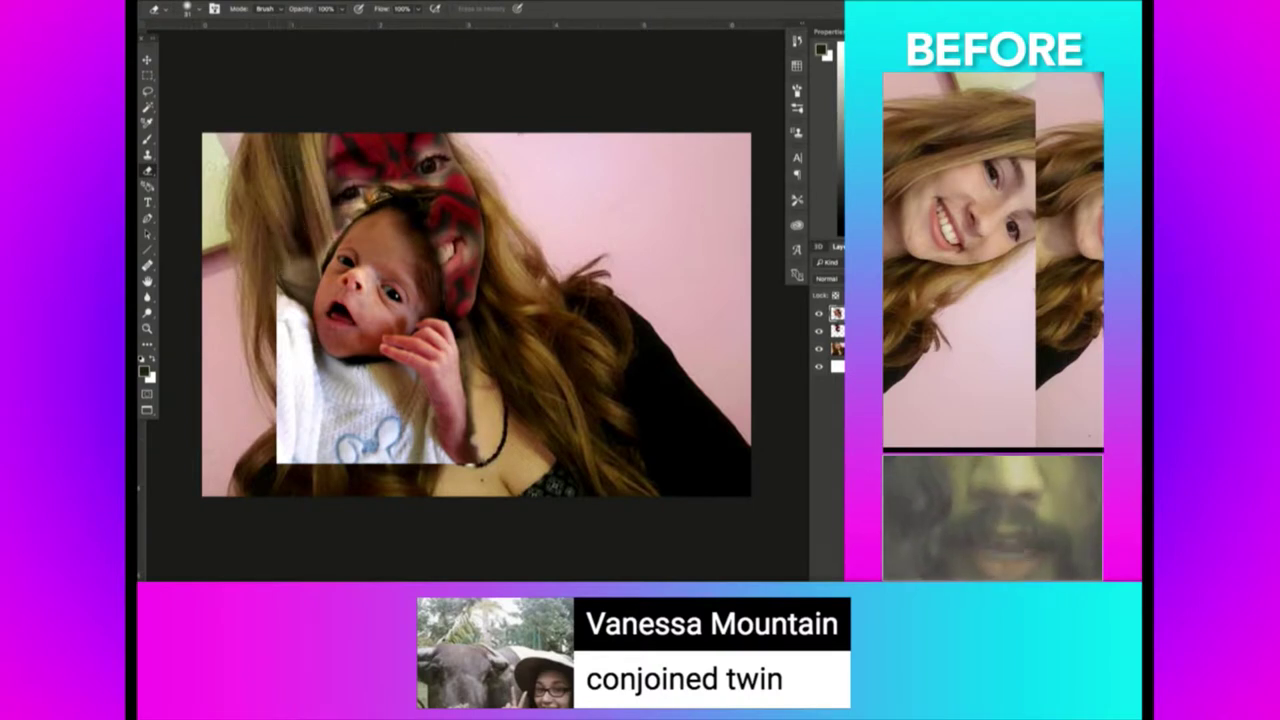
pyautogui.press('v')
pyautogui.moveTo(440, 335); pyautogui.dragTo(342, 339)
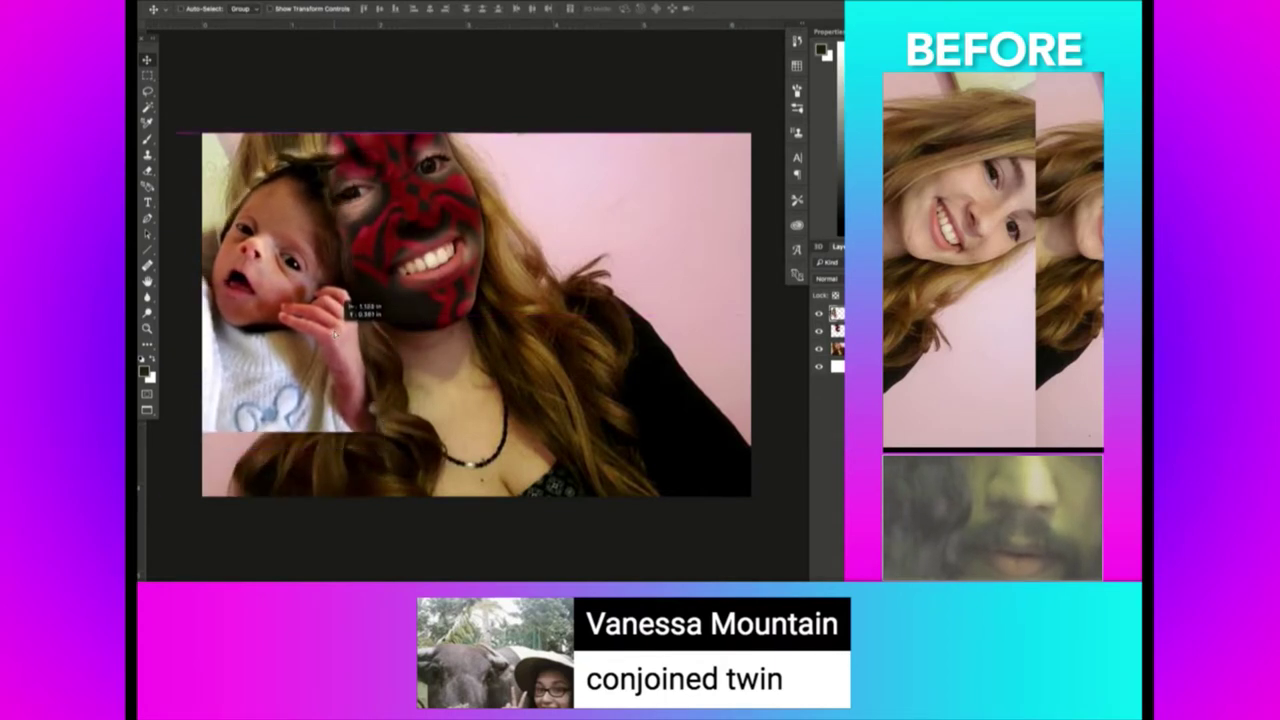
# Enlarge the baby layer and move it flush with the photo's left edge.
pyautogui.hotkey('ctrl', 't')
pyautogui.moveTo(176, 441); pyautogui.dragTo(693, 322)
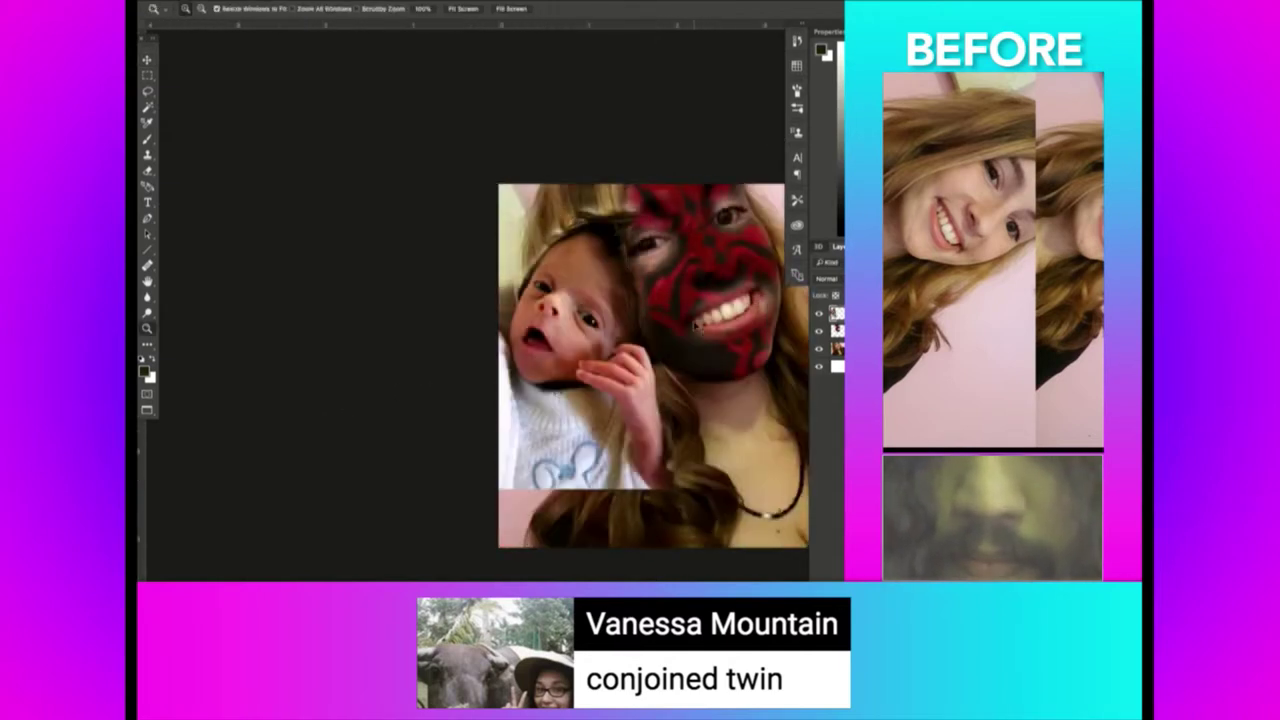
pyautogui.moveTo(475, 490)
pyautogui.mouseDown()
pyautogui.moveTo(402, 531)
pyautogui.moveTo(434, 531)
pyautogui.mouseUp()
pyautogui.press('Return')
pyautogui.press('b')
pyautogui.press('v')
pyautogui.moveTo(672, 258); pyautogui.dragTo(645, 275)
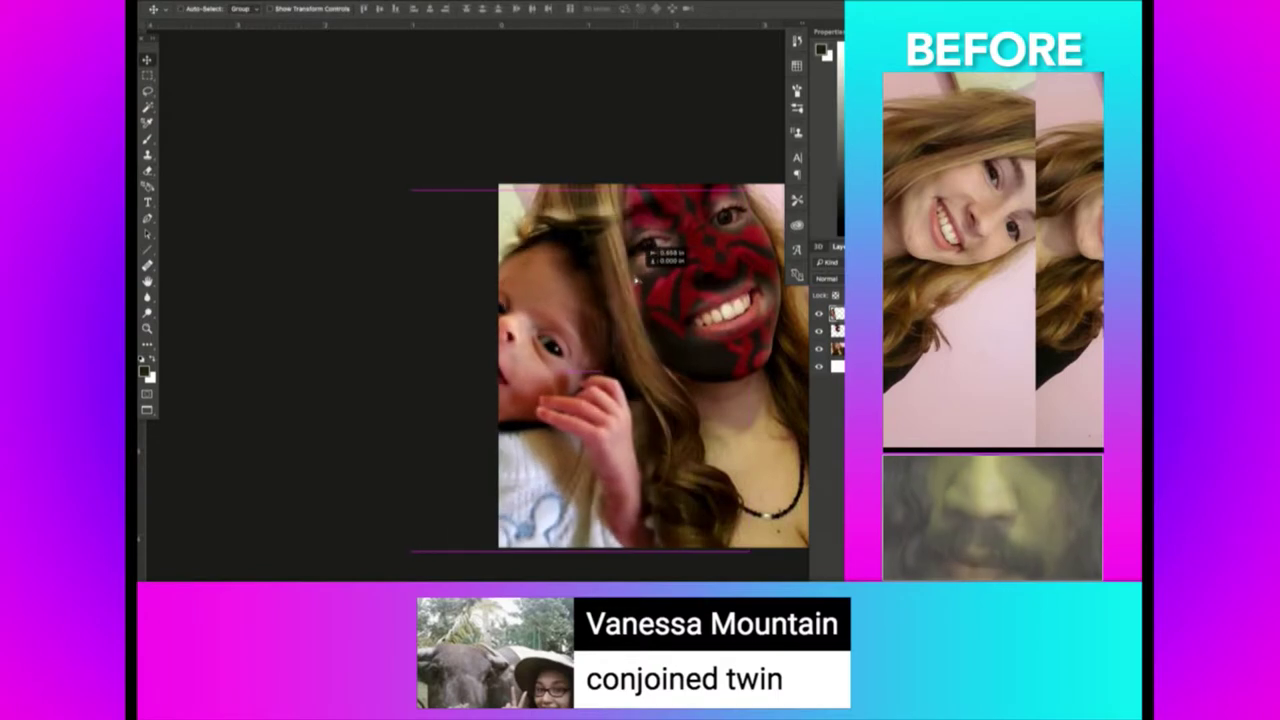
# Zoom in and try Hue/Saturation and Color Balance without changes, then return to Chrome.
pyautogui.press('e')
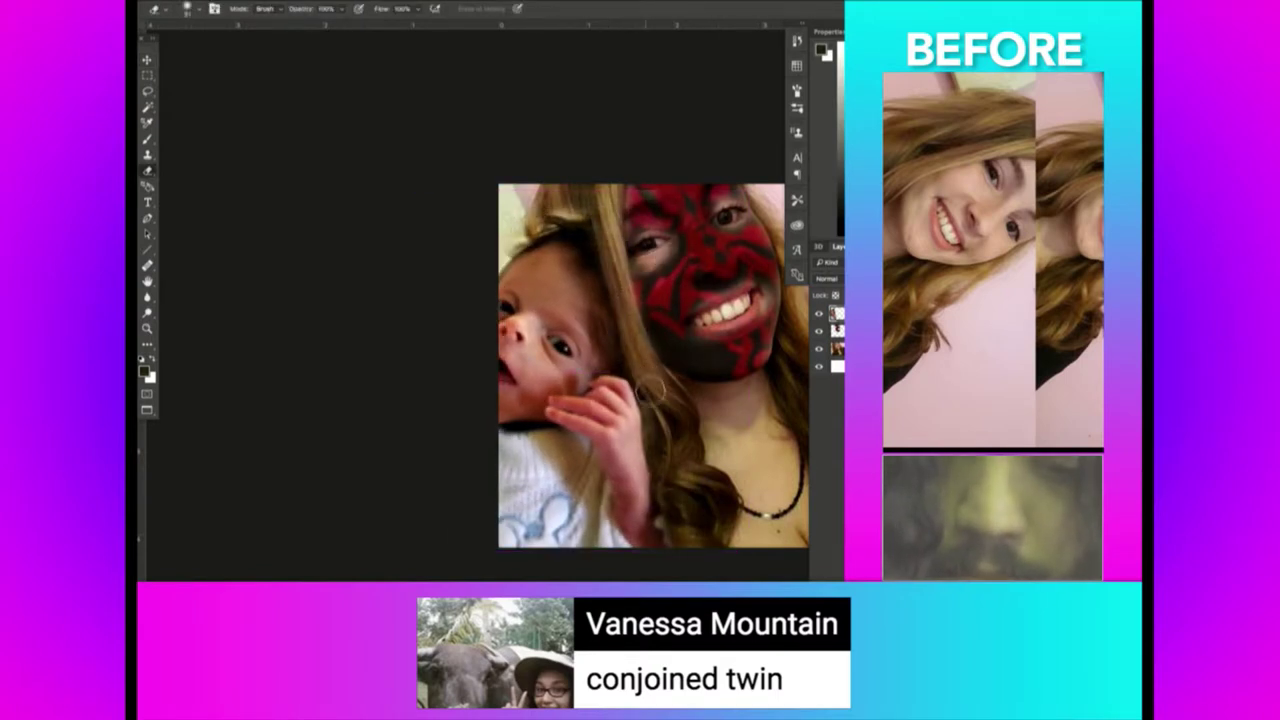
pyautogui.press('z')
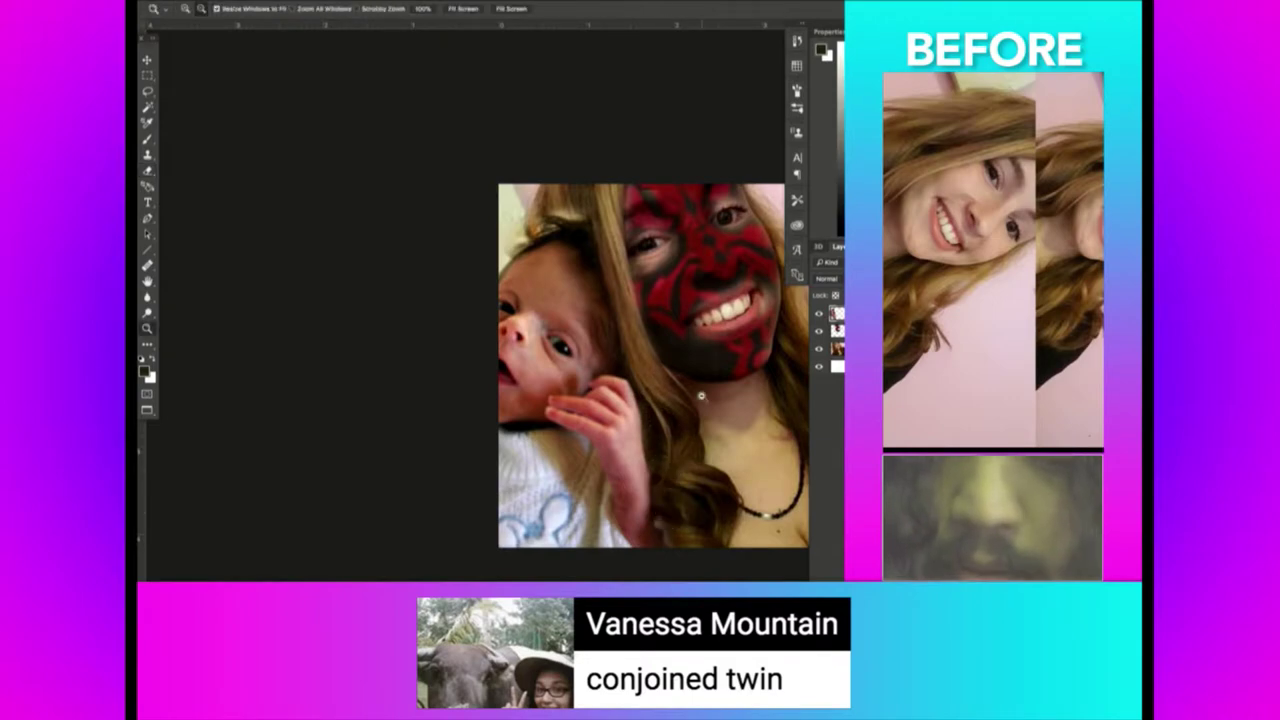
pyautogui.moveTo(668, 514); pyautogui.dragTo(735, 372)
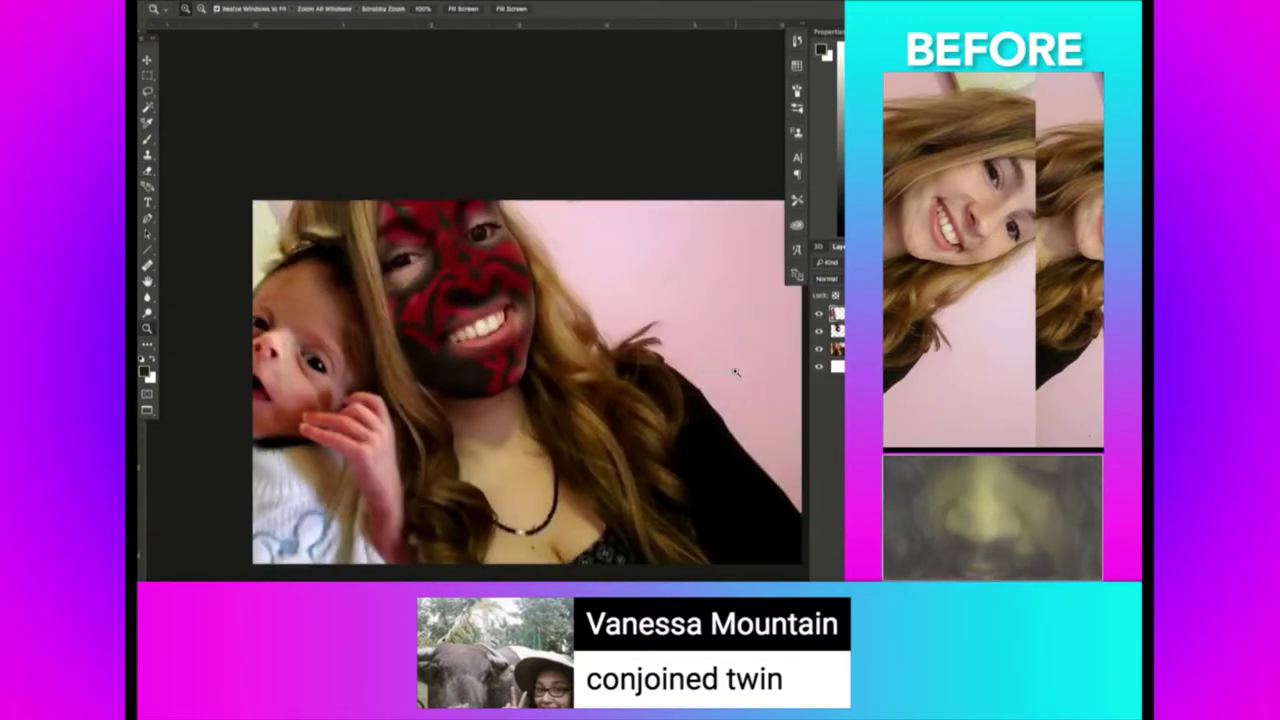
pyautogui.hotkey('ctrl', 'u')
pyautogui.press('Escape')
pyautogui.hotkey('ctrl', 'b')
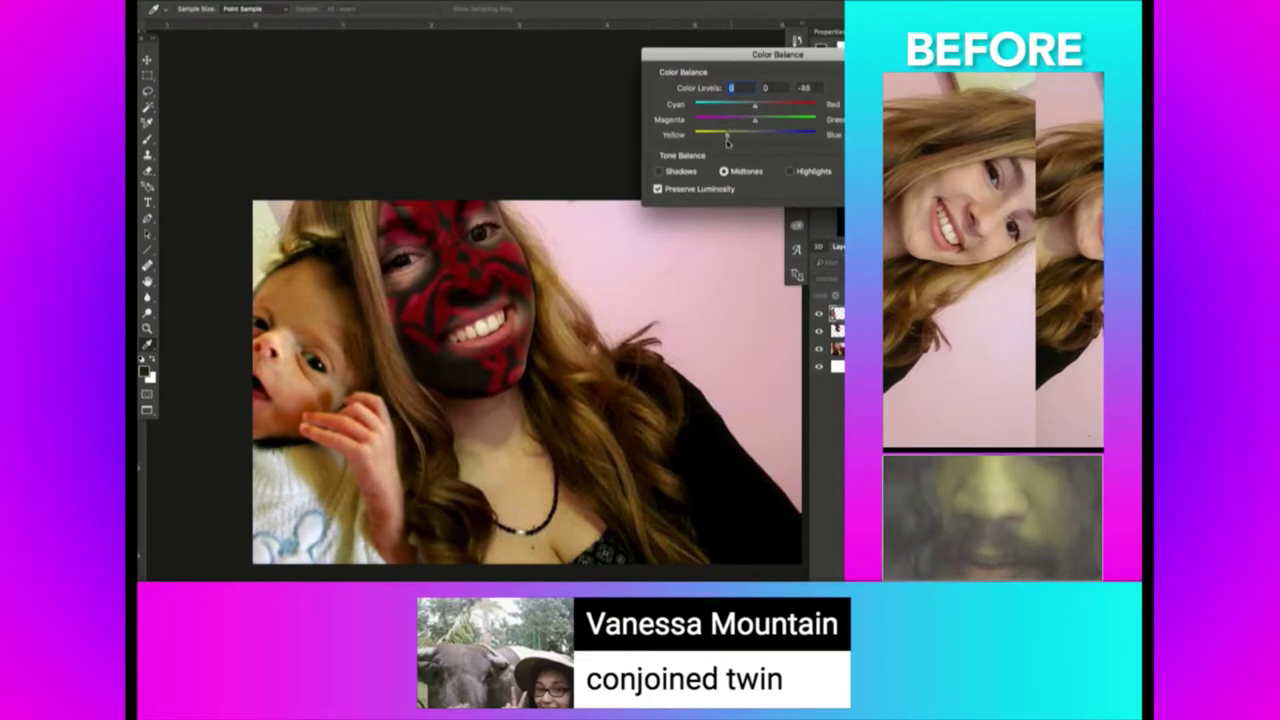
pyautogui.press('Return')
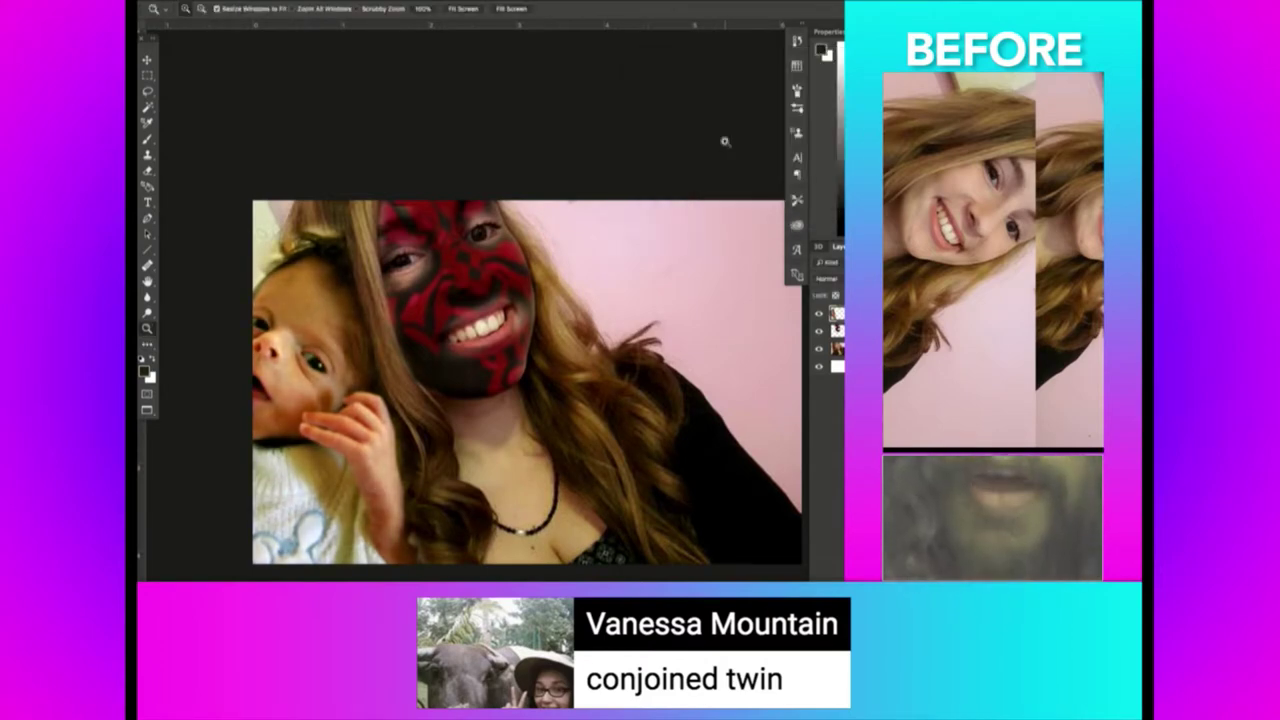
pyautogui.scroll(-3, 725, 142)
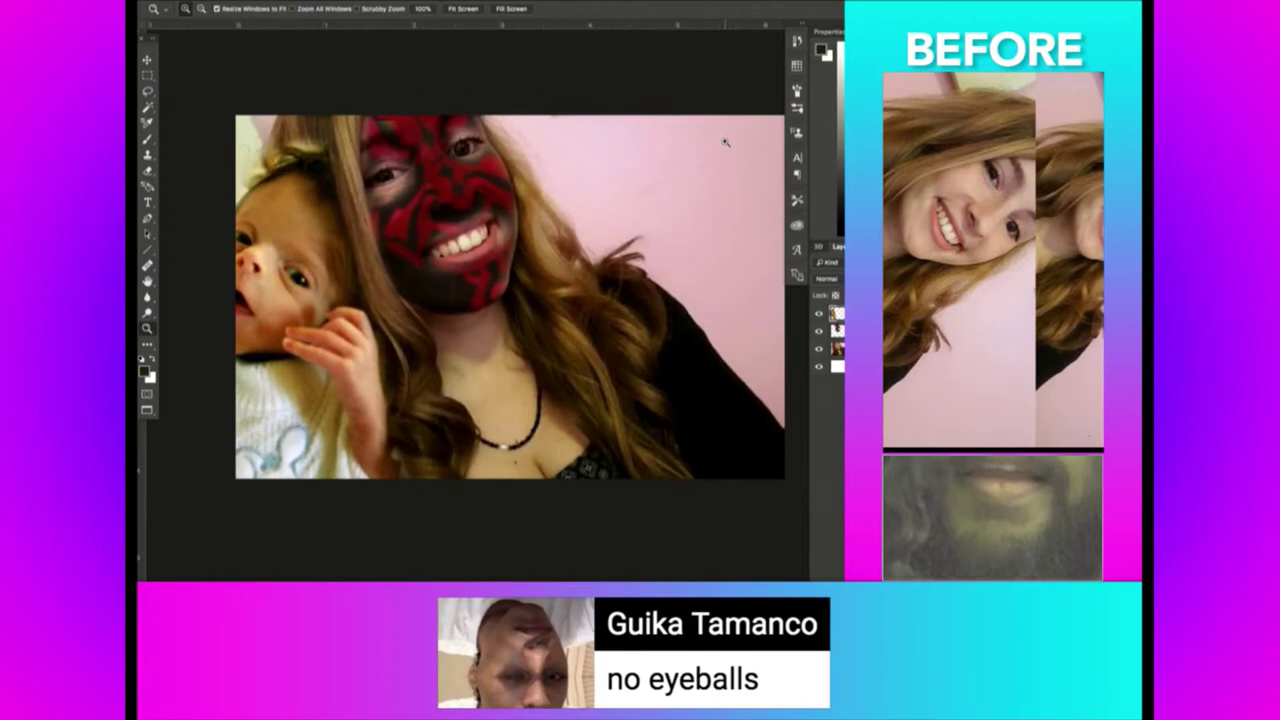
pyautogui.press('super+Tab')
pyautogui.press('super+l')
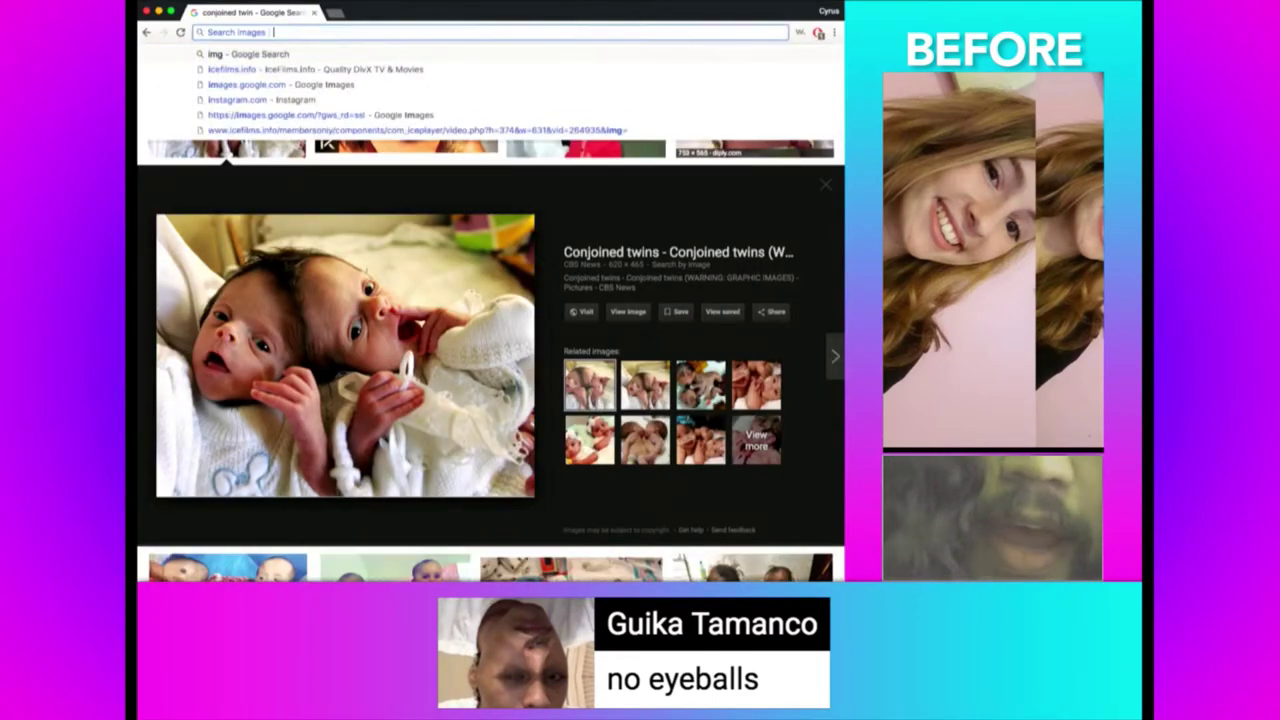
# Search Google Images for 'flesh' and preview the Flesh paintings image.
pyautogui.write('flesh')
pyautogui.press('Return')
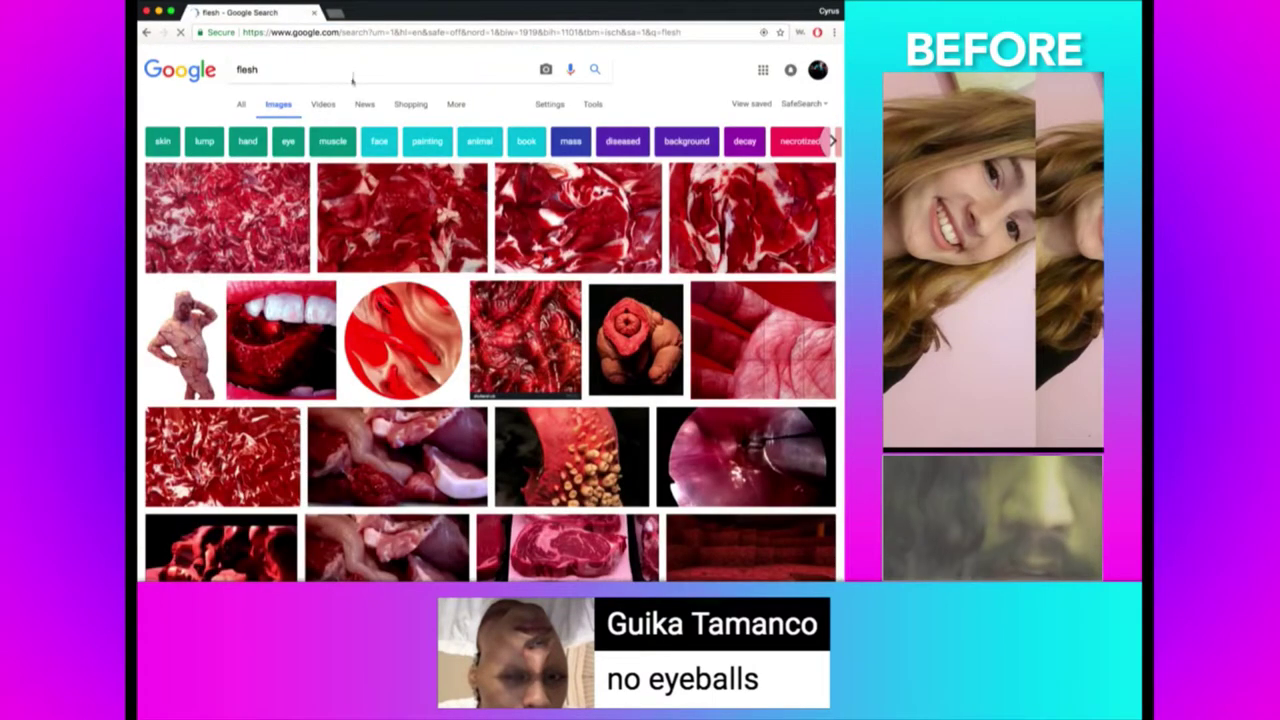
pyautogui.click(400, 218)
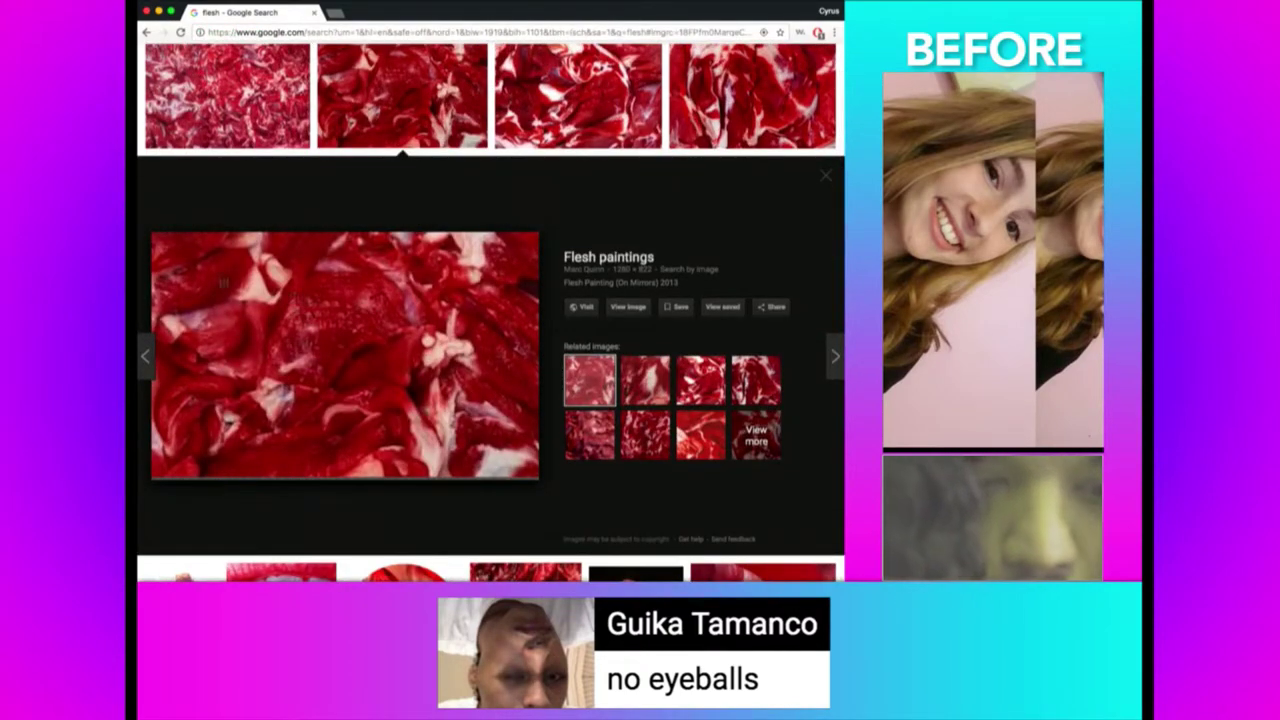
# Preview the Flesh Veins texture, then duplicate the face-paint layer in Photoshop.
pyautogui.moveTo(222, 283); pyautogui.dragTo(282, 290)
pyautogui.scroll(-5, 524, 374)
pyautogui.click(524, 374)
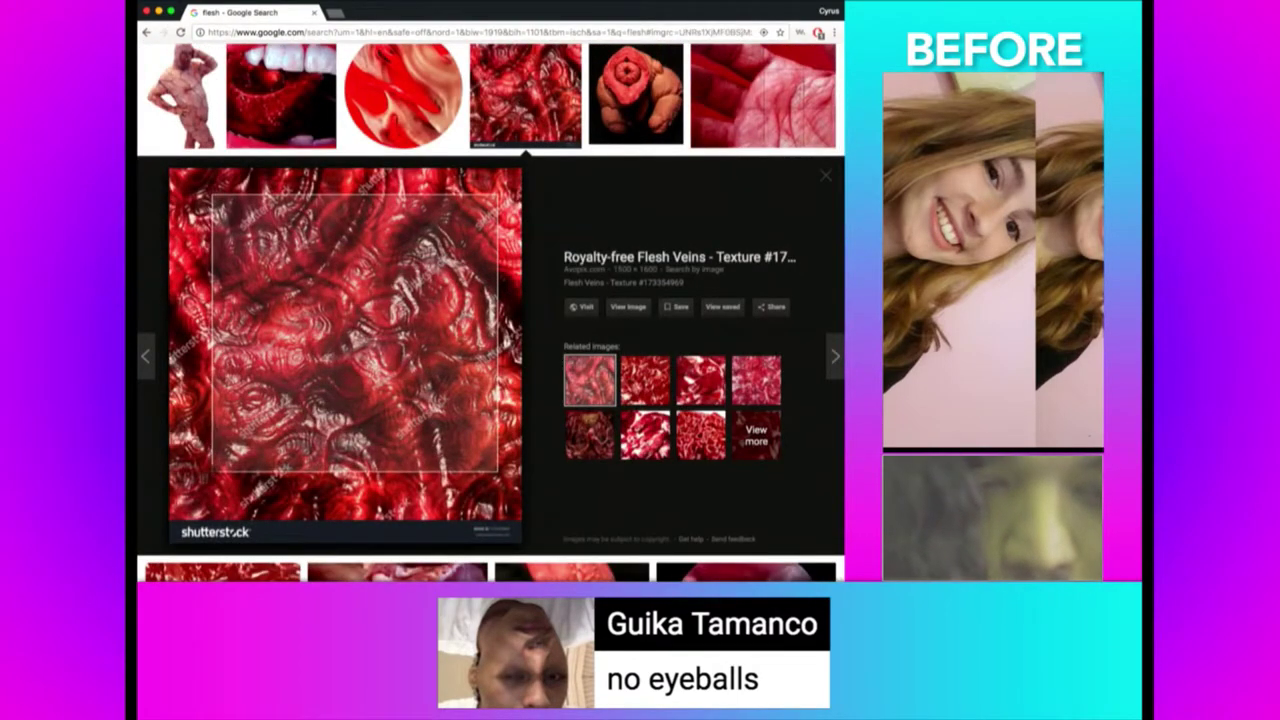
pyautogui.press('super+Tab')
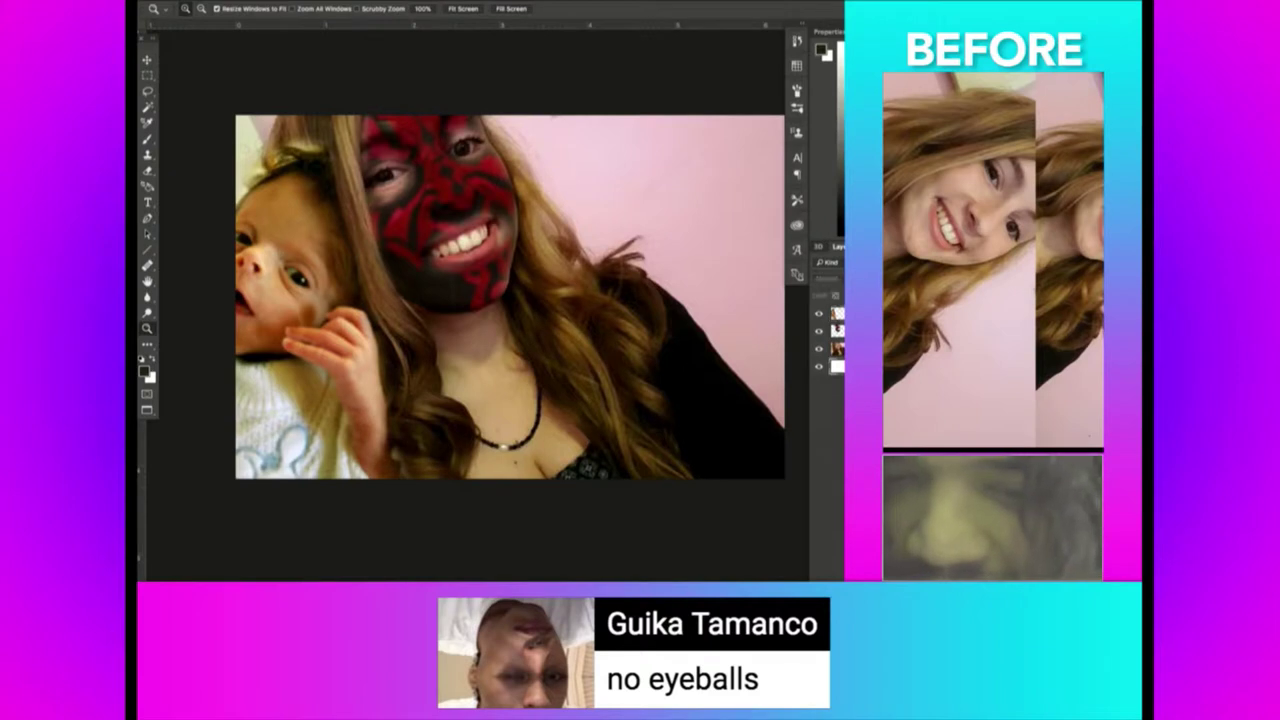
pyautogui.hotkey('ctrl', 'j')
# Paste the flesh-veins texture and clip it to the face-paint layer.
pyautogui.press('v')
pyautogui.moveTo(510, 216); pyautogui.dragTo(497, 182)
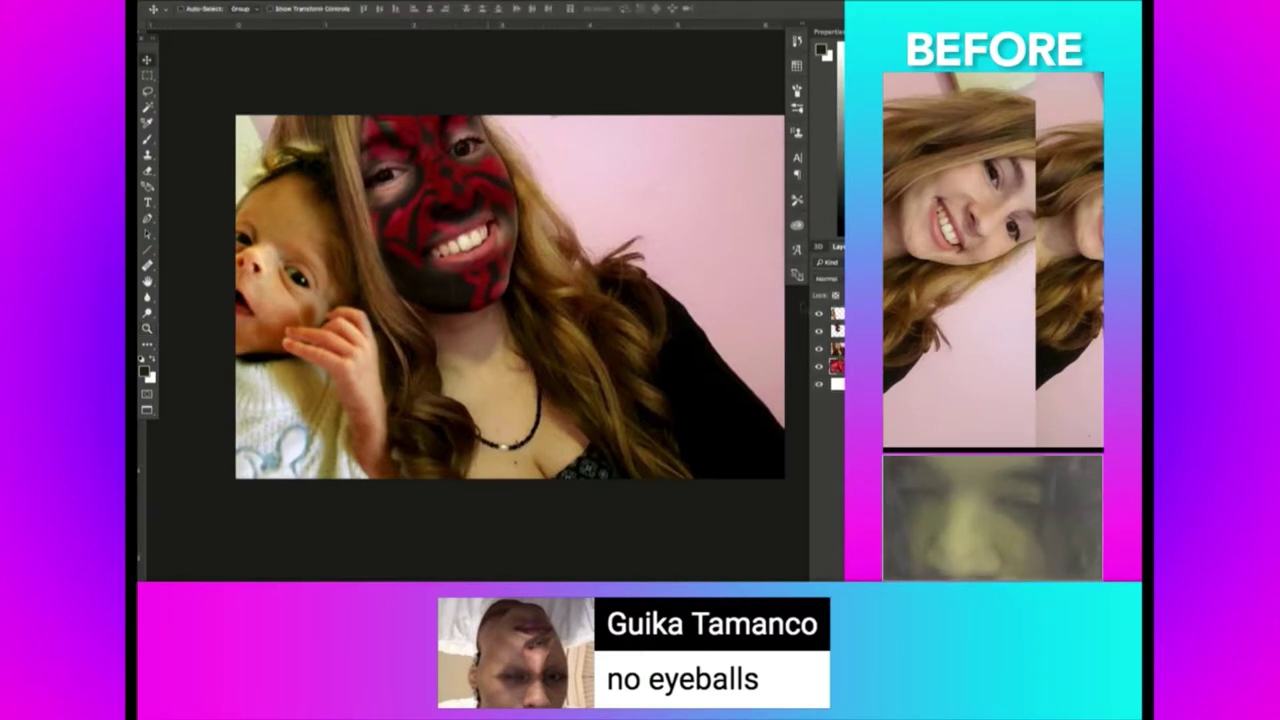
pyautogui.hotkey('ctrl', 'v')
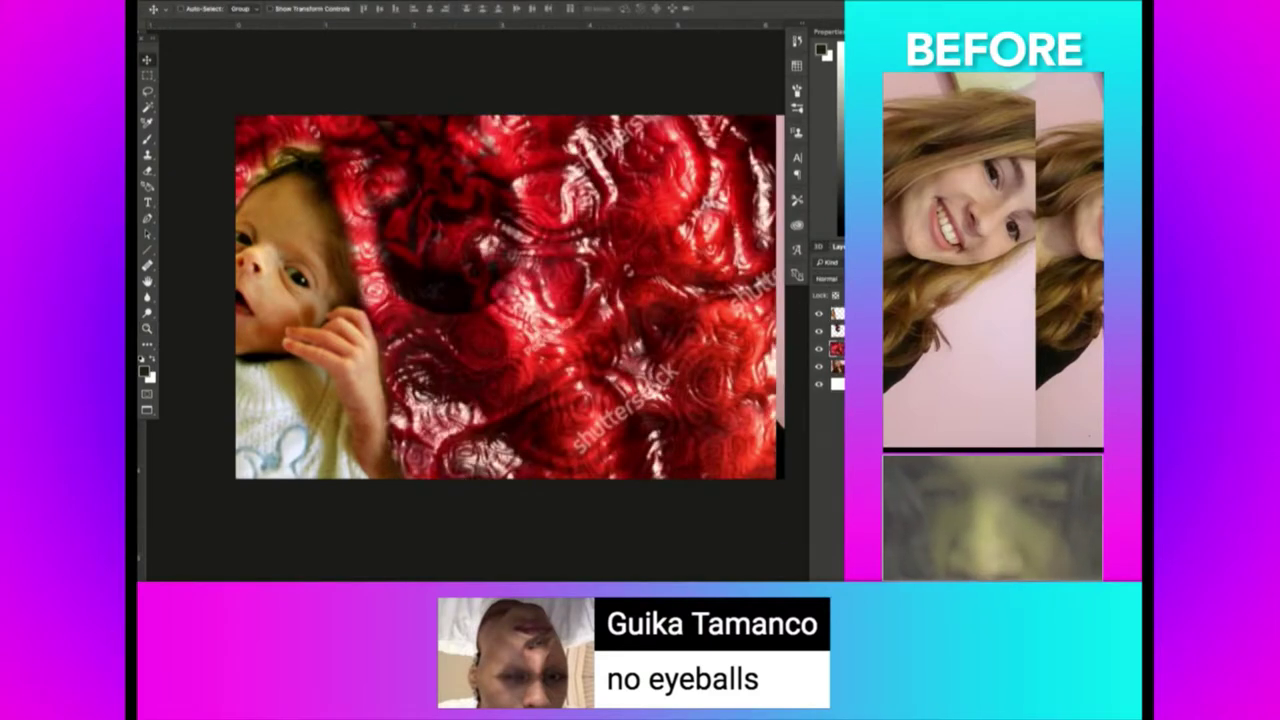
pyautogui.hotkey('ctrl', 'alt', 'g')
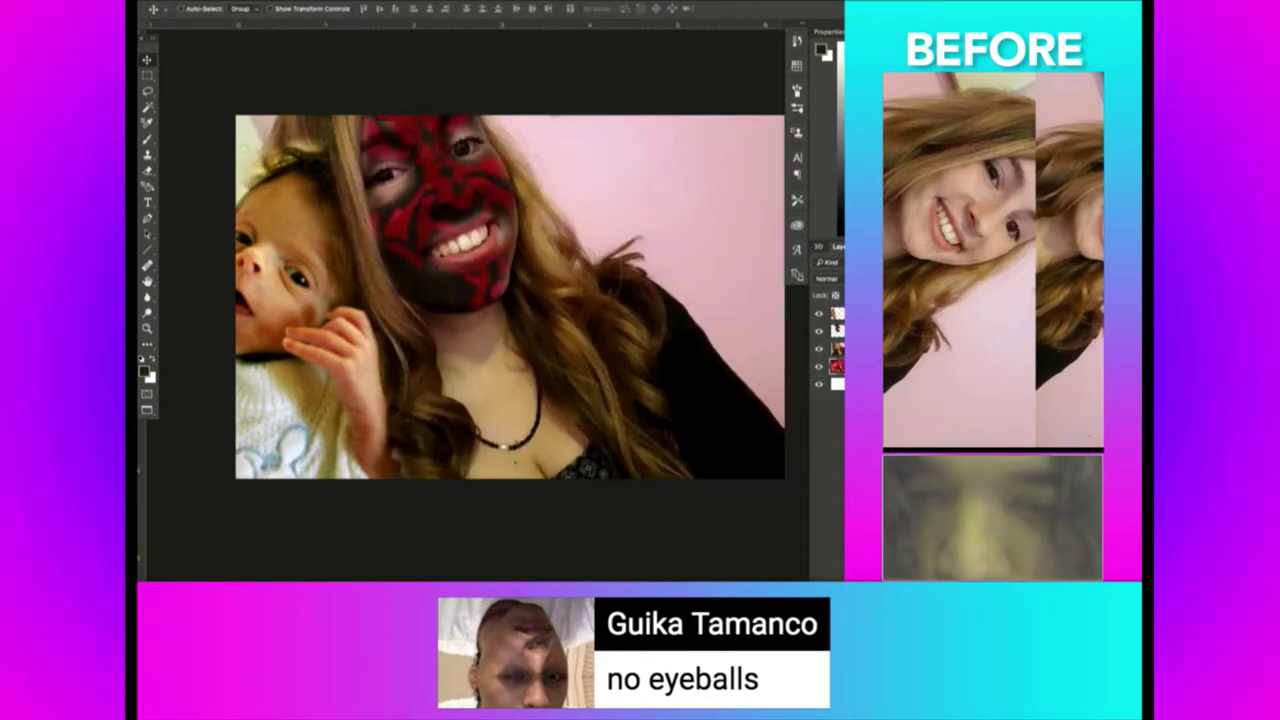
# Lasso both of her eyes and fill them bright red.
pyautogui.press('z')
pyautogui.moveTo(316, 197); pyautogui.dragTo(330, 220)
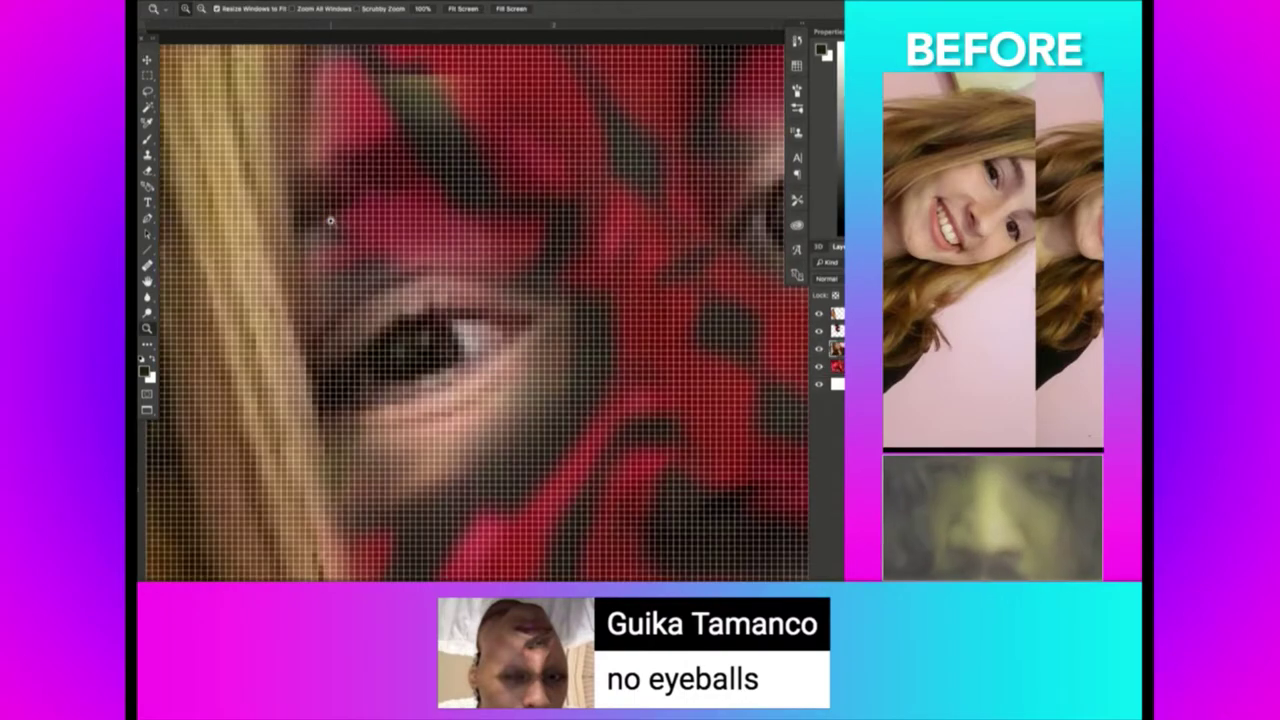
pyautogui.scroll(-2, 502, 278)
pyautogui.scroll(-2, 502, 278)
pyautogui.scroll(-2, 502, 278)
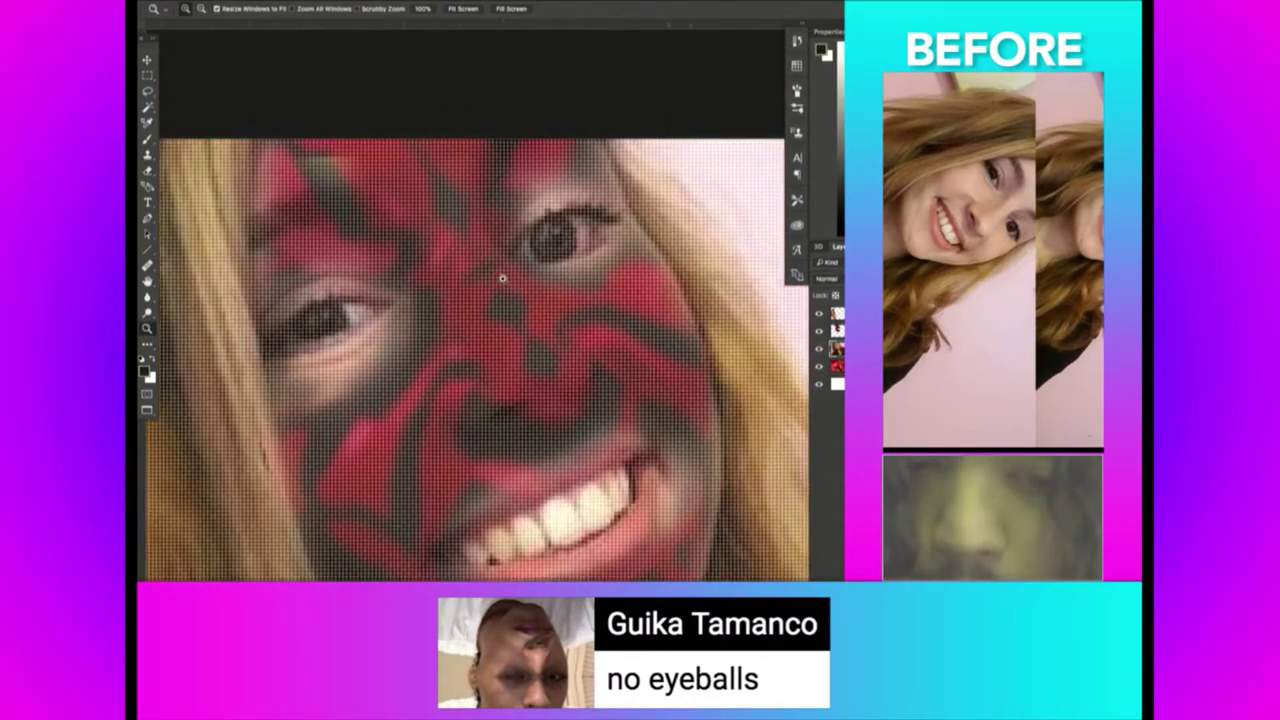
pyautogui.scroll(-1, 502, 278)
pyautogui.press('l')
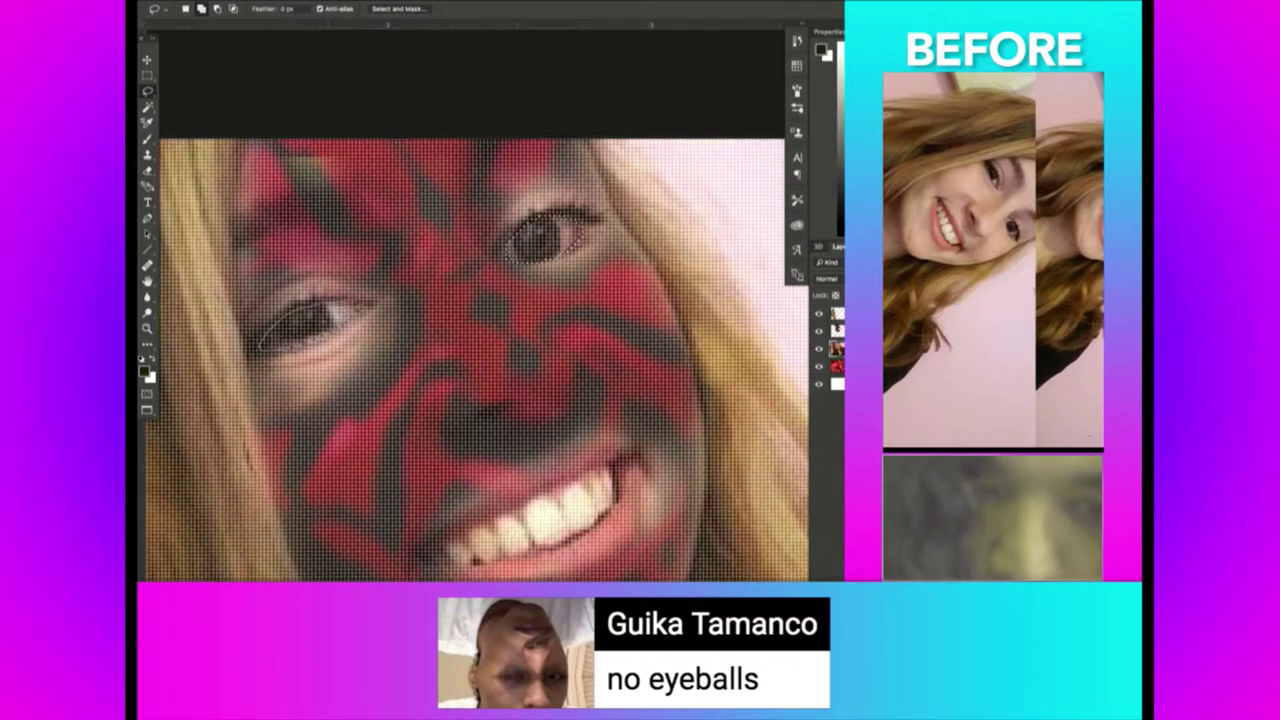
pyautogui.hotkey('alt', 'BackSpace')
pyautogui.hotkey('ctrl', 'd')
pyautogui.press('z')
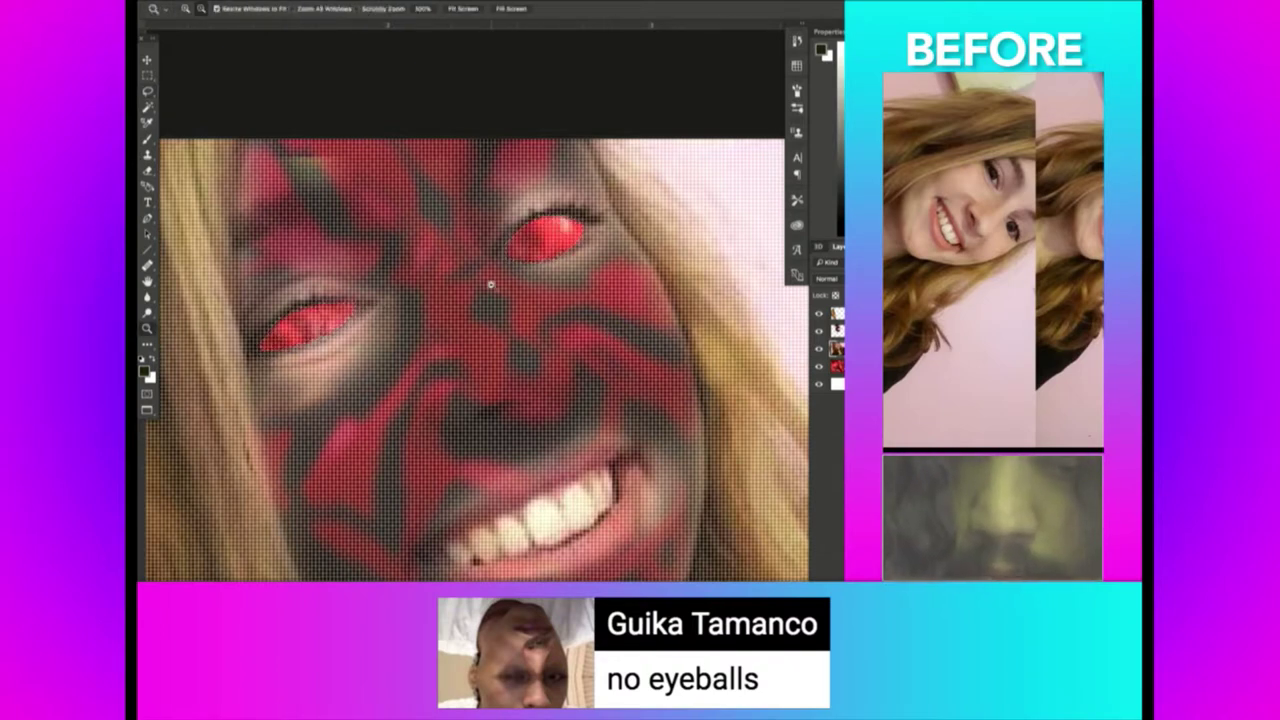
pyautogui.keyDown('alt'); pyautogui.click(490, 285); pyautogui.keyUp('alt')
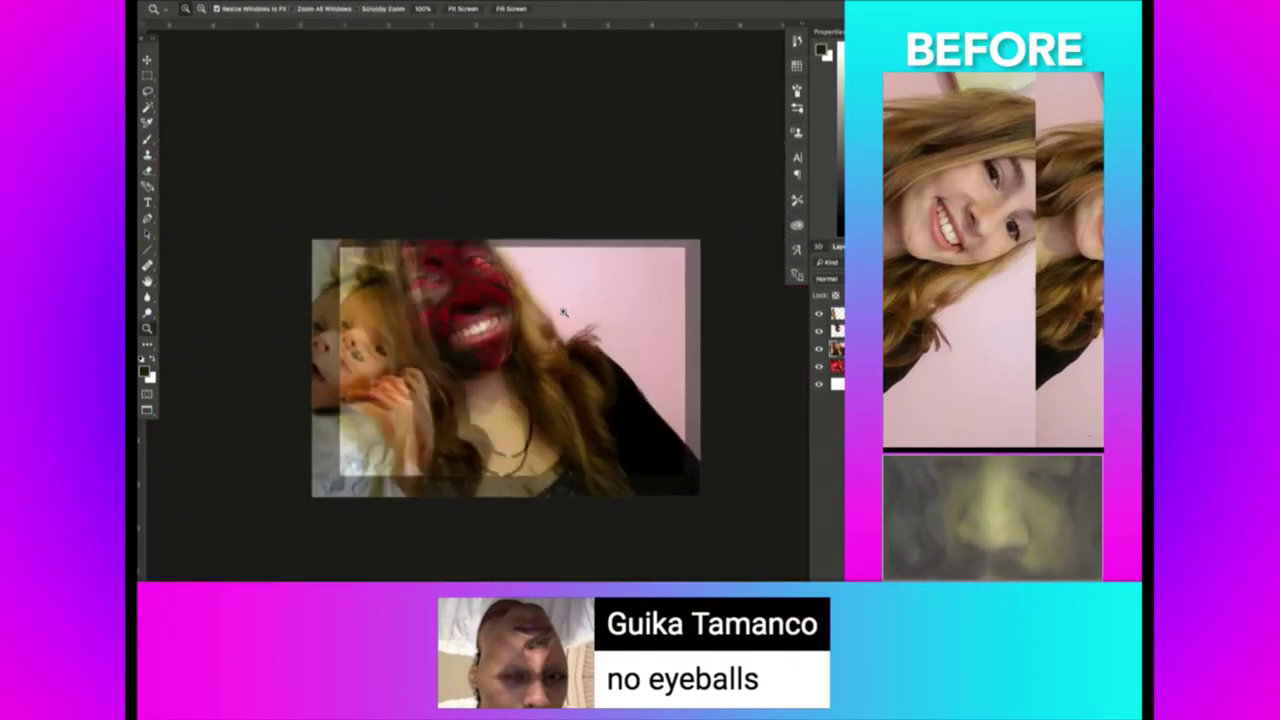
# Position the red-and-black face-paint layer on the woman's face, then zoom so the photo fills the window.
pyautogui.press('v')
pyautogui.moveTo(527, 395)
pyautogui.mouseDown()
pyautogui.moveTo(527, 420)
pyautogui.moveTo(530, 406)
pyautogui.moveTo(520, 411)
pyautogui.mouseUp()
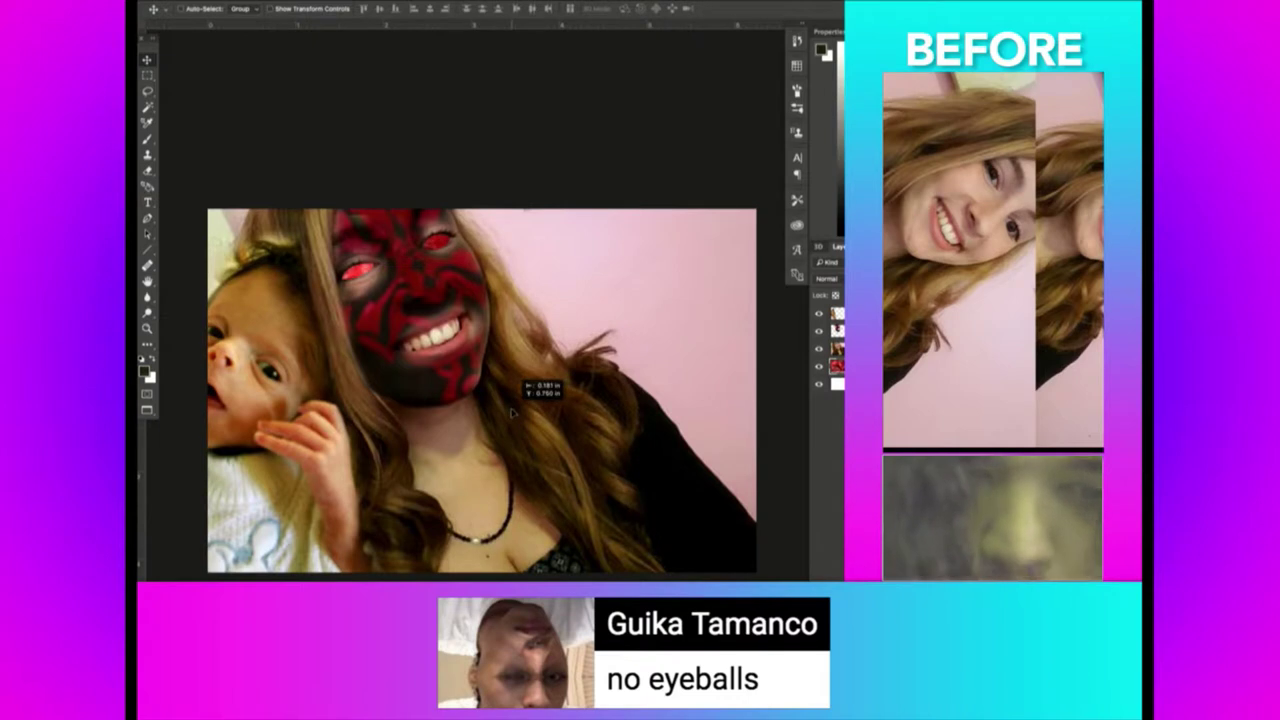
pyautogui.moveTo(511, 413); pyautogui.dragTo(542, 368)
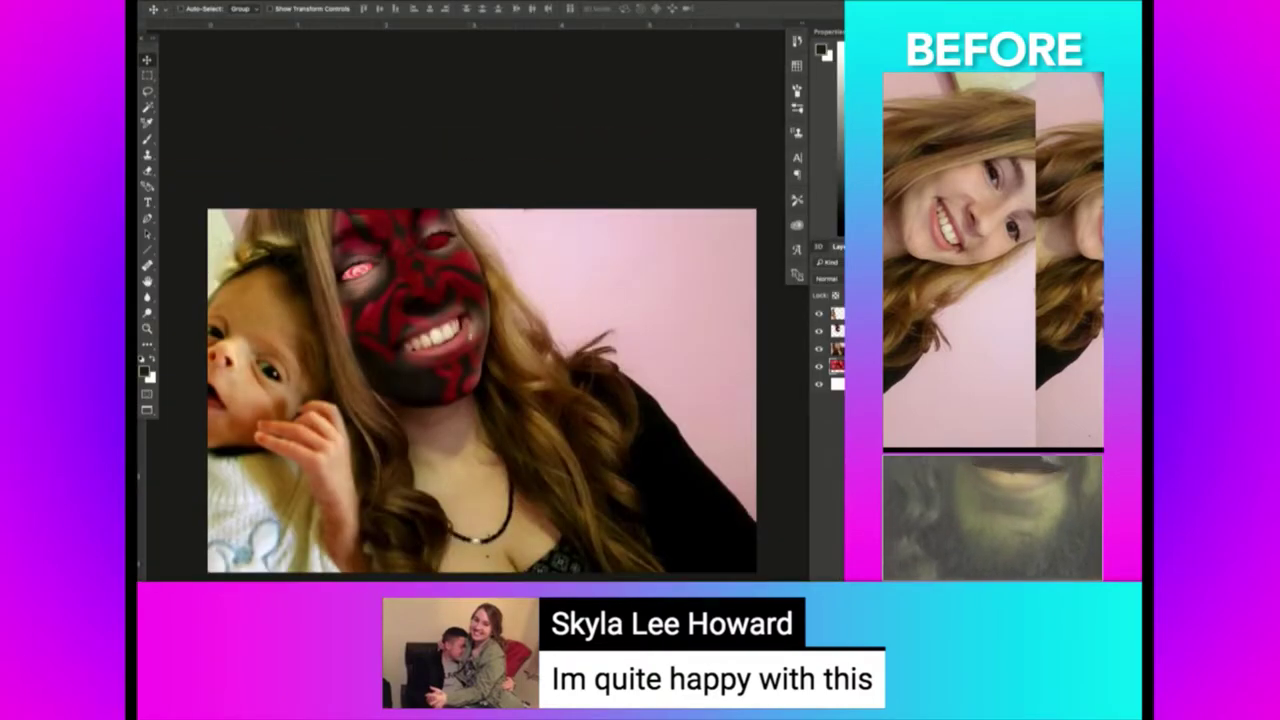
pyautogui.moveTo(470, 290)
pyautogui.mouseDown()
pyautogui.moveTo(472, 279)
pyautogui.moveTo(457, 374)
pyautogui.mouseUp()
pyautogui.press('z')
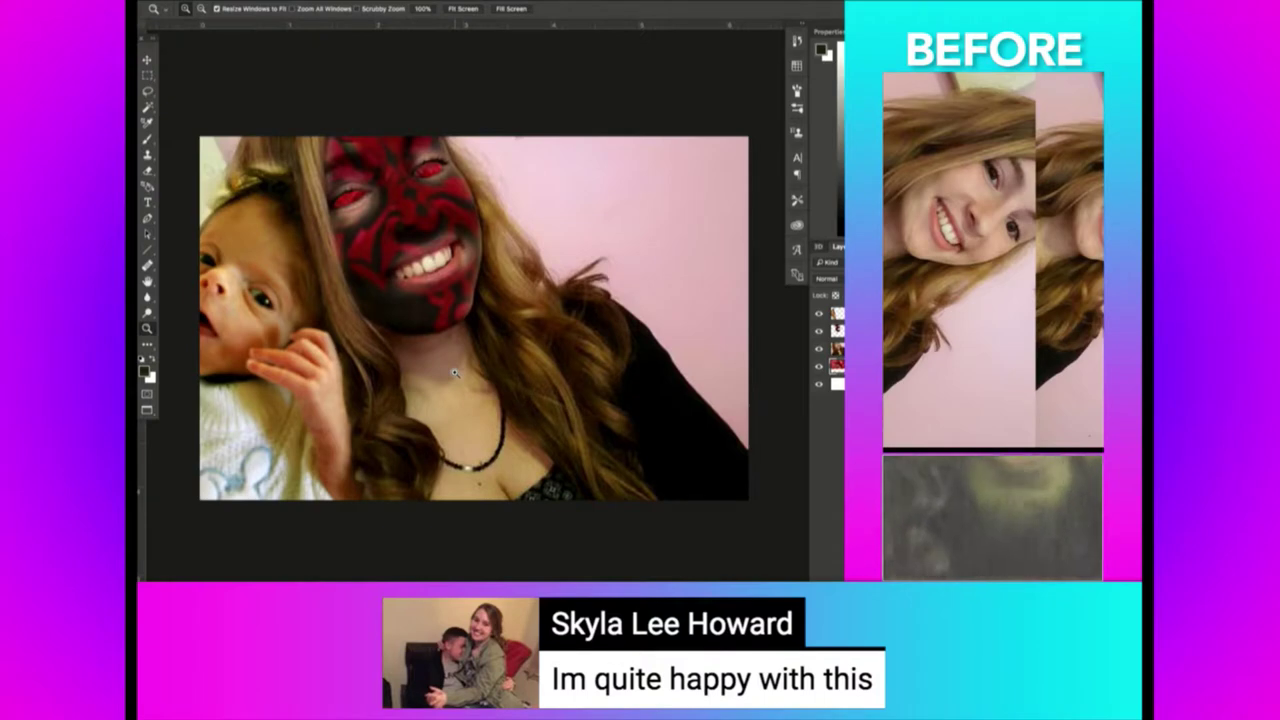
pyautogui.click(230, 338)
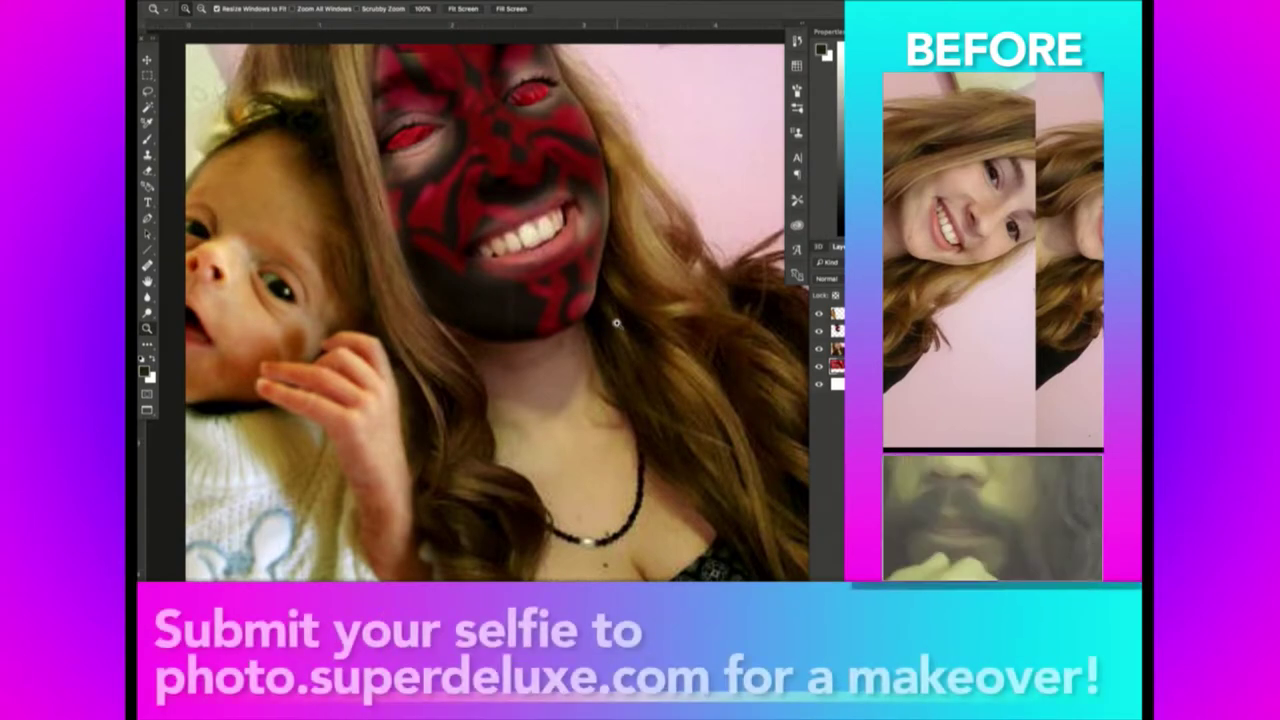
# In Chrome, scroll the submissions grid and open the white-headband man's selfie full-size for copying.
pyautogui.press('super+Tab')
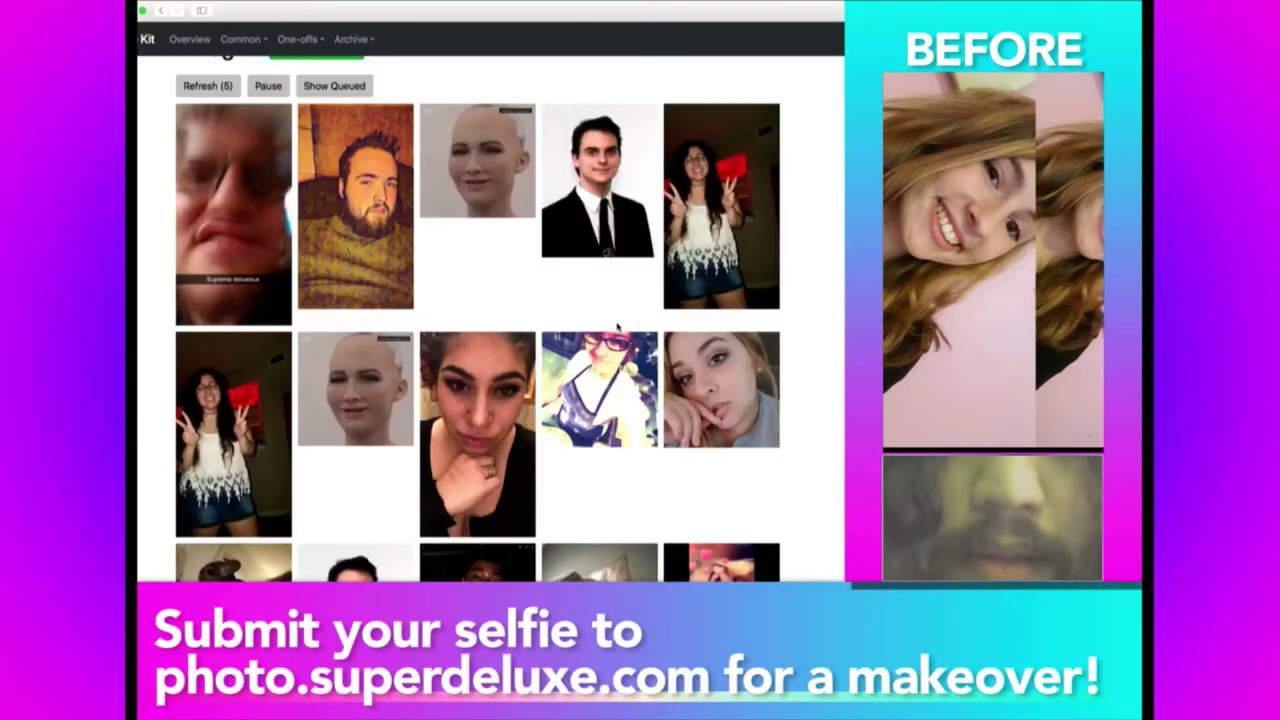
pyautogui.scroll(-3, 640, 220)
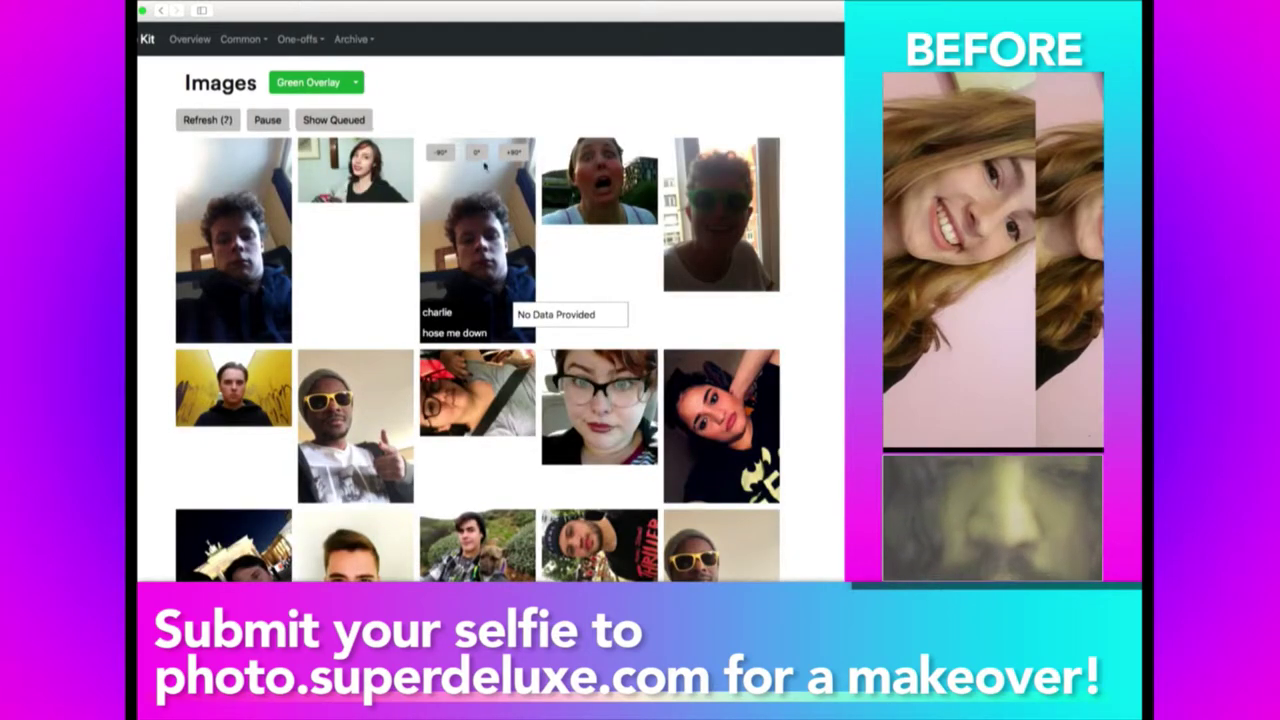
pyautogui.scroll(-1, 713, 153)
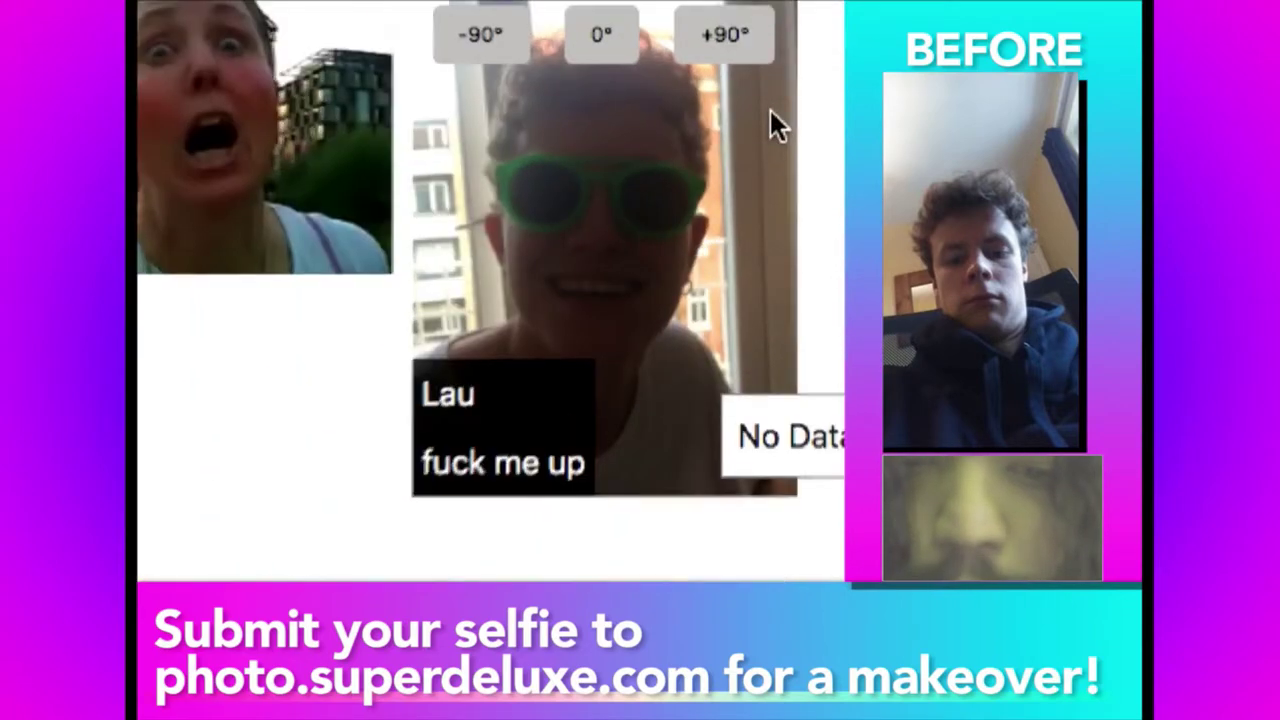
pyautogui.scroll(-3, 720, 200)
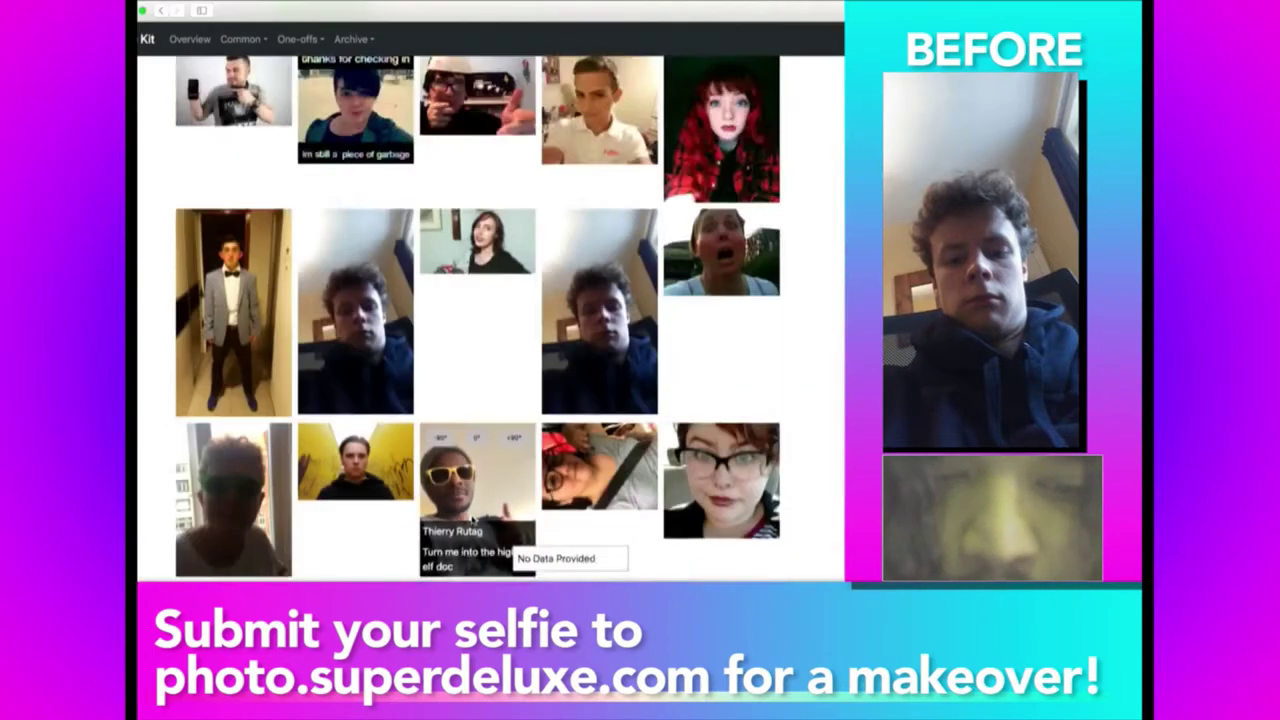
pyautogui.scroll(-2, 470, 513)
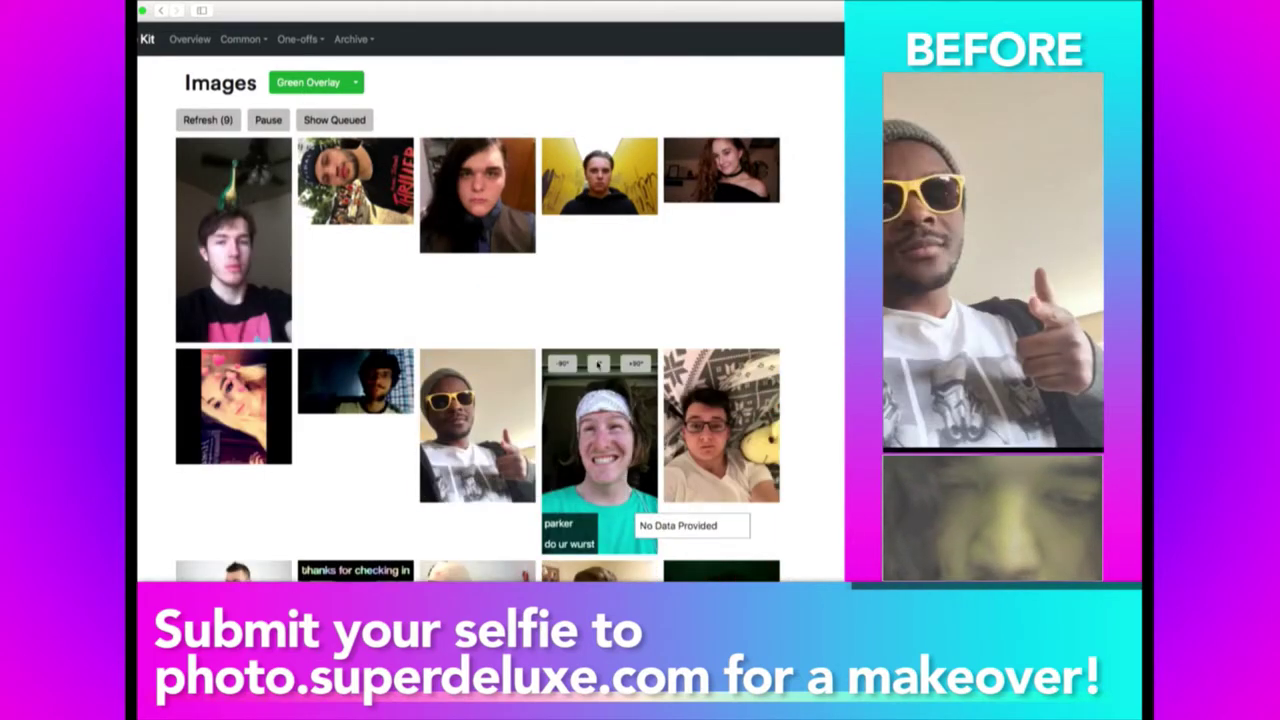
pyautogui.click(598, 364)
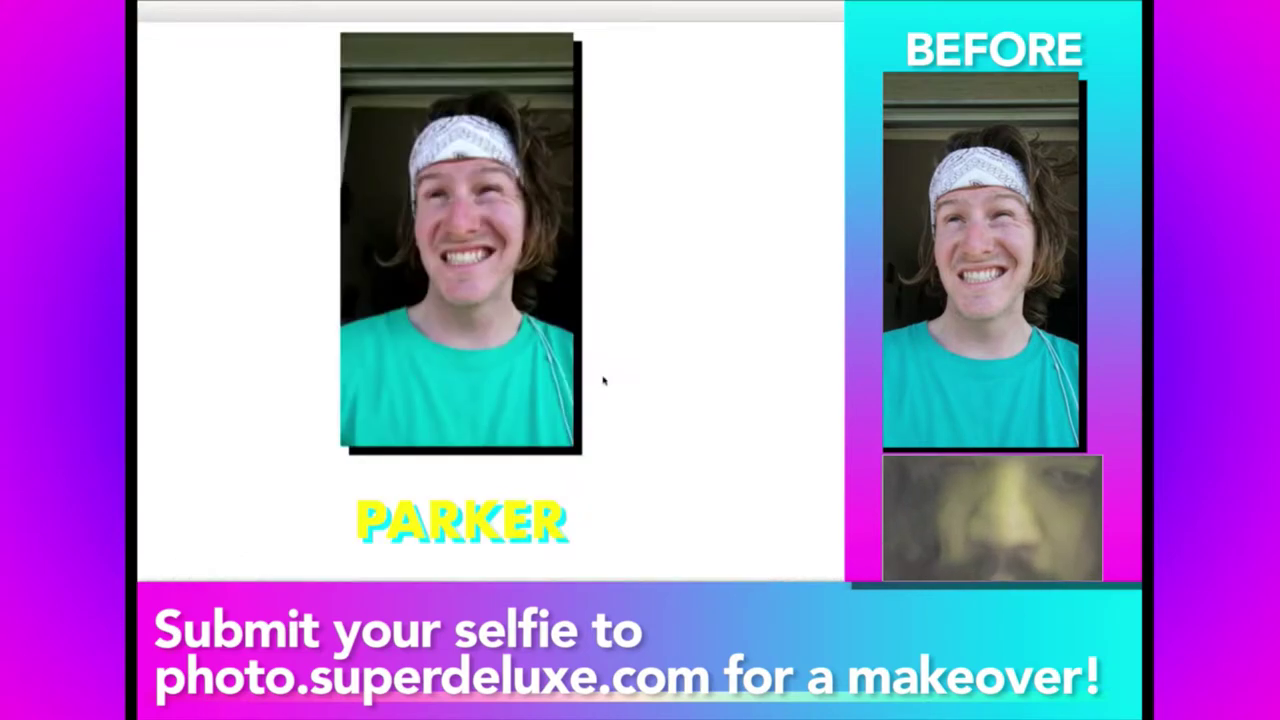
pyautogui.rightClick(481, 285)
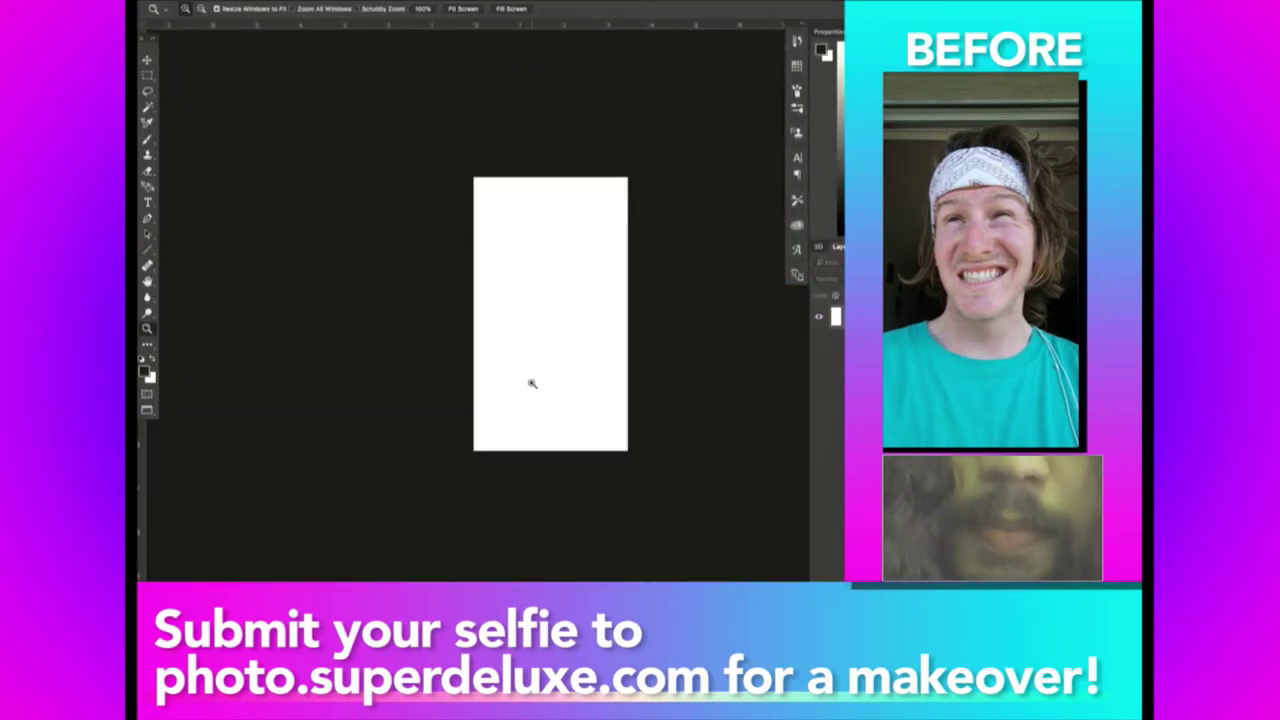
# Zoom in on the headband man's face and mouth, then focus Chrome's address bar.
pyautogui.moveTo(531, 383); pyautogui.dragTo(612, 293)
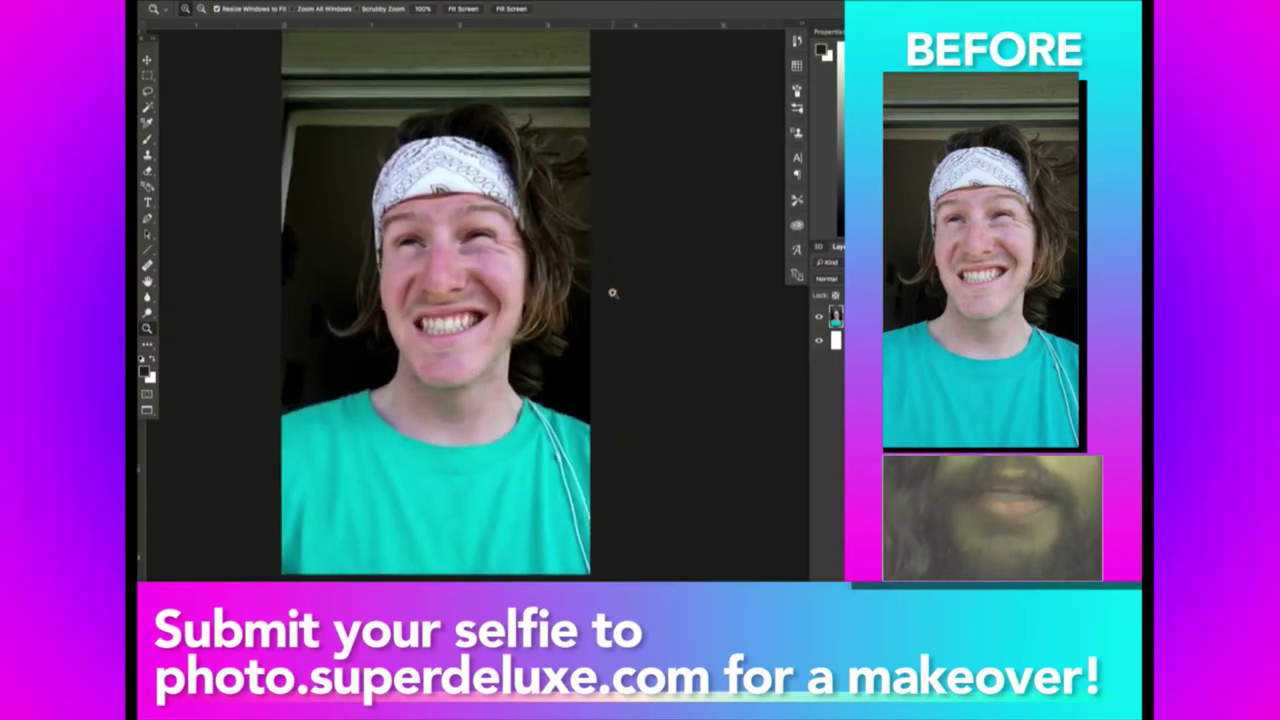
pyautogui.moveTo(517, 308); pyautogui.dragTo(491, 318)
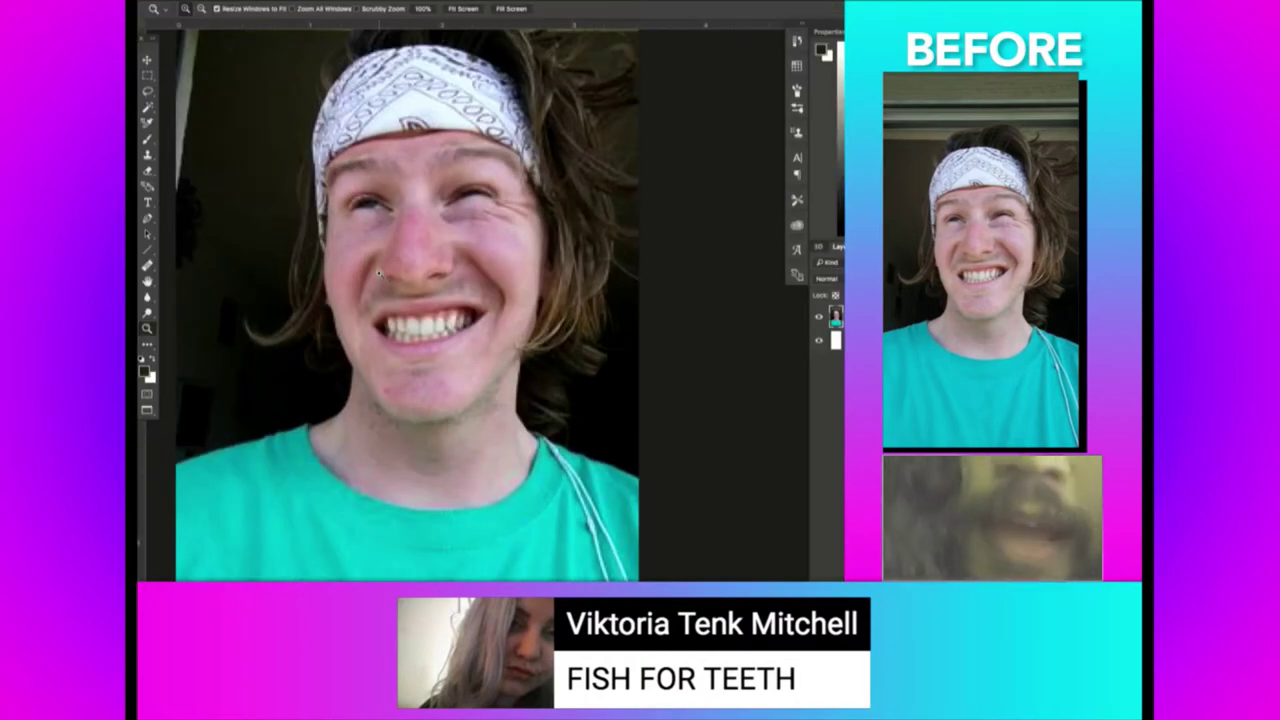
pyautogui.press('super+Tab')
pyautogui.press('super+l')
# Search Google Images for 'fish transparent'.
pyautogui.write('fish')
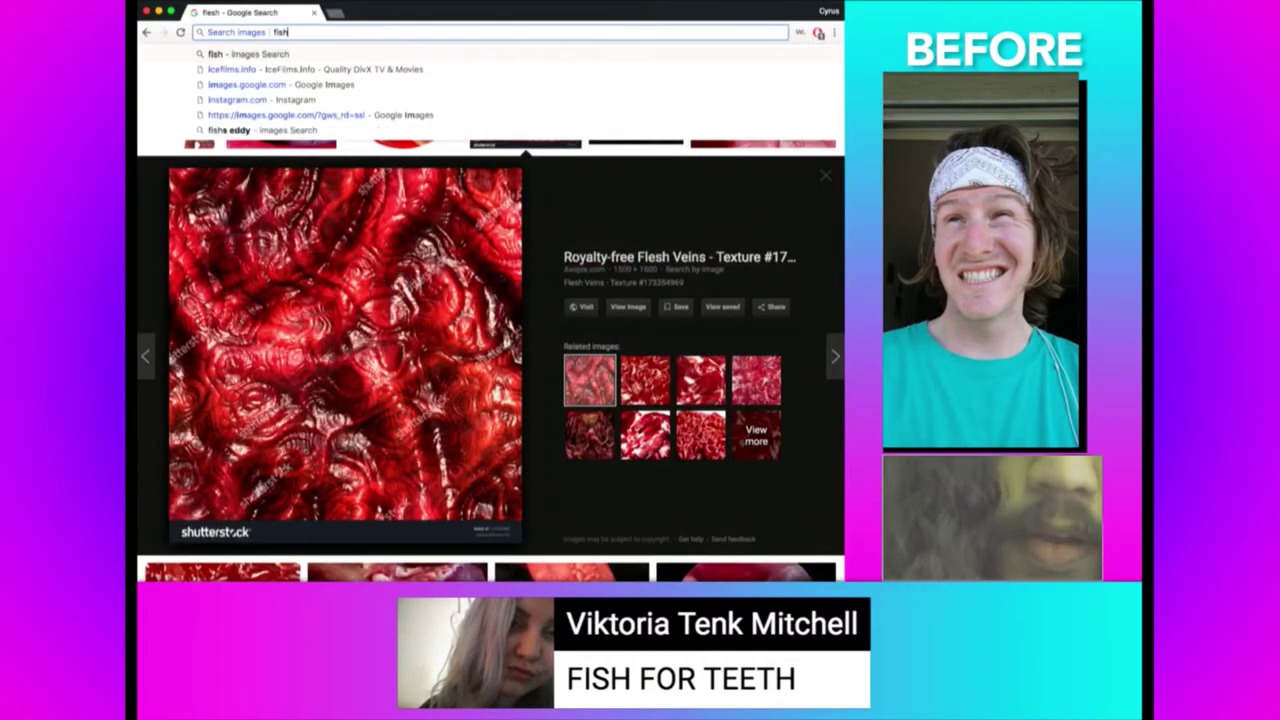
pyautogui.press('Return')
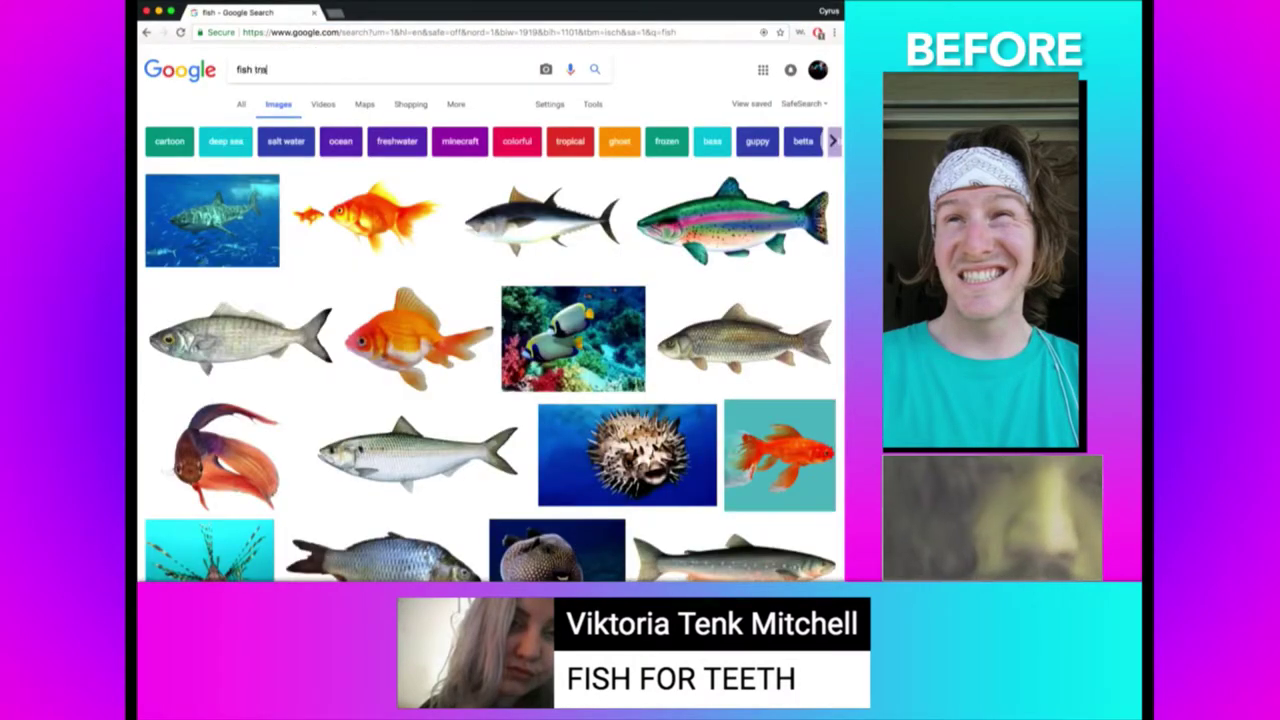
pyautogui.write('nsparent')
pyautogui.press('Return')
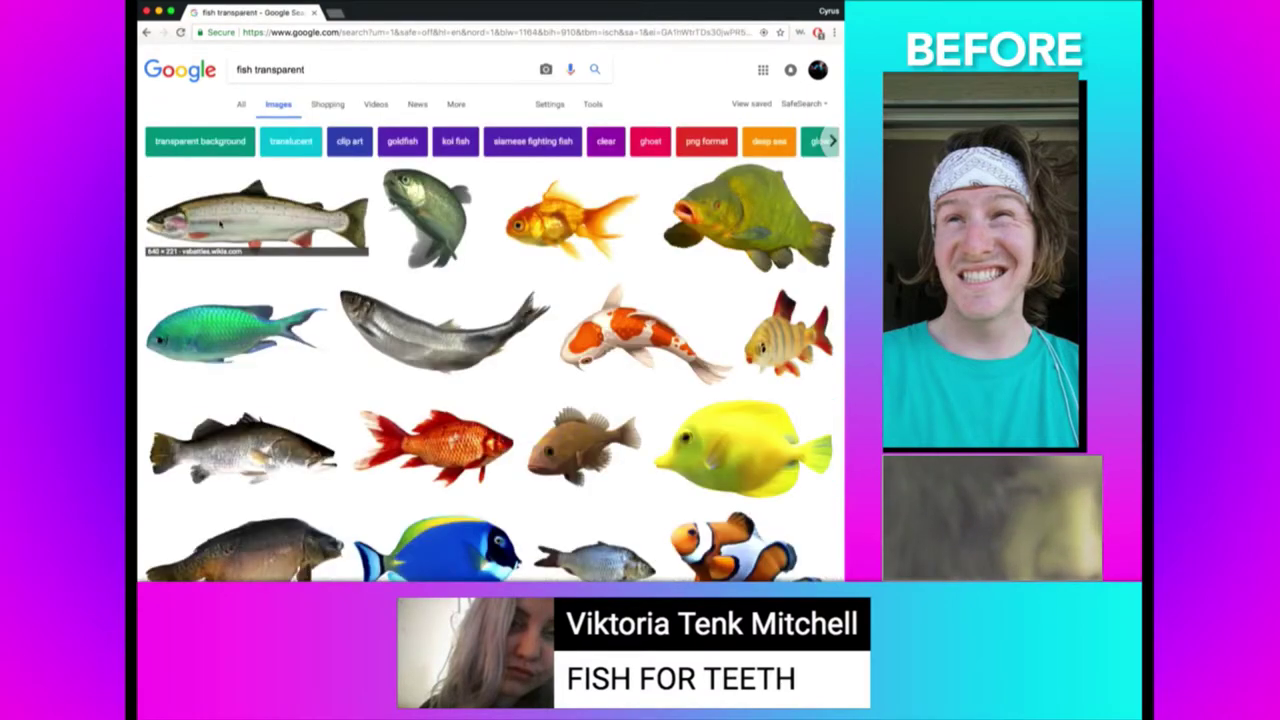
# Open the trout result's source page and copy the trout image into the selfie.
pyautogui.click(226, 226)
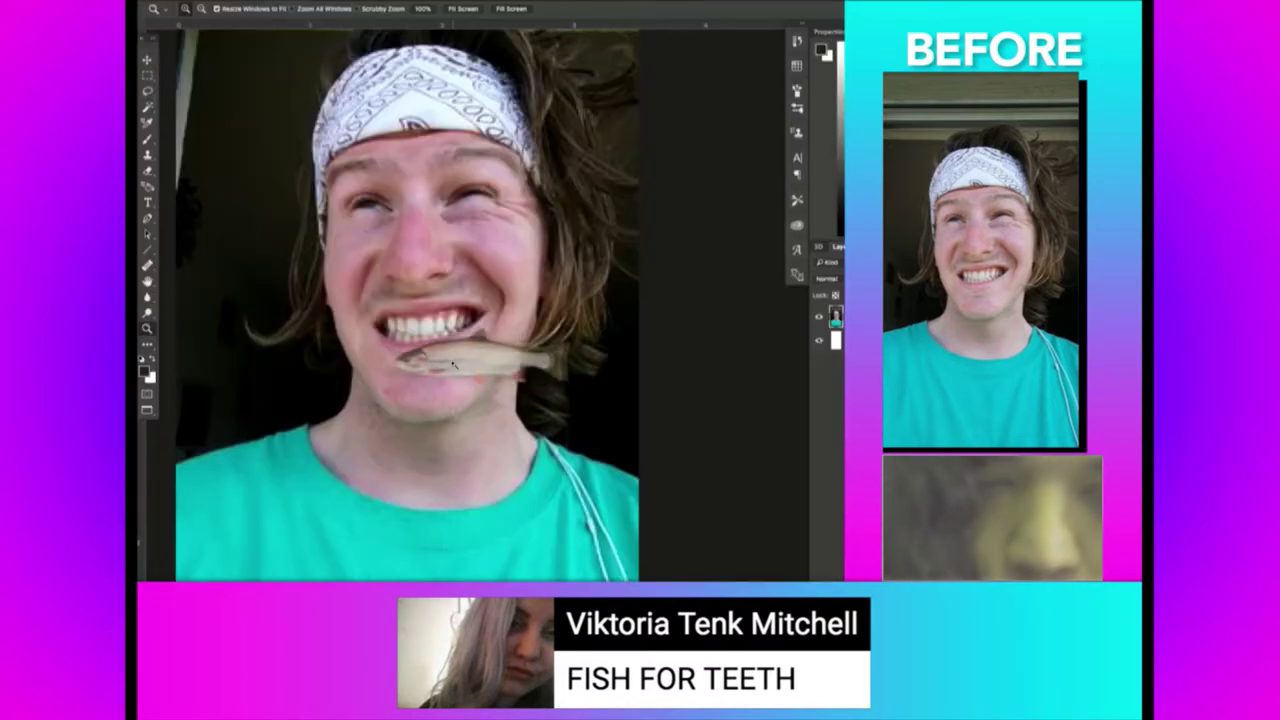
pyautogui.hotkey('ctrl', 'alt', 'i')
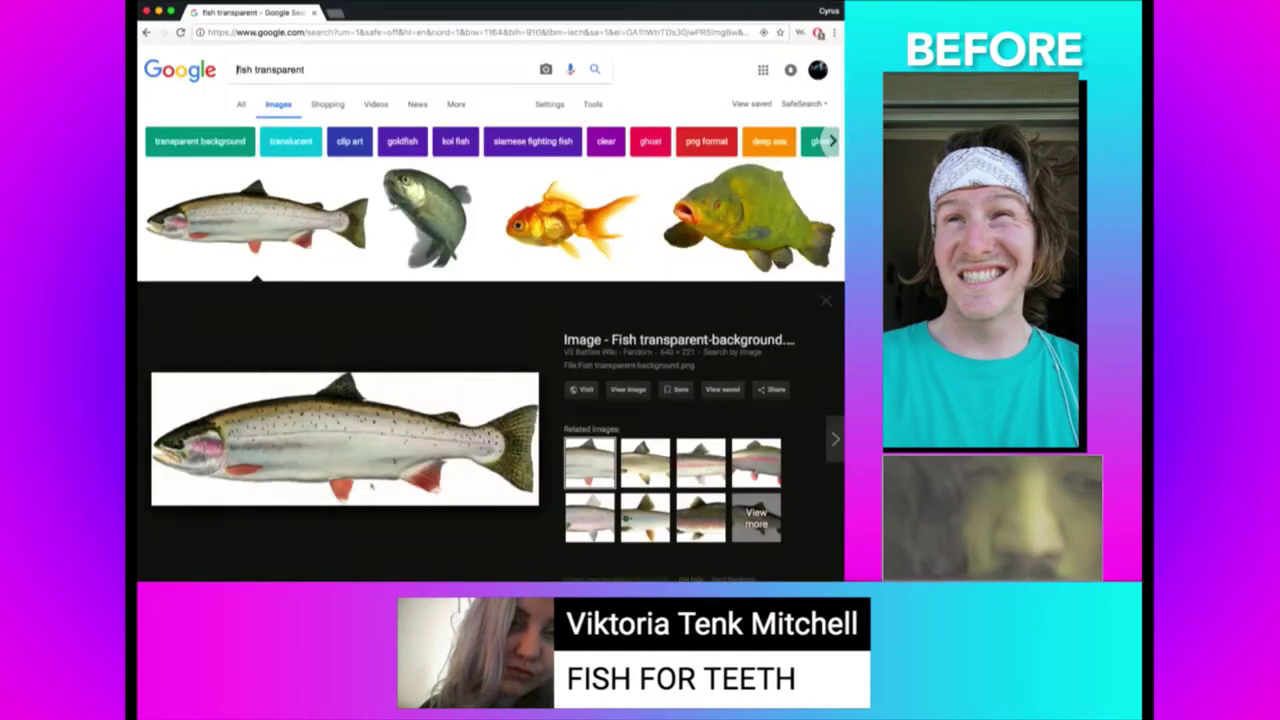
pyautogui.click(311, 447)
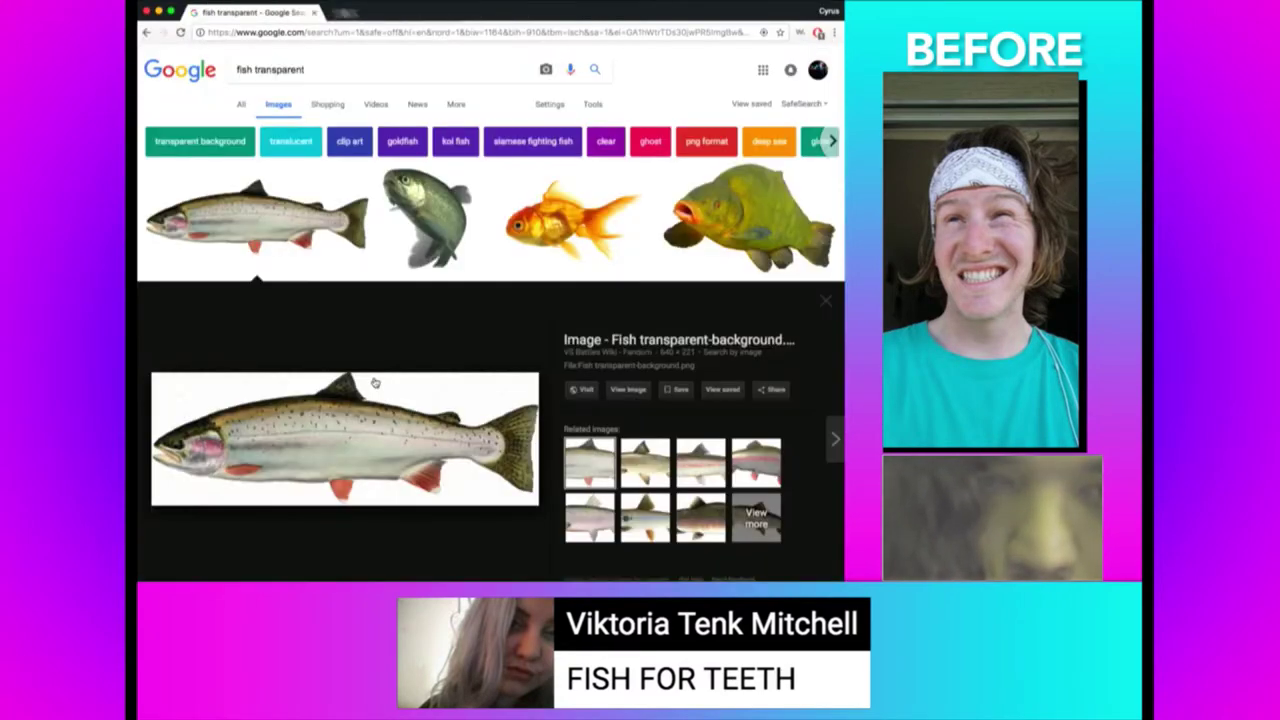
pyautogui.rightClick(375, 381)
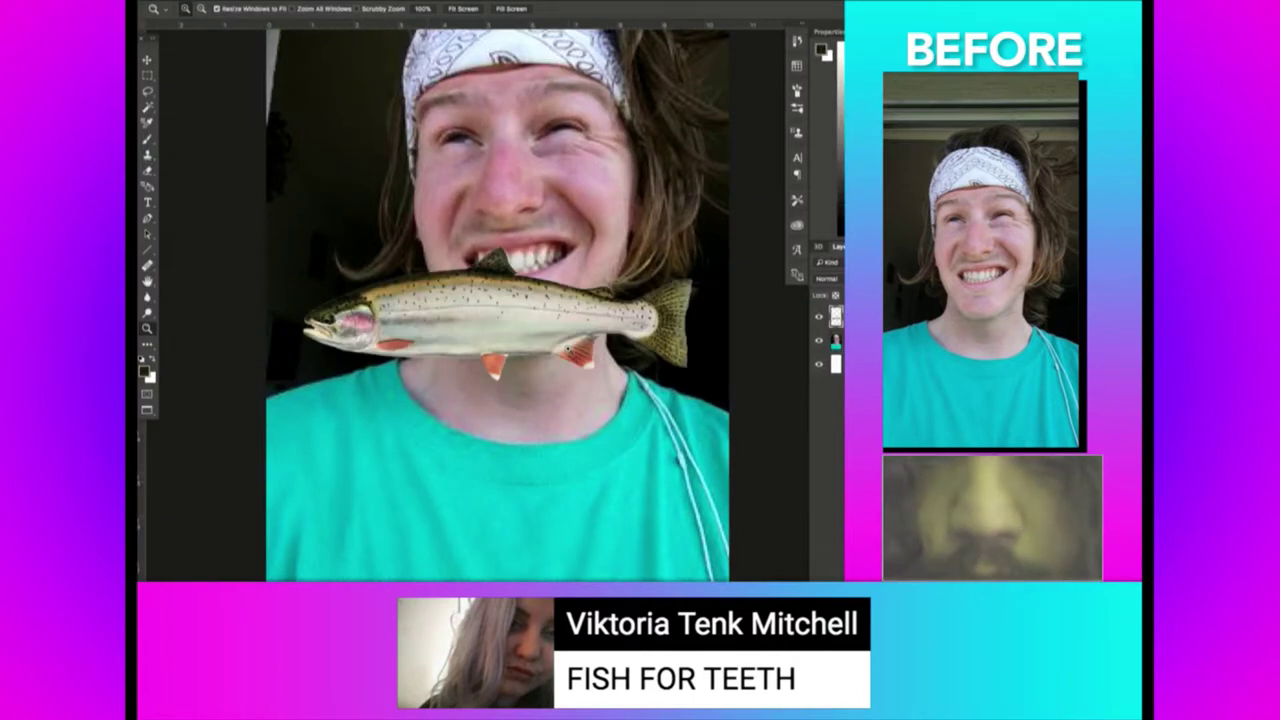
pyautogui.press('l')
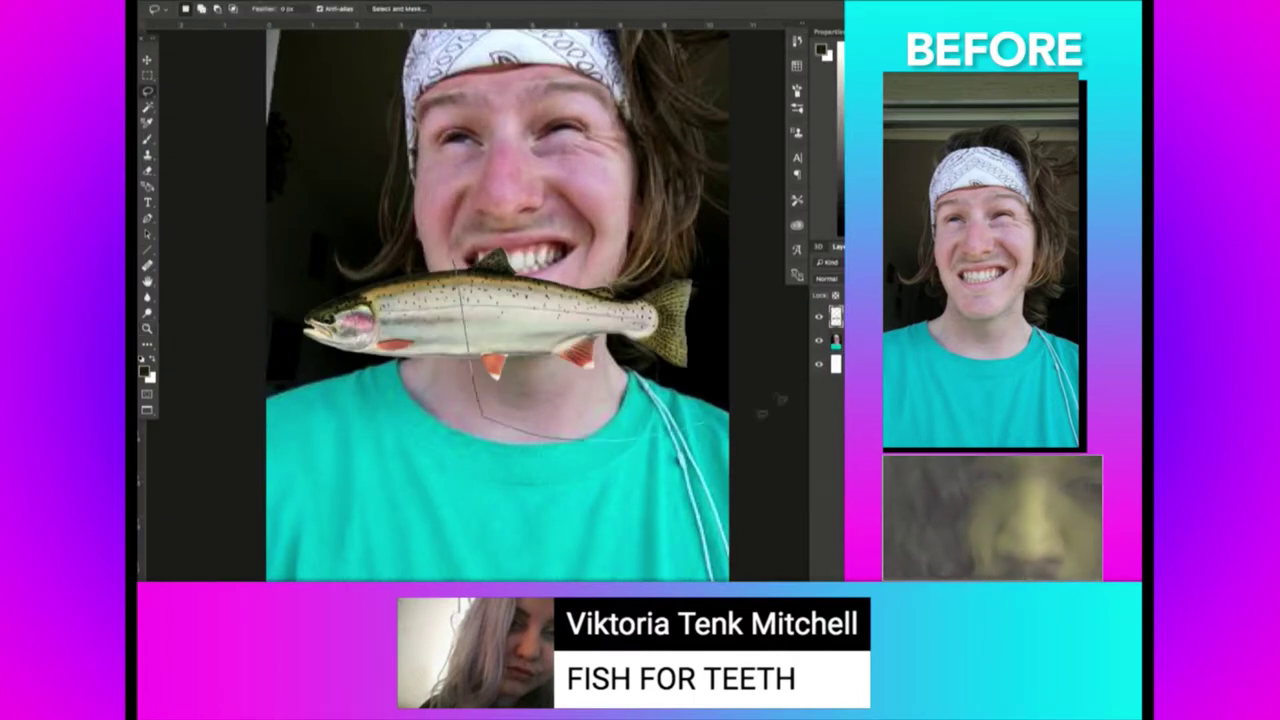
# Delete the fish body, then rotate the trout head downward and shrink it onto one tooth.
pyautogui.press('Delete')
pyautogui.hotkey('ctrl', 't')
pyautogui.moveTo(526, 516); pyautogui.dragTo(590, 176)
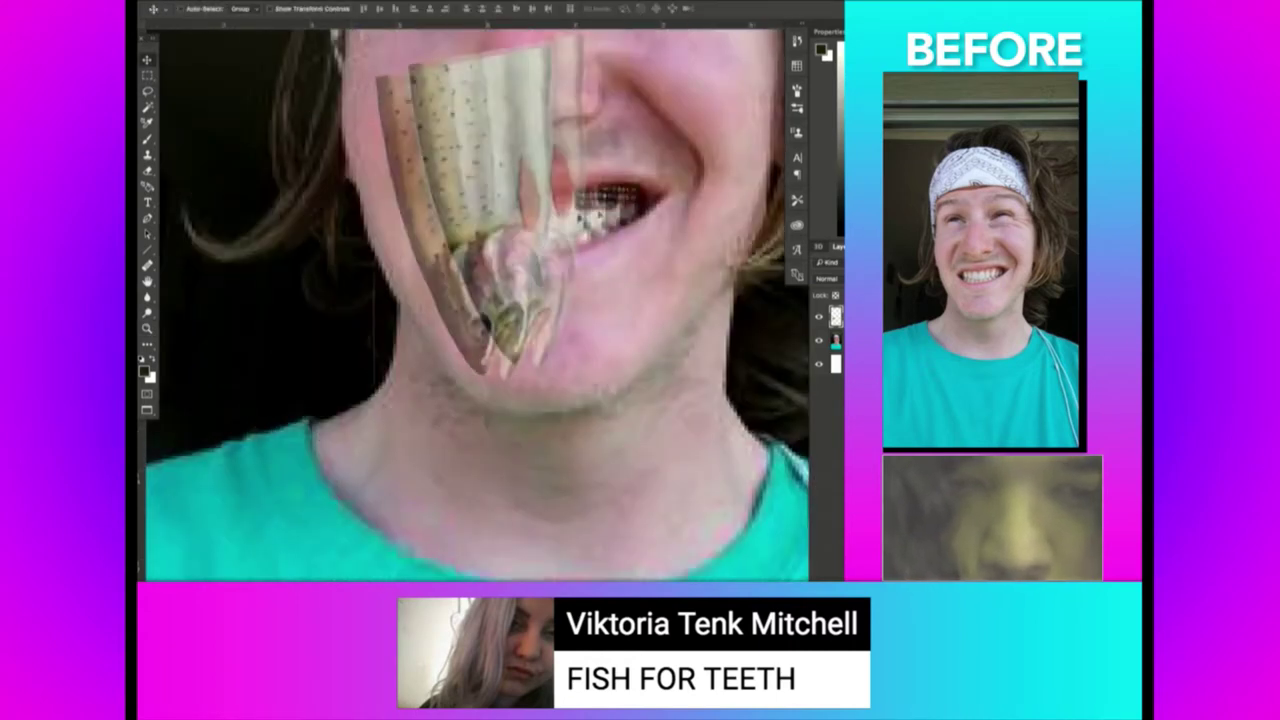
pyautogui.hotkey('ctrl', 't')
pyautogui.moveTo(612, 332)
pyautogui.mouseDown()
pyautogui.moveTo(612, 362)
pyautogui.moveTo(543, 278)
pyautogui.moveTo(530, 290)
pyautogui.moveTo(457, 285)
pyautogui.moveTo(567, 275)
pyautogui.moveTo(616, 236)
pyautogui.mouseUp()
pyautogui.press('Return')
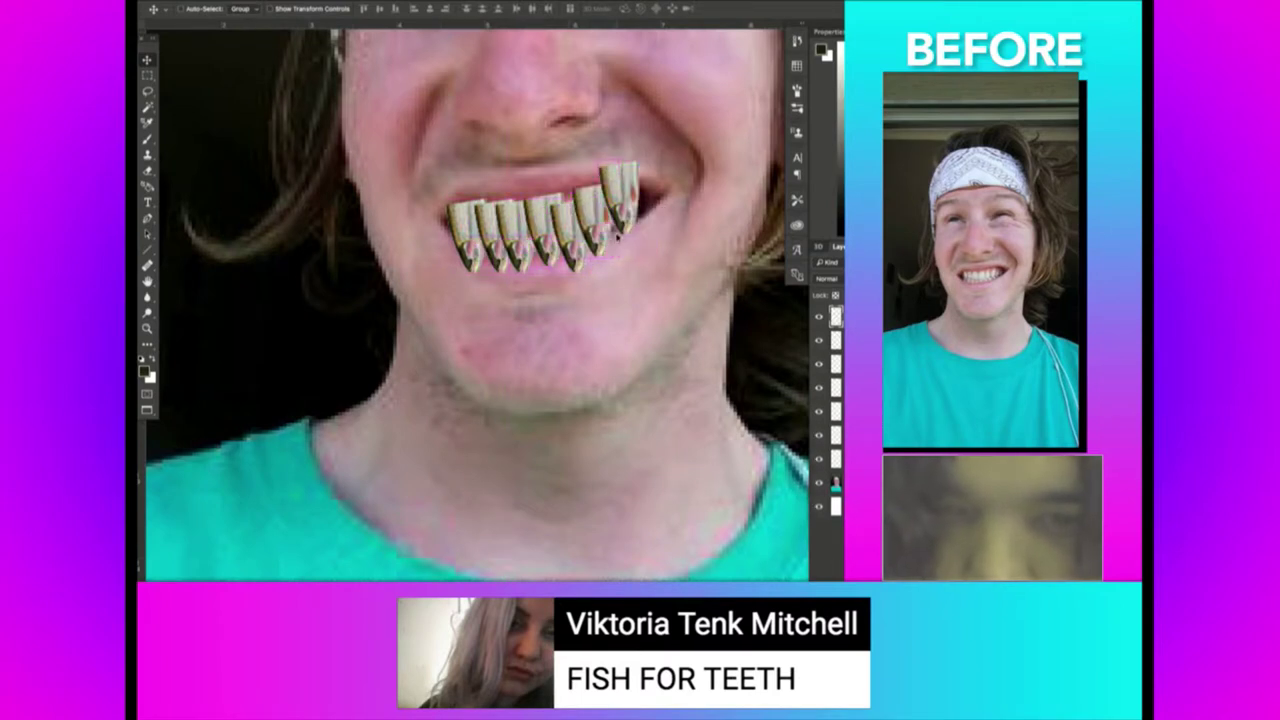
# Merge the fish-tooth layers into one and nudge the fish teeth slightly upward.
pyautogui.hotkey('ctrl', 'e')
pyautogui.press('b')
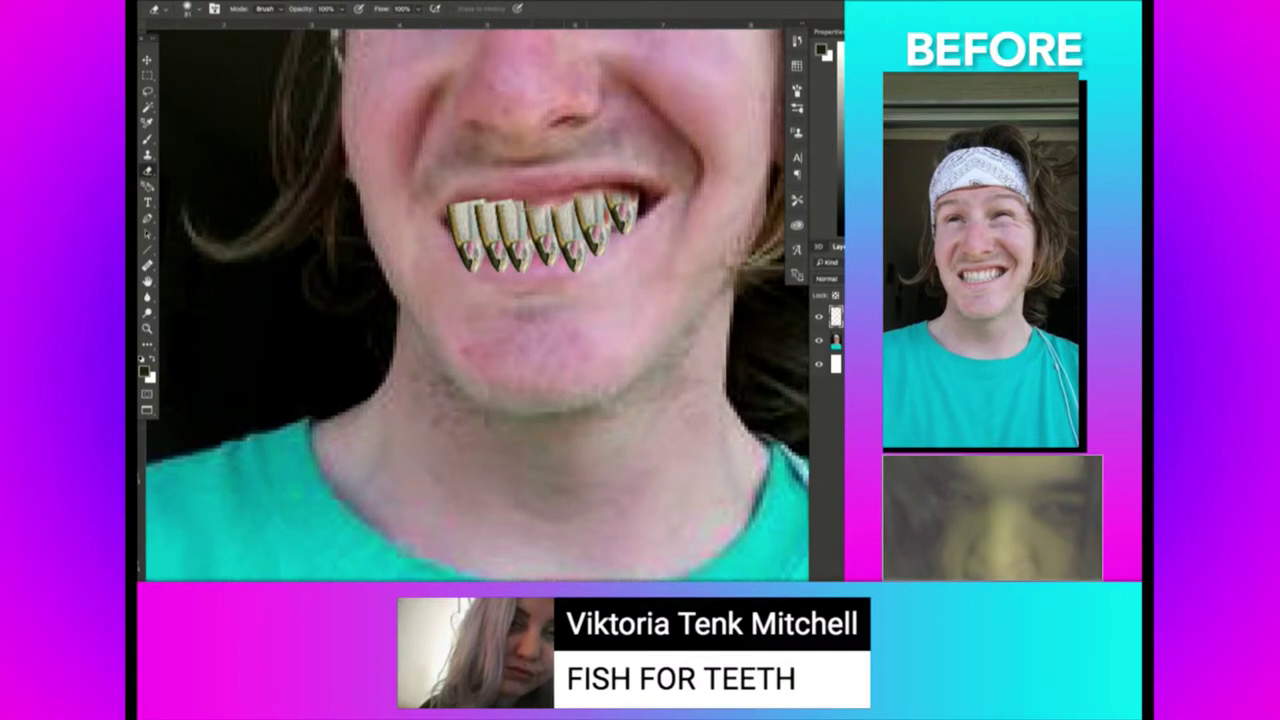
pyautogui.press('v')
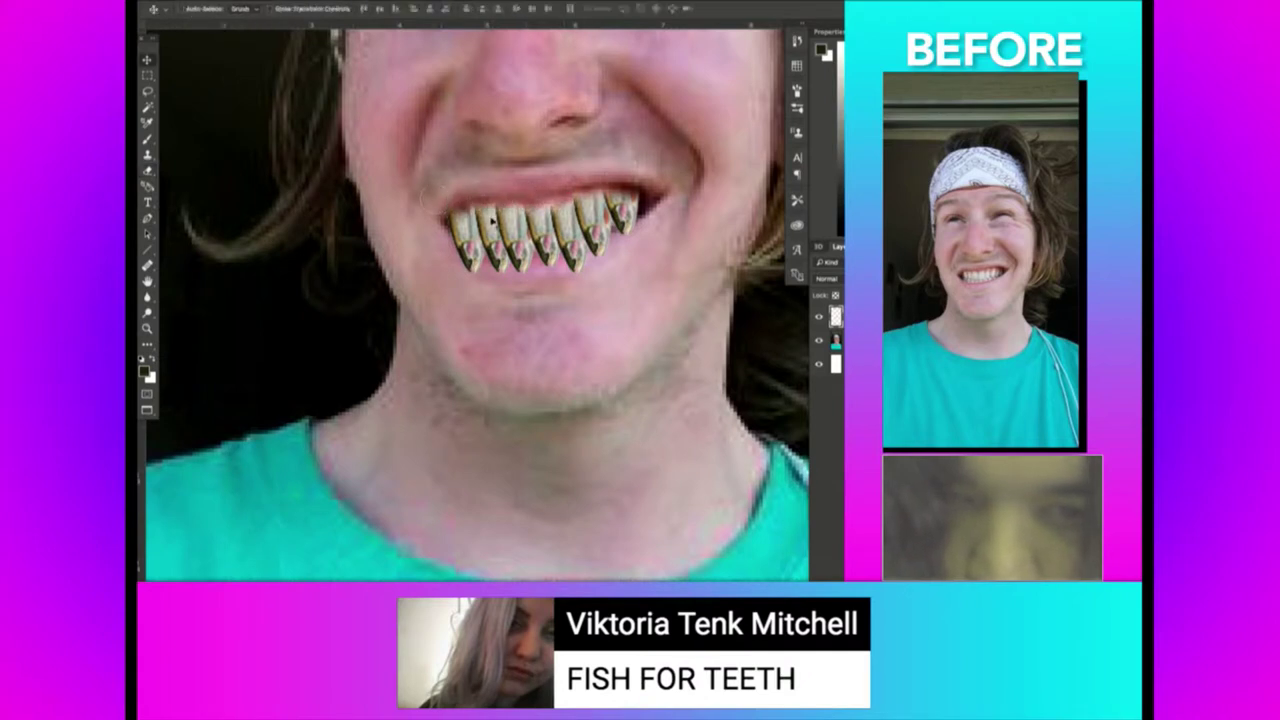
pyautogui.moveTo(494, 219); pyautogui.dragTo(493, 212)
pyautogui.press('b')
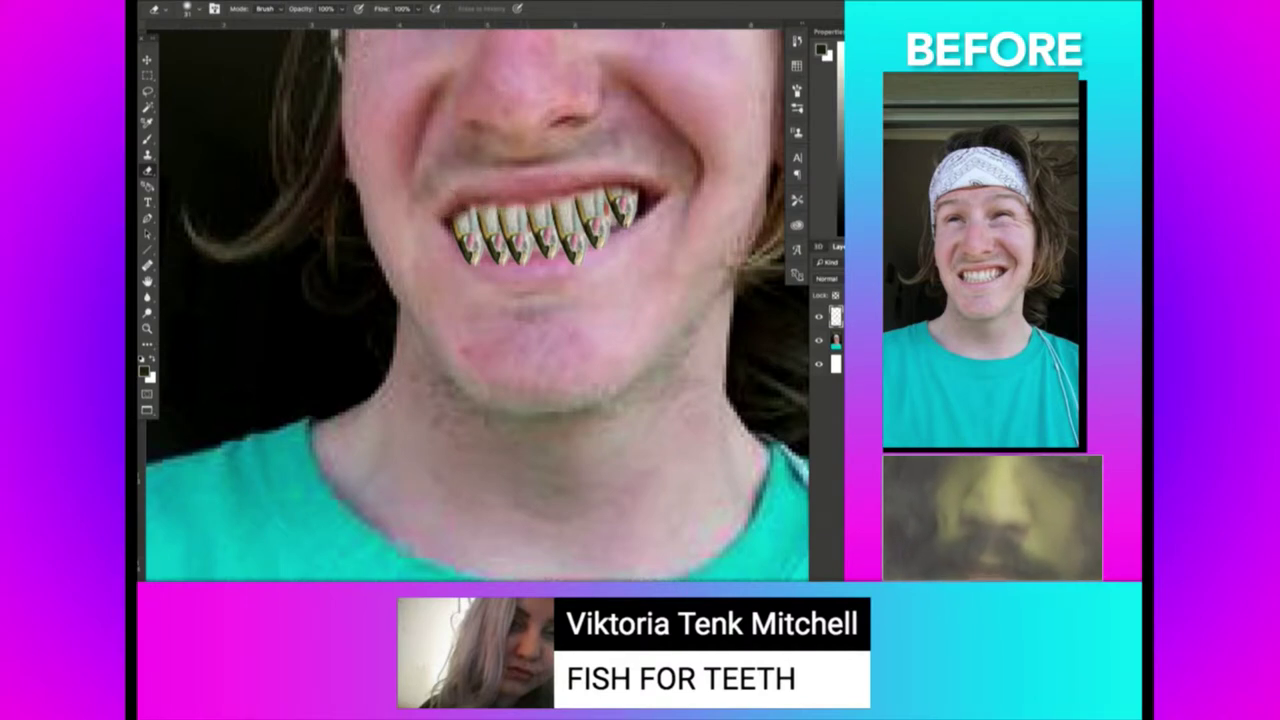
# Fit the whole face in view, then zoom in closely on the fish teeth.
pyautogui.press('z')
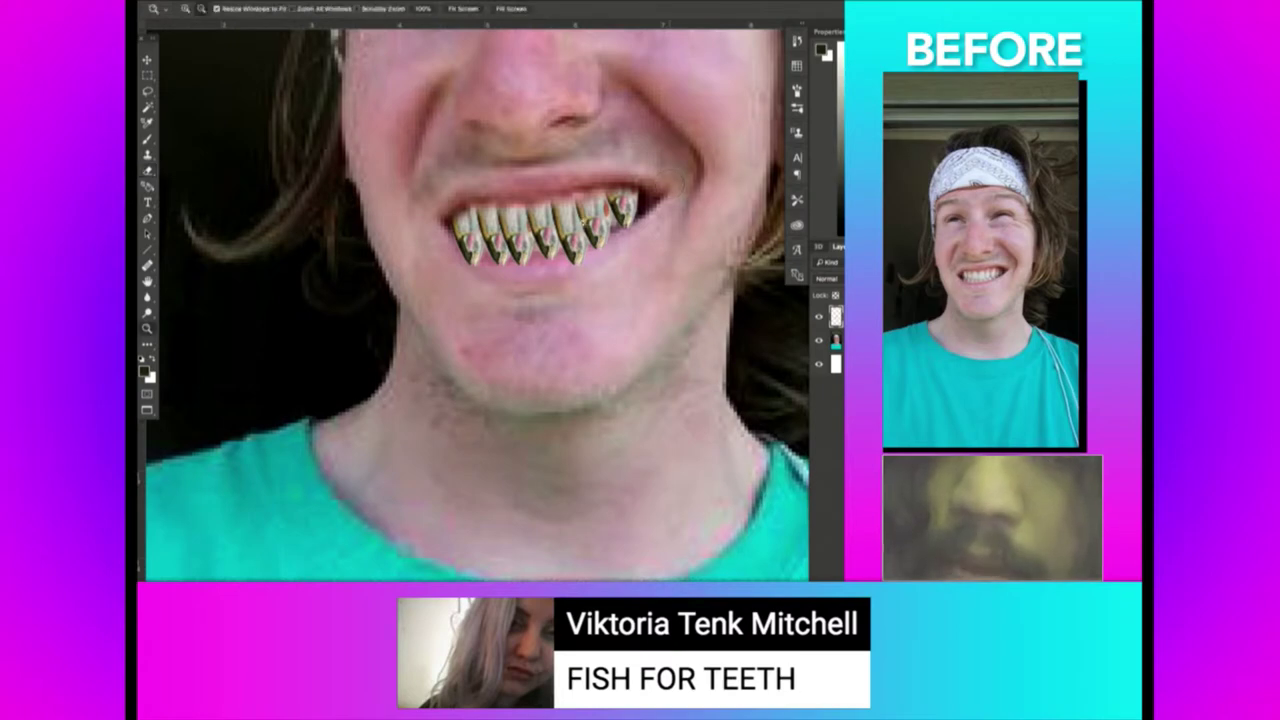
pyautogui.hotkey('ctrl', '0')
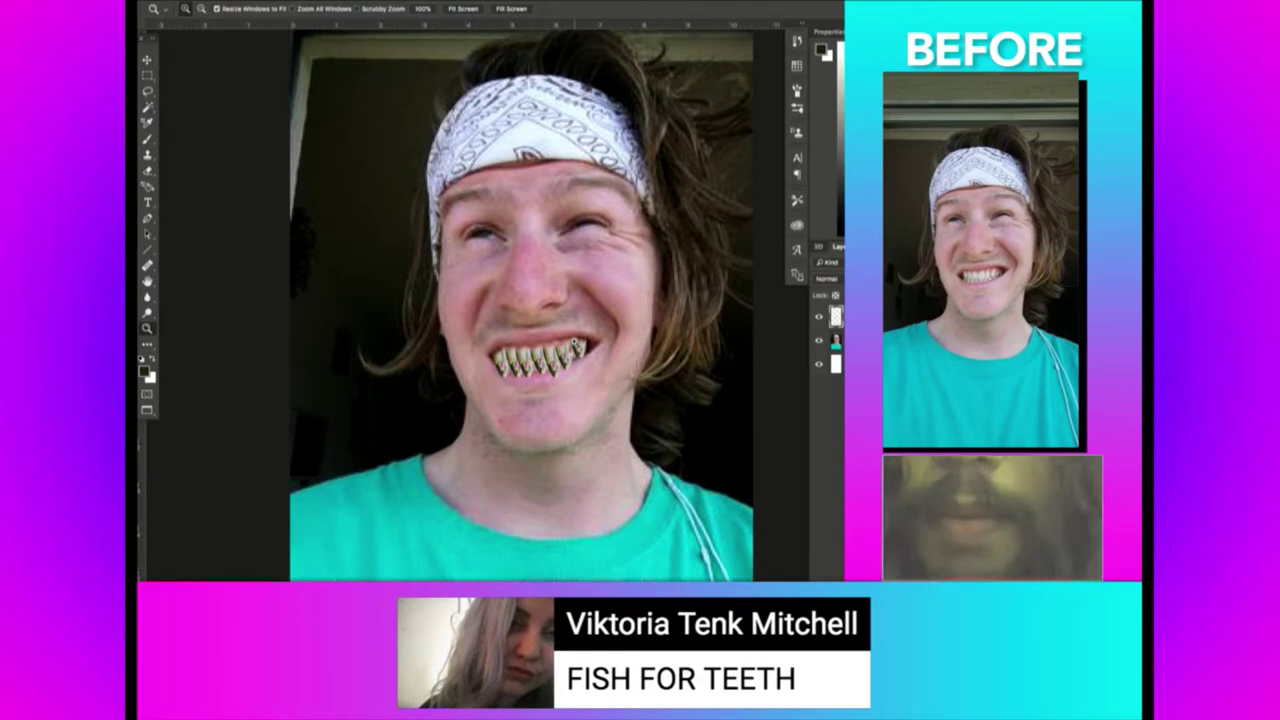
pyautogui.click(492, 395)
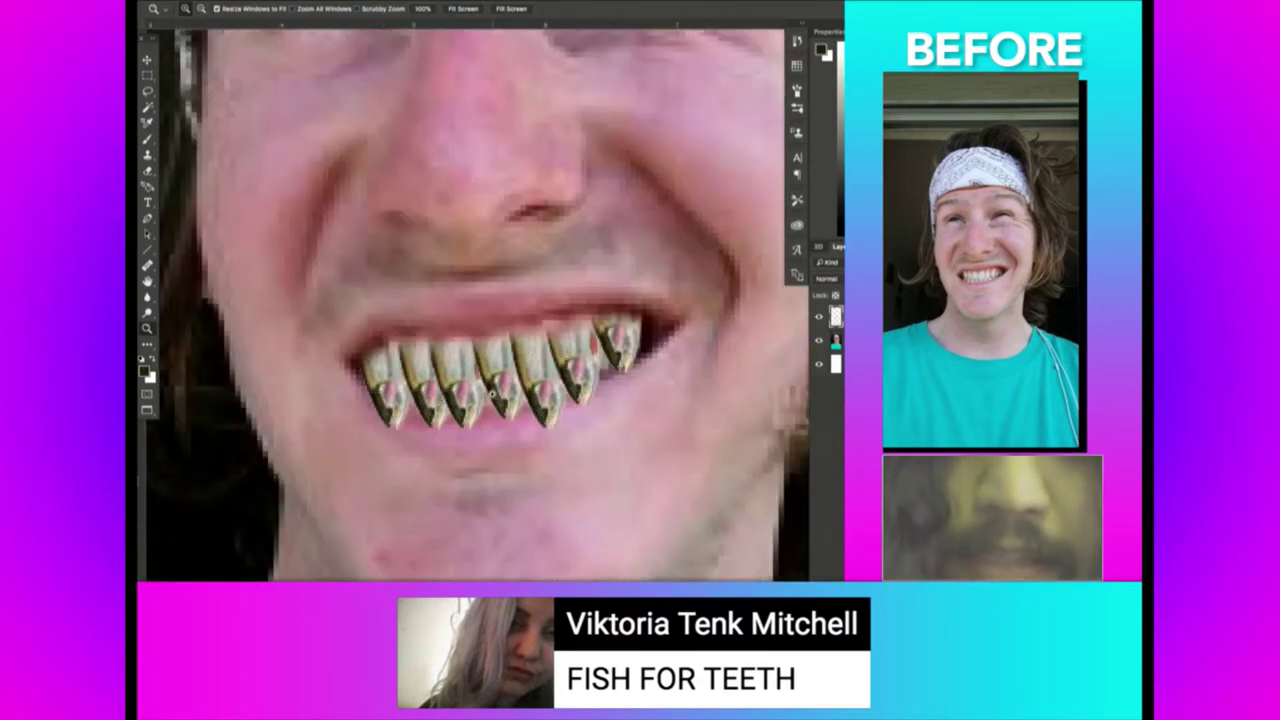
pyautogui.click(492, 395)
pyautogui.click(510, 420)
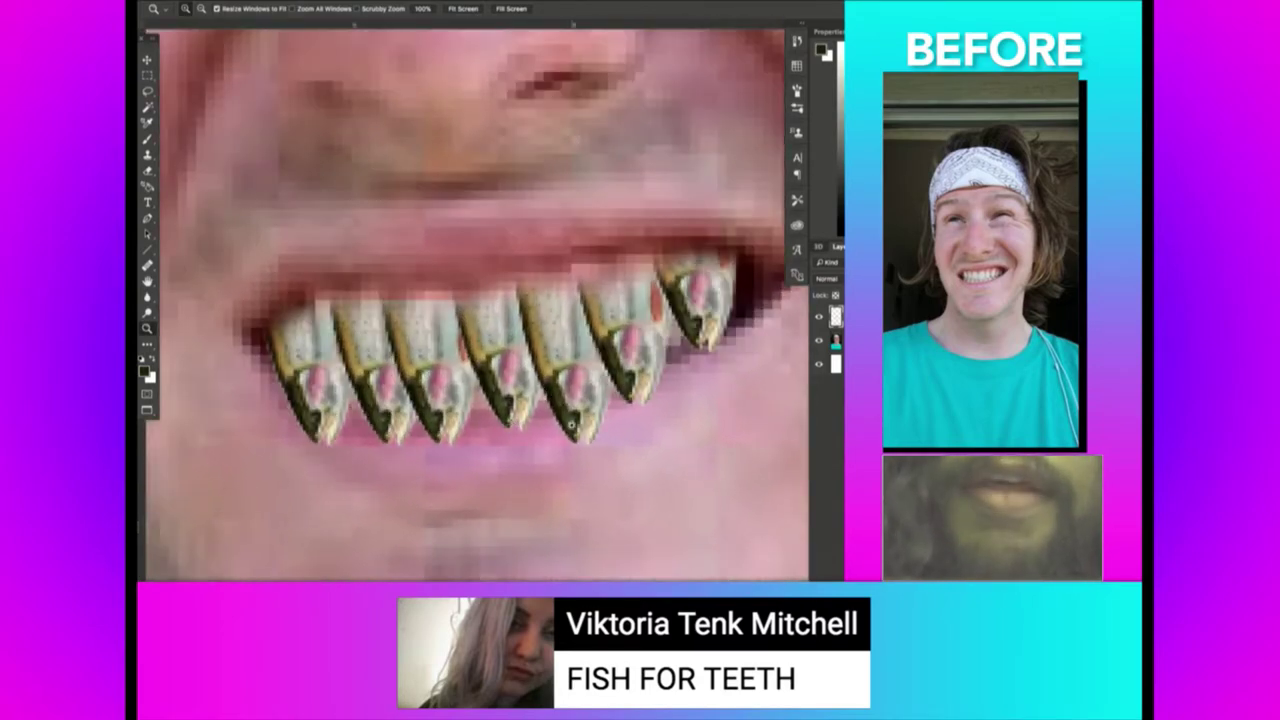
pyautogui.click(572, 425)
pyautogui.click(572, 425)
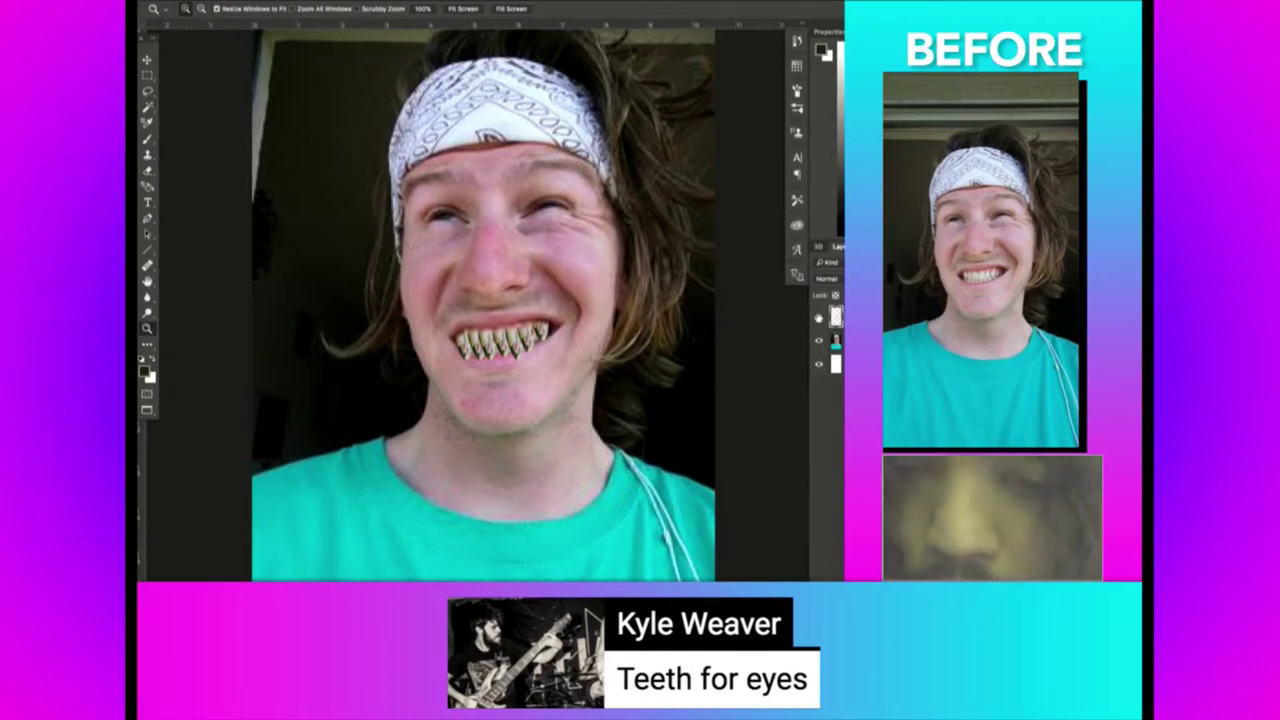
# Select a box around the grinning mouth and position the teeth patch over one eye.
pyautogui.press('m')
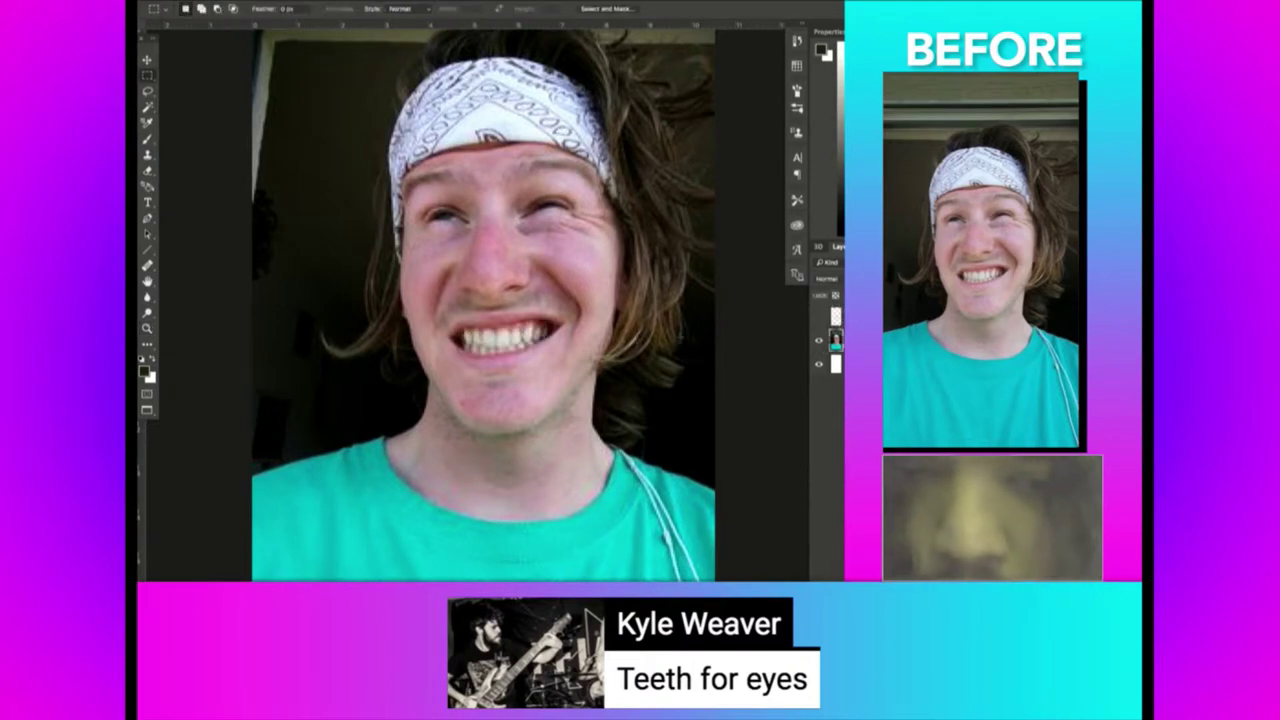
pyautogui.moveTo(557, 306); pyautogui.dragTo(452, 368)
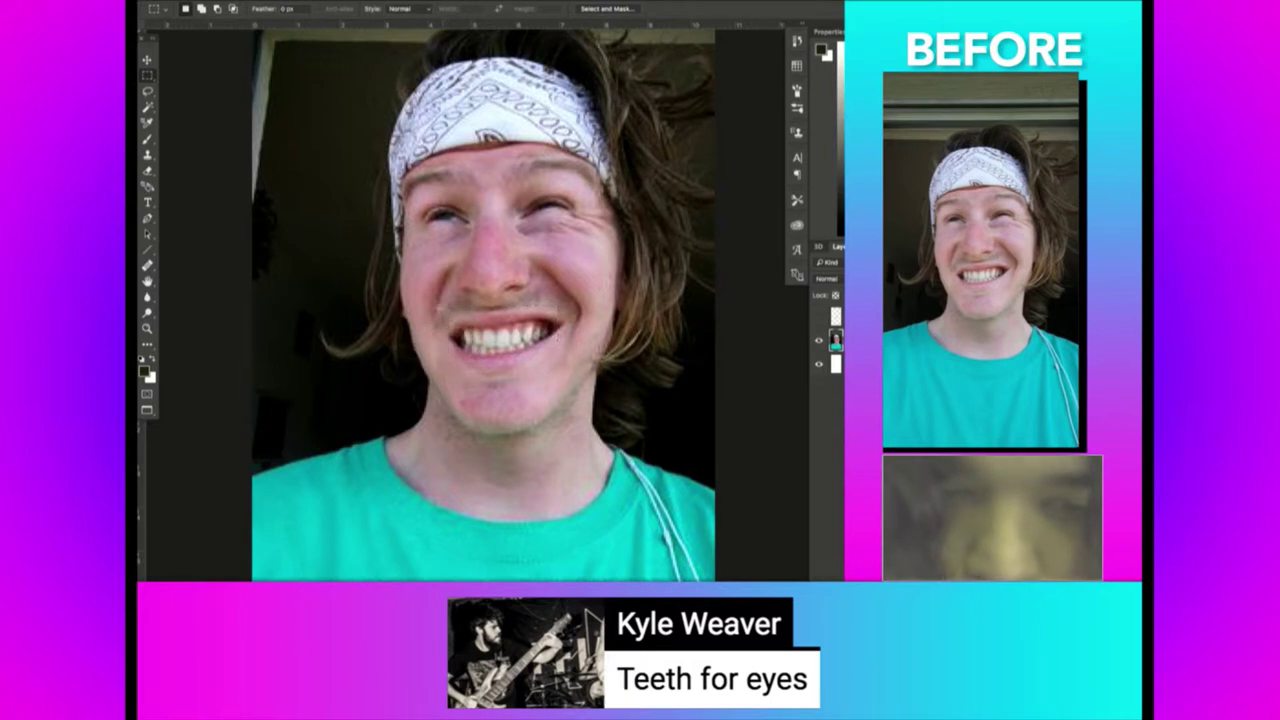
pyautogui.moveTo(570, 368); pyautogui.dragTo(577, 374)
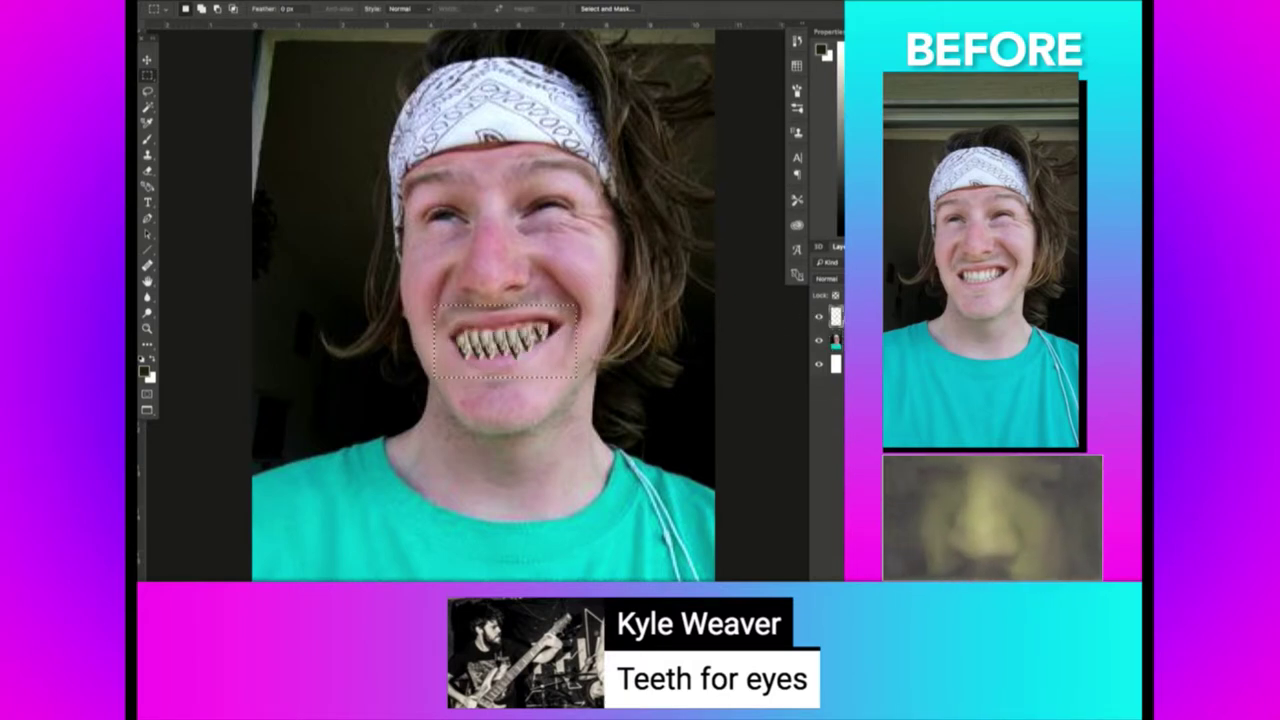
pyautogui.moveTo(560, 245); pyautogui.dragTo(548, 242)
# Set a soft brush's size and hardness for blending the patch edges.
pyautogui.press('b')
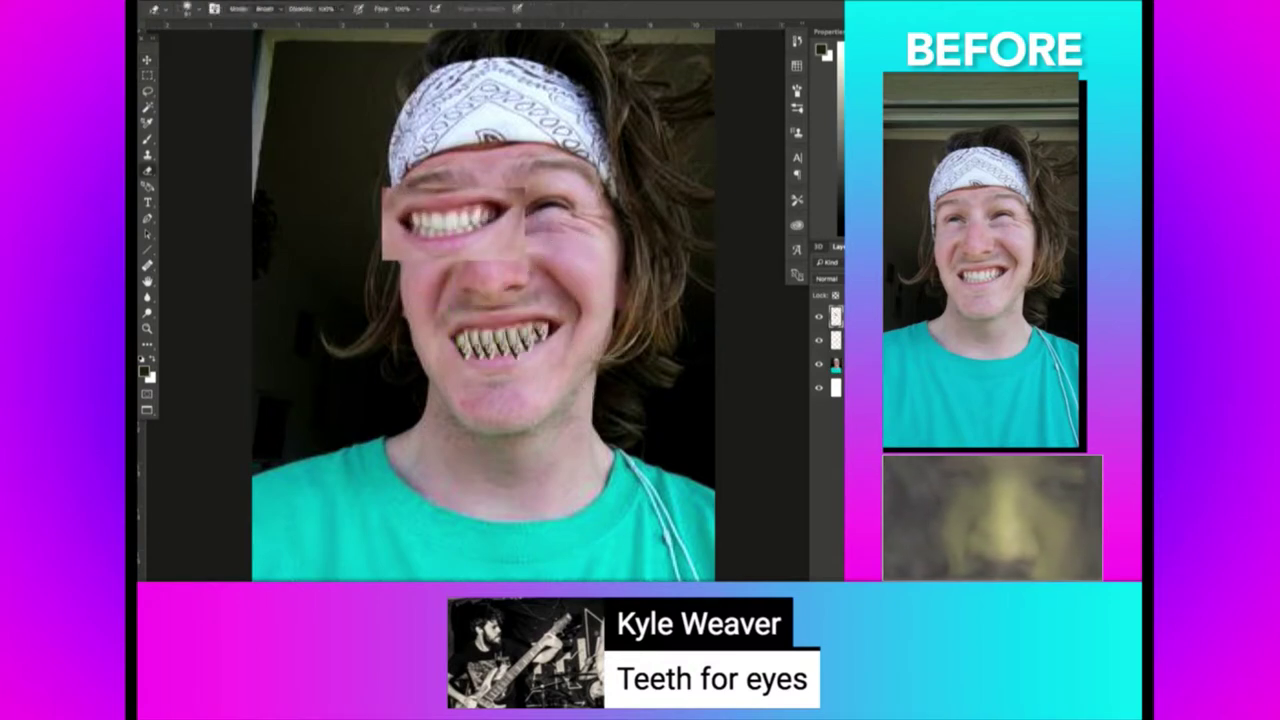
pyautogui.rightClick(531, 216)
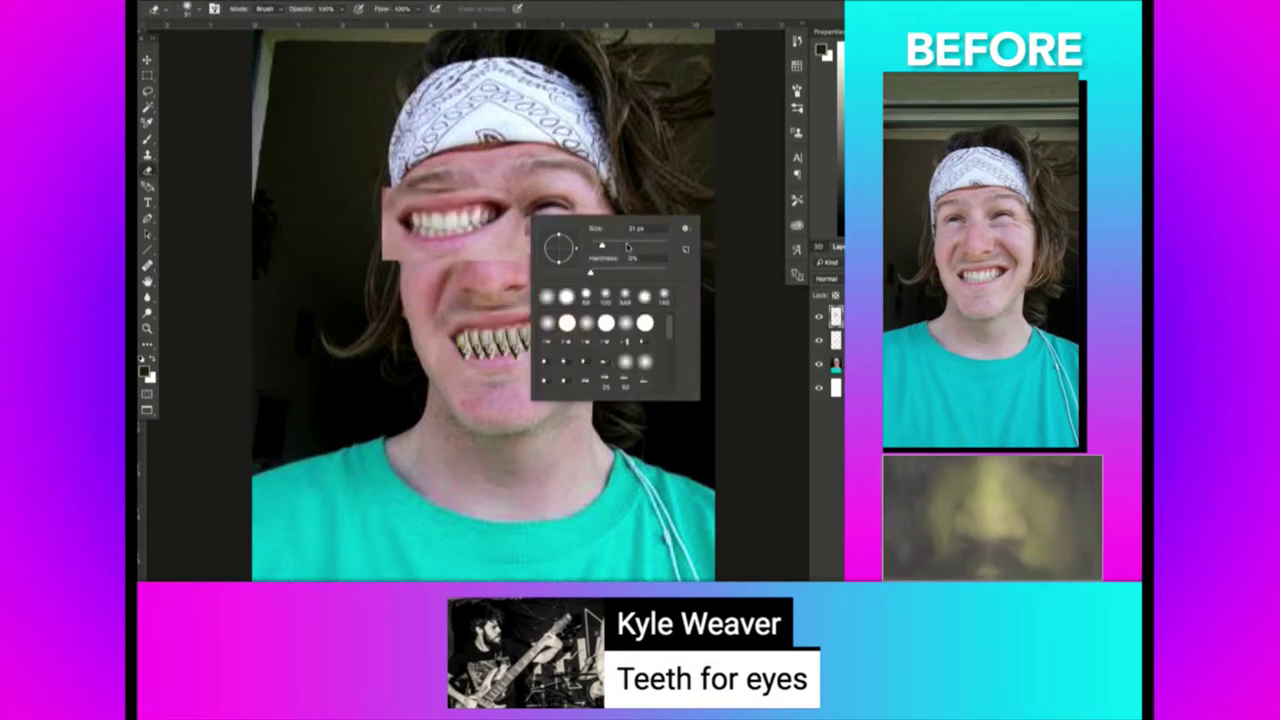
pyautogui.press('Return')
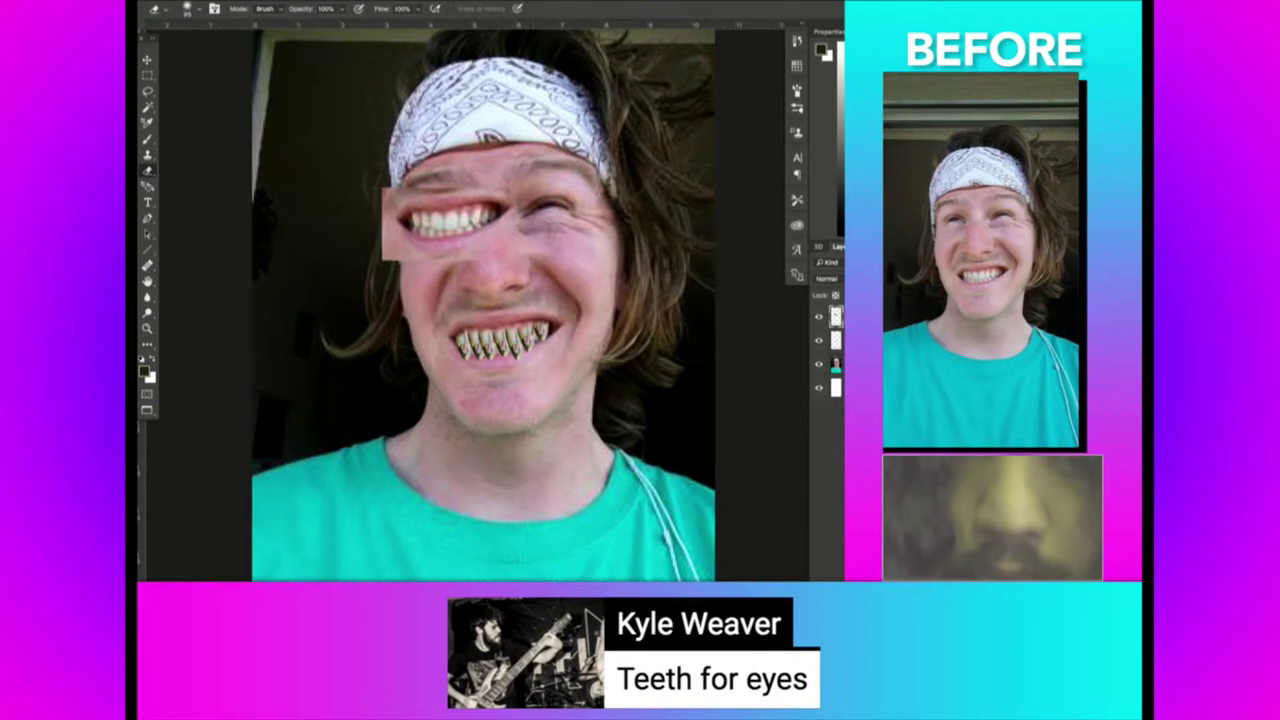
pyautogui.rightClick(517, 303)
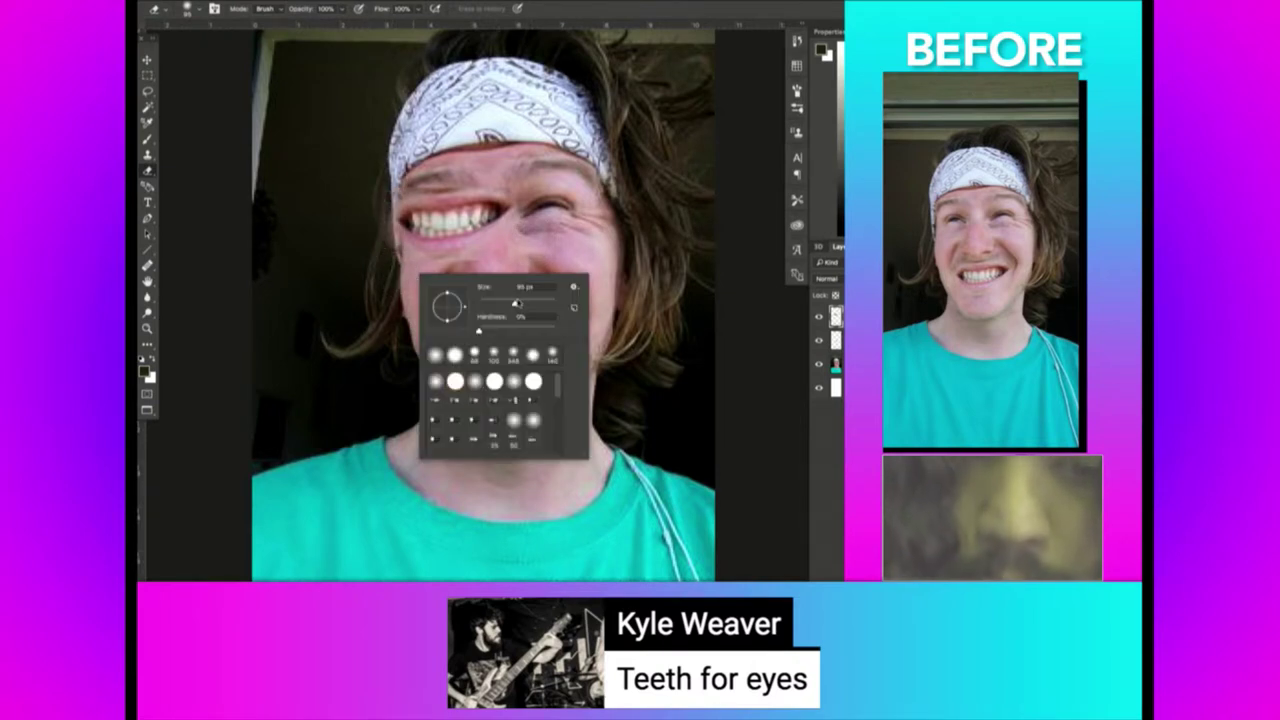
pyautogui.press('Return')
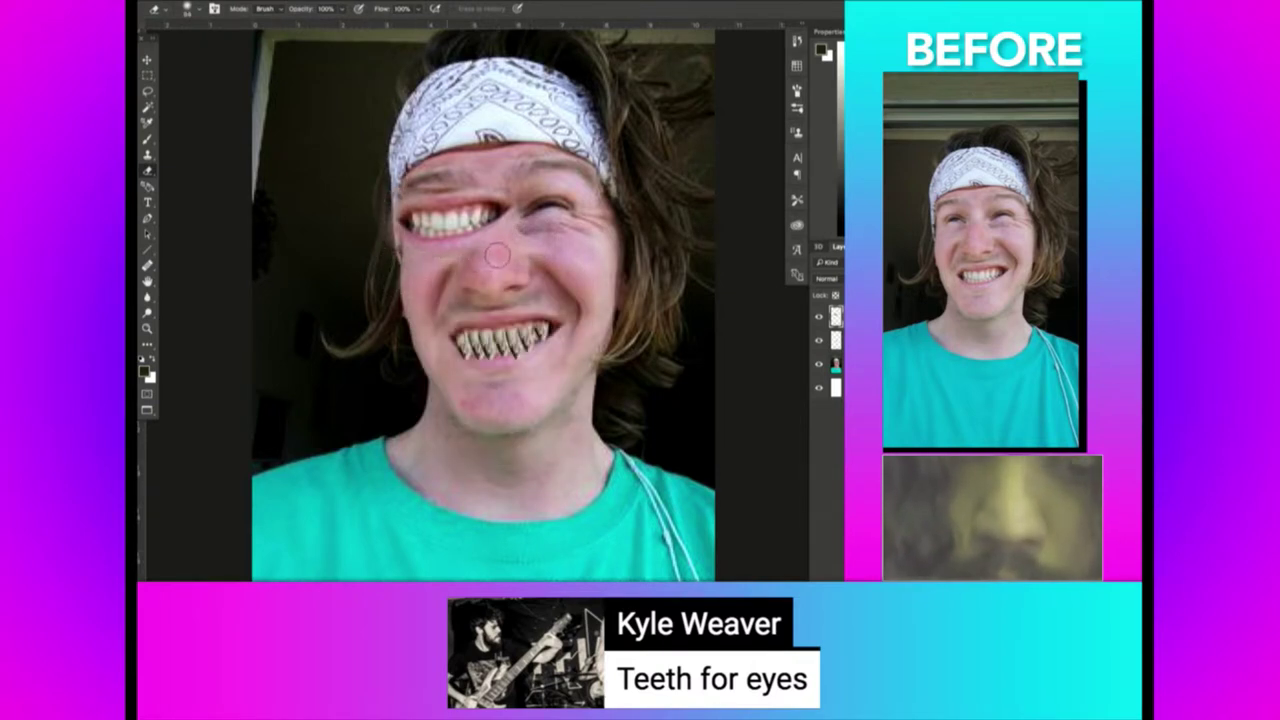
# Zoom in close on the teeth-eye patch and undo the accidental colour inversion.
pyautogui.hotkey('ctrl', 'i')
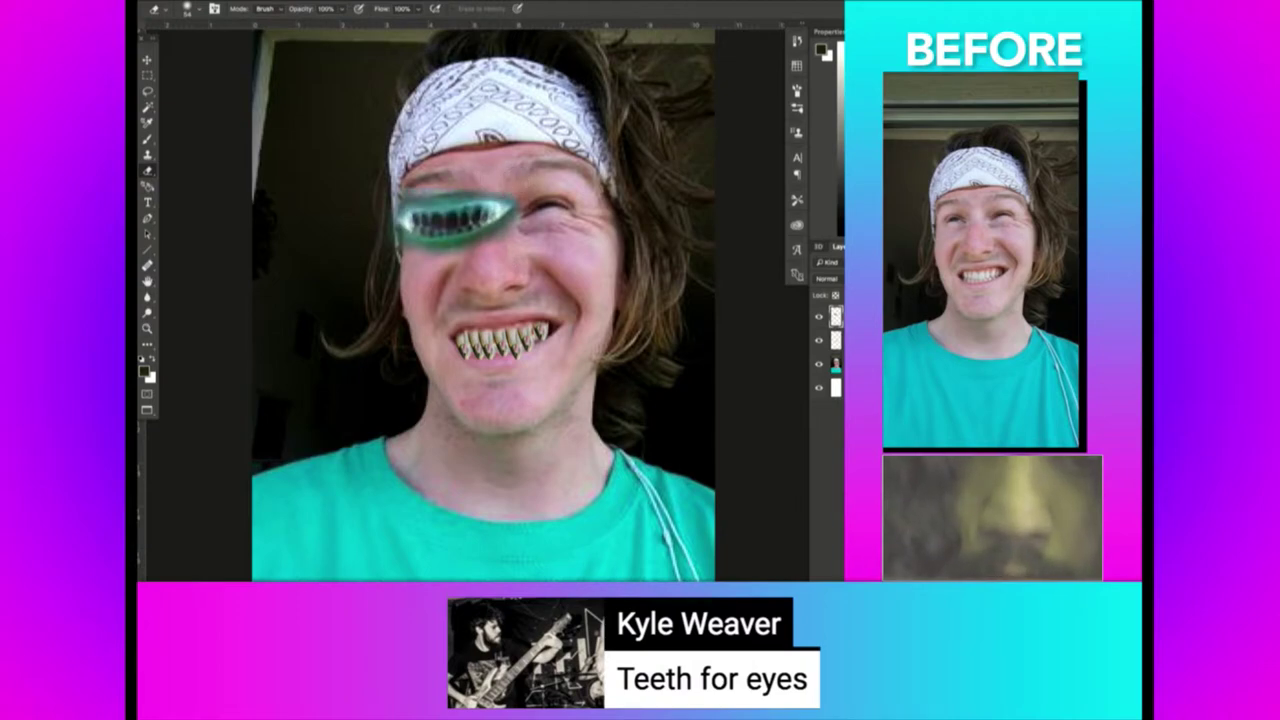
pyautogui.press('z')
pyautogui.moveTo(415, 196); pyautogui.dragTo(708, 212)
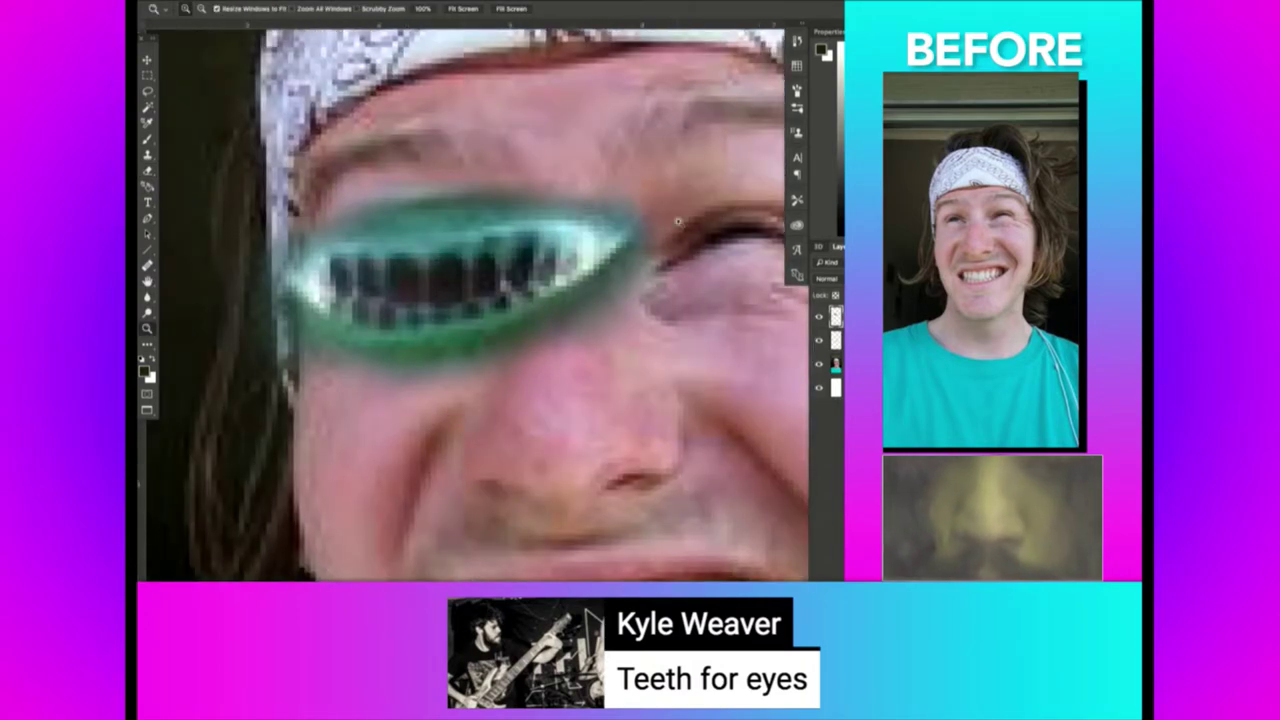
pyautogui.press('b')
pyautogui.hotkey('ctrl', 'z')
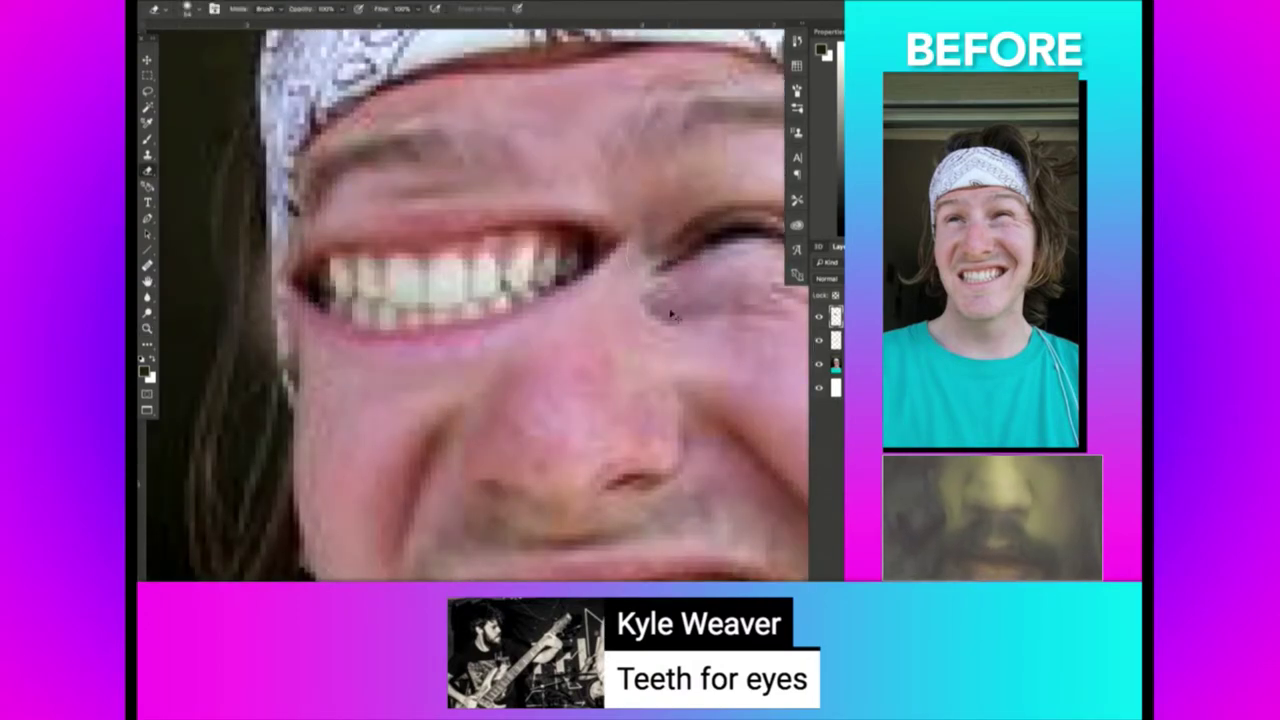
pyautogui.hotkey('ctrl', 't')
# Narrow the teeth patch, flip it horizontally, and move it over the other eye.
pyautogui.moveTo(655, 289); pyautogui.dragTo(607, 289)
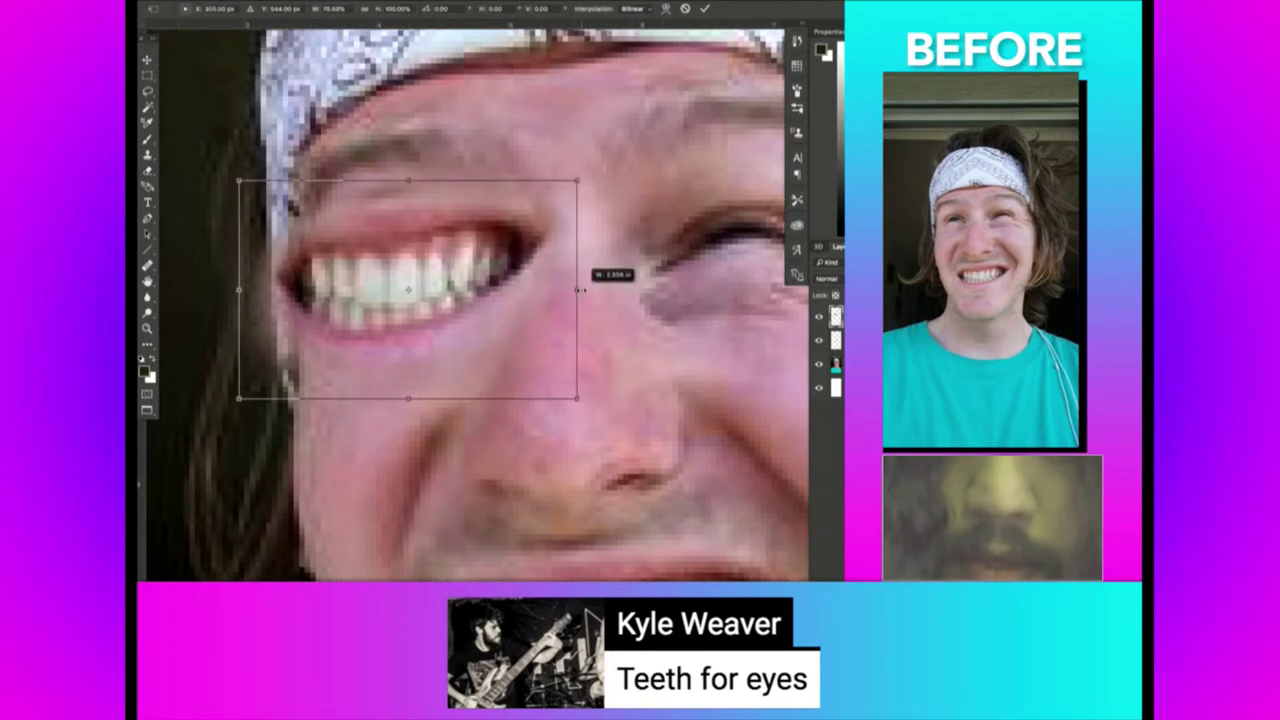
pyautogui.press('Return')
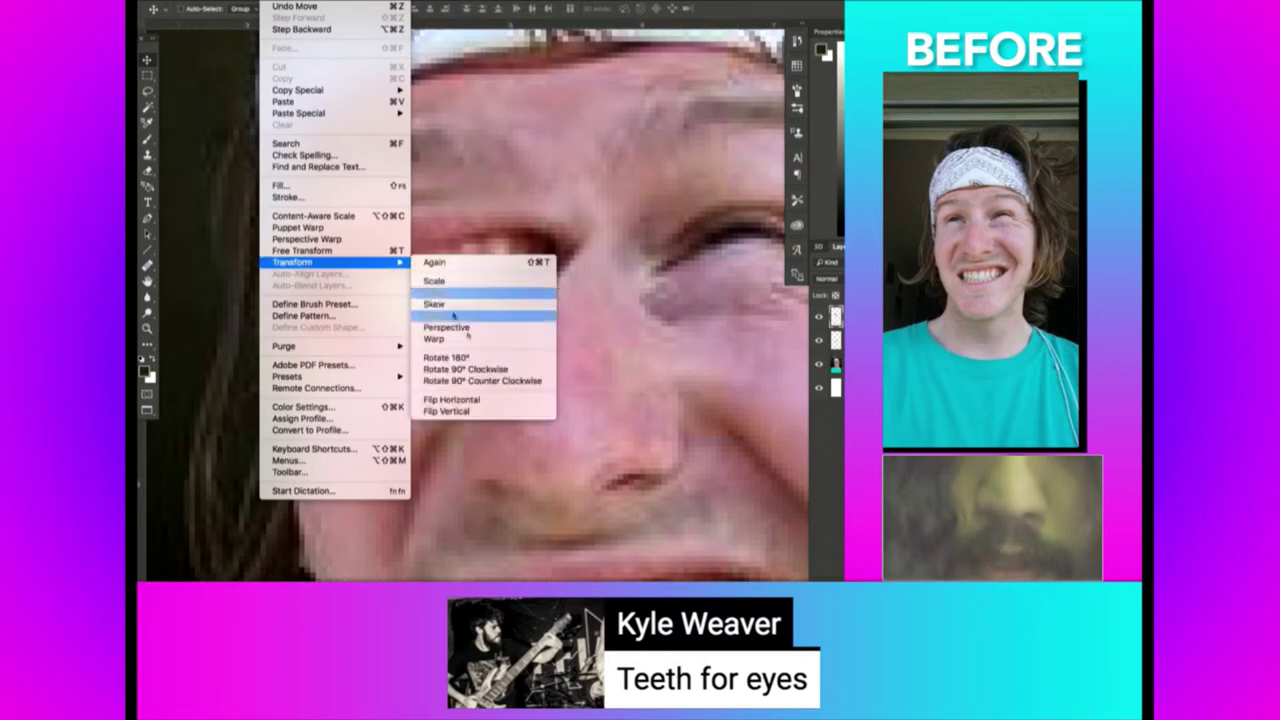
pyautogui.click(470, 408)
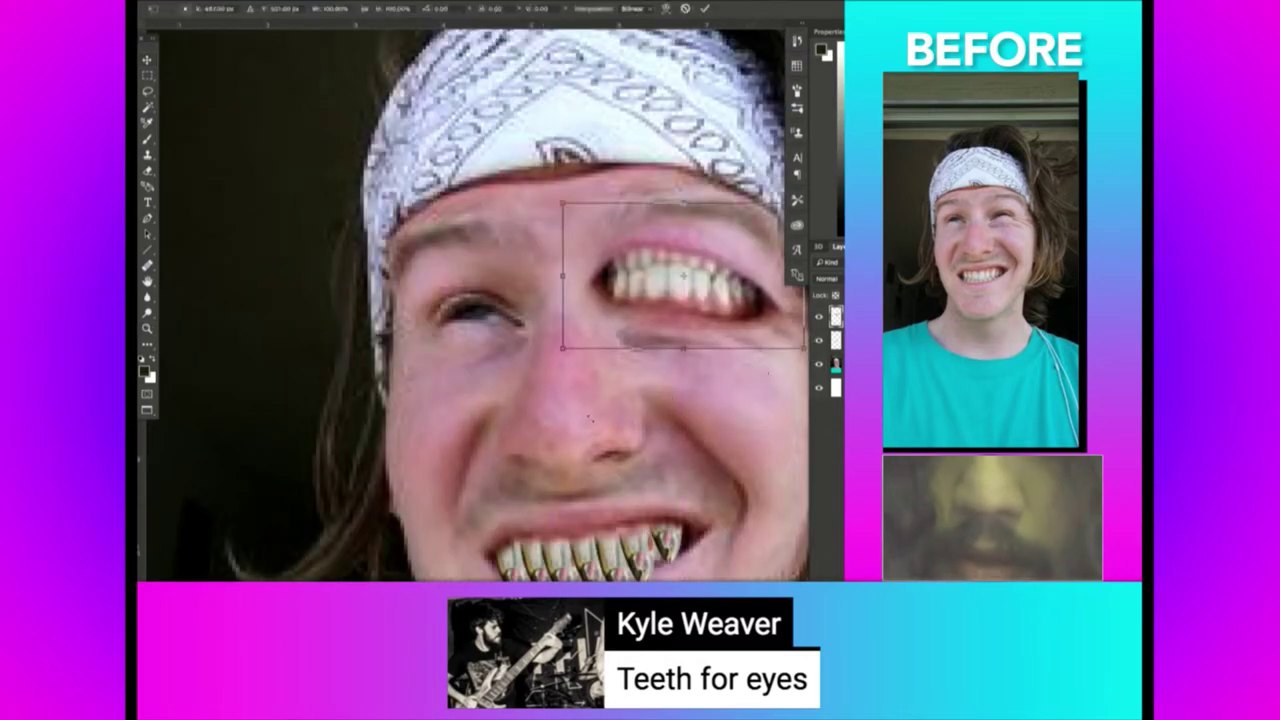
pyautogui.press('Return')
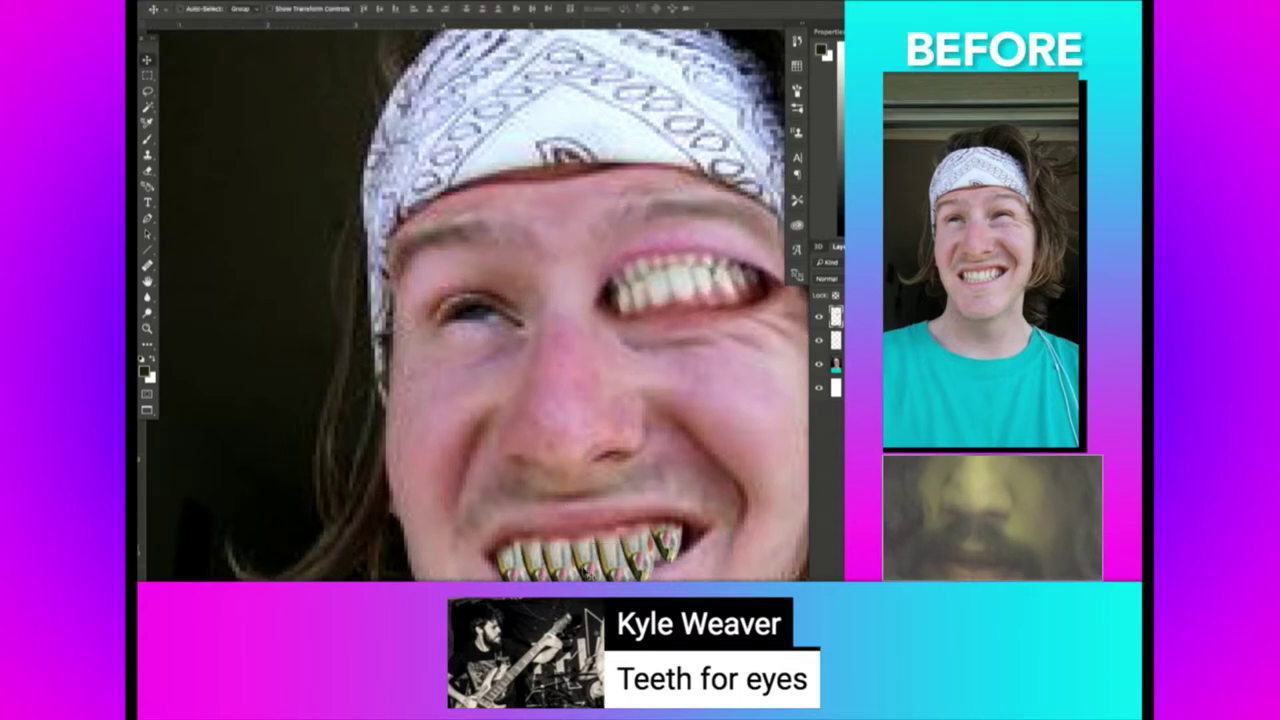
pyautogui.moveTo(579, 206); pyautogui.dragTo(573, 222)
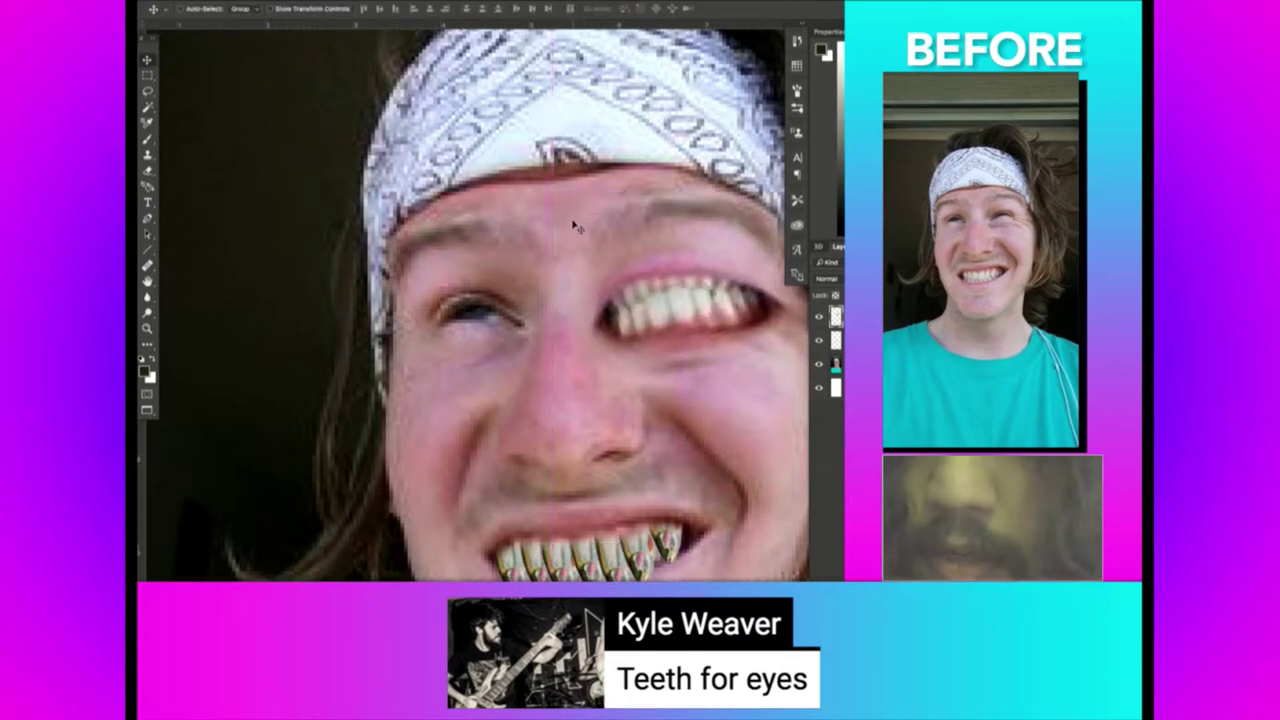
pyautogui.press('z')
pyautogui.hotkey('ctrl', '0')
# Shrink the teeth-eye from its corner and mirror the copy horizontally.
pyautogui.hotkey('ctrl', 't')
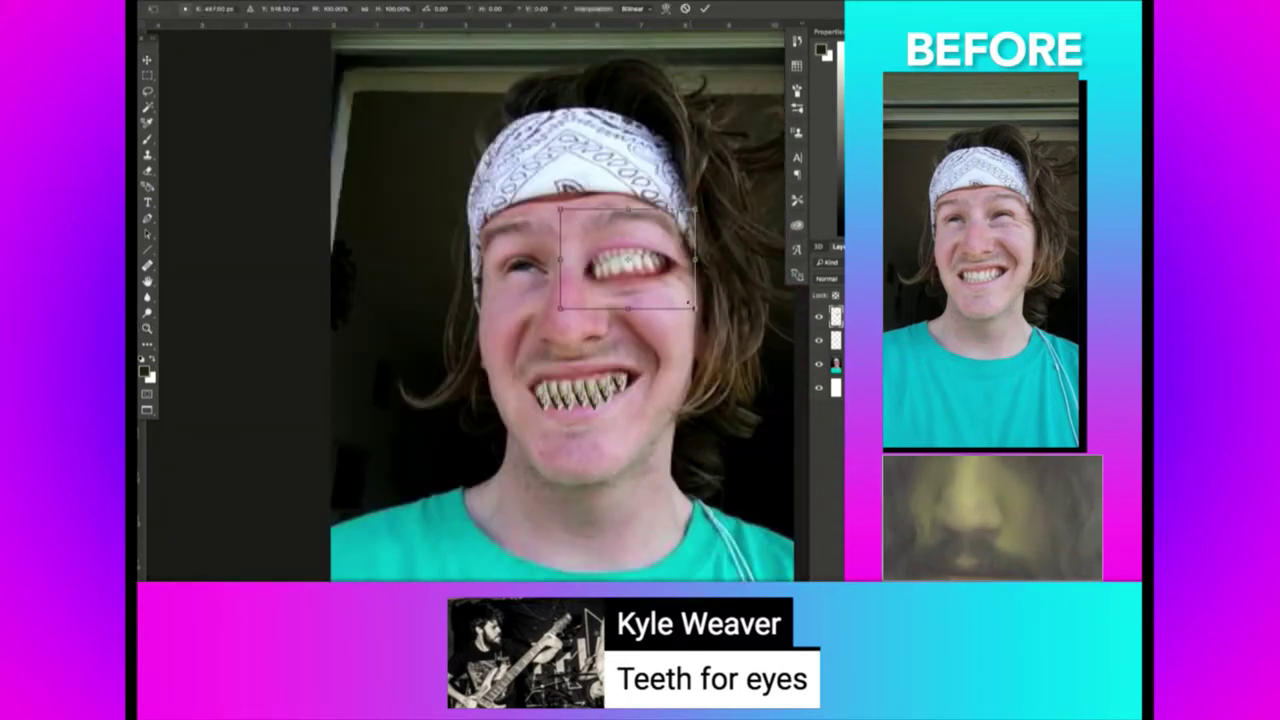
pyautogui.moveTo(693, 307); pyautogui.dragTo(681, 262)
pyautogui.press('Return')
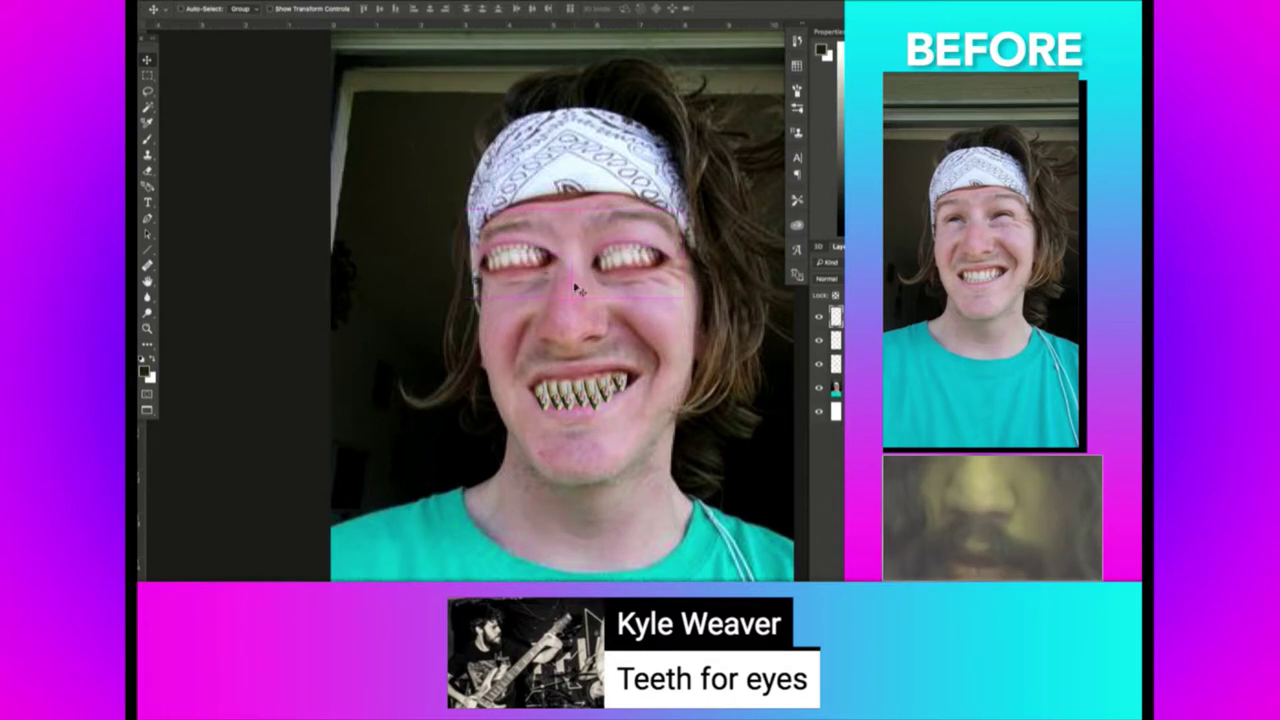
pyautogui.moveTo(330, 262)
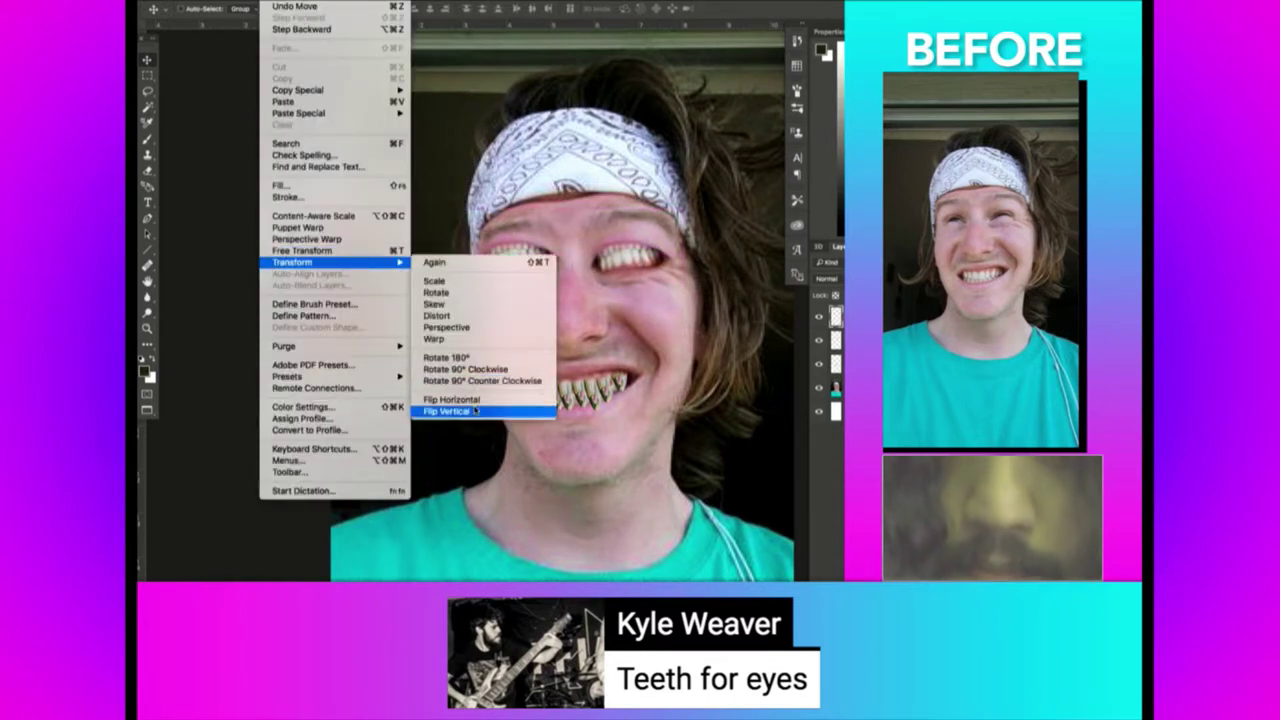
pyautogui.click(455, 397)
# Tilt the left teeth-eye about -21.8° and shrink it slightly.
pyautogui.hotkey('ctrl', 't')
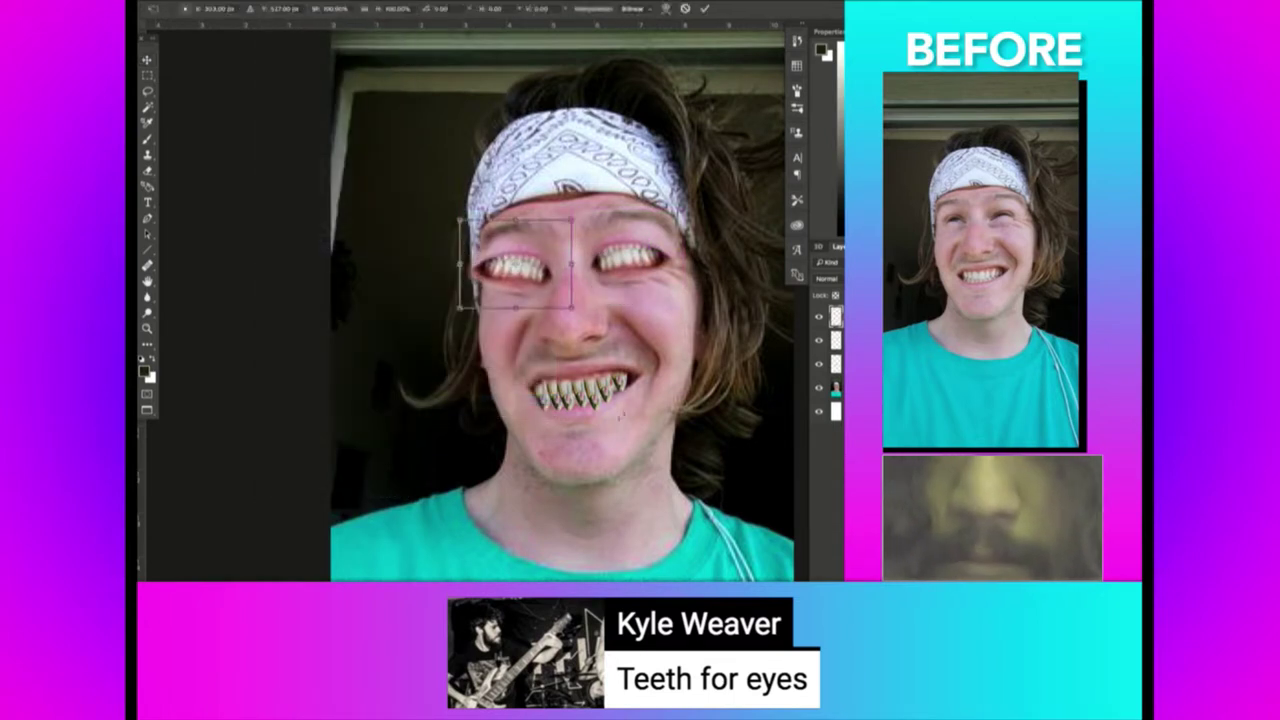
pyautogui.moveTo(600, 300)
pyautogui.mouseDown()
pyautogui.moveTo(660, 337)
pyautogui.moveTo(643, 340)
pyautogui.mouseUp()
pyautogui.press('Return')
pyautogui.hotkey('ctrl', 't')
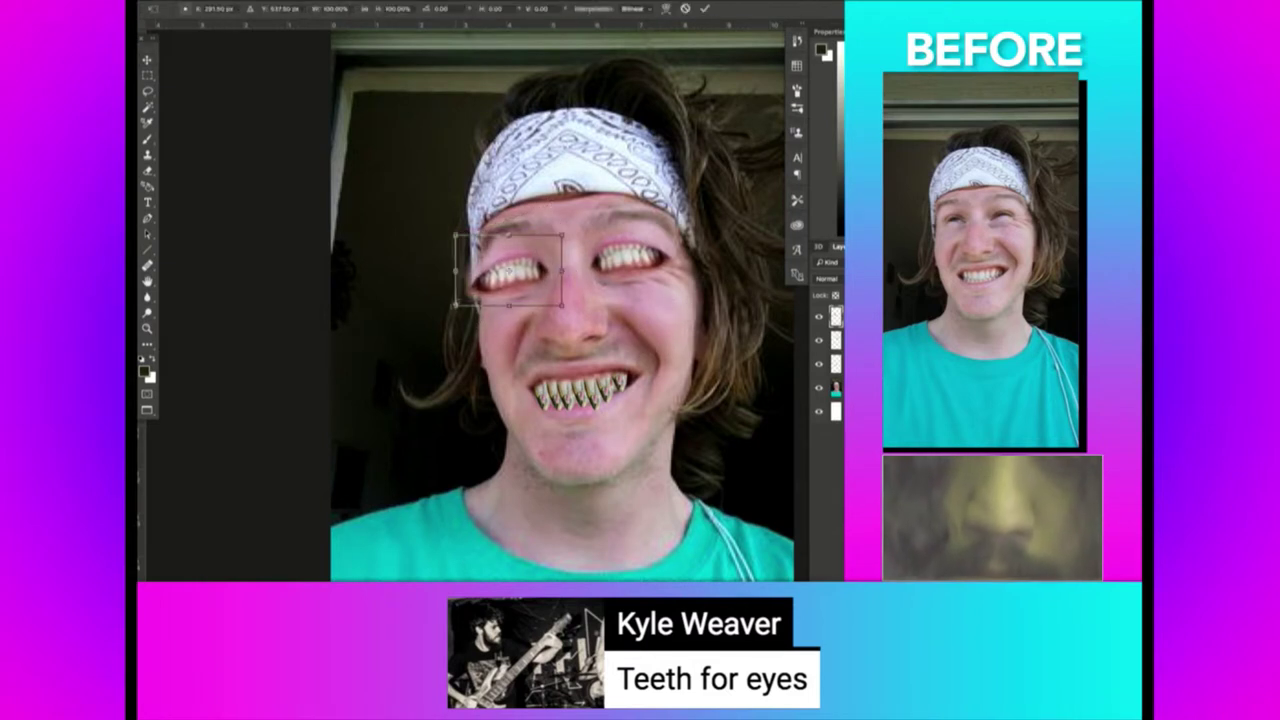
pyautogui.moveTo(456, 304); pyautogui.dragTo(469, 298)
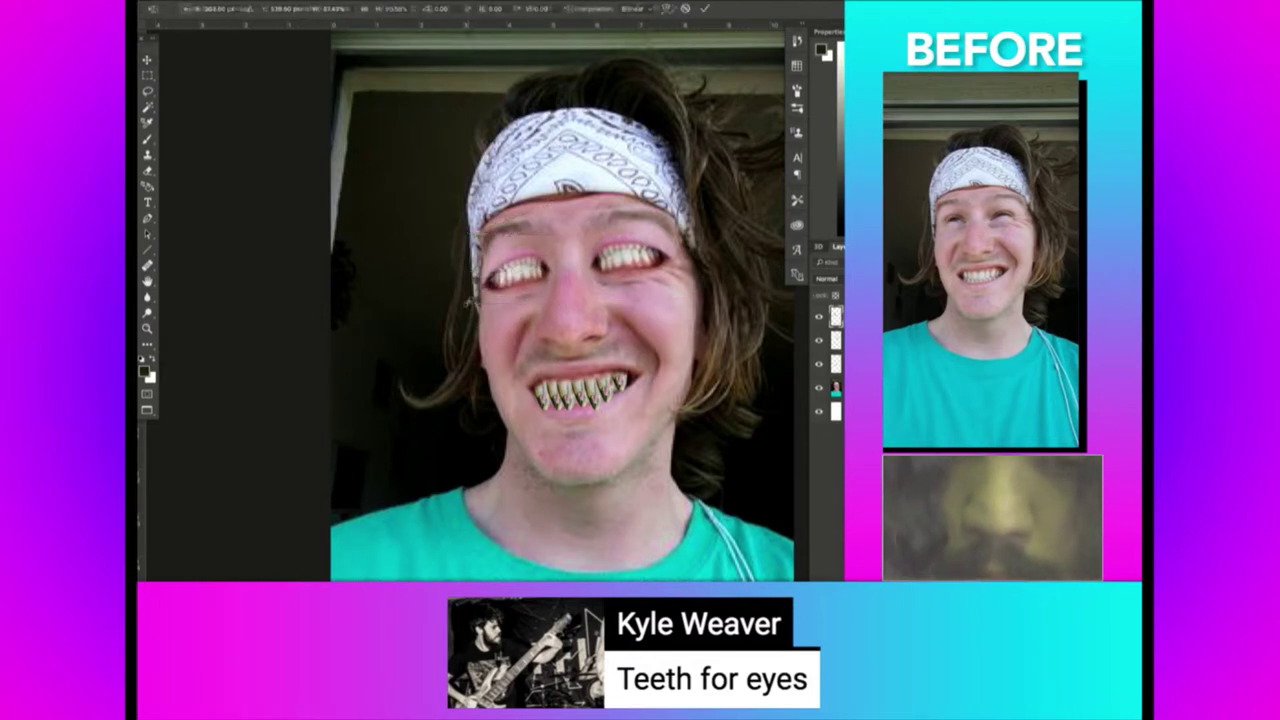
pyautogui.press('Return')
# Zoom in and erase stray edges around the teeth-eyes, then zoom back out over the face.
pyautogui.press('z')
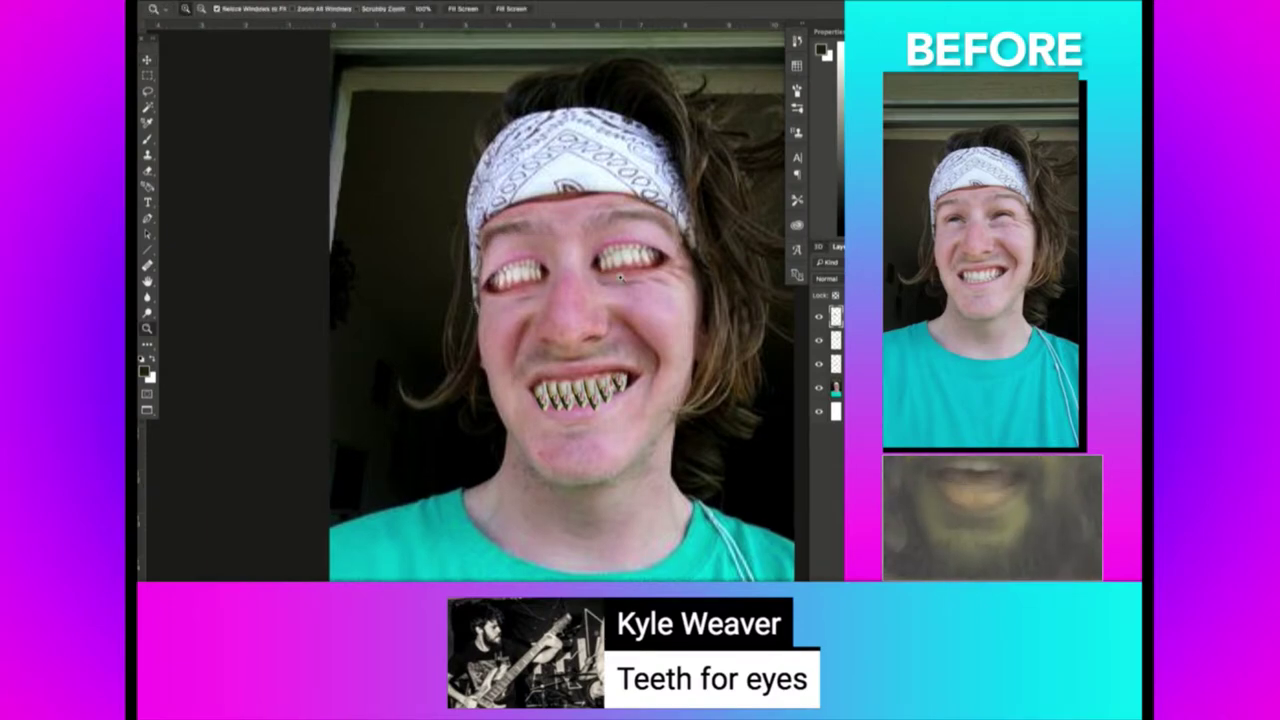
pyautogui.click(620, 275)
pyautogui.press('e')
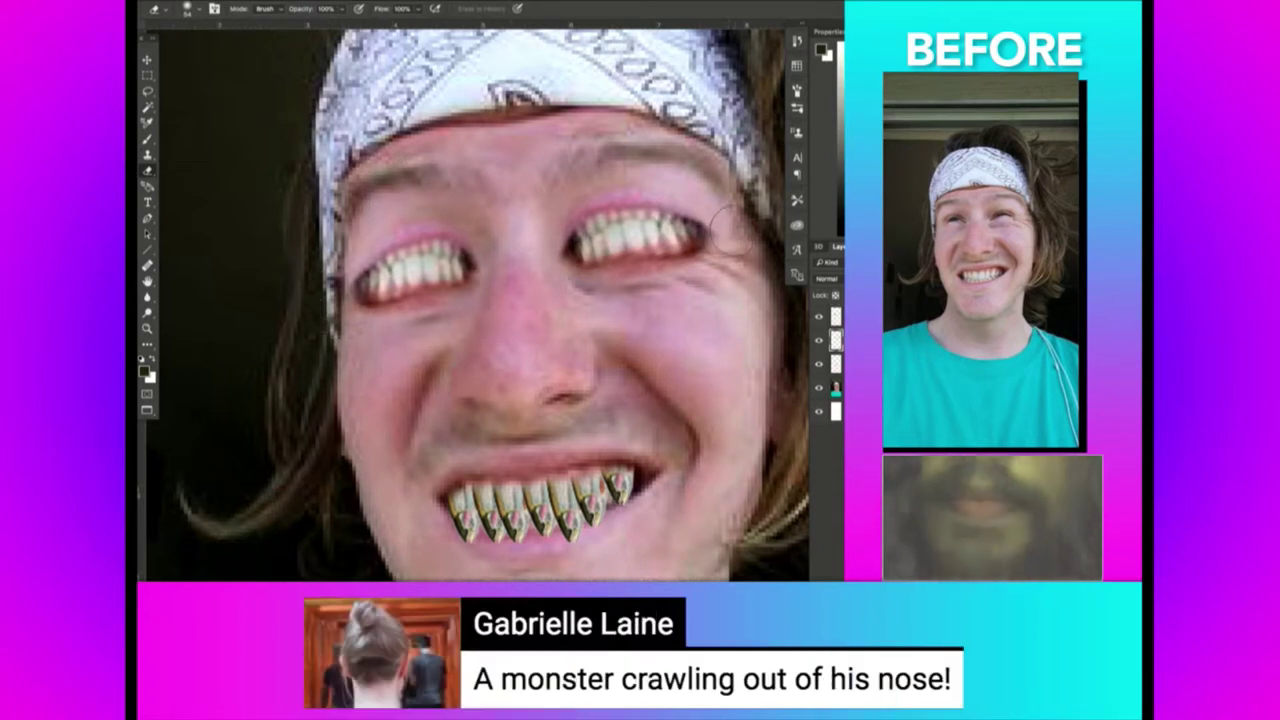
pyautogui.press('z')
pyautogui.keyDown('alt'); pyautogui.click(558, 322); pyautogui.keyUp('alt')
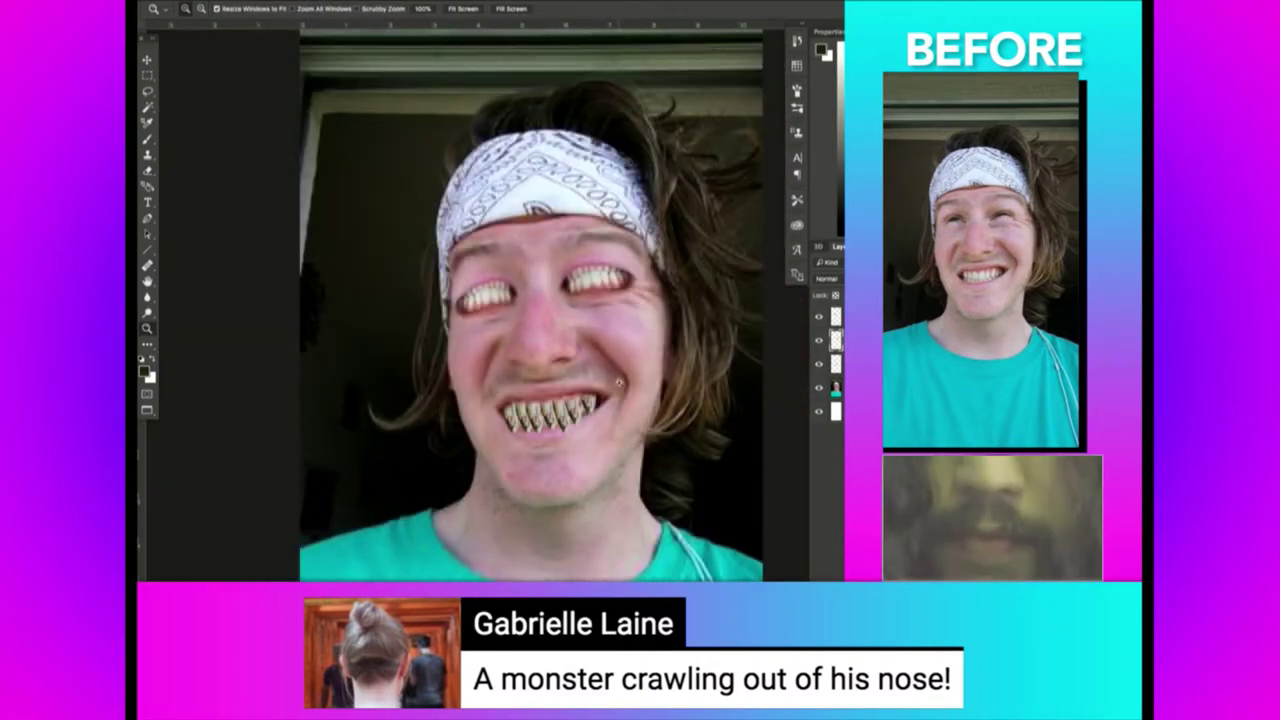
pyautogui.click(417, 302)
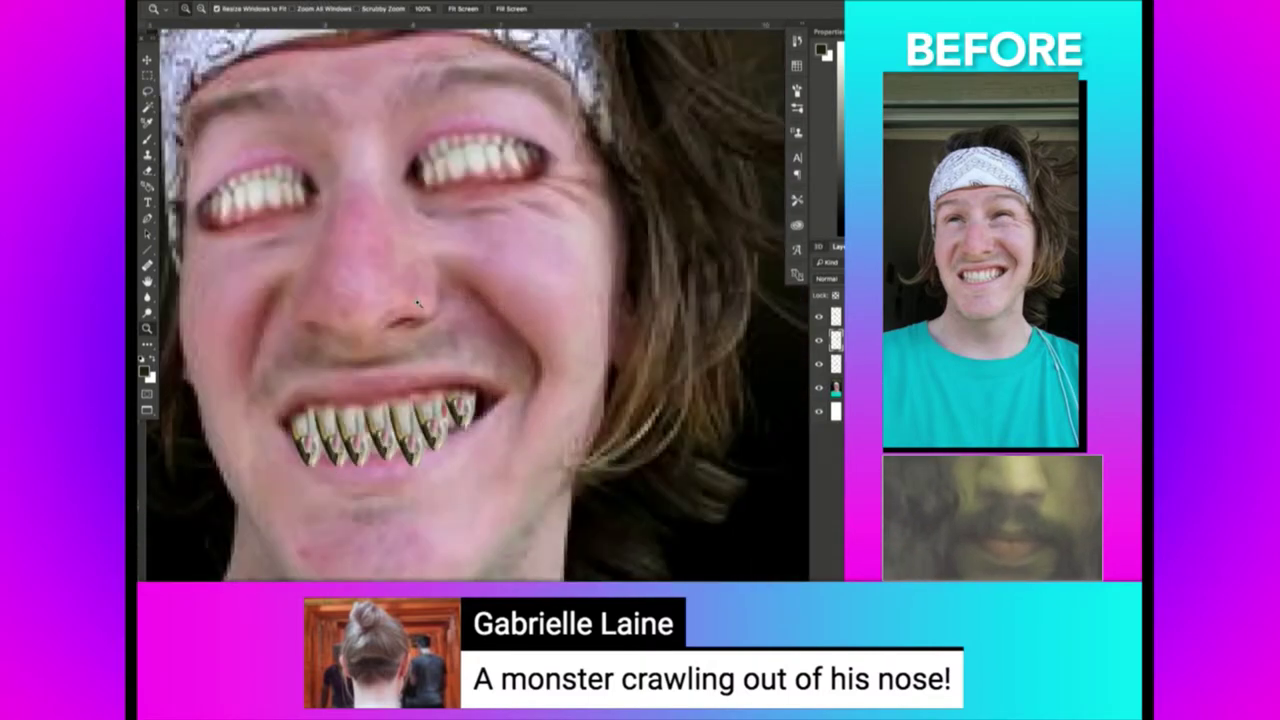
pyautogui.scroll(2, 417, 302)
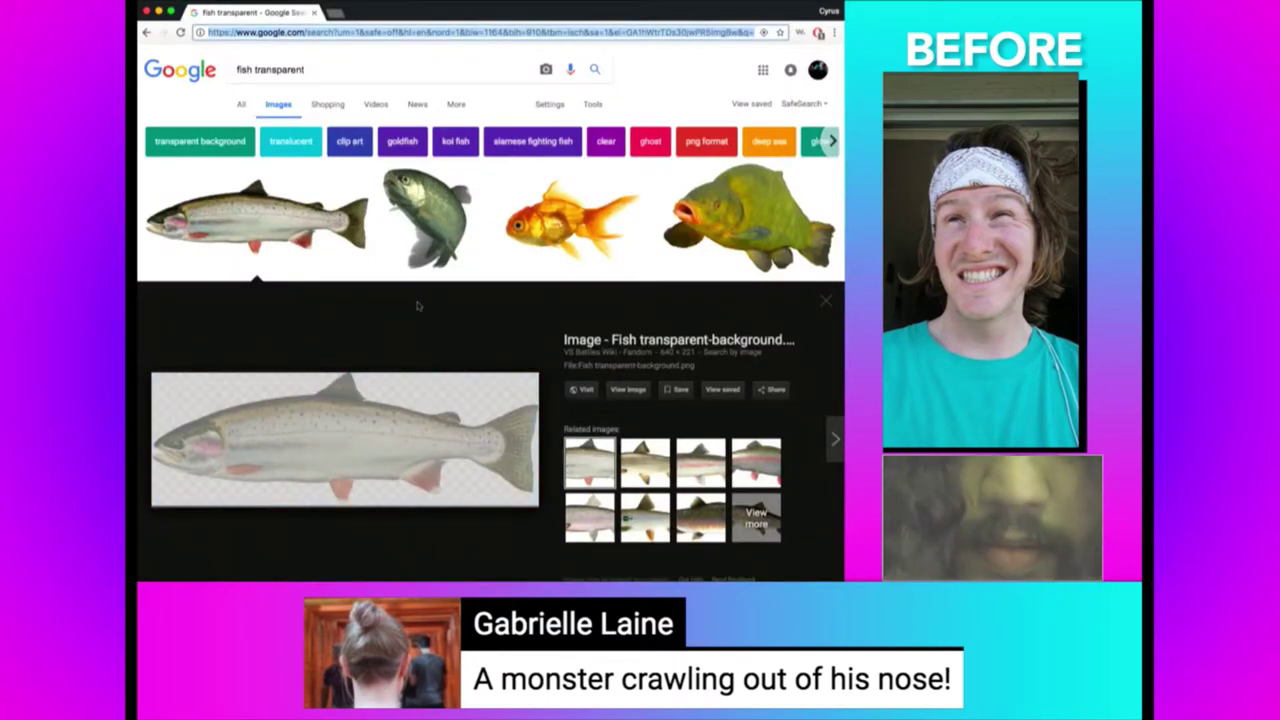
# Search Google Images for 'monsters inc' and preview a Mike Wazowski picture.
pyautogui.write('monsters+inc')
pyautogui.press('Return')
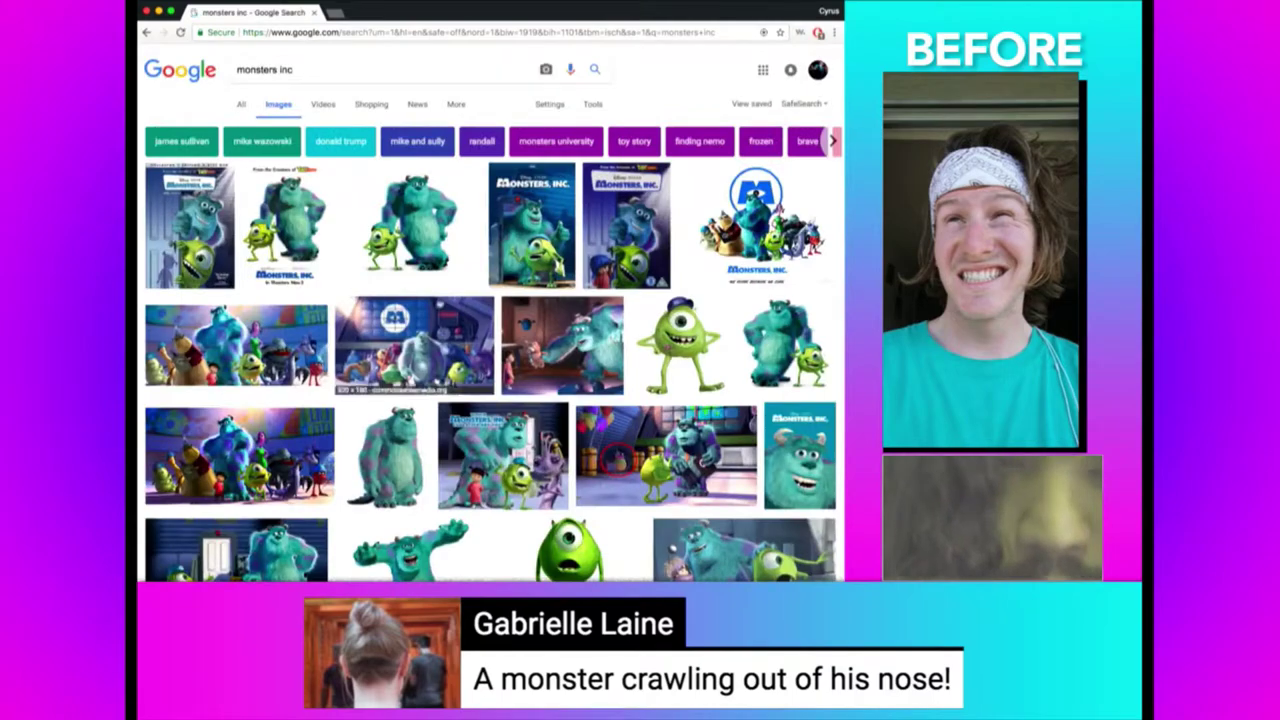
pyautogui.click(682, 340)
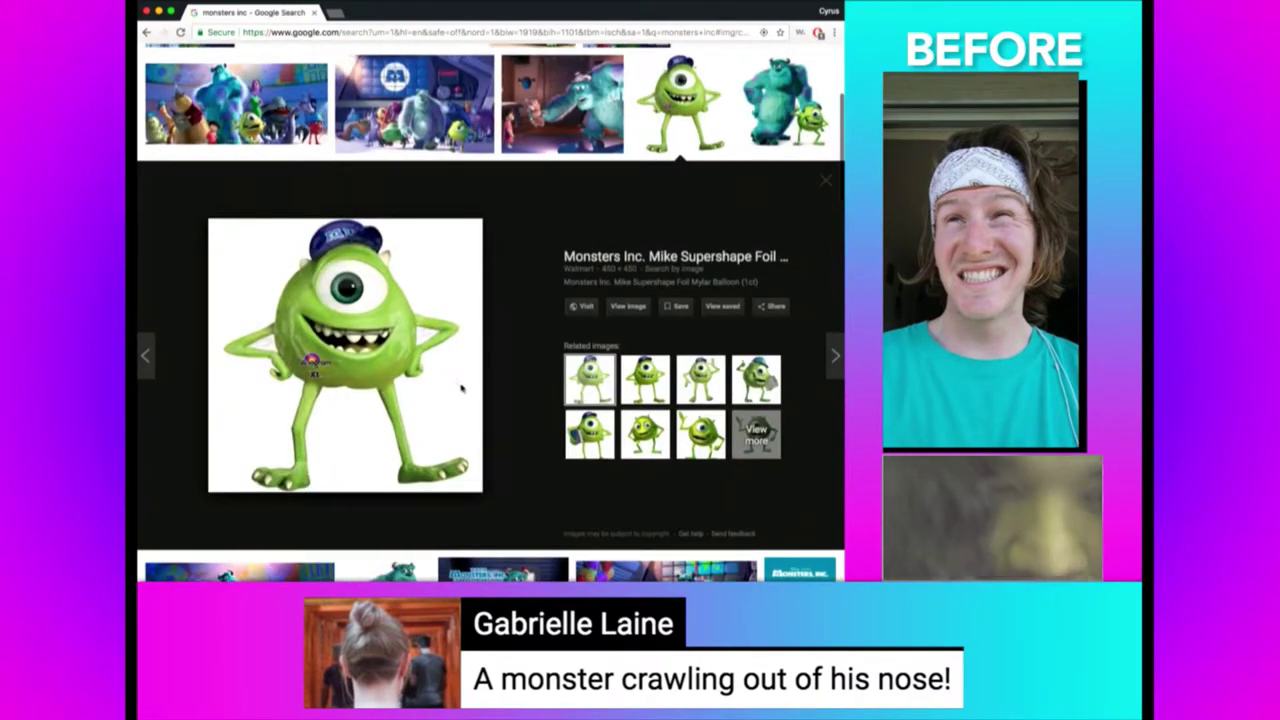
pyautogui.scroll(-5, 476, 412)
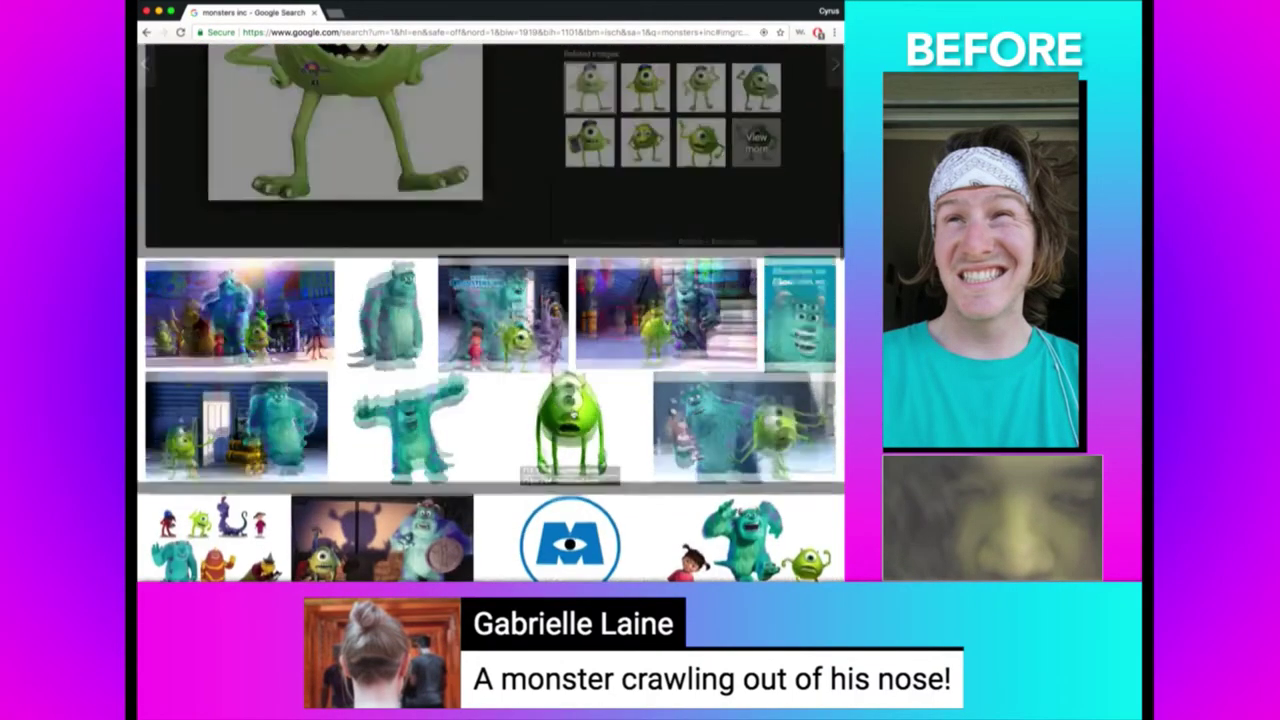
pyautogui.click(571, 430)
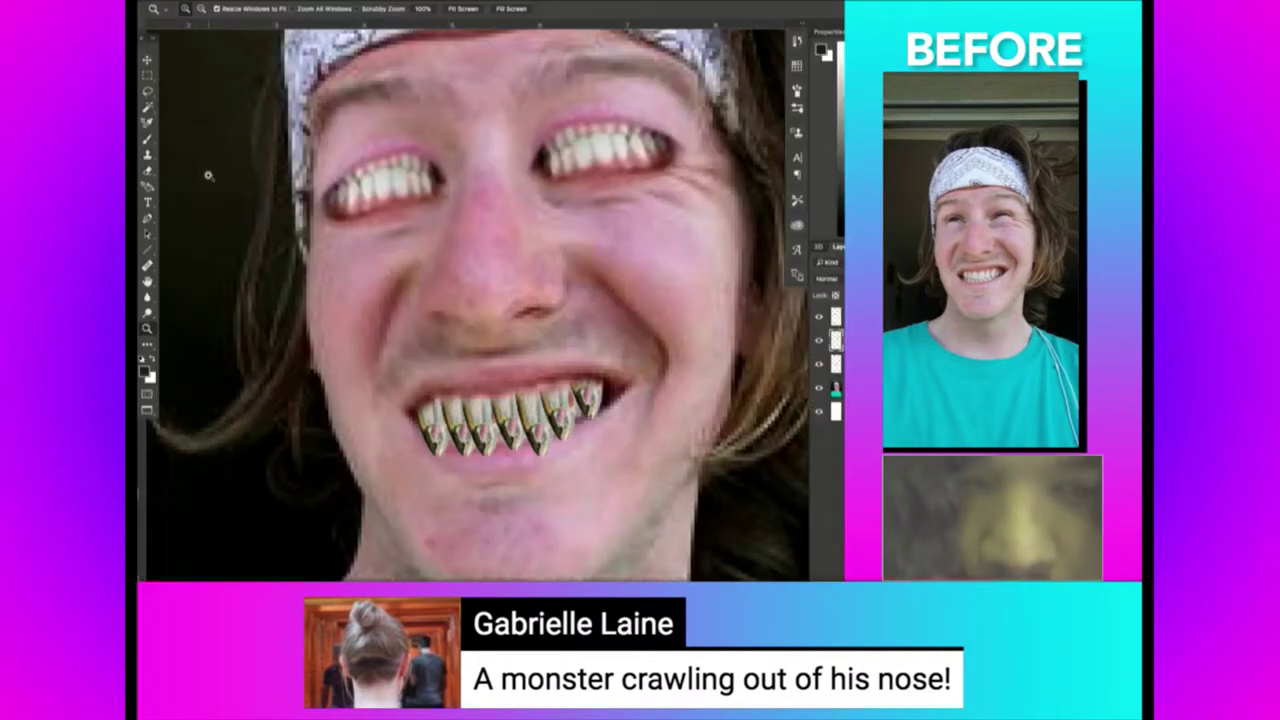
# Paste Mike Wazowski into the photo and delete his white background with the Magic Wand.
pyautogui.hotkey('ctrl', 'v')
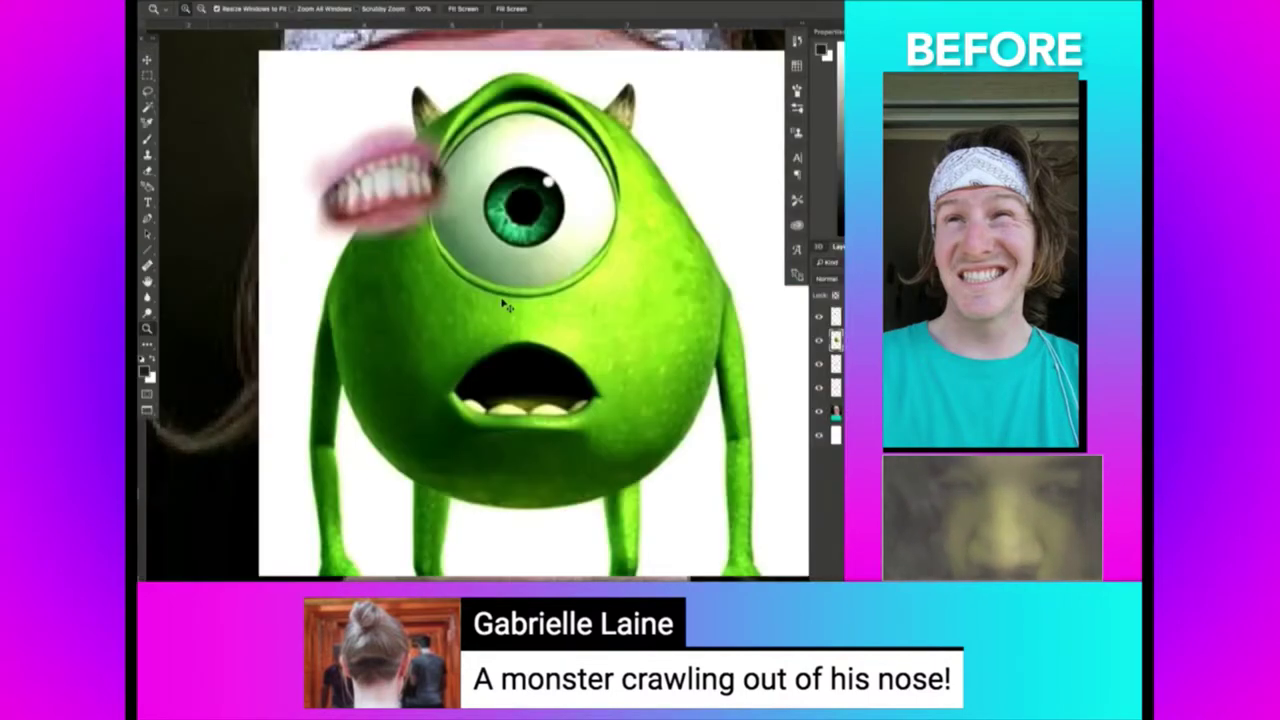
pyautogui.hotkey('ctrl', '-')
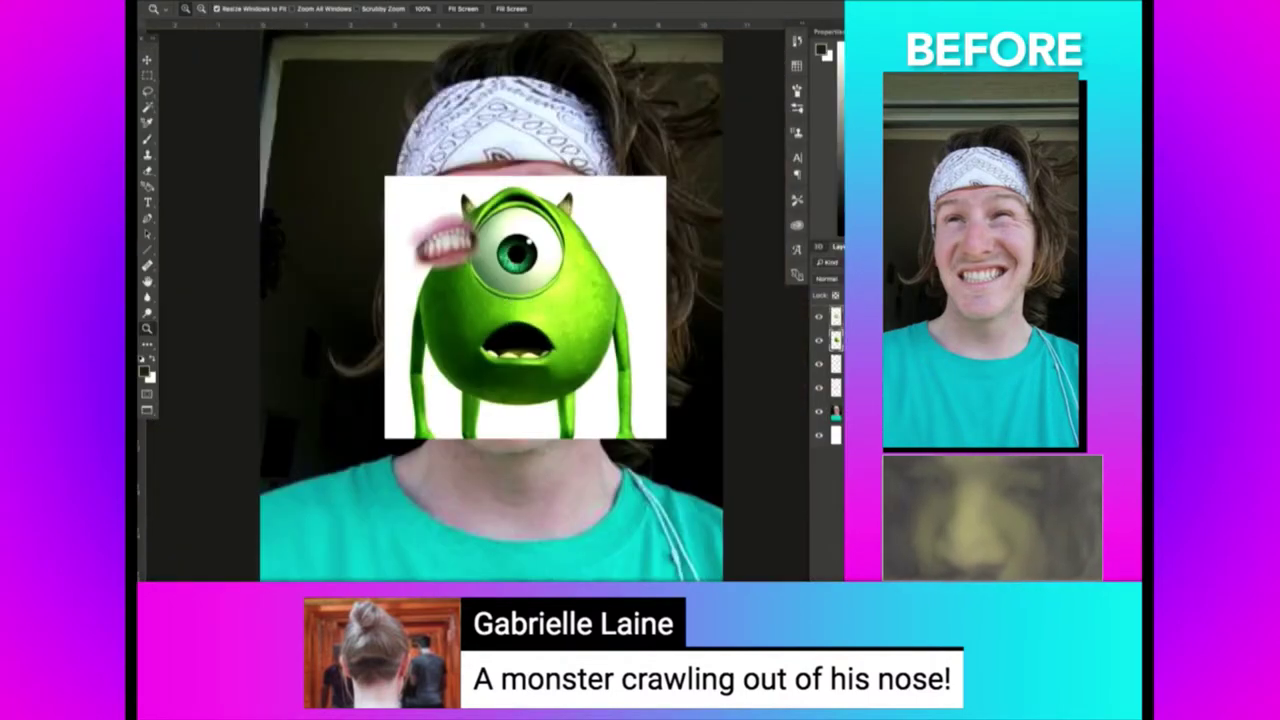
pyautogui.press('w')
pyautogui.click(430, 240)
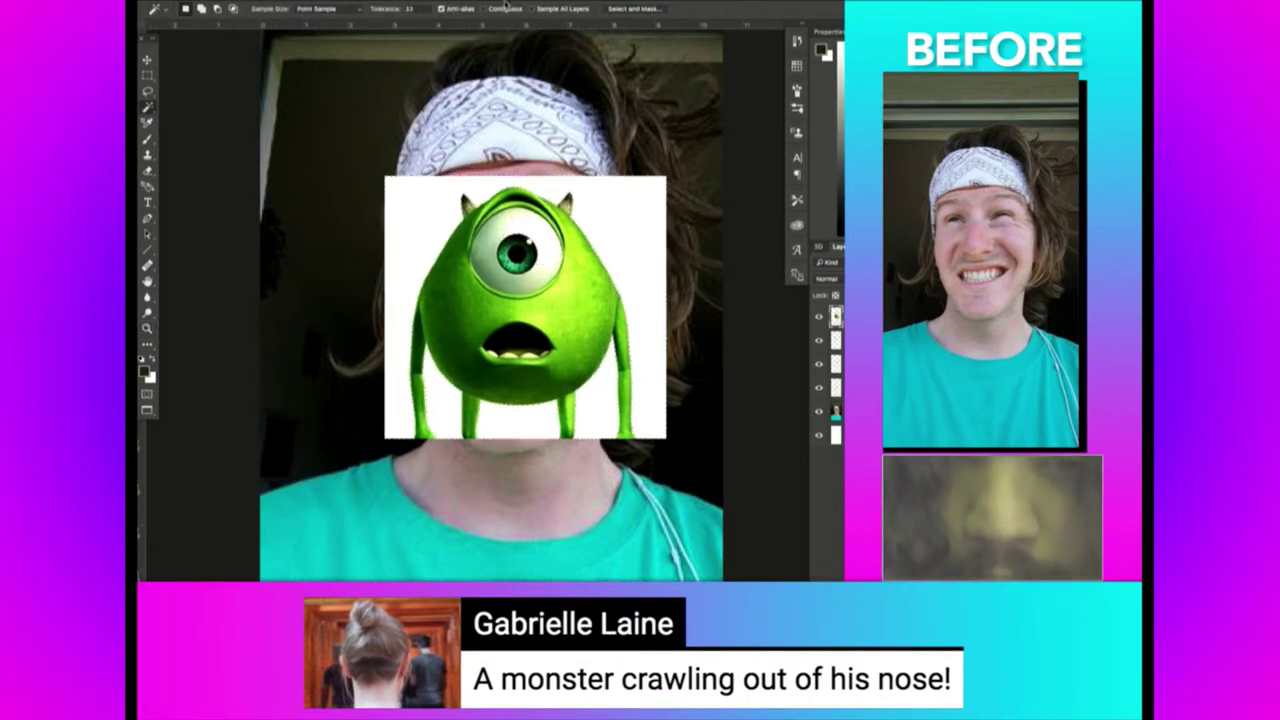
pyautogui.press('Delete')
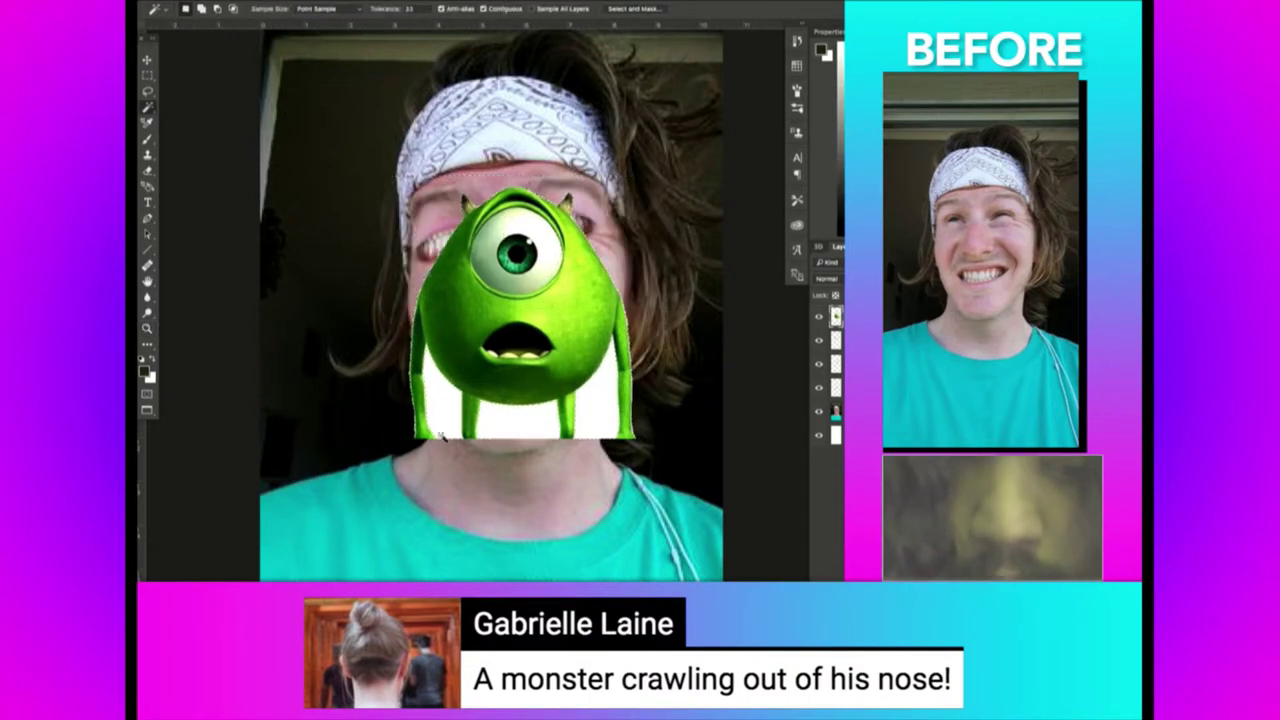
pyautogui.press('Delete')
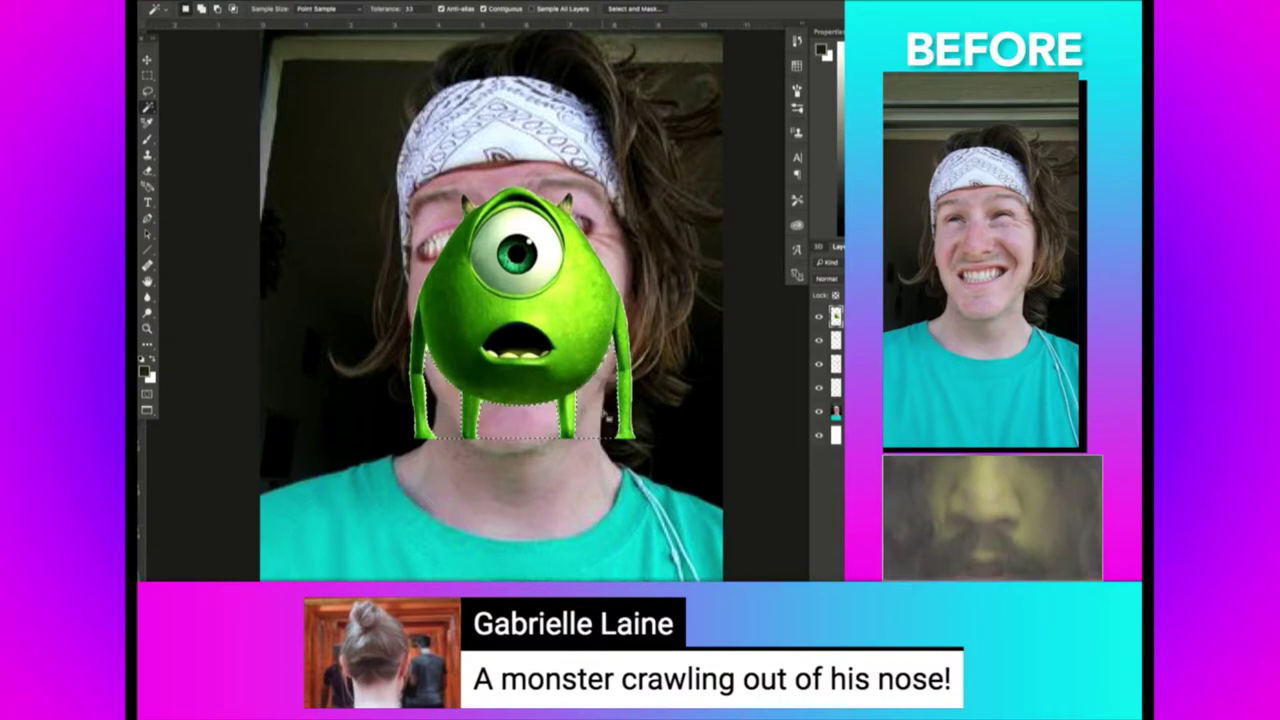
# Turn Mike upside down, flip him horizontally, and shrink him to a small size.
pyautogui.hotkey('ctrl', 't')
pyautogui.moveTo(660, 460); pyautogui.dragTo(509, 509)
pyautogui.moveTo(520, 440); pyautogui.dragTo(350, 127)
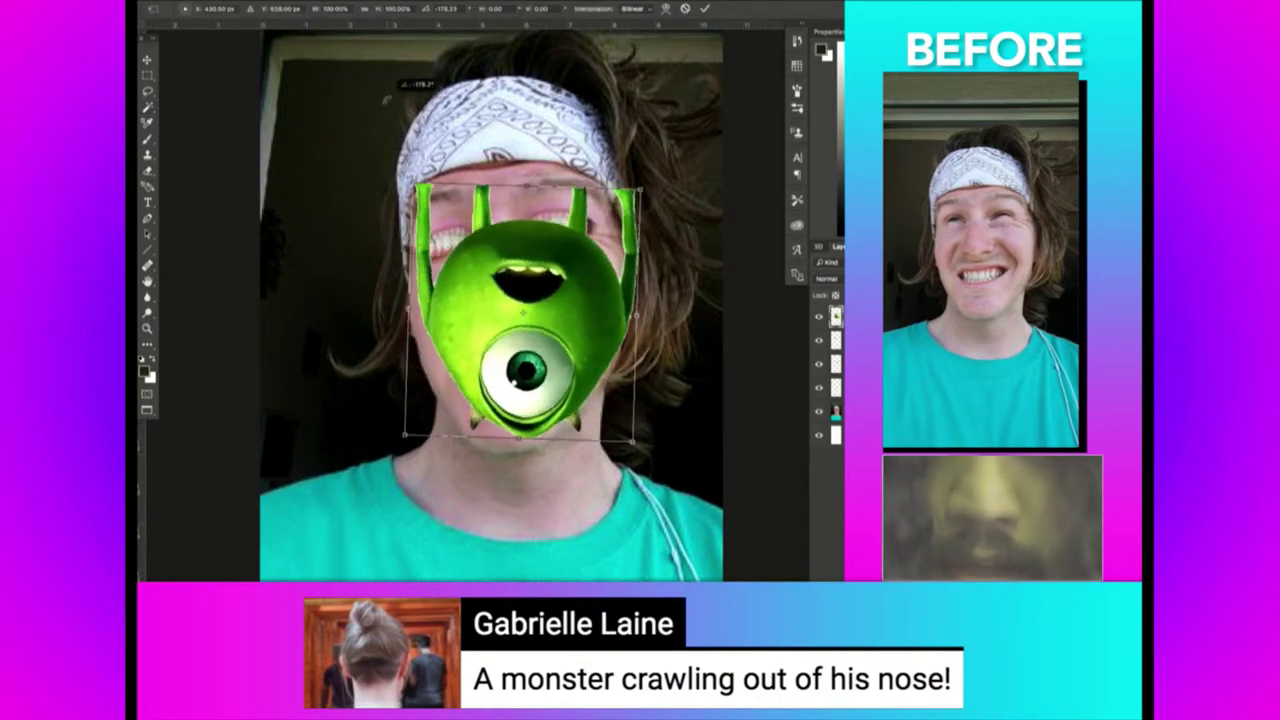
pyautogui.press('Return')
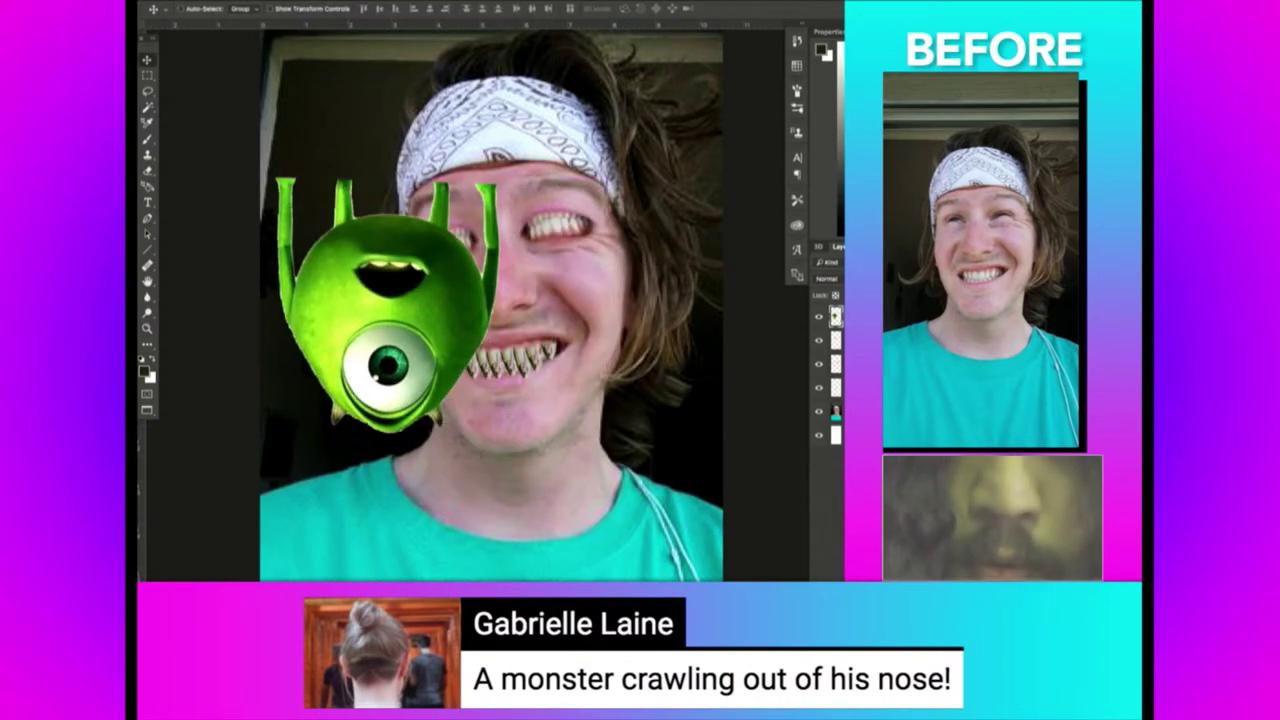
pyautogui.click(280, 2)
pyautogui.moveTo(330, 262)
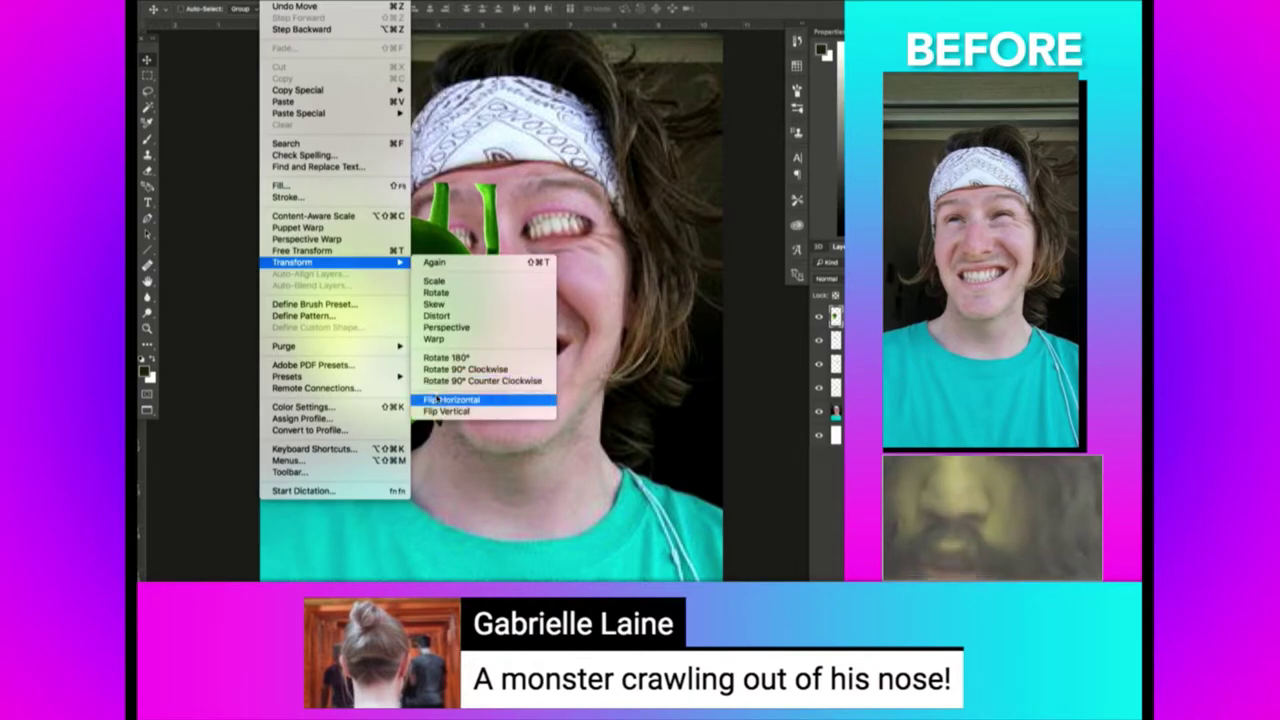
pyautogui.click(450, 399)
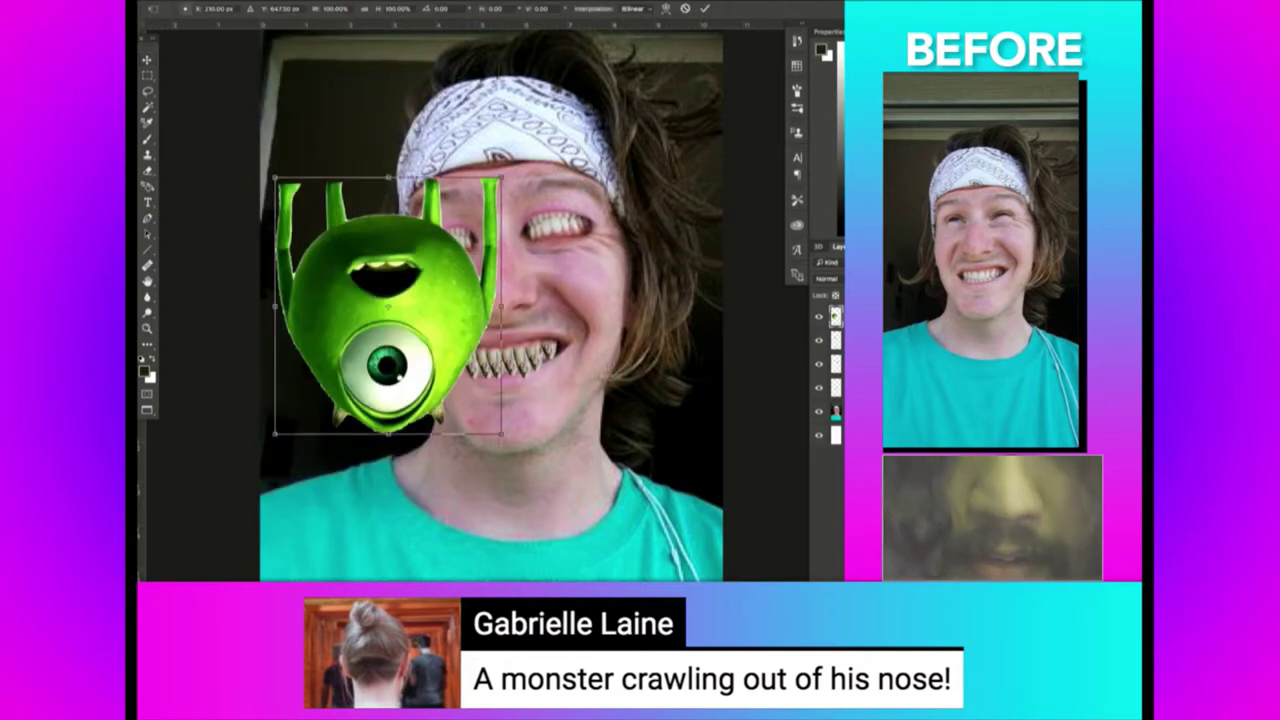
pyautogui.moveTo(502, 433)
pyautogui.mouseDown()
pyautogui.moveTo(412, 338)
pyautogui.moveTo(517, 306)
pyautogui.mouseUp()
pyautogui.press('Return')
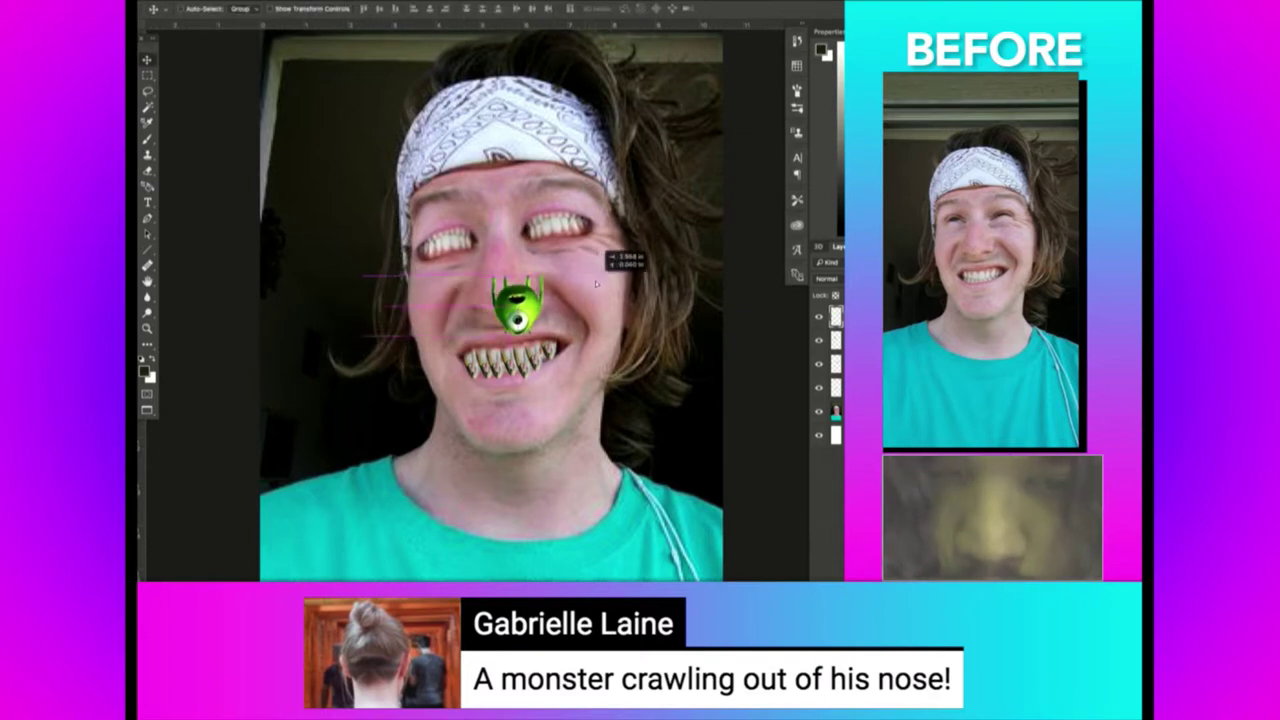
# Tilt Mike about 14 degrees and warp his body upward.
pyautogui.hotkey('ctrl', 't')
pyautogui.moveTo(625, 330); pyautogui.dragTo(632, 300)
pyautogui.press('Return')
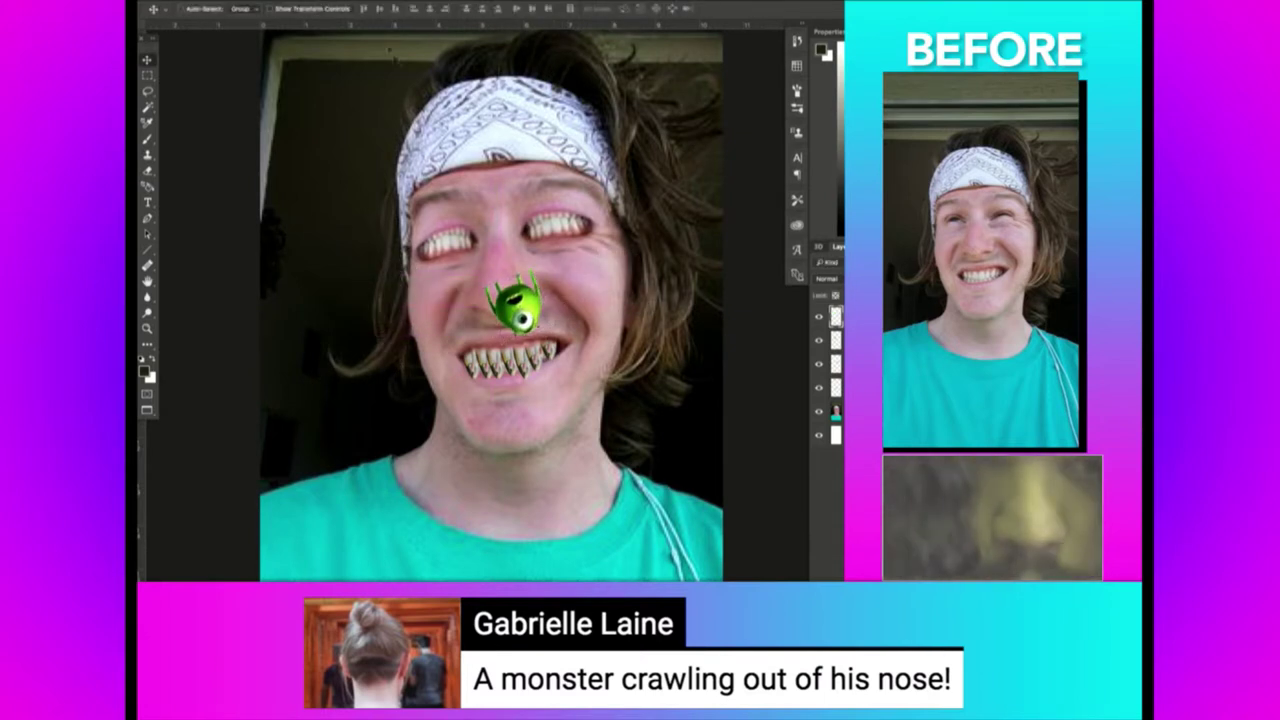
pyautogui.click(272, 0)
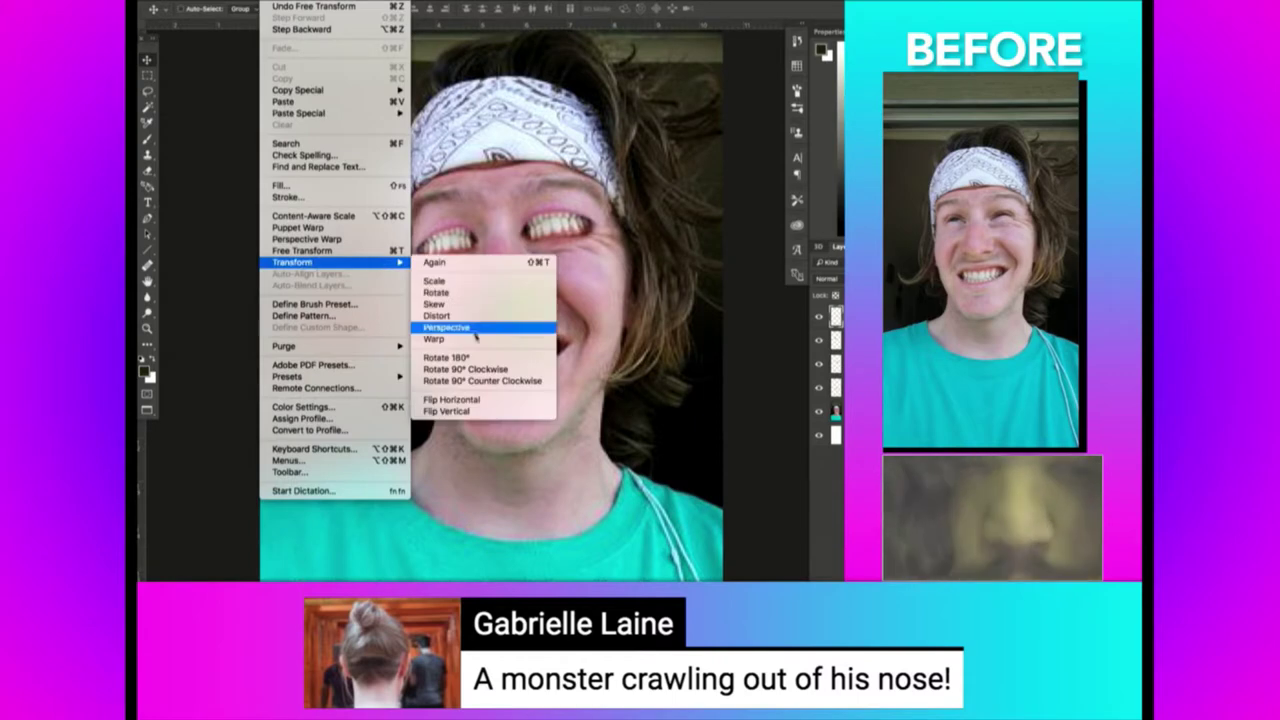
pyautogui.click(440, 338)
pyautogui.moveTo(513, 292); pyautogui.dragTo(518, 274)
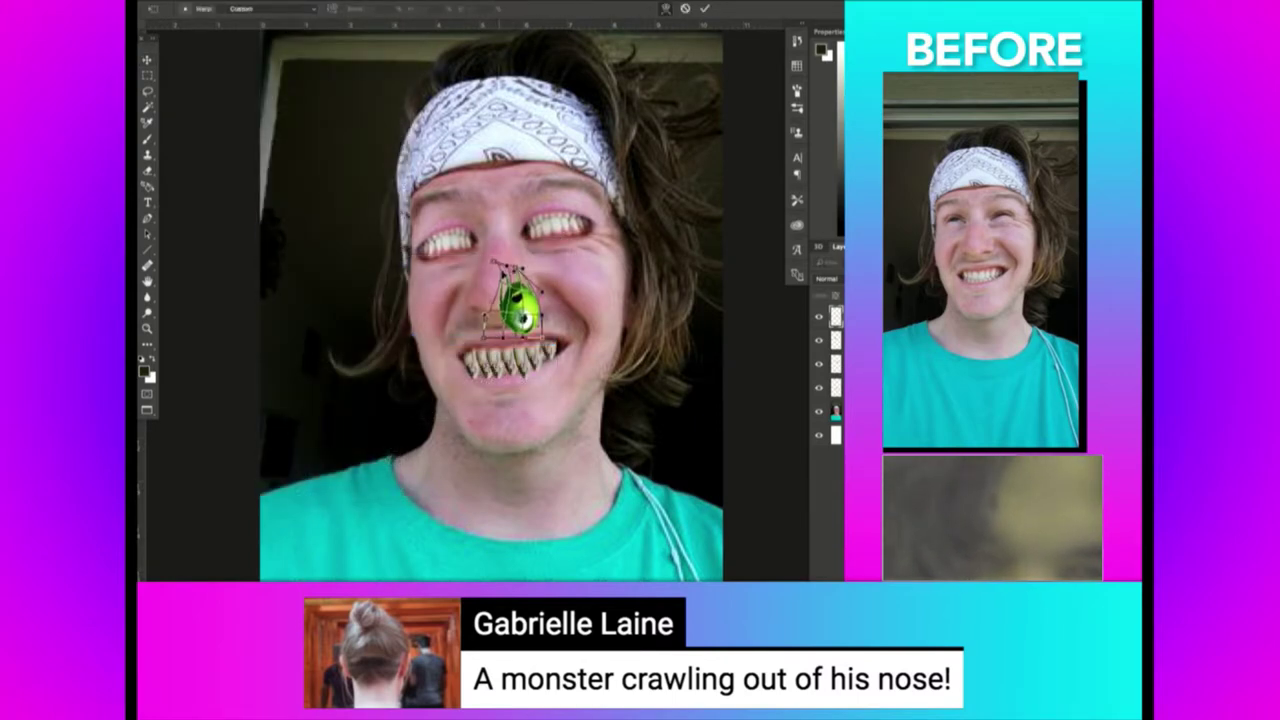
pyautogui.press('Return')
# Move Mike down onto the man's nose and scale him down further.
pyautogui.moveTo(541, 252); pyautogui.dragTo(554, 284)
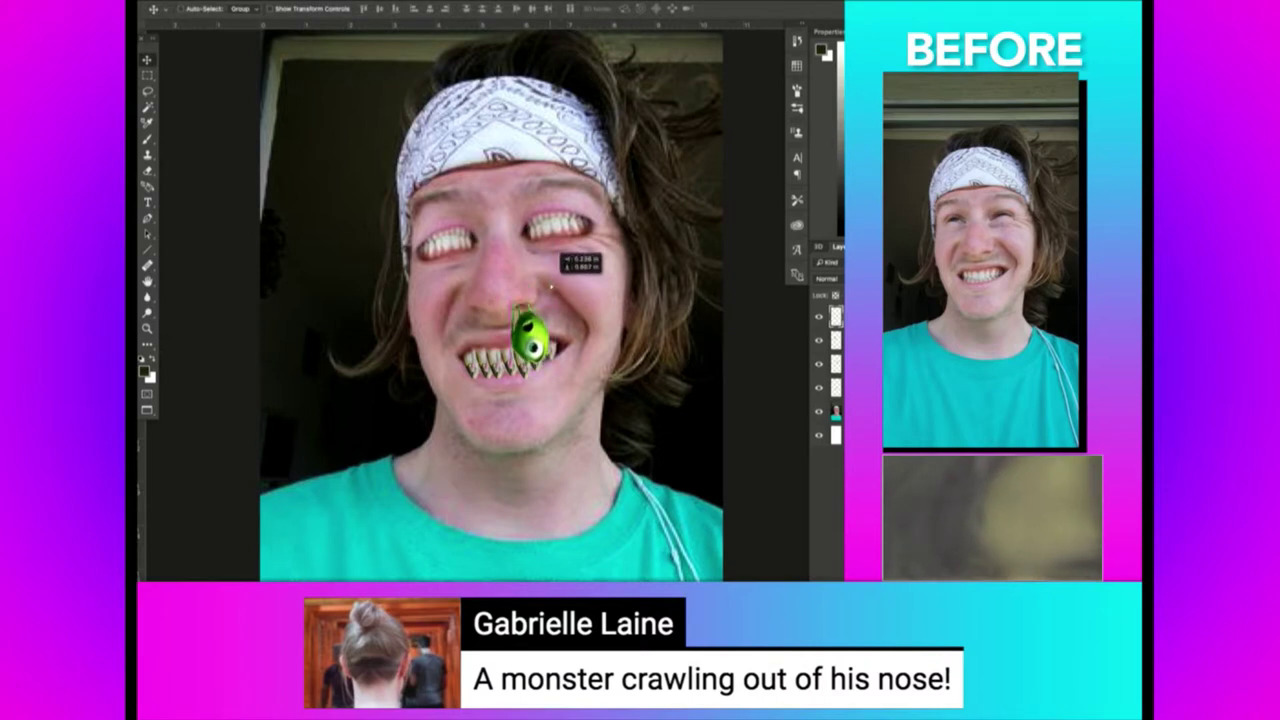
pyautogui.hotkey('ctrl', 't')
pyautogui.moveTo(552, 368); pyautogui.dragTo(546, 357)
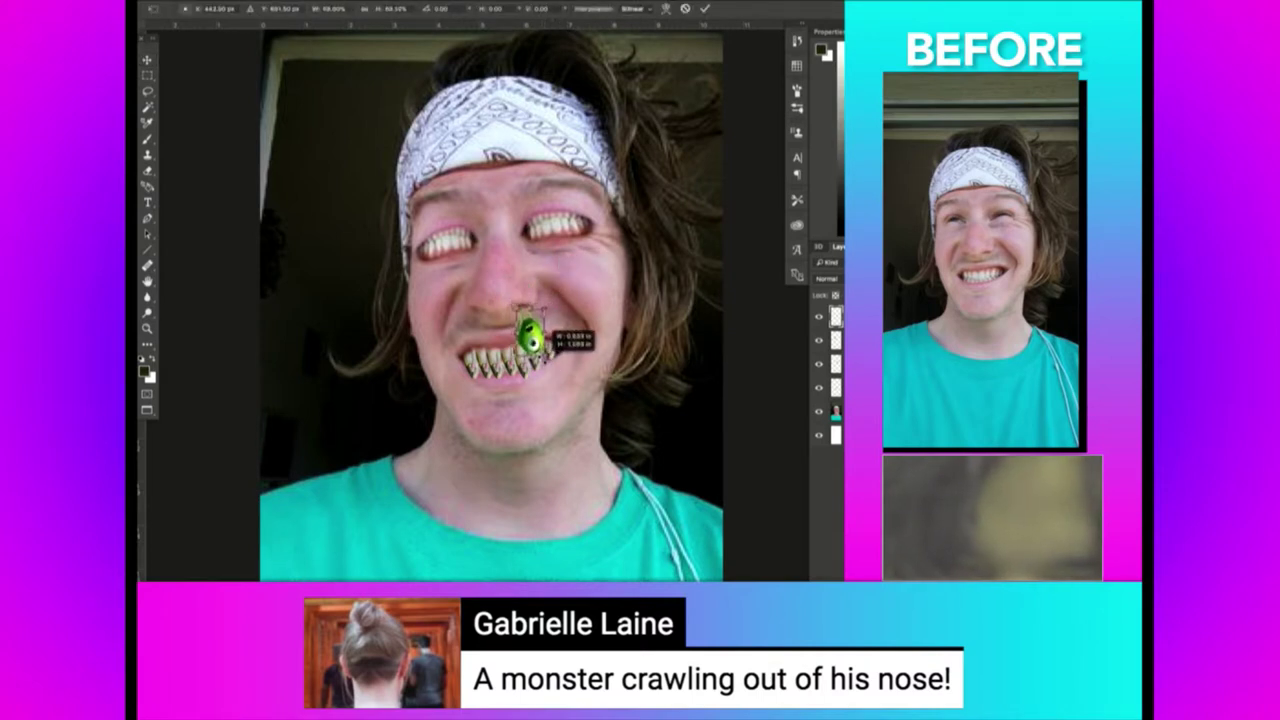
pyautogui.press('Return')
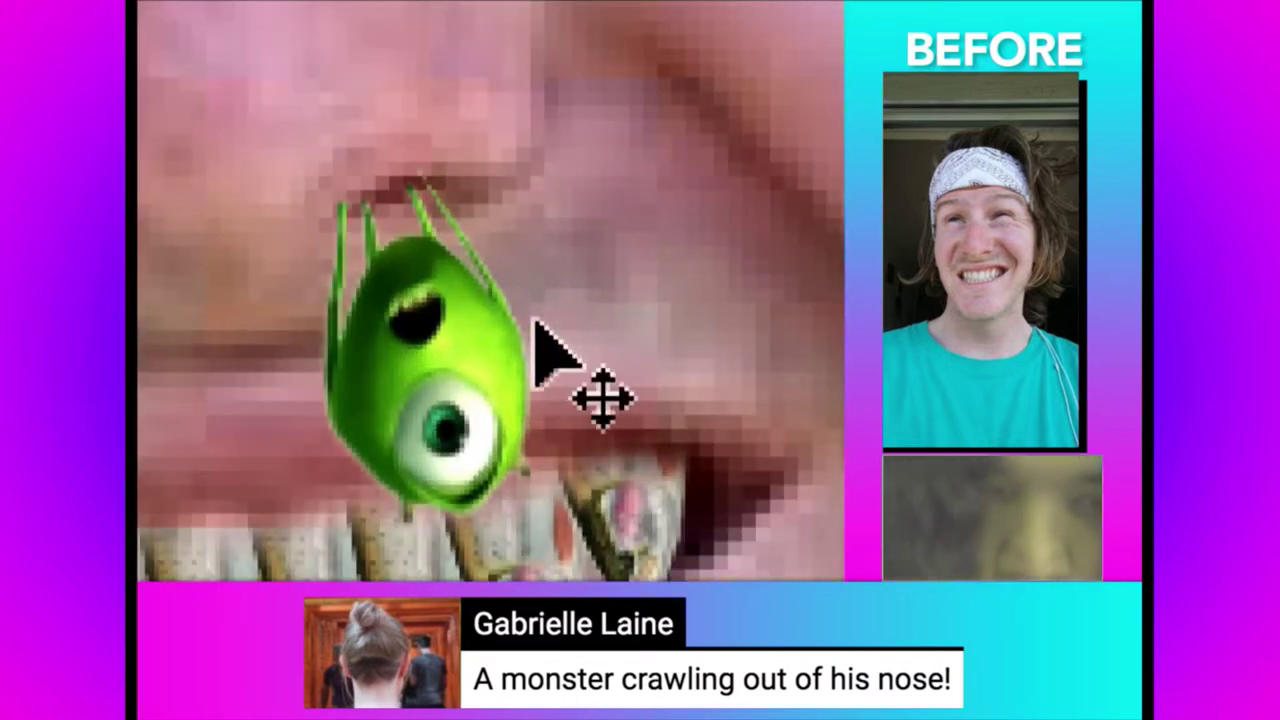
# Shift the monster right and up so it sits tucked under the nostril.
pyautogui.moveTo(535, 325); pyautogui.dragTo(567, 327)
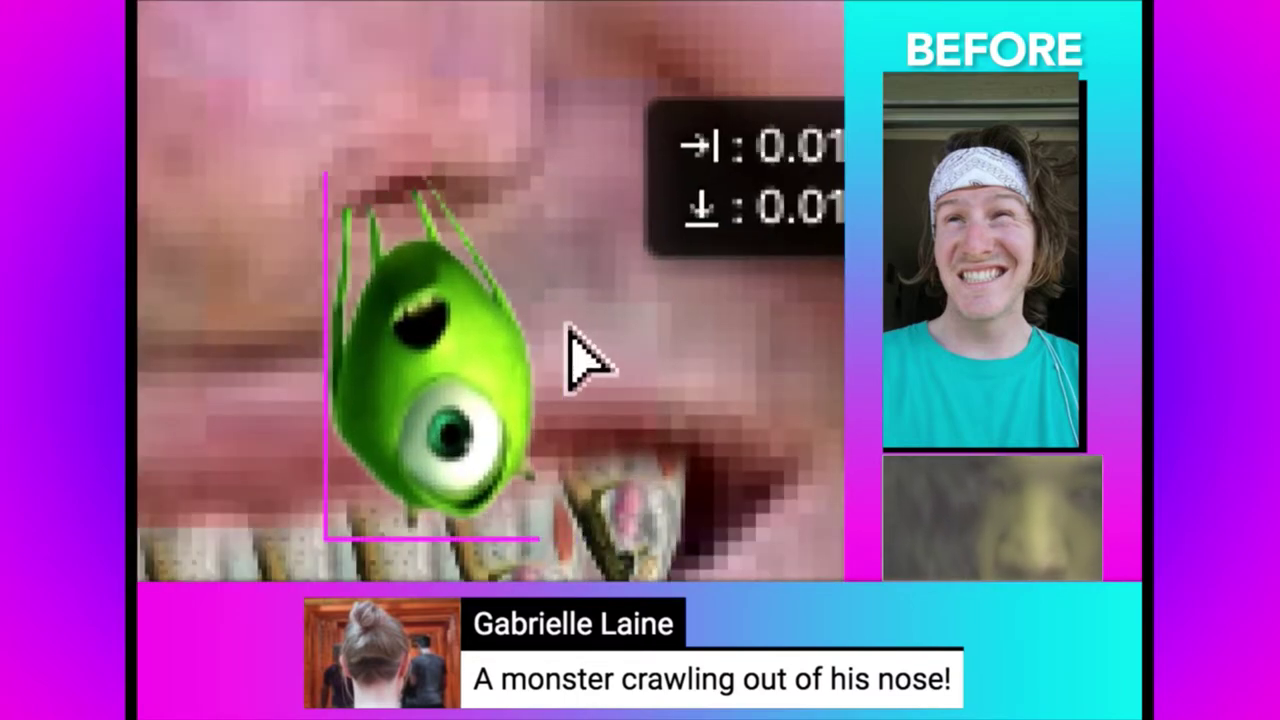
pyautogui.press('z')
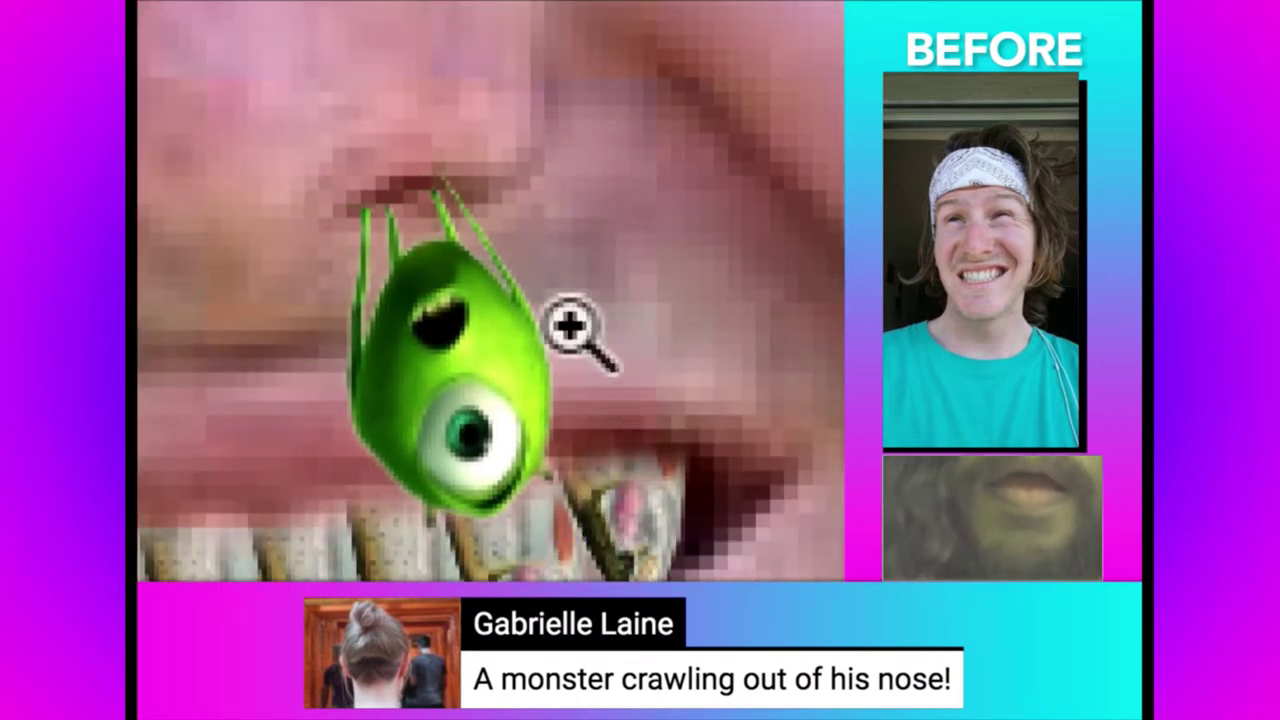
pyautogui.keyDown('alt'); pyautogui.click(614, 318); pyautogui.keyUp('alt')
pyautogui.keyDown('alt'); pyautogui.click(613, 319); pyautogui.keyUp('alt')
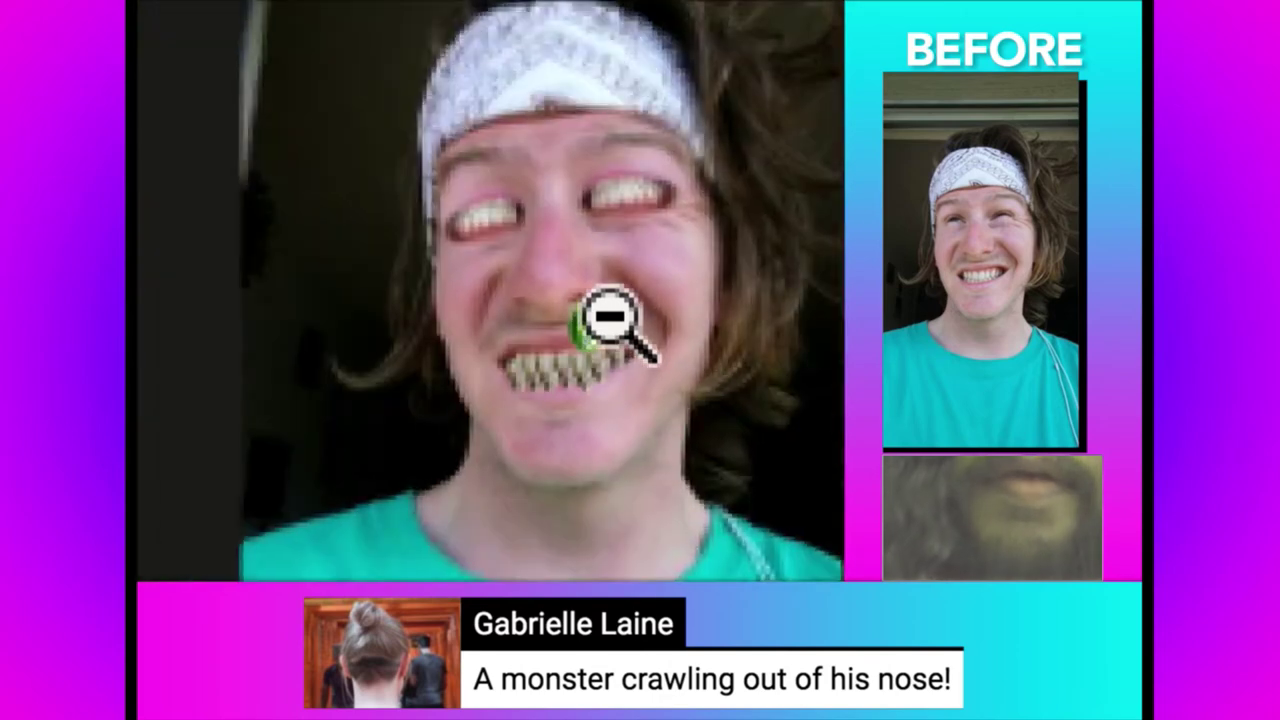
pyautogui.click(600, 314)
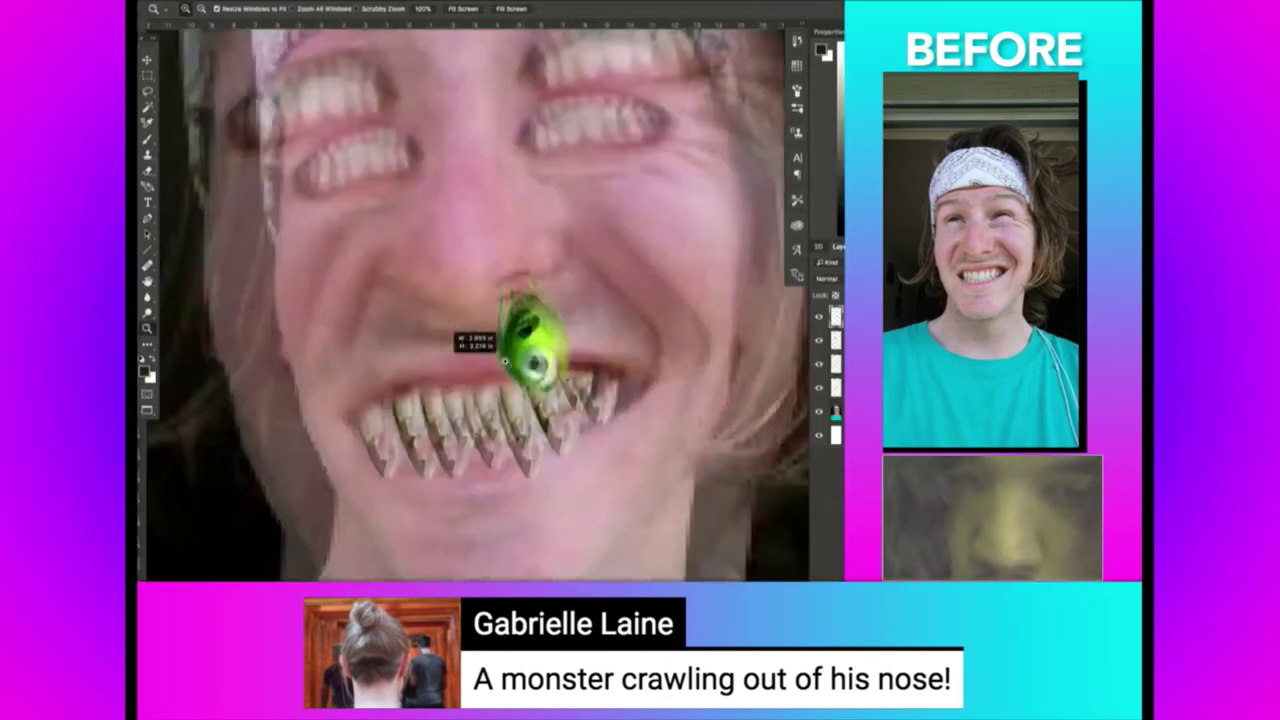
pyautogui.click(500, 325)
pyautogui.press('v')
pyautogui.moveTo(506, 365); pyautogui.dragTo(550, 270)
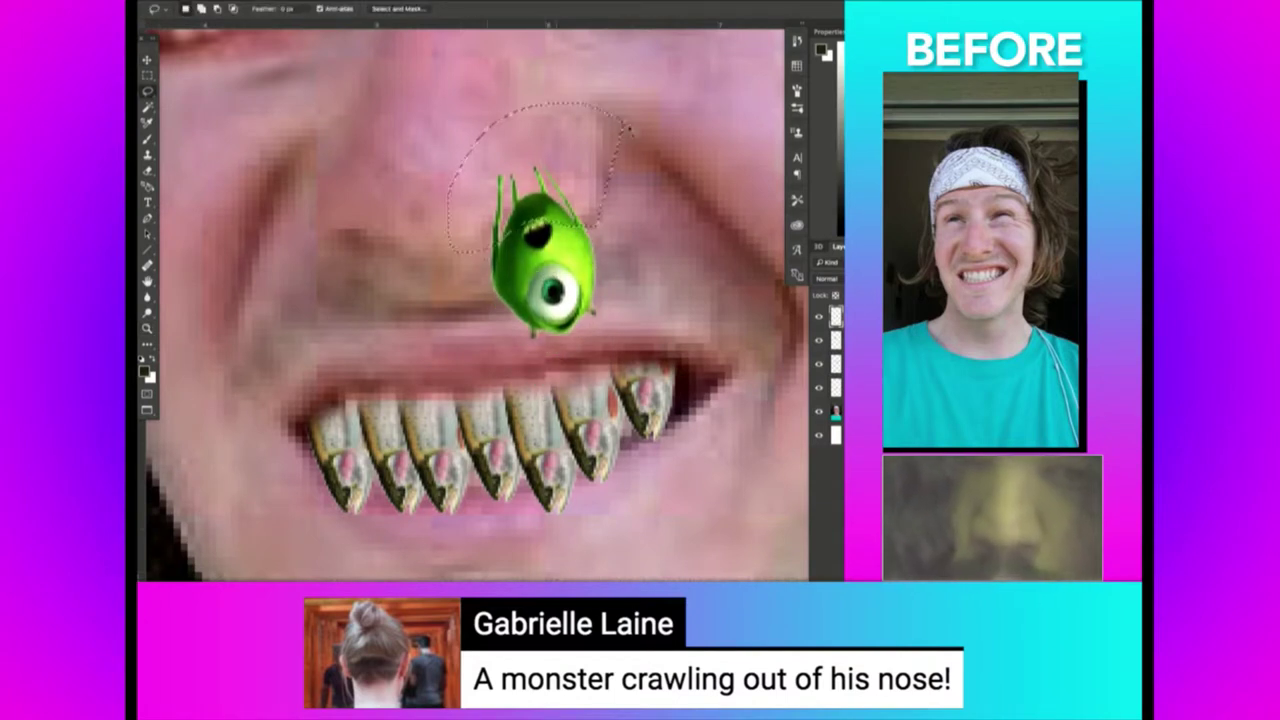
# Delete the selected monster legs, deselect, and zoom back out to the whole photo.
pyautogui.press('Delete')
pyautogui.hotkey('ctrl', 'd')
pyautogui.press('e')
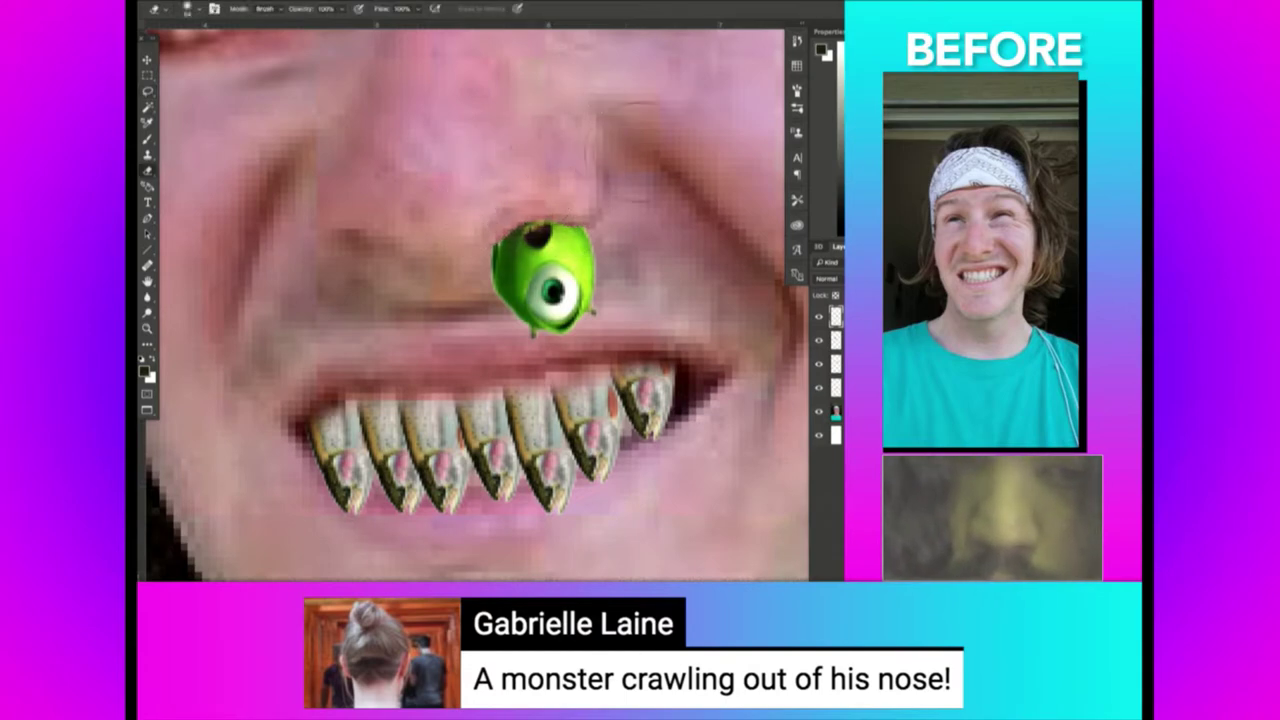
pyautogui.press('z')
pyautogui.keyDown('alt'); pyautogui.click(625, 195); pyautogui.keyUp('alt')
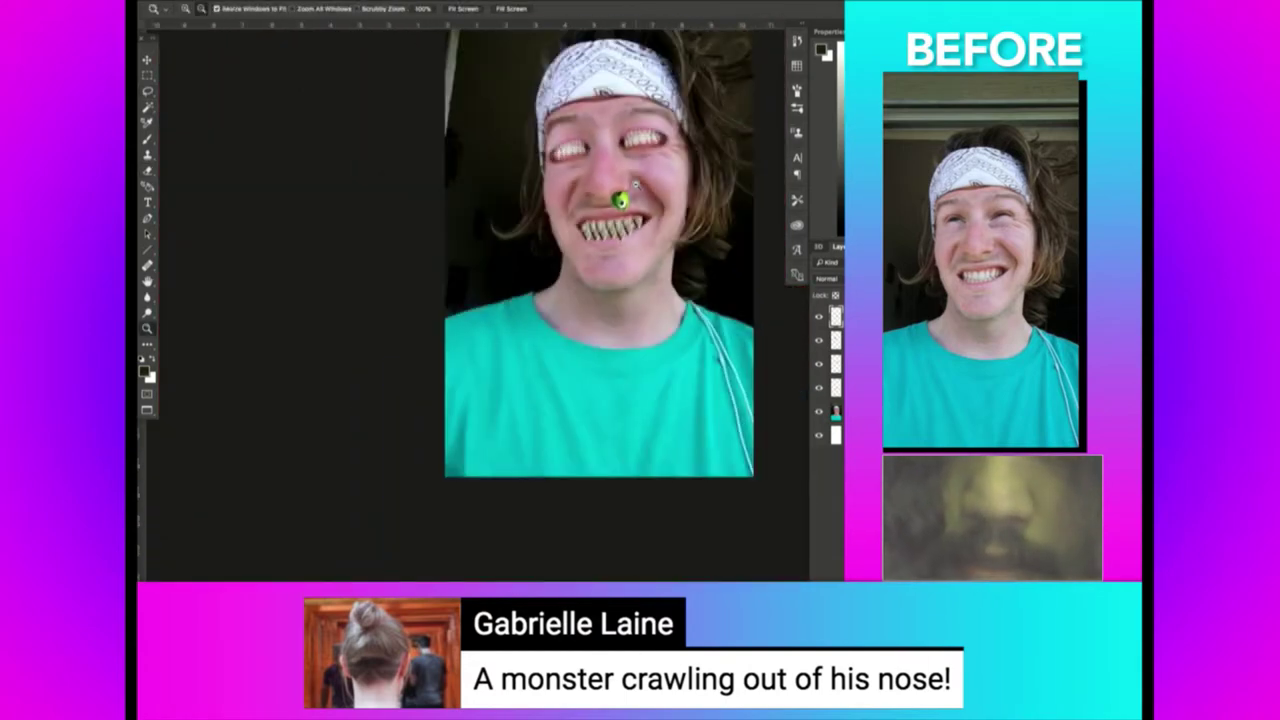
# Compare with the original in the browser, then zoom in on the woman's face and nose.
pyautogui.press('super+Tab')
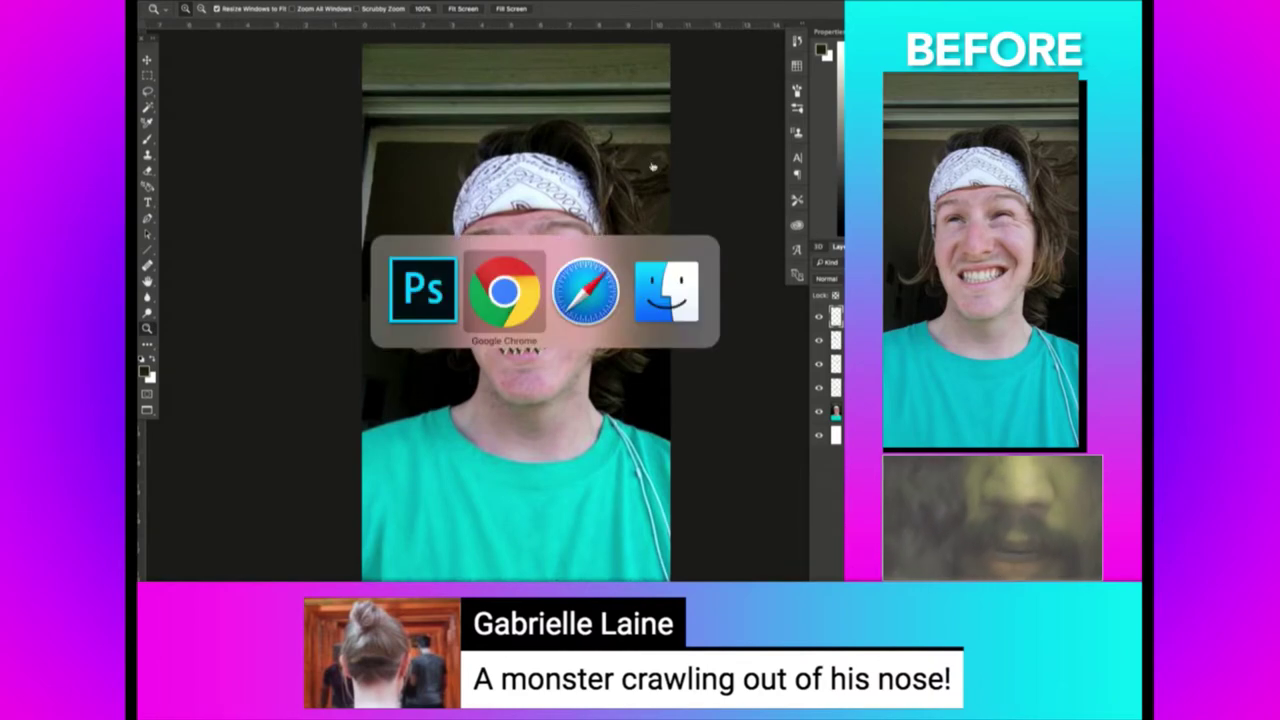
pyautogui.press('super+Tab')
pyautogui.press('super+Tab')
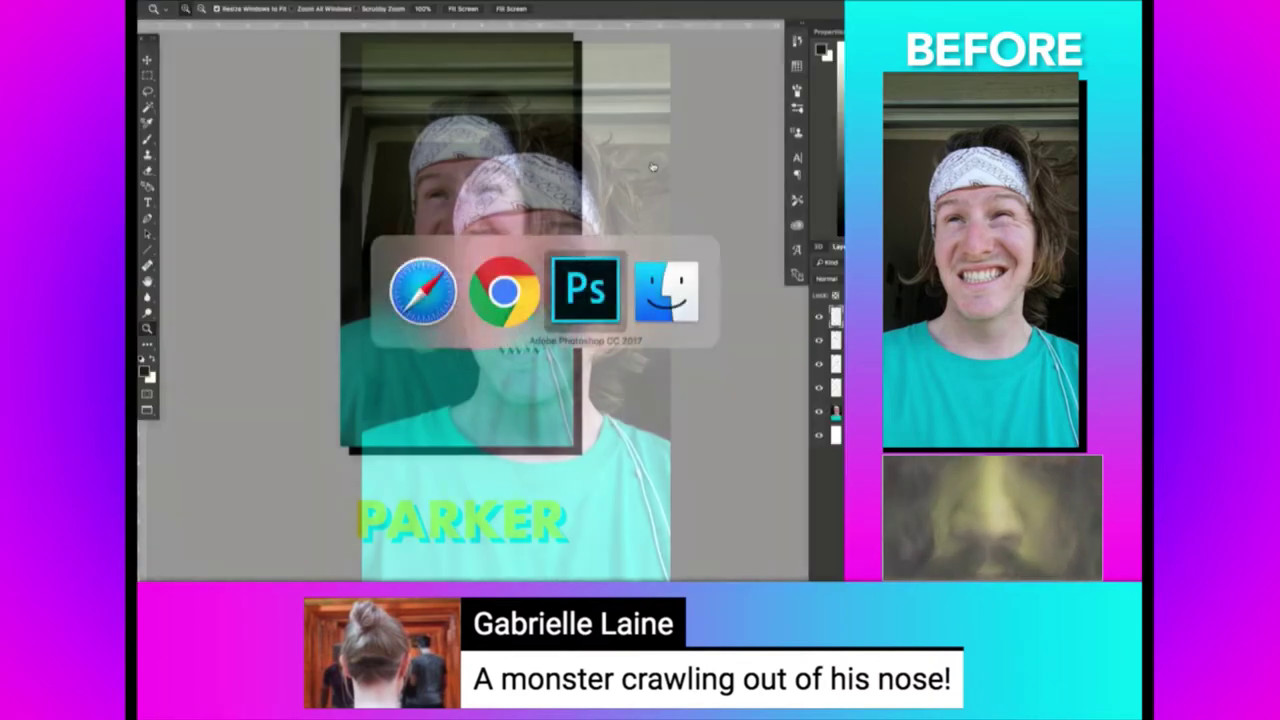
pyautogui.hscroll(3, 651, 161)
pyautogui.click(512, 233)
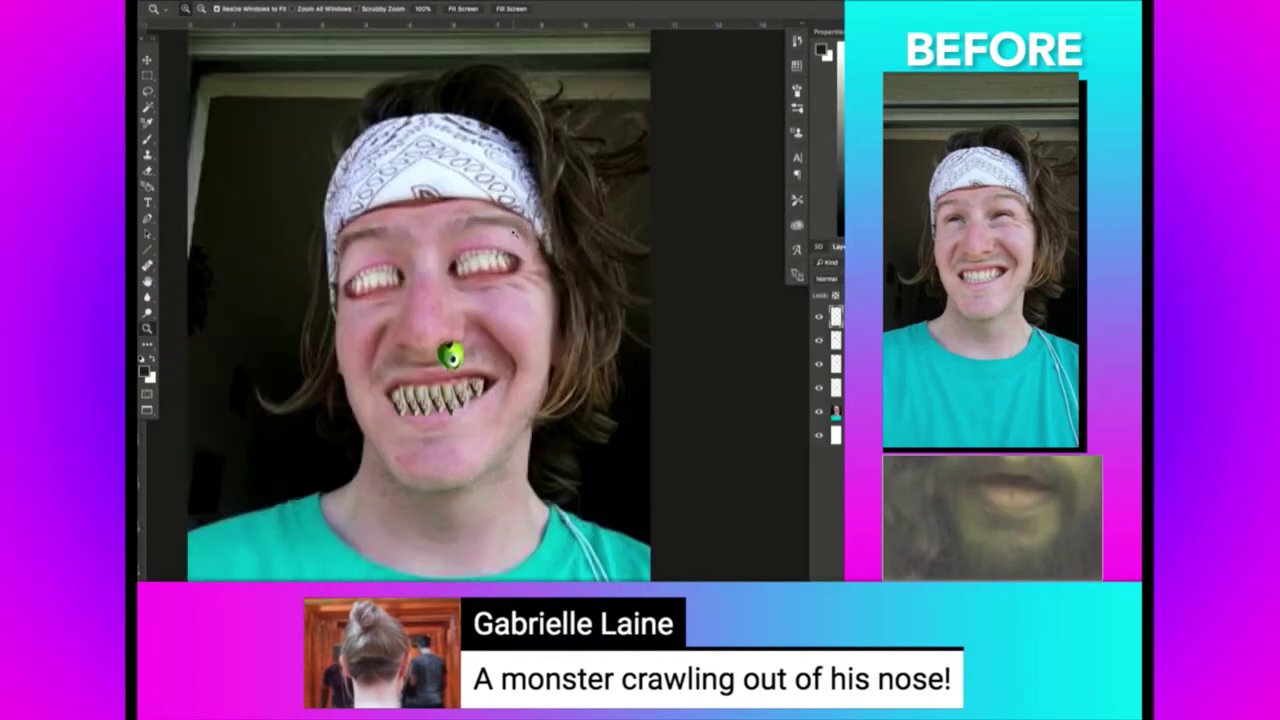
pyautogui.moveTo(447, 368); pyautogui.dragTo(448, 373)
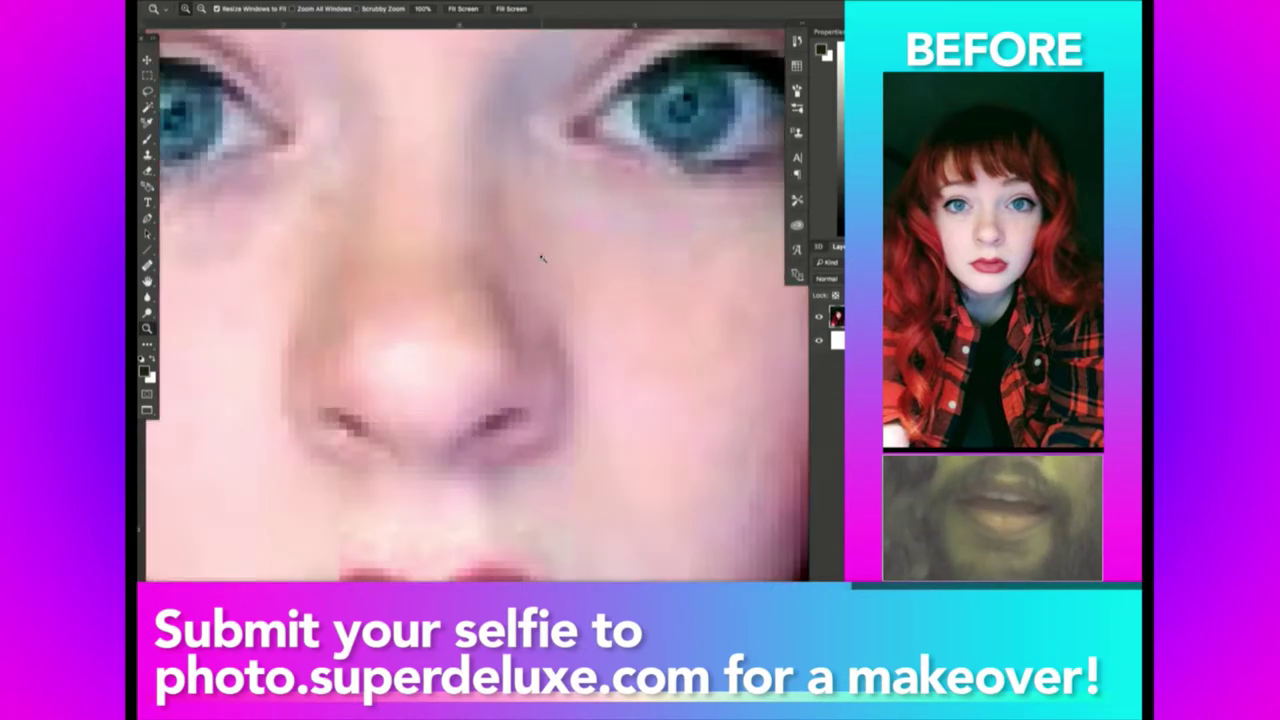
# Zoom in and out on the woman's nose to inspect the photo.
pyautogui.keyDown('alt'); pyautogui.click(473, 214); pyautogui.keyUp('alt')
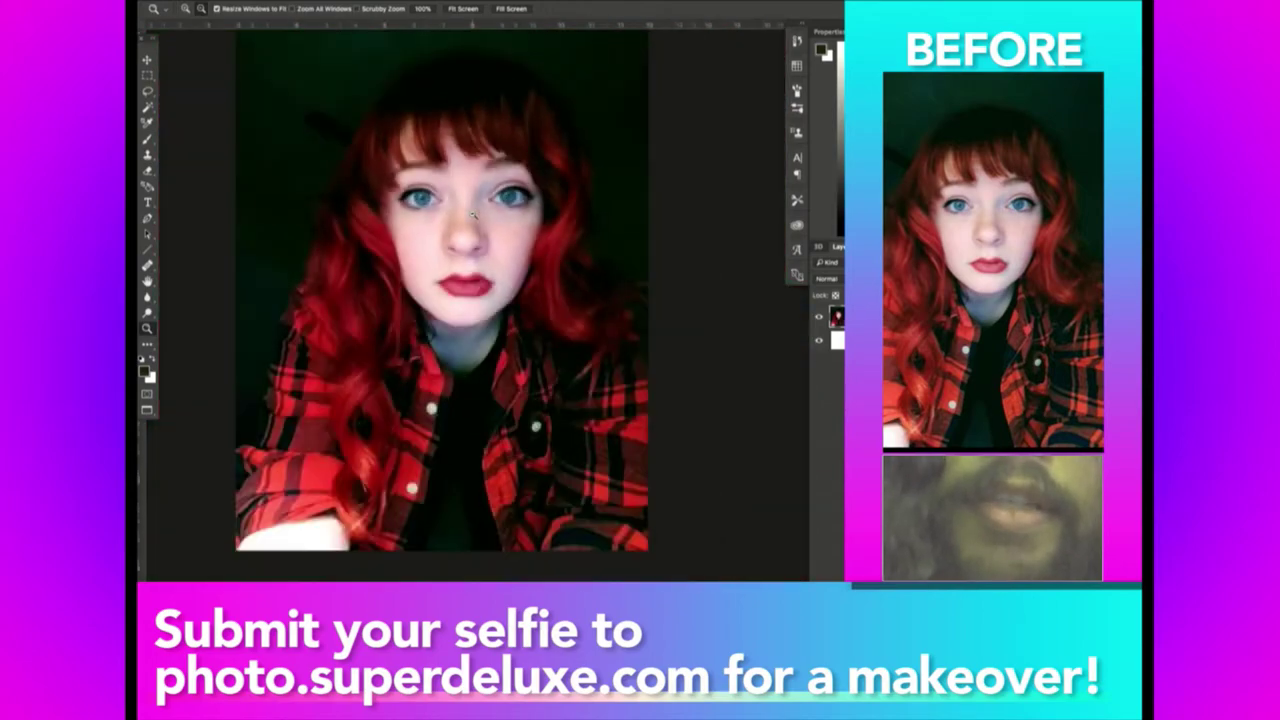
pyautogui.click(473, 214)
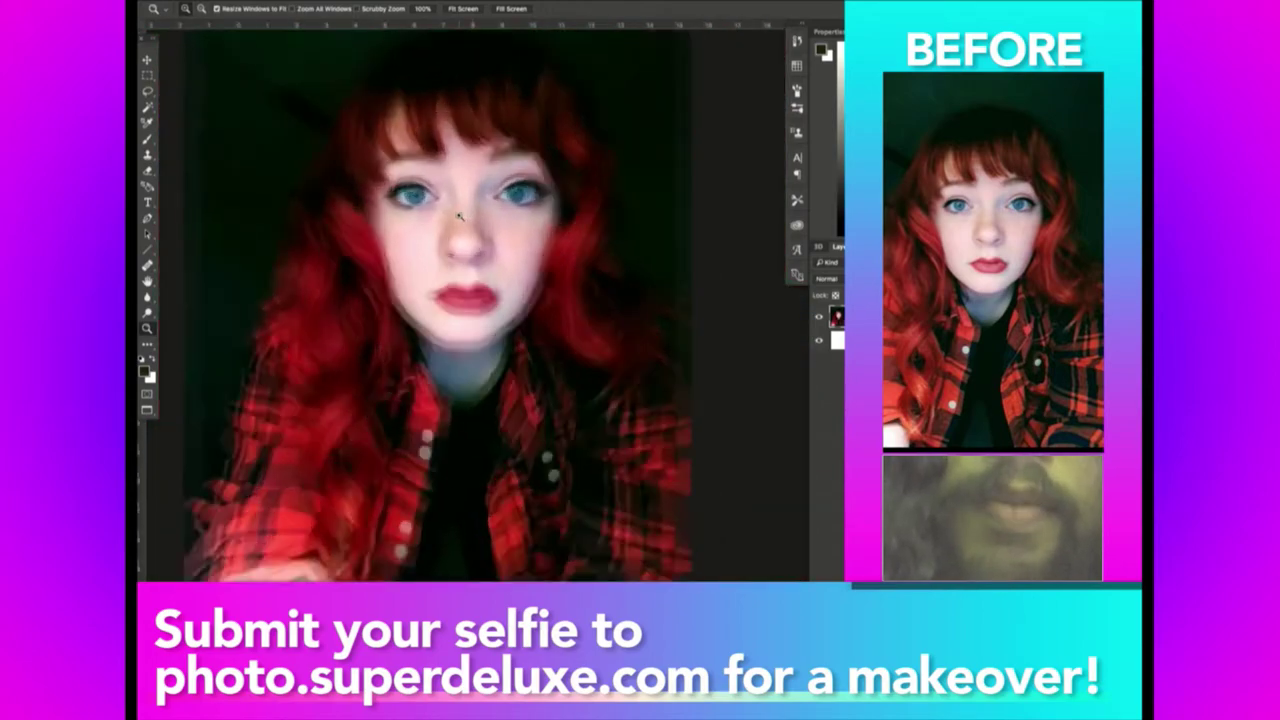
pyautogui.keyDown('alt'); pyautogui.click(459, 216); pyautogui.keyUp('alt')
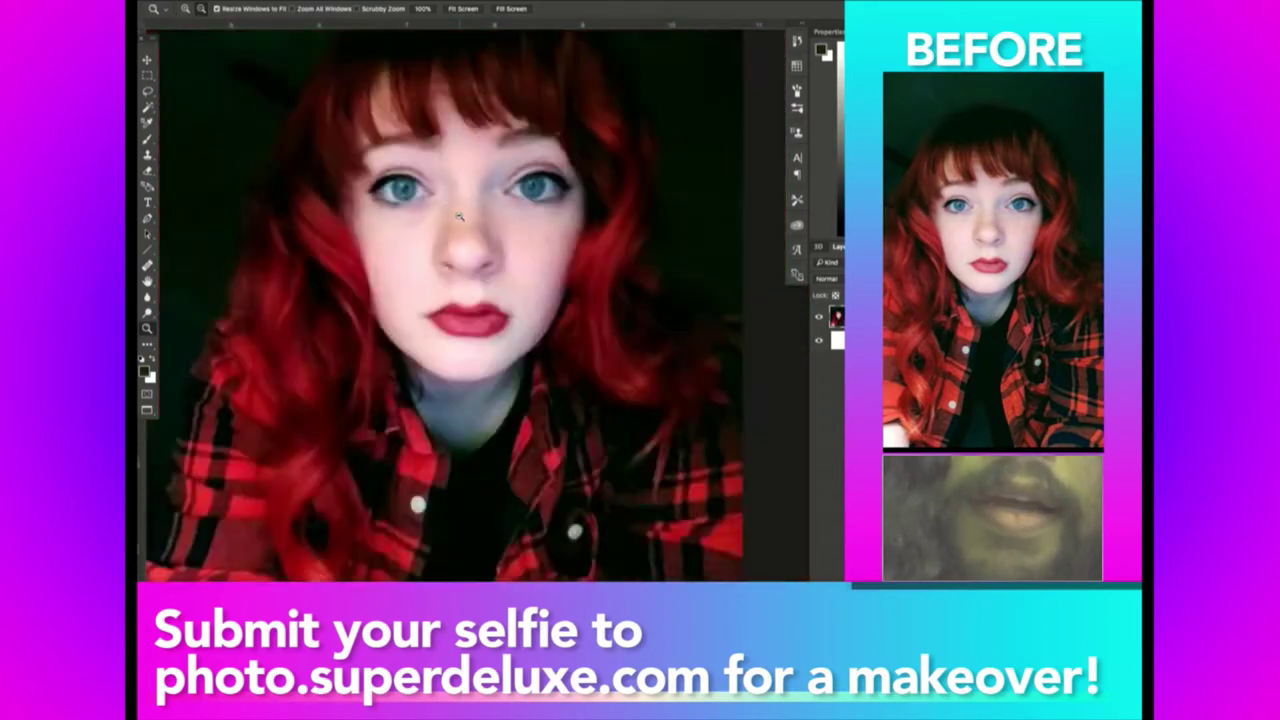
pyautogui.click(459, 216)
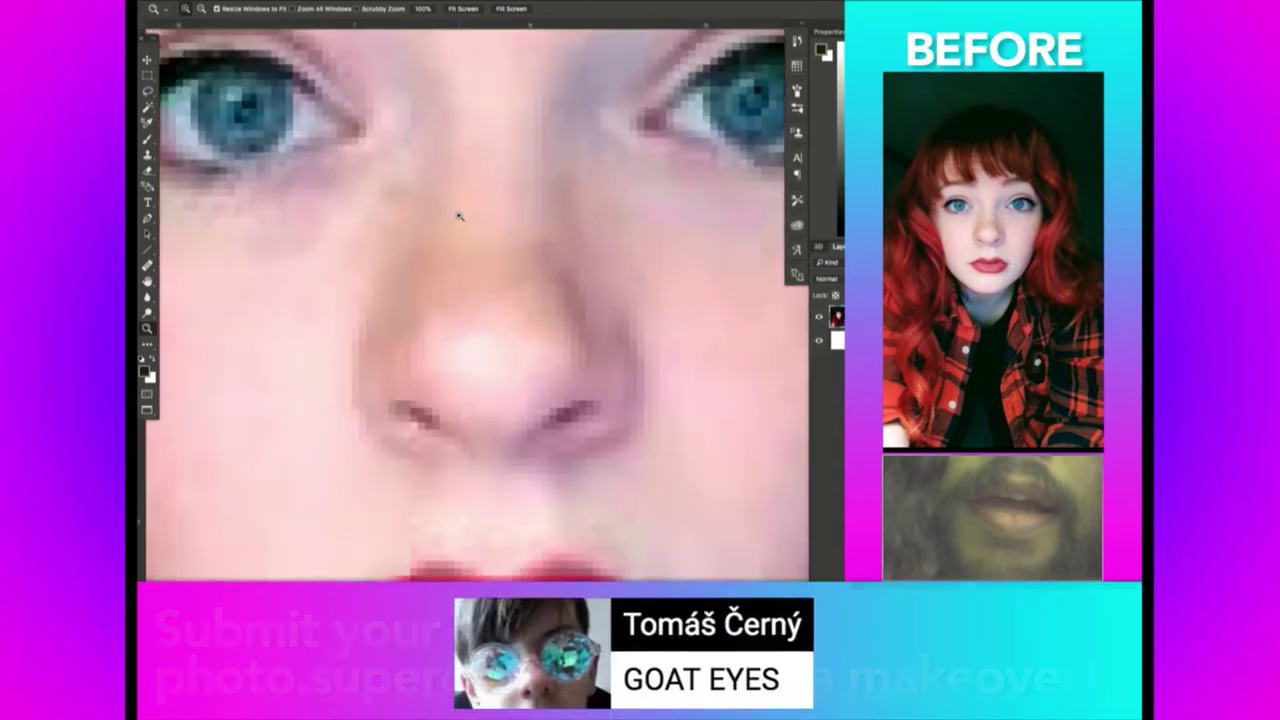
pyautogui.keyDown('alt'); pyautogui.click(459, 216); pyautogui.keyUp('alt')
pyautogui.keyDown('alt'); pyautogui.click(459, 216); pyautogui.keyUp('alt')
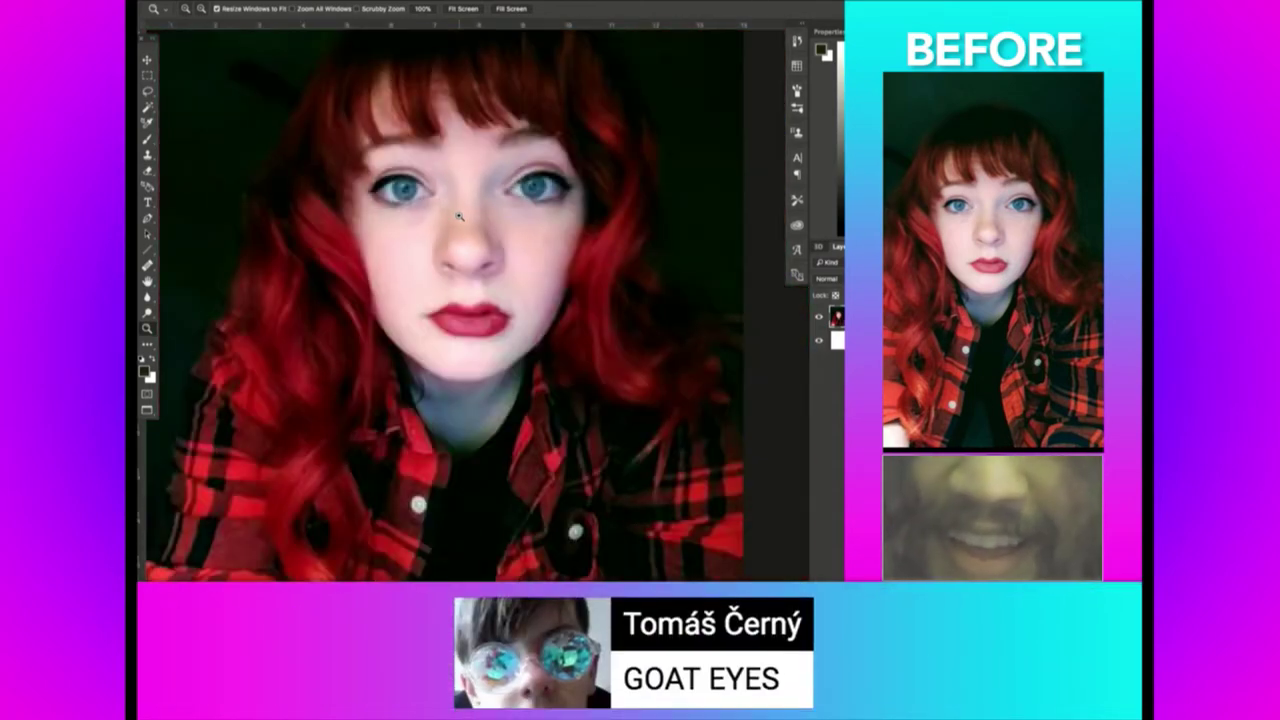
# Switch to Chrome and run a Google image search for 'goat'.
pyautogui.press('super+Tab')
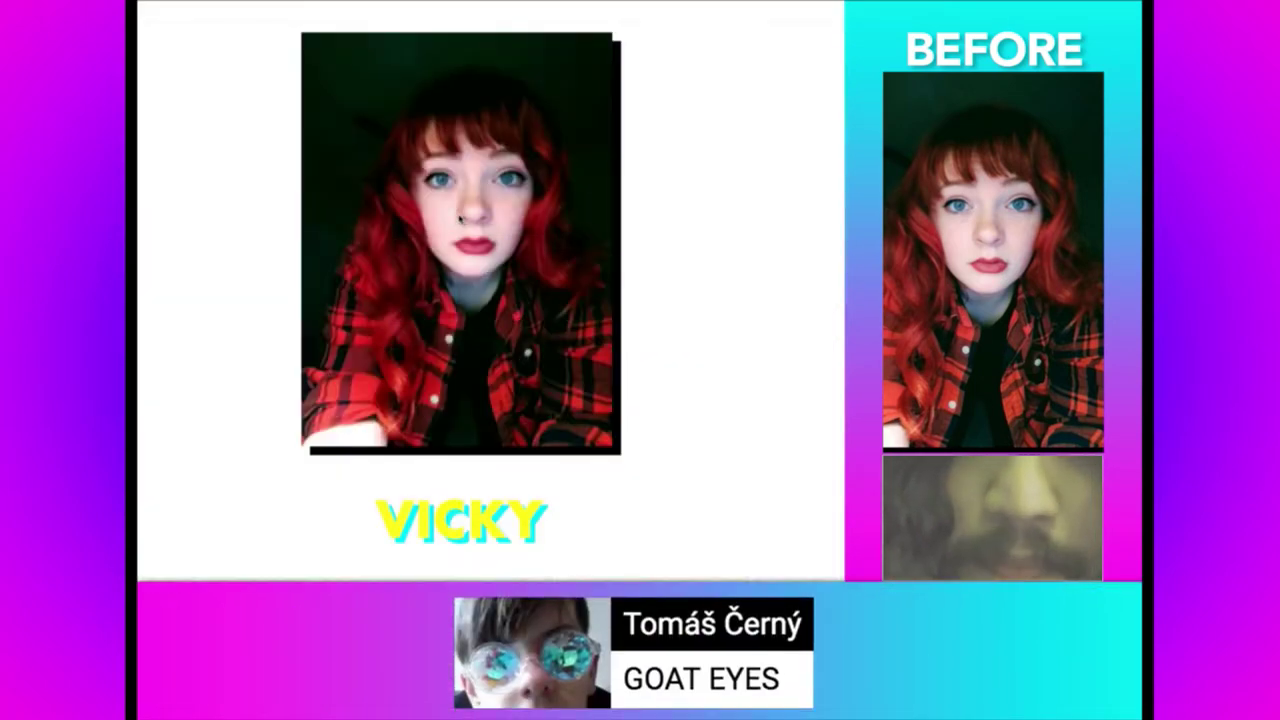
pyautogui.press('super+Tab')
pyautogui.press('super+Tab')
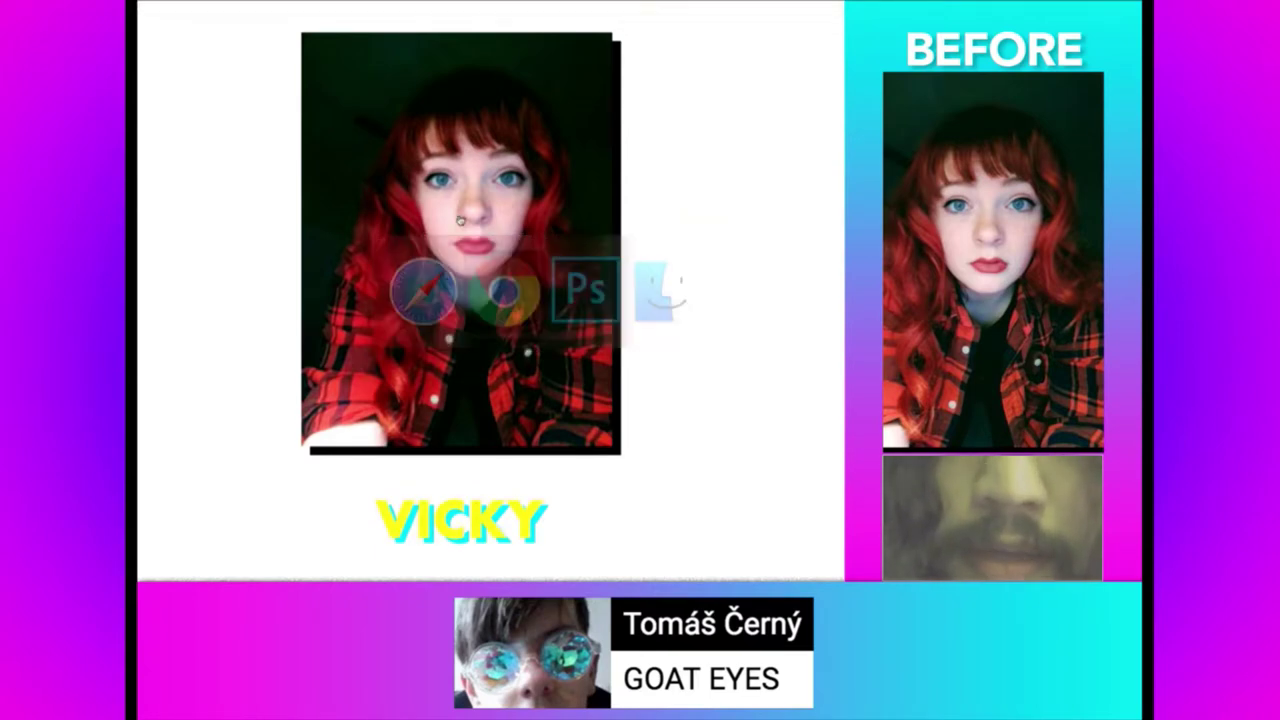
pyautogui.write('img')
pyautogui.press('Tab')
pyautogui.write('goat')
pyautogui.press('Return')
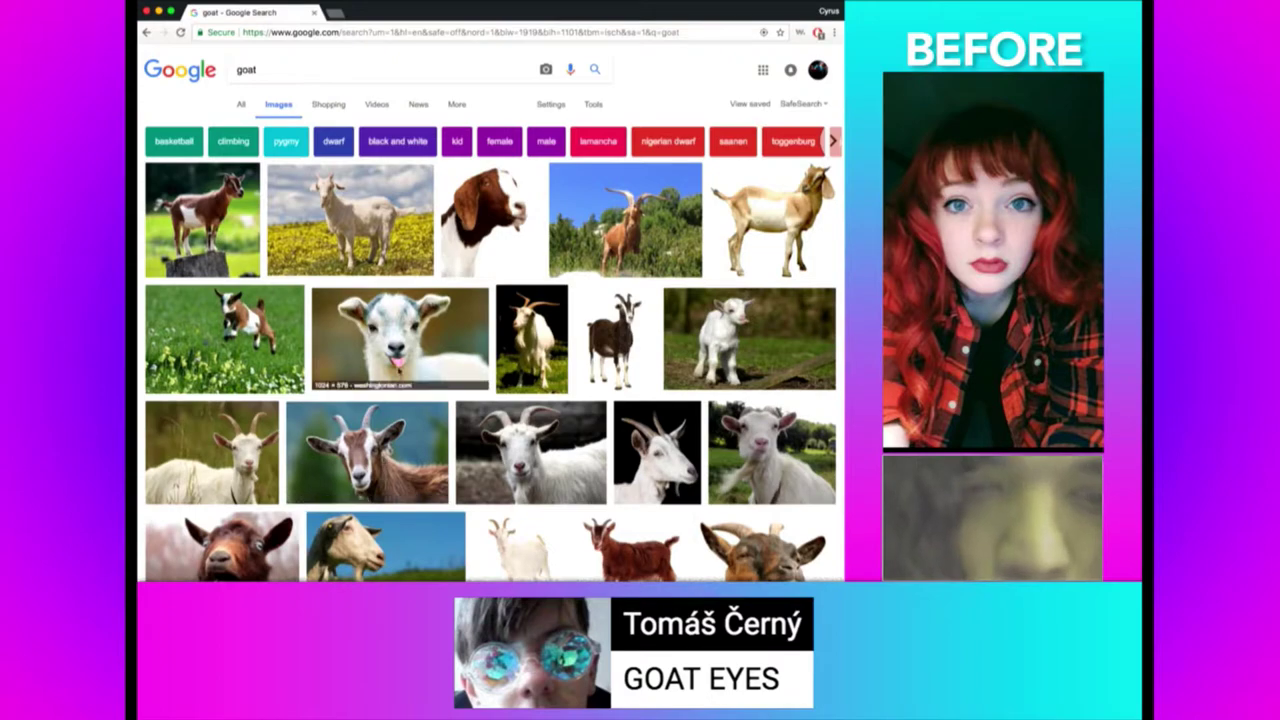
# Preview the Goat Kid Eye Stock image, then return to the selfie in Photoshop.
pyautogui.click(398, 373)
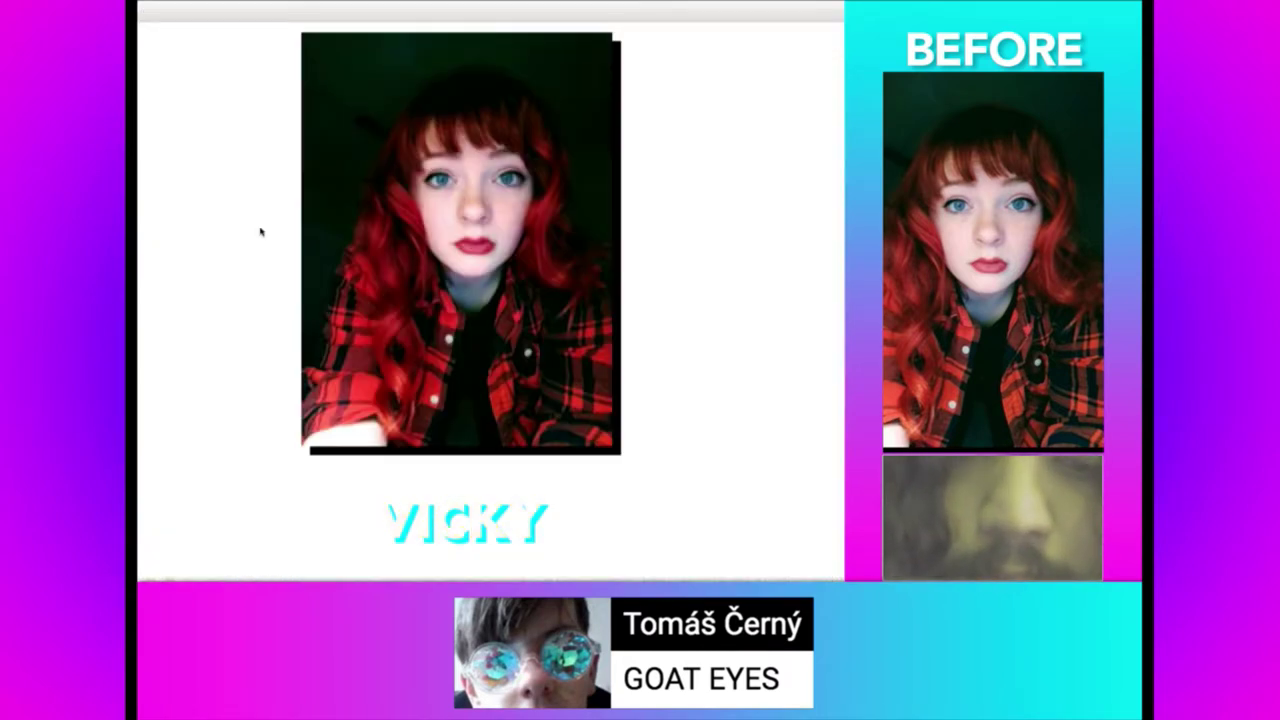
pyautogui.press('super+Tab')
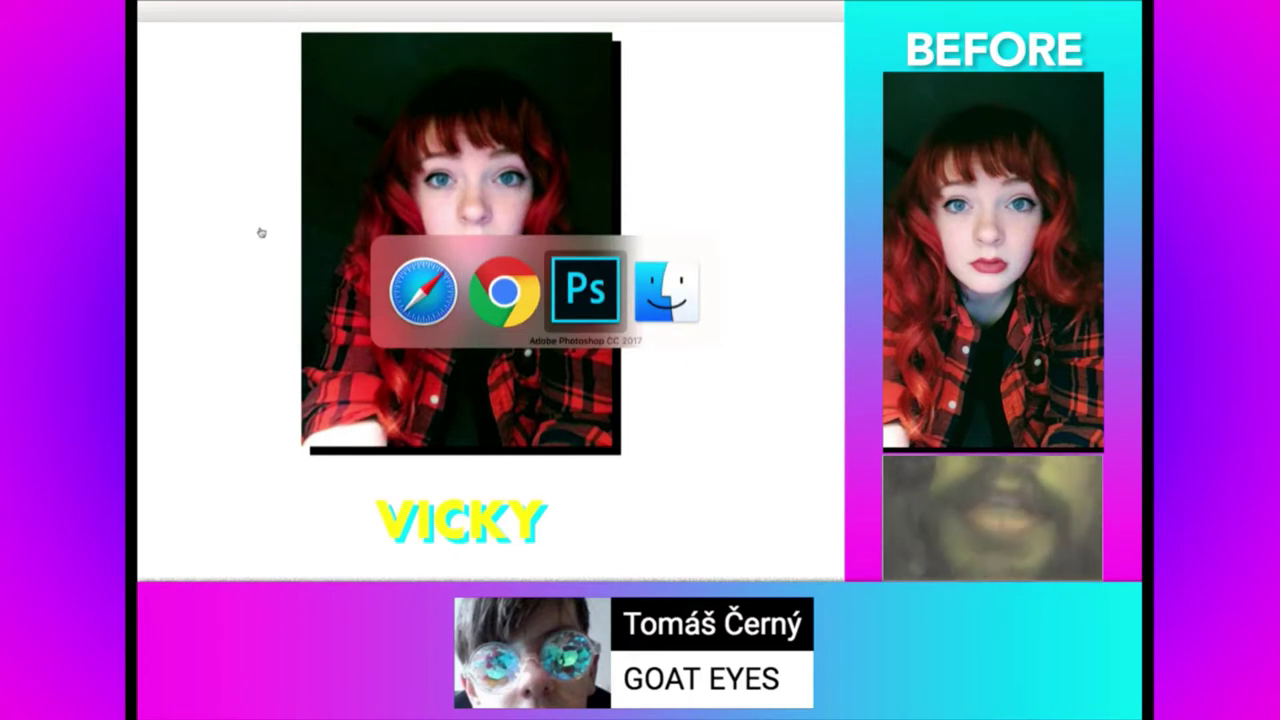
# Paste the goat eye as a new layer and soft-erase its top and right edges.
pyautogui.press('super+v')
pyautogui.press('e')
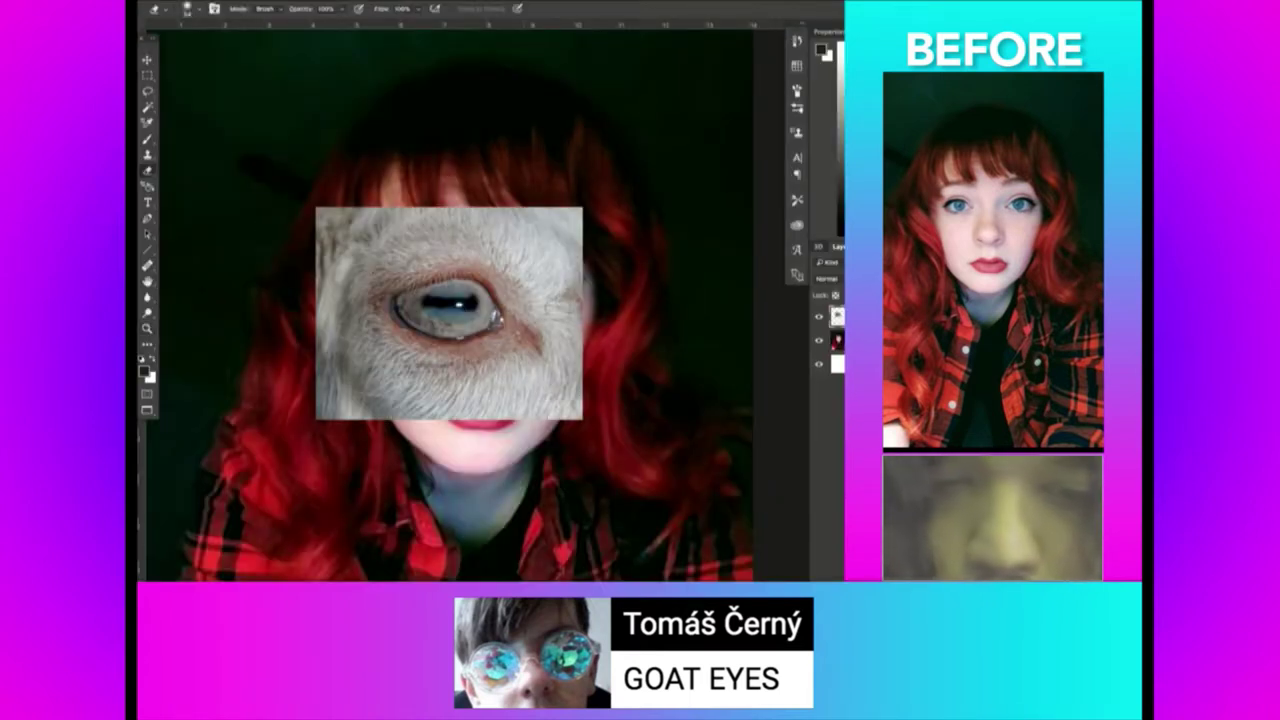
pyautogui.rightClick(576, 271)
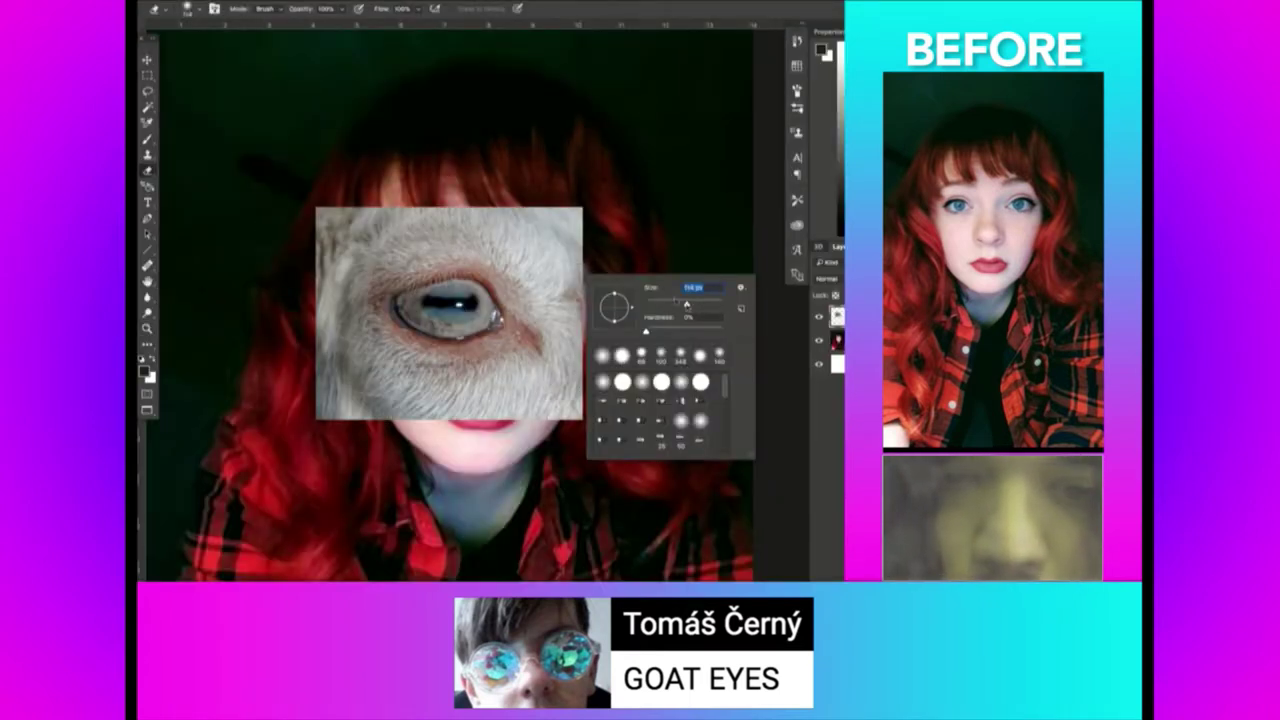
pyautogui.moveTo(575, 225)
pyautogui.mouseDown()
pyautogui.moveTo(322, 305)
pyautogui.moveTo(341, 440)
pyautogui.moveTo(490, 440)
pyautogui.mouseUp()
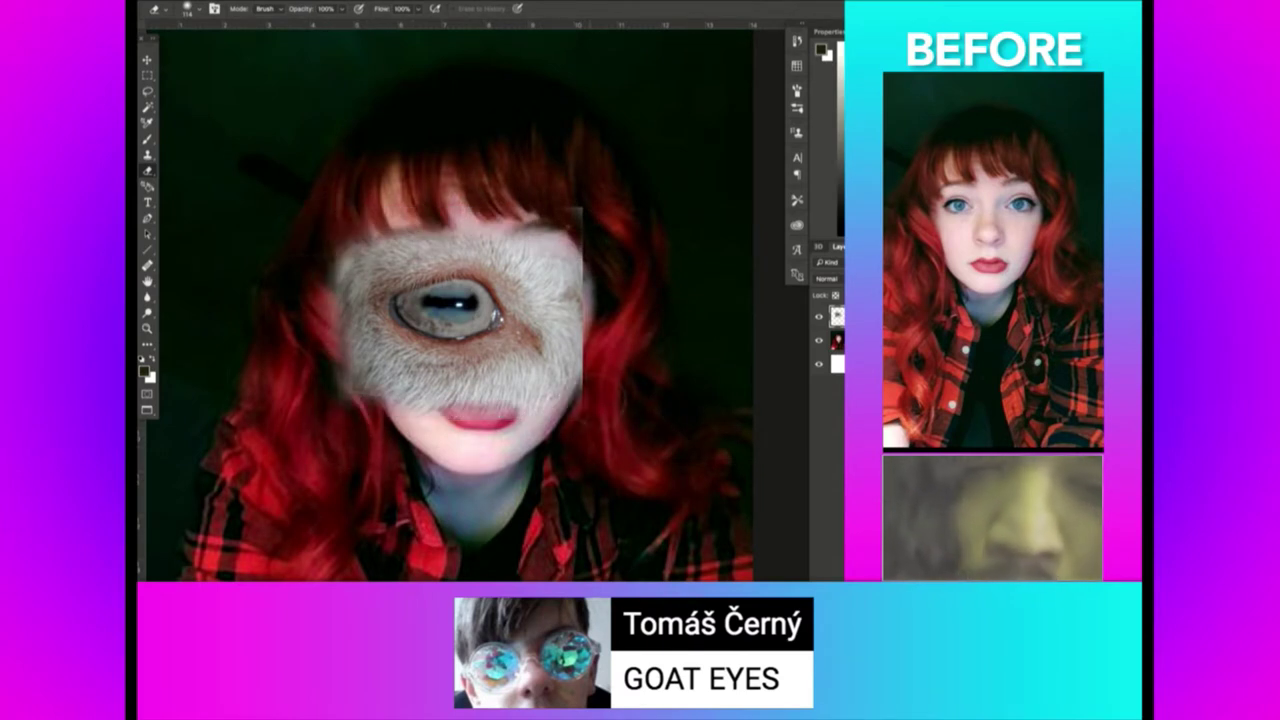
pyautogui.moveTo(574, 405); pyautogui.dragTo(572, 250)
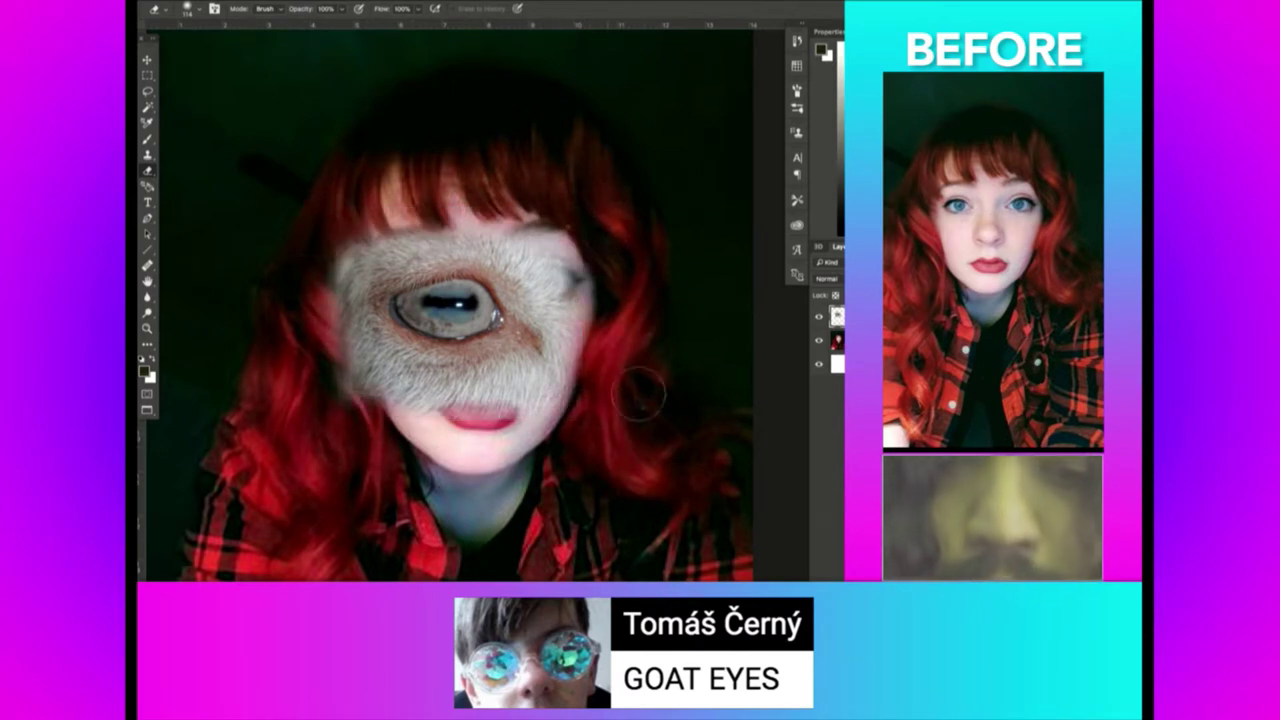
# Scale the goat eye down with Free Transform to cover the eye on the left.
pyautogui.hotkey('ctrl', 't')
pyautogui.moveTo(586, 424); pyautogui.dragTo(509, 370)
pyautogui.press('Return')
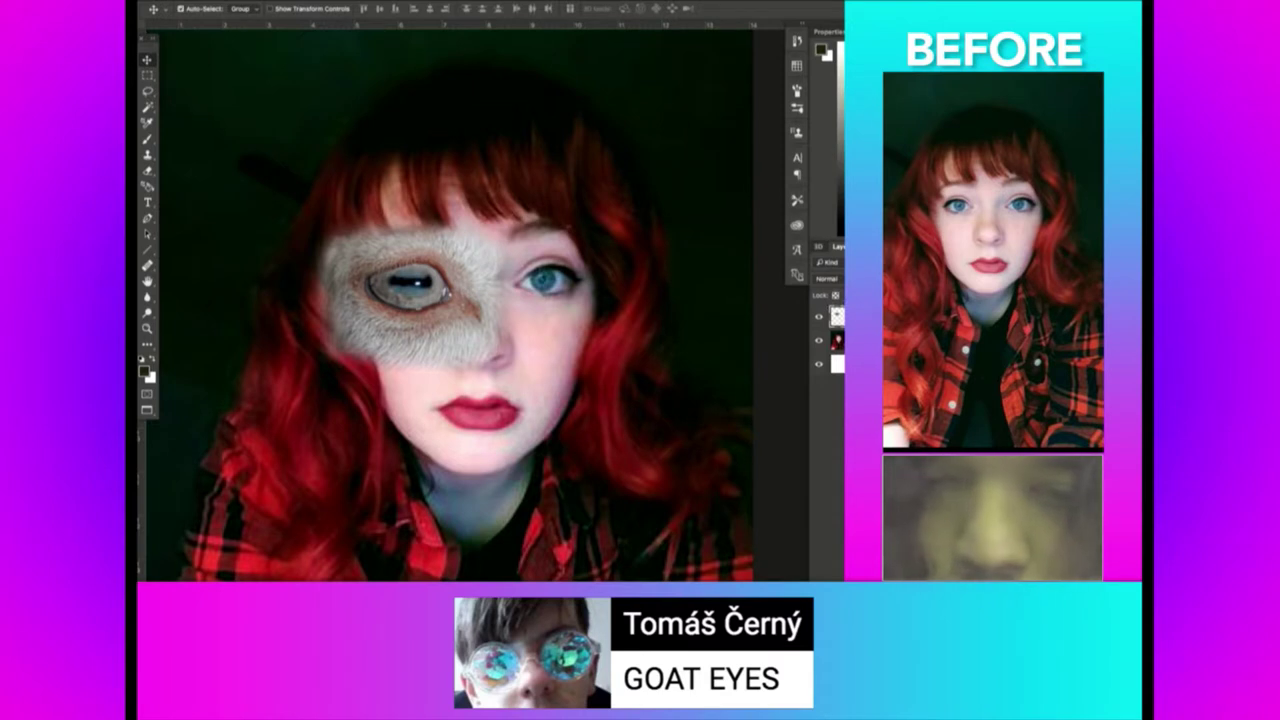
pyautogui.hotkey('ctrl', 'l')
# Brighten the goat eye with Levels and shift its Color Balance towards red.
pyautogui.moveTo(837, 459)
pyautogui.mouseDown()
pyautogui.moveTo(814, 460)
pyautogui.moveTo(826, 461)
pyautogui.mouseUp()
pyautogui.press('Return')
pyautogui.hotkey('ctrl', 'b')
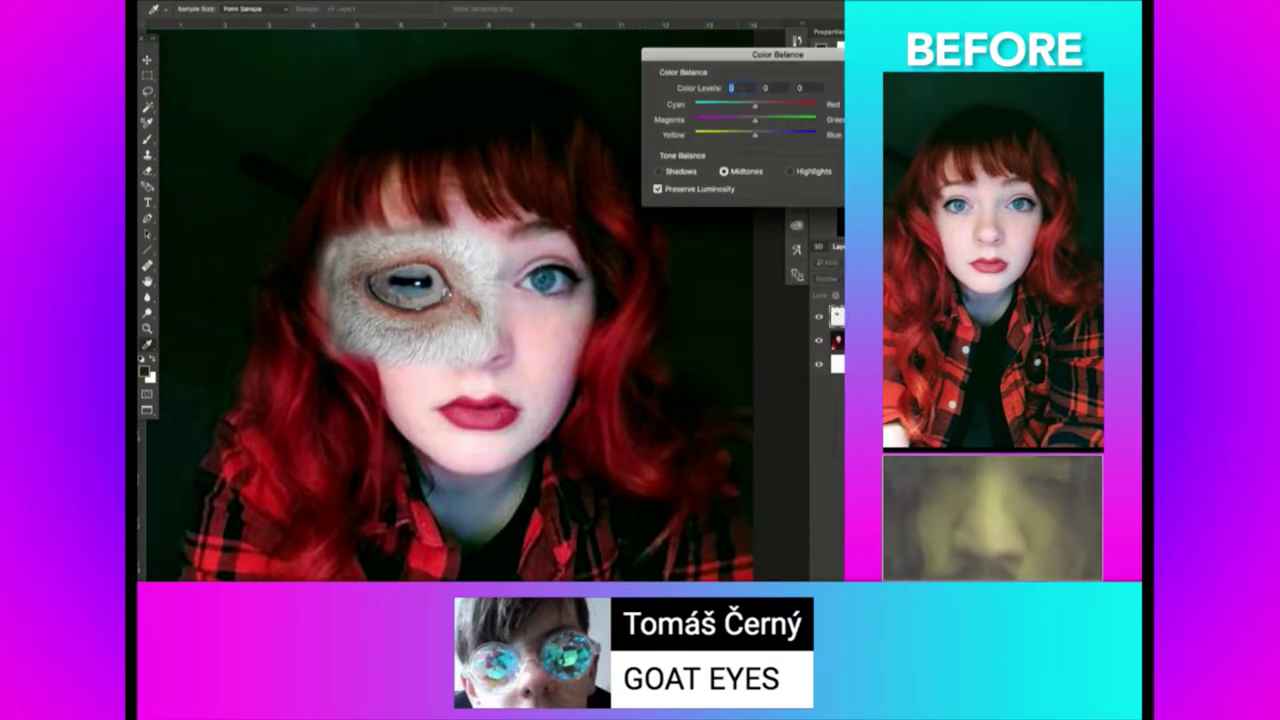
pyautogui.moveTo(755, 104)
pyautogui.mouseDown()
pyautogui.moveTo(769, 104)
pyautogui.moveTo(727, 134)
pyautogui.moveTo(806, 105)
pyautogui.mouseUp()
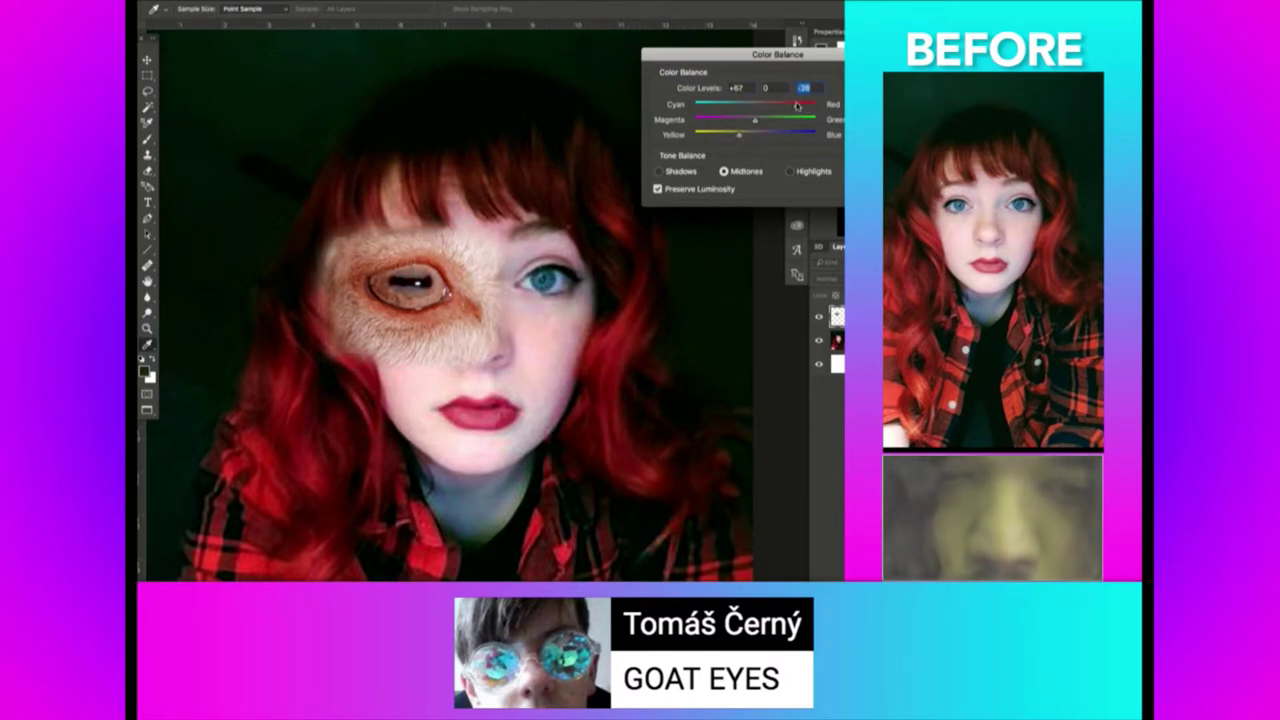
pyautogui.press('Return')
# Resize and nudge the goat eye patch so it sits over her eye.
pyautogui.hotkey('ctrl', 't')
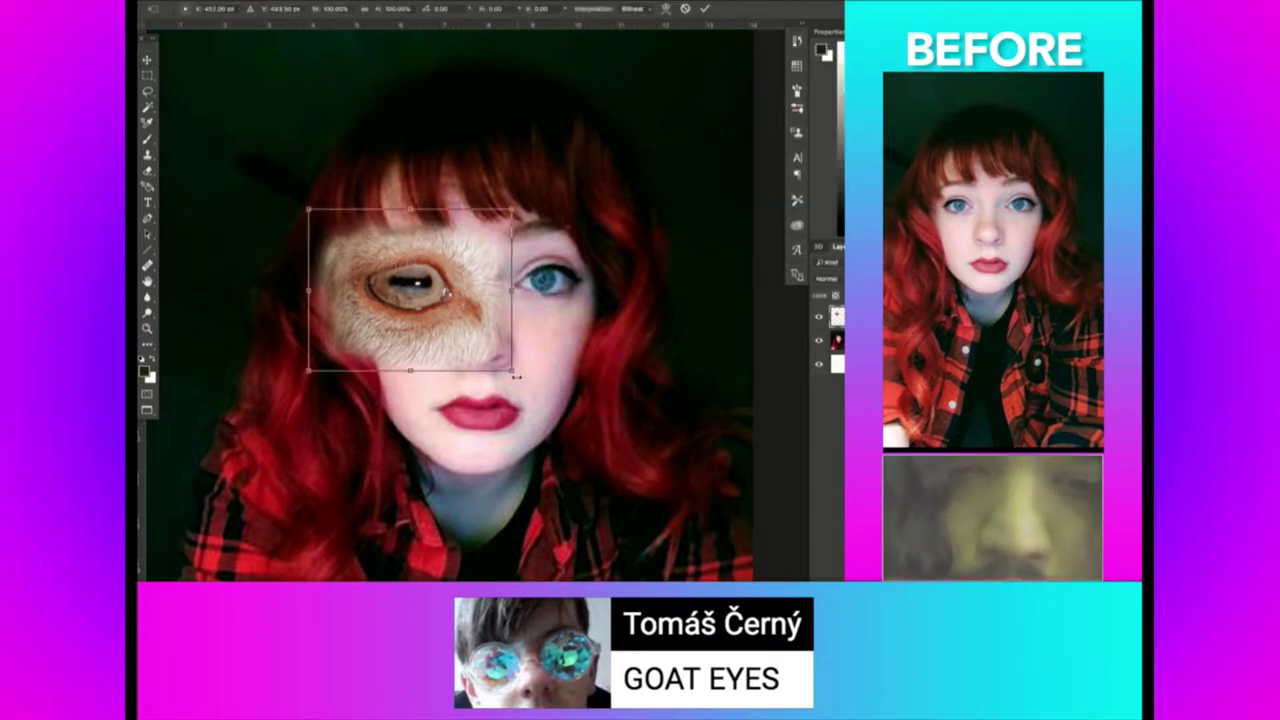
pyautogui.press('Return')
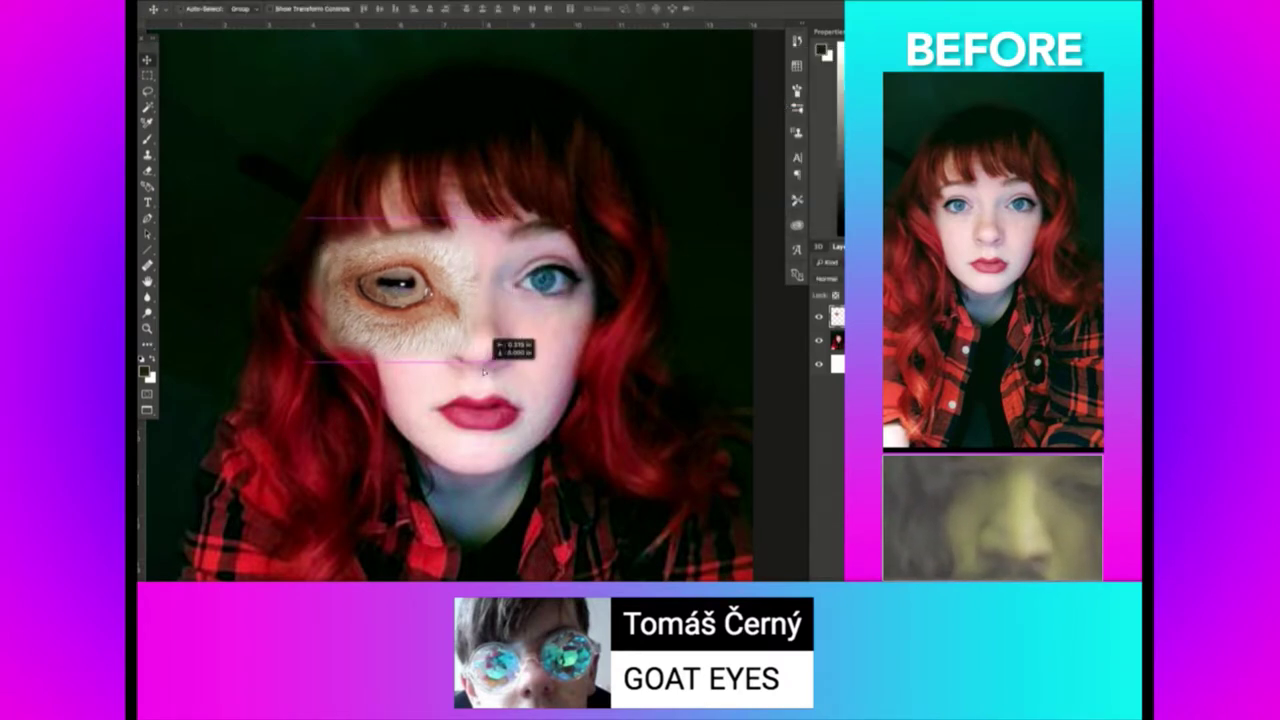
pyautogui.moveTo(494, 363); pyautogui.dragTo(481, 352)
pyautogui.hotkey('ctrl', 't')
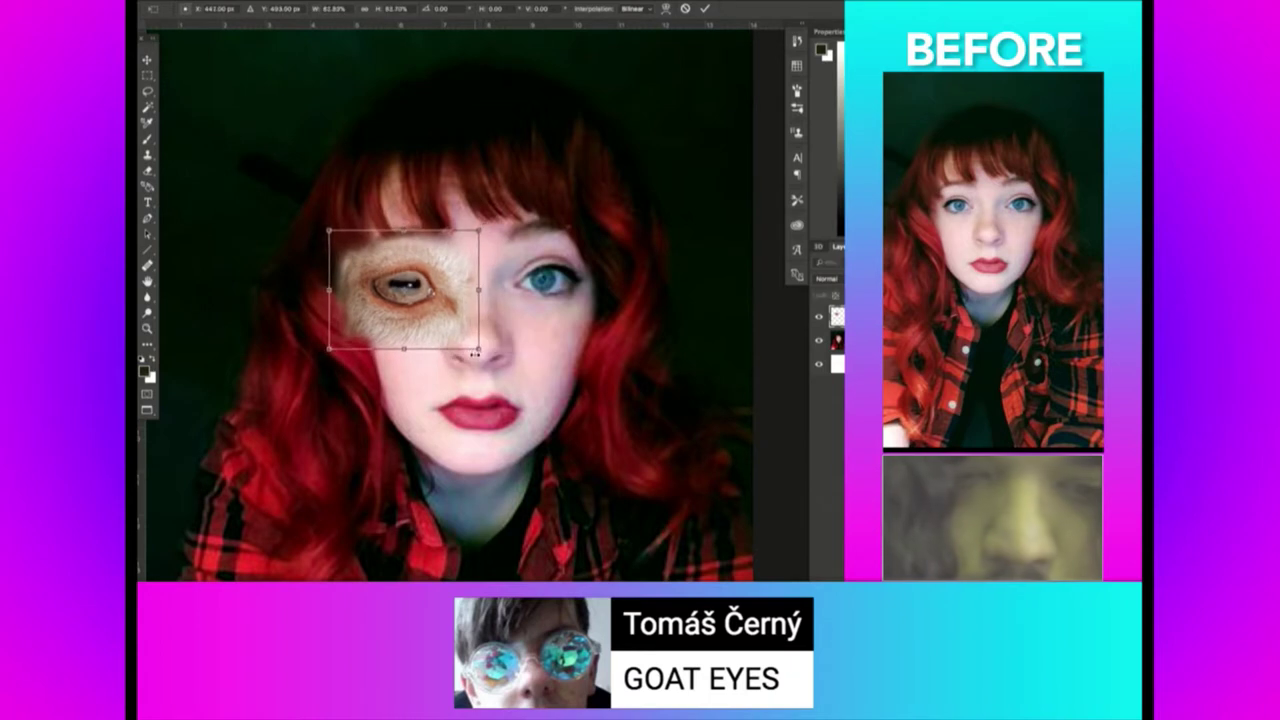
pyautogui.press('Return')
pyautogui.press('e')
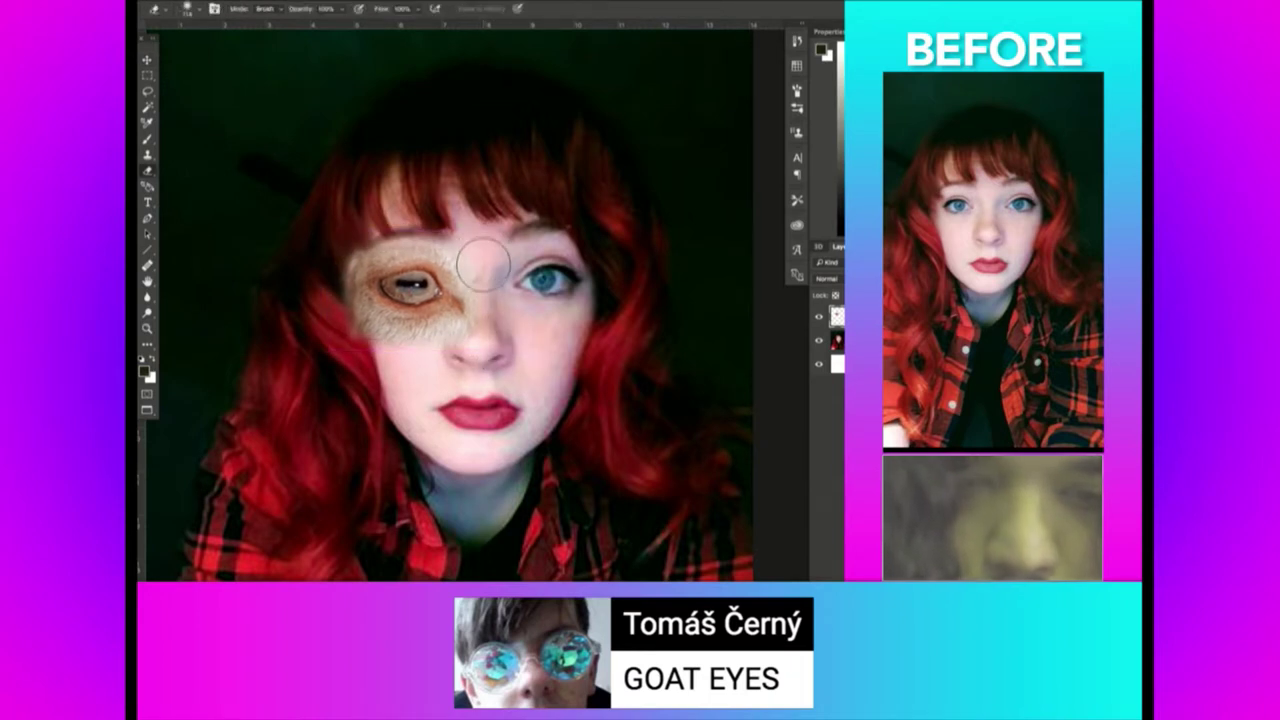
# Reposition the goat eye patch, trim its edges, and adjust its Levels midtones.
pyautogui.rightClick(486, 313)
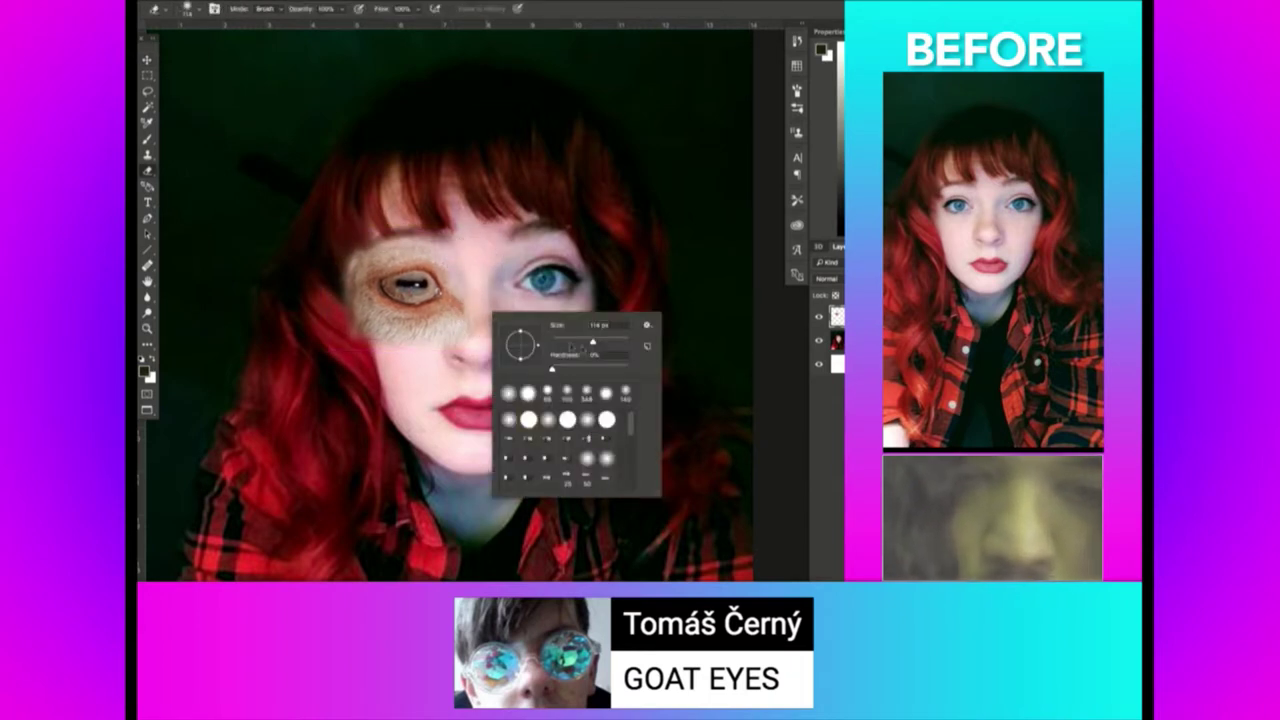
pyautogui.click(448, 336)
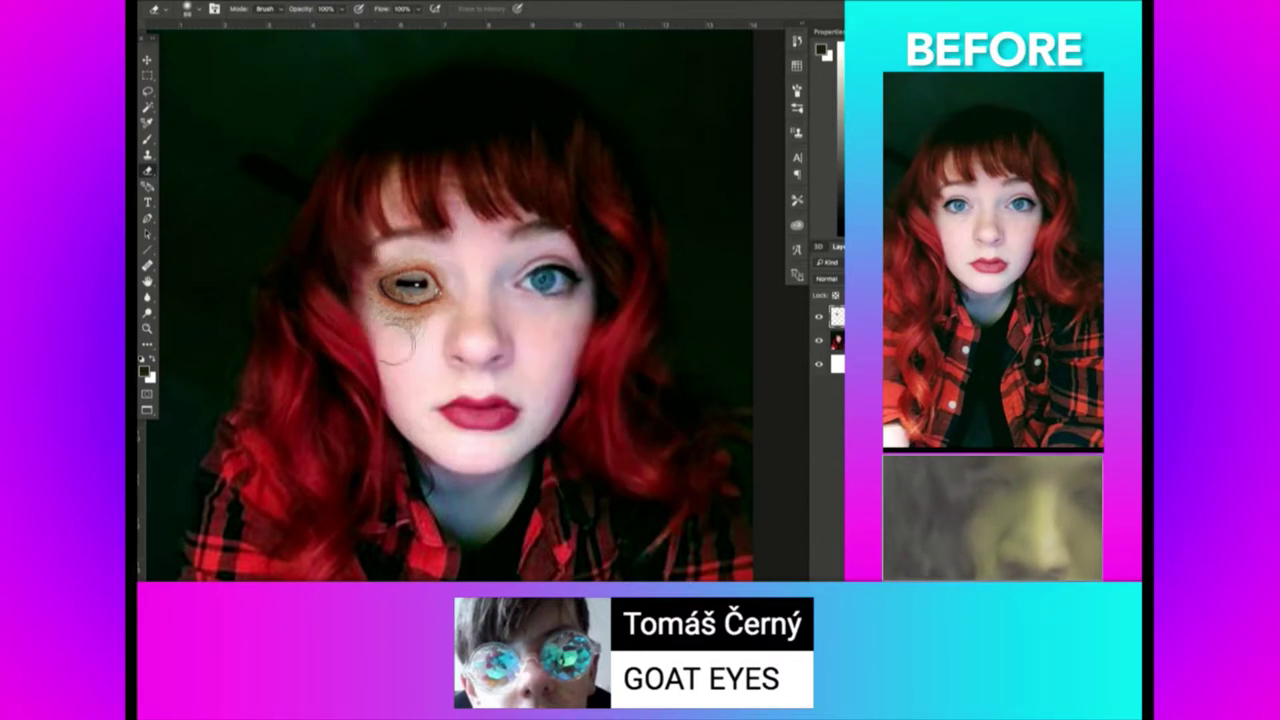
pyautogui.press('v')
pyautogui.moveTo(469, 352); pyautogui.dragTo(473, 346)
pyautogui.press('e')
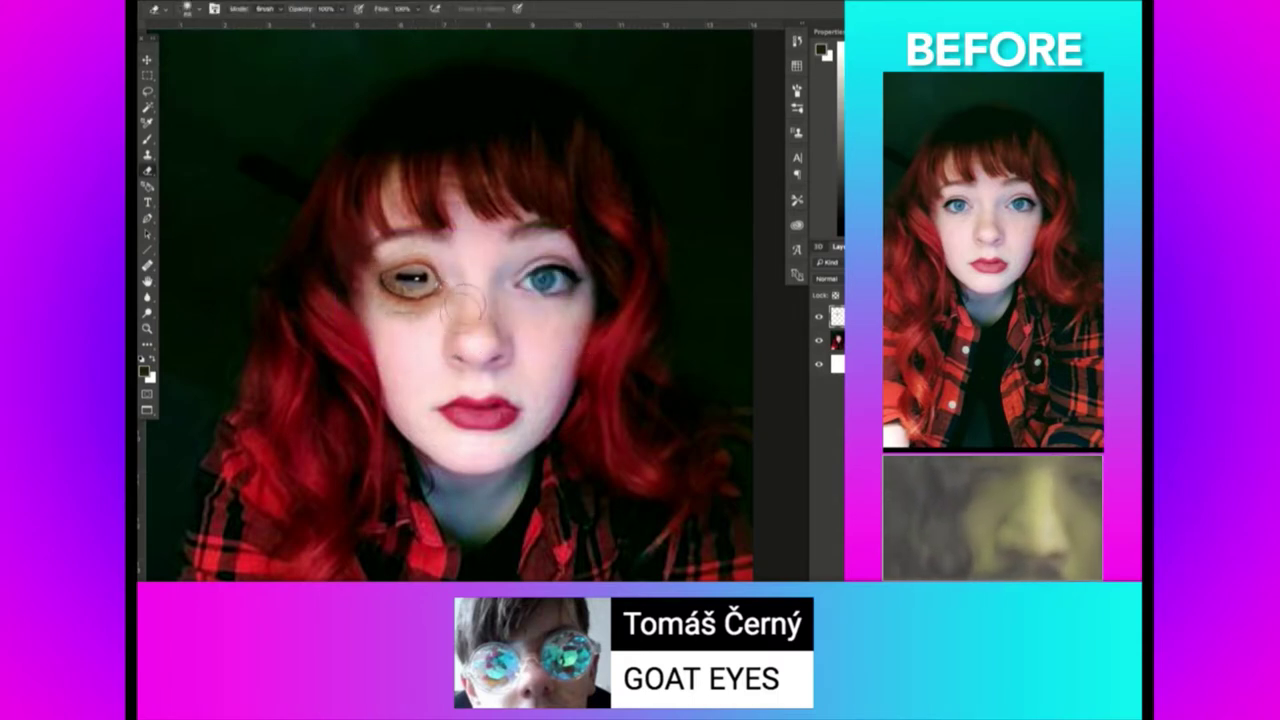
pyautogui.hotkey('ctrl', 'l')
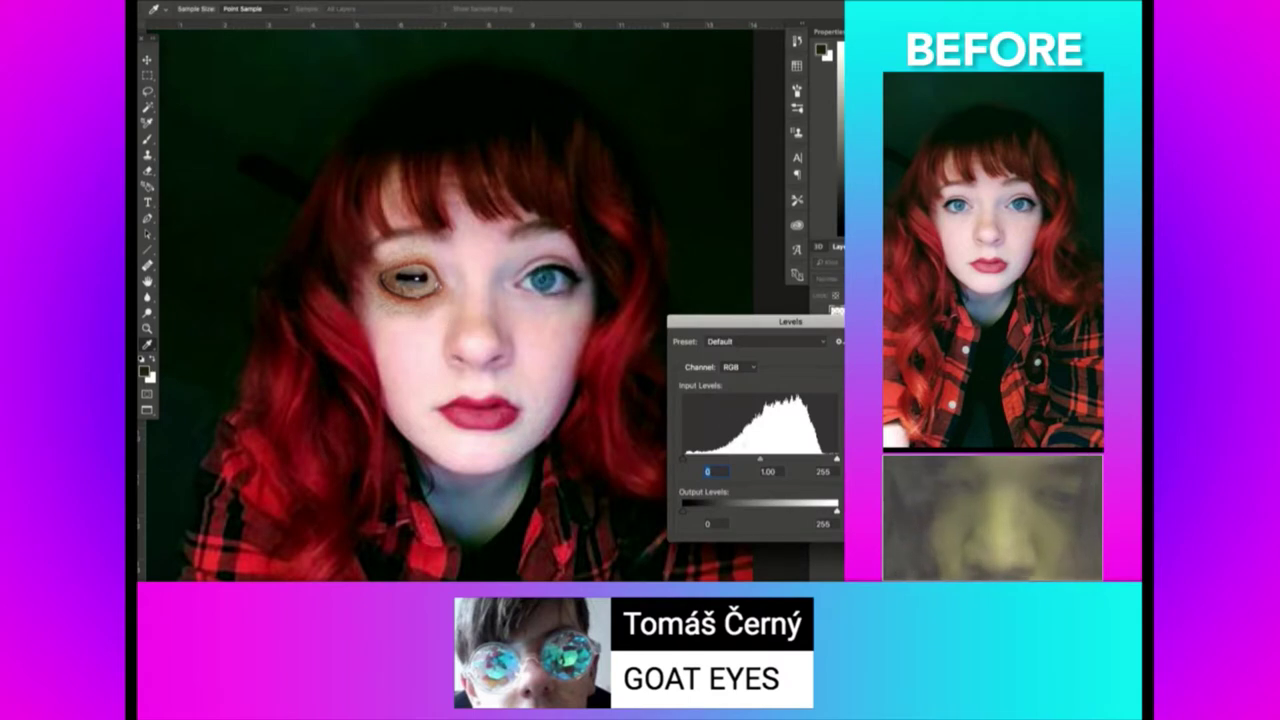
pyautogui.press('Tab')
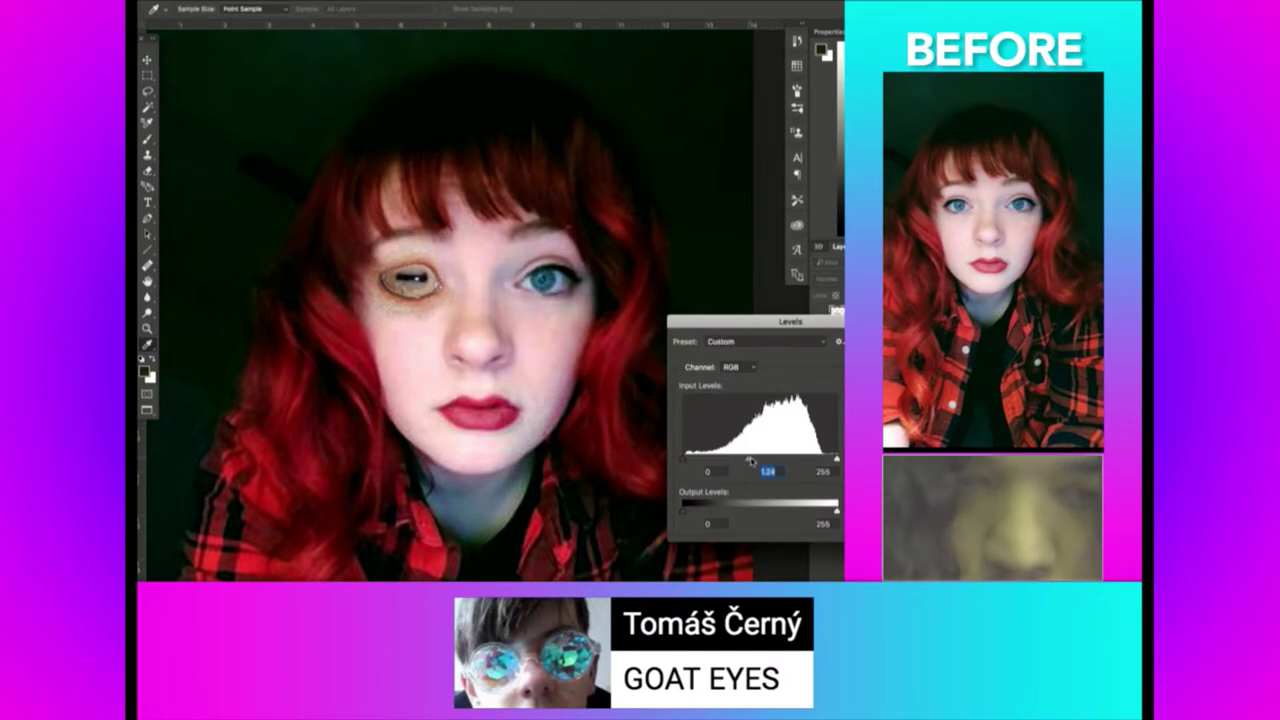
pyautogui.press('Return')
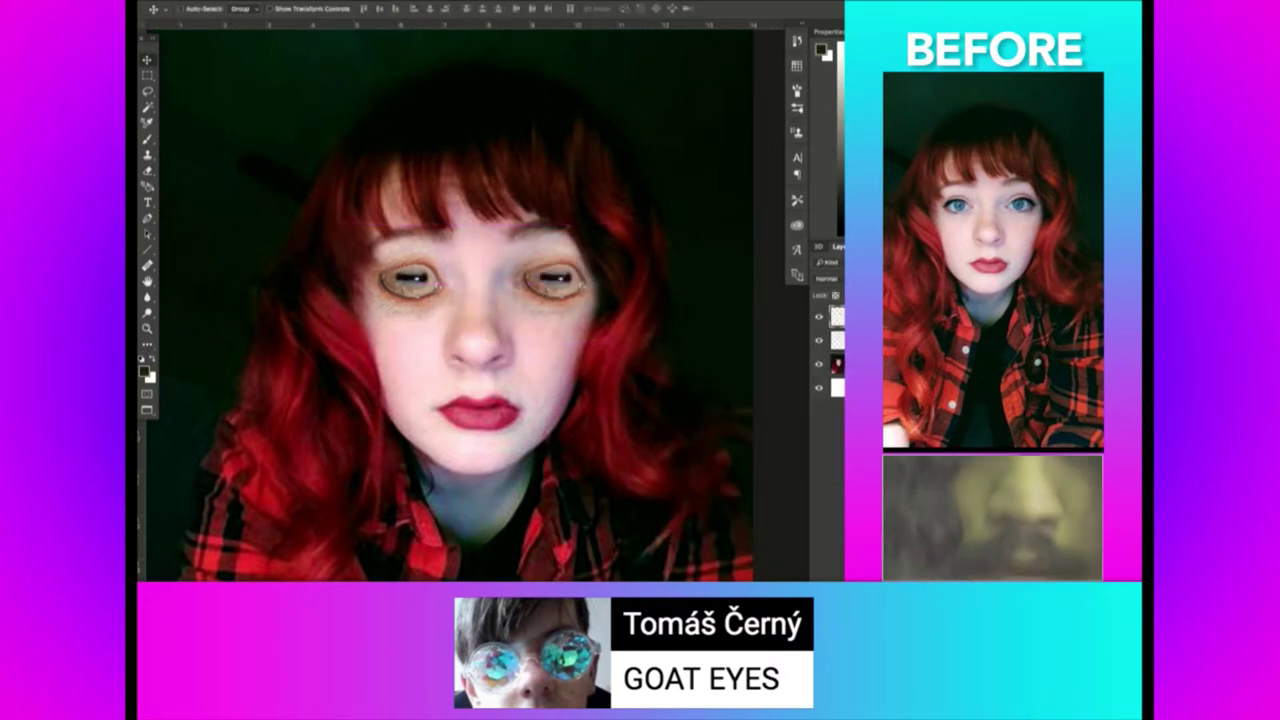
# Mirror the copied eye onto her other eye, rotate it about 10°, and erase its edges.
pyautogui.click(500, 390)
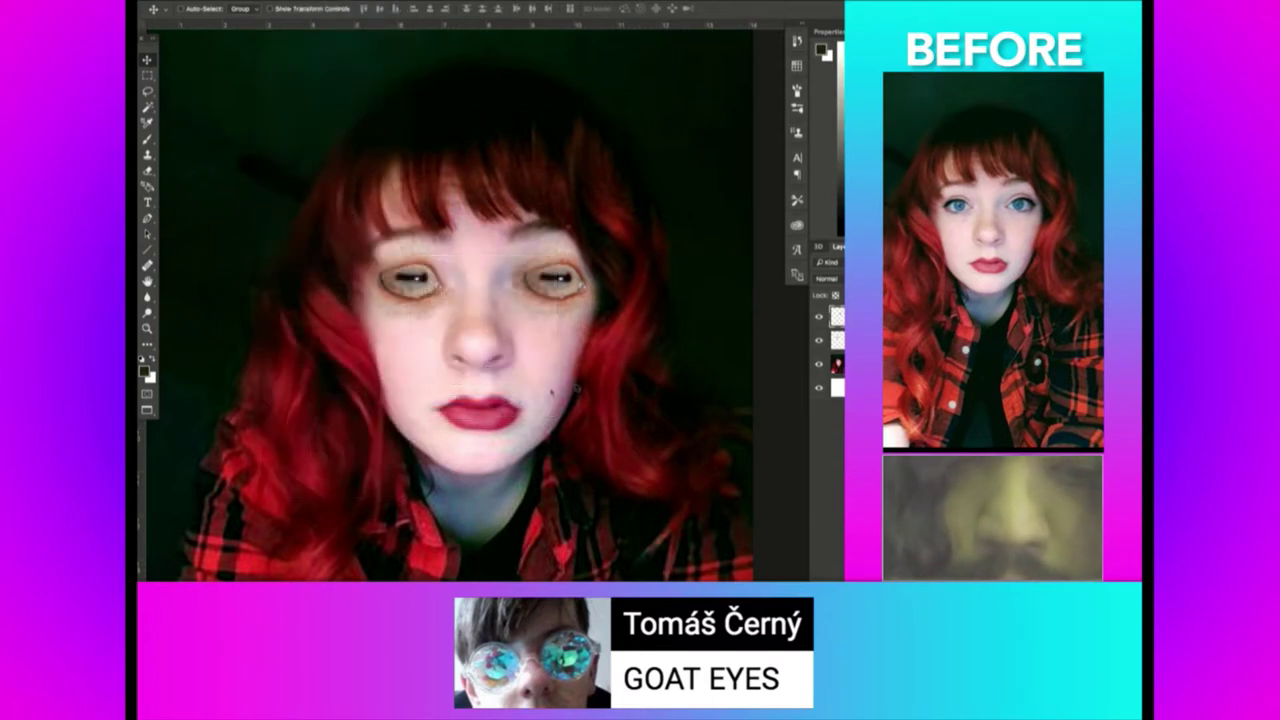
pyautogui.moveTo(575, 388); pyautogui.dragTo(570, 355)
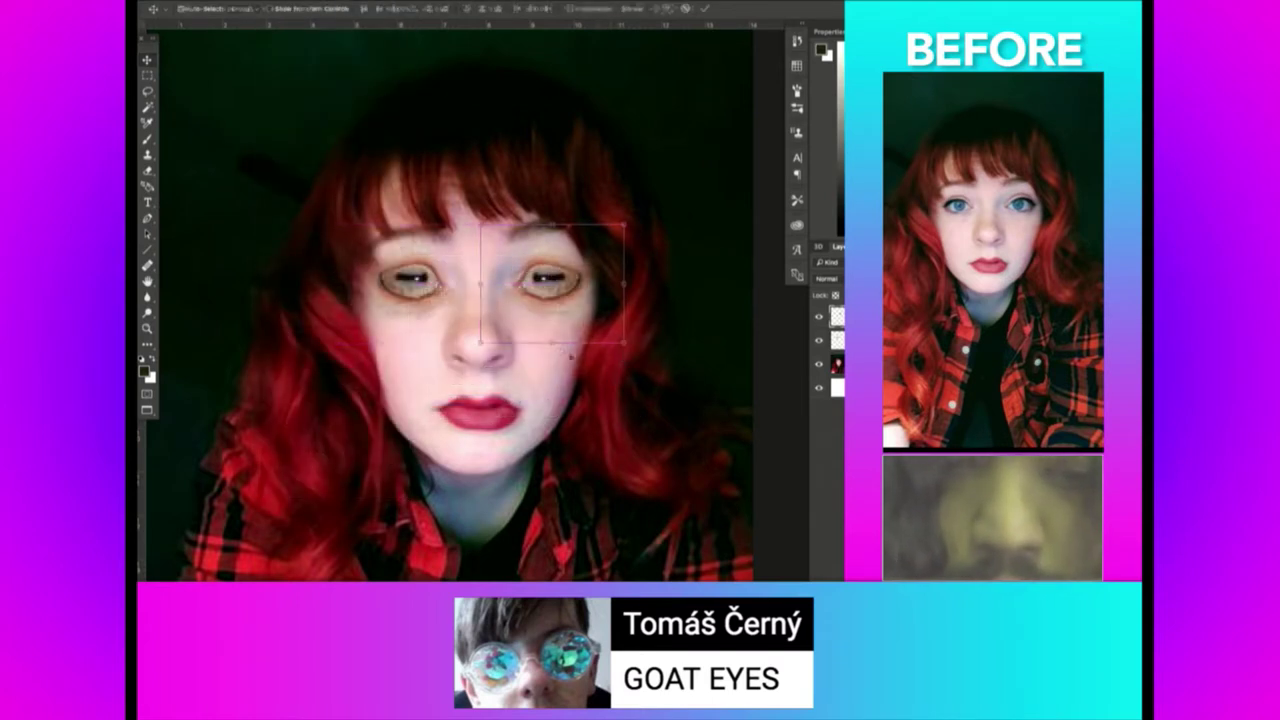
pyautogui.click(482, 344)
pyautogui.moveTo(478, 350); pyautogui.dragTo(462, 334)
pyautogui.press('Return')
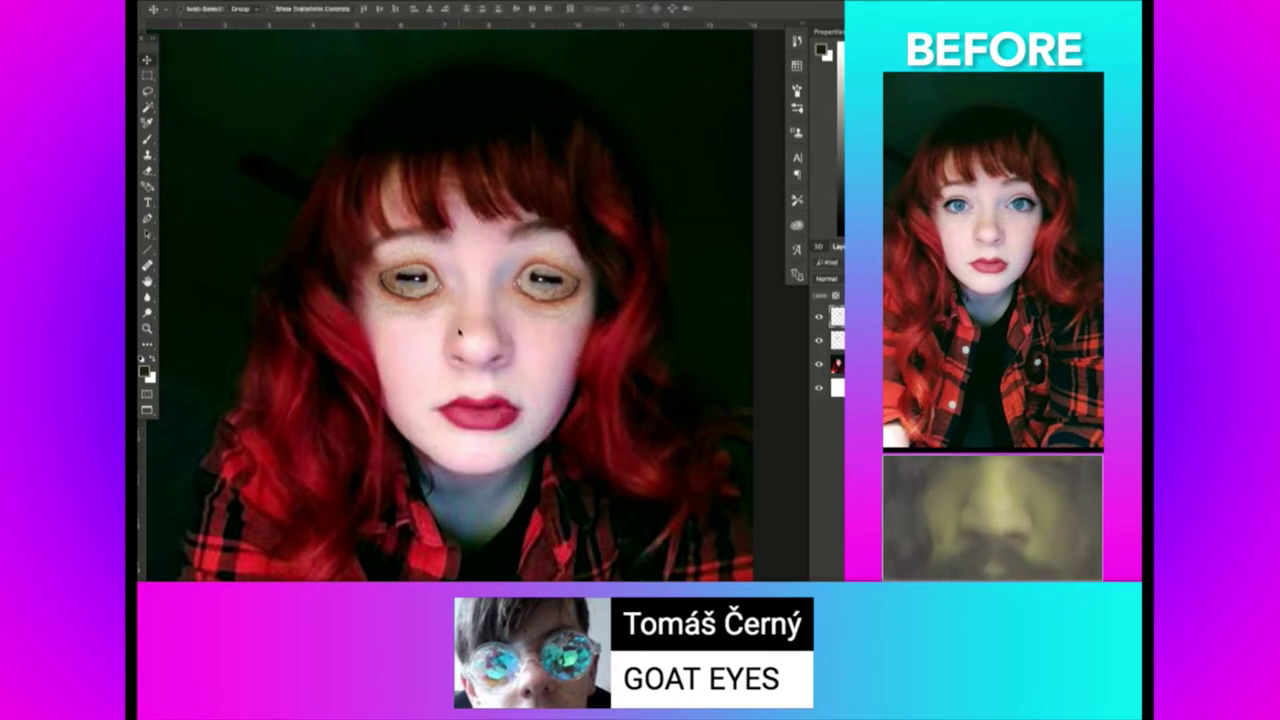
pyautogui.press('e')
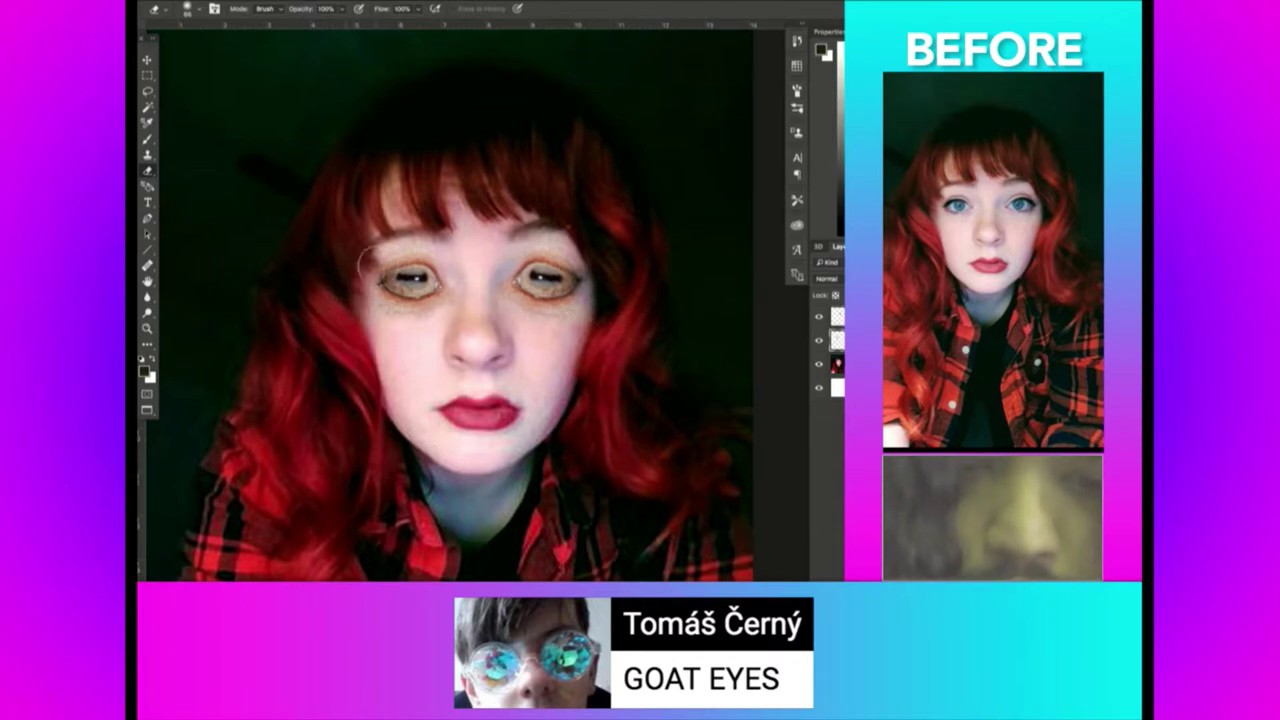
pyautogui.press('v')
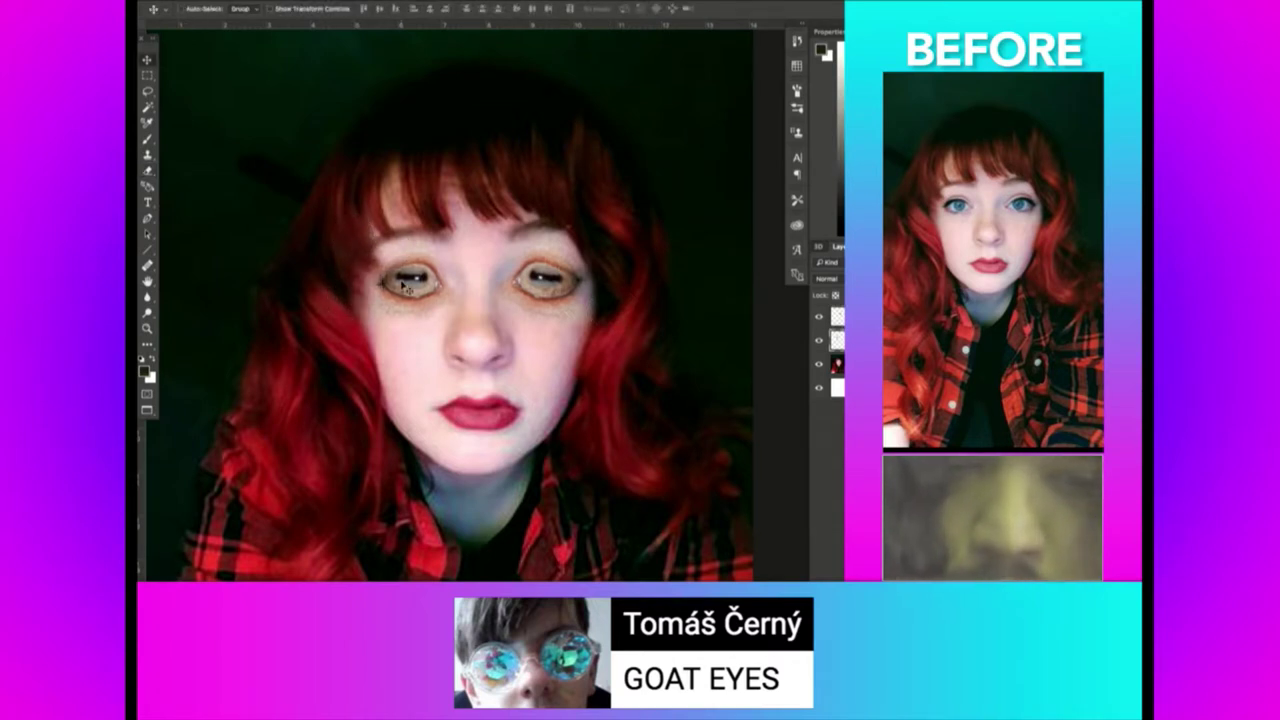
# Zoom in and out to inspect both goat eyes.
pyautogui.press('z')
pyautogui.keyDown('alt'); pyautogui.click(485, 326); pyautogui.keyUp('alt')
pyautogui.click(485, 326)
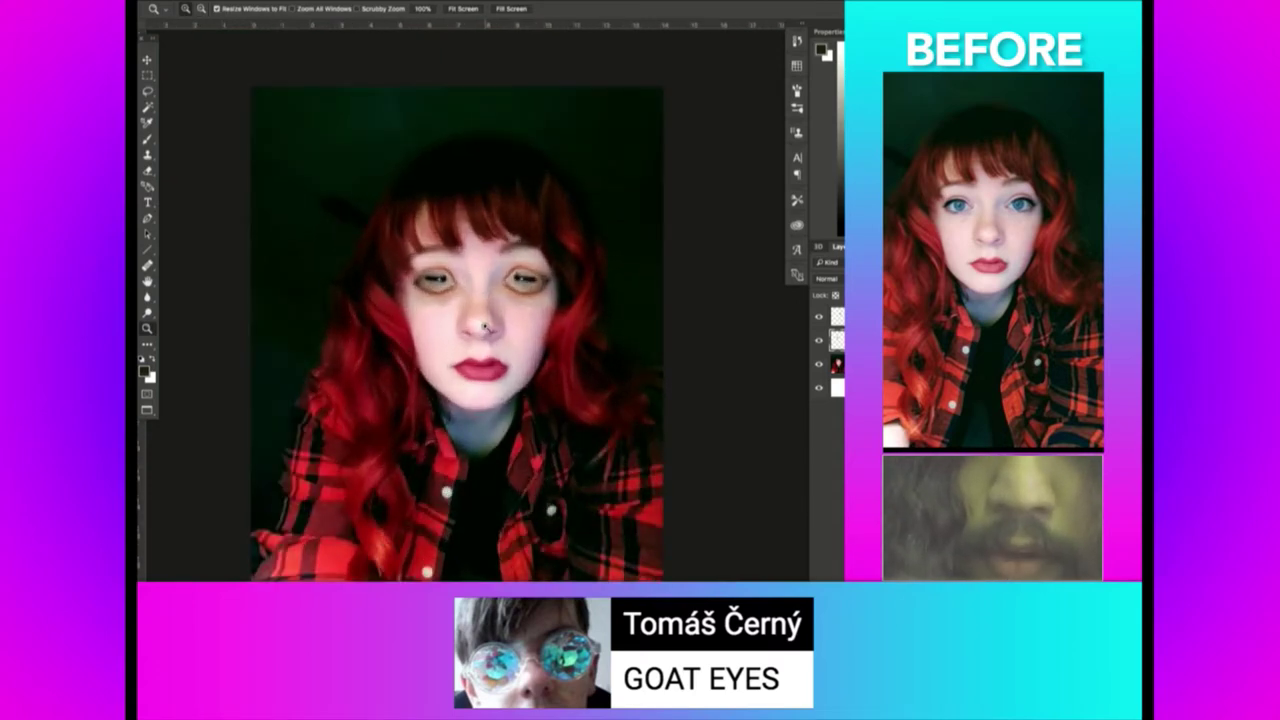
pyautogui.click(490, 256)
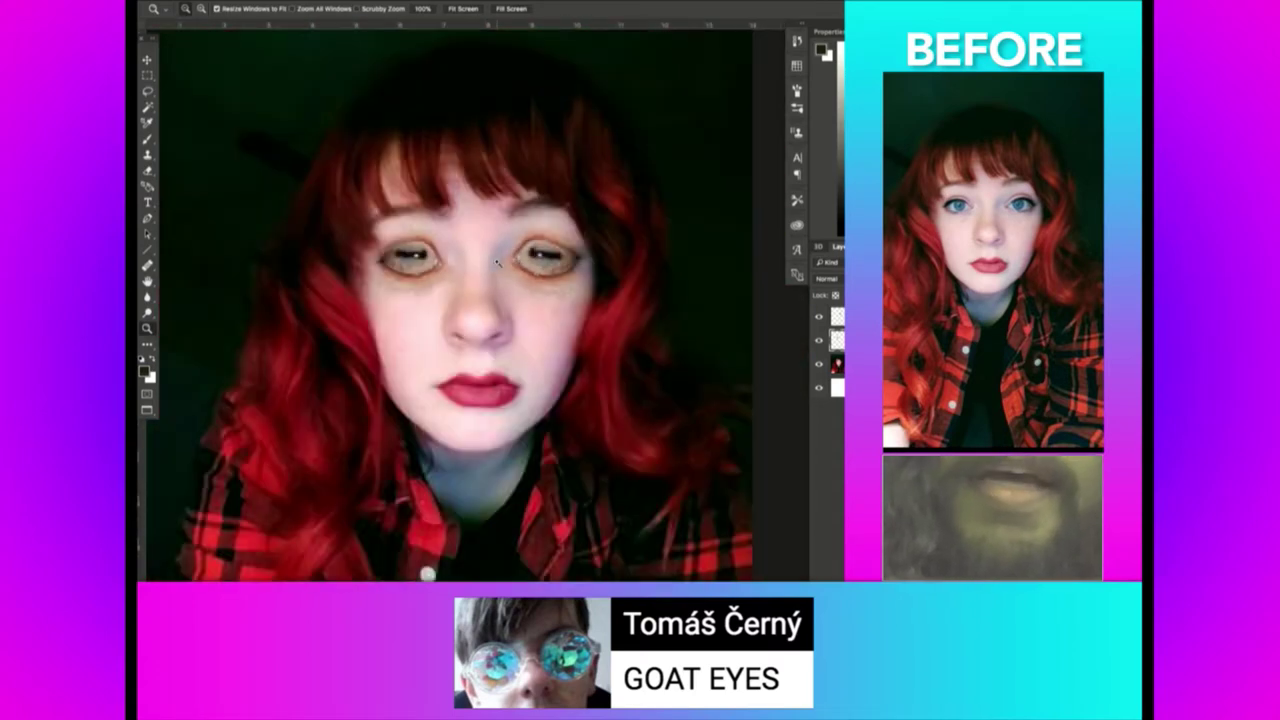
pyautogui.click(497, 262)
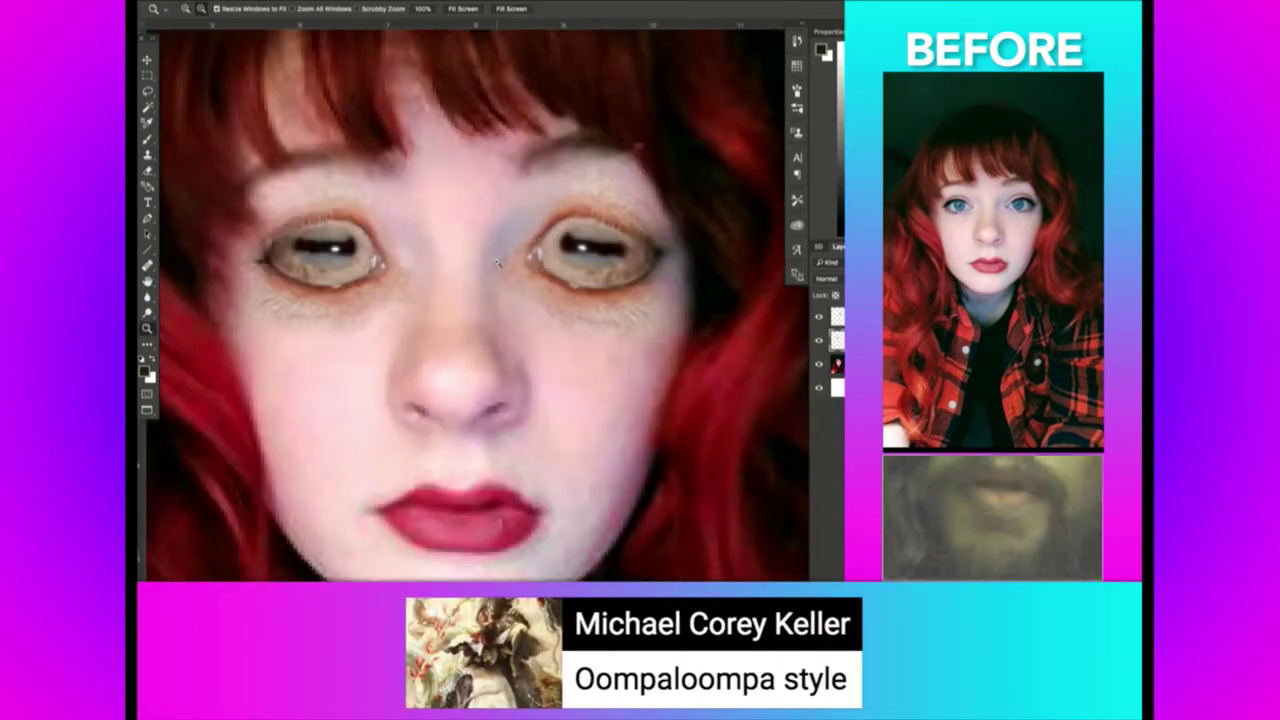
pyautogui.keyDown('alt'); pyautogui.click(497, 262); pyautogui.keyUp('alt')
# Search Google Images for 'oompaloom' and preview the first Oompa Loompa result.
pyautogui.click(497, 262)
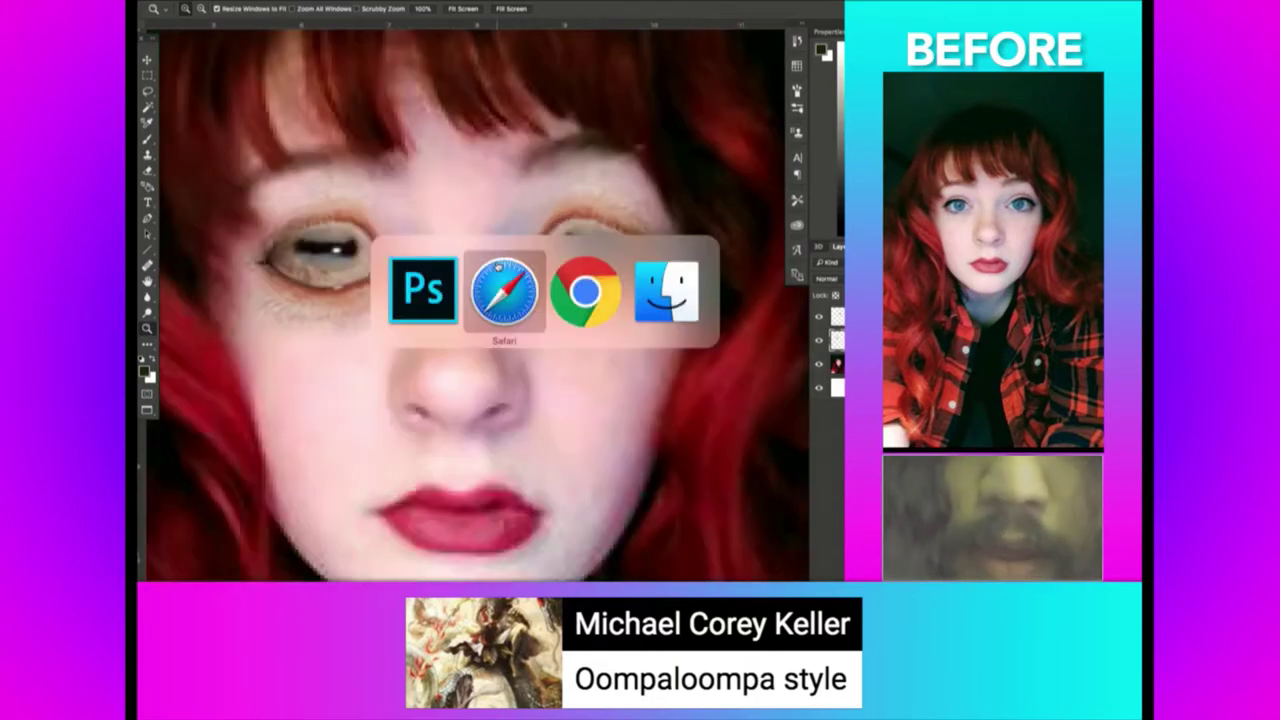
pyautogui.press('super+Tab')
pyautogui.press('Tab')
pyautogui.press('super+l')
pyautogui.write('imgrc=LxxRQq7HP')
pyautogui.press('Tab')
pyautogui.write('oompaloom')
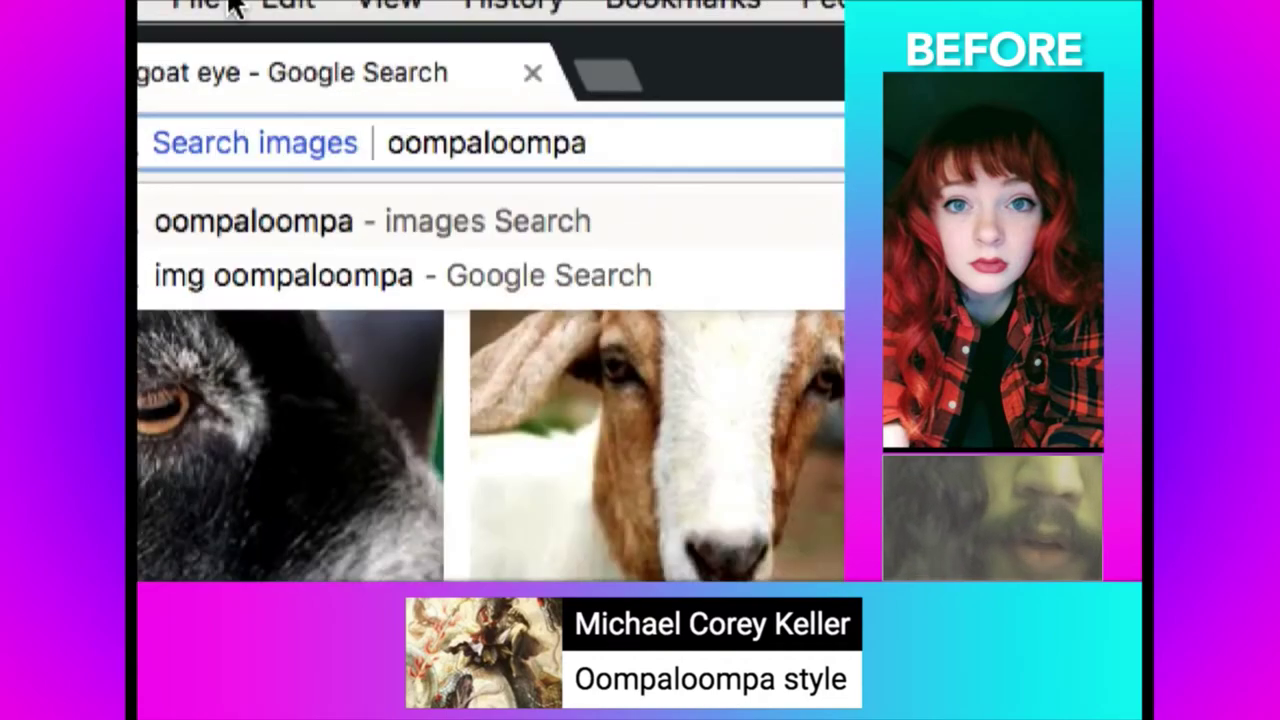
pyautogui.press('Return')
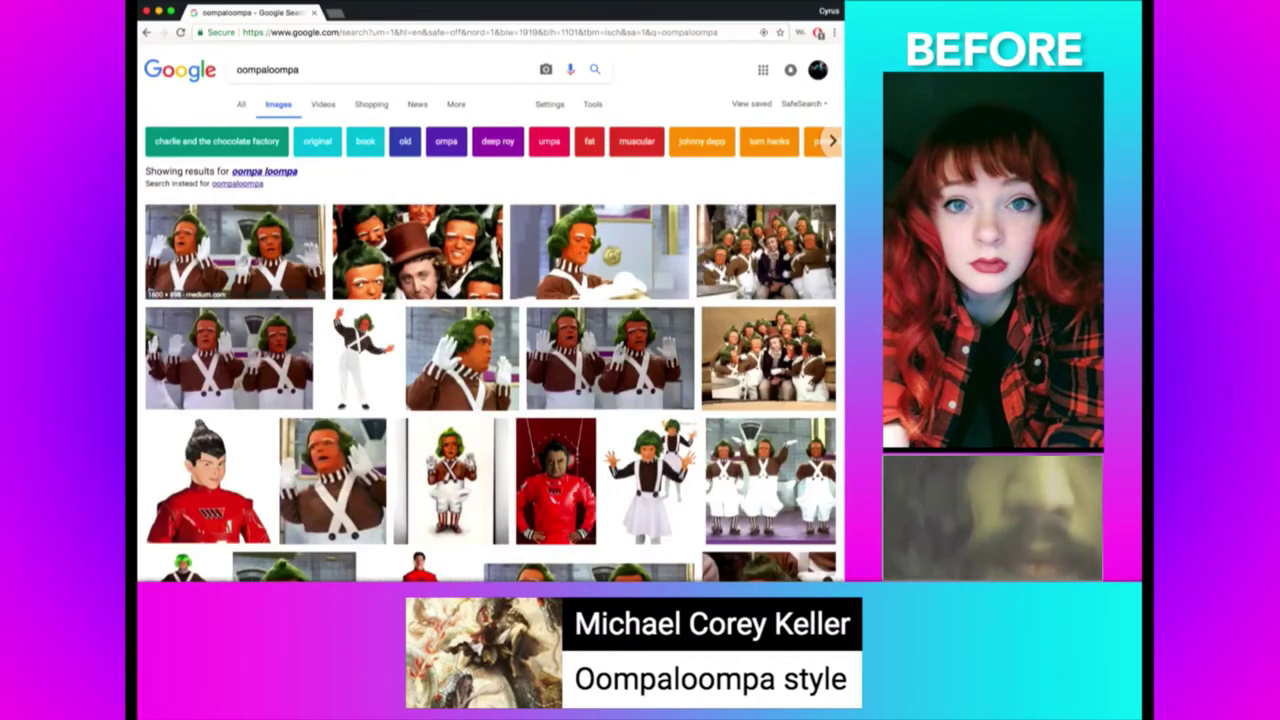
pyautogui.click(589, 272)
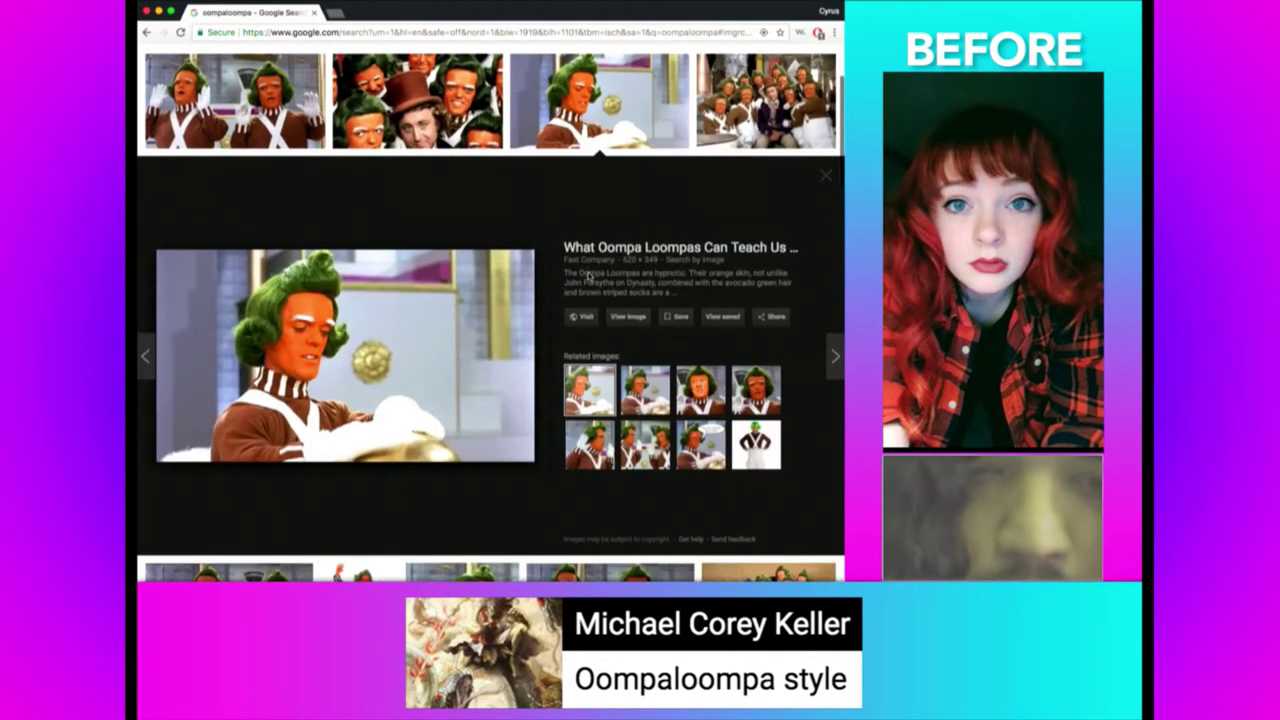
pyautogui.press('Left')
pyautogui.press('Left')
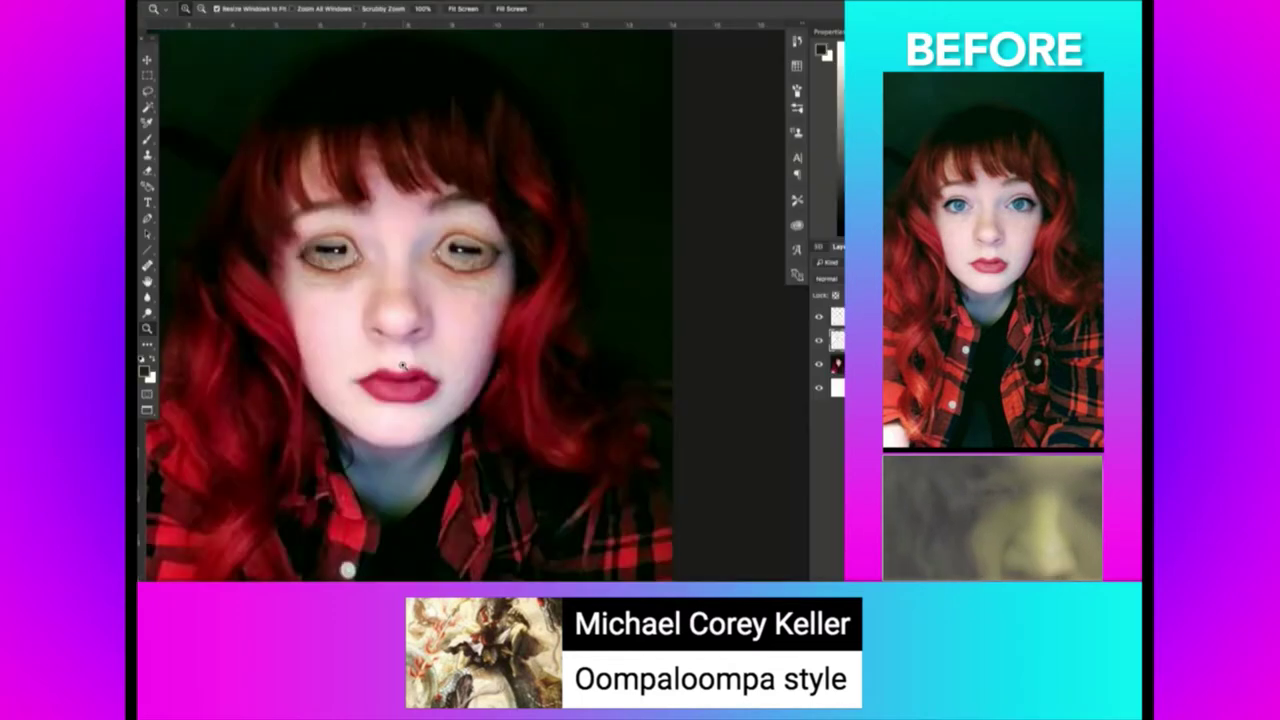
# Sample orange as the paint colour and undo the pasted mouth patch.
pyautogui.hotkey('ctrl', 'v')
pyautogui.press('b')
pyautogui.keyDown('alt'); pyautogui.click(420, 298); pyautogui.keyUp('alt')
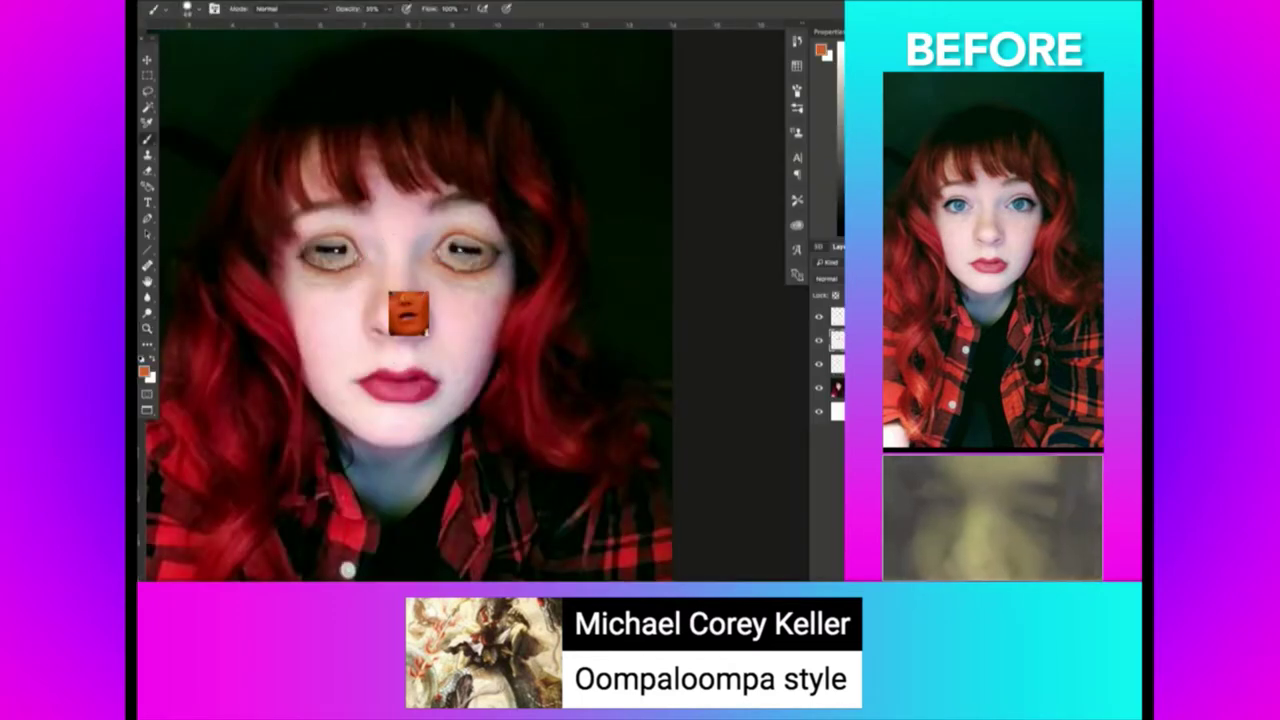
pyautogui.hotkey('ctrl', 'z')
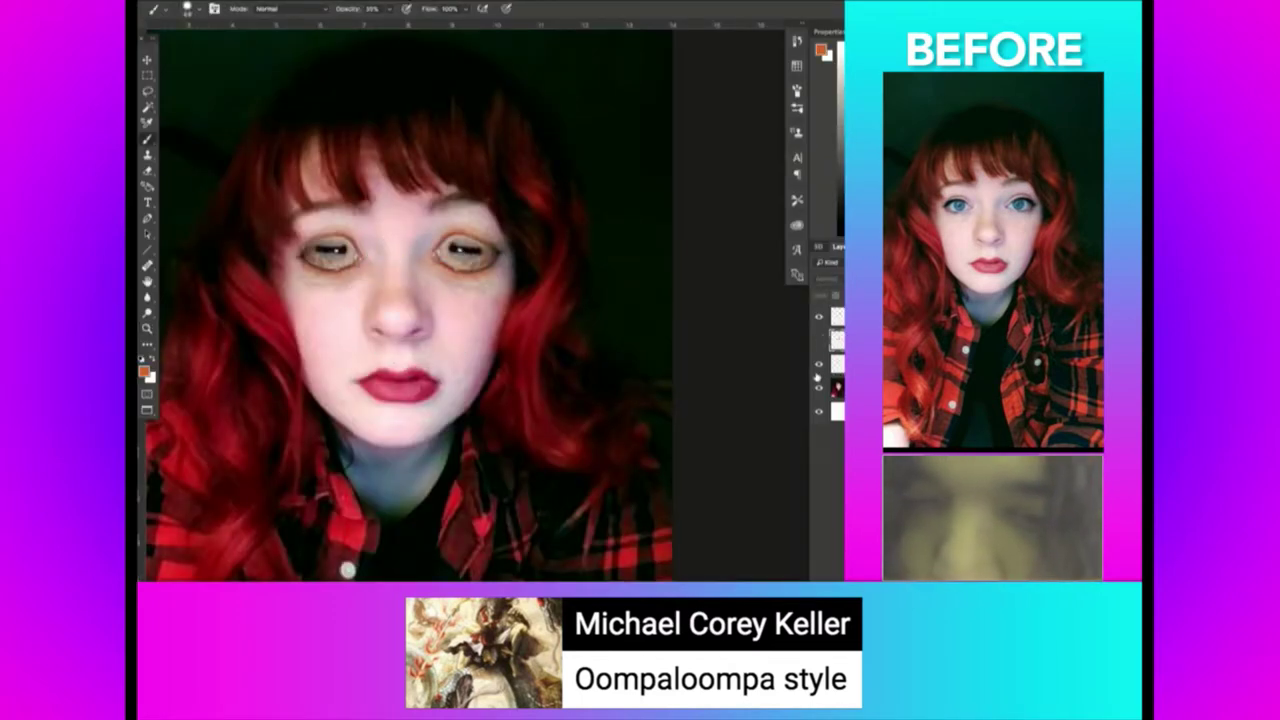
pyautogui.click(818, 370)
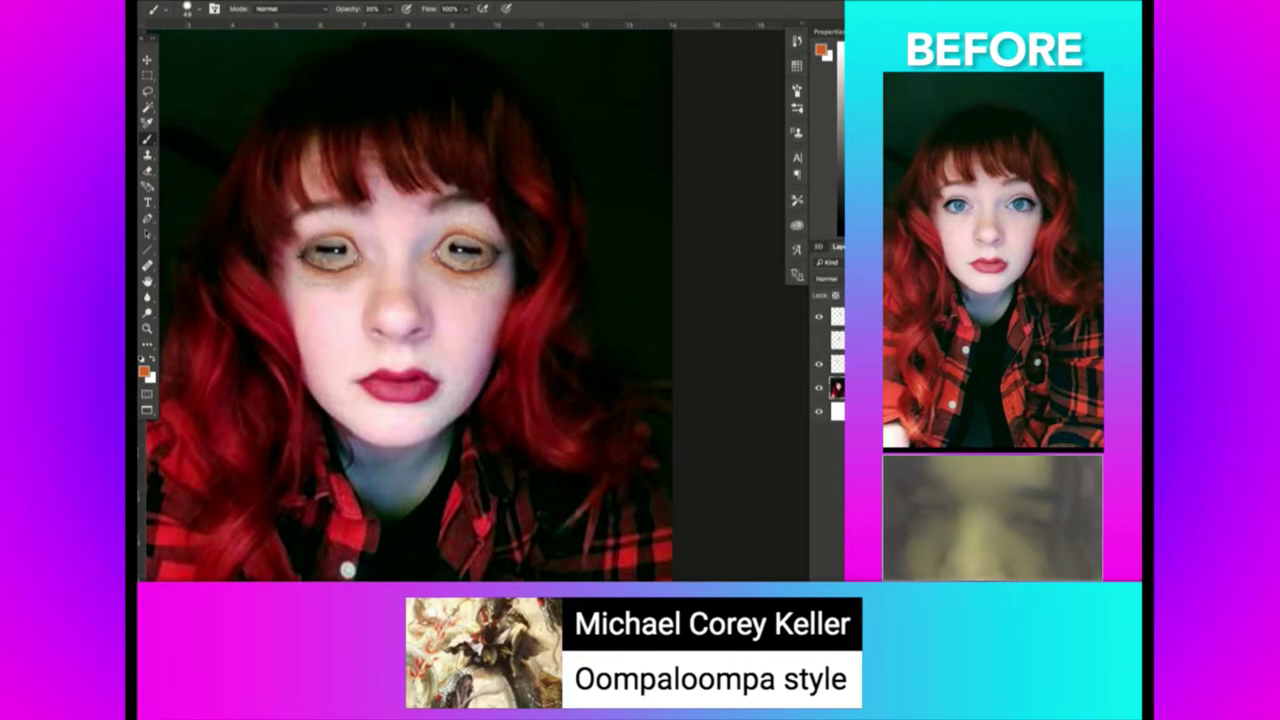
# Merge the layers, add a new layer, and paint orange on the nose and above the eye.
pyautogui.hotkey('ctrl', 'e')
pyautogui.hotkey('ctrl', 'shift', 'alt', 'n')
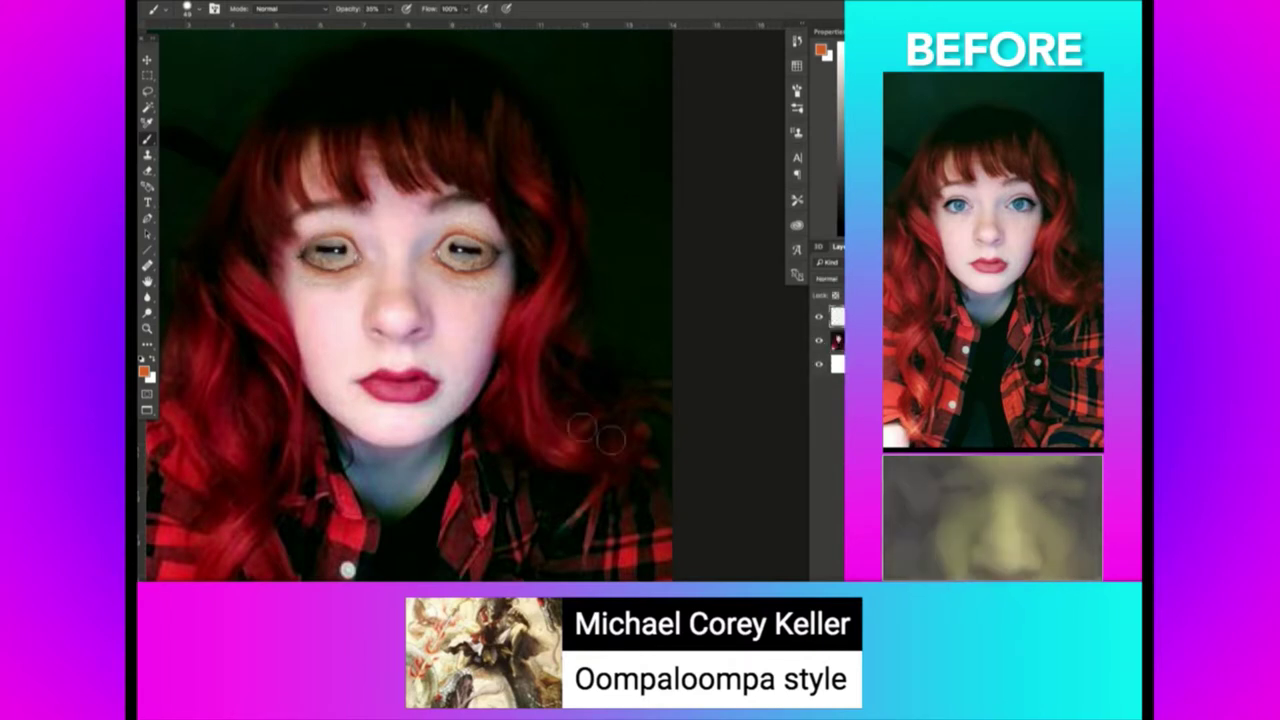
pyautogui.moveTo(400, 310)
pyautogui.mouseDown()
pyautogui.moveTo(349, 297)
pyautogui.moveTo(396, 303)
pyautogui.mouseUp()
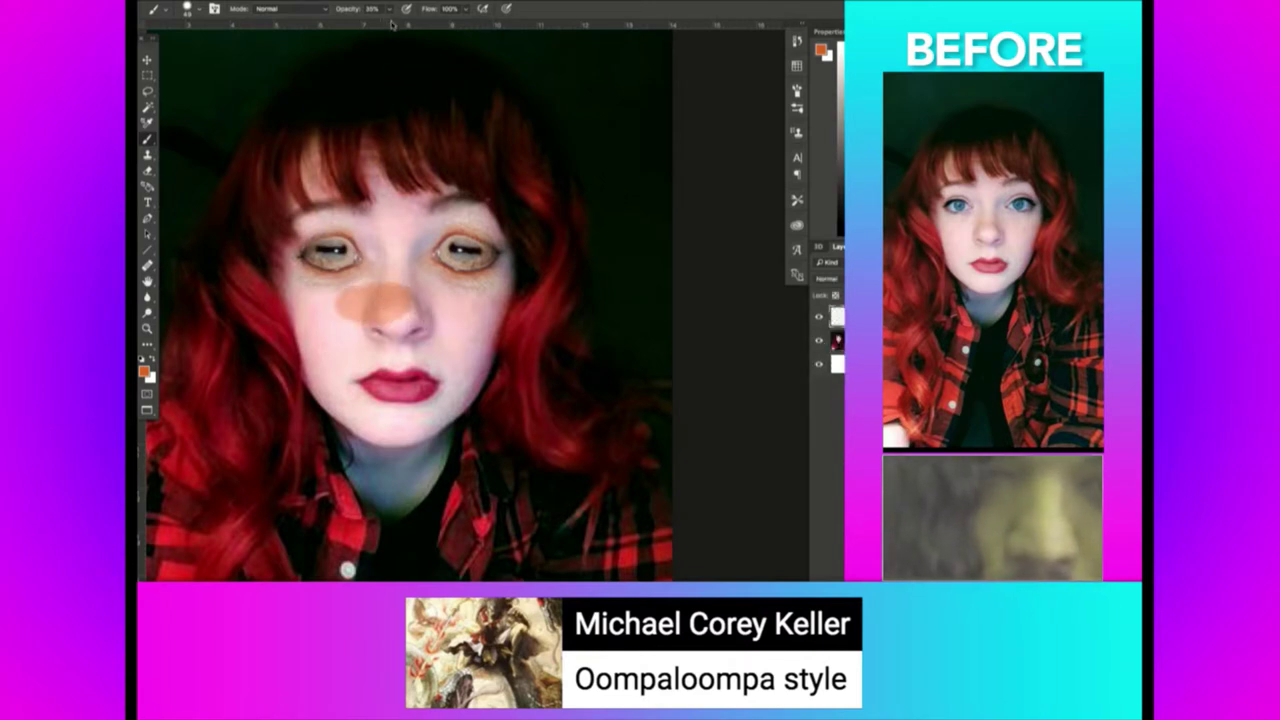
pyautogui.moveTo(352, 230)
pyautogui.mouseDown()
pyautogui.moveTo(320, 214)
pyautogui.moveTo(370, 140)
pyautogui.moveTo(405, 212)
pyautogui.moveTo(500, 213)
pyautogui.moveTo(505, 300)
pyautogui.moveTo(490, 350)
pyautogui.moveTo(437, 417)
pyautogui.moveTo(400, 515)
pyautogui.moveTo(355, 475)
pyautogui.moveTo(308, 362)
pyautogui.moveTo(305, 232)
pyautogui.mouseUp()
# Lasso the whole face, fill it with orange, and set the layer blend to Multiply.
pyautogui.press('r')
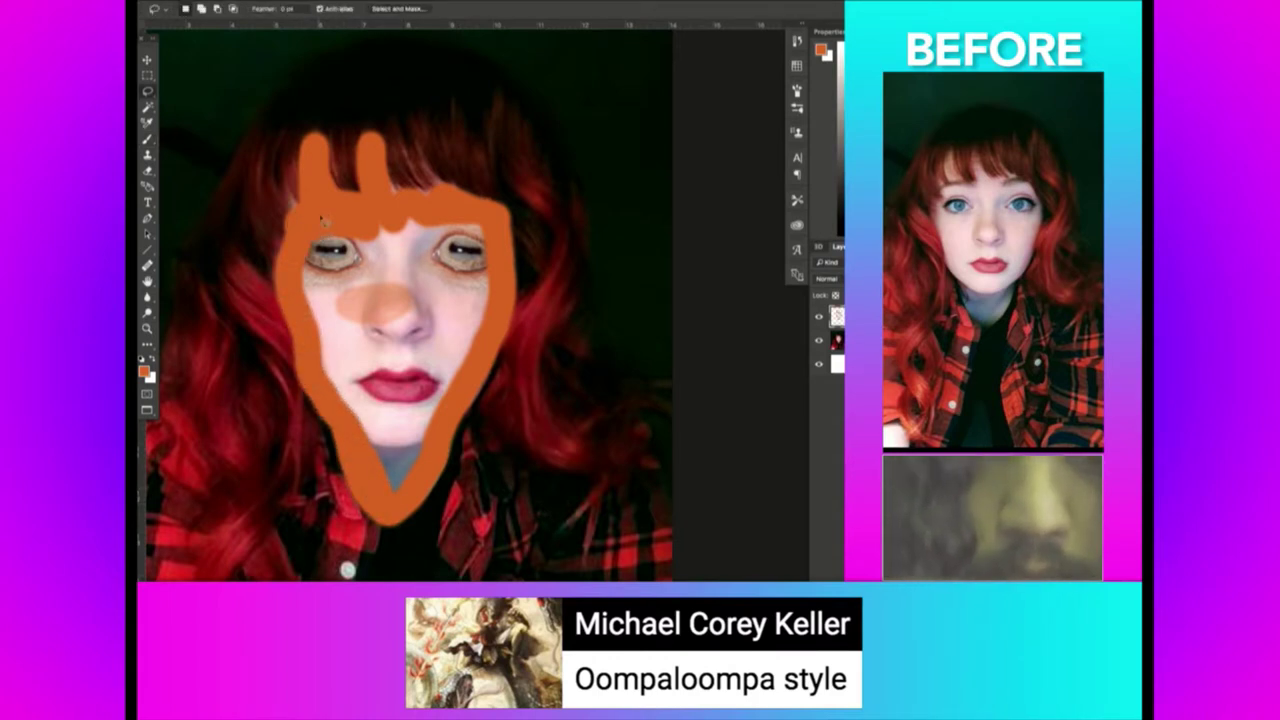
pyautogui.moveTo(290, 318); pyautogui.dragTo(341, 421)
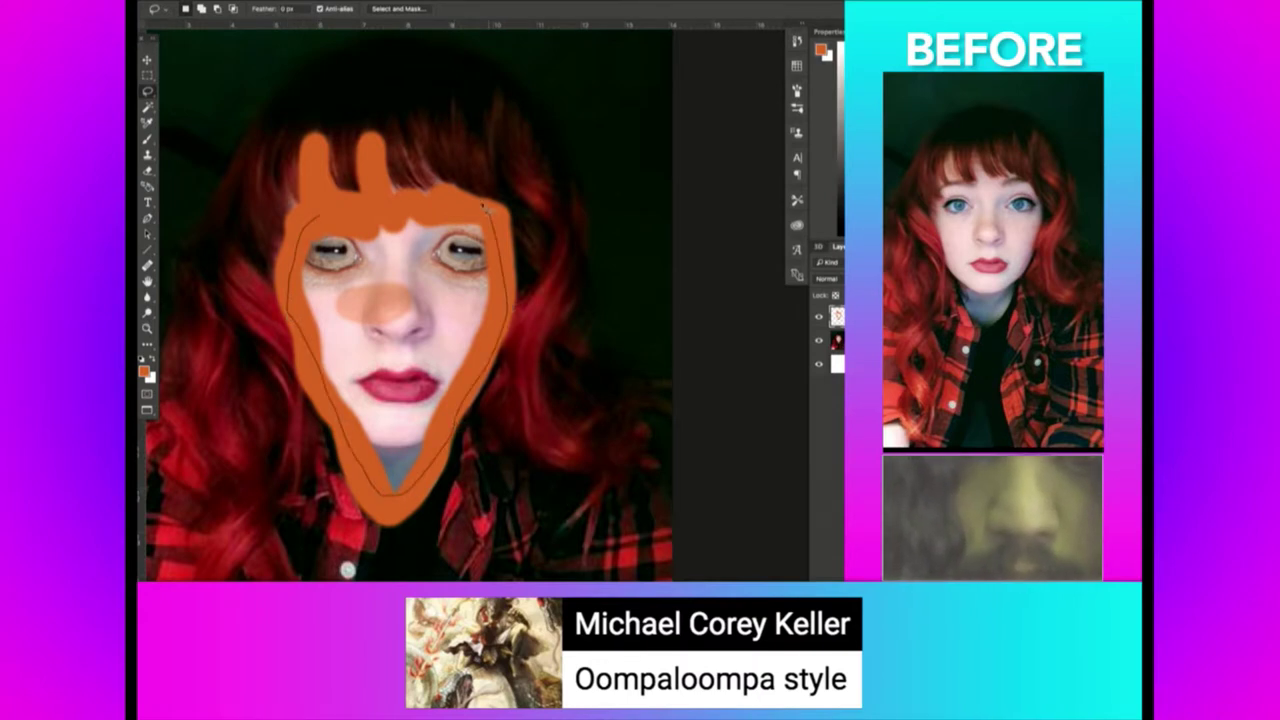
pyautogui.moveTo(508, 318); pyautogui.dragTo(424, 208)
pyautogui.hotkey('alt', 'BackSpace')
pyautogui.hotkey('ctrl', 'd')
pyautogui.click(826, 278)
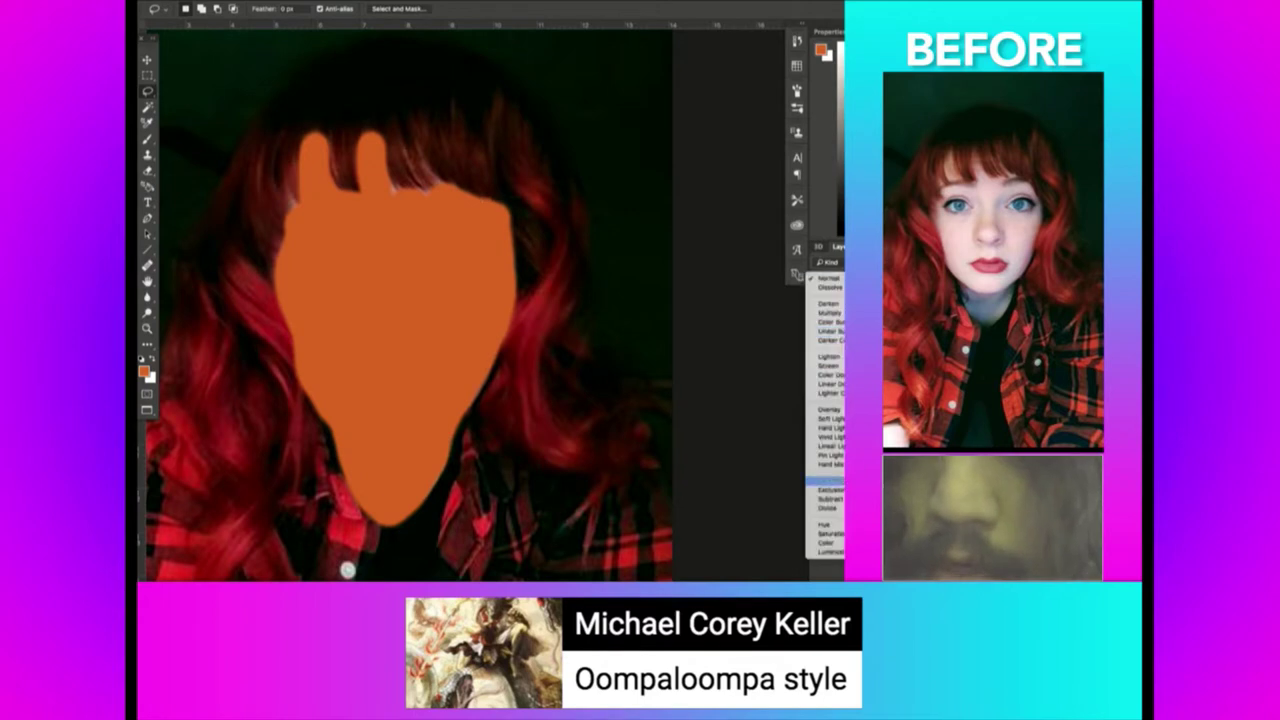
pyautogui.click(828, 410)
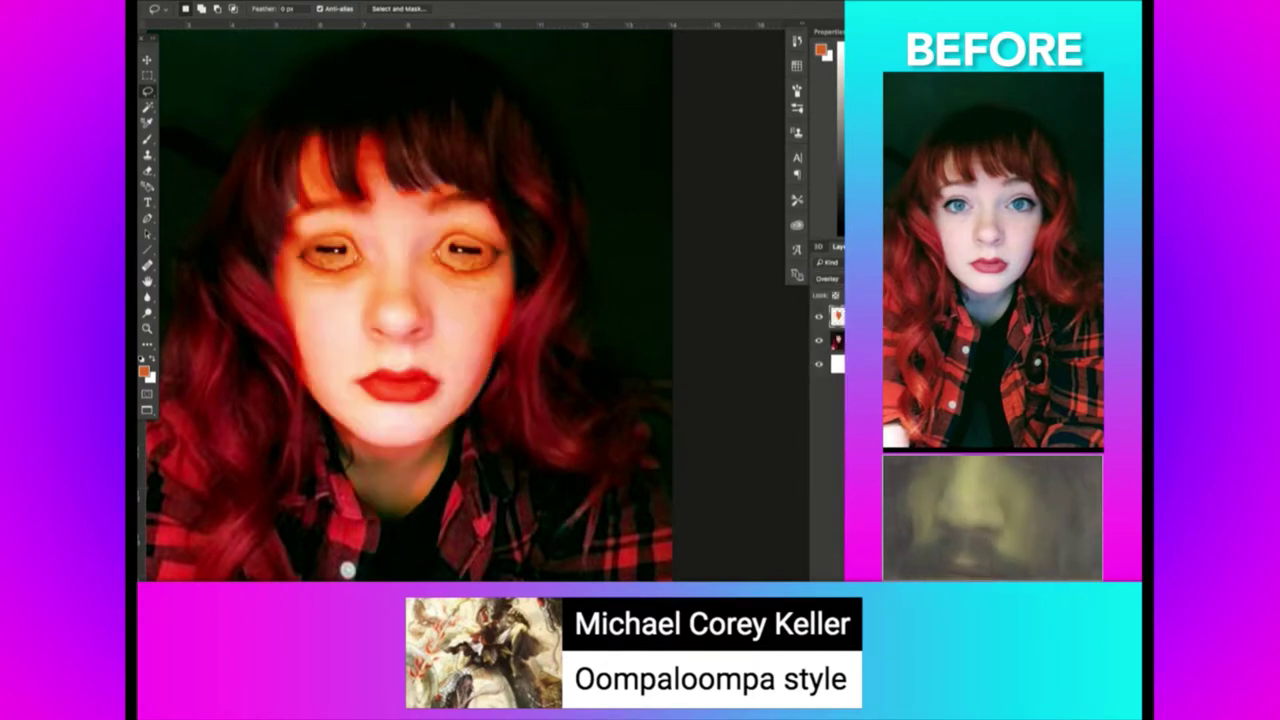
pyautogui.click(826, 278)
pyautogui.click(829, 181)
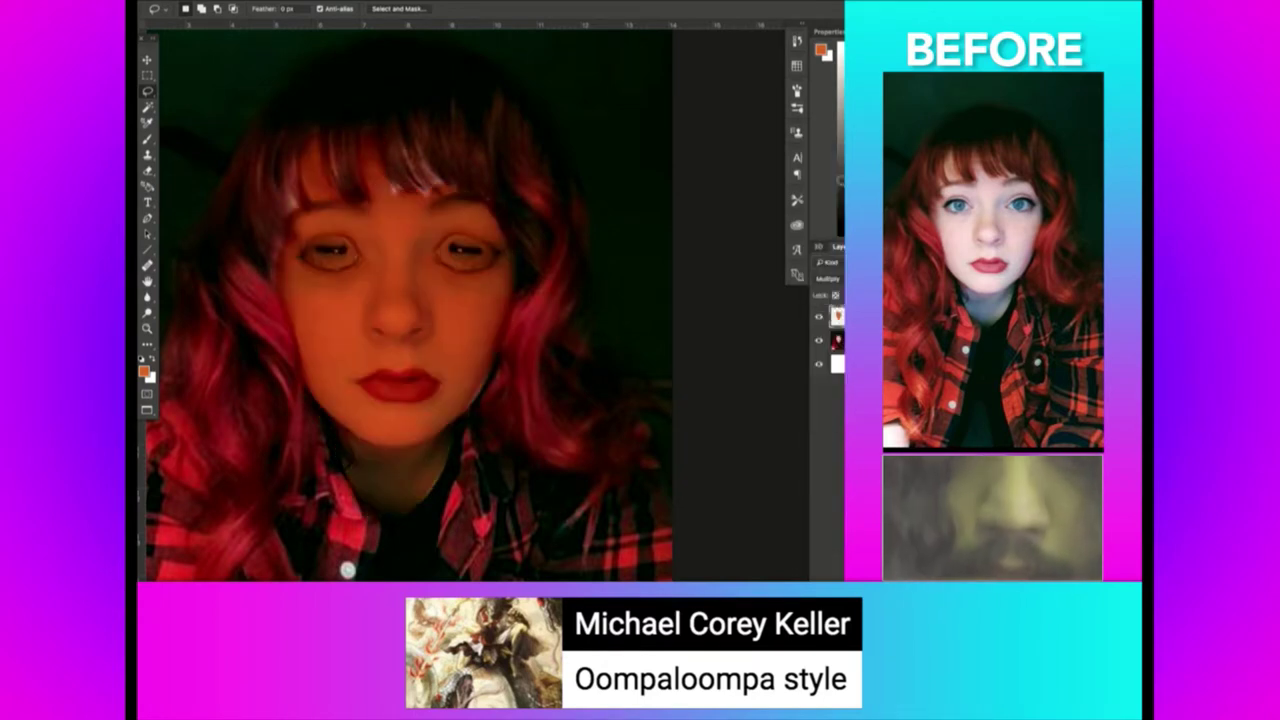
# Erase the orange tint over both eyes and the lips.
pyautogui.press('e')
pyautogui.moveTo(315, 250); pyautogui.dragTo(332, 254)
pyautogui.hotkey('ctrl', 'z')
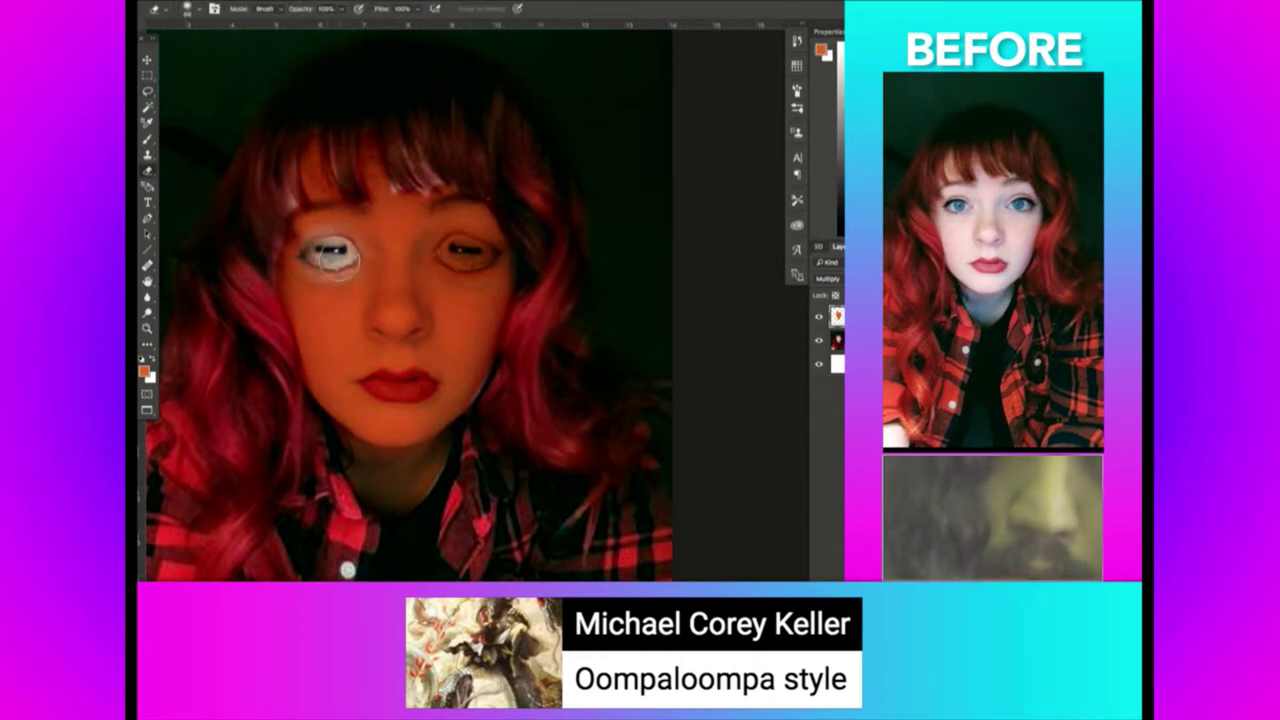
pyautogui.moveTo(470, 256); pyautogui.dragTo(462, 253)
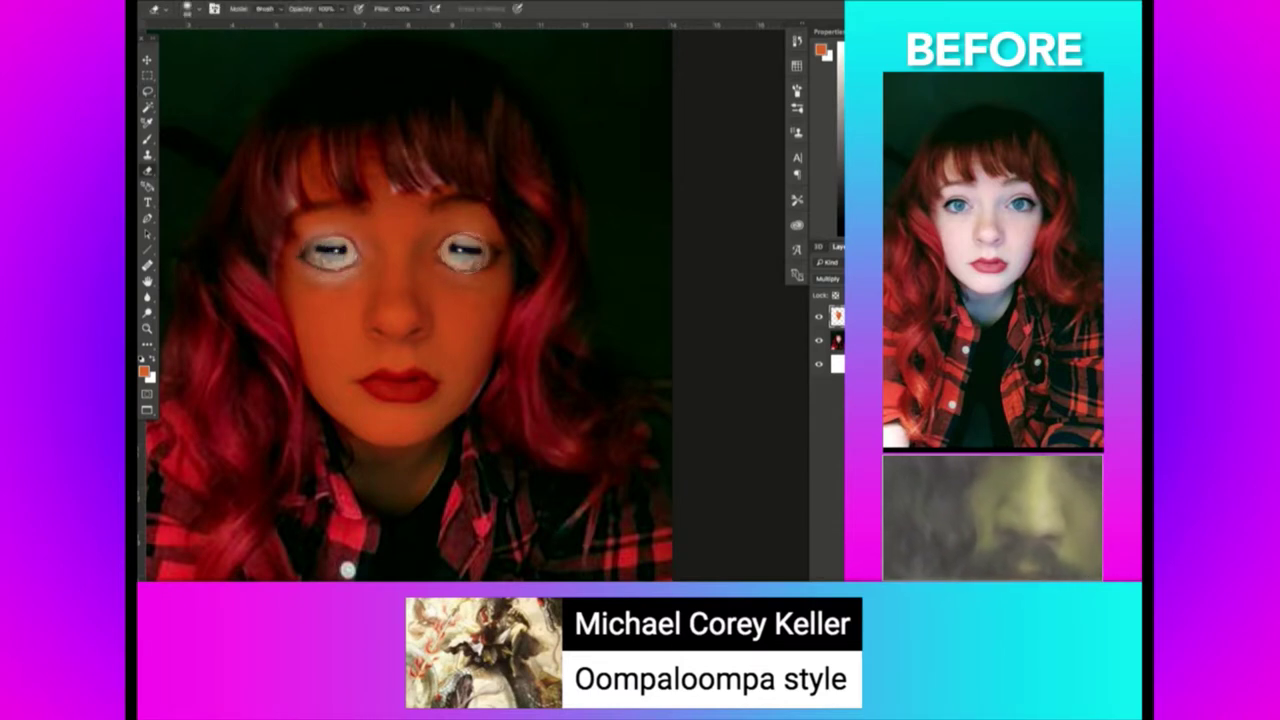
pyautogui.moveTo(386, 388); pyautogui.dragTo(412, 387)
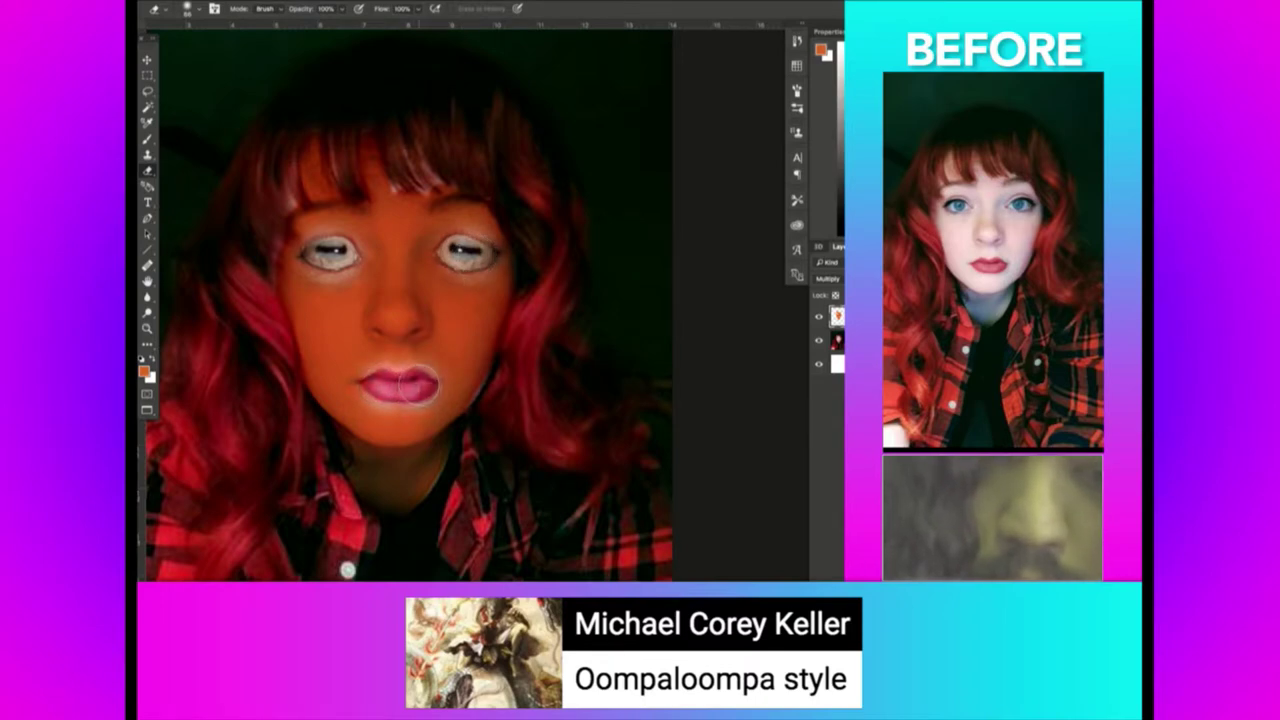
# Adjust the eraser brush size and refine the erased lips to a red-pink tone.
pyautogui.press('z')
pyautogui.keyDown('alt'); pyautogui.click(440, 350); pyautogui.keyUp('alt')
pyautogui.click(440, 350)
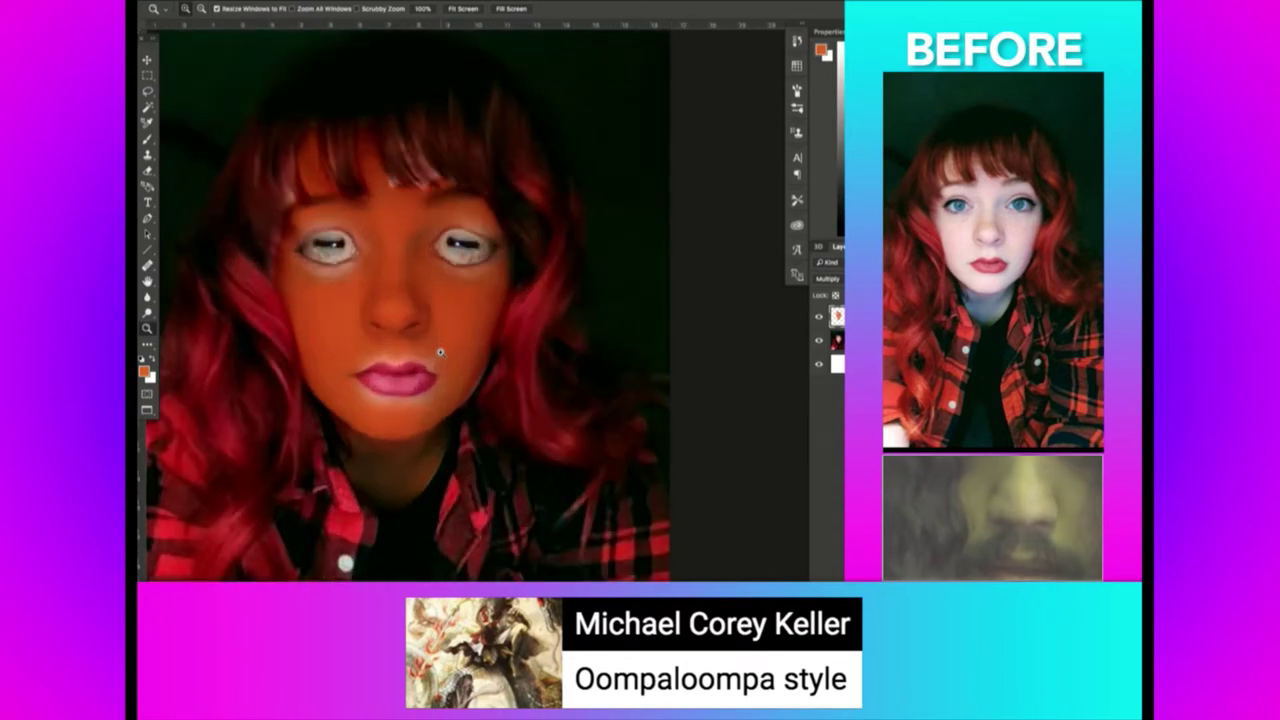
pyautogui.rightClick(441, 355)
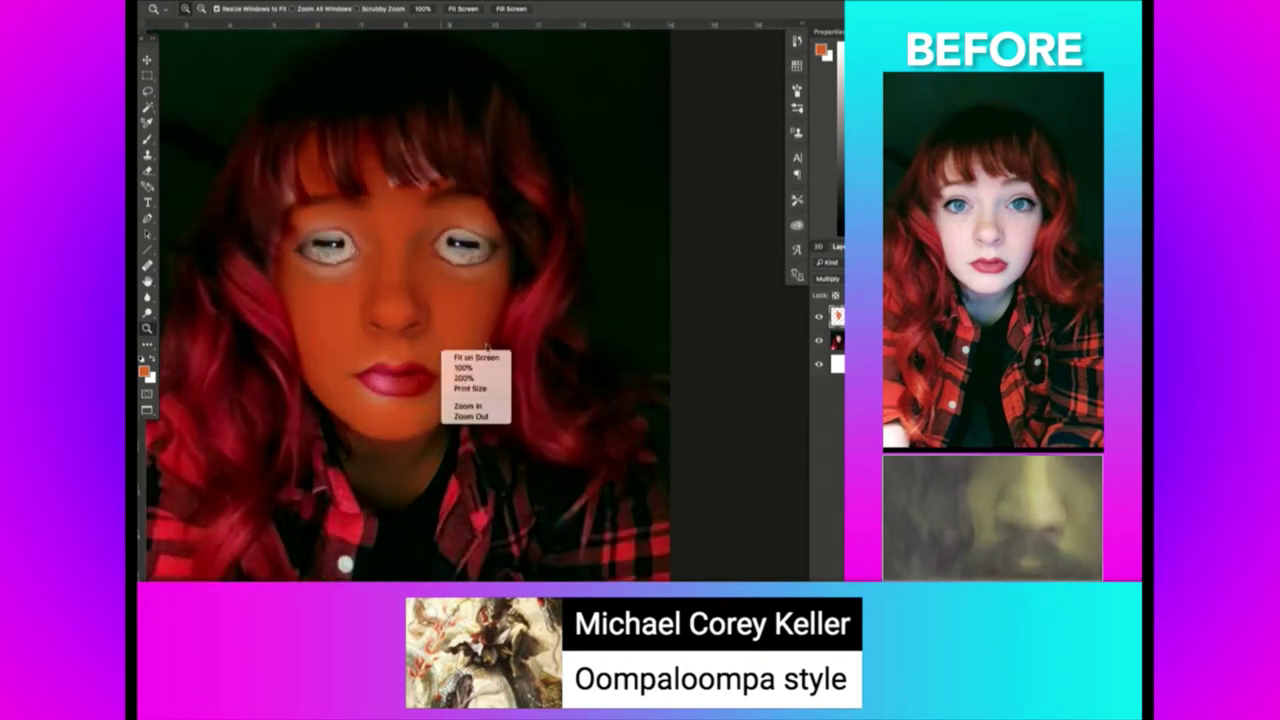
pyautogui.press('Escape')
pyautogui.press('e')
pyautogui.rightClick(500, 290)
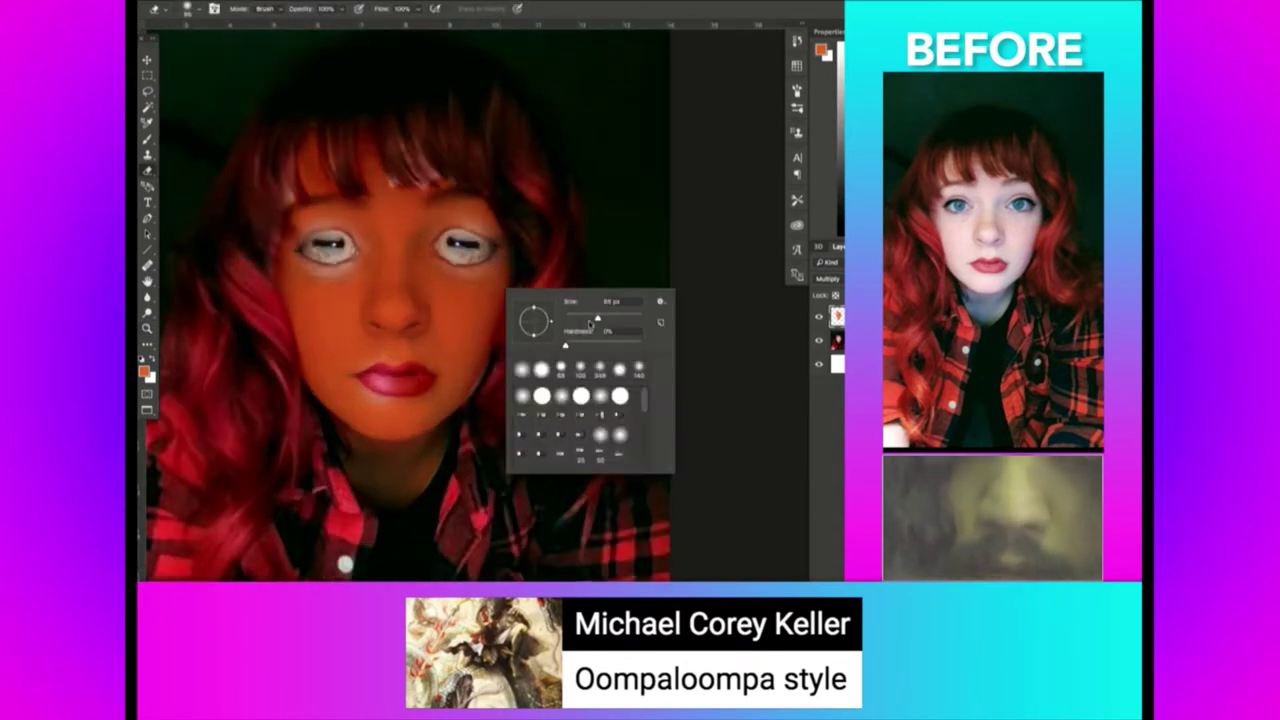
pyautogui.click(415, 383)
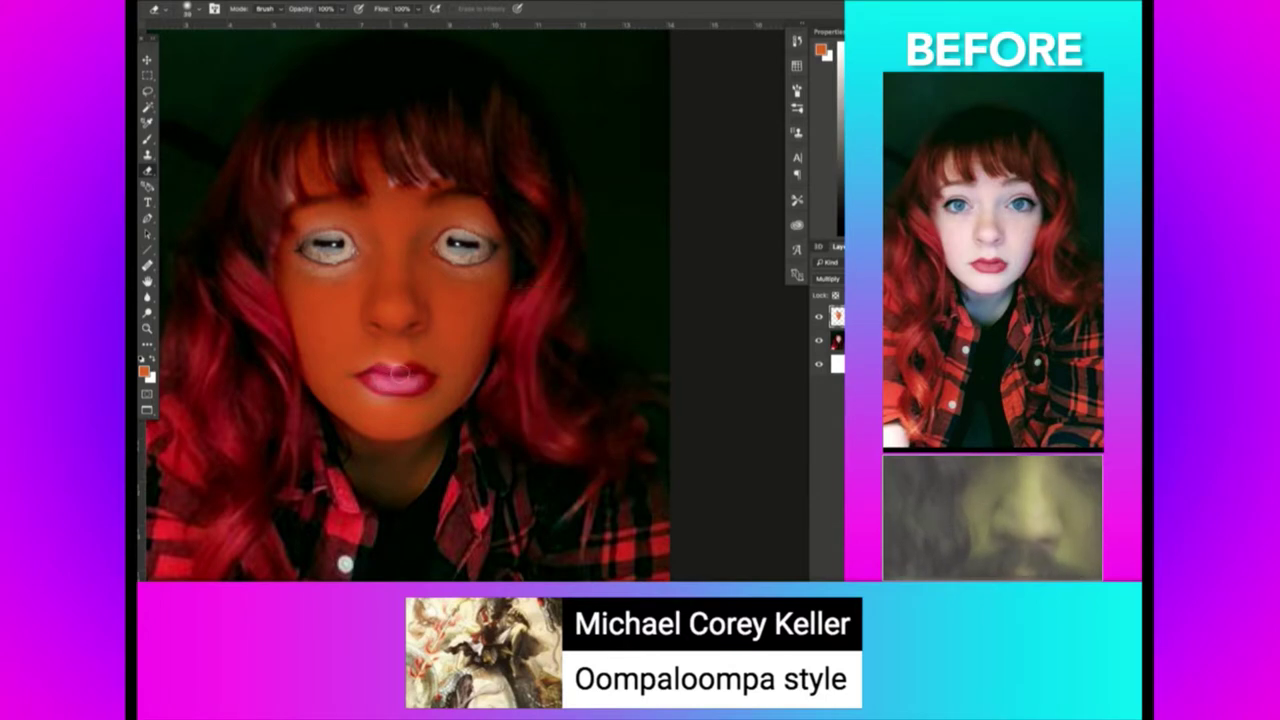
pyautogui.moveTo(428, 383); pyautogui.dragTo(413, 373)
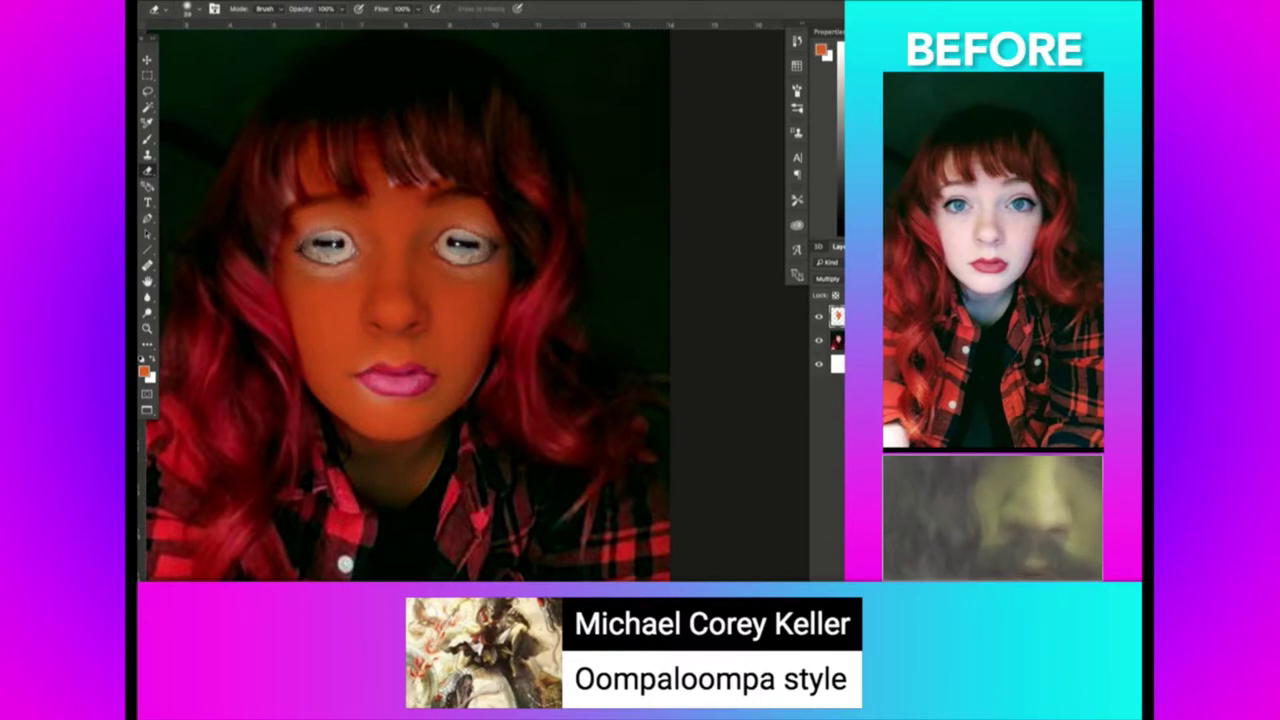
pyautogui.press('b')
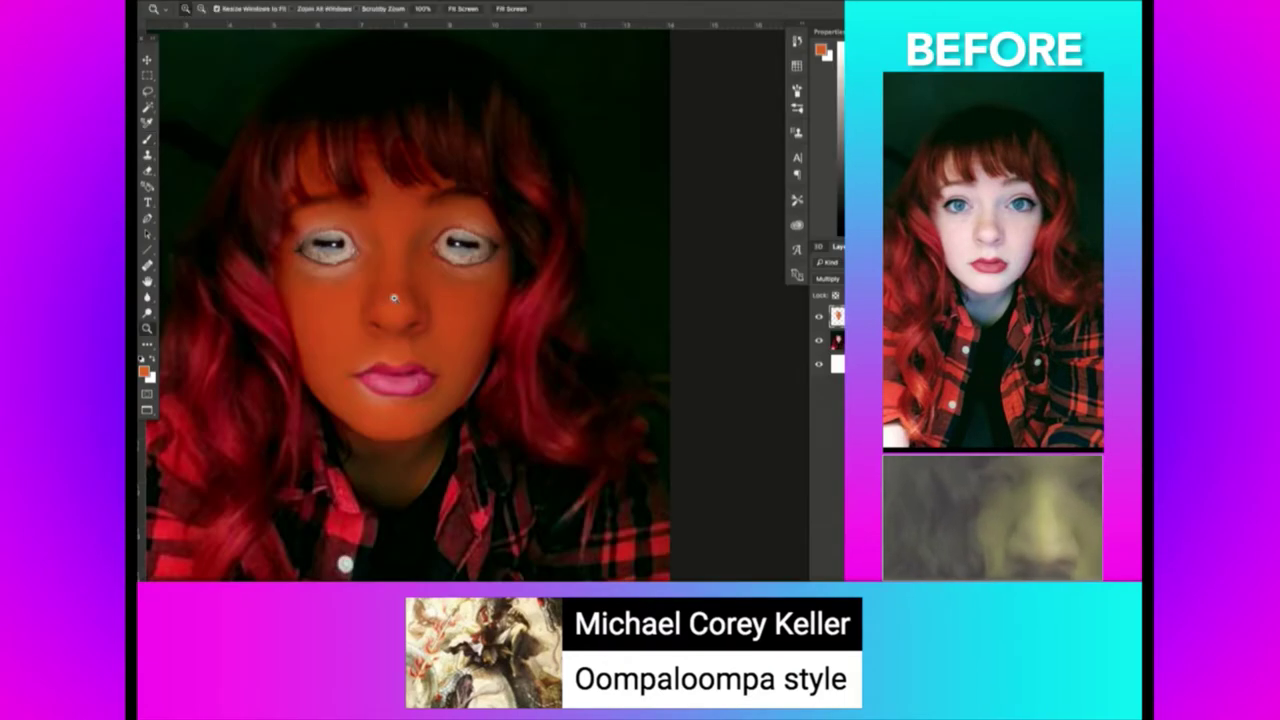
pyautogui.scroll(-2, 393, 298)
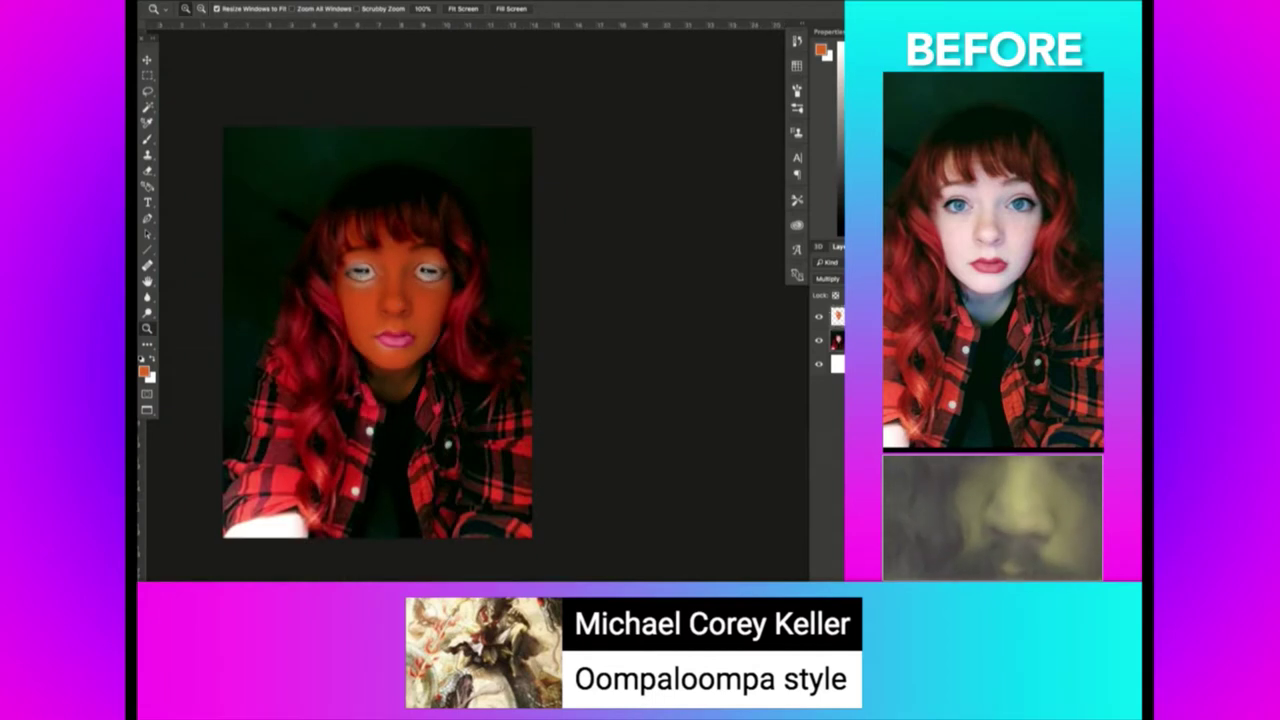
# Shift the picture's hue about +104 to bright green, then magic-wand the dark background.
pyautogui.hotkey('ctrl', 'u')
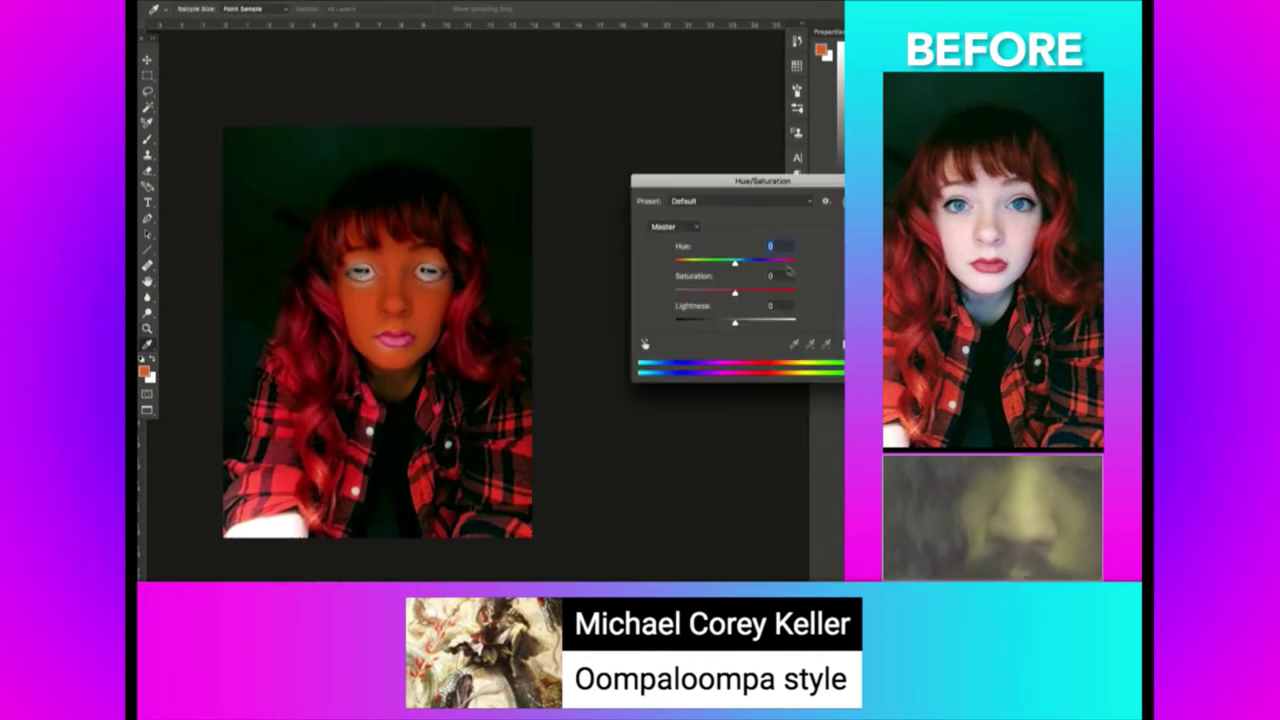
pyautogui.moveTo(743, 268); pyautogui.dragTo(775, 264)
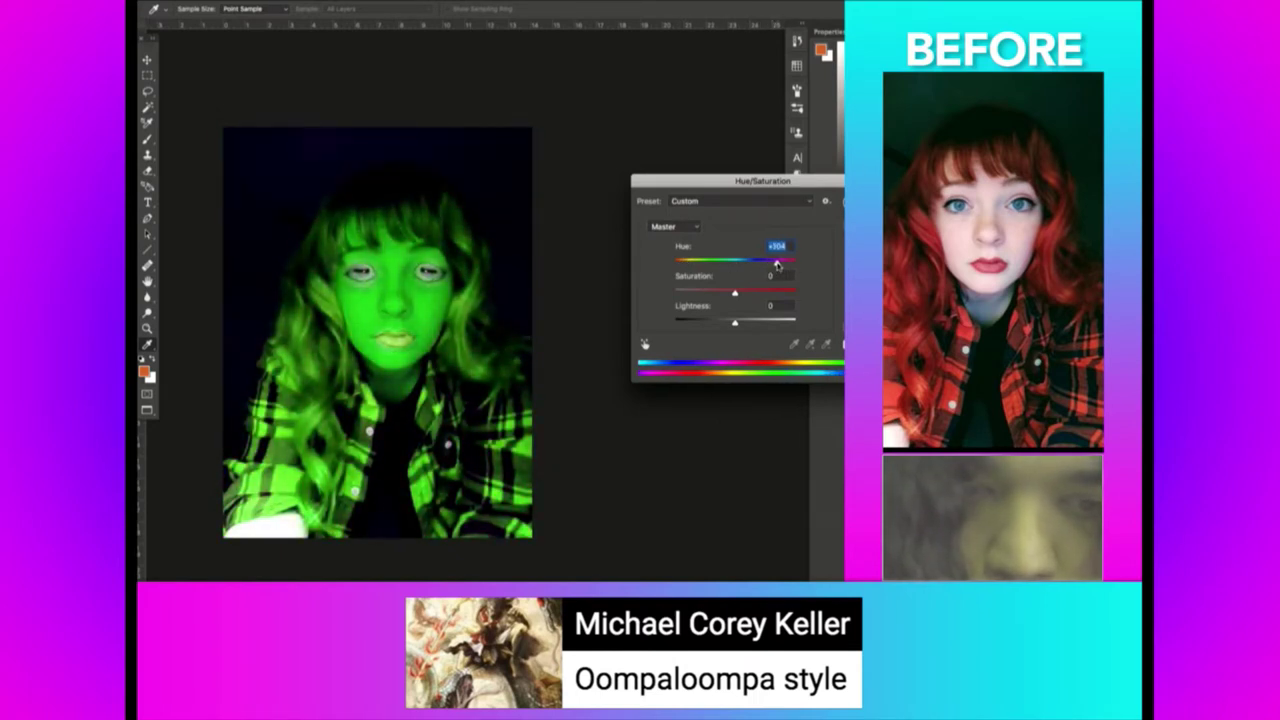
pyautogui.press('Return')
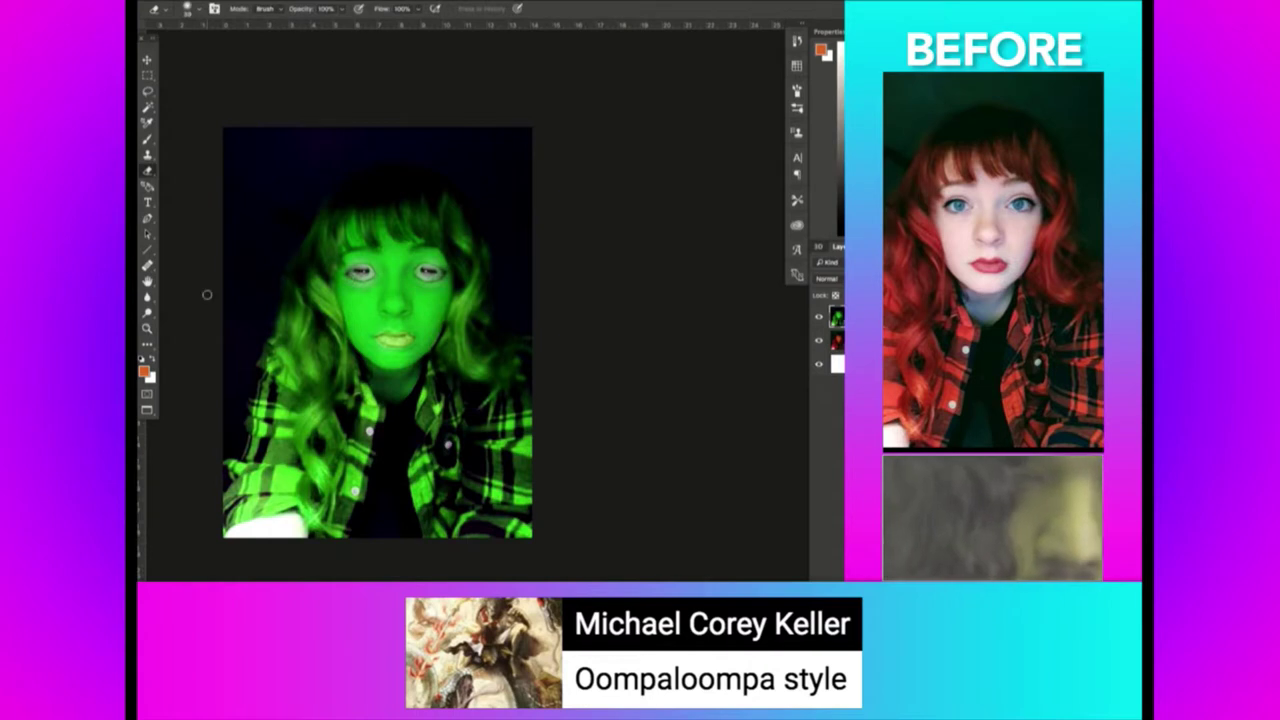
pyautogui.press('w')
pyautogui.click(258, 264)
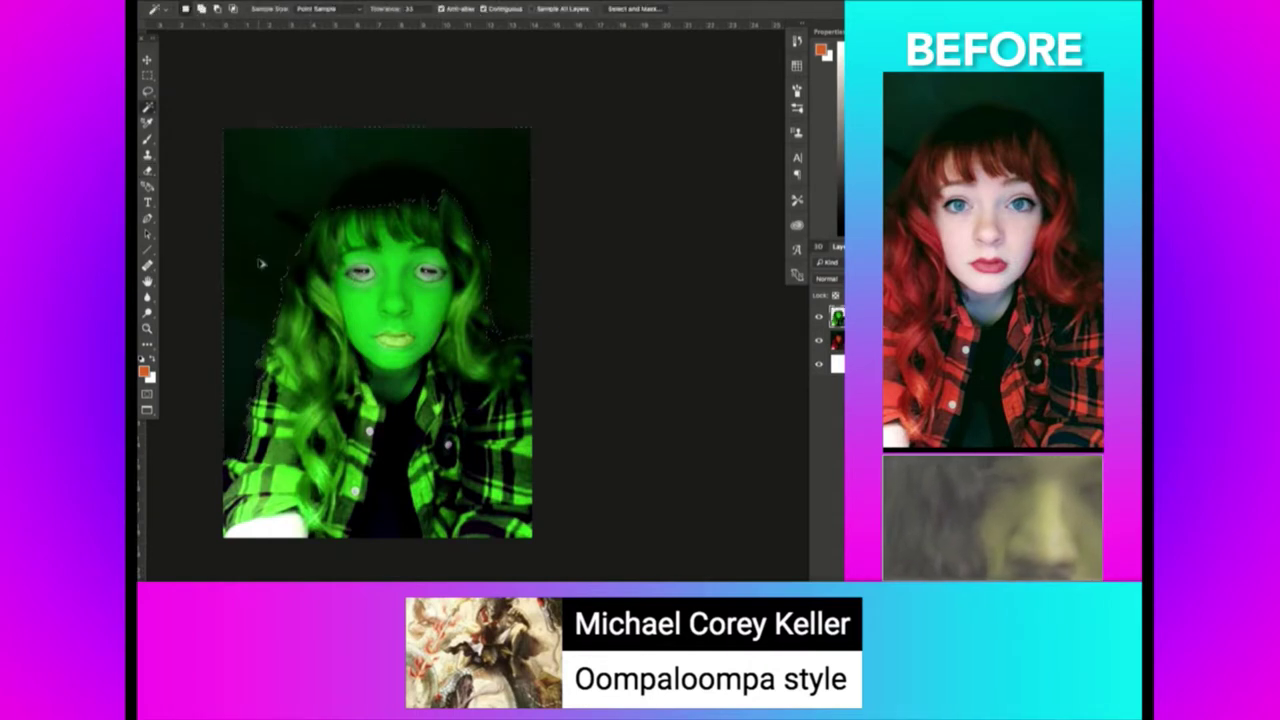
# Delete the green from the selected background and enlarge the eraser brush.
pyautogui.press('Delete')
pyautogui.hotkey('ctrl', 'd')
pyautogui.press('e')
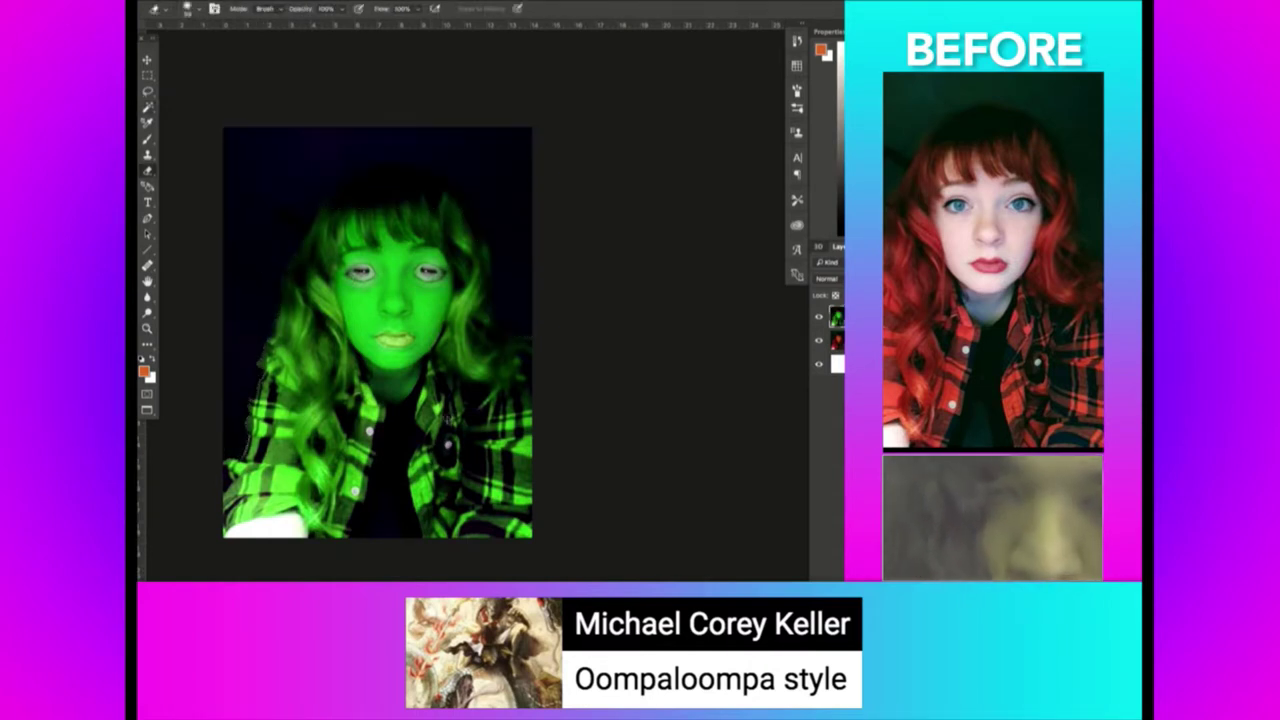
pyautogui.rightClick(457, 414)
pyautogui.moveTo(550, 425); pyautogui.dragTo(570, 425)
pyautogui.click(397, 304)
# Erase green over the nose, lips, cheeks and shirt's left side, revealing orange skin and plaid.
pyautogui.moveTo(372, 302); pyautogui.dragTo(385, 345)
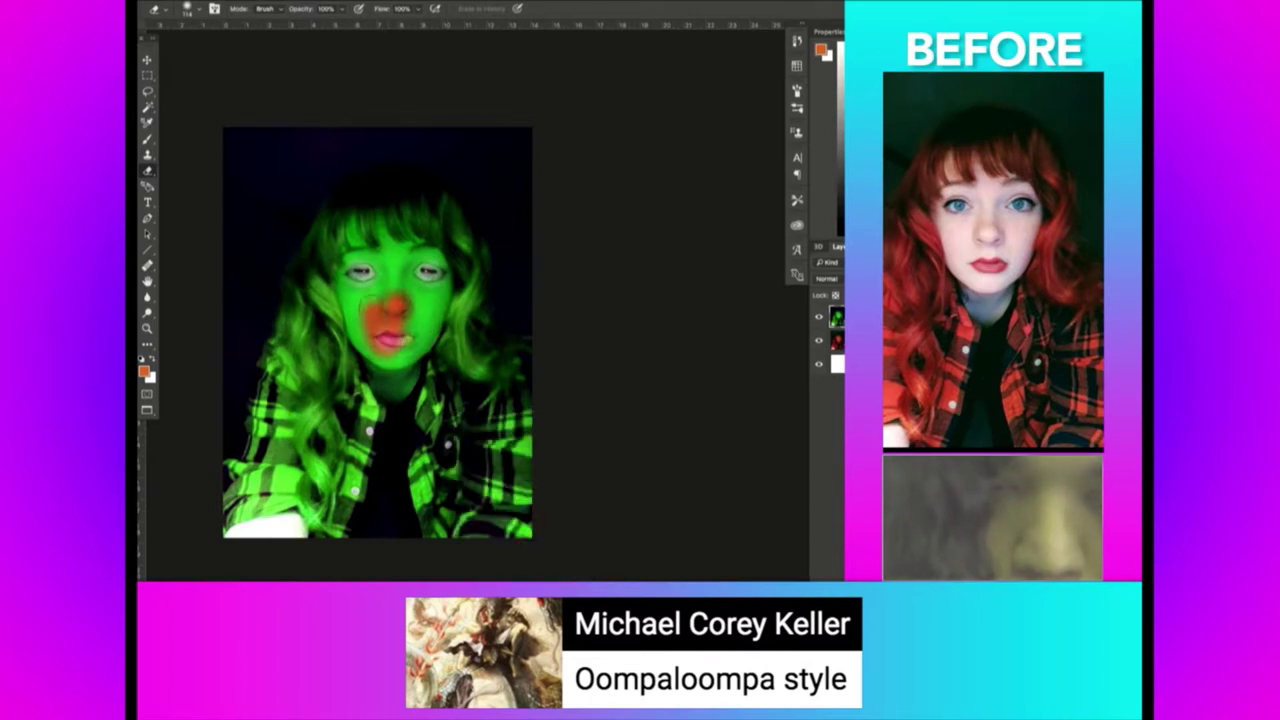
pyautogui.moveTo(344, 272); pyautogui.dragTo(352, 330)
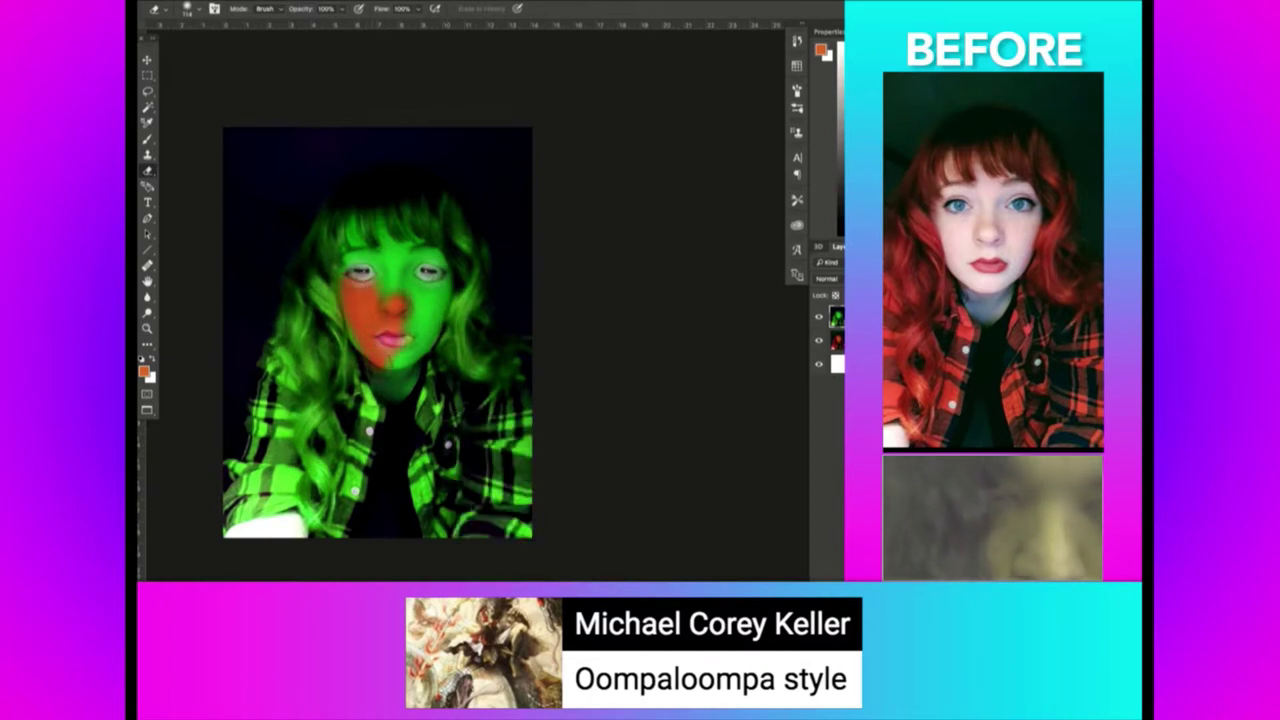
pyautogui.moveTo(360, 445); pyautogui.dragTo(335, 535)
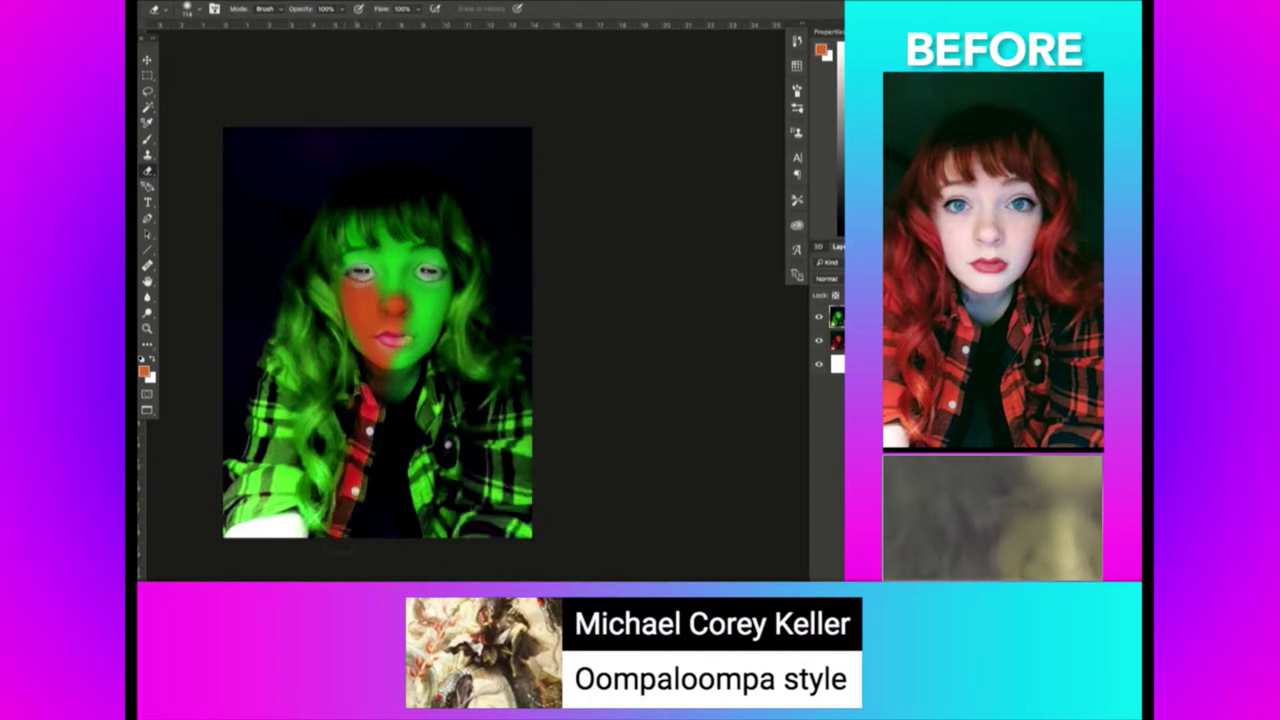
pyautogui.moveTo(400, 345)
pyautogui.mouseDown()
pyautogui.moveTo(432, 275)
pyautogui.moveTo(368, 272)
pyautogui.mouseUp()
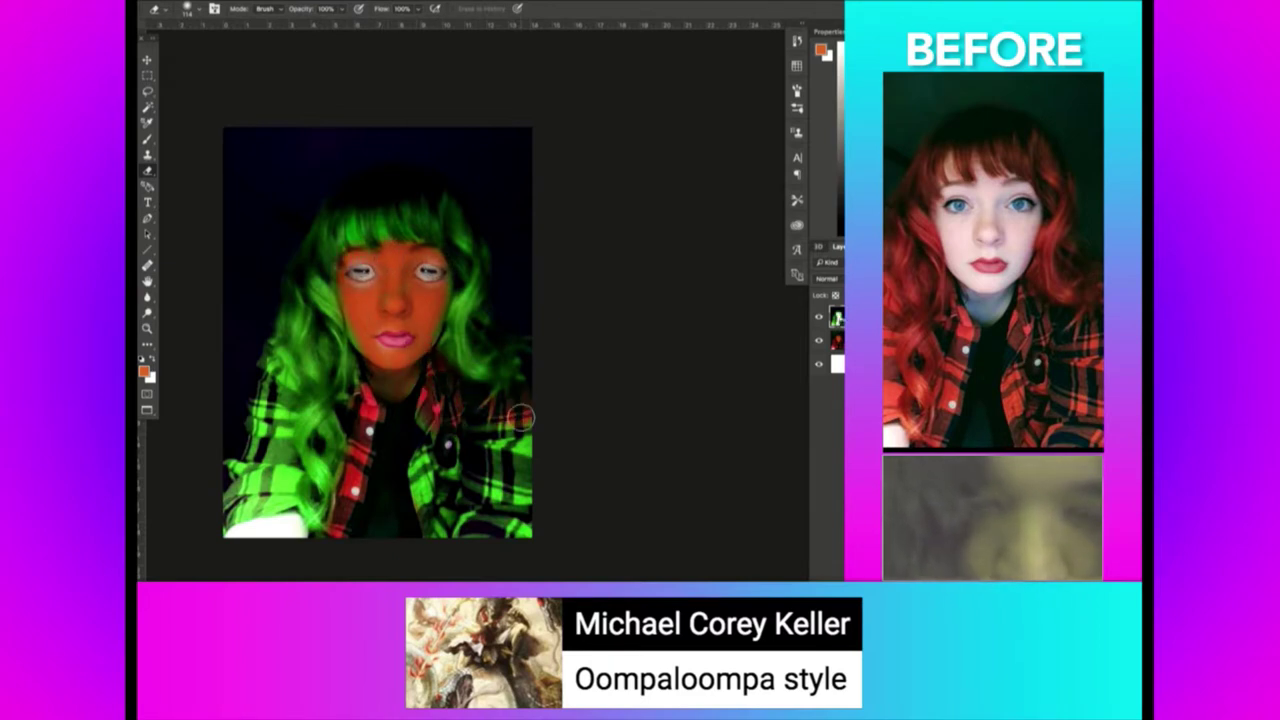
# Lasso and delete the green on the lower-right shirt, then deselect.
pyautogui.press('l')
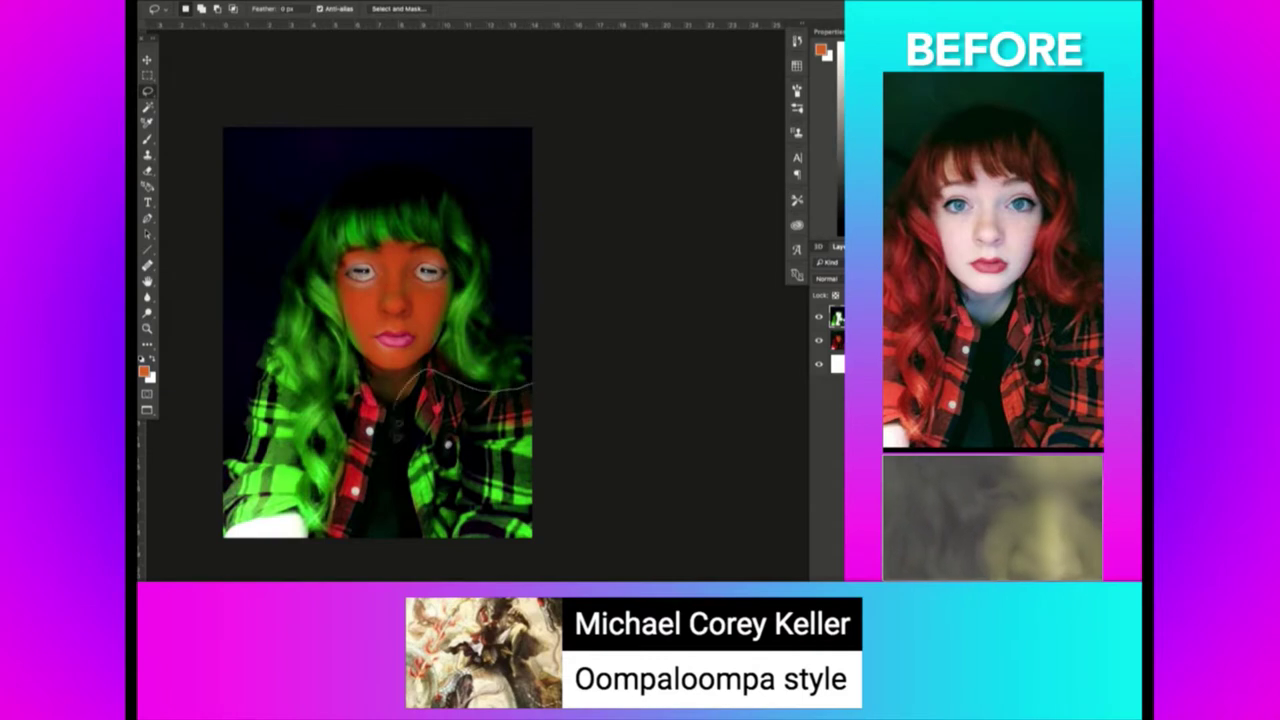
pyautogui.moveTo(398, 395); pyautogui.dragTo(528, 540)
pyautogui.press('Delete')
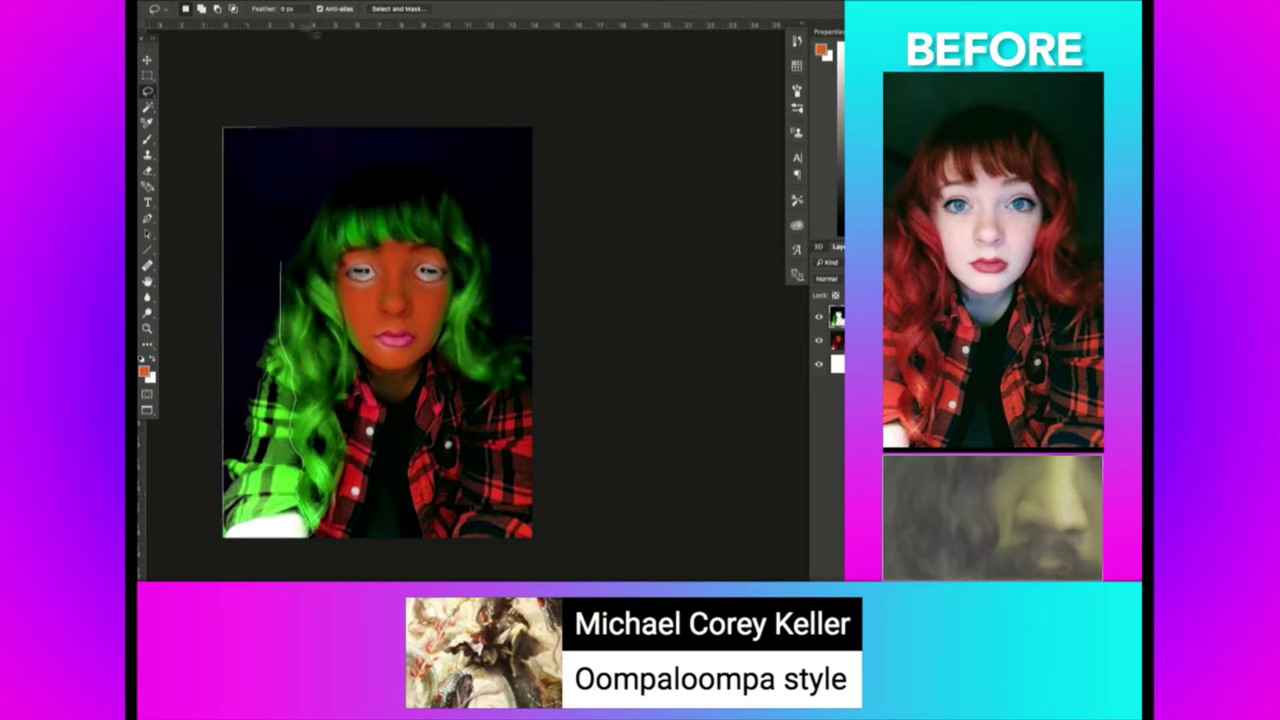
pyautogui.press('Delete')
pyautogui.hotkey('ctrl', 'd')
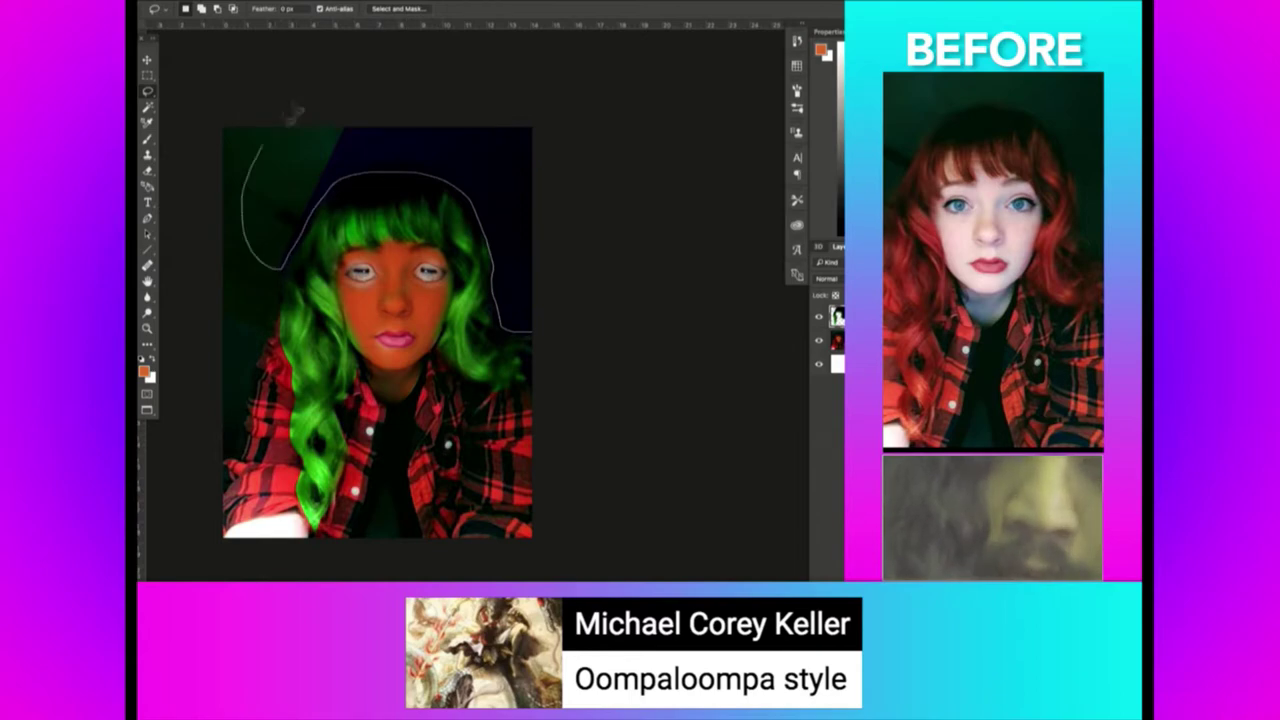
# Lasso the dark blue background above the head and turn it dark green.
pyautogui.moveTo(295, 112); pyautogui.dragTo(300, 112)
pyautogui.press('Delete')
pyautogui.hotkey('ctrl', 'd')
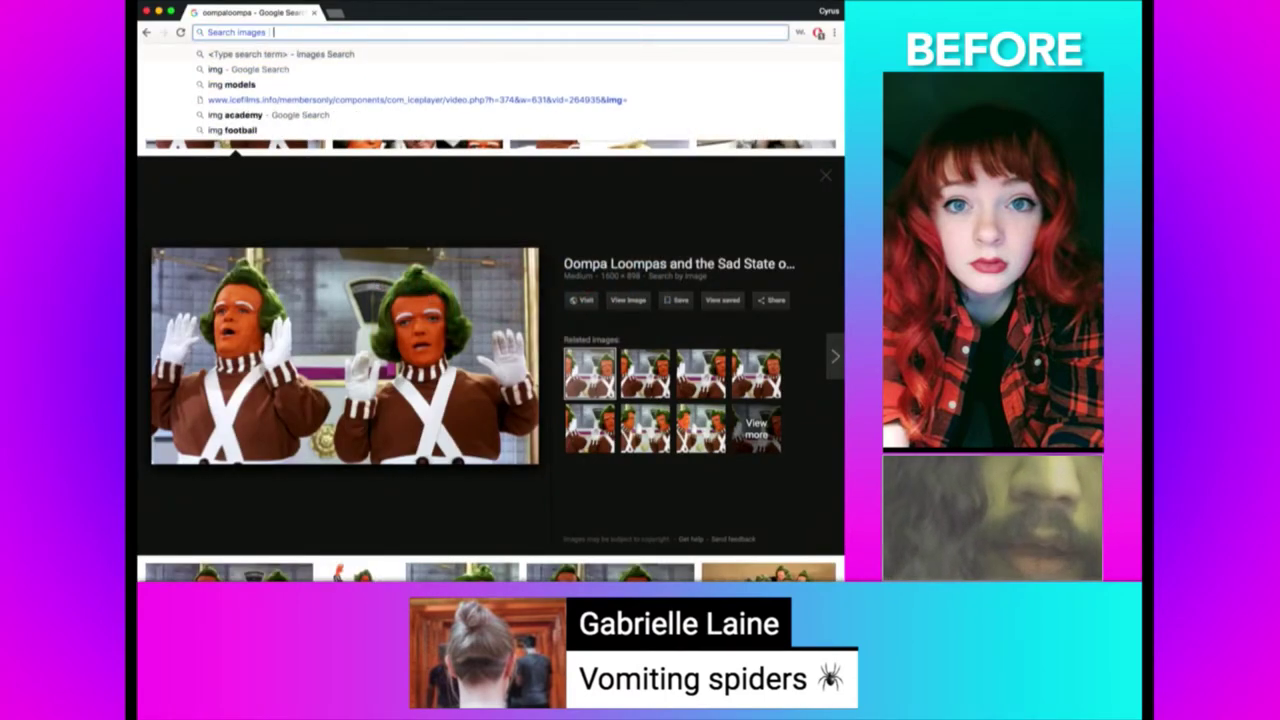
# Search Google Images for 'vomiting spiders' and preview a grey spider image.
pyautogui.write('images.google.com')
pyautogui.press('Return')
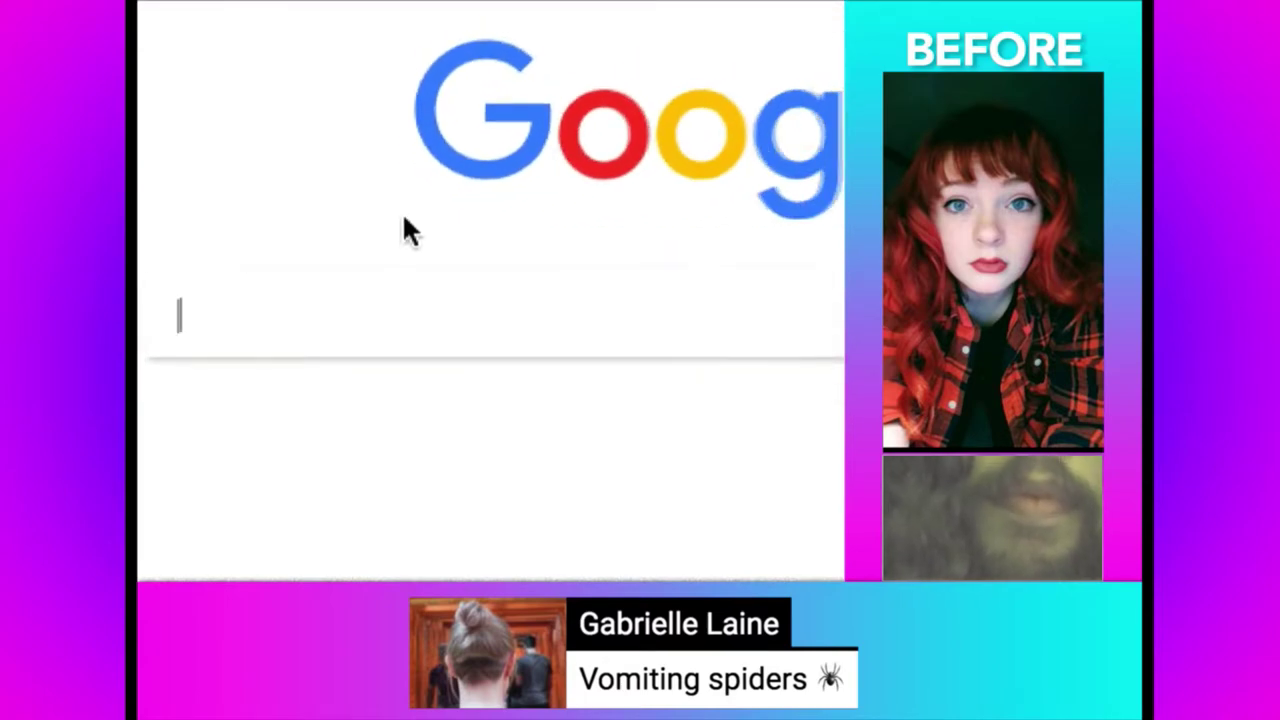
pyautogui.write('vomiting spid')
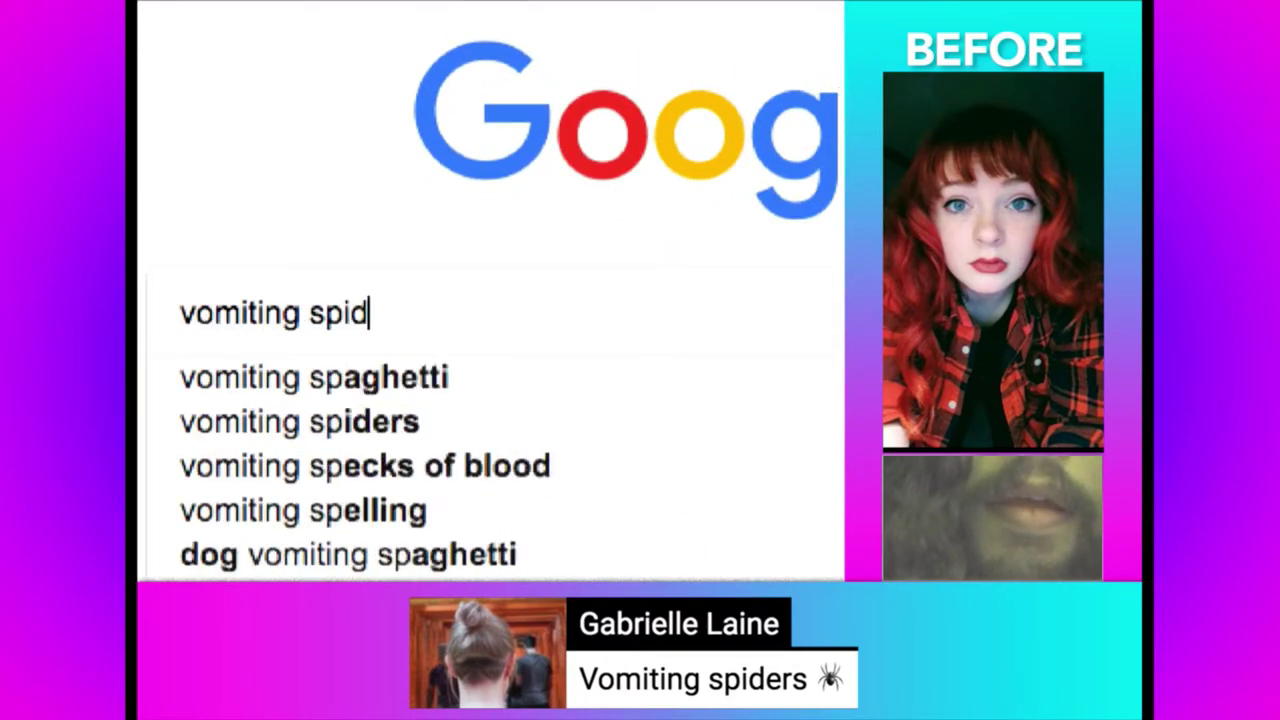
pyautogui.write('ers')
pyautogui.press('Return')
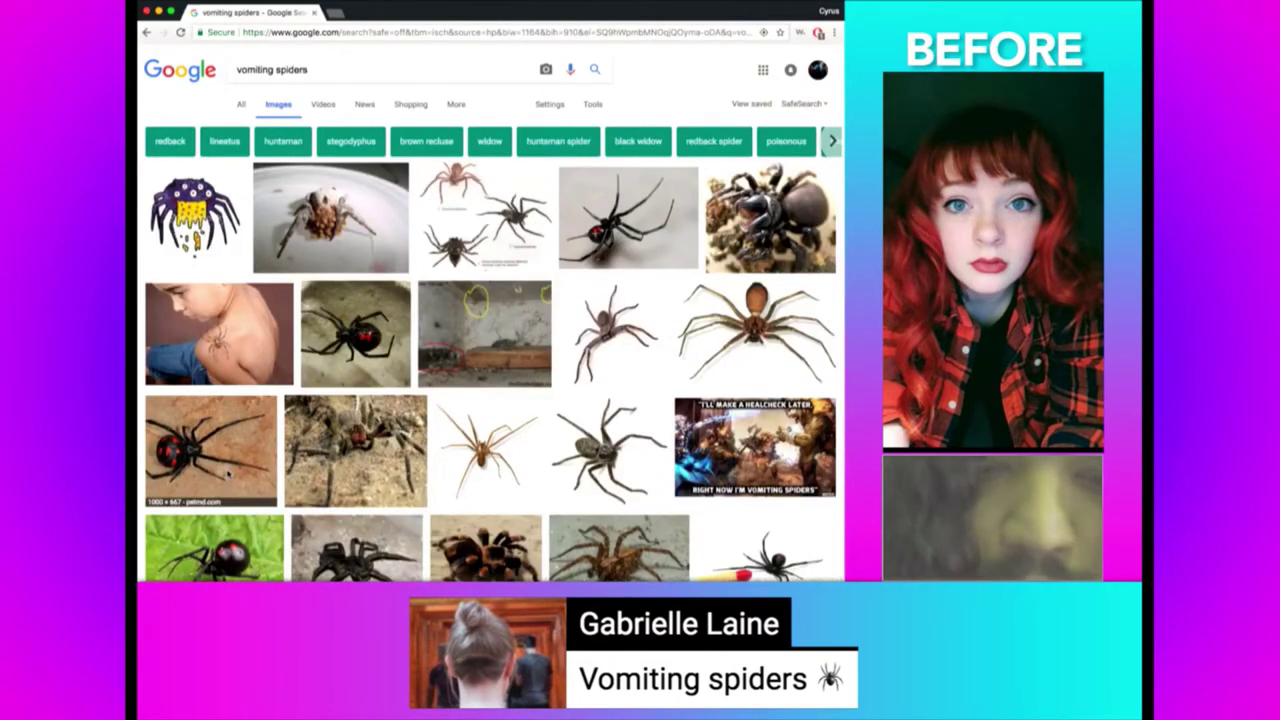
pyautogui.scroll(-3, 228, 475)
pyautogui.click(640, 328)
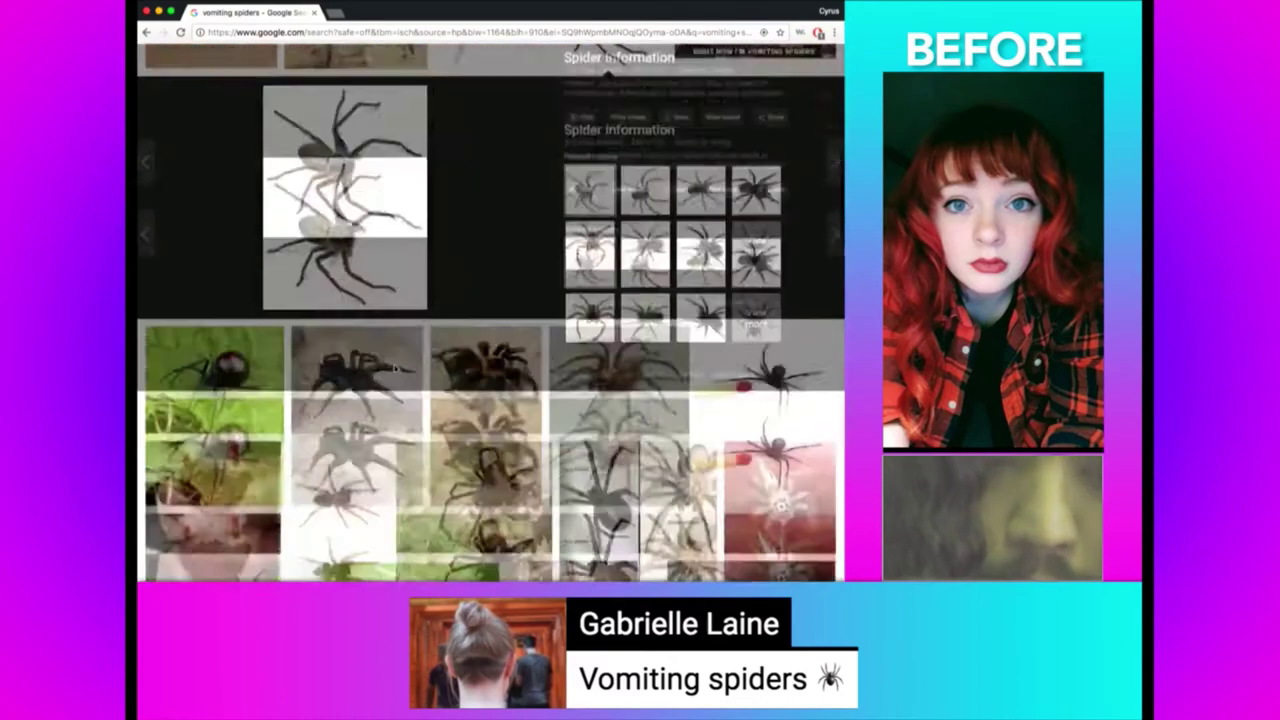
# Search 'spider mouth', open the spider-in-mouth photo and paste it into the selfie.
pyautogui.write('spider')
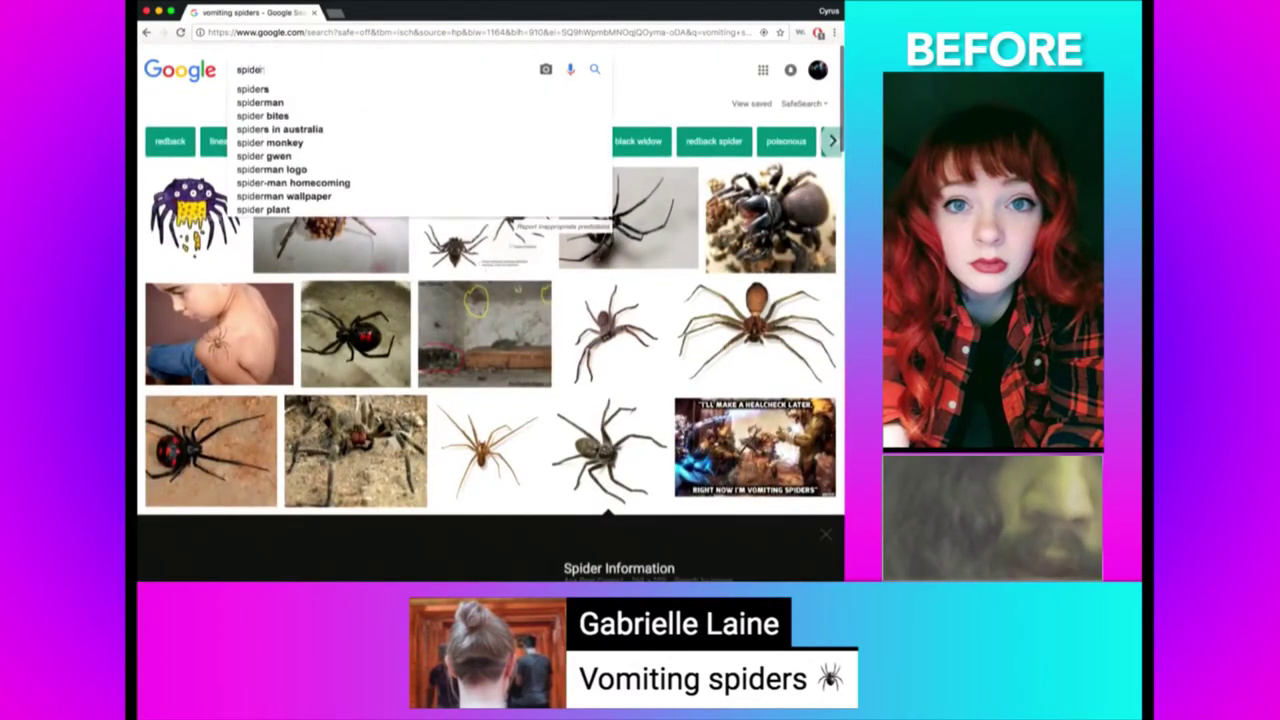
pyautogui.write(' mouth')
pyautogui.press('Return')
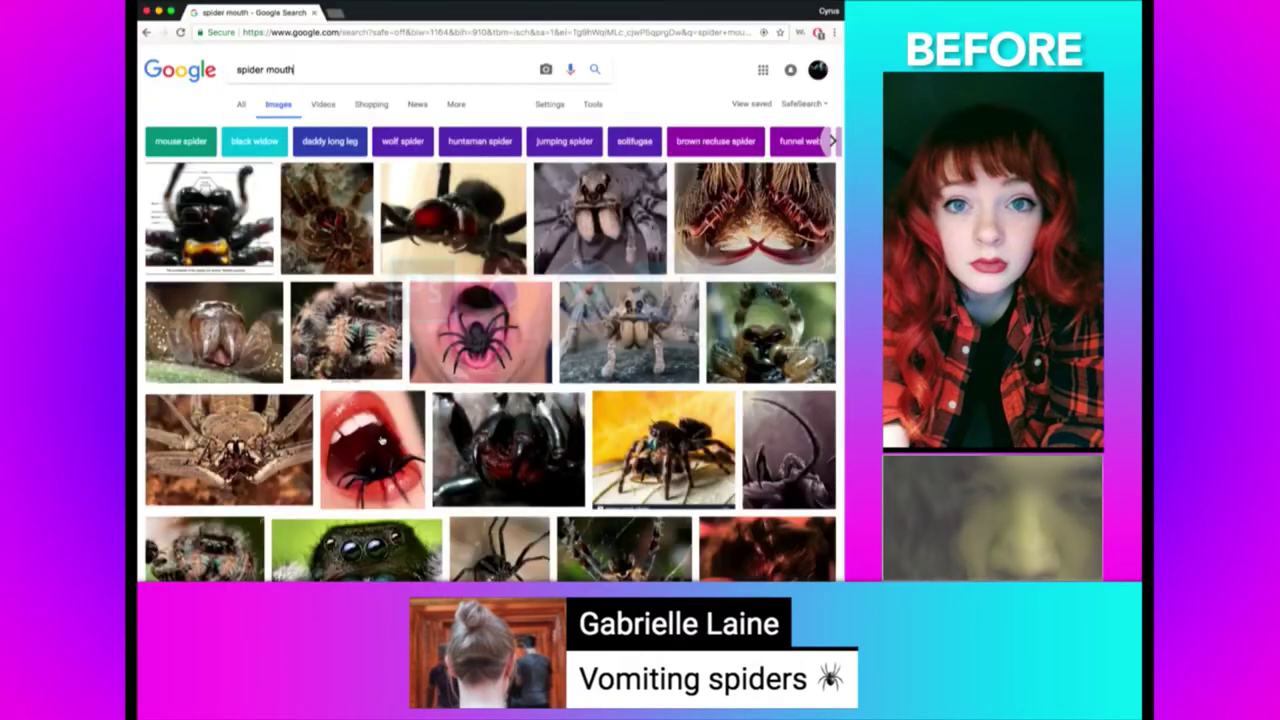
pyautogui.scroll(-3, 381, 440)
pyautogui.scroll(-2, 420, 400)
pyautogui.click(458, 350)
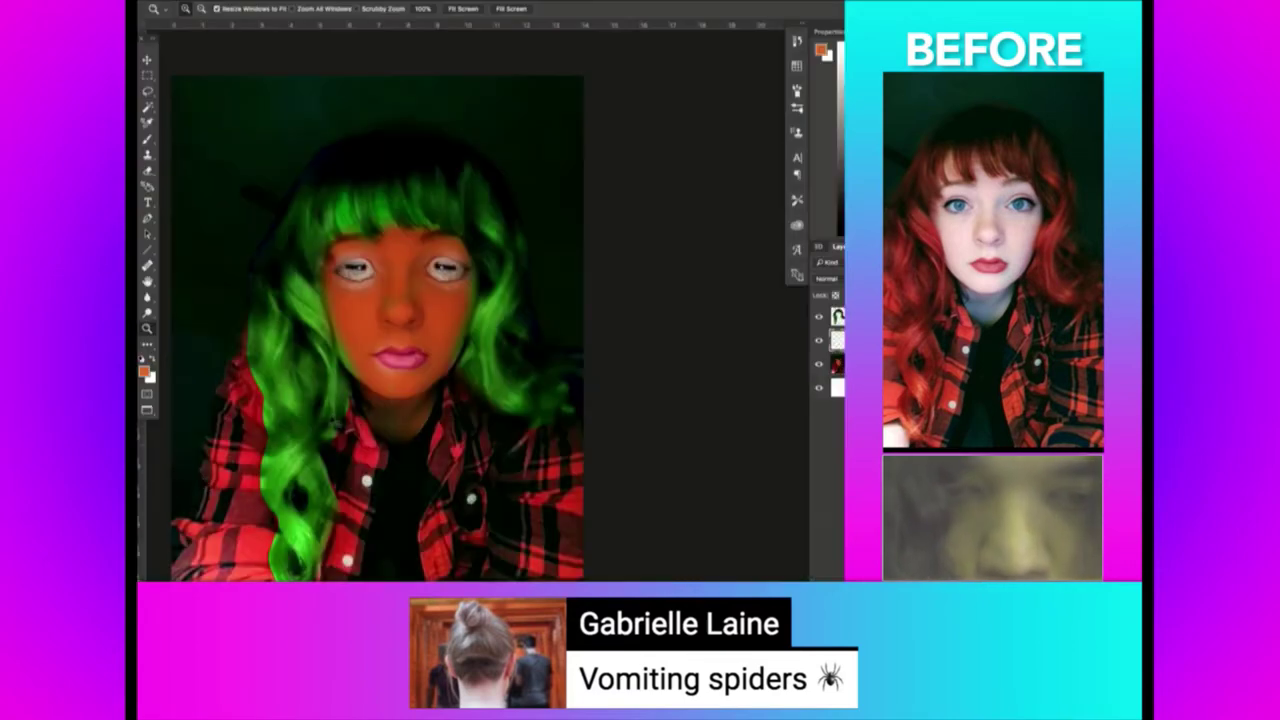
pyautogui.hotkey('ctrl', 'v')
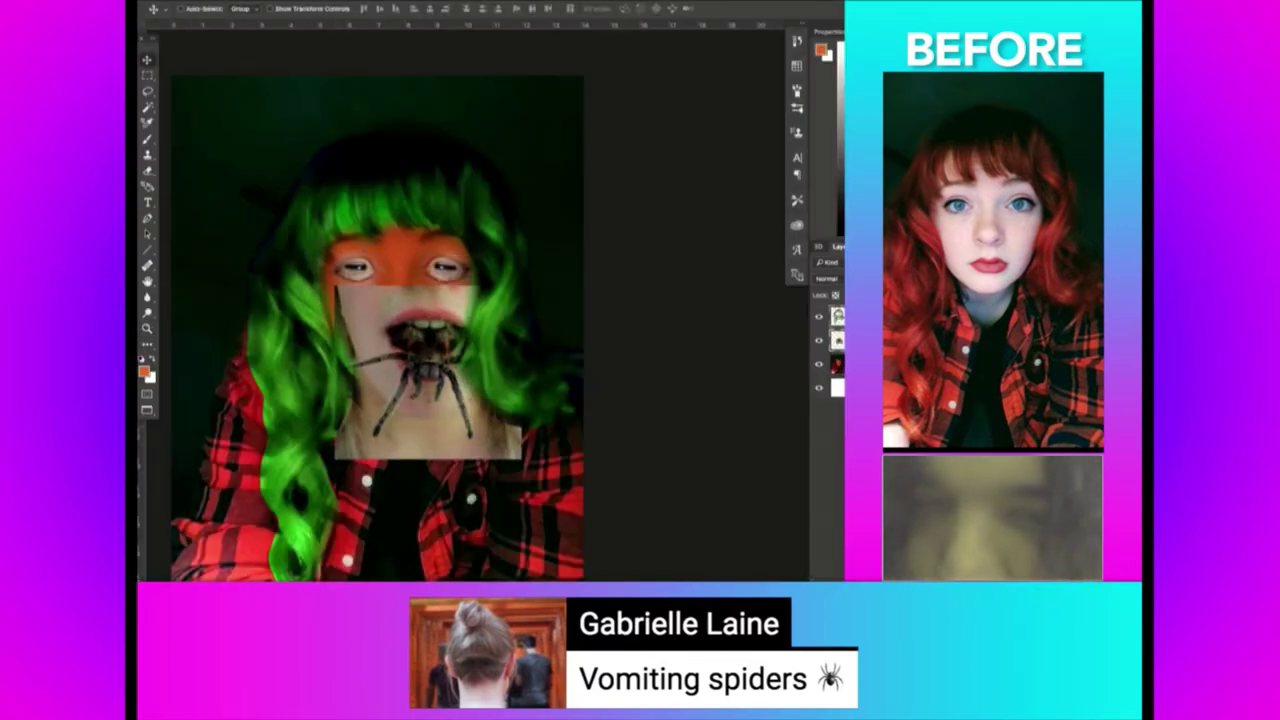
# Move the spider layer above the face layer and pick the Magic Wand selection tool.
pyautogui.hotkey('ctrl', ']')
pyautogui.press('l')
pyautogui.press('w')
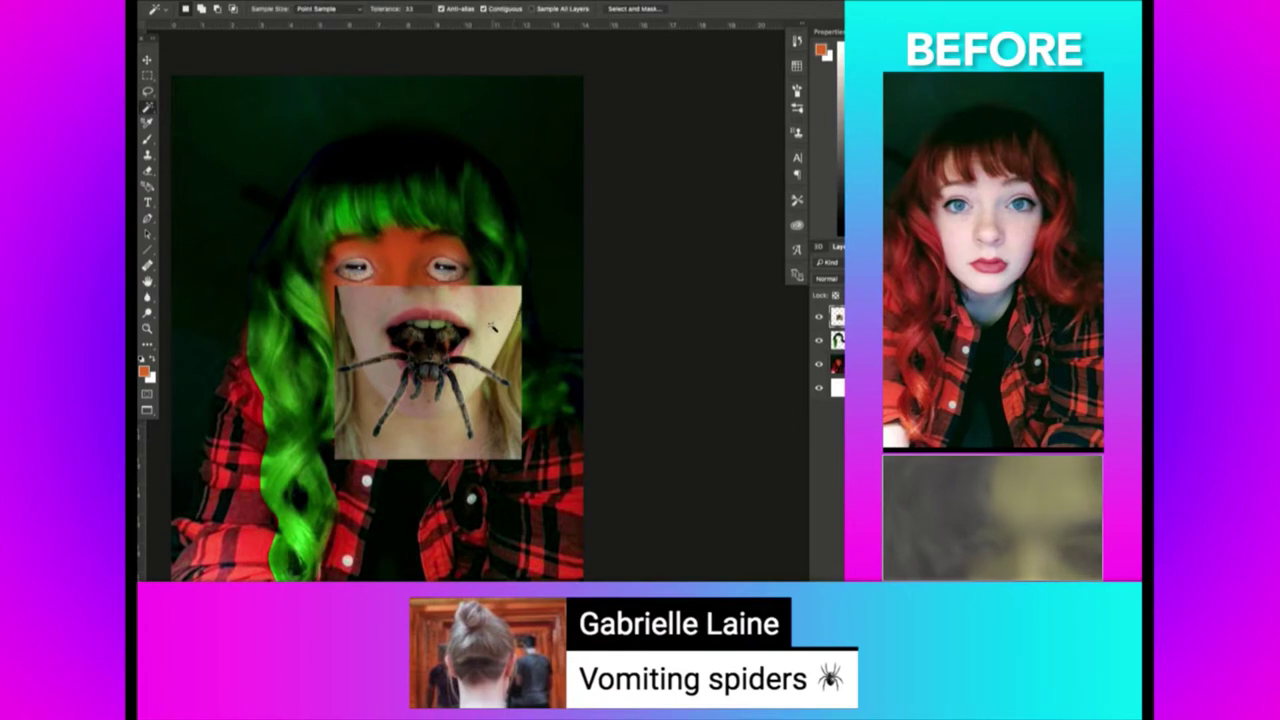
pyautogui.press('l')
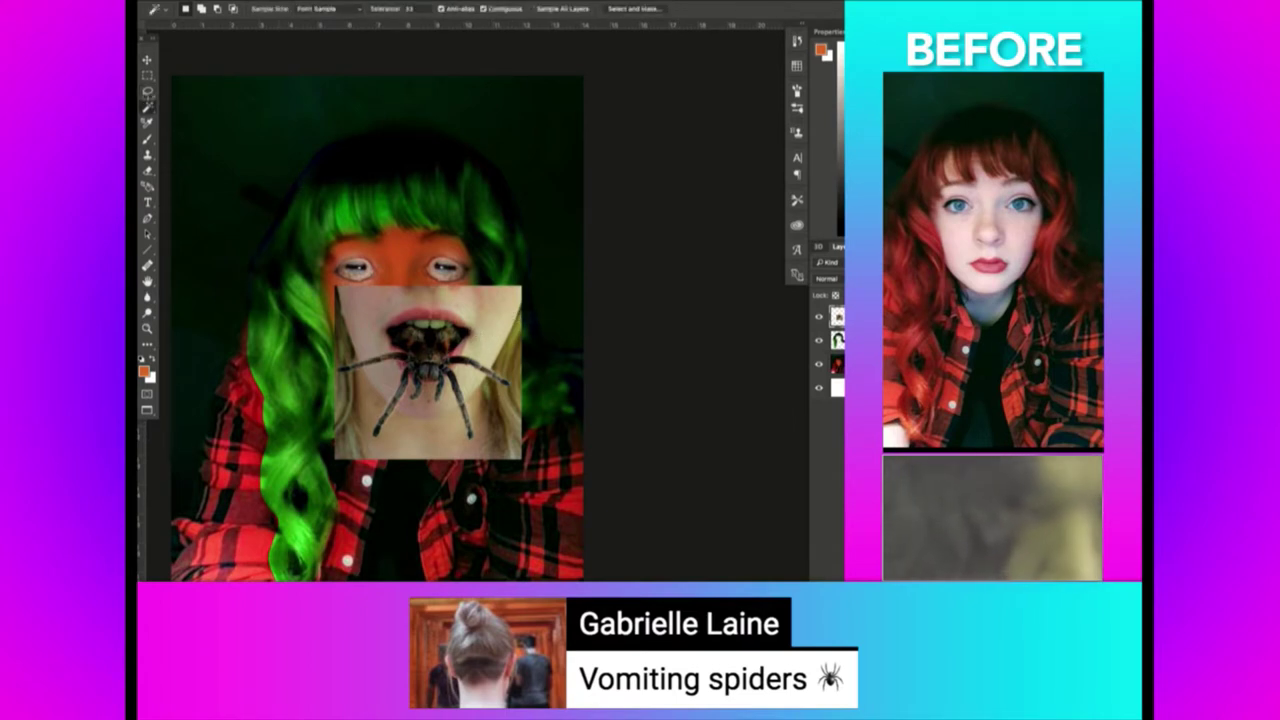
pyautogui.moveTo(148, 91)
pyautogui.mouseDown()
pyautogui.moveTo(210, 114)
pyautogui.moveTo(212, 90)
pyautogui.mouseUp()
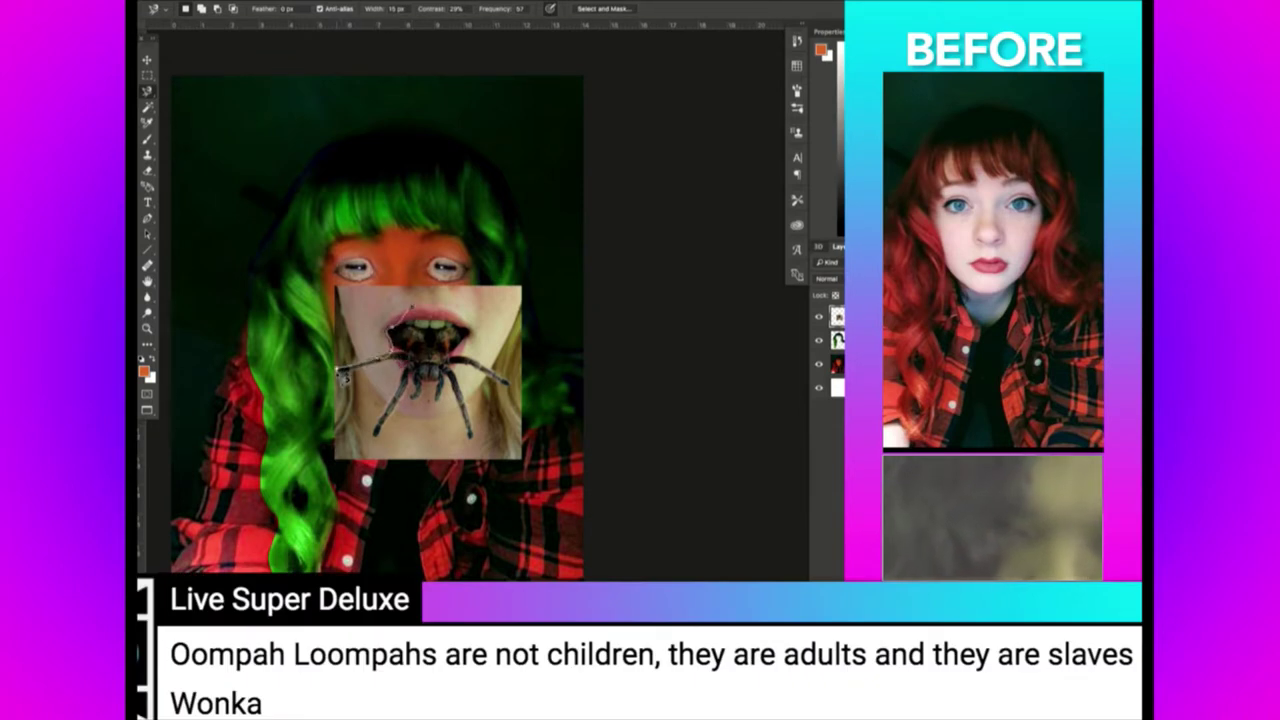
pyautogui.press('w')
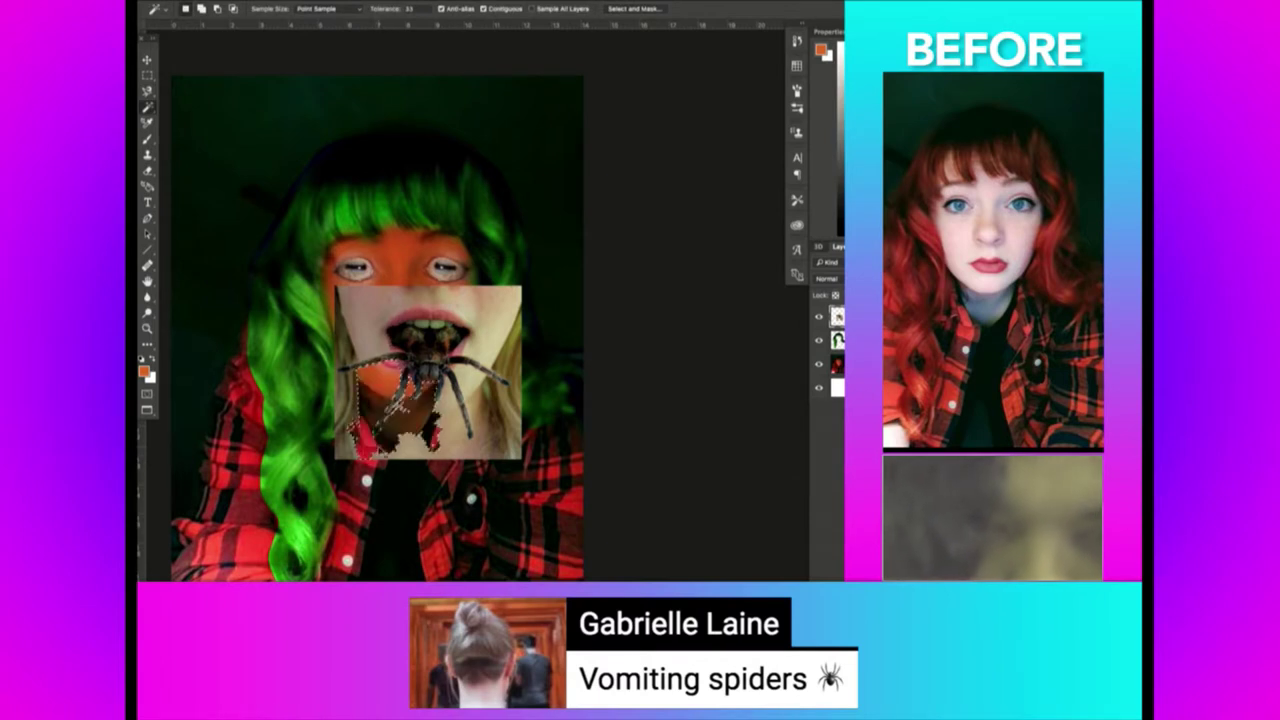
pyautogui.press('Delete')
pyautogui.hotkey('ctrl', 'z')
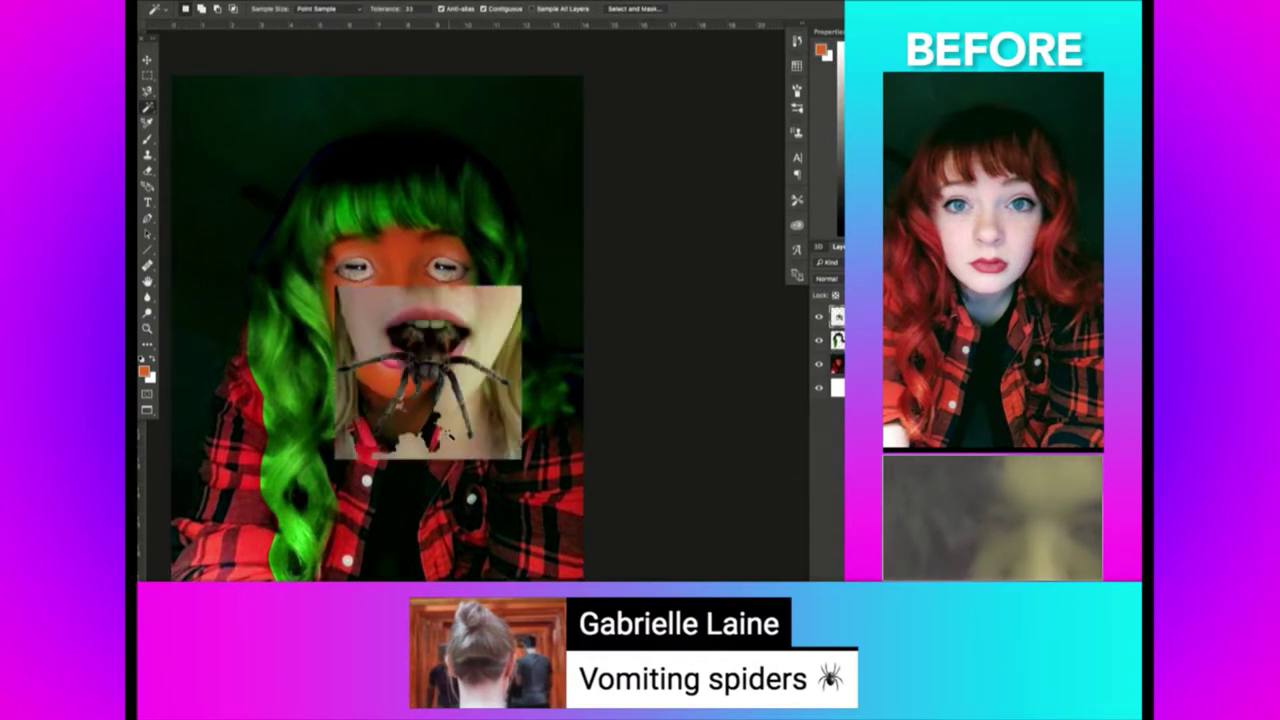
# Delete the gold strip, upper skin areas and beige left-edge strip around the spider mouth.
pyautogui.press('Delete')
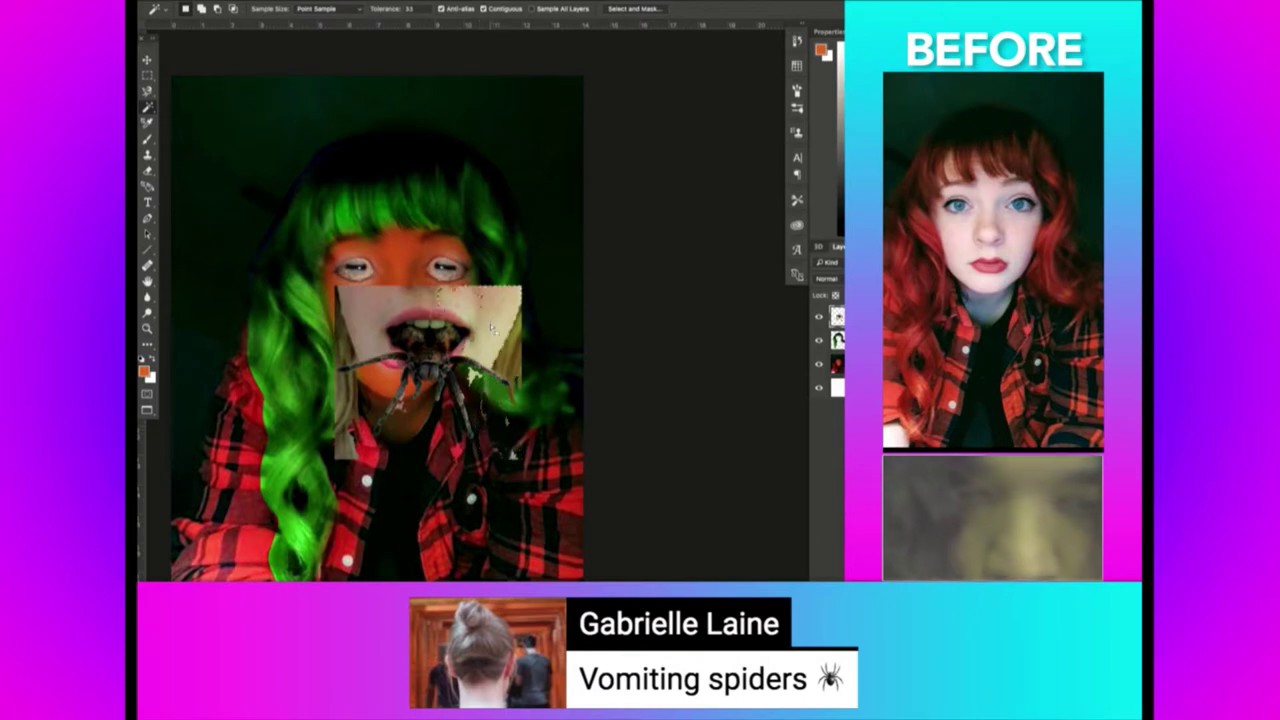
pyautogui.press('Delete')
pyautogui.click(377, 297)
pyautogui.press('Delete')
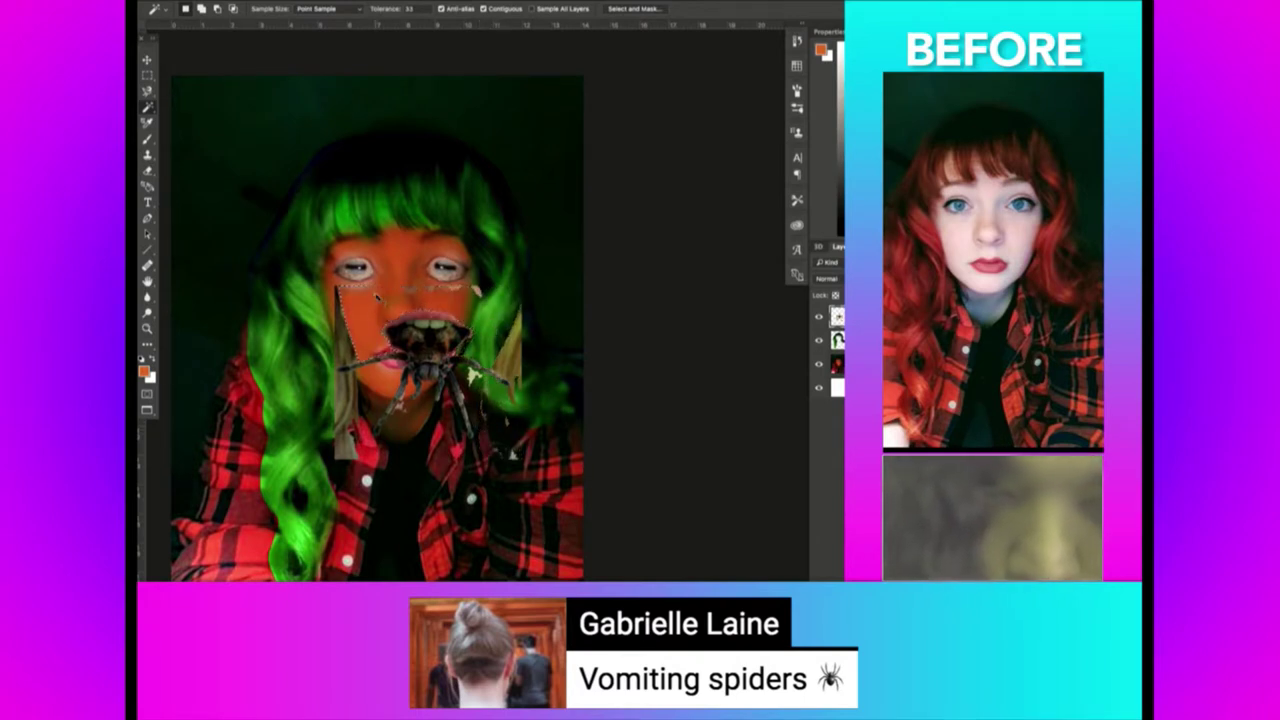
pyautogui.click(340, 300)
pyautogui.press('Delete')
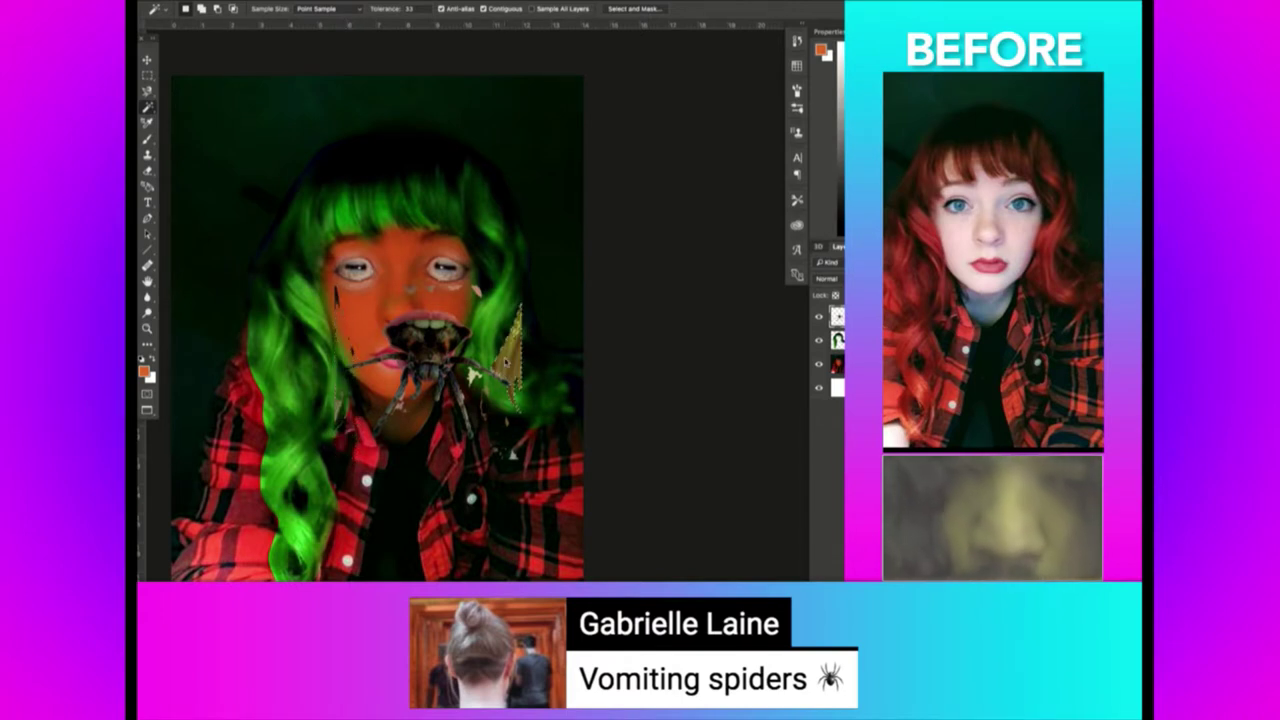
# Move the spider mouth down-left and scale it smaller on the face.
pyautogui.press('v')
pyautogui.moveTo(505, 330); pyautogui.dragTo(480, 385)
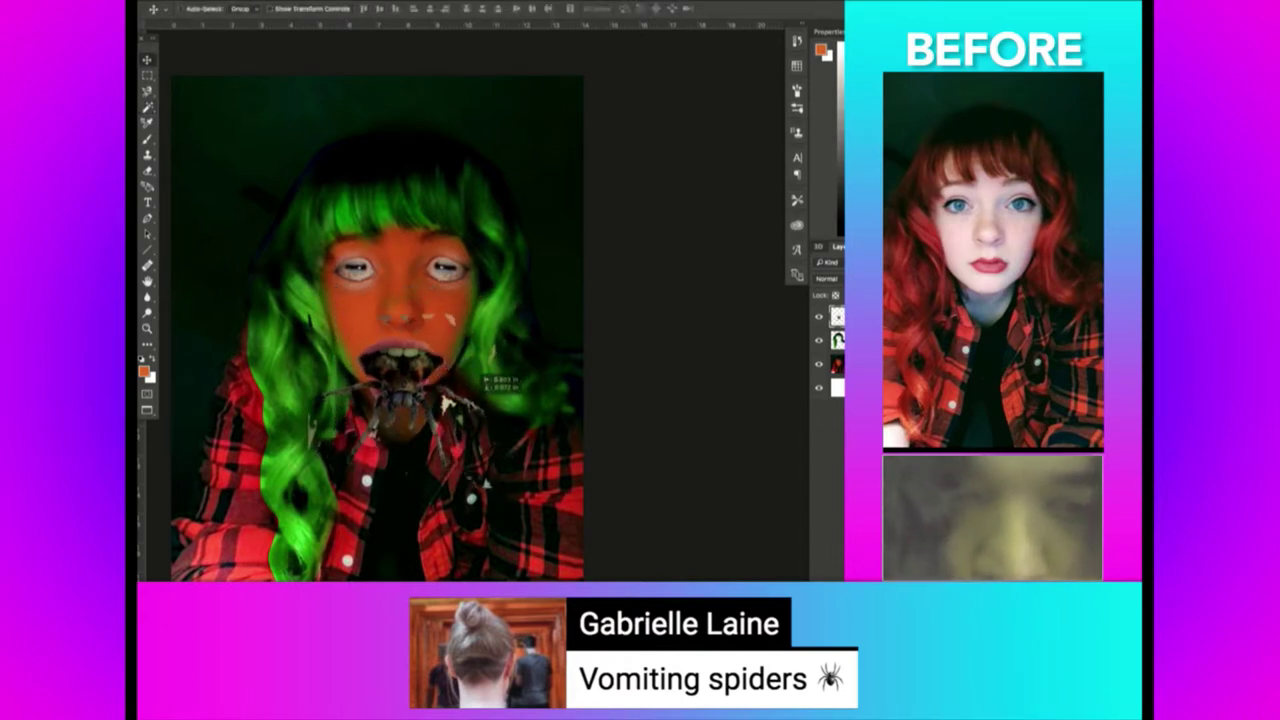
pyautogui.hotkey('ctrl', 't')
pyautogui.moveTo(497, 487); pyautogui.dragTo(478, 470)
pyautogui.press('Return')
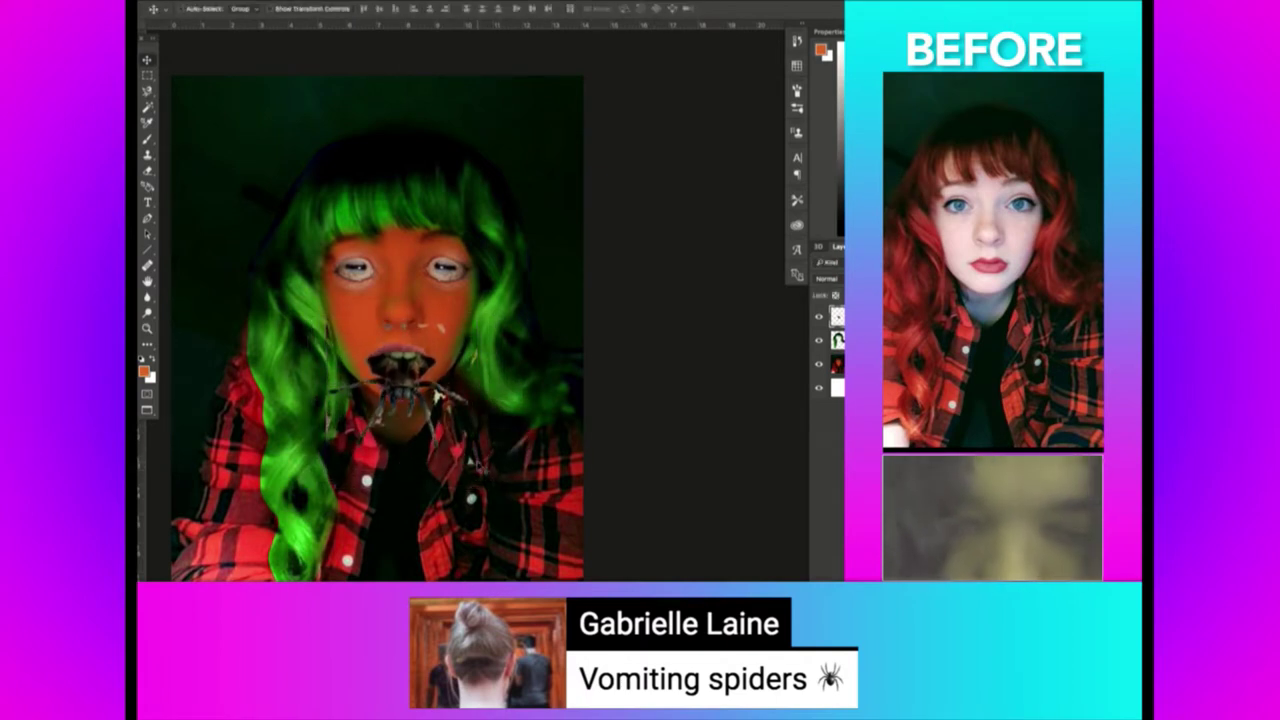
# Try outlining the face with the lasso tools, then cancel the selection.
pyautogui.press('l')
pyautogui.click(497, 359)
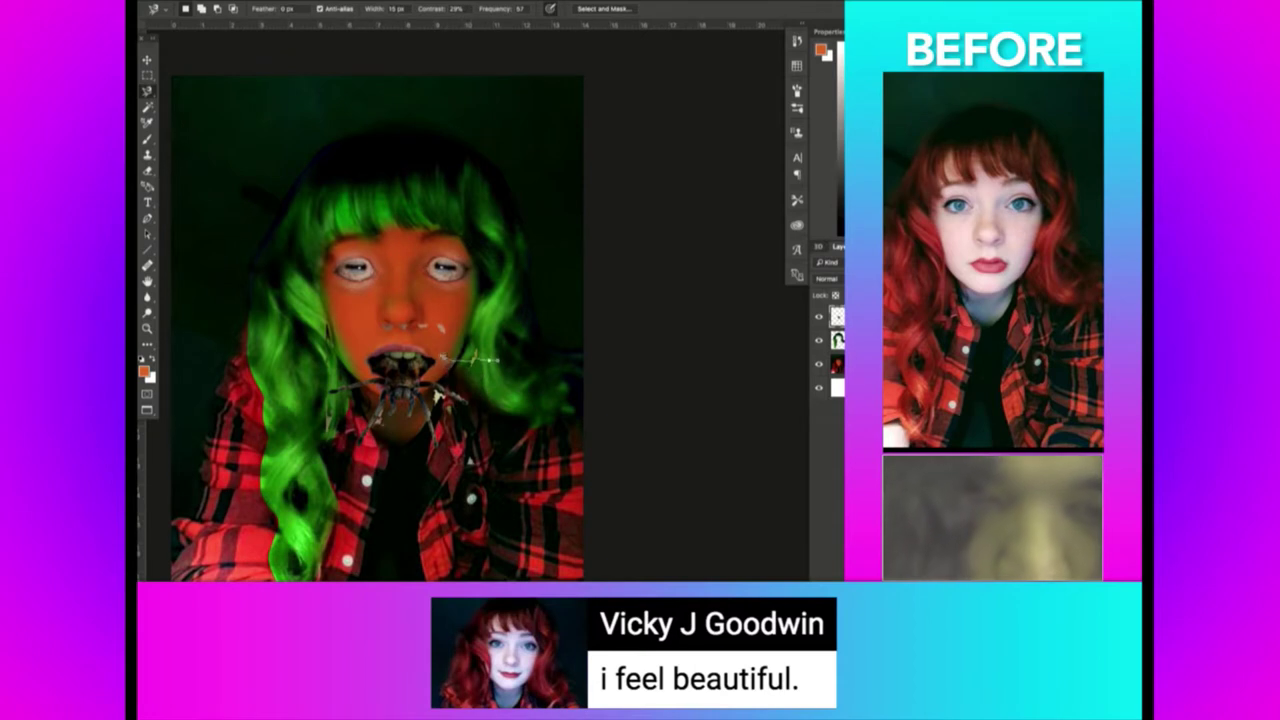
pyautogui.press('Escape')
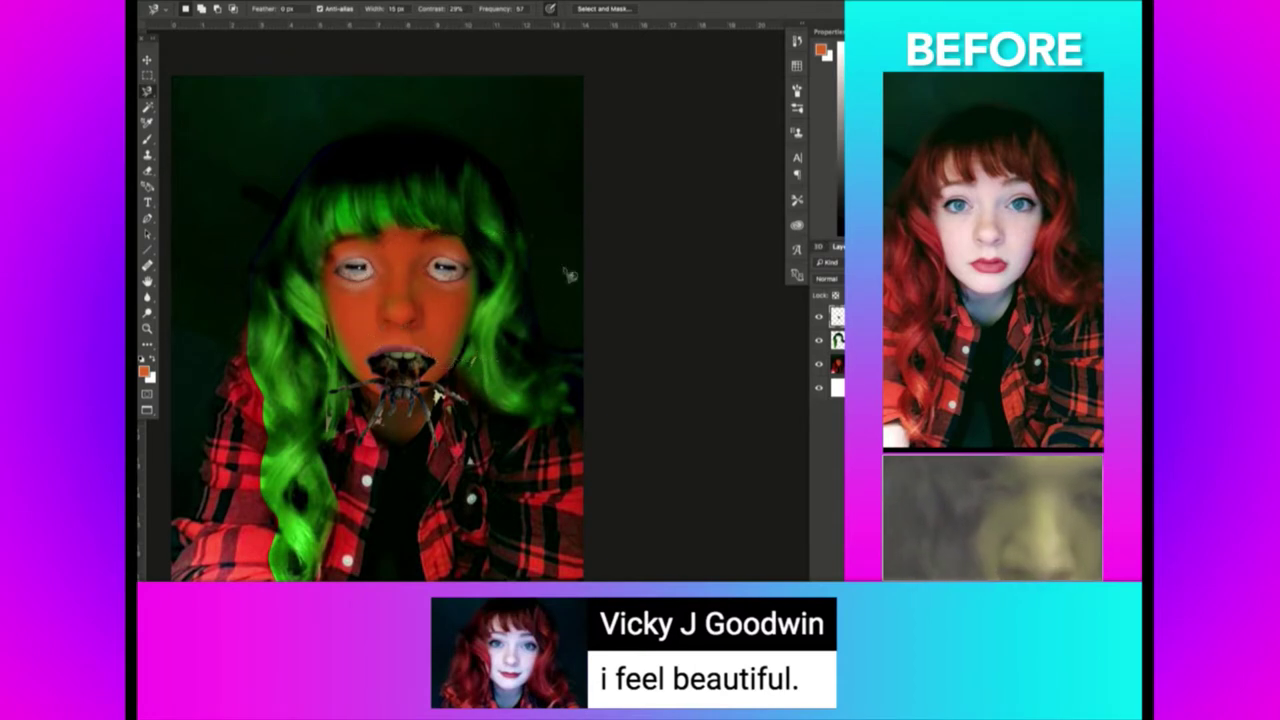
pyautogui.click(148, 90)
pyautogui.click(200, 89)
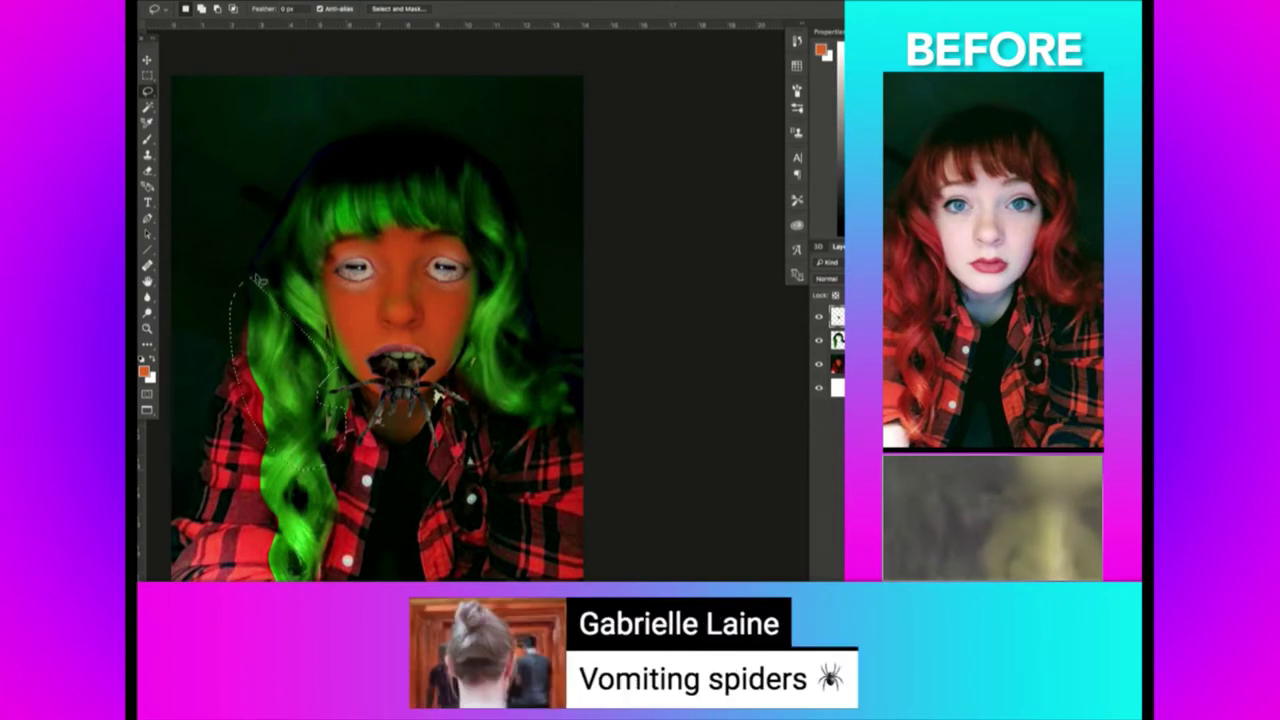
pyautogui.click(495, 458)
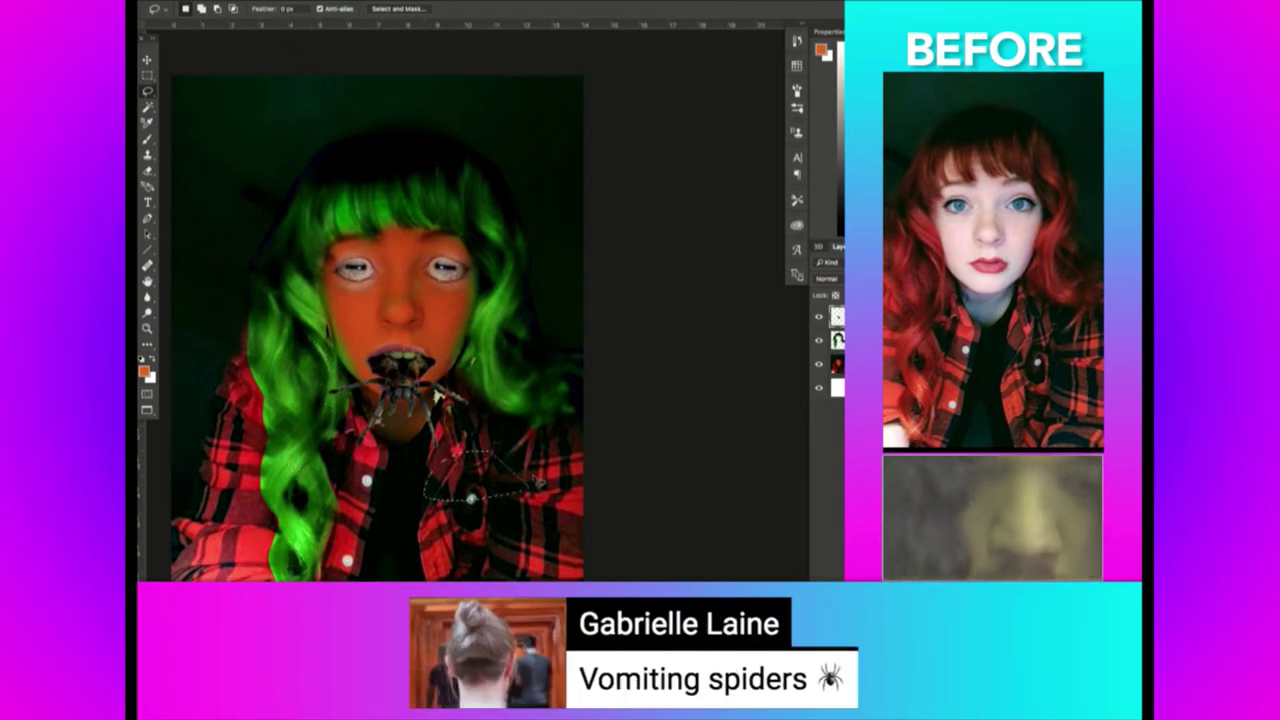
# Pan the selfie view, then switch to the browser's submitted selfies gallery.
pyautogui.press('super+Tab')
pyautogui.press('super+Tab')
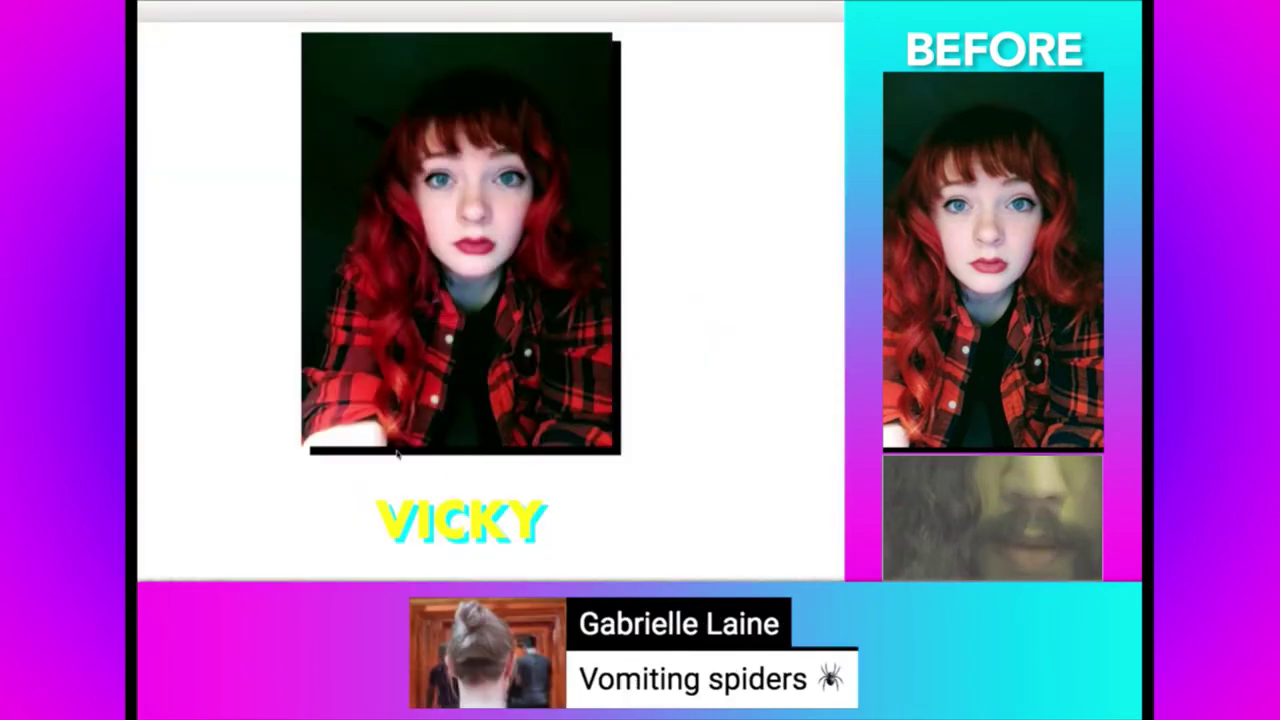
pyautogui.press('super+Tab')
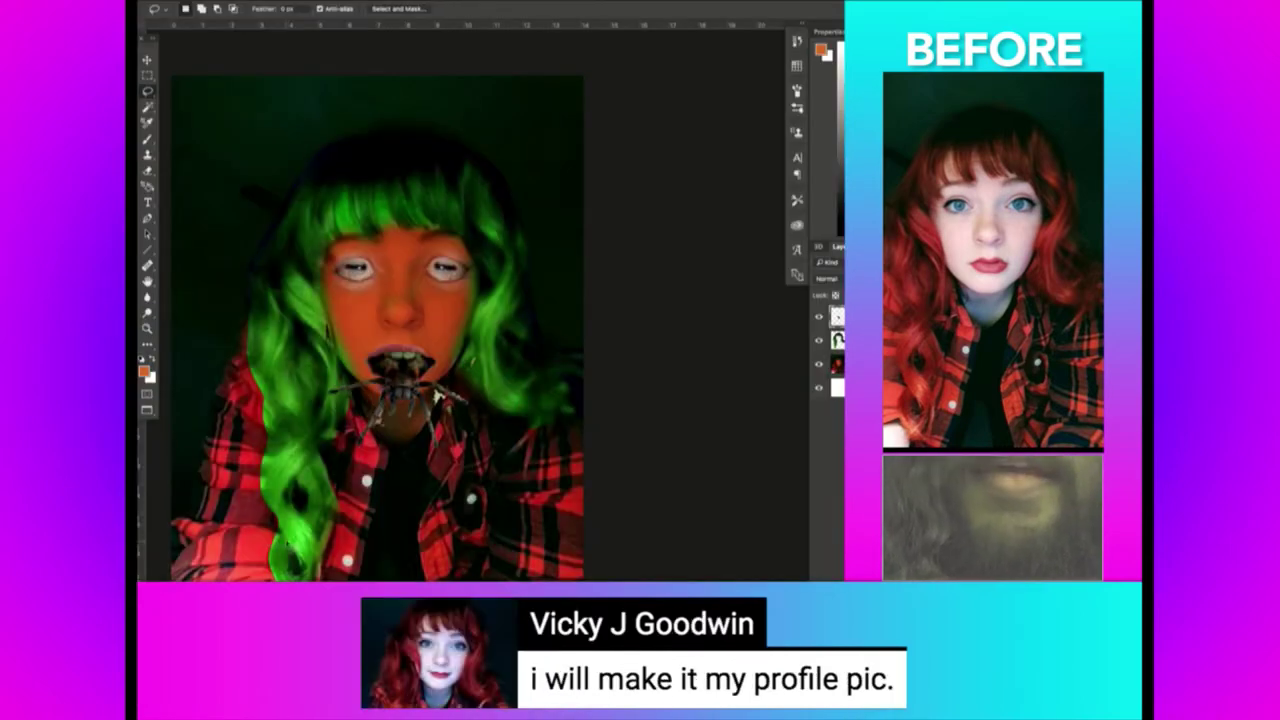
pyautogui.moveTo(437, 396); pyautogui.dragTo(517, 343)
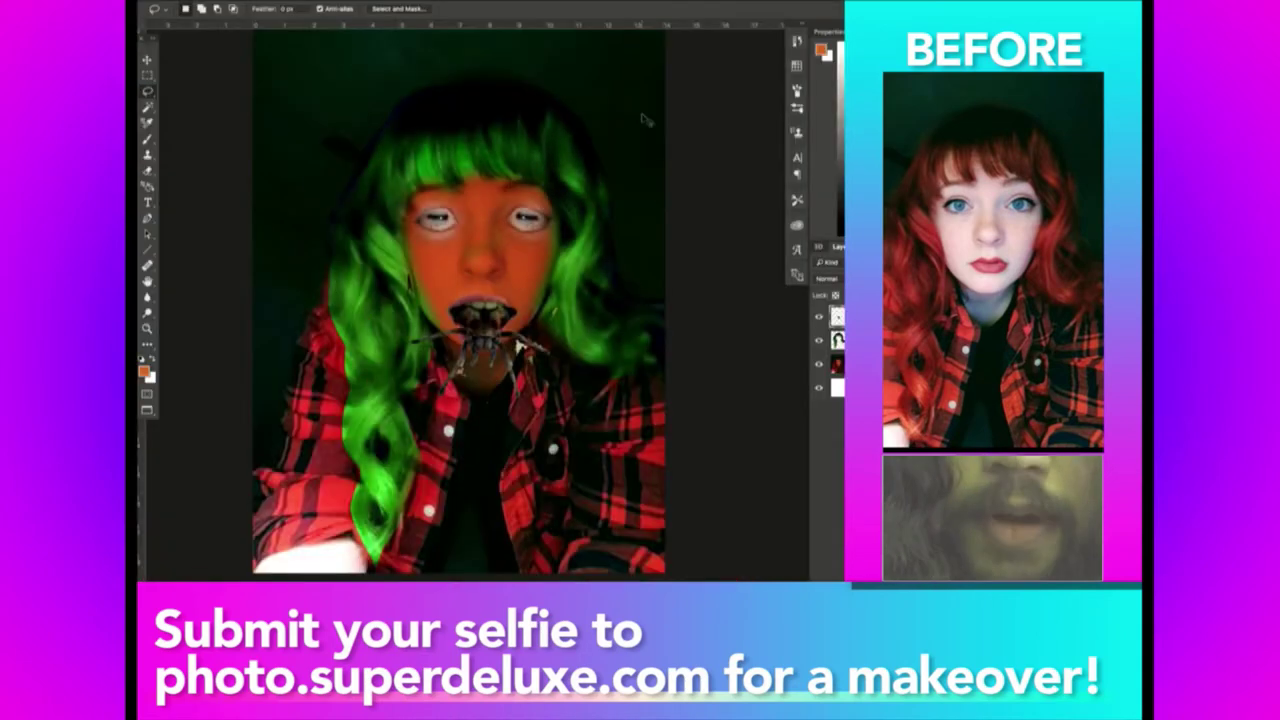
pyautogui.press('super+Tab')
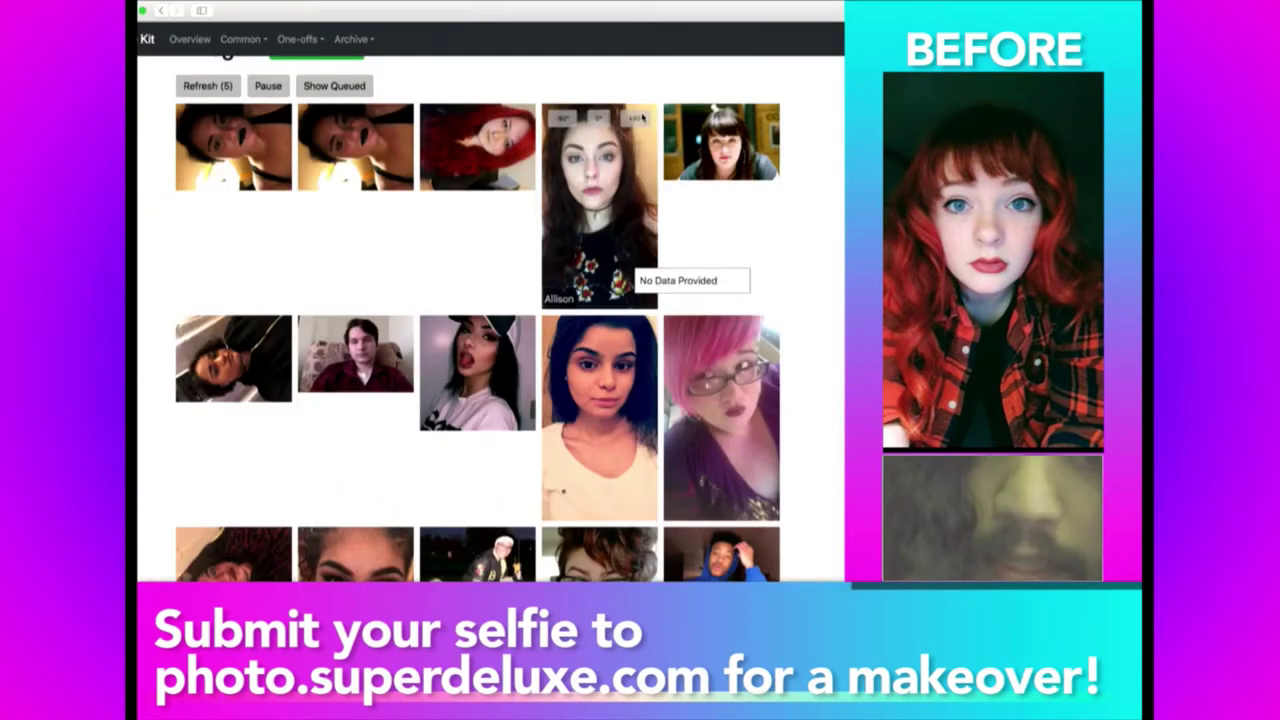
pyautogui.scroll(-3, 400, 470)
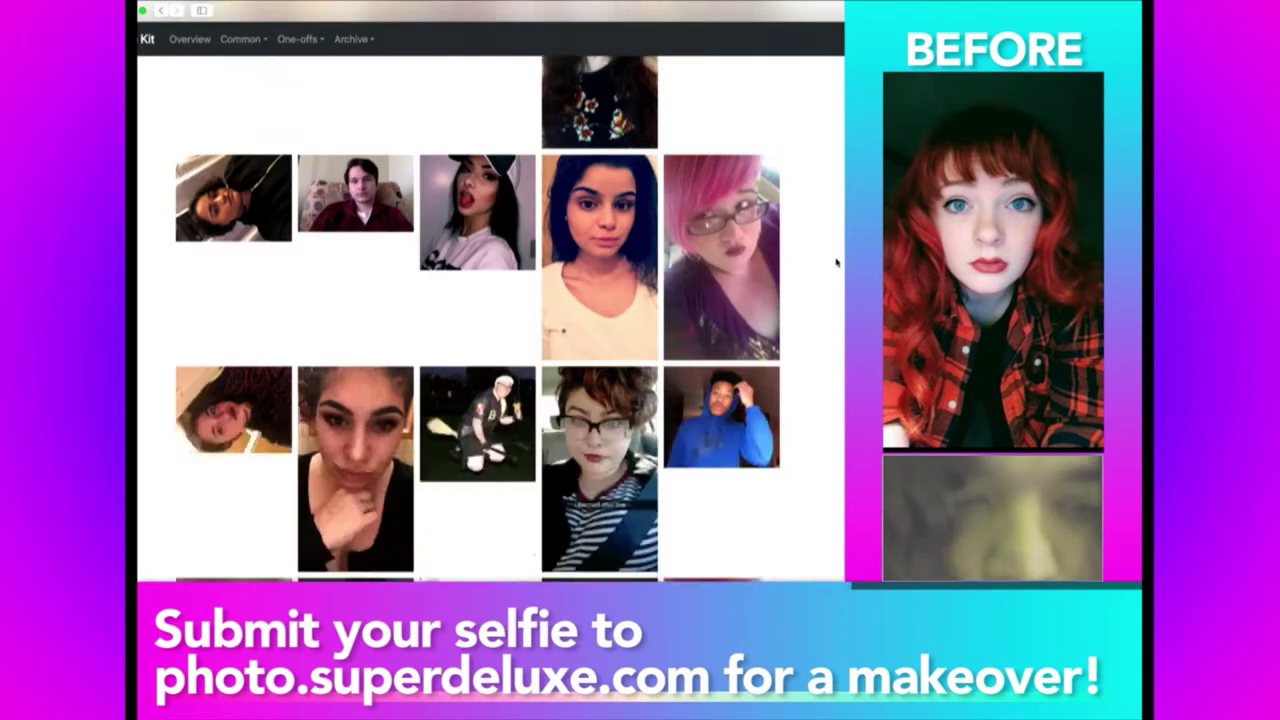
pyautogui.scroll(-4, 400, 470)
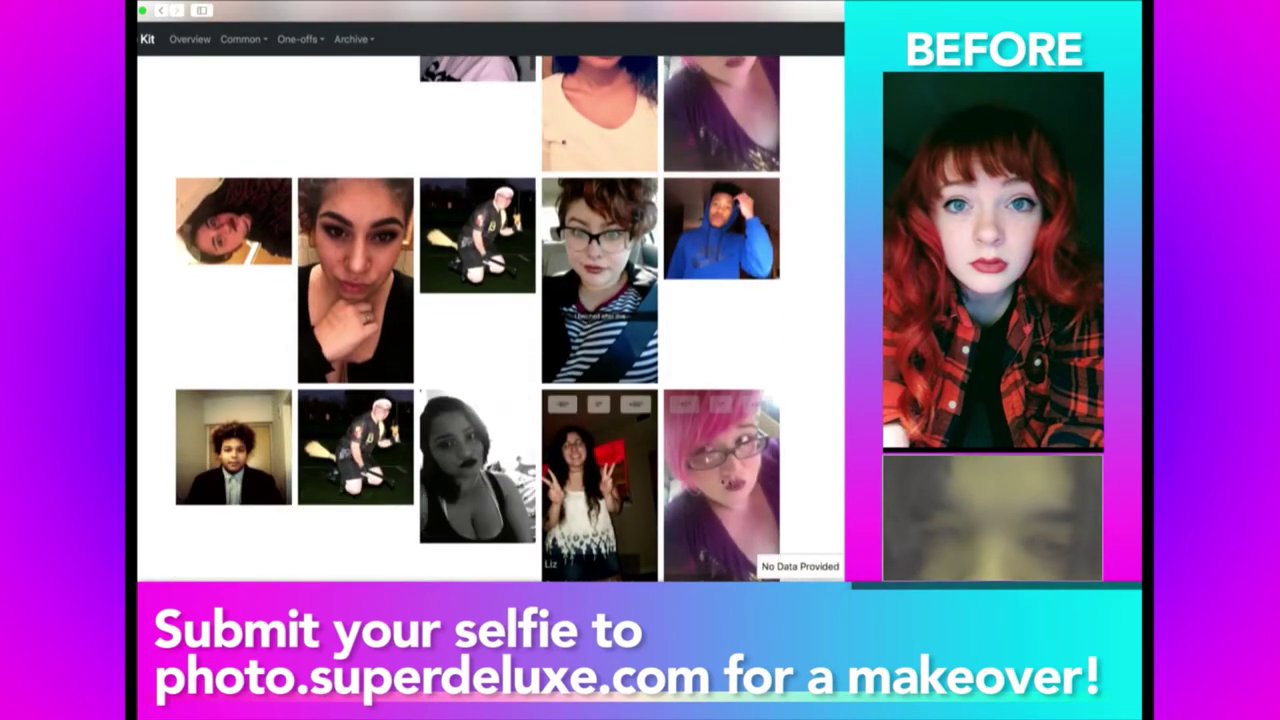
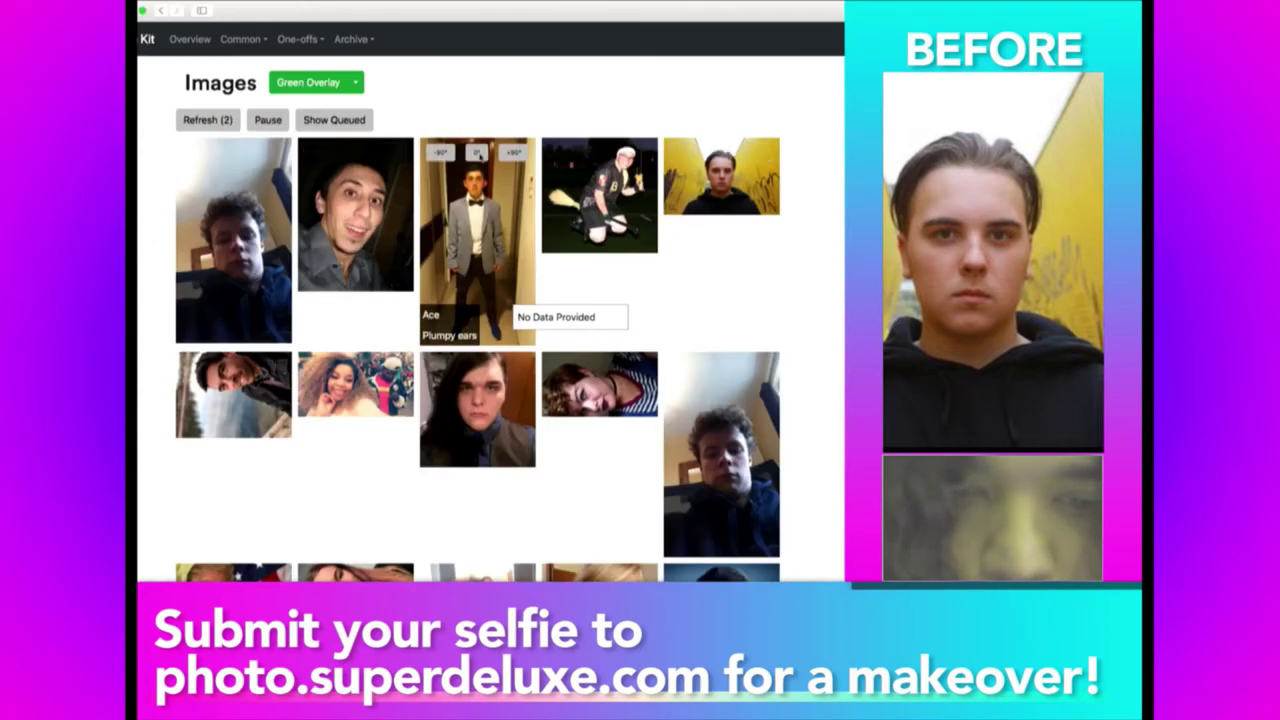
# Browse the Kit Images grid, previewing the sunglasses selfie submission.
pyautogui.scroll(-2, 460, 420)
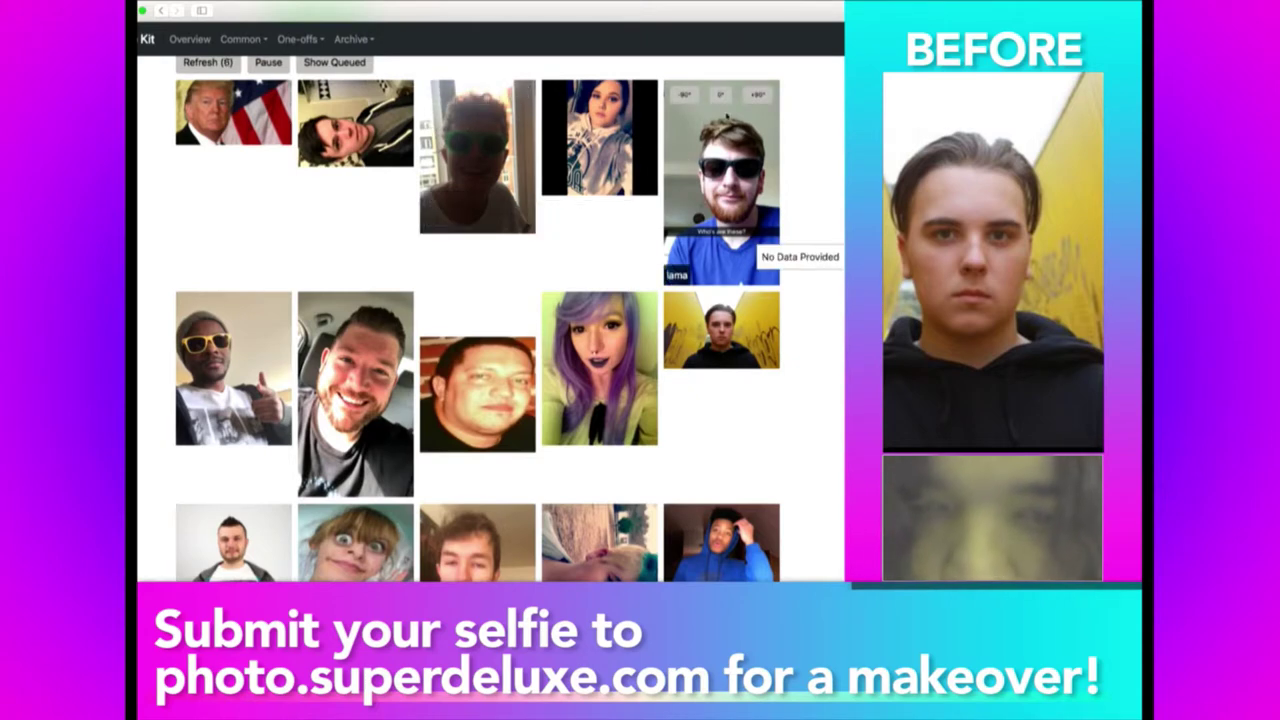
pyautogui.click(722, 93)
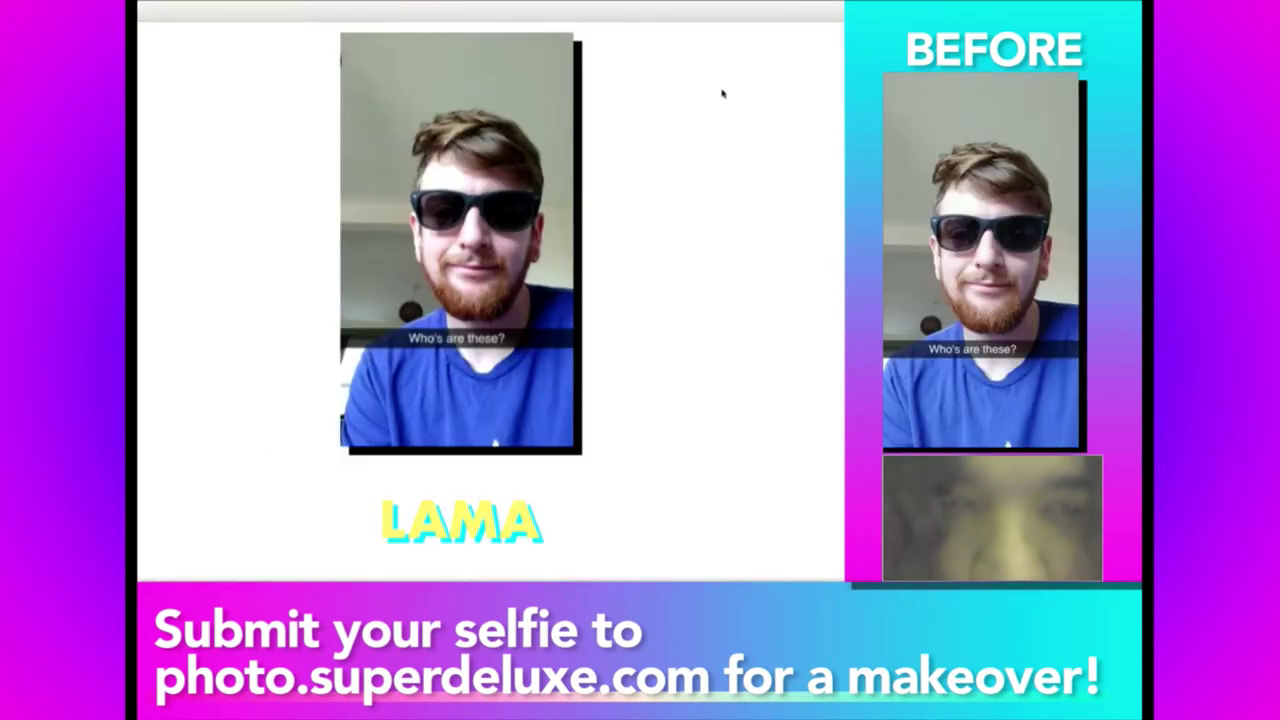
pyautogui.scroll(-3, 200, 300)
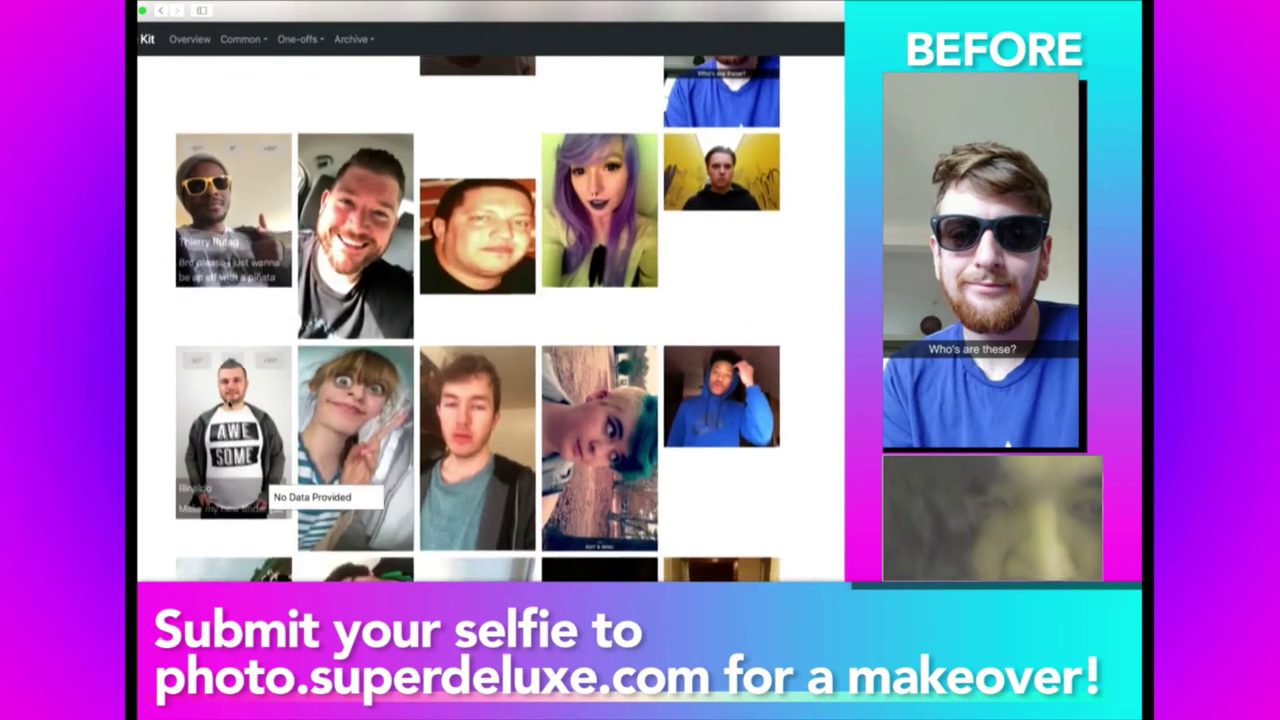
pyautogui.scroll(-4, 390, 458)
pyautogui.scroll(3, 477, 320)
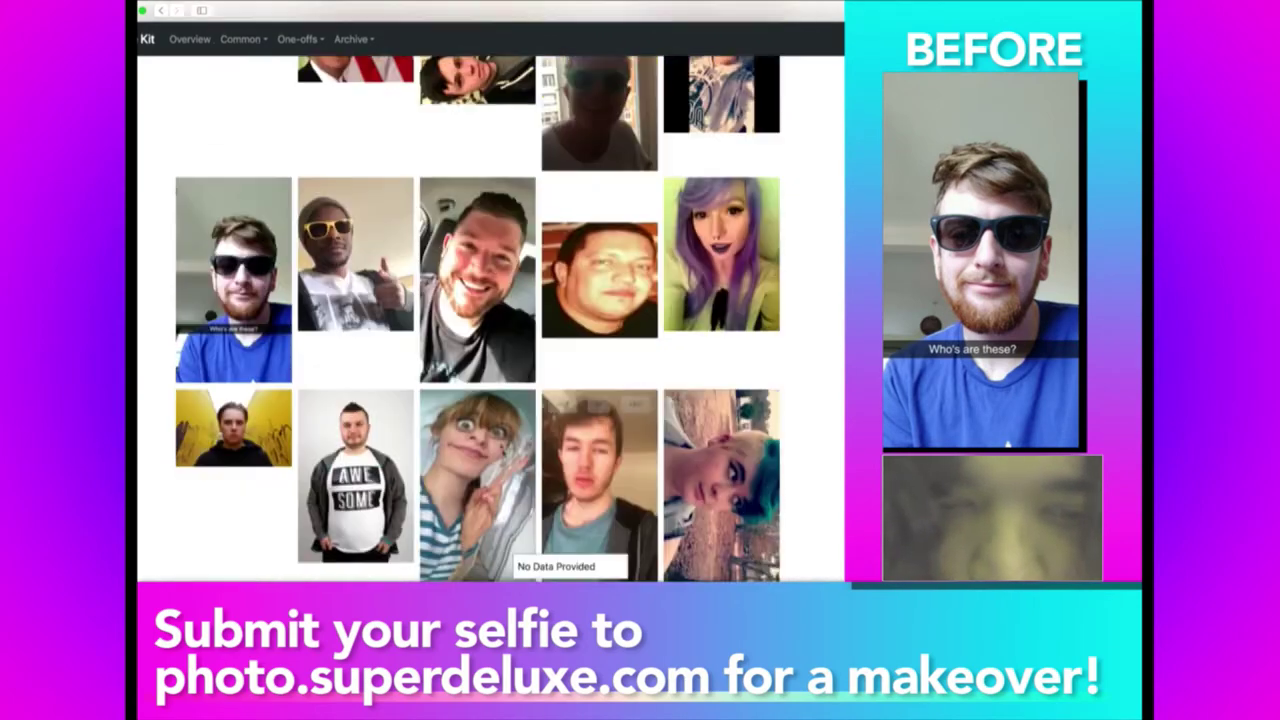
pyautogui.scroll(1, 540, 460)
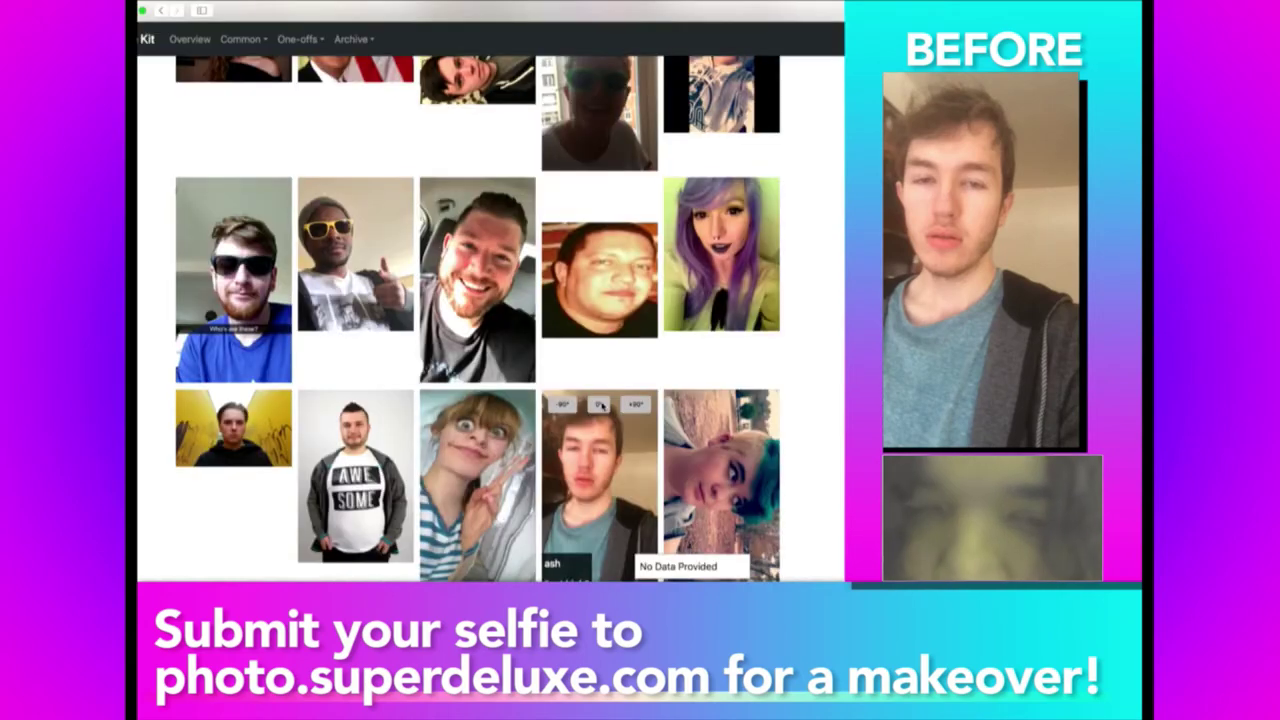
pyautogui.scroll(5, 490, 320)
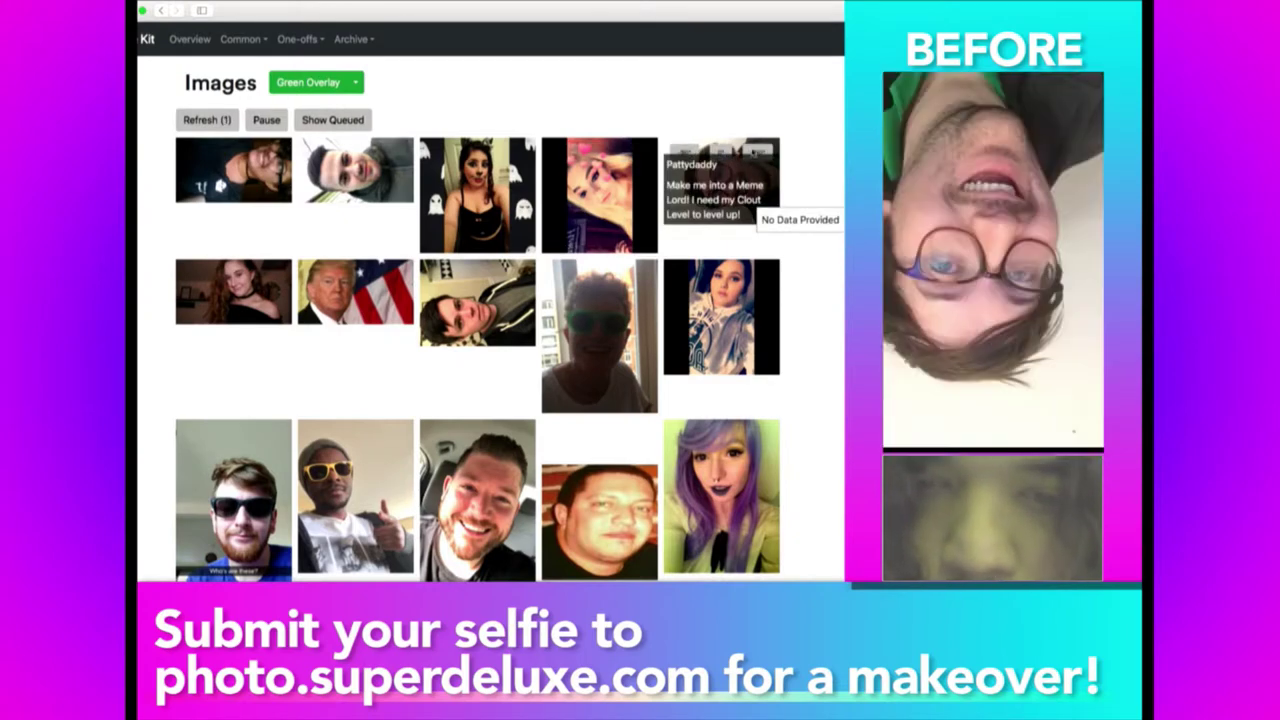
# Open the grinning man-in-glasses selfie and copy its image.
pyautogui.click(757, 150)
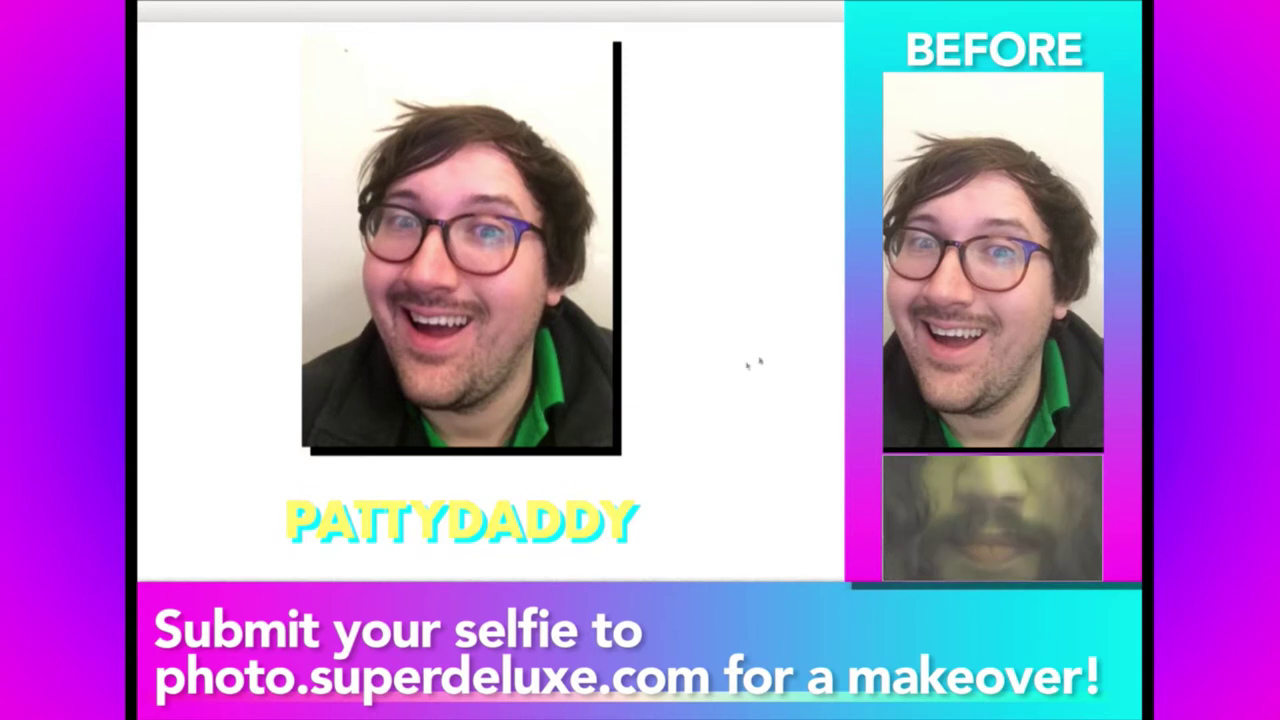
pyautogui.rightClick(465, 430)
pyautogui.click(507, 531)
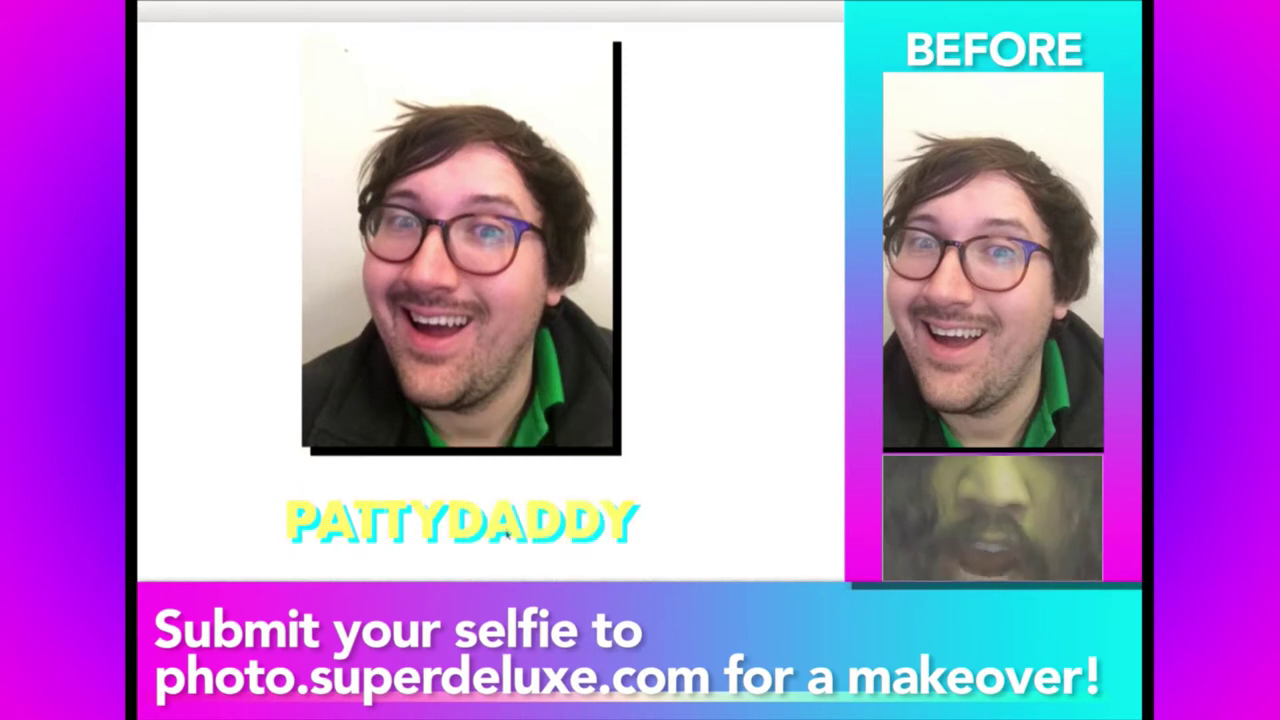
# Paste the selfie into a new document, rotate it 90° clockwise and zoom in.
pyautogui.hotkey('ctrl', 'n')
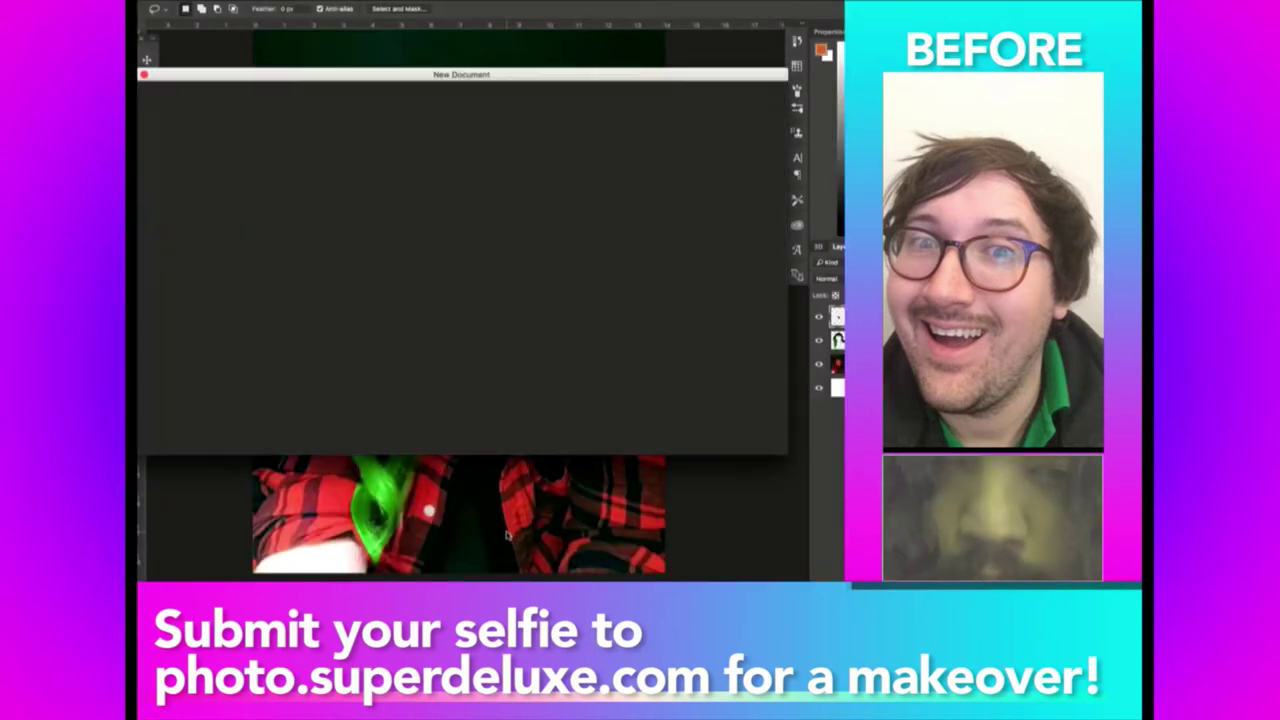
pyautogui.press('Return')
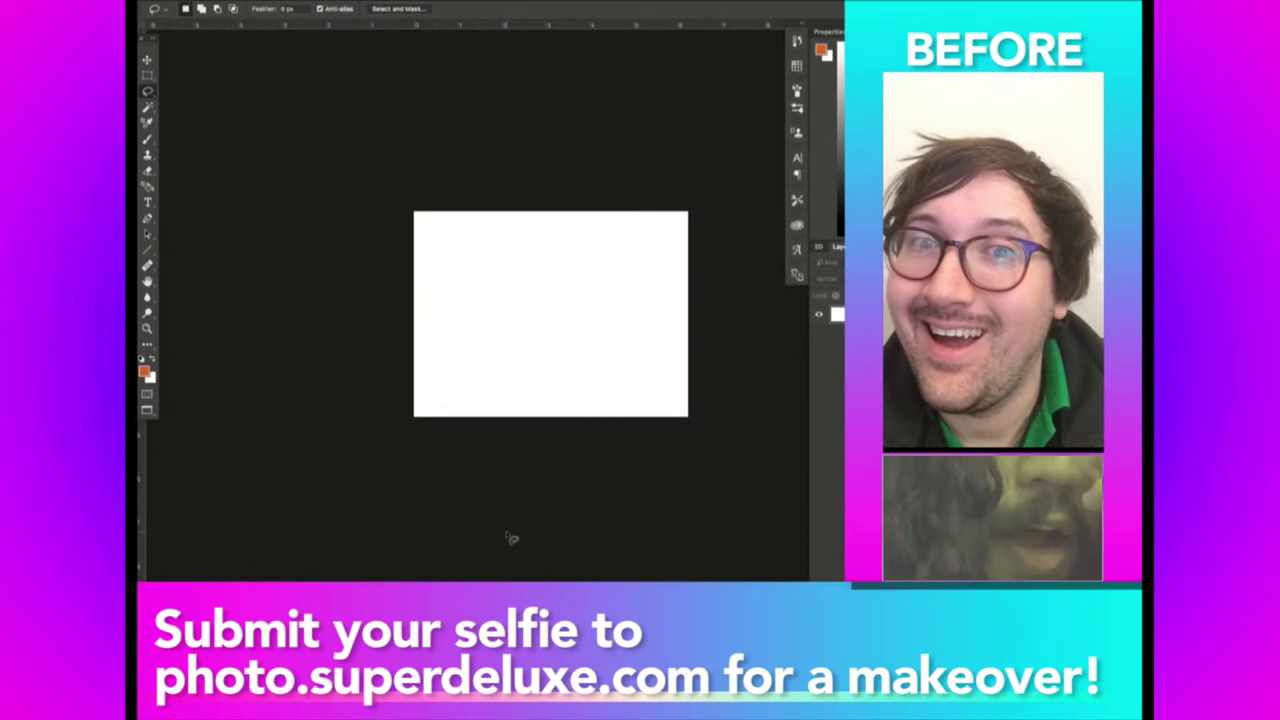
pyautogui.hotkey('ctrl', 'v')
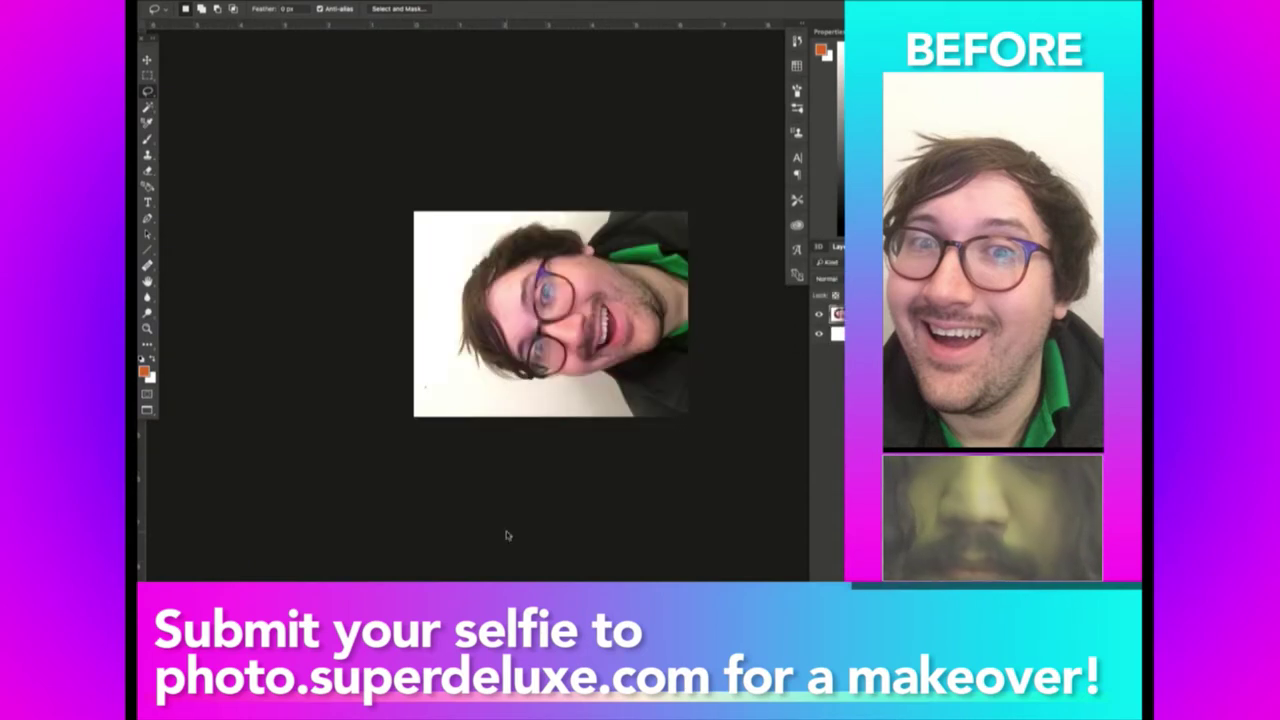
pyautogui.click(308, 1)
pyautogui.moveTo(330, 109)
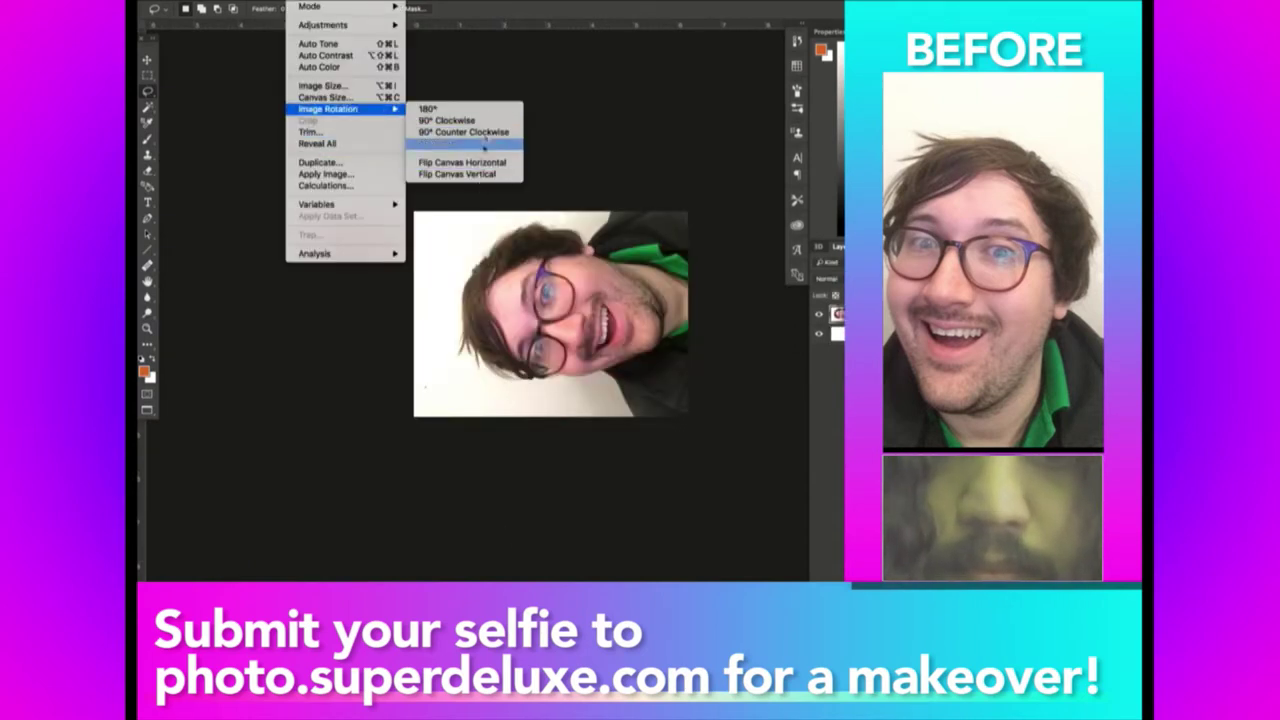
pyautogui.click(487, 121)
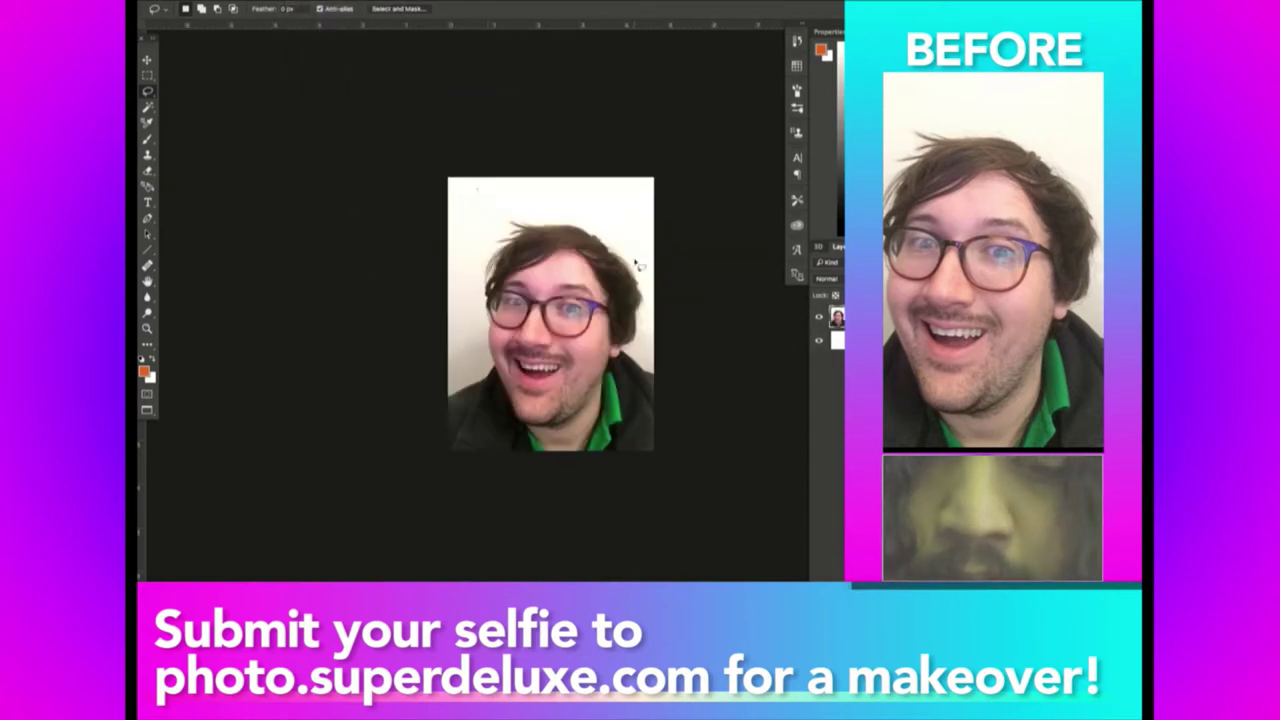
pyautogui.press('z')
pyautogui.click(663, 328)
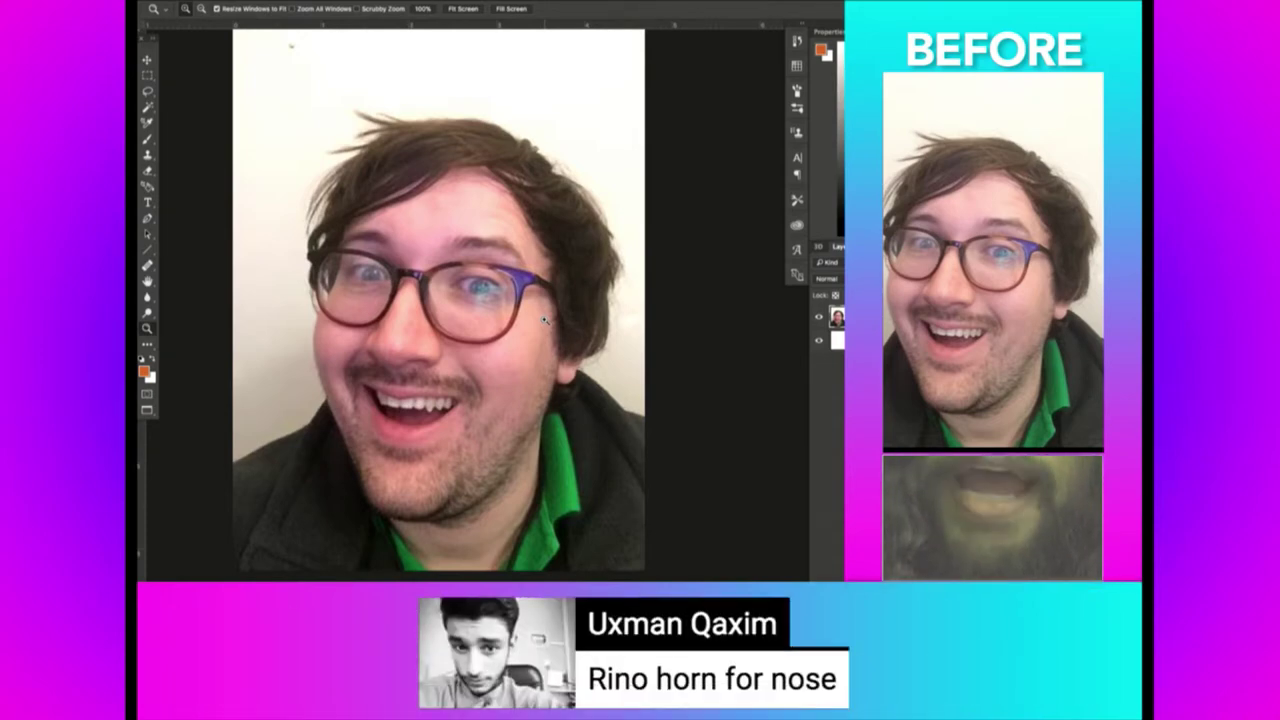
# Search Google Images for 'rhino horn' and open the white rhino preview.
pyautogui.press('super+Tab')
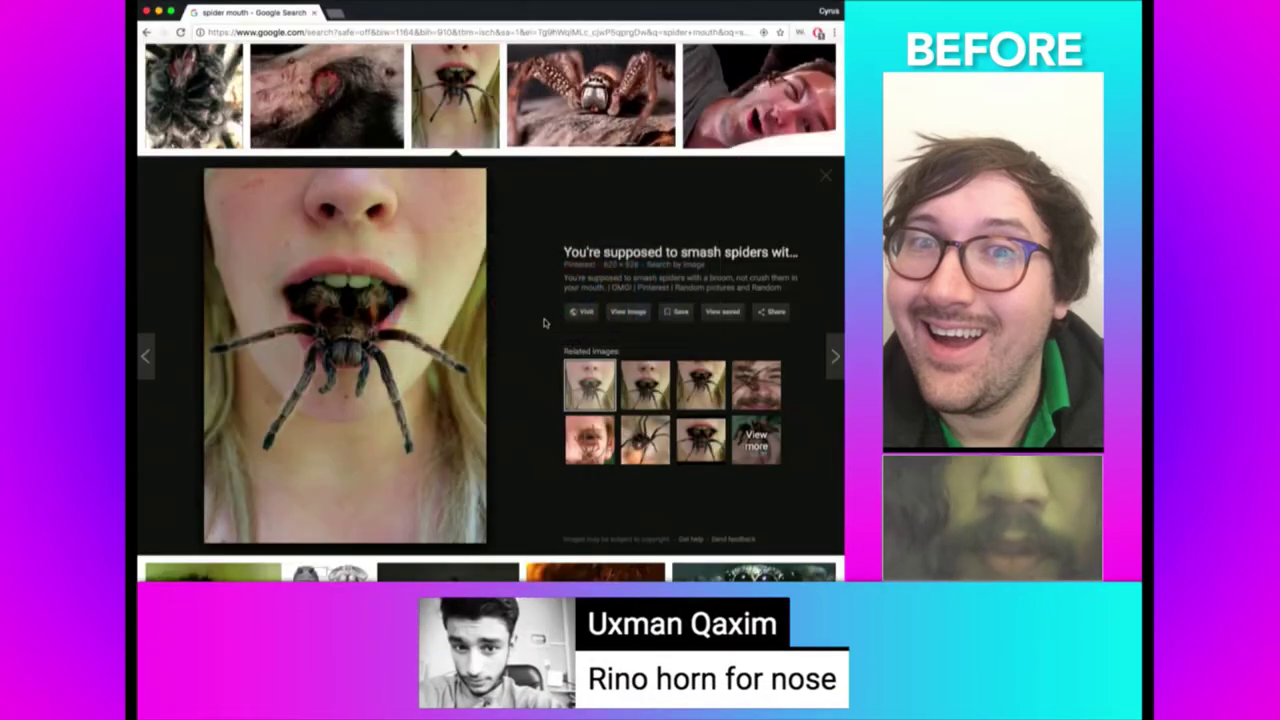
pyautogui.press('super+l')
pyautogui.write('img')
pyautogui.press('Tab')
pyautogui.write('rhino horn')
pyautogui.press('Return')
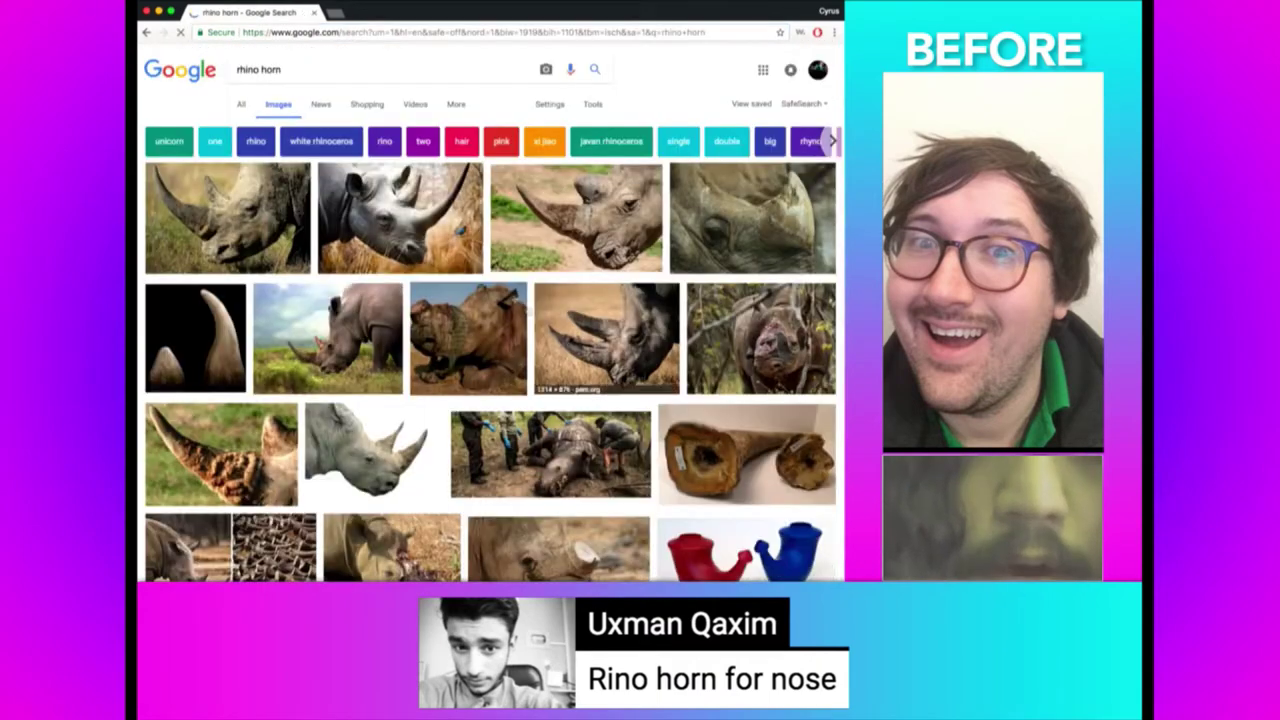
pyautogui.click(380, 455)
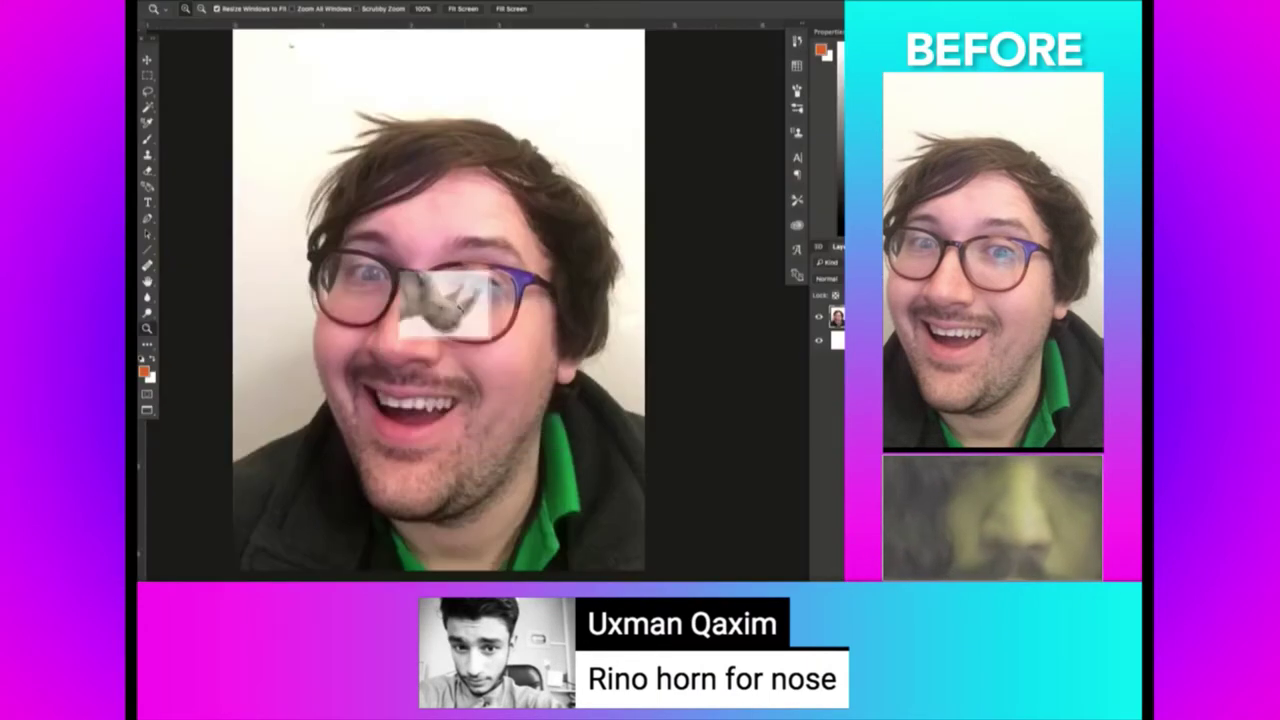
# Bring the rhino image into the selfie and lasso-cut it down to the horn.
pyautogui.moveTo(417, 385); pyautogui.dragTo(515, 328)
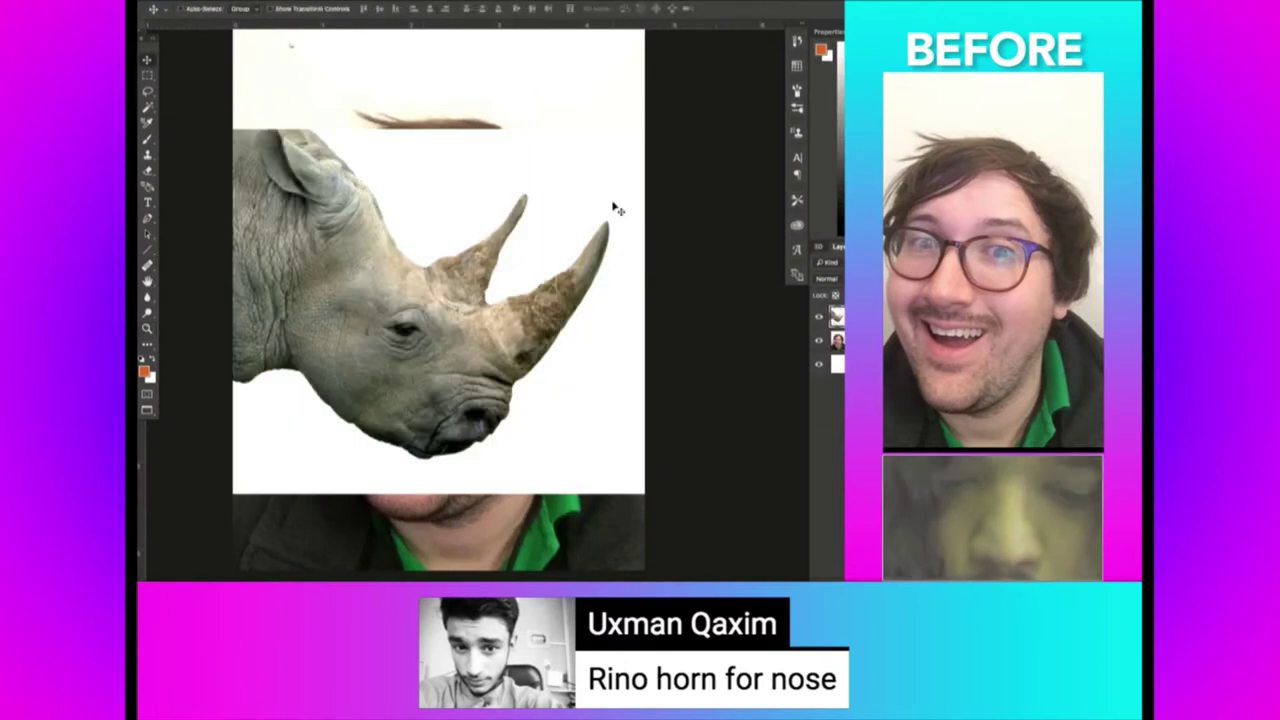
pyautogui.press('l')
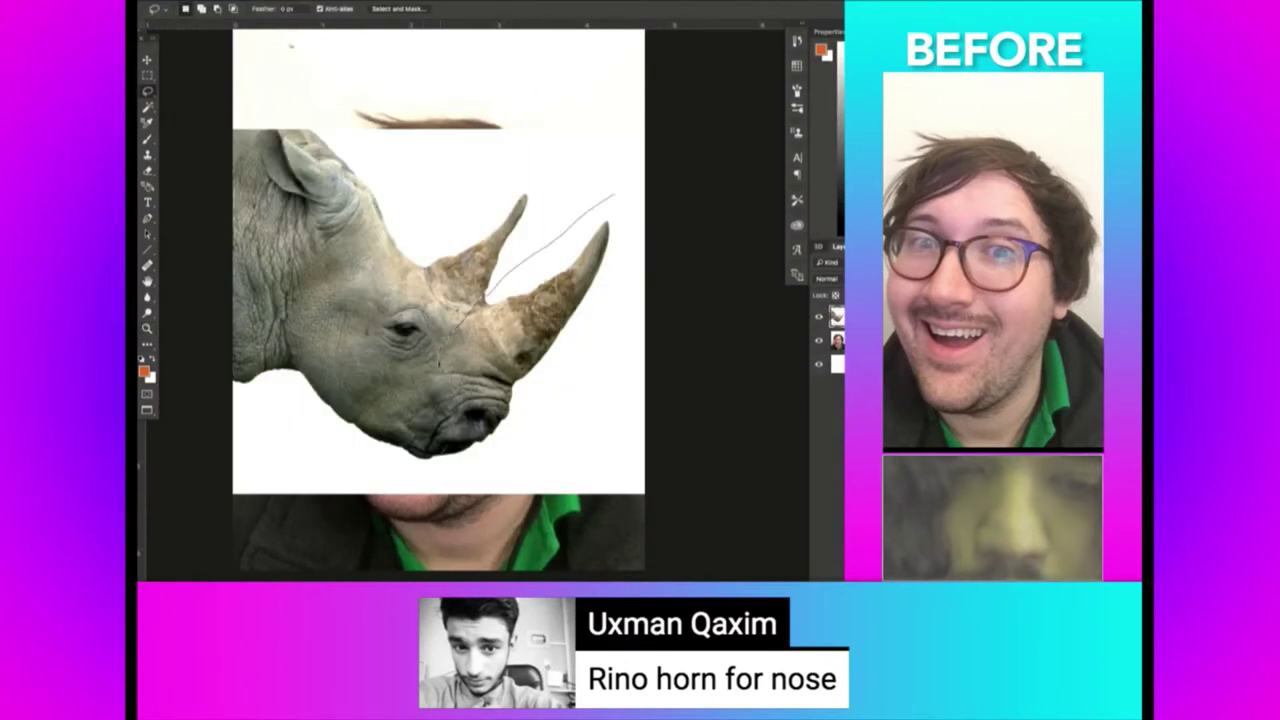
pyautogui.moveTo(687, 292); pyautogui.dragTo(657, 206)
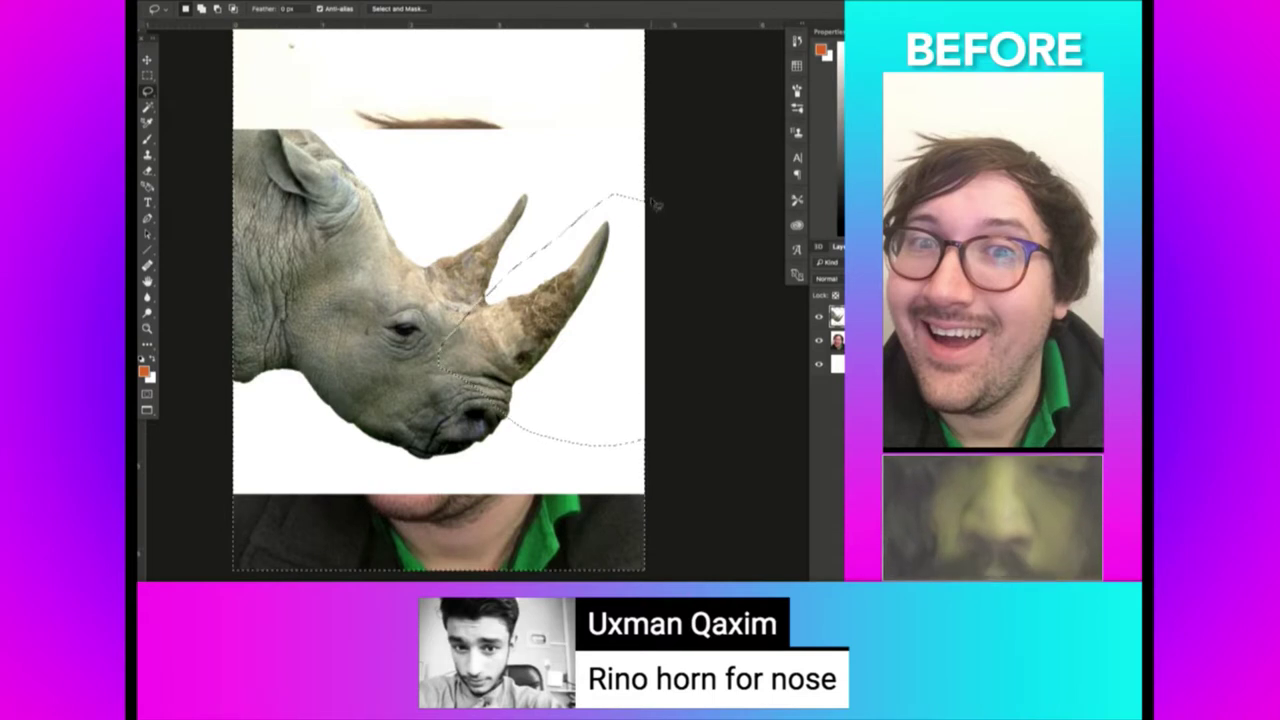
pyautogui.hotkey('ctrl', 'shift', 'i')
pyautogui.press('Delete')
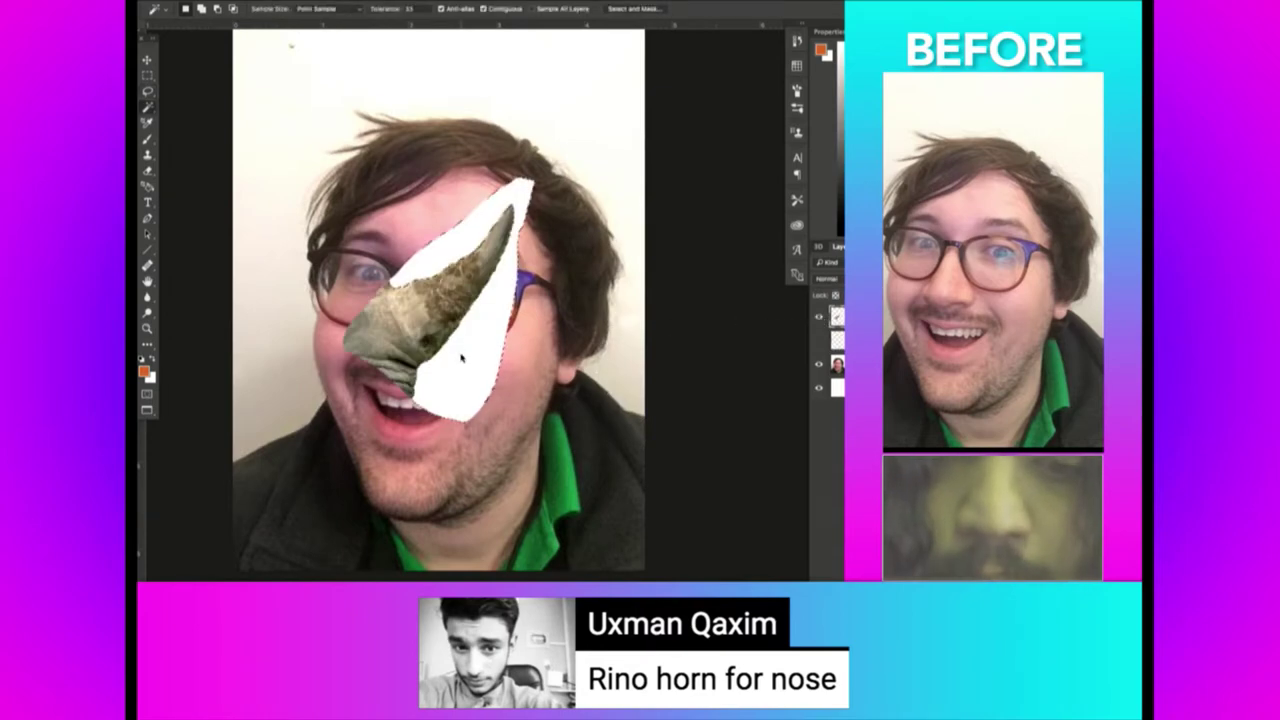
# Remove the horn's white background, flip it horizontally and move it onto the nose.
pyautogui.click(490, 350)
pyautogui.press('Delete')
pyautogui.click(275, 2)
pyautogui.moveTo(292, 262)
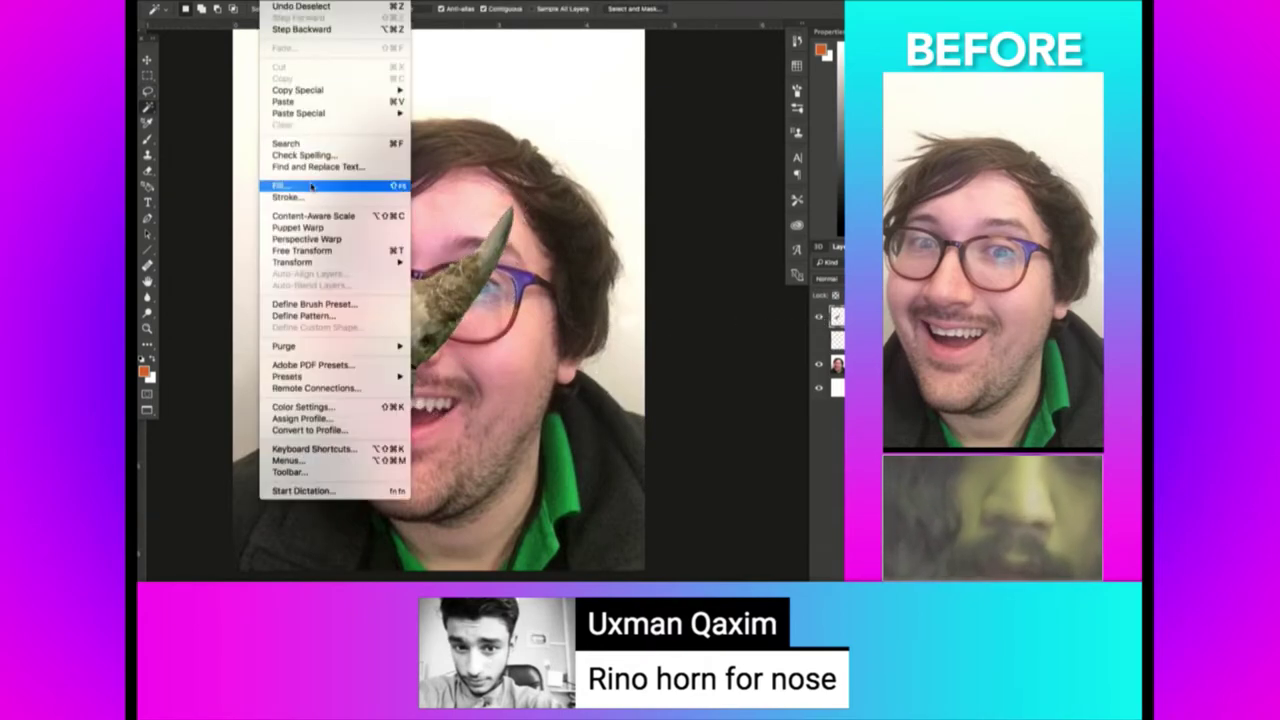
pyautogui.click(497, 400)
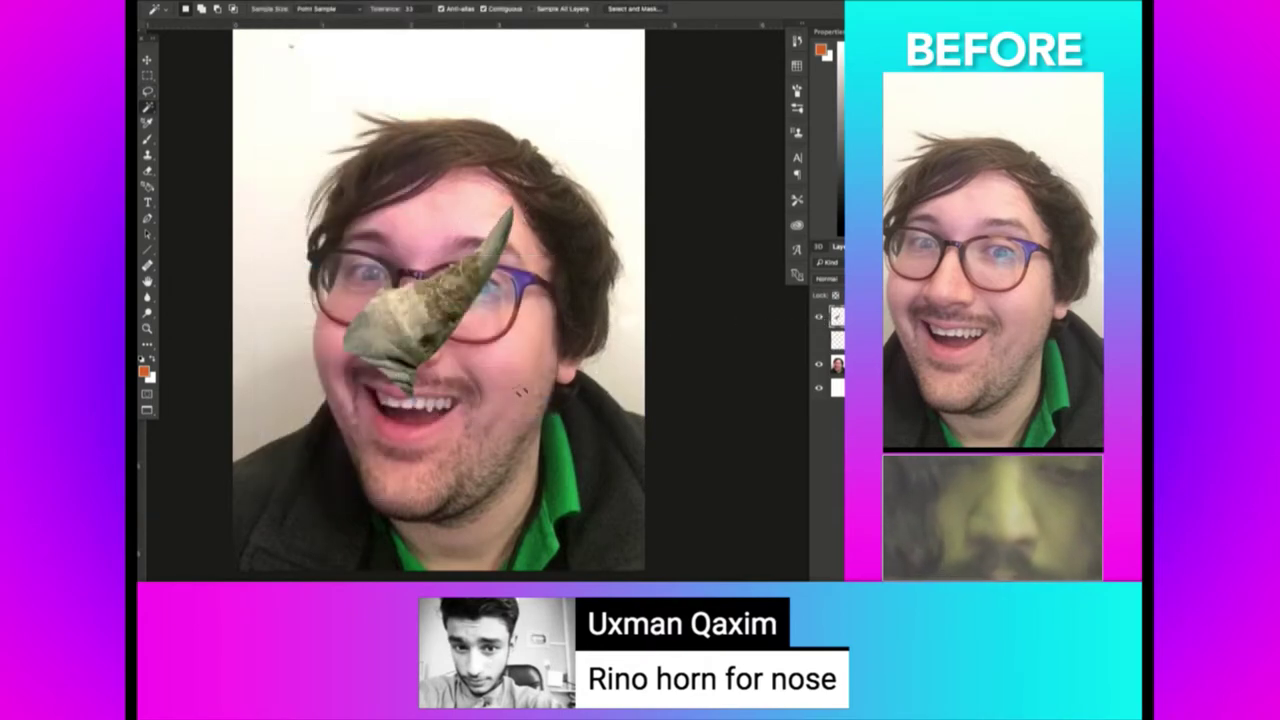
pyautogui.press('v')
pyautogui.moveTo(508, 377); pyautogui.dragTo(470, 377)
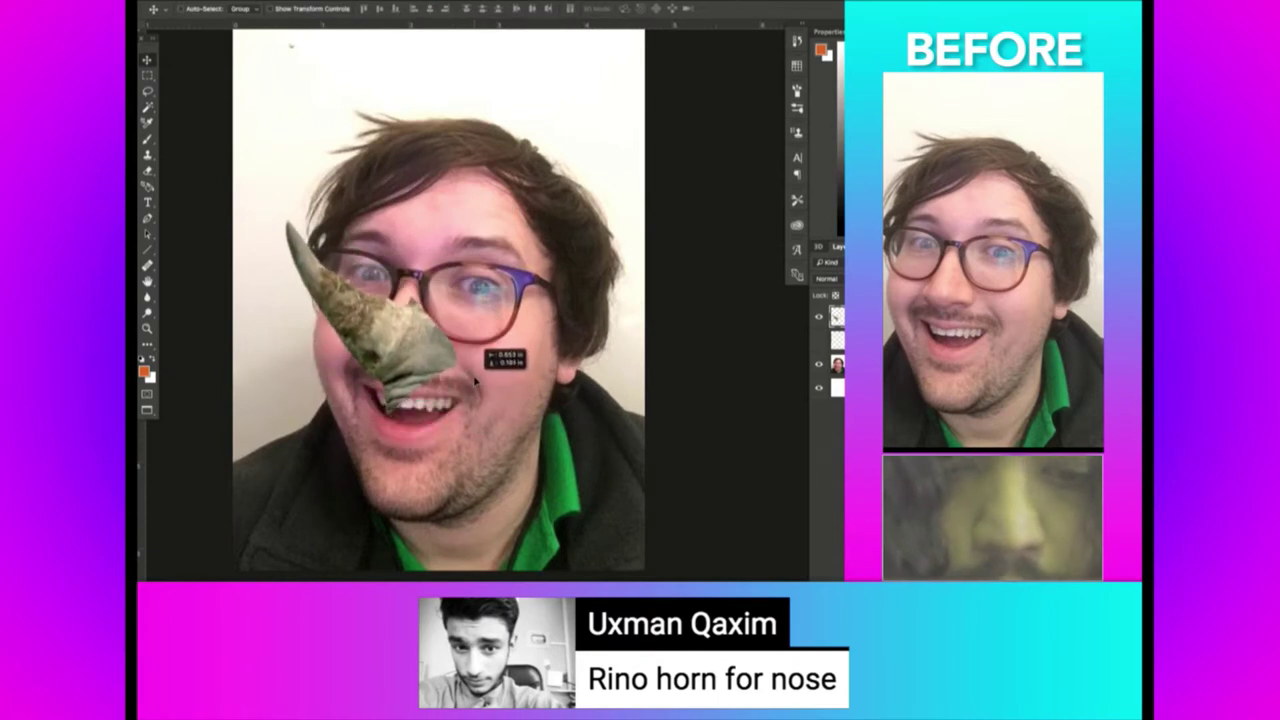
# Set up the eraser's brush size, hardness and a lower opacity.
pyautogui.press('e')
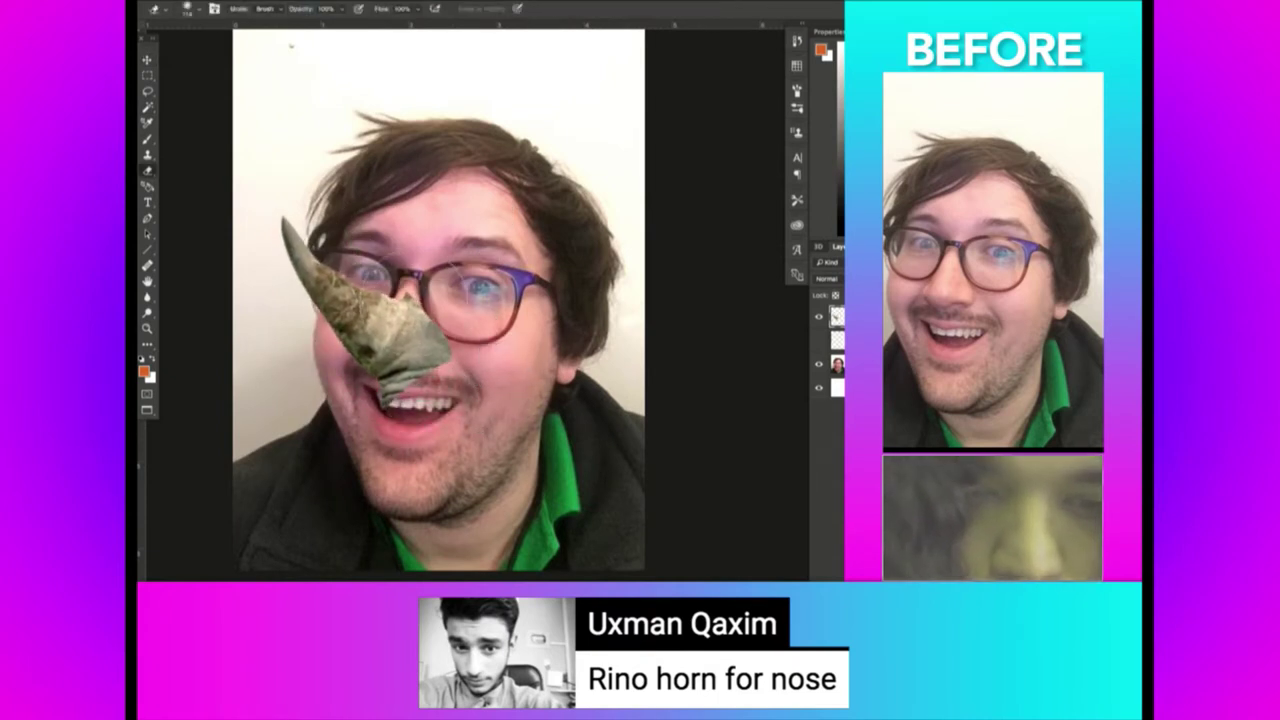
pyautogui.rightClick(458, 300)
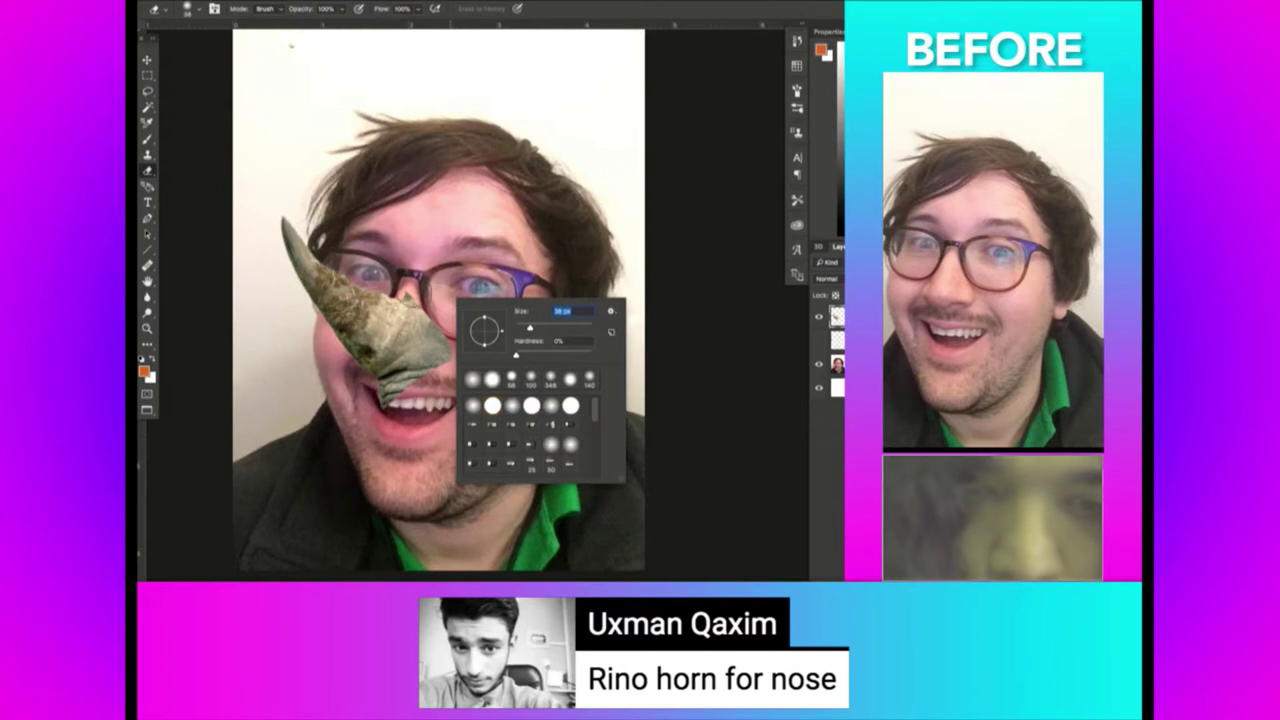
pyautogui.press('Return')
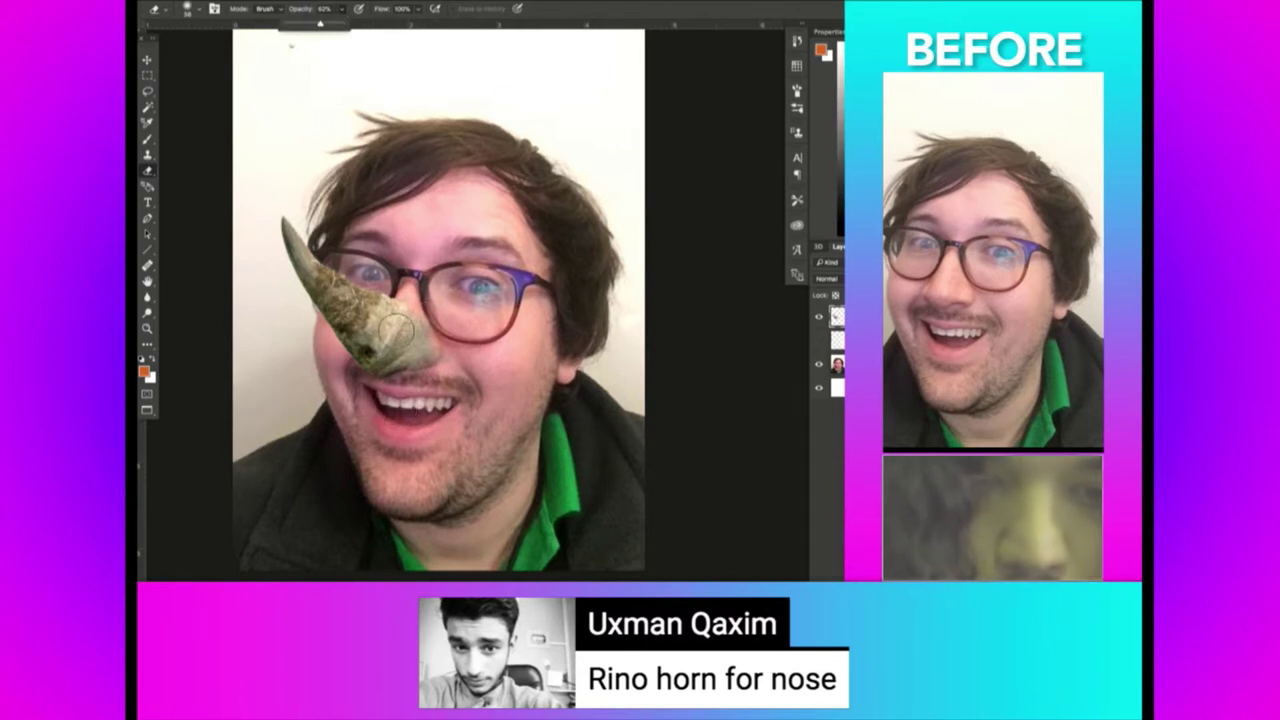
pyautogui.click(400, 330)
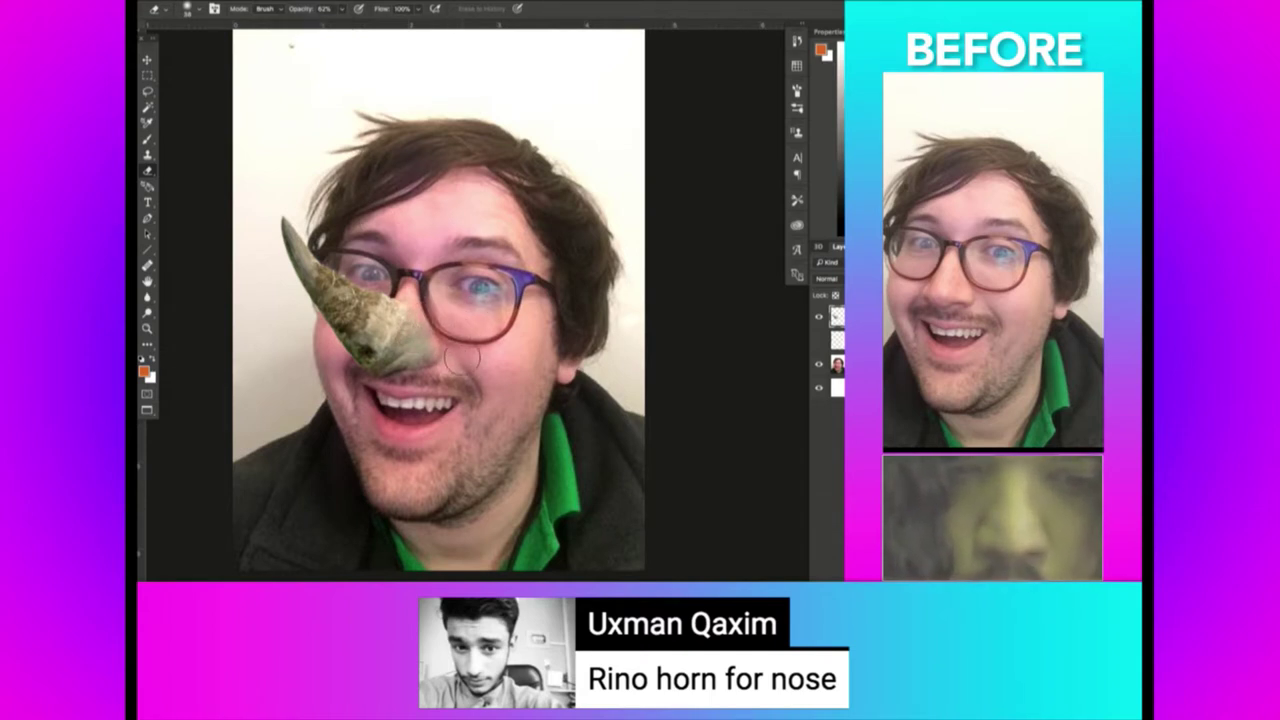
# Reframe the view and apply Levels with the white input at 237.
pyautogui.press('v')
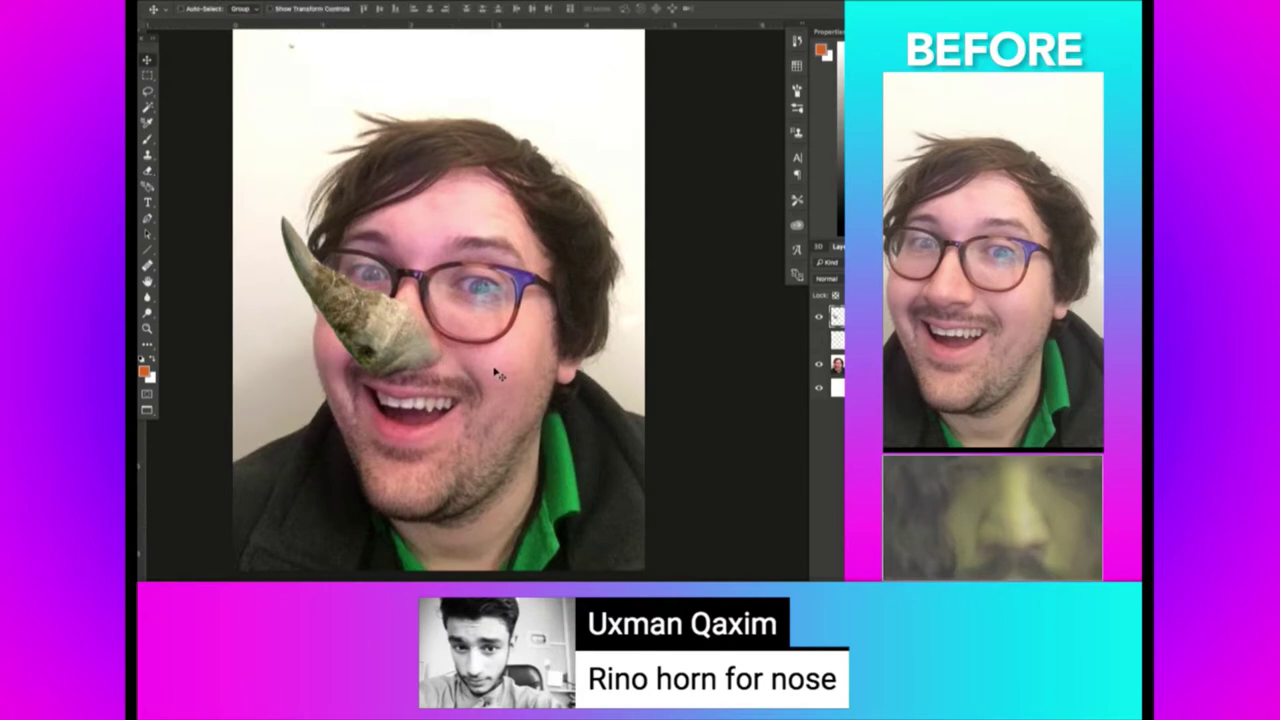
pyautogui.press('z')
pyautogui.moveTo(450, 248); pyautogui.dragTo(502, 358)
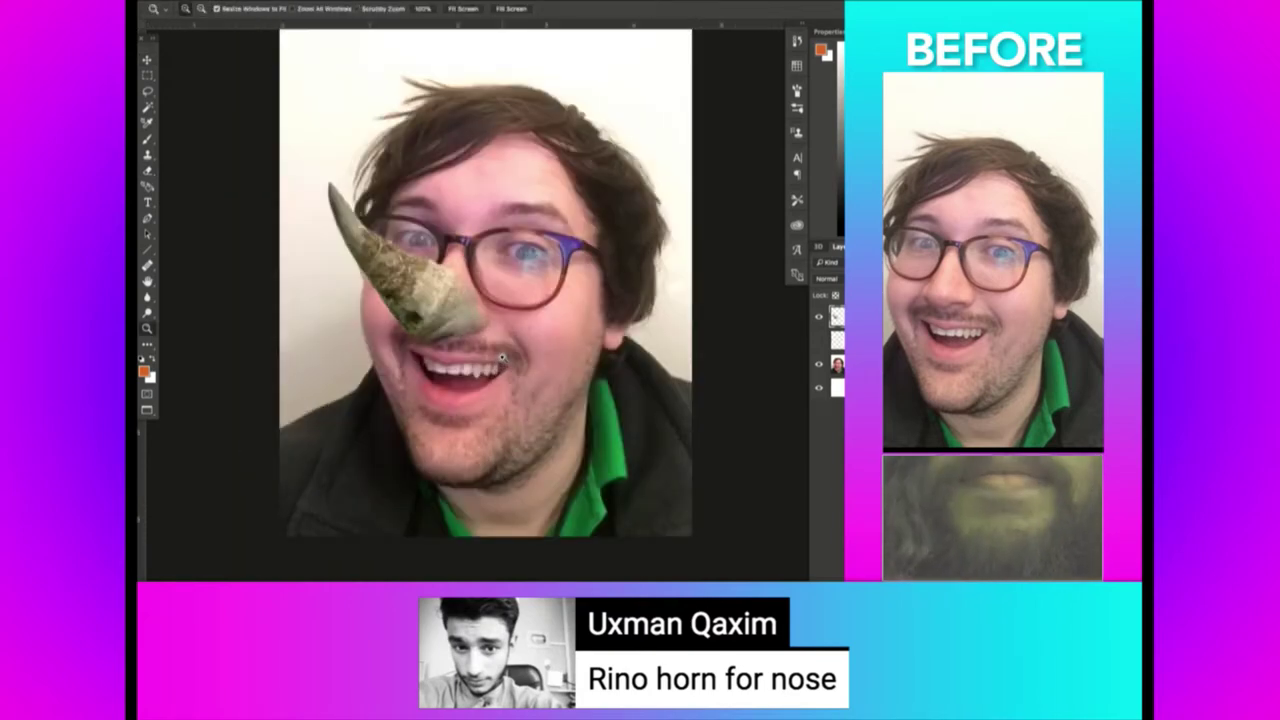
pyautogui.hotkey('ctrl', 'l')
pyautogui.moveTo(837, 459); pyautogui.dragTo(814, 461)
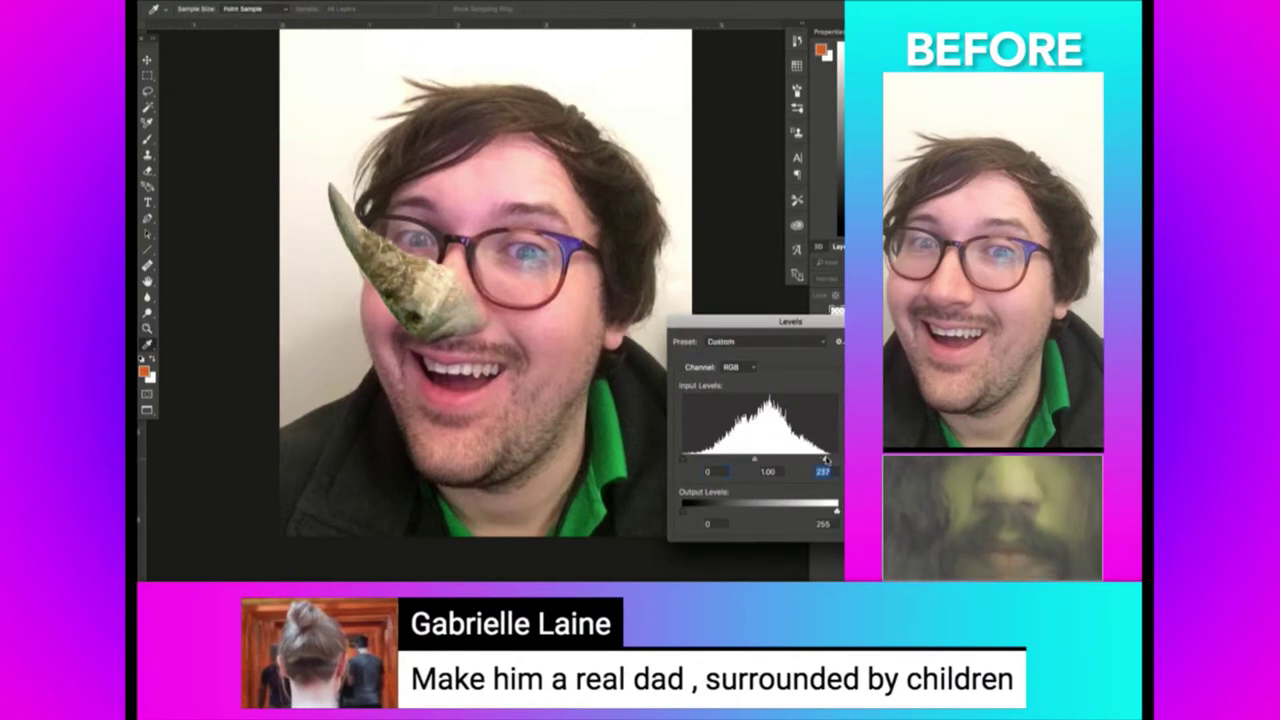
pyautogui.press('Return')
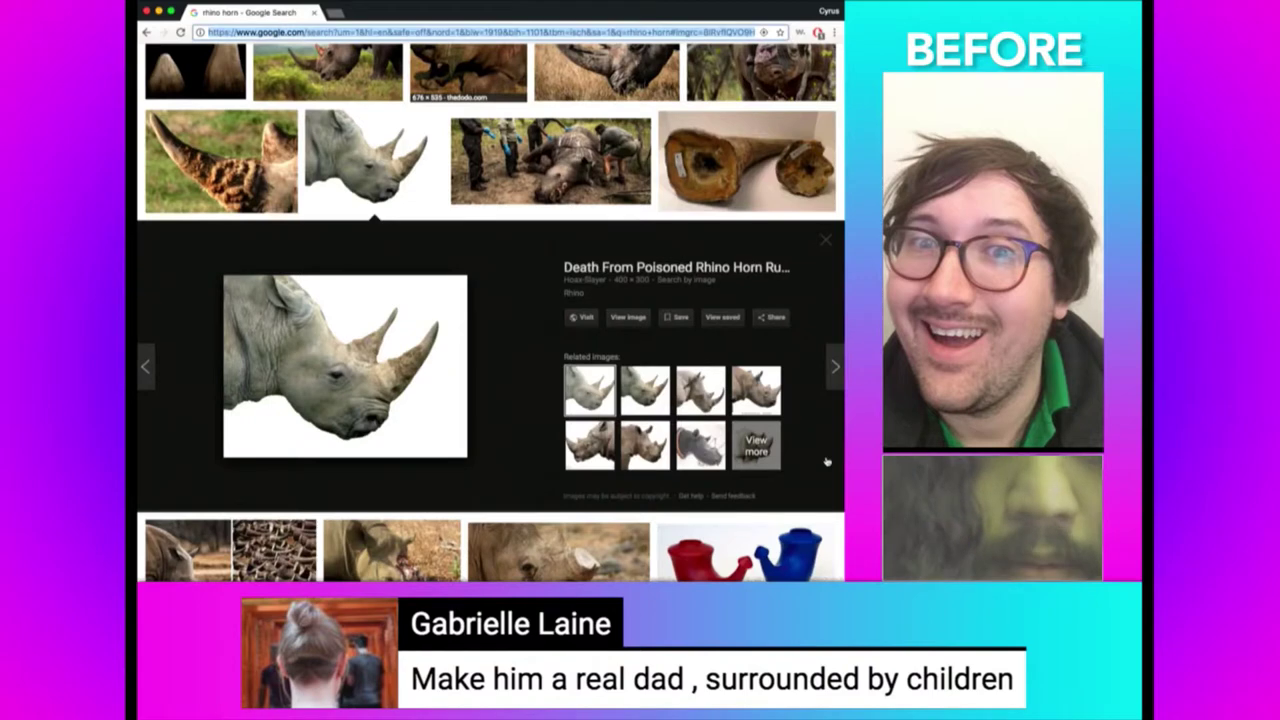
# Search Google Images for 'child hand' and preview the reaching baby-hand photo.
pyautogui.write('img')
pyautogui.press('Tab')
pyautogui.write('child h')
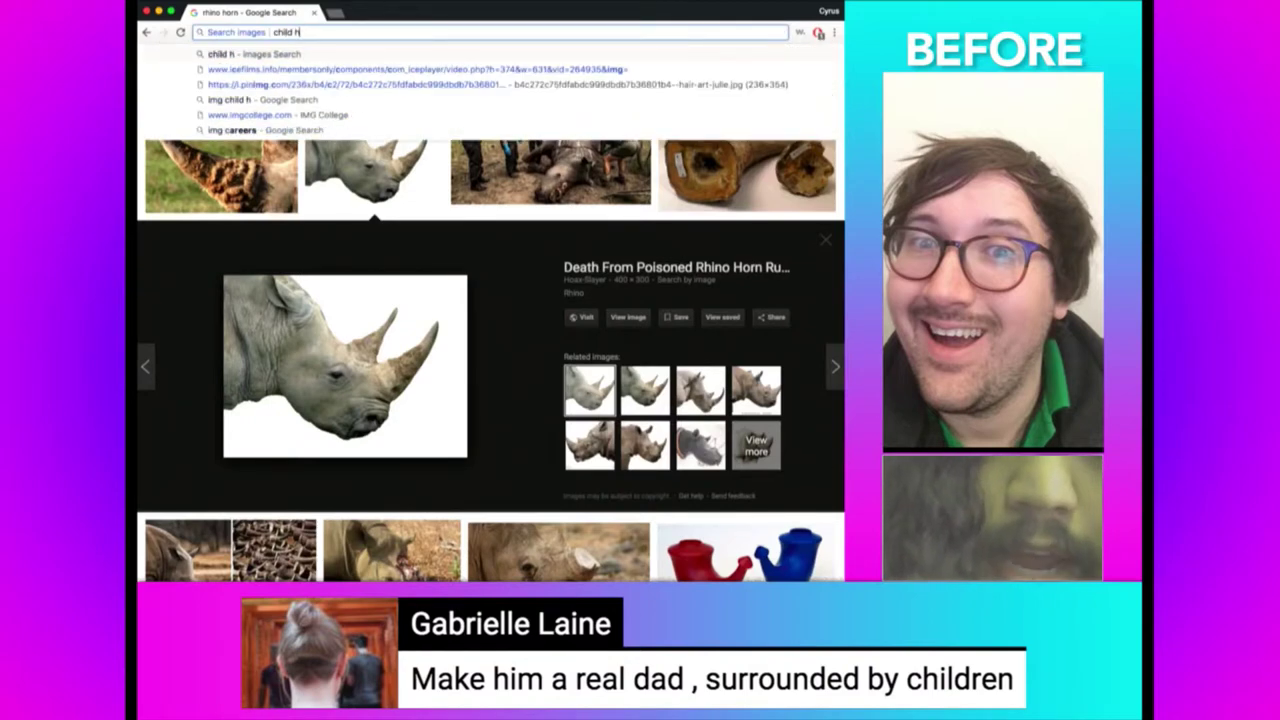
pyautogui.write('and')
pyautogui.press('Return')
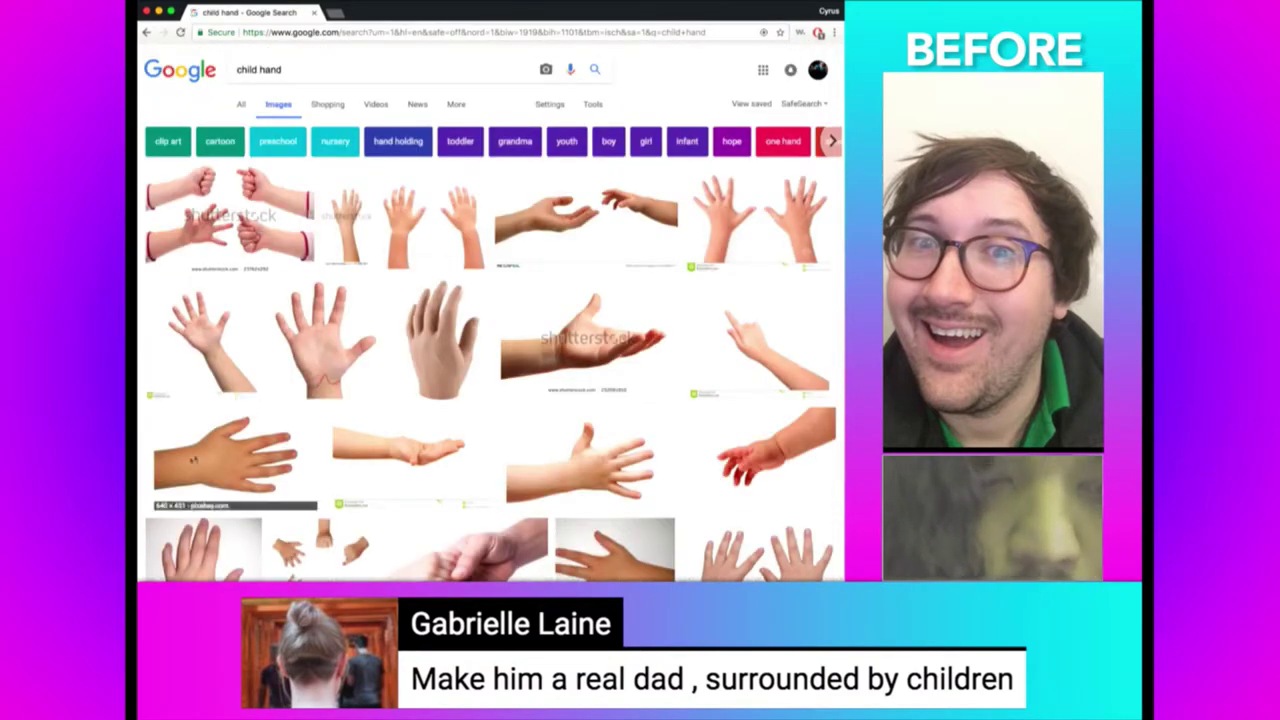
pyautogui.click(193, 458)
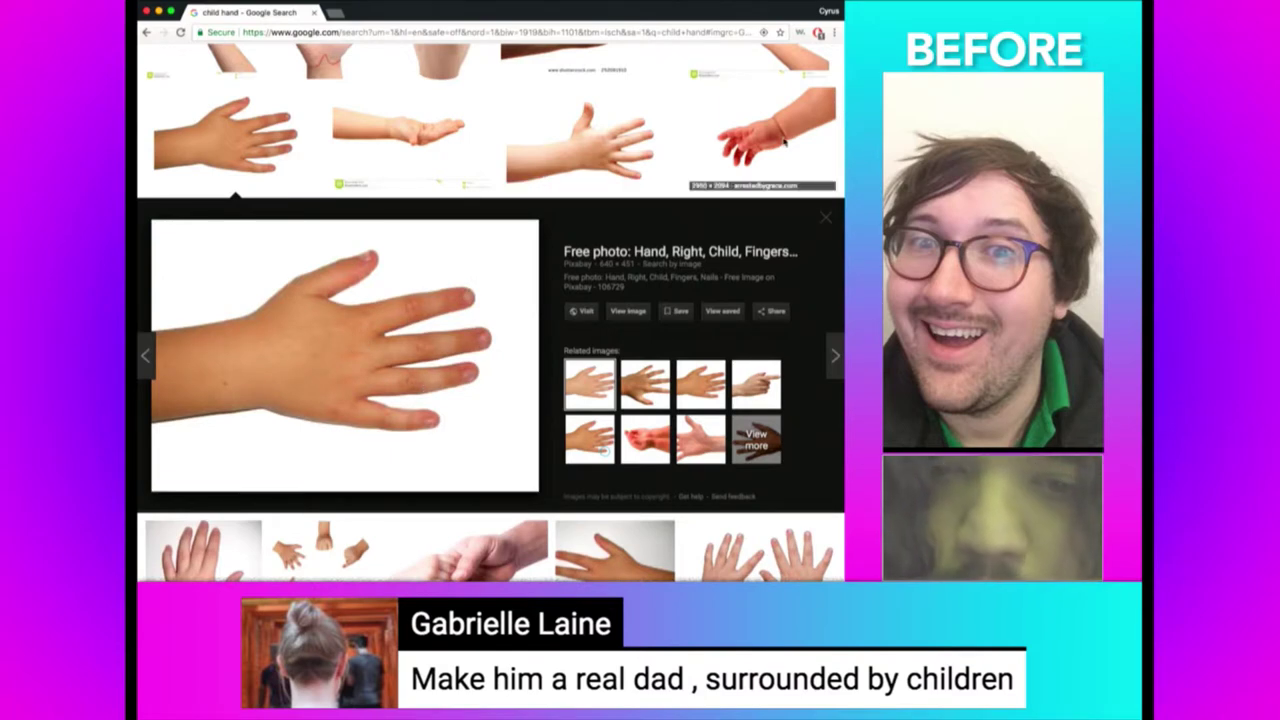
pyautogui.click(784, 143)
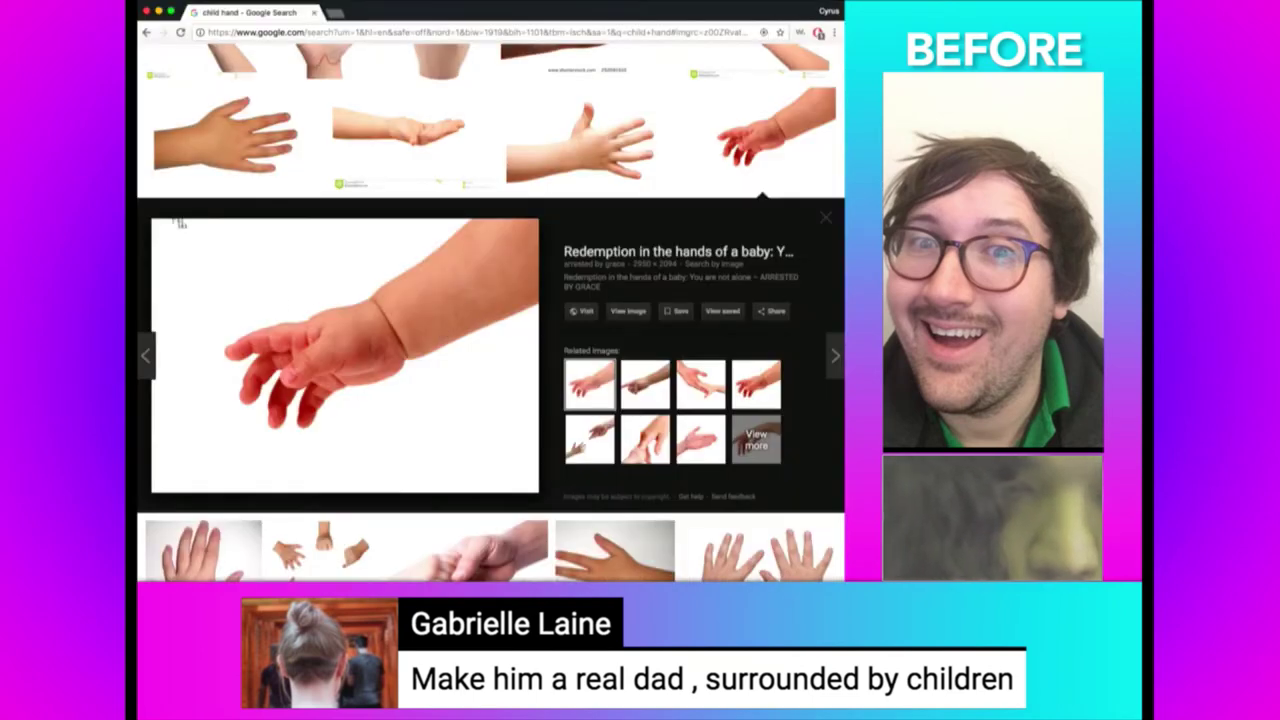
# Place the baby-hand picture into the portrait, scaled down and positioned over the face.
pyautogui.moveTo(180, 222); pyautogui.dragTo(538, 492)
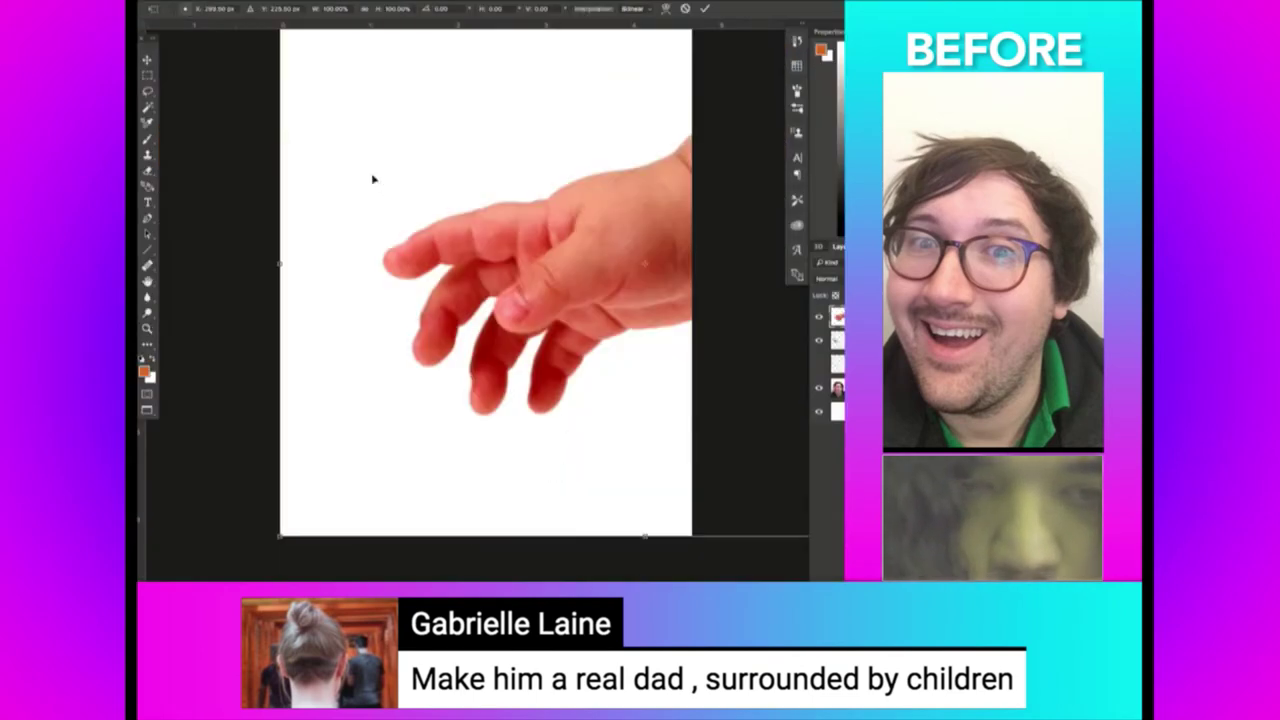
pyautogui.moveTo(308, 68); pyautogui.dragTo(365, 230)
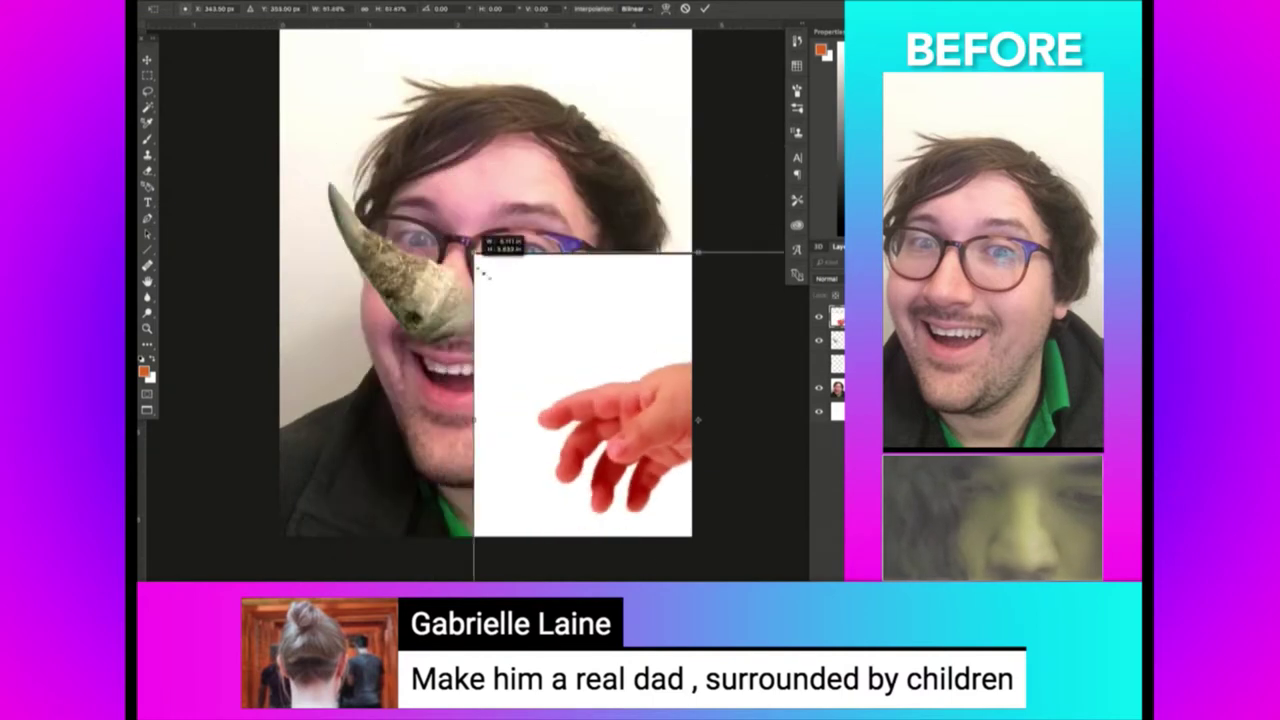
pyautogui.press('Return')
pyautogui.moveTo(512, 312); pyautogui.dragTo(296, 233)
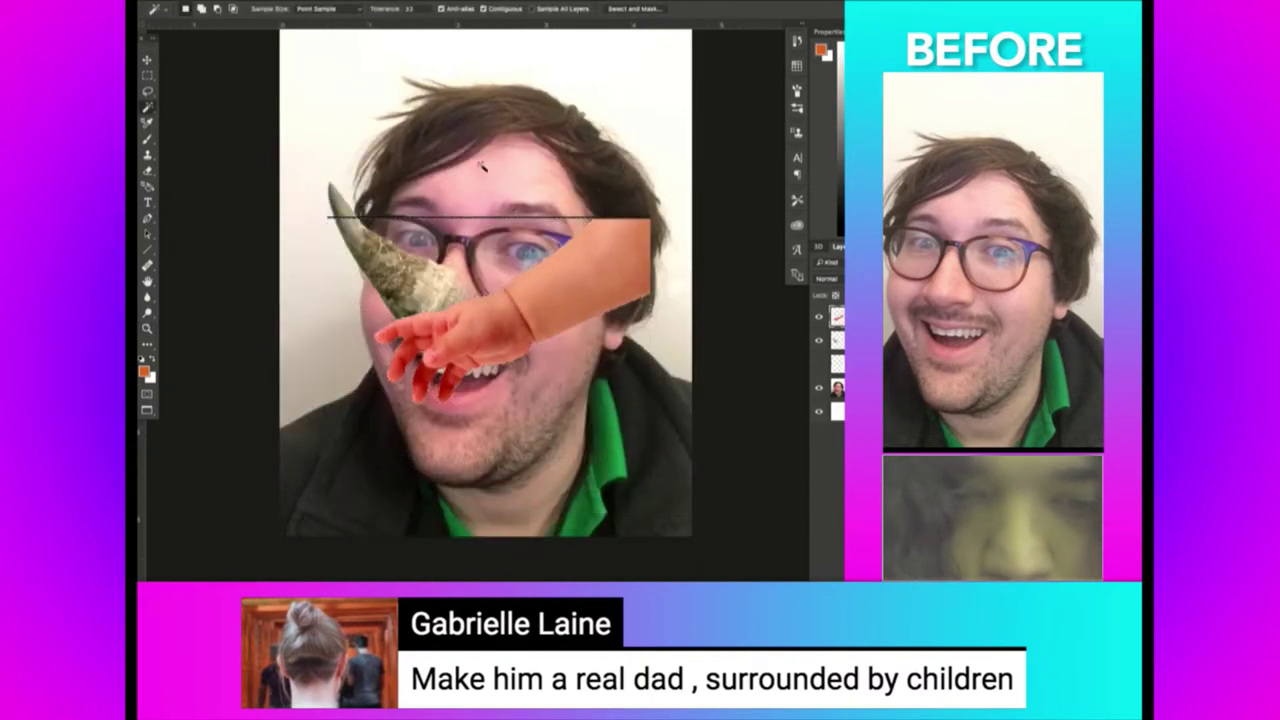
# Free Transform the hand into the lower left corner and distort it to reach up.
pyautogui.press('m')
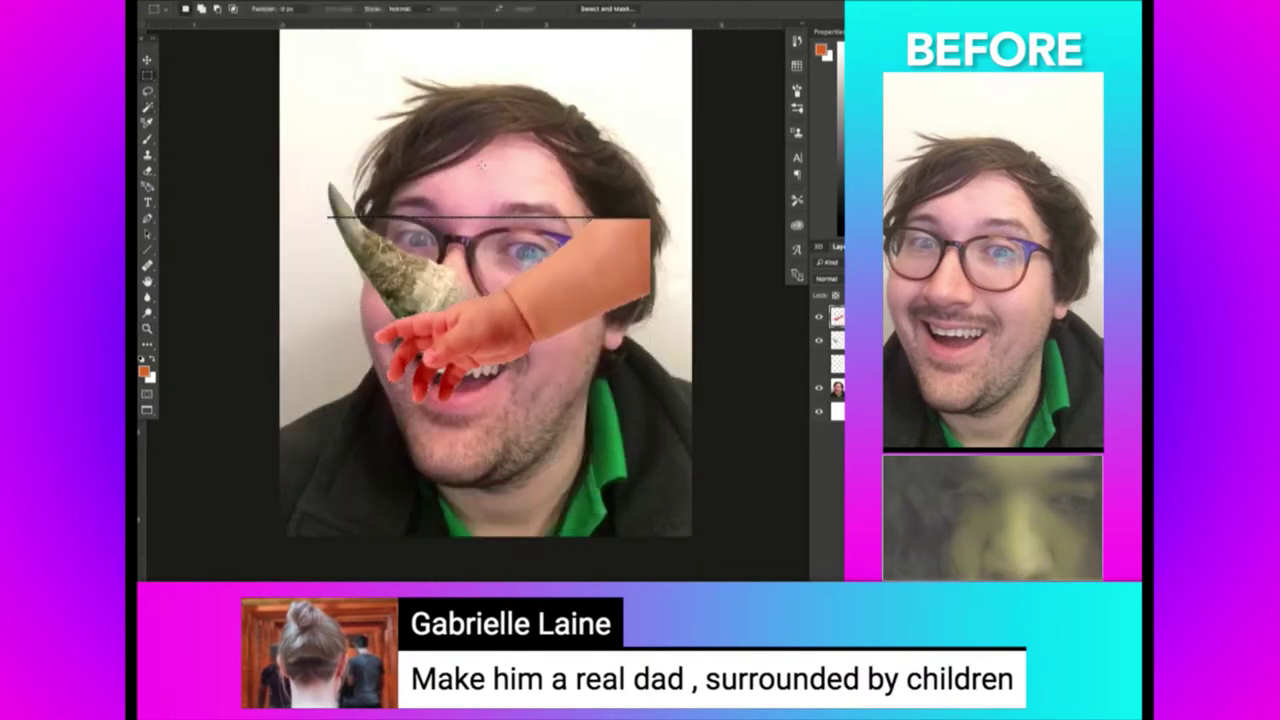
pyautogui.moveTo(323, 165)
pyautogui.mouseDown()
pyautogui.moveTo(672, 222)
pyautogui.moveTo(515, 385)
pyautogui.moveTo(637, 551)
pyautogui.mouseUp()
pyautogui.hotkey('ctrl', 'd')
pyautogui.hotkey('ctrl', 't')
pyautogui.moveTo(607, 553)
pyautogui.mouseDown()
pyautogui.moveTo(425, 522)
pyautogui.moveTo(616, 545)
pyautogui.mouseUp()
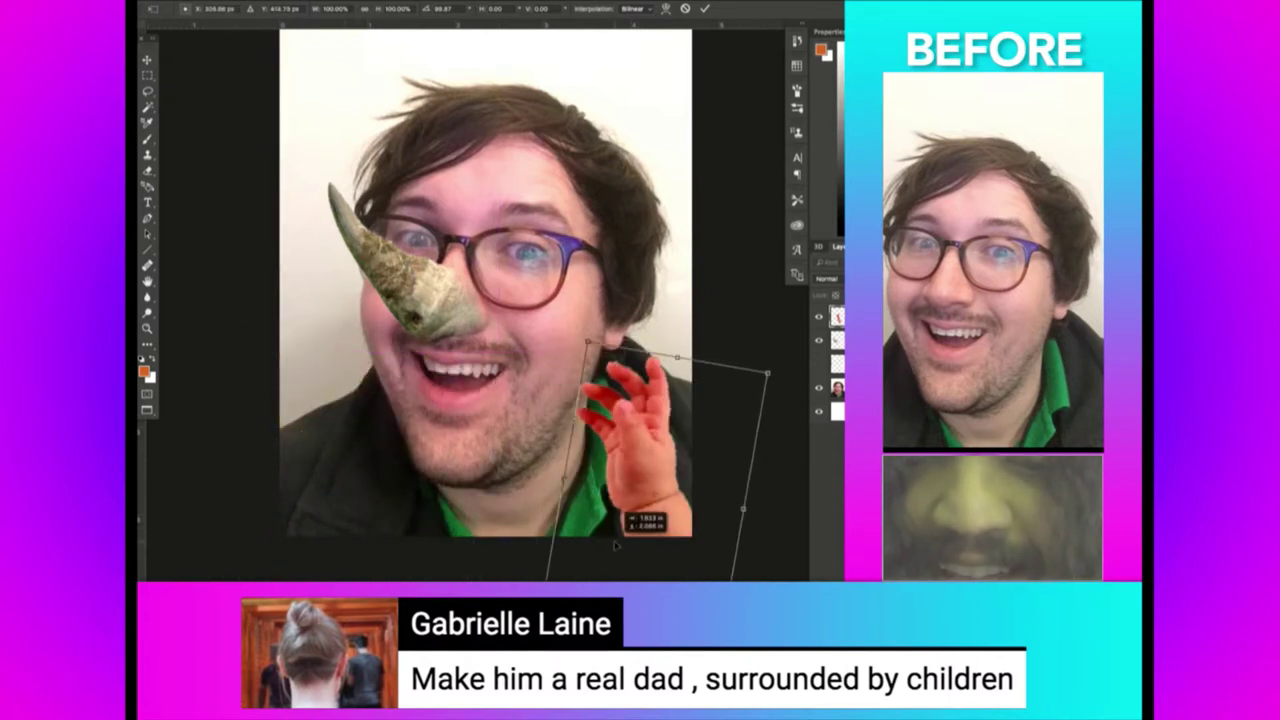
pyautogui.moveTo(616, 545)
pyautogui.mouseDown()
pyautogui.moveTo(380, 568)
pyautogui.moveTo(304, 553)
pyautogui.mouseUp()
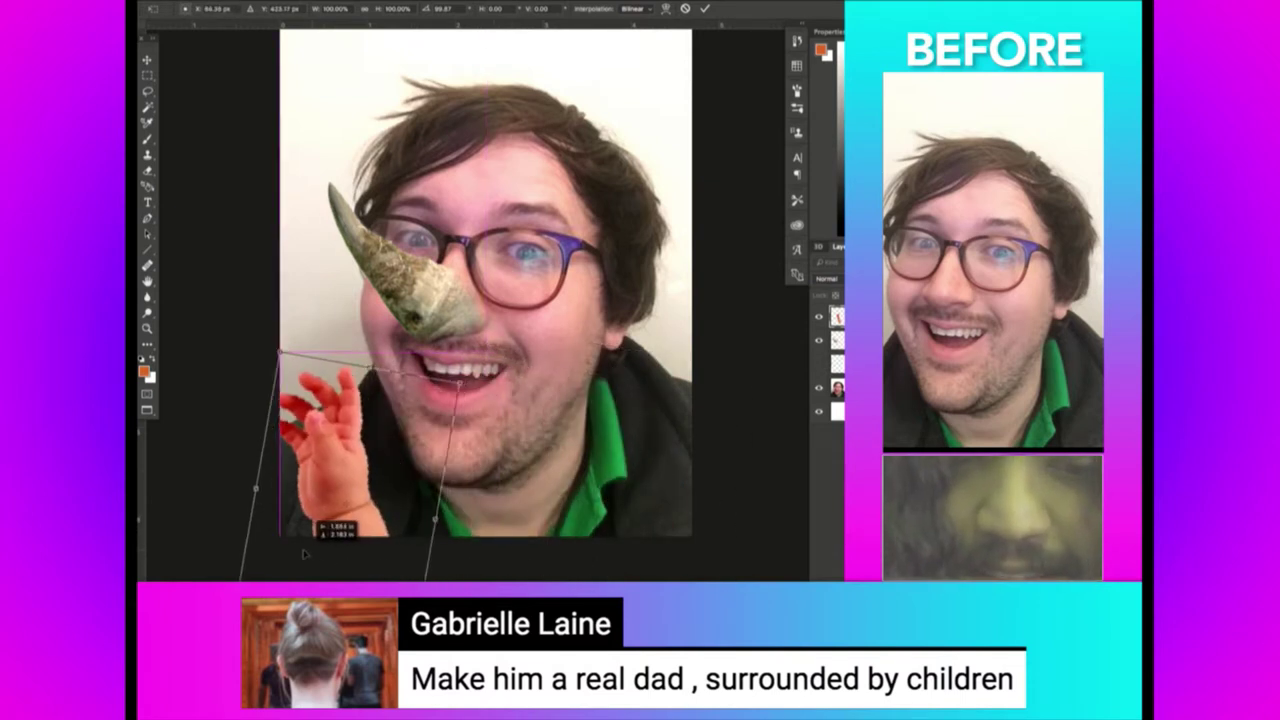
pyautogui.moveTo(455, 378)
pyautogui.mouseDown()
pyautogui.moveTo(398, 400)
pyautogui.moveTo(676, 424)
pyautogui.mouseUp()
pyautogui.press('Return')
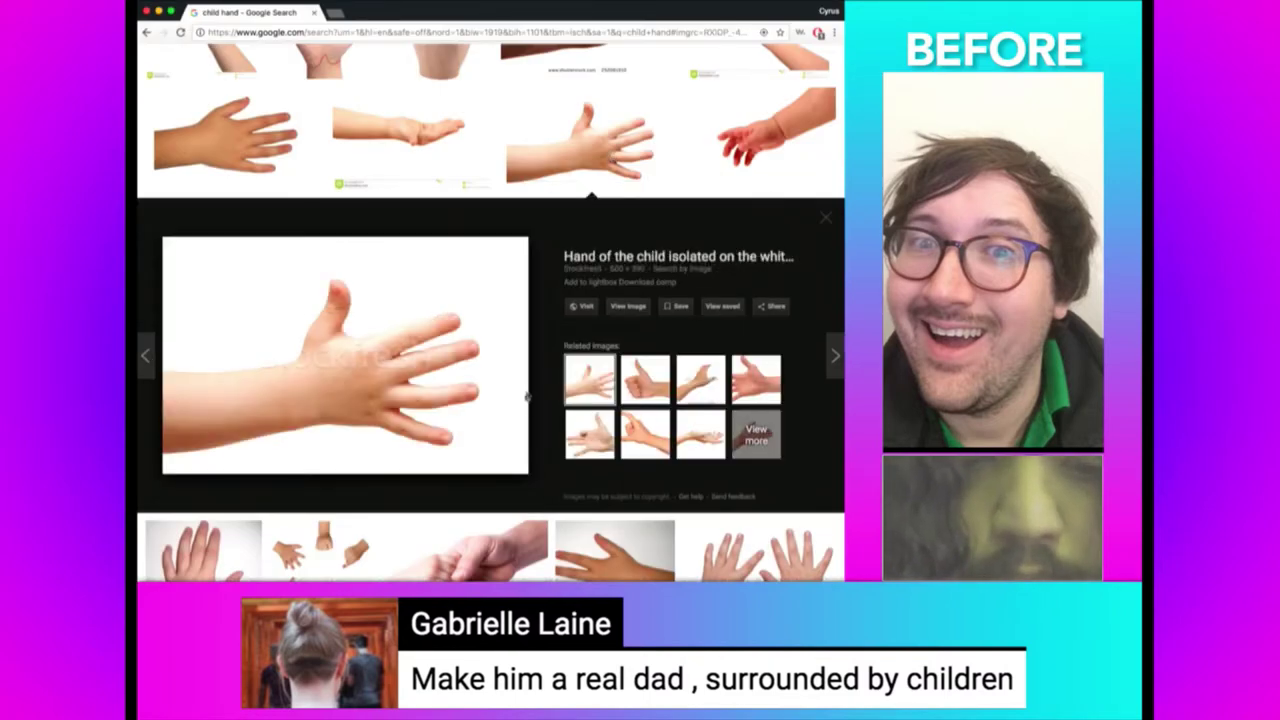
# Preview the child's fist picture and bring it into the portrait.
pyautogui.scroll(-3, 527, 397)
pyautogui.scroll(-2, 530, 450)
pyautogui.scroll(-3, 531, 527)
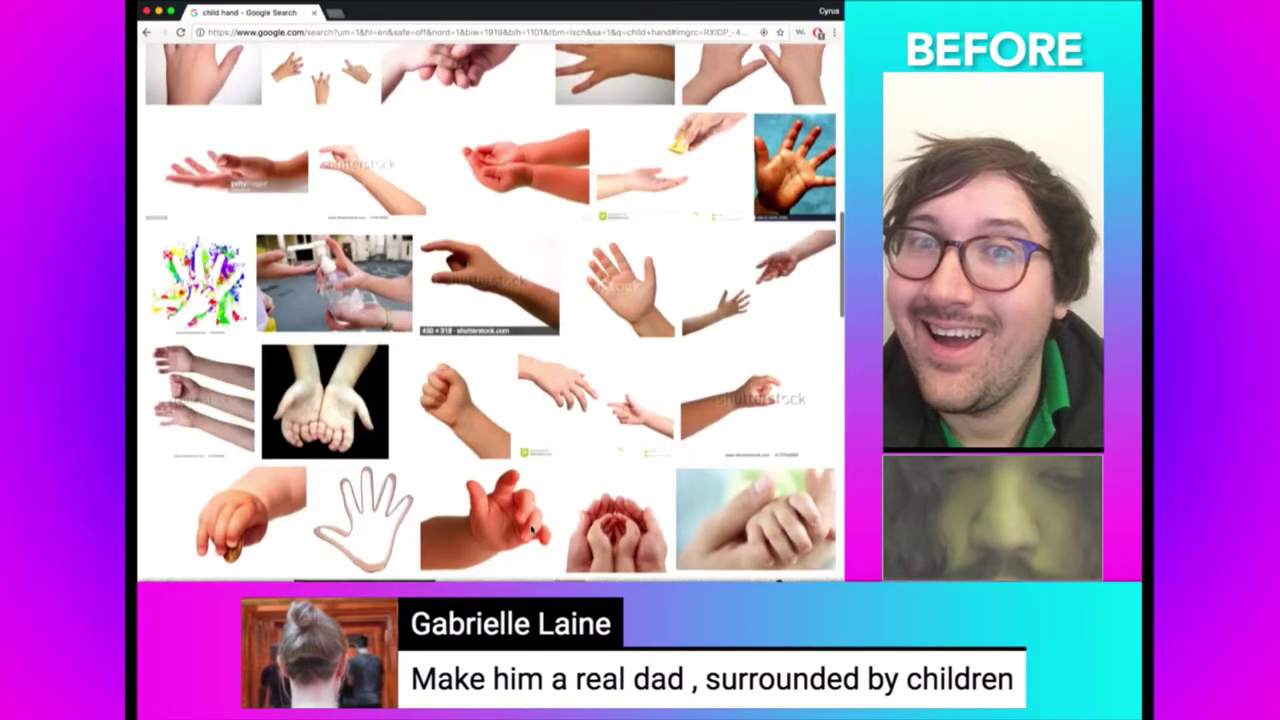
pyautogui.click(462, 415)
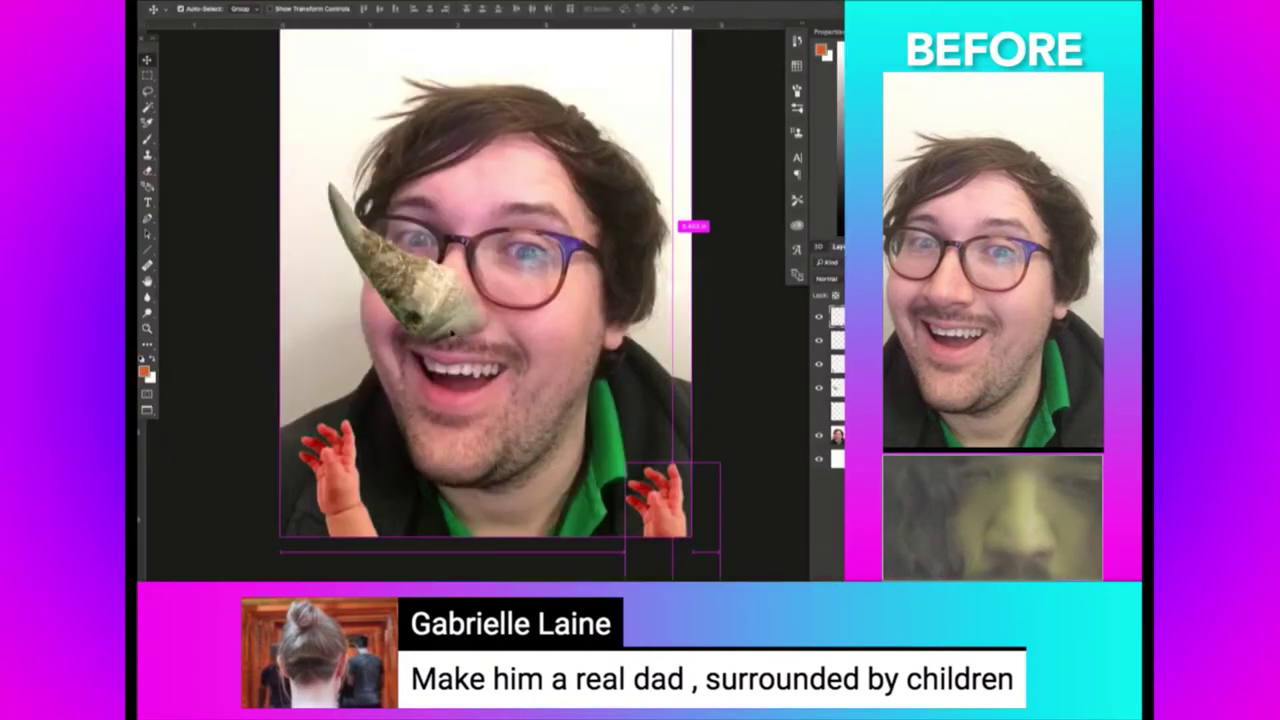
pyautogui.moveTo(345, 355); pyautogui.dragTo(475, 340)
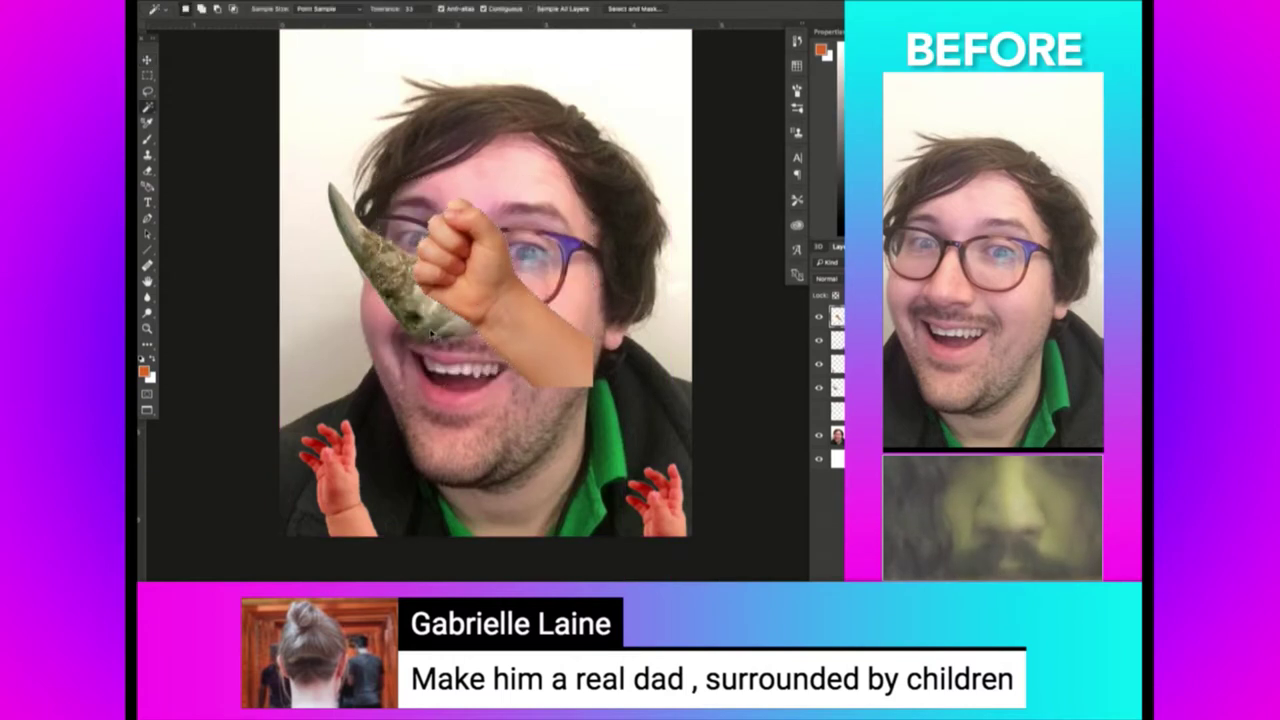
# Move the cut-out fist below the chin and shrink it slightly.
pyautogui.moveTo(575, 255); pyautogui.dragTo(590, 465)
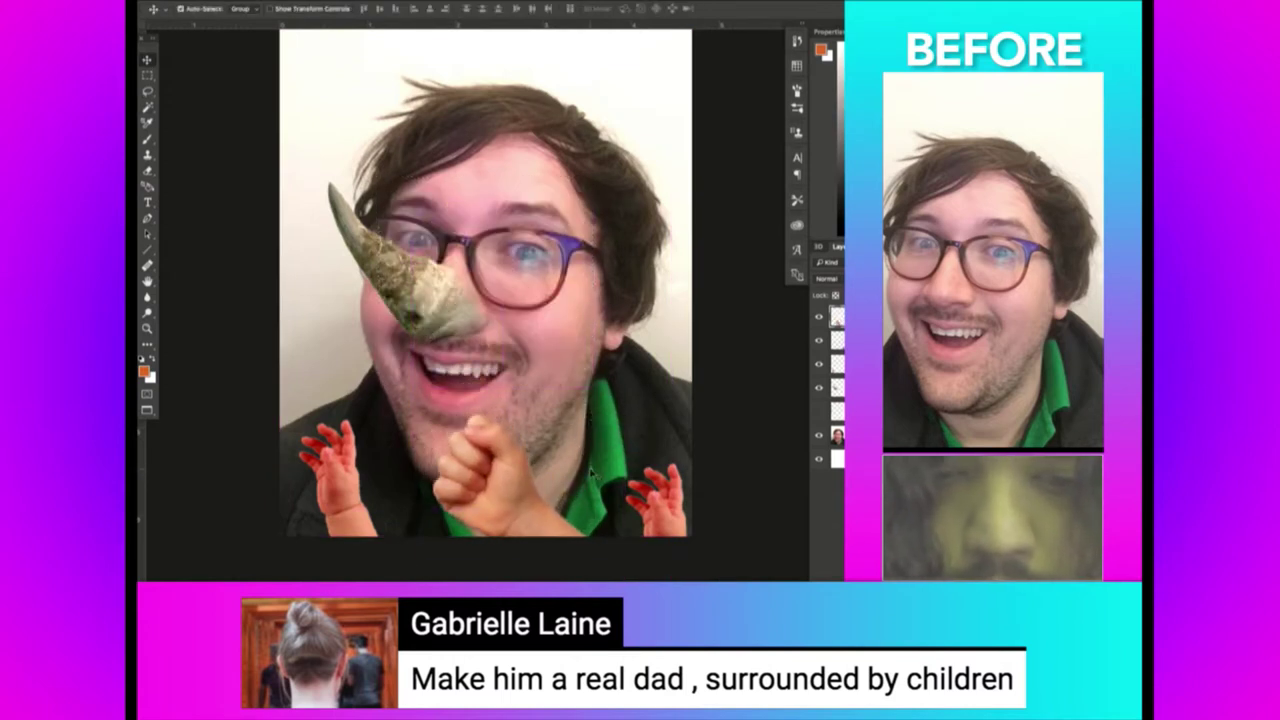
pyautogui.hotkey('ctrl', 't')
pyautogui.moveTo(612, 410); pyautogui.dragTo(585, 440)
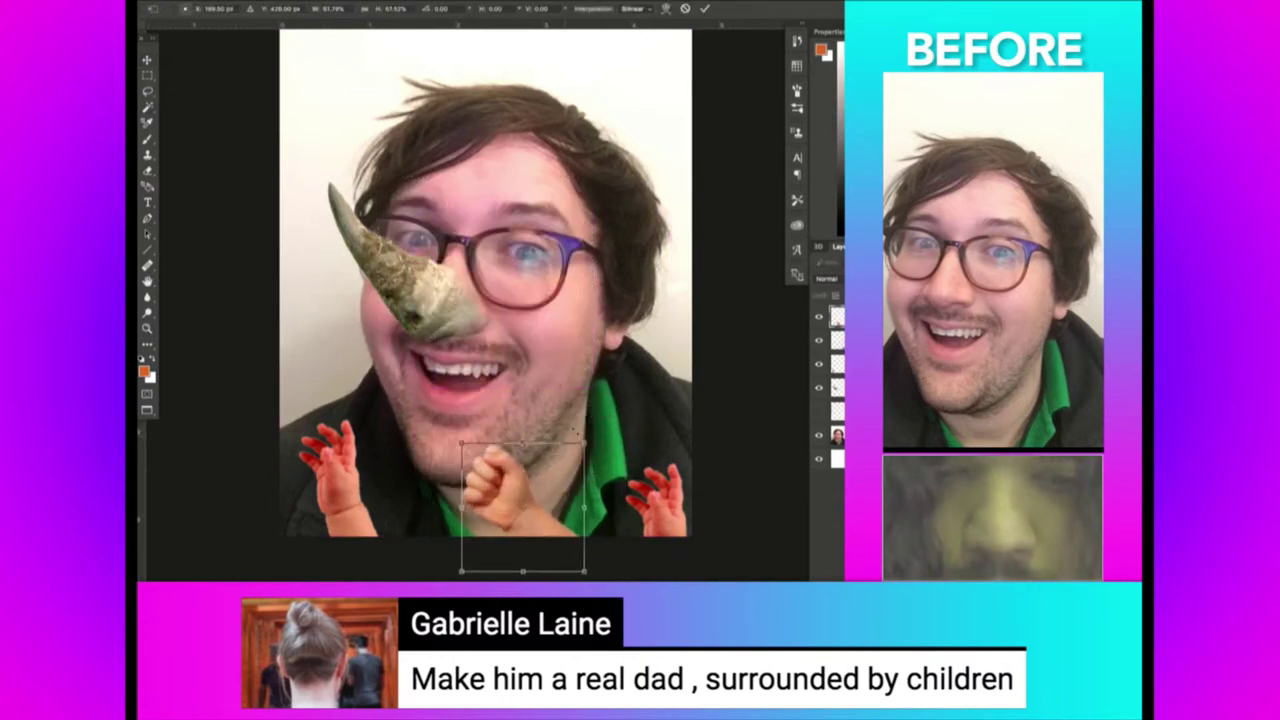
pyautogui.press('Return')
pyautogui.press('super+Tab')
# Preview the baby hand holding a coin and paste it into the portrait.
pyautogui.scroll(-5, 494, 398)
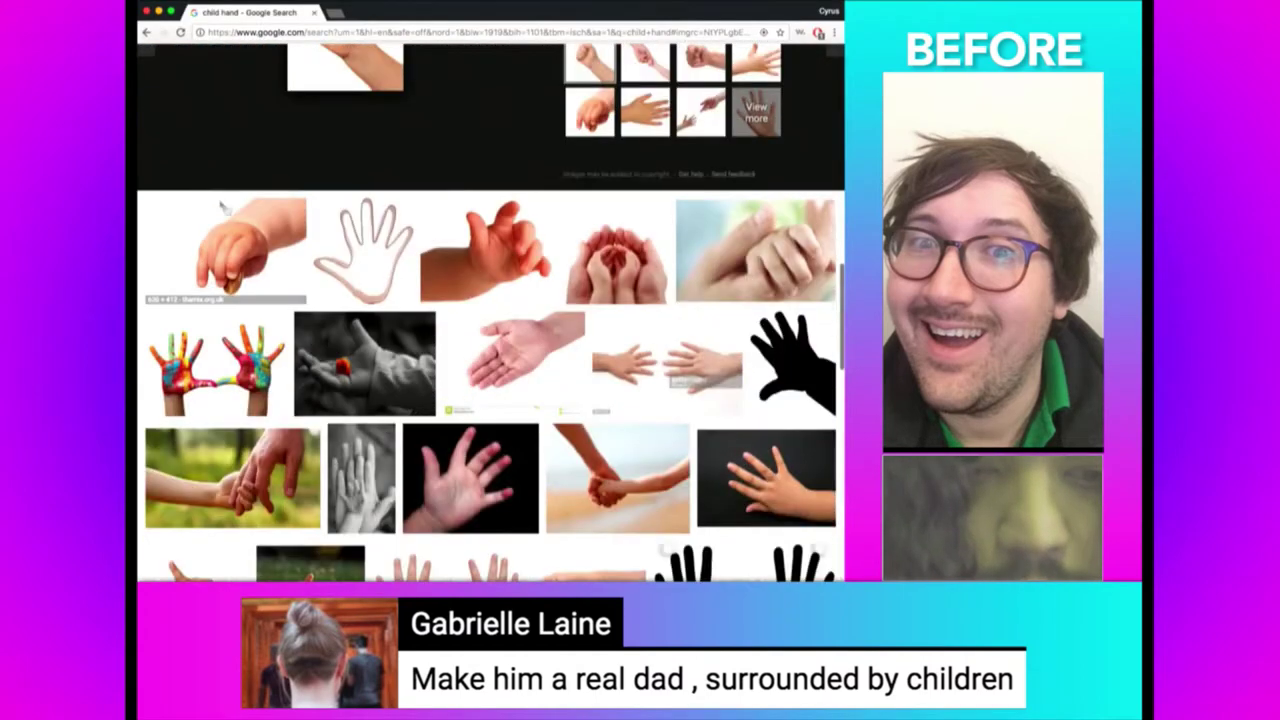
pyautogui.click(238, 220)
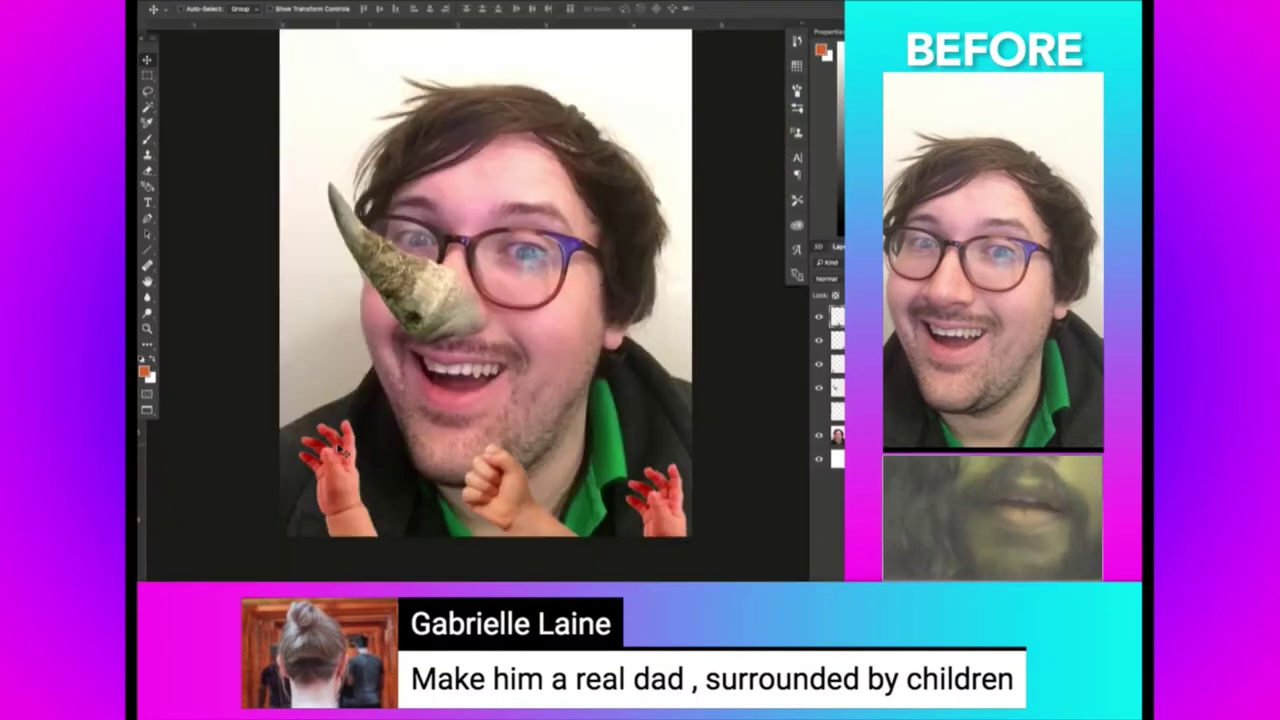
pyautogui.hotkey('ctrl', 'v')
pyautogui.hotkey('ctrl', 't')
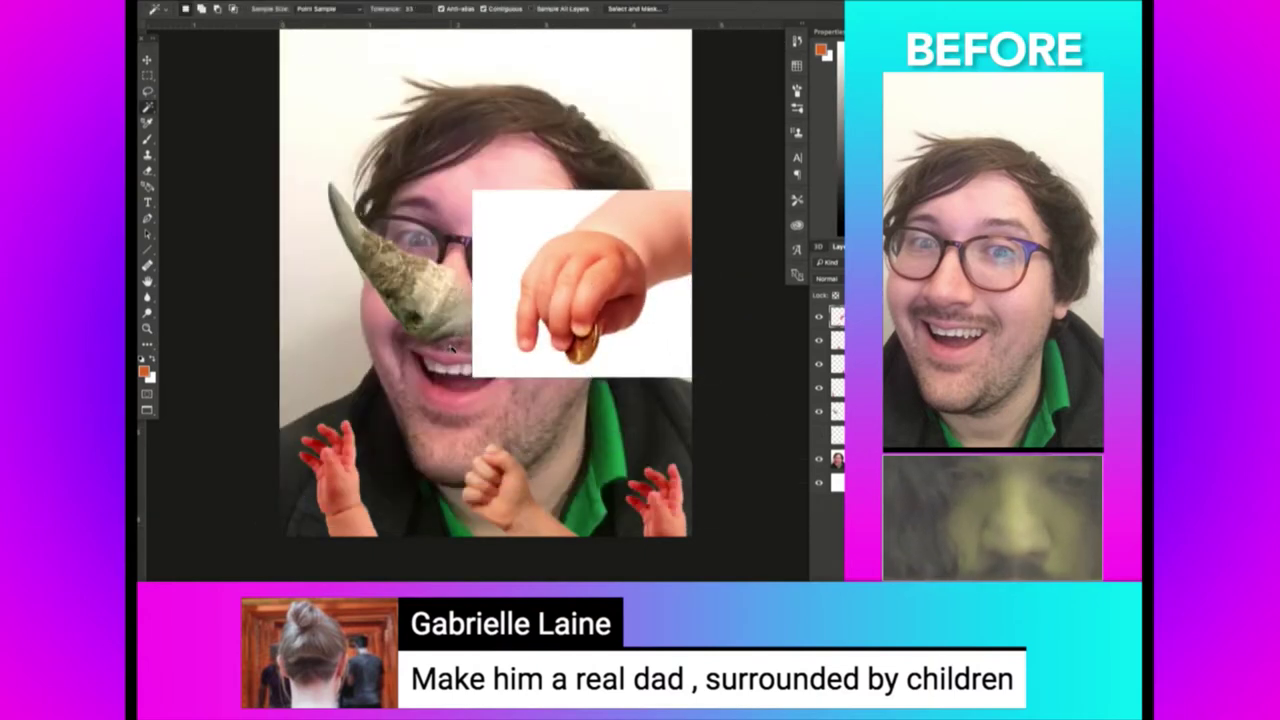
# Delete the coin hand's white background, move it lower right and scale it down.
pyautogui.click(538, 368)
pyautogui.press('Delete')
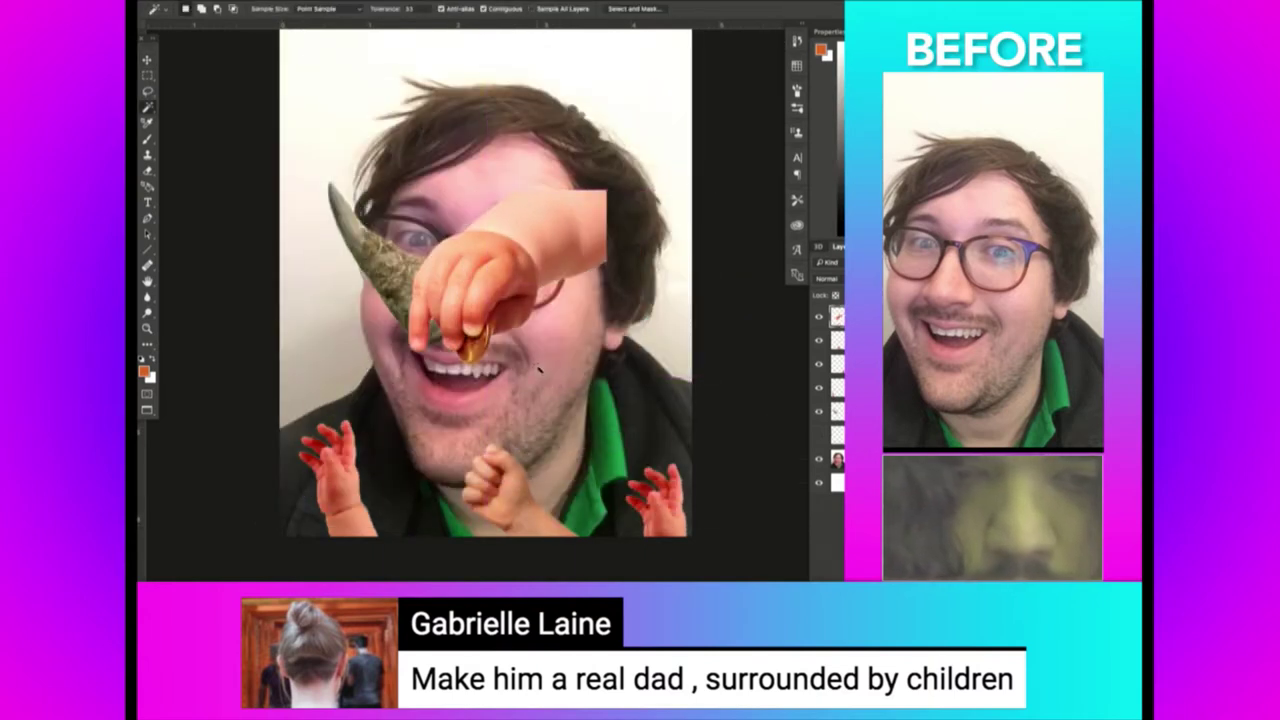
pyautogui.press('v')
pyautogui.moveTo(555, 375); pyautogui.dragTo(733, 445)
pyautogui.hotkey('ctrl', 't')
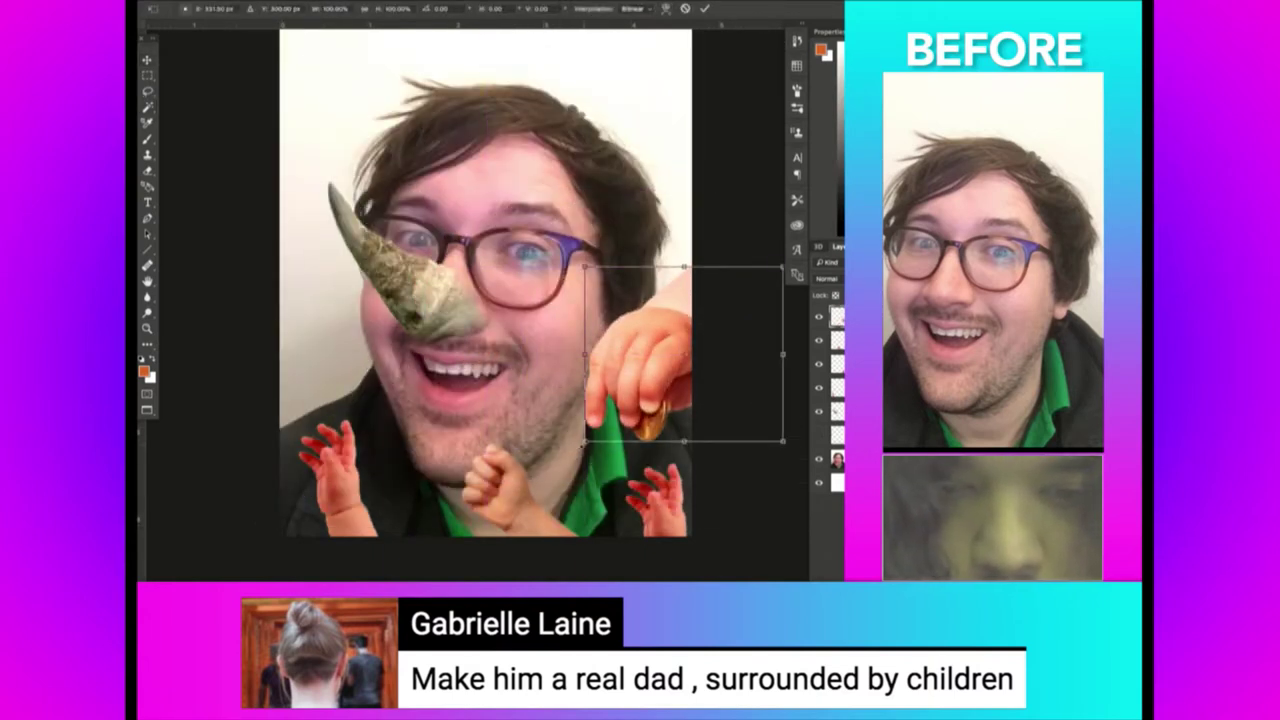
pyautogui.moveTo(584, 441)
pyautogui.mouseDown()
pyautogui.moveTo(617, 400)
pyautogui.moveTo(624, 432)
pyautogui.moveTo(640, 405)
pyautogui.mouseUp()
pyautogui.press('Return')
# Rotate the small coin-holding hand to reach in at the right edge.
pyautogui.hotkey('ctrl', 't')
pyautogui.moveTo(755, 360); pyautogui.dragTo(640, 180)
pyautogui.press('Return')
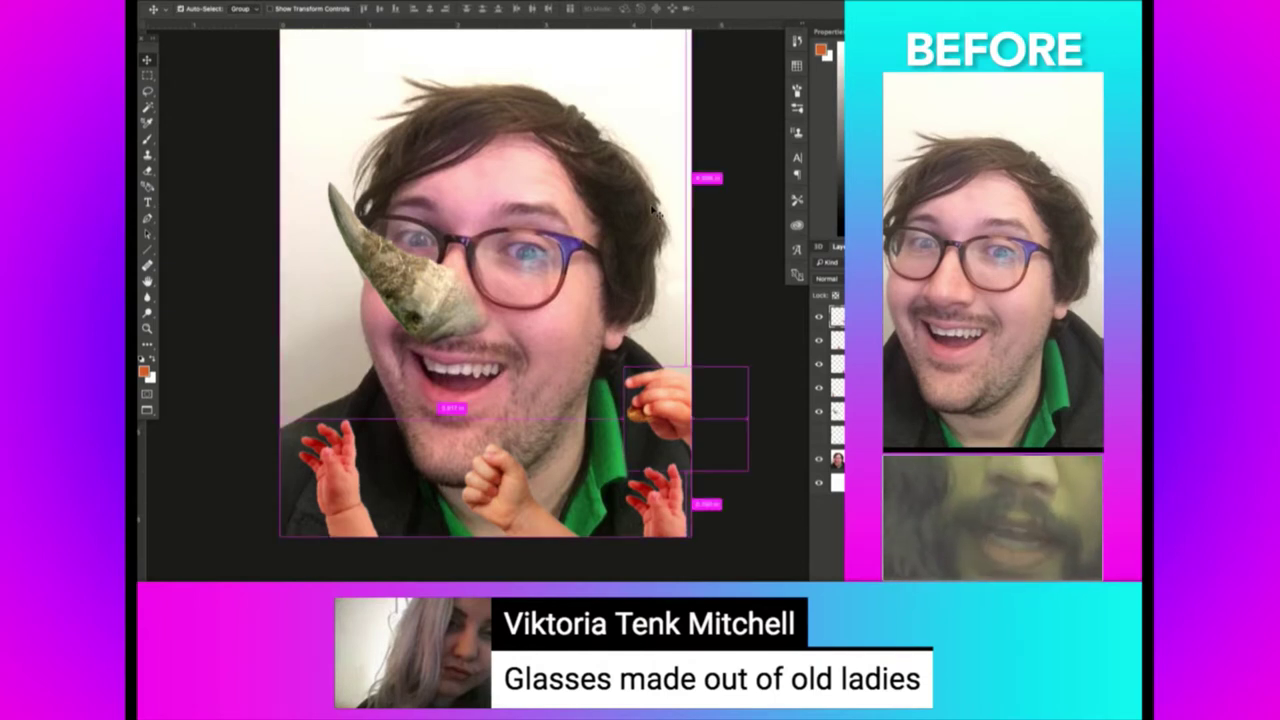
pyautogui.press('super+Tab')
# Open Google Images and search for 'old lady flesh'.
pyautogui.write('old lady')
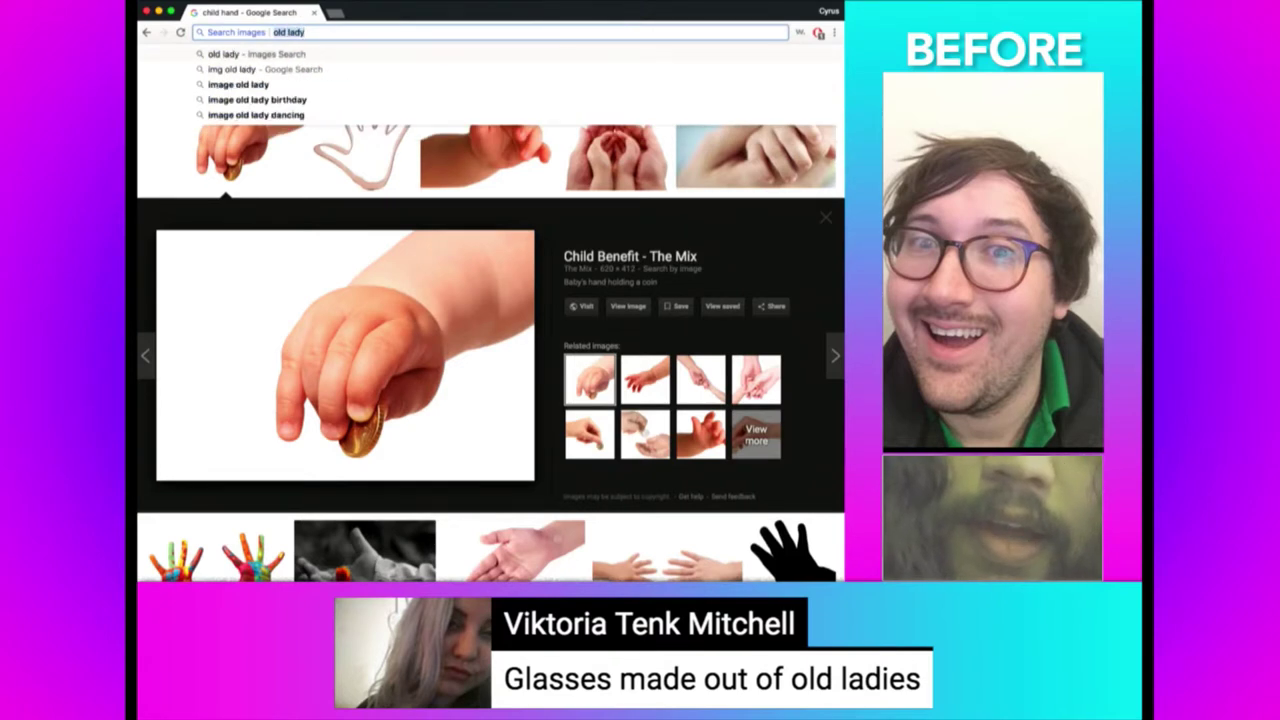
pyautogui.press('BackSpace')
pyautogui.press('BackSpace')
pyautogui.press('BackSpace')
pyautogui.write('images')
pyautogui.press('Return')
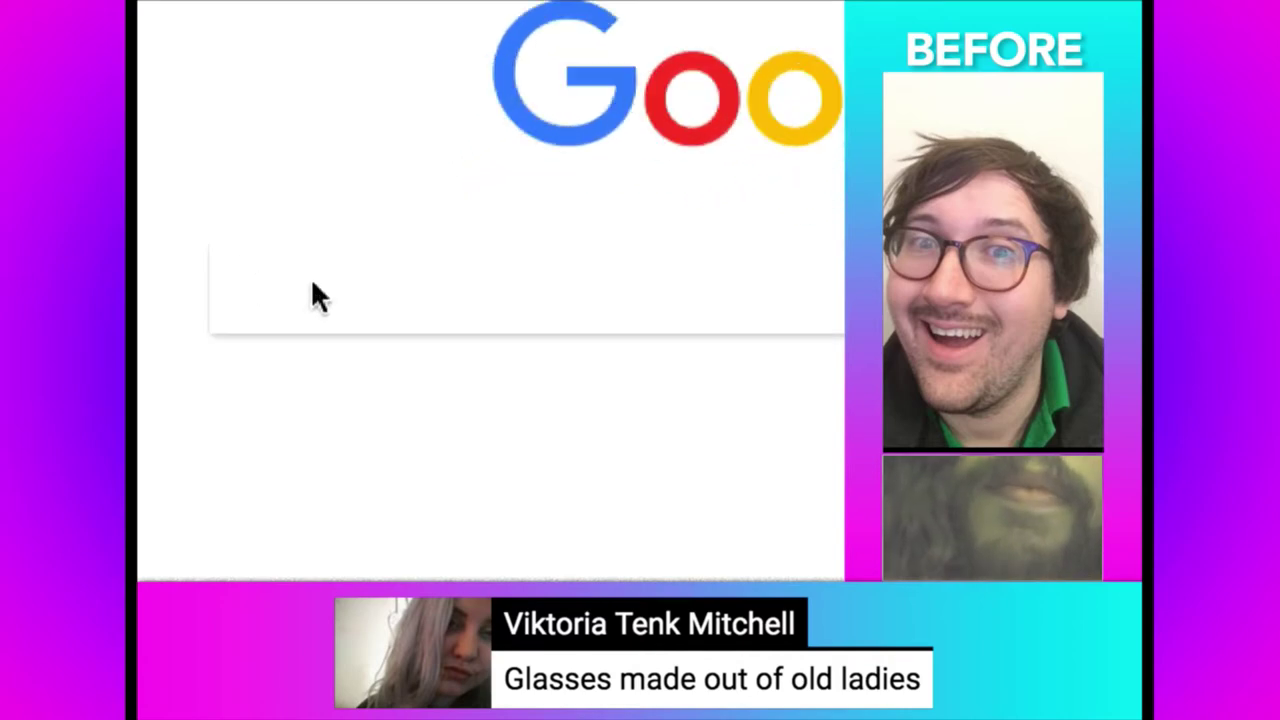
pyautogui.click(312, 283)
pyautogui.write('old lady')
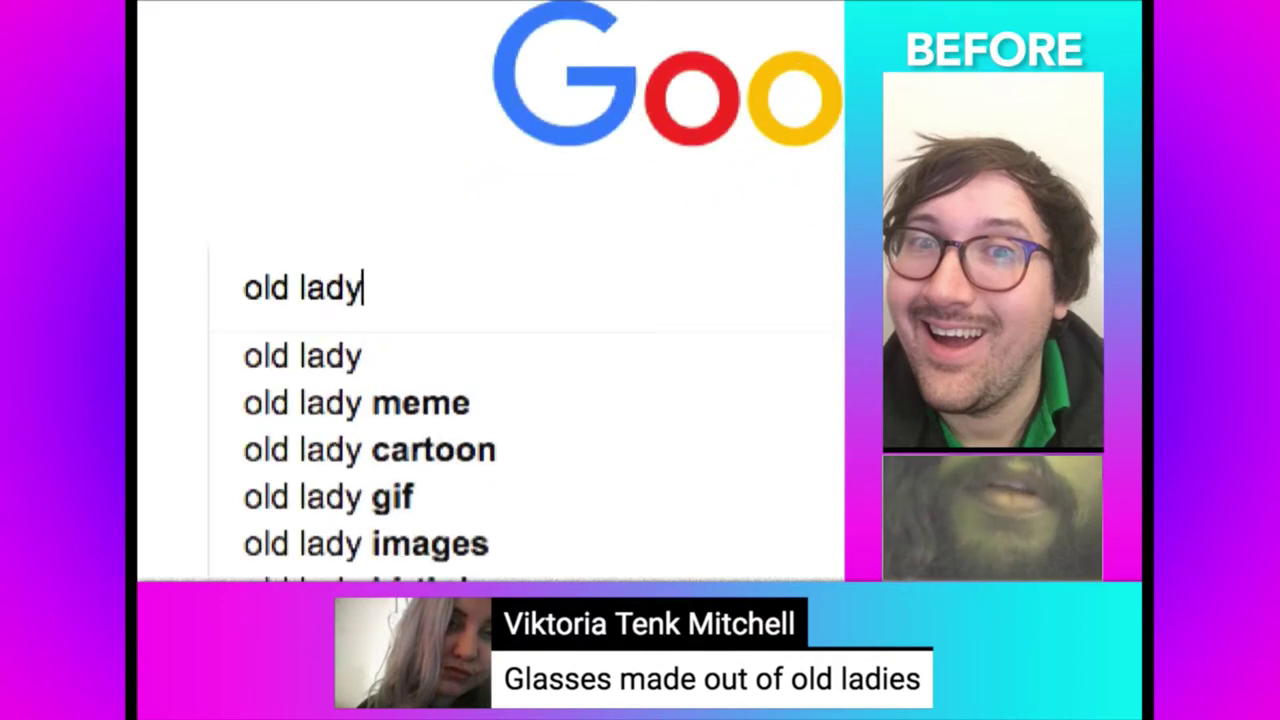
pyautogui.write(' flesh')
pyautogui.press('Return')
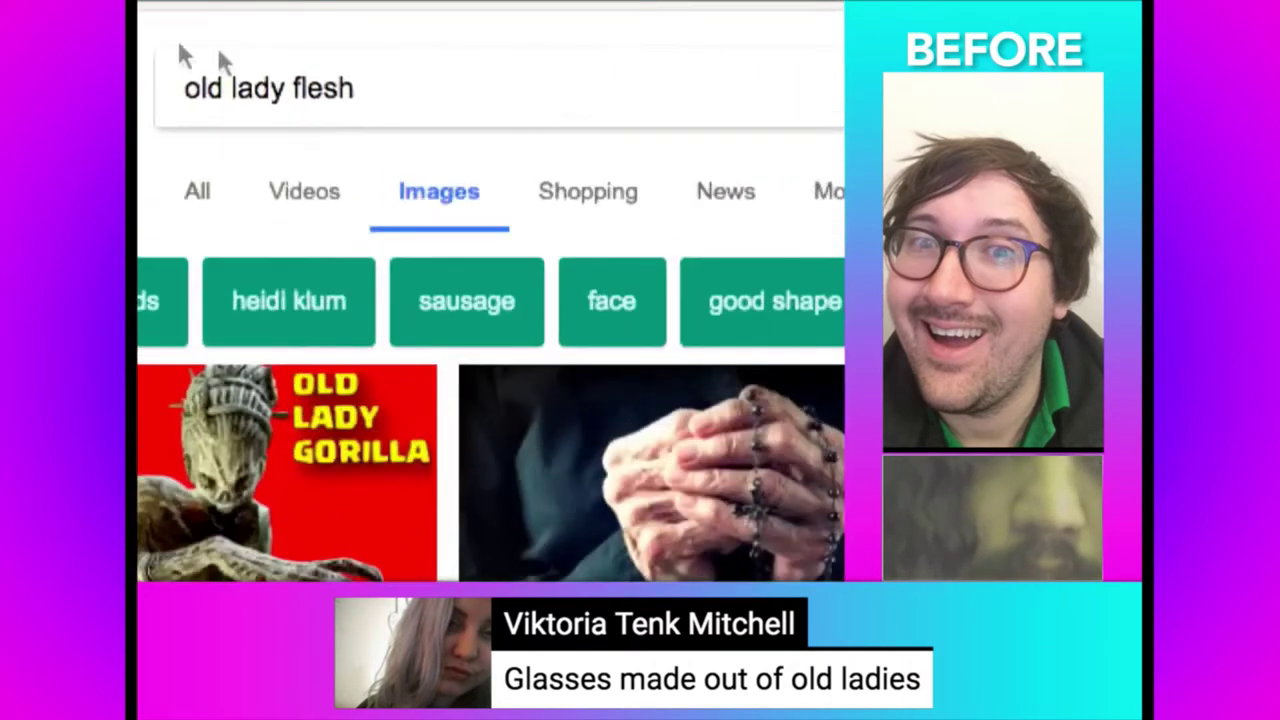
# Change the search to 'old lady skin texture' and step through the result previews.
pyautogui.doubleClick(556, 90)
pyautogui.write('sk')
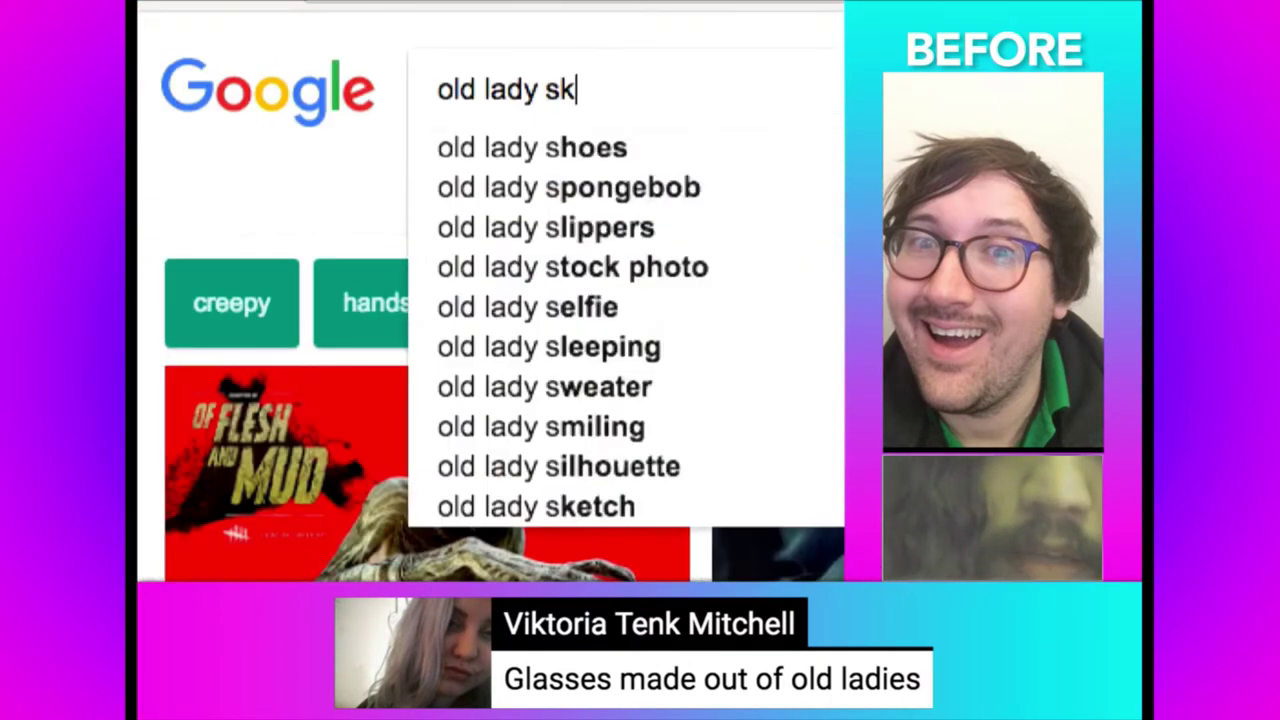
pyautogui.write('in texture')
pyautogui.press('Return')
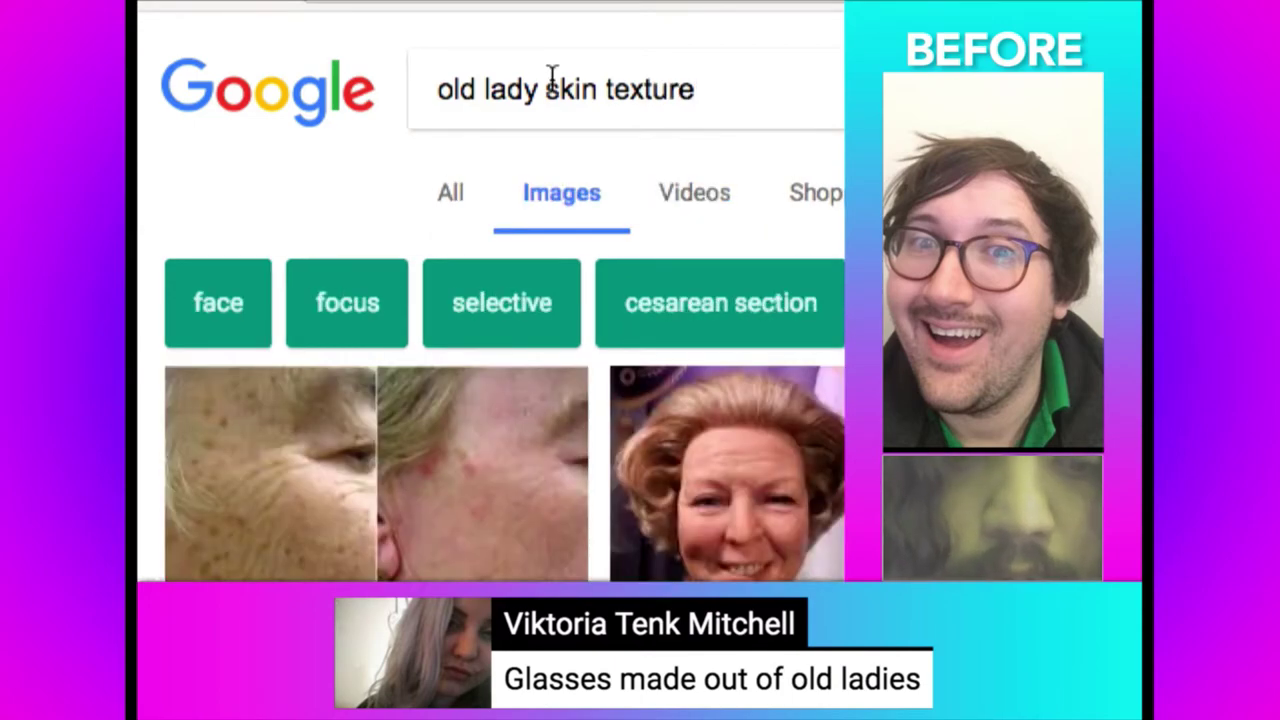
pyautogui.scroll(-3, 320, 404)
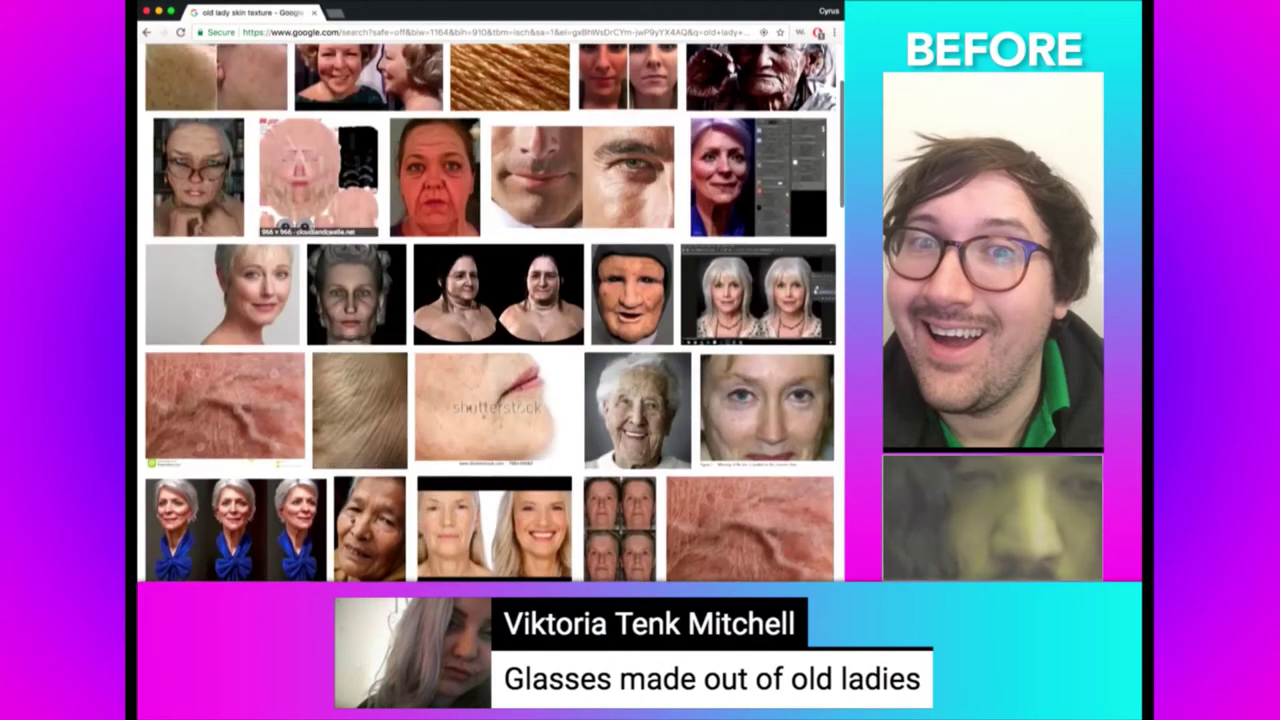
pyautogui.click(312, 222)
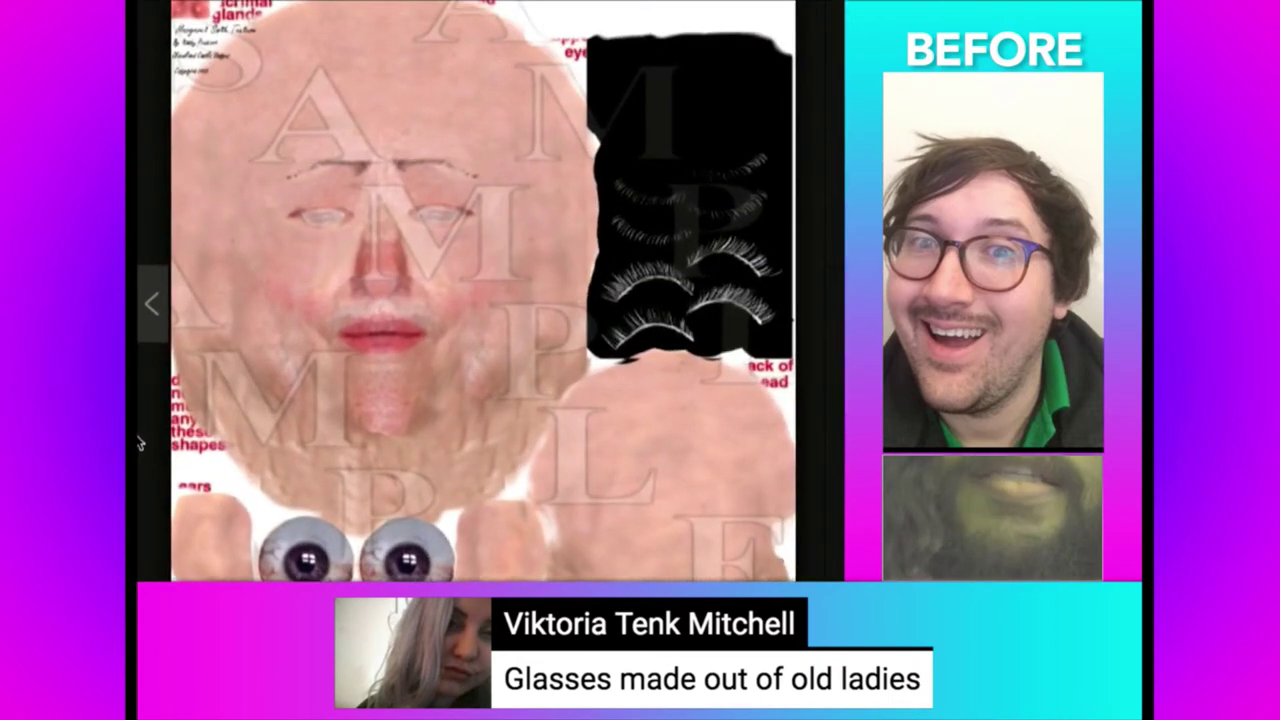
pyautogui.press('Right')
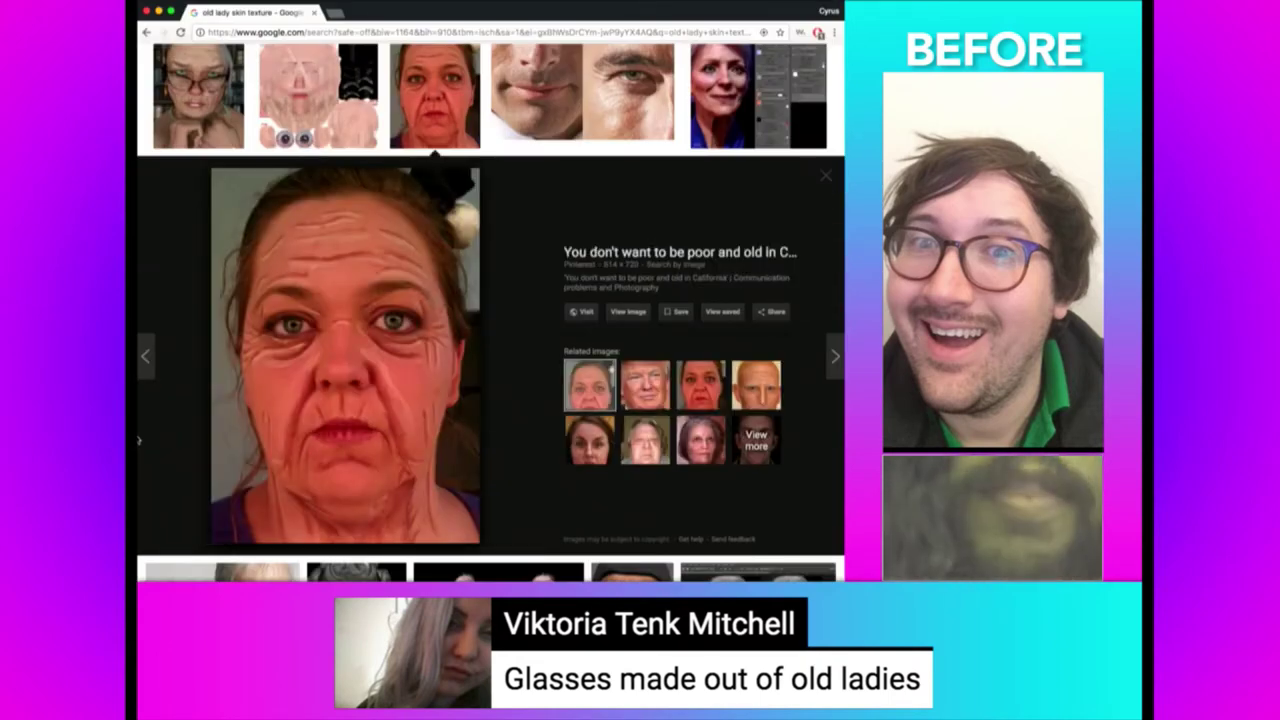
pyautogui.press('Right')
pyautogui.press('Right')
pyautogui.press('Right')
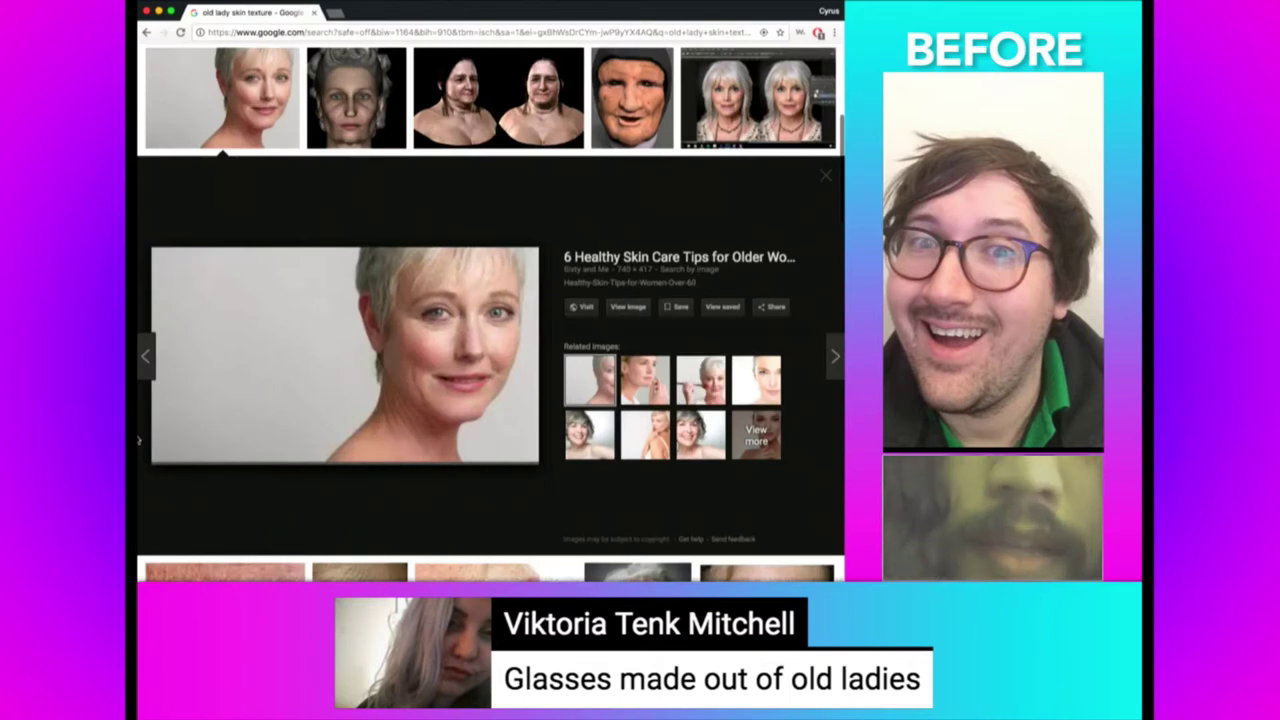
pyautogui.press('Right')
pyautogui.press('Right')
pyautogui.press('Right')
pyautogui.press('Right')
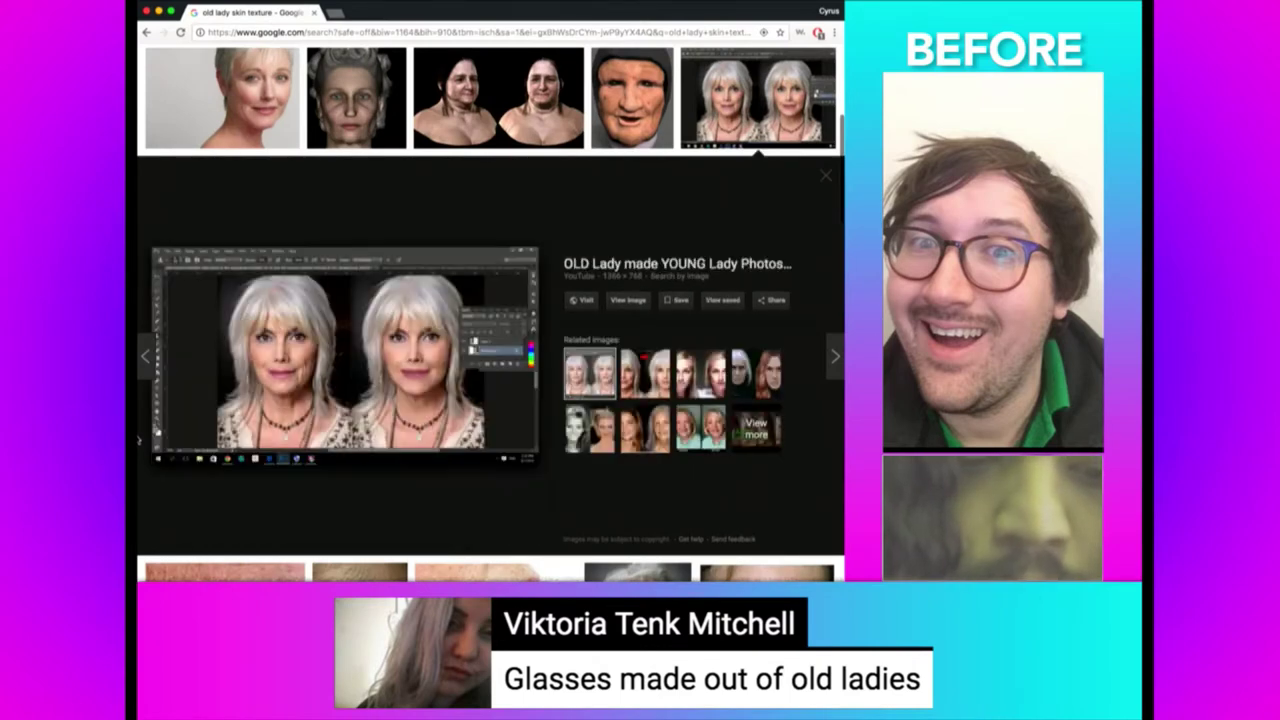
pyautogui.press('Right')
pyautogui.press('Right')
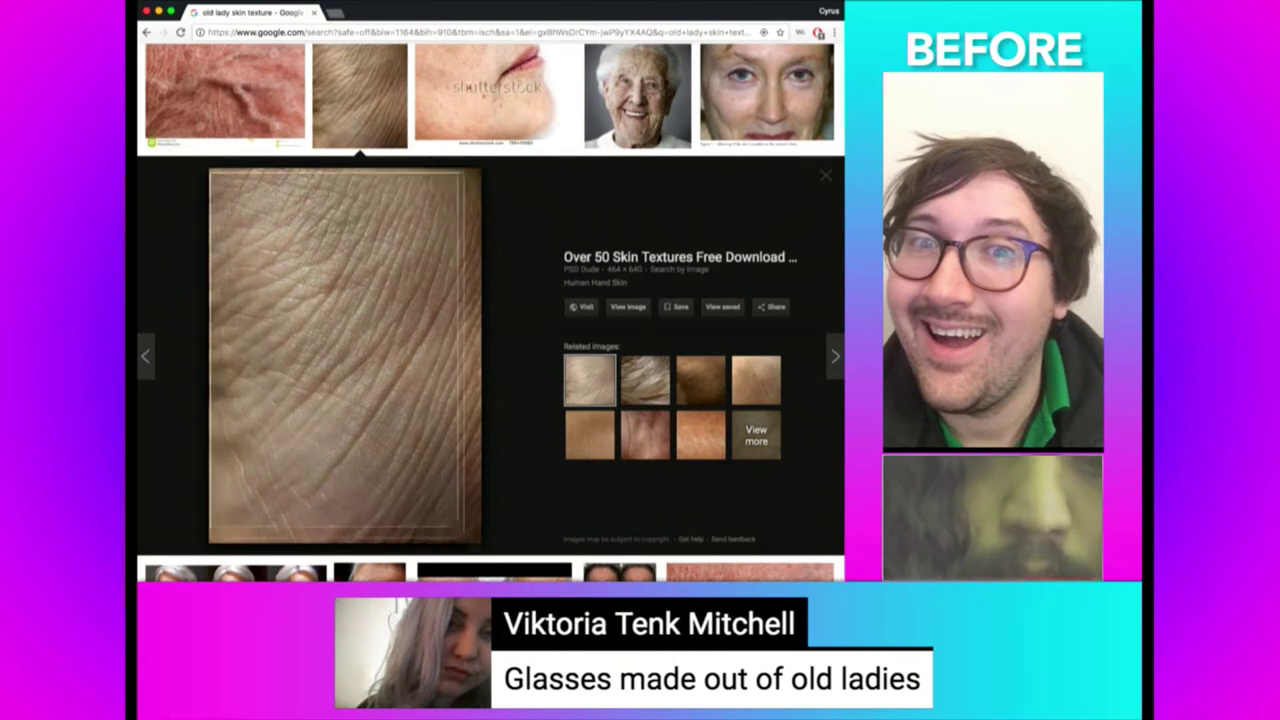
pyautogui.press('super+Tab')
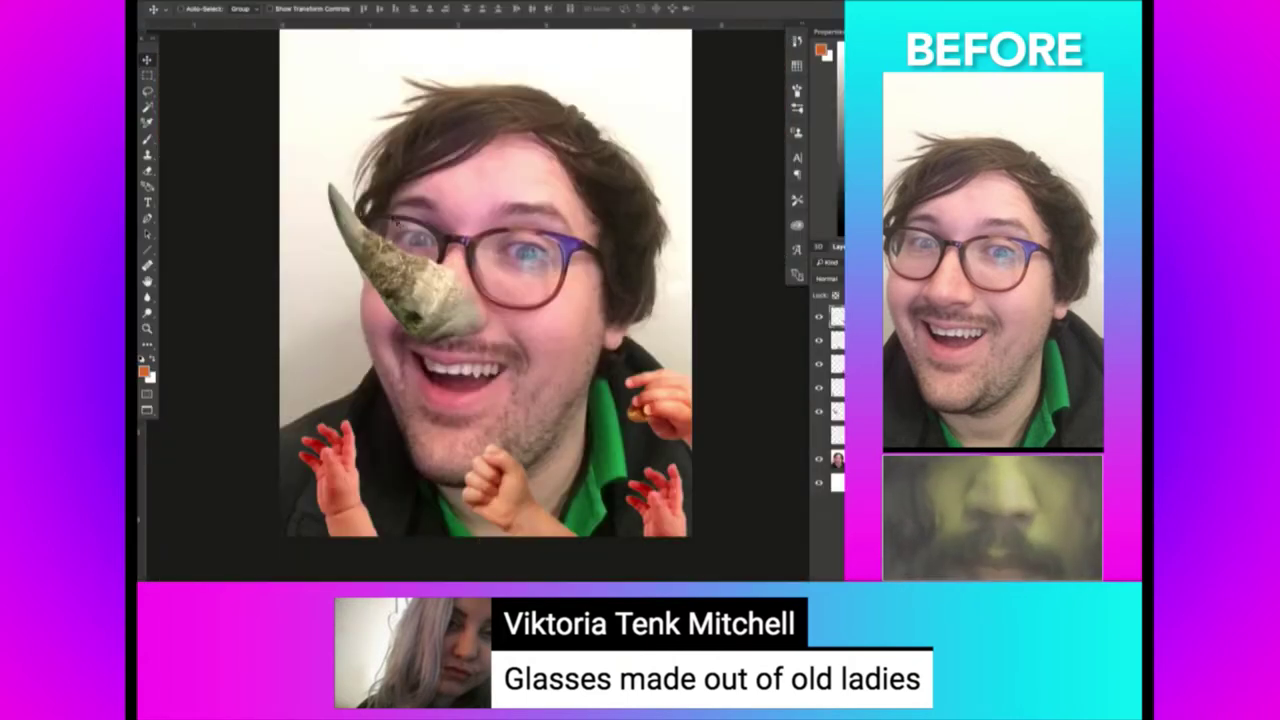
pyautogui.press('super+Tab')
# Search a new tab for transparent standing old lady images and open the frying-pan woman.
pyautogui.press('super+t')
pyautogui.write('i')
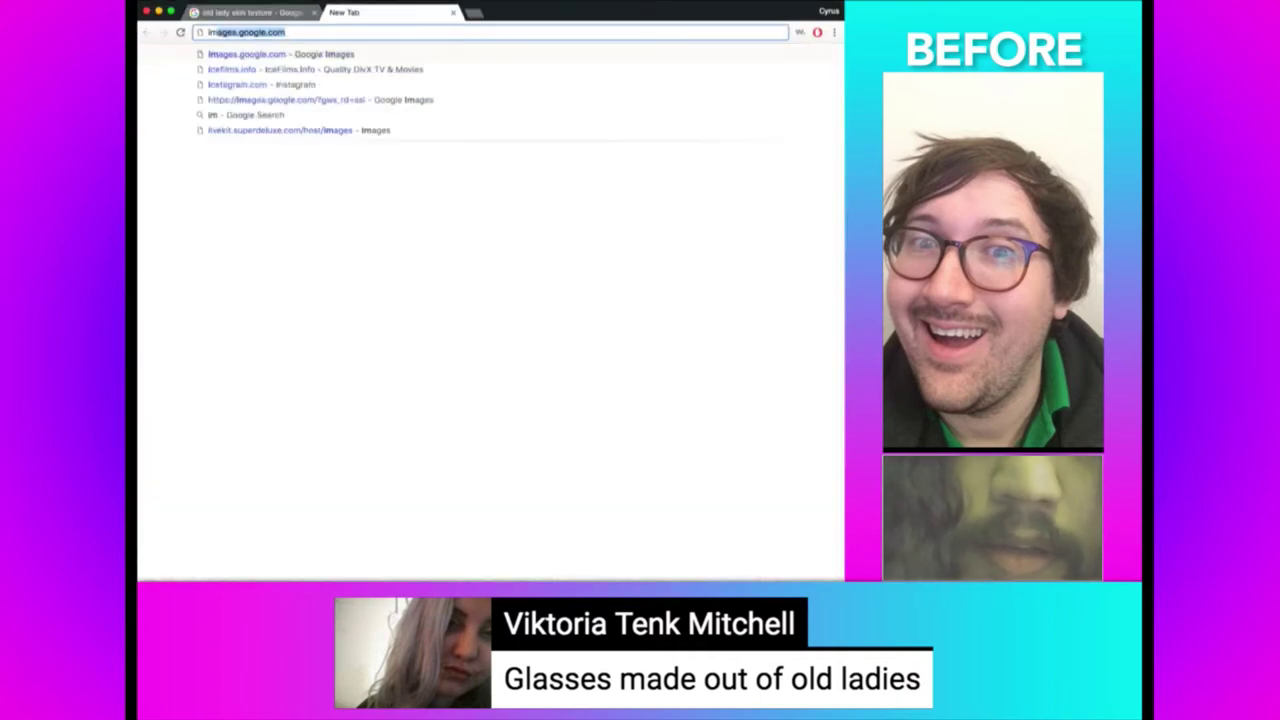
pyautogui.write('mg old lady standing ta')
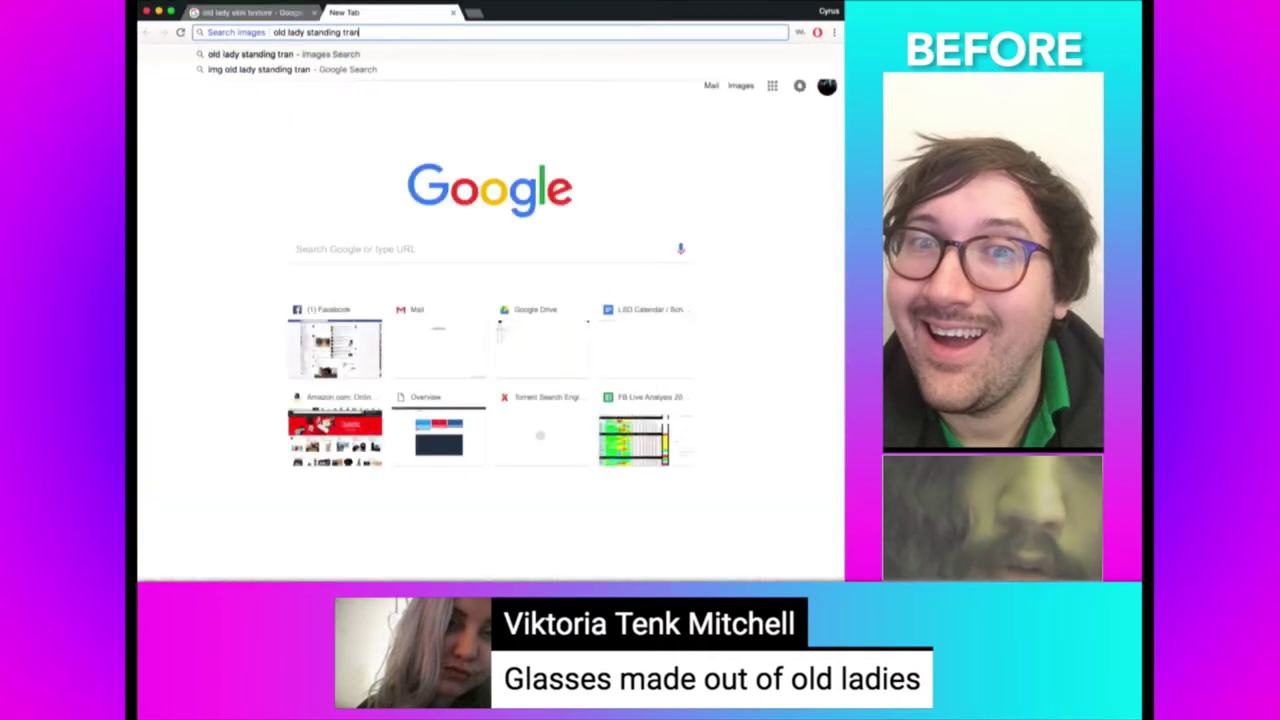
pyautogui.write('nt')
pyautogui.press('Return')
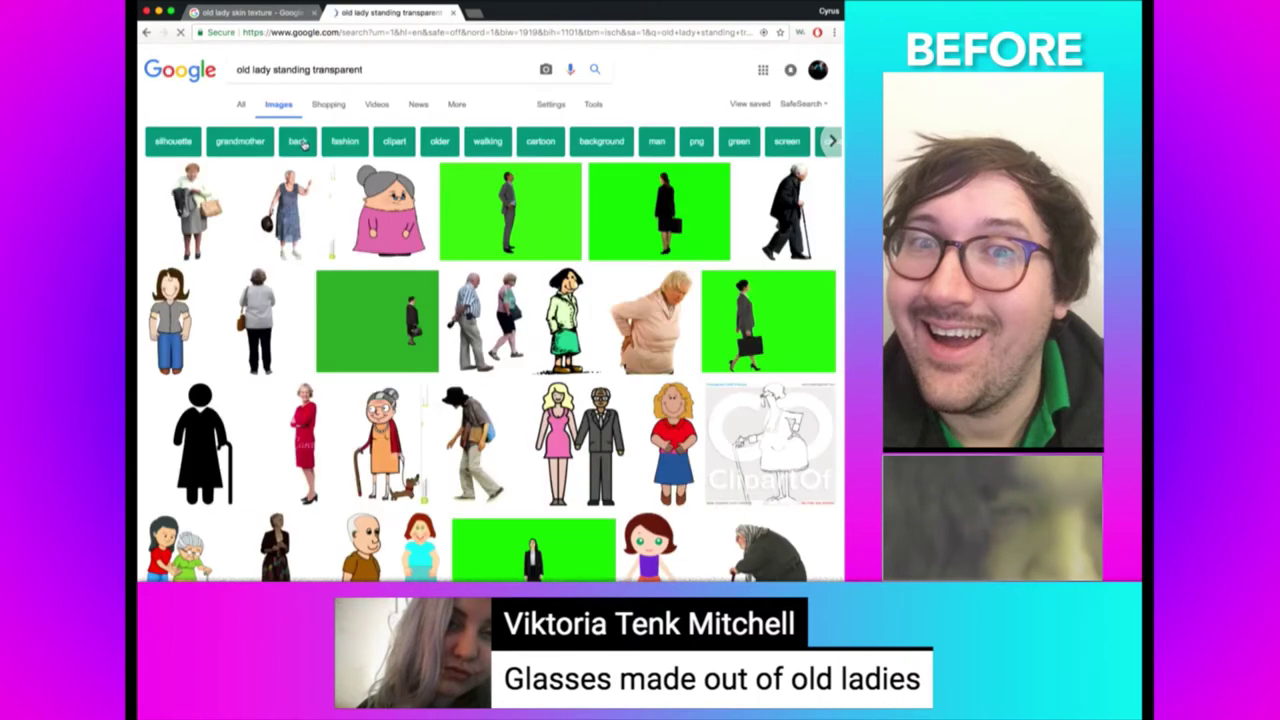
pyautogui.click(292, 205)
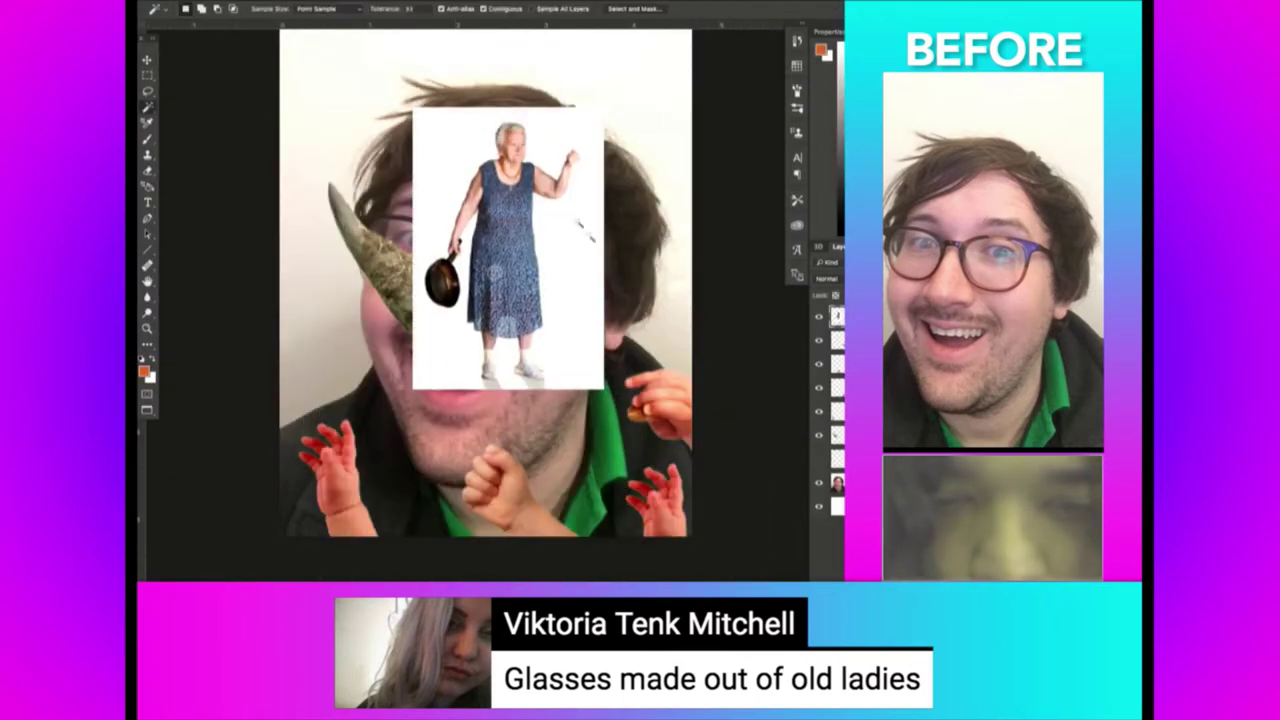
# Cut the frying-pan old woman free of her white background with a Lasso selection.
pyautogui.press('Delete')
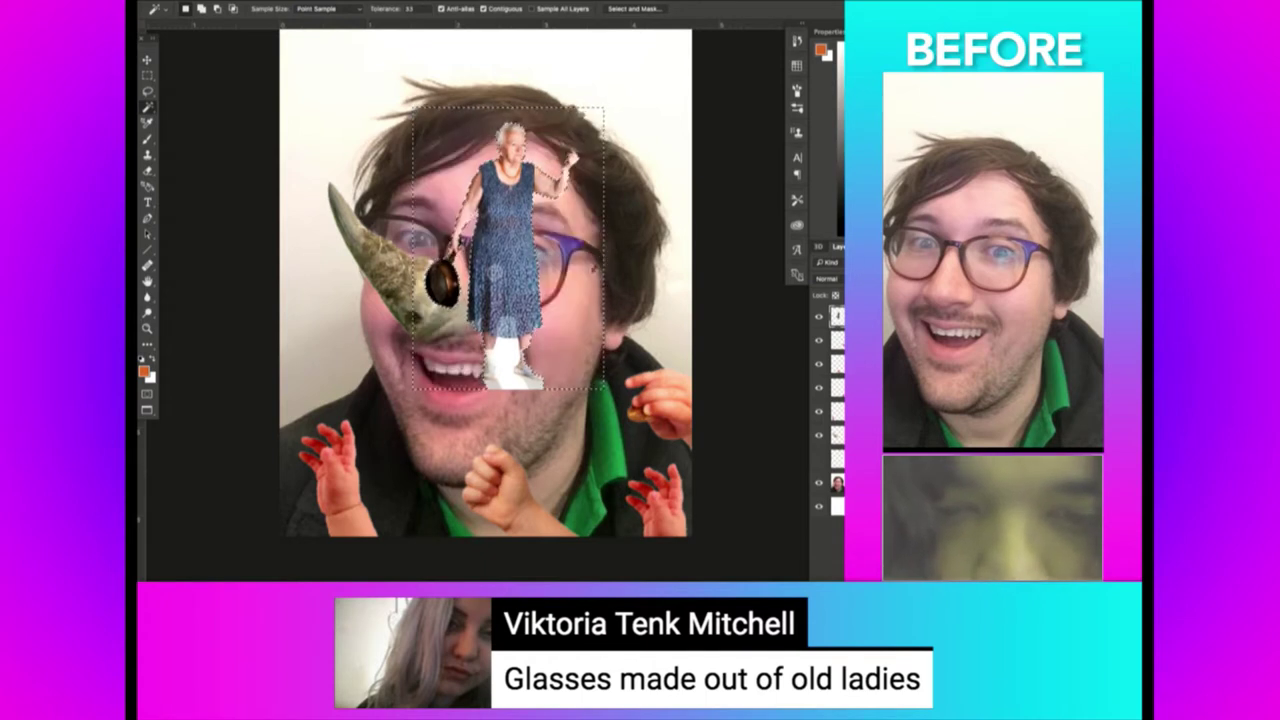
pyautogui.hotkey('ctrl', 'z')
pyautogui.press('l')
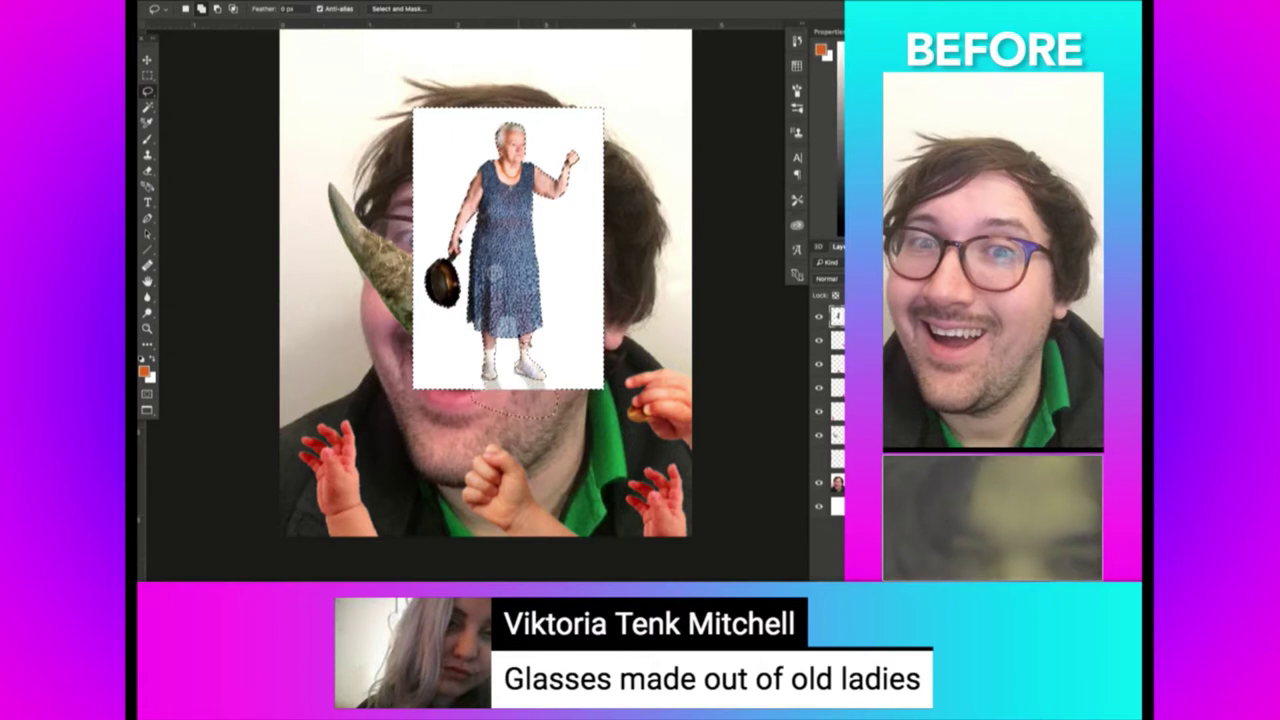
pyautogui.press('Delete')
# Rotate the old woman 90°, shrink her to lens-frame size and move her onto the right lens.
pyautogui.hotkey('ctrl', 't')
pyautogui.moveTo(500, 250); pyautogui.dragTo(412, 264)
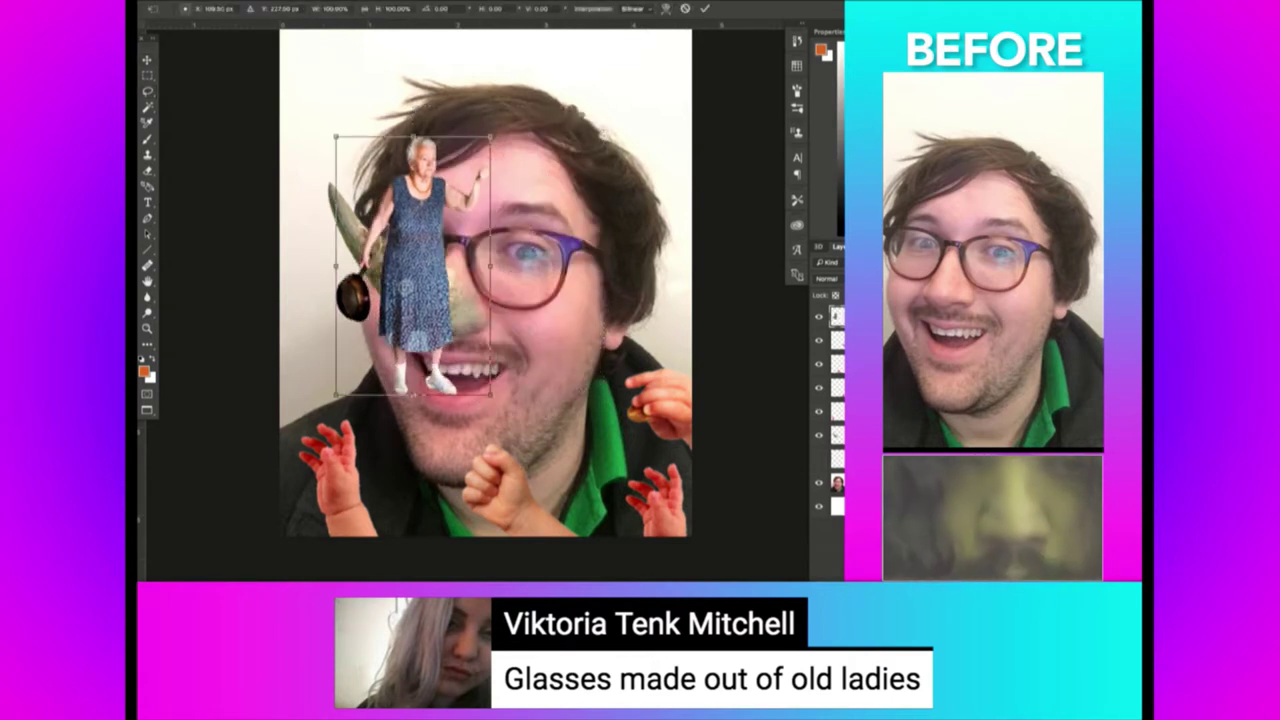
pyautogui.moveTo(500, 402); pyautogui.dragTo(552, 180)
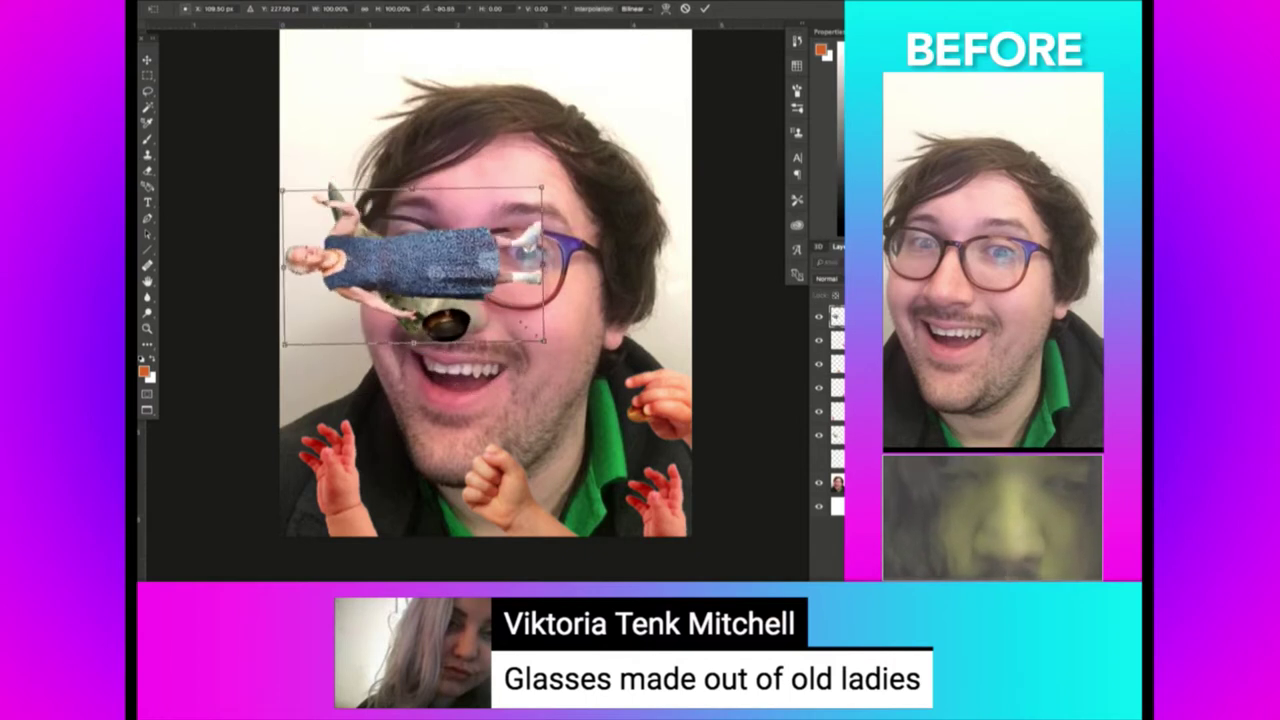
pyautogui.moveTo(543, 343); pyautogui.dragTo(465, 297)
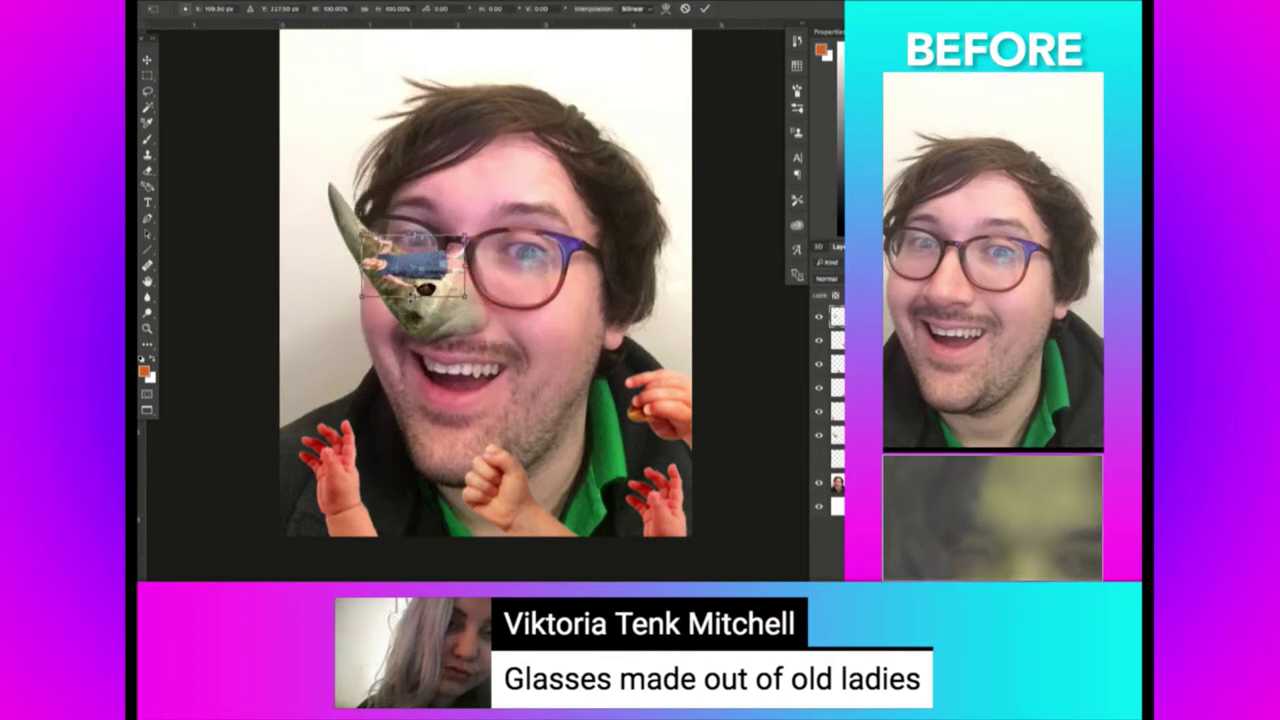
pyautogui.press('Return')
pyautogui.moveTo(446, 238); pyautogui.dragTo(588, 222)
# Tilt her to follow the right lens and place a rotated copy on the left lens.
pyautogui.hotkey('ctrl', 't')
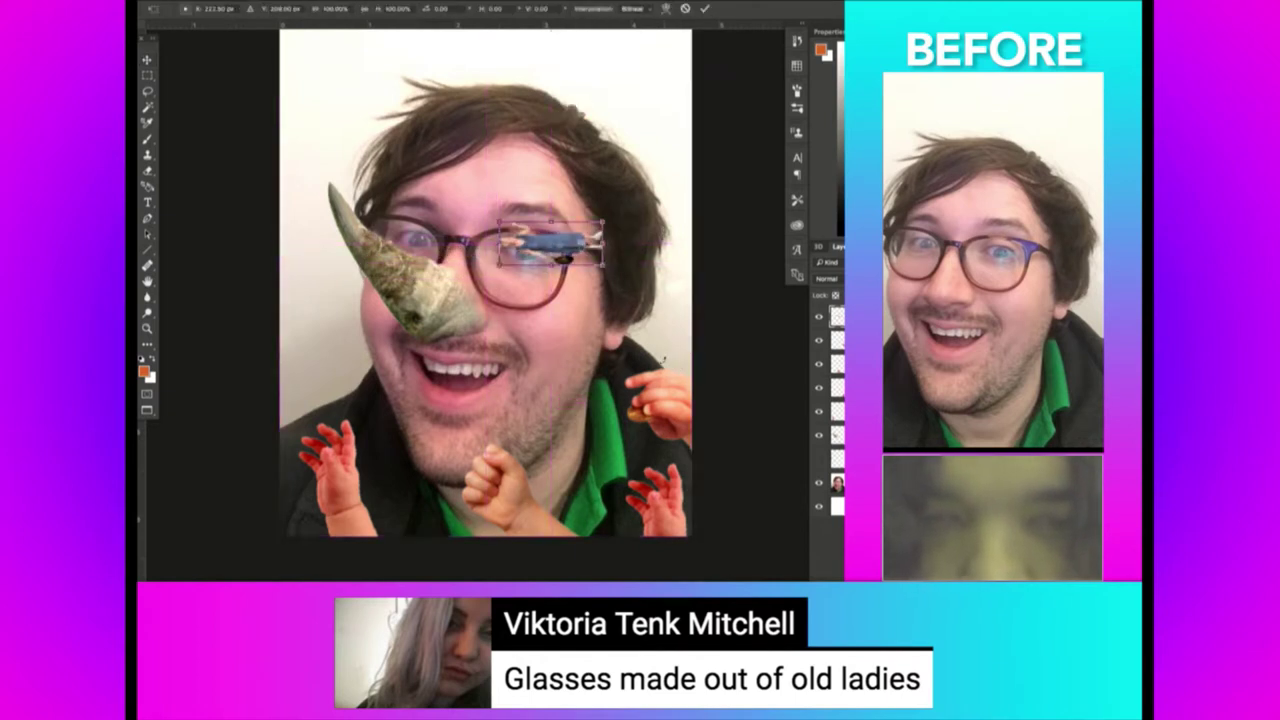
pyautogui.moveTo(663, 362); pyautogui.dragTo(655, 345)
pyautogui.press('Return')
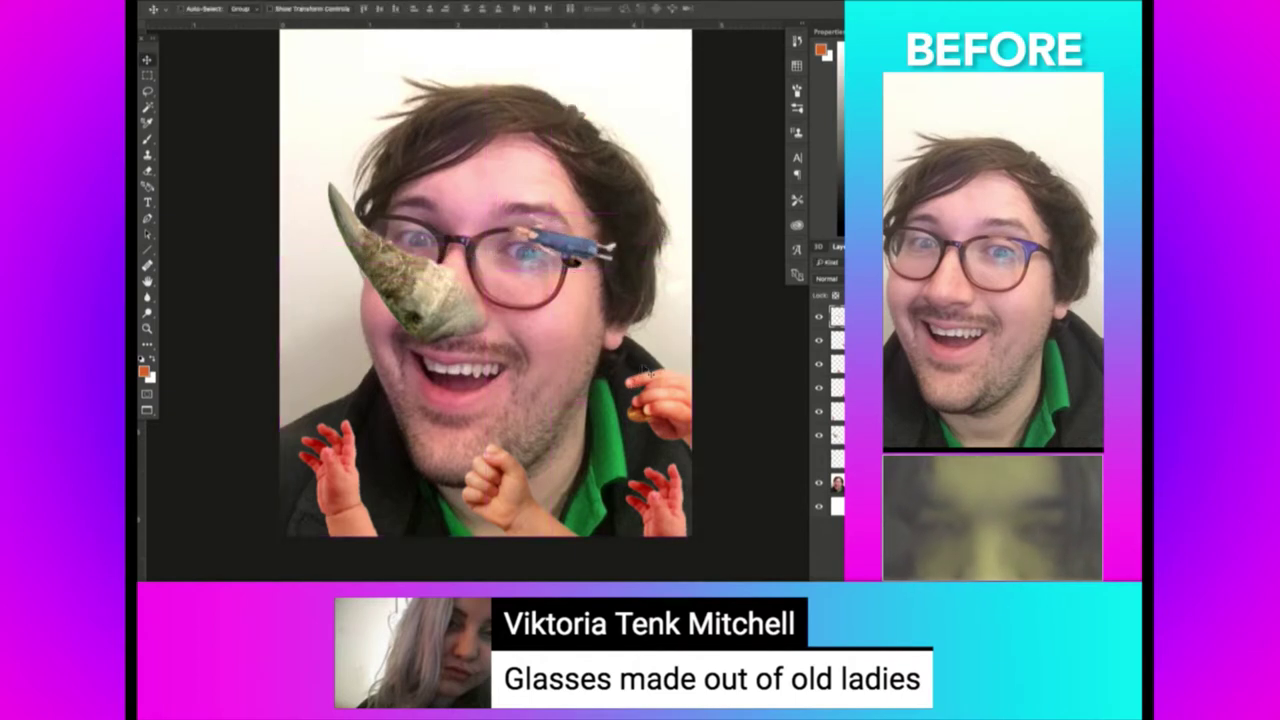
pyautogui.moveTo(570, 240); pyautogui.dragTo(480, 240)
pyautogui.hotkey('ctrl', 't')
pyautogui.moveTo(652, 243)
pyautogui.mouseDown()
pyautogui.moveTo(631, 275)
pyautogui.moveTo(643, 270)
pyautogui.mouseUp()
pyautogui.press('Return')
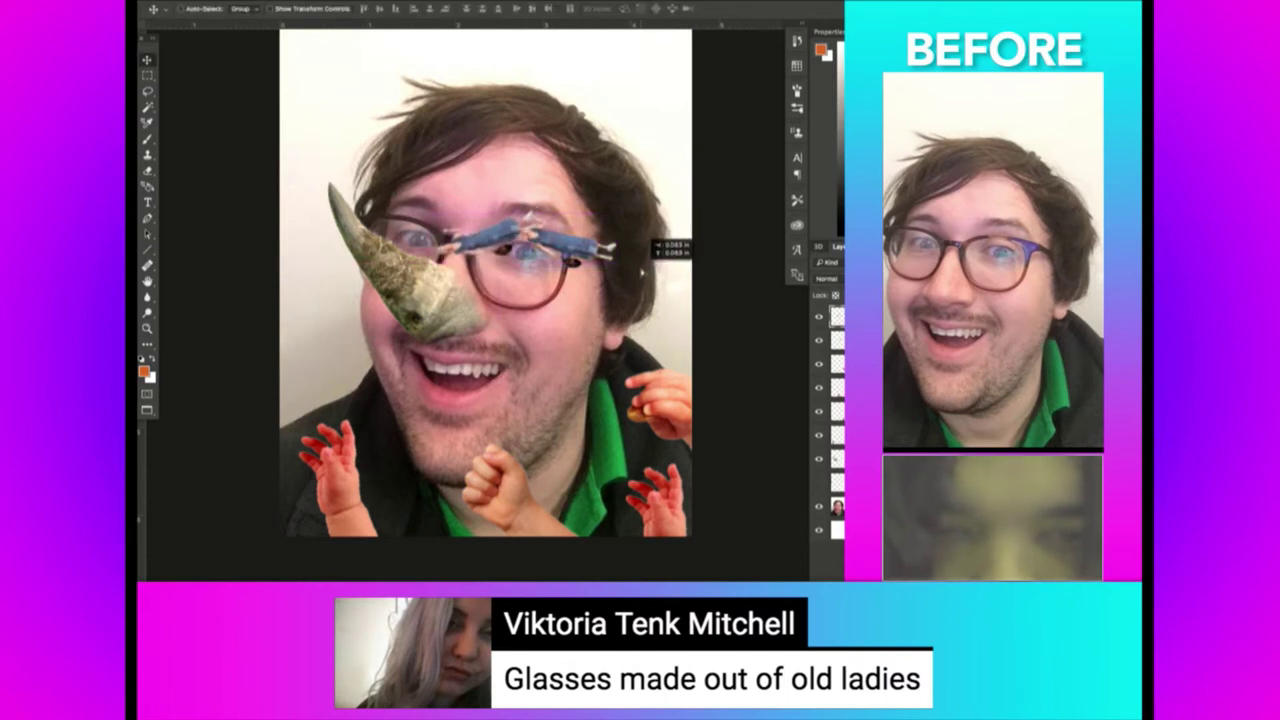
# Duplicate another old woman onto the frame's side, rotated and aligned with it.
pyautogui.moveTo(520, 240); pyautogui.dragTo(400, 225)
pyautogui.hotkey('ctrl', 't')
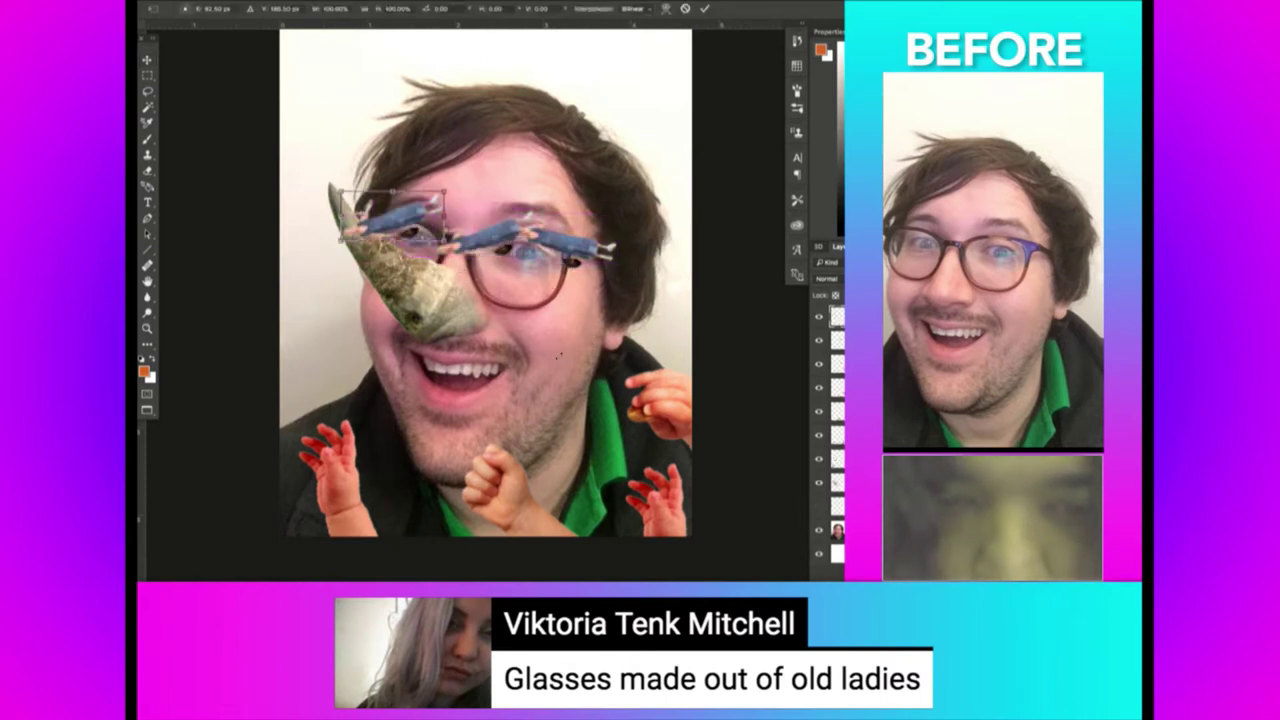
pyautogui.moveTo(500, 330); pyautogui.dragTo(468, 378)
pyautogui.press('Return')
pyautogui.moveTo(445, 427); pyautogui.dragTo(455, 427)
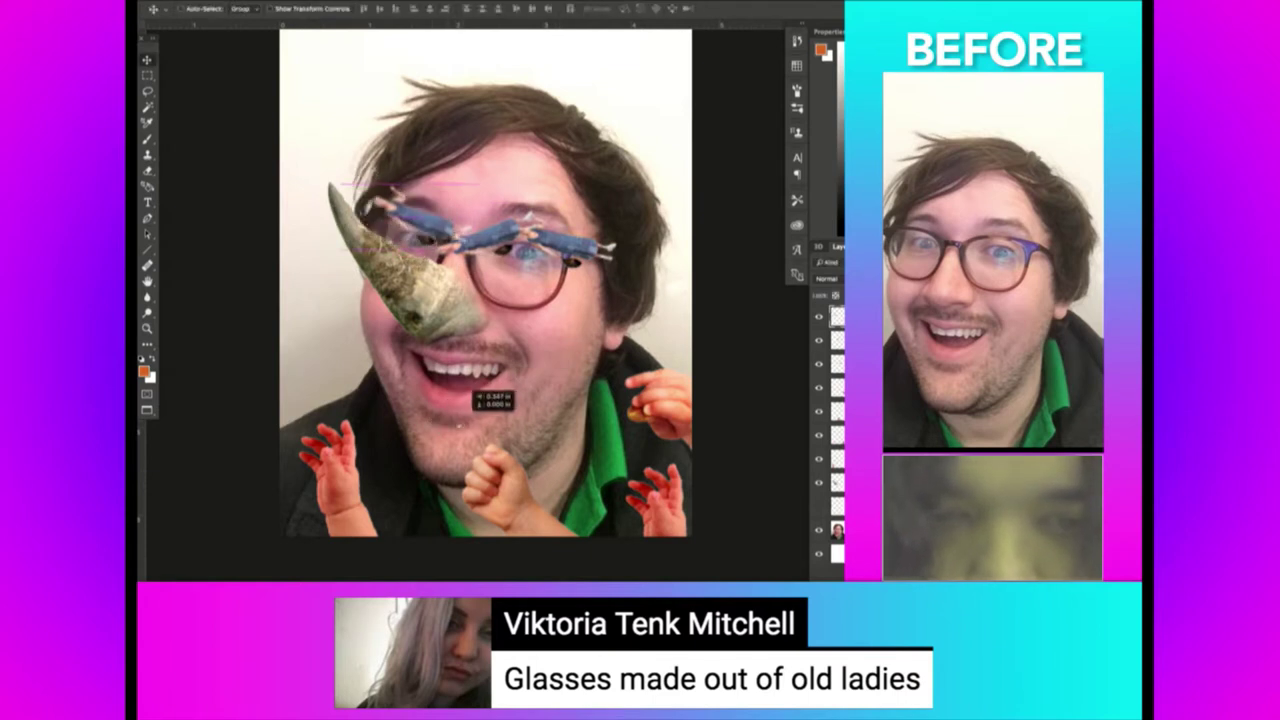
# Add another old-woman copy, turned to run under the right lens.
pyautogui.moveTo(523, 284); pyautogui.dragTo(480, 262)
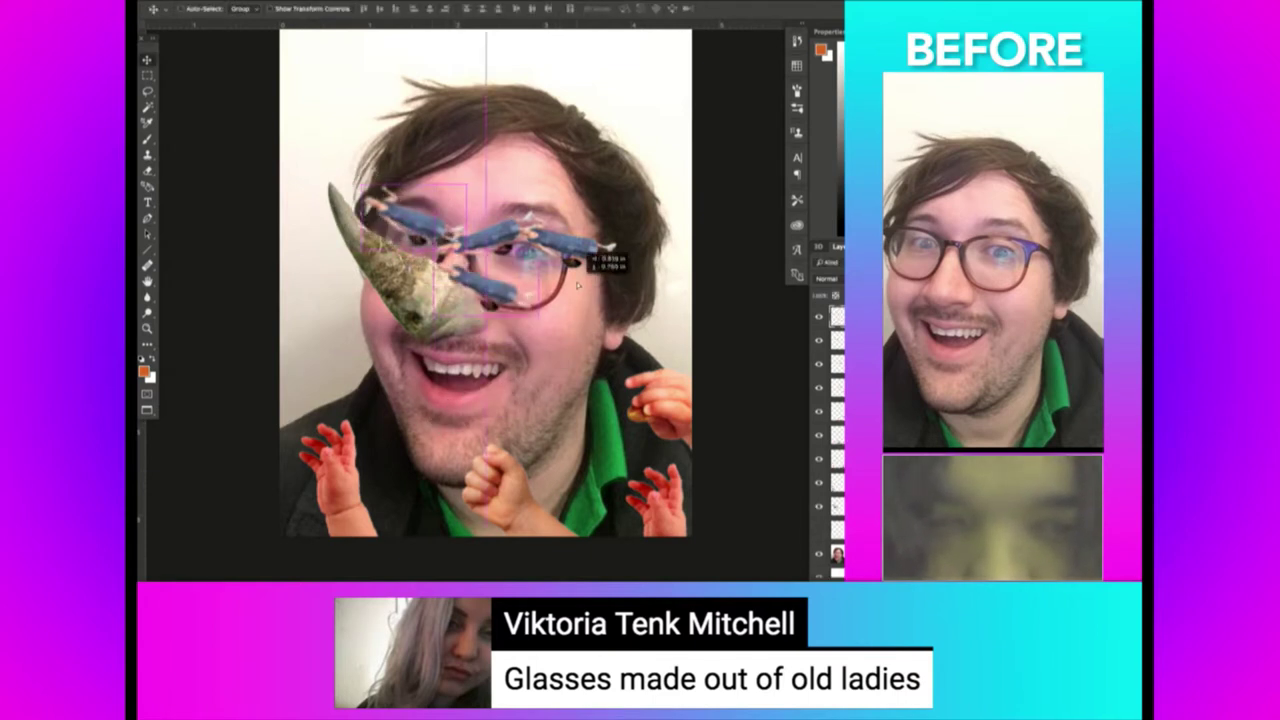
pyautogui.hotkey('ctrl', 't')
pyautogui.moveTo(530, 330)
pyautogui.mouseDown()
pyautogui.moveTo(545, 440)
pyautogui.moveTo(532, 410)
pyautogui.moveTo(560, 375)
pyautogui.mouseUp()
pyautogui.moveTo(500, 295); pyautogui.dragTo(543, 327)
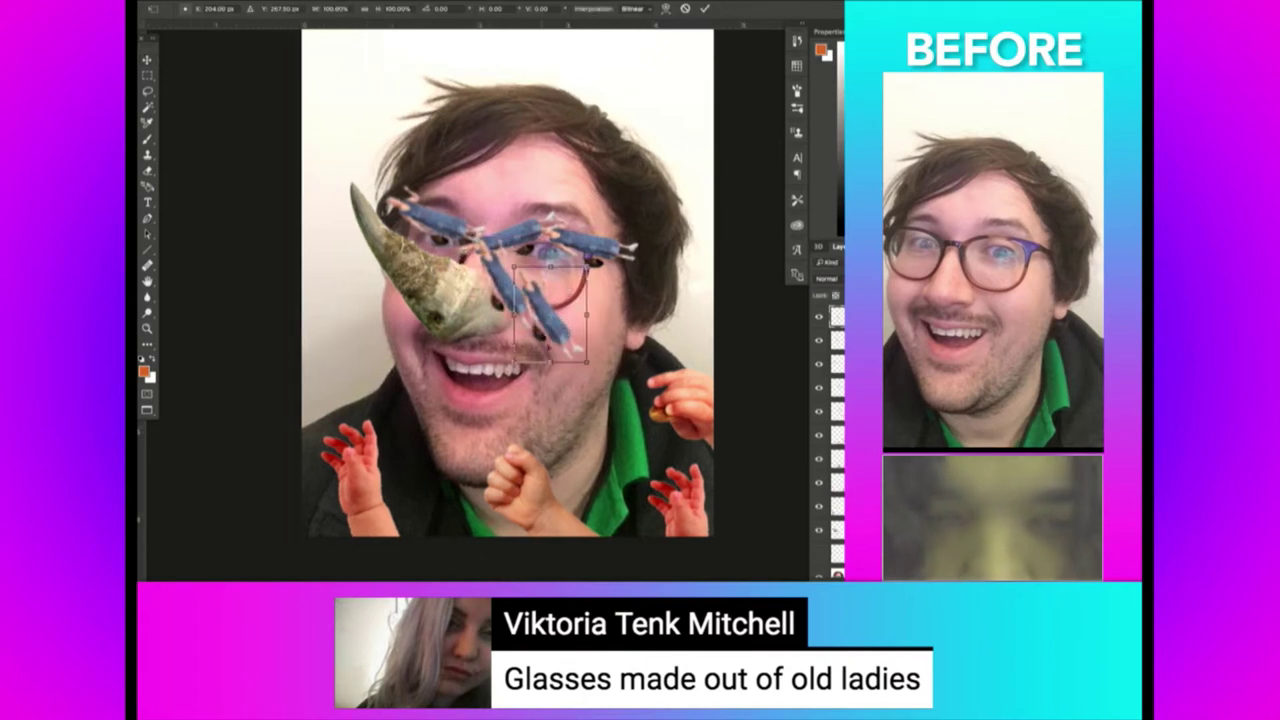
pyautogui.moveTo(588, 368)
pyautogui.mouseDown()
pyautogui.moveTo(630, 295)
pyautogui.moveTo(665, 313)
pyautogui.moveTo(535, 300)
pyautogui.mouseUp()
pyautogui.press('Return')
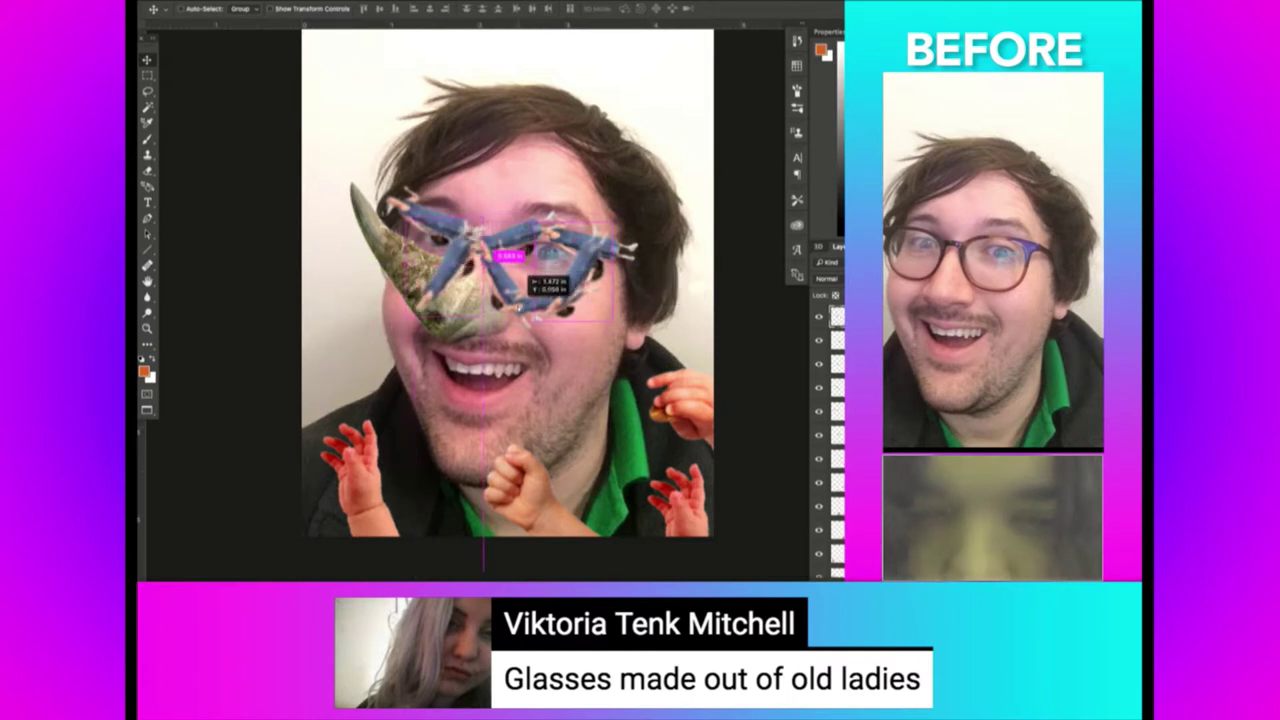
# Move one old-woman copy out beside the horn and rotate it.
pyautogui.scroll(-1, 830, 440)
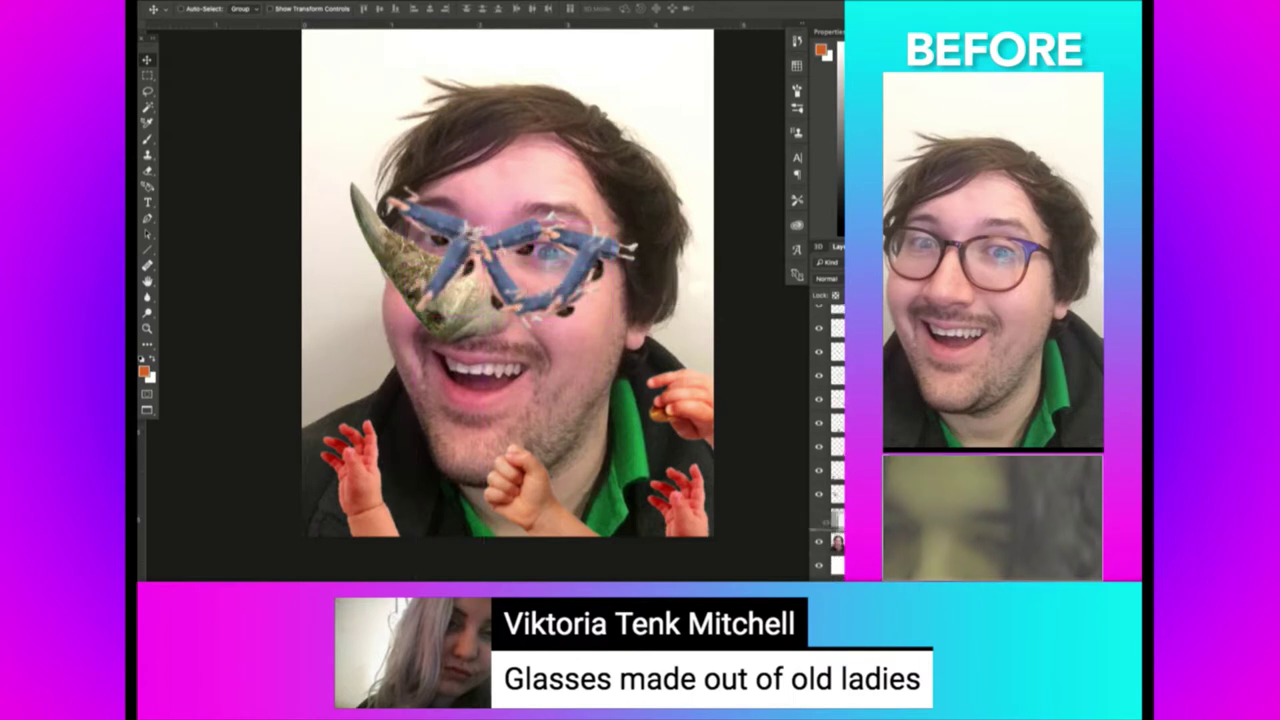
pyautogui.moveTo(522, 350)
pyautogui.mouseDown()
pyautogui.moveTo(452, 290)
pyautogui.moveTo(445, 362)
pyautogui.mouseUp()
pyautogui.hotkey('ctrl', 't')
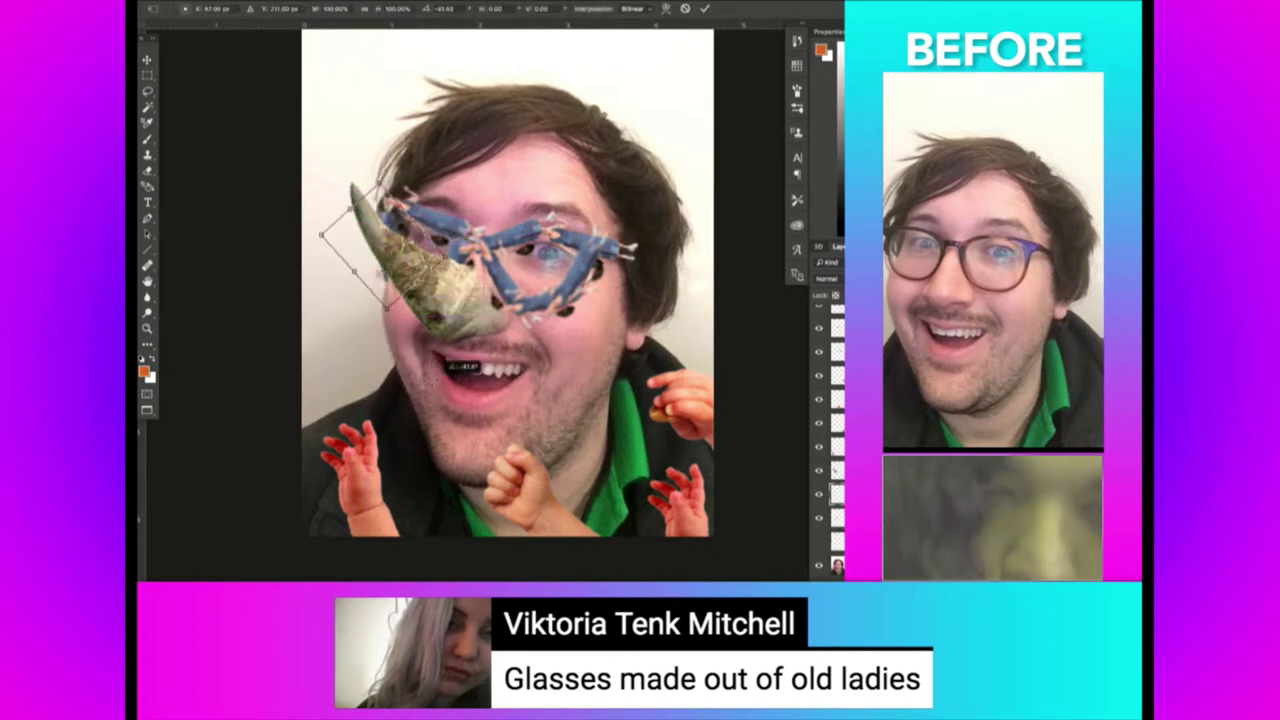
pyautogui.press('Return')
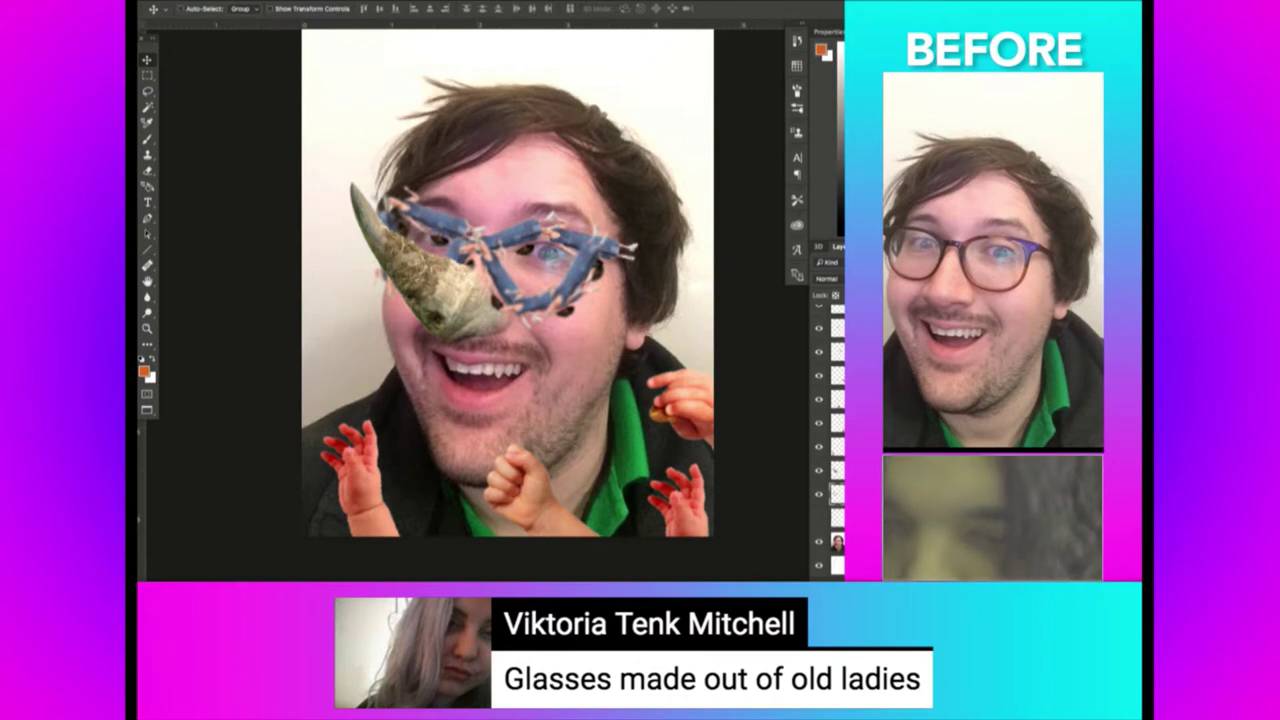
pyautogui.scroll(3, 837, 440)
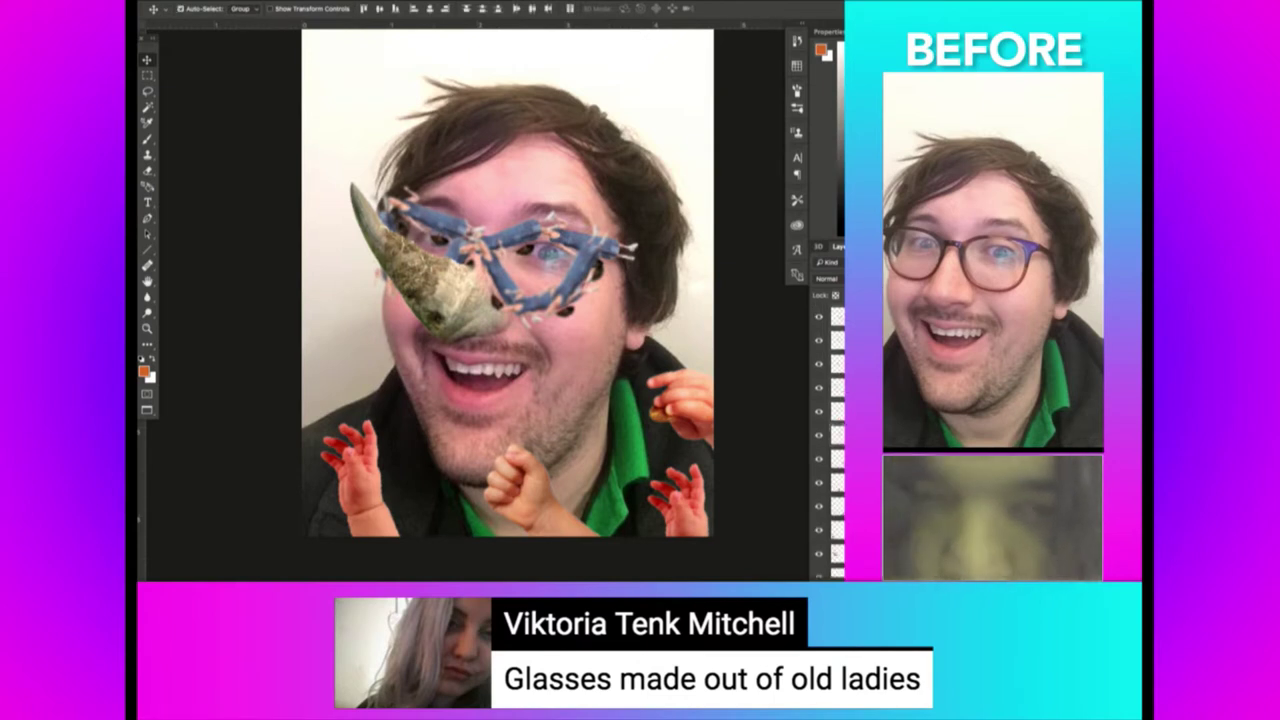
# Check the Filter menu, then zoom until the whole makeover fills most of the workspace.
pyautogui.click(440, 2)
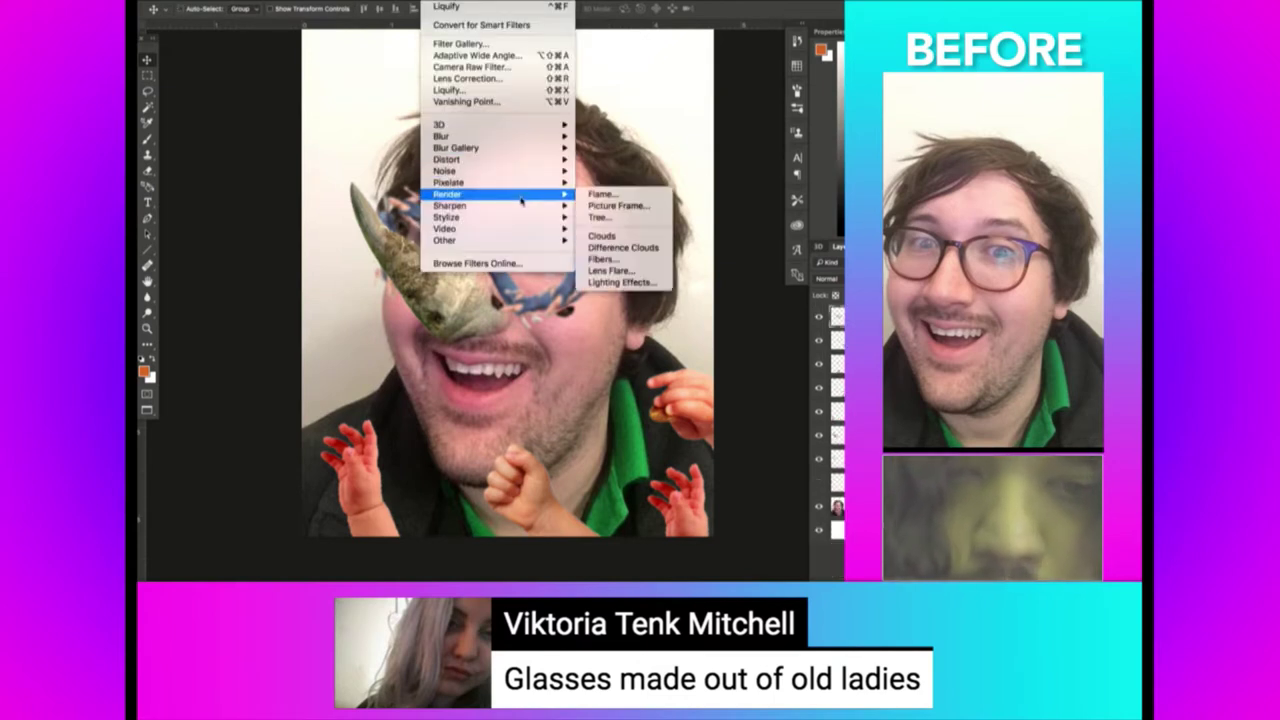
pyautogui.click(619, 215)
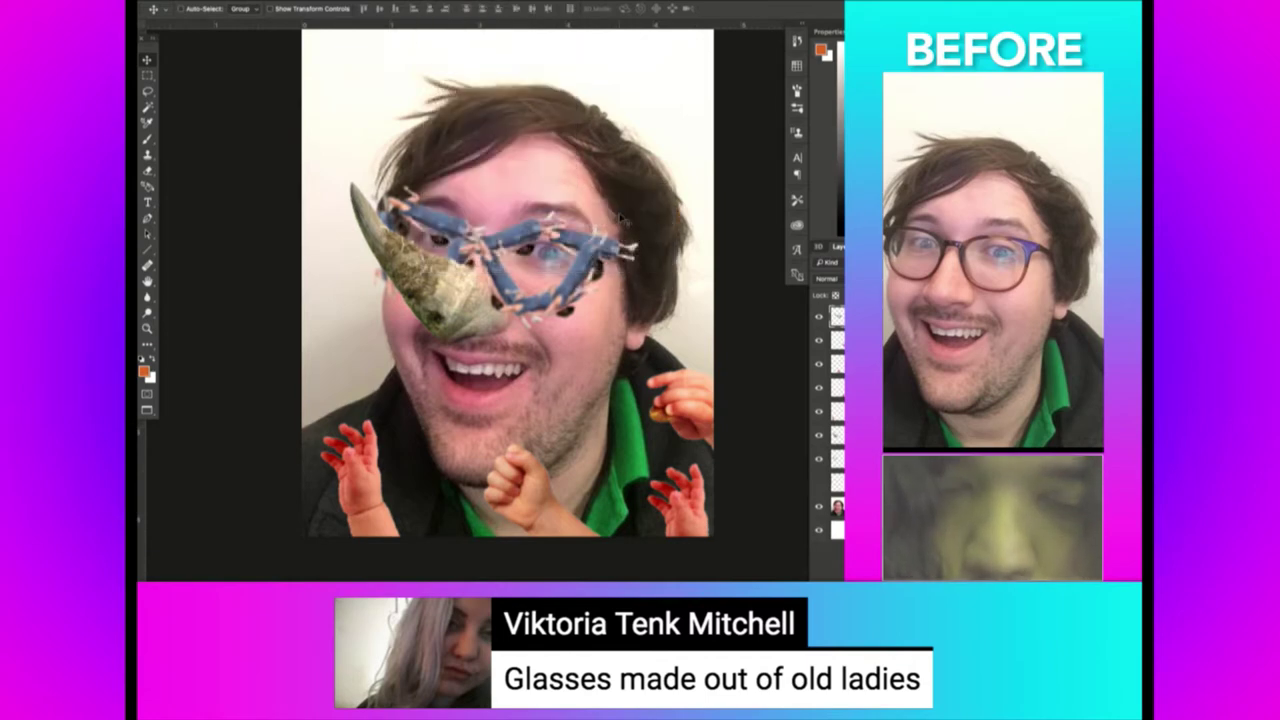
pyautogui.press('z')
pyautogui.click(476, 228)
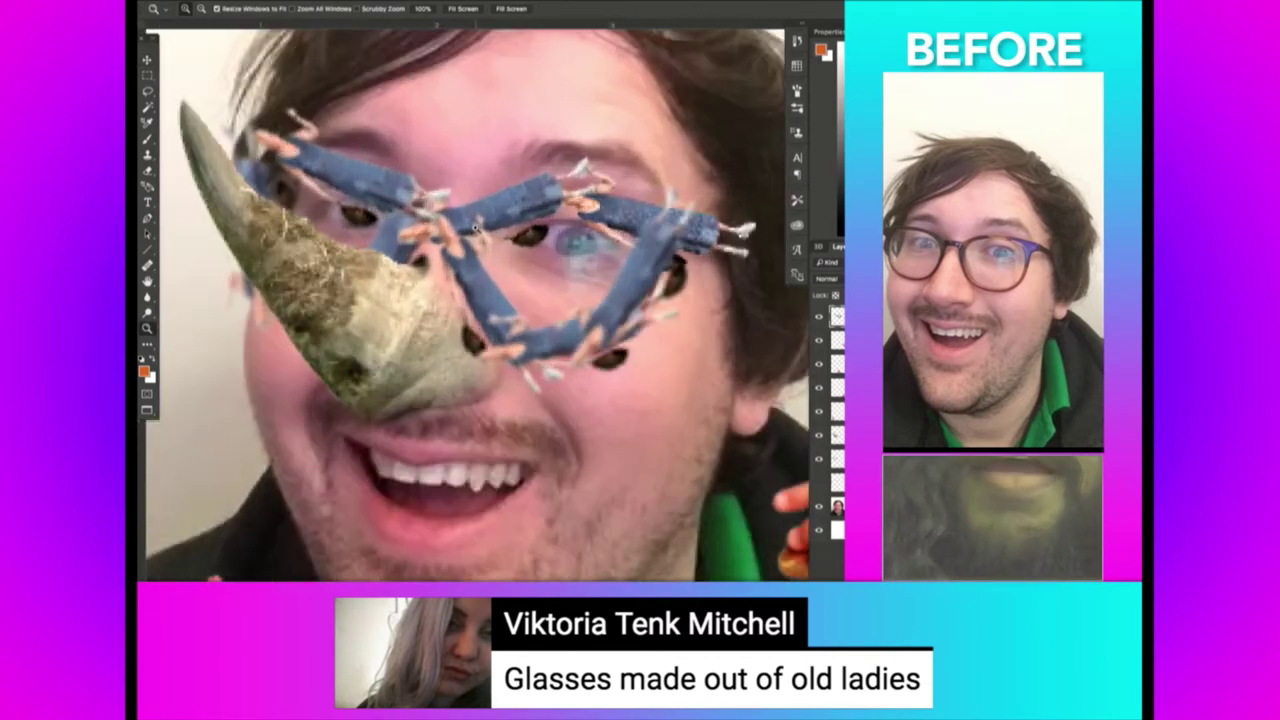
pyautogui.click(657, 330)
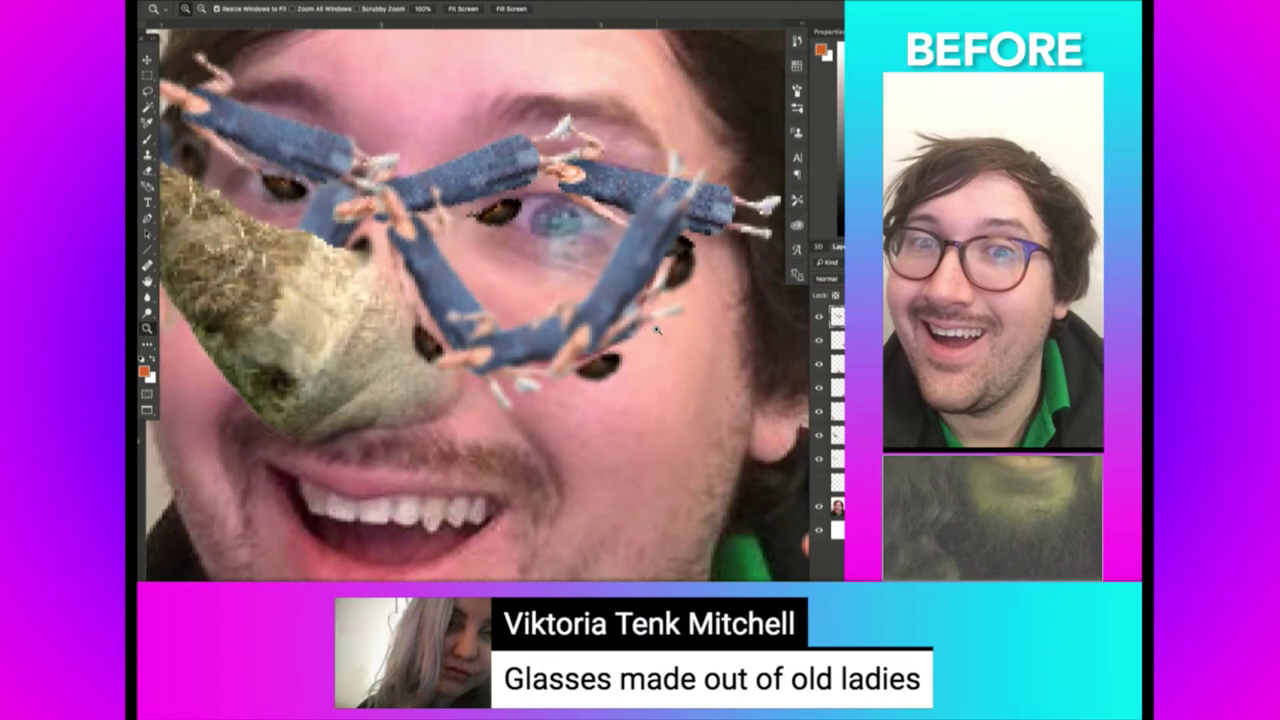
pyautogui.keyDown('alt'); pyautogui.click(657, 330); pyautogui.keyUp('alt')
pyautogui.keyDown('alt'); pyautogui.click(668, 336); pyautogui.keyUp('alt')
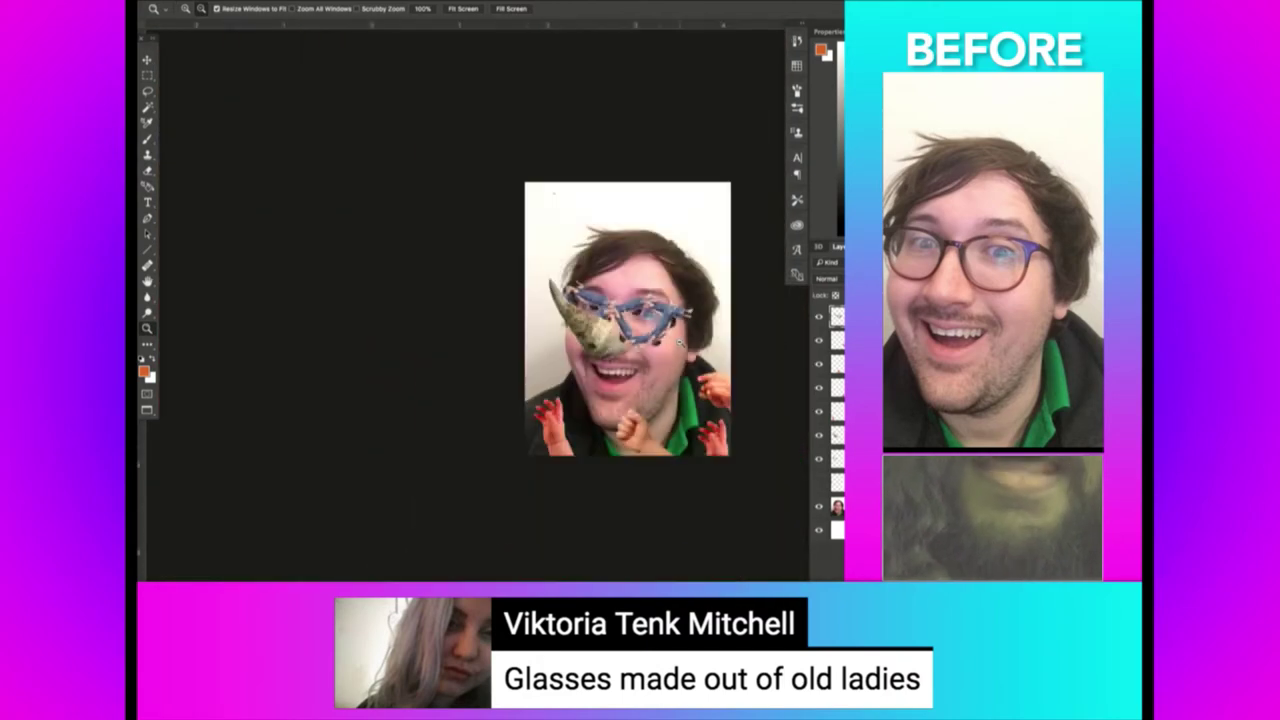
pyautogui.click(683, 348)
# Compare against the original selfie in Chrome, then zoom in close on the edited face.
pyautogui.keyDown('alt'); pyautogui.click(686, 362); pyautogui.keyUp('alt')
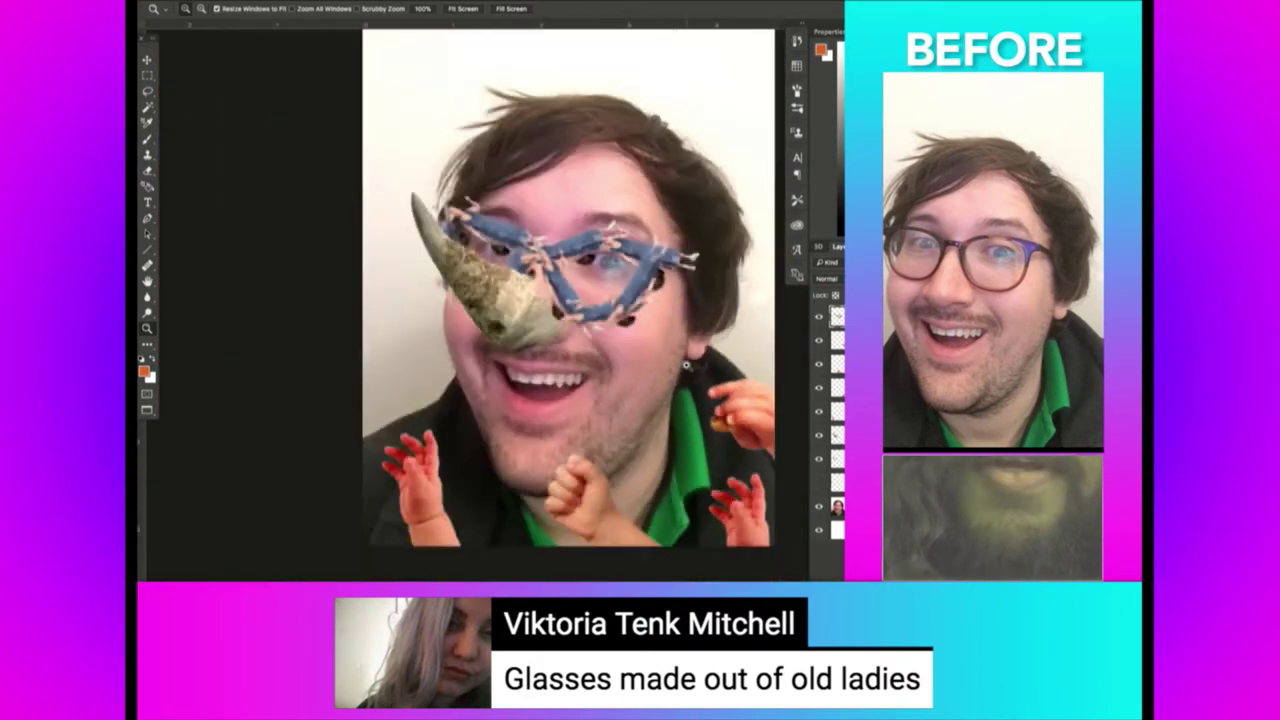
pyautogui.press('super+Tab')
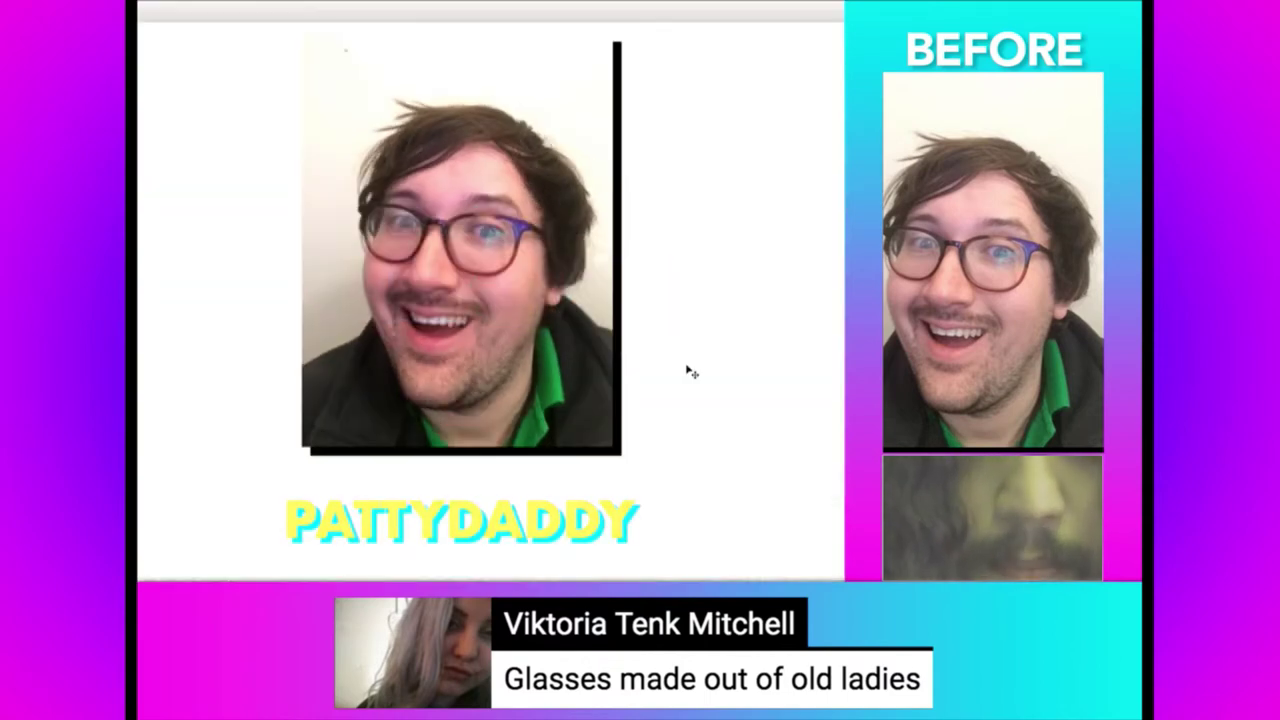
pyautogui.press('super+Tab')
pyautogui.click(591, 326)
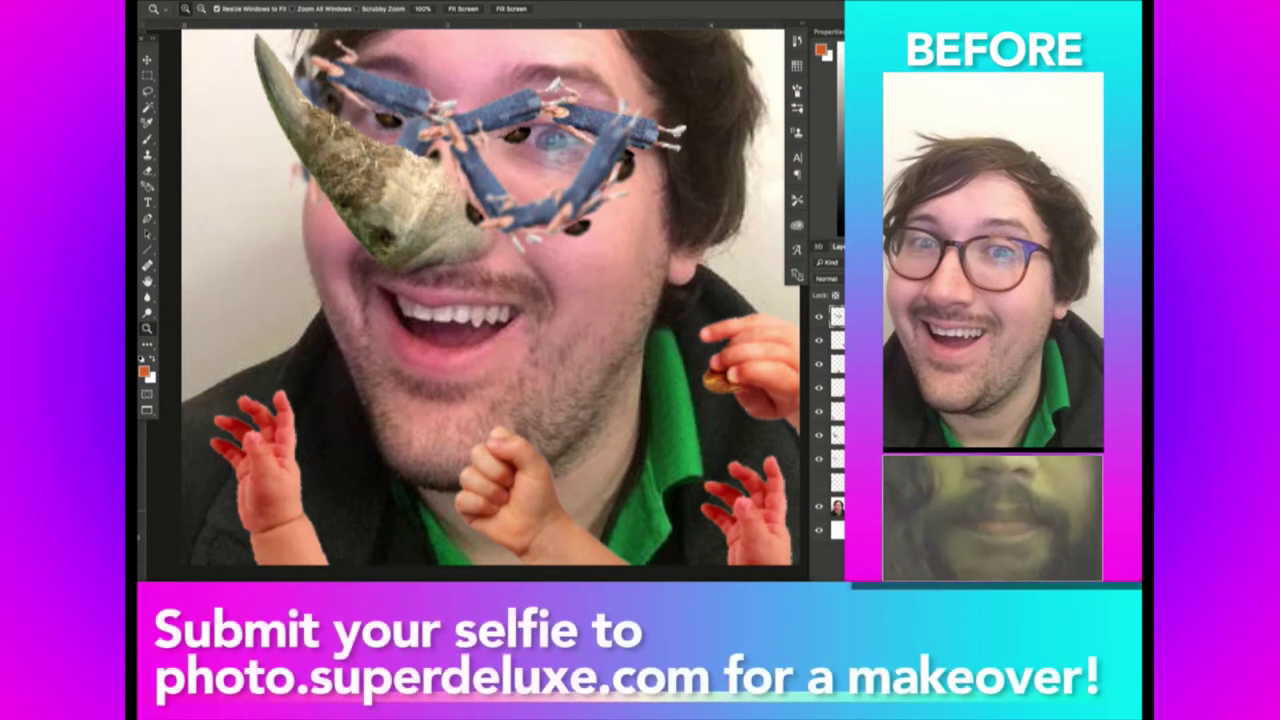
# In the selfie gallery, load a Before image, refresh for newer submissions and scroll the grid.
pyautogui.press('super+Tab')
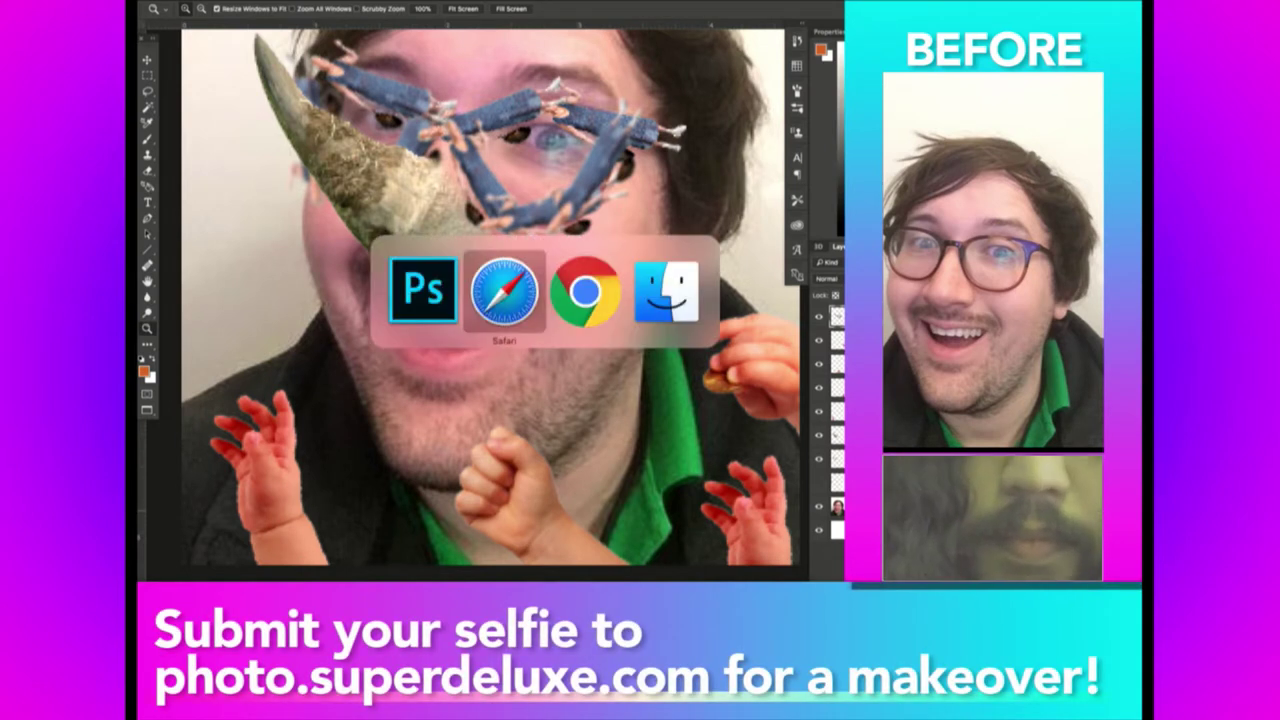
pyautogui.press('super+Tab')
pyautogui.press('super+Tab')
pyautogui.press('super+Tab')
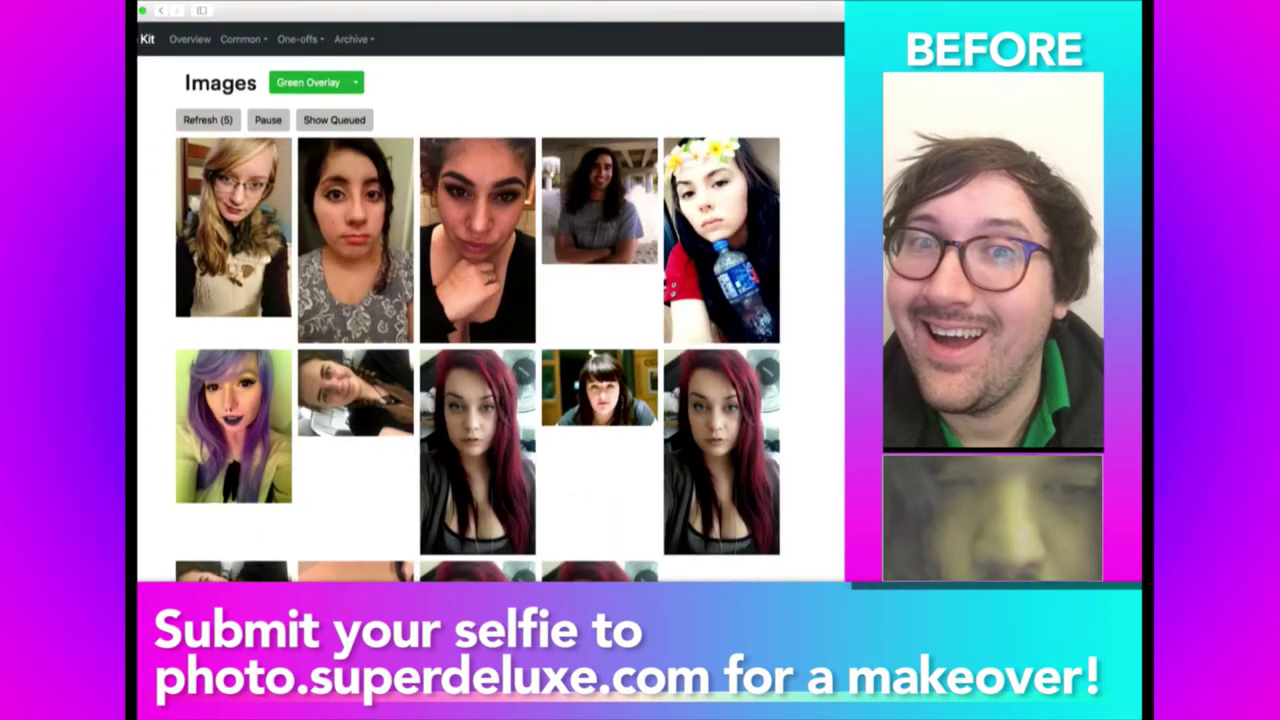
pyautogui.click(233, 153)
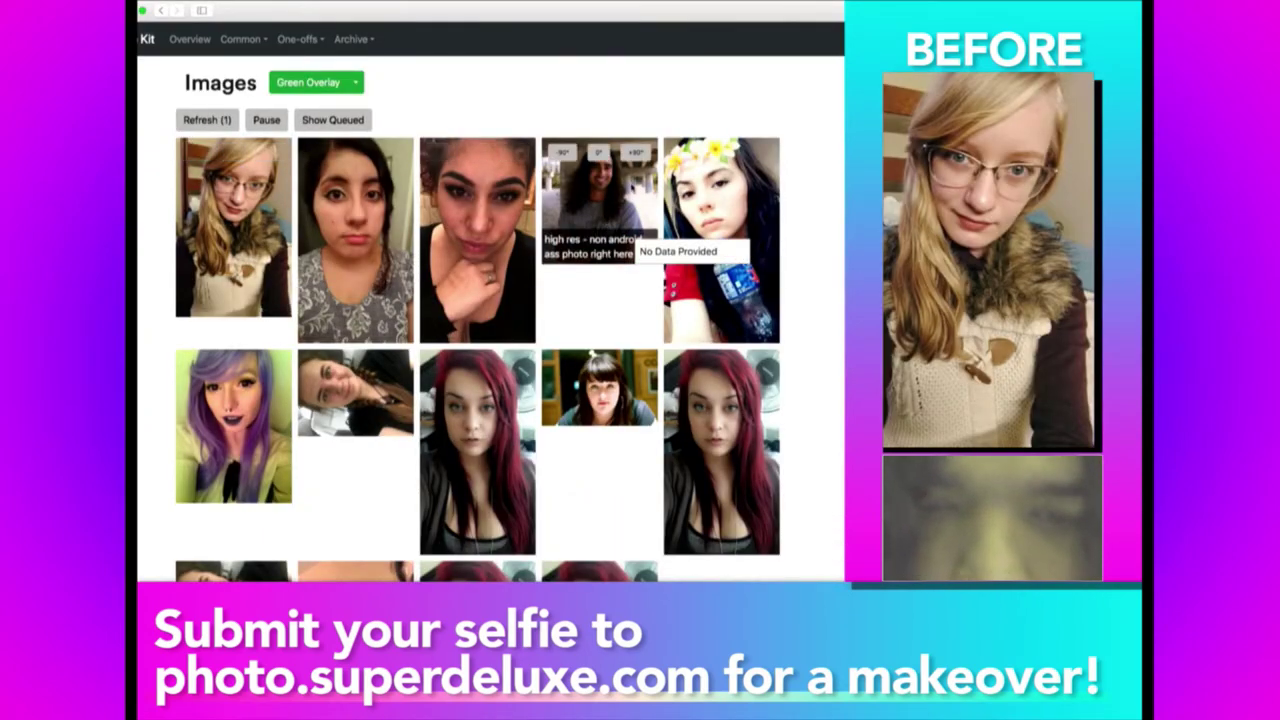
pyautogui.press('super+r')
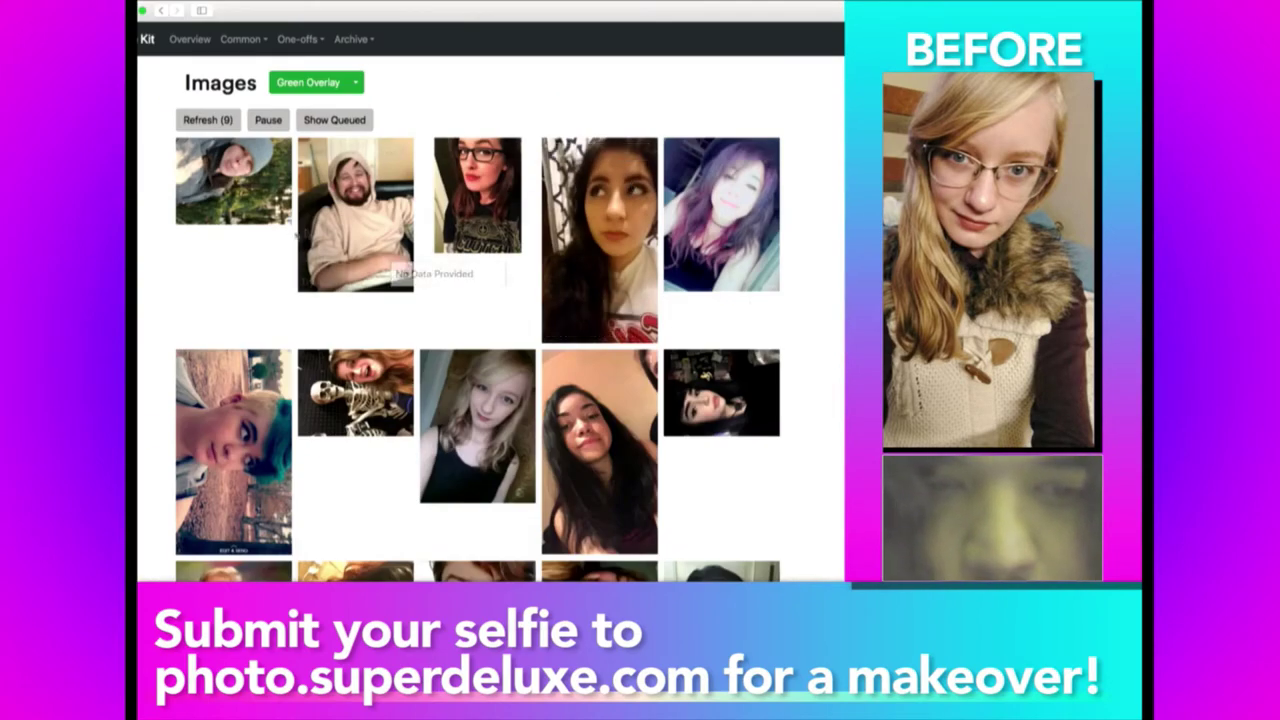
pyautogui.scroll(-4, 395, 268)
pyautogui.scroll(-2, 395, 268)
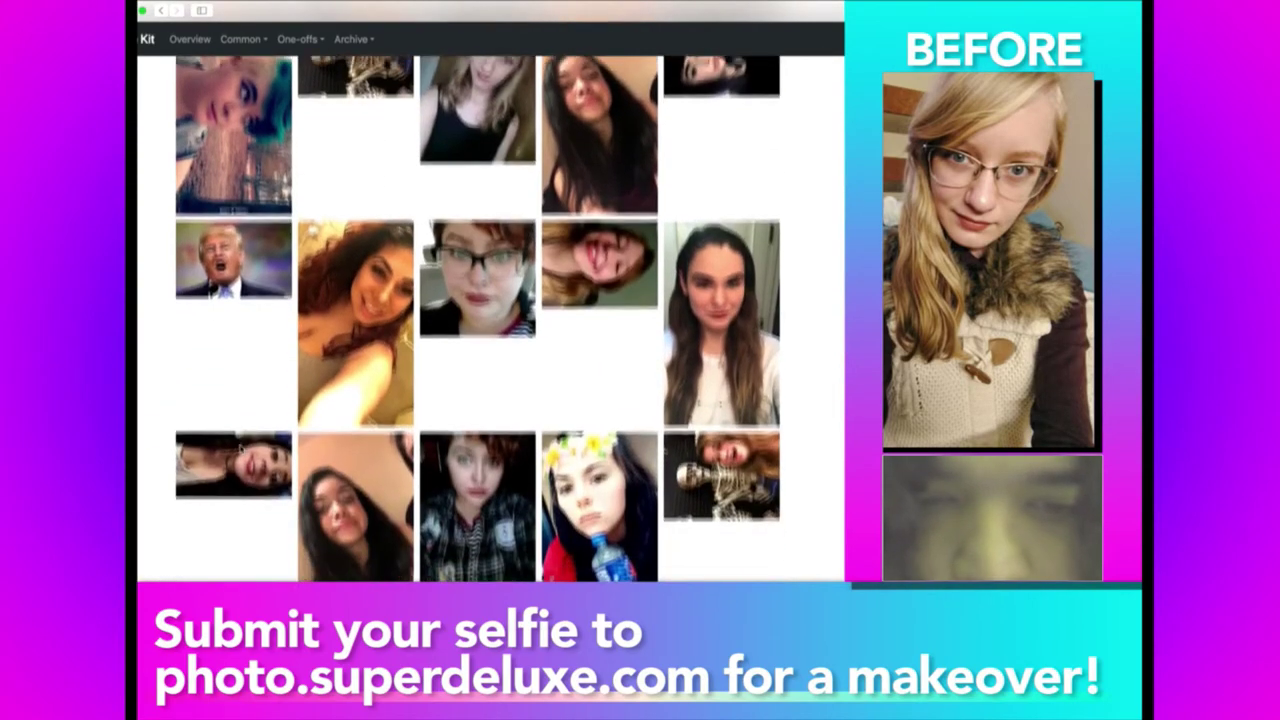
pyautogui.scroll(-1, 285, 440)
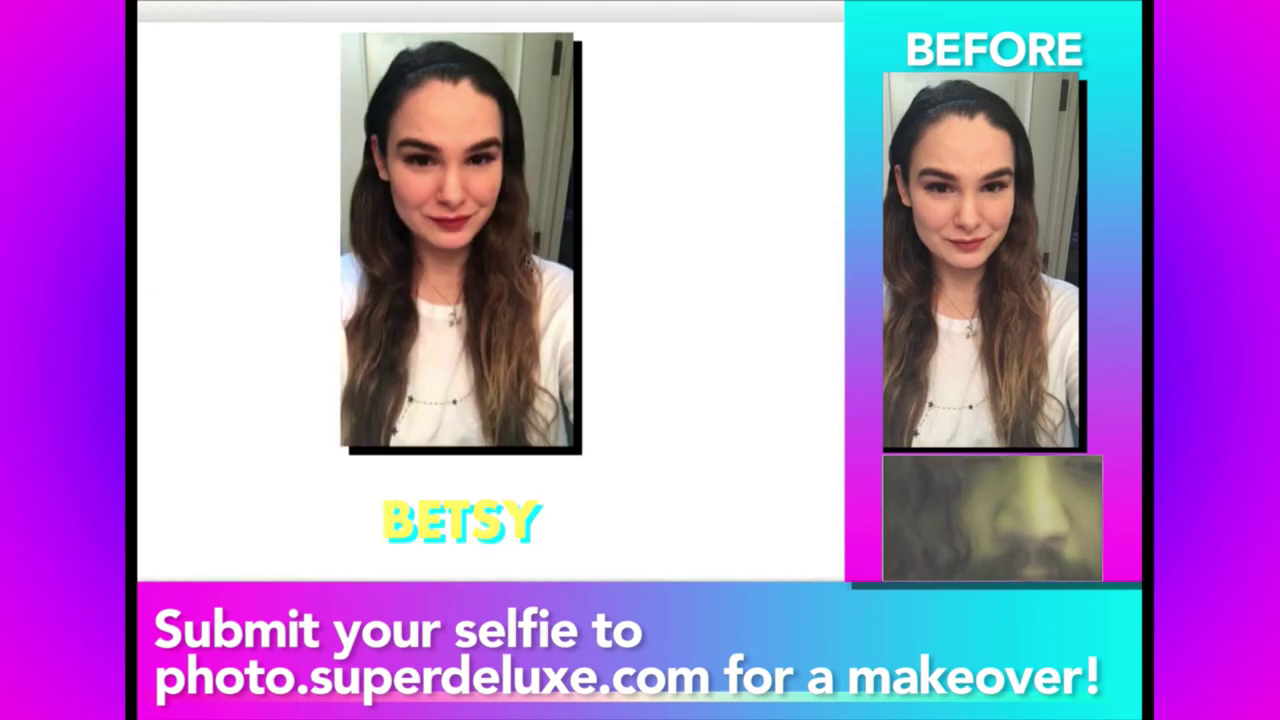
# Copy the long-haired woman's selfie and paste it into a new Photoshop document.
pyautogui.rightClick(524, 185)
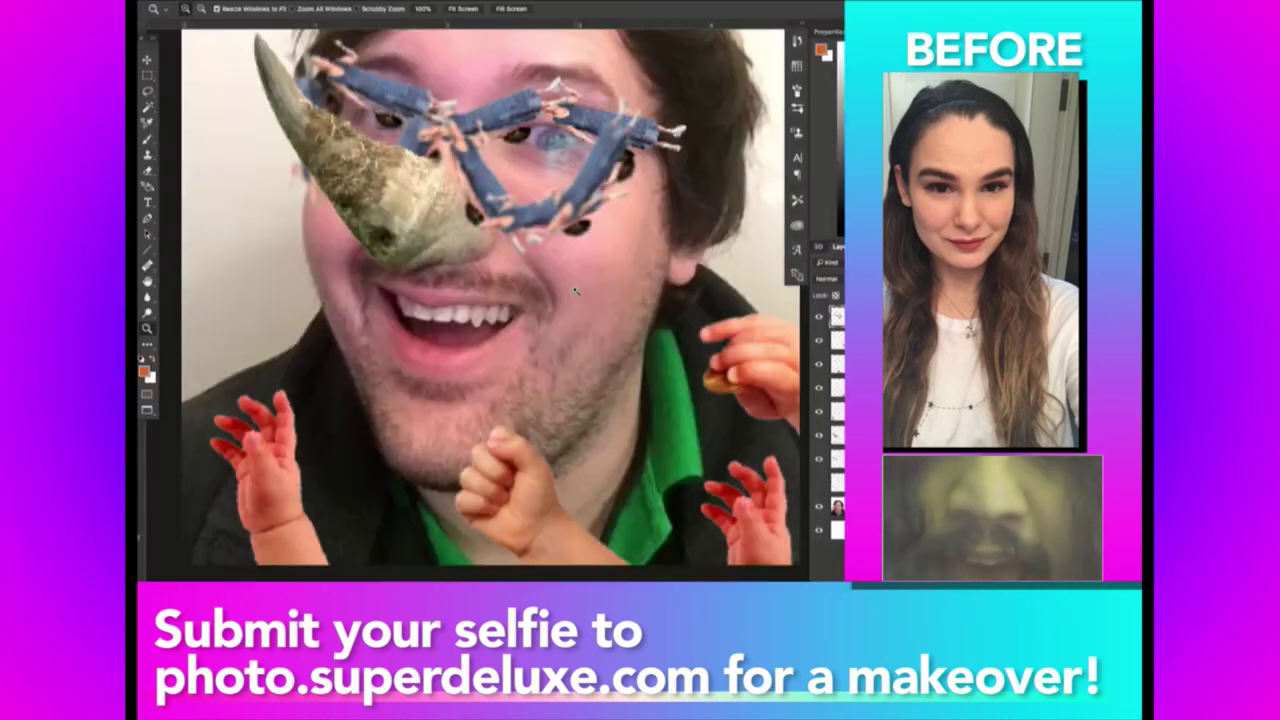
pyautogui.hotkey('ctrl', 'n')
pyautogui.press('Return')
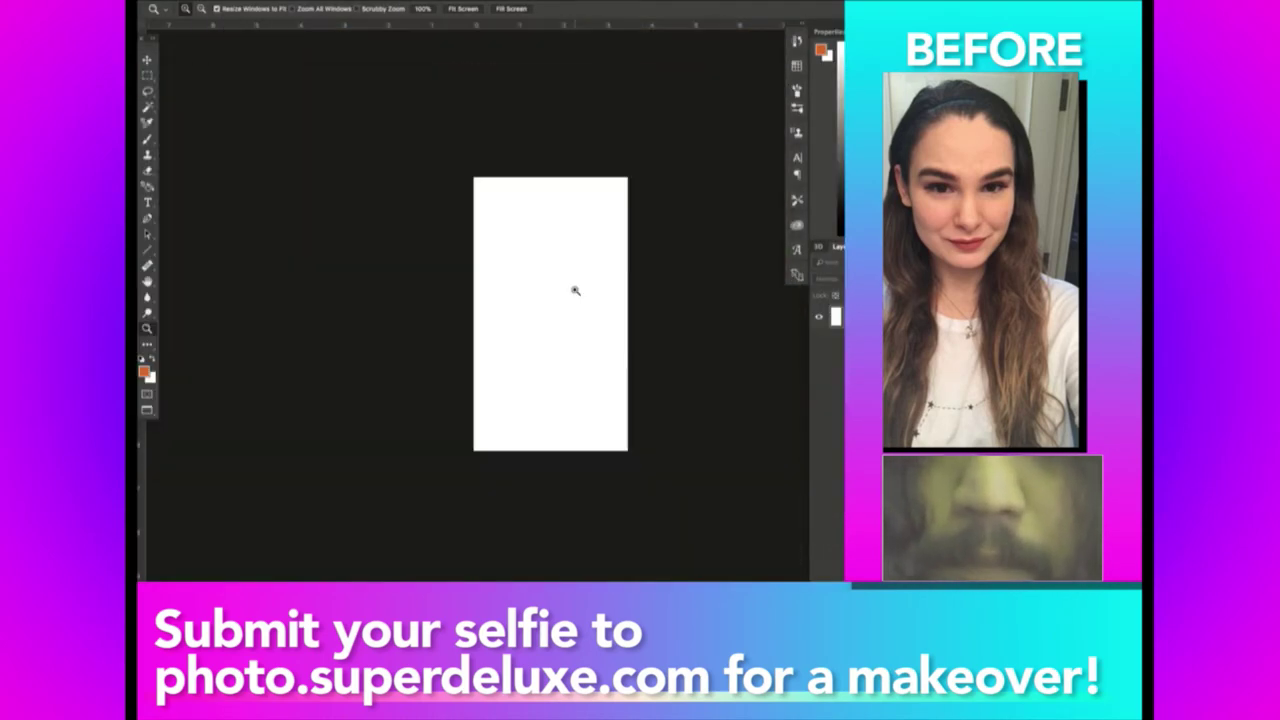
pyautogui.hotkey('ctrl', 'v')
# Zoom in close on the woman's face.
pyautogui.click(603, 293)
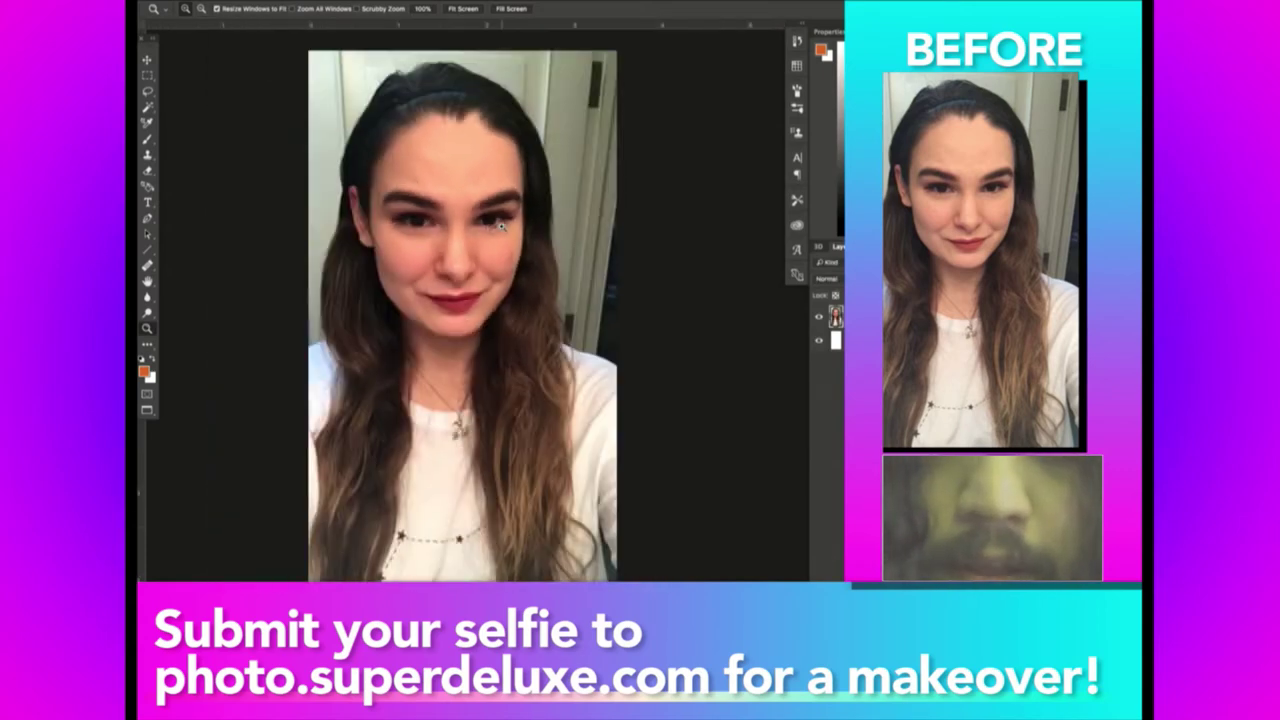
pyautogui.click(582, 286)
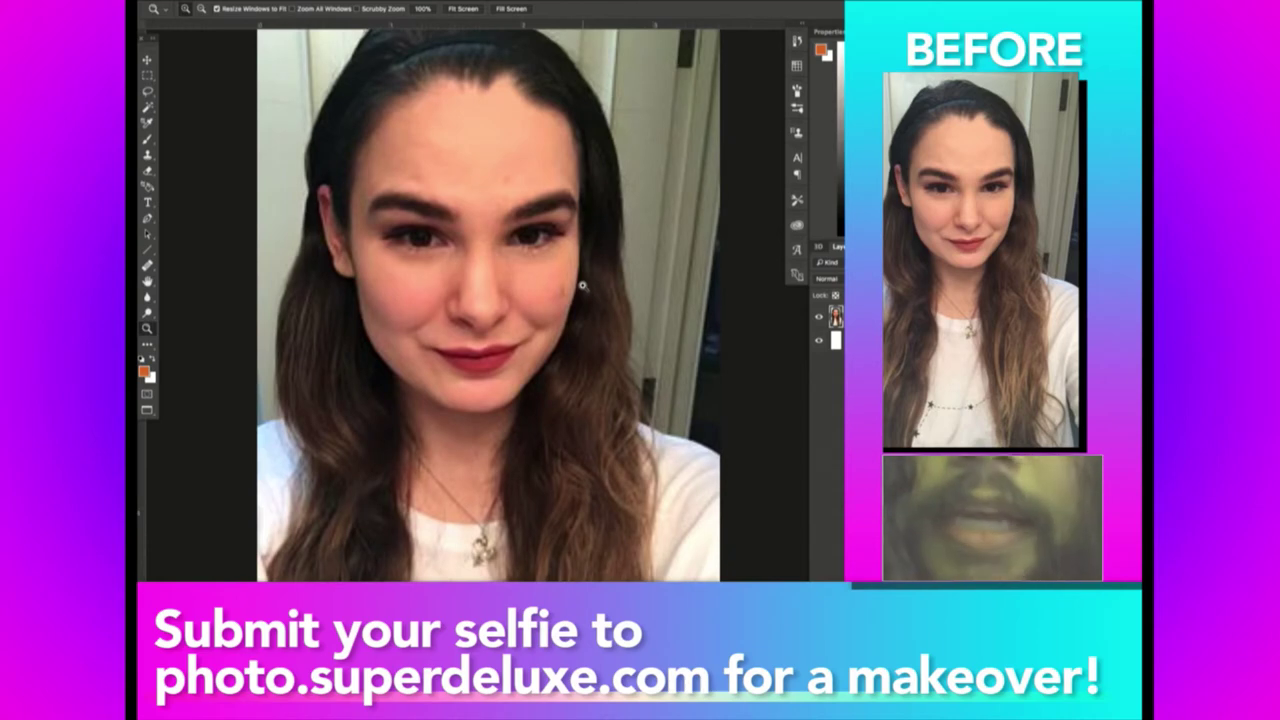
pyautogui.click(519, 246)
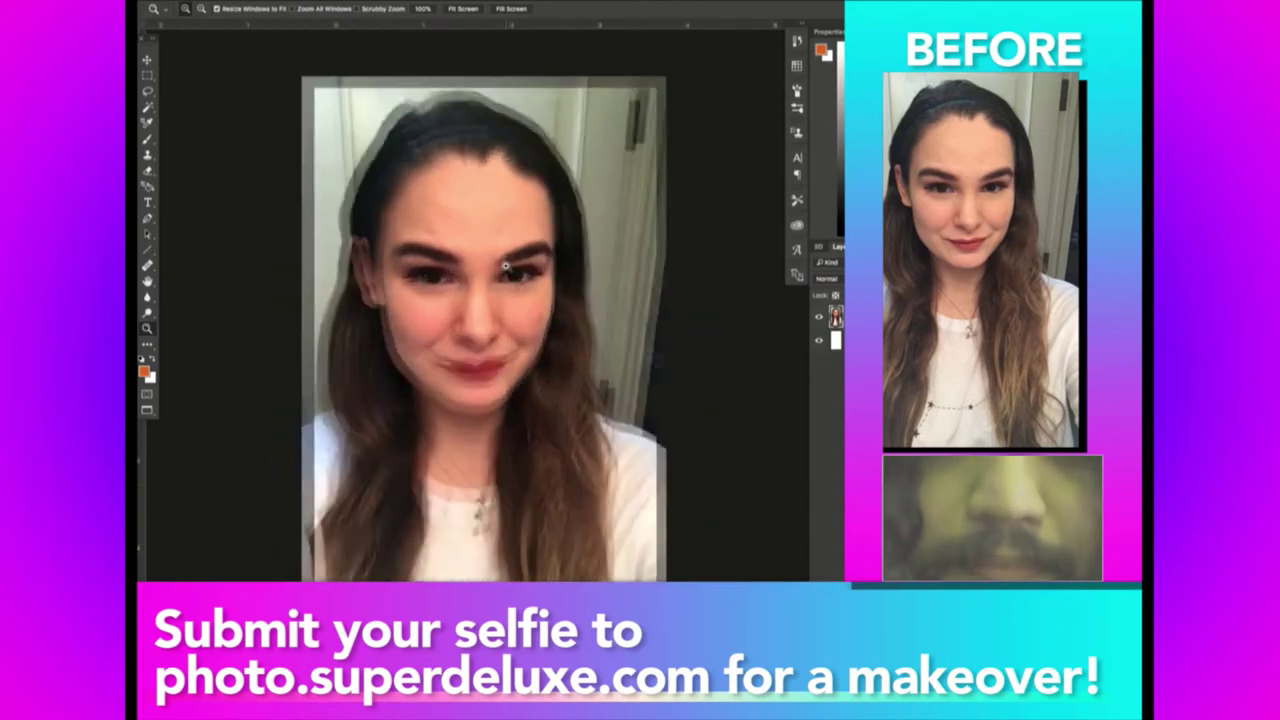
pyautogui.press('super+Tab')
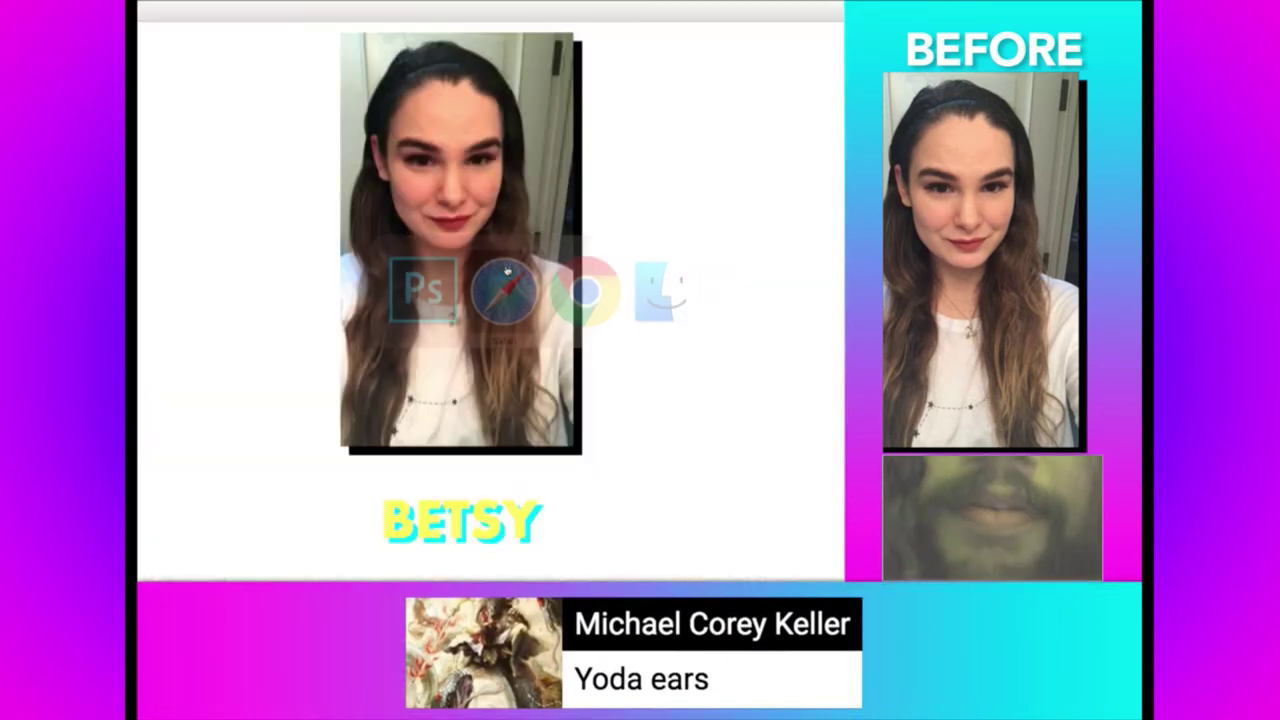
# Search Google Images for 'yoda ear' and preview a Yoda head result.
pyautogui.press('super+Tab')
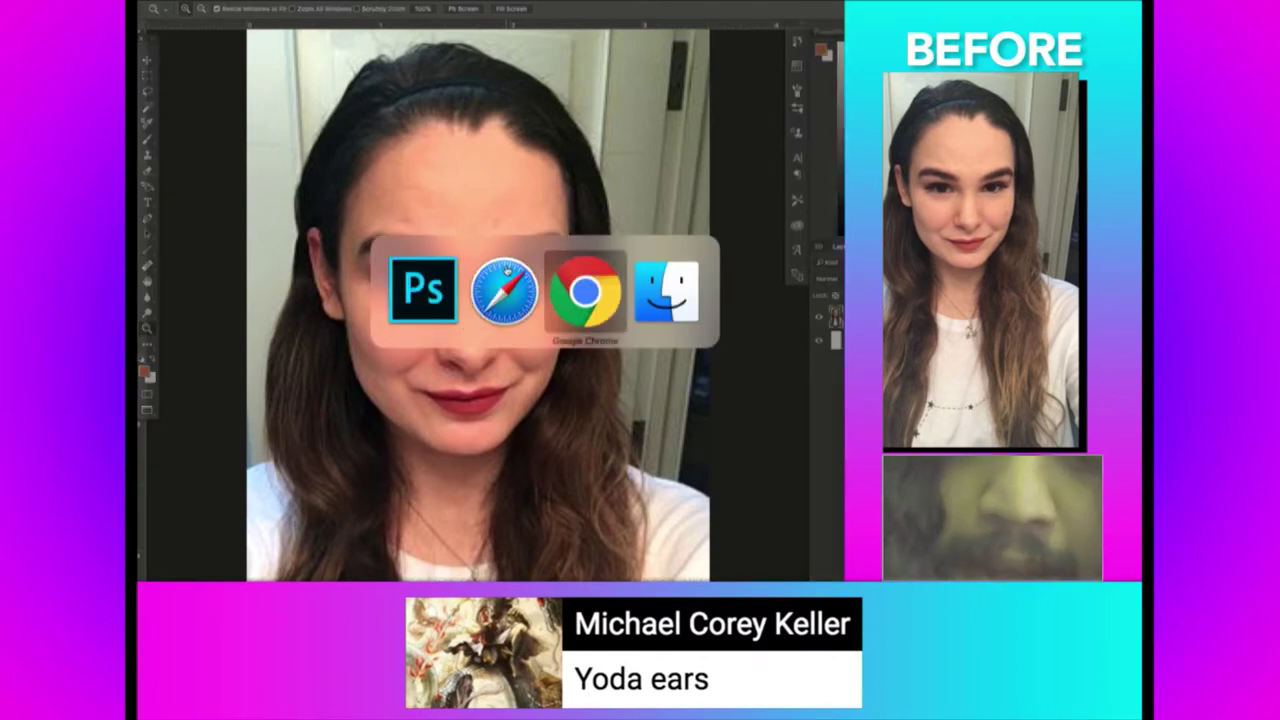
pyautogui.write('yoda ear')
pyautogui.press('Return')
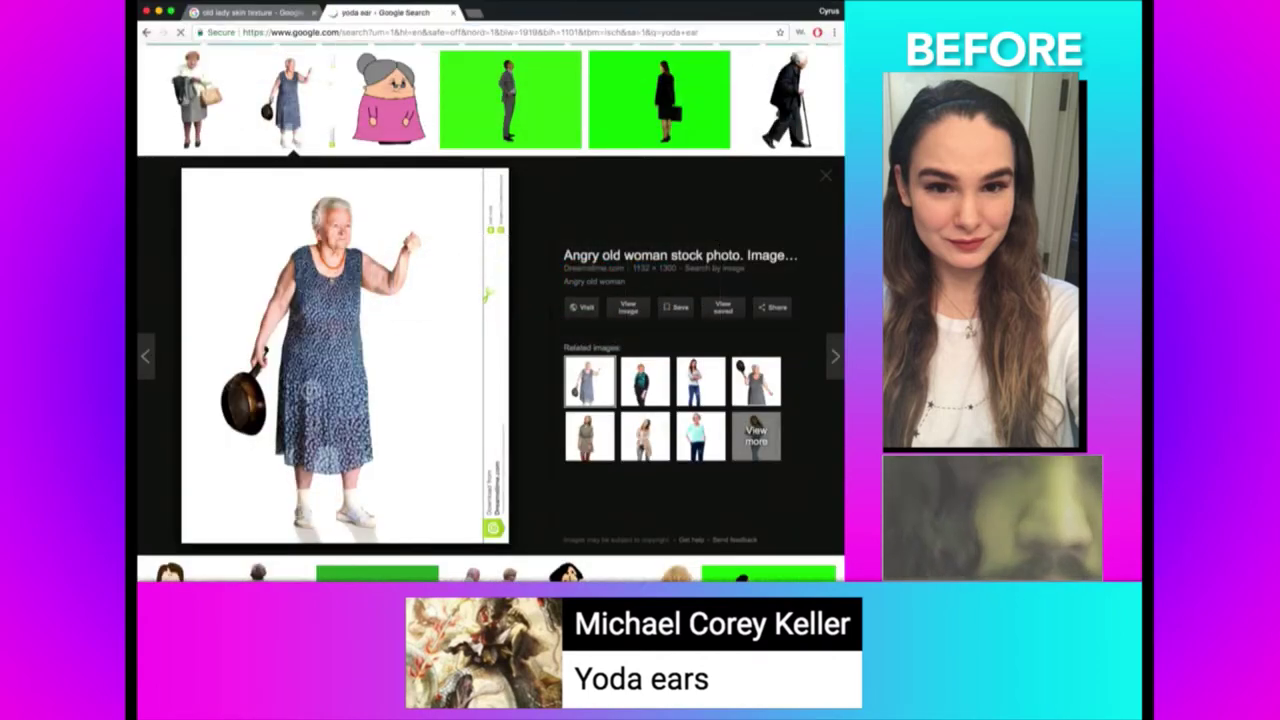
pyautogui.click(540, 319)
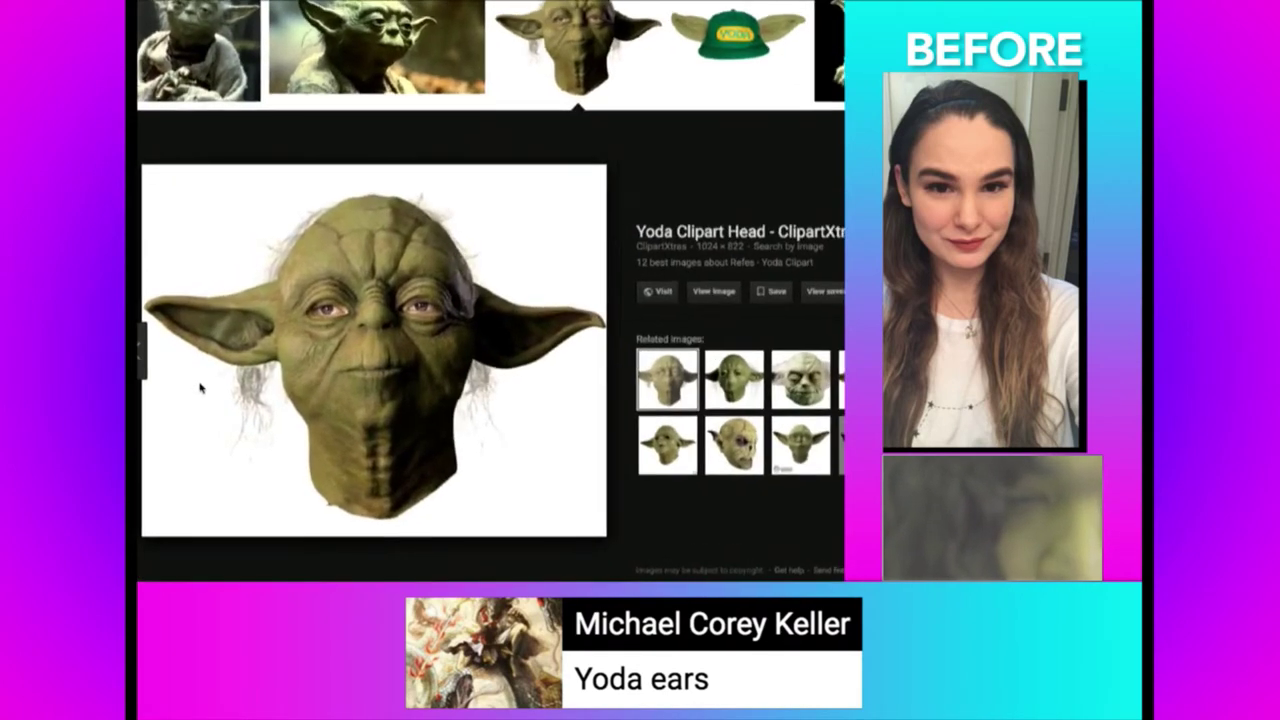
pyautogui.scroll(-3, 200, 387)
pyautogui.scroll(5, 243, 423)
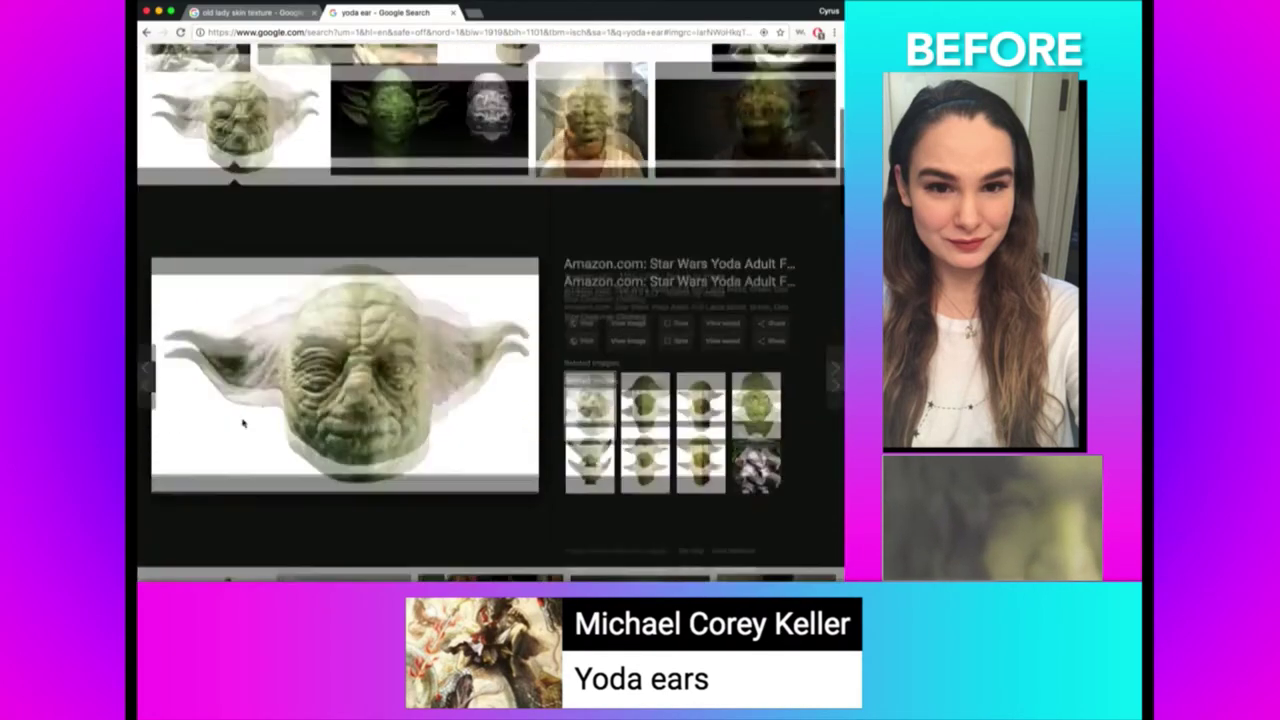
pyautogui.scroll(-3, 490, 350)
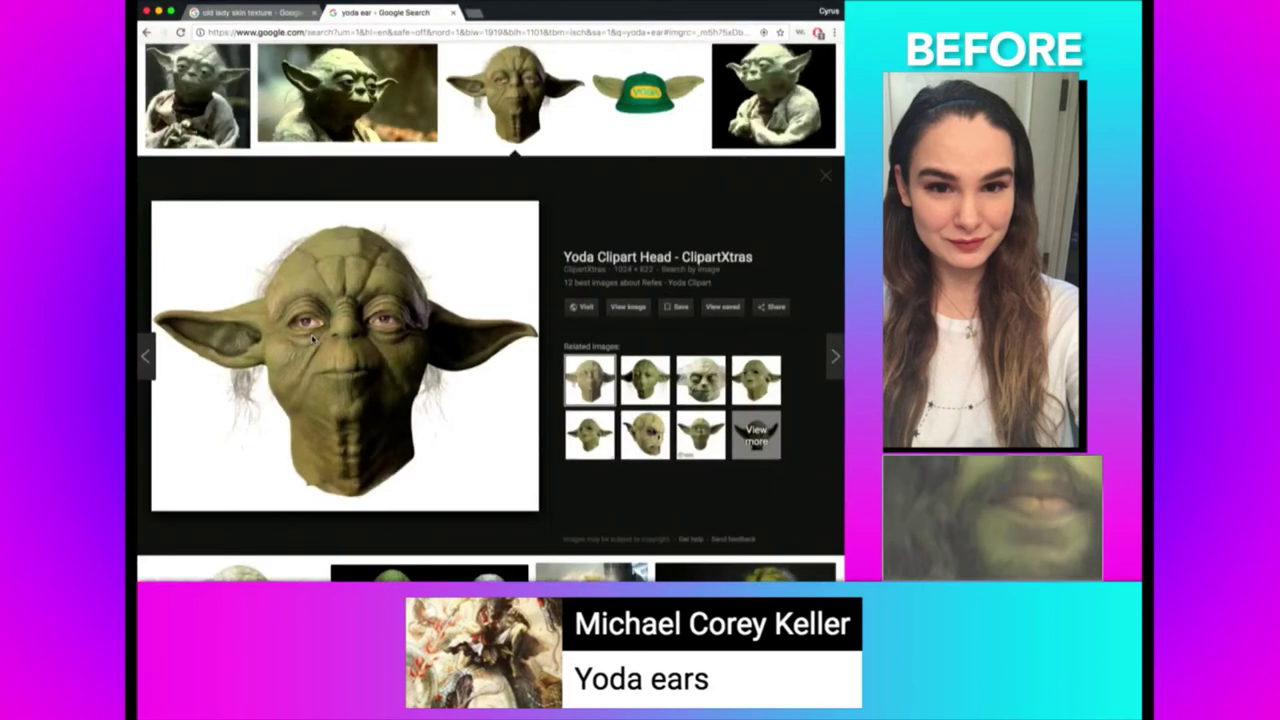
# Browse forward through the Yoda previews to the green Yoda beanie.
pyautogui.press('Right')
pyautogui.press('Right')
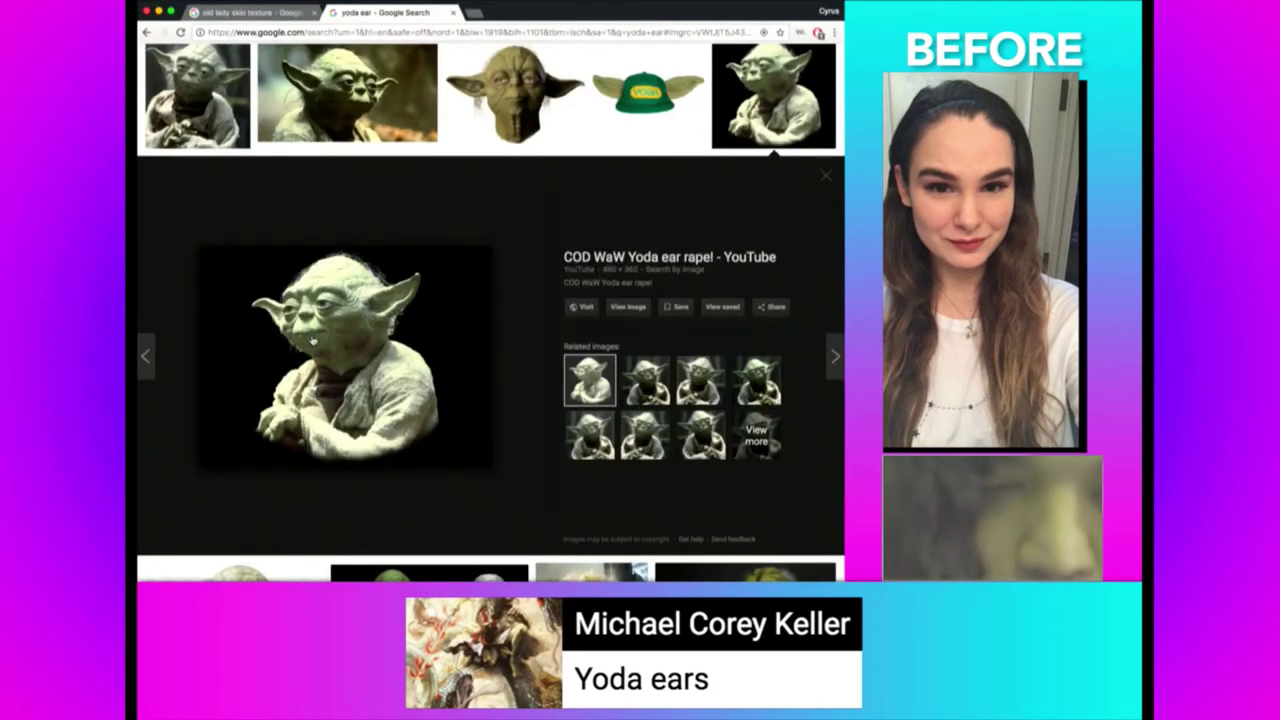
pyautogui.press('Right')
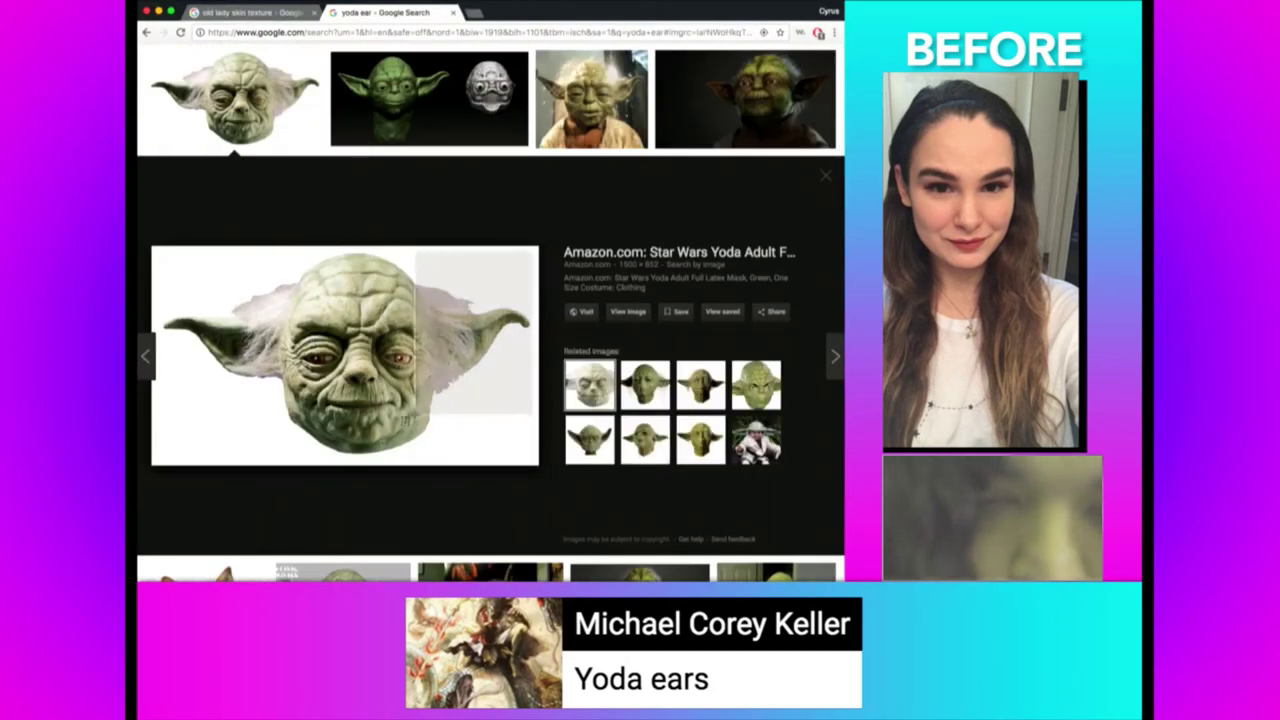
pyautogui.scroll(-5, 490, 310)
pyautogui.press('Right')
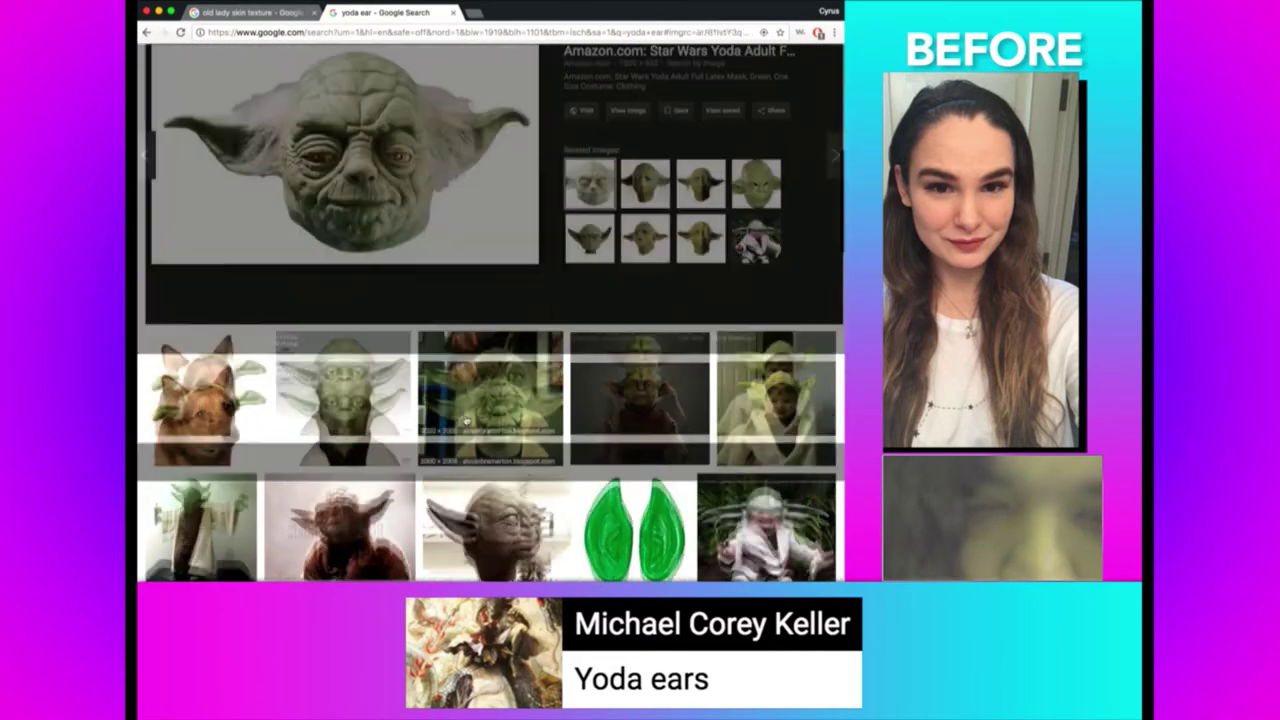
pyautogui.press('Right')
pyautogui.press('Right')
pyautogui.press('Right')
pyautogui.press('Right')
pyautogui.press('Right')
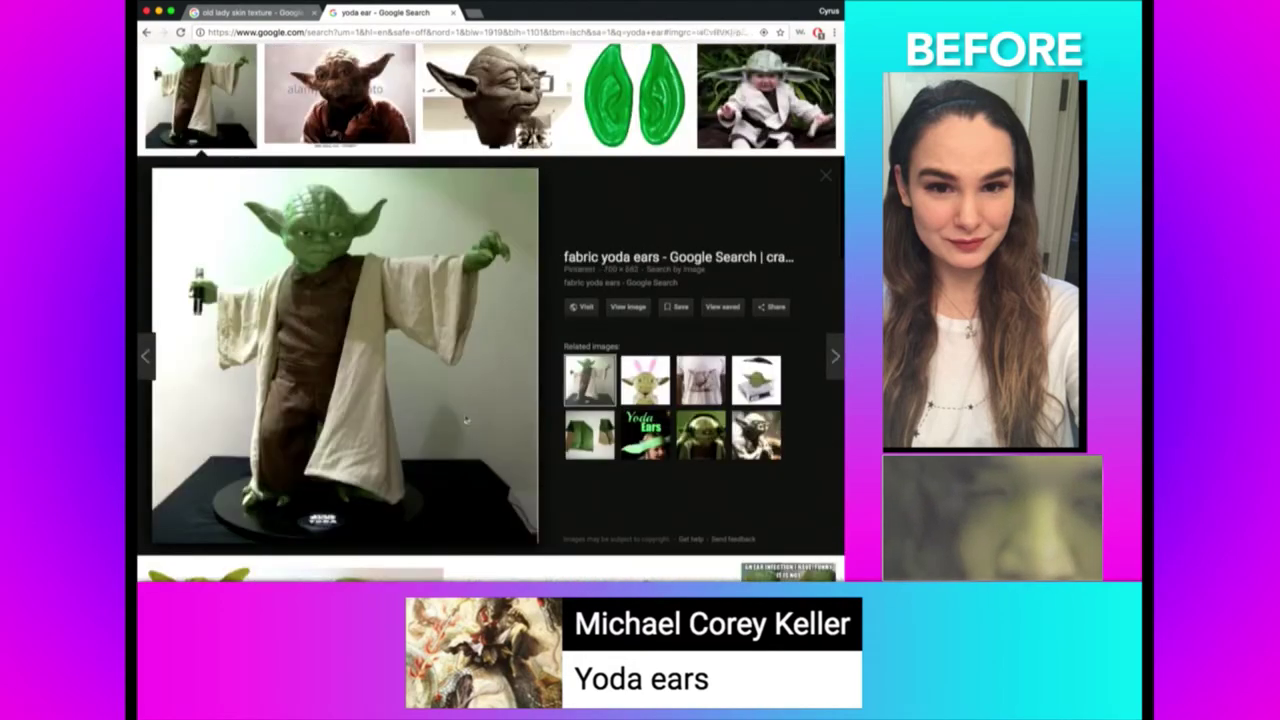
pyautogui.press('Right')
pyautogui.press('Right')
pyautogui.press('Right')
pyautogui.press('Right')
pyautogui.press('Right')
pyautogui.press('Right')
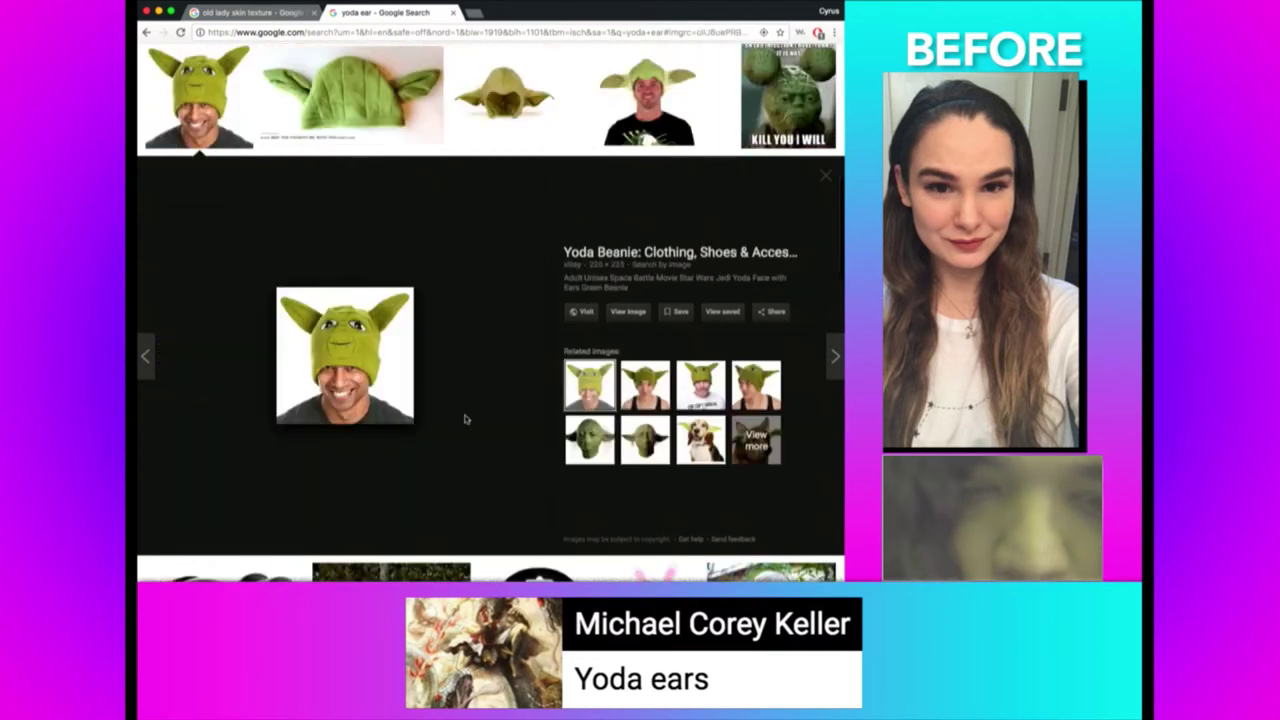
pyautogui.press('Right')
pyautogui.press('Right')
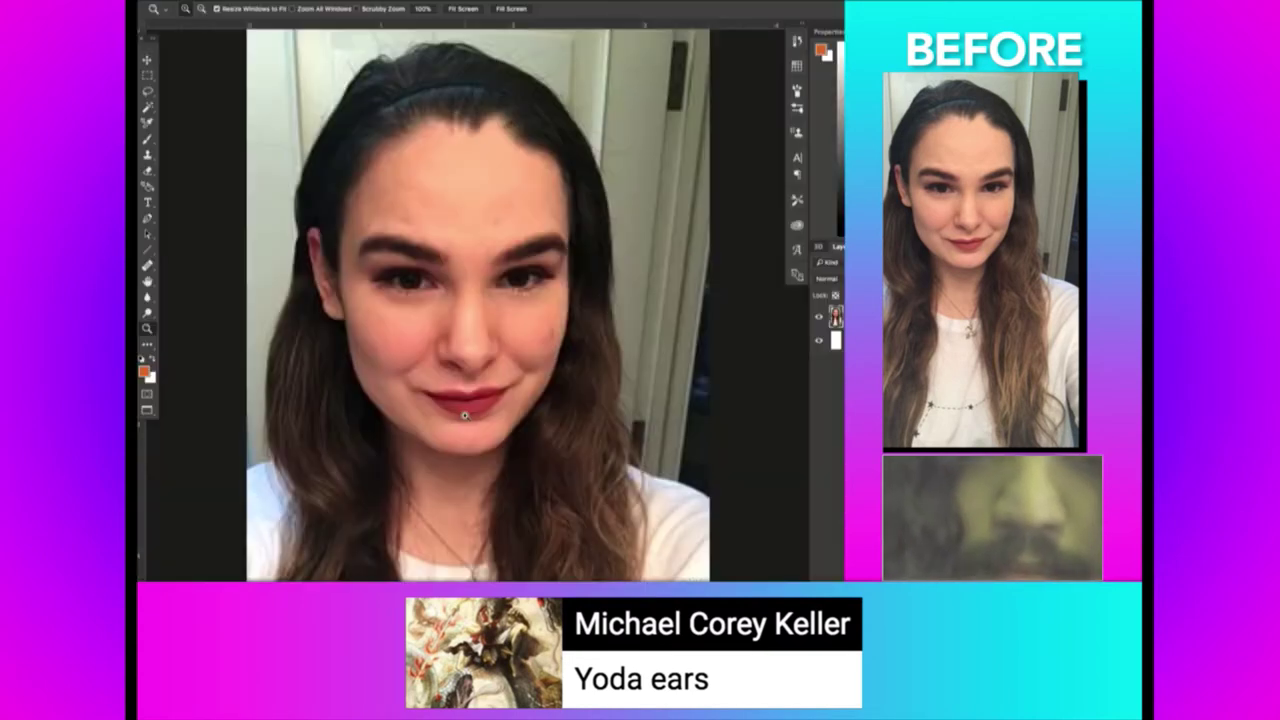
# Paste the Yoda ear, delete its white background and raise its saturation to +44.
pyautogui.hotkey('ctrl', 'v')
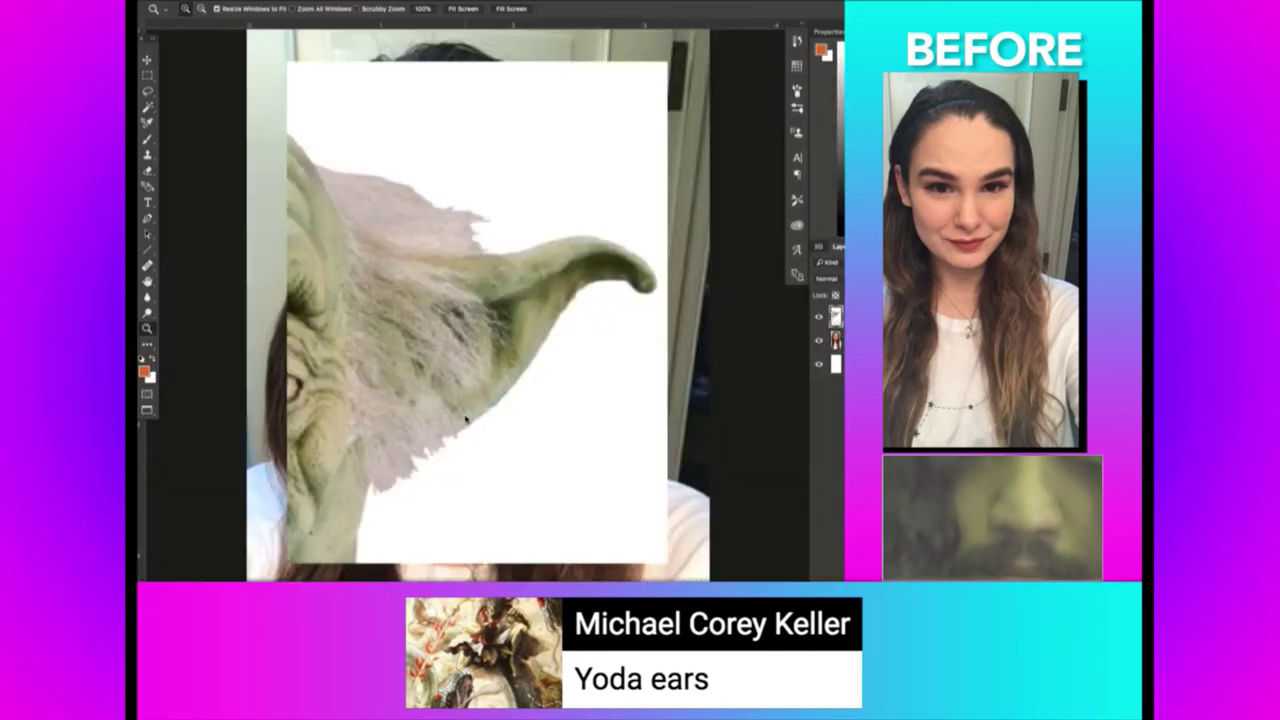
pyautogui.press('w')
pyautogui.click(591, 423)
pyautogui.press('Delete')
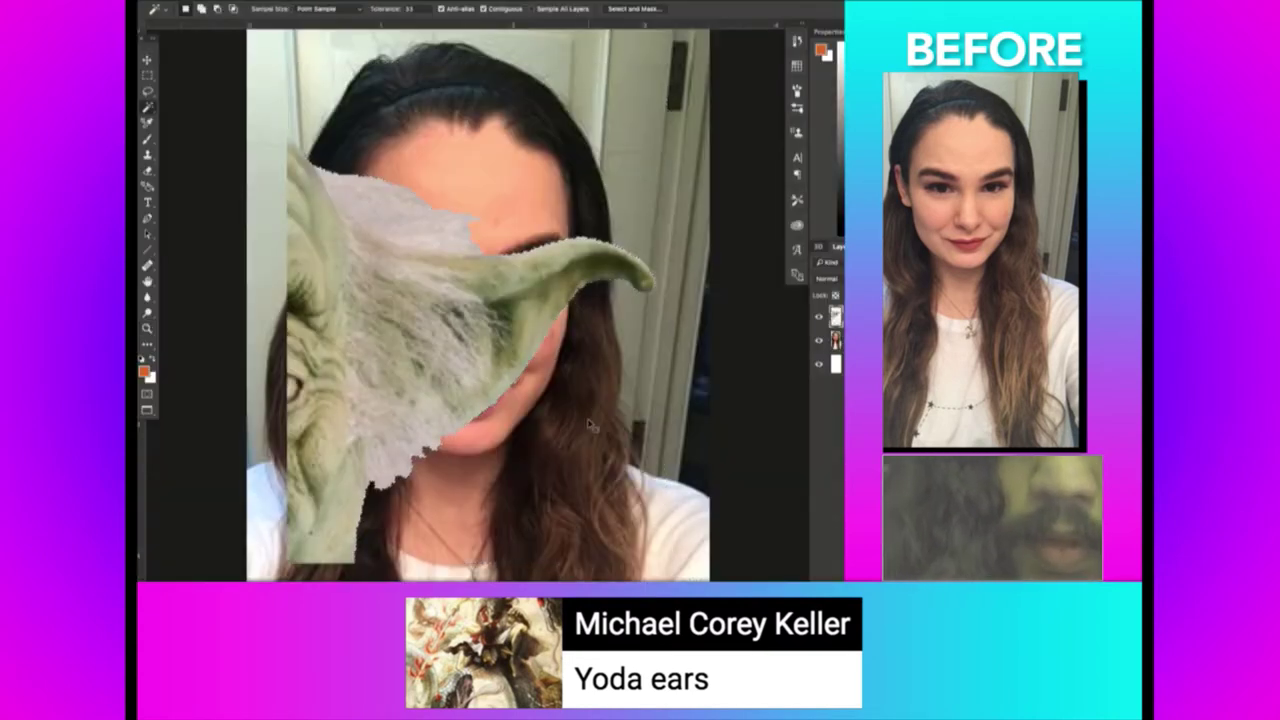
pyautogui.hotkey('ctrl', 'u')
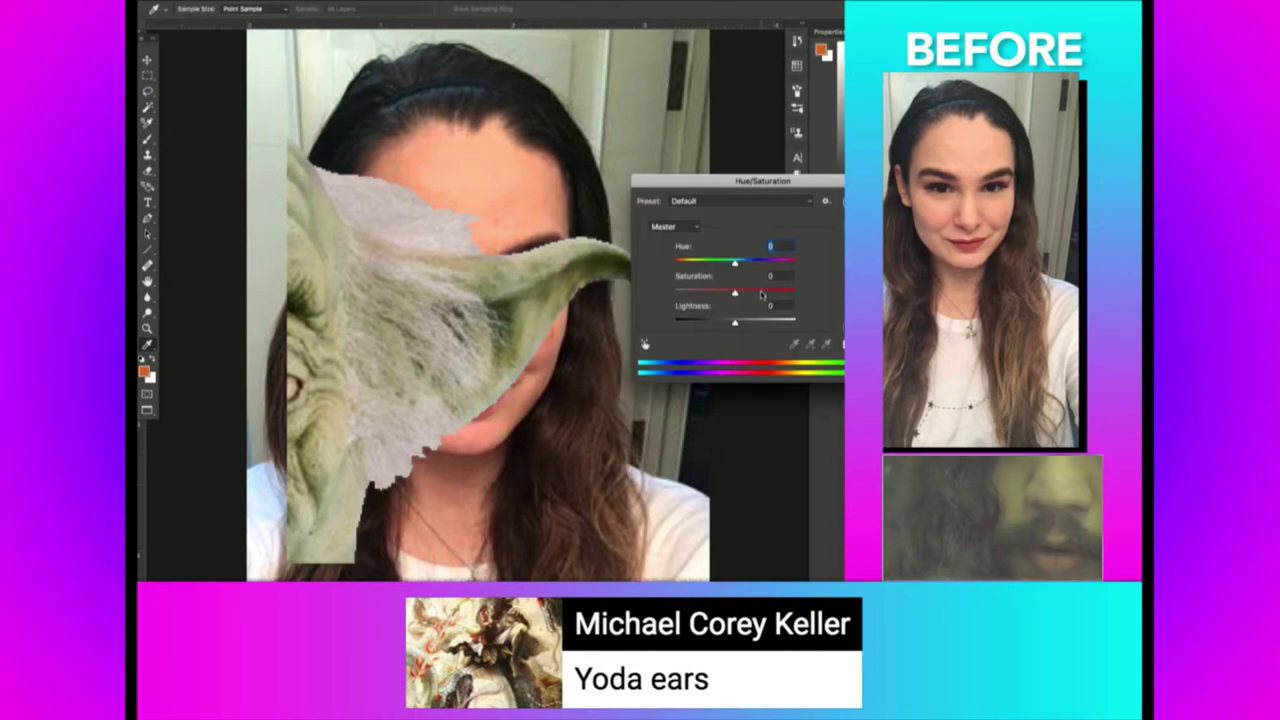
pyautogui.click(761, 291)
pyautogui.press('Return')
# Shrink the Yoda ear and move it beside her head on the right.
pyautogui.hotkey('ctrl', 't')
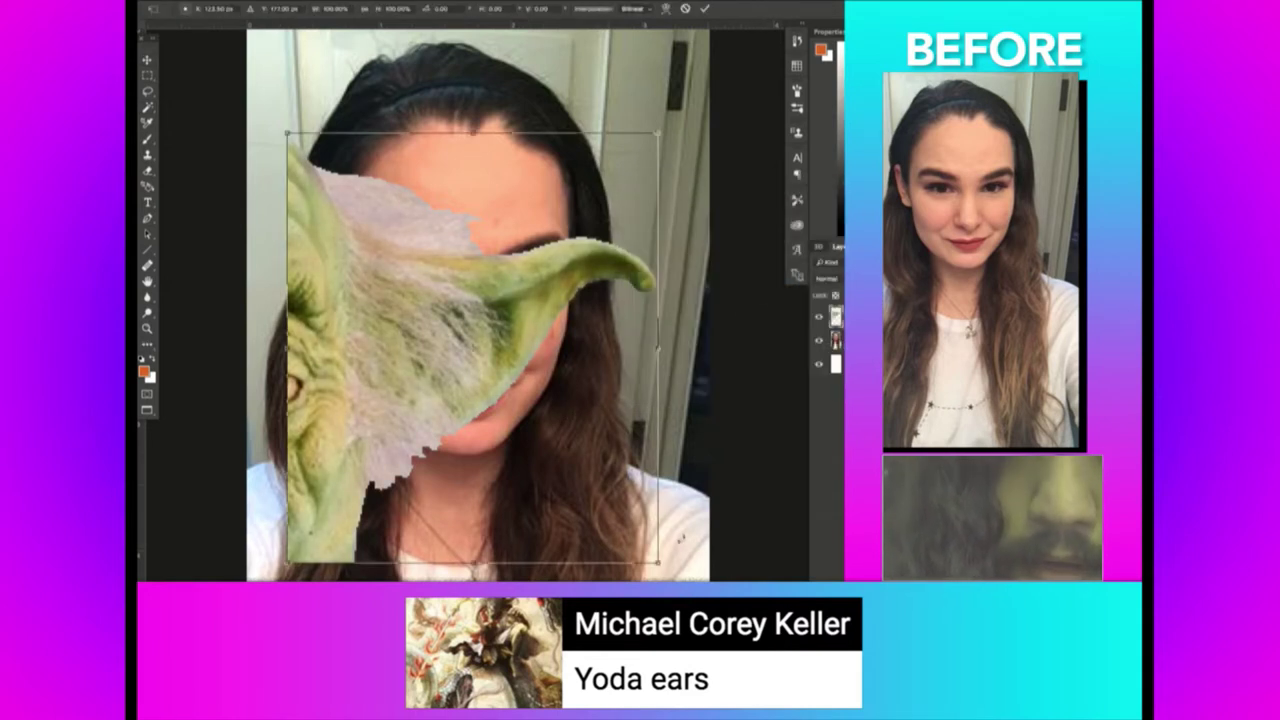
pyautogui.moveTo(662, 565); pyautogui.dragTo(563, 455)
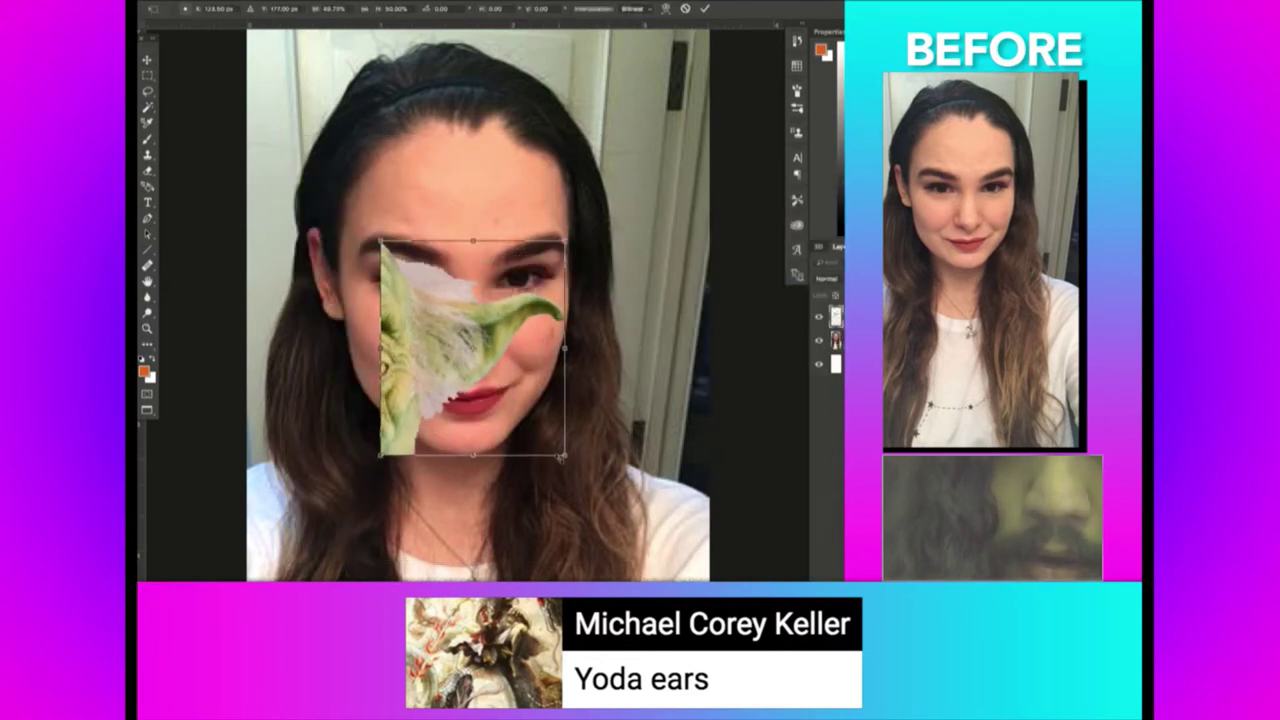
pyautogui.press('Return')
pyautogui.moveTo(465, 293)
pyautogui.mouseDown()
pyautogui.moveTo(608, 293)
pyautogui.moveTo(625, 255)
pyautogui.mouseUp()
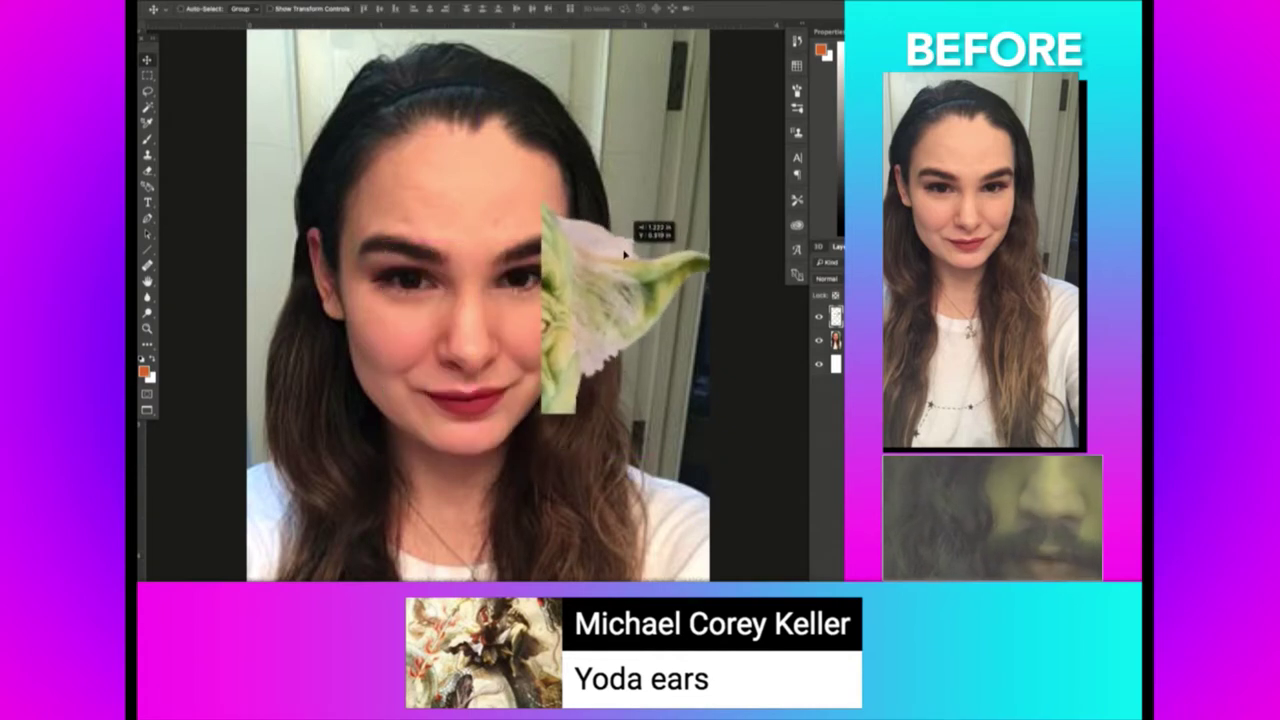
# Set the eraser to 100% opacity, then tilt the ear slightly clockwise.
pyautogui.press('e')
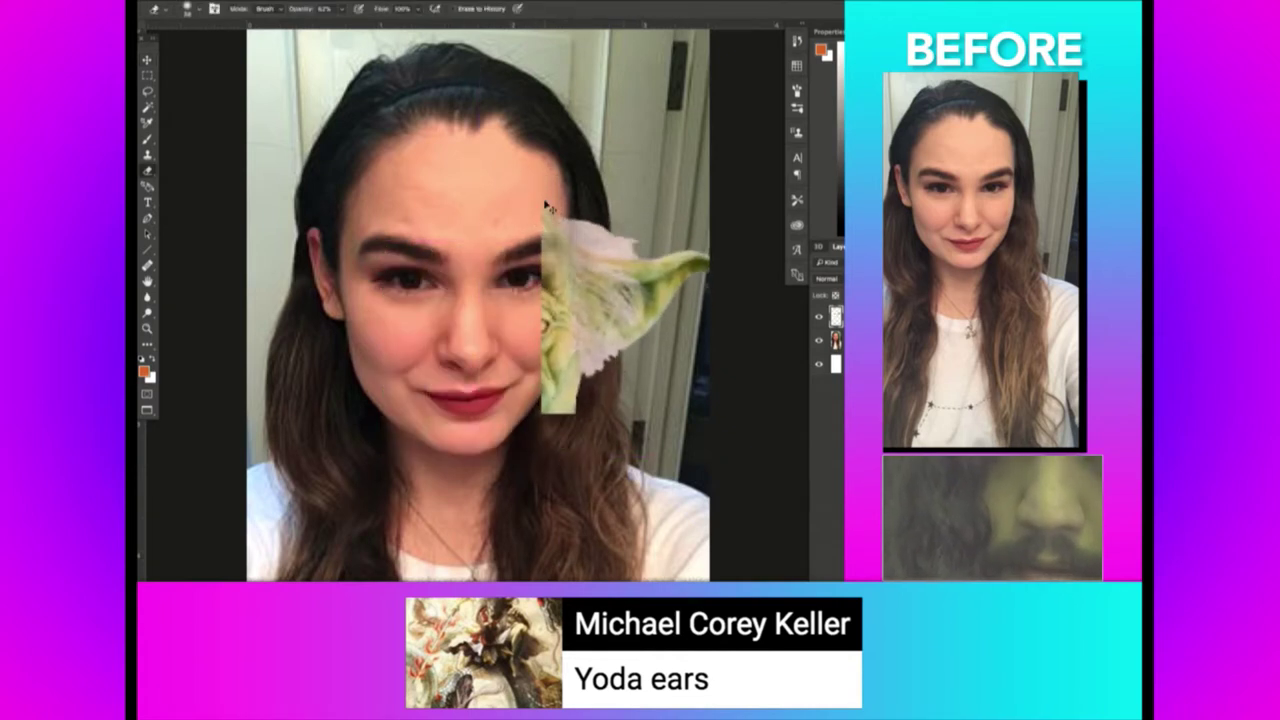
pyautogui.rightClick(550, 202)
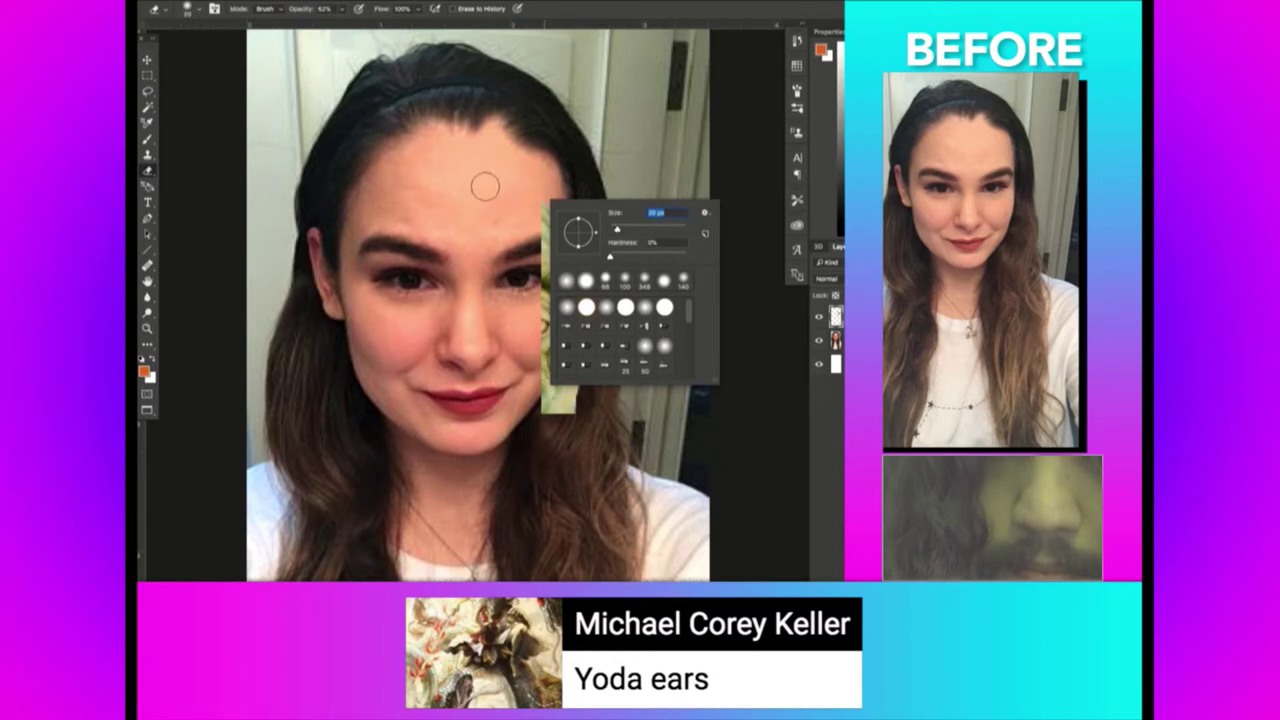
pyautogui.press('Return')
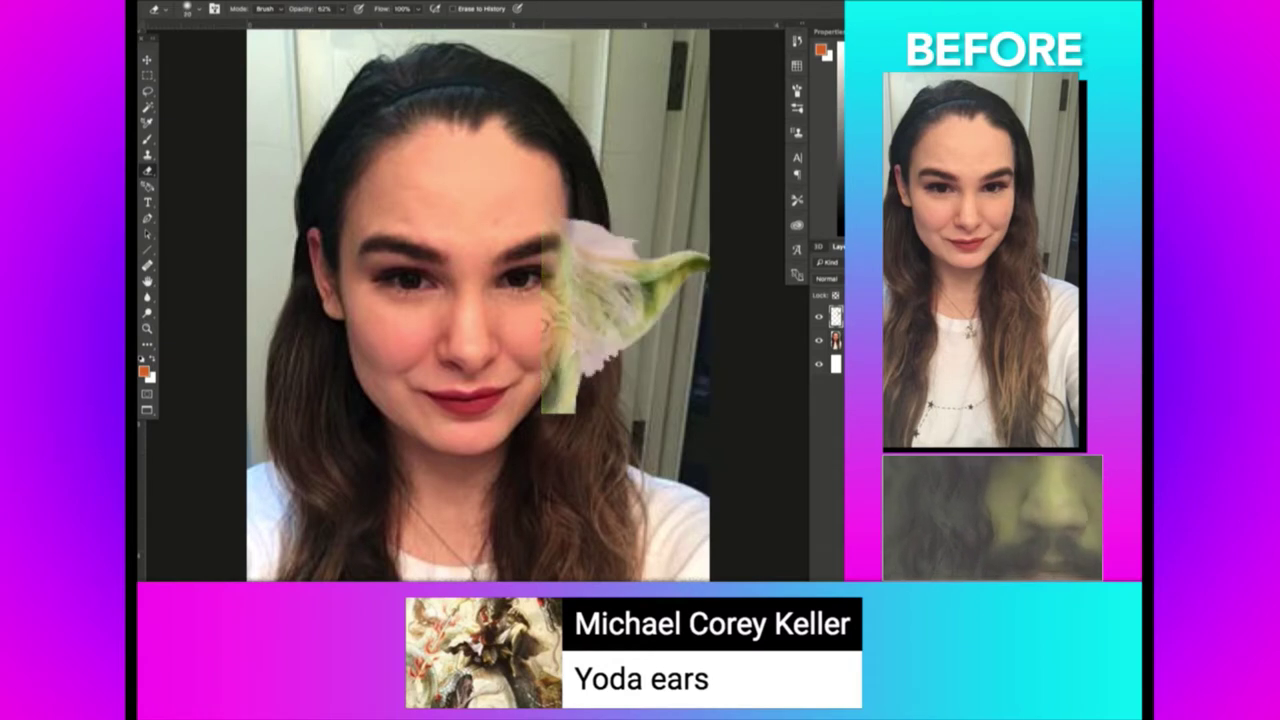
pyautogui.click(341, 8)
pyautogui.moveTo(340, 22); pyautogui.dragTo(404, 33)
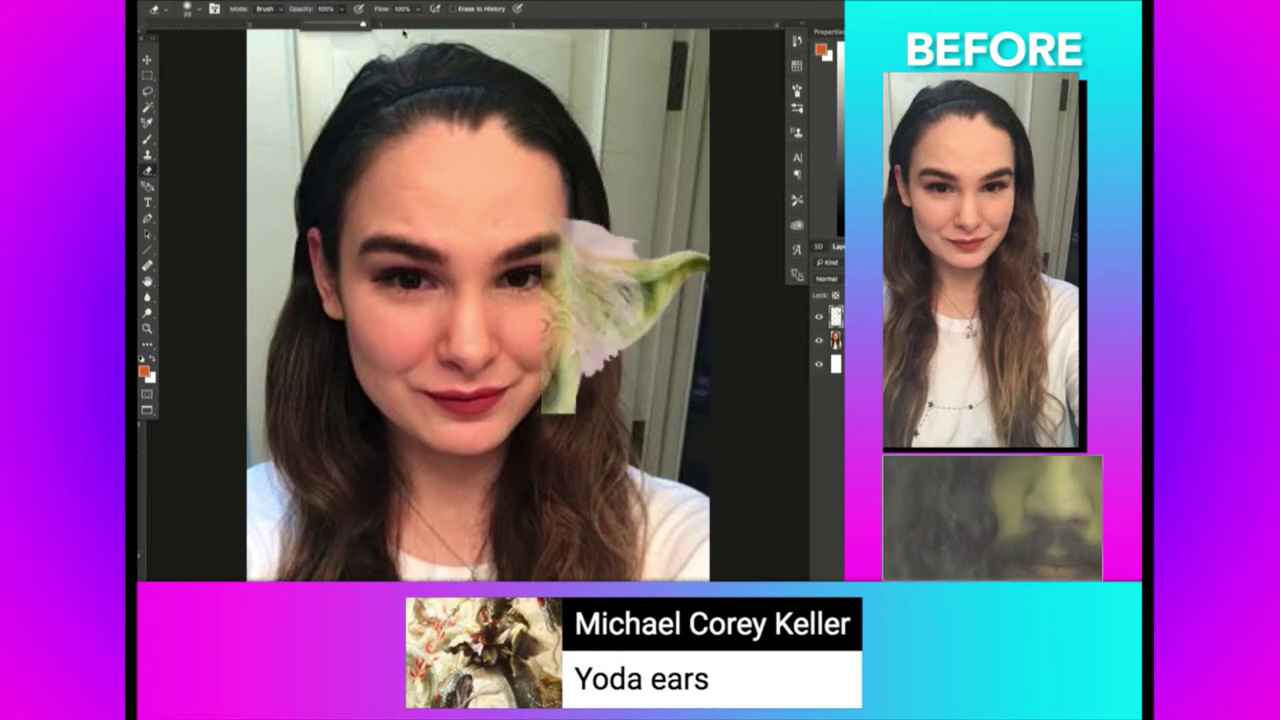
pyautogui.click(514, 190)
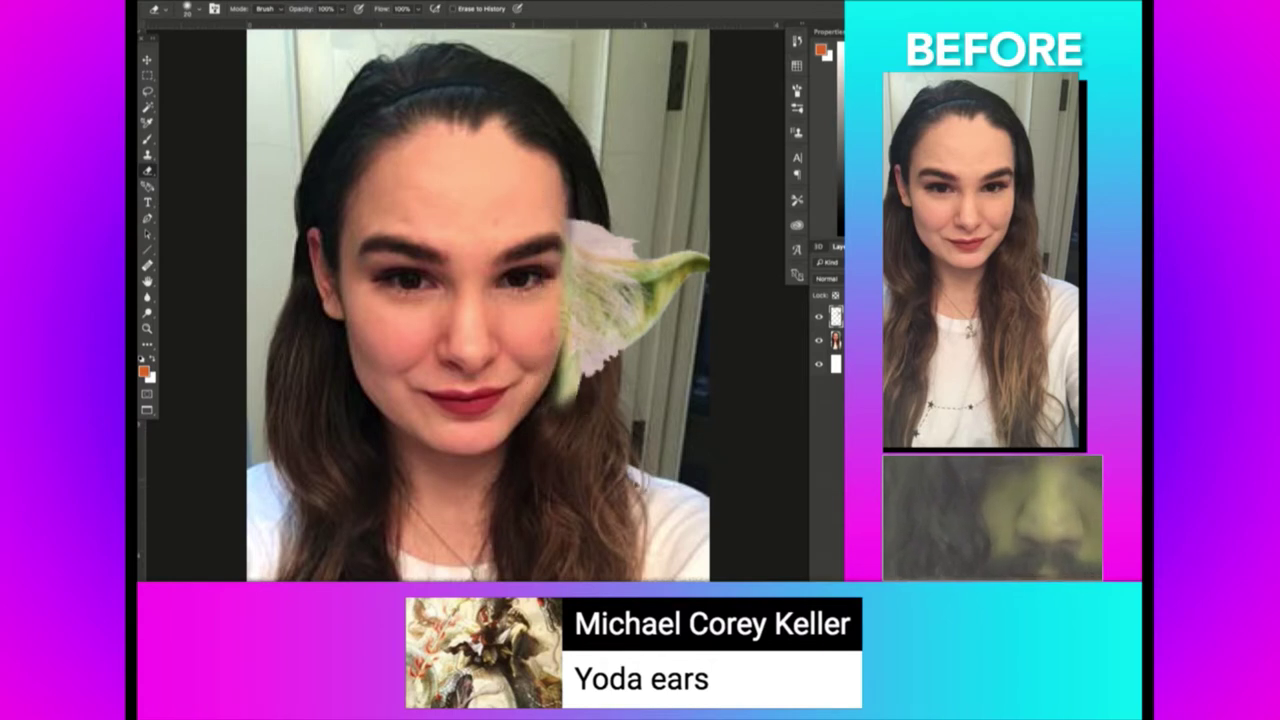
pyautogui.hotkey('ctrl', 't')
pyautogui.moveTo(655, 470); pyautogui.dragTo(630, 478)
# Commit the ear's rotation, scale it down and shift it slightly left and up.
pyautogui.press('Return')
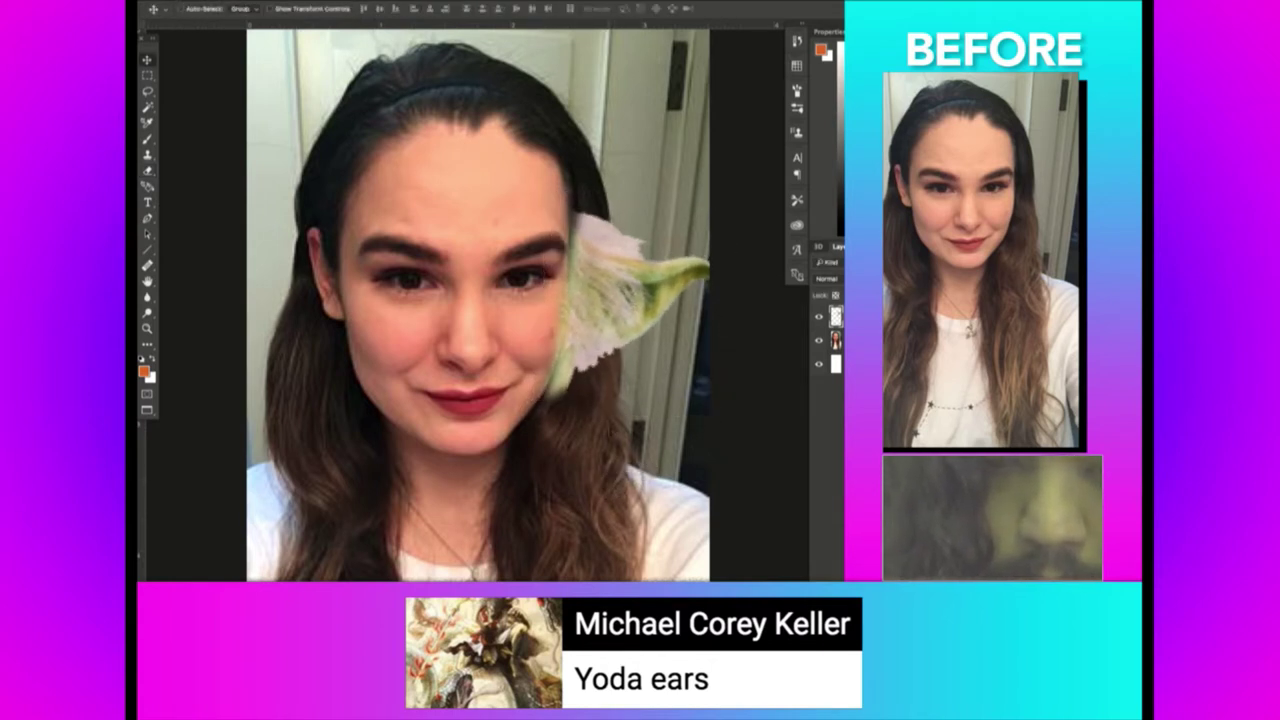
pyautogui.moveTo(595, 422); pyautogui.dragTo(600, 428)
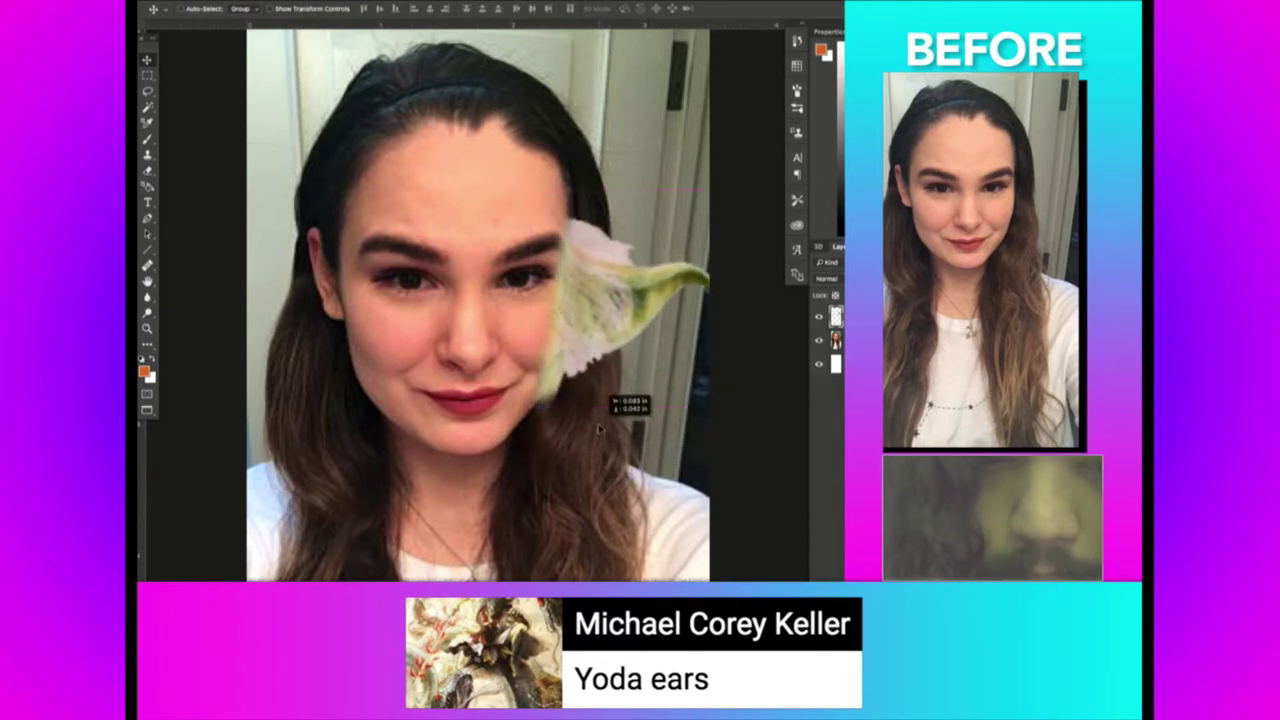
pyautogui.hotkey('ctrl', 't')
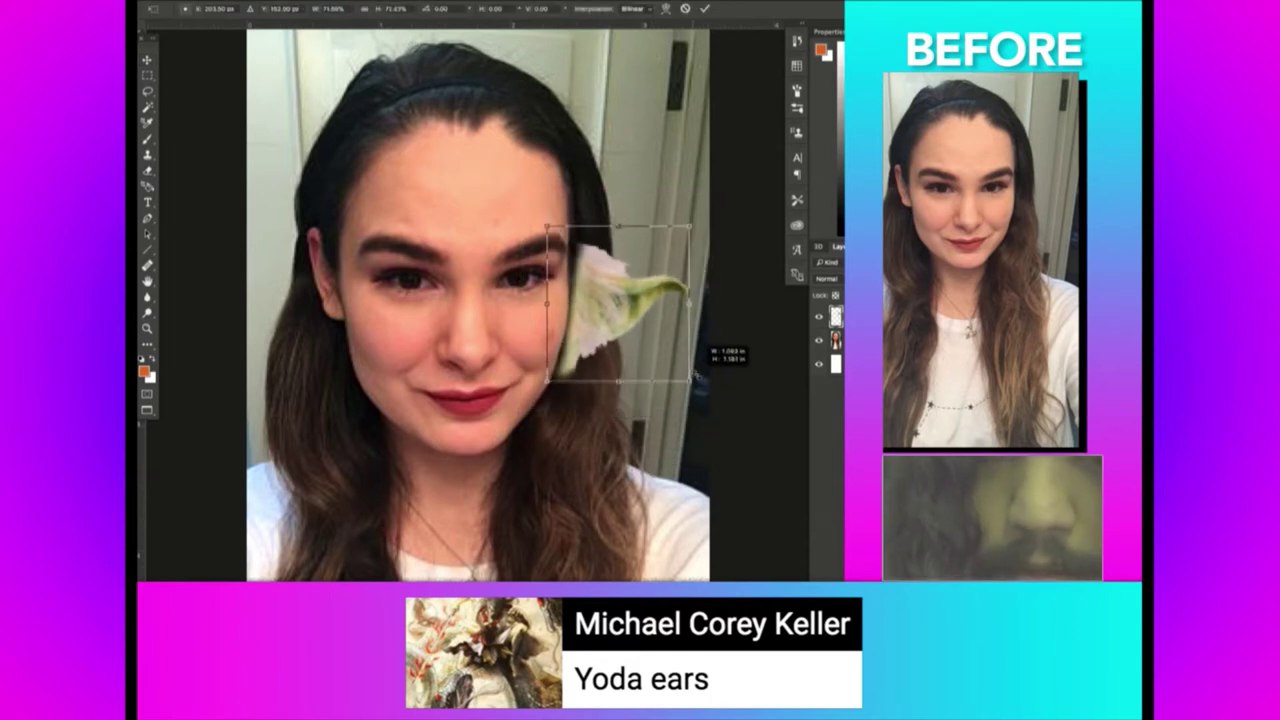
pyautogui.moveTo(716, 410); pyautogui.dragTo(695, 372)
pyautogui.press('Return')
pyautogui.moveTo(632, 285); pyautogui.dragTo(621, 279)
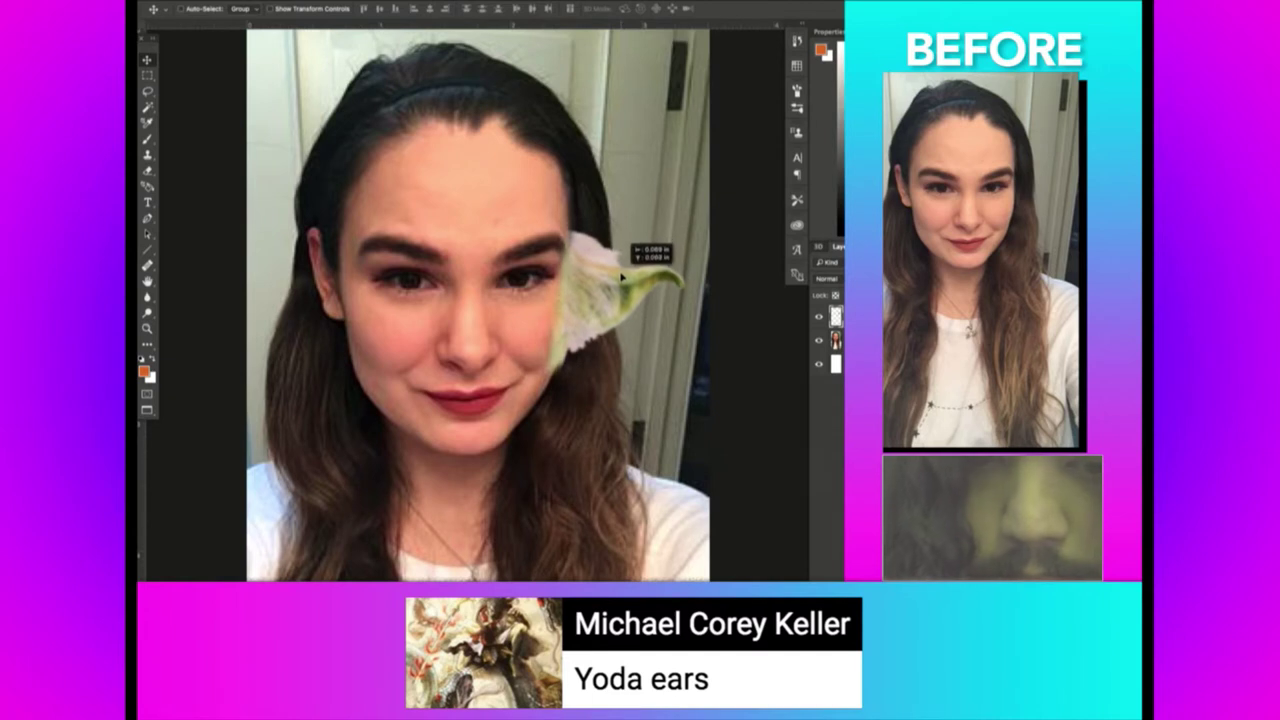
# Erase the right ear's edges and nudge it into final position.
pyautogui.press('e')
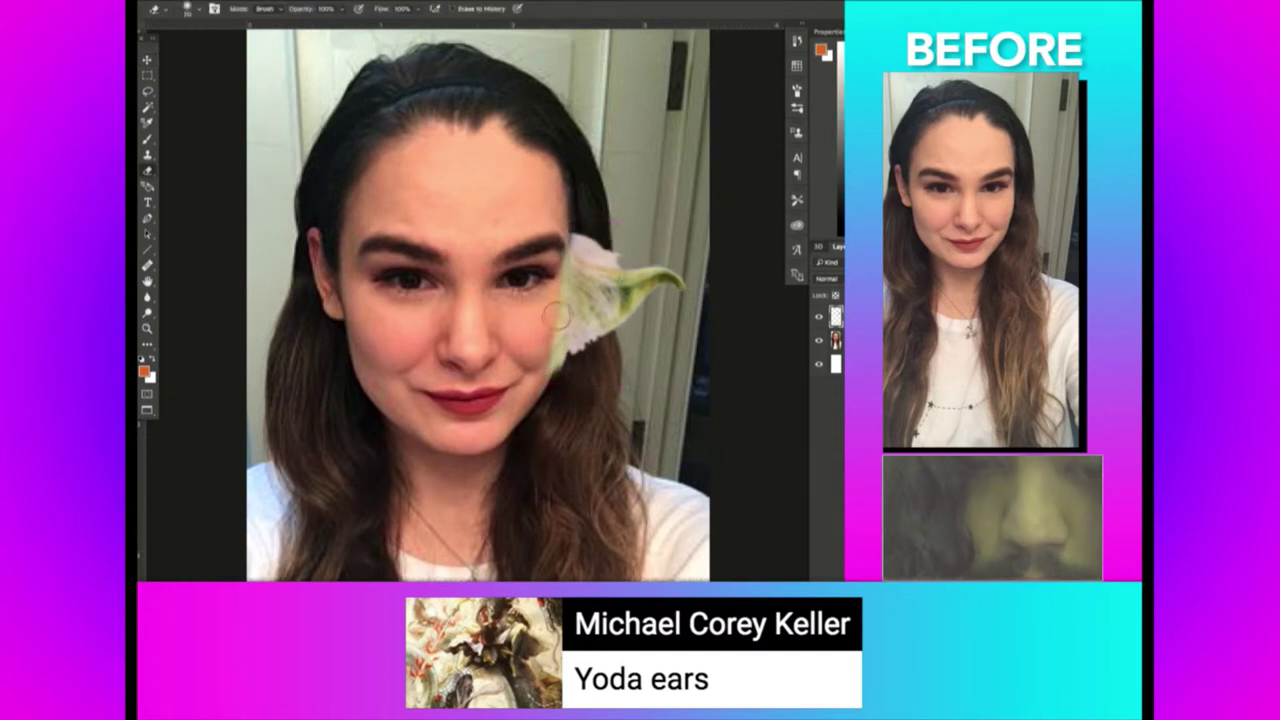
pyautogui.rightClick(562, 320)
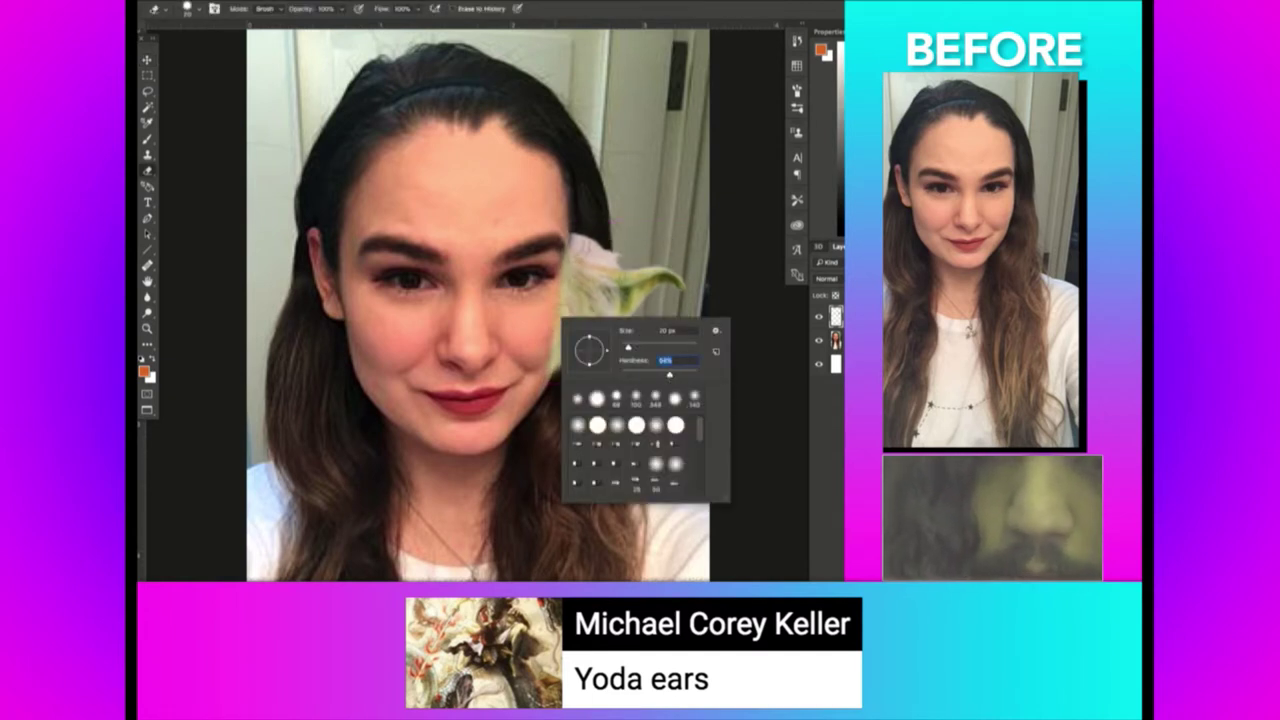
pyautogui.press('Return')
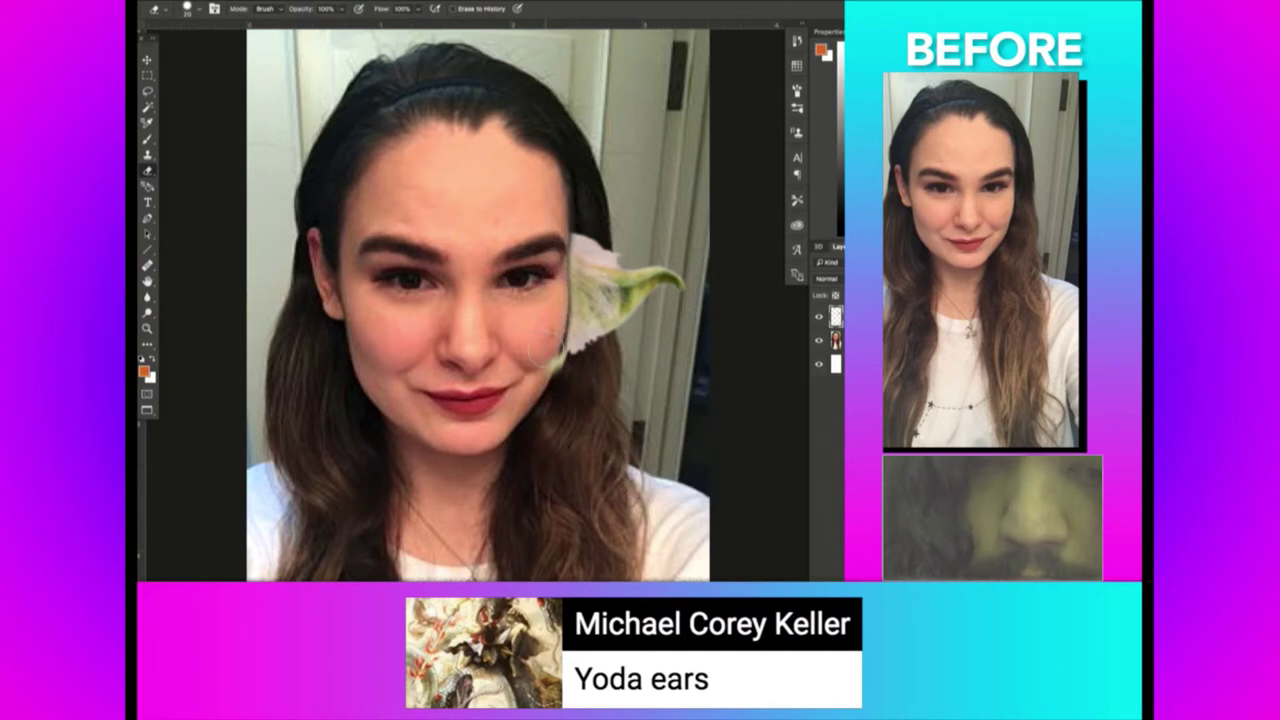
pyautogui.press('v')
pyautogui.moveTo(600, 420); pyautogui.dragTo(641, 450)
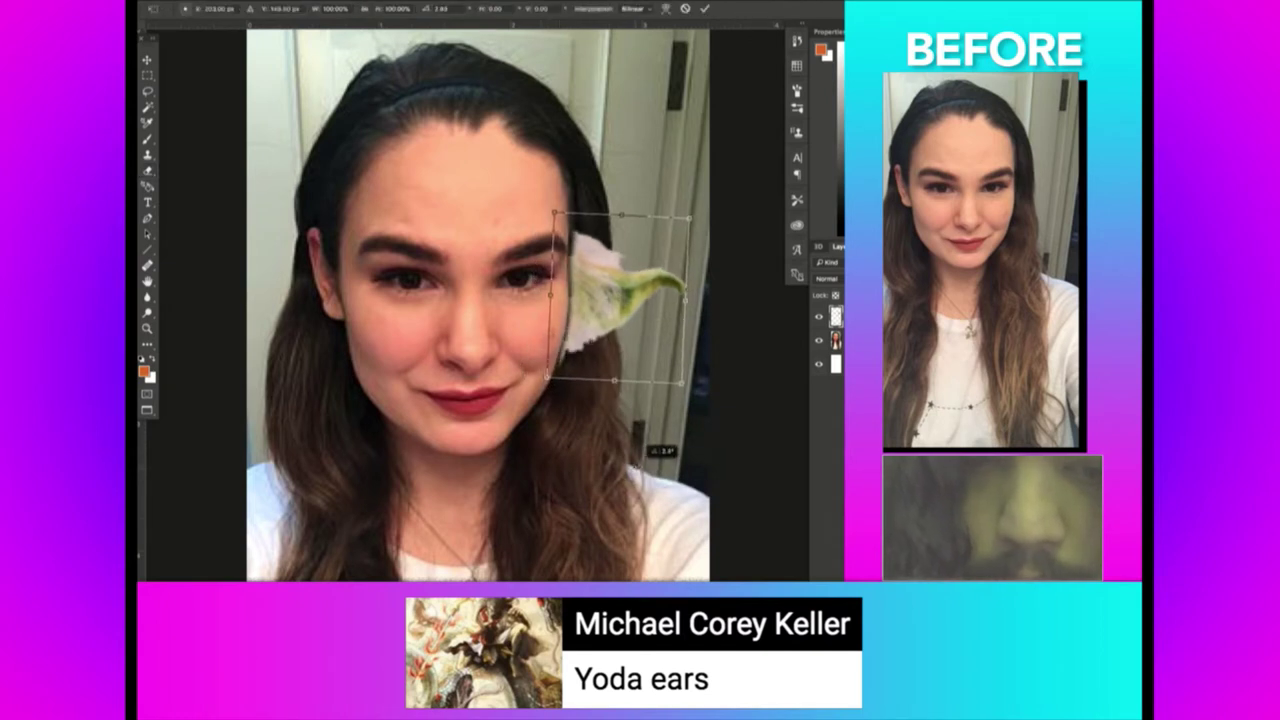
pyautogui.press('Return')
pyautogui.press('Left')
pyautogui.press('Left')
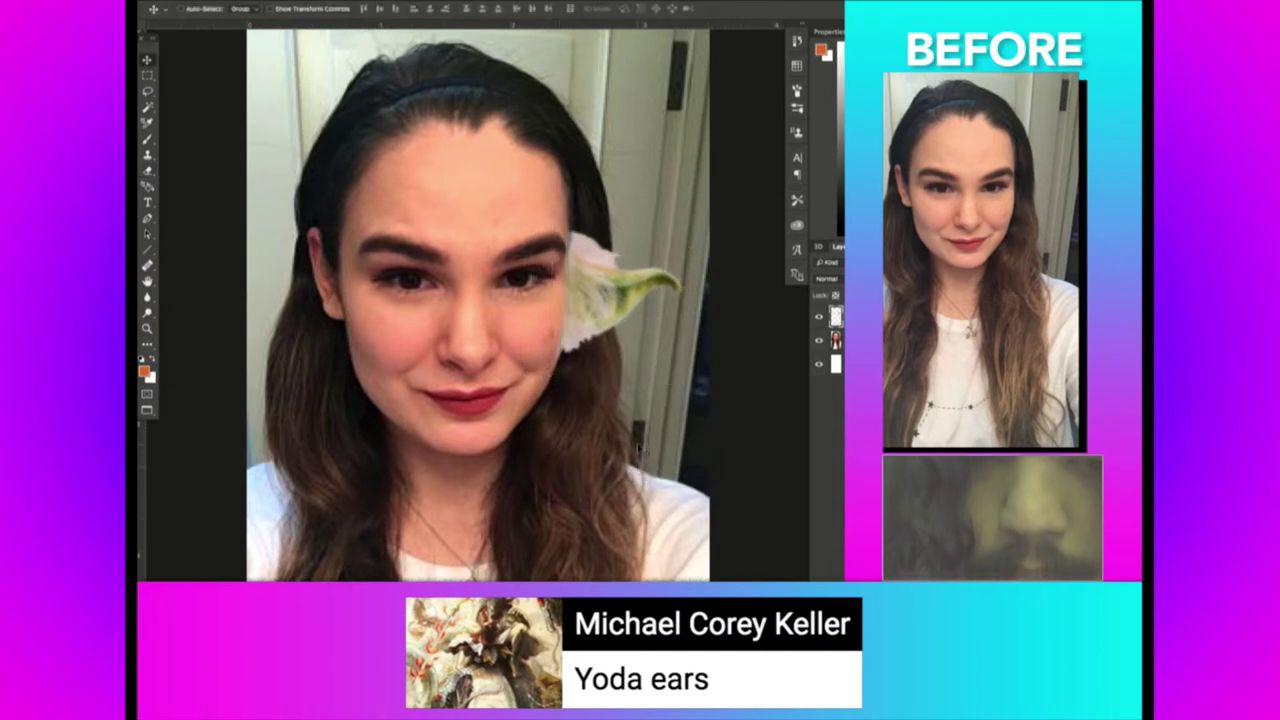
# Duplicate the ear, flip it horizontally and place it on the left of her head.
pyautogui.keyDown('alt'); pyautogui.moveTo(640, 450); pyautogui.dragTo(420, 450); pyautogui.keyUp('alt')
pyautogui.click(280, 0)
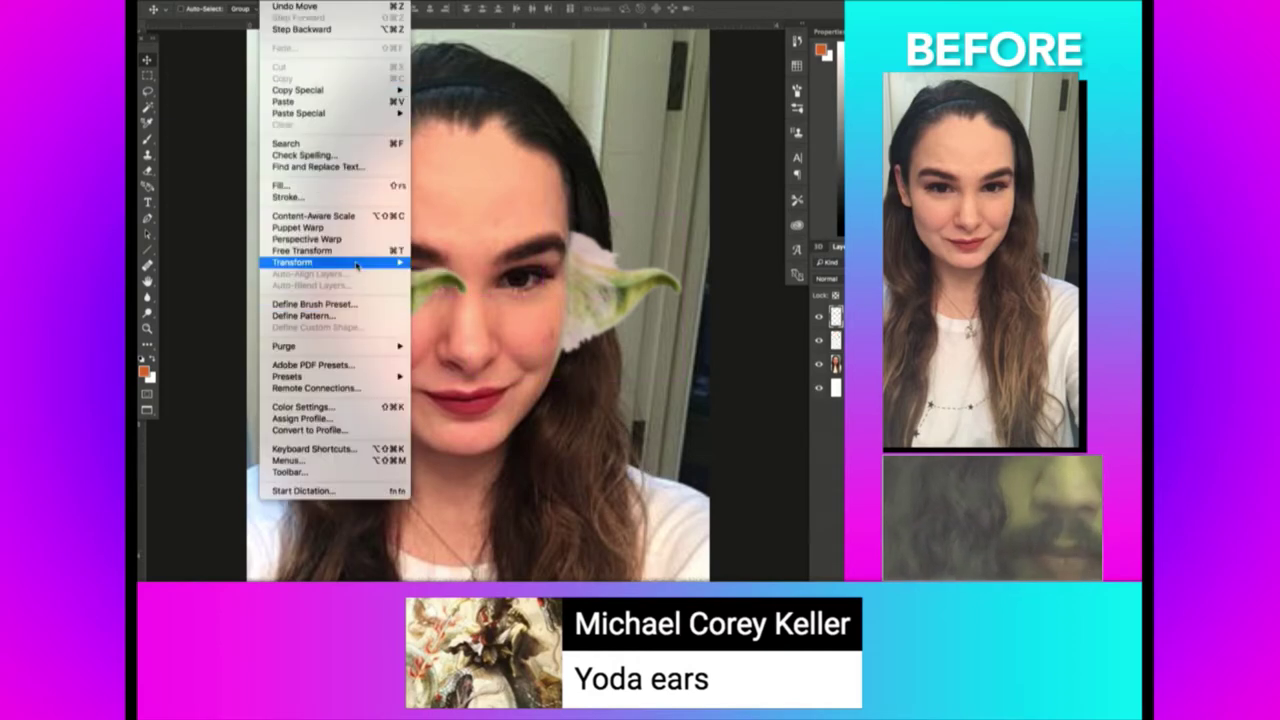
pyautogui.moveTo(300, 262)
pyautogui.click(470, 402)
pyautogui.moveTo(578, 385); pyautogui.dragTo(465, 377)
pyautogui.hotkey('ctrl', 't')
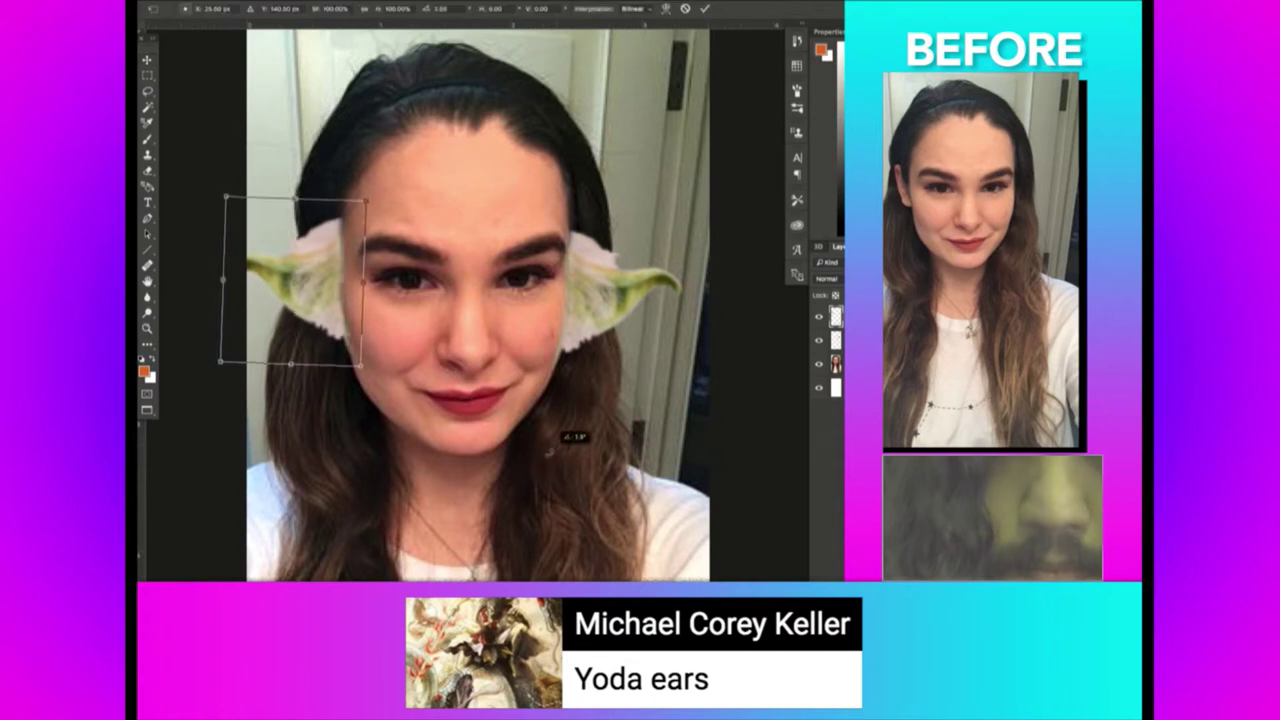
pyautogui.press('Return')
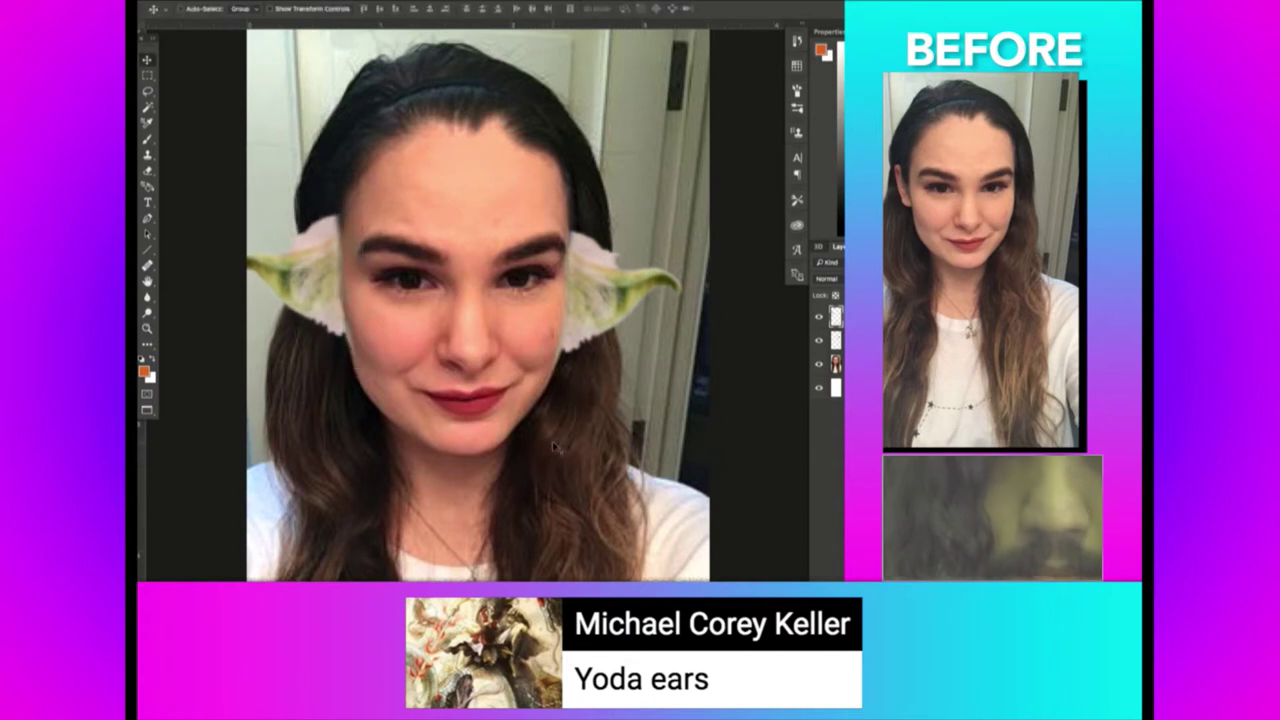
pyautogui.press('e')
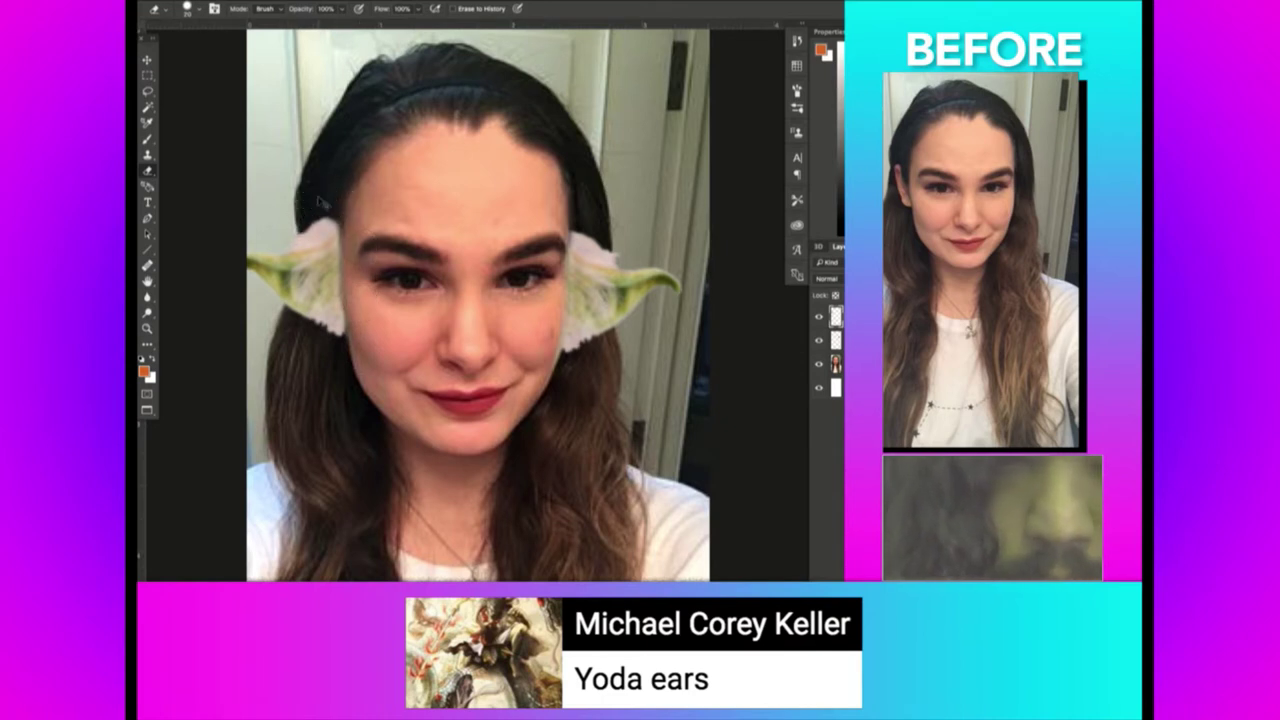
# Darken the ears' midtones with Levels.
pyautogui.hotkey('ctrl', 'l')
pyautogui.moveTo(767, 460); pyautogui.dragTo(789, 459)
pyautogui.press('Return')
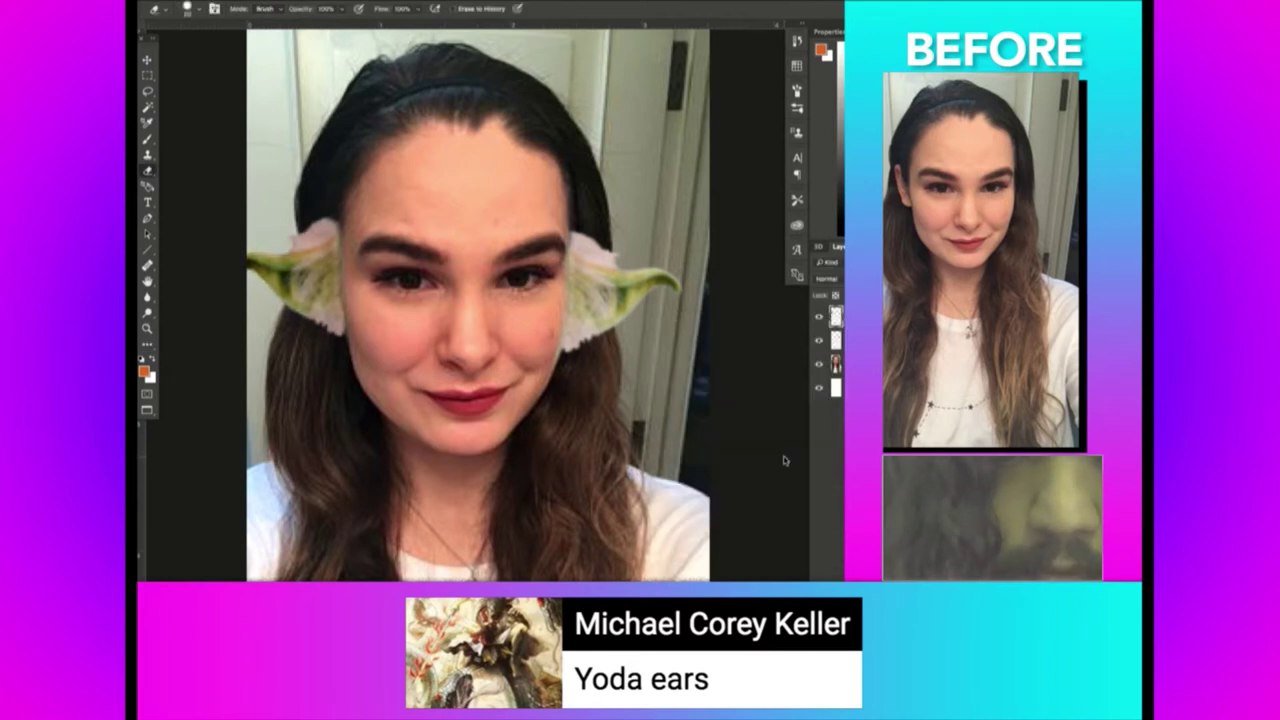
pyautogui.hotkey('ctrl', 'l')
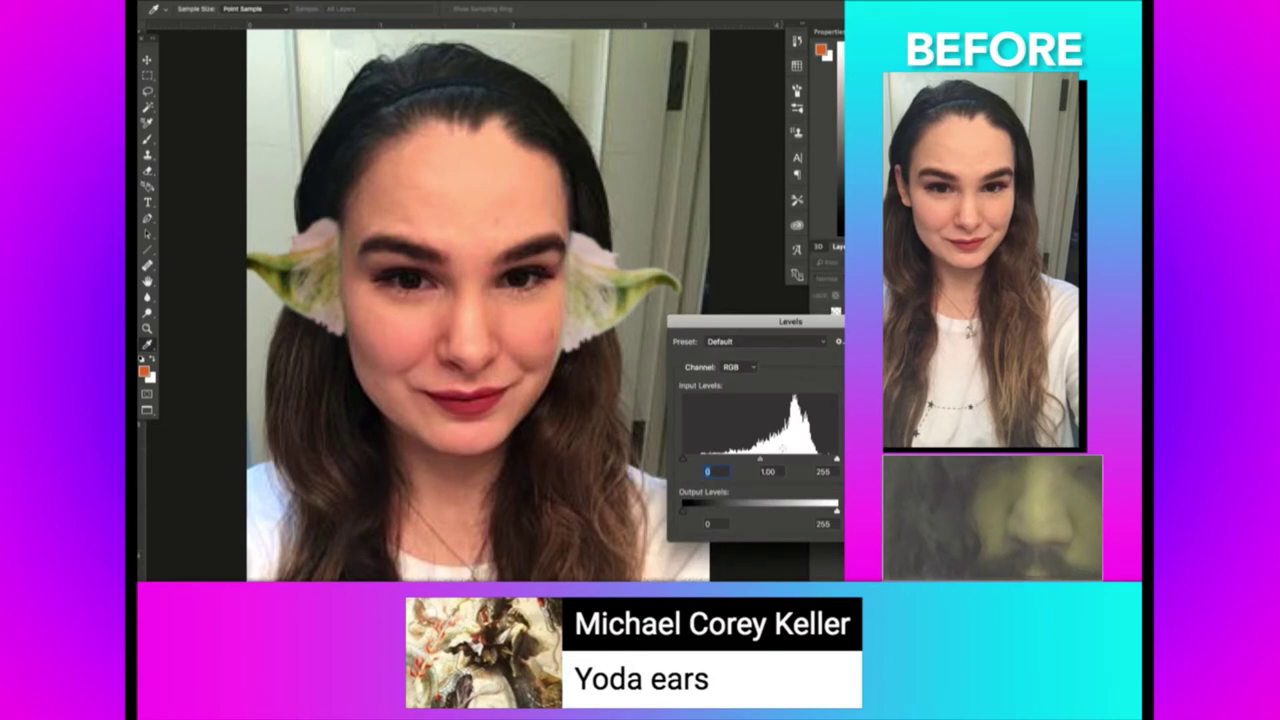
# Darken the ears' midtones slightly more with Levels and check the whole photo.
pyautogui.moveTo(768, 461); pyautogui.dragTo(783, 462)
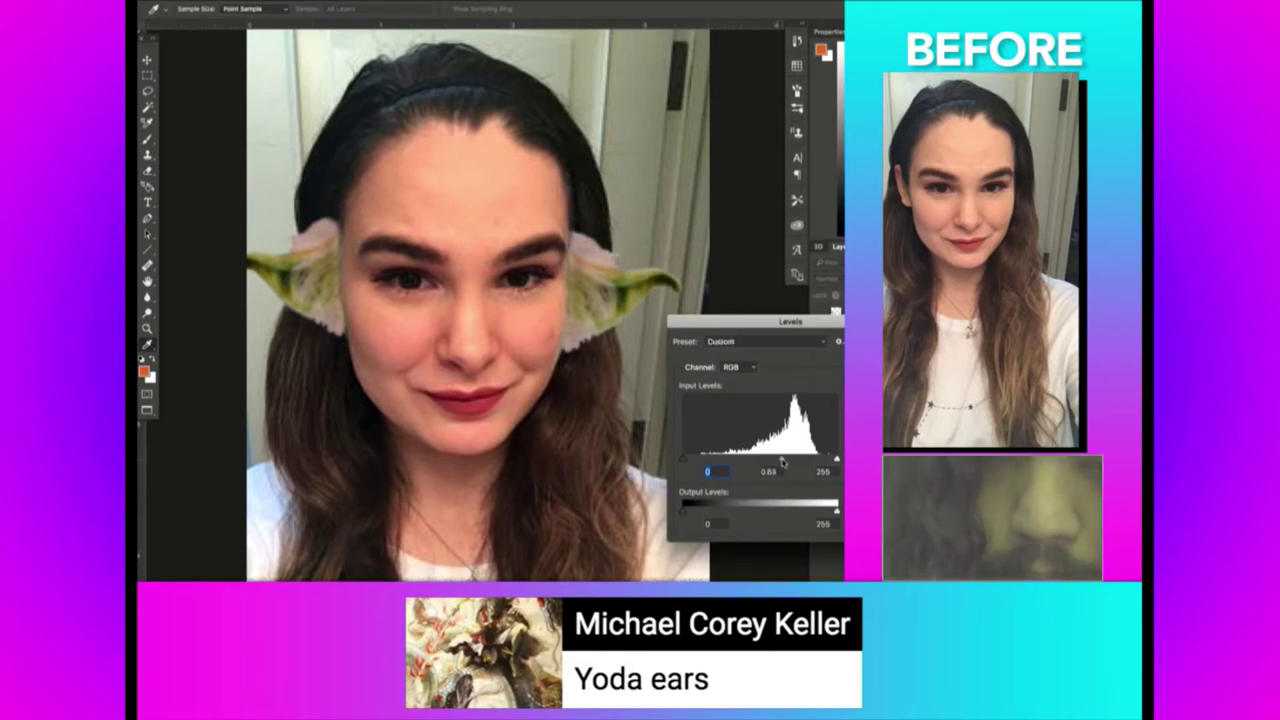
pyautogui.press('Return')
pyautogui.press('z')
pyautogui.keyDown('alt'); pyautogui.click(420, 249); pyautogui.keyUp('alt')
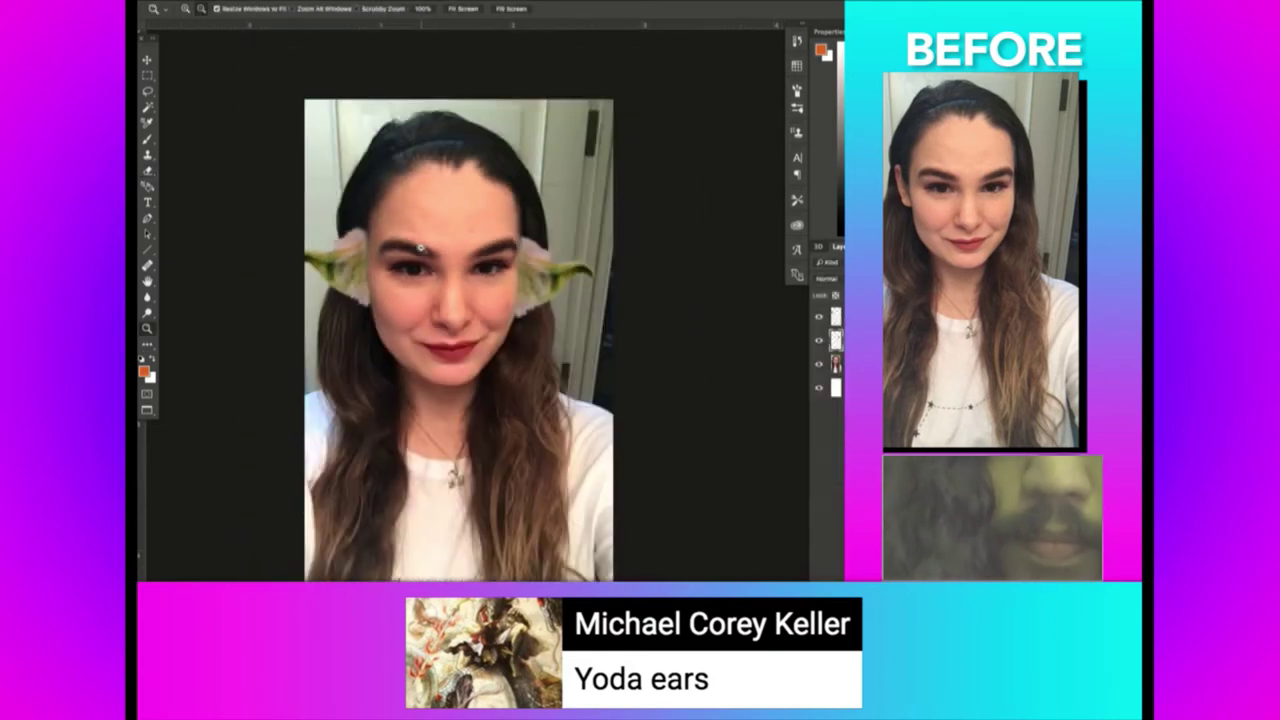
pyautogui.click(420, 249)
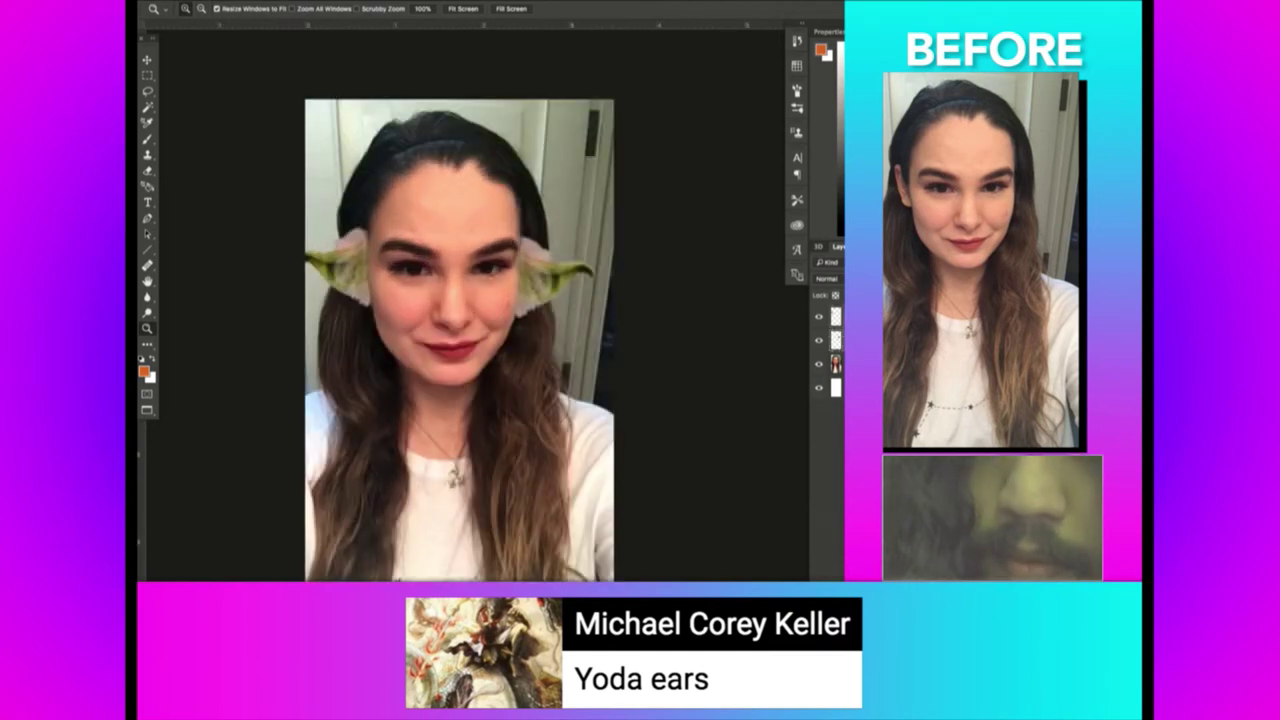
# Try a red Color Balance shift and a Hue/Saturation hue shift, discarding both.
pyautogui.hotkey('ctrl', 'b')
pyautogui.moveTo(753, 107); pyautogui.dragTo(794, 105)
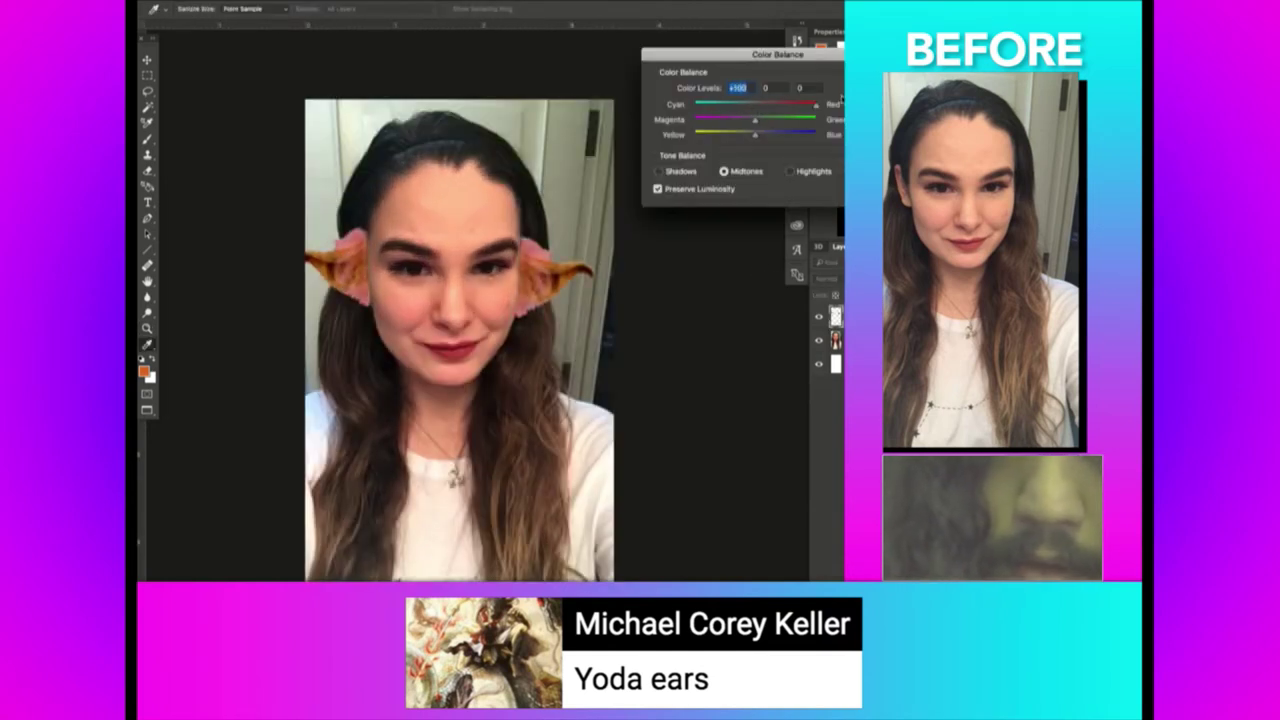
pyautogui.press('Escape')
pyautogui.hotkey('ctrl', 'u')
pyautogui.moveTo(736, 262); pyautogui.dragTo(725, 263)
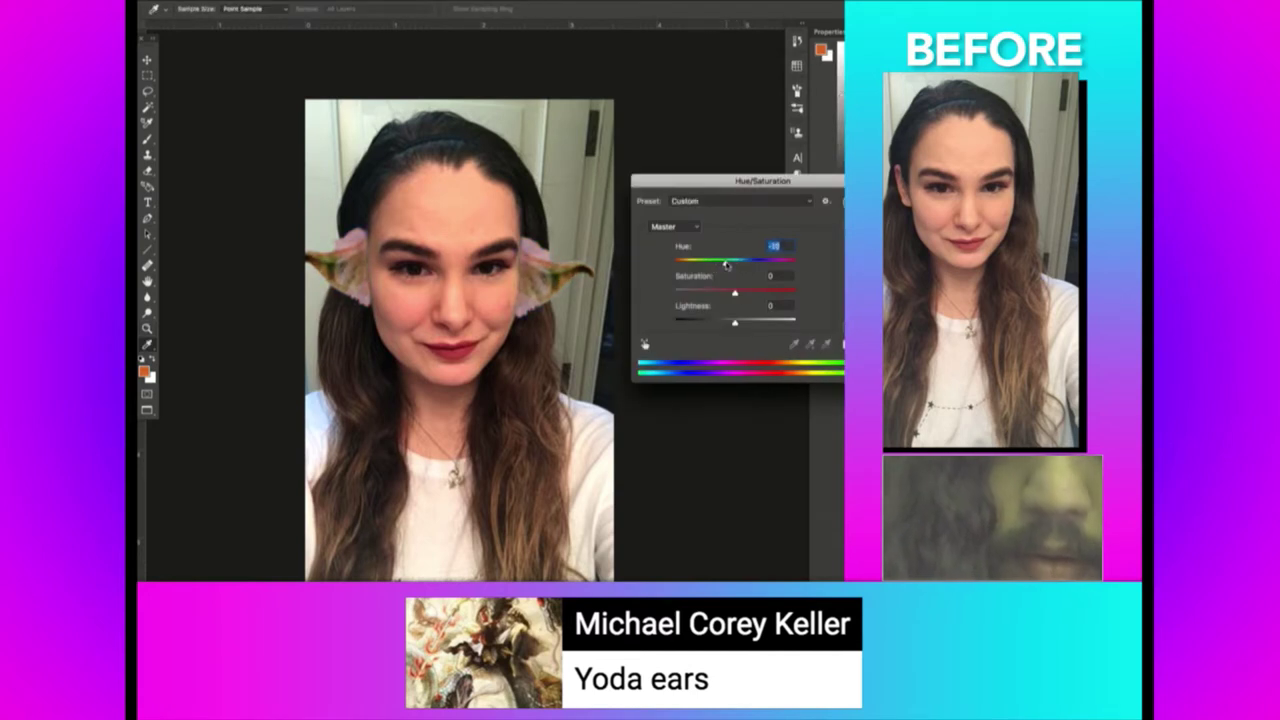
pyautogui.press('Return')
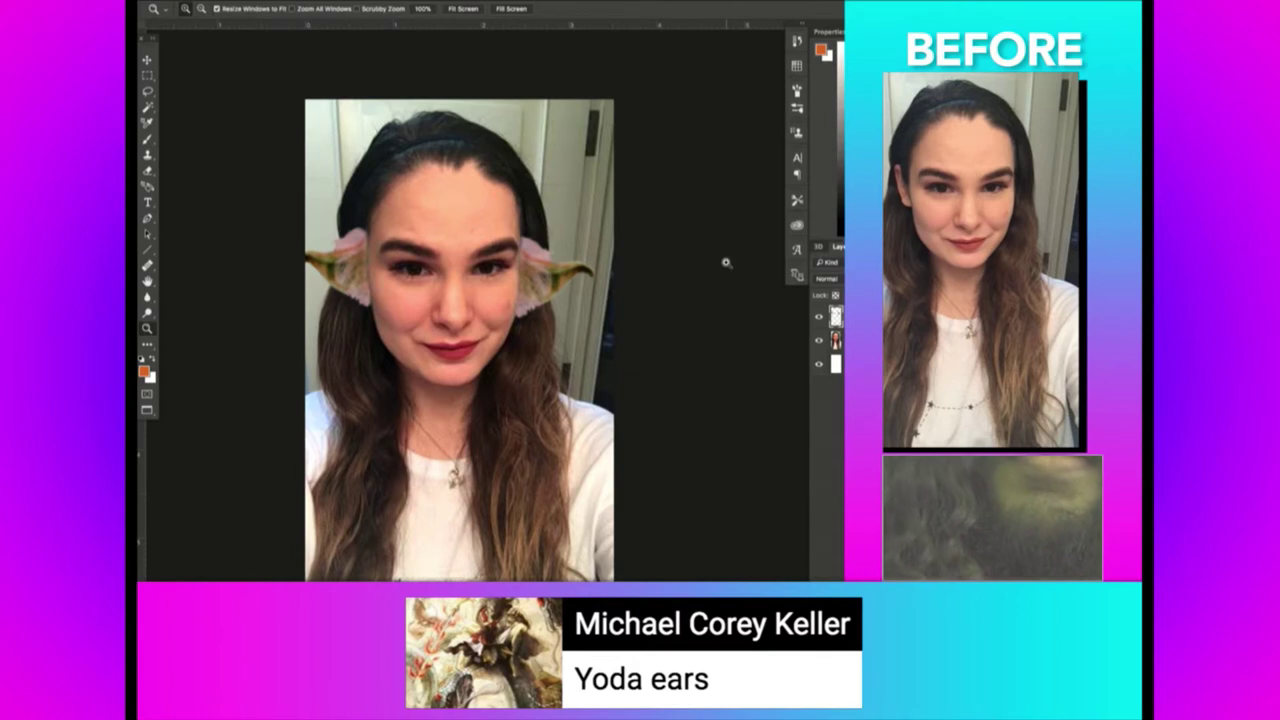
pyautogui.hotkey('ctrl', 'z')
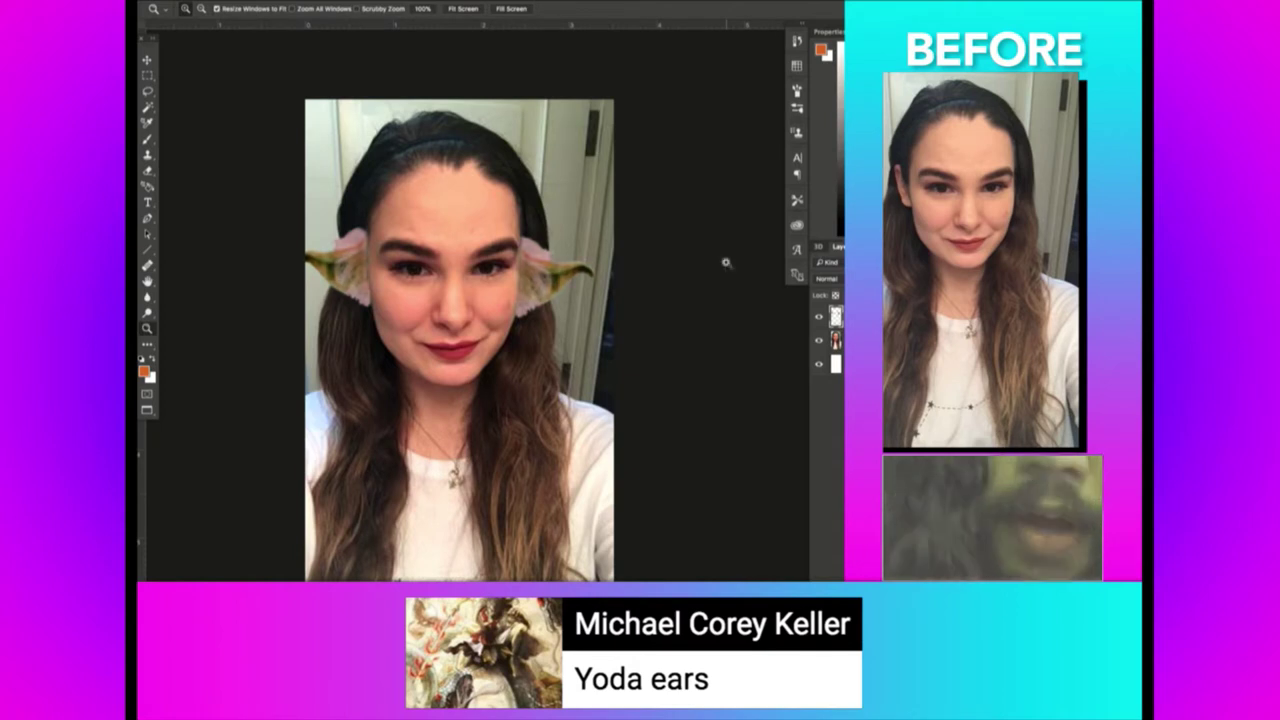
# Brighten the highlights slightly by setting the Levels white input to 249.
pyautogui.hotkey('ctrl', 'l')
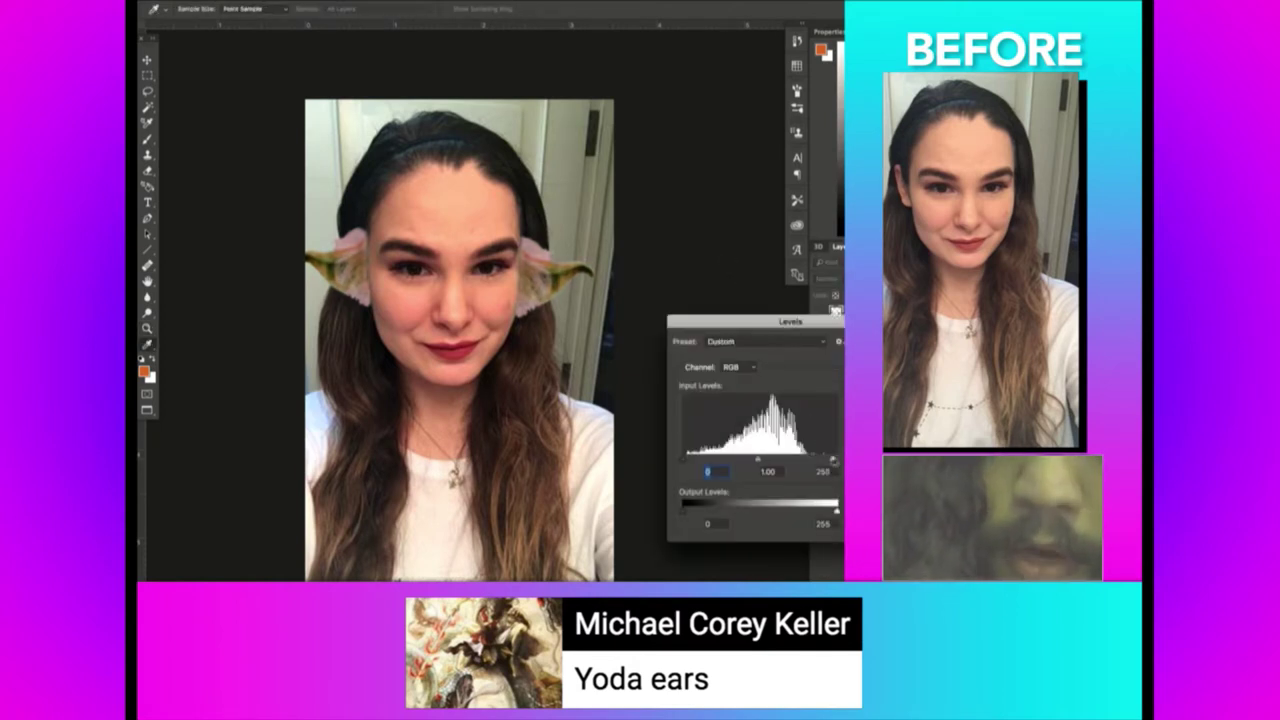
pyautogui.moveTo(835, 460); pyautogui.dragTo(832, 460)
pyautogui.press('Return')
# Copy the woman's left eye onto its own layer and move it onto her forehead.
pyautogui.press('z')
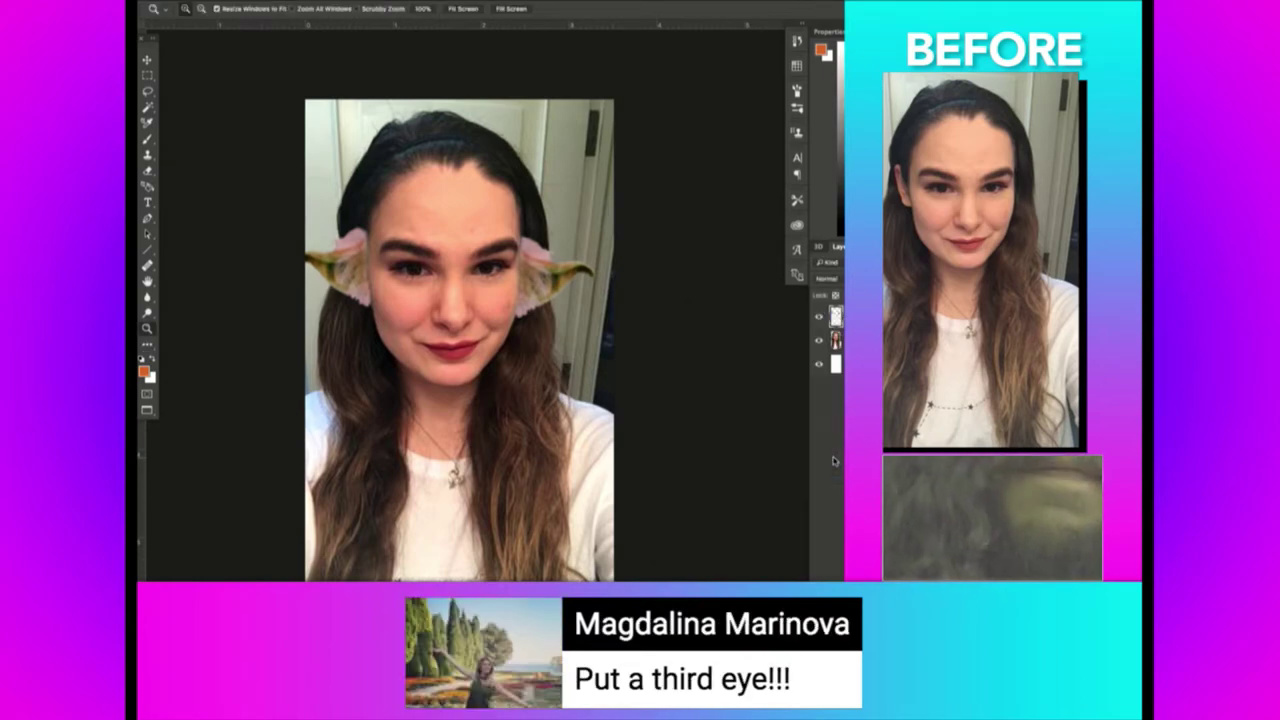
pyautogui.click(416, 236)
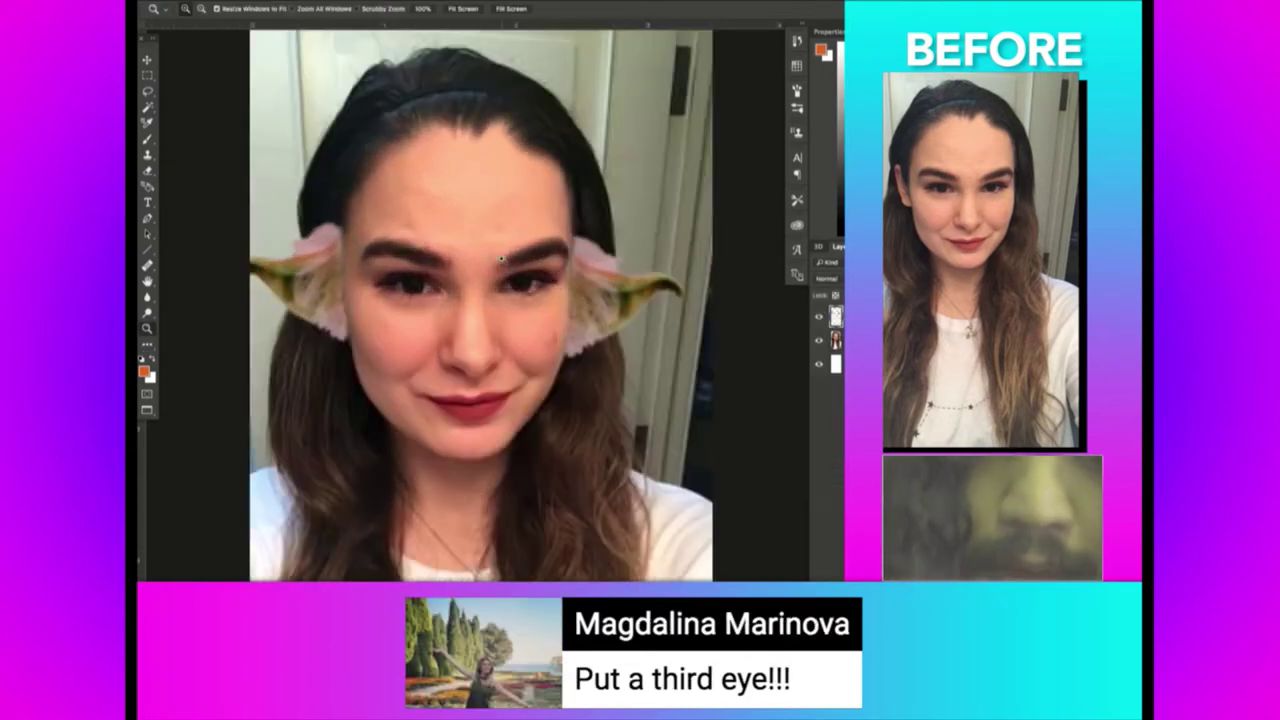
pyautogui.press('m')
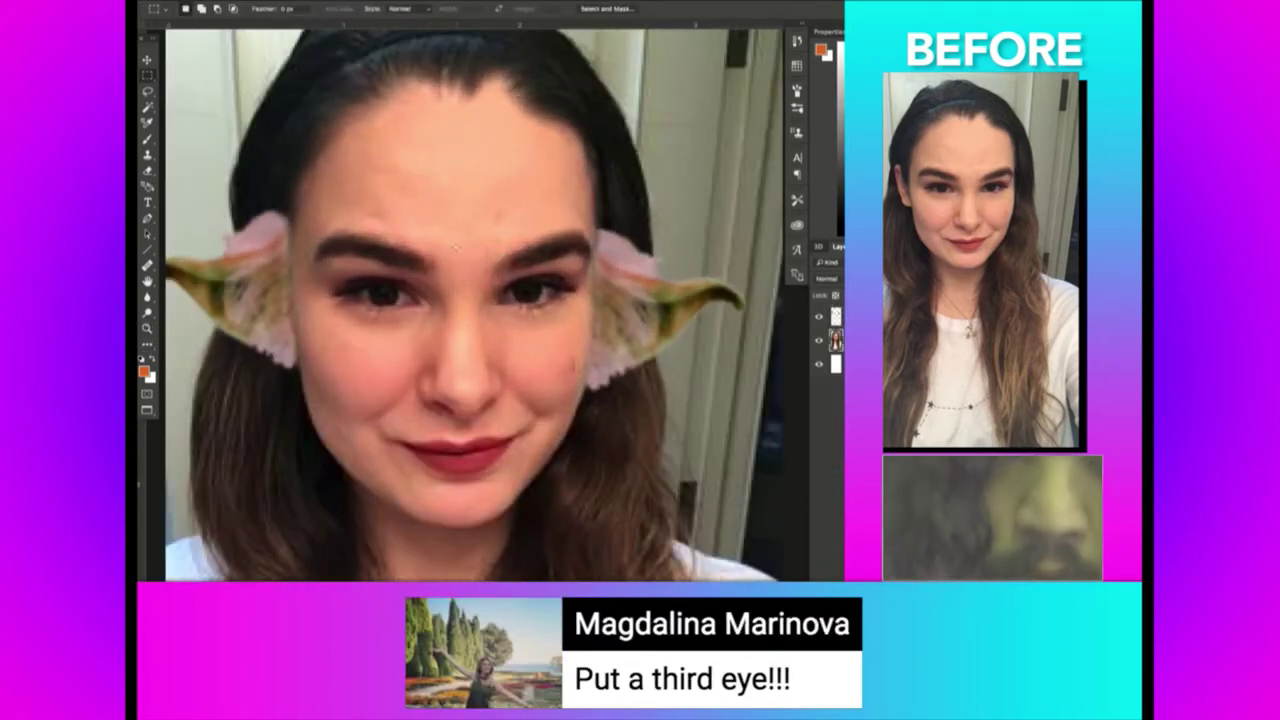
pyautogui.moveTo(375, 315); pyautogui.dragTo(302, 355)
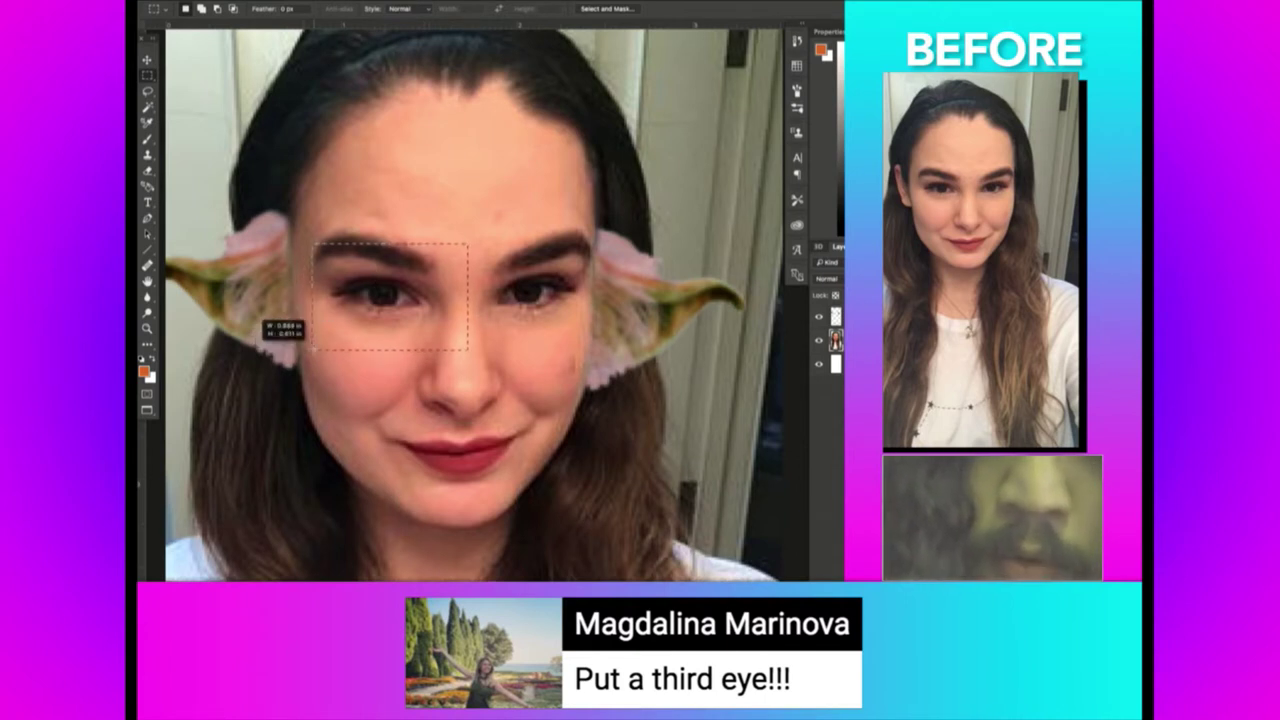
pyautogui.hotkey('ctrl', 'j')
pyautogui.press('v')
pyautogui.moveTo(393, 380); pyautogui.dragTo(484, 268)
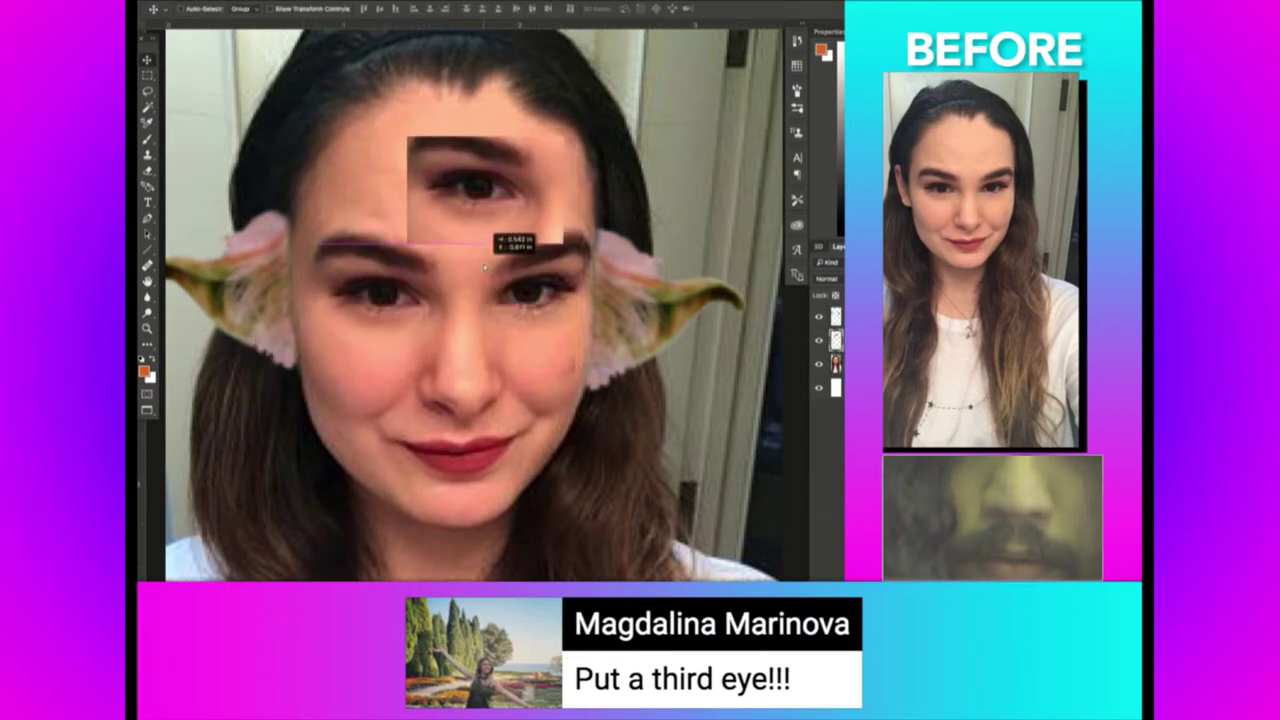
# Erase the hard edges of the forehead eye patch with a soft Eraser.
pyautogui.press('e')
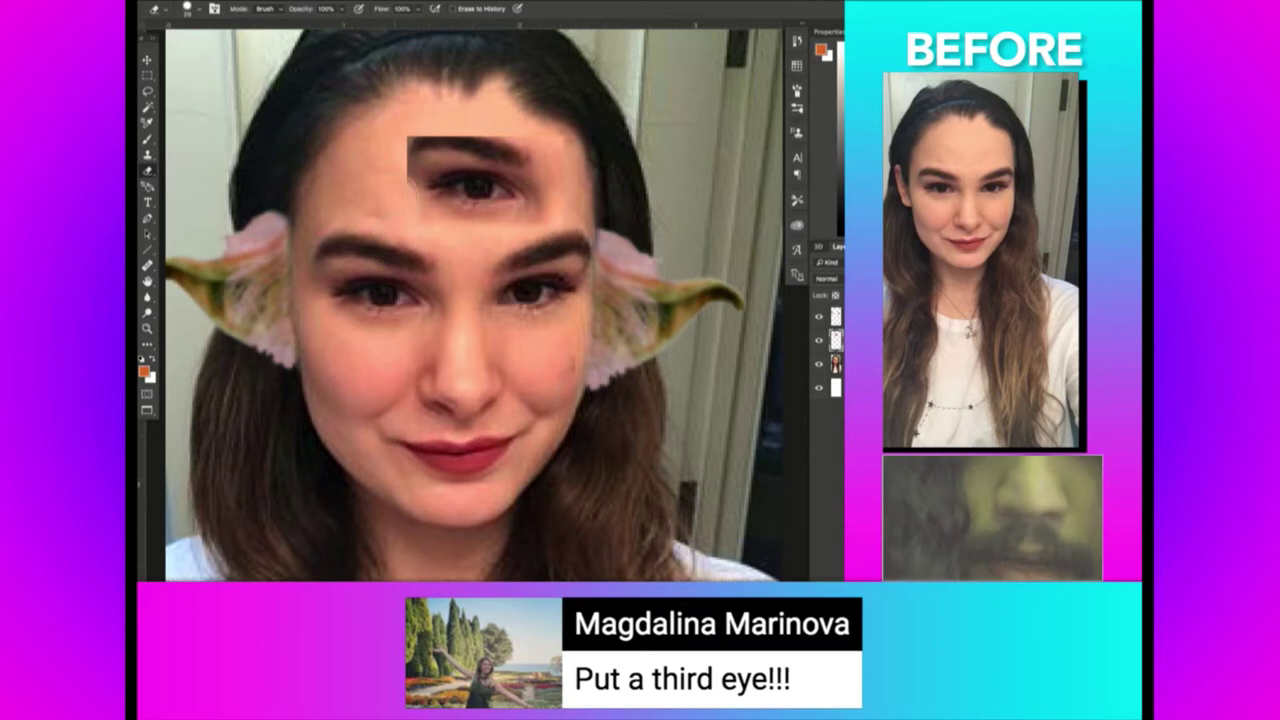
pyautogui.rightClick(488, 135)
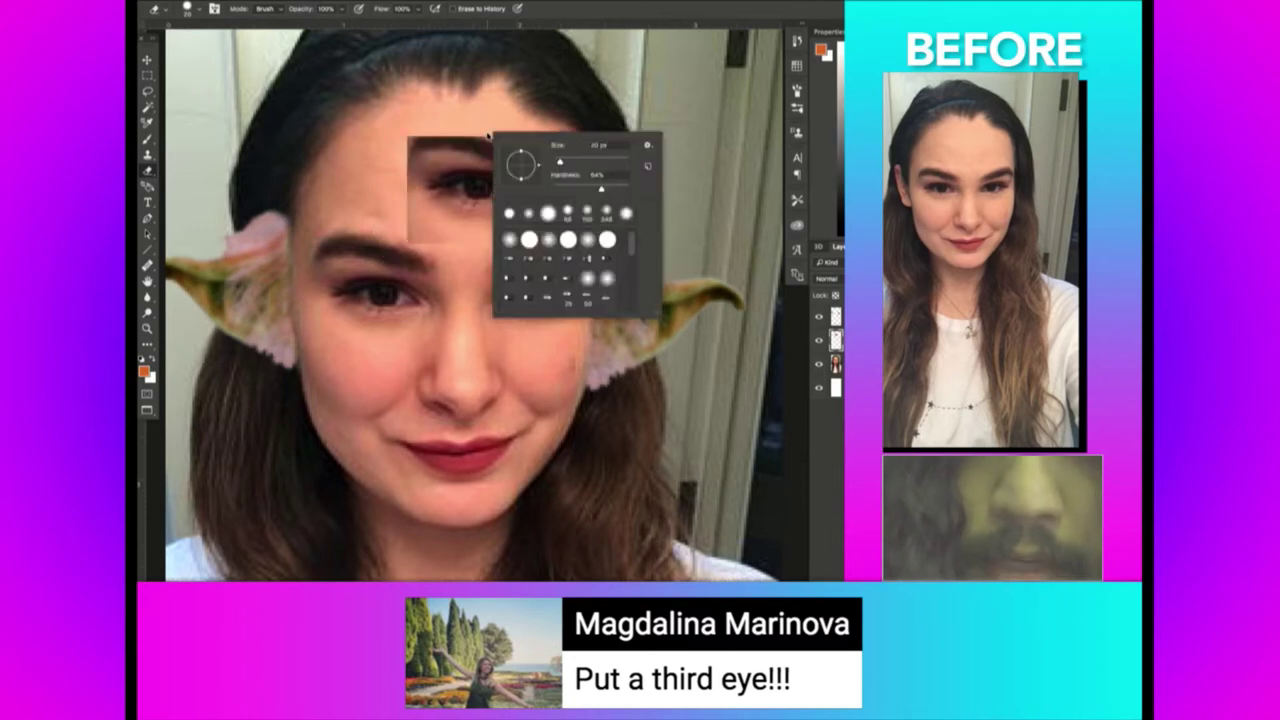
pyautogui.press('Escape')
pyautogui.press('z')
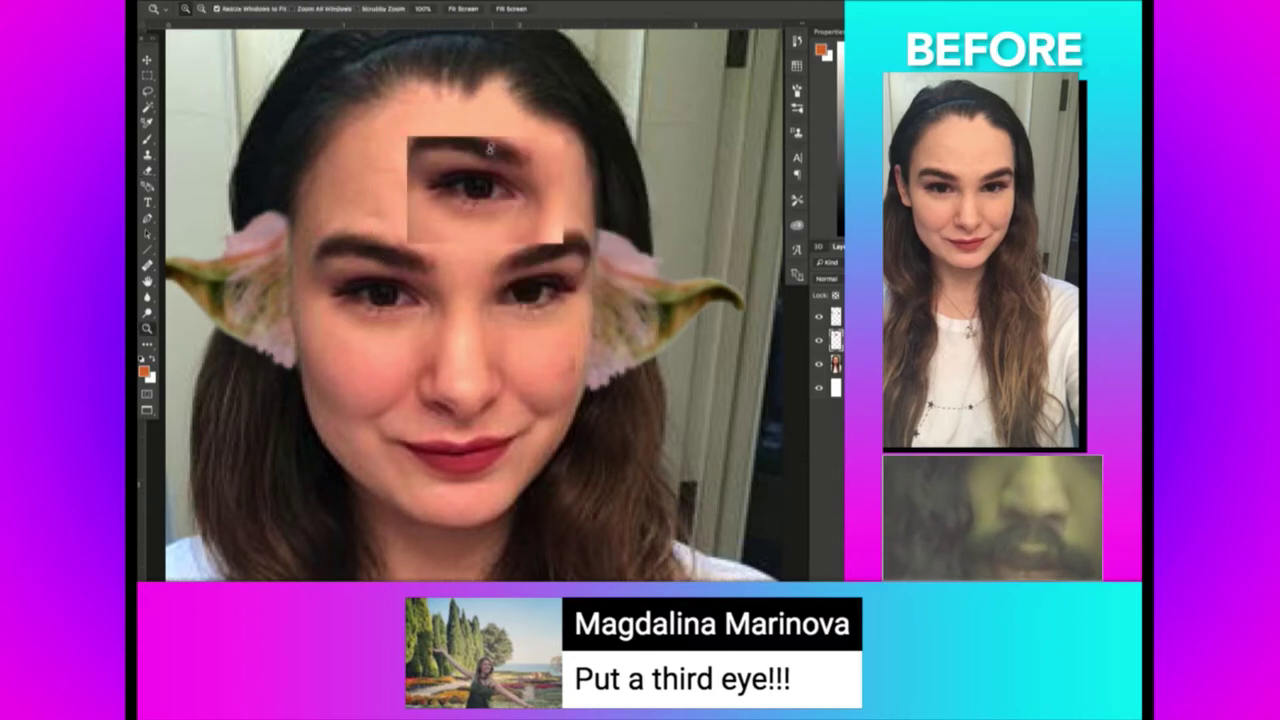
pyautogui.click(489, 152)
pyautogui.click(489, 152)
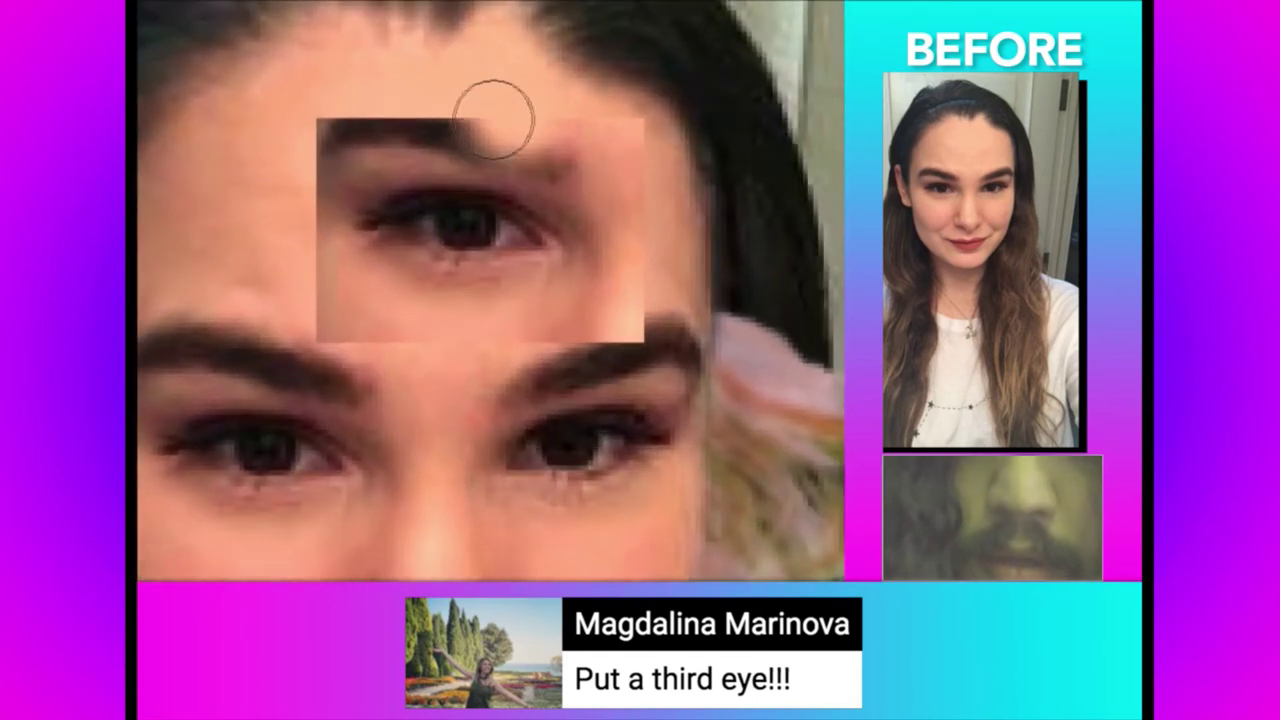
pyautogui.moveTo(493, 118)
pyautogui.mouseDown()
pyautogui.moveTo(631, 149)
pyautogui.moveTo(657, 297)
pyautogui.moveTo(500, 349)
pyautogui.moveTo(357, 349)
pyautogui.moveTo(297, 256)
pyautogui.moveTo(286, 177)
pyautogui.moveTo(349, 131)
pyautogui.moveTo(480, 114)
pyautogui.moveTo(335, 105)
pyautogui.moveTo(329, 177)
pyautogui.moveTo(425, 130)
pyautogui.moveTo(480, 129)
pyautogui.moveTo(574, 166)
pyautogui.moveTo(629, 220)
pyautogui.moveTo(510, 135)
pyautogui.moveTo(388, 152)
pyautogui.mouseUp()
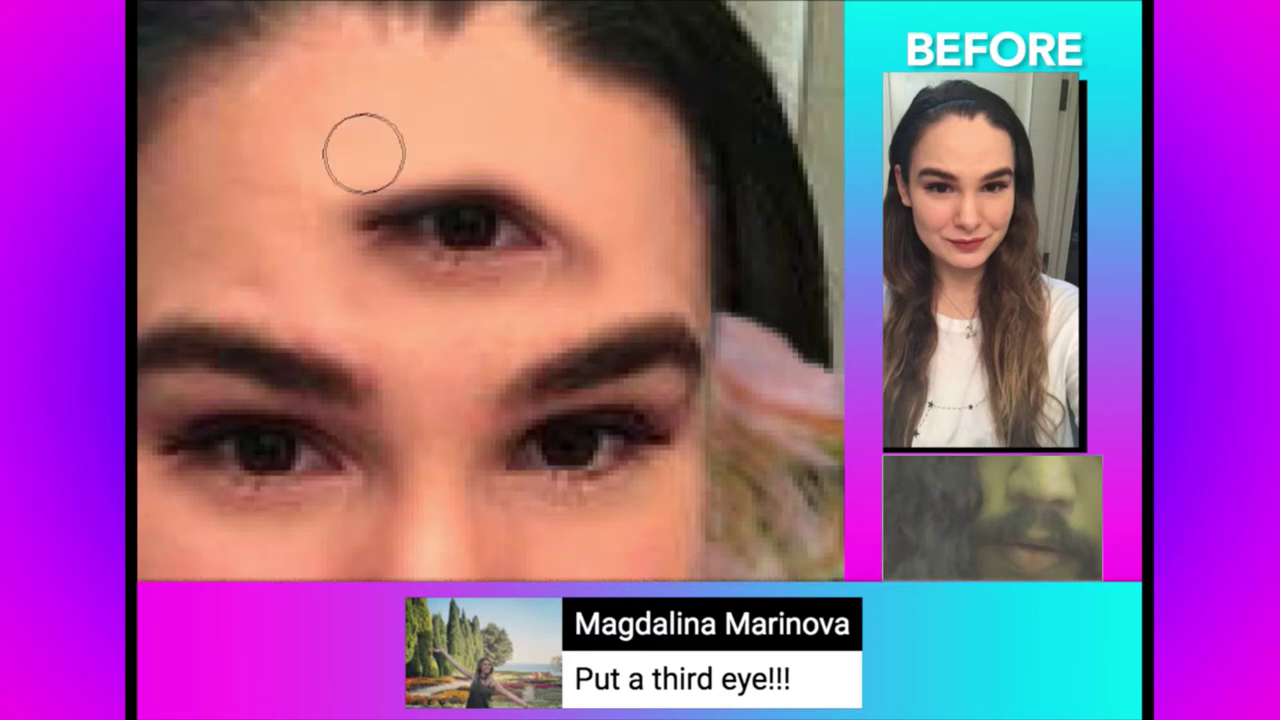
pyautogui.press('z')
pyautogui.keyDown('alt'); pyautogui.click(297, 182); pyautogui.keyUp('alt')
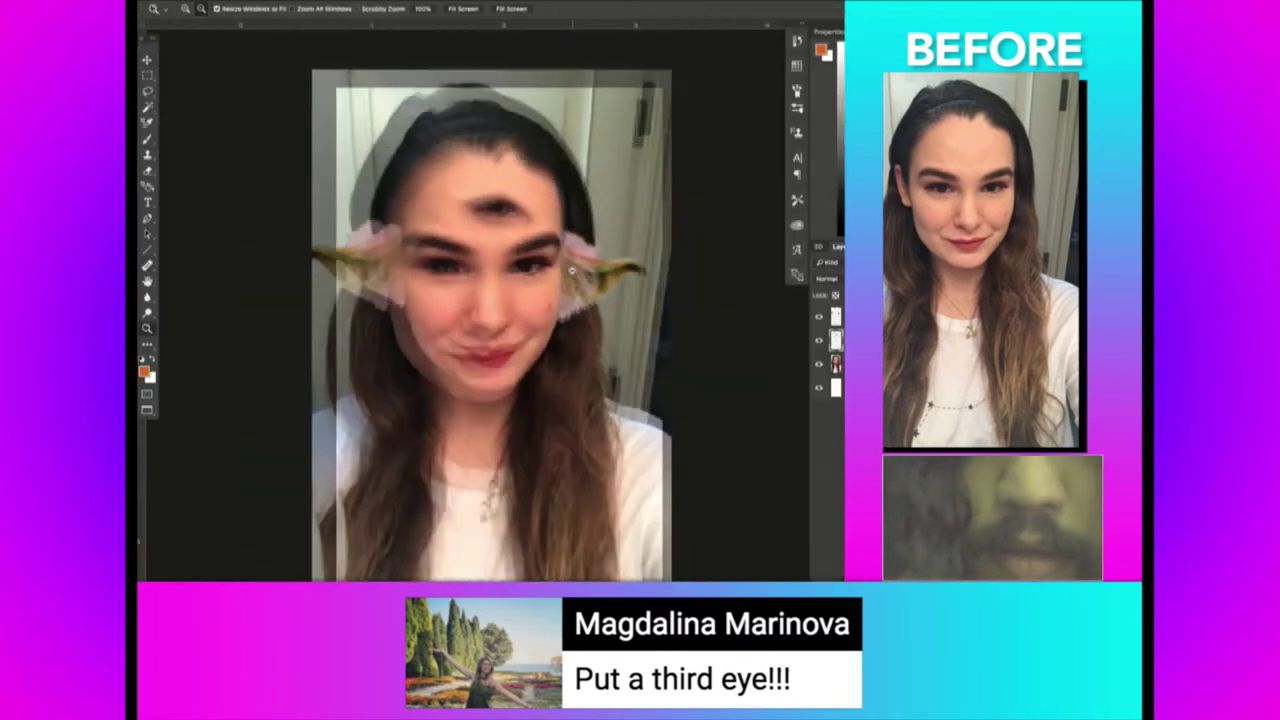
# Nudge the third eye right and brighten it with Levels midtone, highlight and shadow tweaks.
pyautogui.moveTo(548, 272); pyautogui.dragTo(562, 272)
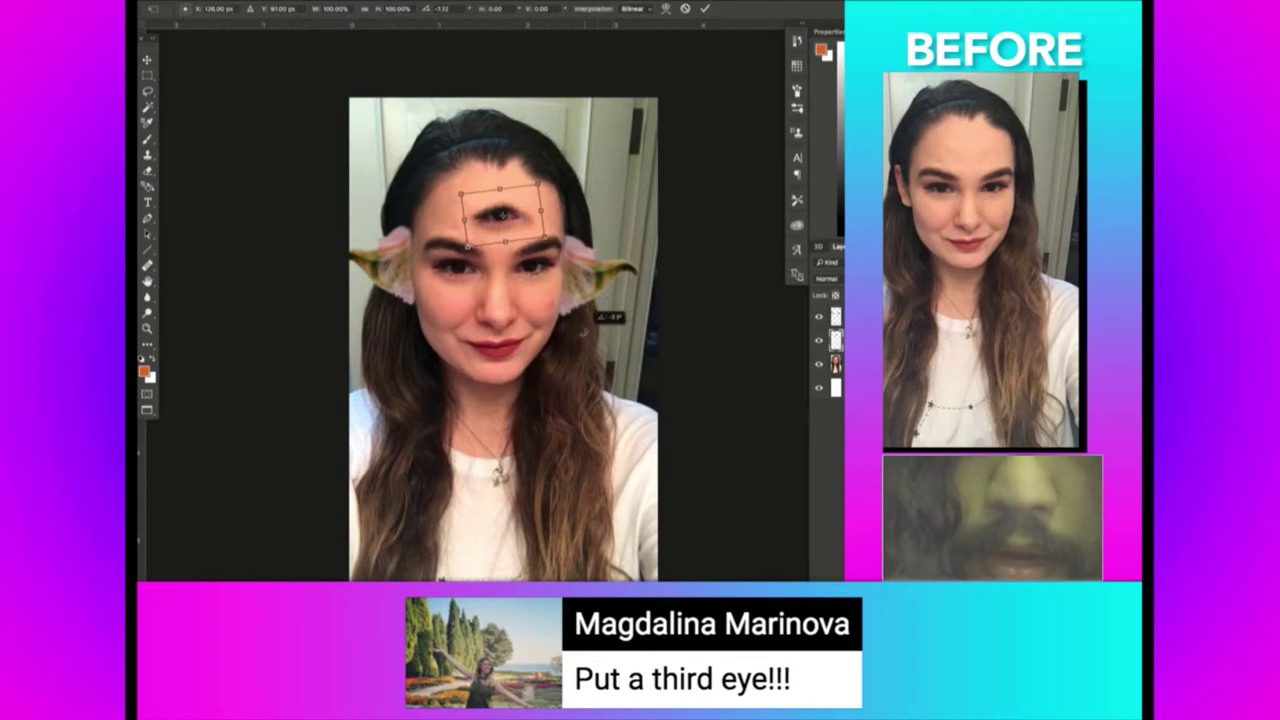
pyautogui.press('Return')
pyautogui.hotkey('ctrl', 'l')
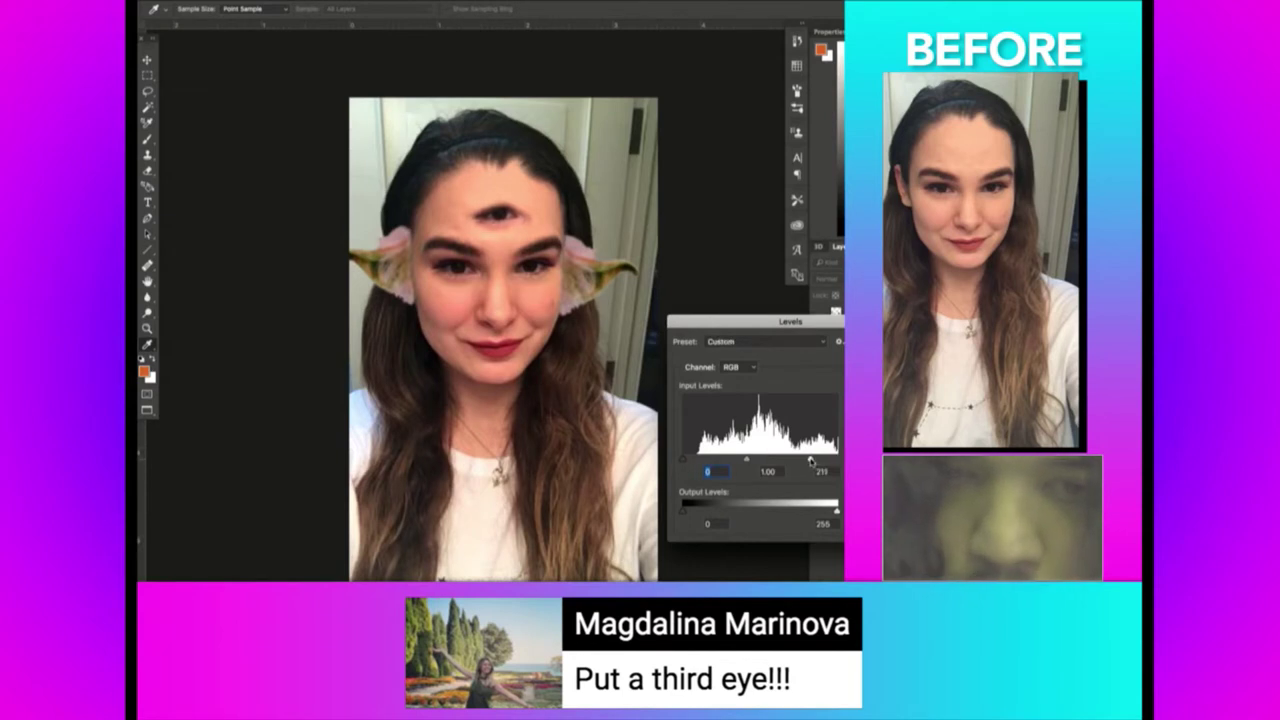
pyautogui.press('Return')
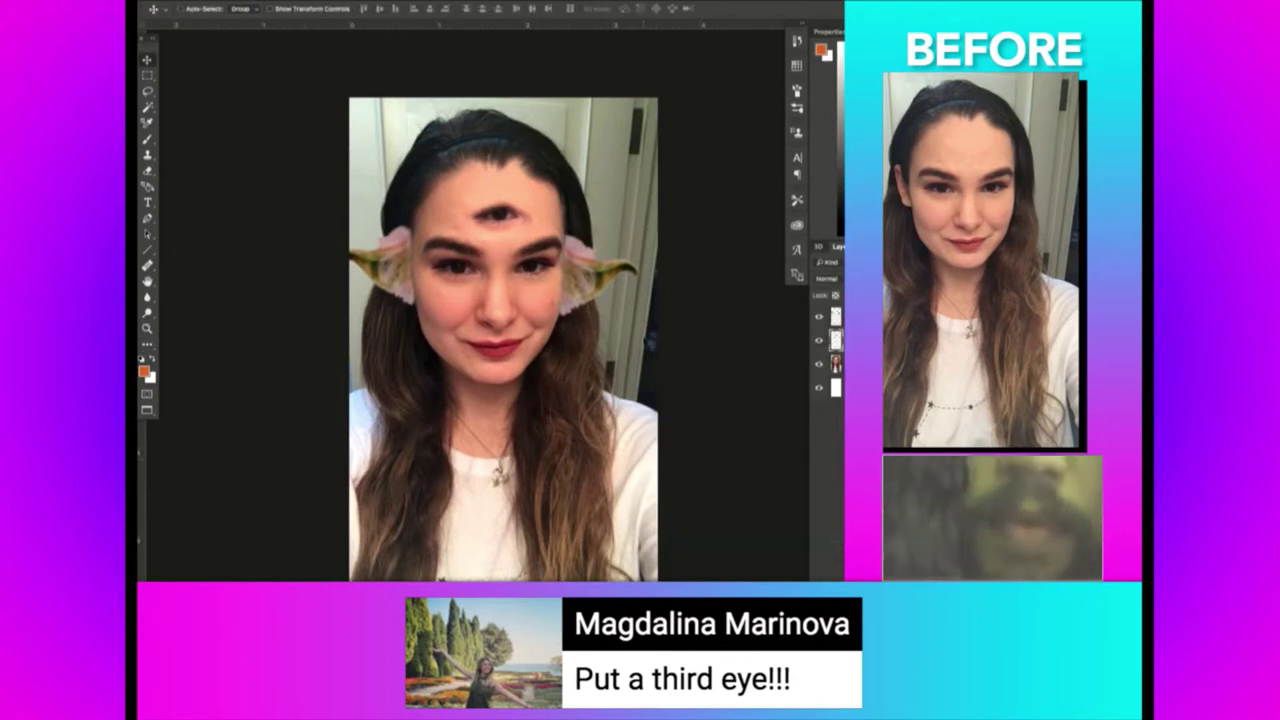
pyautogui.hotkey('ctrl', 'l')
pyautogui.moveTo(756, 461); pyautogui.dragTo(744, 461)
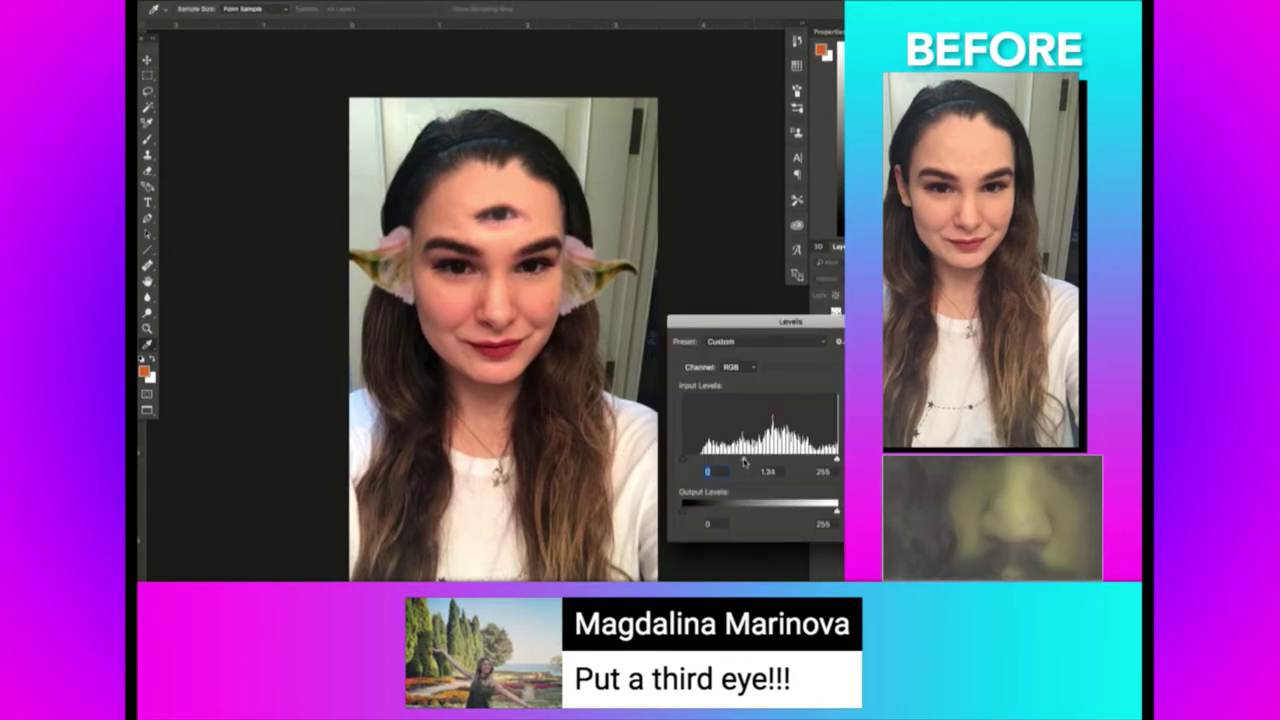
pyautogui.moveTo(835, 510); pyautogui.dragTo(823, 512)
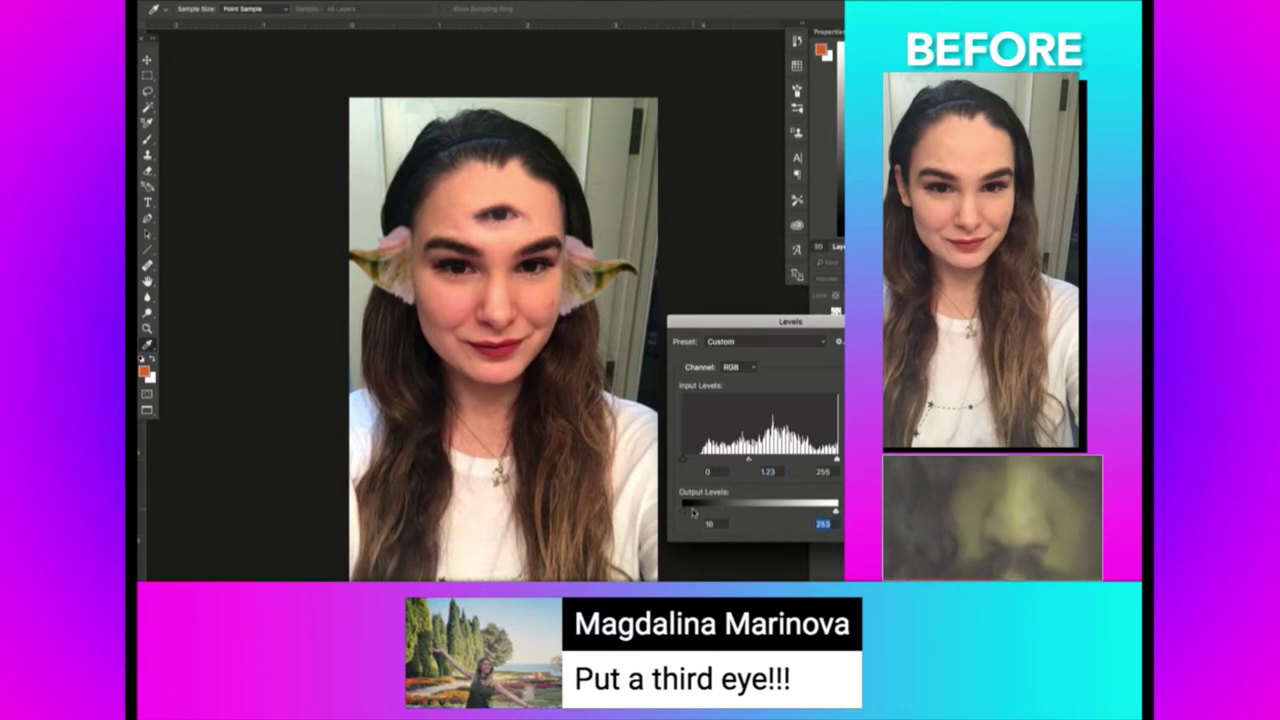
pyautogui.moveTo(693, 512); pyautogui.dragTo(700, 513)
pyautogui.press('Return')
# Enlarge the third eye slightly with Free Transform.
pyautogui.press('e')
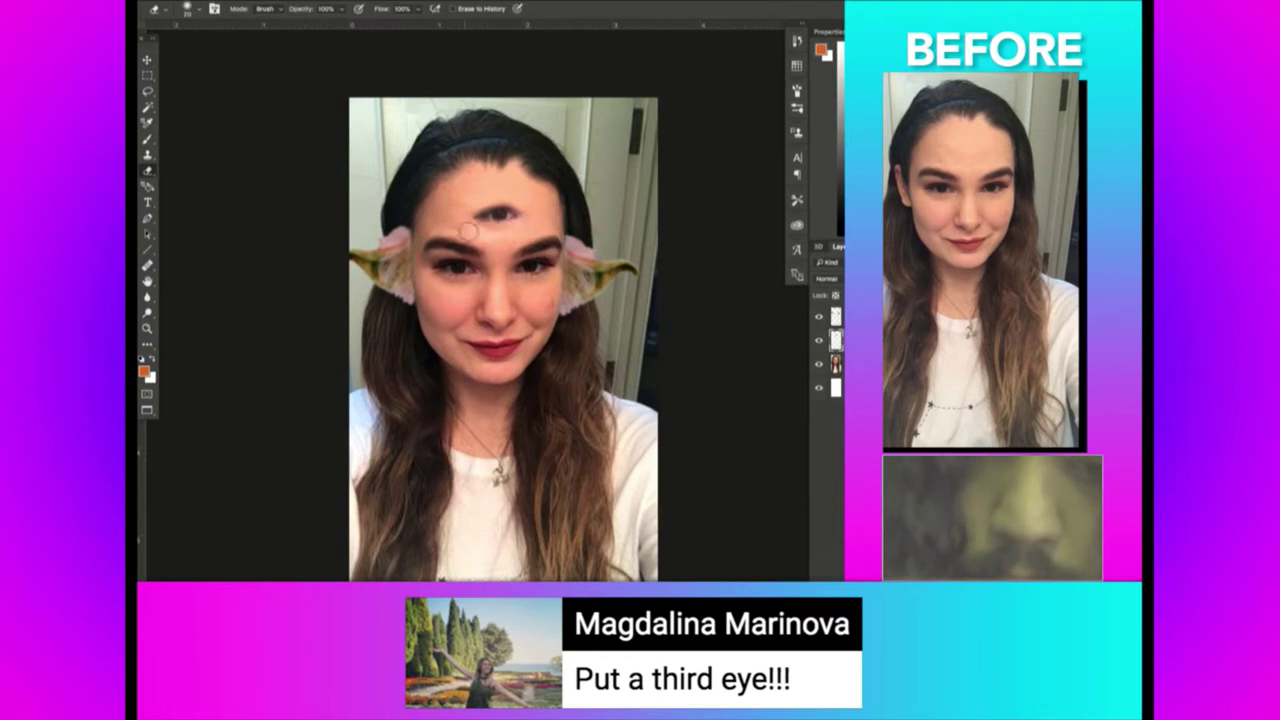
pyautogui.hotkey('ctrl', 't')
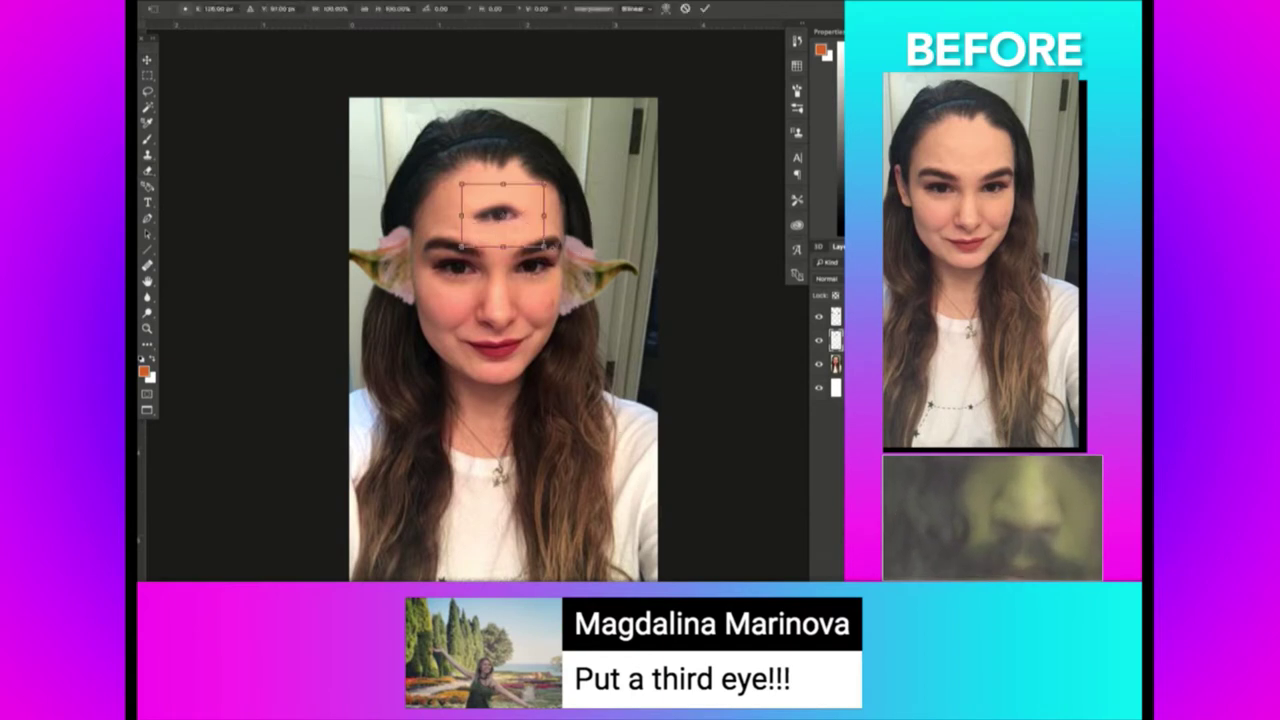
pyautogui.moveTo(548, 248); pyautogui.dragTo(558, 257)
pyautogui.press('Return')
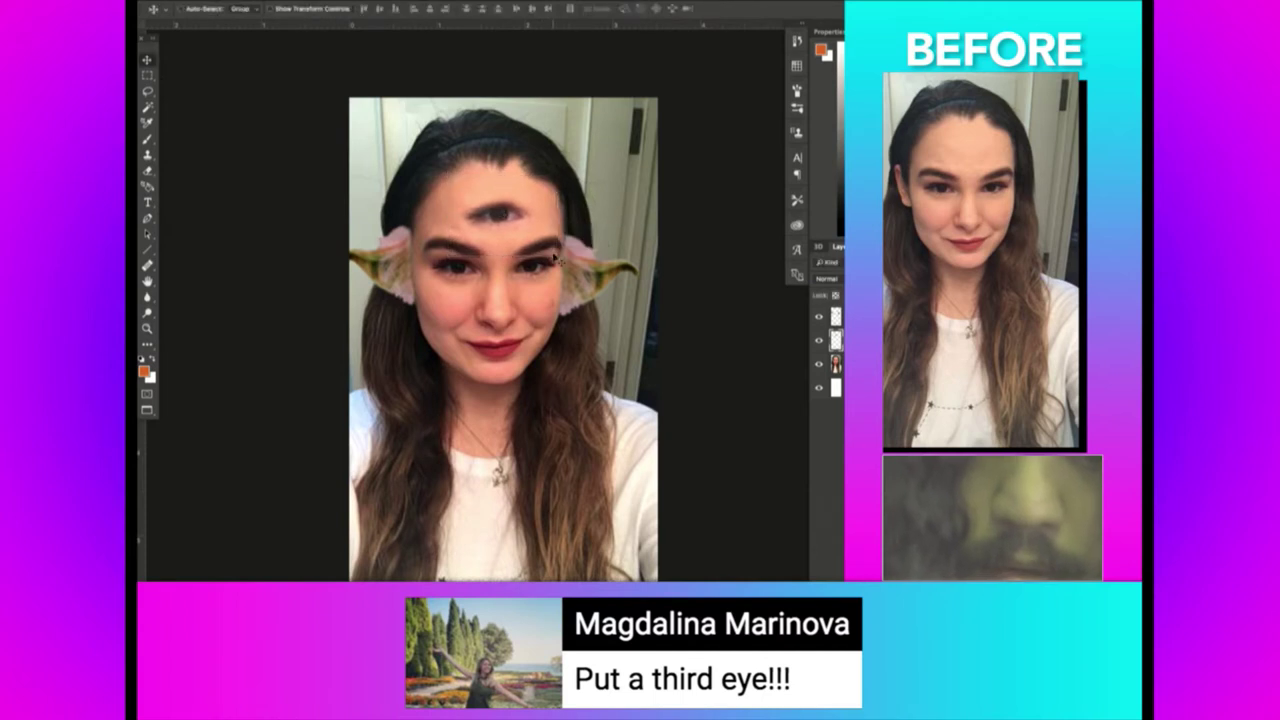
# Look through the Filter menu without applying a filter, then switch to the browser.
pyautogui.click(440, 2)
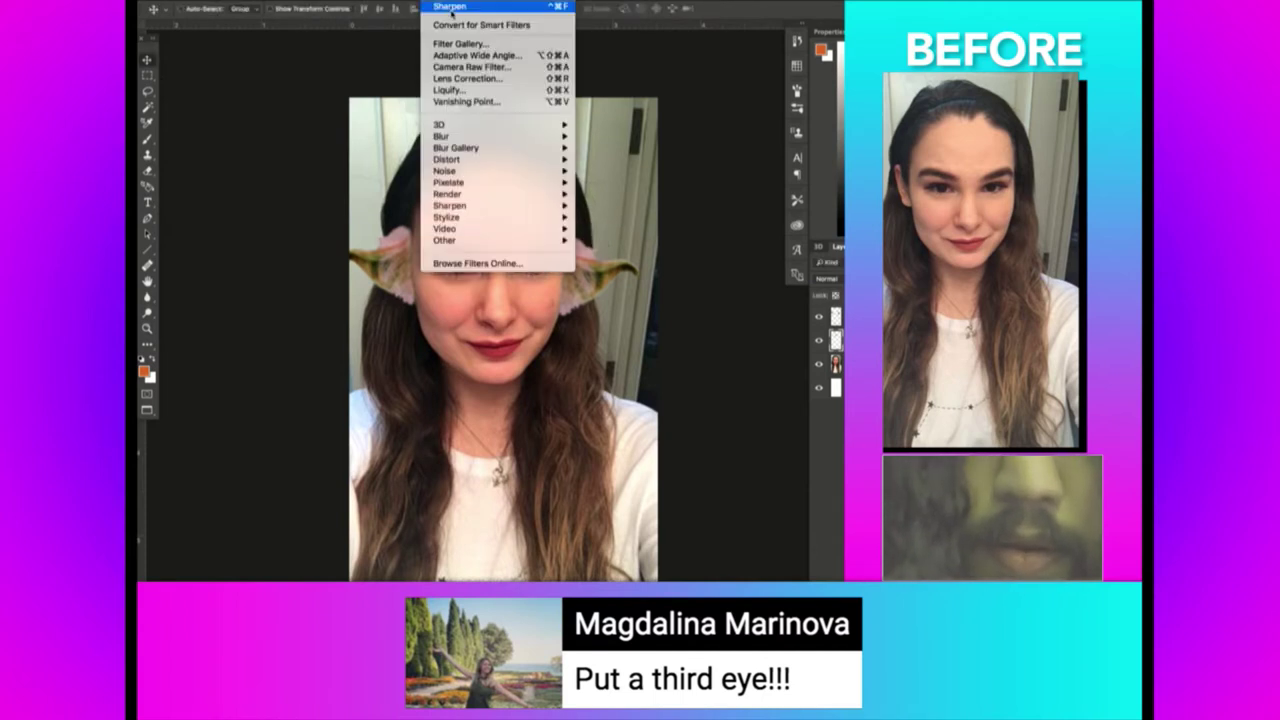
pyautogui.click(457, 89)
pyautogui.click(440, 3)
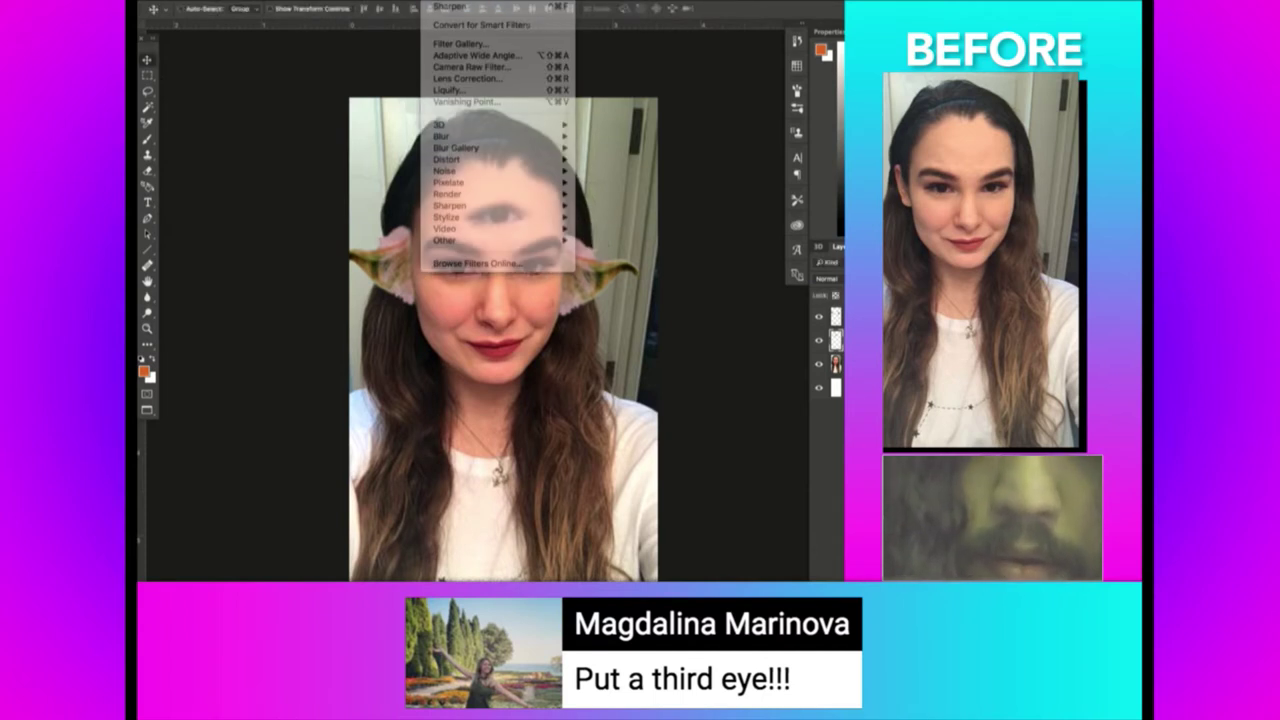
pyautogui.click(447, 17)
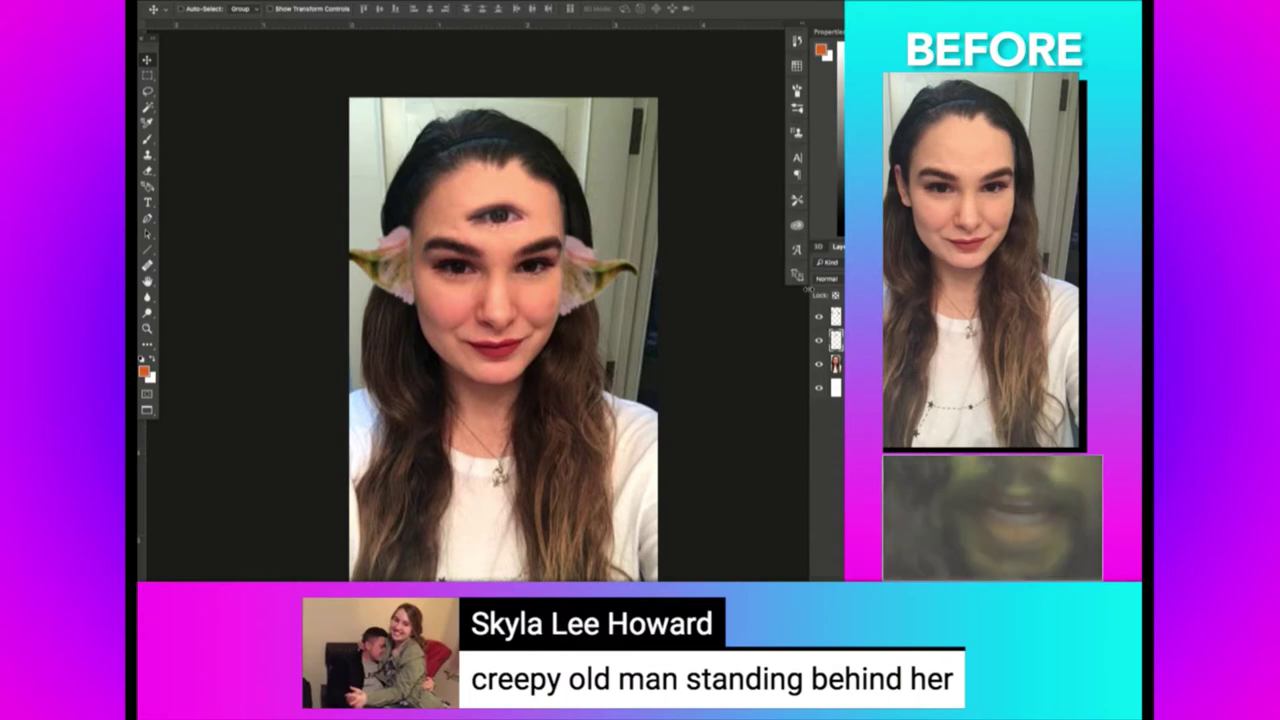
pyautogui.press('super+Tab')
# Search Google Images for 'creepy man' and paste the long-haired suited man into the selfie.
pyautogui.press('super+l')
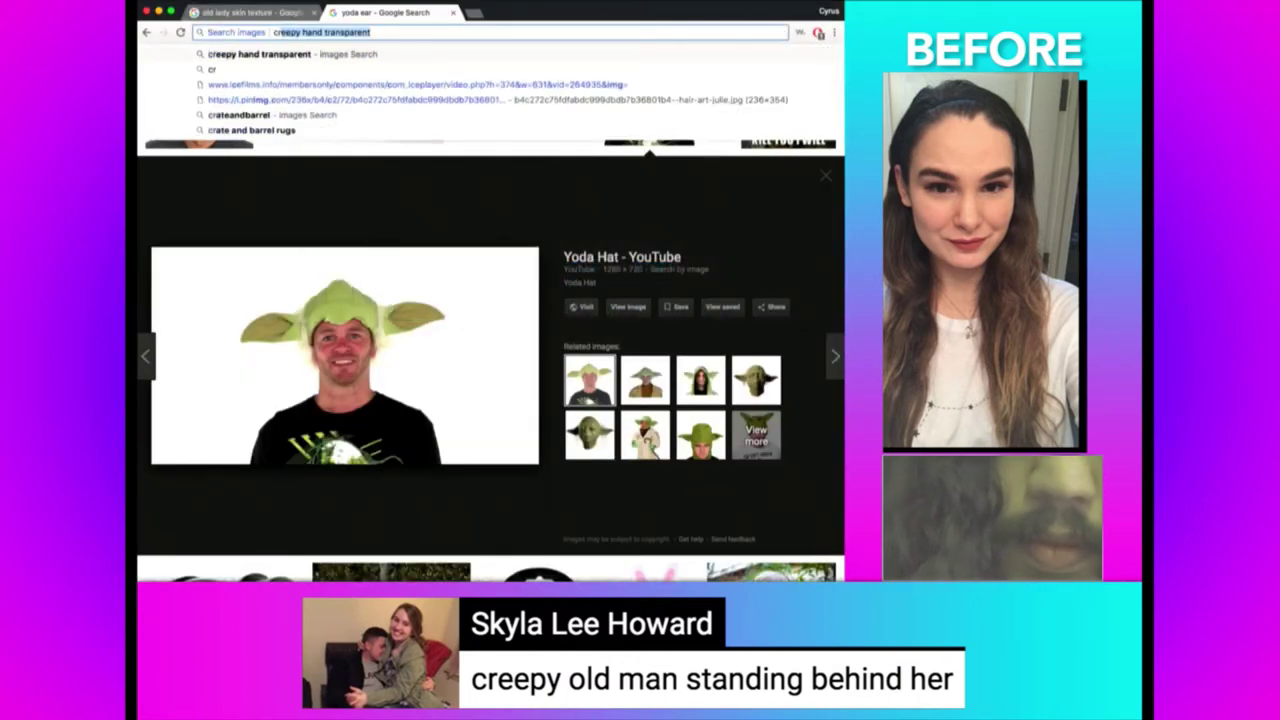
pyautogui.write('creepy man')
pyautogui.press('Return')
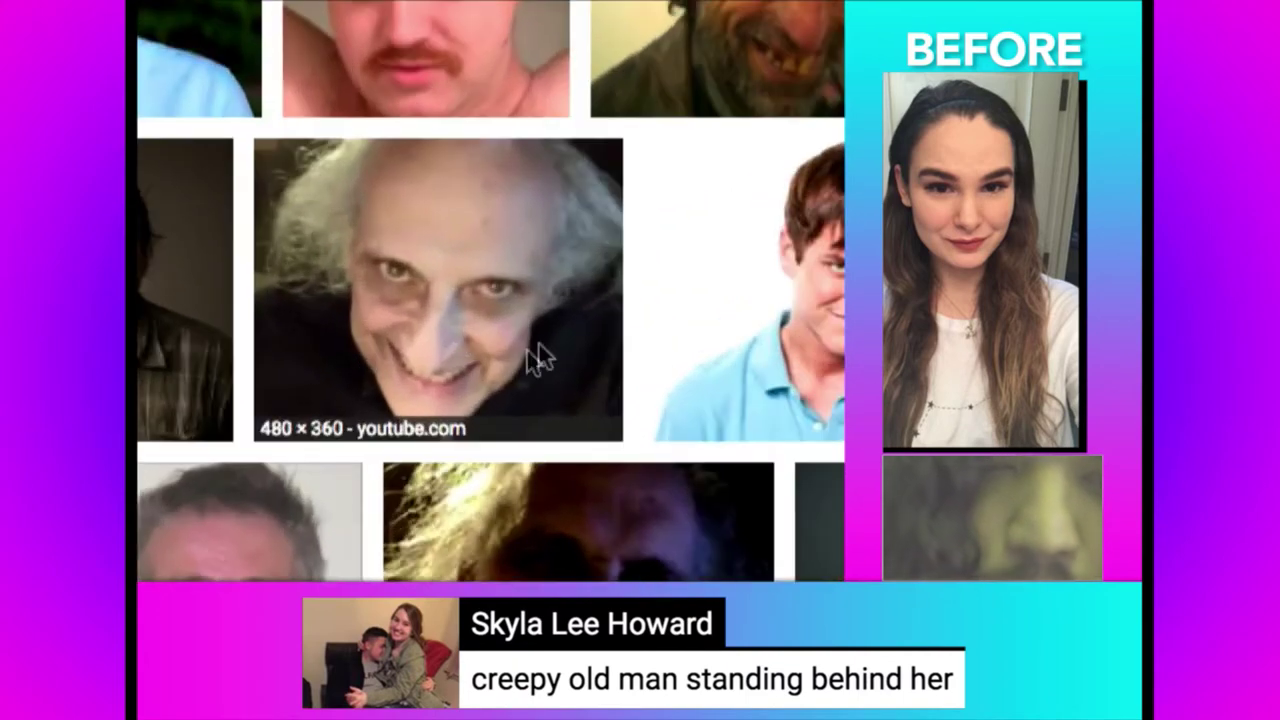
pyautogui.click(538, 358)
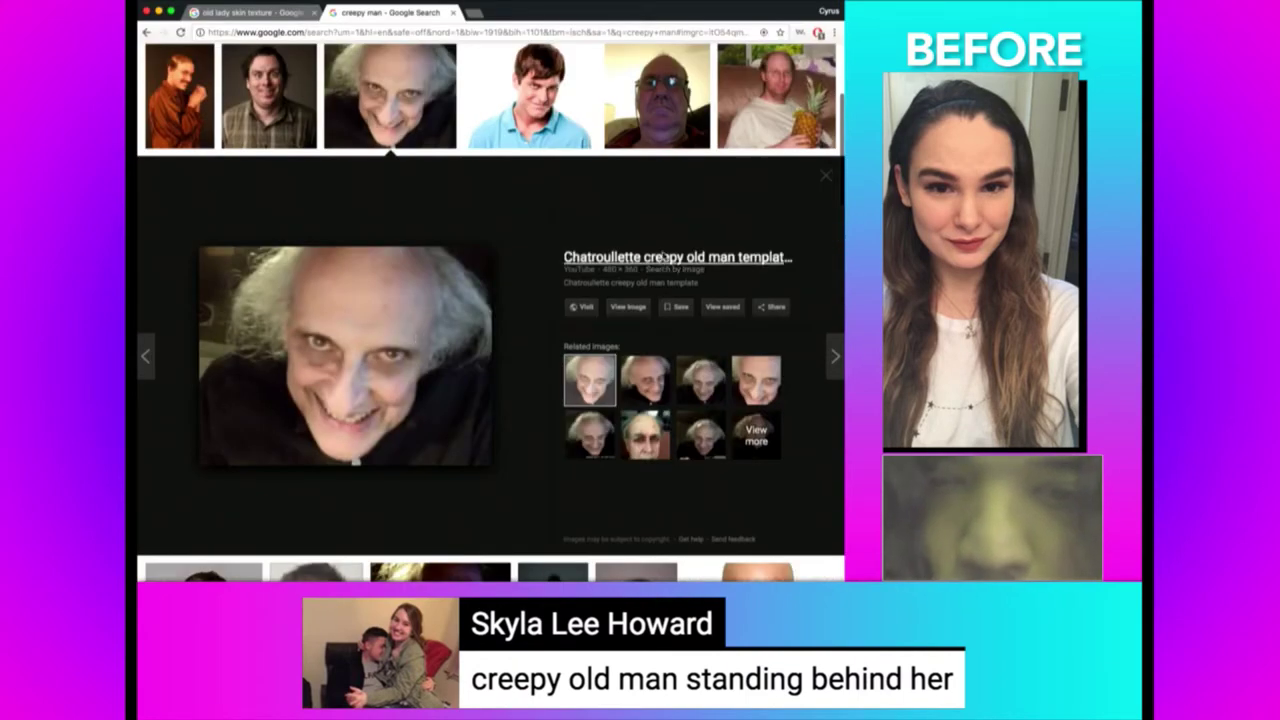
pyautogui.click(676, 77)
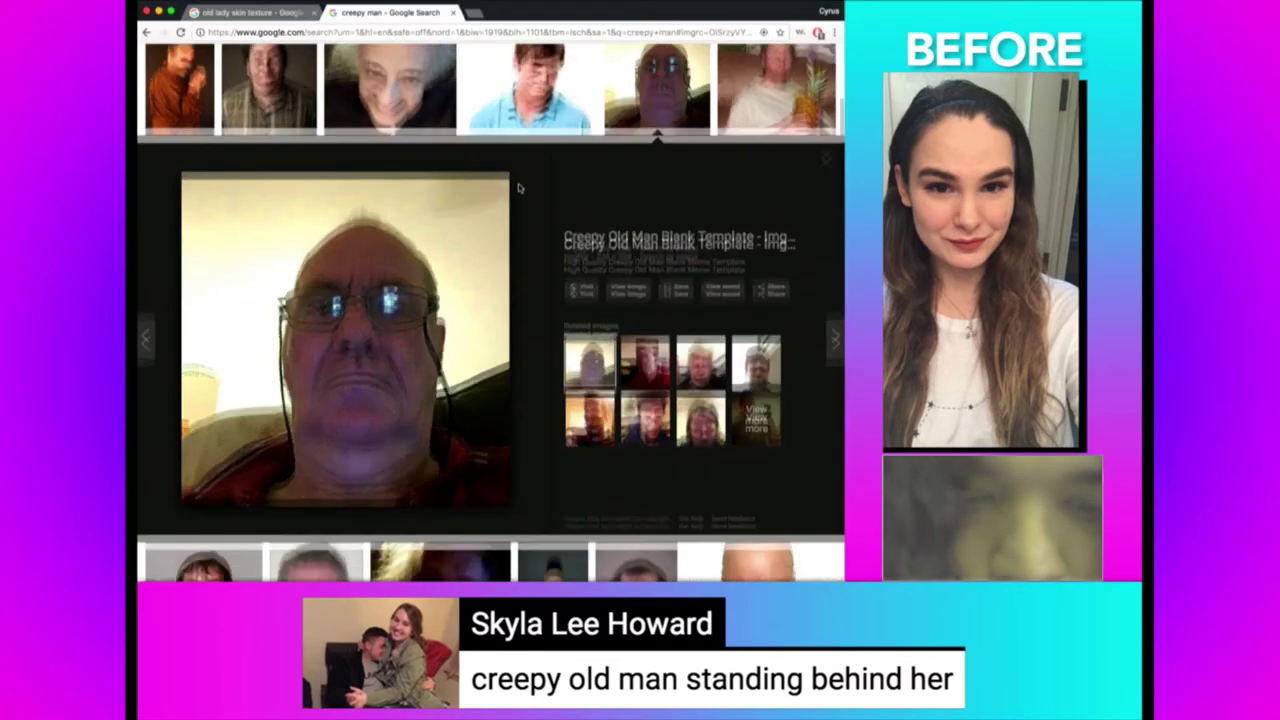
pyautogui.scroll(-3, 519, 187)
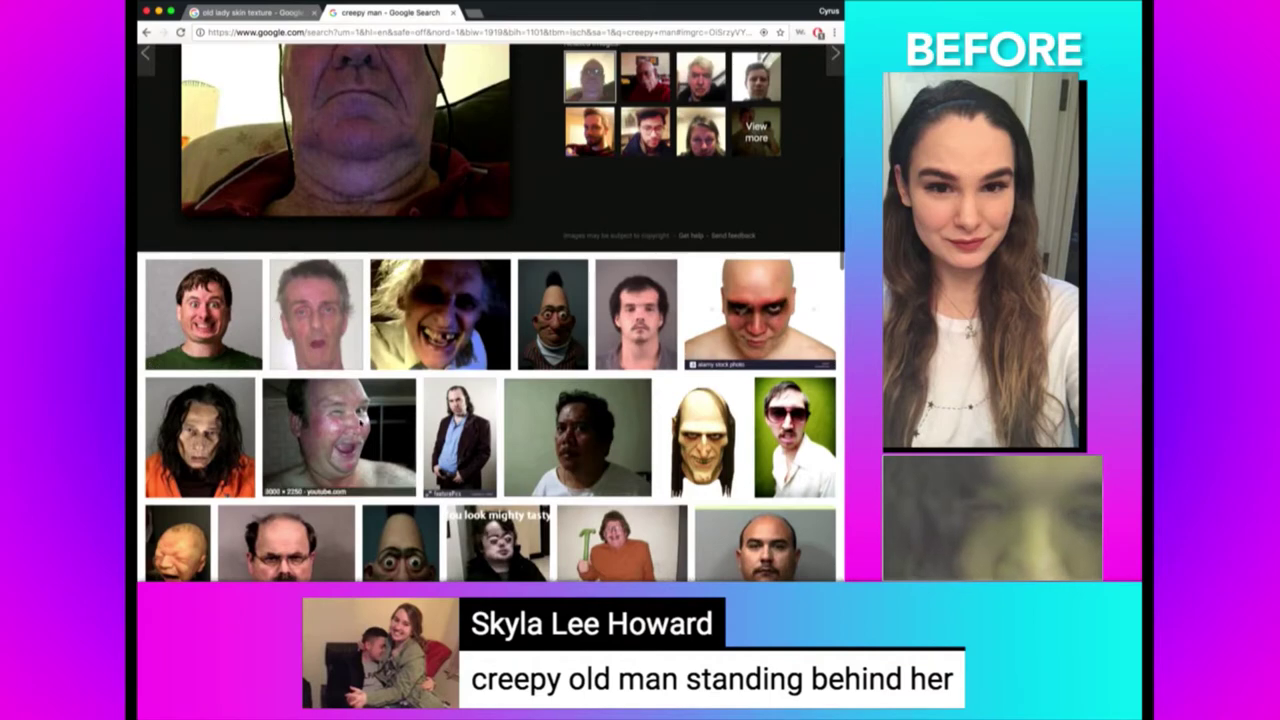
pyautogui.click(457, 437)
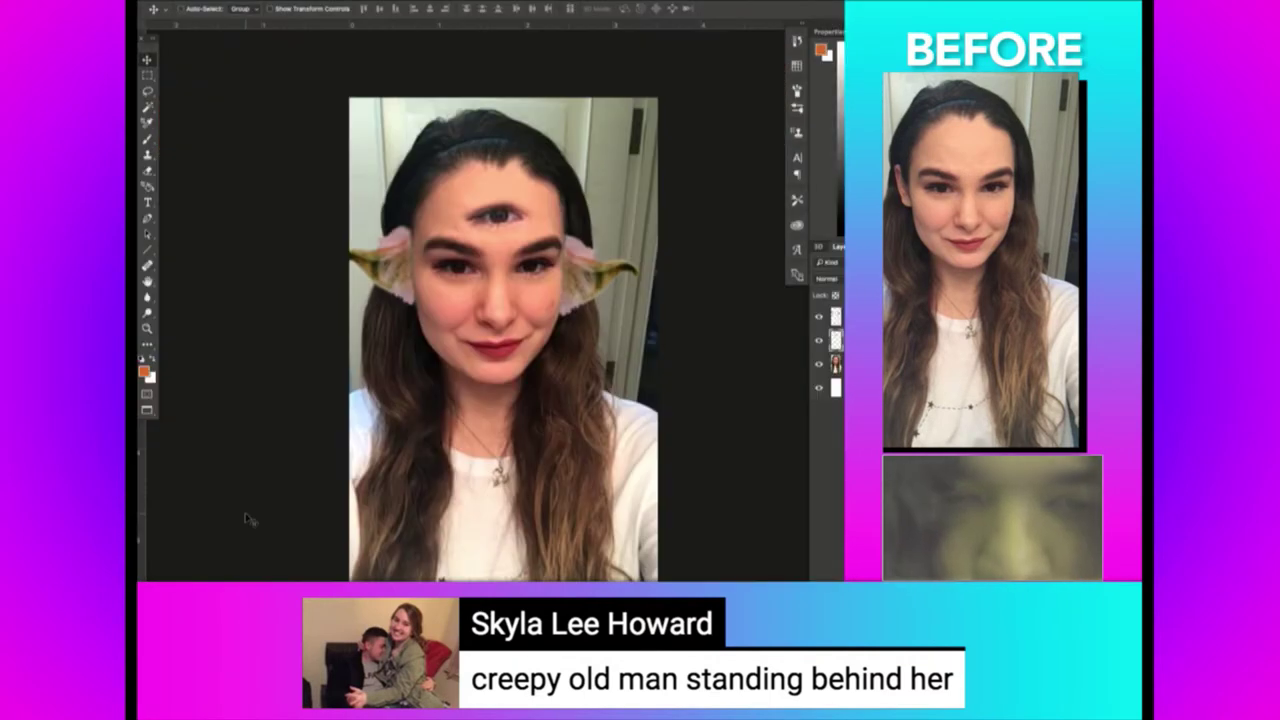
pyautogui.hotkey('ctrl', 'v')
# Shrink the pasted man photo into the lower right and delete its white background.
pyautogui.hotkey('ctrl', 't')
pyautogui.hotkey('ctrl', '-')
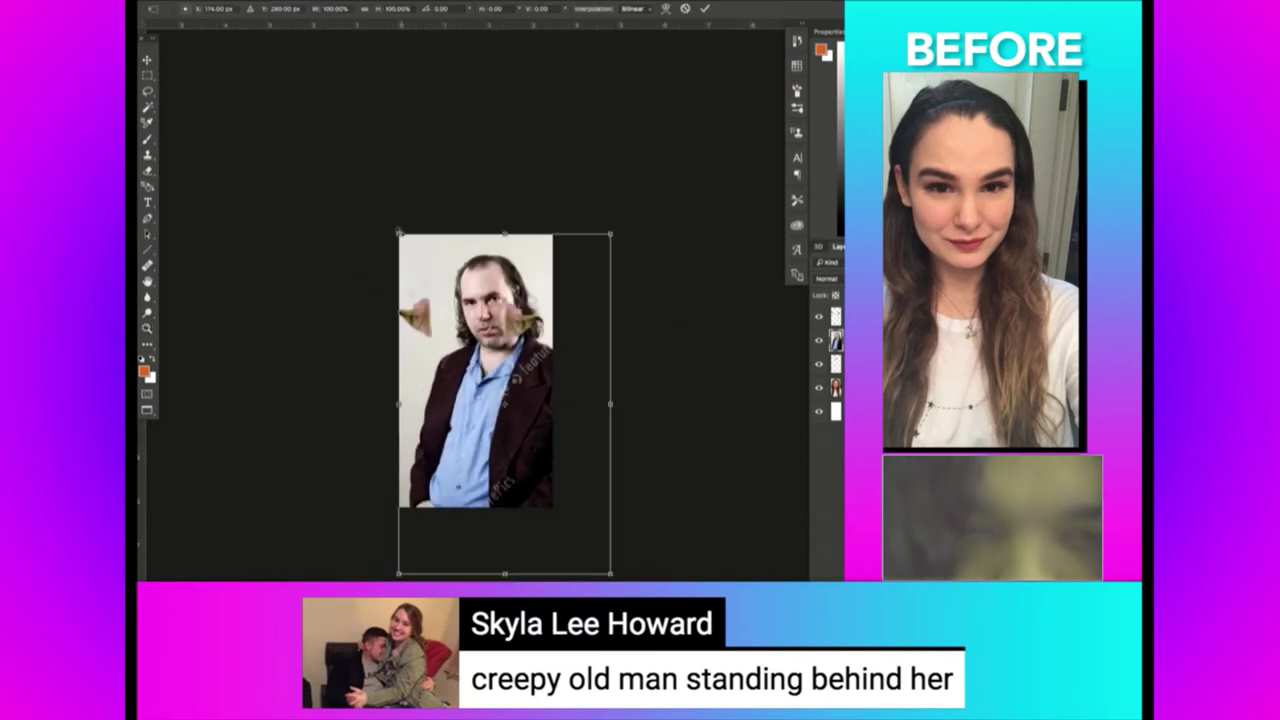
pyautogui.moveTo(399, 234); pyautogui.dragTo(448, 315)
pyautogui.press('Return')
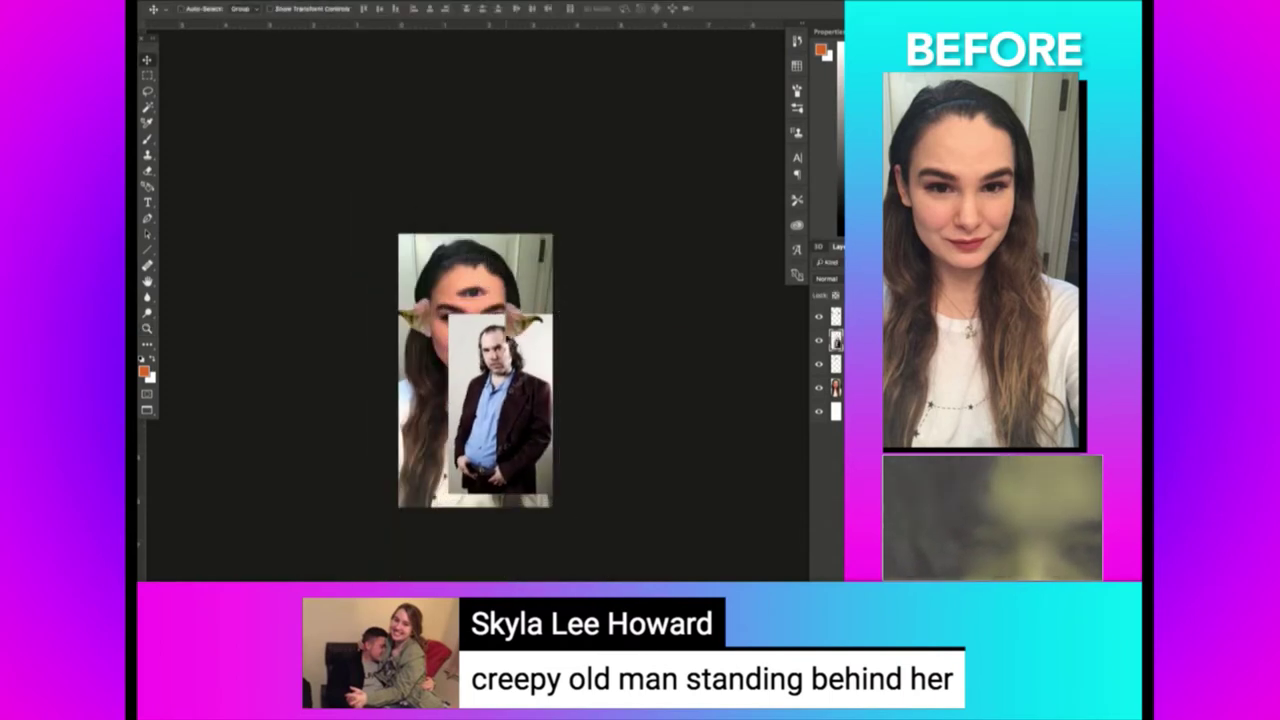
pyautogui.moveTo(543, 367); pyautogui.dragTo(515, 367)
pyautogui.press('w')
pyautogui.click(515, 367)
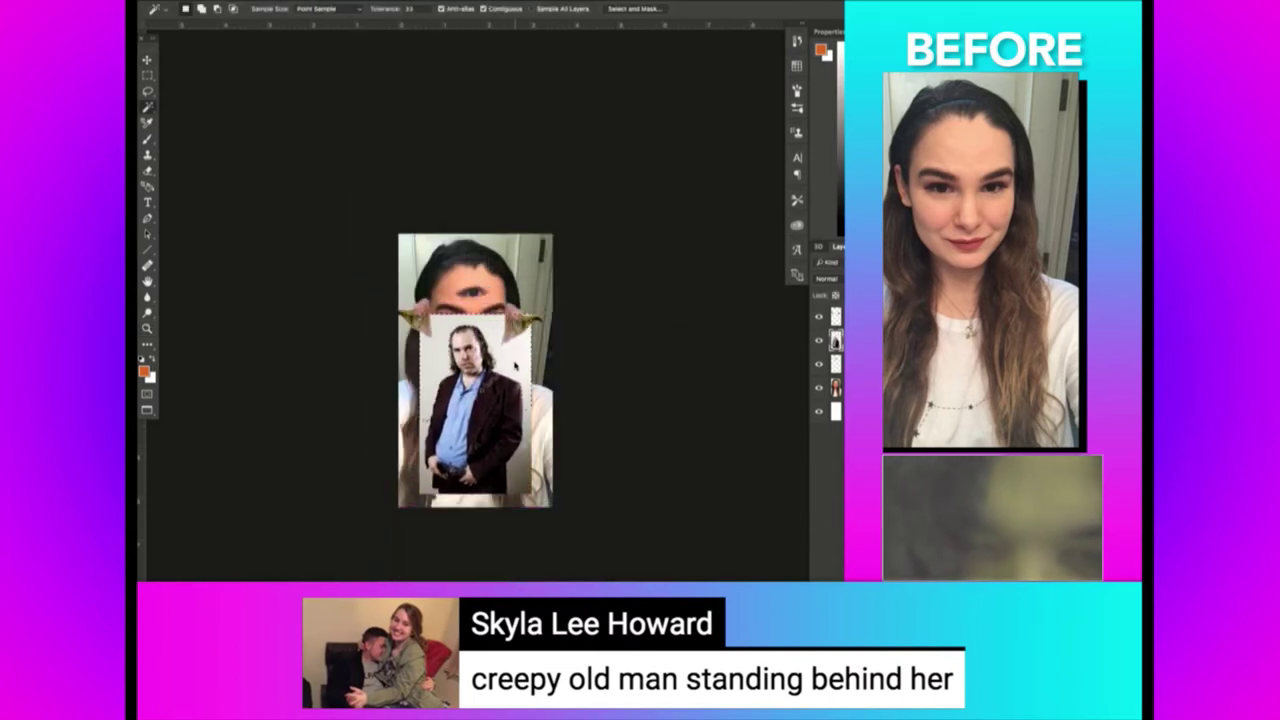
pyautogui.press('Delete')
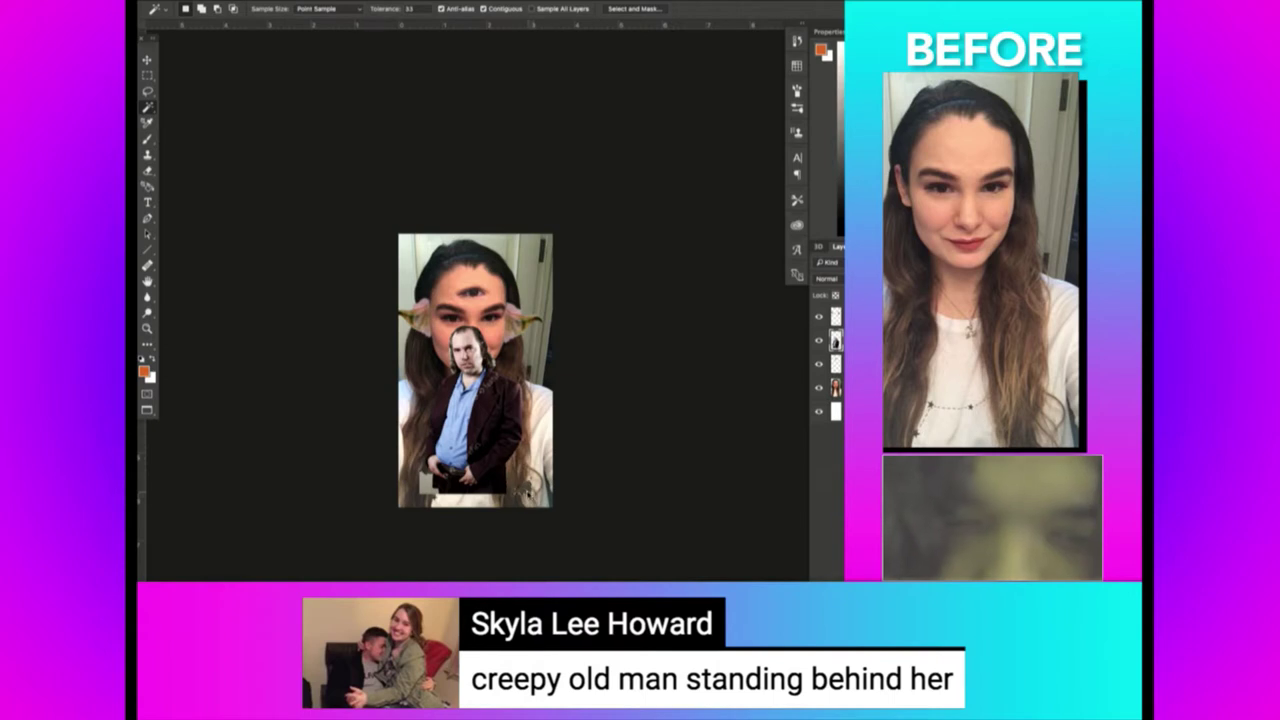
# Position and scale the man to stand beside the woman on the right.
pyautogui.press('v')
pyautogui.moveTo(505, 343); pyautogui.dragTo(578, 343)
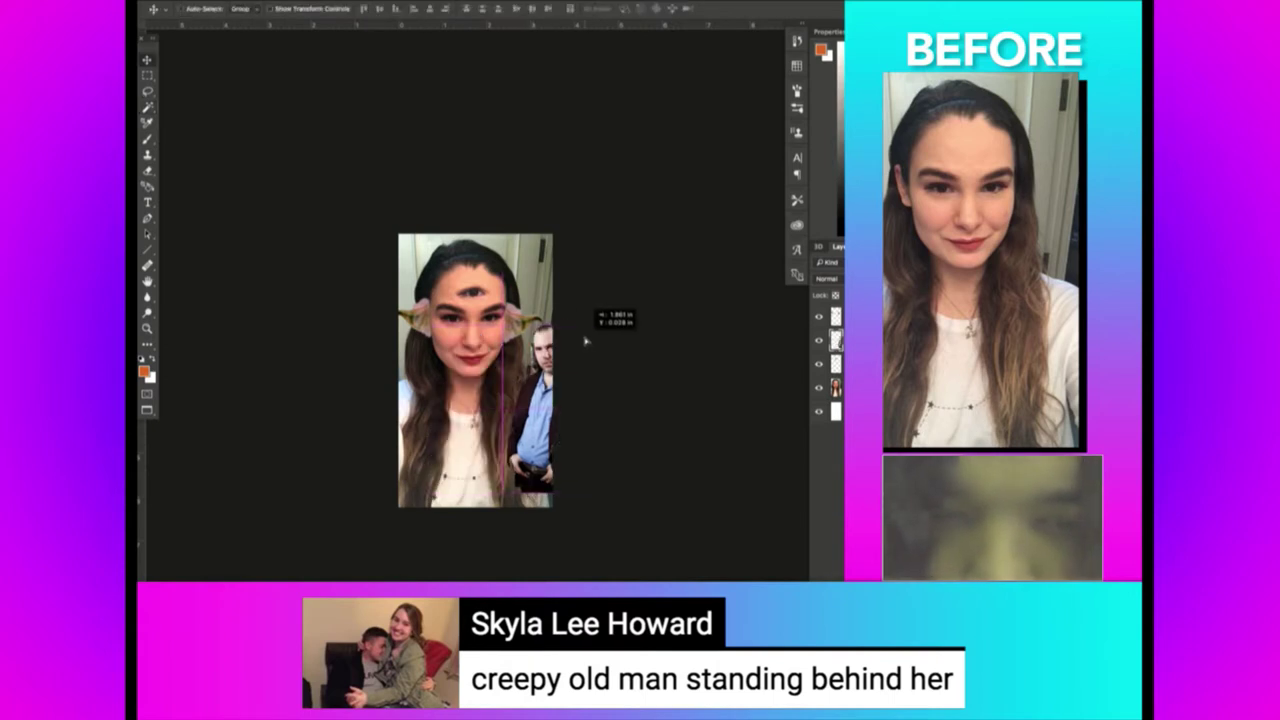
pyautogui.hotkey('ctrl', 't')
pyautogui.moveTo(609, 491)
pyautogui.mouseDown()
pyautogui.moveTo(548, 398)
pyautogui.moveTo(566, 436)
pyautogui.mouseUp()
pyautogui.press('Return')
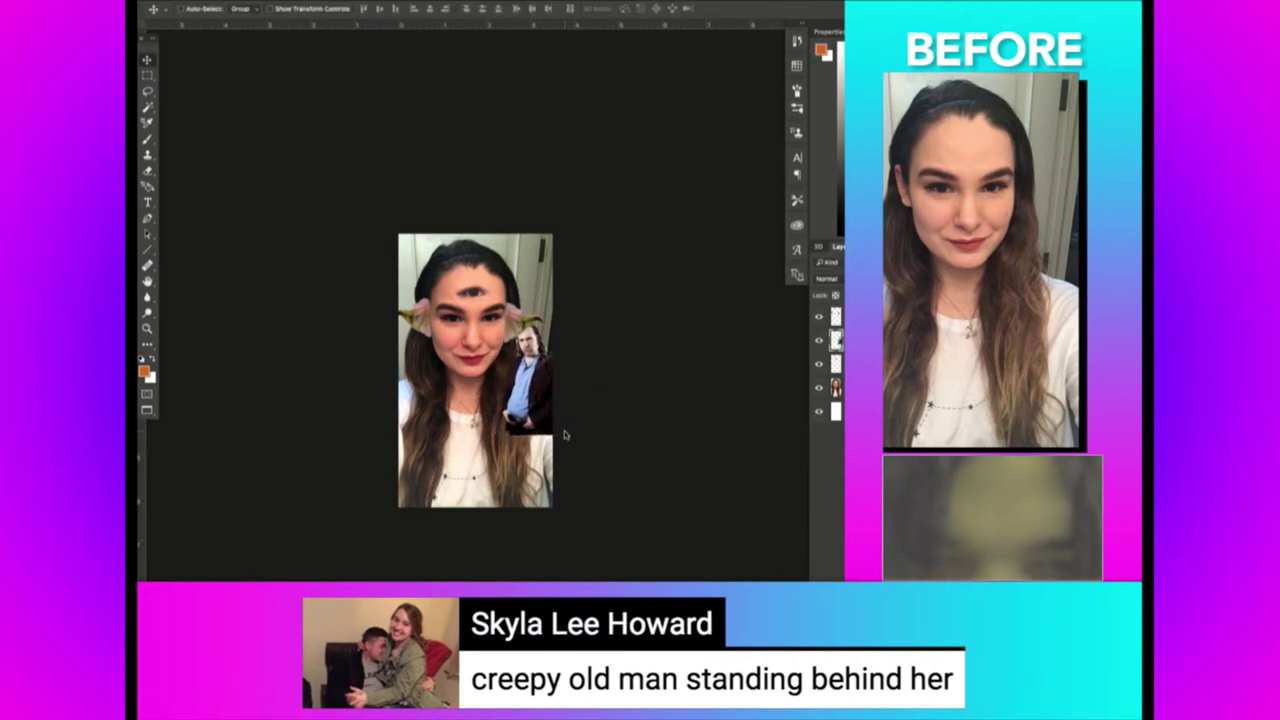
pyautogui.moveTo(612, 263)
pyautogui.mouseDown()
pyautogui.moveTo(627, 273)
pyautogui.moveTo(621, 242)
pyautogui.mouseUp()
# Lasso and delete the grey strip along the man's lower edge.
pyautogui.press('e')
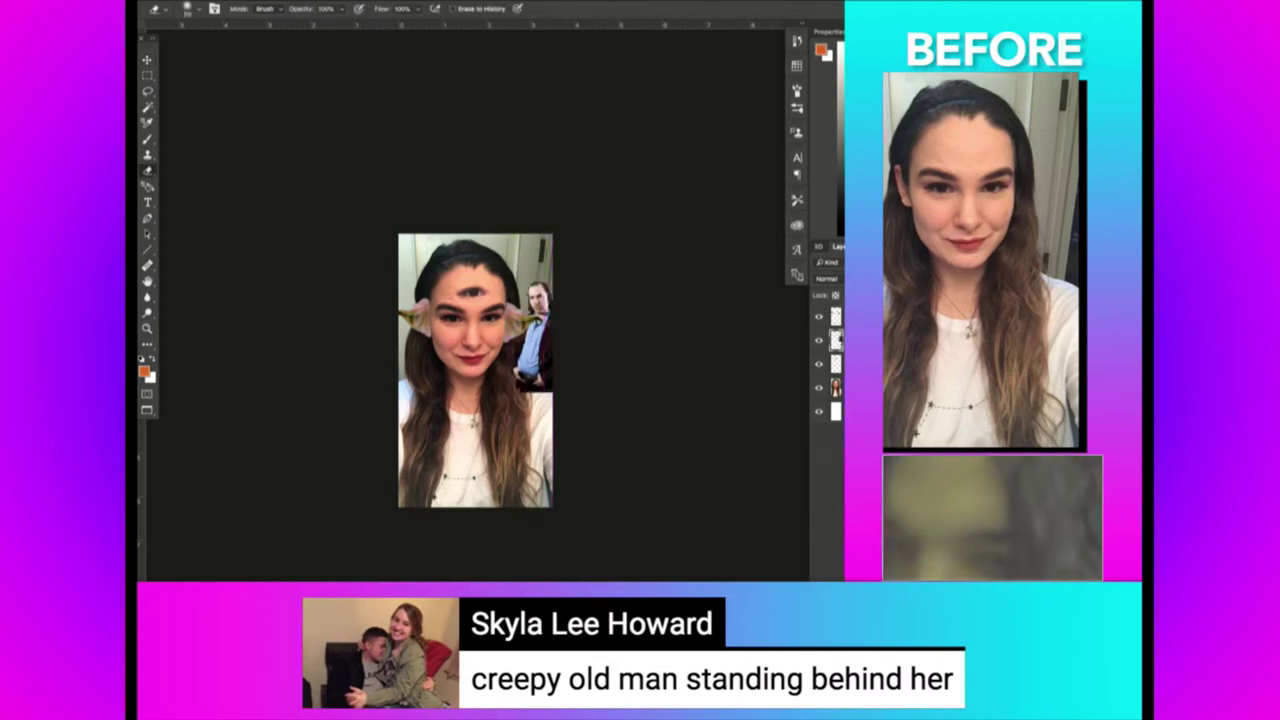
pyautogui.press('z')
pyautogui.moveTo(495, 350); pyautogui.dragTo(482, 411)
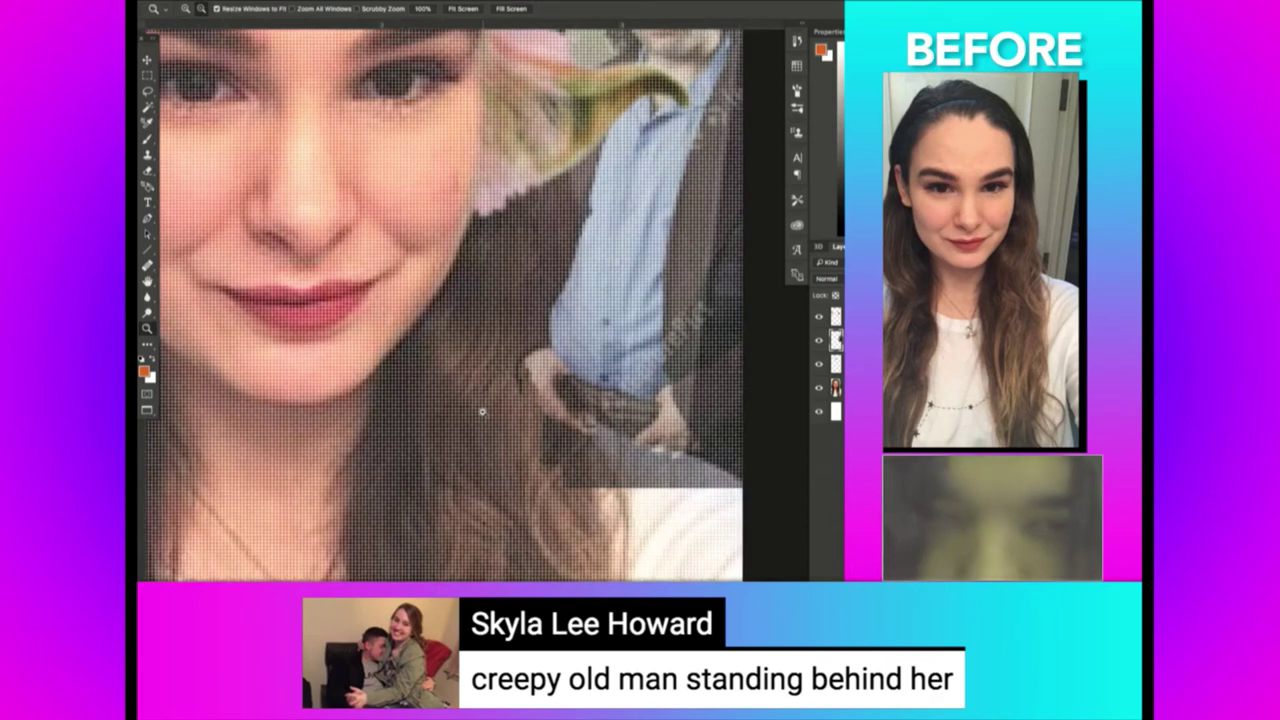
pyautogui.press('l')
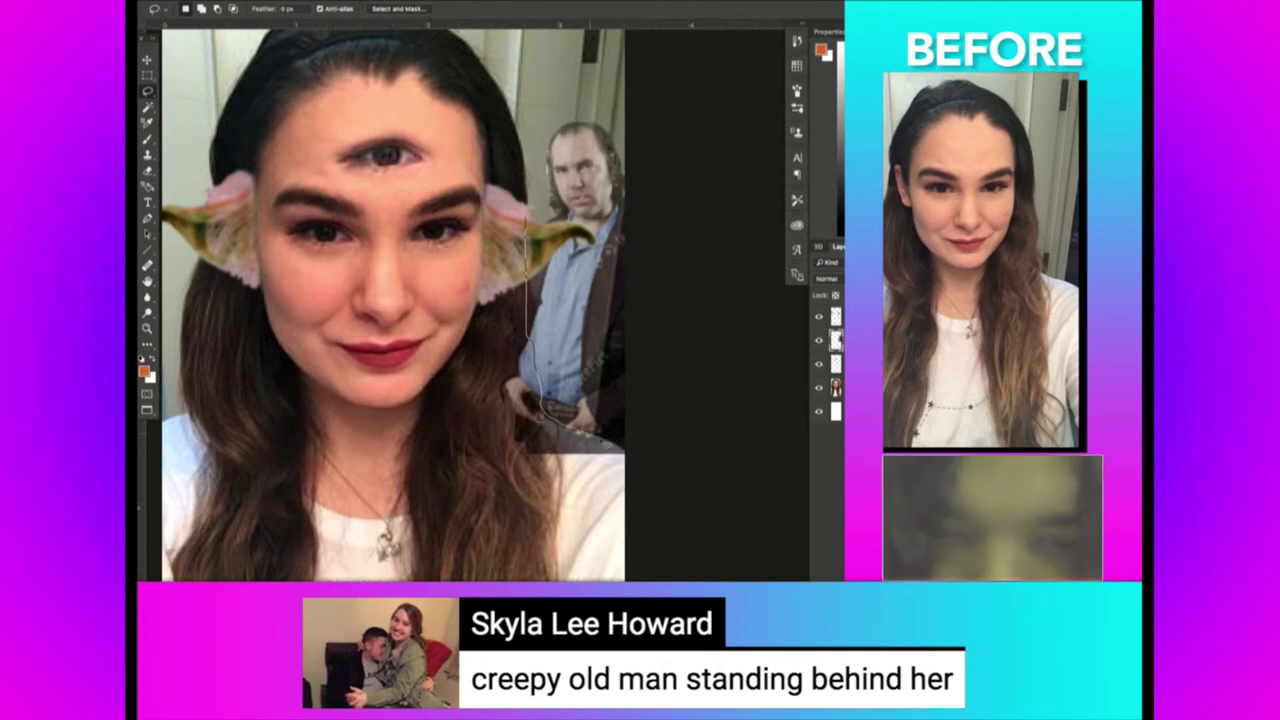
pyautogui.press('Delete')
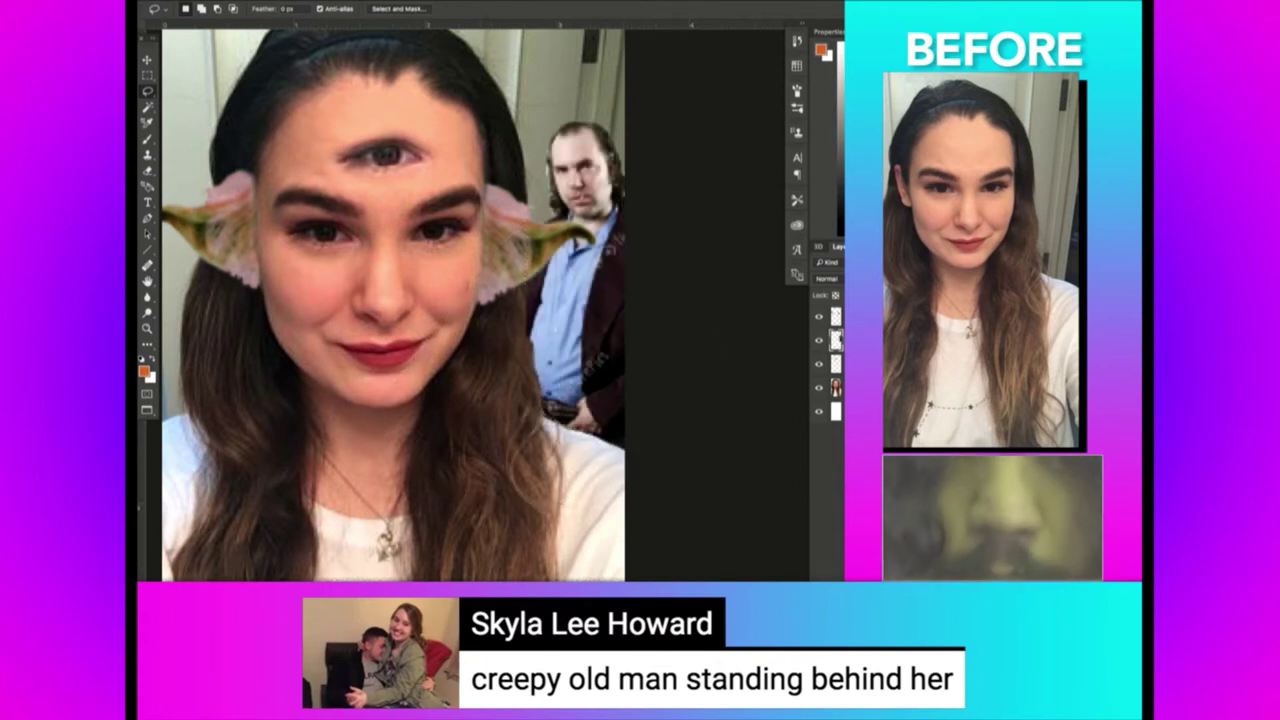
pyautogui.click(445, 2)
pyautogui.moveTo(445, 136)
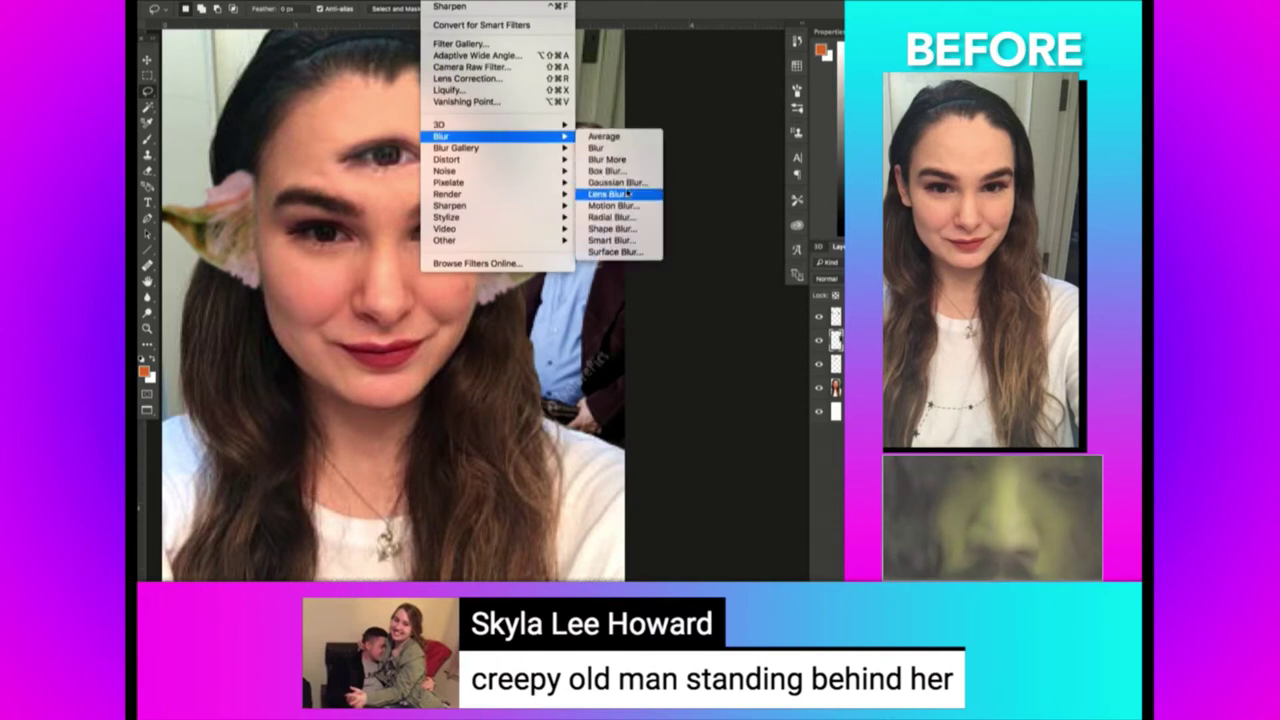
# Tone down the man with Levels: midtones 0.88, output 50–227, then fit the photo on screen.
pyautogui.click(626, 193)
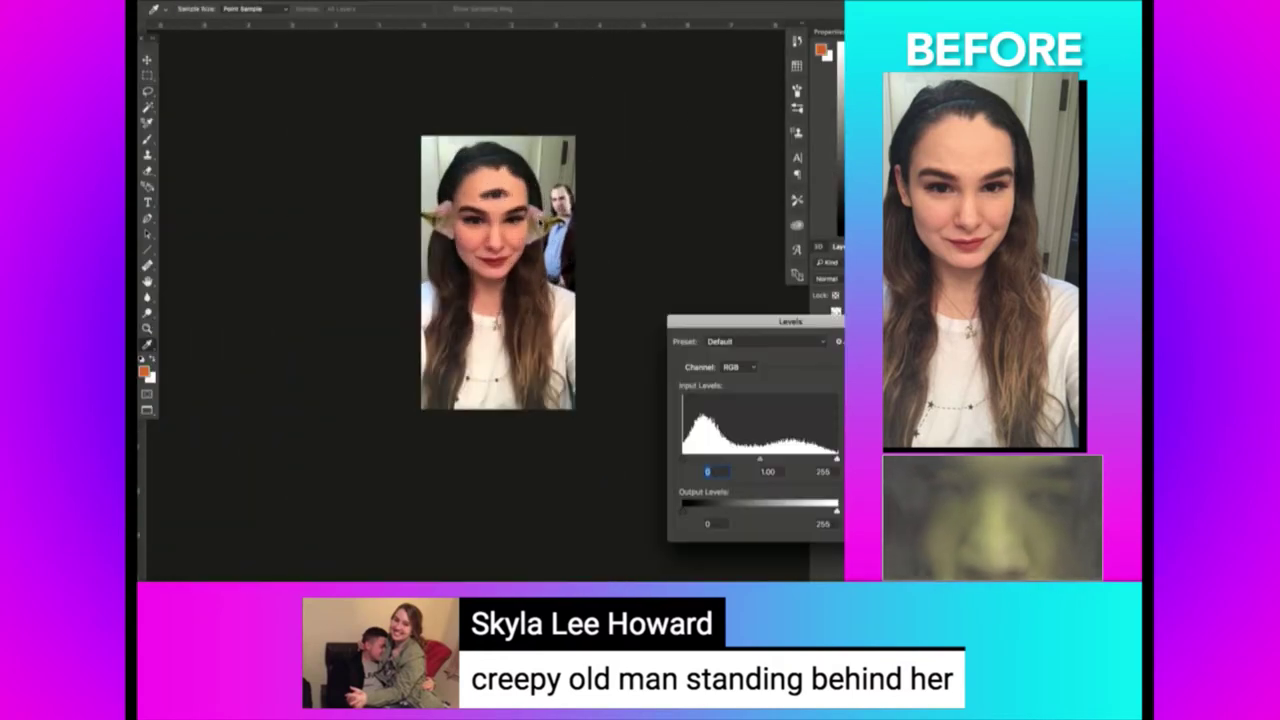
pyautogui.moveTo(815, 512)
pyautogui.mouseDown()
pyautogui.moveTo(797, 512)
pyautogui.moveTo(821, 512)
pyautogui.mouseUp()
pyautogui.moveTo(761, 459)
pyautogui.mouseDown()
pyautogui.moveTo(779, 461)
pyautogui.moveTo(767, 461)
pyautogui.mouseUp()
pyautogui.moveTo(690, 512); pyautogui.dragTo(720, 512)
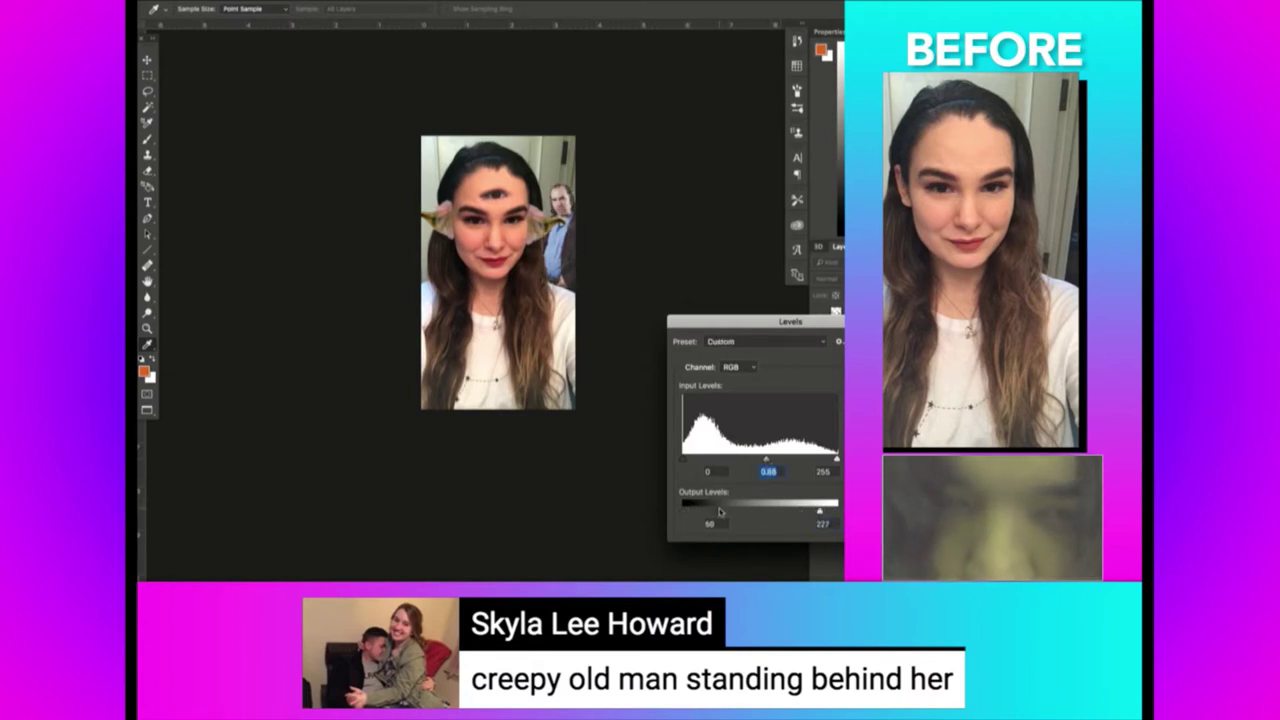
pyautogui.press('Return')
pyautogui.press('z')
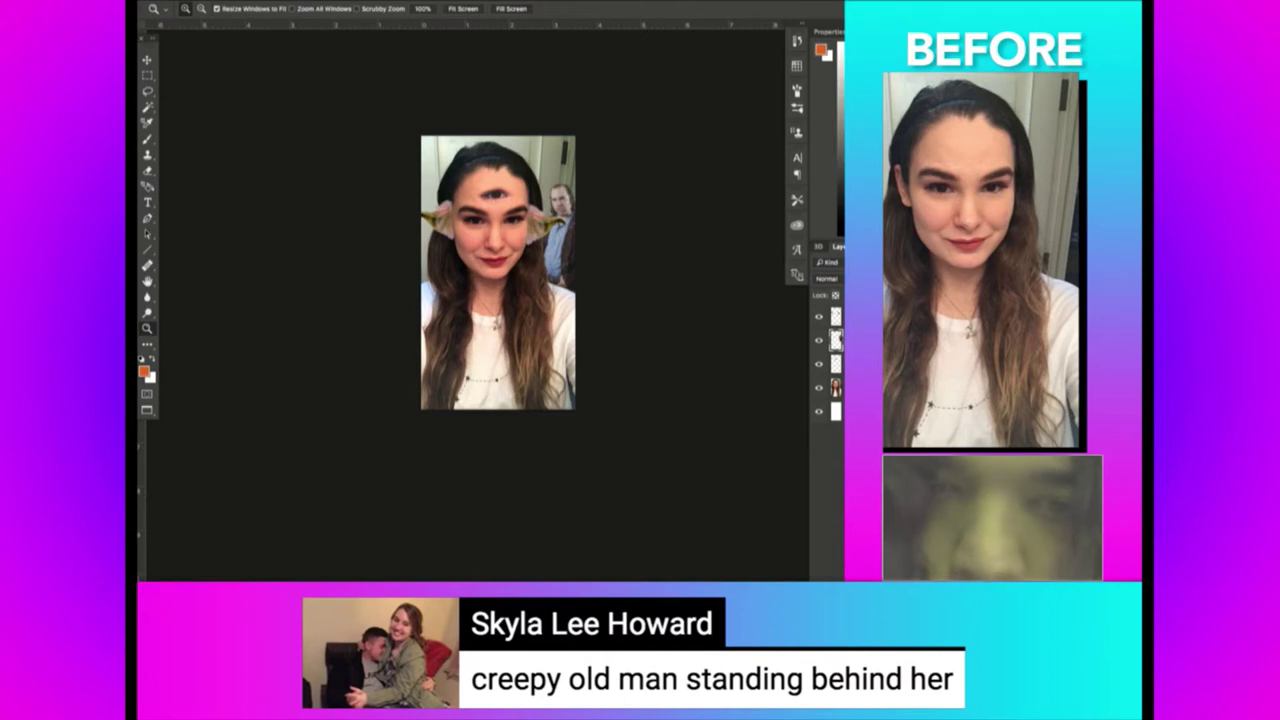
pyautogui.hotkey('ctrl', '0')
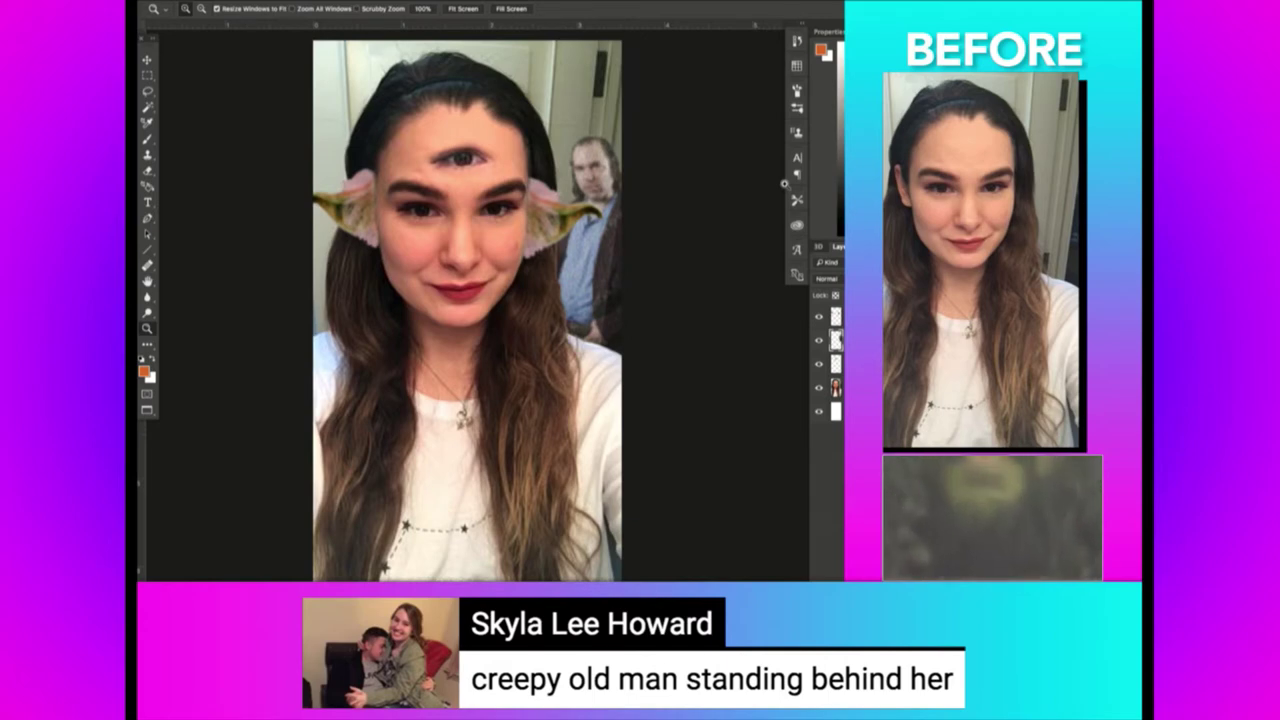
pyautogui.press('super+Tab')
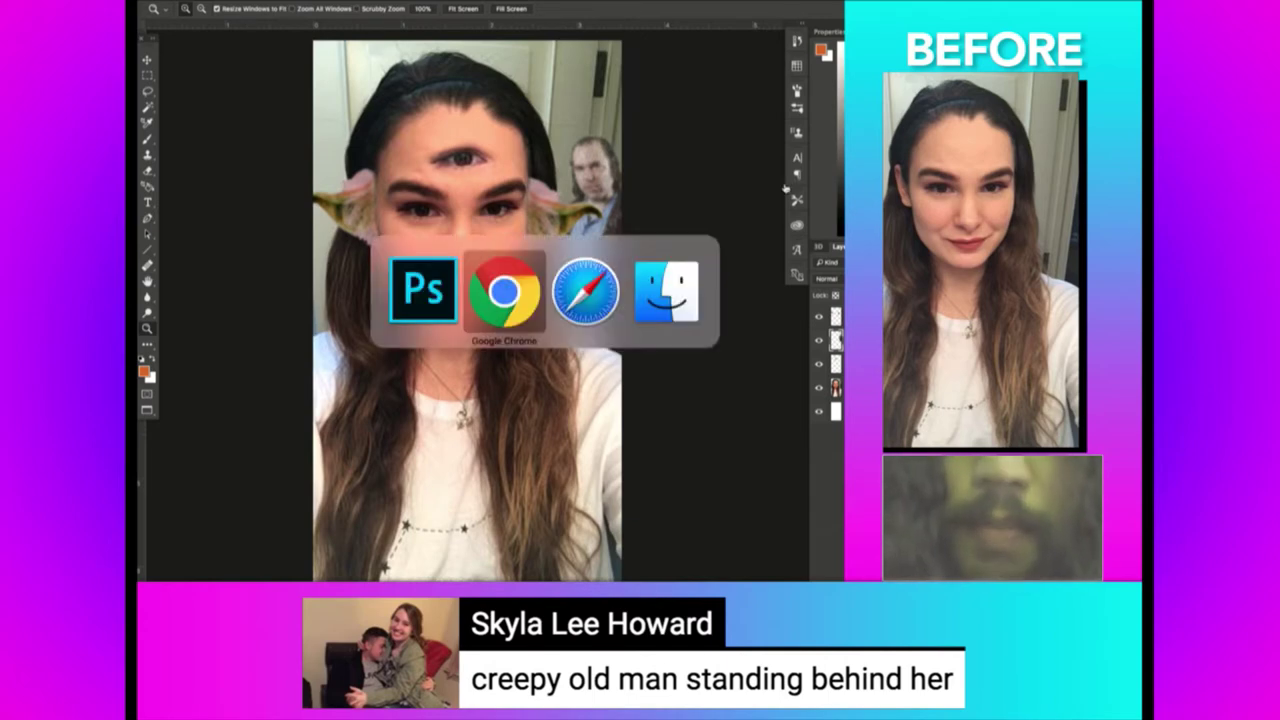
# Zoom in on the three-eyed face to inspect the makeover, then go to the selfie gallery.
pyautogui.press('super+Tab')
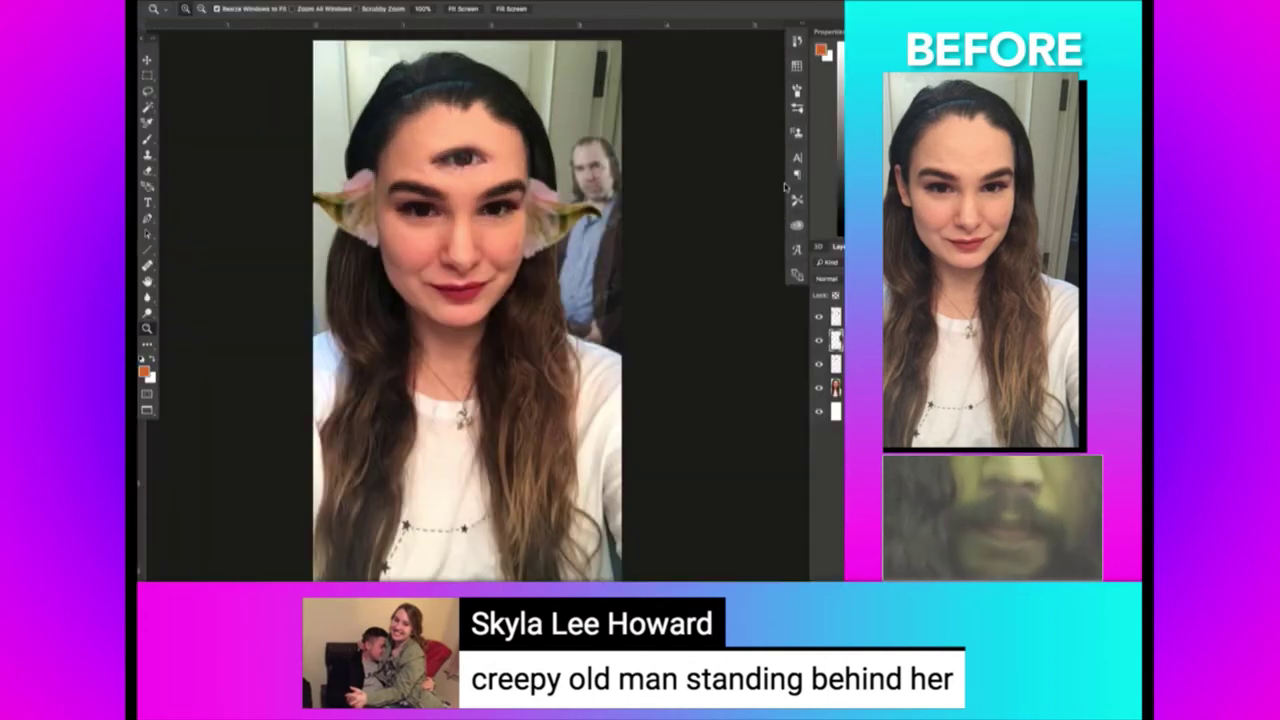
pyautogui.click(517, 182)
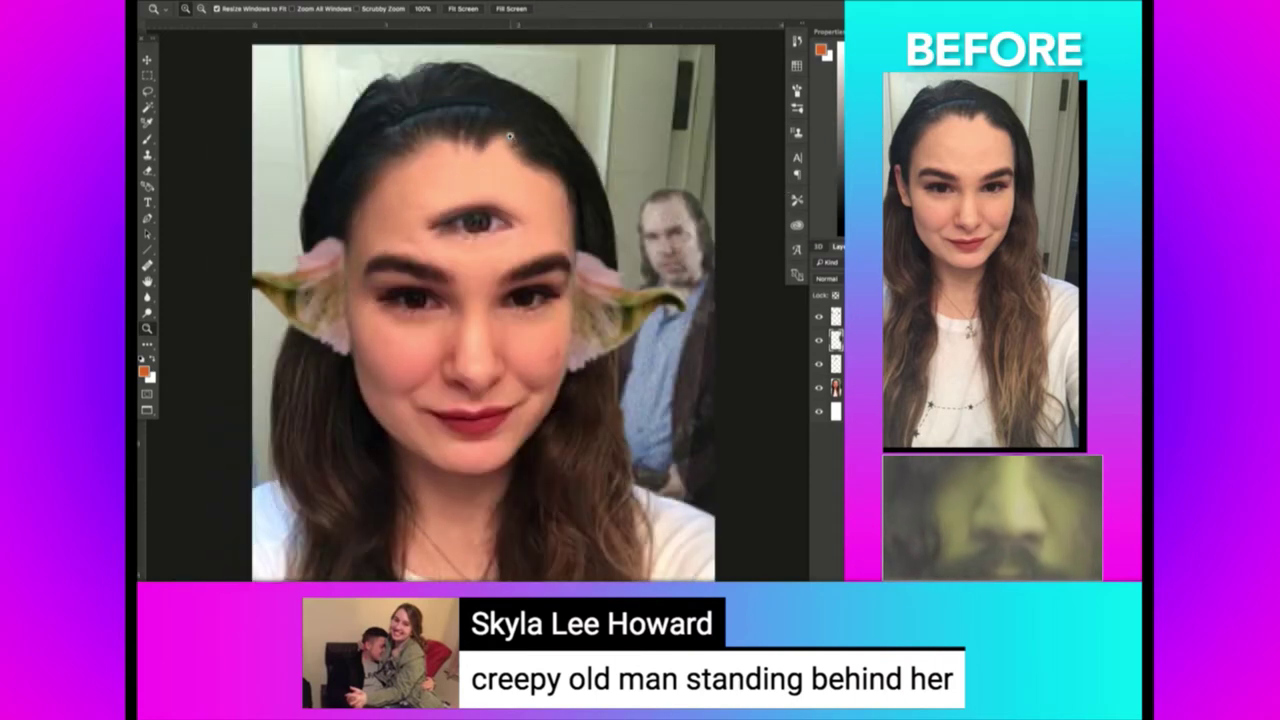
pyautogui.click(517, 182)
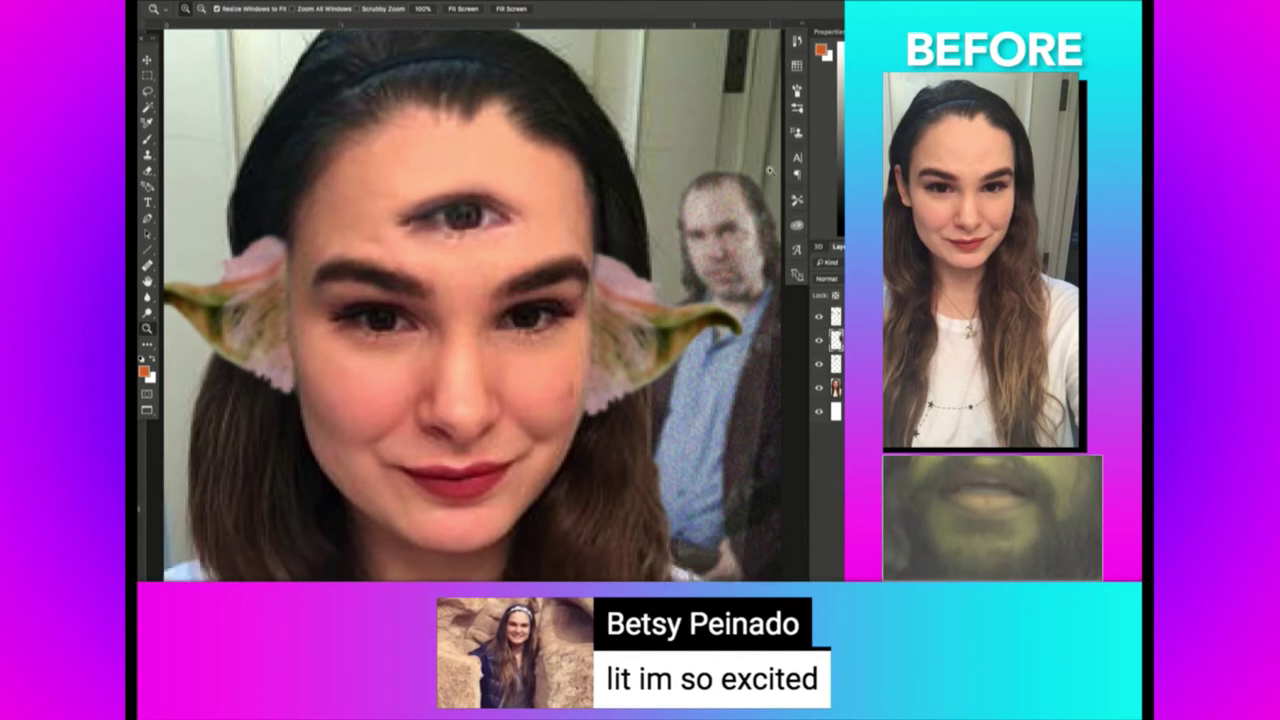
pyautogui.moveTo(766, 203); pyautogui.dragTo(770, 172)
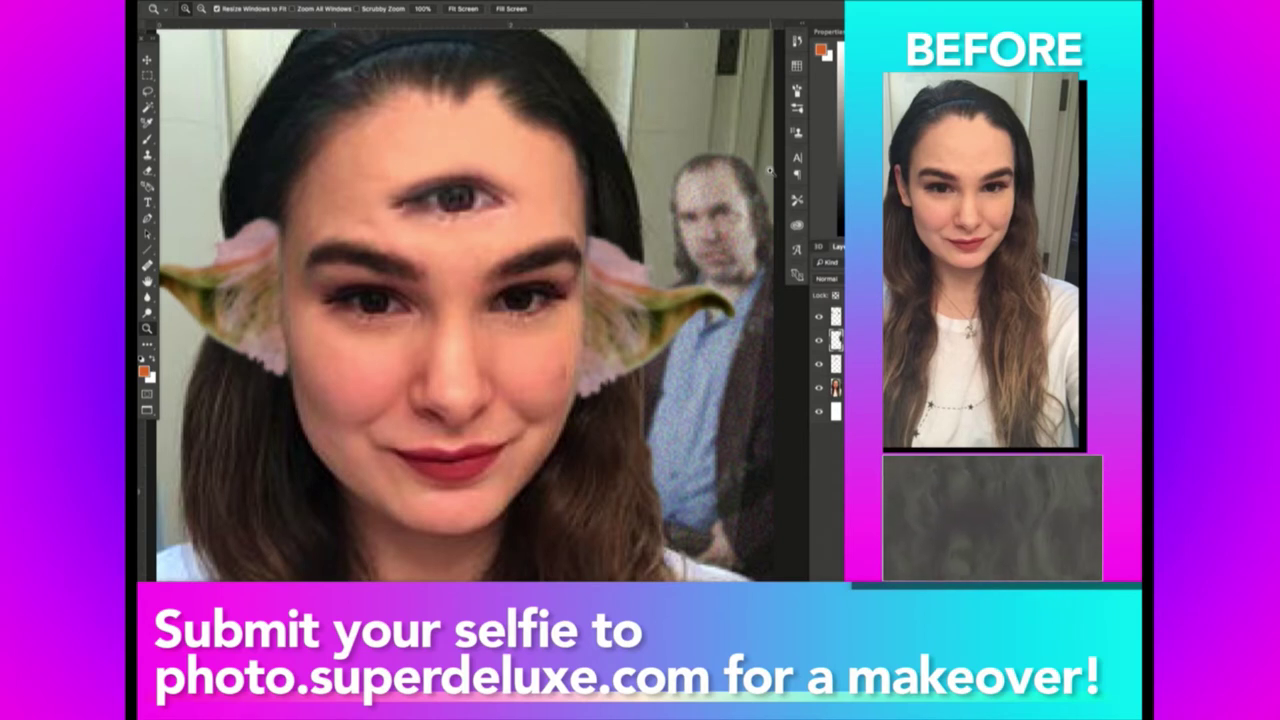
pyautogui.press('super+Tab')
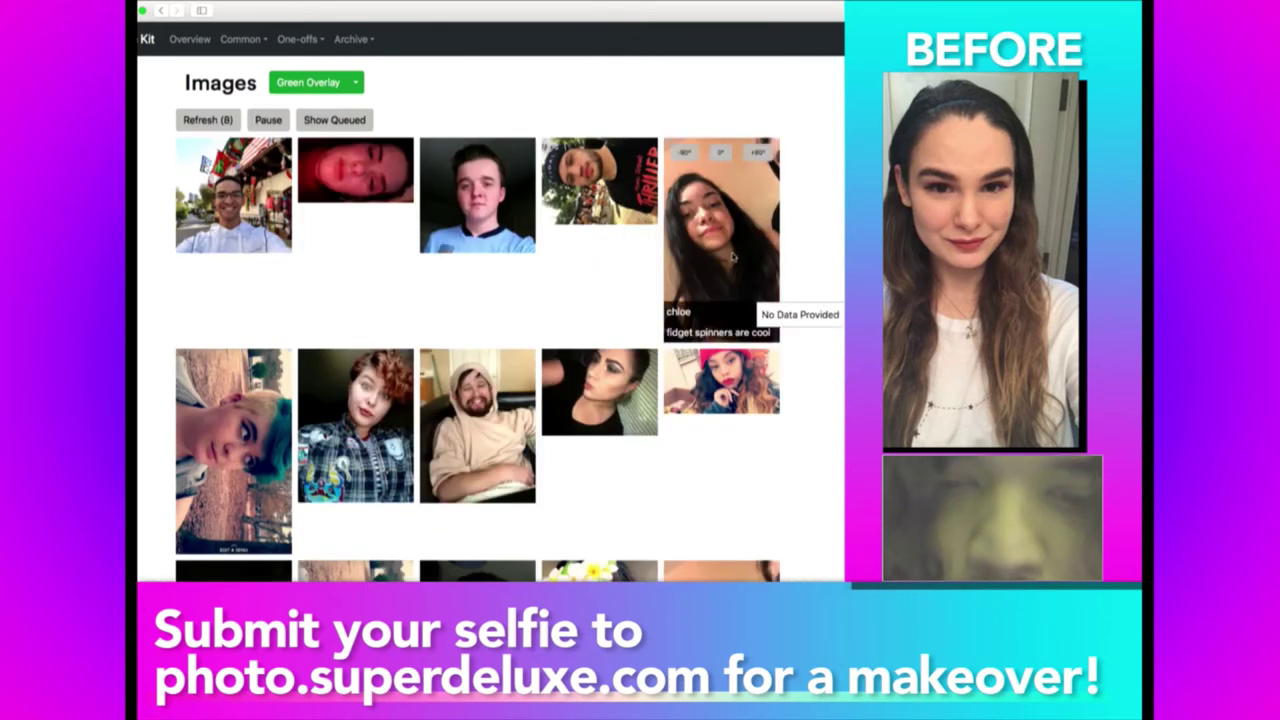
pyautogui.moveTo(233, 196)
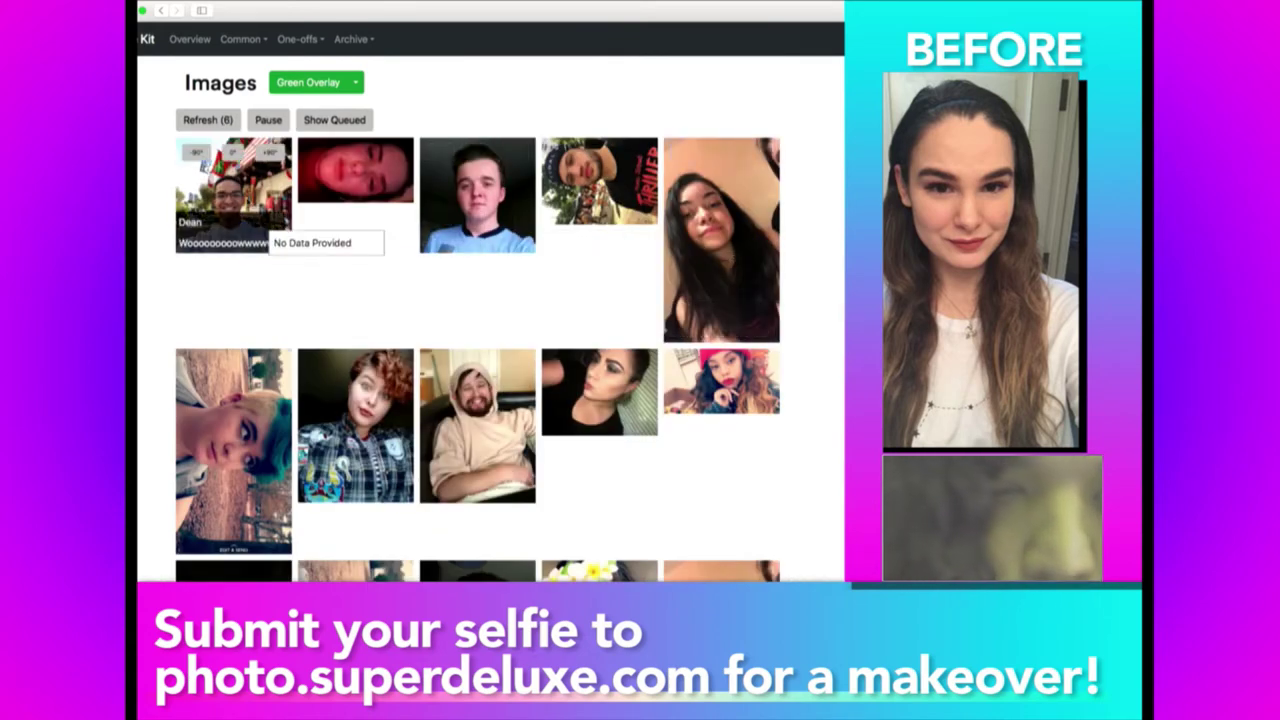
# Scroll the Kit gallery and choose the curly red-haired woman's selfie.
pyautogui.scroll(-2, 246, 198)
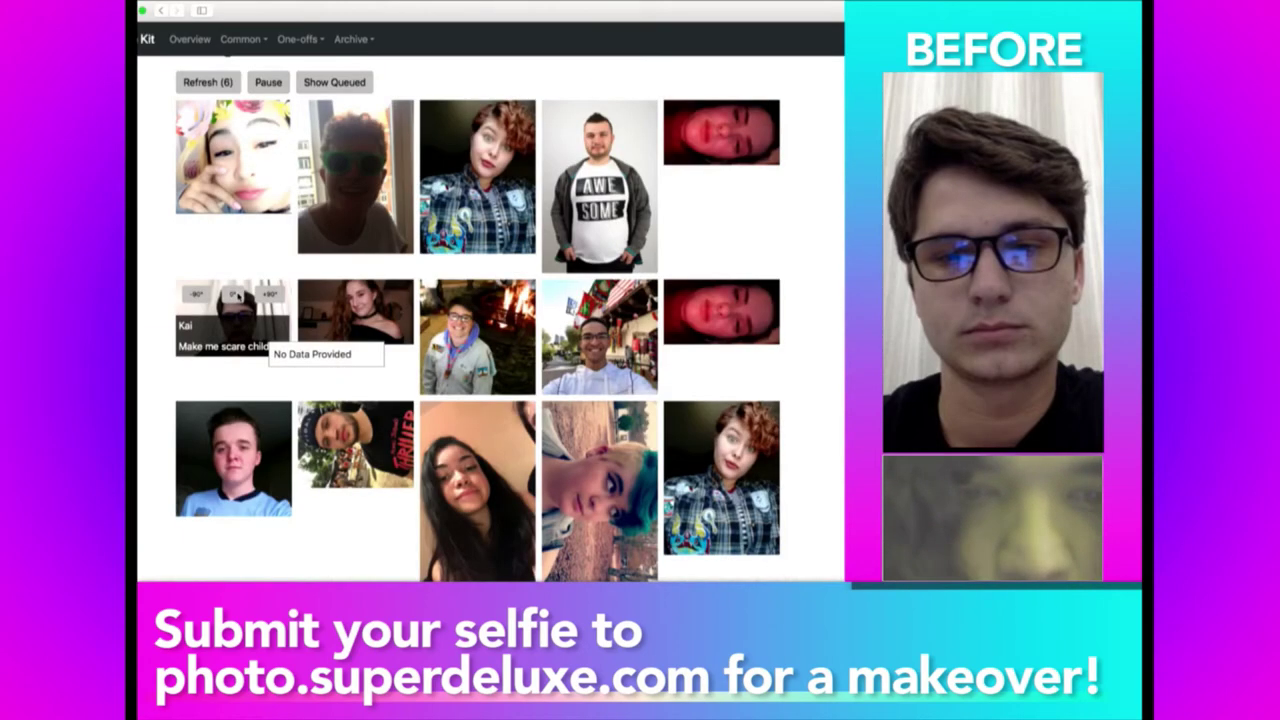
pyautogui.click(505, 222)
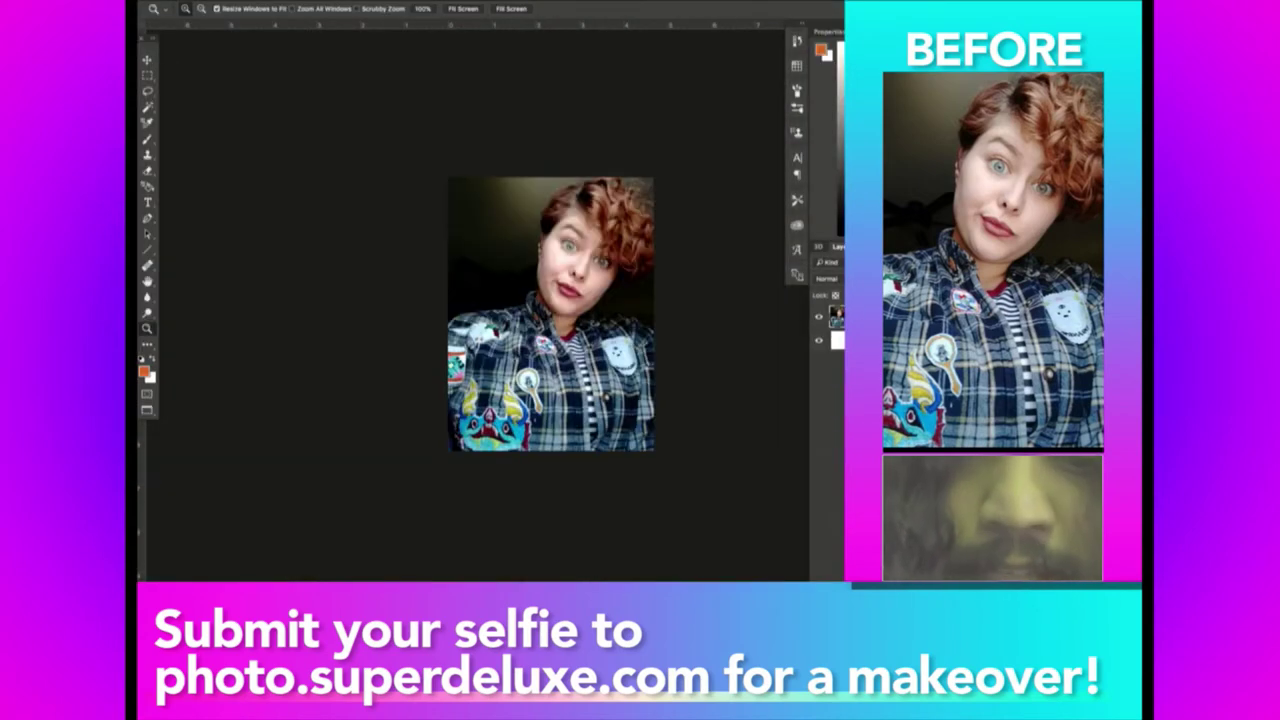
pyautogui.hotkey('ctrl', '0')
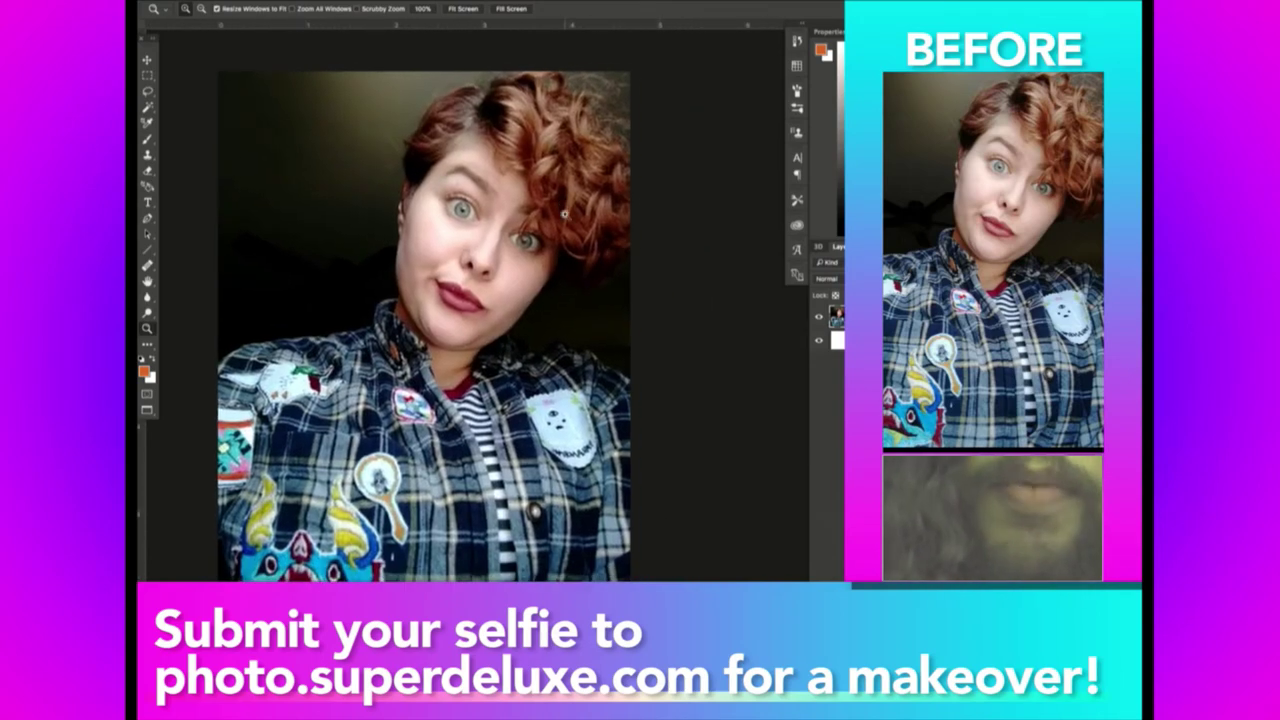
pyautogui.moveTo(564, 213); pyautogui.dragTo(425, 255)
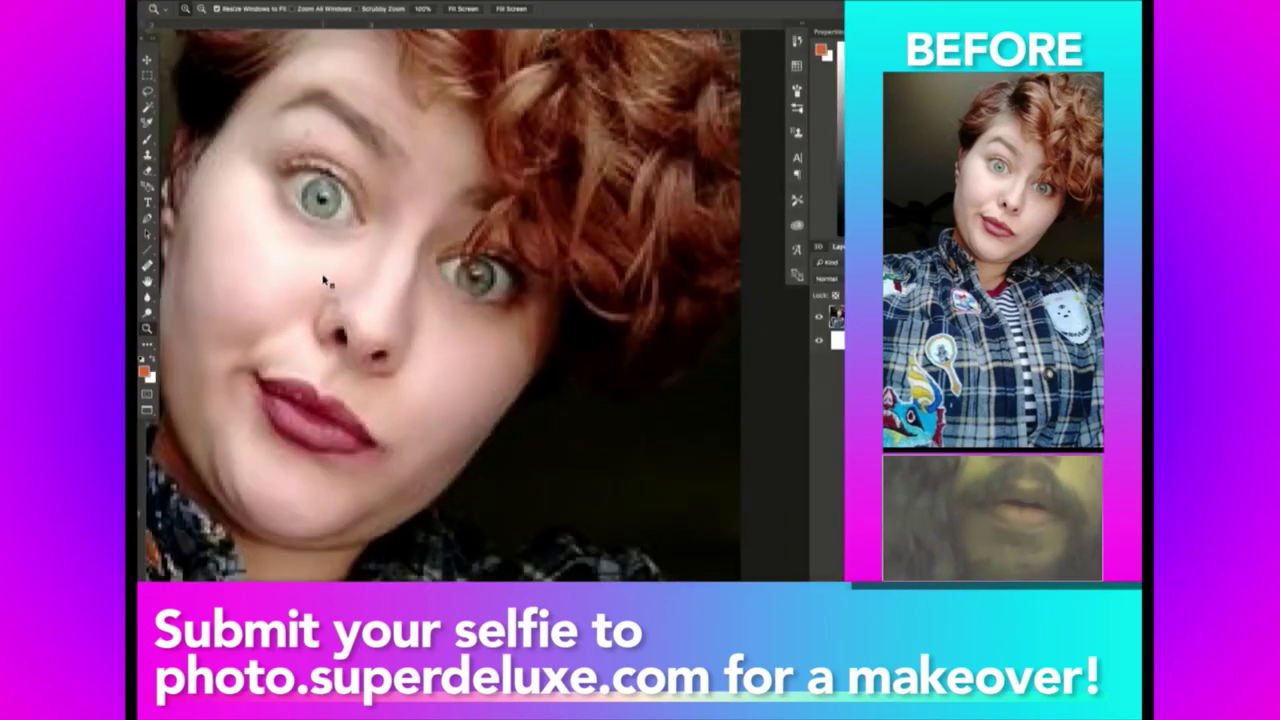
pyautogui.keyDown('alt'); pyautogui.click(305, 299); pyautogui.keyUp('alt')
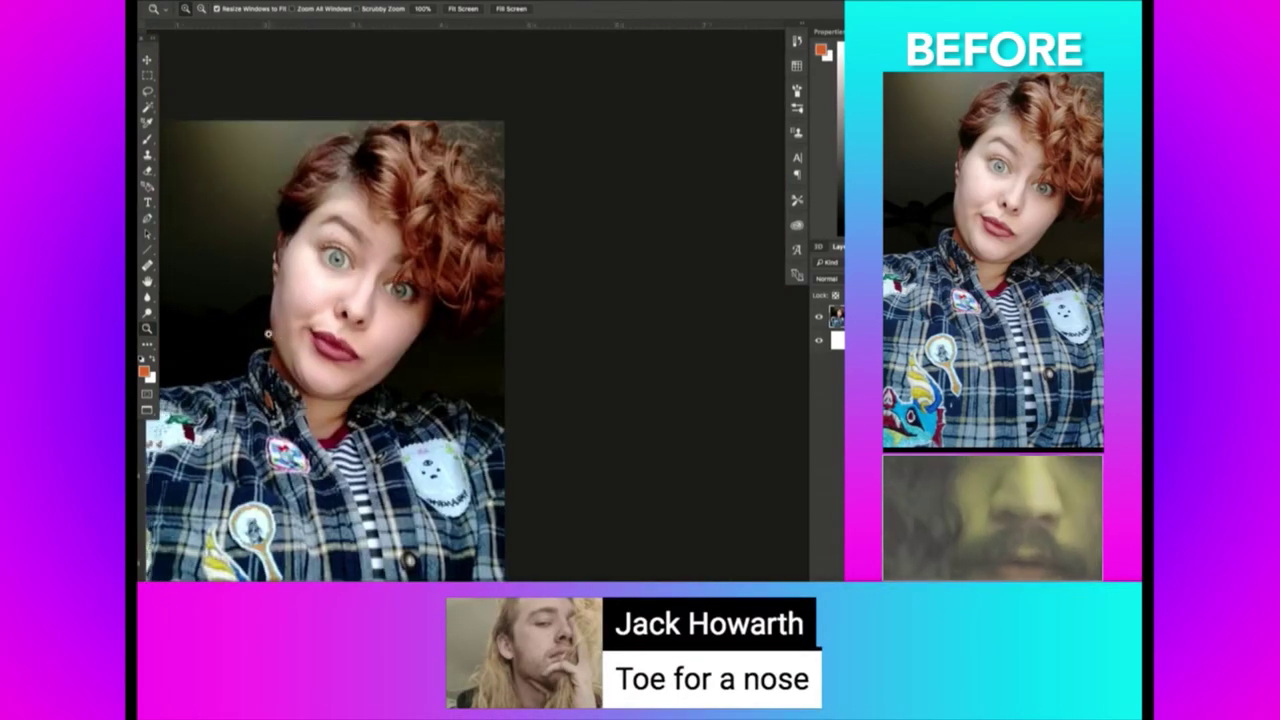
# Search Google Images for 'toe' and drag the pinky-toe photo into the selfie.
pyautogui.press('super+Tab')
pyautogui.press('super+Tab')
pyautogui.press('super+l')
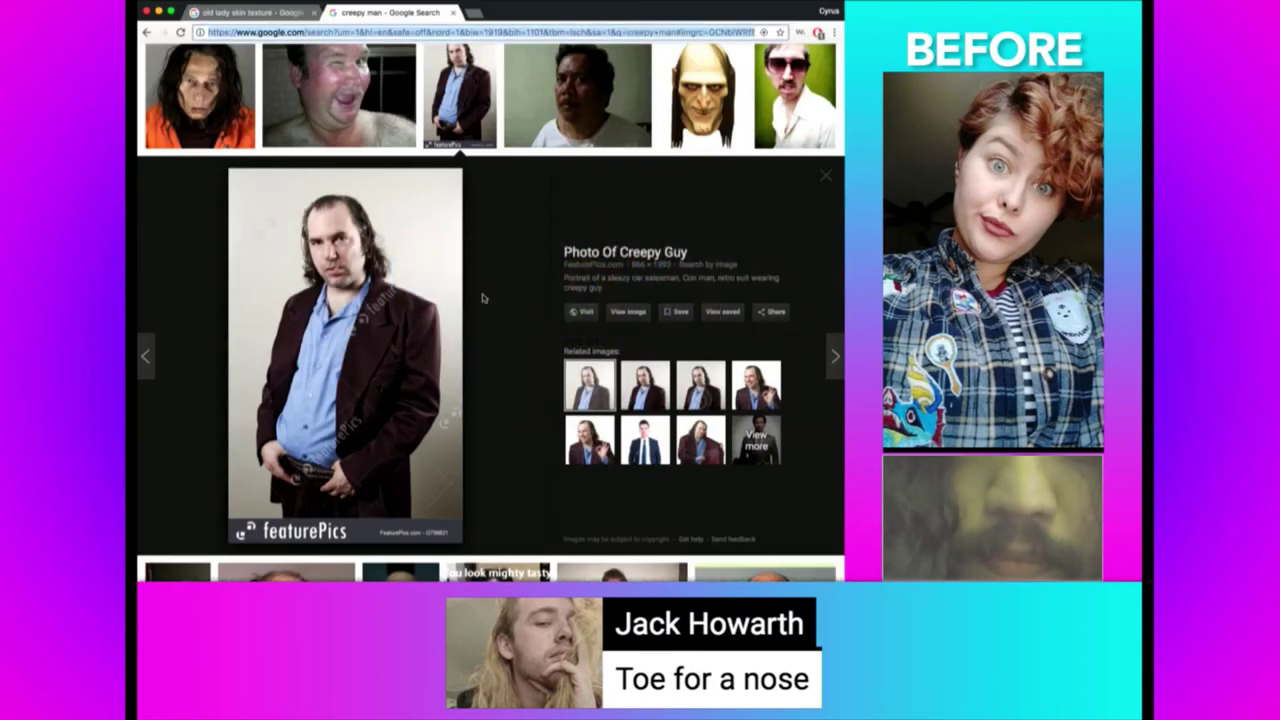
pyautogui.write('toe')
pyautogui.press('Return')
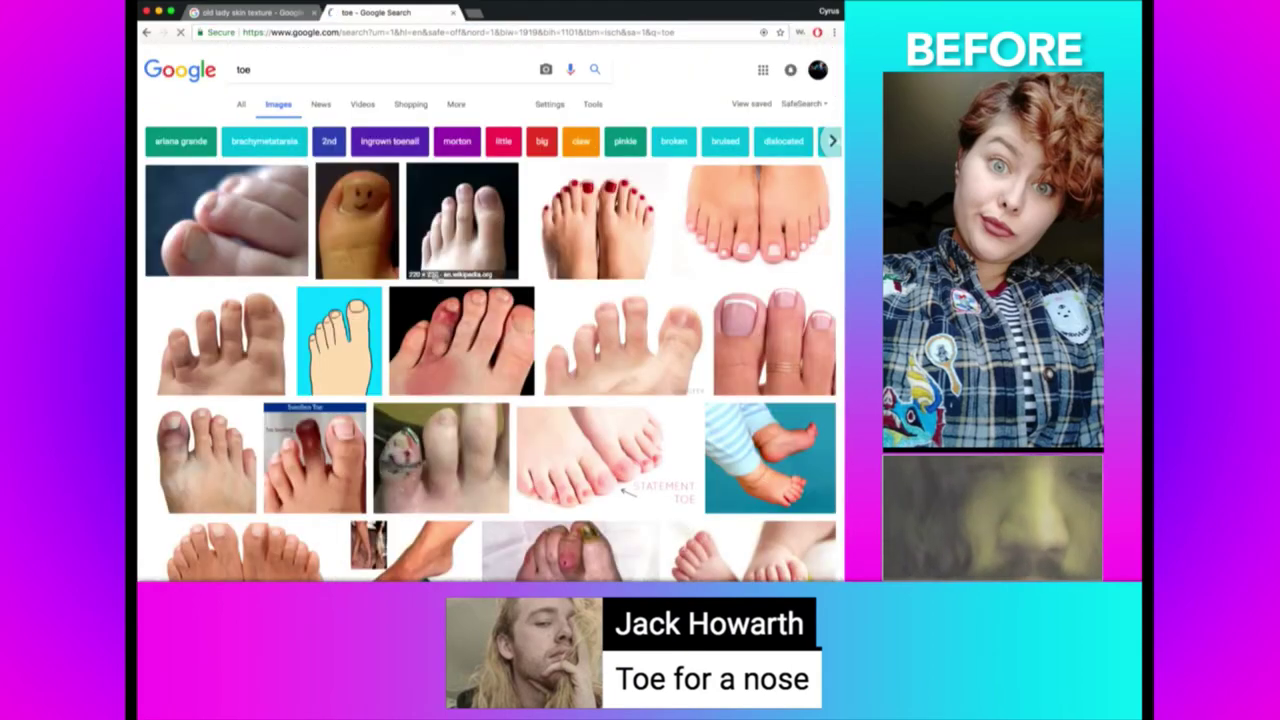
pyautogui.click(615, 345)
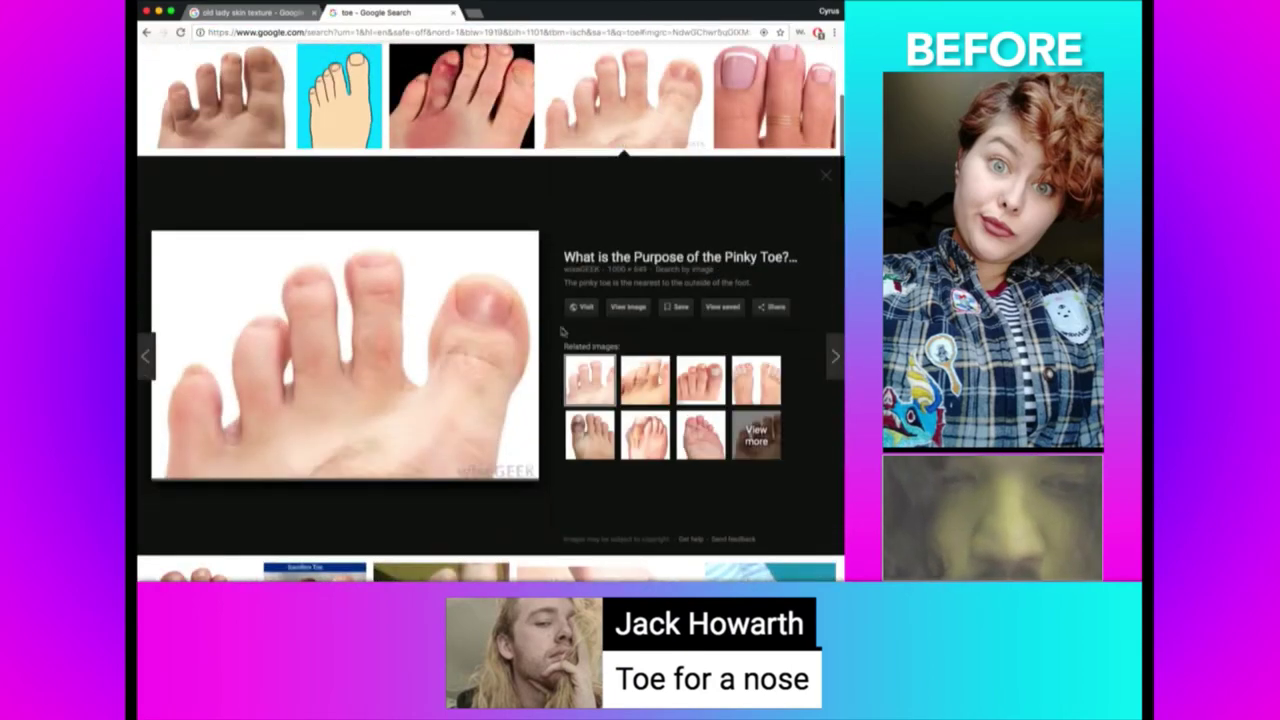
pyautogui.moveTo(533, 260); pyautogui.dragTo(405, 455)
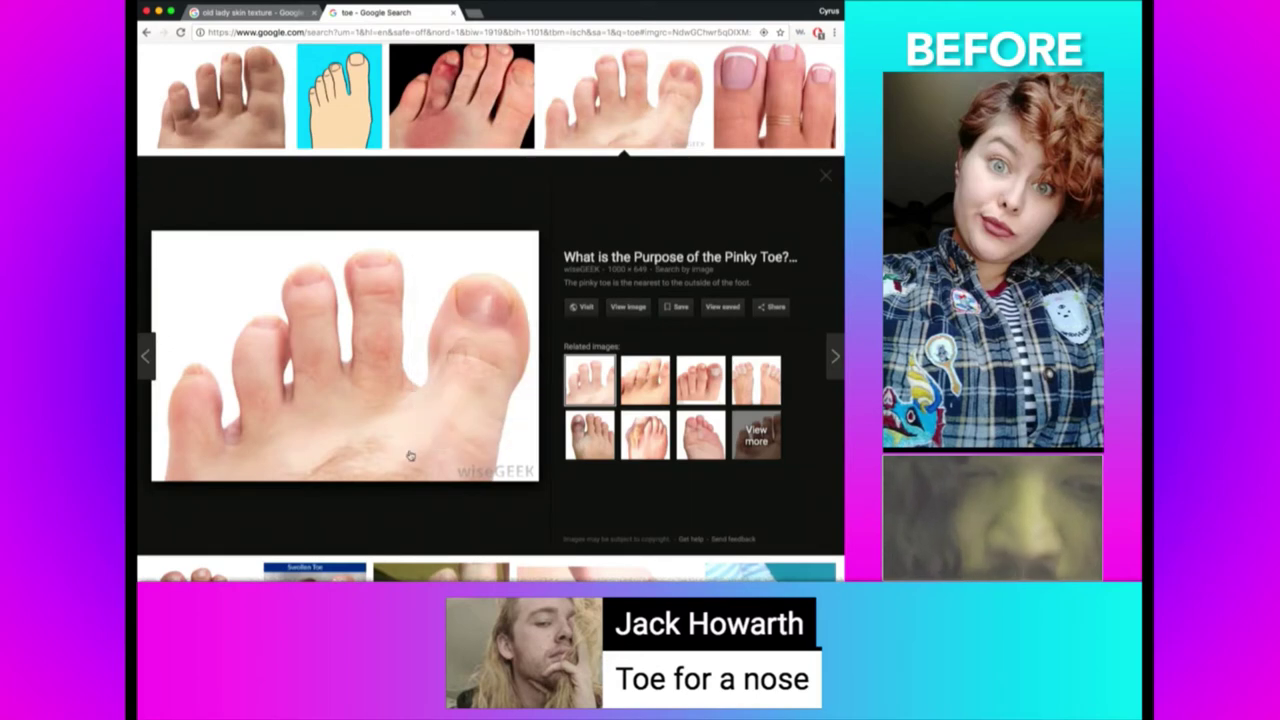
pyautogui.press('super+Tab')
# Sharpen the toe with Unsharp Mask and delete its white background.
pyautogui.keyDown('alt'); pyautogui.click(435, 324); pyautogui.keyUp('alt')
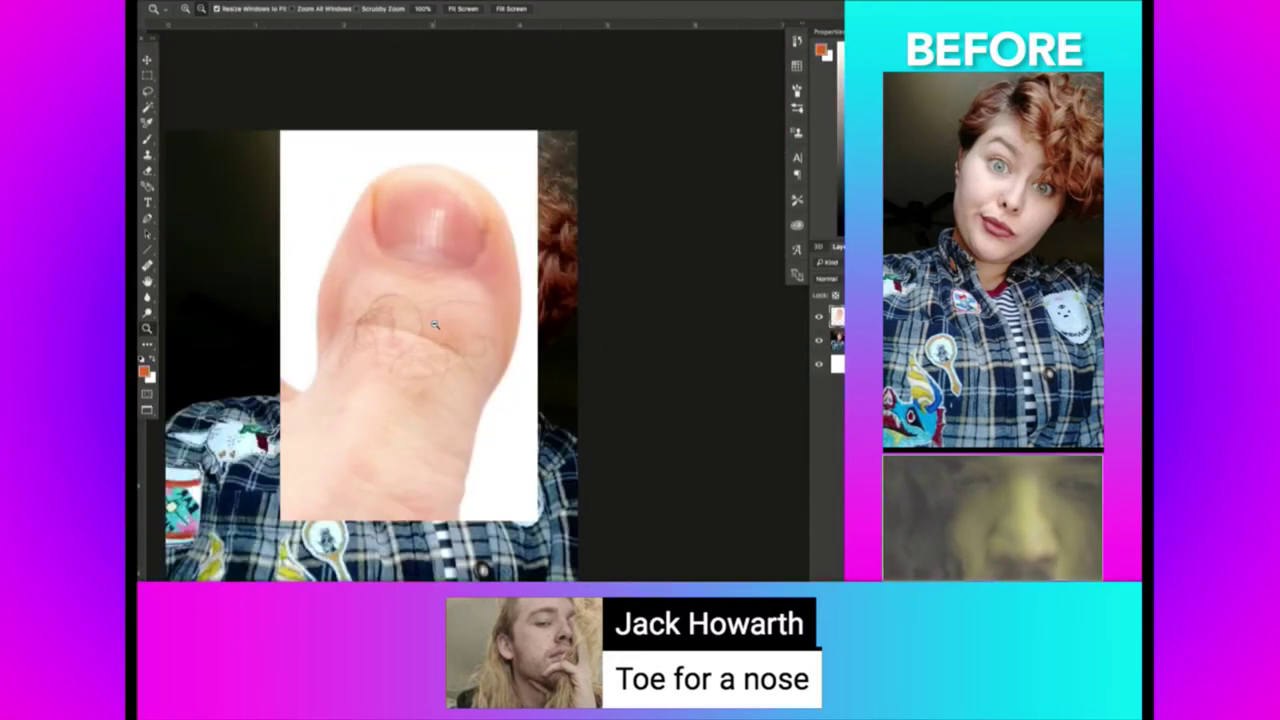
pyautogui.click(445, 2)
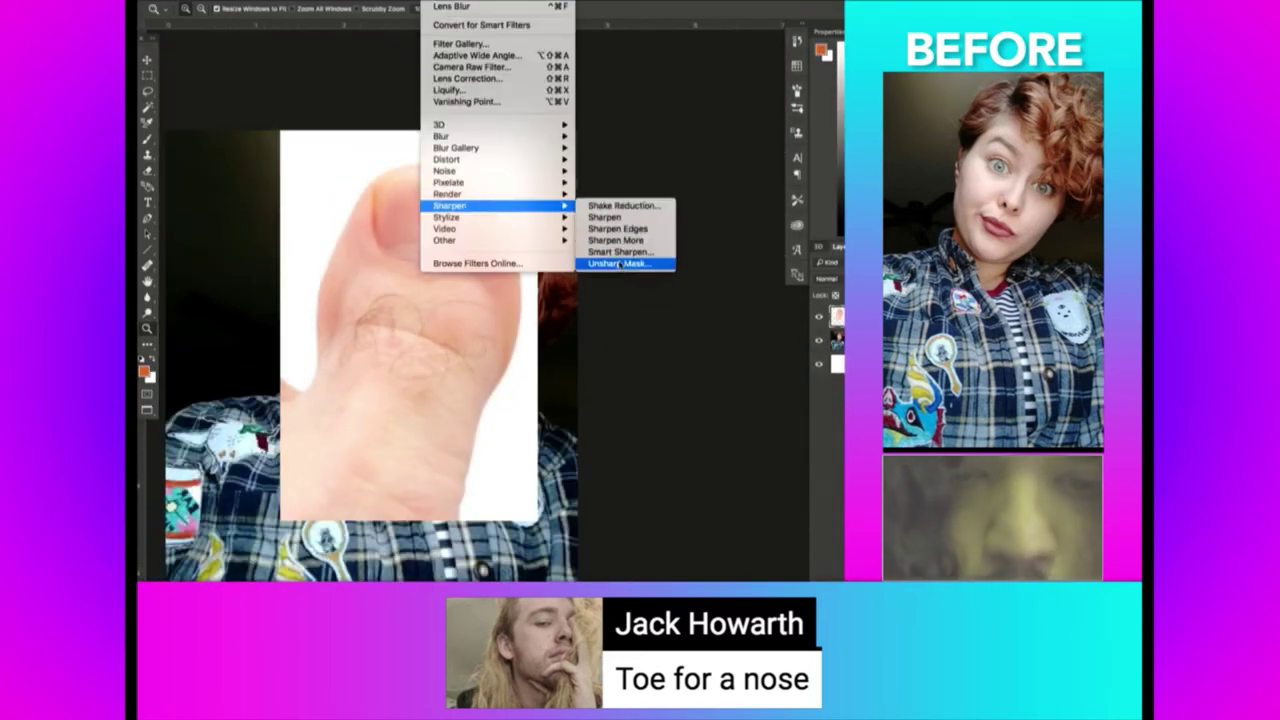
pyautogui.click(620, 265)
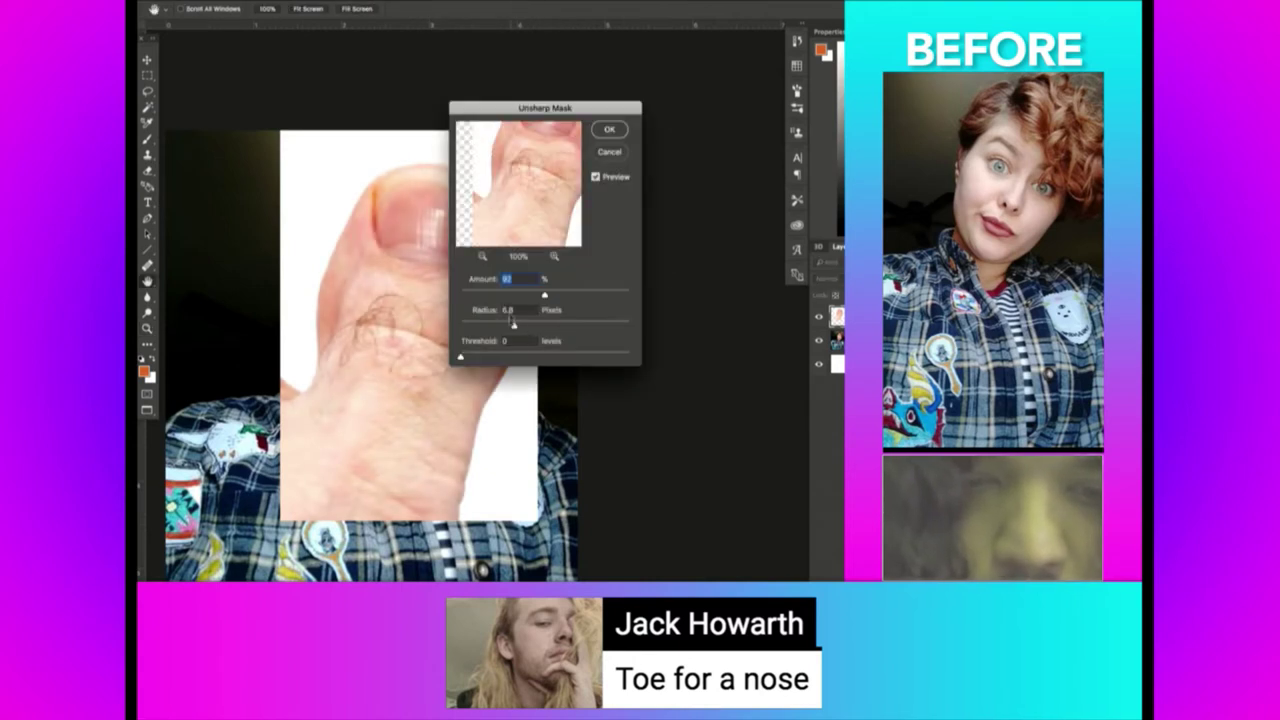
pyautogui.click(597, 295)
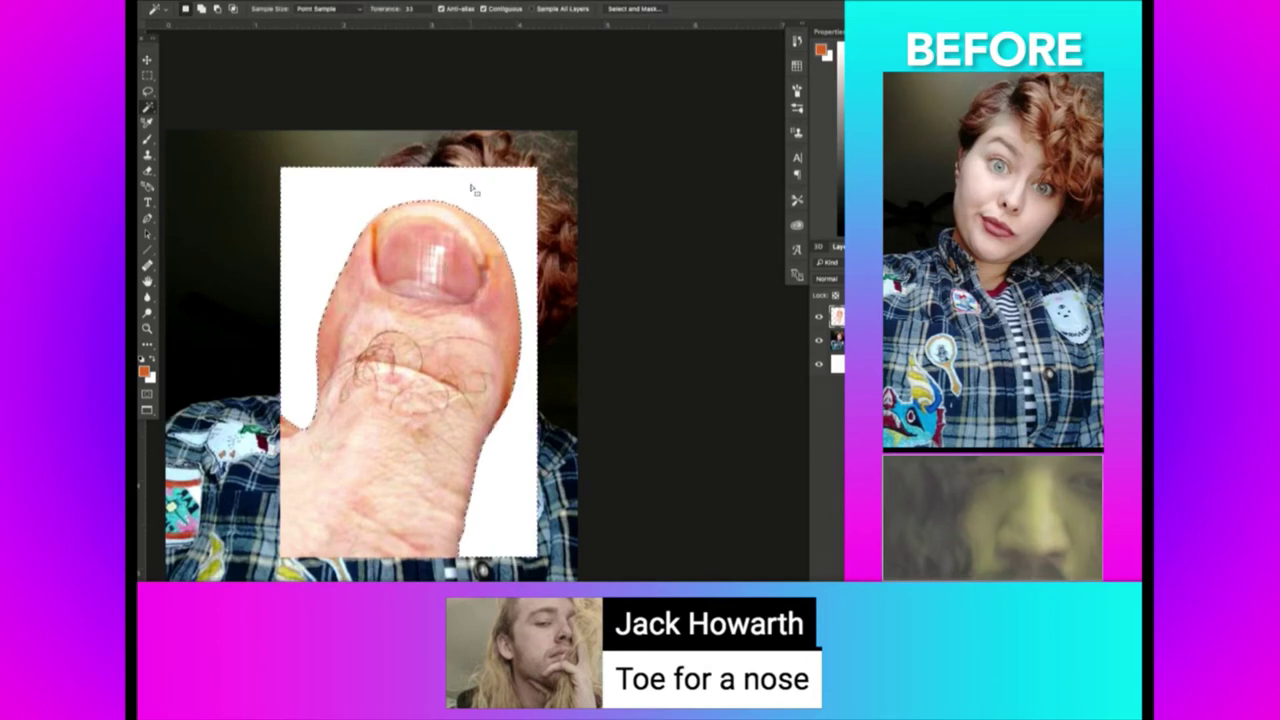
pyautogui.press('Delete')
# Rotate the toe upside down, shrink it to nose size and flip it.
pyautogui.hotkey('ctrl', 't')
pyautogui.moveTo(600, 330); pyautogui.dragTo(525, 480)
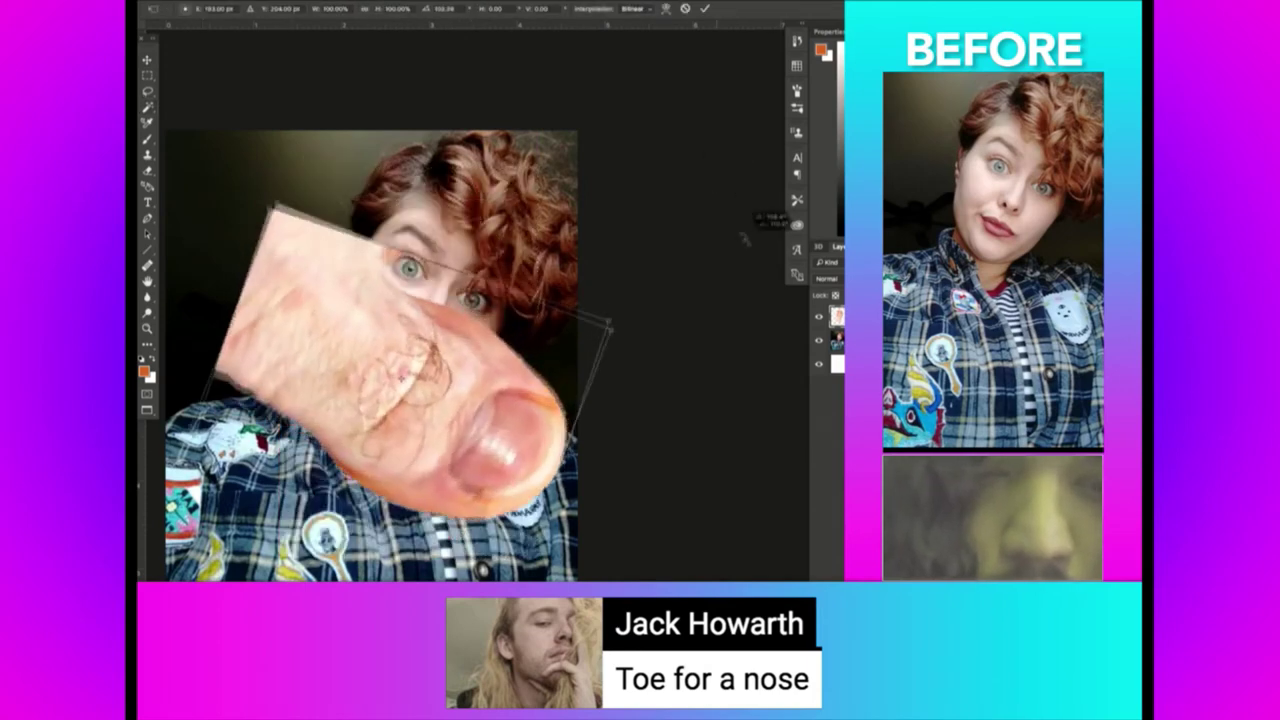
pyautogui.scroll(-2, 476, 452)
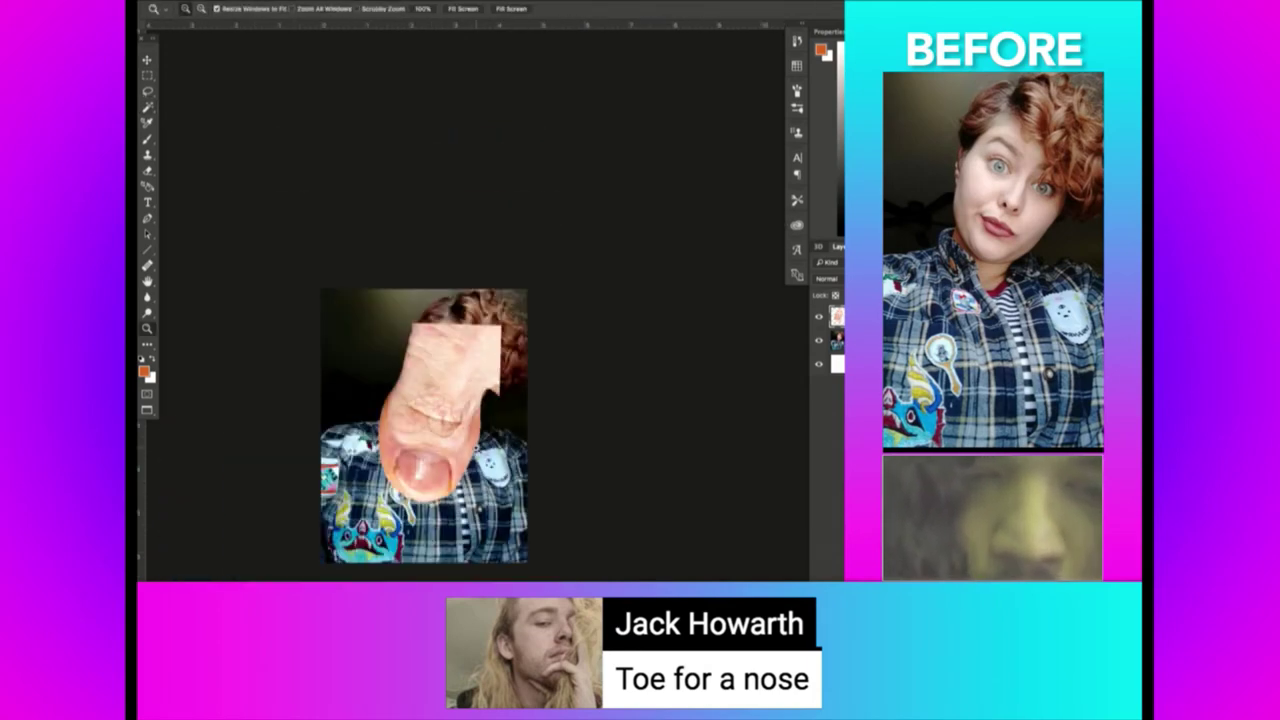
pyautogui.moveTo(501, 499); pyautogui.dragTo(462, 445)
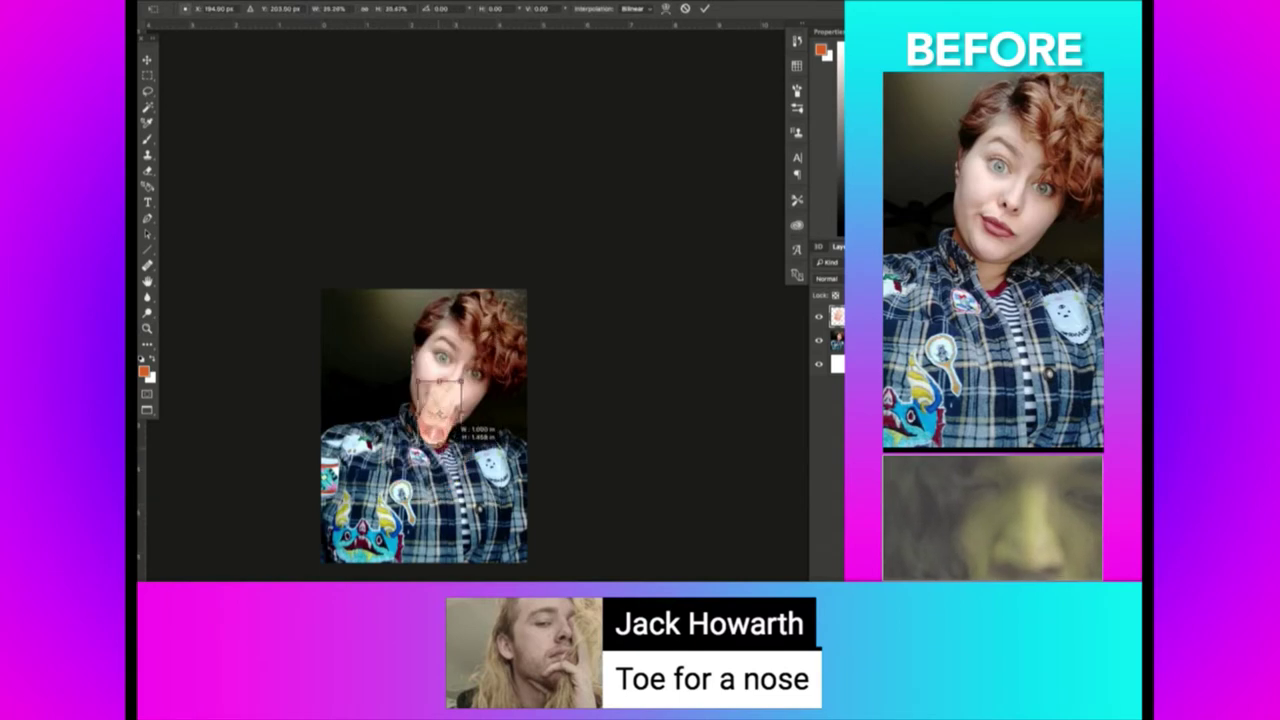
pyautogui.press('Return')
pyautogui.press('z')
pyautogui.click(280, 0)
pyautogui.moveTo(292, 262)
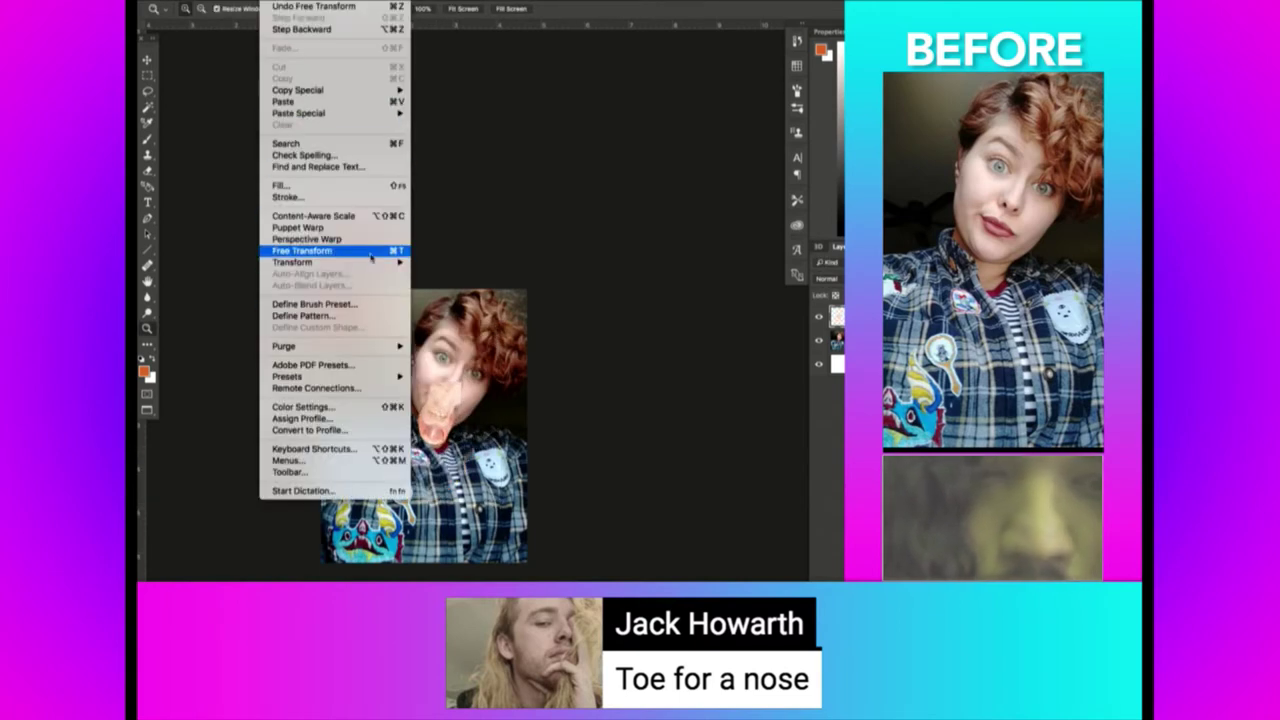
pyautogui.click(486, 400)
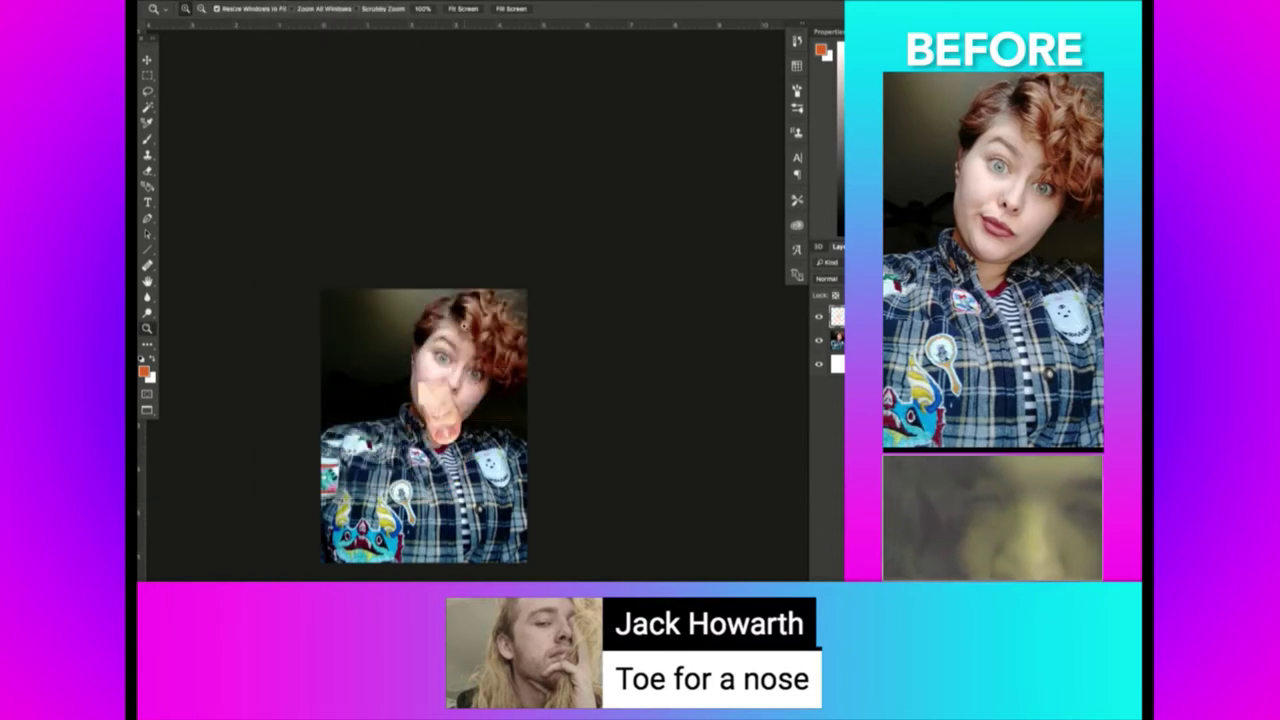
pyautogui.click(470, 369)
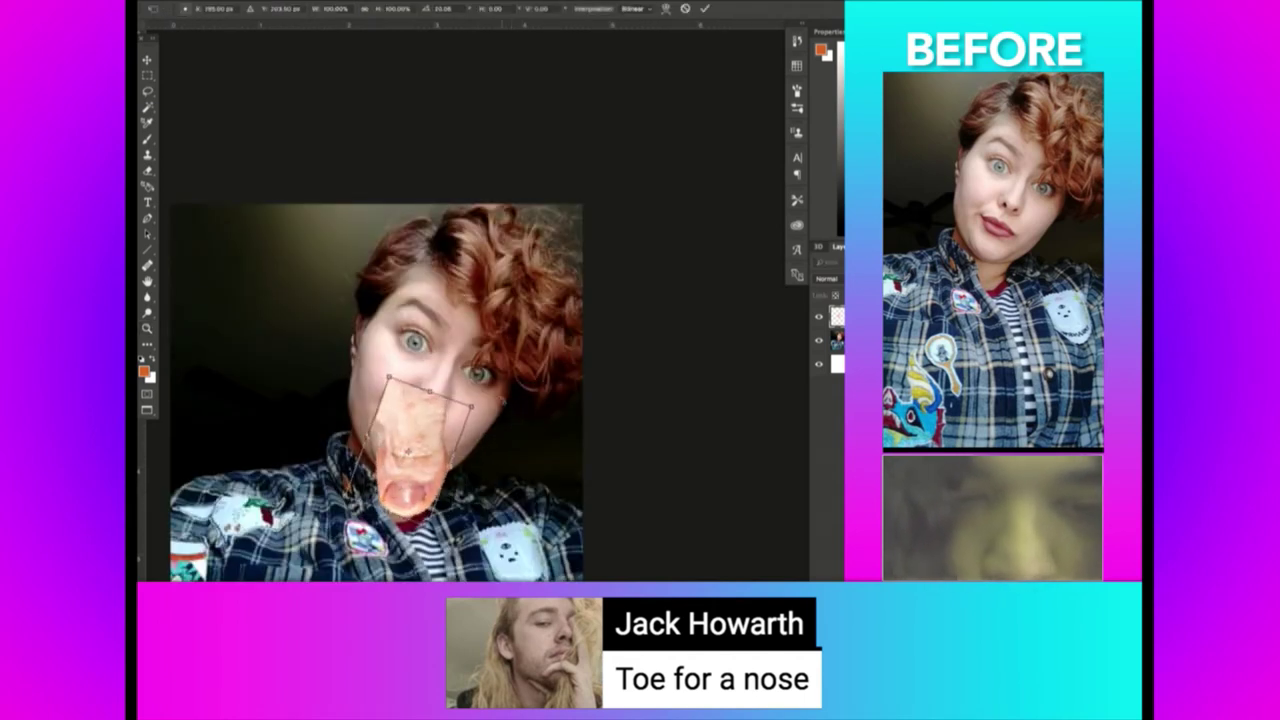
# Move the toe up onto the face and shrink it further.
pyautogui.press('v')
pyautogui.moveTo(492, 390)
pyautogui.mouseDown()
pyautogui.moveTo(568, 308)
pyautogui.moveTo(510, 312)
pyautogui.mouseUp()
pyautogui.hotkey('ctrl', 't')
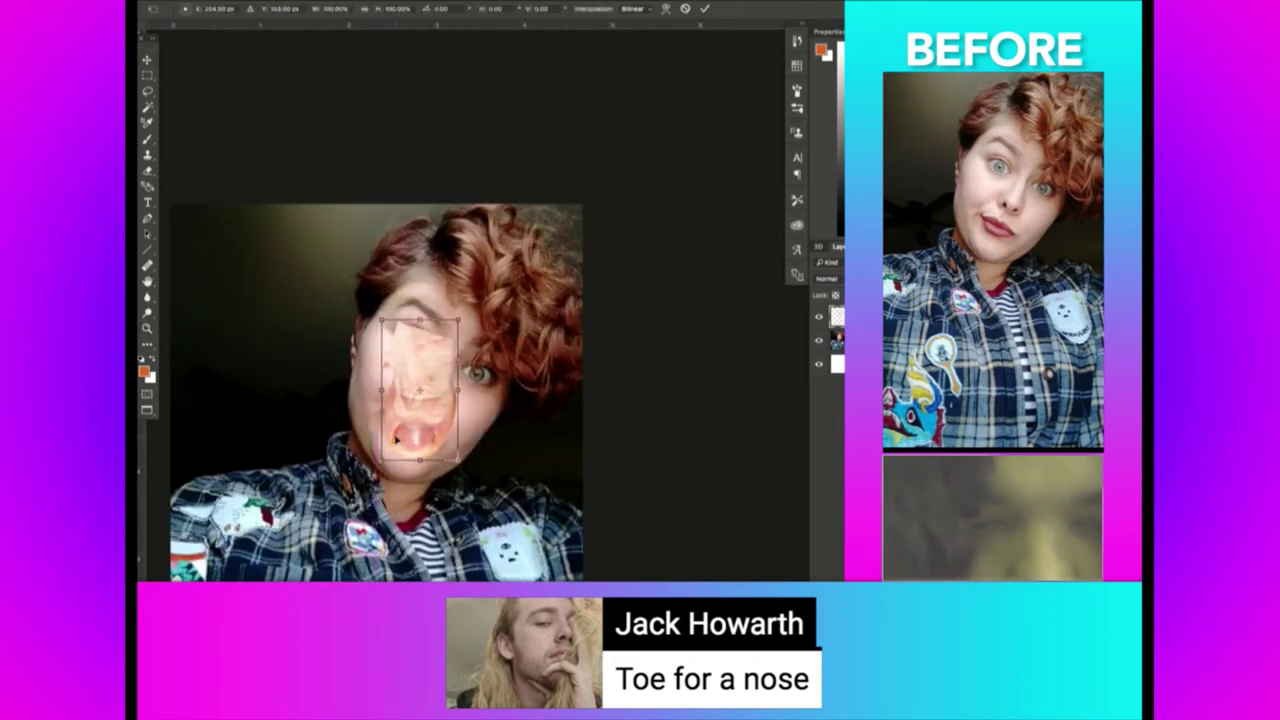
pyautogui.moveTo(458, 460)
pyautogui.mouseDown()
pyautogui.moveTo(425, 405)
pyautogui.moveTo(494, 420)
pyautogui.moveTo(425, 424)
pyautogui.mouseUp()
pyautogui.press('Return')
# Zoom into the face and nudge the toe into place over her nose.
pyautogui.press('z')
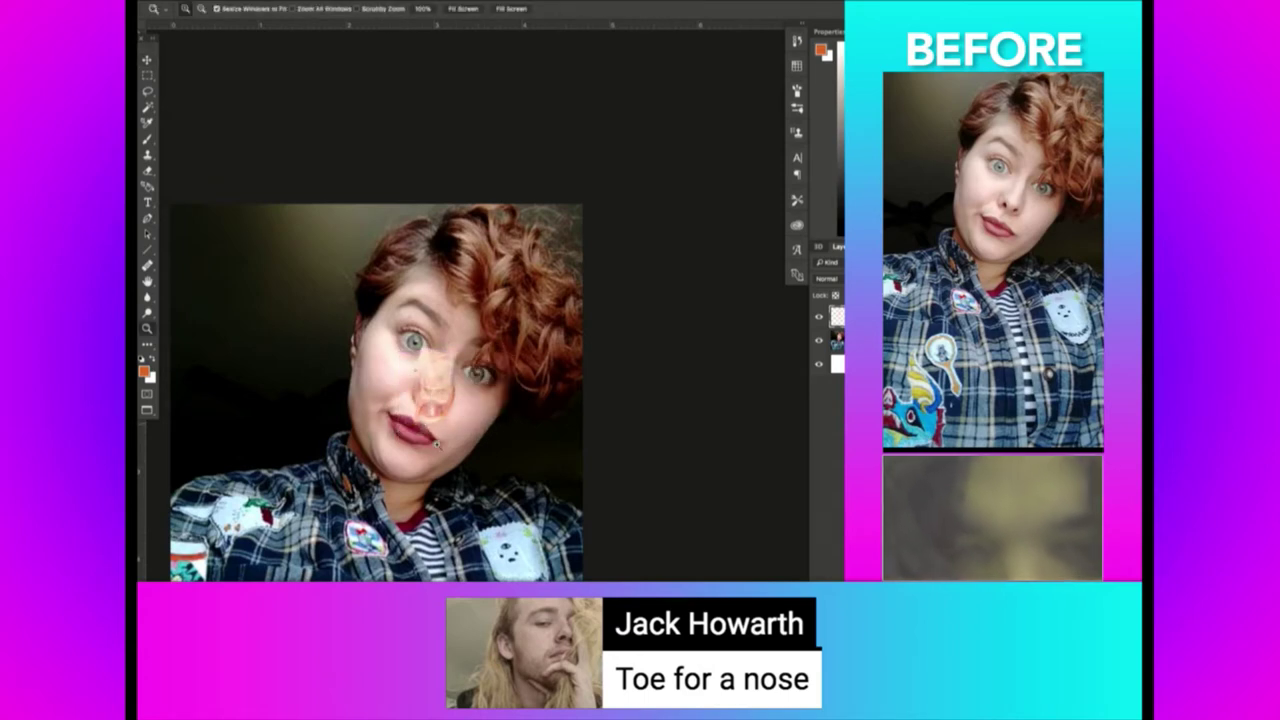
pyautogui.click(455, 410)
pyautogui.click(470, 385)
pyautogui.press('v')
pyautogui.moveTo(491, 300); pyautogui.dragTo(472, 408)
pyautogui.hotkey('ctrl', 't')
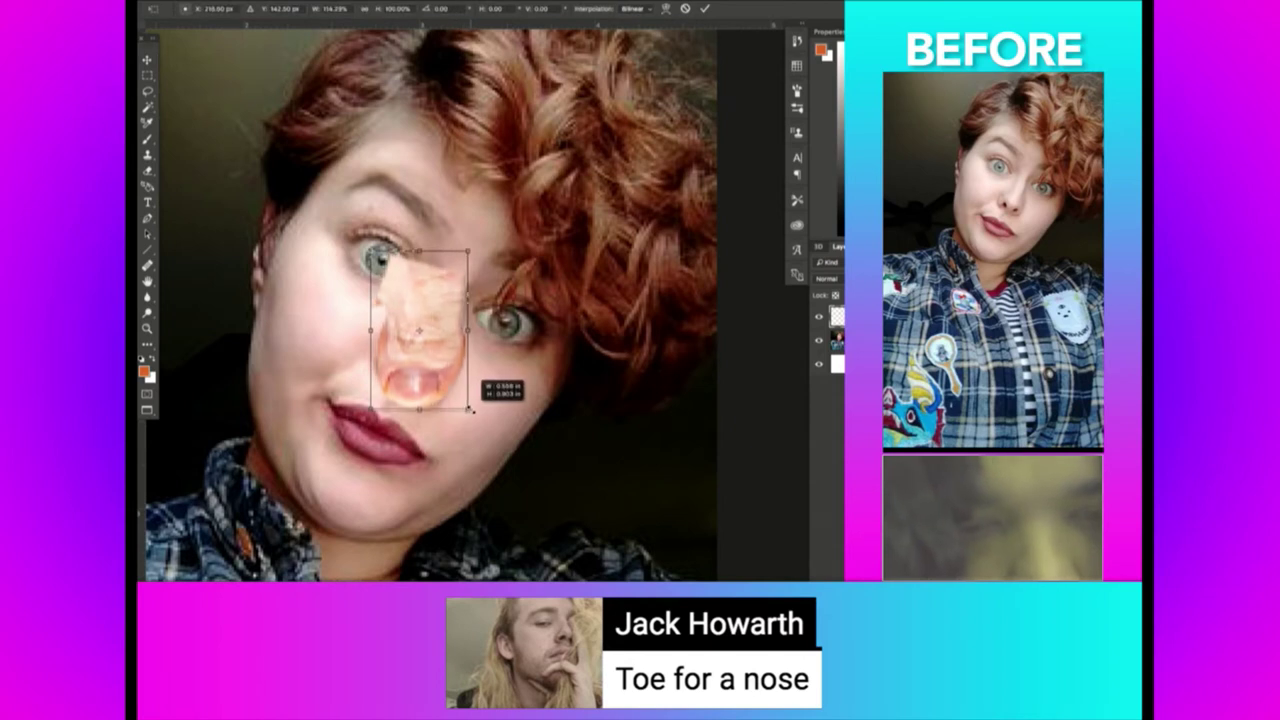
pyautogui.press('Return')
pyautogui.moveTo(476, 337); pyautogui.dragTo(476, 340)
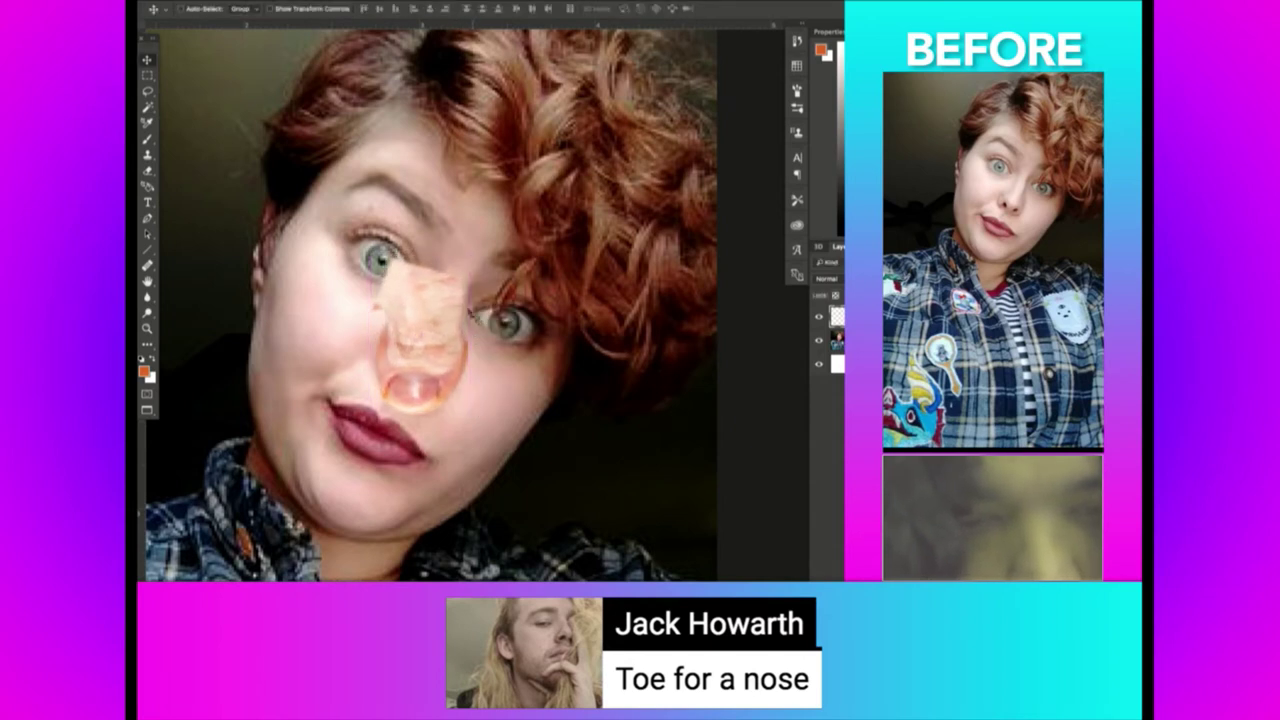
# Erase the toe's edges, brighten it with Levels and lower saturation by 10.
pyautogui.press('e')
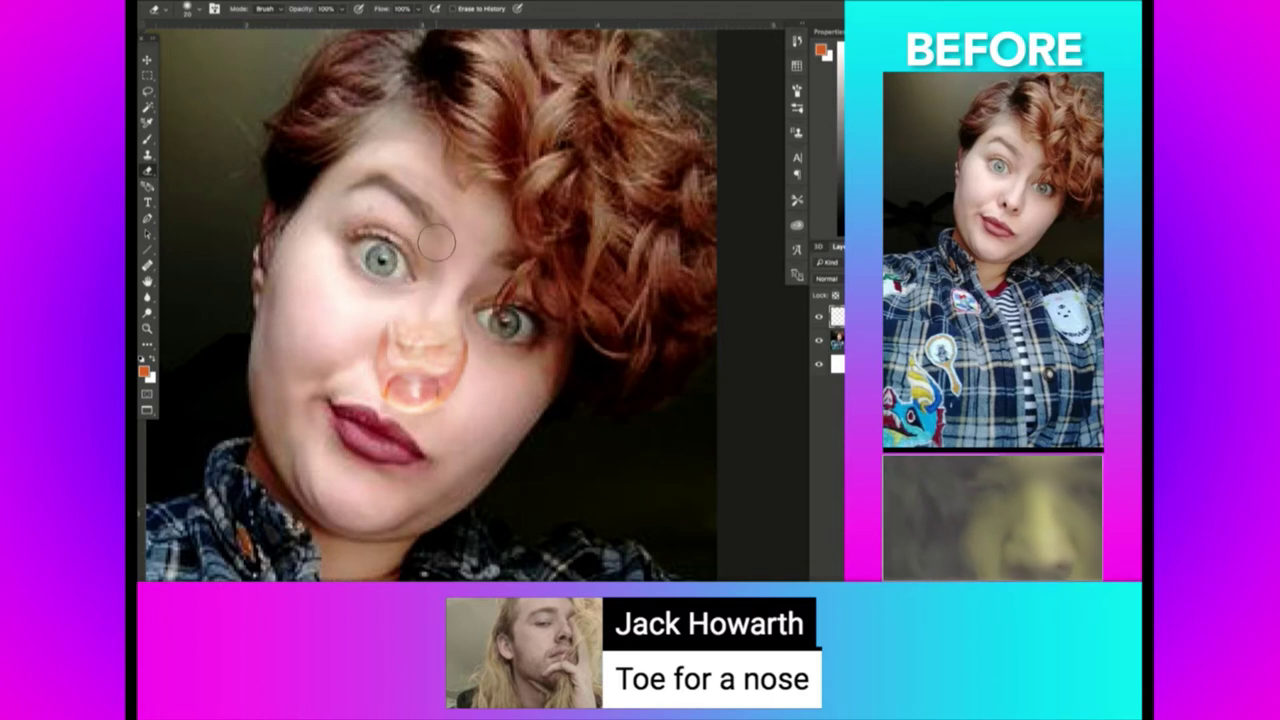
pyautogui.hotkey('ctrl', 'l')
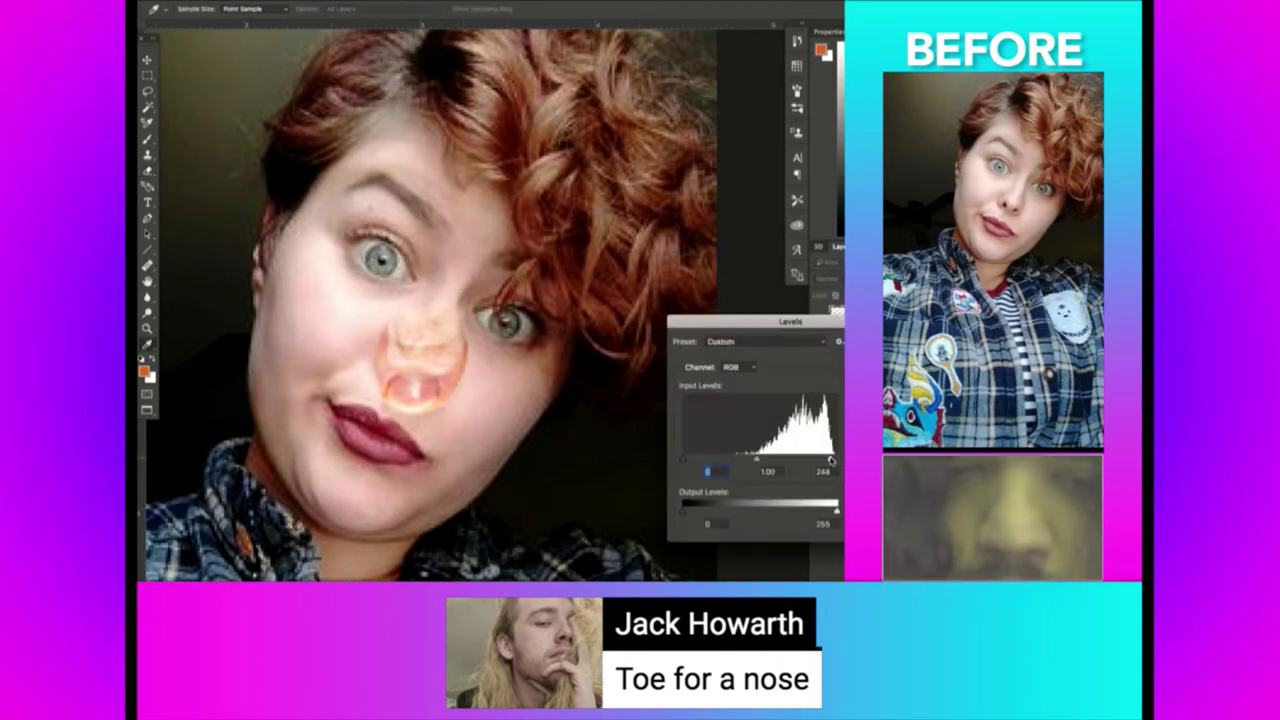
pyautogui.moveTo(835, 460); pyautogui.dragTo(825, 461)
pyautogui.press('Return')
pyautogui.hotkey('ctrl', 'u')
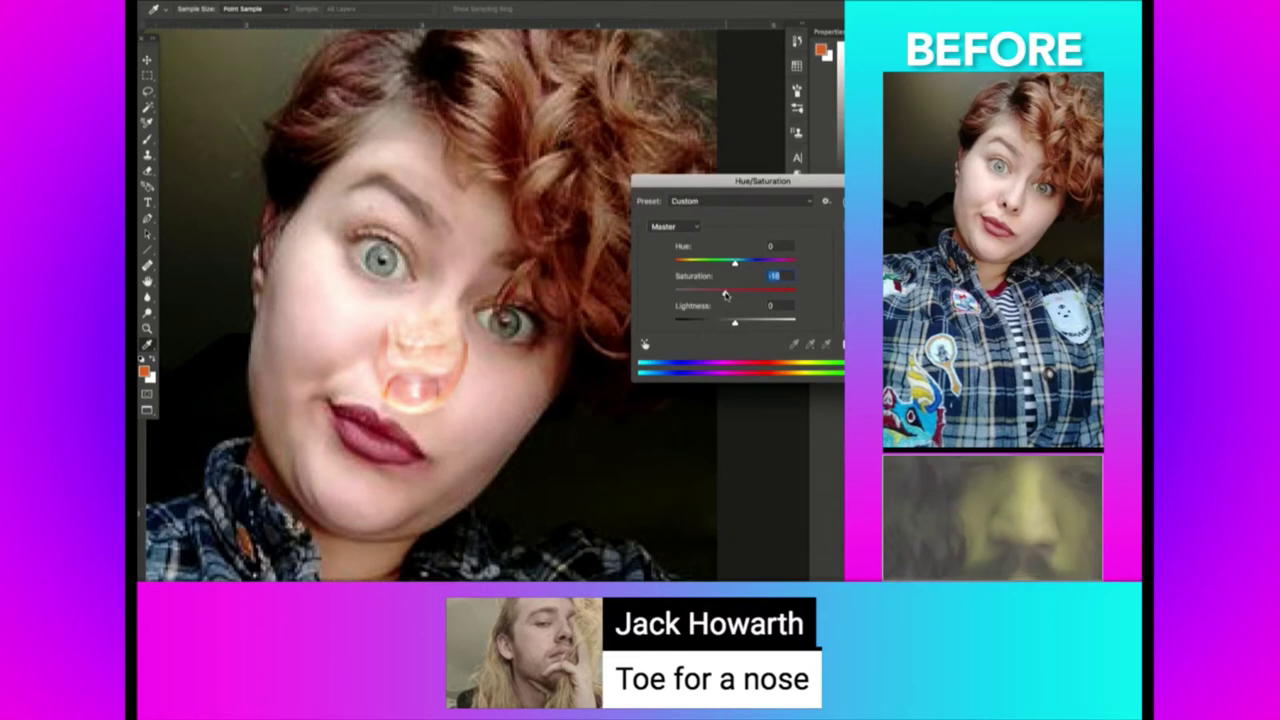
pyautogui.press('Return')
# Zoom in near the nose and lips, then back out to view the whole head.
pyautogui.press('z')
pyautogui.keyDown('alt'); pyautogui.click(481, 270); pyautogui.keyUp('alt')
pyautogui.click(416, 370)
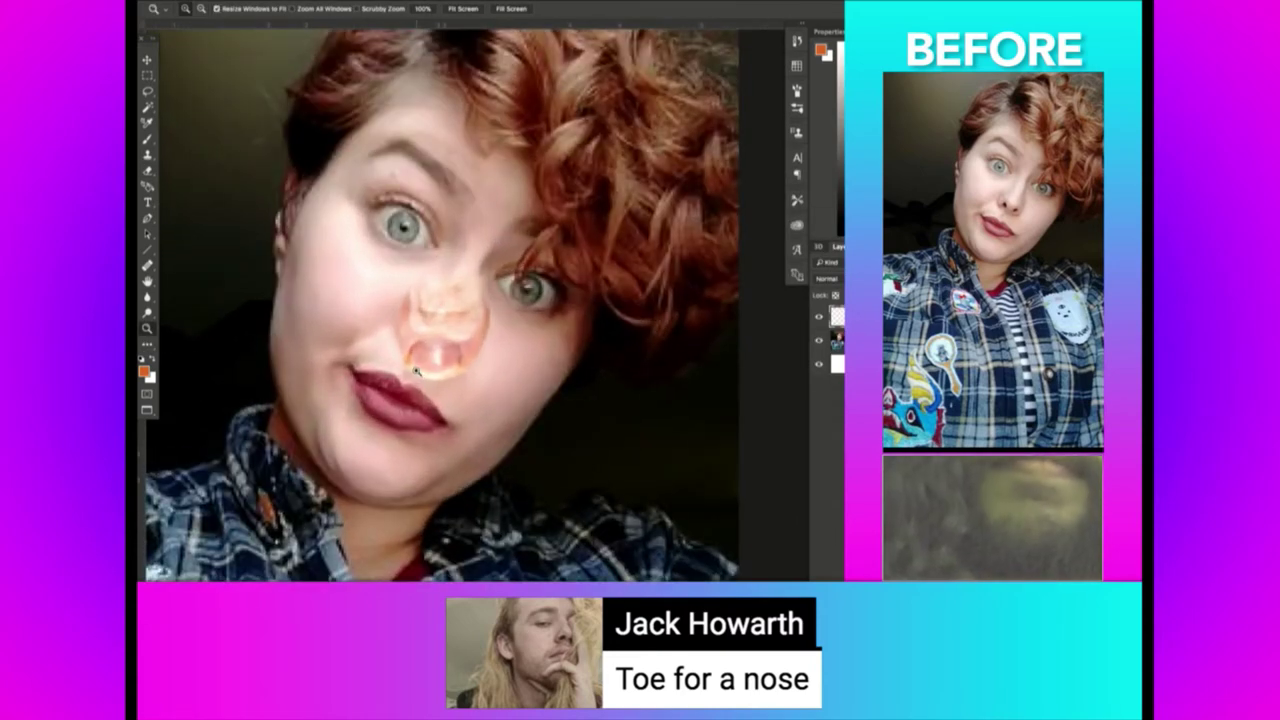
pyautogui.click(416, 370)
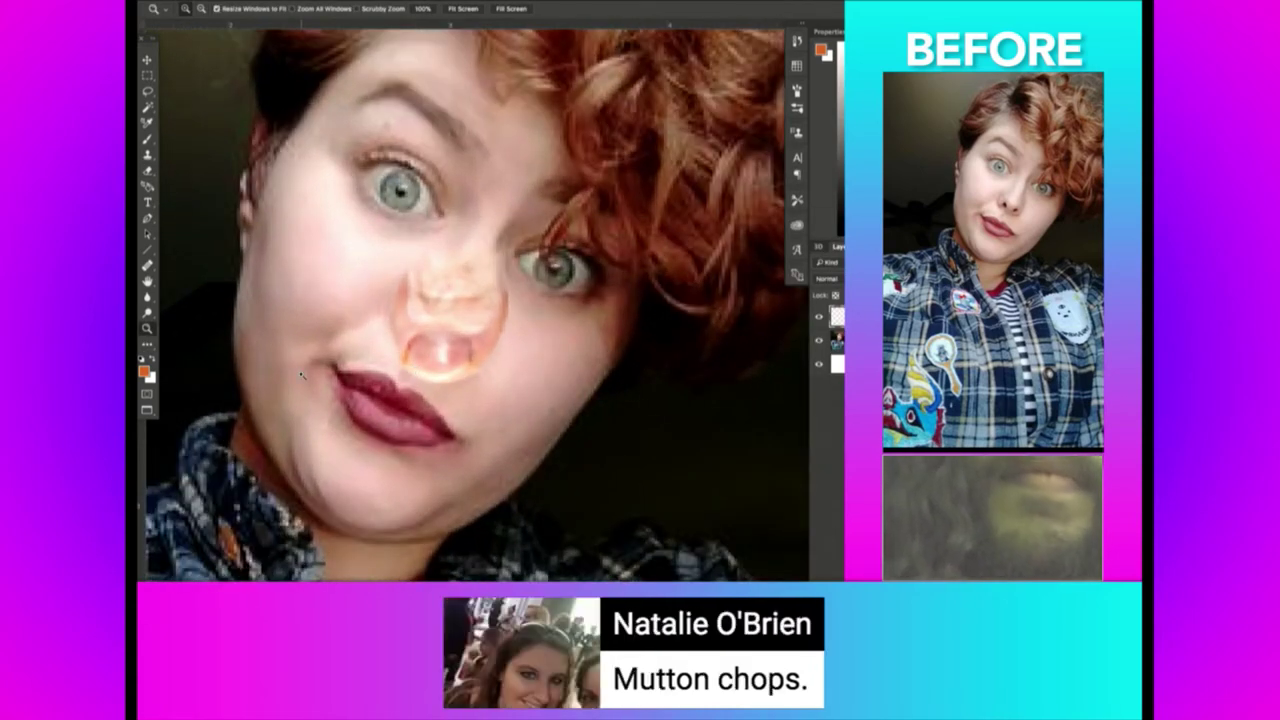
pyautogui.keyDown('alt'); pyautogui.click(304, 373); pyautogui.keyUp('alt')
pyautogui.keyDown('alt'); pyautogui.click(369, 360); pyautogui.keyUp('alt')
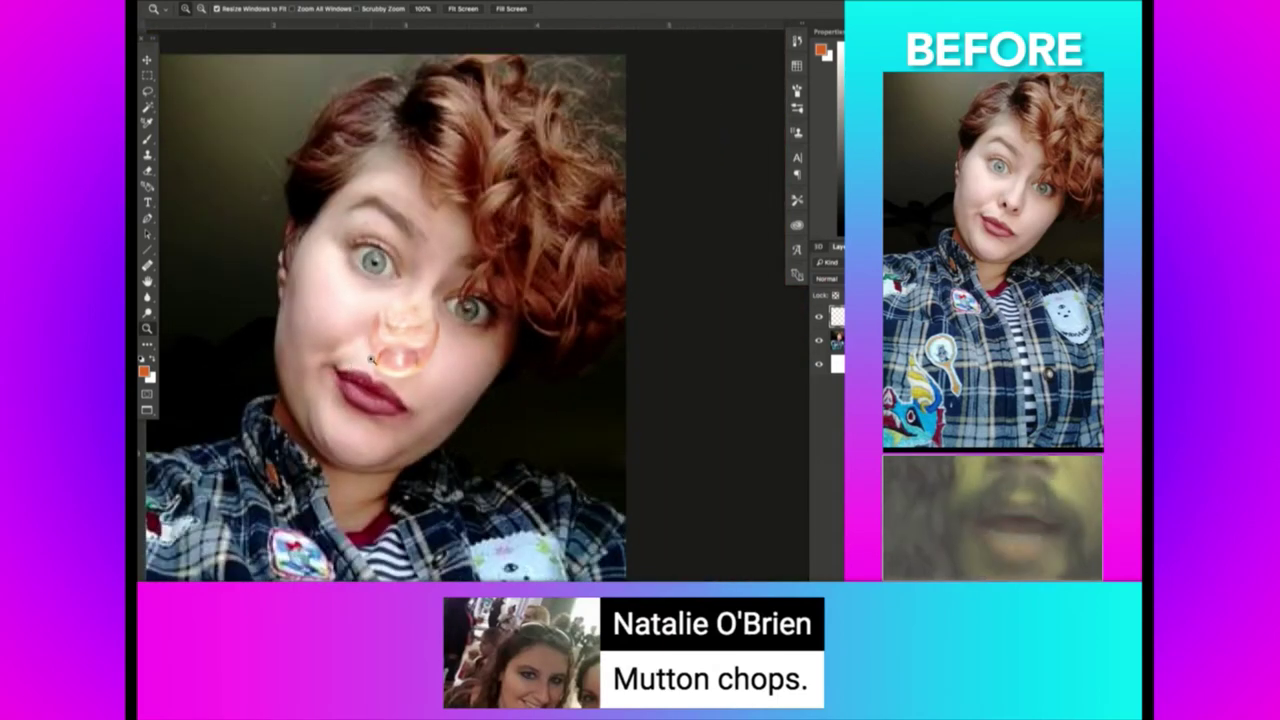
pyautogui.press('super+Tab')
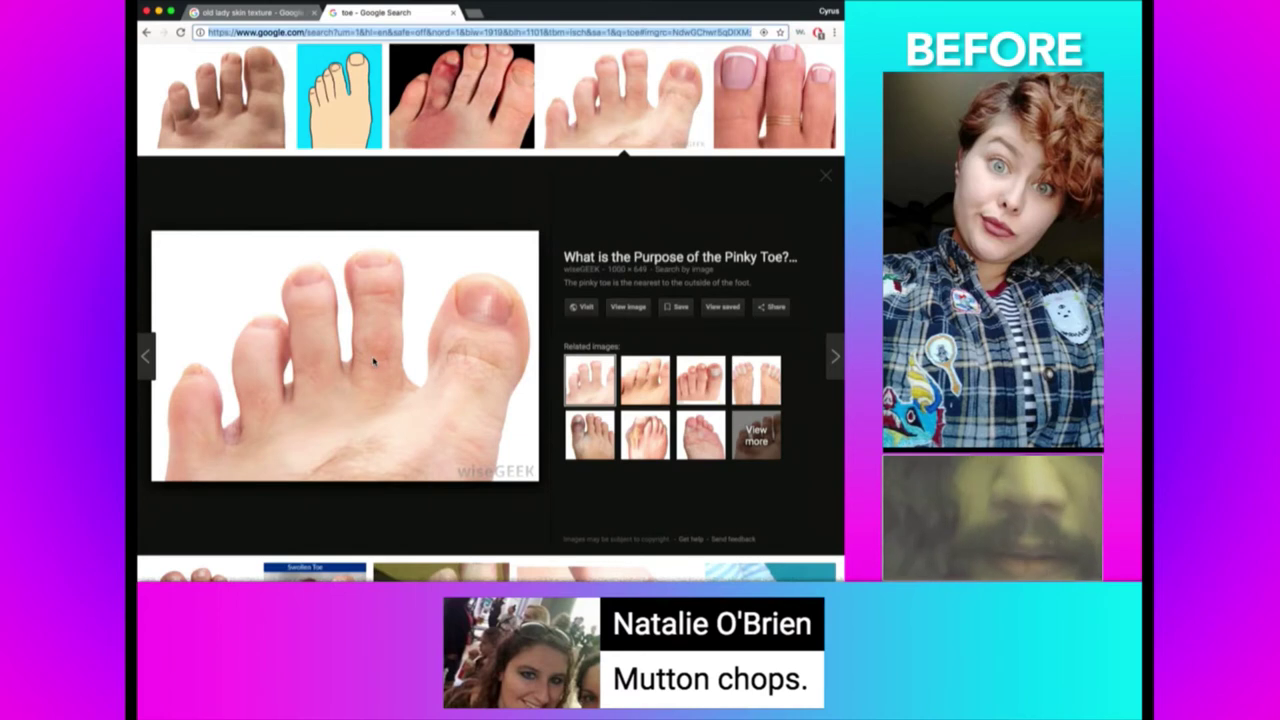
# Search Google Images for 'mutton chops' and browse through the image results.
pyautogui.press('BackSpace')
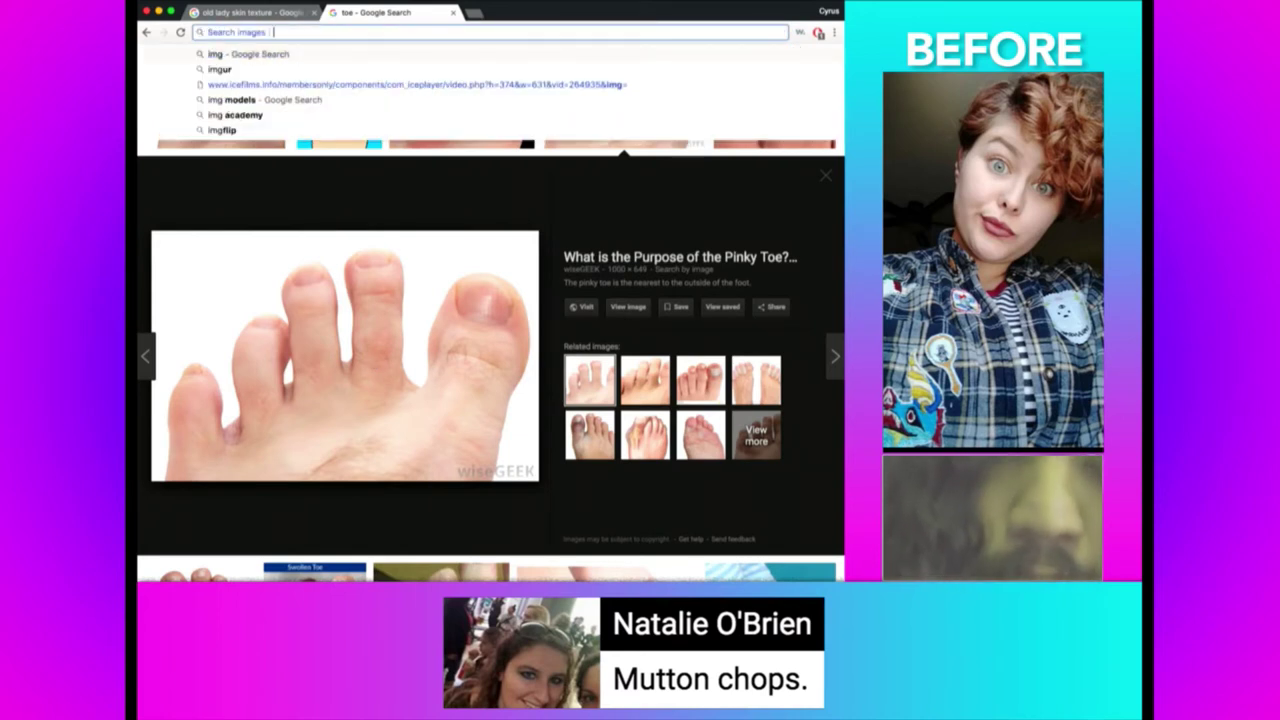
pyautogui.write('mutton shot')
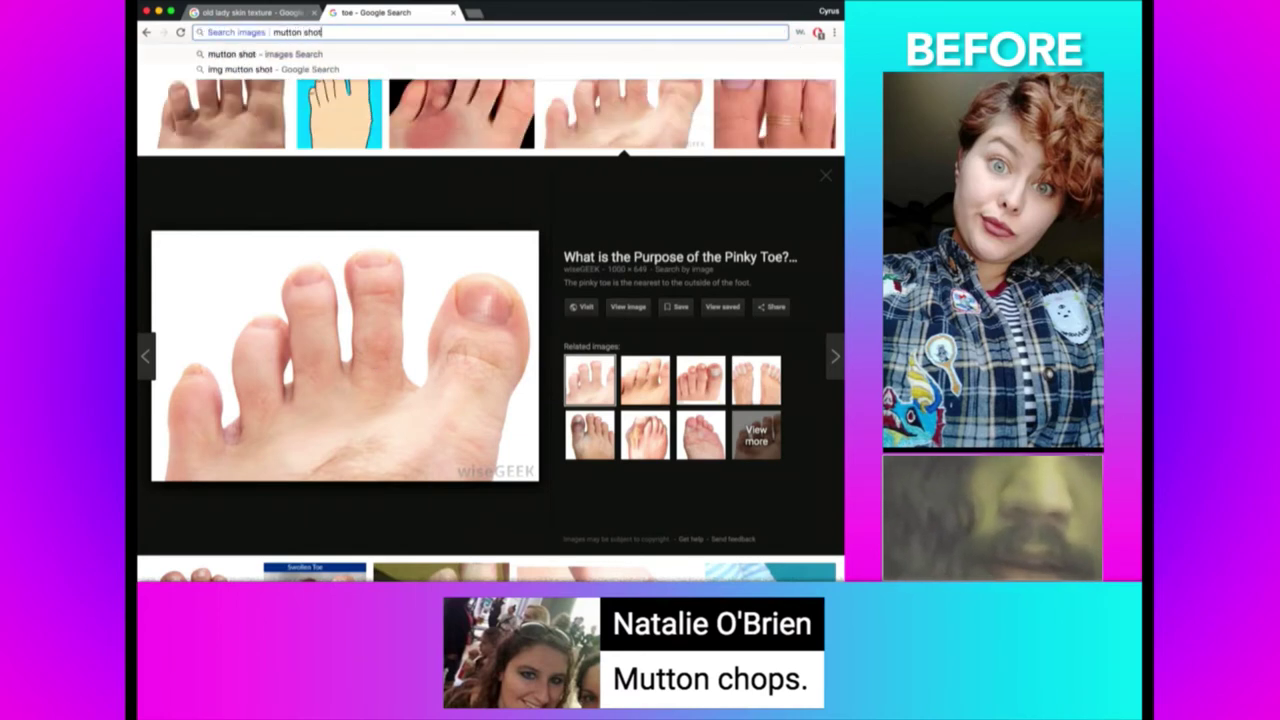
pyautogui.press('BackSpace')
pyautogui.press('BackSpace')
pyautogui.press('BackSpace')
pyautogui.press('BackSpace')
pyautogui.write('chops')
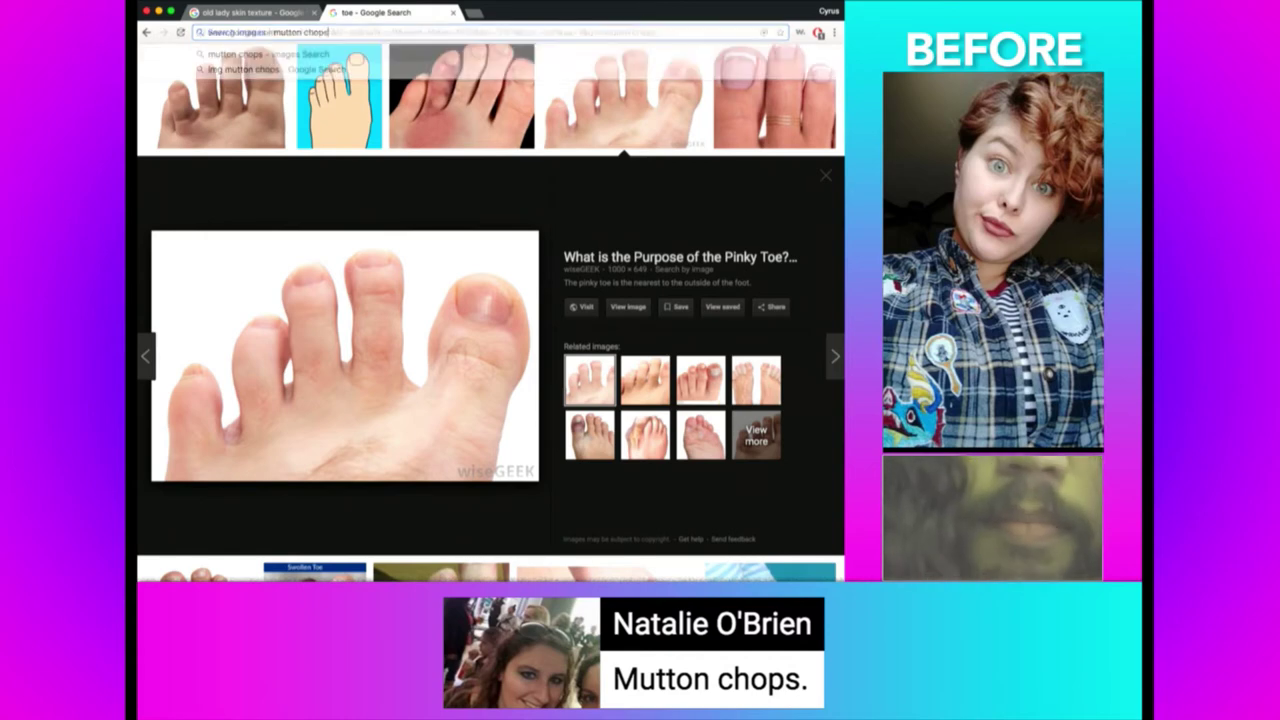
pyautogui.press('Return')
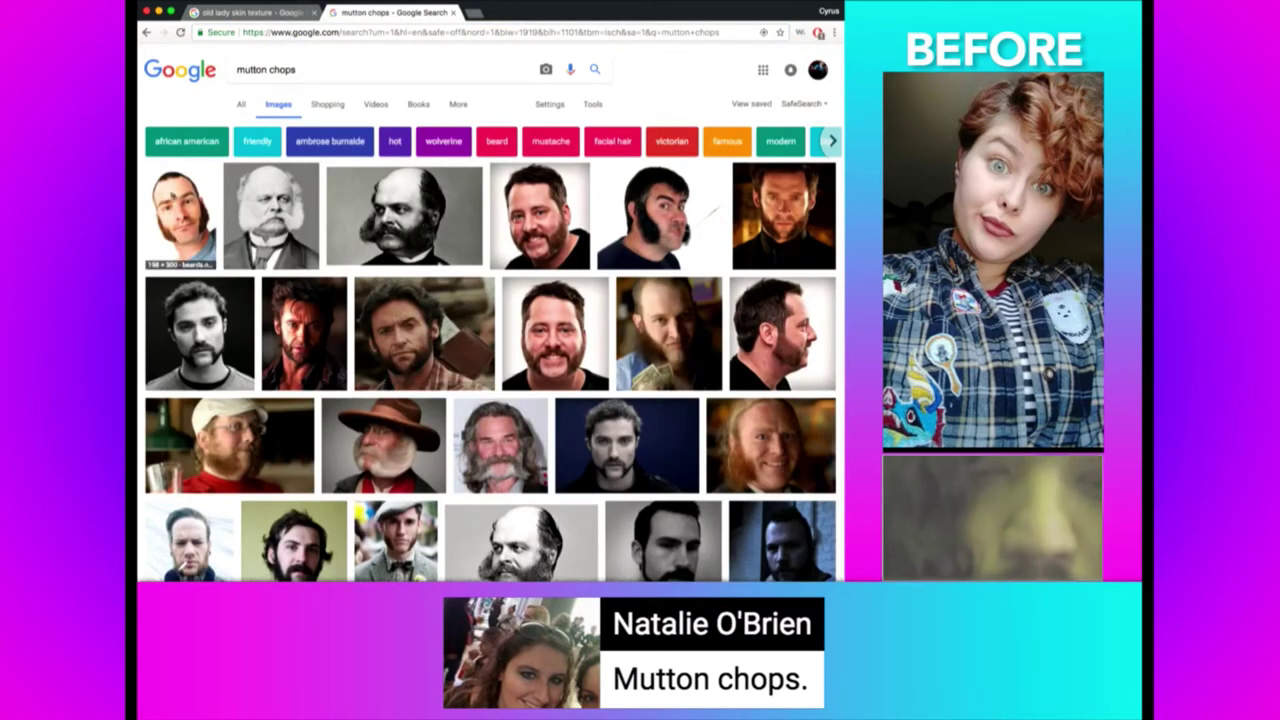
pyautogui.click(172, 197)
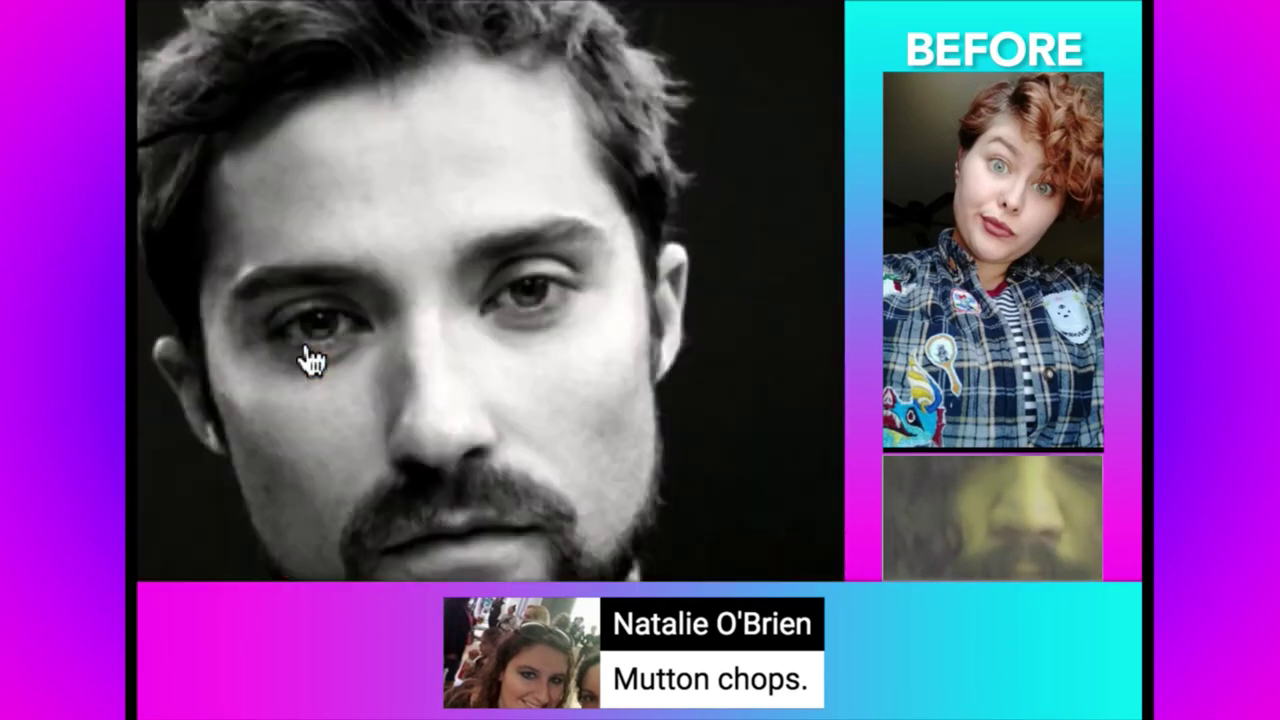
pyautogui.press('Right')
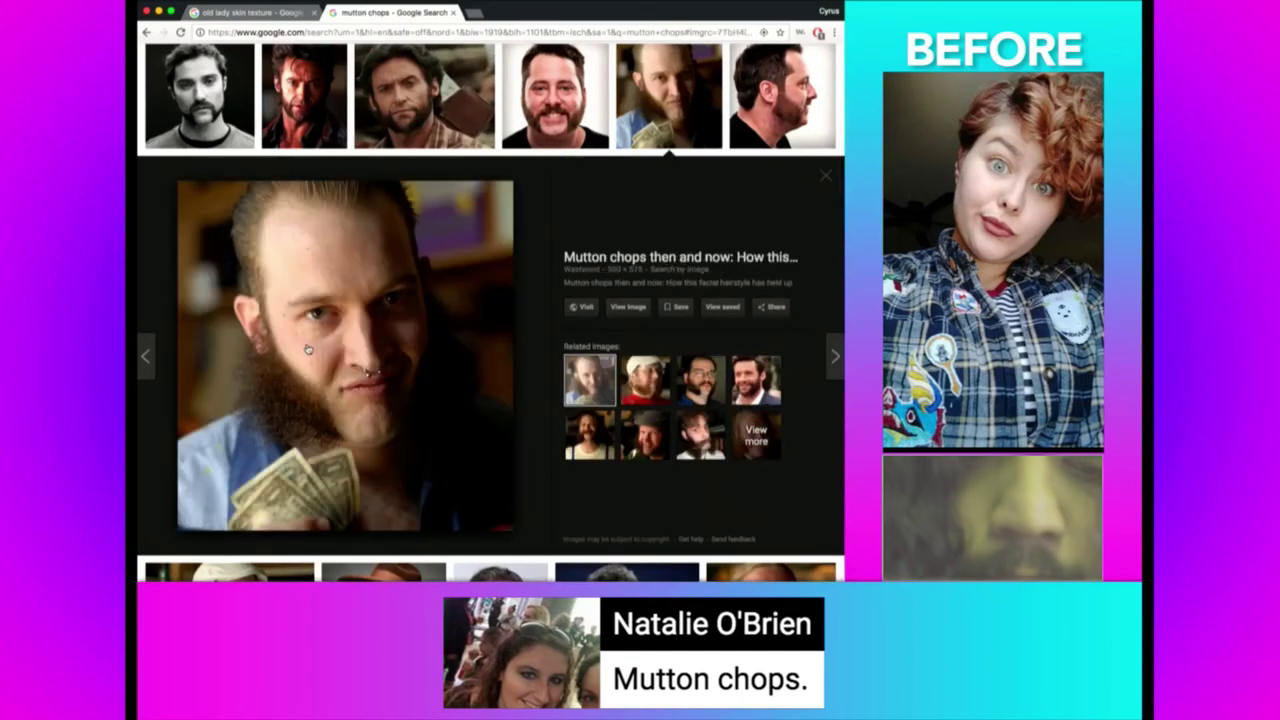
pyautogui.press('Right')
pyautogui.press('Right')
pyautogui.press('Right')
pyautogui.press('Right')
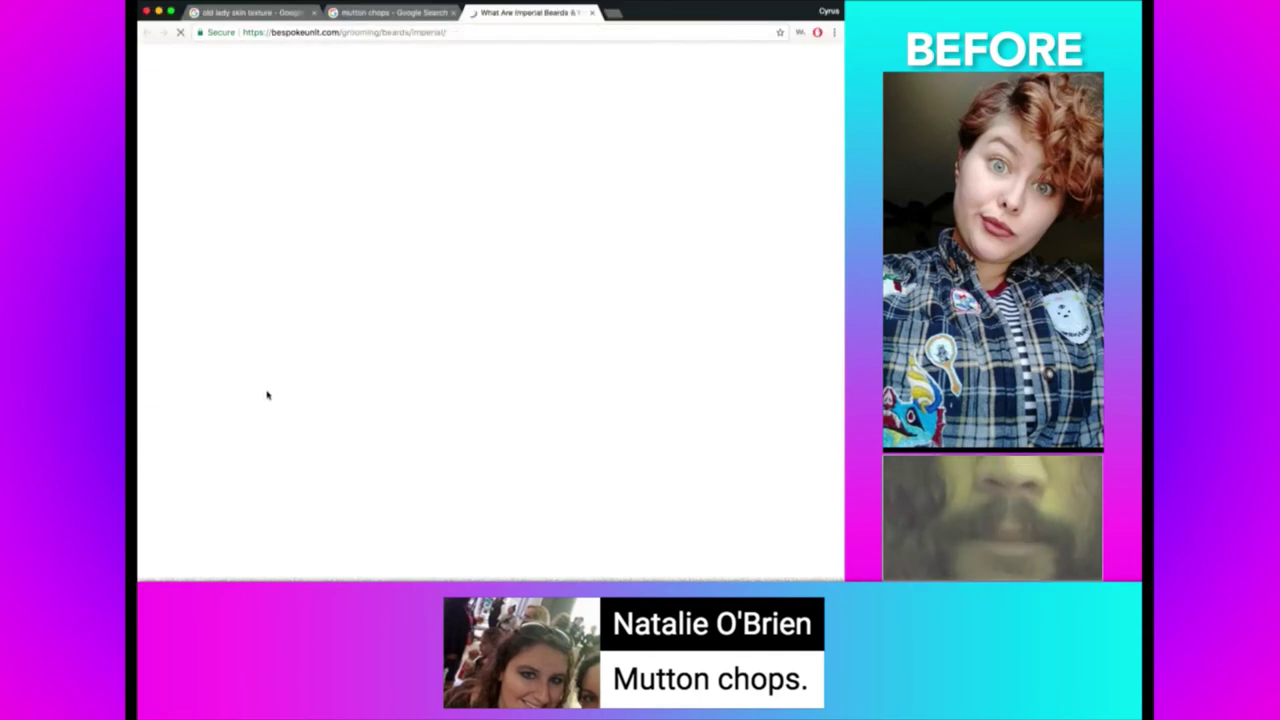
pyautogui.press('super+w')
pyautogui.press('Right')
pyautogui.press('Right')
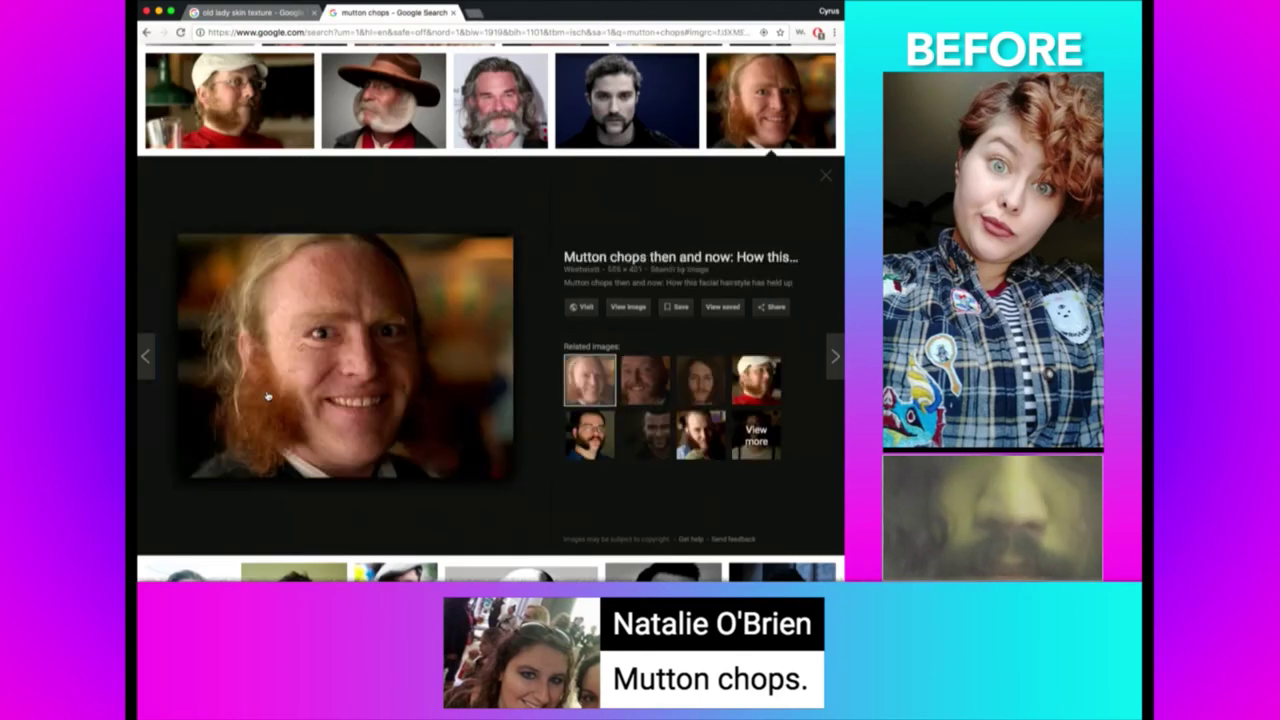
pyautogui.press('Right')
pyautogui.press('Right')
# Search 'mutton chops transparent' and open the full ginger mutton chops PNG.
pyautogui.press('super+l')
pyautogui.write('img mutton')
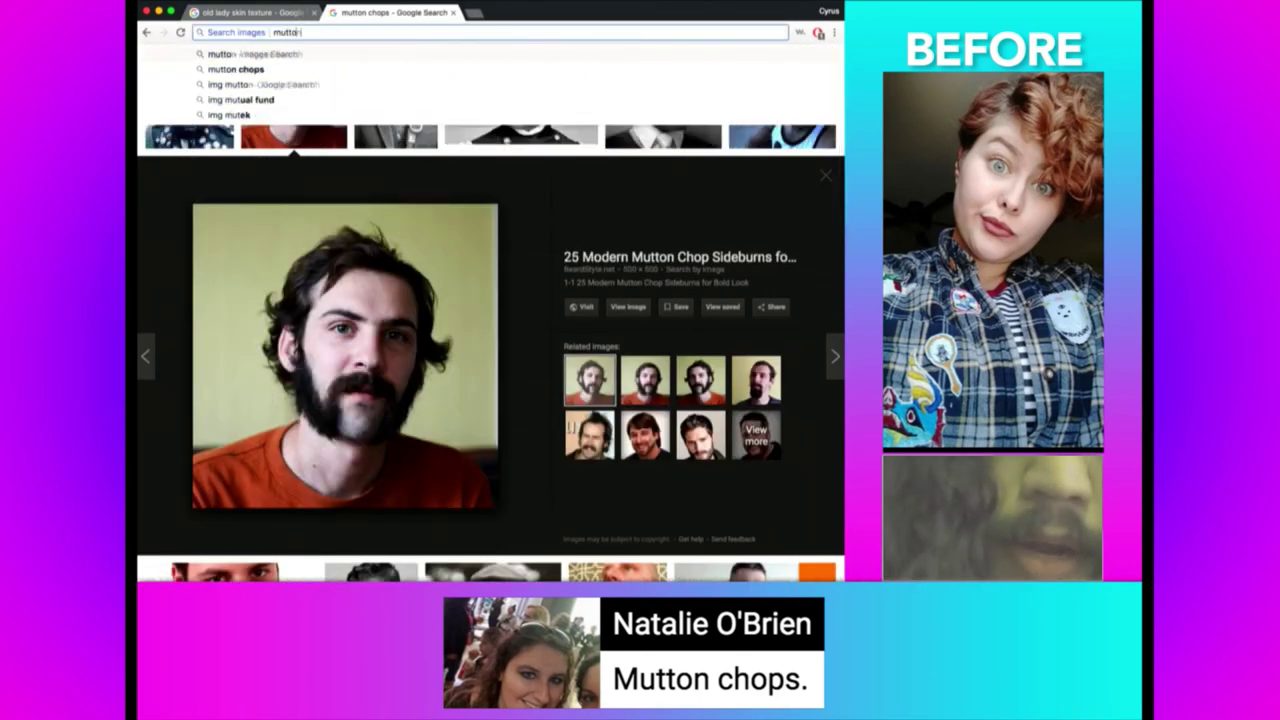
pyautogui.write(' chops transparent')
pyautogui.press('Return')
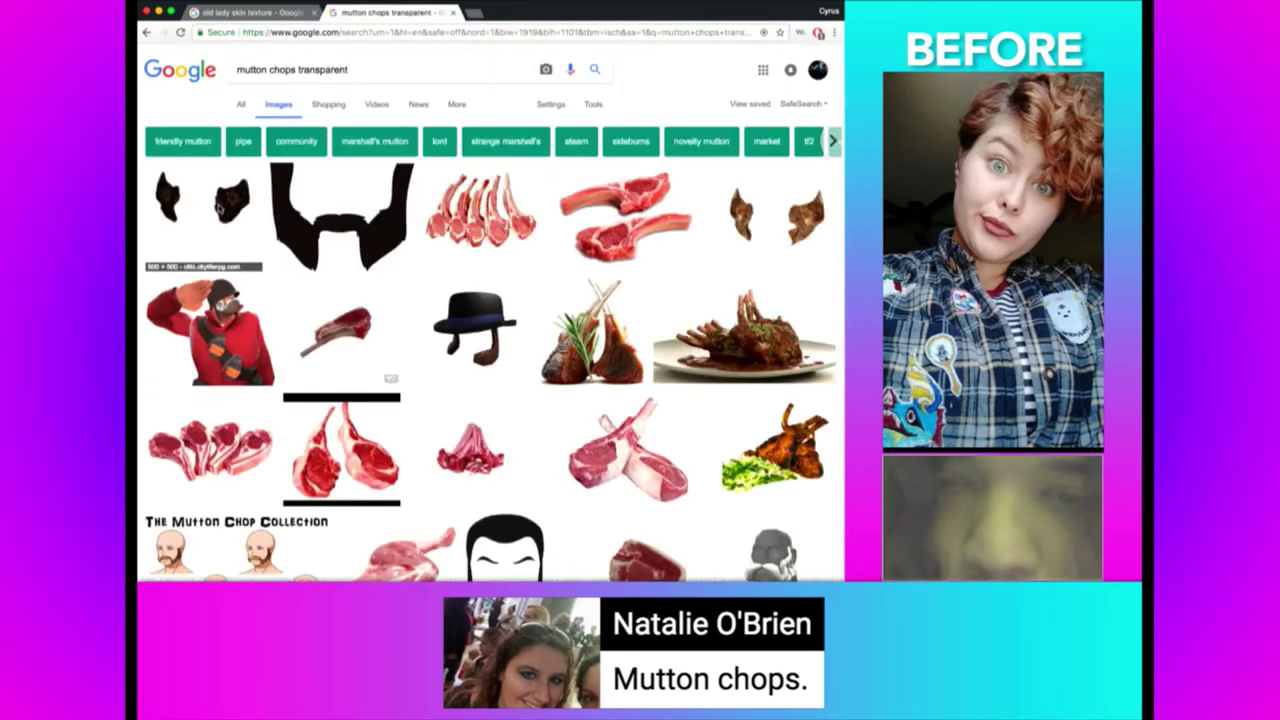
pyautogui.click(768, 233)
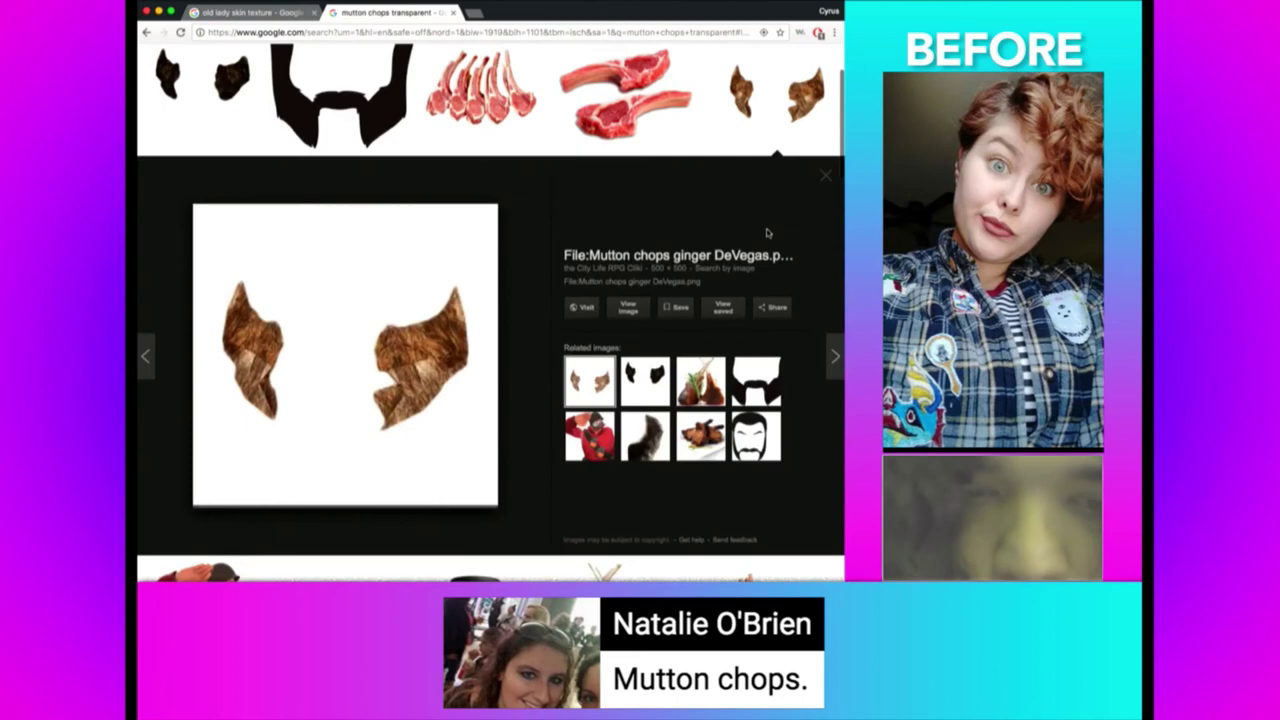
pyautogui.click(328, 358)
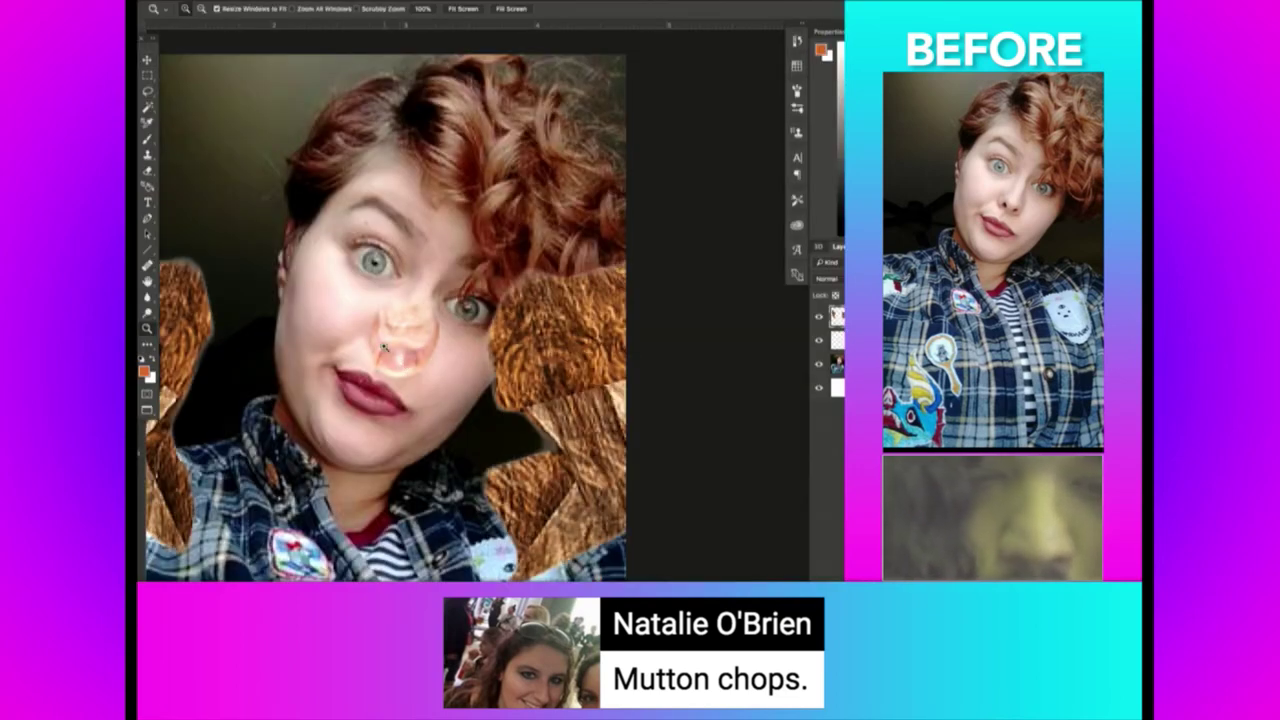
# Shrink the pasted mutton chops to face size and move them down onto the jaw.
pyautogui.keyDown('alt'); pyautogui.click(383, 346); pyautogui.keyUp('alt')
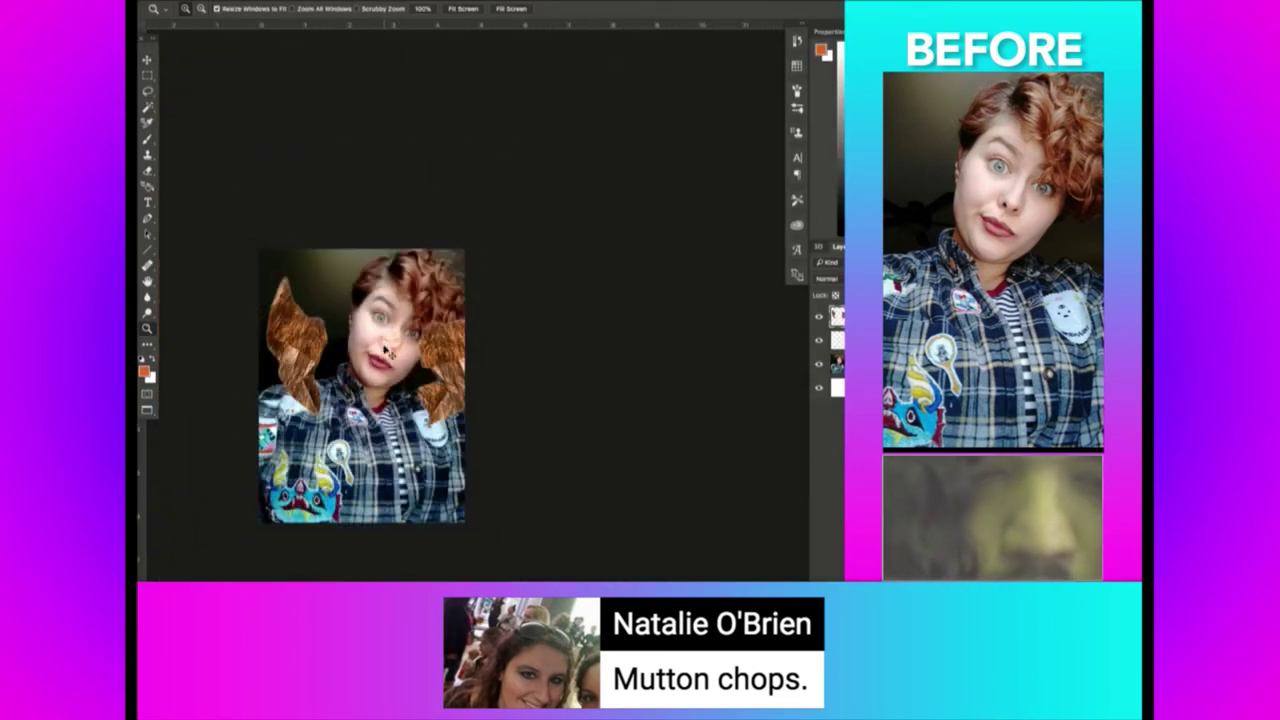
pyautogui.hotkey('ctrl', 't')
pyautogui.moveTo(265, 271); pyautogui.dragTo(331, 322)
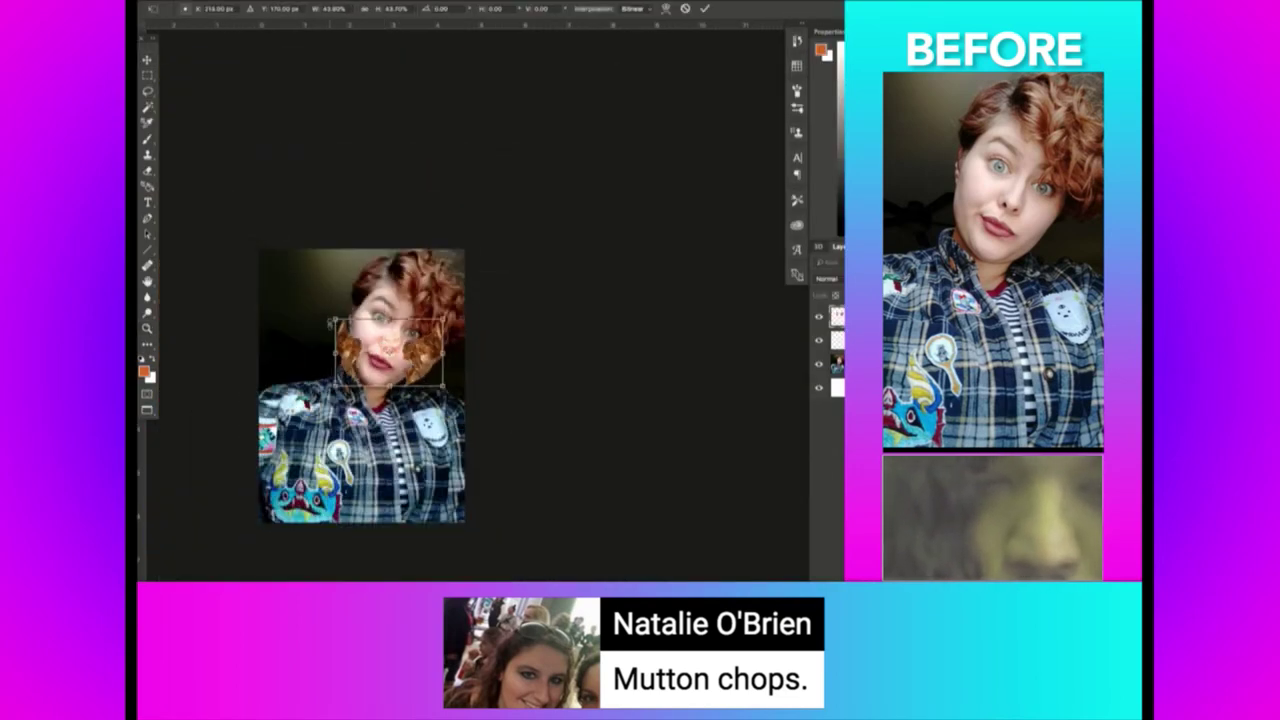
pyautogui.press('Return')
pyautogui.moveTo(374, 229); pyautogui.dragTo(382, 282)
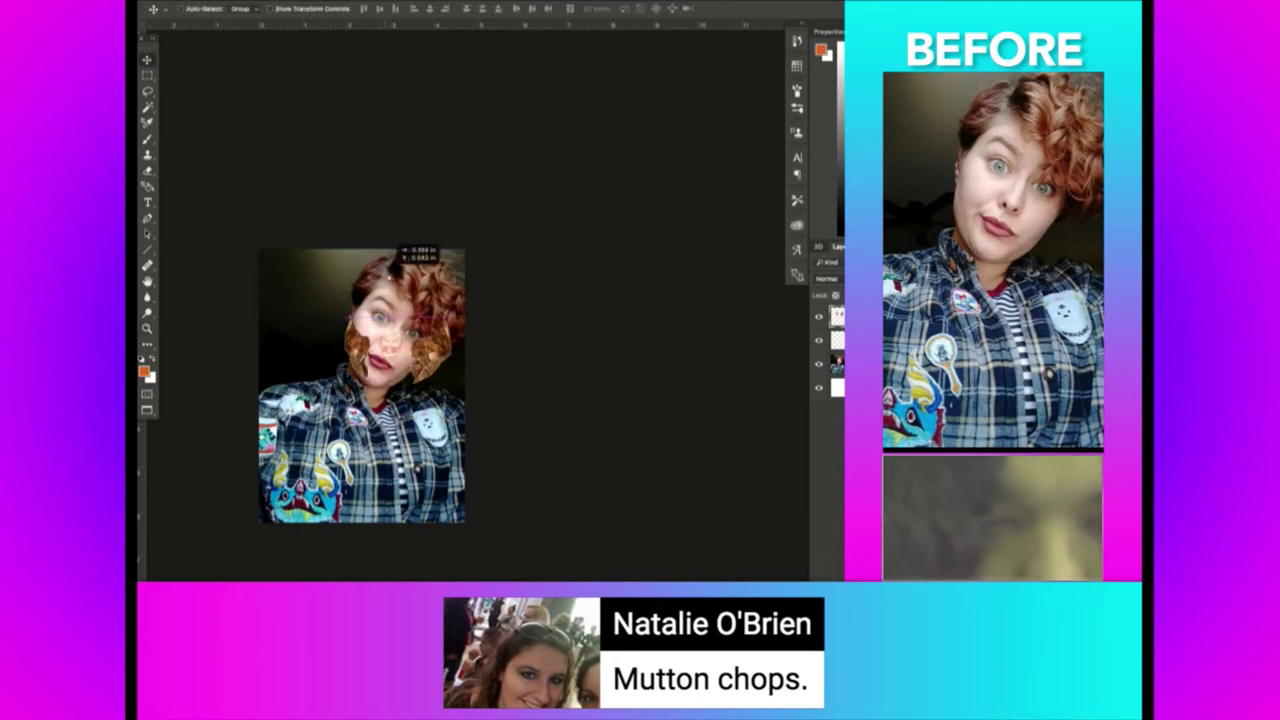
# Warm the chops toward red with Color Balance and lower their saturation in Hue/Saturation.
pyautogui.hotkey('ctrl', 'u')
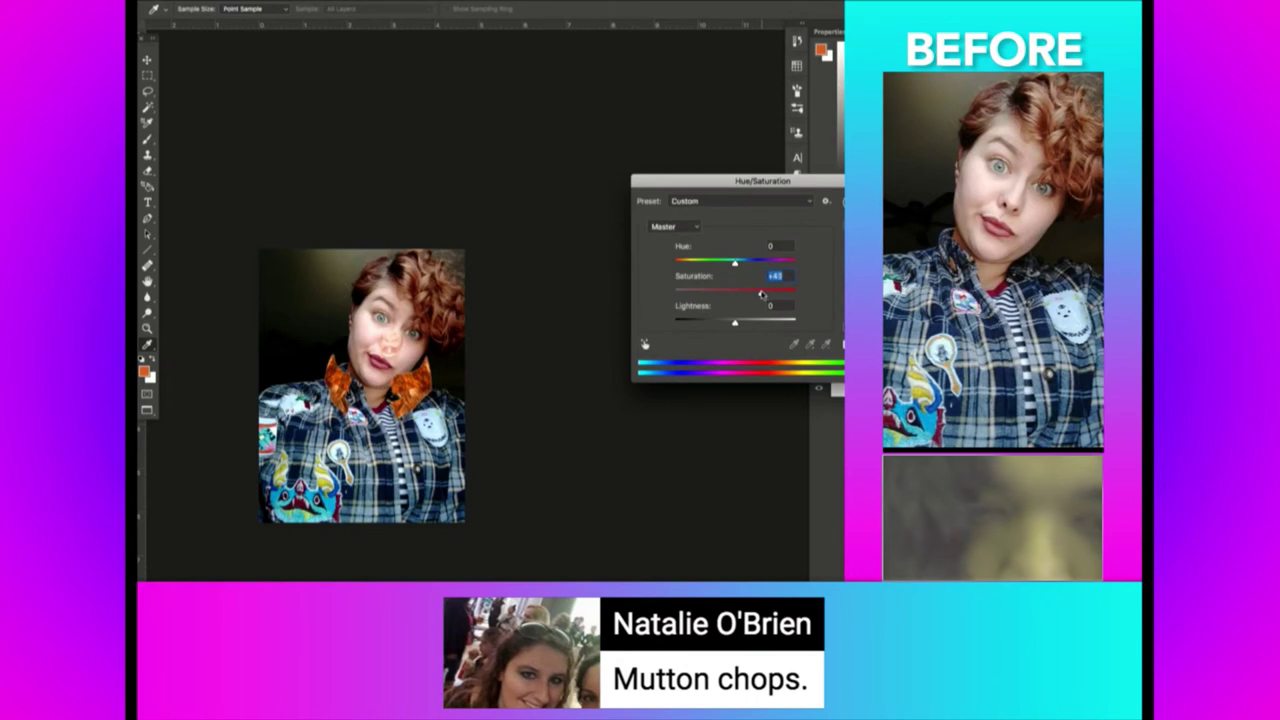
pyautogui.press('Escape')
pyautogui.hotkey('ctrl', 'b')
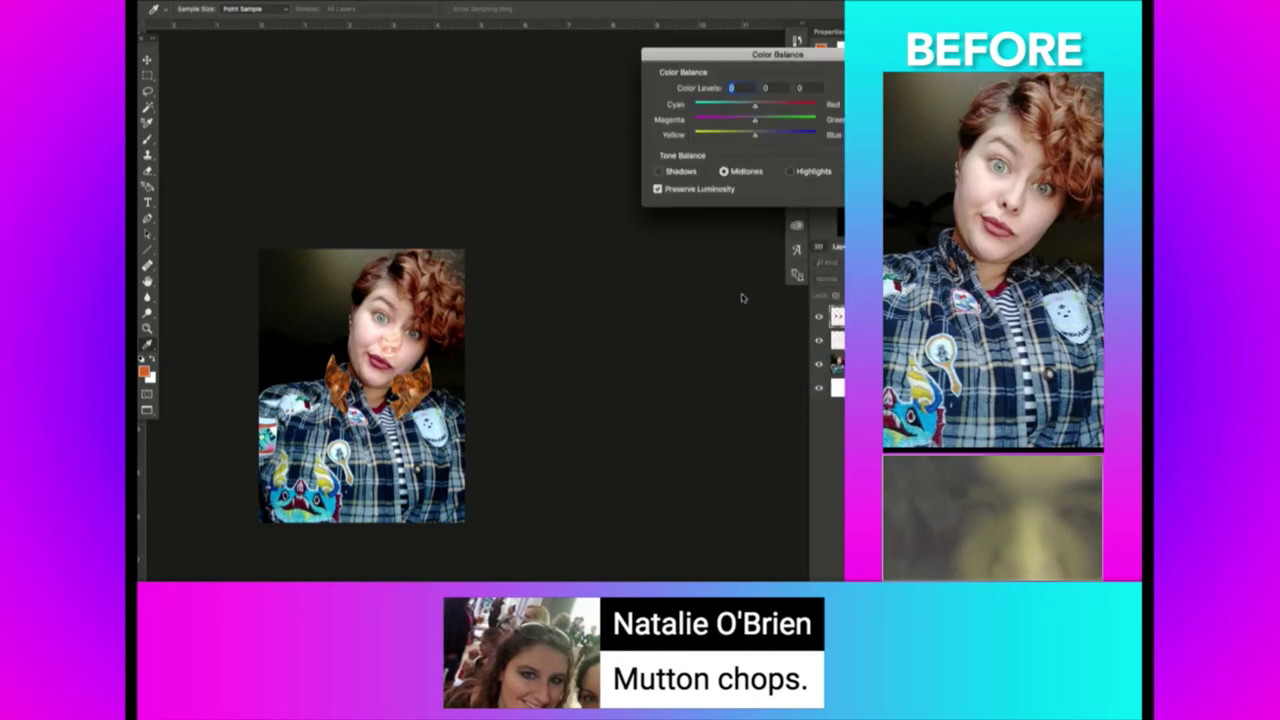
pyautogui.click(791, 104)
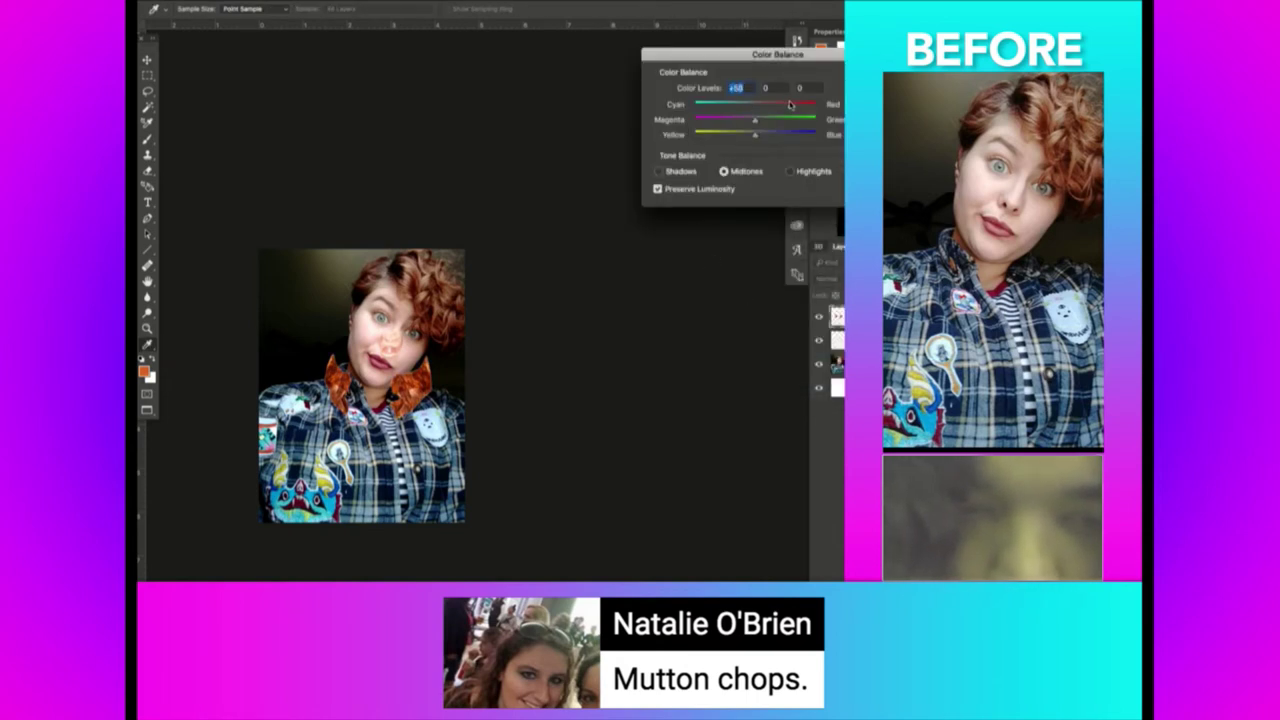
pyautogui.press('Escape')
pyautogui.hotkey('ctrl', 'u')
pyautogui.moveTo(728, 291); pyautogui.dragTo(724, 293)
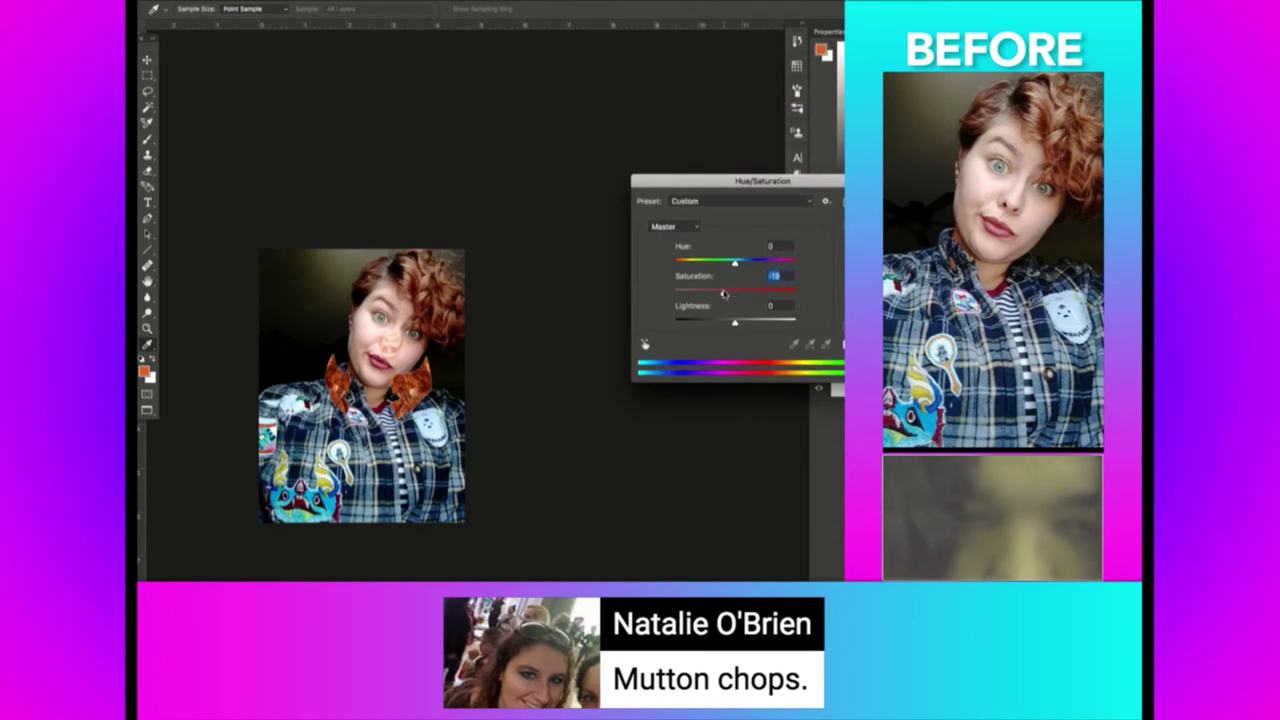
pyautogui.press('Return')
# Move the chop patch up onto her cheek and rotate it to follow the cheek.
pyautogui.press('v')
pyautogui.moveTo(433, 306); pyautogui.dragTo(438, 256)
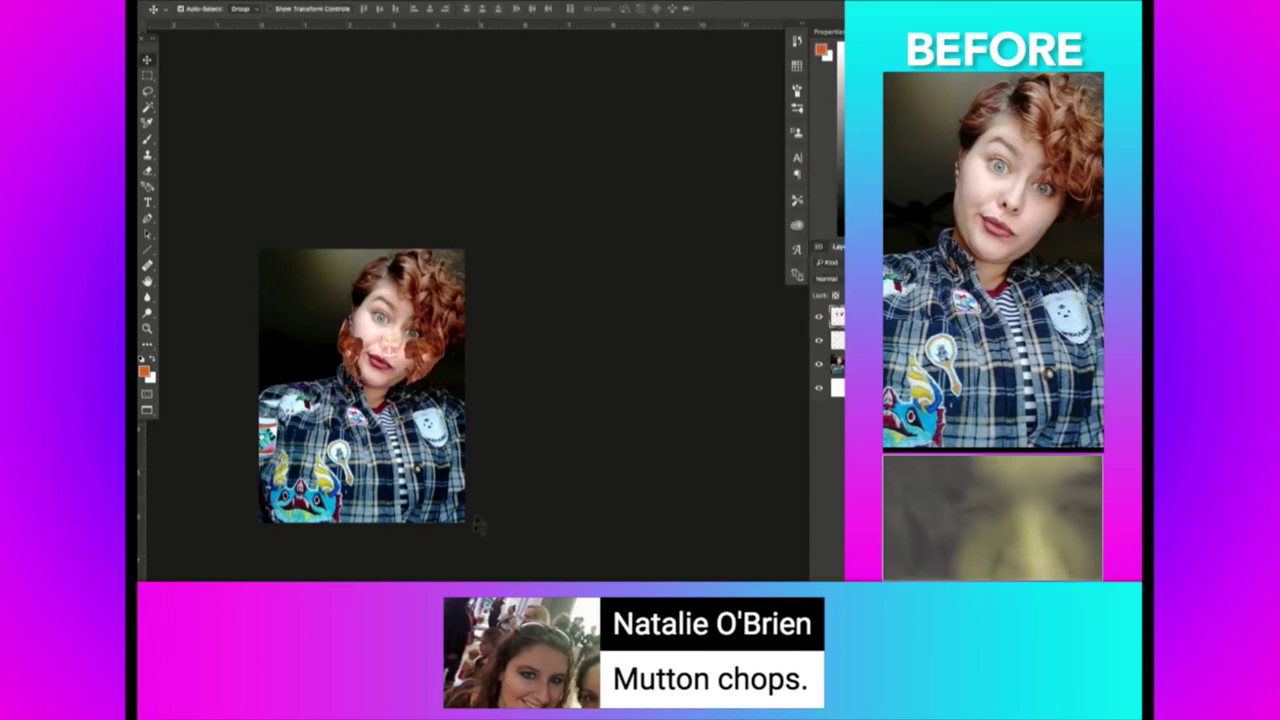
pyautogui.hotkey('ctrl', 't')
pyautogui.moveTo(480, 523); pyautogui.dragTo(407, 528)
pyautogui.press('Return')
# Place the copied chop on the other cheek, resizing and shifting it to fit.
pyautogui.press('l')
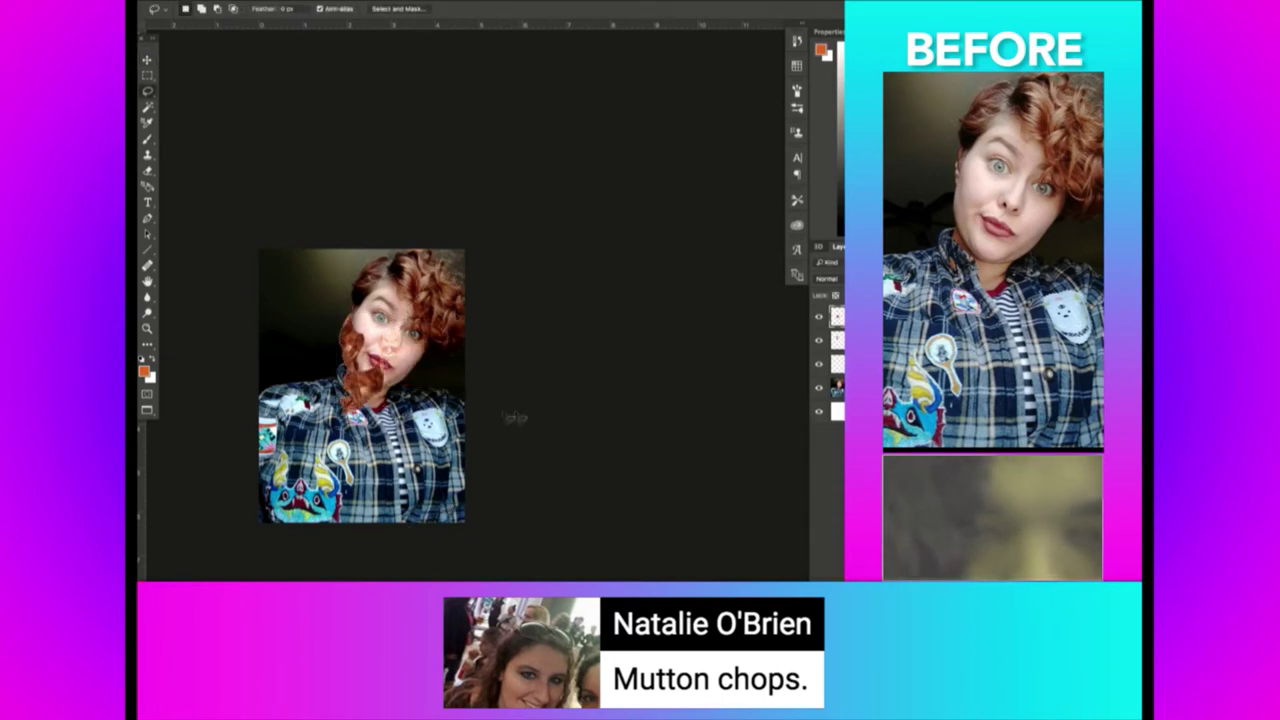
pyautogui.press('v')
pyautogui.moveTo(400, 385); pyautogui.dragTo(430, 345)
pyautogui.hotkey('ctrl', 't')
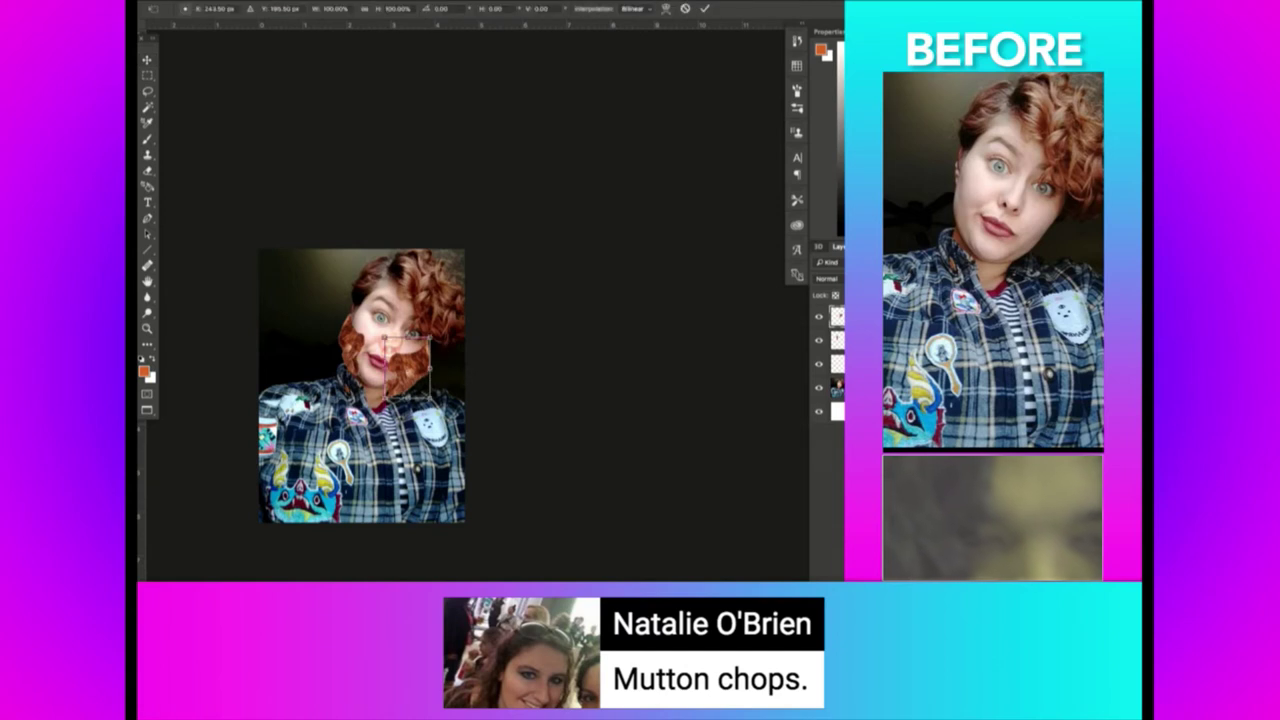
pyautogui.moveTo(408, 402); pyautogui.dragTo(415, 396)
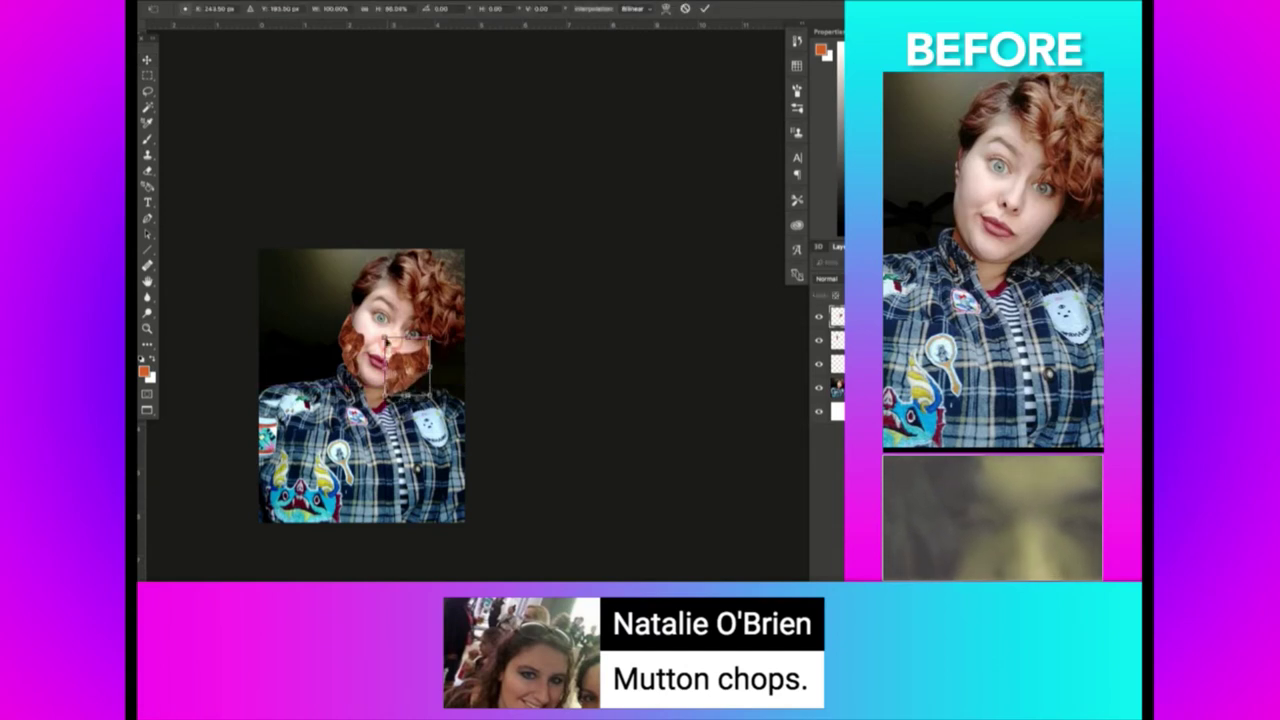
pyautogui.moveTo(385, 340); pyautogui.dragTo(396, 345)
pyautogui.press('Return')
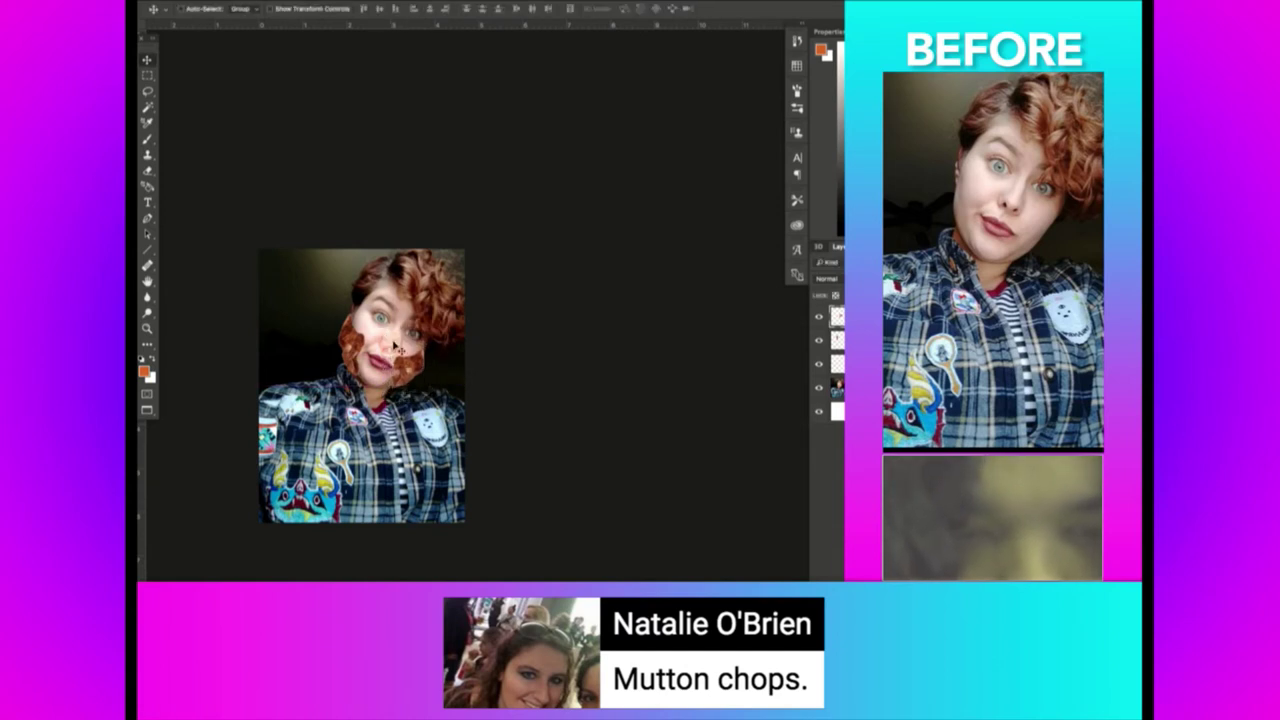
# Pick the Eraser and zoom in and out to inspect the mutton-chop face closely.
pyautogui.press('e')
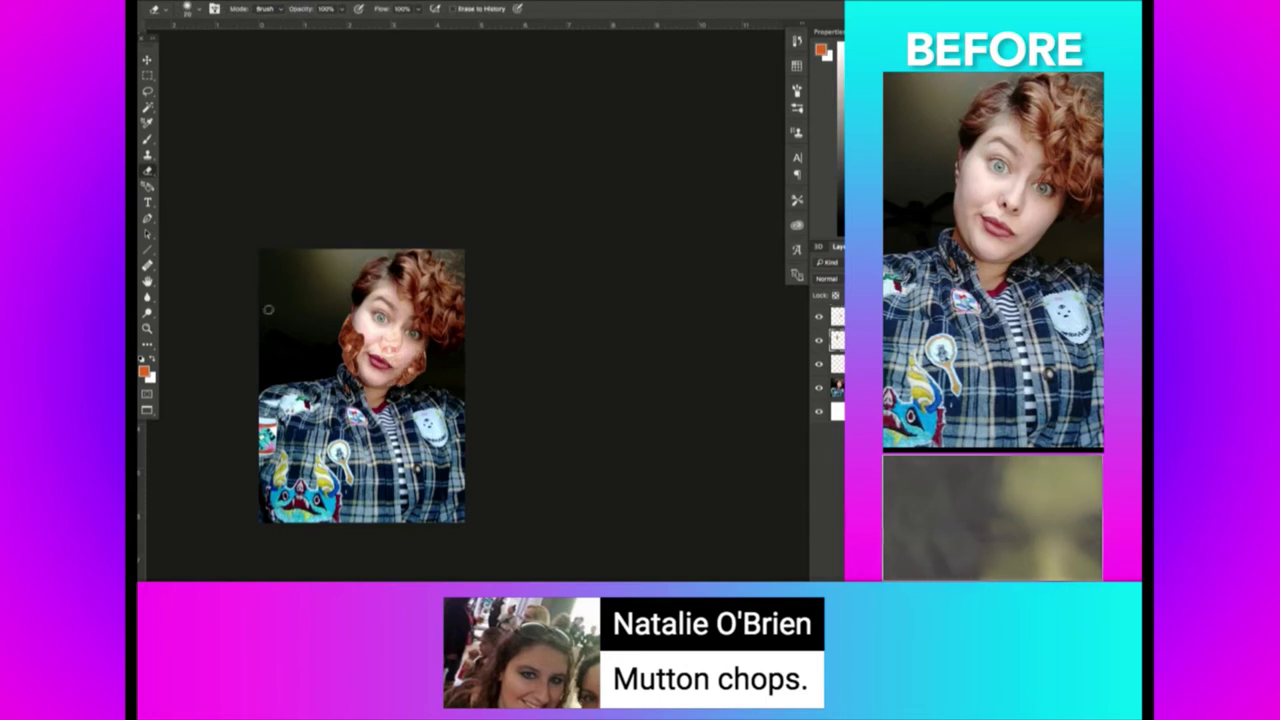
pyautogui.scroll(5, 362, 330)
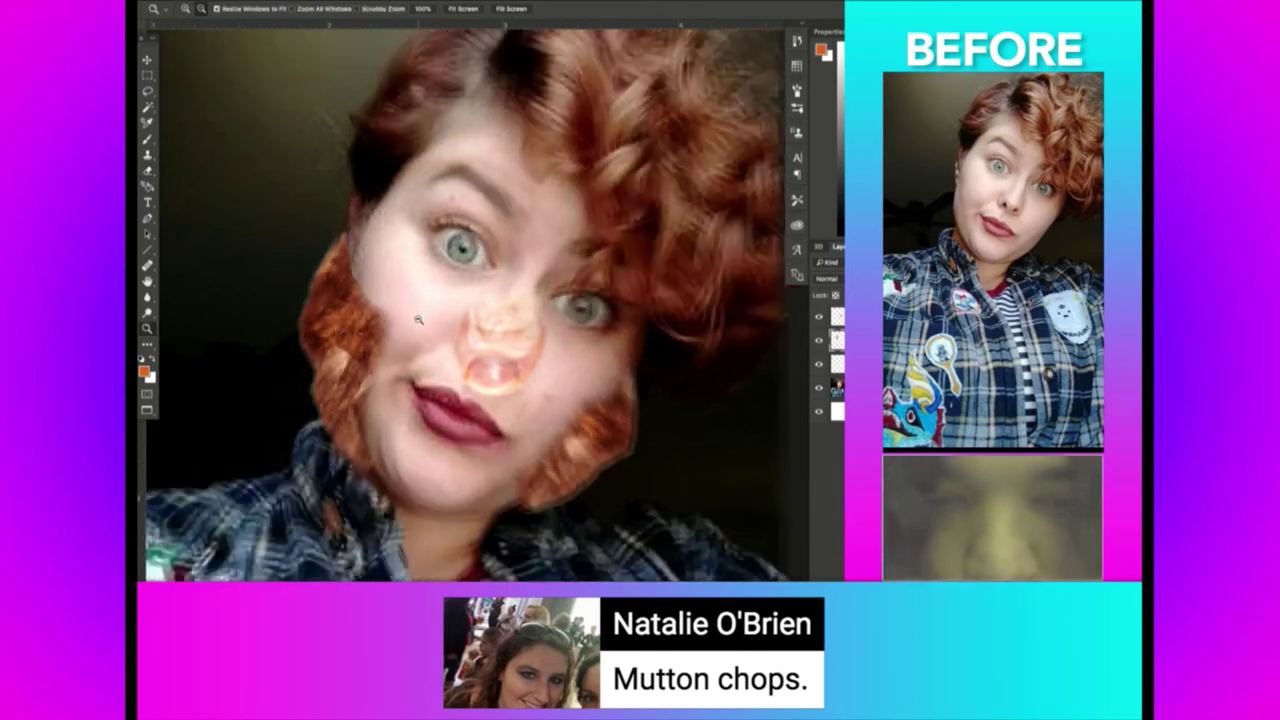
pyautogui.scroll(-5, 360, 280)
pyautogui.click(508, 352)
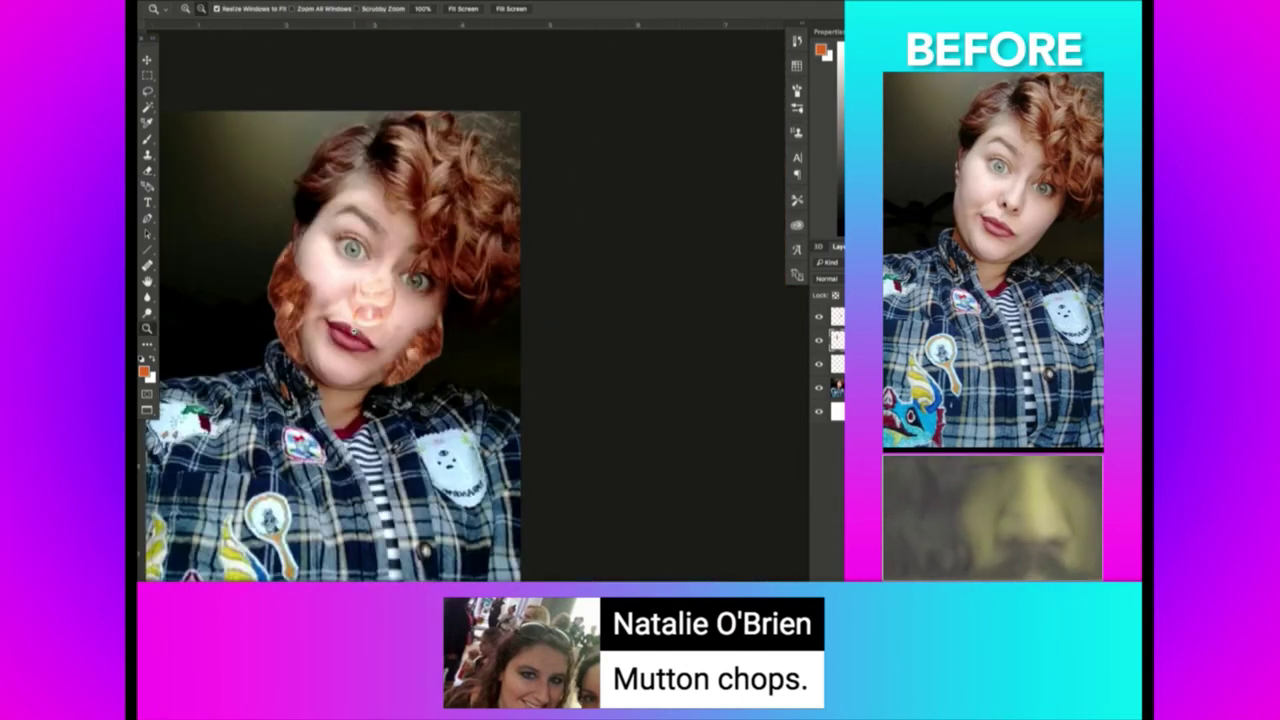
pyautogui.keyDown('alt'); pyautogui.click(310, 337); pyautogui.keyUp('alt')
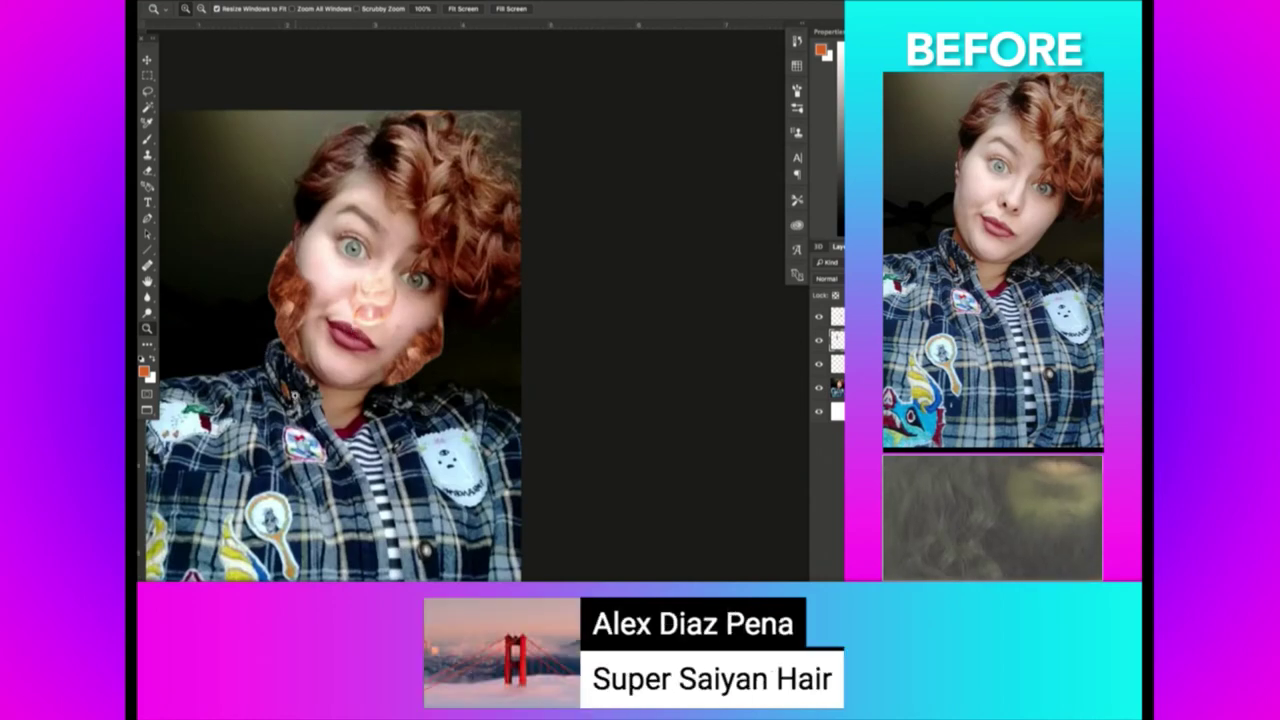
pyautogui.scroll(2, 321, 364)
pyautogui.scroll(2, 321, 364)
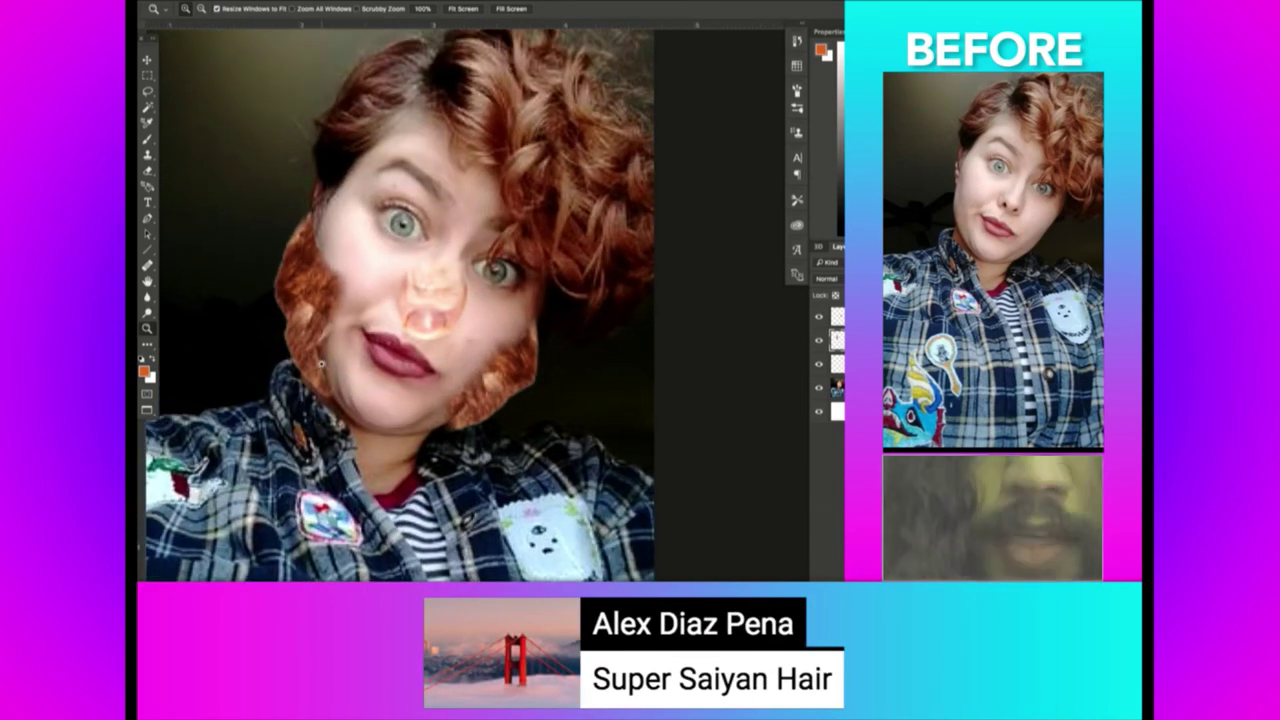
pyautogui.scroll(-1, 395, 301)
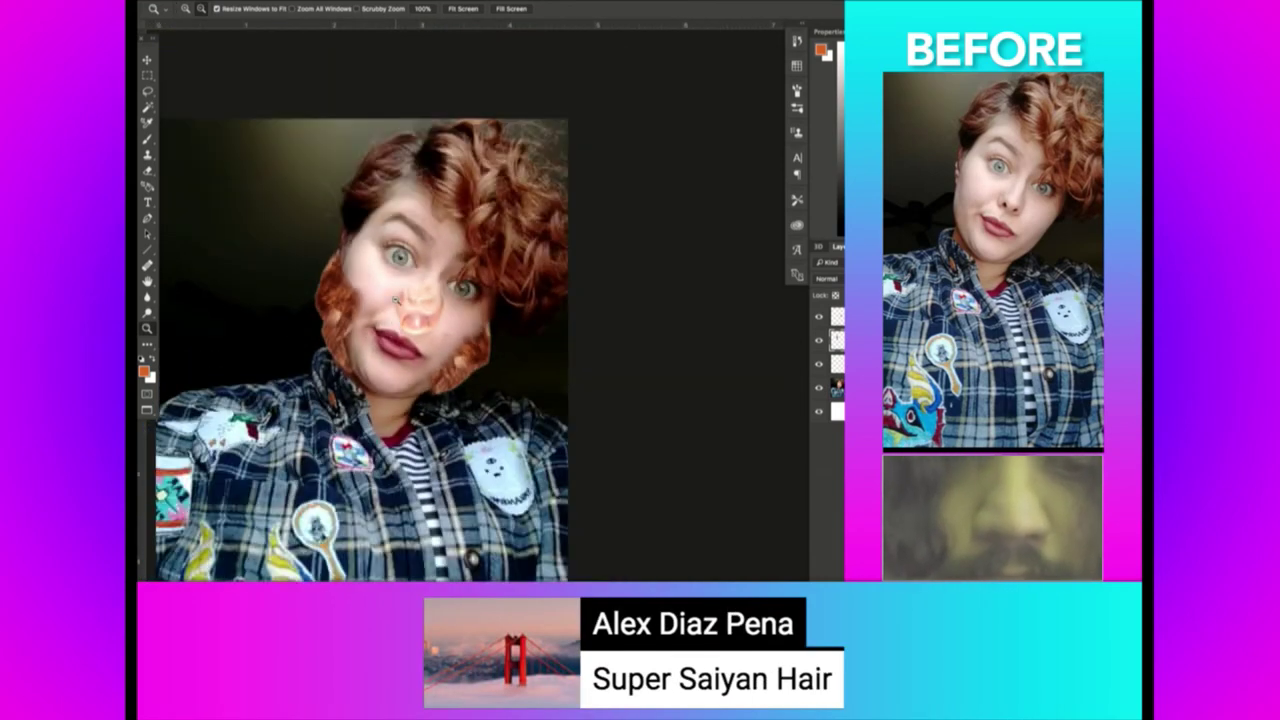
pyautogui.scroll(-1, 395, 300)
pyautogui.scroll(1, 395, 300)
# In Chrome, search Google Images for 'super saiyan hair' and preview the spiky hair clipart.
pyautogui.press('super+Tab')
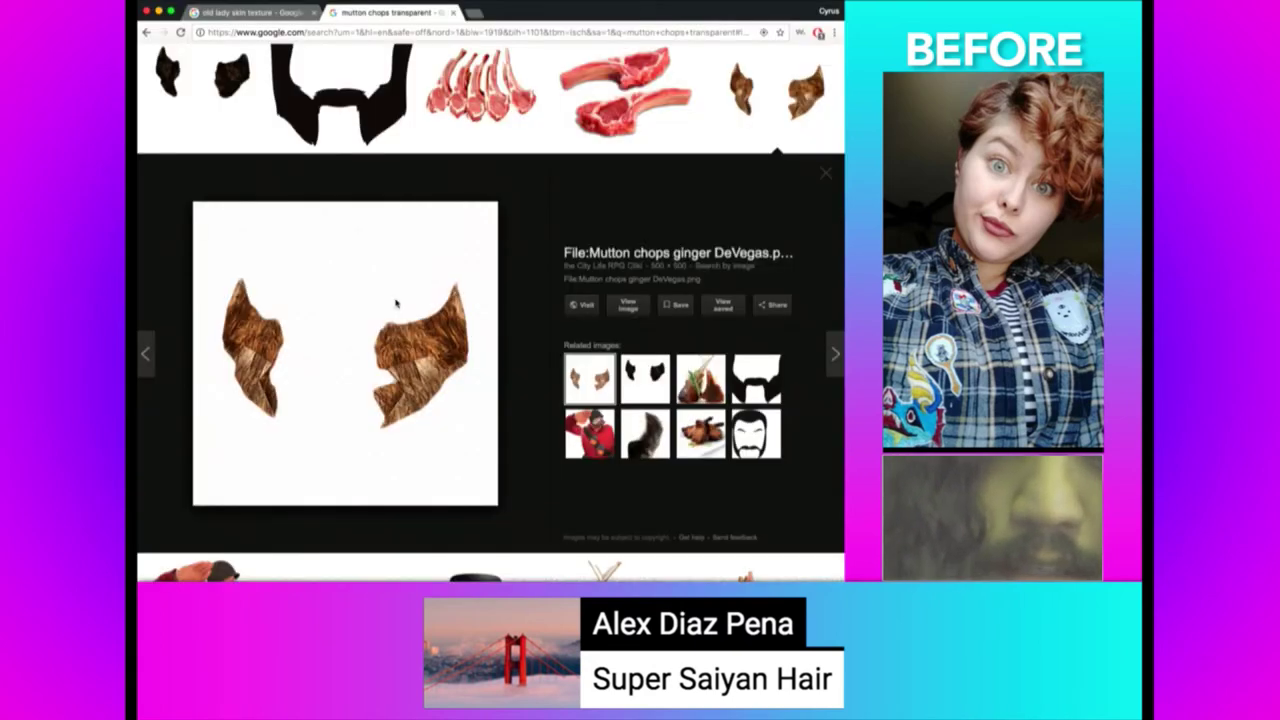
pyautogui.press('super+l')
pyautogui.write('imsuper saiyan hair')
pyautogui.press('Return')
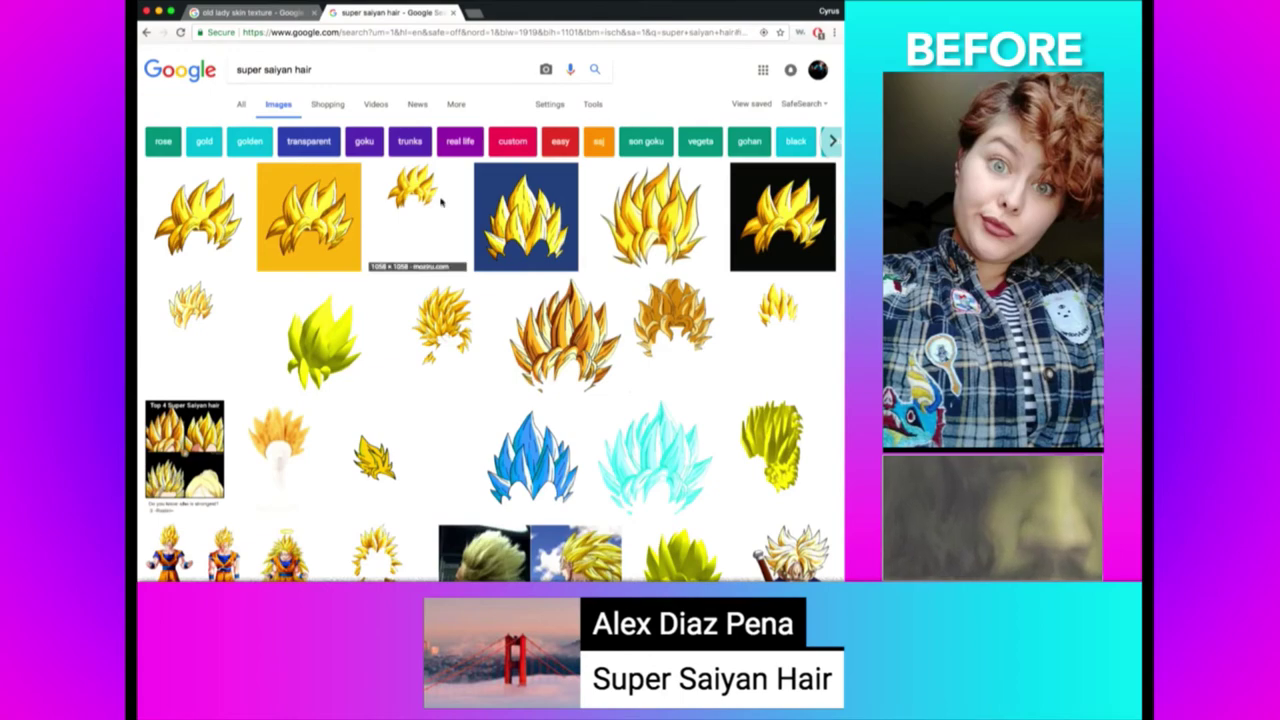
pyautogui.click(441, 203)
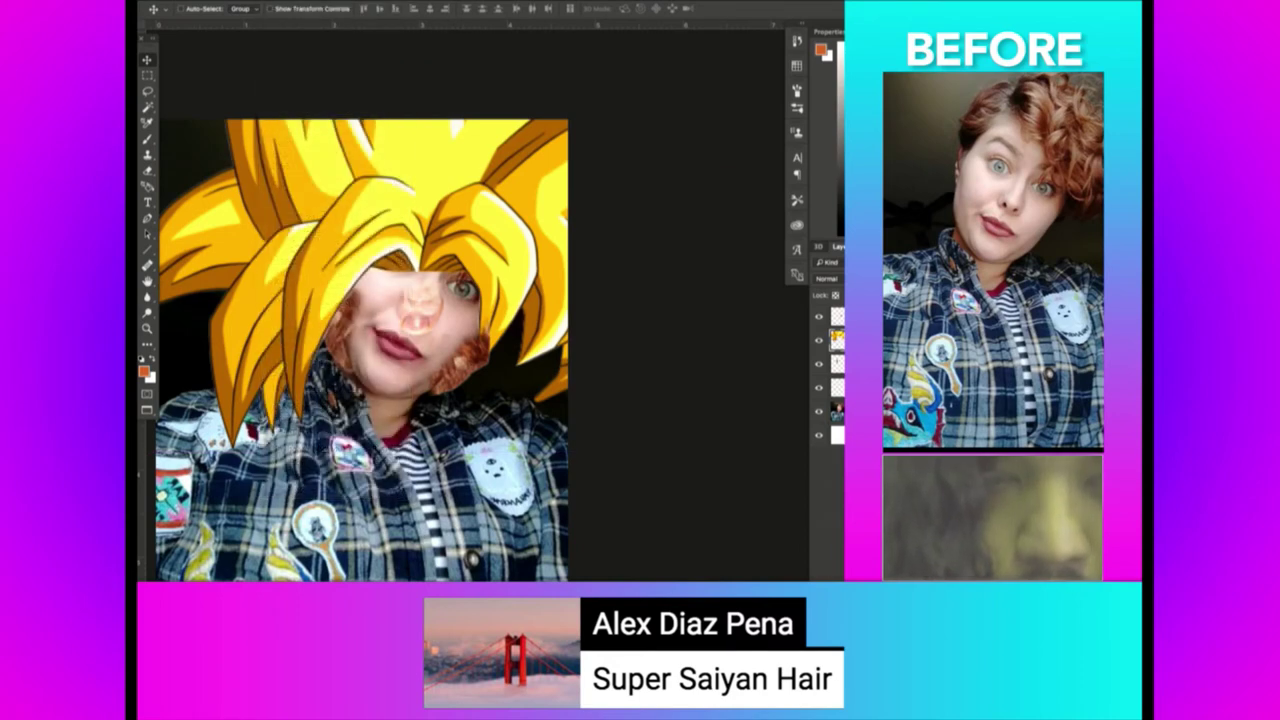
pyautogui.moveTo(302, 262)
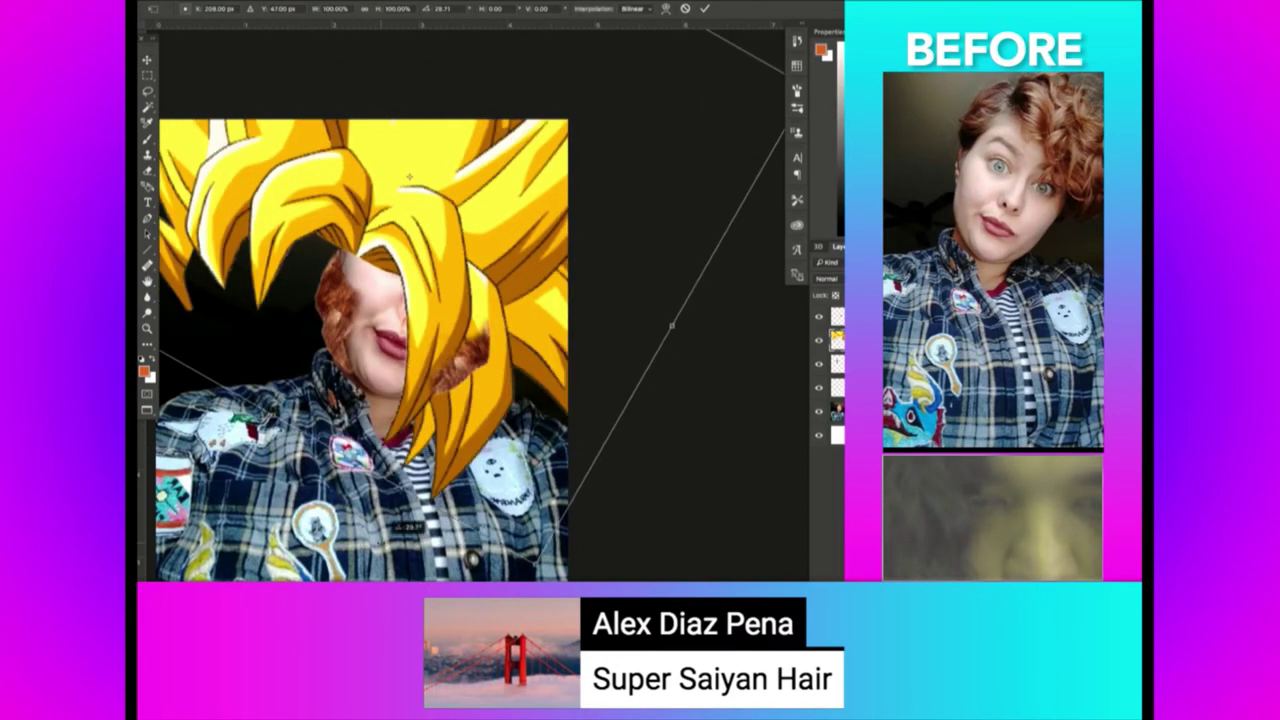
# Tilt and scale the Super Saiyan hair over her head, then nudge it slightly left.
pyautogui.moveTo(400, 518); pyautogui.dragTo(388, 500)
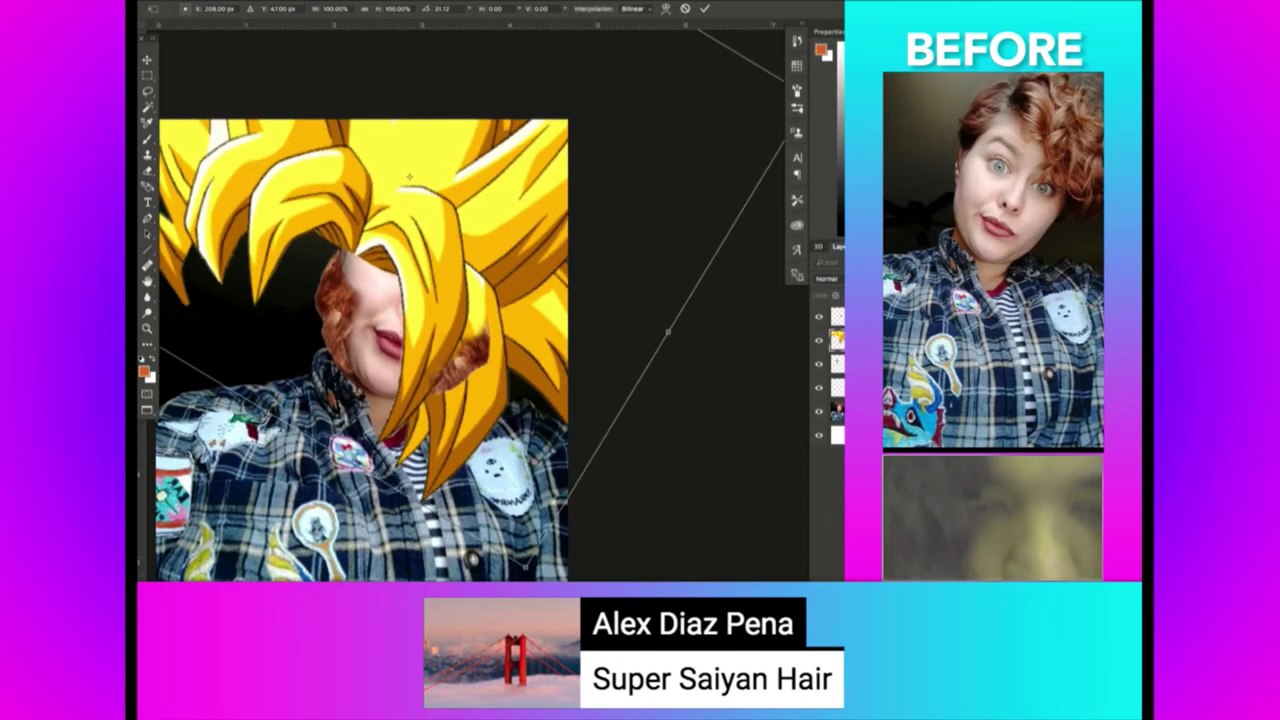
pyautogui.moveTo(570, 490)
pyautogui.mouseDown()
pyautogui.moveTo(425, 355)
pyautogui.moveTo(481, 235)
pyautogui.mouseUp()
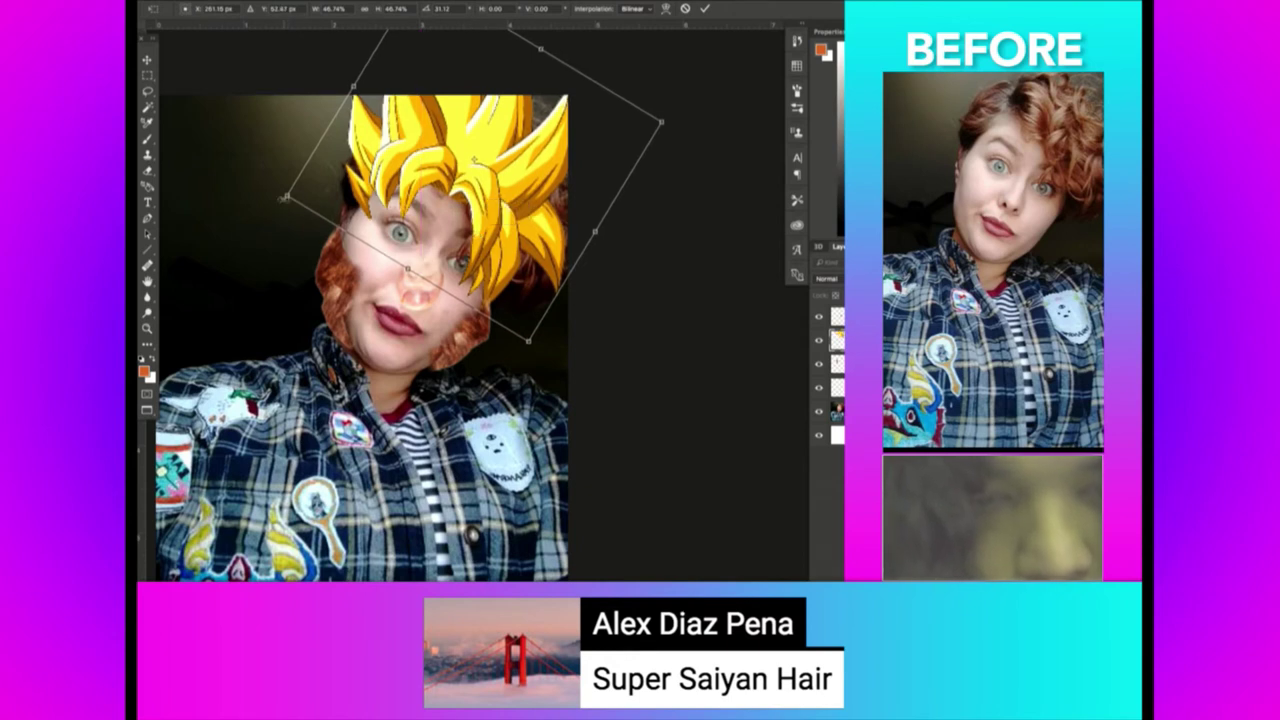
pyautogui.moveTo(285, 198); pyautogui.dragTo(280, 202)
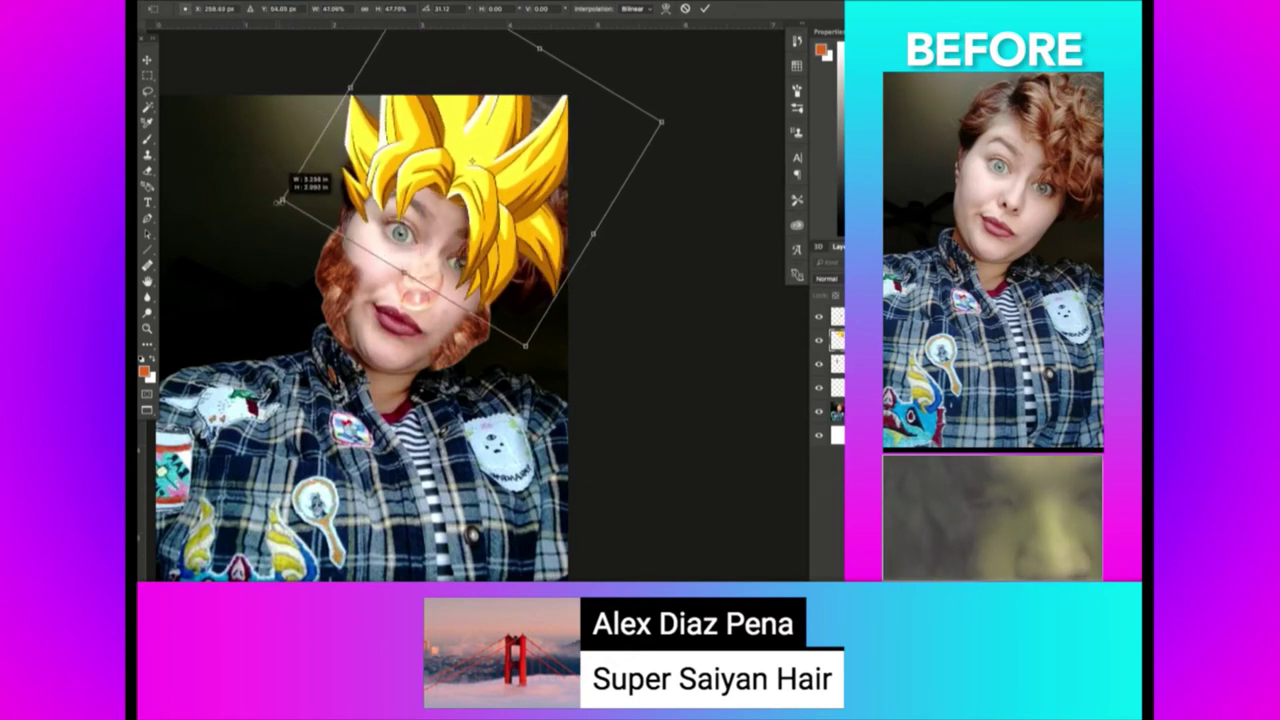
pyautogui.press('Return')
pyautogui.press('e')
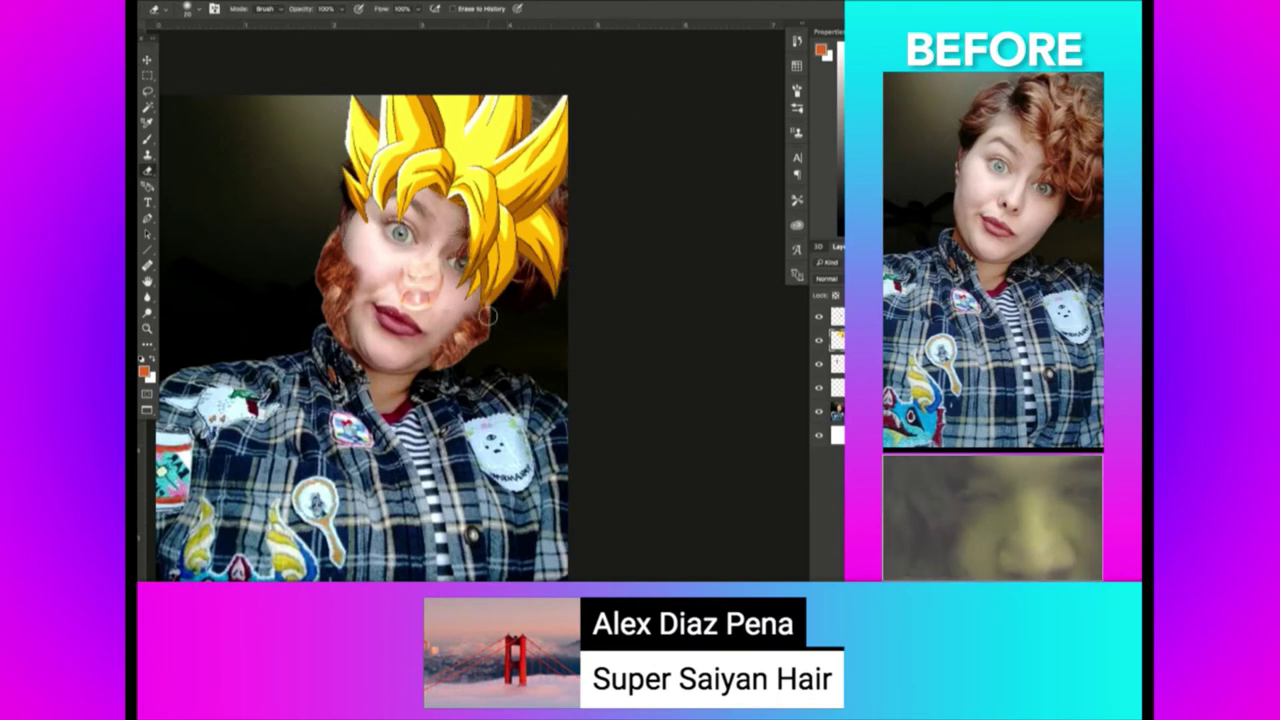
pyautogui.press('v')
pyautogui.moveTo(548, 215); pyautogui.dragTo(524, 224)
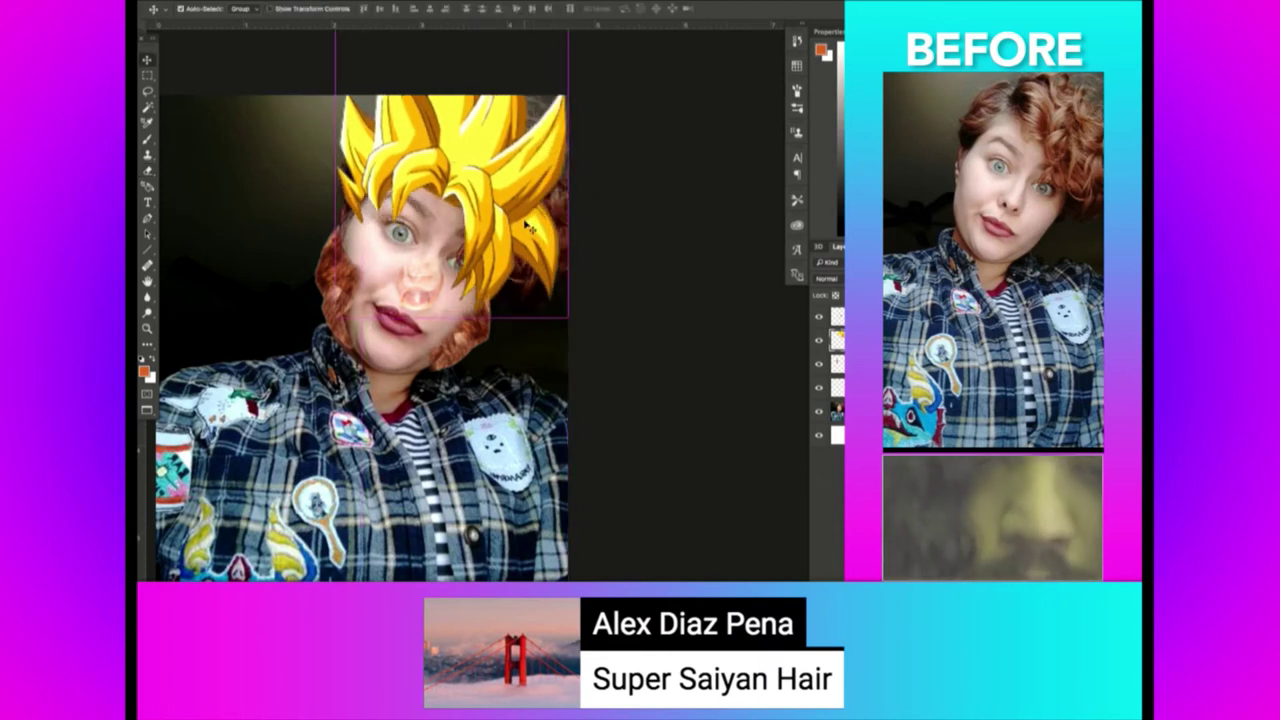
# Shift the hair's hue to about -22 for orange and lower its saturation.
pyautogui.hotkey('ctrl', 'b')
pyautogui.press('Escape')
pyautogui.hotkey('ctrl', 'u')
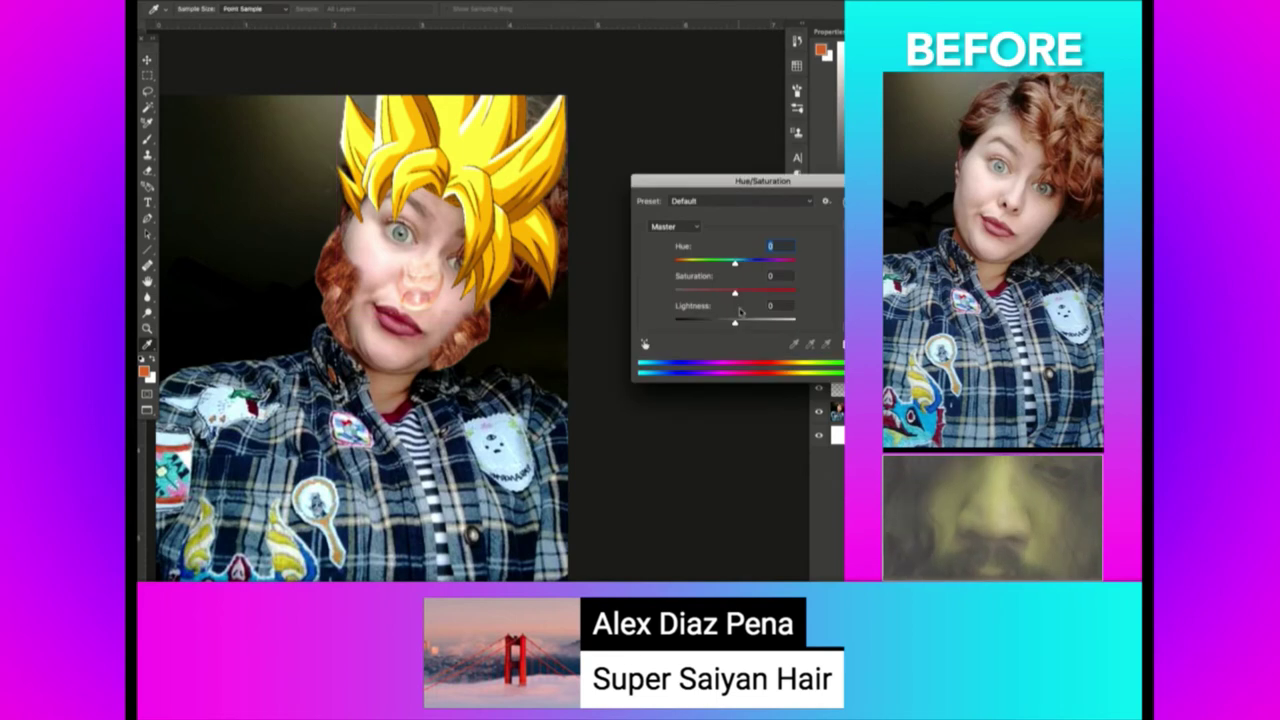
pyautogui.moveTo(735, 261); pyautogui.dragTo(722, 263)
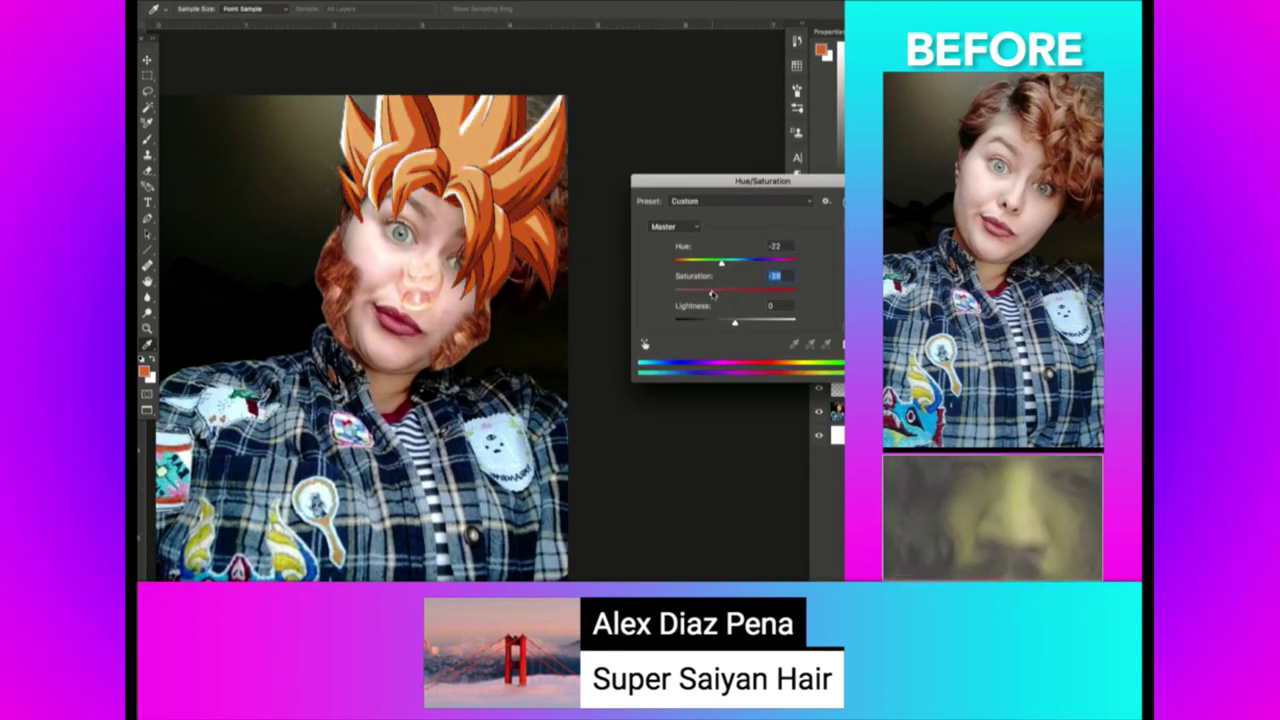
pyautogui.press('Return')
# Select a larger Brush with default black/white colours and zoom in on the face.
pyautogui.press('b')
pyautogui.press('d')
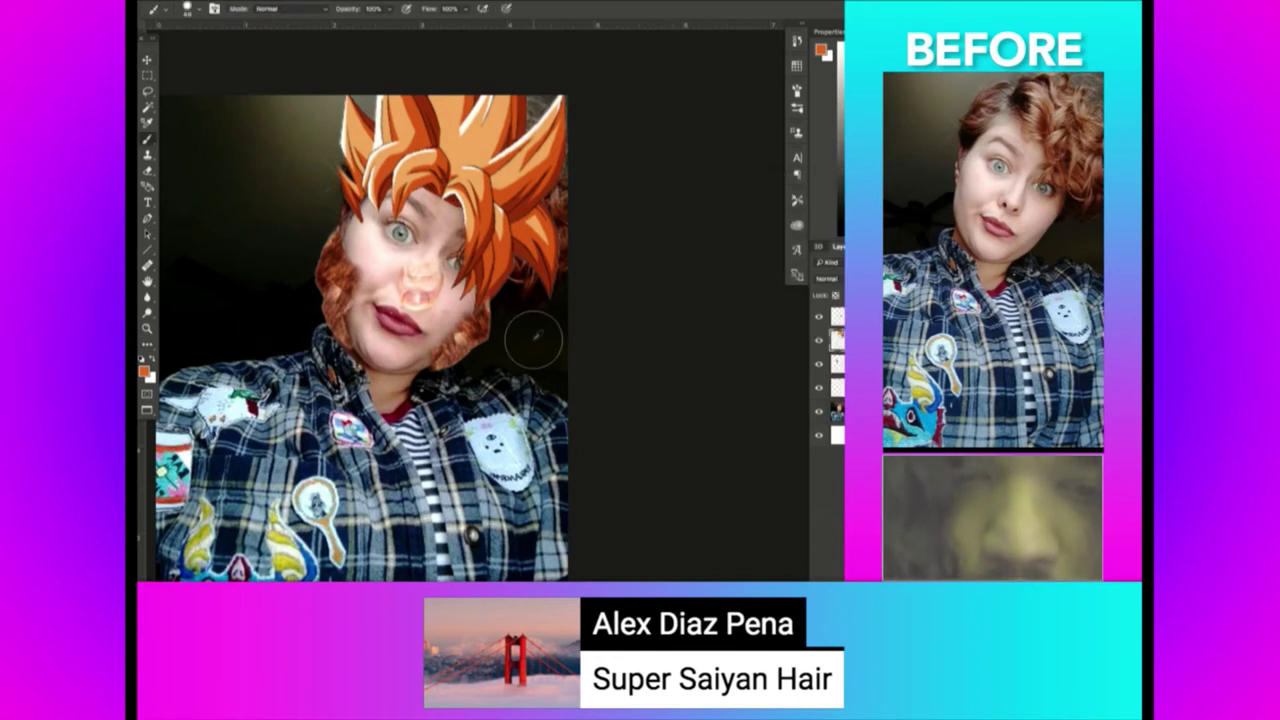
pyautogui.rightClick(493, 309)
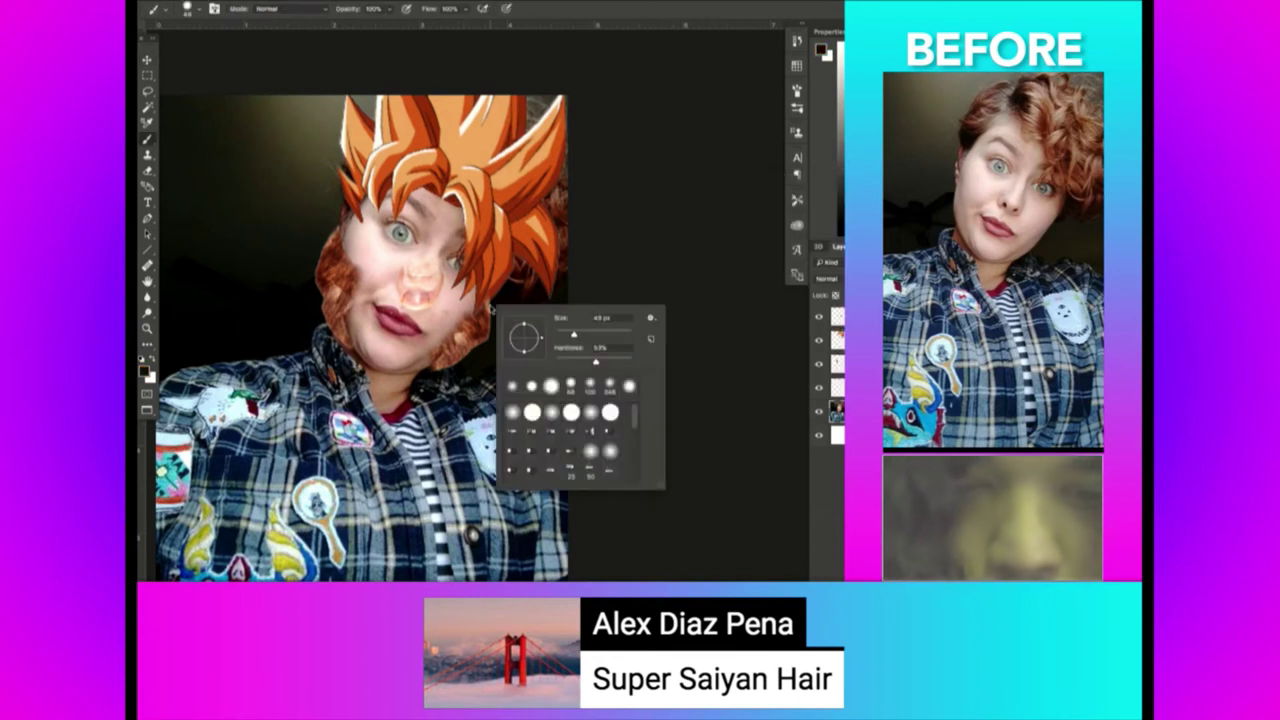
pyautogui.press('Return')
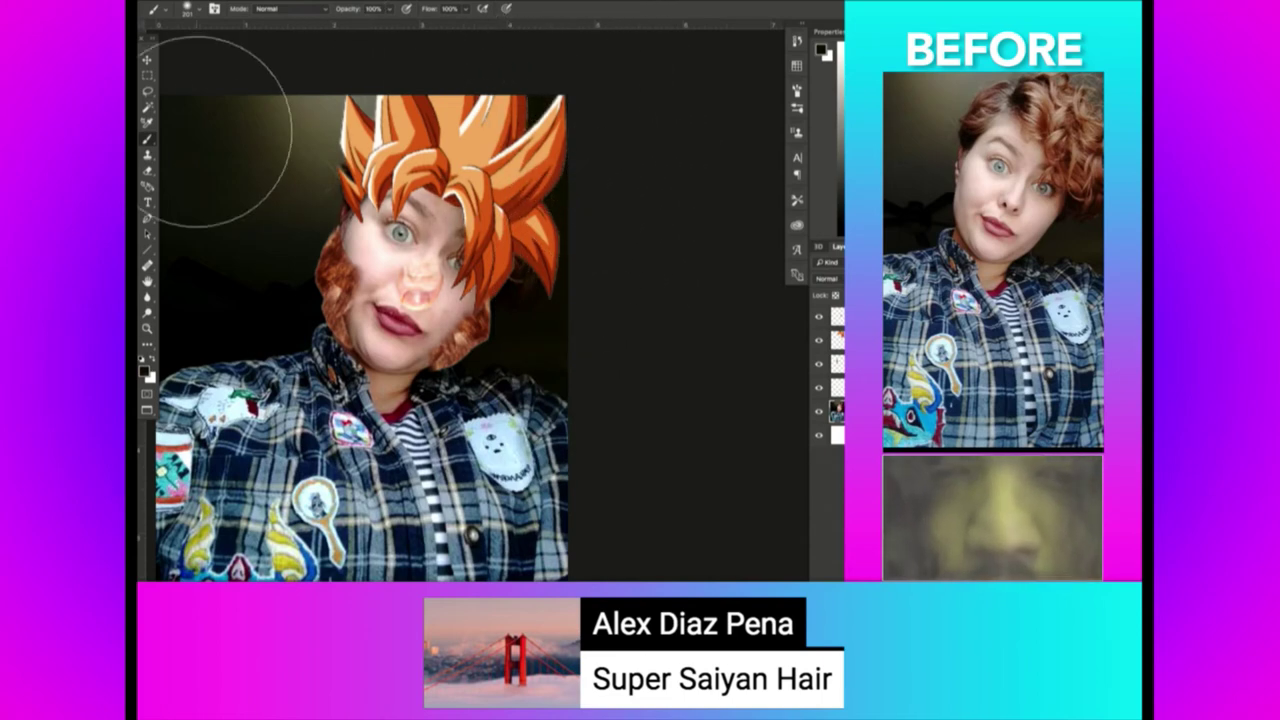
pyautogui.press('z')
pyautogui.moveTo(345, 190)
pyautogui.mouseDown()
pyautogui.moveTo(385, 190)
pyautogui.moveTo(369, 186)
pyautogui.mouseUp()
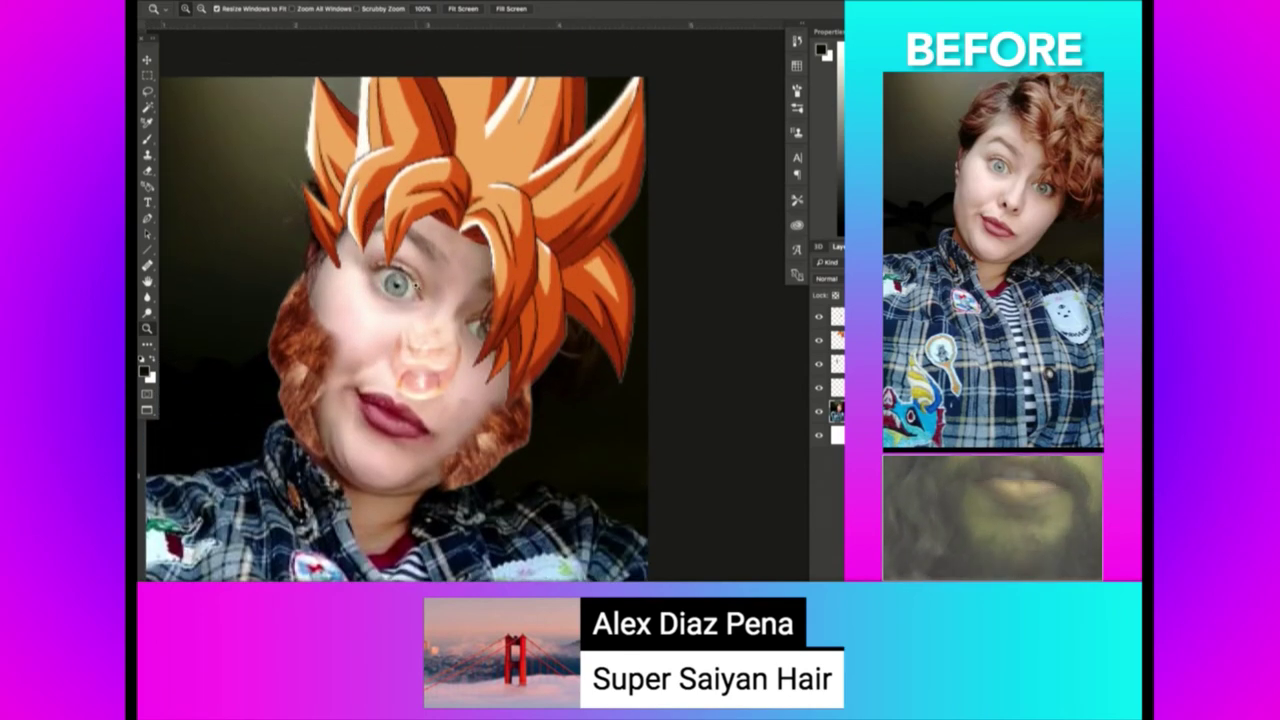
pyautogui.moveTo(425, 312); pyautogui.dragTo(437, 313)
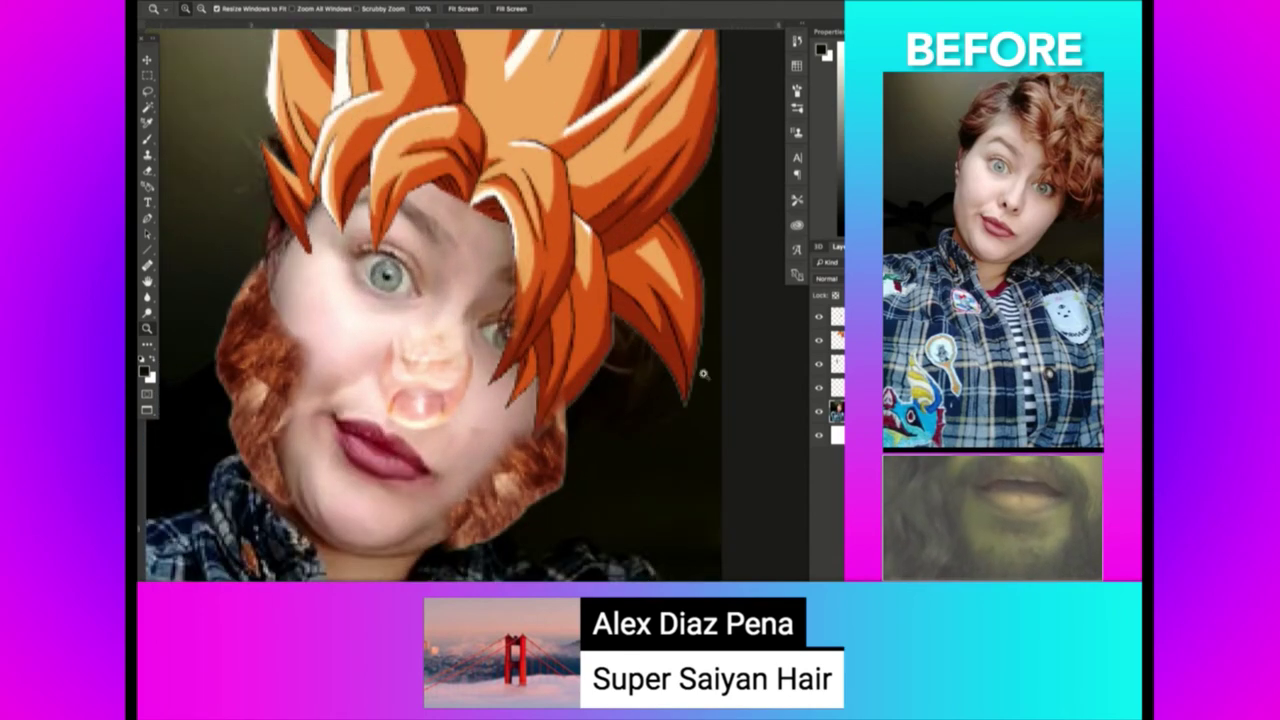
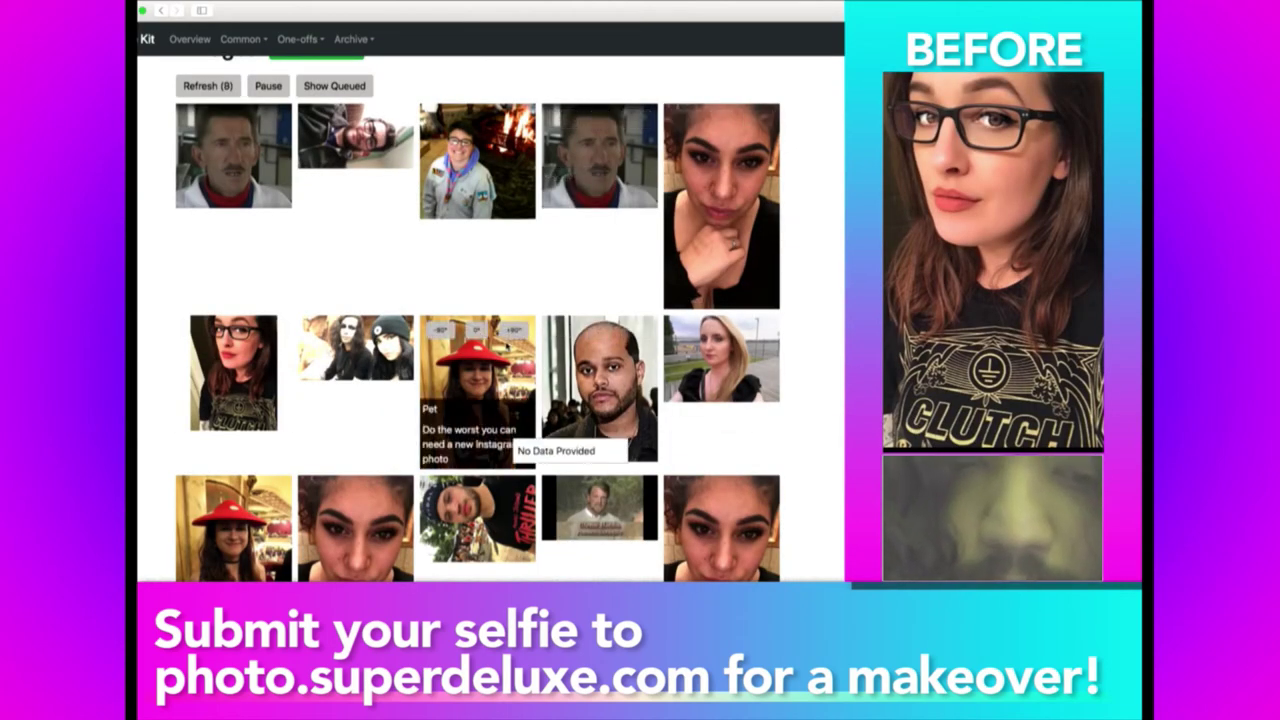
# Copy the glasses selfie from Safari and start a new 450 × 450 px clipboard-sized document.
pyautogui.scroll(-3, 510, 430)
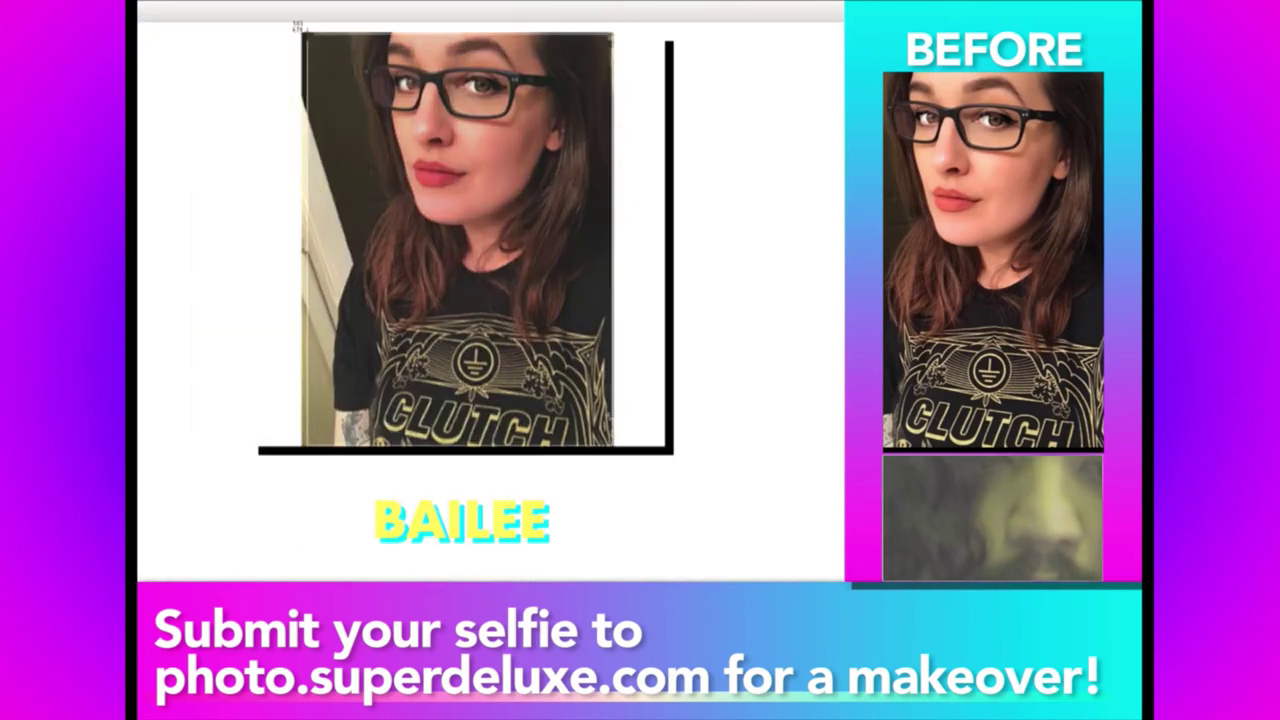
pyautogui.rightClick(356, 64)
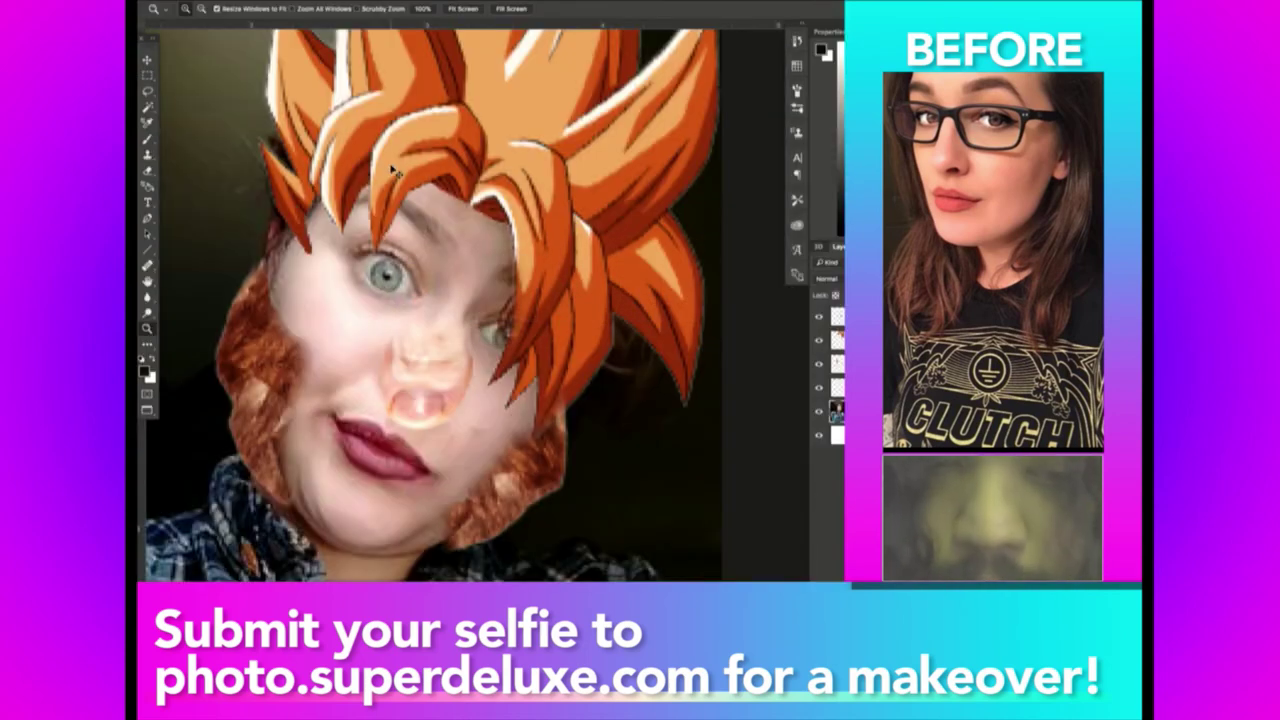
pyautogui.hotkey('ctrl', 'n')
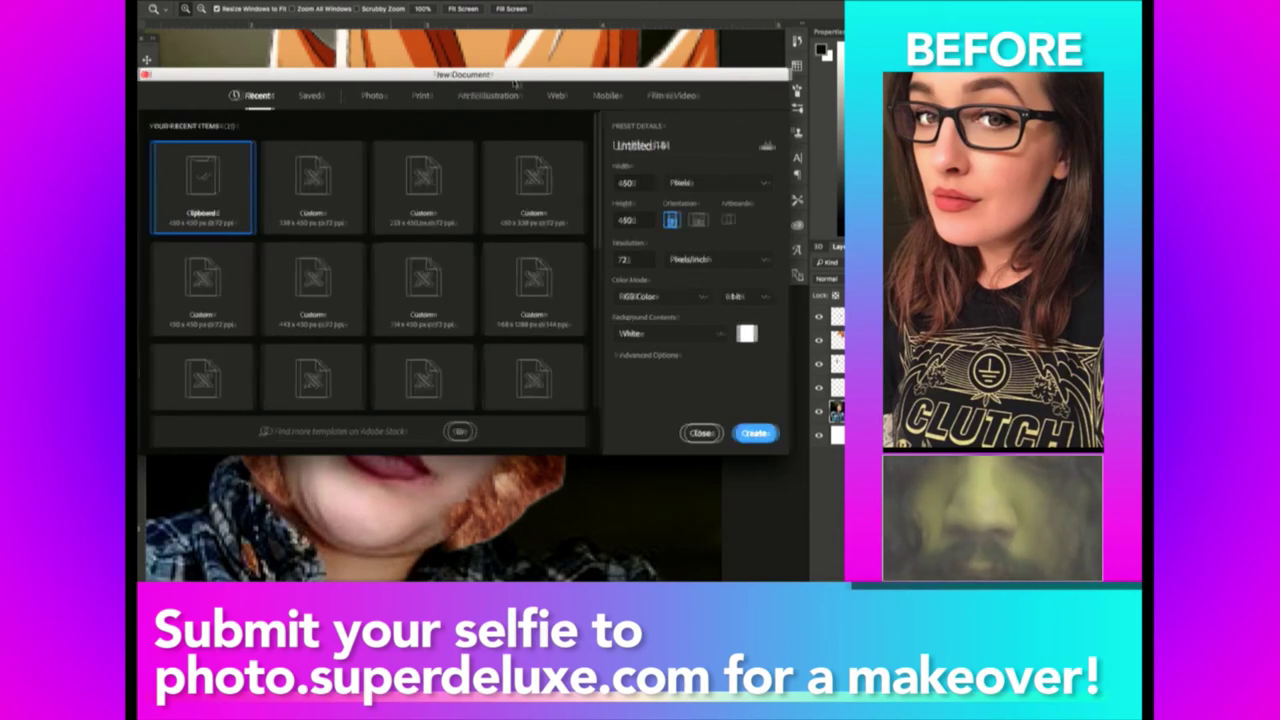
# Create the 450 × 450 px canvas and paste the selfie into it.
pyautogui.moveTo(518, 75); pyautogui.dragTo(599, 93)
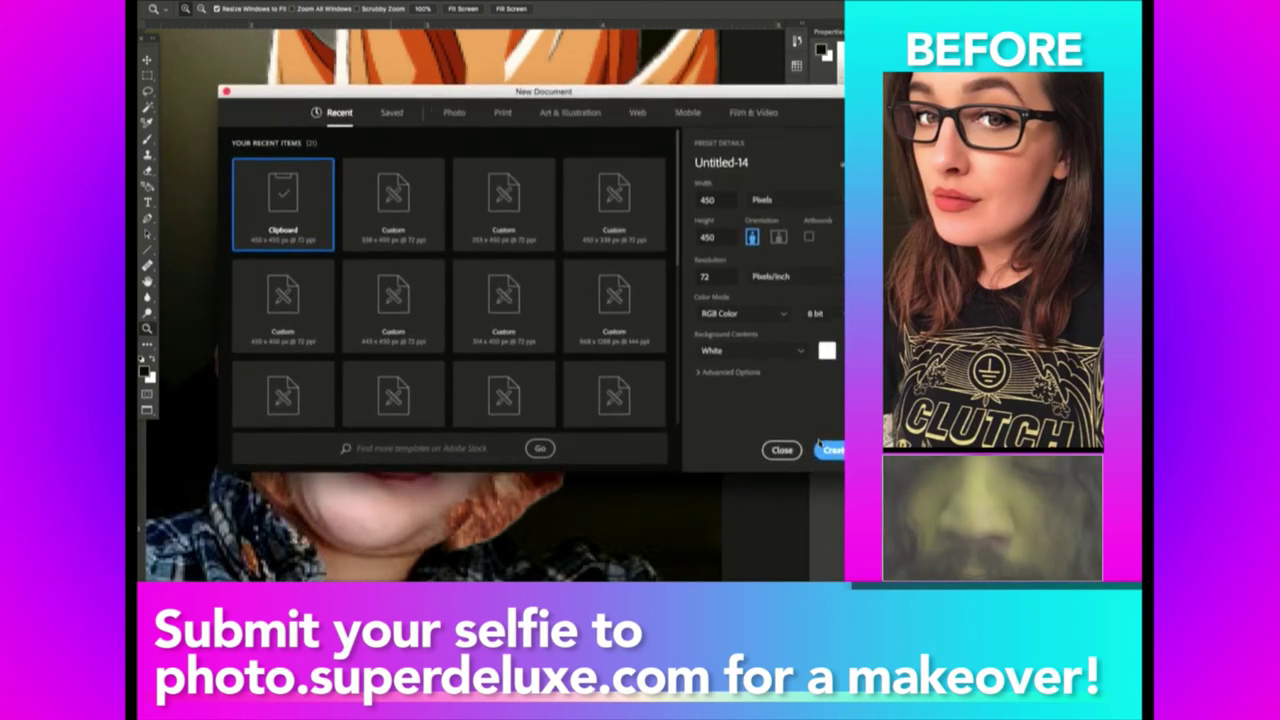
pyautogui.click(826, 449)
pyautogui.hotkey('ctrl', 'v')
pyautogui.click(588, 252)
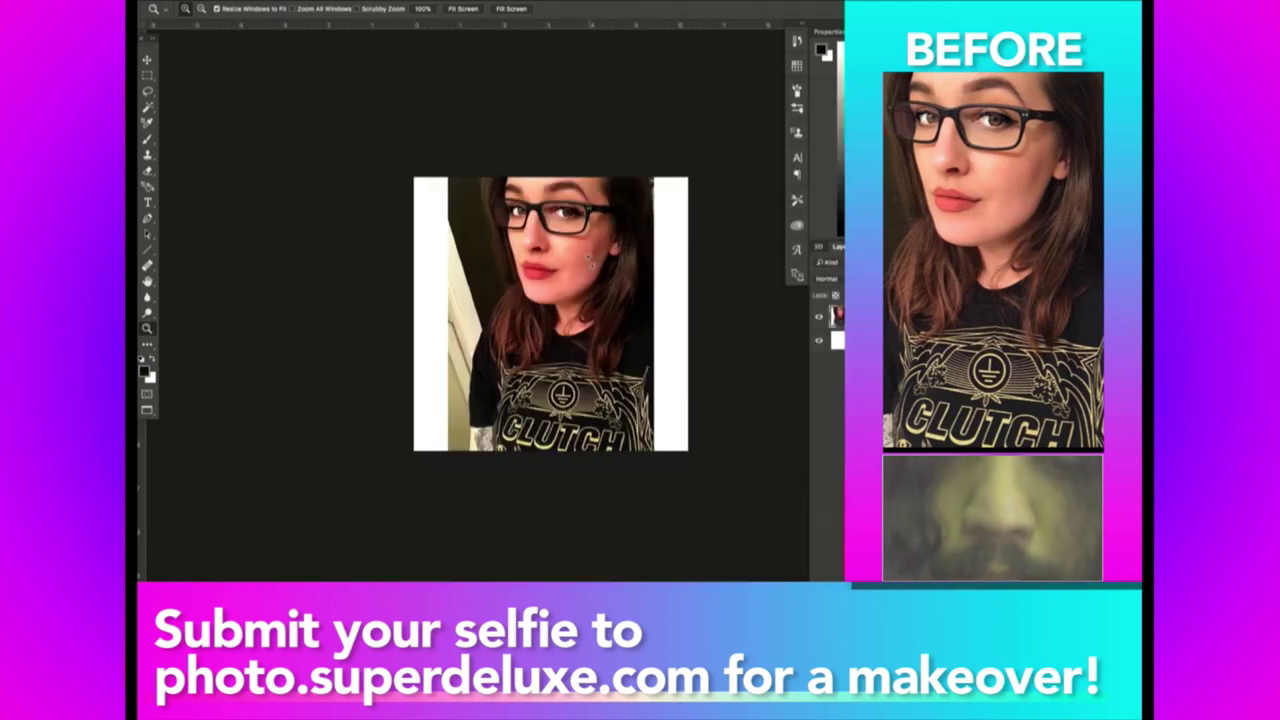
pyautogui.keyDown('alt'); pyautogui.click(589, 260); pyautogui.keyUp('alt')
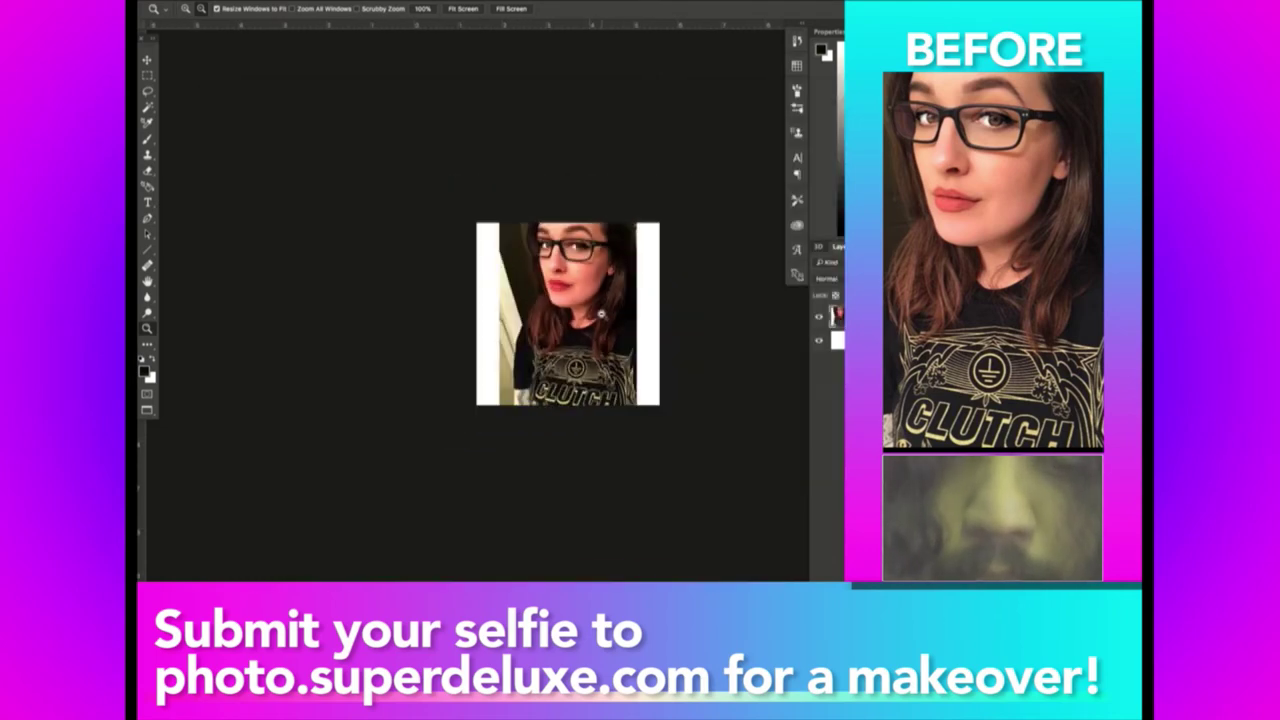
pyautogui.click(601, 313)
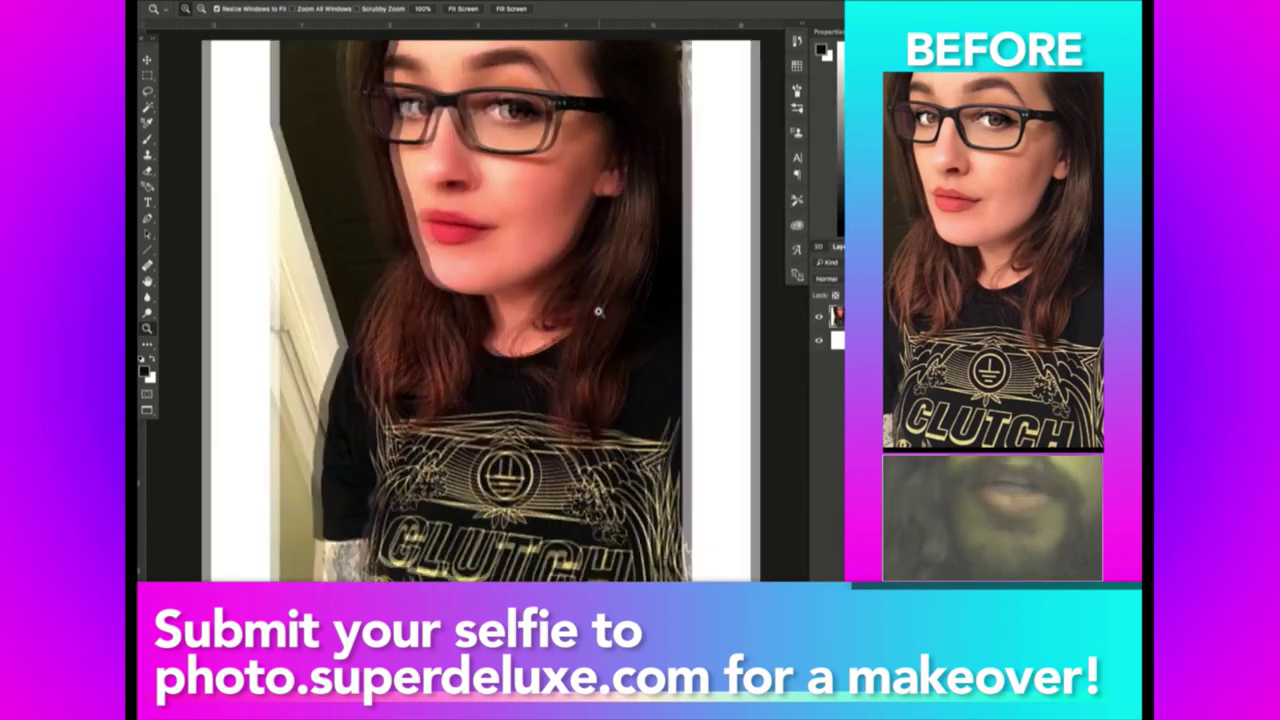
# Crop the canvas to the photo area, removing the white side margins.
pyautogui.press('m')
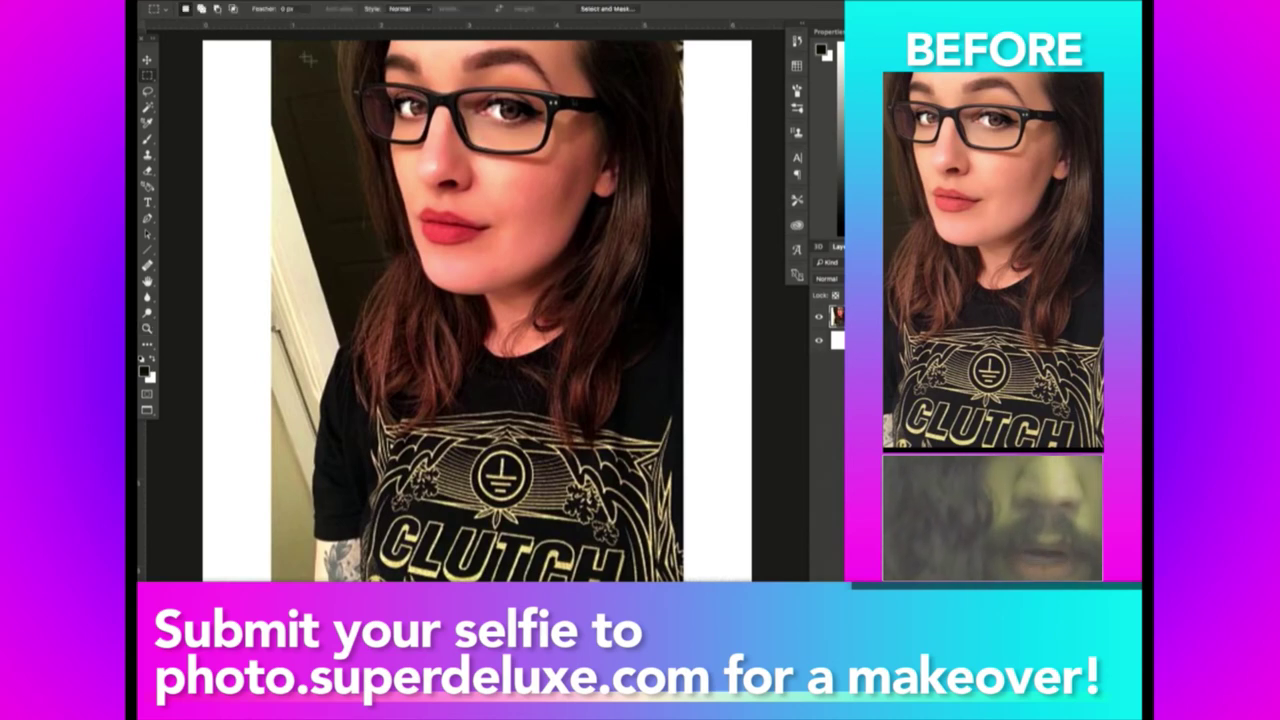
pyautogui.moveTo(274, 36); pyautogui.dragTo(680, 563)
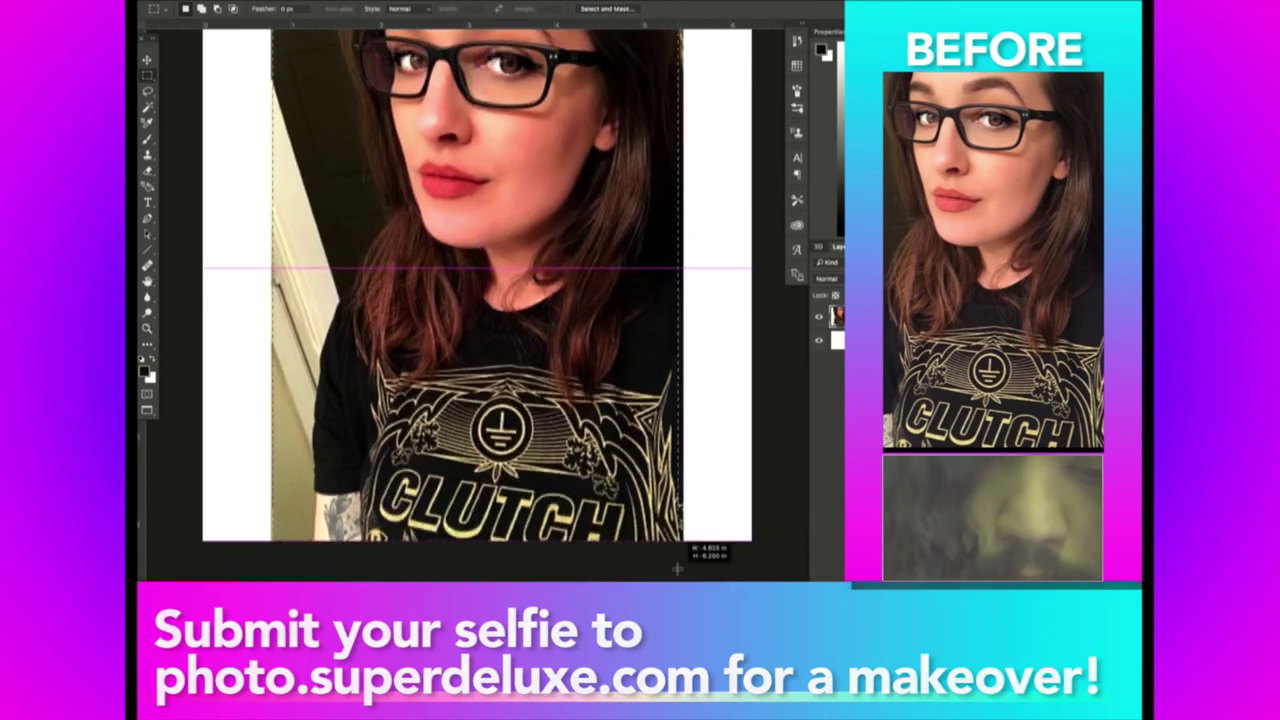
pyautogui.click(305, 0)
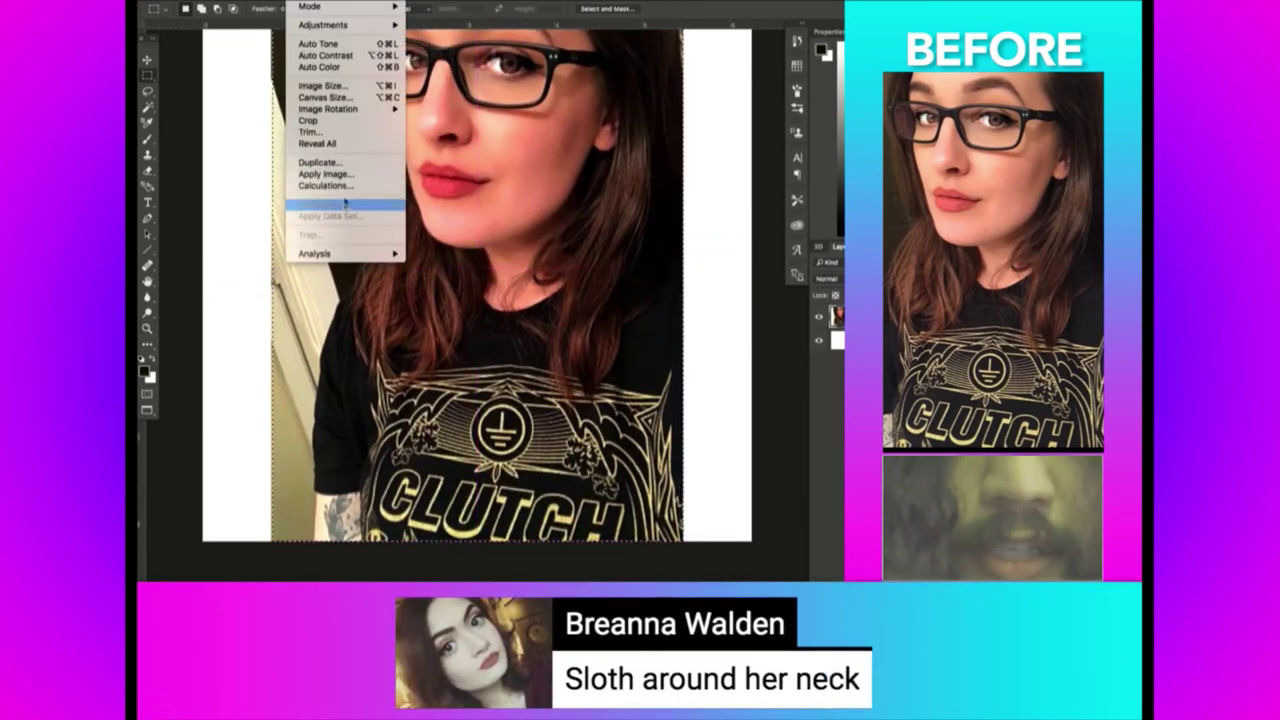
pyautogui.click(358, 121)
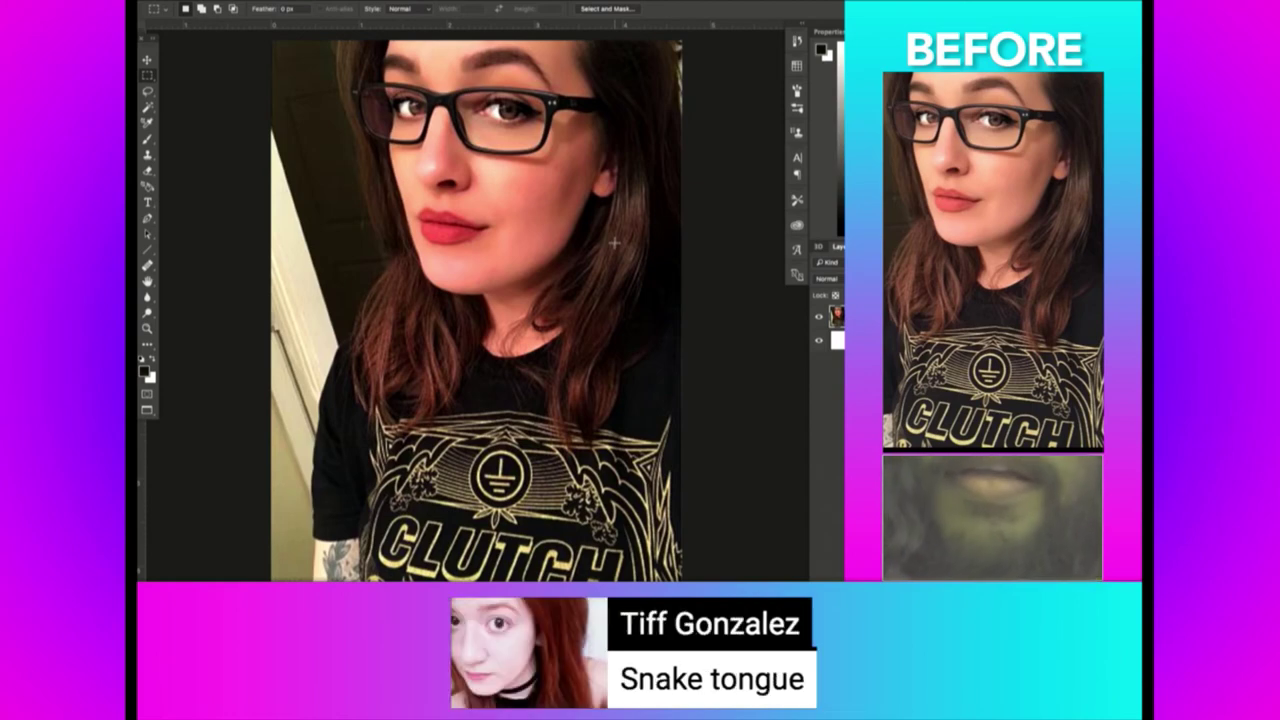
# Search Google Images for 'snake tongue' and enlarge the pink forked-tongue snake photo.
pyautogui.press('super+Tab')
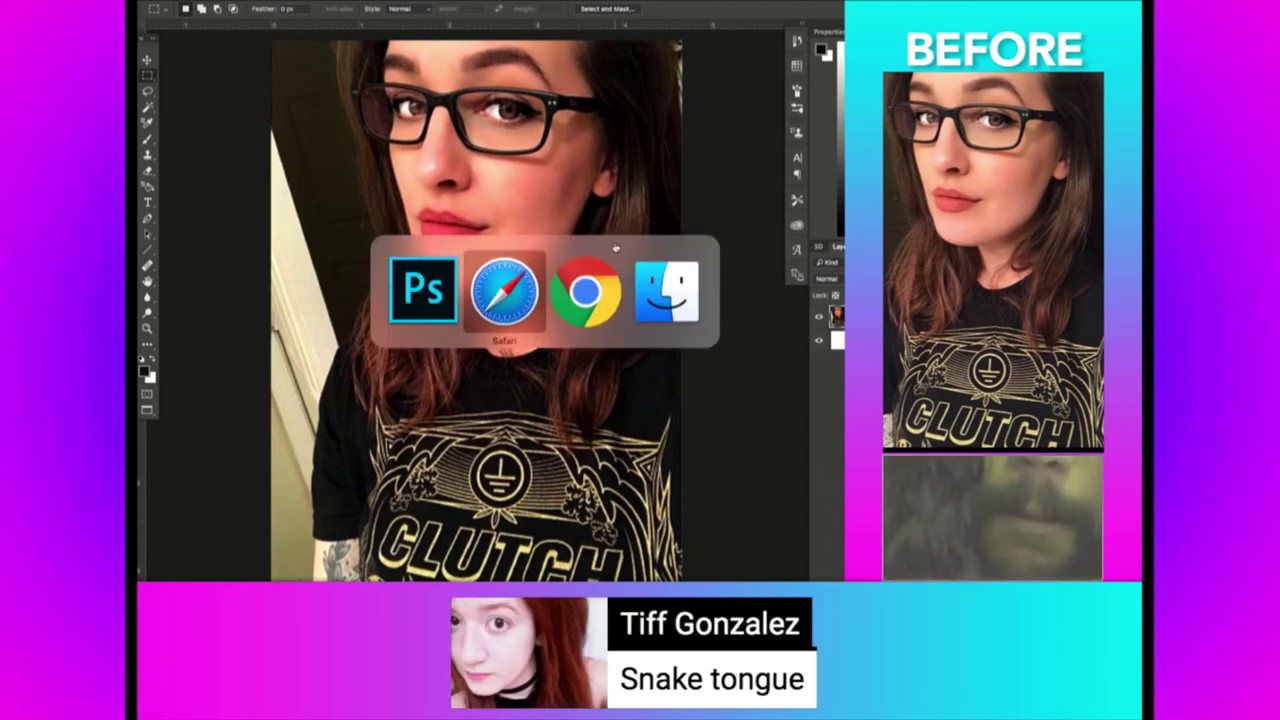
pyautogui.press('super+Tab')
pyautogui.write('snake t')
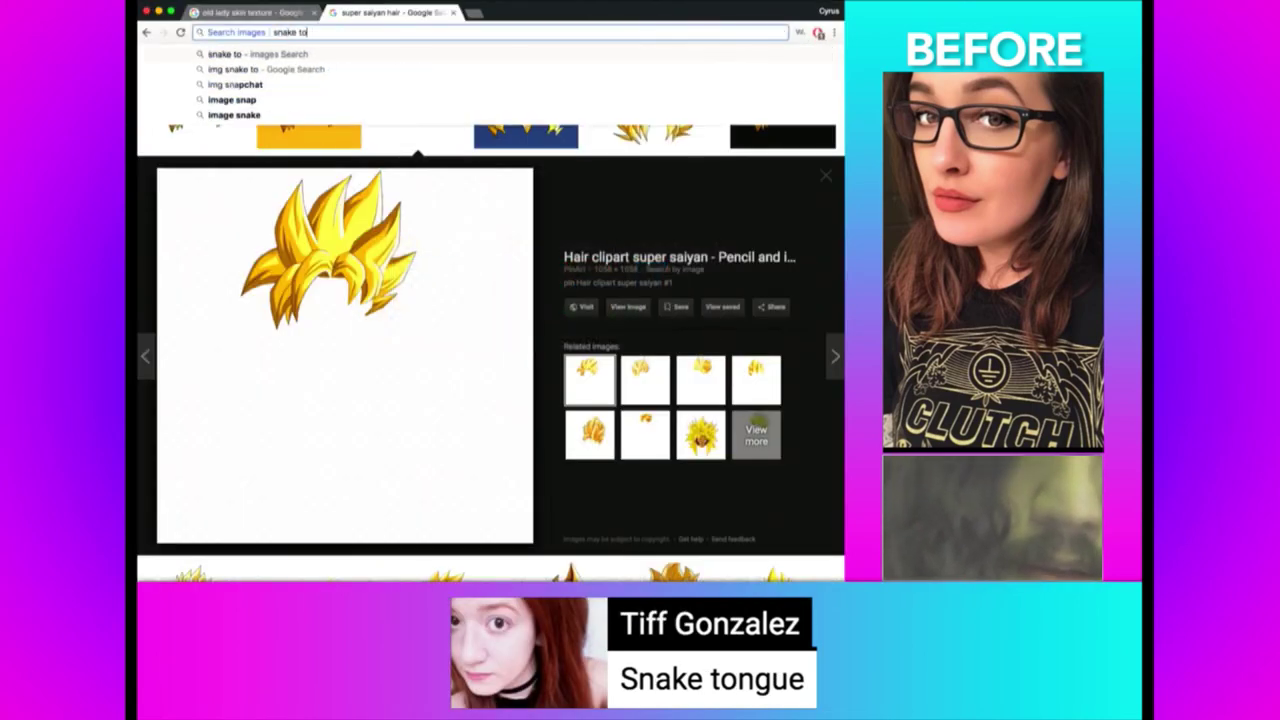
pyautogui.write('ongue')
pyautogui.press('Return')
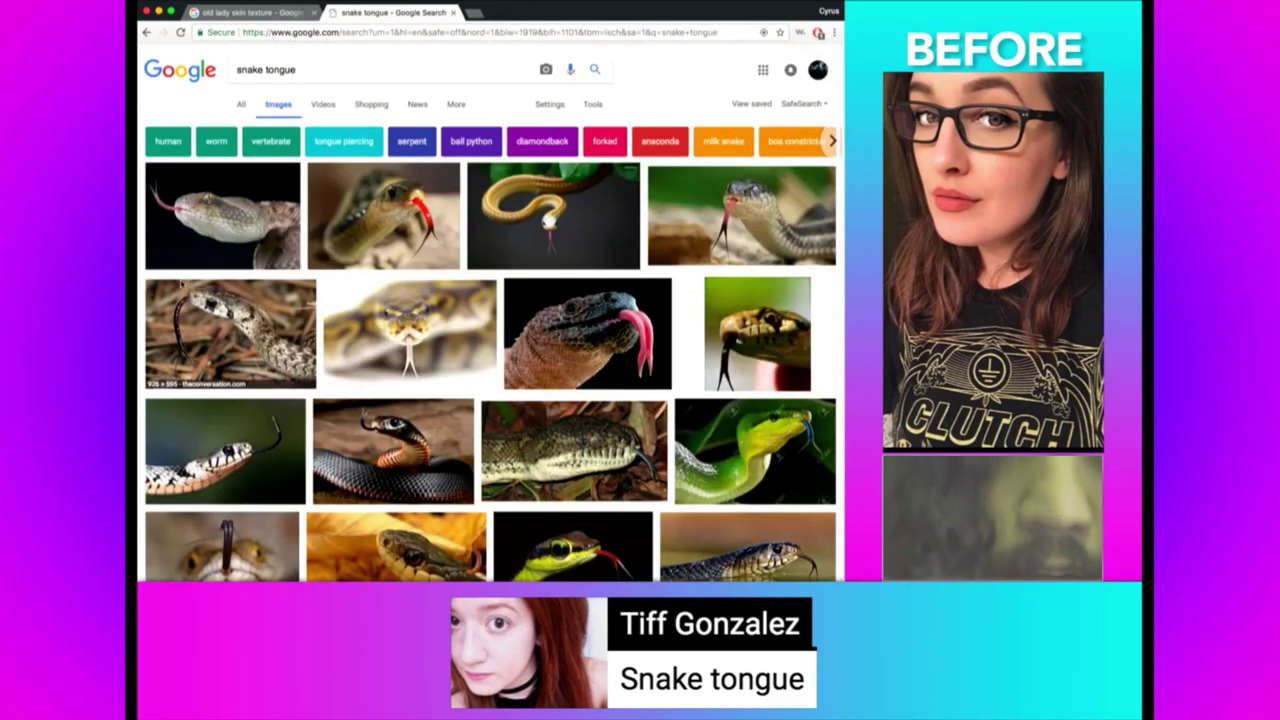
pyautogui.click(316, 252)
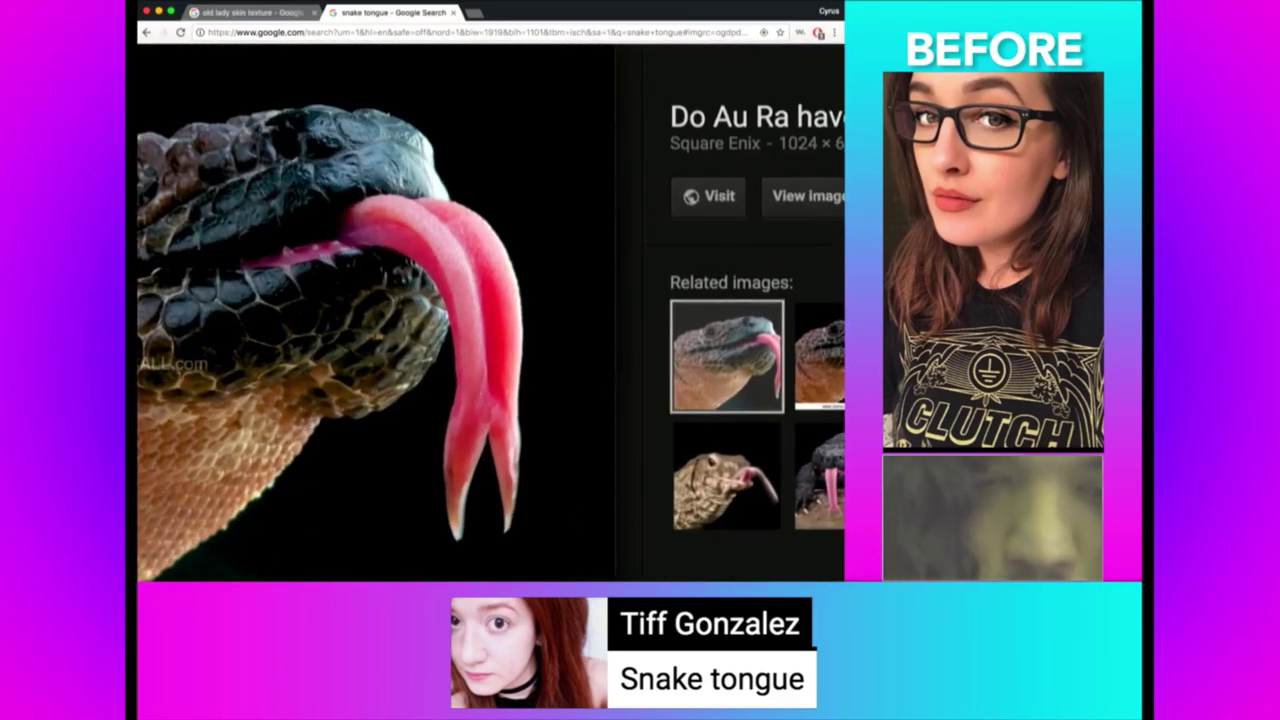
# Capture the snake image, paste it over the selfie, and shrink it into place.
pyautogui.moveTo(583, 575); pyautogui.dragTo(273, 150)
pyautogui.press('super+Tab')
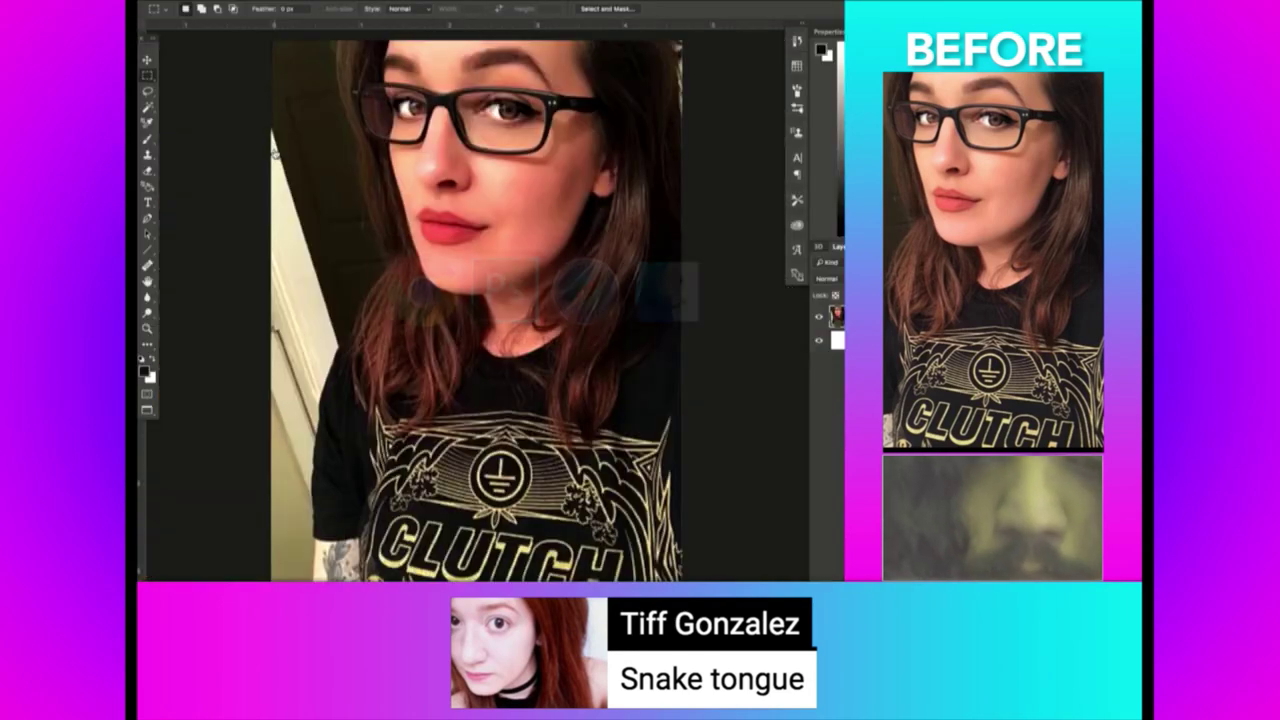
pyautogui.hotkey('ctrl', 'v')
pyautogui.hotkey('ctrl', 't')
pyautogui.hotkey('ctrl', '-')
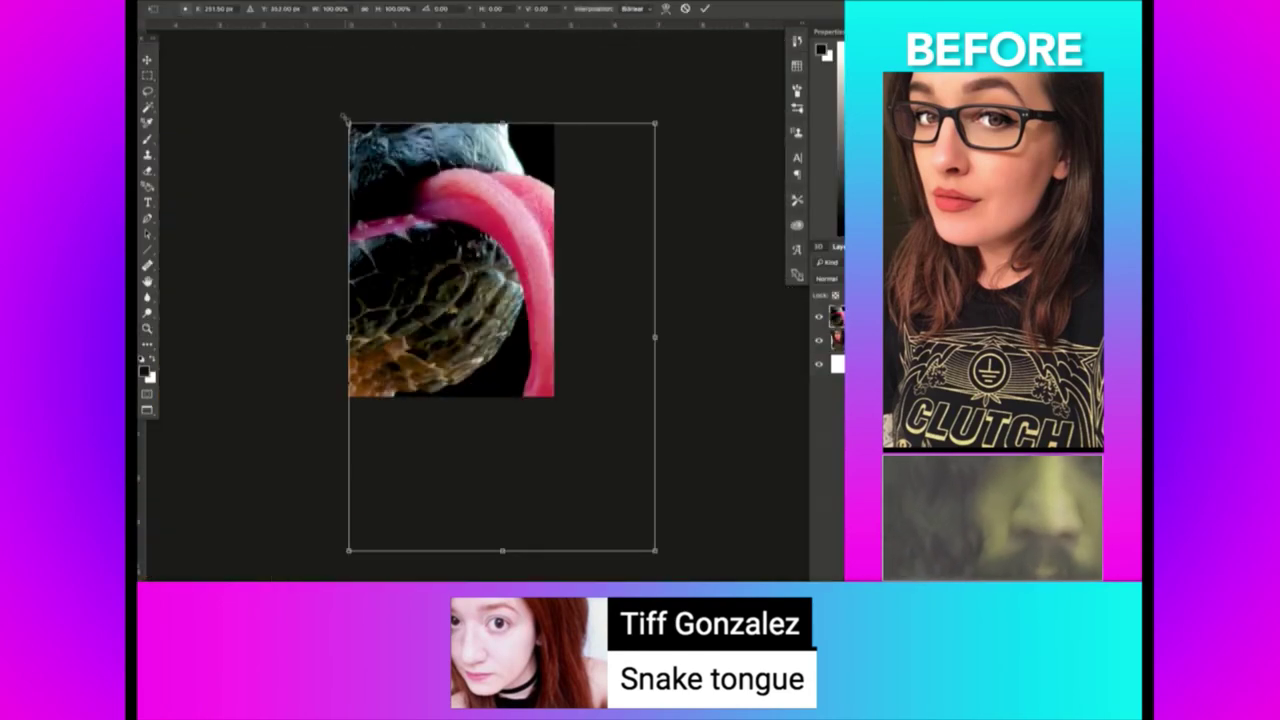
pyautogui.moveTo(345, 118); pyautogui.dragTo(414, 214)
pyautogui.moveTo(461, 251); pyautogui.dragTo(412, 195)
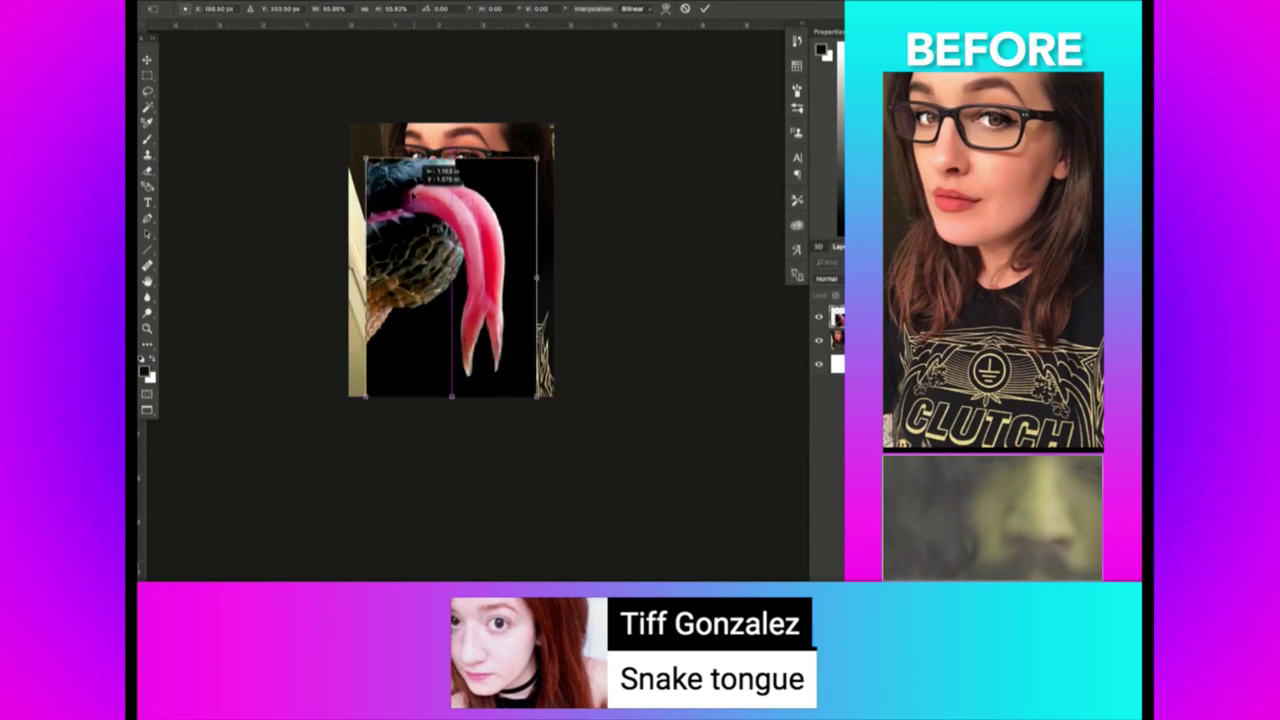
pyautogui.press('Return')
# Delete the snake's black background with the Magic Wand and flip the snake horizontally.
pyautogui.hotkey('ctrl', '+')
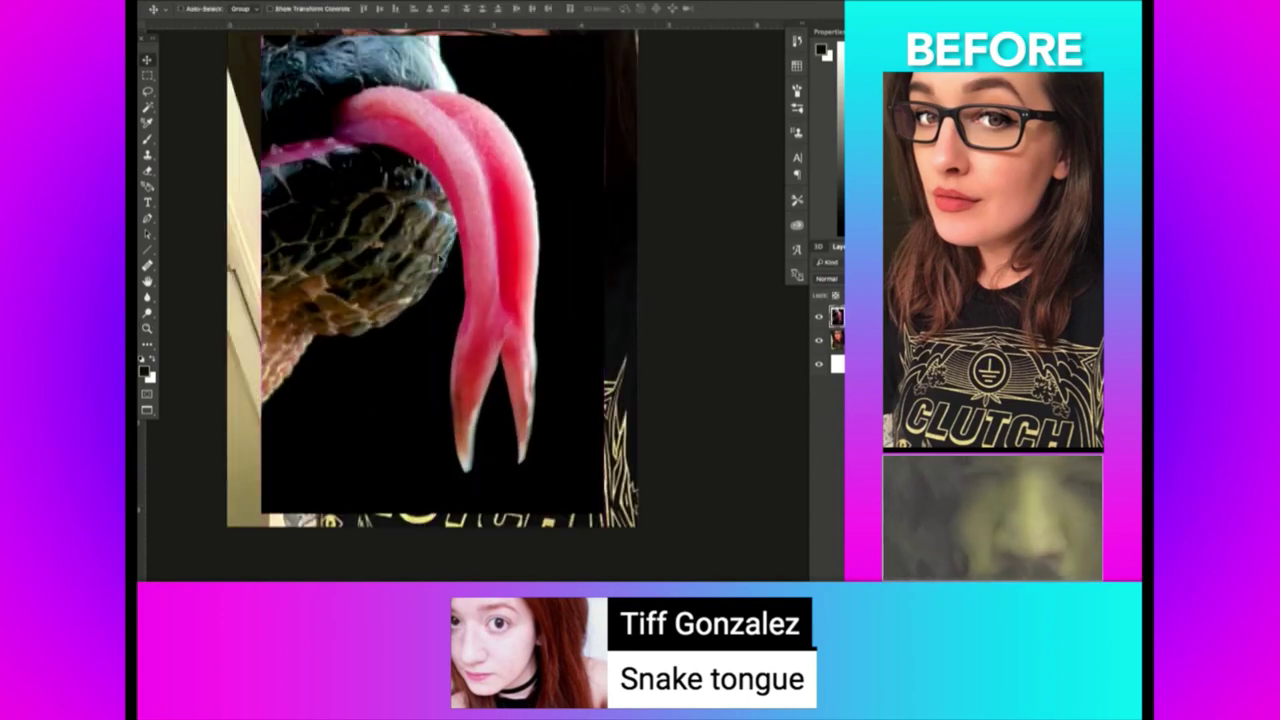
pyautogui.press('w')
pyautogui.click(562, 173)
pyautogui.press('BackSpace')
pyautogui.hotkey('ctrl', 'd')
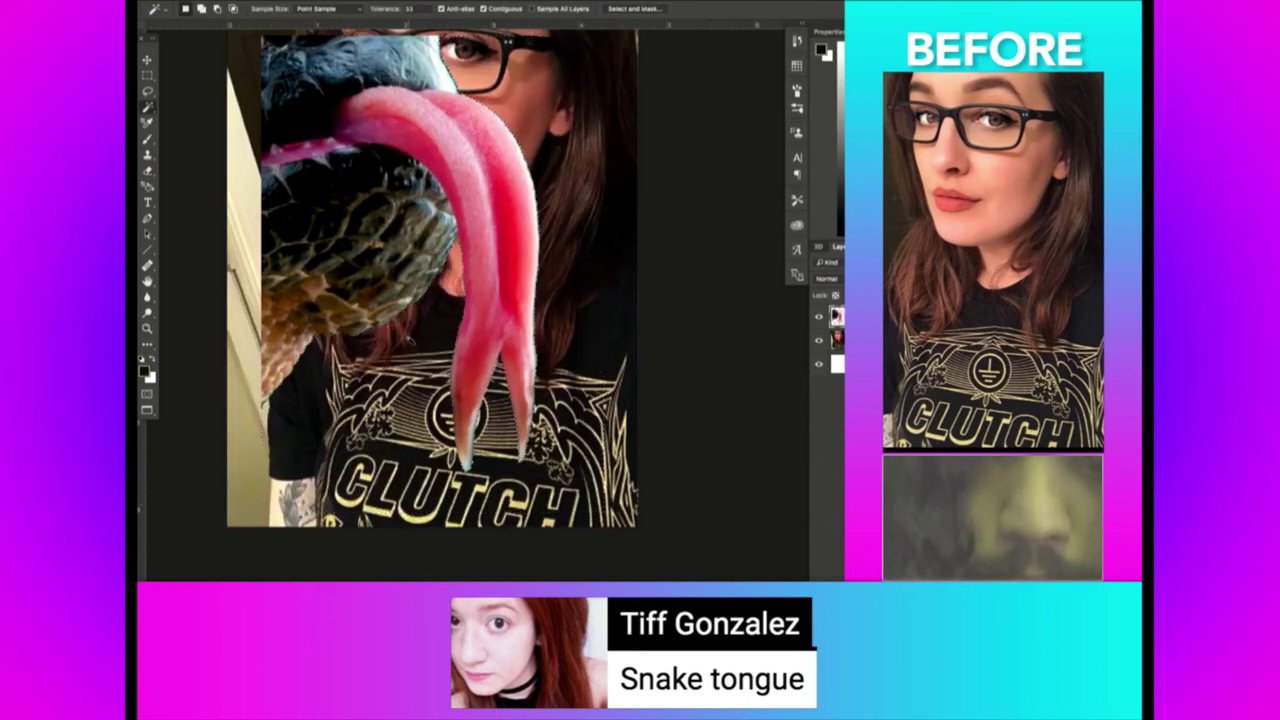
pyautogui.click(280, 0)
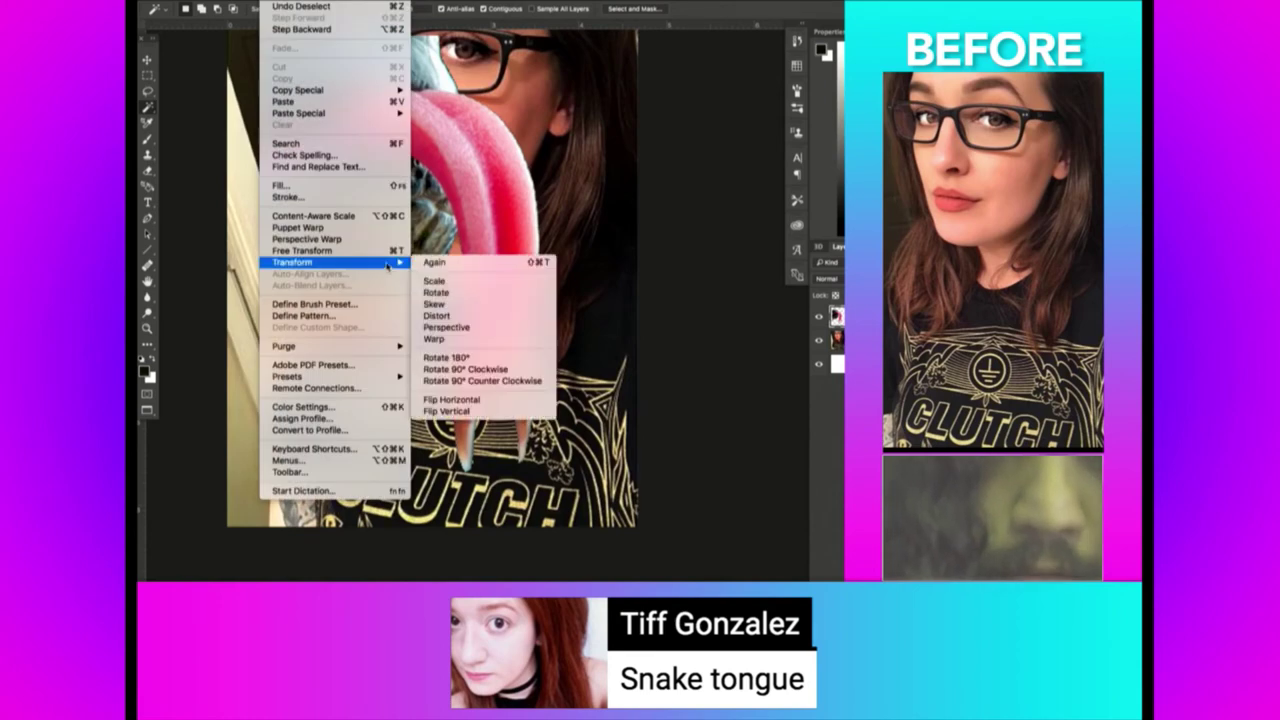
pyautogui.click(524, 404)
pyautogui.hotkey('ctrl', 'z')
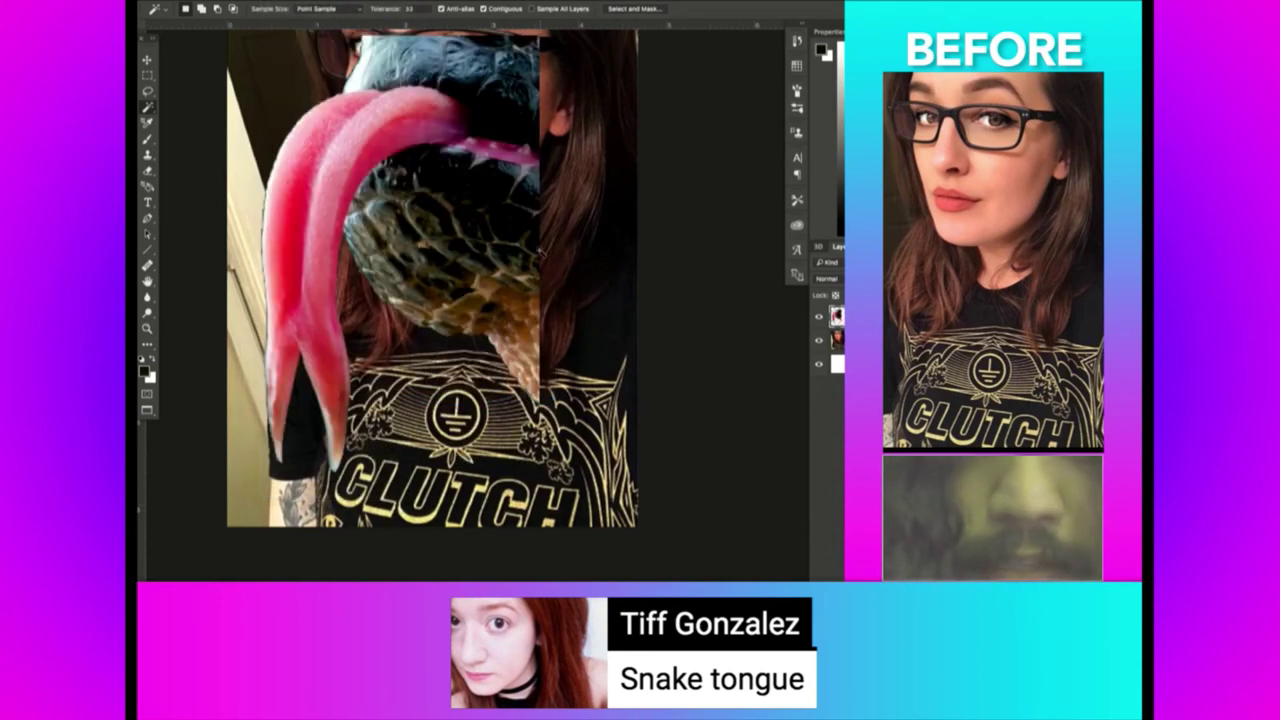
# Lasso-delete the snake head, then shrink and move the tongue into her mouth.
pyautogui.press('l')
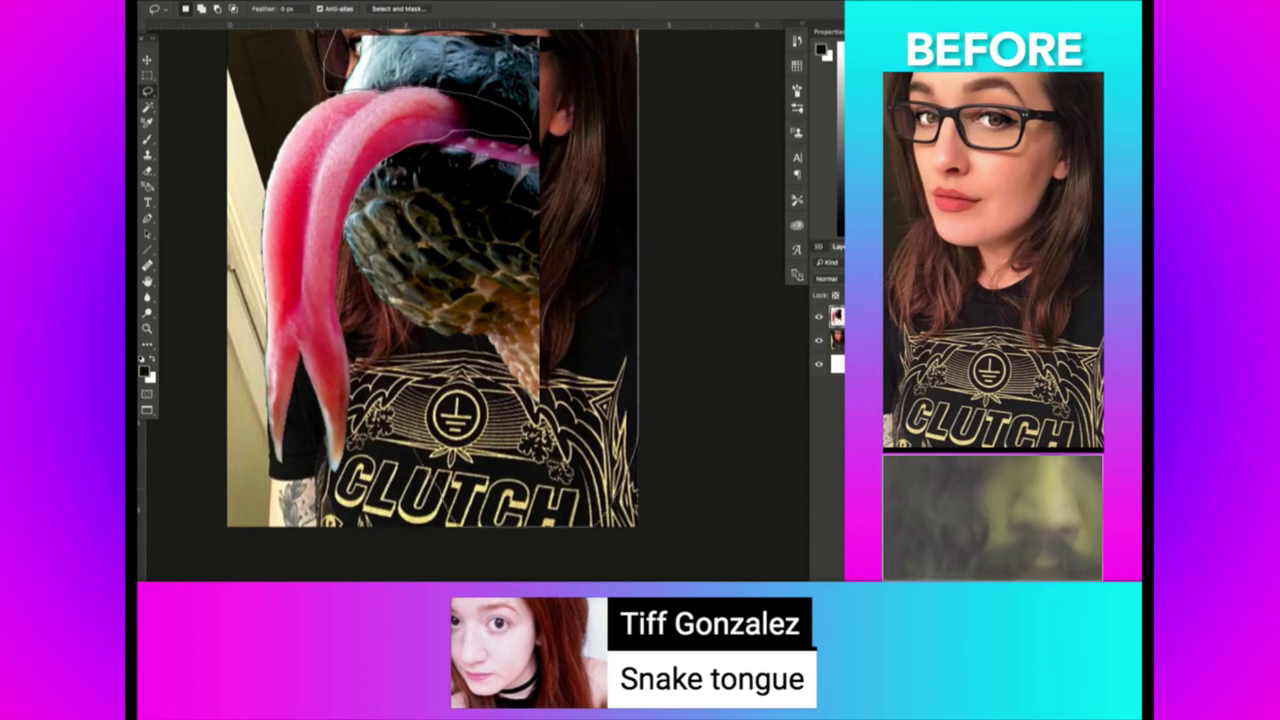
pyautogui.press('Delete')
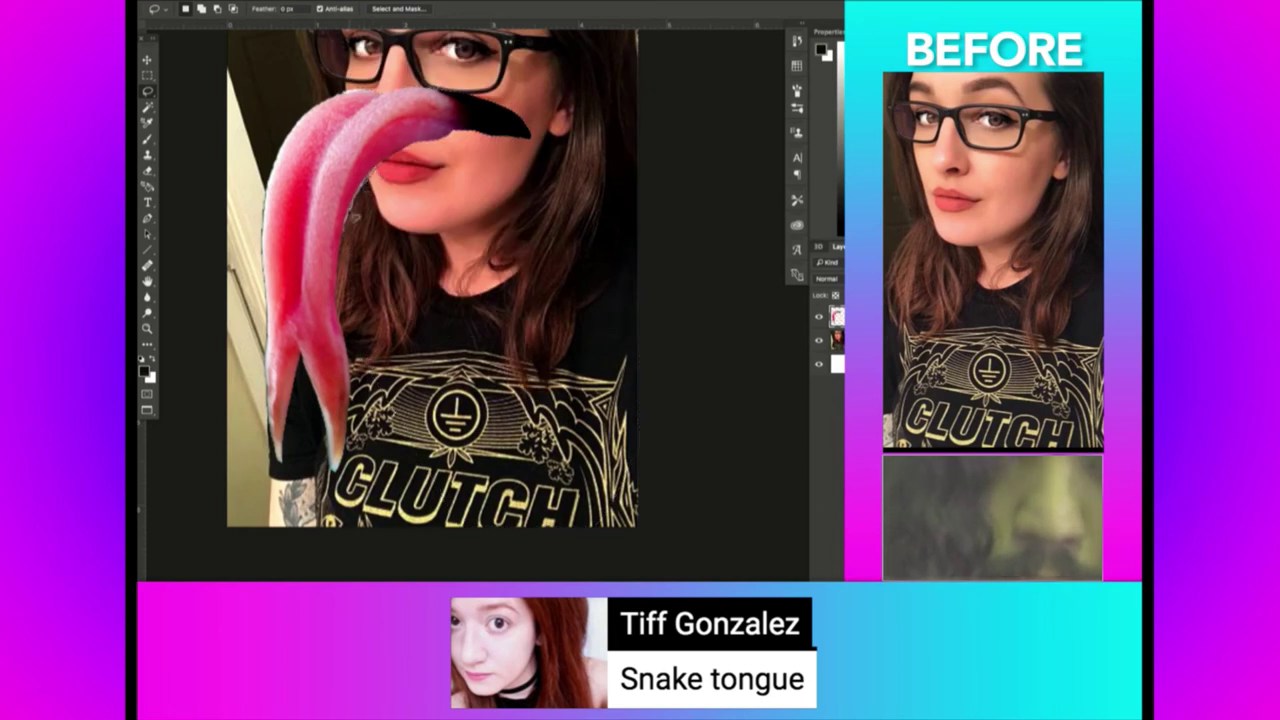
pyautogui.press('w')
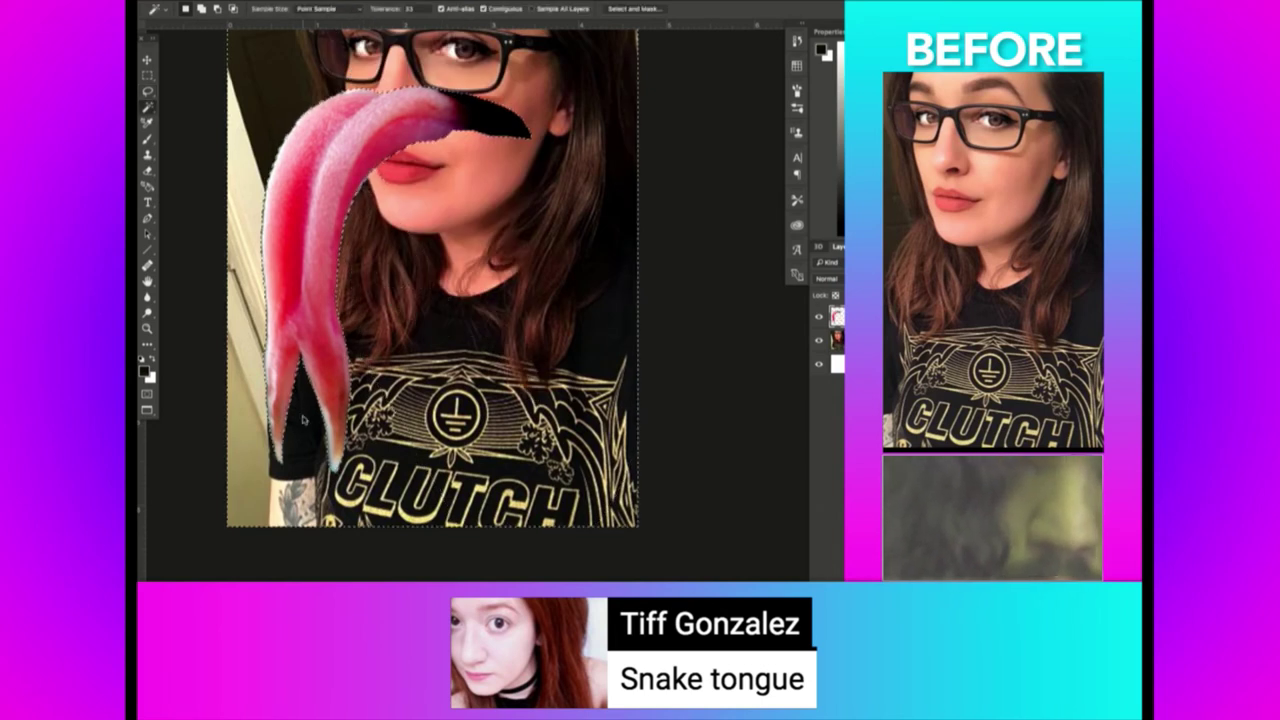
pyautogui.hotkey('ctrl', 't')
pyautogui.moveTo(530, 474)
pyautogui.mouseDown()
pyautogui.moveTo(460, 352)
pyautogui.moveTo(443, 348)
pyautogui.mouseUp()
pyautogui.moveTo(432, 305)
pyautogui.mouseDown()
pyautogui.moveTo(428, 252)
pyautogui.moveTo(360, 262)
pyautogui.mouseUp()
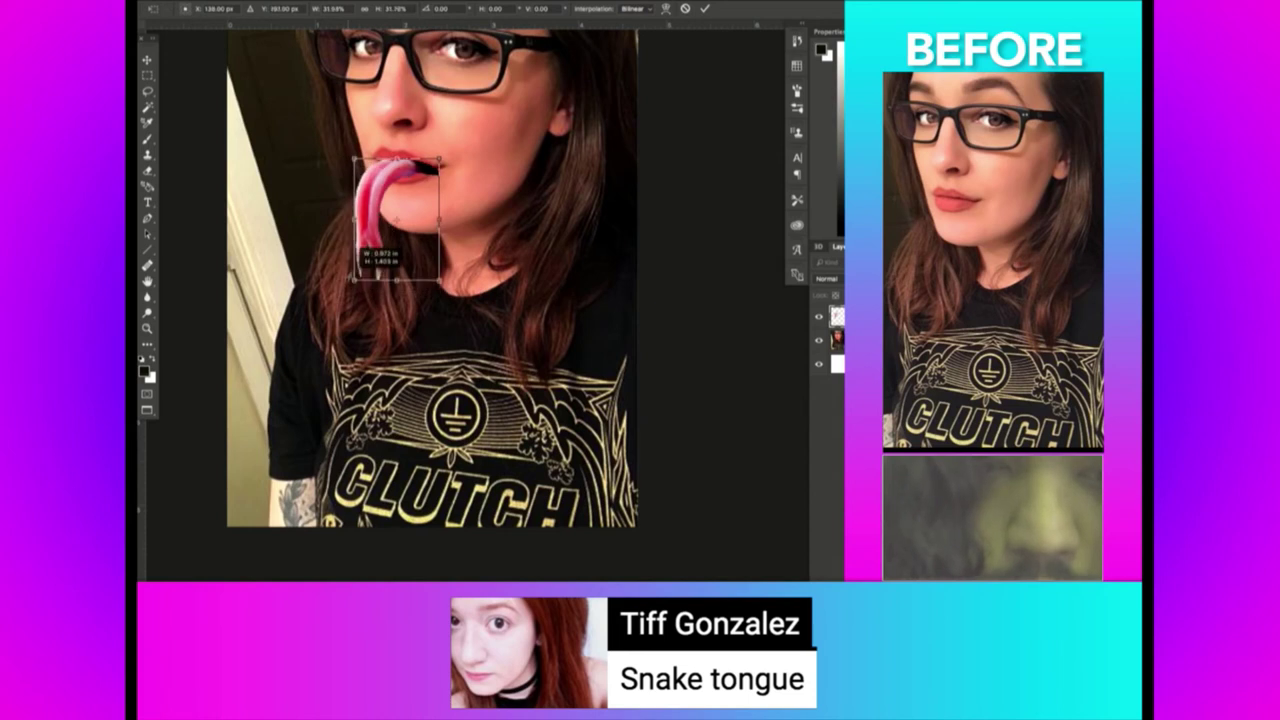
pyautogui.press('Return')
pyautogui.press('w')
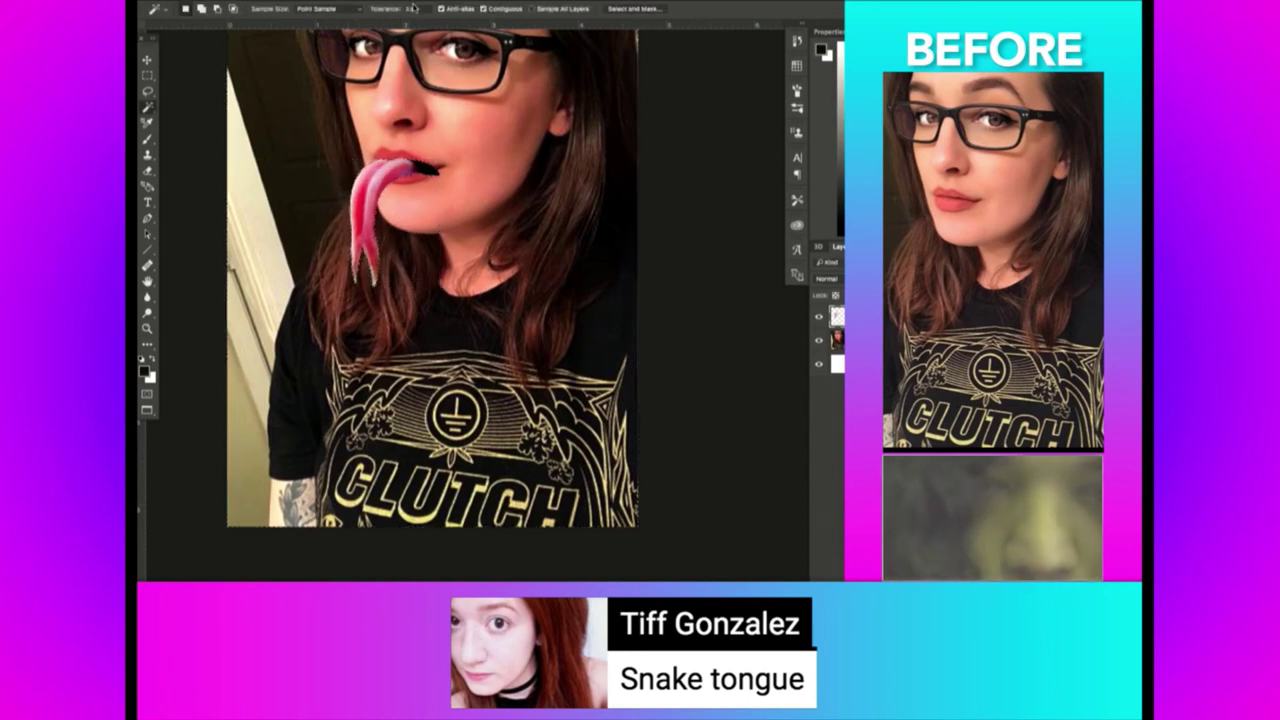
pyautogui.hotkey('ctrl', 'shift', 'x')
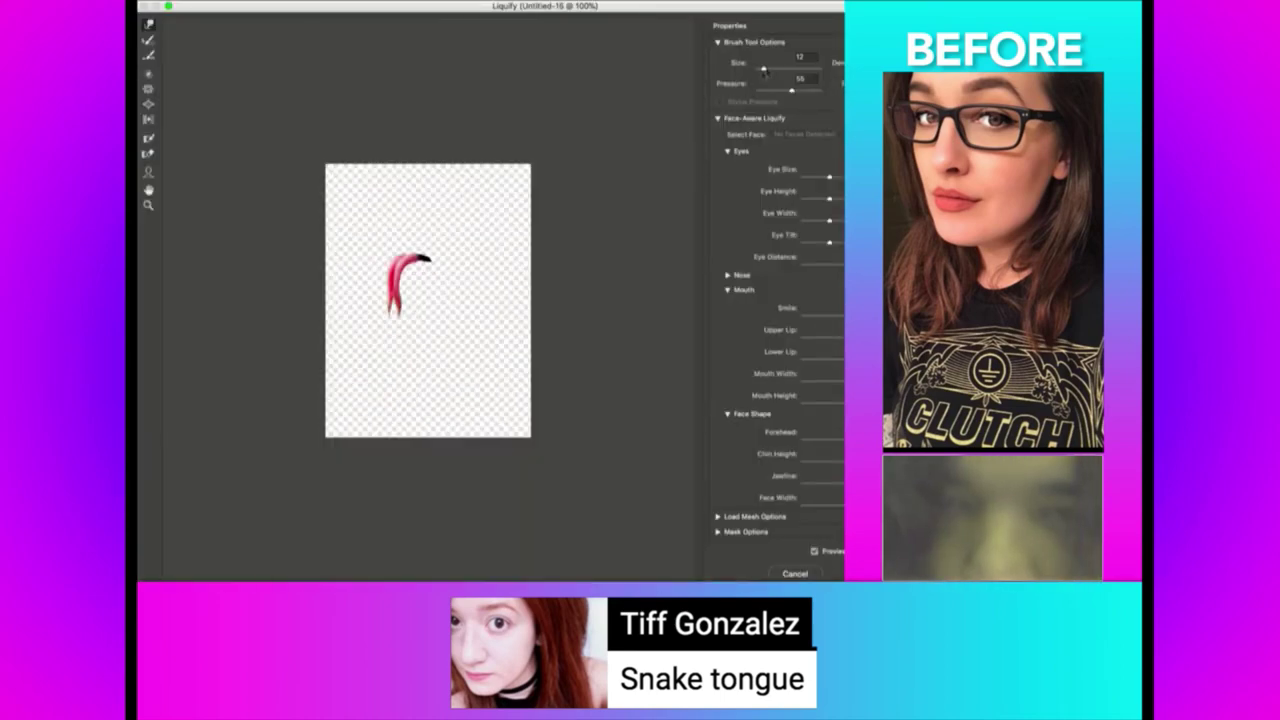
# Apply the Liquify reshape, position the tongue between her lips, and erase overlap.
pyautogui.moveTo(757, 80); pyautogui.dragTo(765, 84)
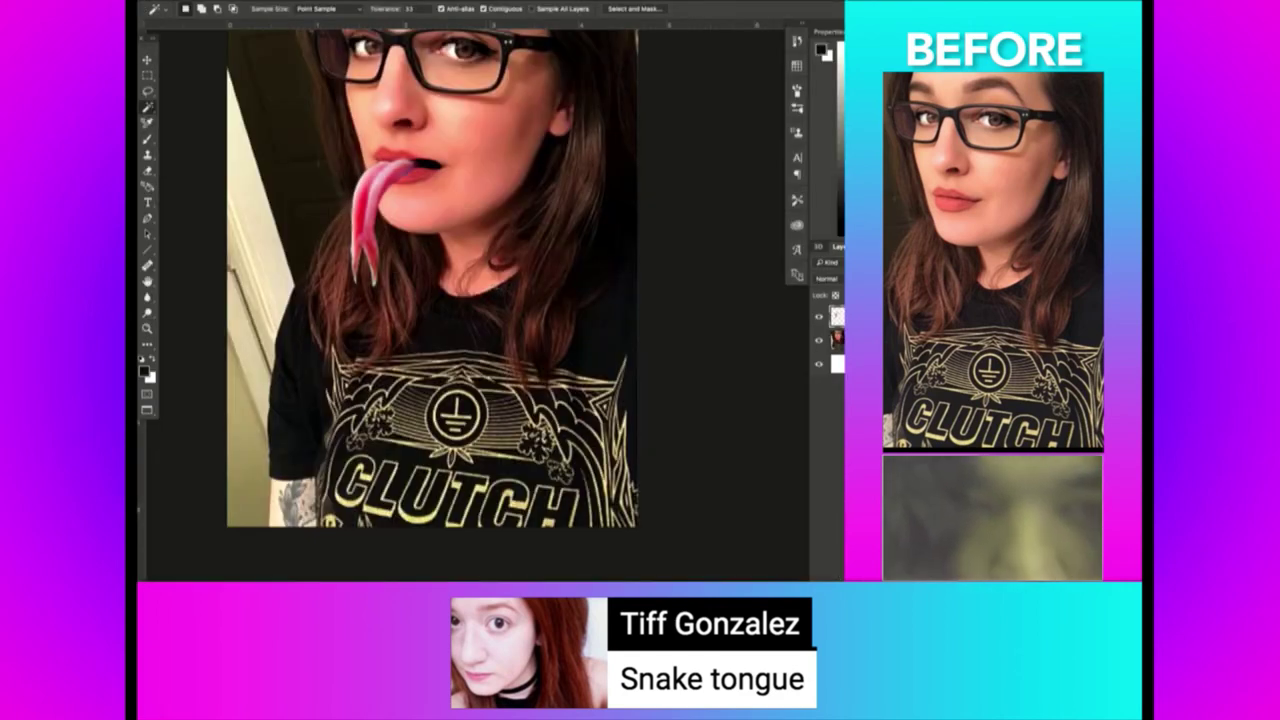
pyautogui.moveTo(525, 255); pyautogui.dragTo(522, 261)
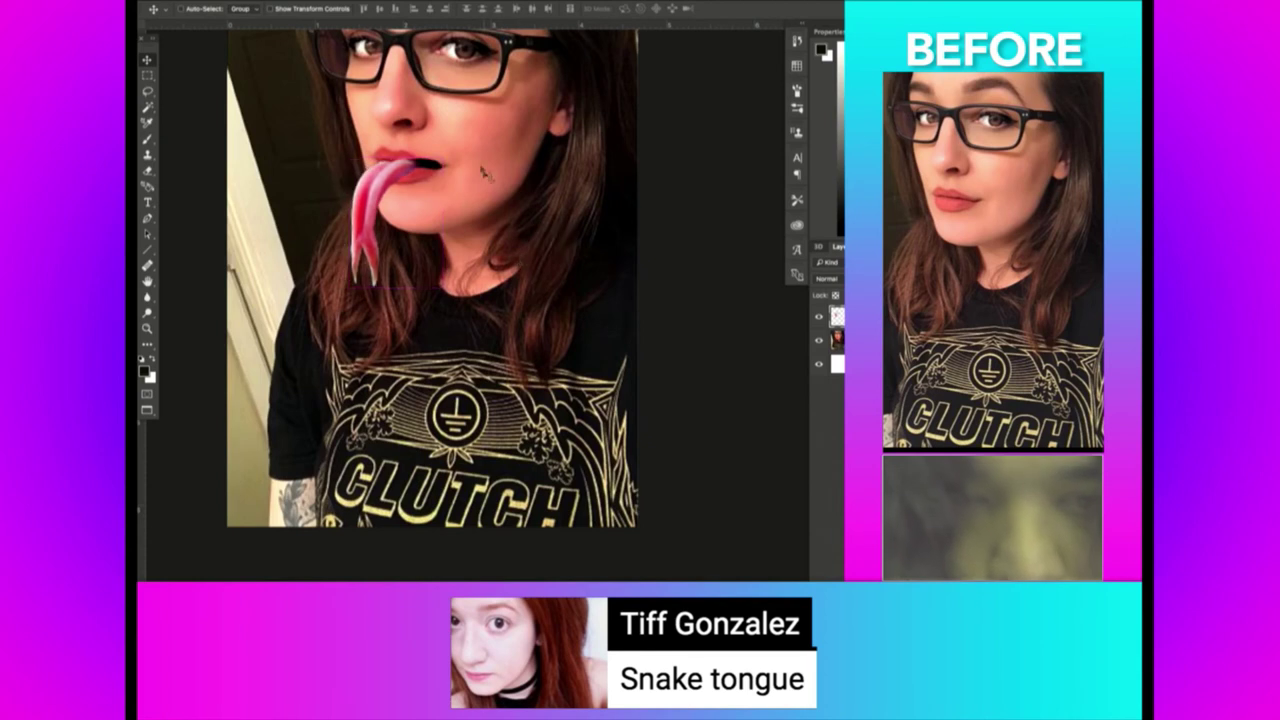
pyautogui.press('e')
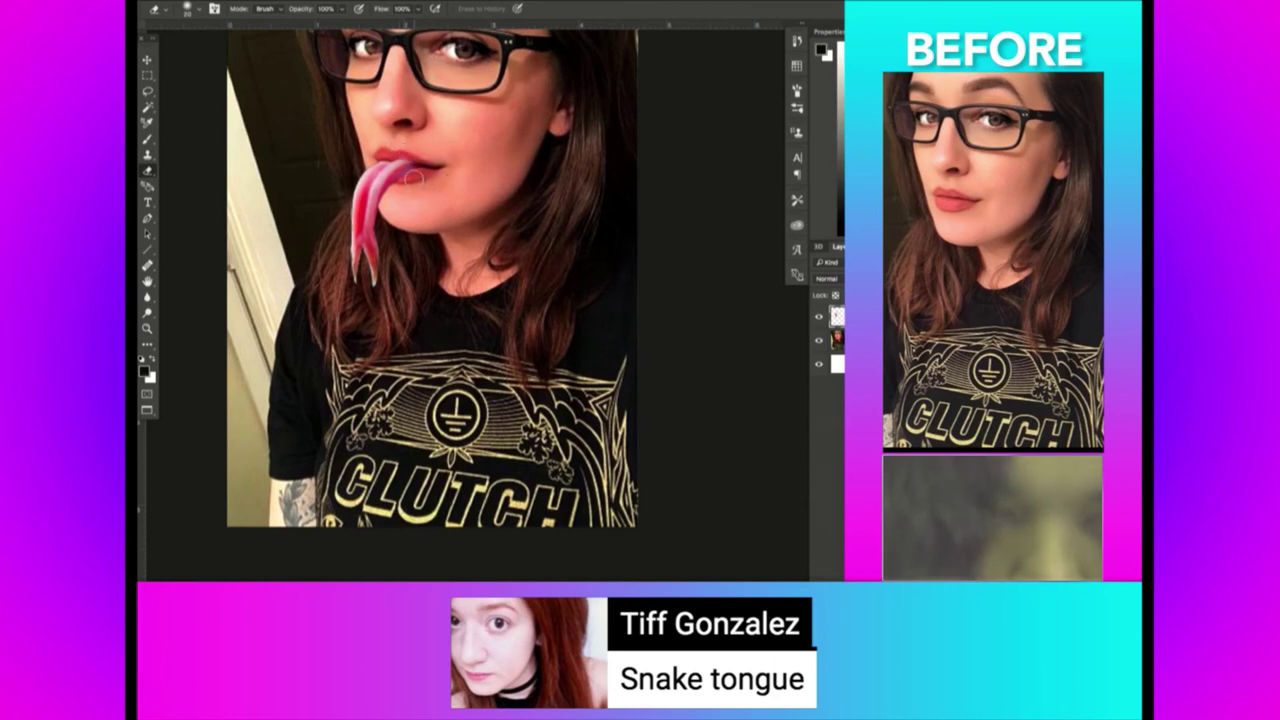
pyautogui.press('z')
pyautogui.moveTo(425, 232); pyautogui.dragTo(440, 157)
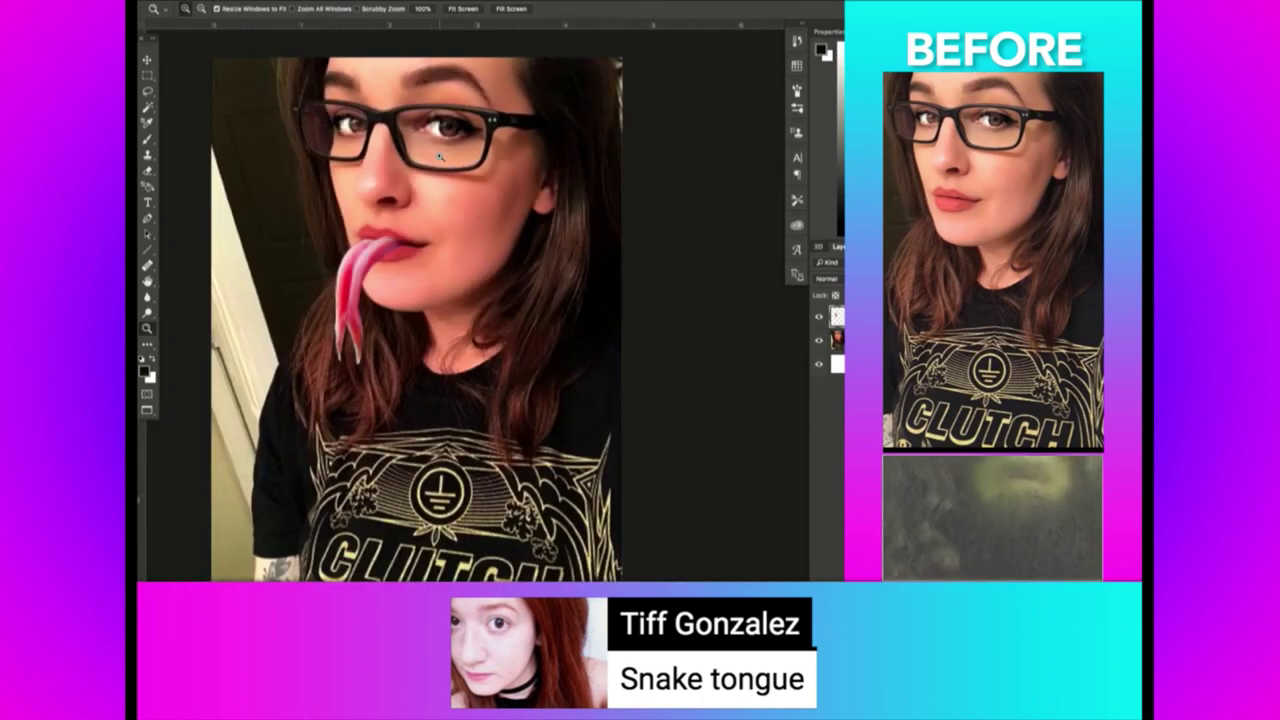
pyautogui.hotkey('ctrl', 'u')
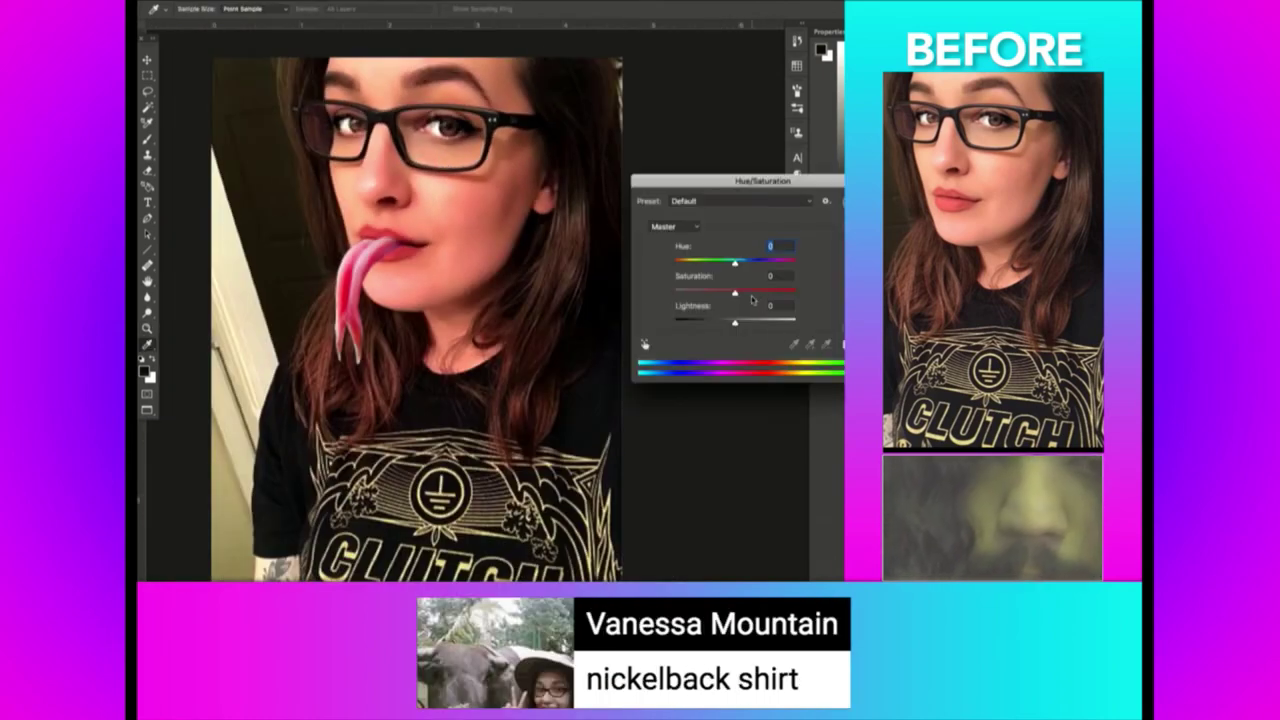
pyautogui.press('Return')
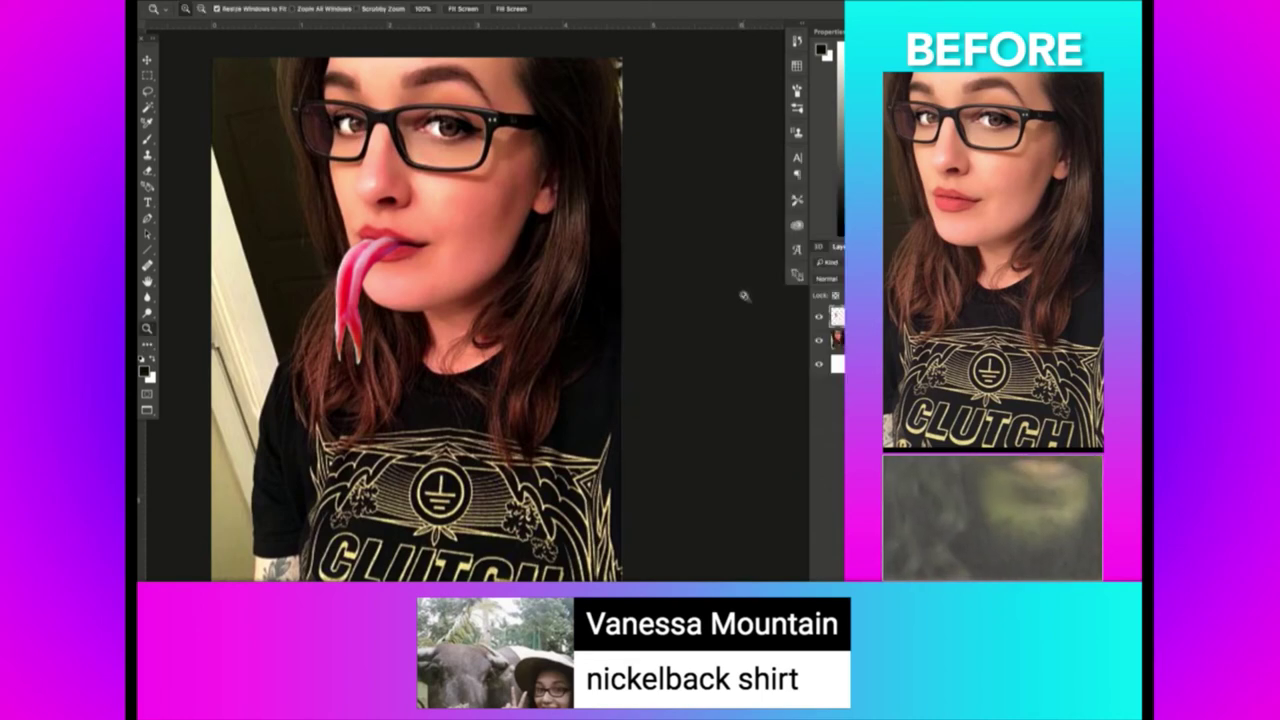
pyautogui.moveTo(508, 382); pyautogui.dragTo(467, 443)
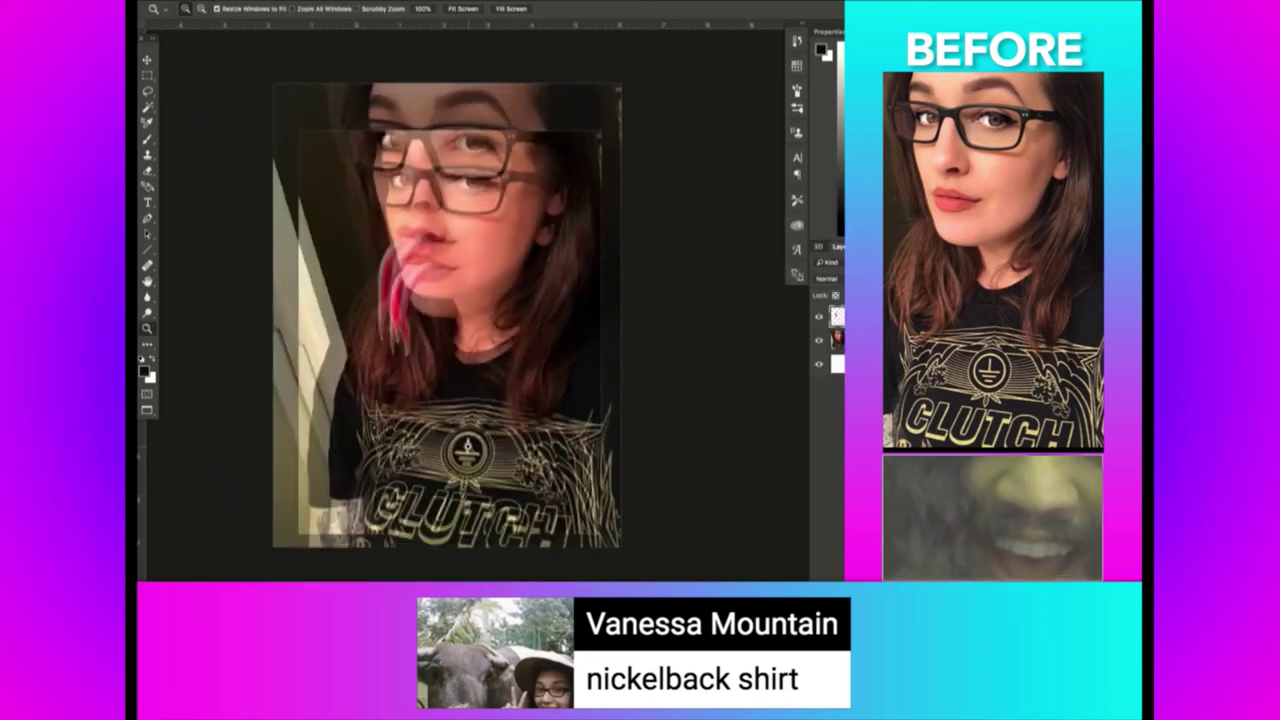
pyautogui.press('super+Tab')
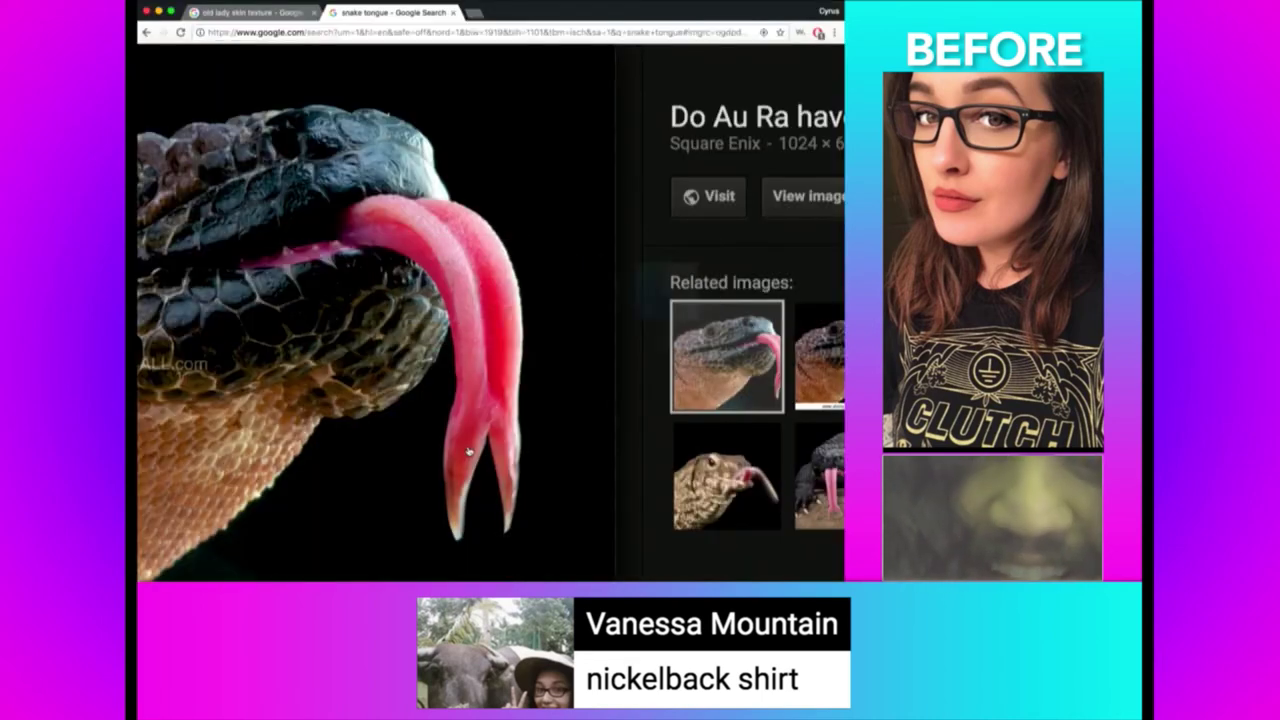
# Close the snake tab and load the Google Images homepage in a new tab.
pyautogui.press('super+l')
pyautogui.write('nickl')
pyautogui.hotkey('ctrl', 'w')
pyautogui.hotkey('ctrl', 't')
pyautogui.write('images')
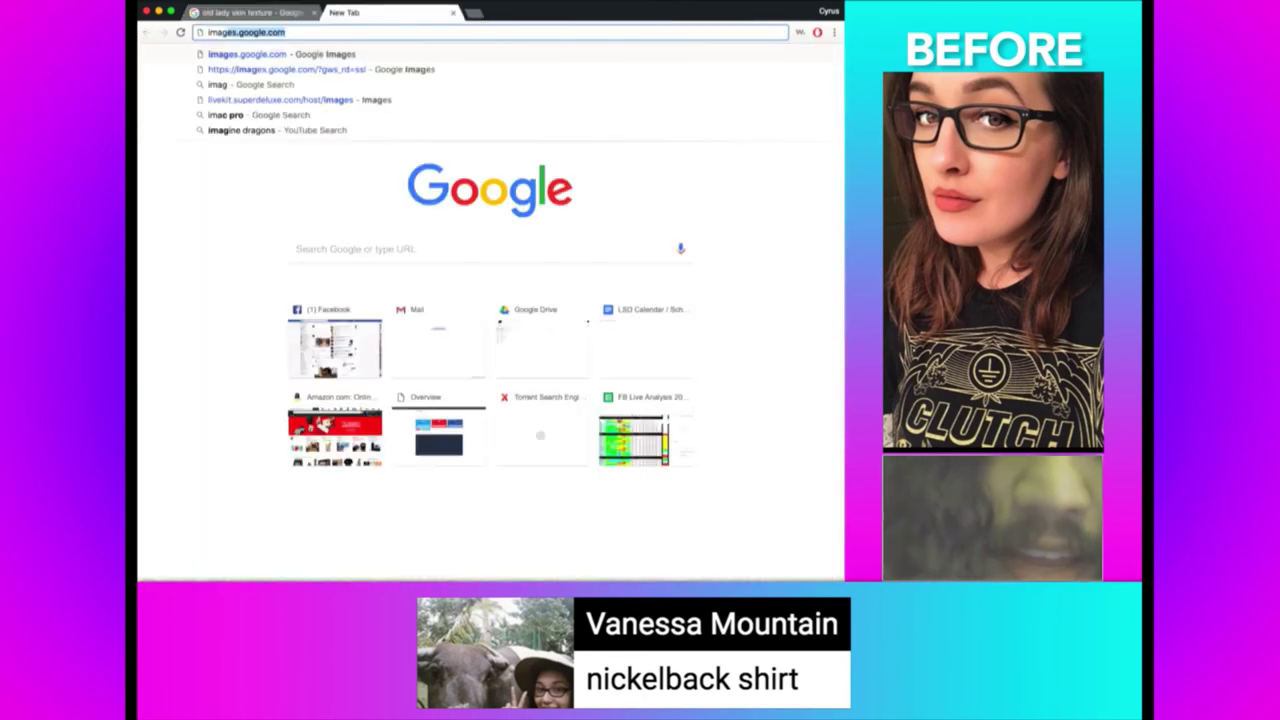
pyautogui.press('Return')
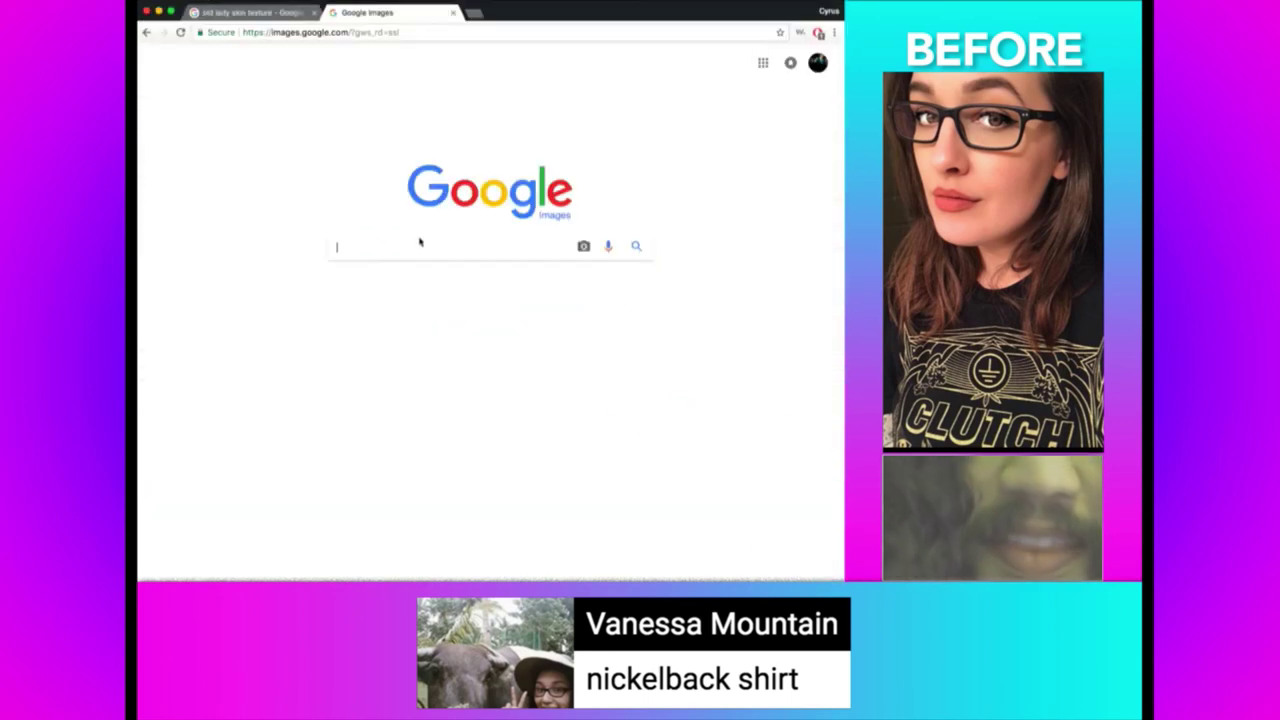
# Search 'nickelback merch', copy the This Girl Loves Nickelback shirt, and paste it into Photoshop.
pyautogui.write('nickle')
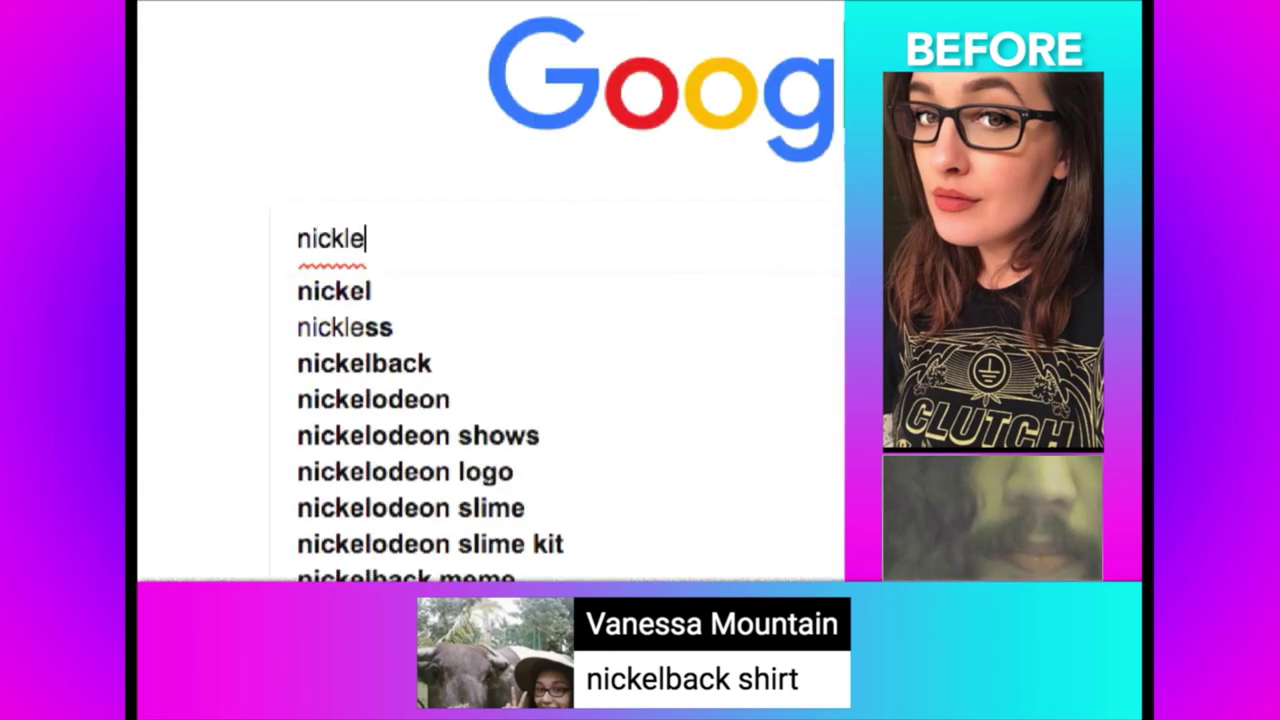
pyautogui.press('BackSpace')
pyautogui.press('BackSpace')
pyautogui.write('elback merch')
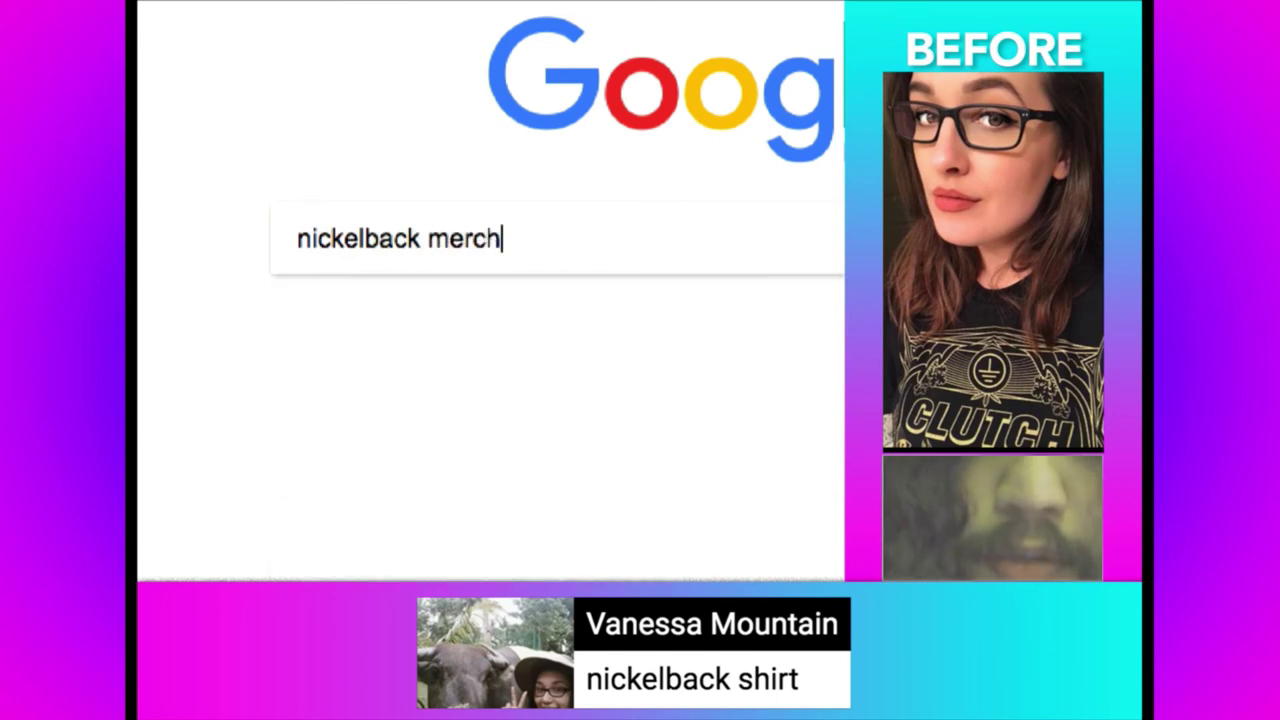
pyautogui.press('Return')
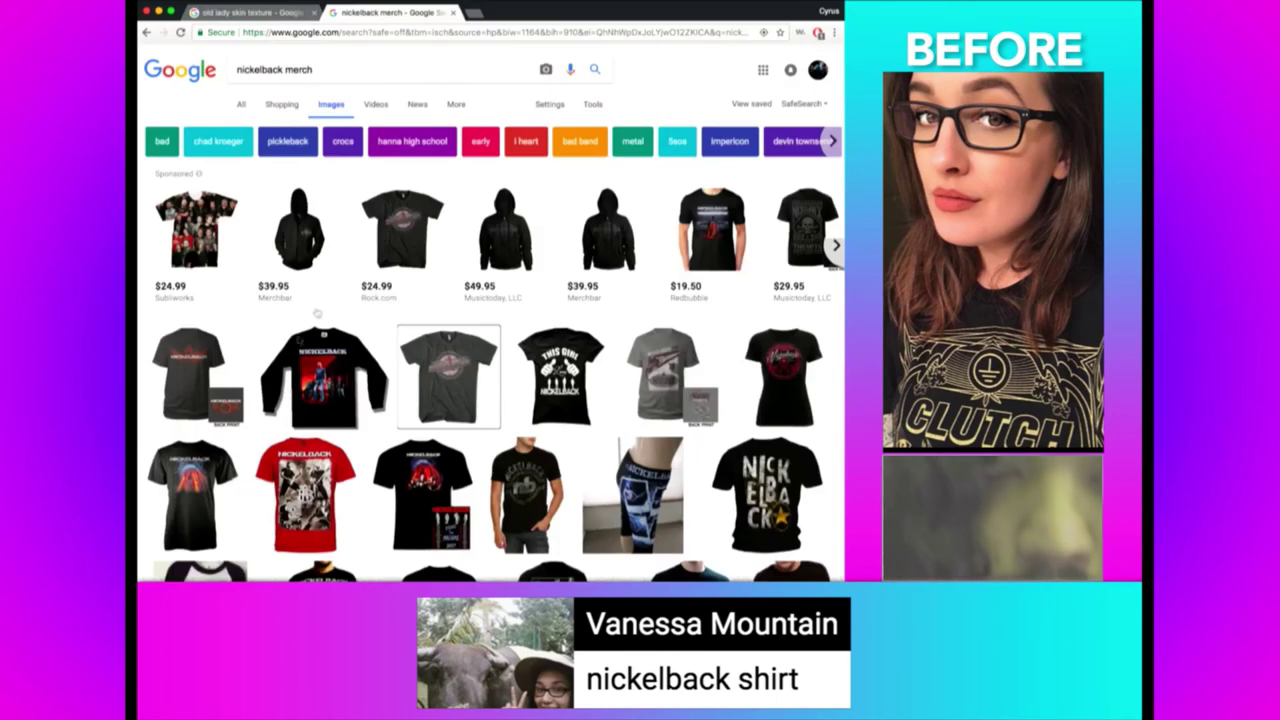
pyautogui.click(560, 375)
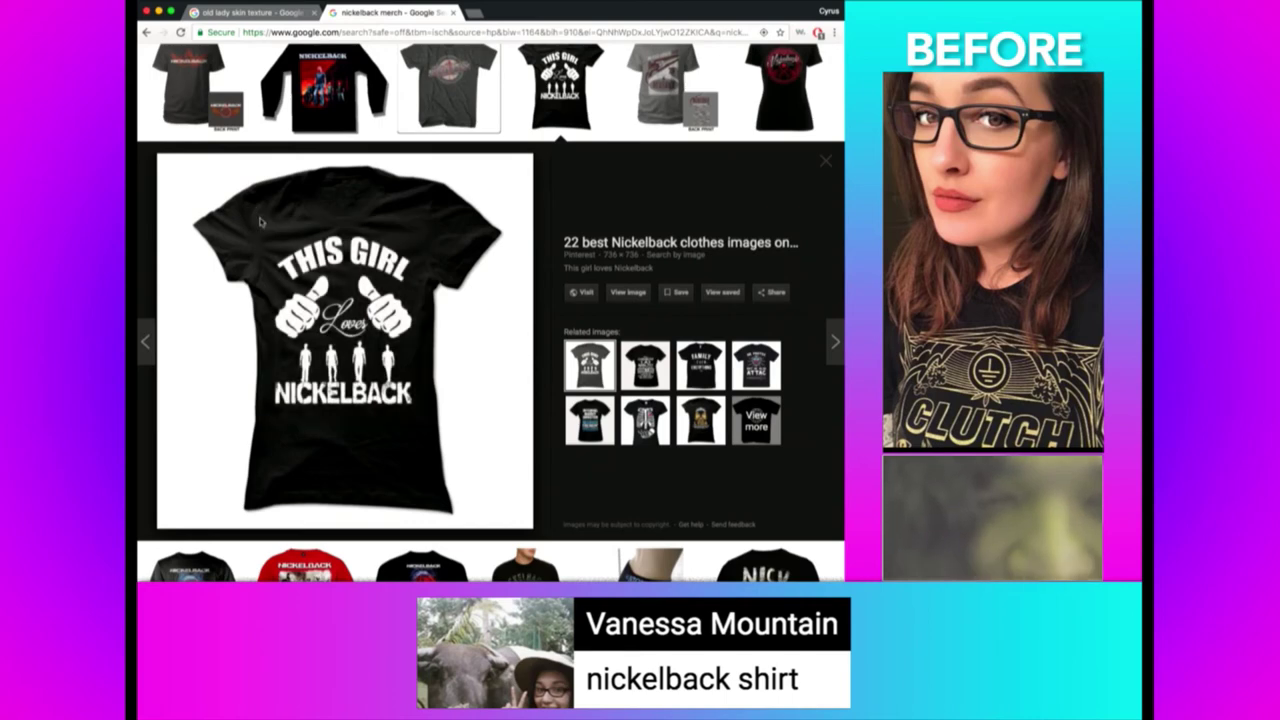
pyautogui.press('super+Tab')
pyautogui.press('super+v')
# Try deleting the graphic's black background with the Magic Wand, then undo it.
pyautogui.press('w')
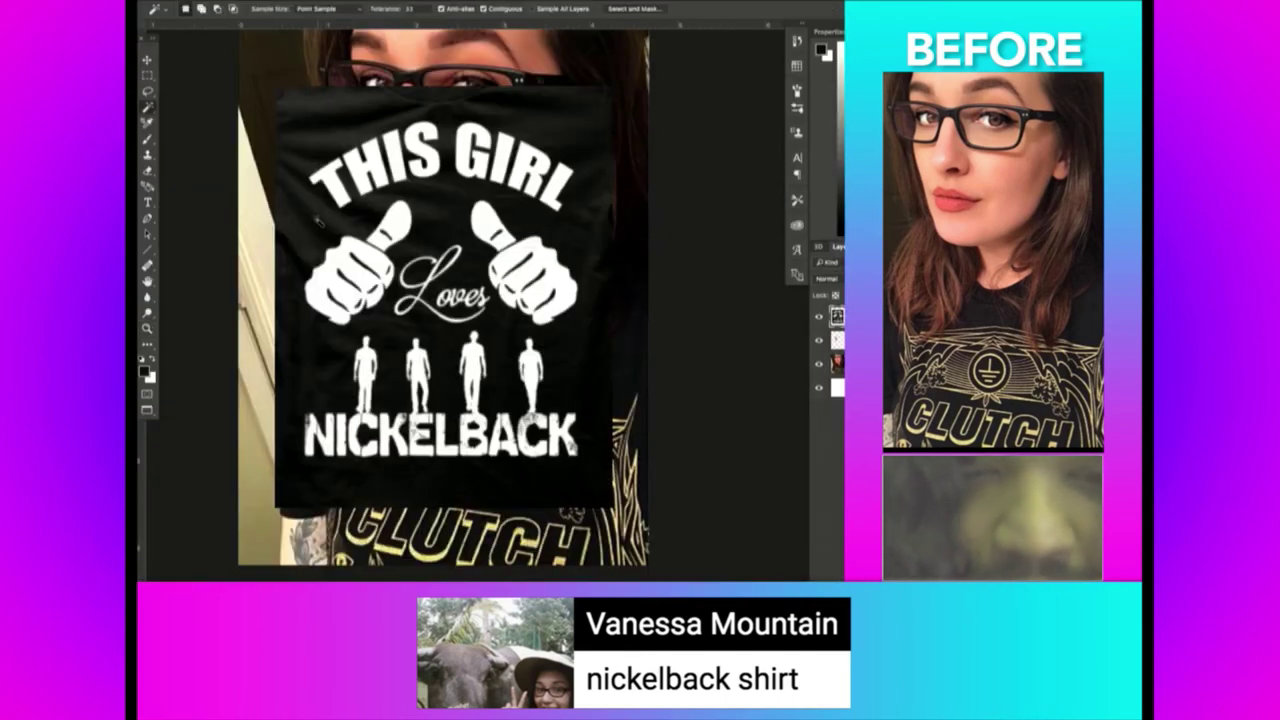
pyautogui.click(317, 219)
pyautogui.press('Delete')
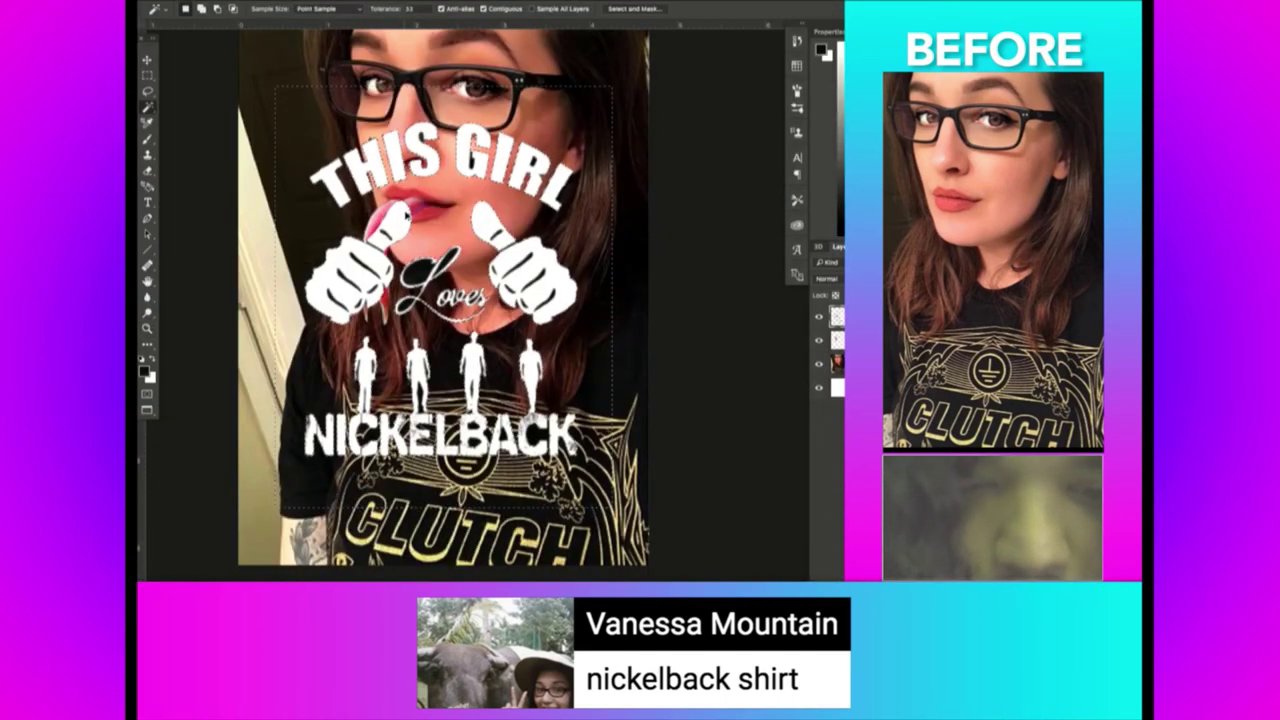
pyautogui.press('super+z')
pyautogui.press('z')
pyautogui.press('super+minus')
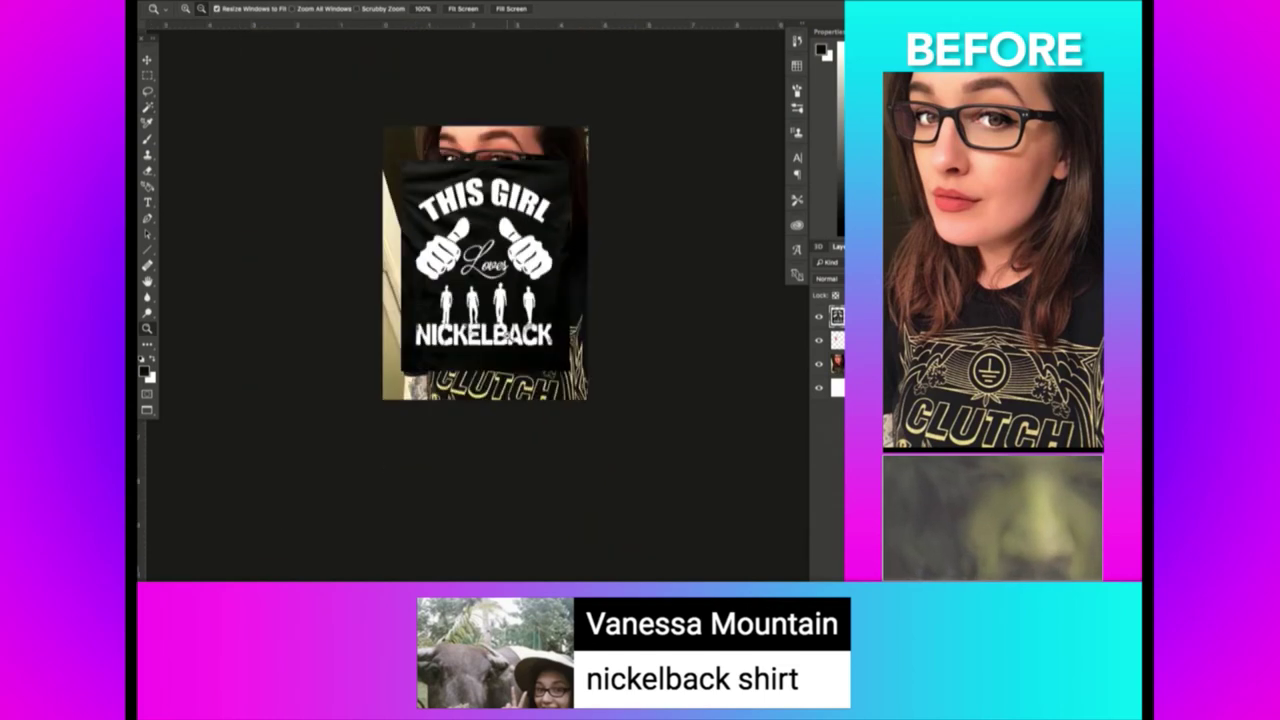
# Scale the Nickelback graphic down and move it onto her chest.
pyautogui.press('super+t')
pyautogui.moveTo(532, 300); pyautogui.dragTo(532, 381)
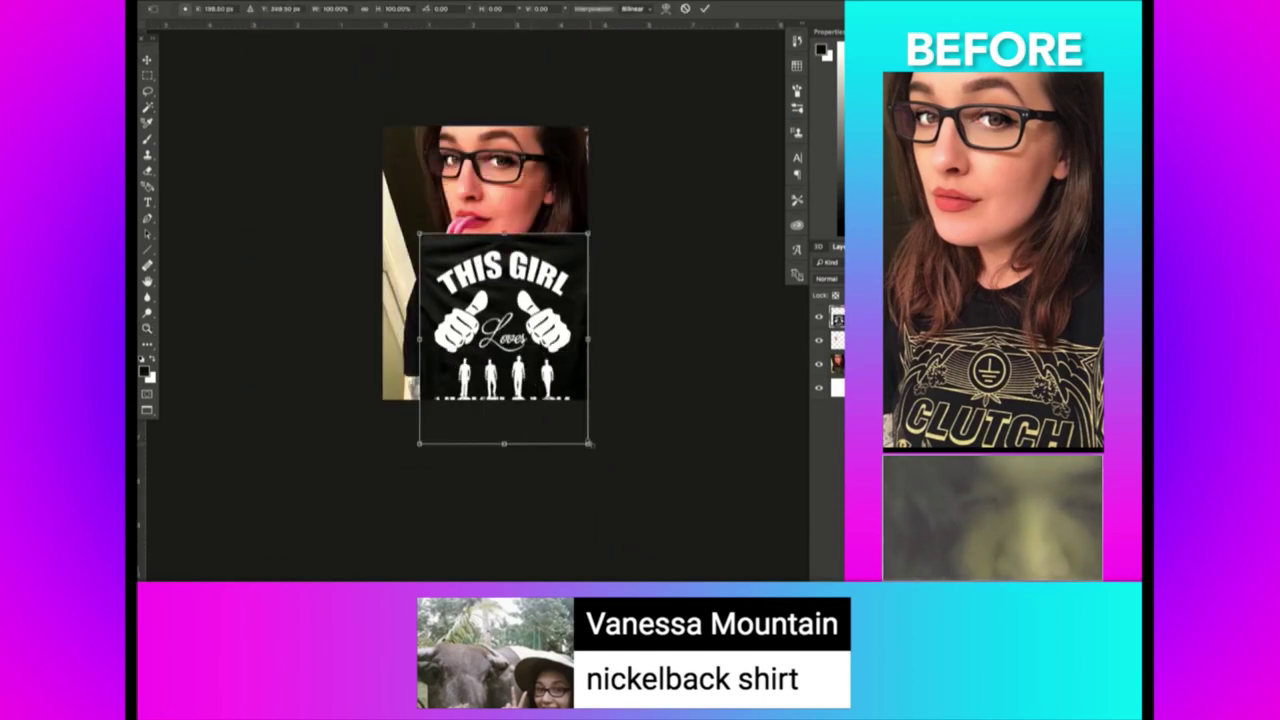
pyautogui.moveTo(589, 444)
pyautogui.mouseDown()
pyautogui.moveTo(554, 397)
pyautogui.moveTo(562, 409)
pyautogui.moveTo(505, 396)
pyautogui.mouseUp()
pyautogui.press('Return')
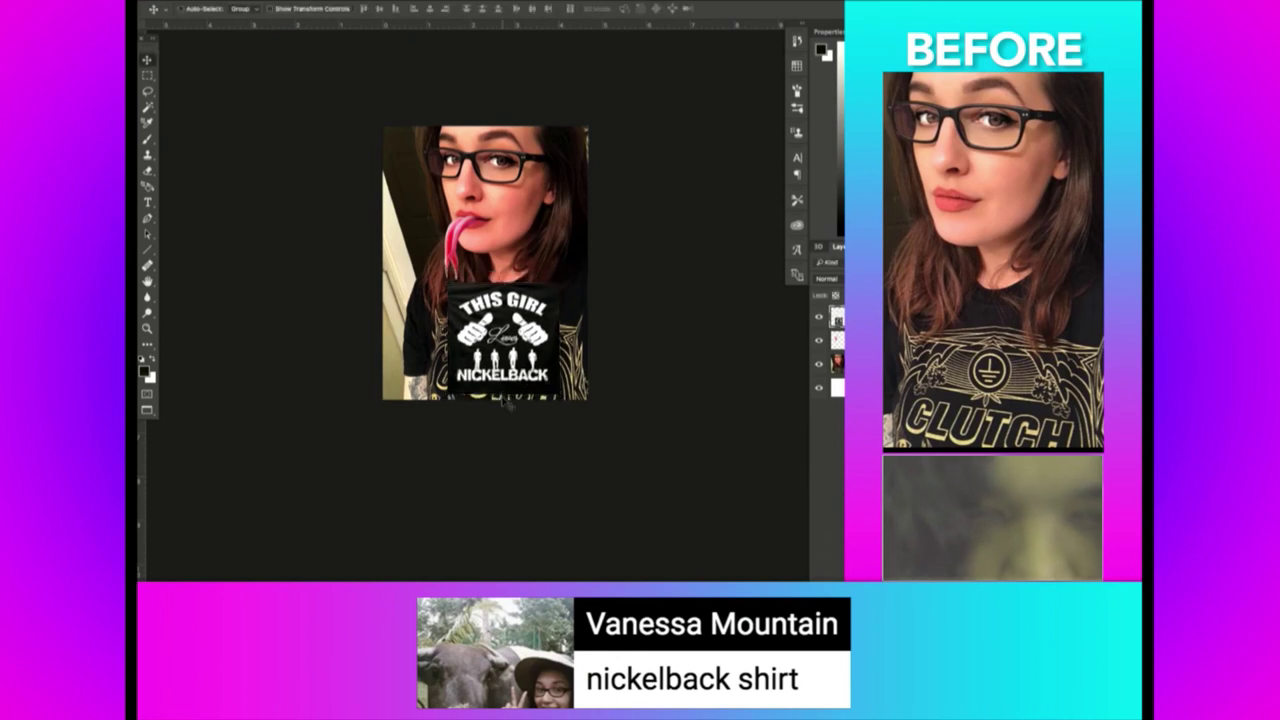
pyautogui.moveTo(530, 293); pyautogui.dragTo(527, 305)
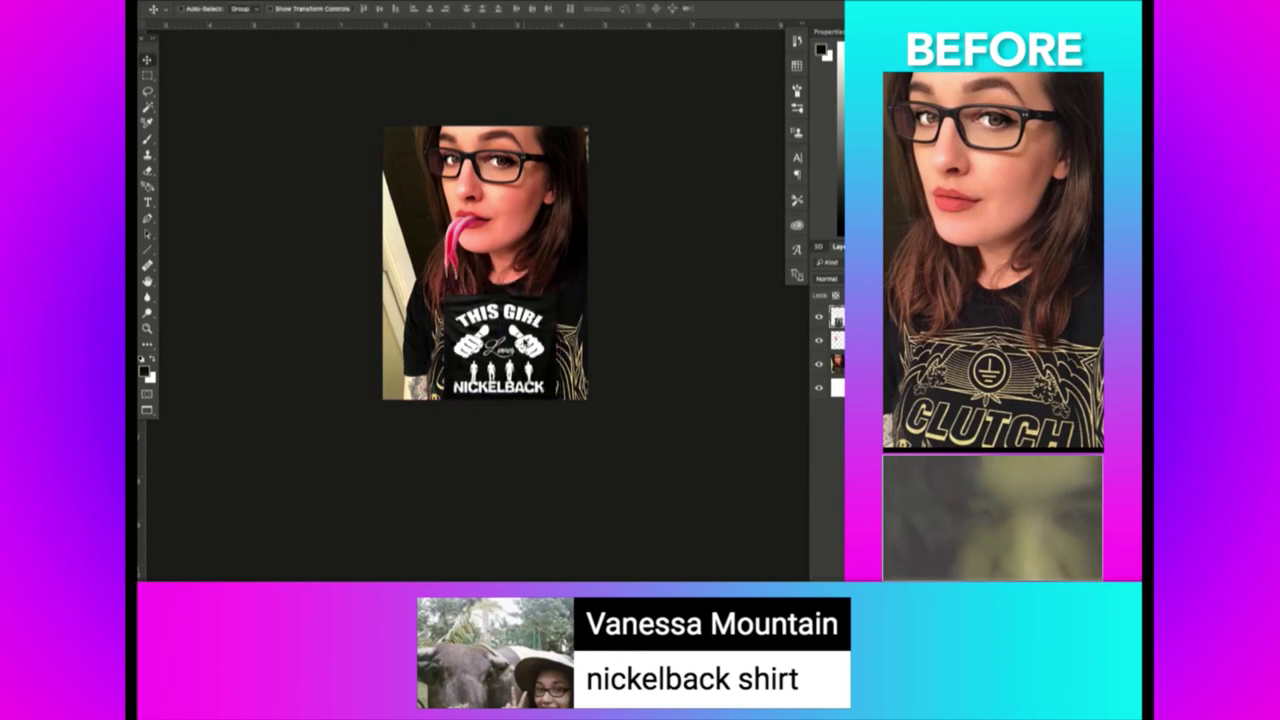
pyautogui.click(285, 2)
pyautogui.moveTo(292, 262)
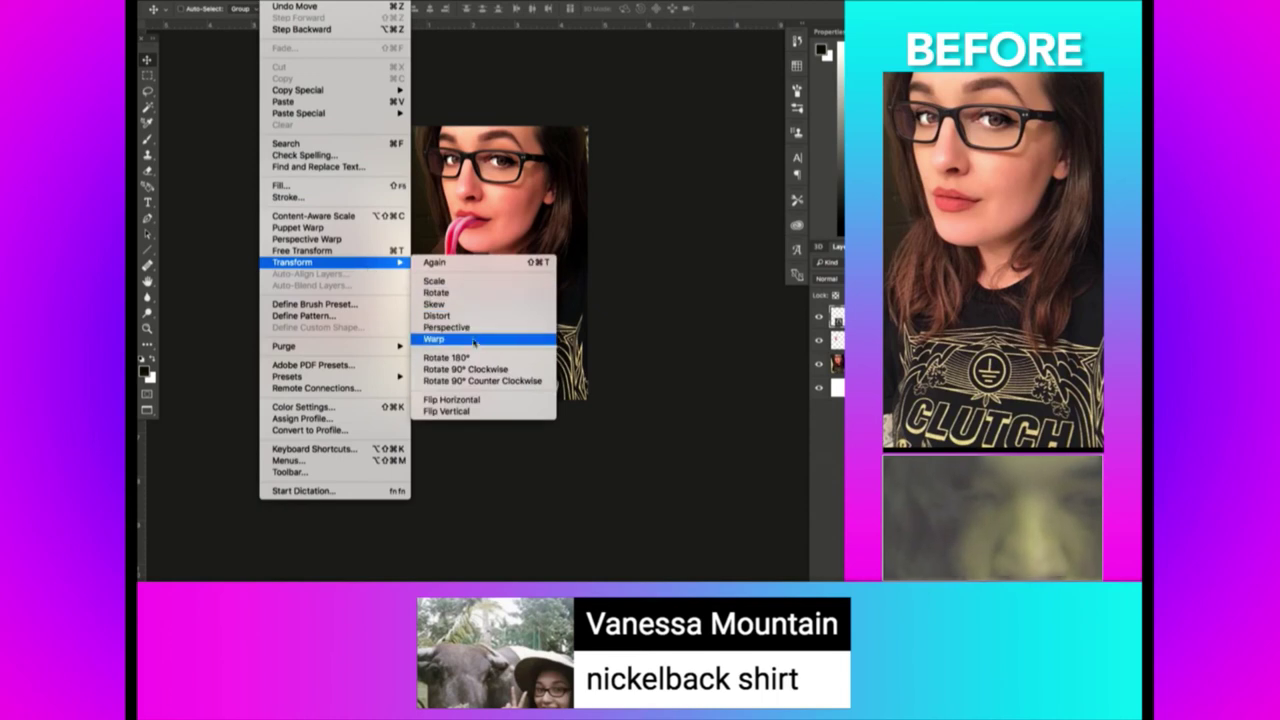
# Try a warp on the Nickelback graphic, cancel it, then enlarge it slightly.
pyautogui.click(475, 340)
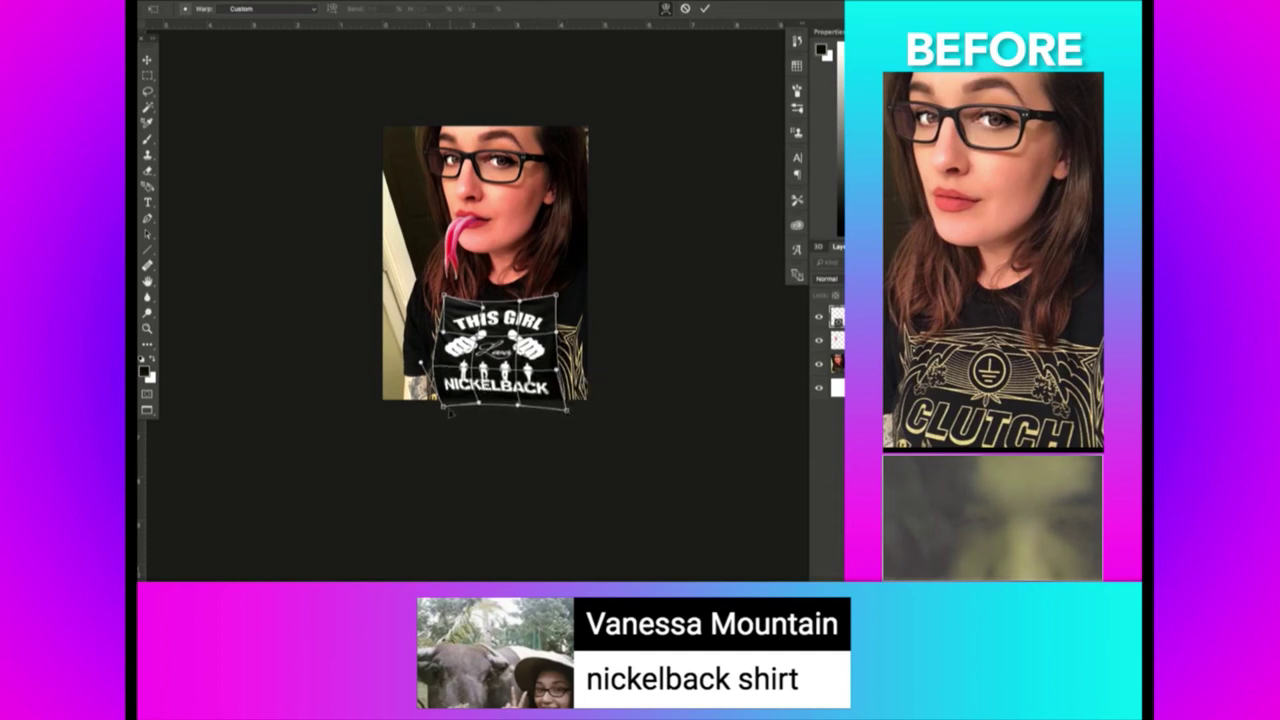
pyautogui.hotkey('ctrl', 'z')
pyautogui.hotkey('ctrl', 'z')
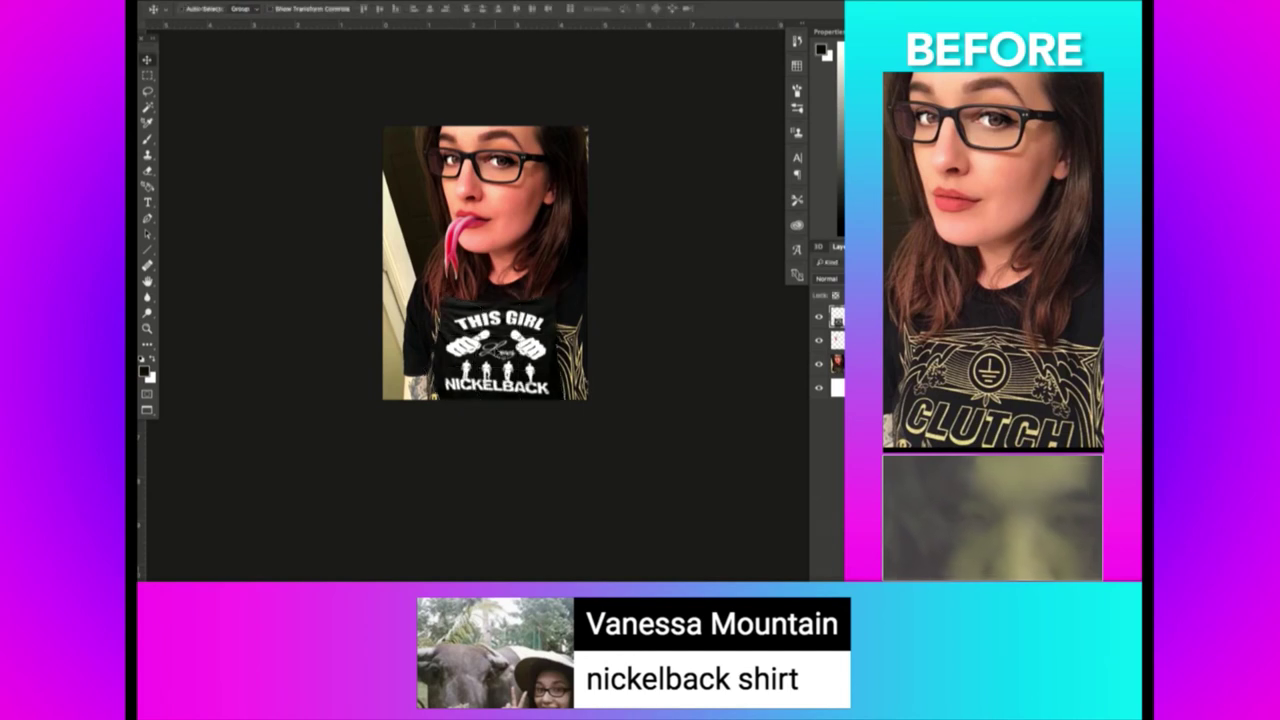
pyautogui.moveTo(568, 295); pyautogui.dragTo(600, 262)
pyautogui.press('Return')
pyautogui.hotkey('ctrl', 't')
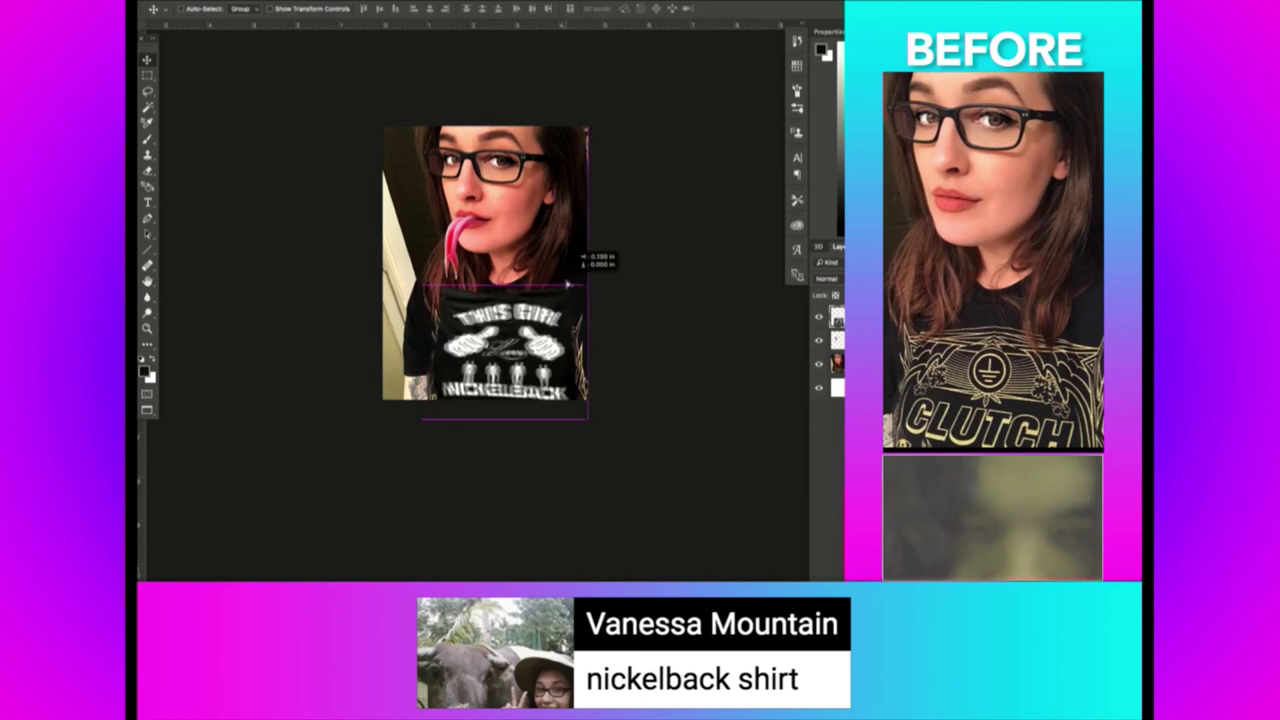
pyautogui.press('Return')
pyautogui.press('b')
pyautogui.rightClick(452, 292)
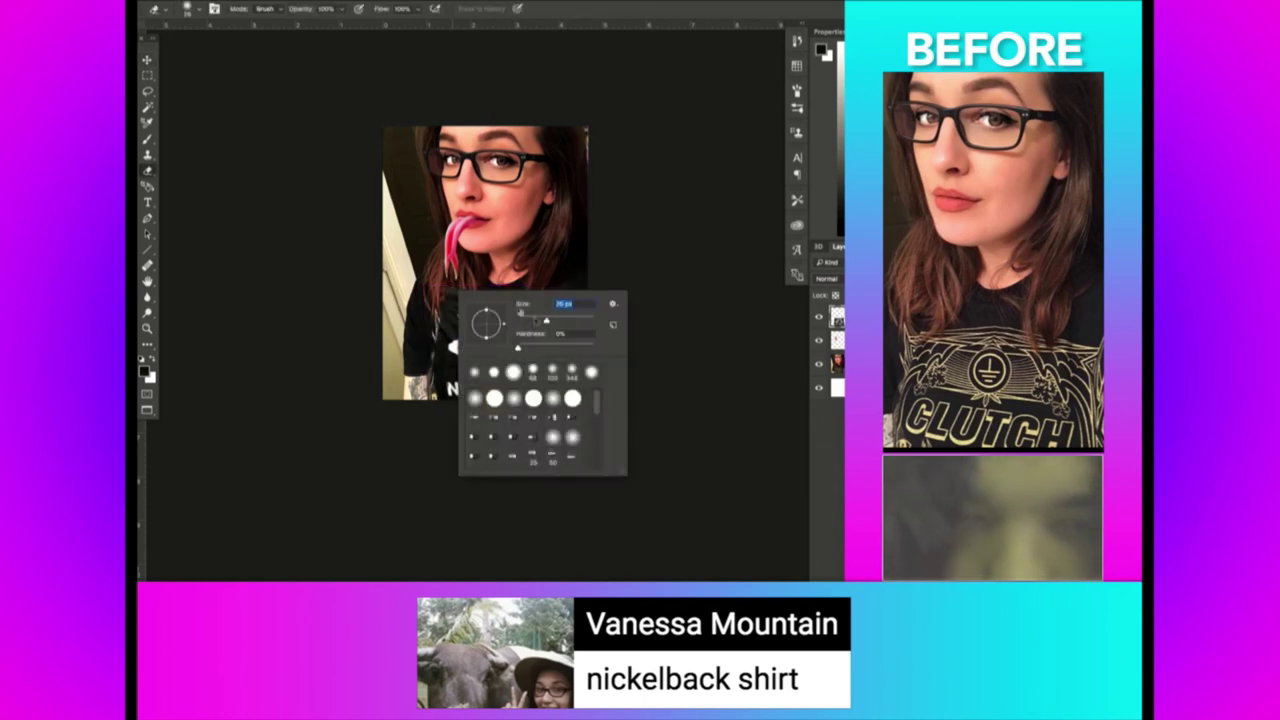
# Zoom in on the shirt and erase the Nickelback graphic's ragged left edge.
pyautogui.press('Escape')
pyautogui.press('z')
pyautogui.moveTo(518, 375); pyautogui.dragTo(420, 375)
pyautogui.press('e')
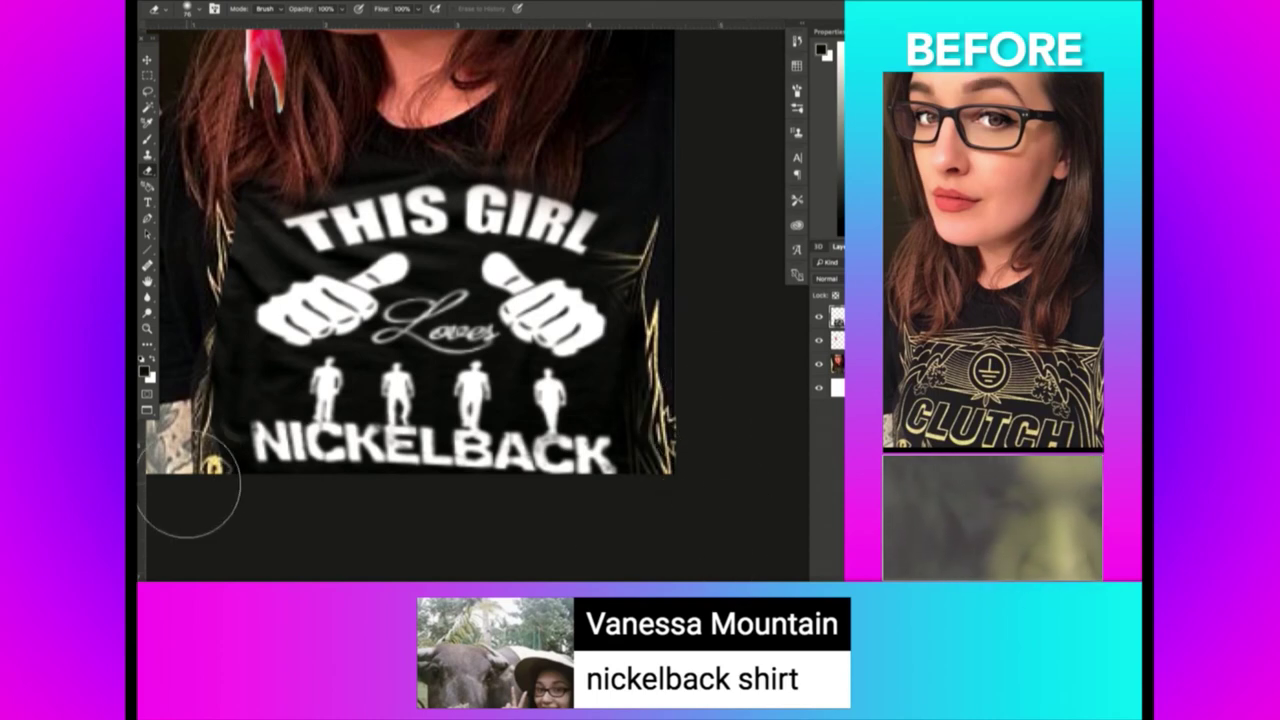
pyautogui.moveTo(175, 326); pyautogui.dragTo(212, 231)
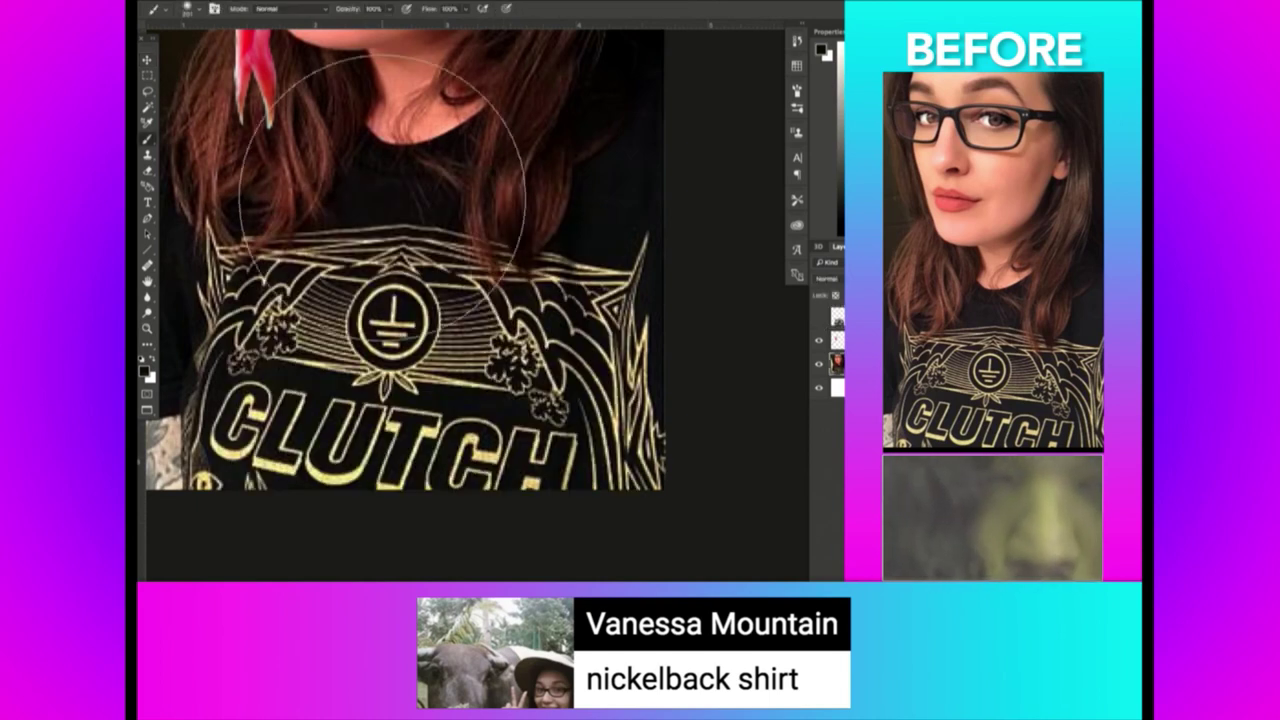
# Paint black over the gold Clutch logo, wing lines and lettering on both sides.
pyautogui.rightClick(390, 200)
pyautogui.press('Return')
pyautogui.moveTo(260, 300)
pyautogui.mouseDown()
pyautogui.moveTo(390, 270)
pyautogui.moveTo(412, 247)
pyautogui.moveTo(470, 360)
pyautogui.moveTo(470, 490)
pyautogui.moveTo(371, 557)
pyautogui.moveTo(307, 553)
pyautogui.moveTo(266, 494)
pyautogui.mouseUp()
pyautogui.rightClick(424, 377)
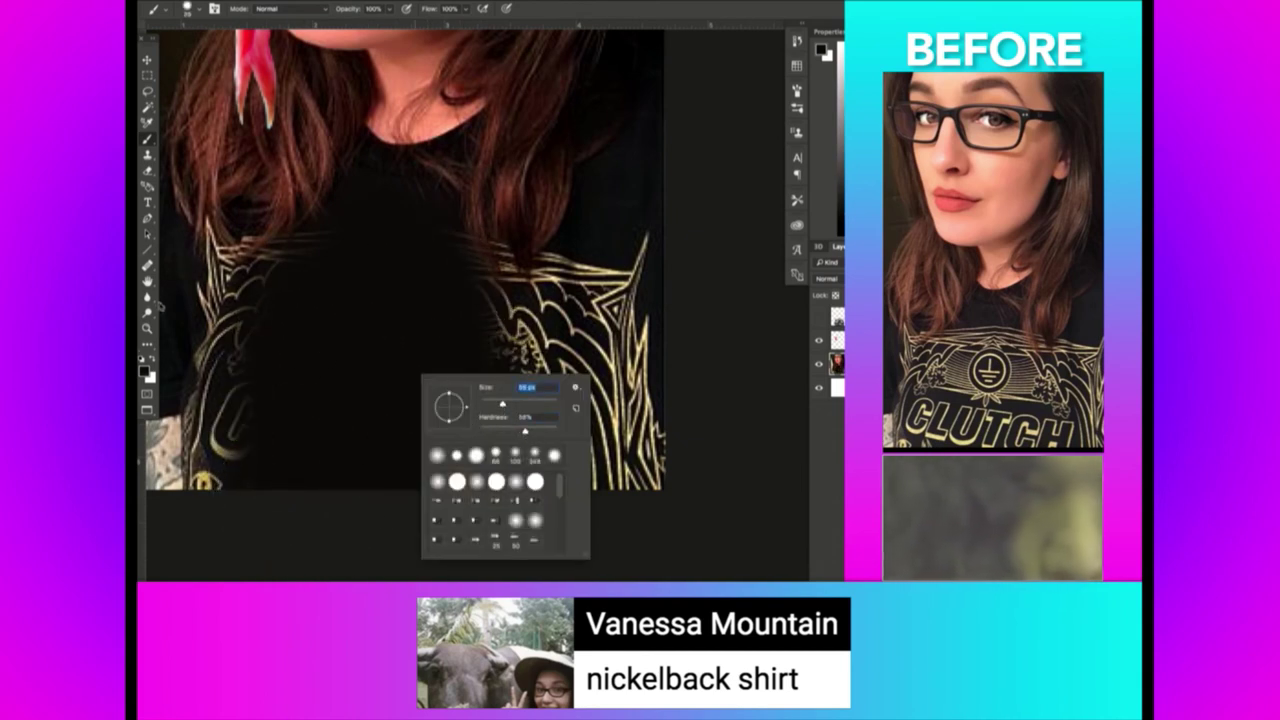
pyautogui.press('Return')
pyautogui.moveTo(200, 280)
pyautogui.mouseDown()
pyautogui.moveTo(220, 306)
pyautogui.moveTo(270, 327)
pyautogui.mouseUp()
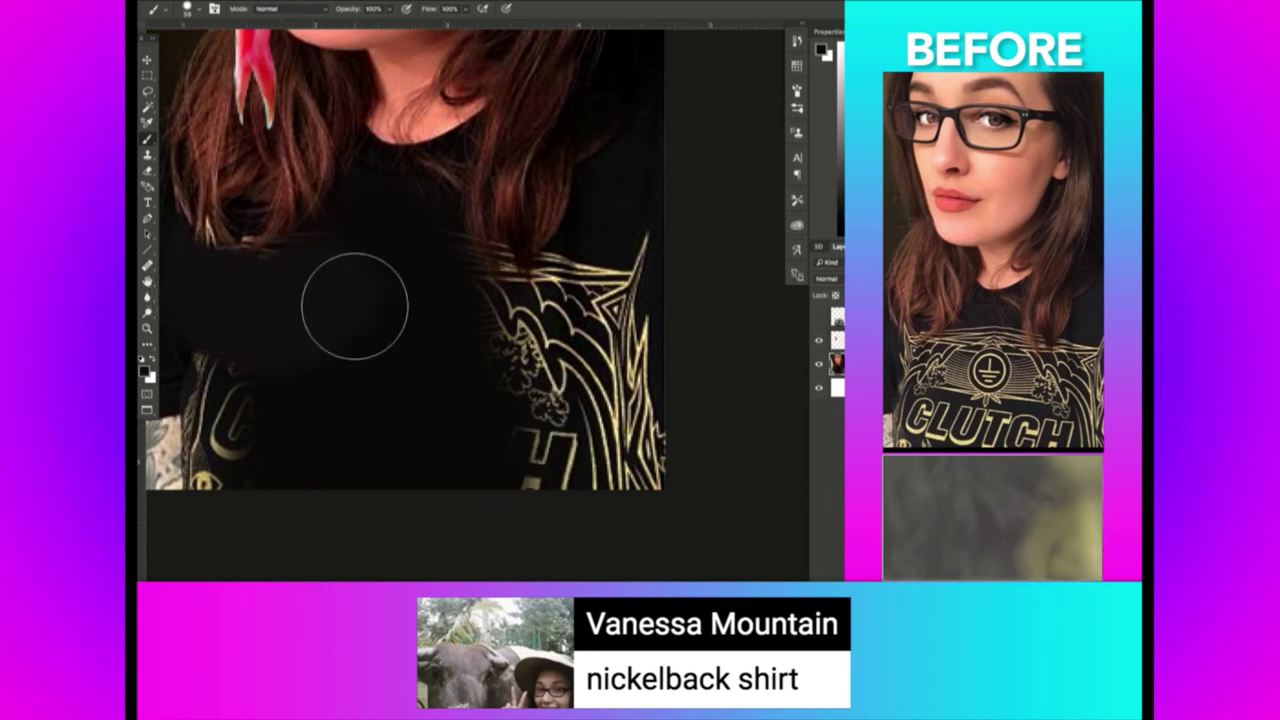
pyautogui.moveTo(251, 377)
pyautogui.mouseDown()
pyautogui.moveTo(251, 466)
pyautogui.moveTo(246, 360)
pyautogui.mouseUp()
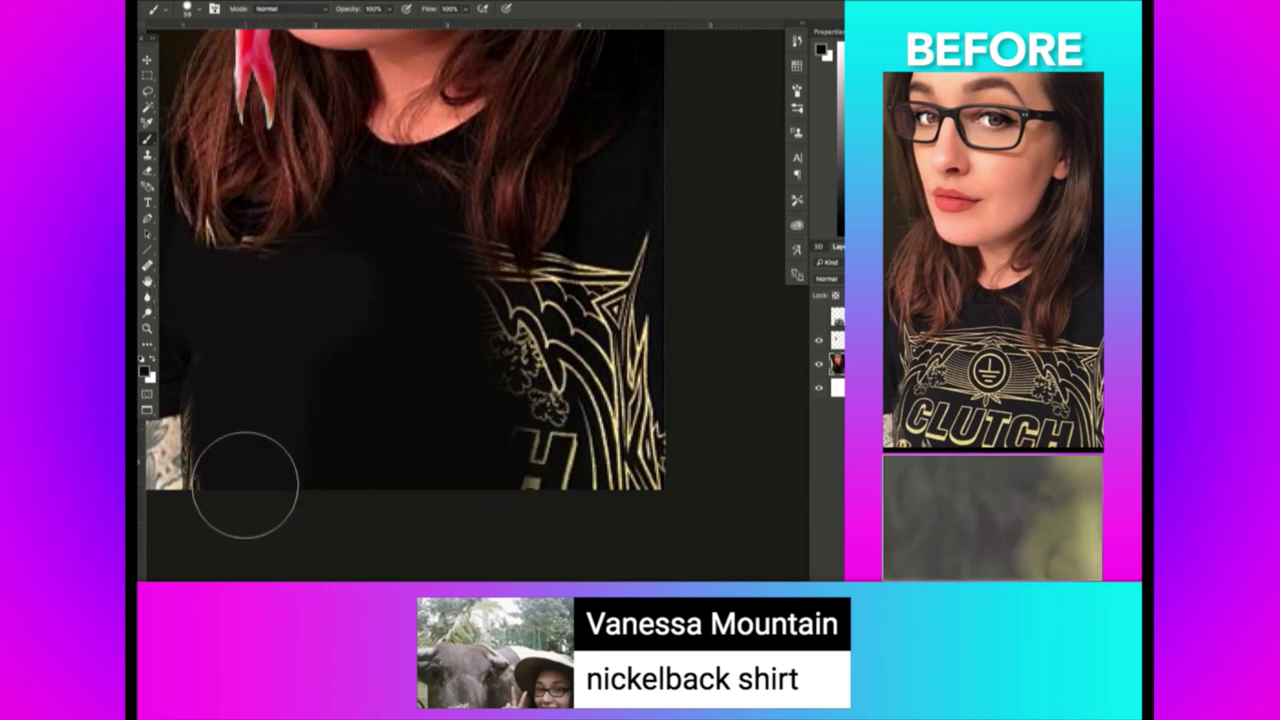
pyautogui.moveTo(613, 249)
pyautogui.mouseDown()
pyautogui.moveTo(586, 491)
pyautogui.moveTo(522, 485)
pyautogui.moveTo(686, 491)
pyautogui.moveTo(518, 393)
pyautogui.mouseUp()
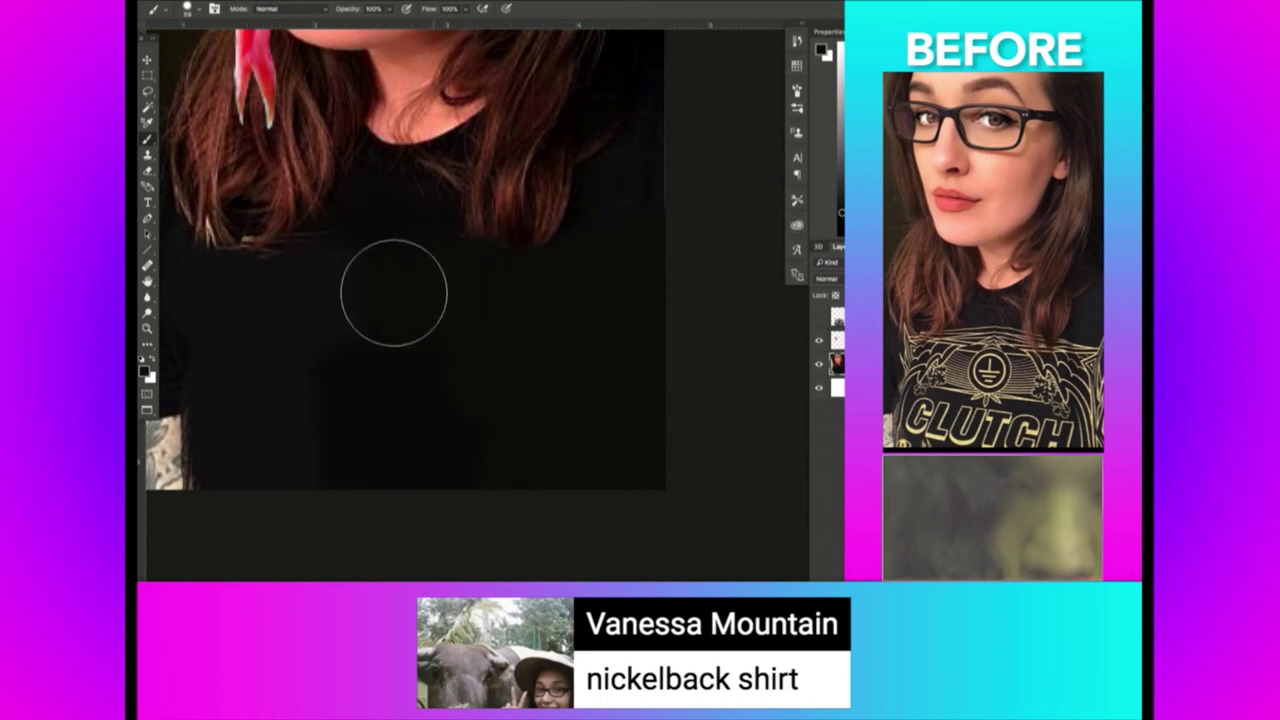
pyautogui.press('z')
pyautogui.click(422, 323)
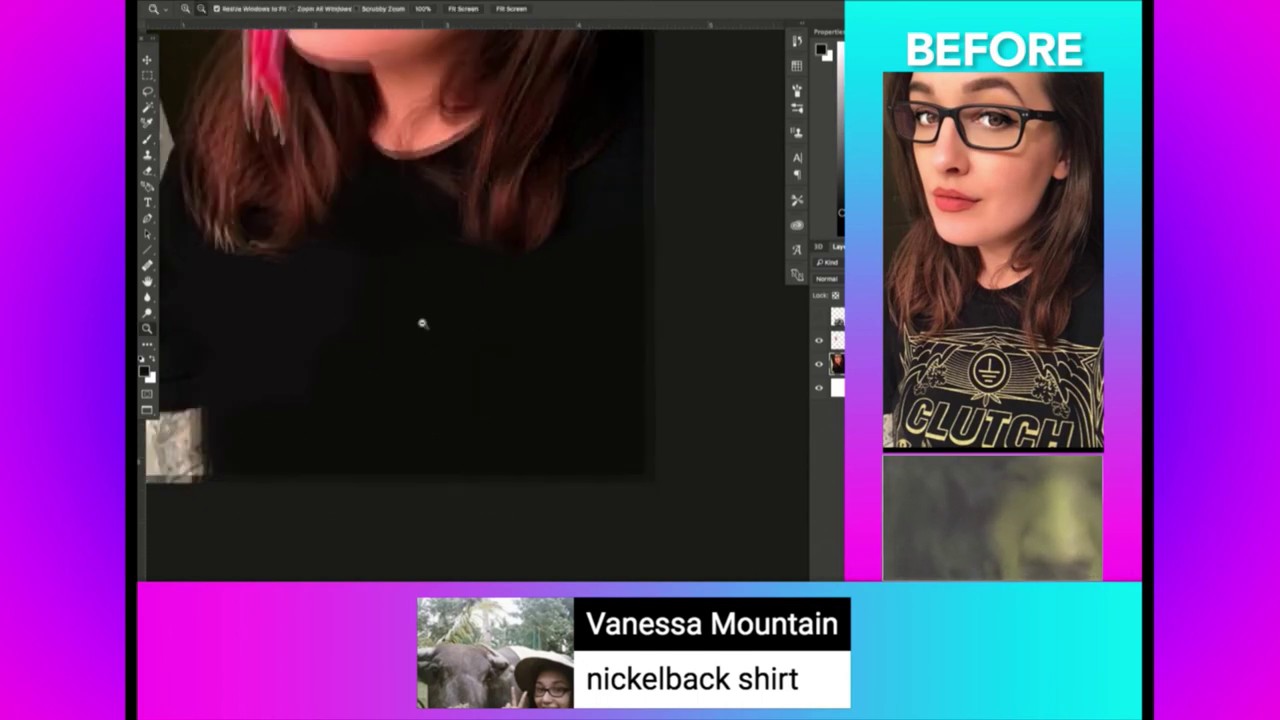
pyautogui.press('b')
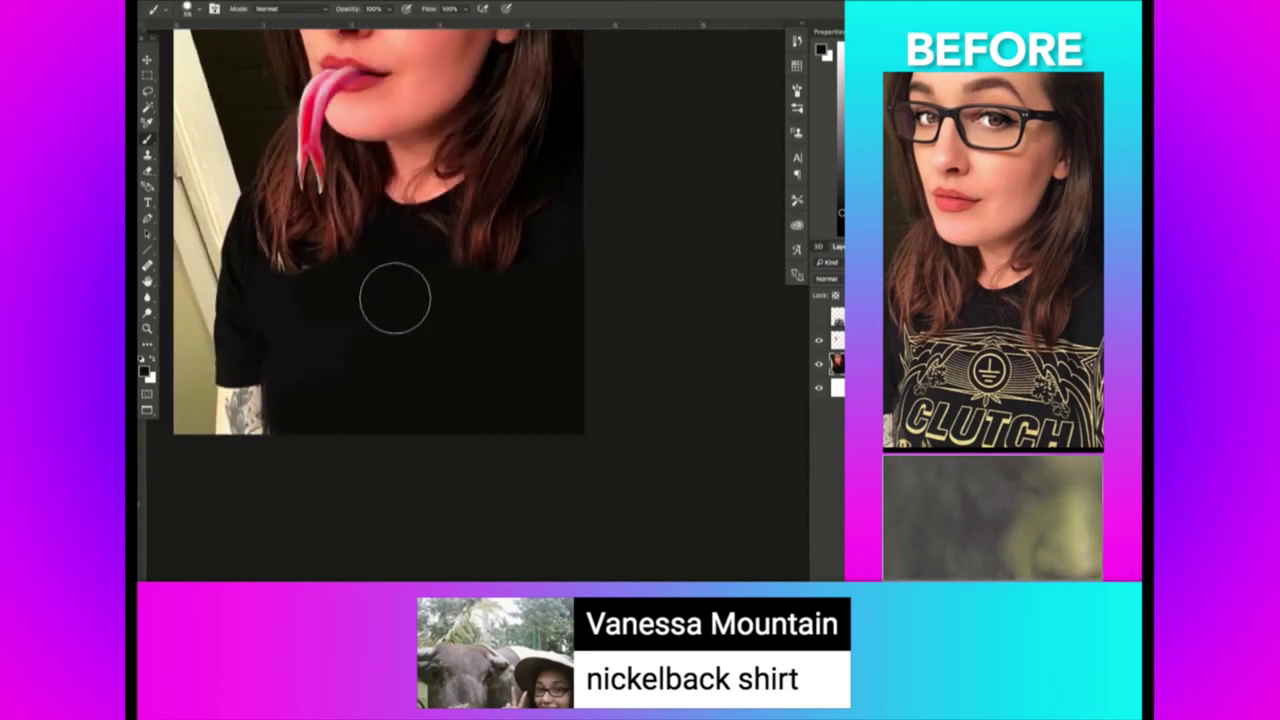
# Show the Nickelback shirt graphic, enlarge it across her chest and nudge it left and down.
pyautogui.click(818, 316)
pyautogui.hotkey('ctrl', 't')
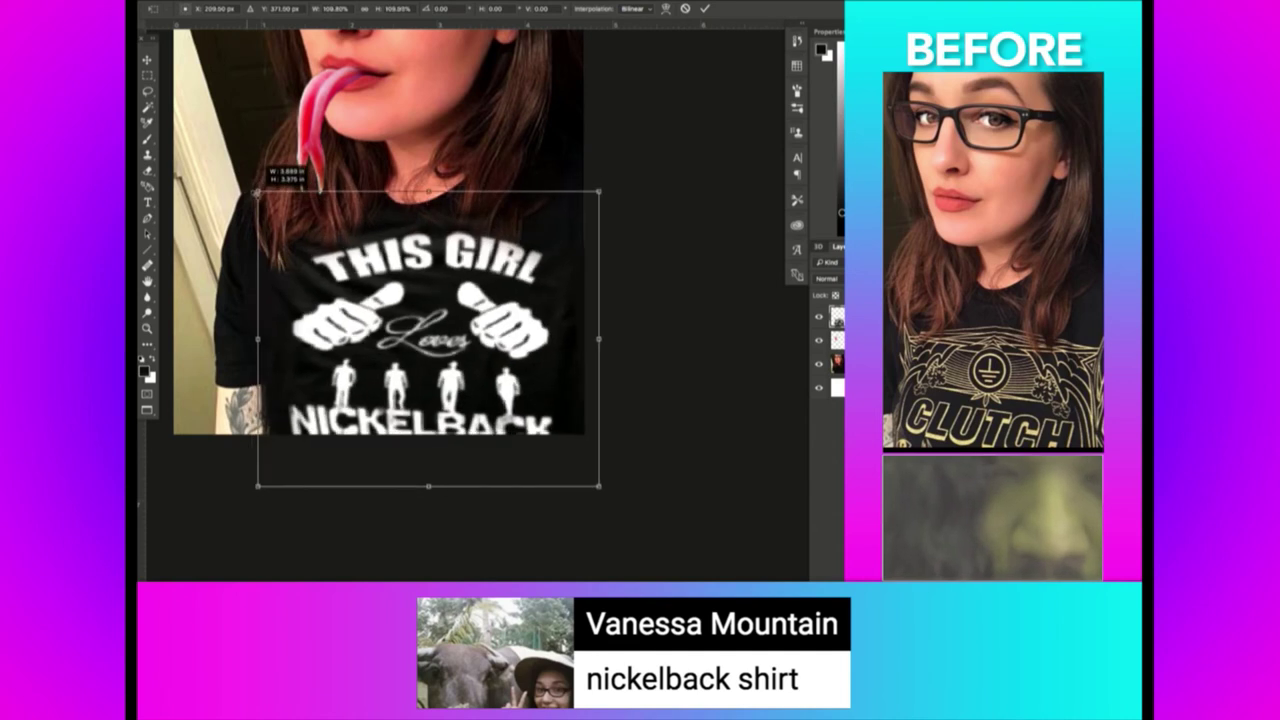
pyautogui.moveTo(273, 205); pyautogui.dragTo(255, 192)
pyautogui.press('Return')
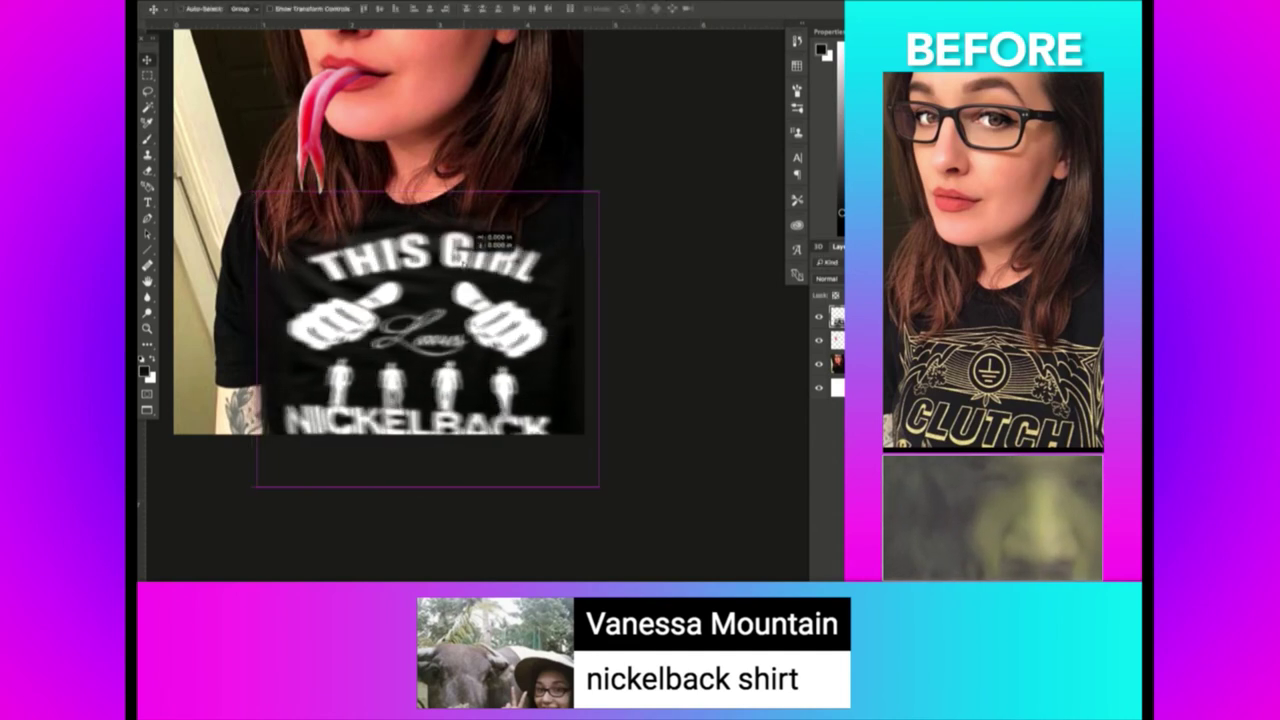
pyautogui.moveTo(482, 240); pyautogui.dragTo(452, 260)
# Zoom out and back in to check the shirt graphic on the photo.
pyautogui.press('e')
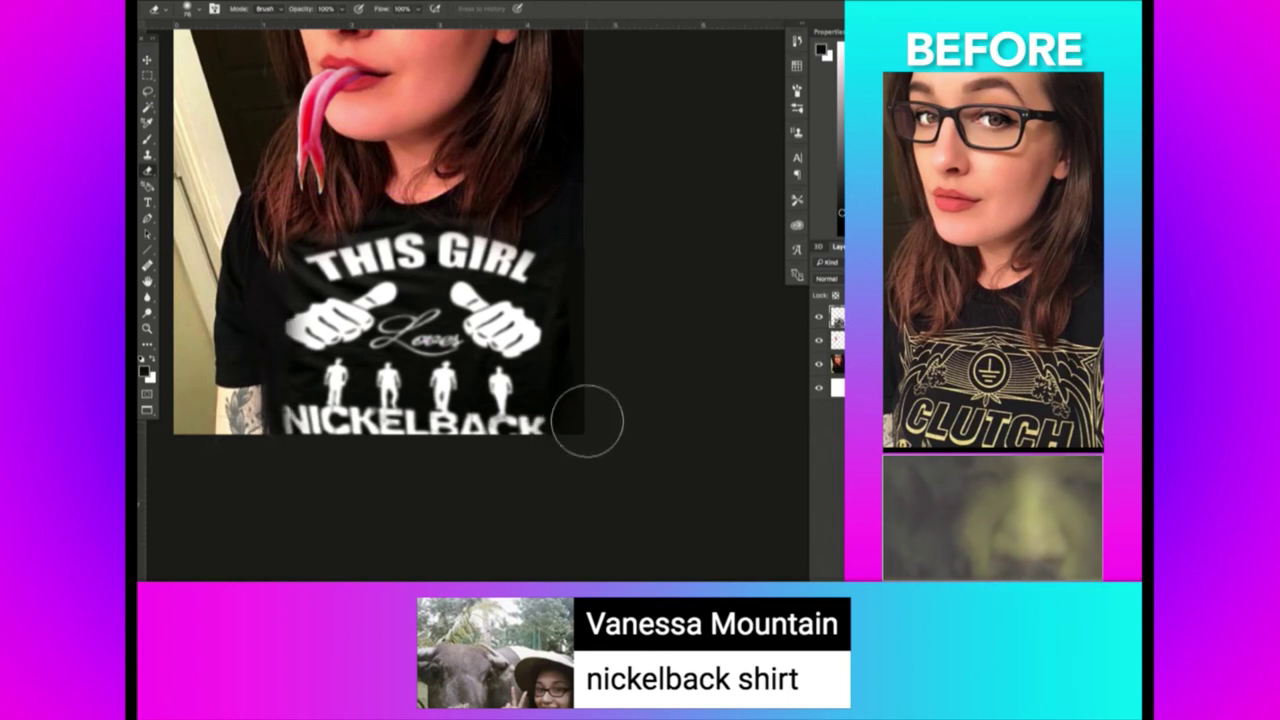
pyautogui.press('z')
pyautogui.keyDown('alt'); pyautogui.click(493, 254); pyautogui.keyUp('alt')
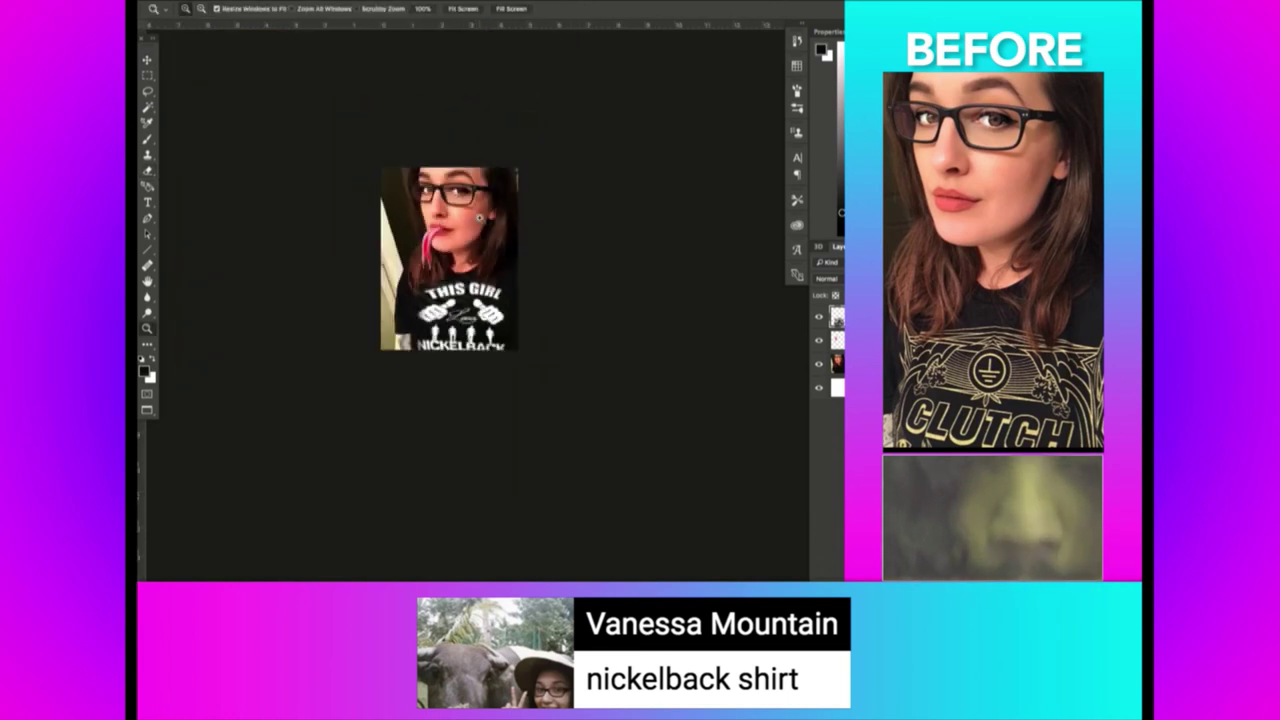
pyautogui.click(493, 254)
# Apply Levels with output levels 29 and 204 to dull the white print to grey.
pyautogui.hotkey('ctrl', 'l')
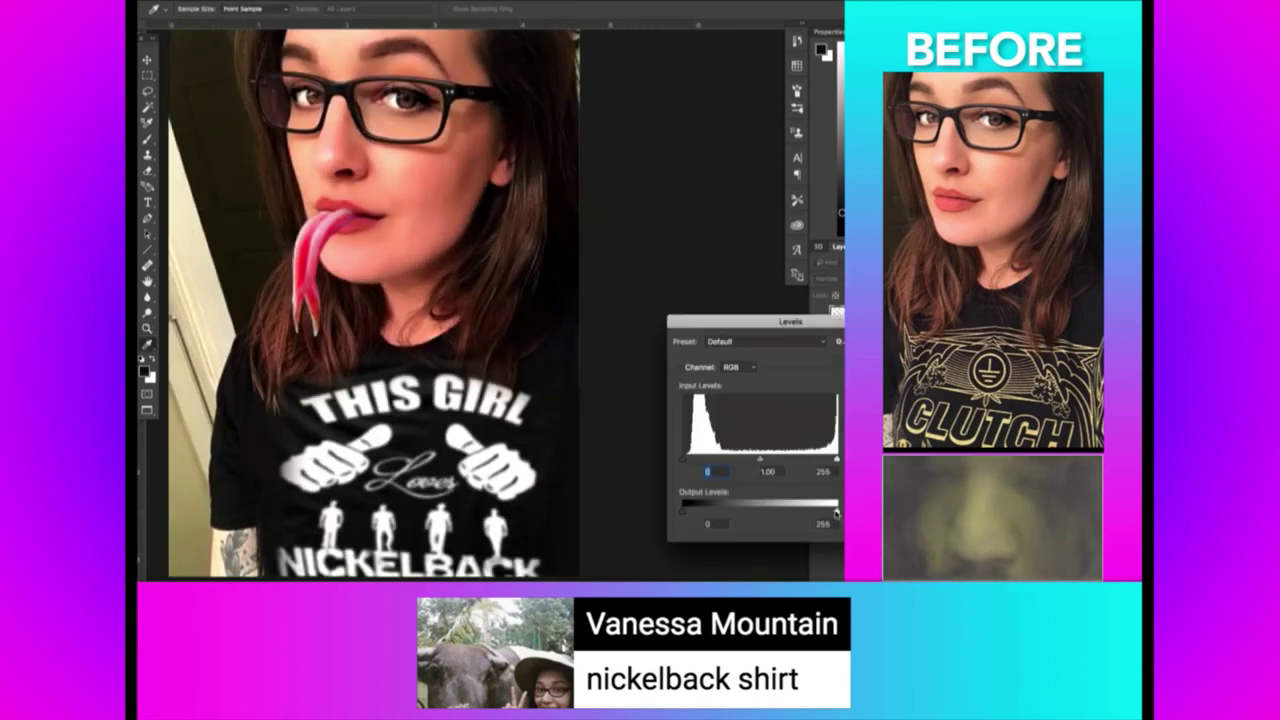
pyautogui.moveTo(837, 511); pyautogui.dragTo(805, 512)
pyautogui.moveTo(689, 512); pyautogui.dragTo(702, 513)
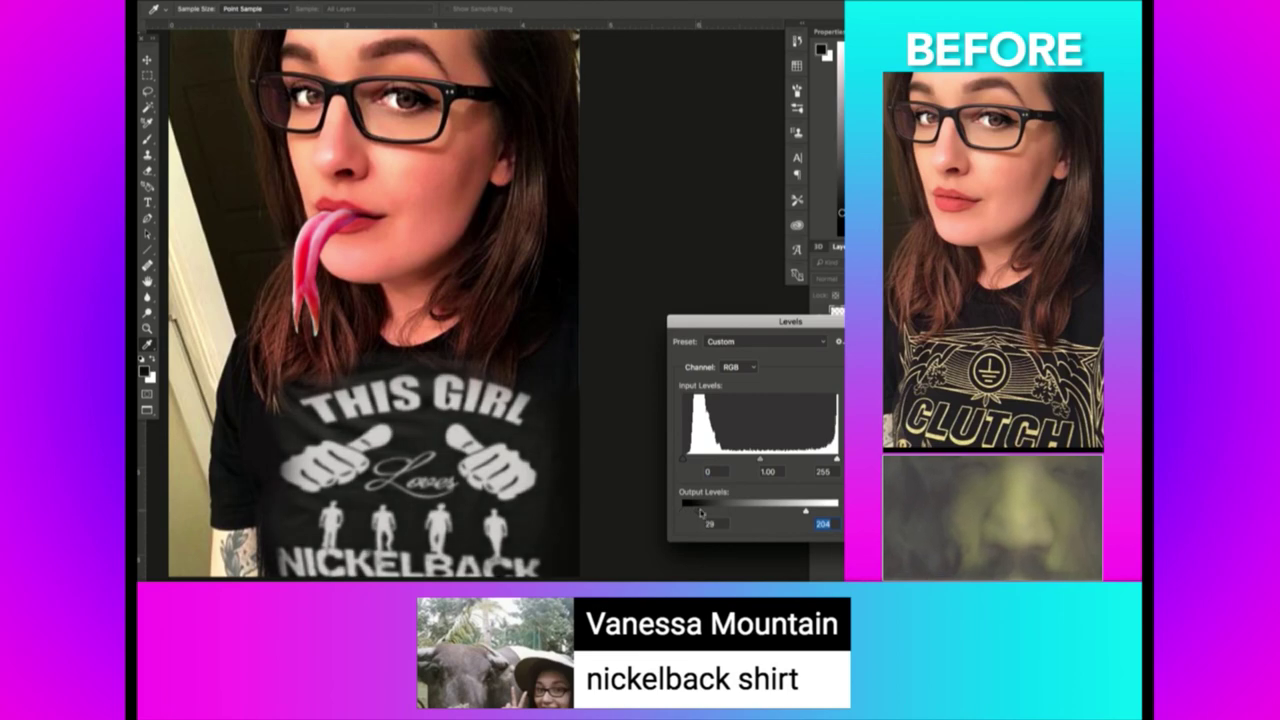
pyautogui.press('Return')
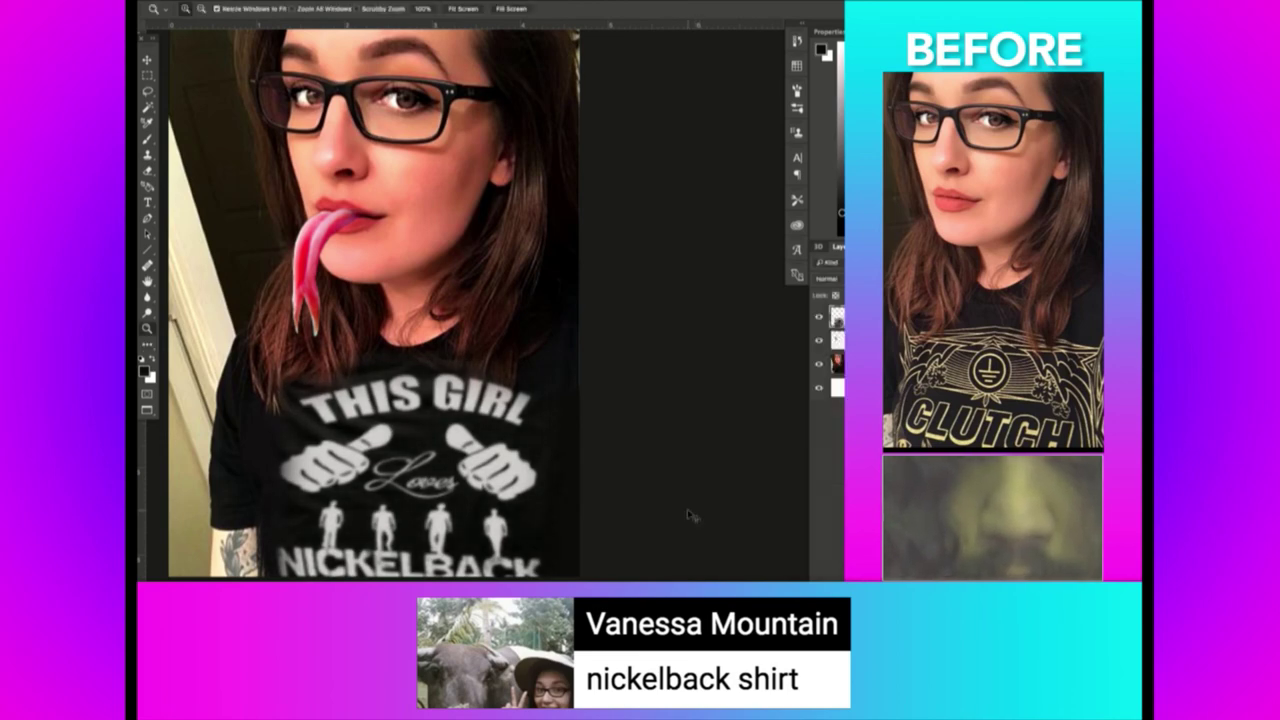
# Zoom in on the shirt print and compare it before and after Levels.
pyautogui.press('z')
pyautogui.keyDown('alt'); pyautogui.click(472, 337); pyautogui.keyUp('alt')
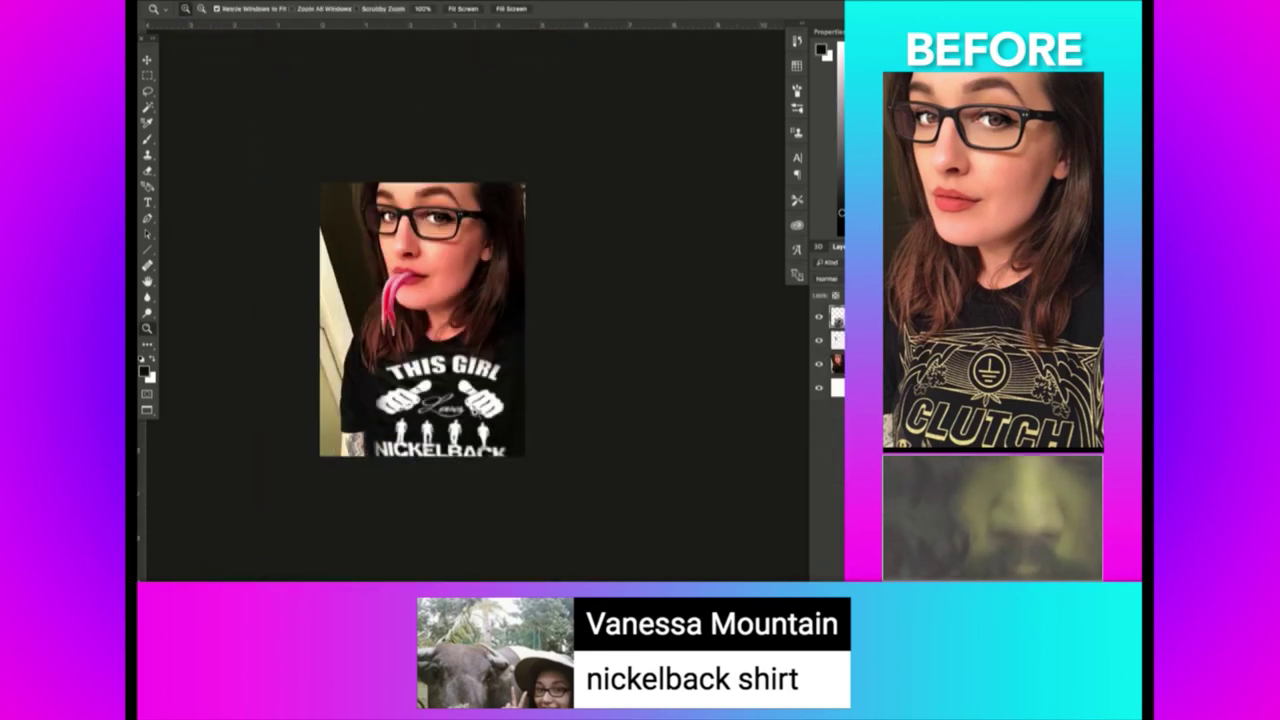
pyautogui.click(477, 400)
pyautogui.click(405, 460)
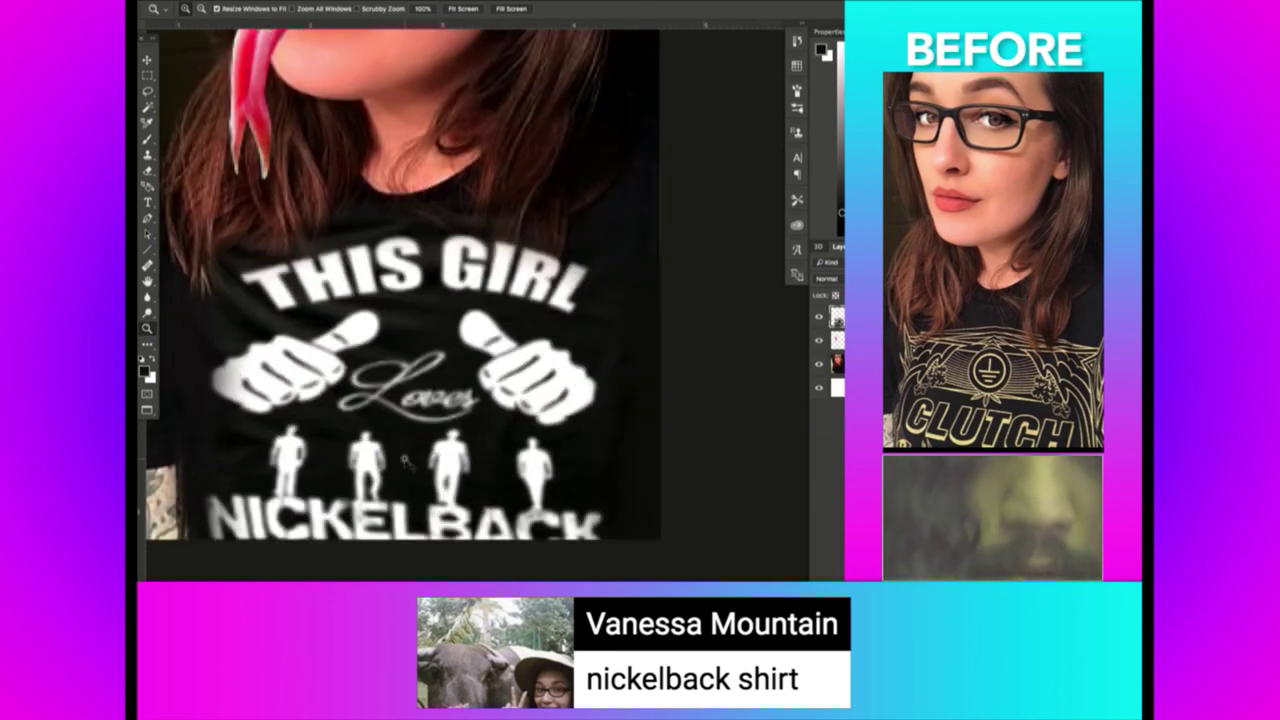
pyautogui.hotkey('ctrl', 'z')
pyautogui.hotkey('ctrl', 'z')
pyautogui.hotkey('ctrl', 'z')
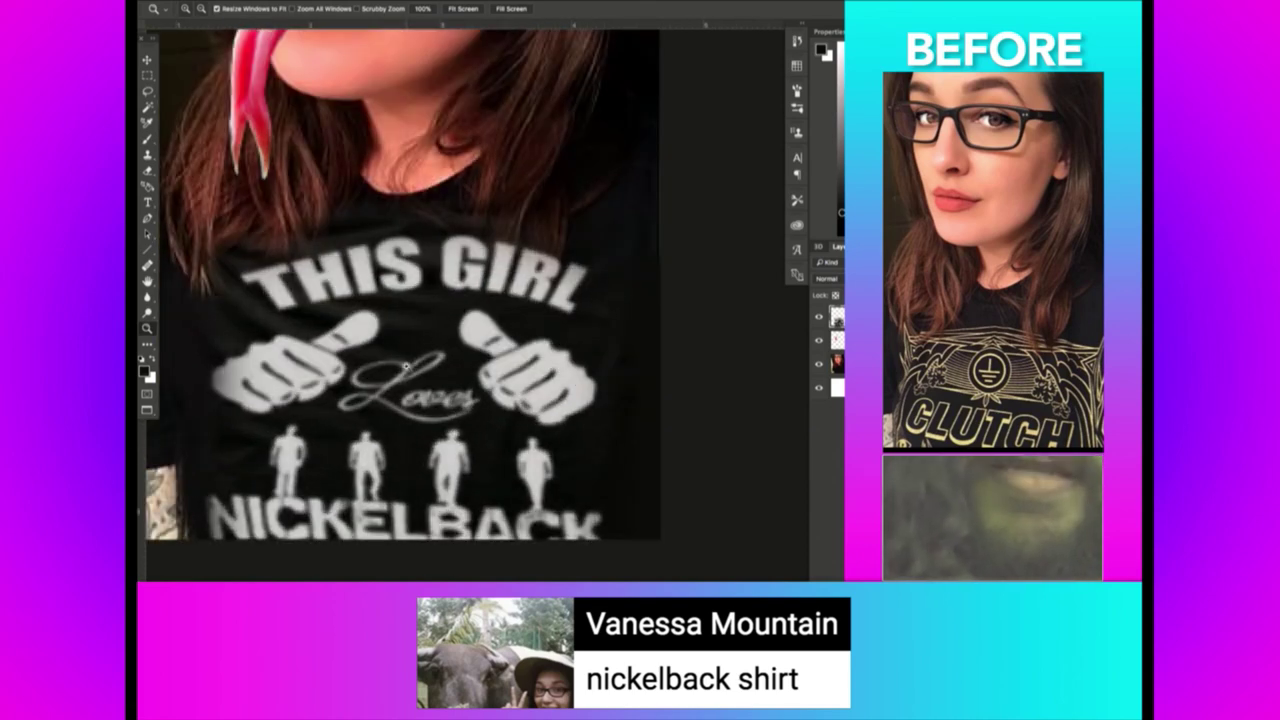
# Zoom back out and in near the face and tongue, then switch to another application.
pyautogui.keyDown('alt'); pyautogui.click(405, 367); pyautogui.keyUp('alt')
pyautogui.click(418, 336)
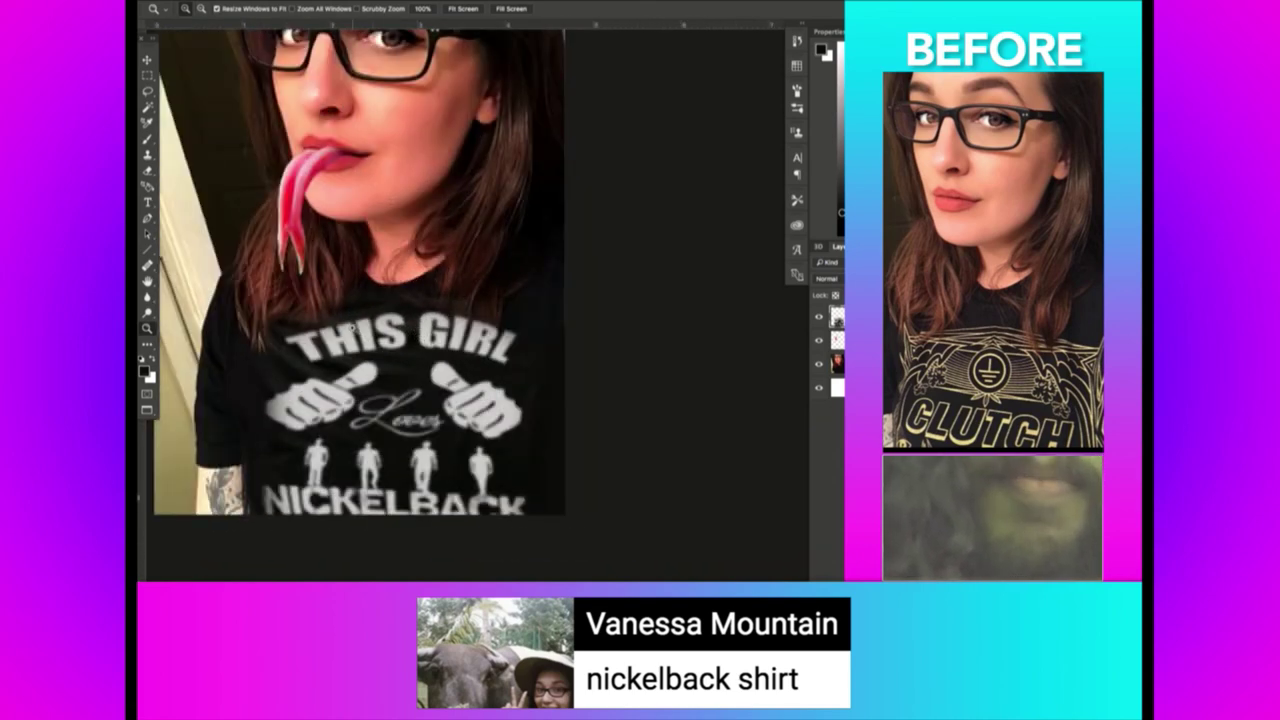
pyautogui.click(428, 330)
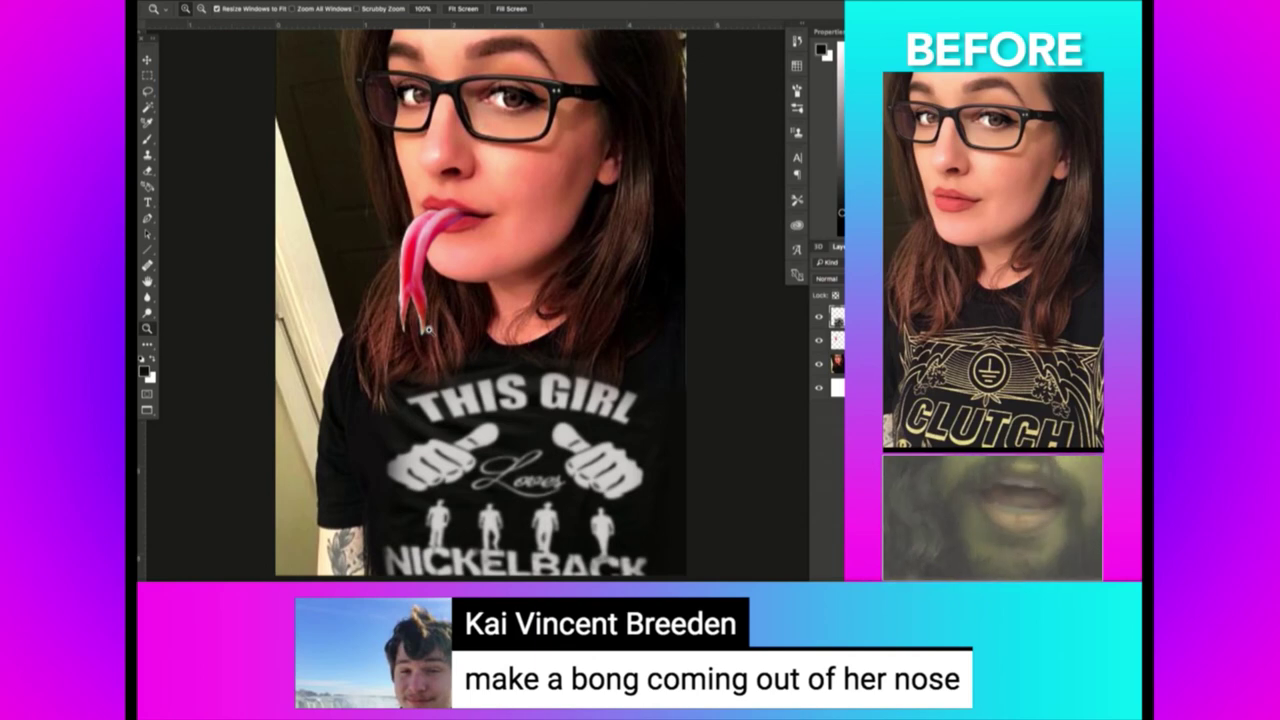
pyautogui.press('super+Tab')
pyautogui.press('super+Tab')
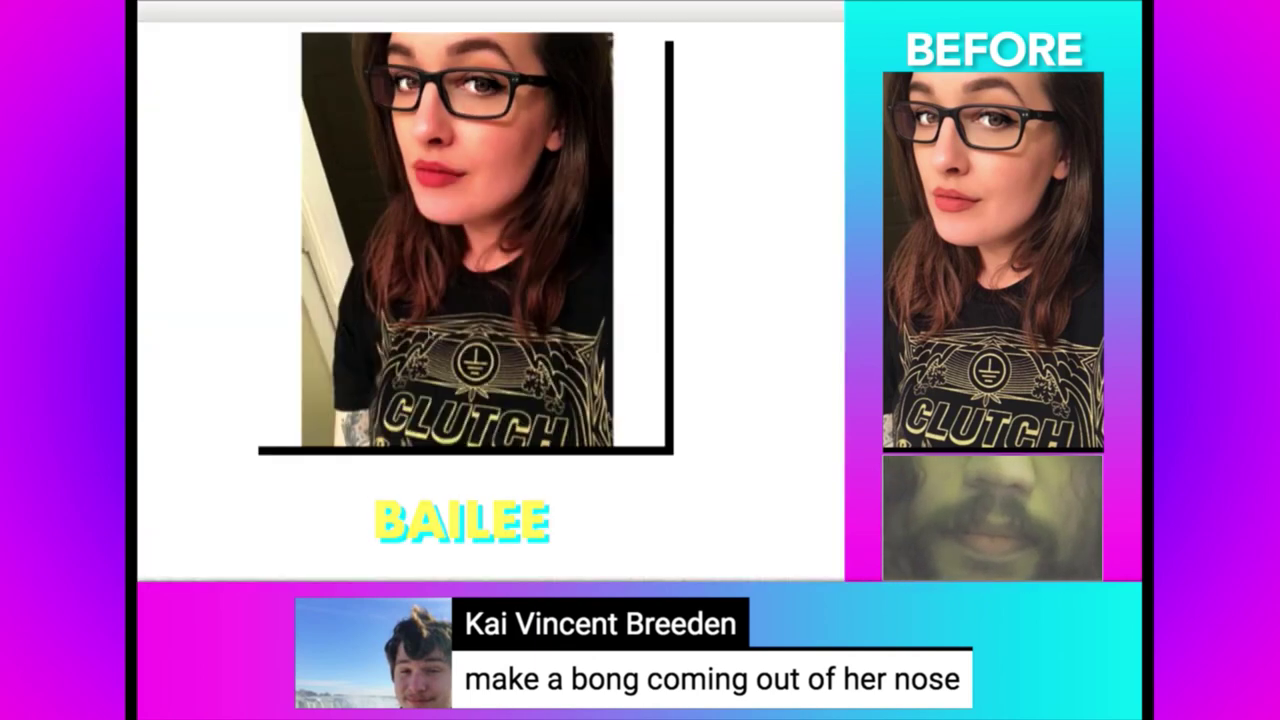
pyautogui.press('super+Tab')
# Search Google Images in Chrome for 'bong transparent png'.
pyautogui.press('Tab')
pyautogui.write('bong')
pyautogui.press('Return')
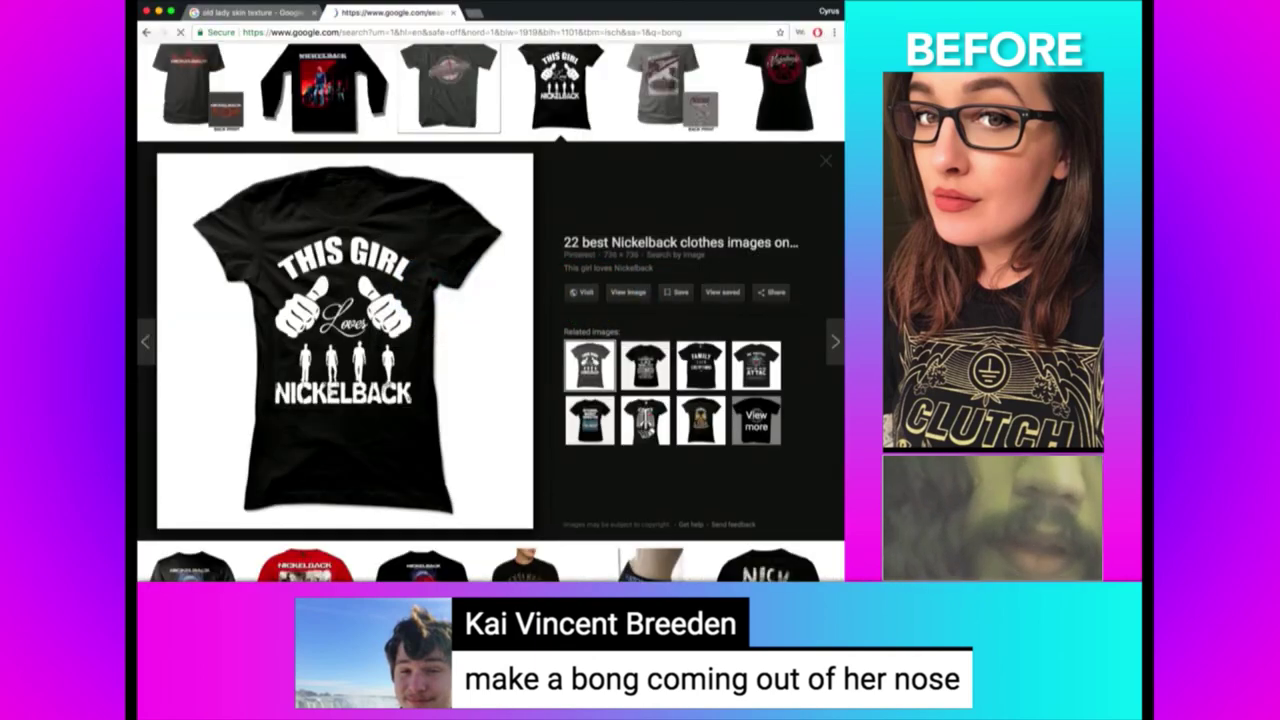
pyautogui.write('t')
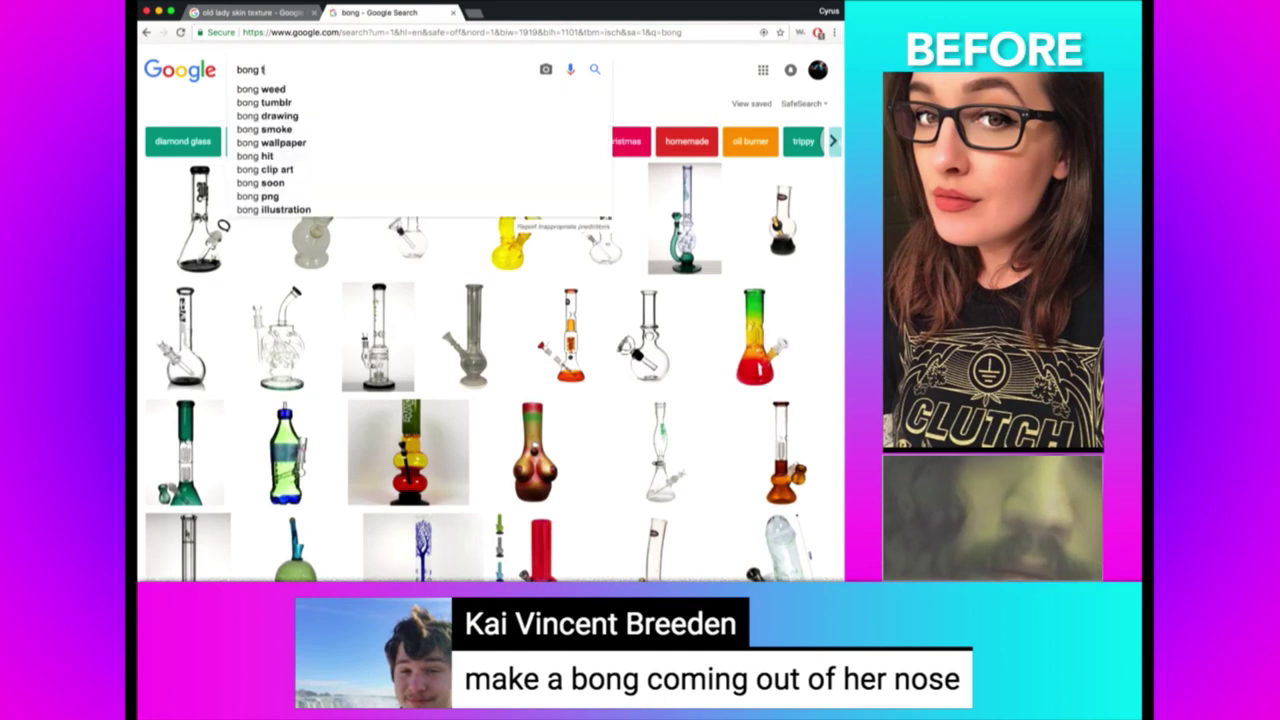
pyautogui.write('ransparent')
pyautogui.press('Return')
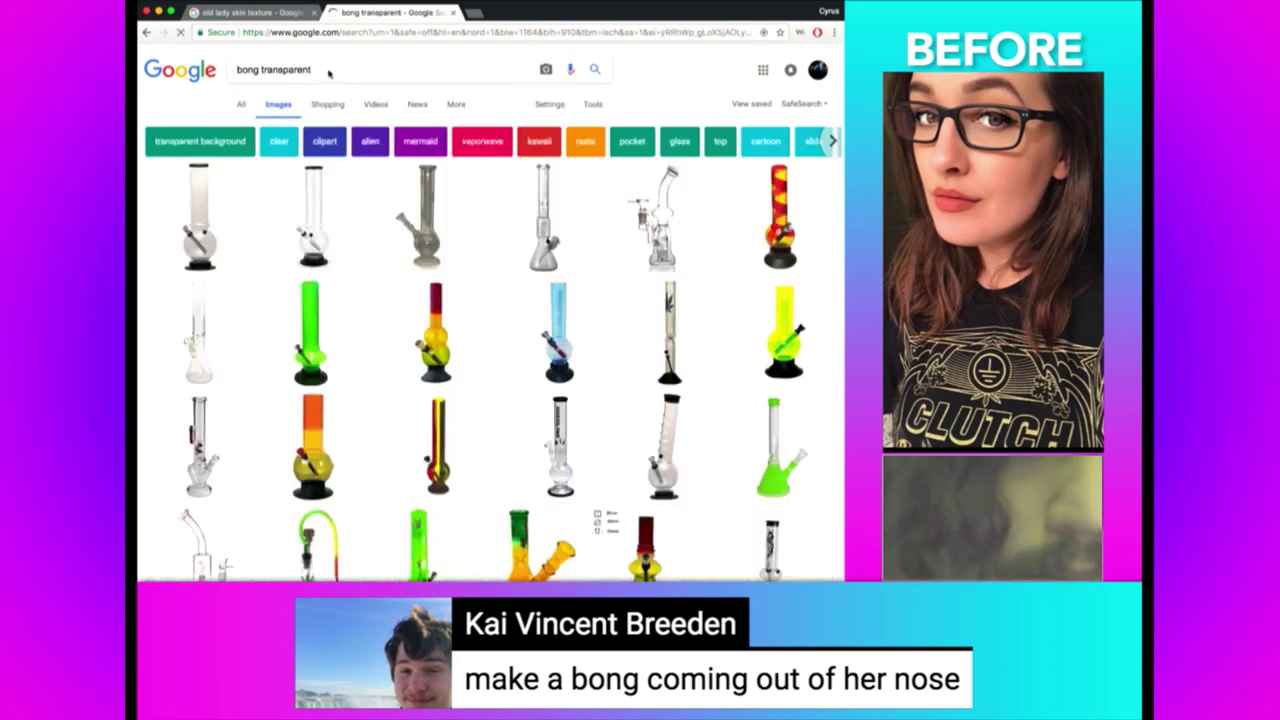
pyautogui.write(' png')
pyautogui.press('Return')
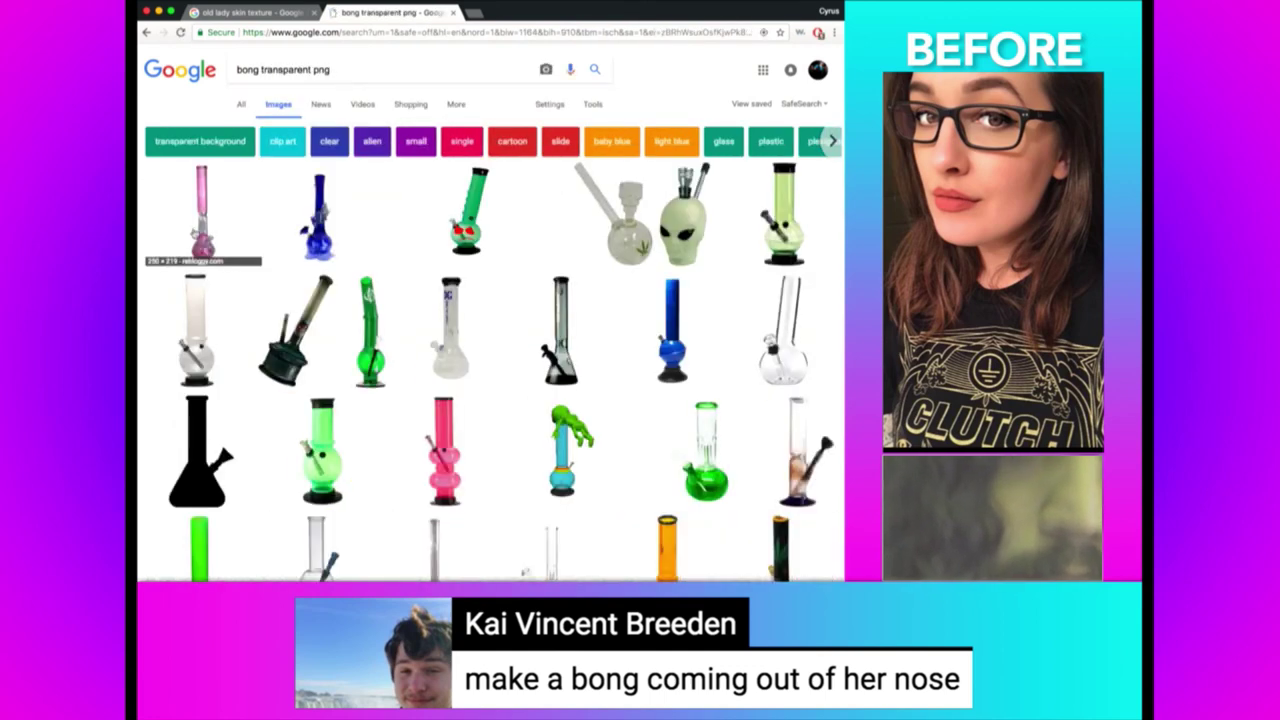
# Preview the pink bong and step through the next bong images, then bring up image options.
pyautogui.click(194, 231)
pyautogui.press('Right')
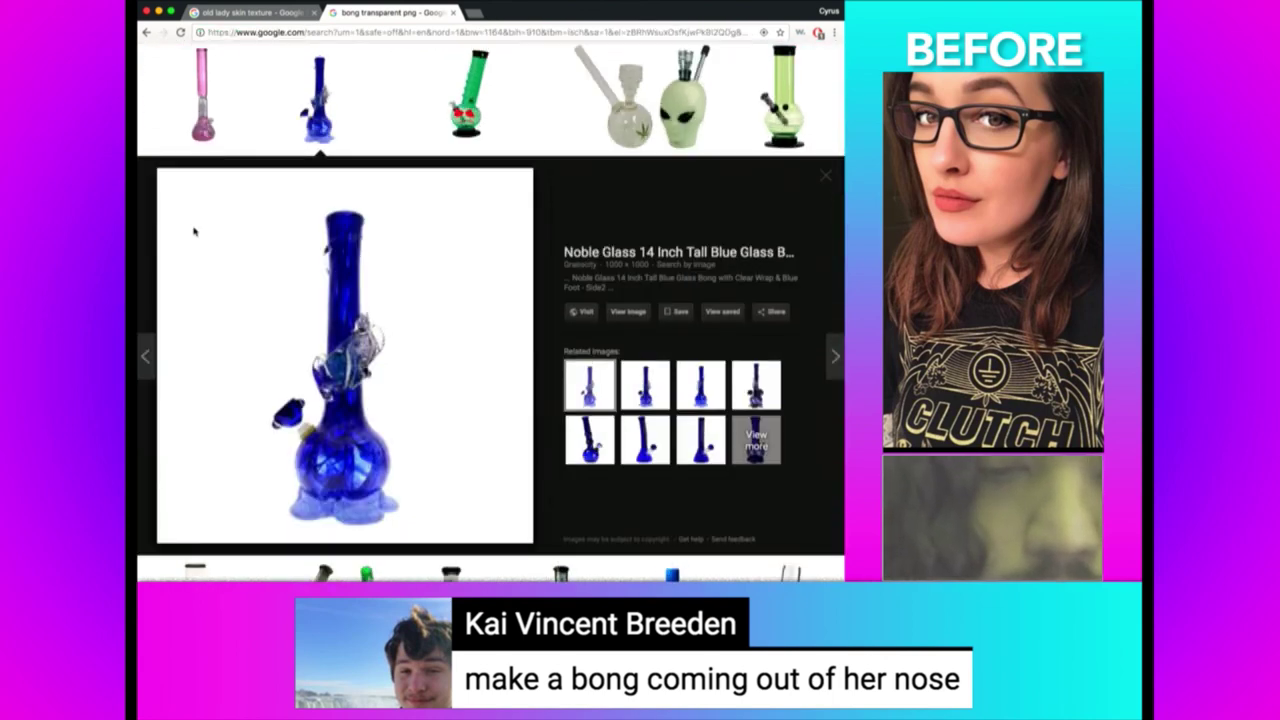
pyautogui.press('Right')
pyautogui.press('Right')
pyautogui.press('Right')
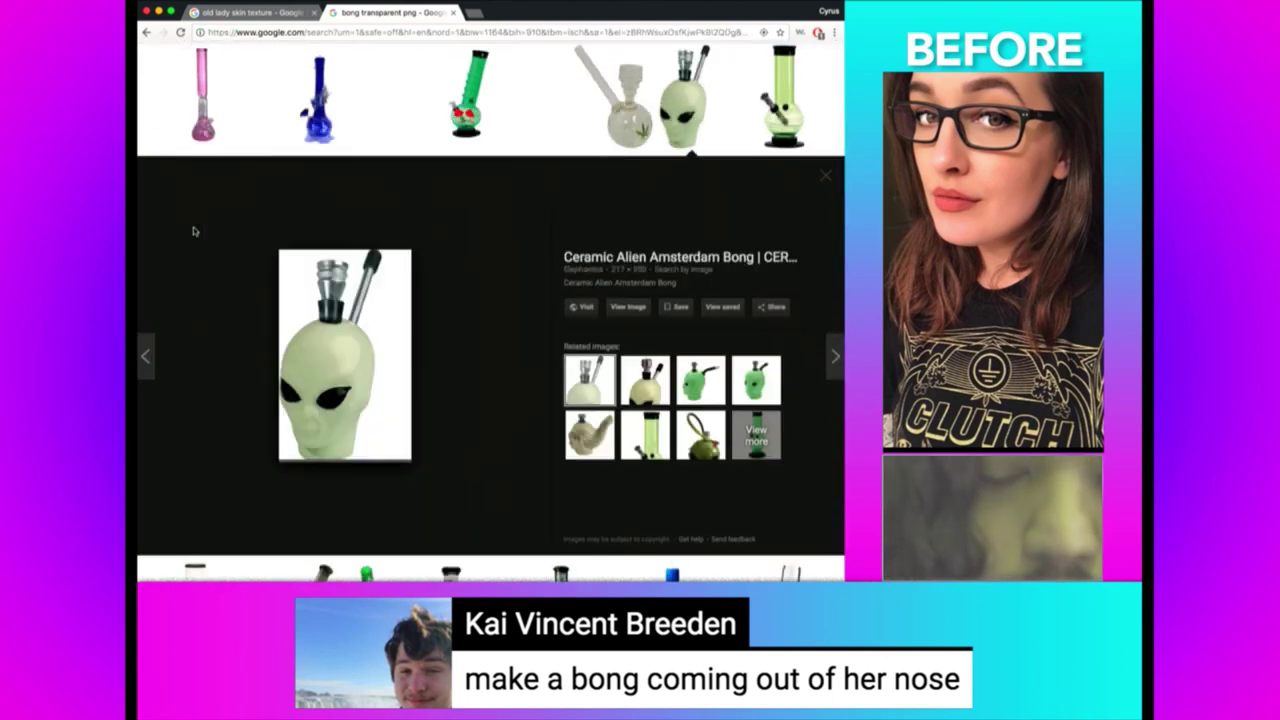
pyautogui.press('Right')
pyautogui.press('Right')
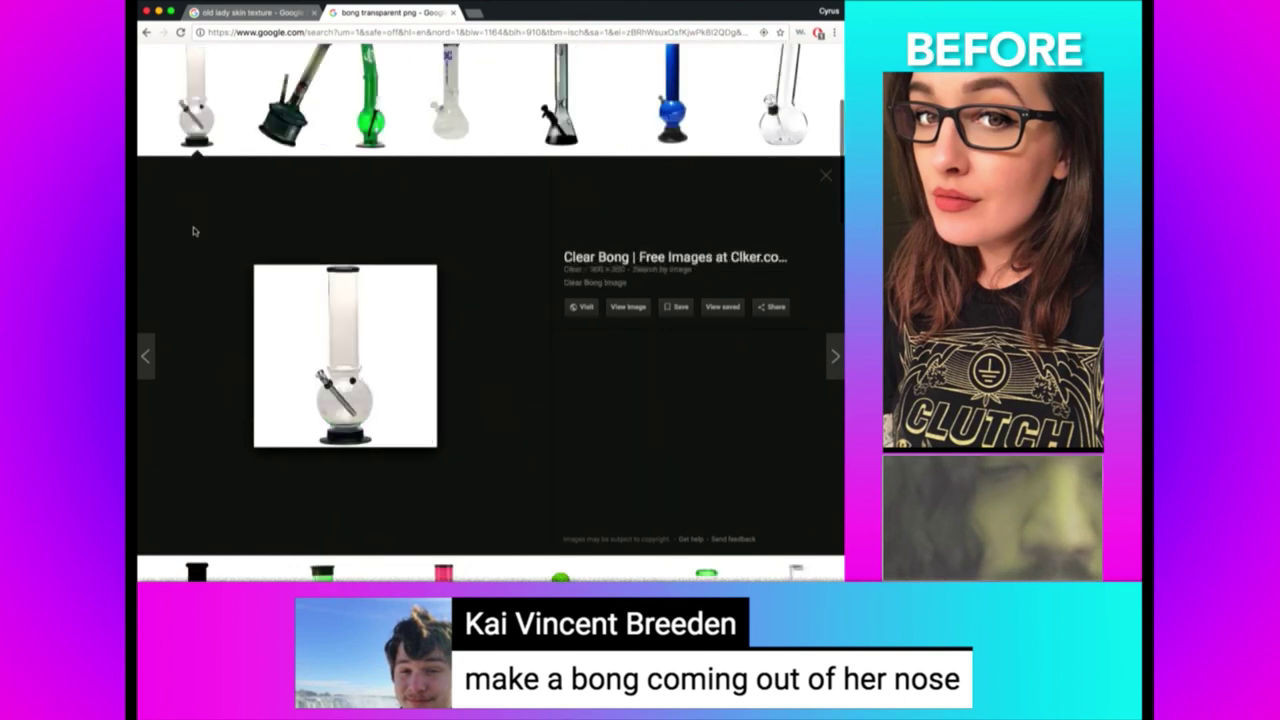
pyautogui.press('Right')
pyautogui.press('Right')
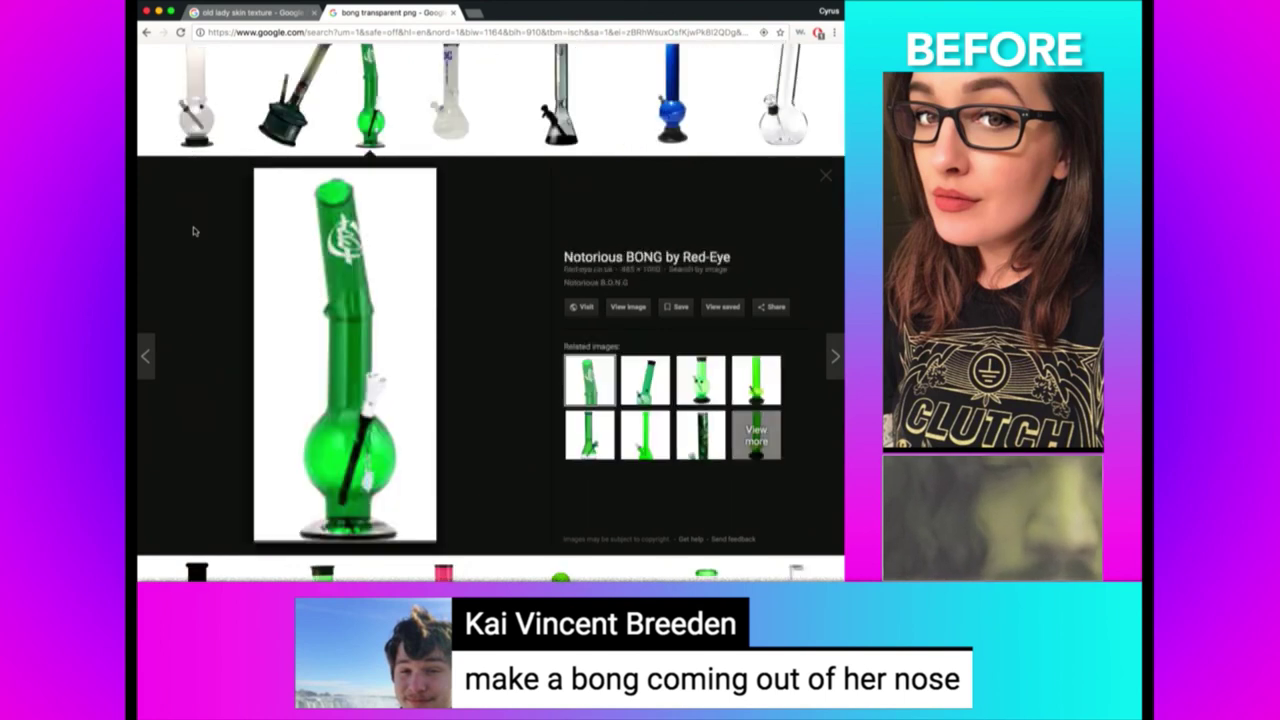
pyautogui.press('Right')
pyautogui.press('Right')
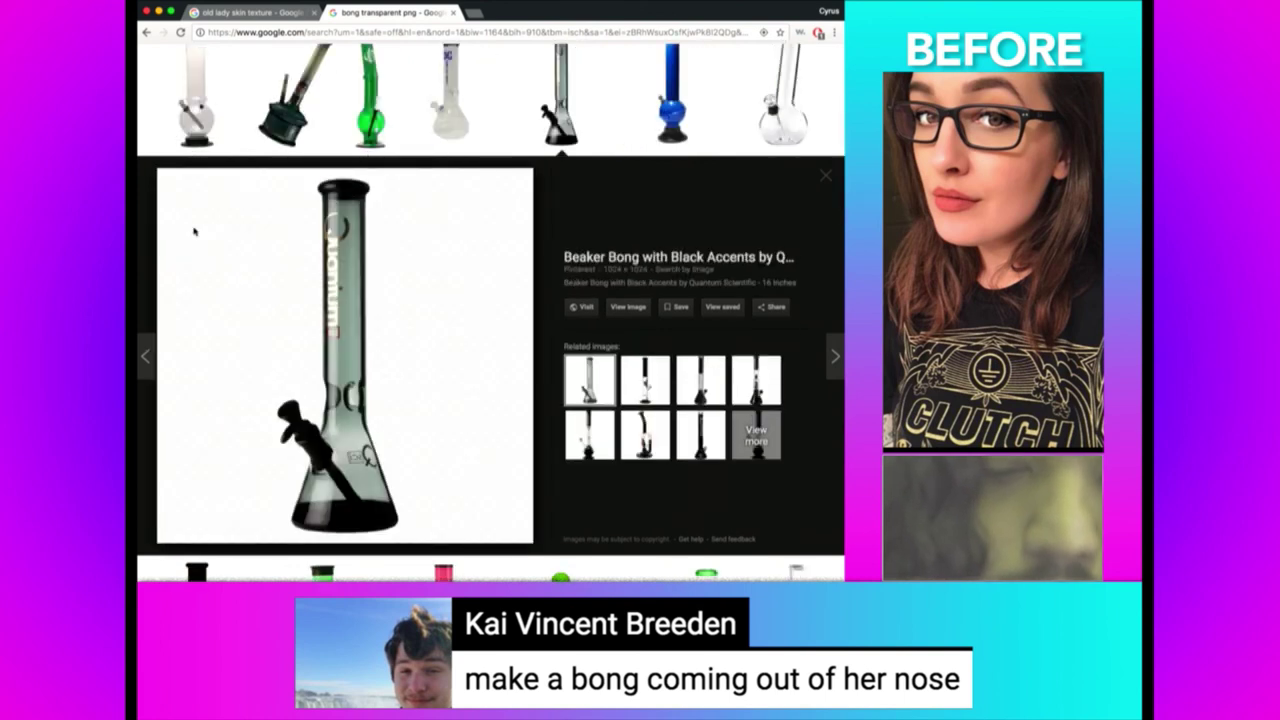
pyautogui.rightClick(380, 376)
# Browse the bong previews to the clear glass beaker bong and paste it over the selfie.
pyautogui.click(433, 480)
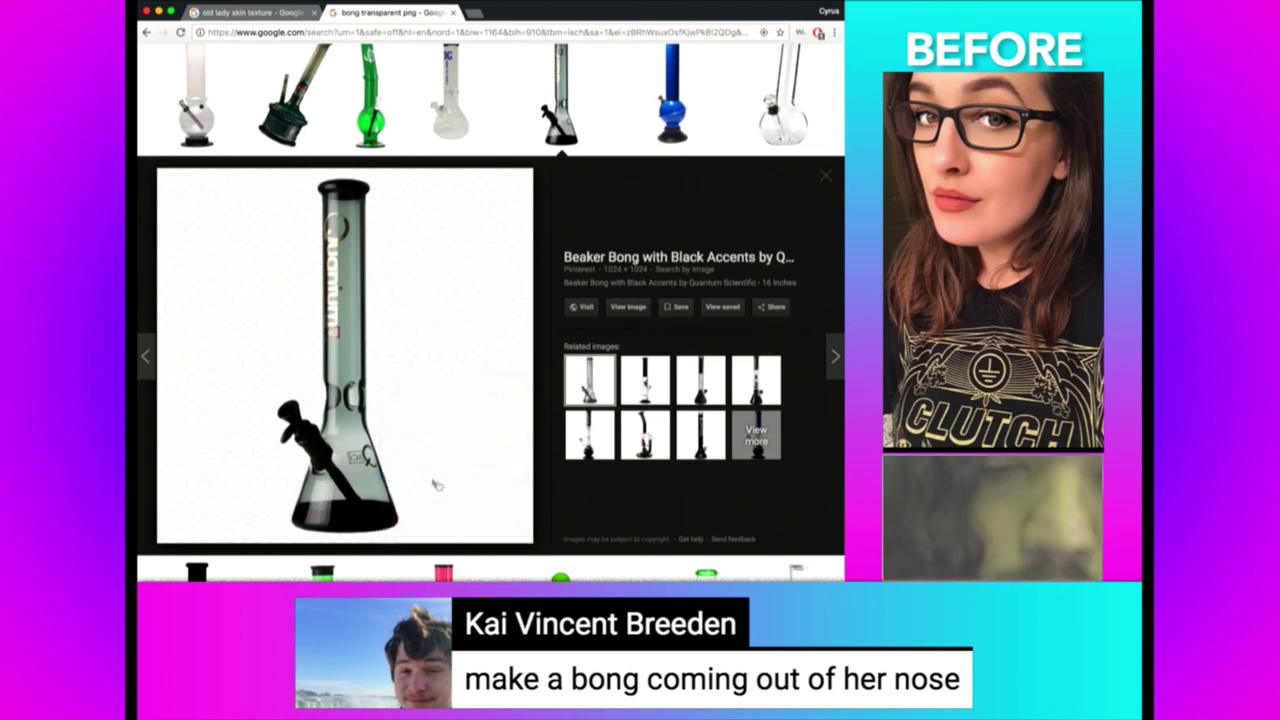
pyautogui.press('Right')
pyautogui.press('Right')
pyautogui.press('Right')
pyautogui.press('Right')
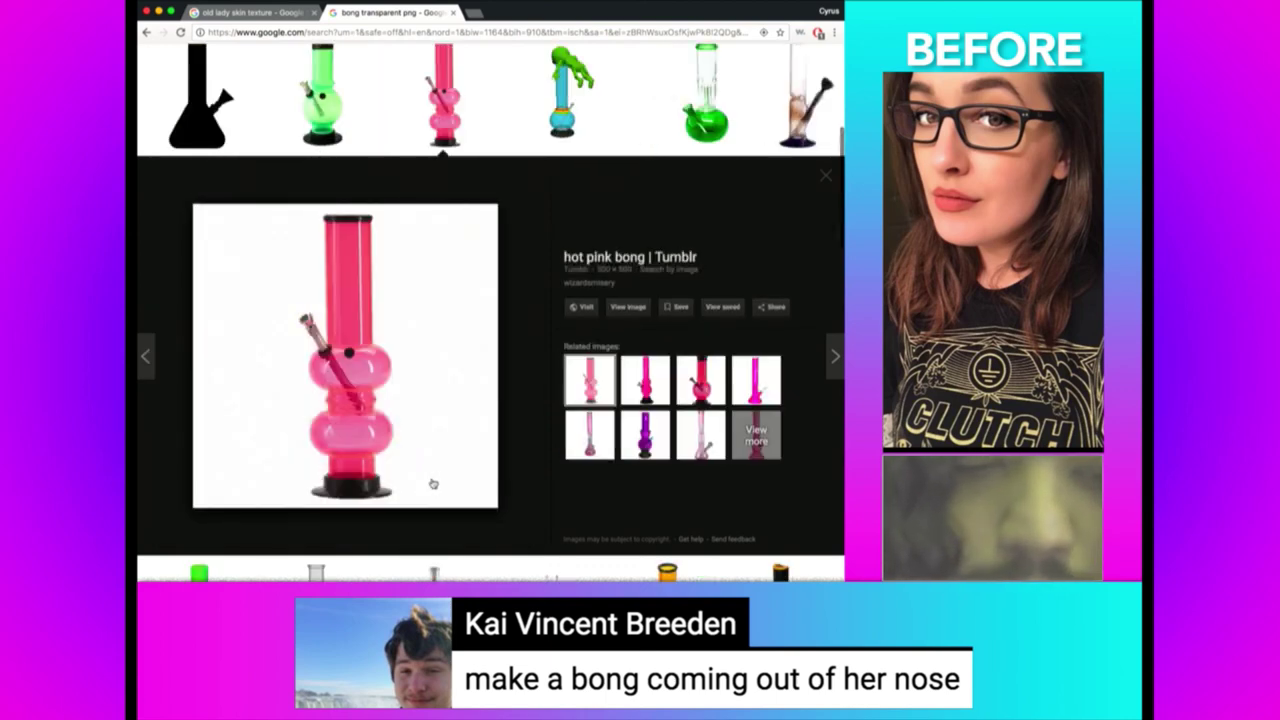
pyautogui.press('Right')
pyautogui.press('Right')
pyautogui.press('Left')
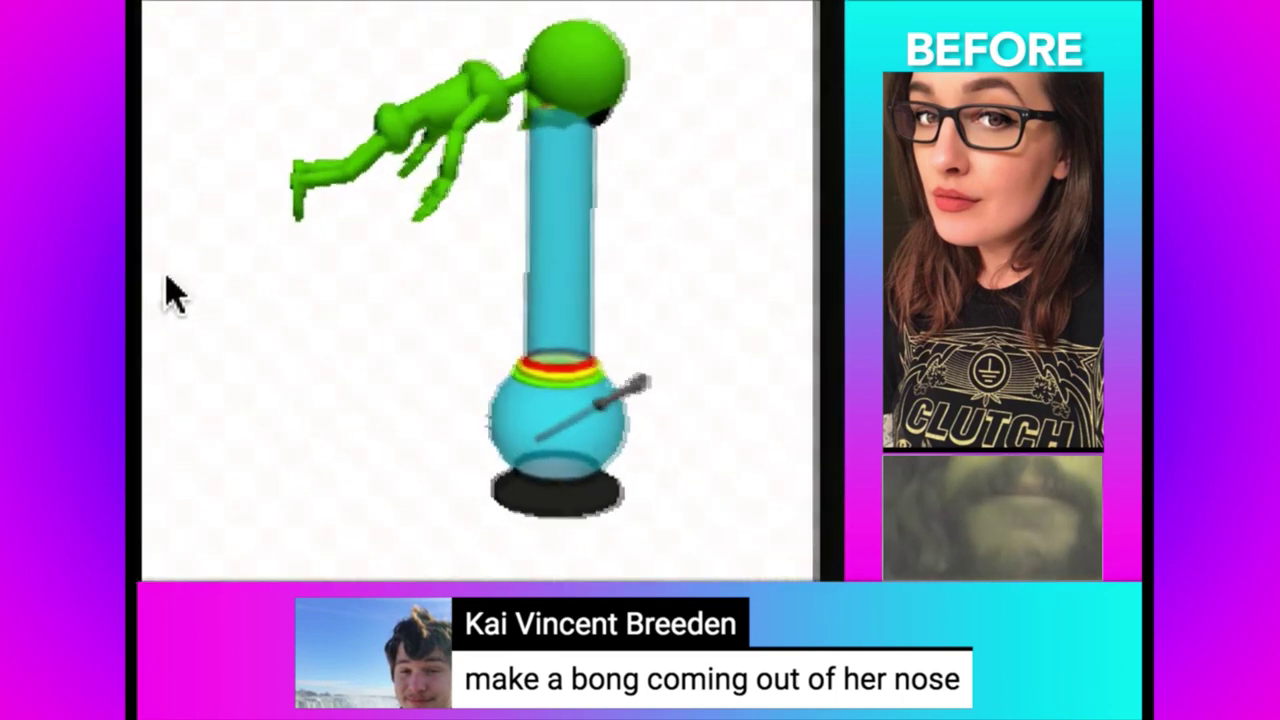
pyautogui.press('Right')
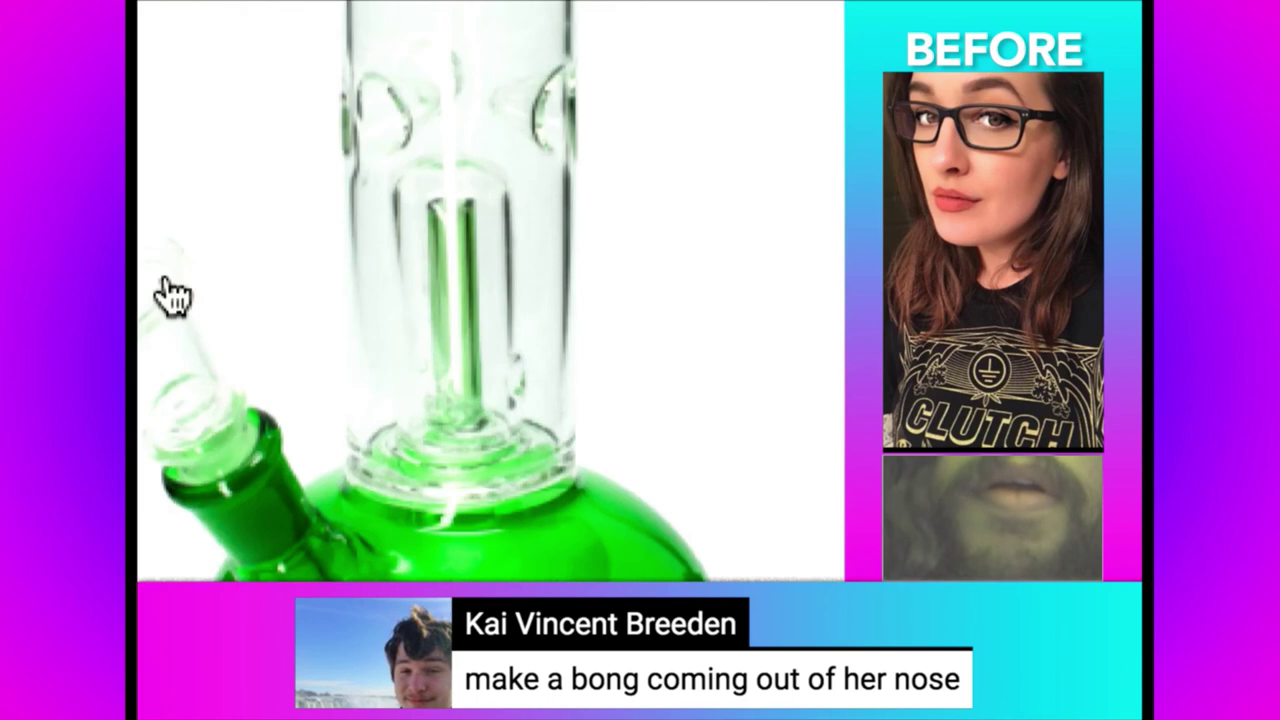
pyautogui.press('Right')
pyautogui.press('Right')
pyautogui.press('Right')
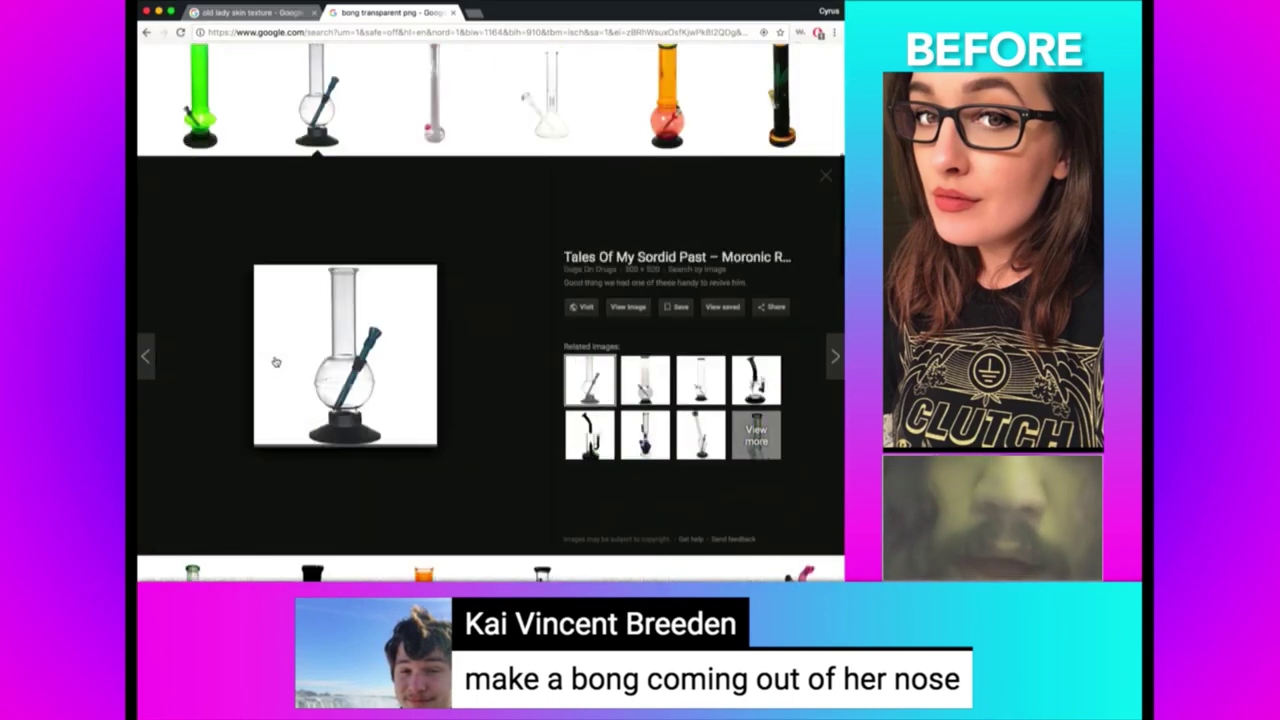
pyautogui.press('Left')
pyautogui.press('Right')
pyautogui.press('Right')
pyautogui.press('Right')
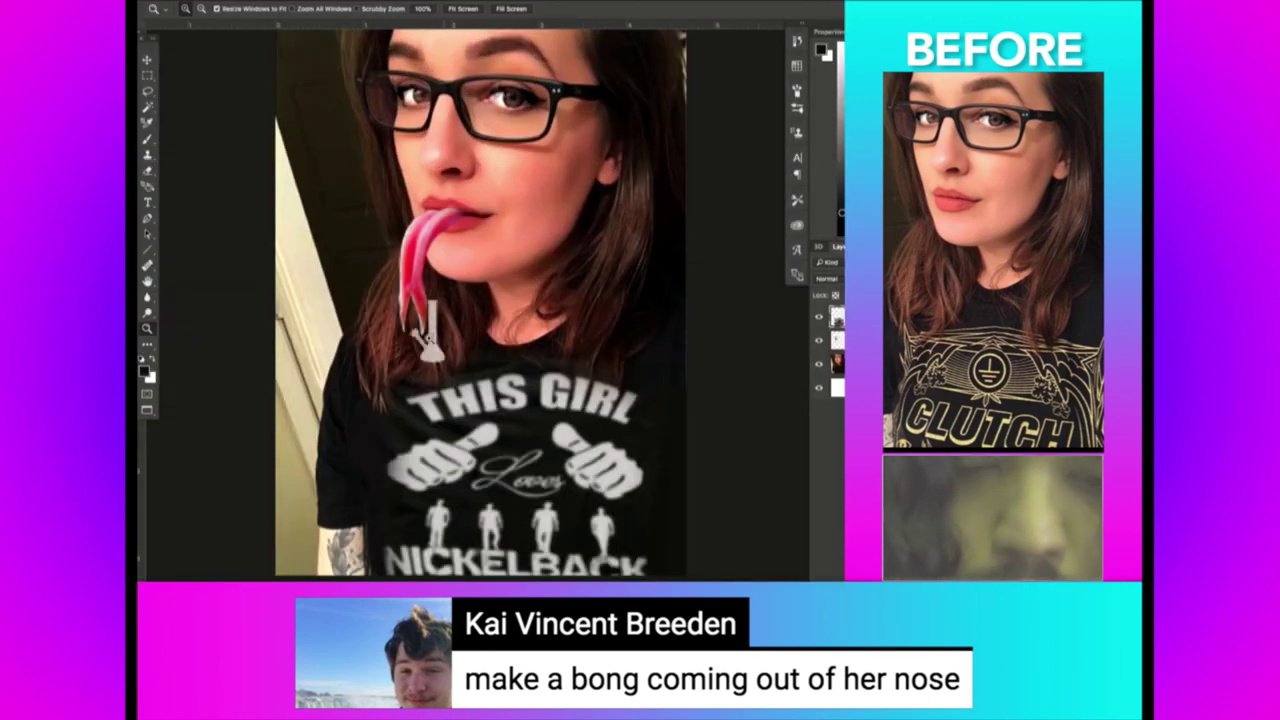
pyautogui.hotkey('ctrl', 'v')
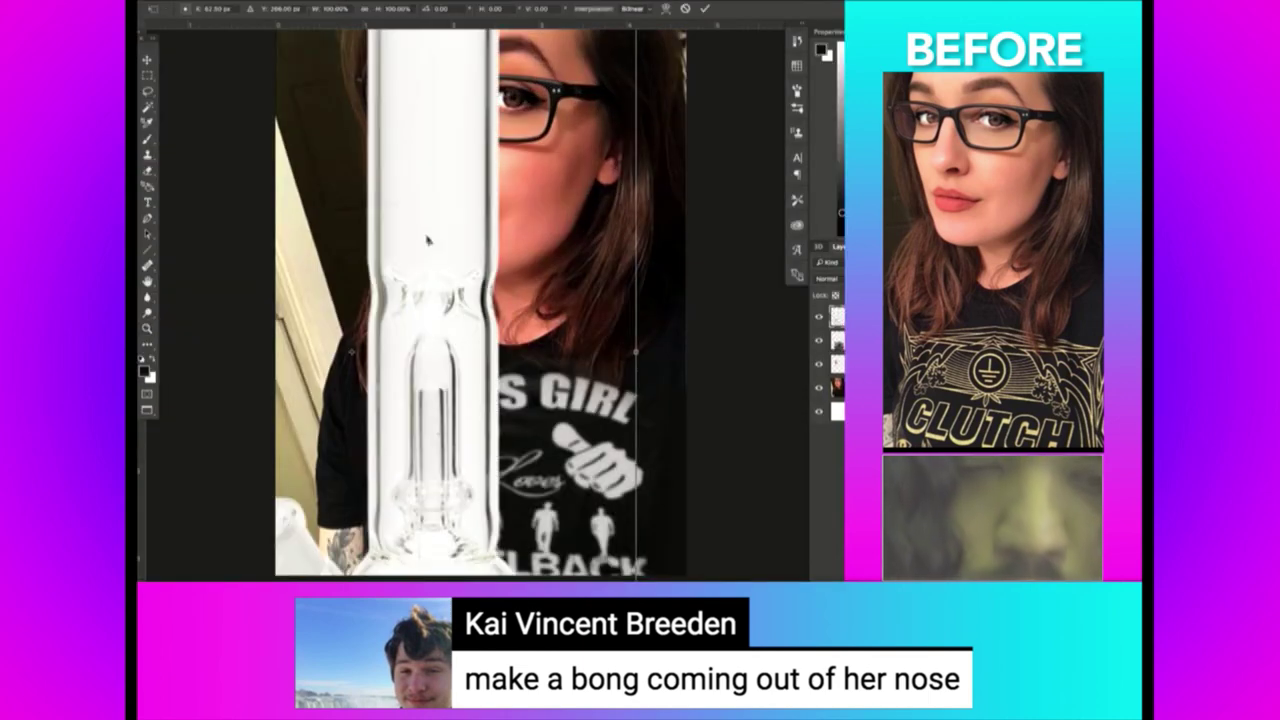
# Shrink the pasted bong to about 30%, rotate it about 38° clockwise, and place it near her mouth.
pyautogui.hotkey('ctrl', 't')
pyautogui.moveTo(570, 213); pyautogui.dragTo(293, 523)
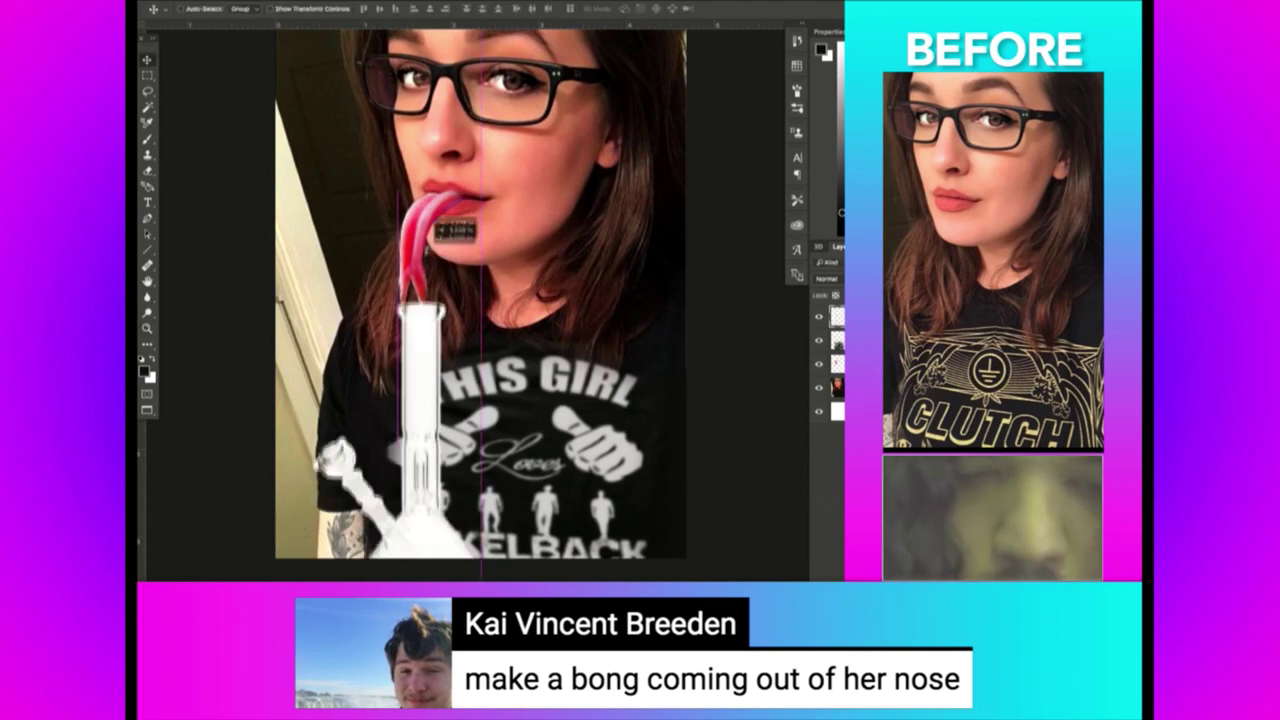
pyautogui.moveTo(509, 526); pyautogui.dragTo(507, 277)
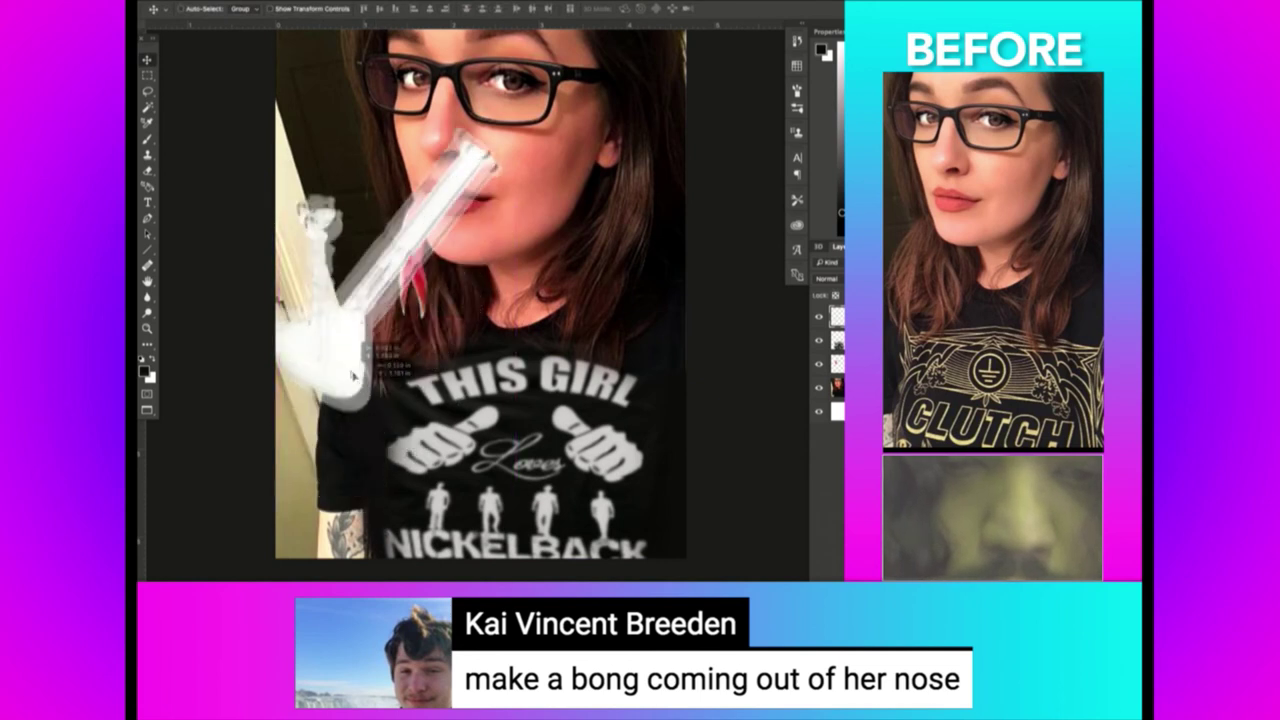
pyautogui.moveTo(378, 528); pyautogui.dragTo(358, 408)
pyautogui.hotkey('ctrl', 't')
pyautogui.moveTo(474, 386); pyautogui.dragTo(430, 290)
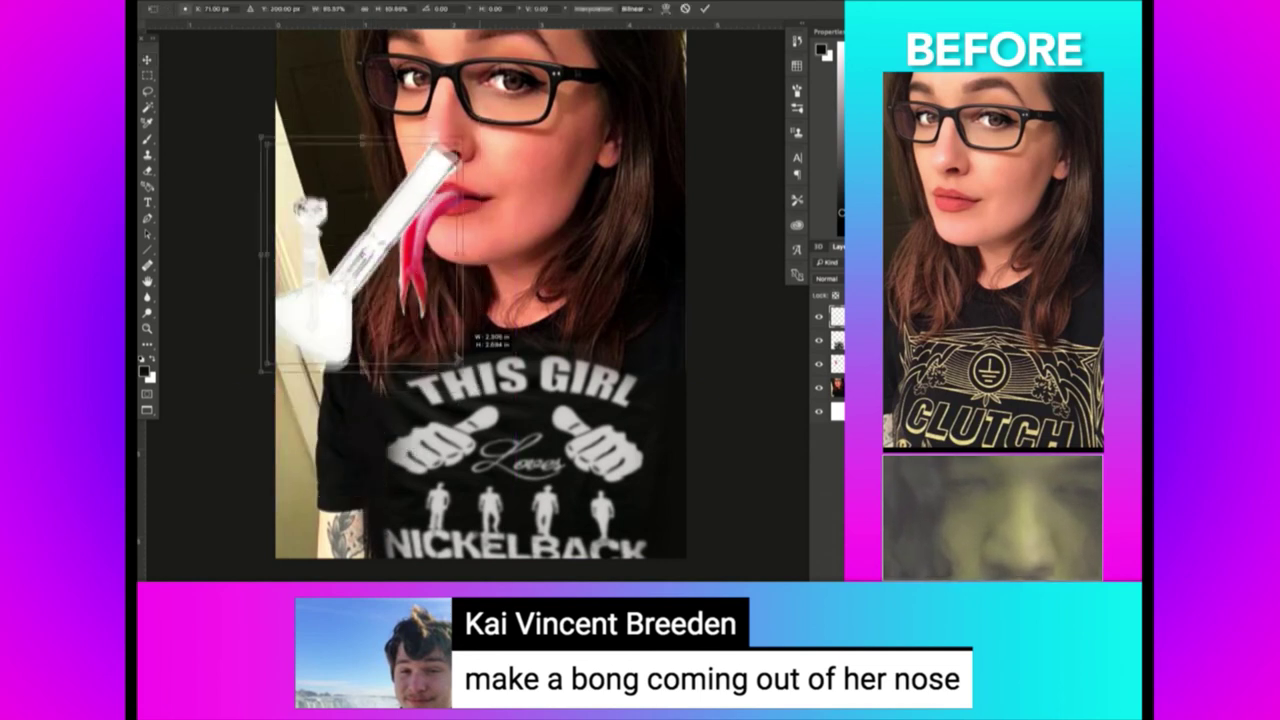
pyautogui.moveTo(380, 220)
pyautogui.mouseDown()
pyautogui.moveTo(380, 290)
pyautogui.moveTo(445, 251)
pyautogui.mouseUp()
pyautogui.press('Return')
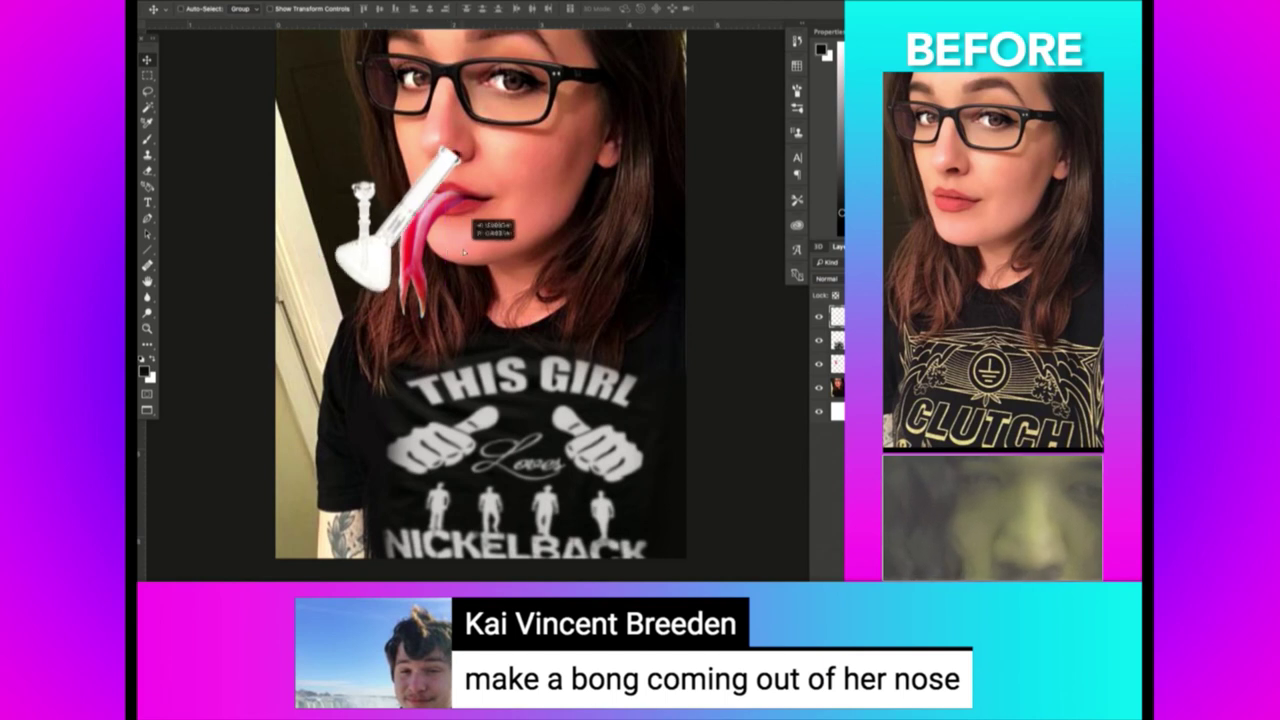
# Flip the bong horizontally and move its tube into her nostril.
pyautogui.moveTo(445, 251); pyautogui.dragTo(470, 244)
pyautogui.hotkey('ctrl', 't')
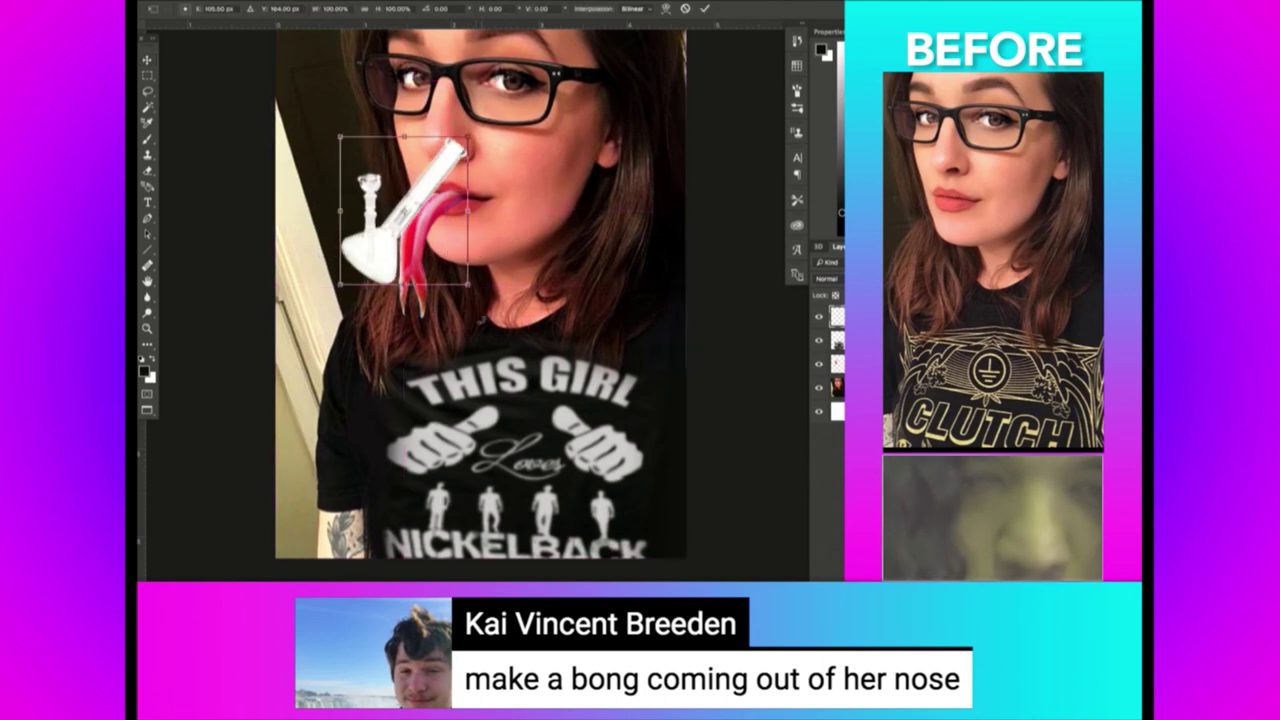
pyautogui.press('Return')
pyautogui.click(282, 2)
pyautogui.moveTo(330, 262)
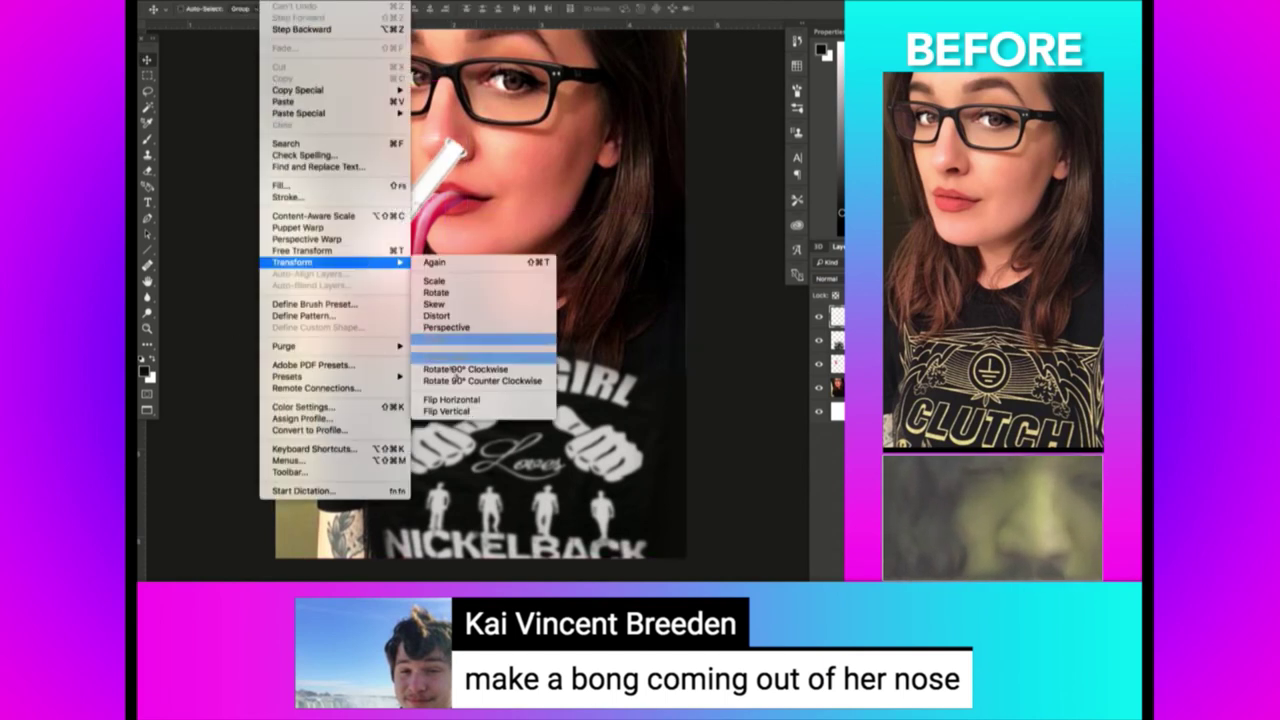
pyautogui.click(470, 402)
pyautogui.moveTo(508, 175)
pyautogui.mouseDown()
pyautogui.moveTo(508, 215)
pyautogui.moveTo(520, 170)
pyautogui.mouseUp()
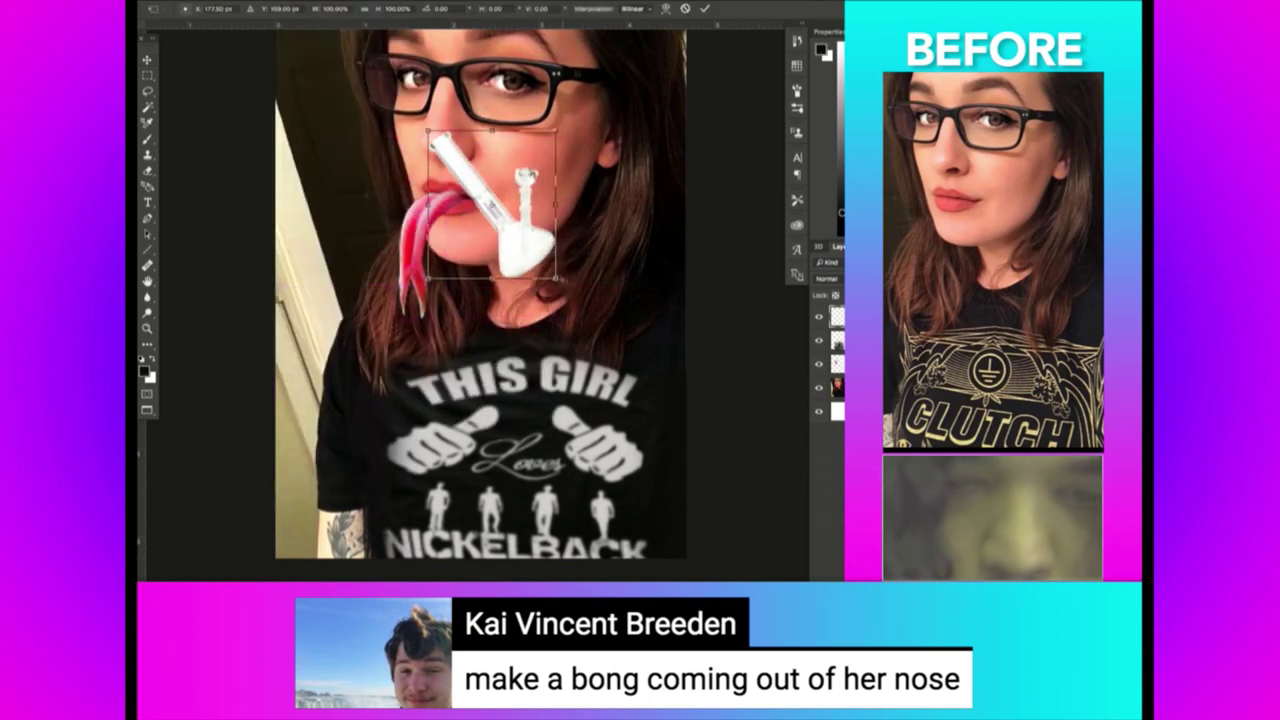
# Shrink the bong slightly around her nose.
pyautogui.hotkey('ctrl', 't')
pyautogui.moveTo(558, 278); pyautogui.dragTo(538, 260)
pyautogui.press('Return')
# Erase the bong tube's tip with a soft eraser so it vanishes into her nostril.
pyautogui.press('e')
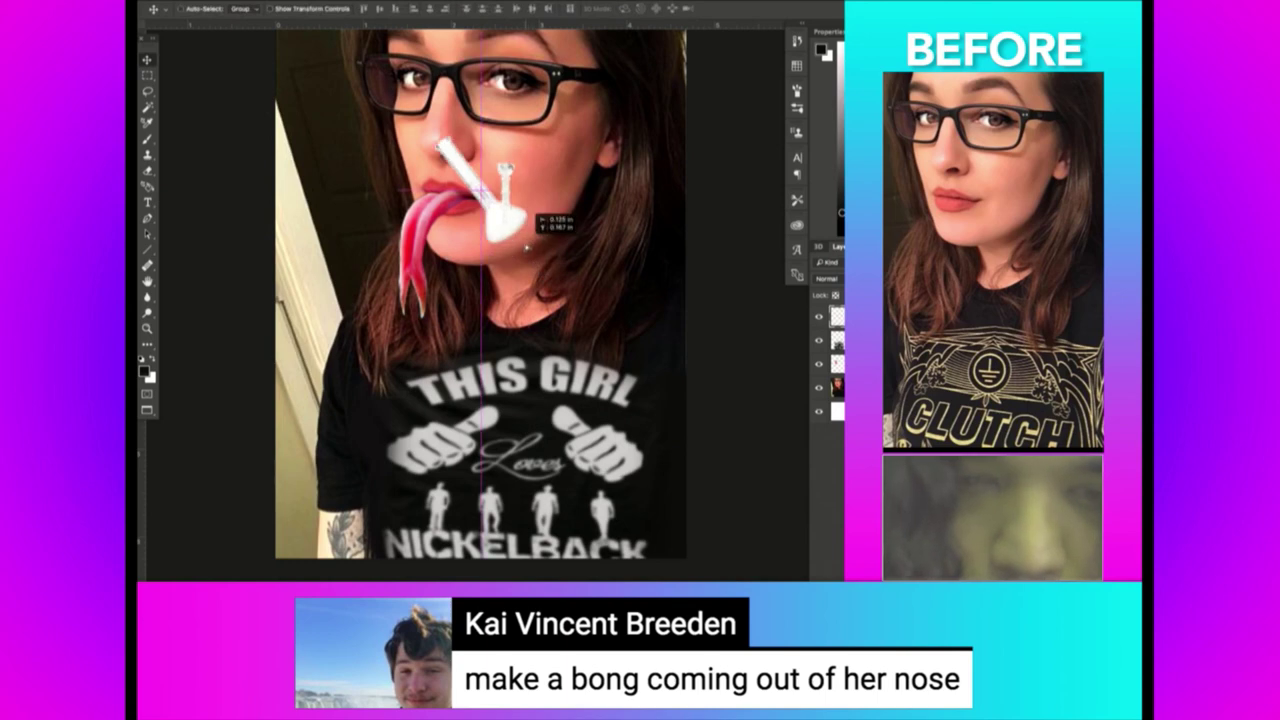
pyautogui.rightClick(476, 130)
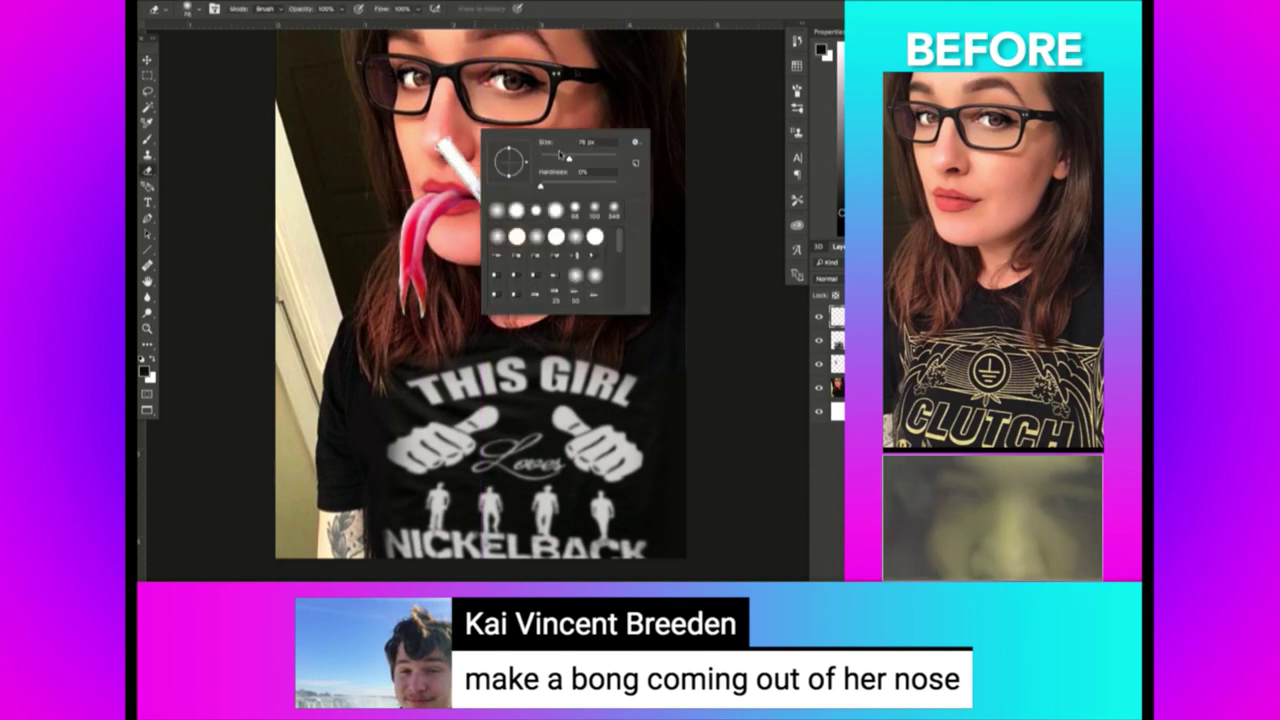
pyautogui.press('z')
pyautogui.moveTo(541, 70); pyautogui.dragTo(360, 232)
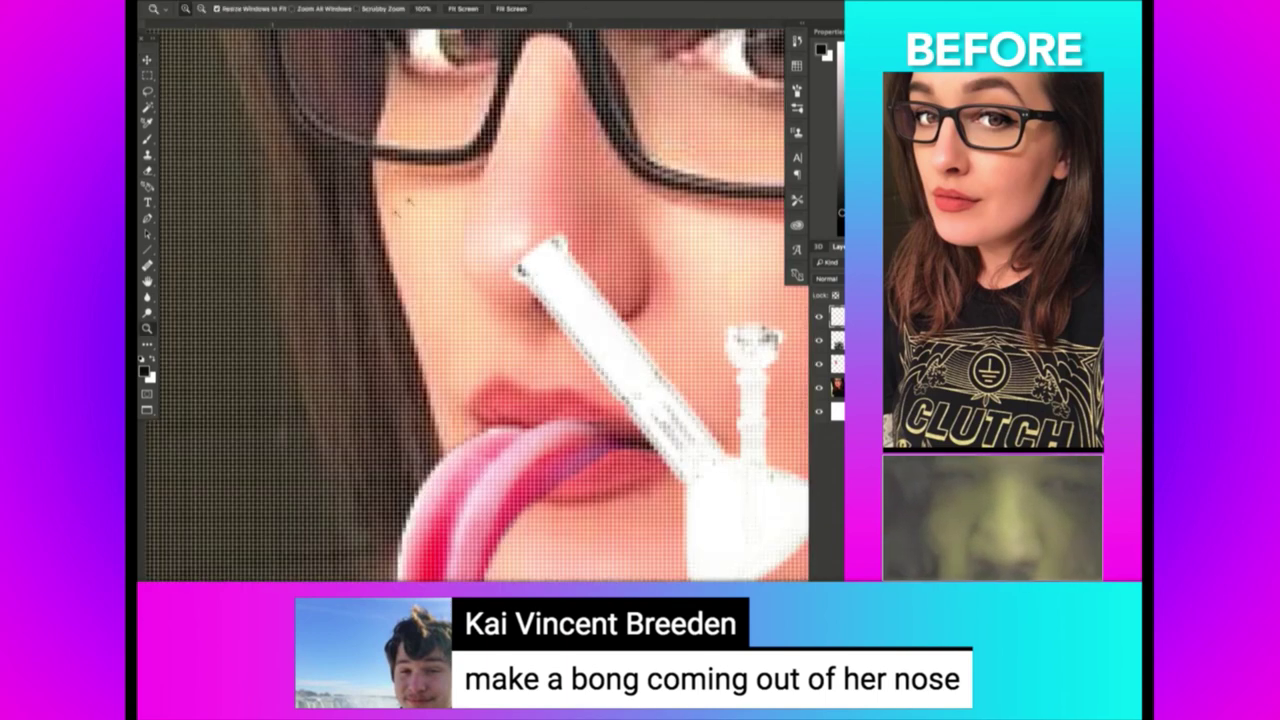
pyautogui.press('e')
pyautogui.moveTo(500, 225); pyautogui.dragTo(590, 238)
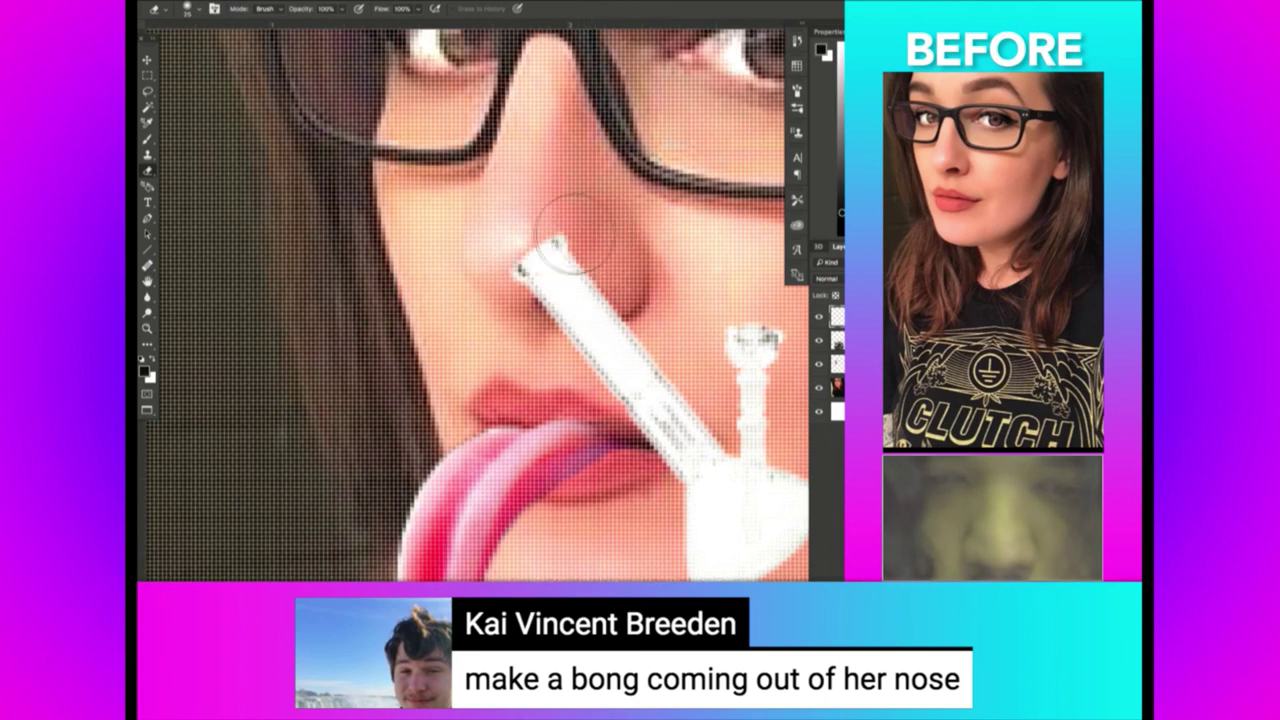
pyautogui.moveTo(514, 229); pyautogui.dragTo(486, 263)
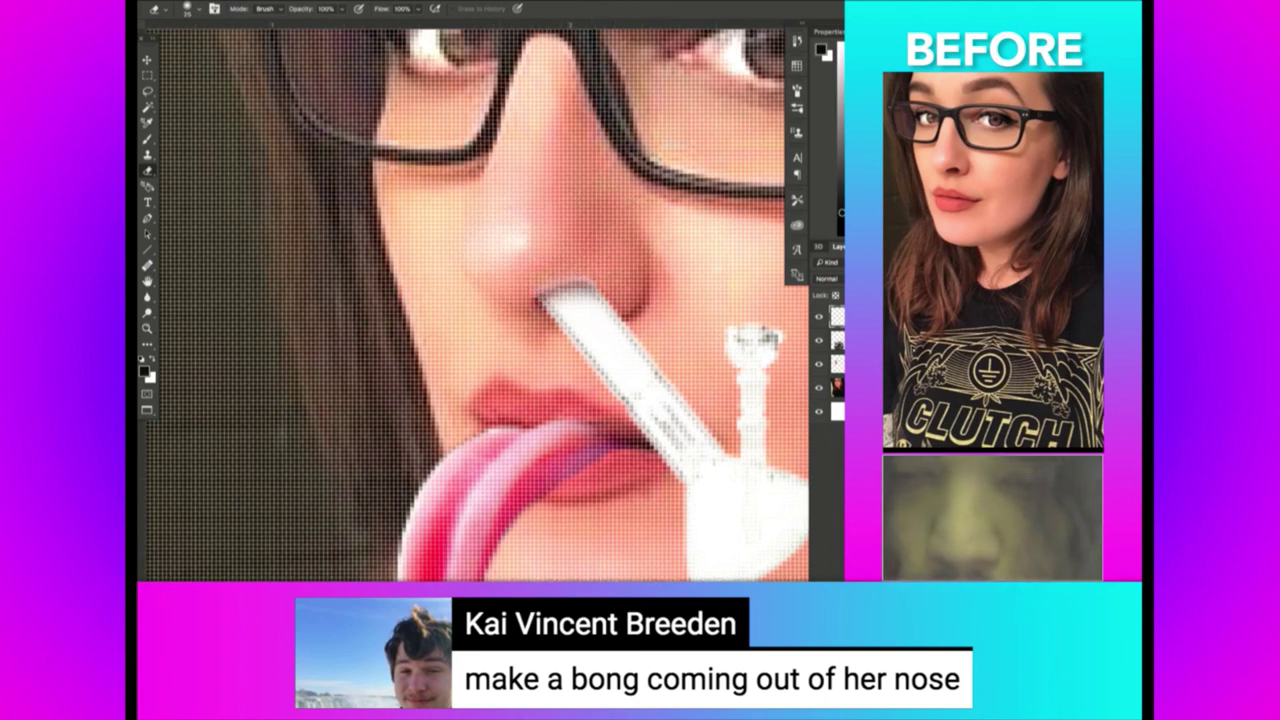
pyautogui.press('z')
pyautogui.keyDown('alt'); pyautogui.click(598, 188); pyautogui.keyUp('alt')
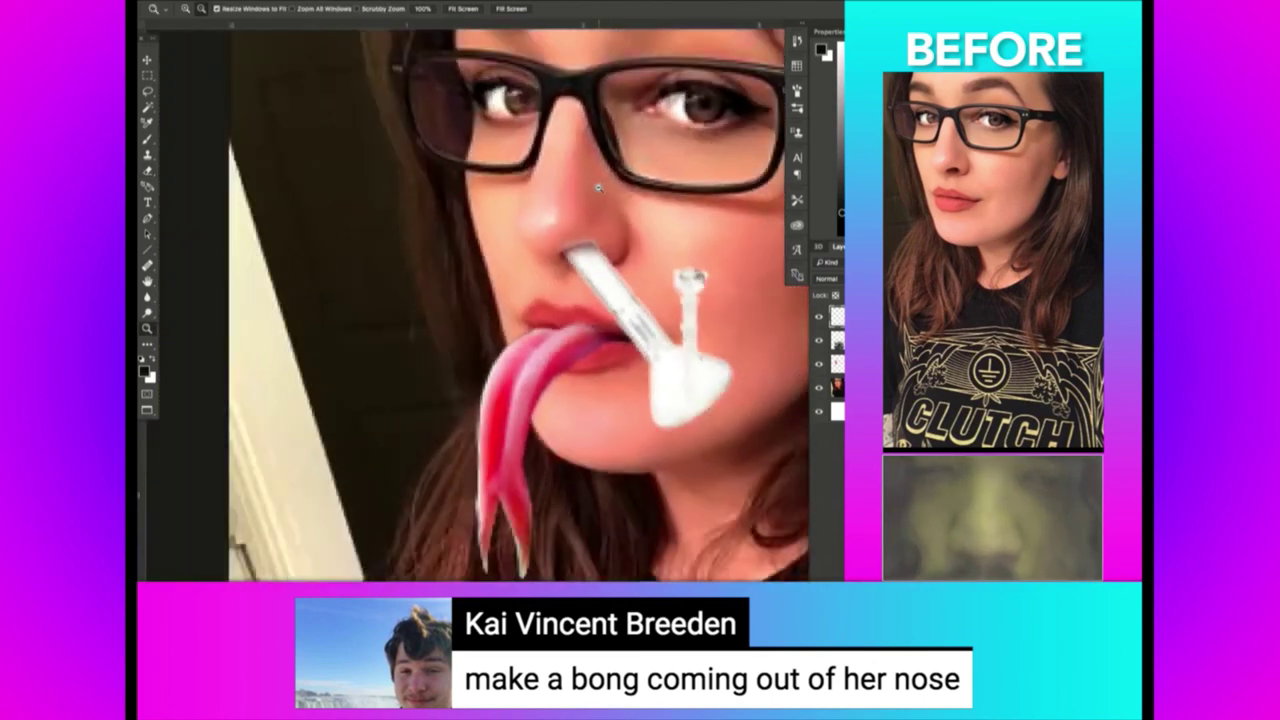
# View the whole edited selfie, then compare it with the original photo in the browser.
pyautogui.keyDown('alt'); pyautogui.click(598, 188); pyautogui.keyUp('alt')
pyautogui.click(663, 188)
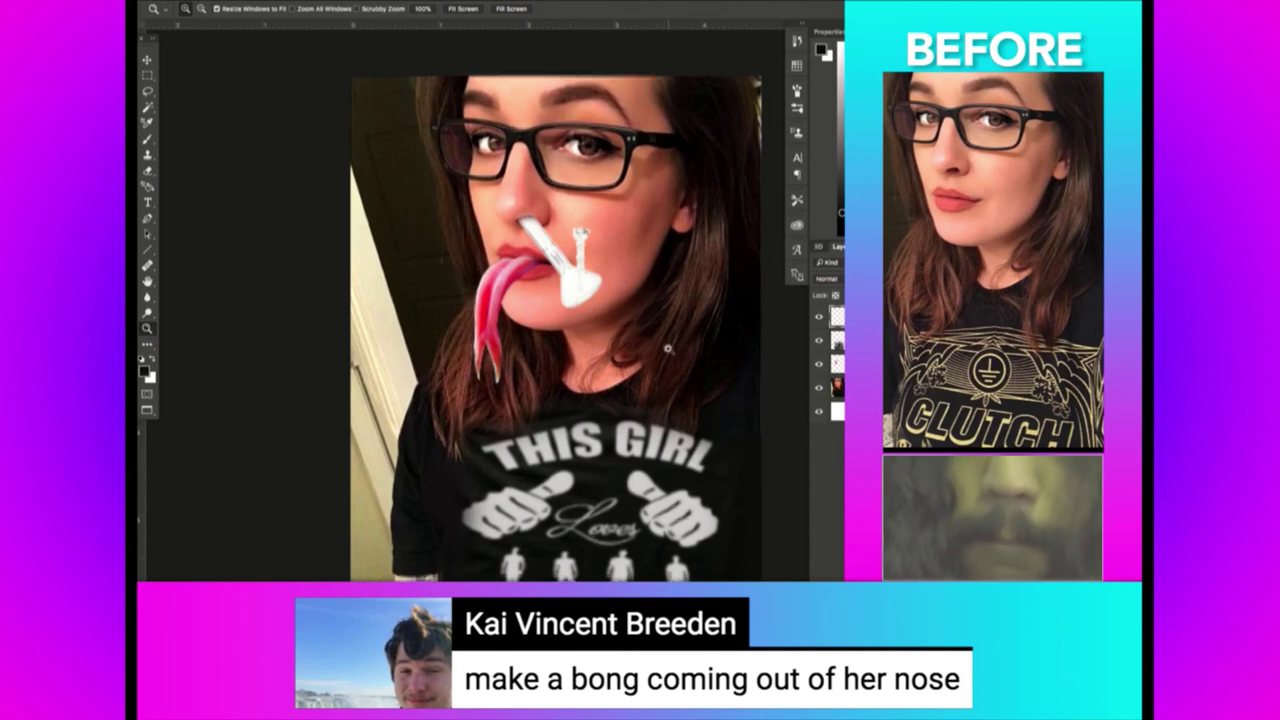
pyautogui.scroll(-2, 668, 348)
pyautogui.hscroll(2, 668, 348)
pyautogui.hscroll(2, 668, 348)
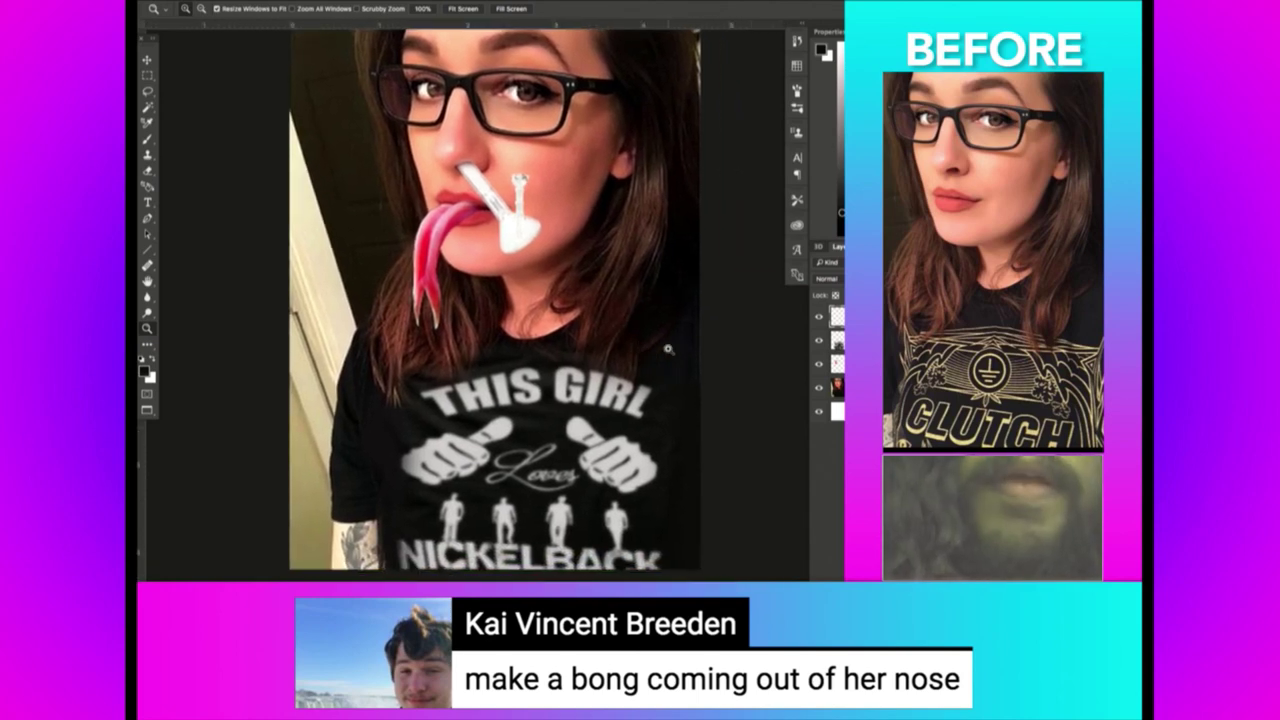
pyautogui.hscroll(1, 668, 349)
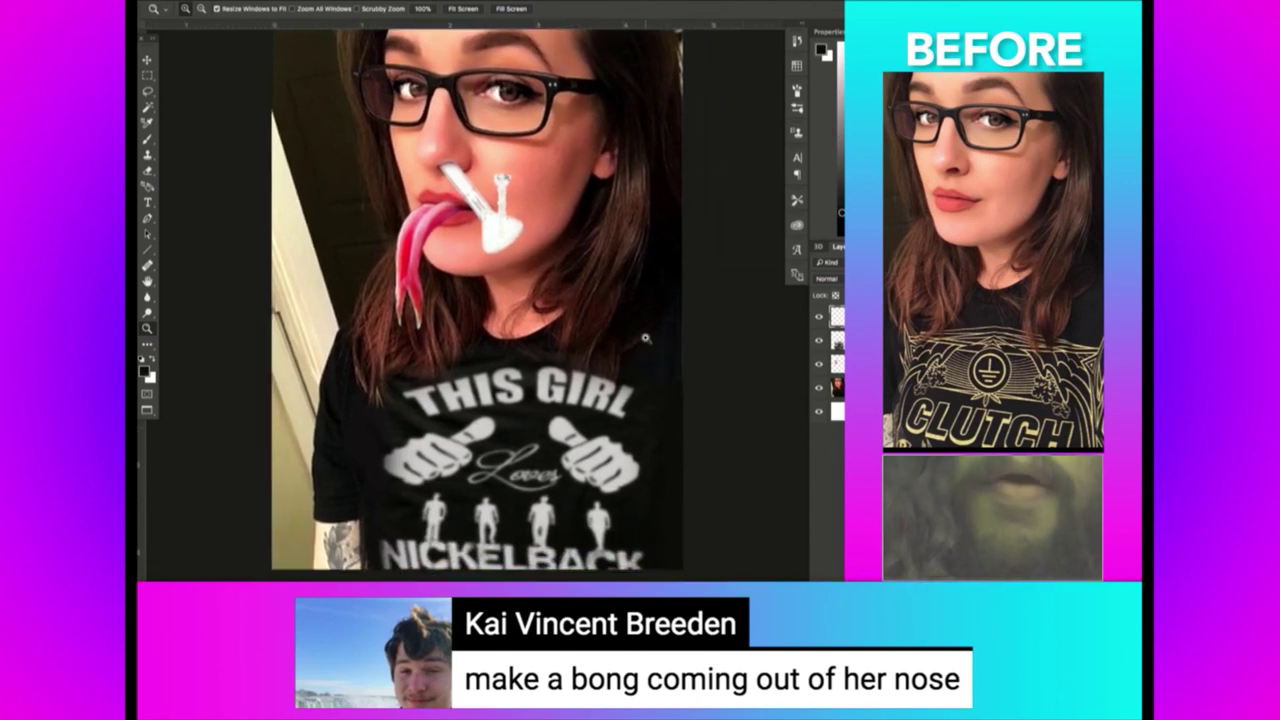
pyautogui.press('super+Tab')
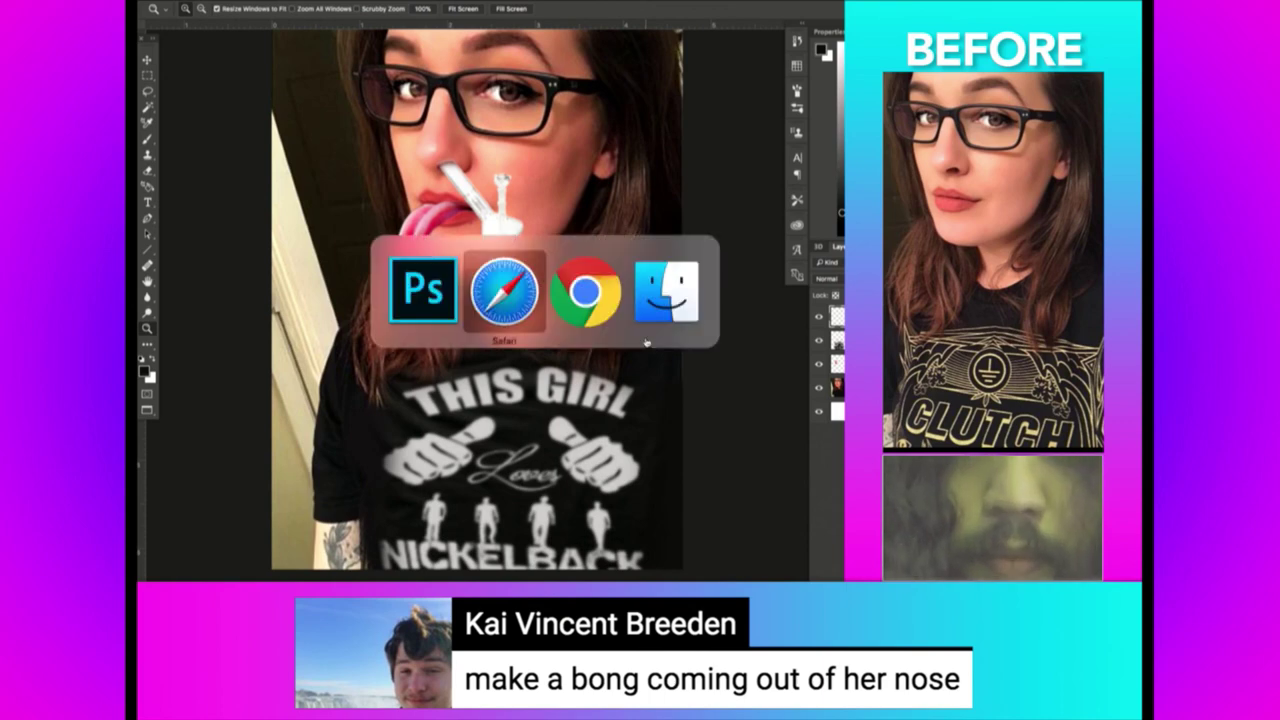
pyautogui.press('super+Tab')
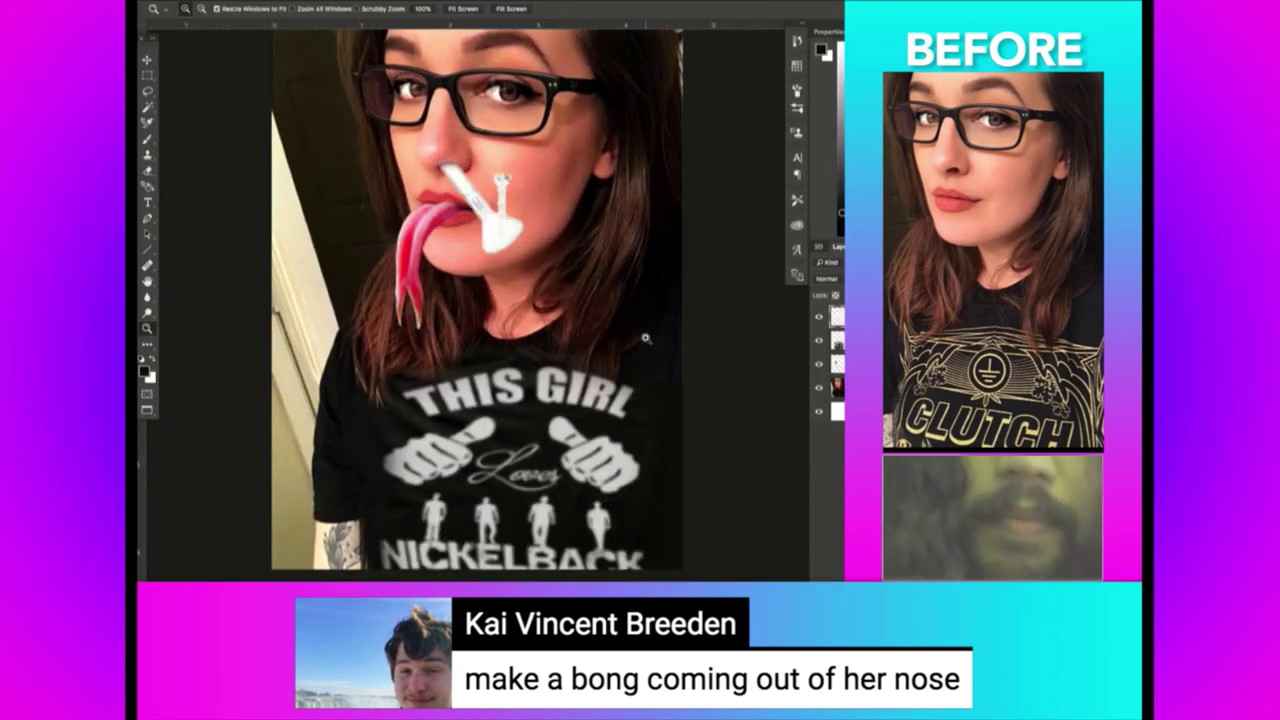